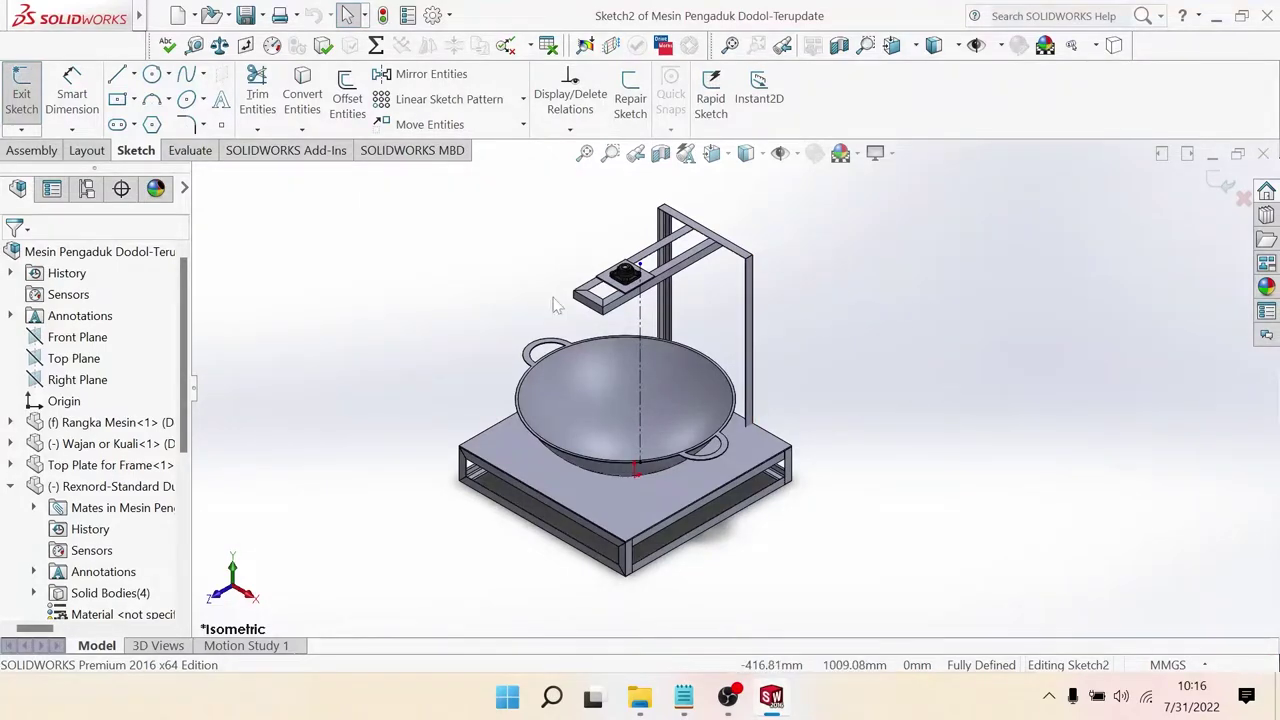
# Step: Measure the vertical stirrer axis line, which reads 879.91 mm
pyautogui.scroll(-2, 625, 379)
pyautogui.scroll(2, 629, 353)
pyautogui.moveTo(629, 353)
pyautogui.mouseDown(button='middle')
pyautogui.moveTo(845, 281)
pyautogui.moveTo(683, 375)
pyautogui.moveTo(575, 317)
pyautogui.mouseUp(button='middle')
pyautogui.scroll(-1, 683, 375)
pyautogui.scroll(1, 683, 383)
pyautogui.scroll(-1, 675, 349)
pyautogui.scroll(-1, 675, 340)
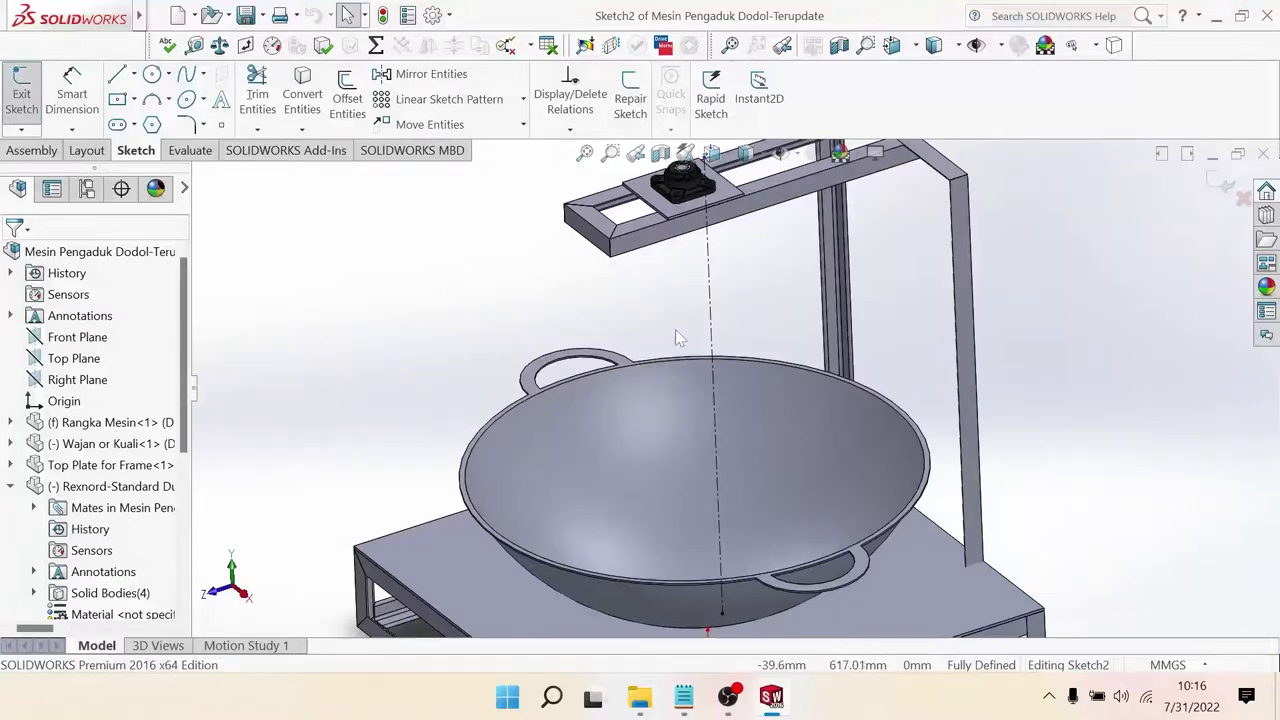
pyautogui.moveTo(675, 330); pyautogui.dragTo(643, 270, button='middle')
pyautogui.scroll(1, 677, 350)
pyautogui.scroll(1, 718, 368)
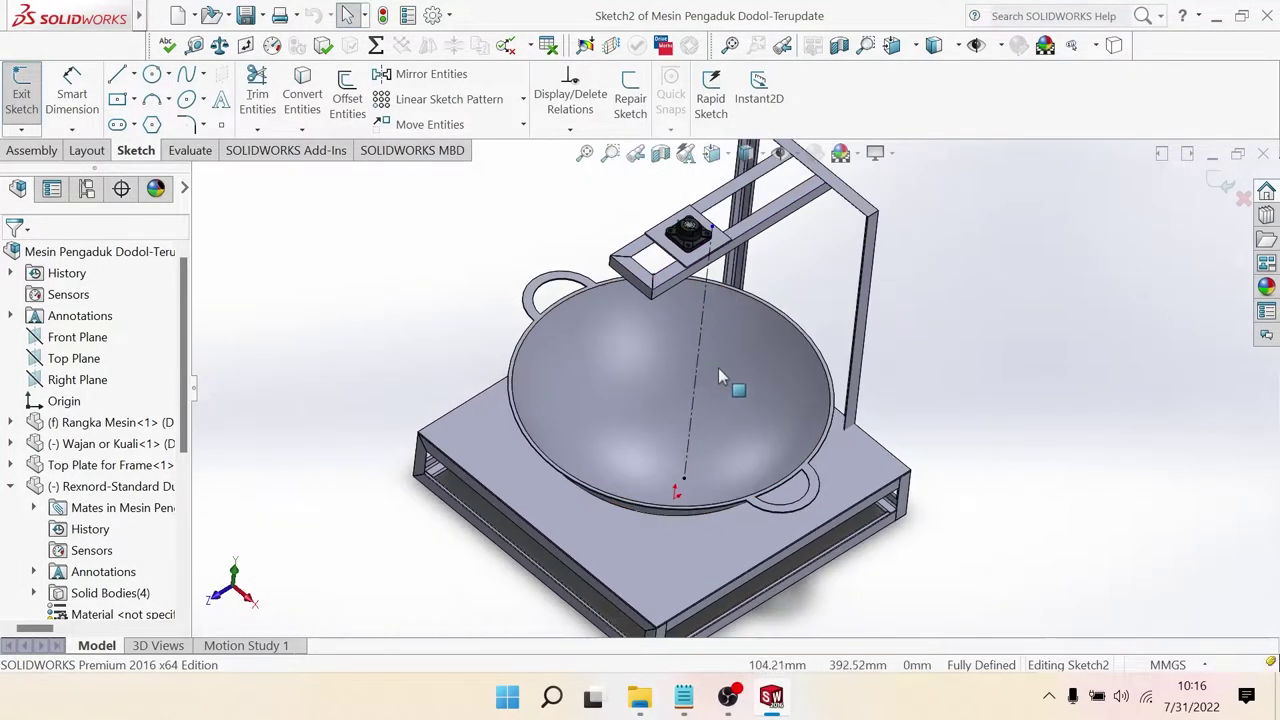
pyautogui.scroll(1, 735, 365)
pyautogui.moveTo(735, 365)
pyautogui.mouseDown(button='middle')
pyautogui.moveTo(745, 340)
pyautogui.moveTo(700, 238)
pyautogui.mouseUp(button='middle')
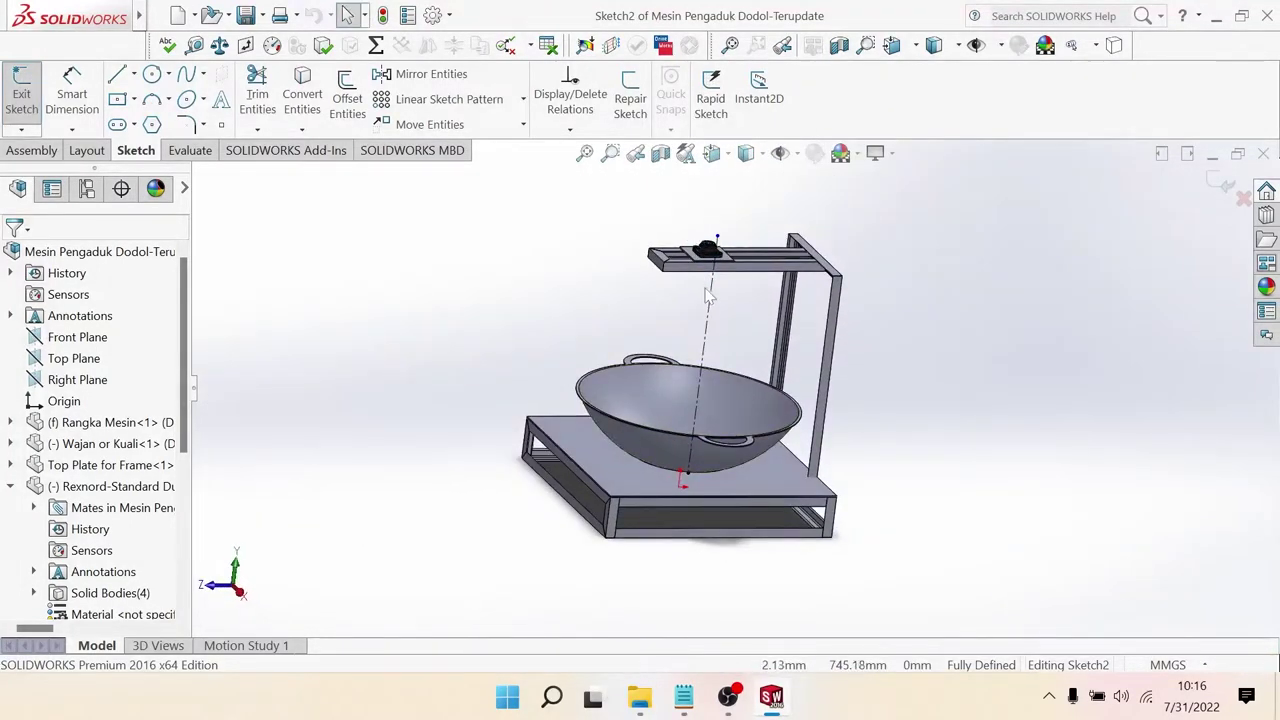
pyautogui.click(194, 45)
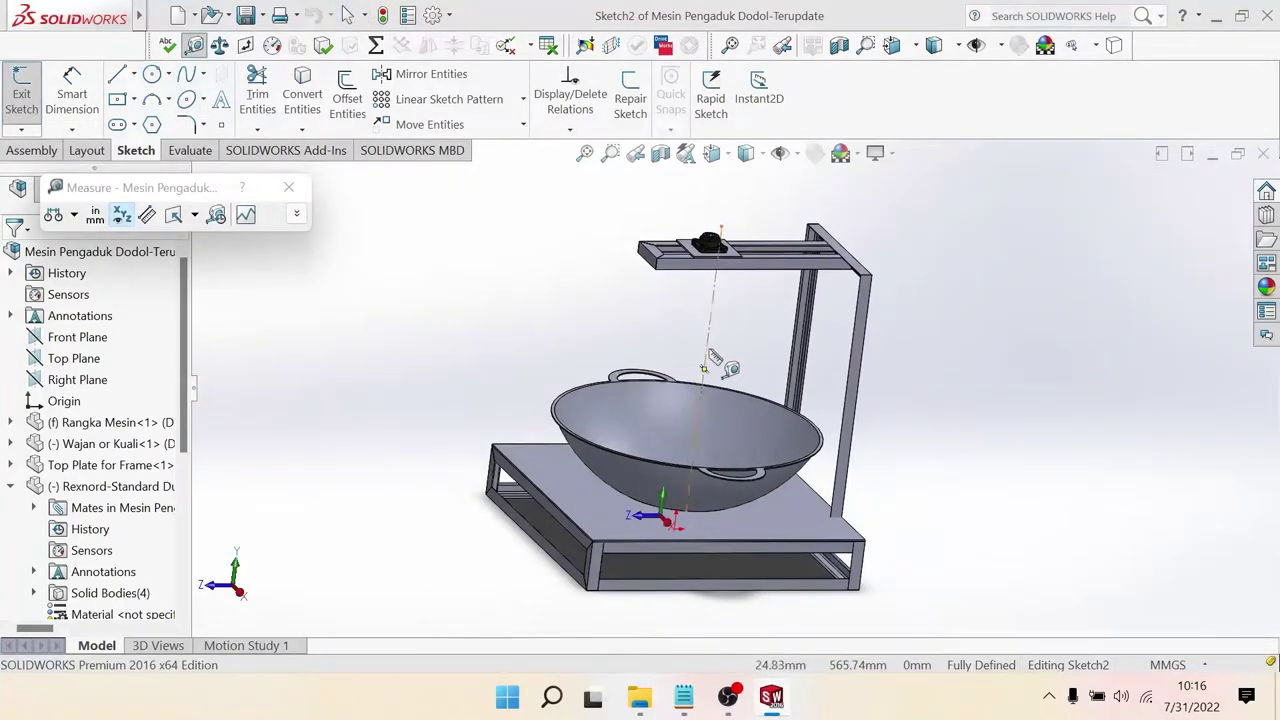
pyautogui.click(705, 368)
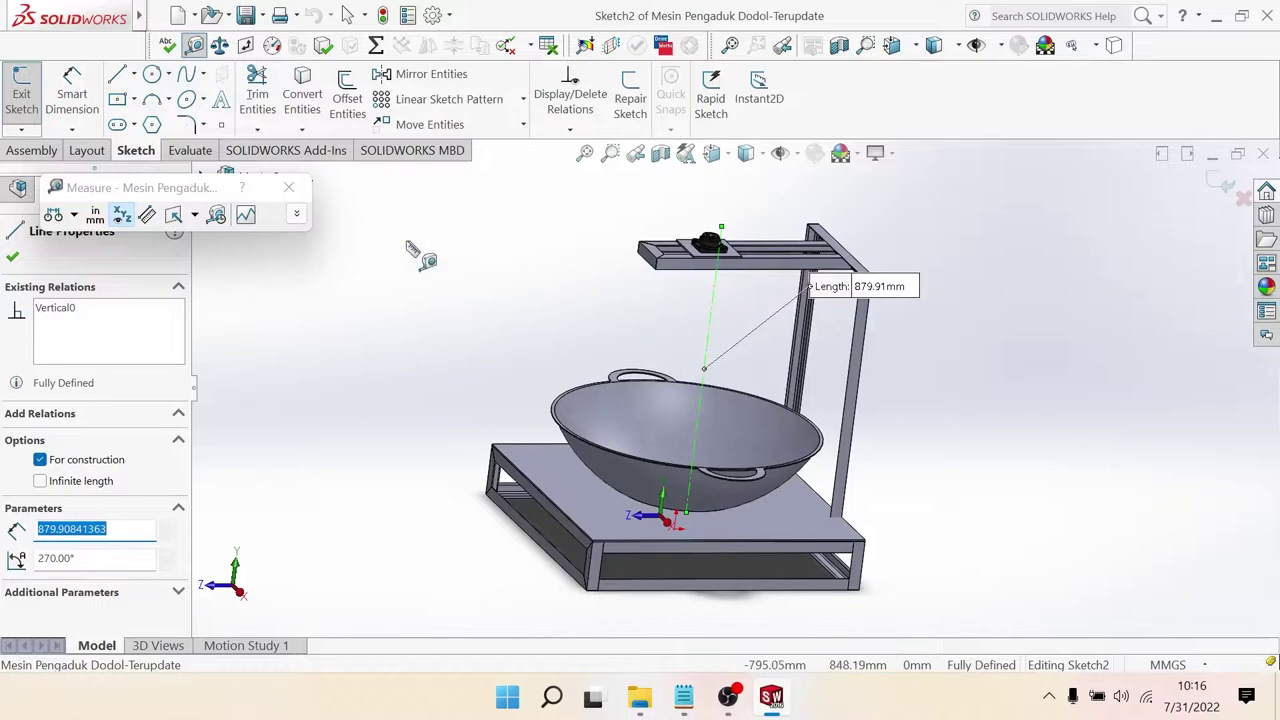
pyautogui.click(289, 188)
pyautogui.click(645, 275)
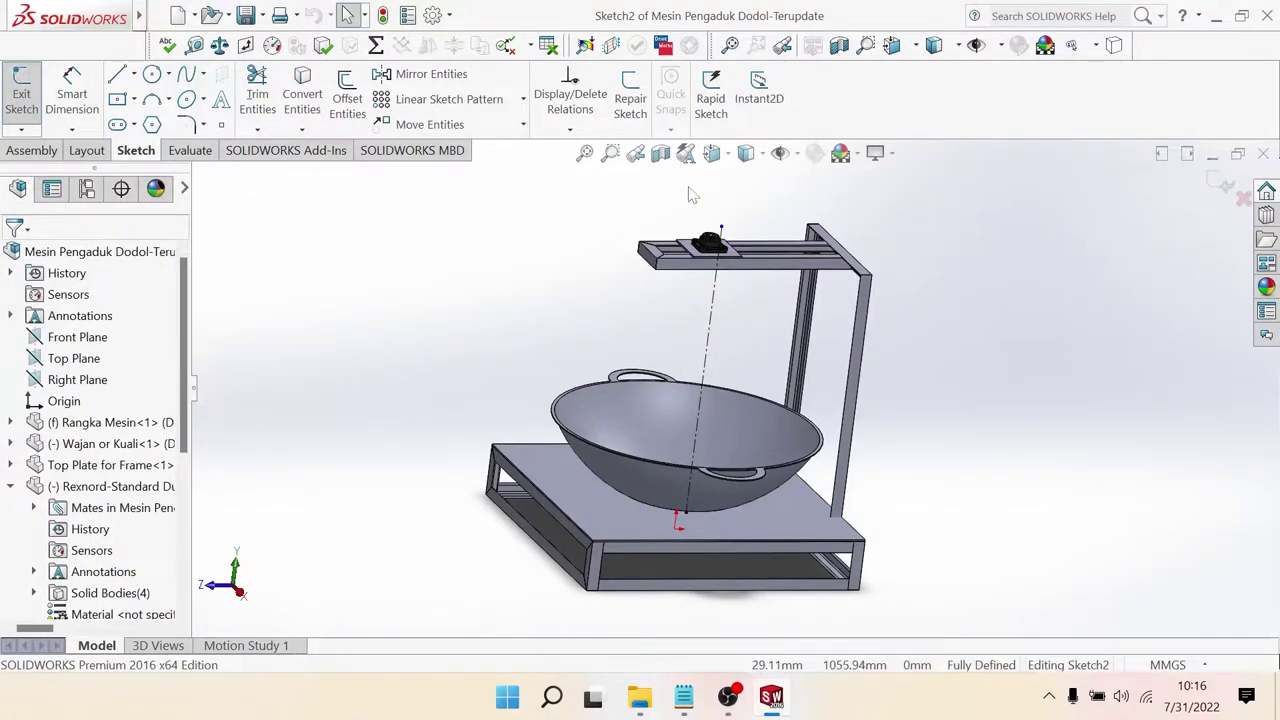
# Step: Measure the bearing bore diameter, which reads 20 mm
pyautogui.scroll(-2, 700, 240)
pyautogui.scroll(-1, 710, 275)
pyautogui.scroll(-2, 728, 305)
pyautogui.scroll(-5, 730, 305)
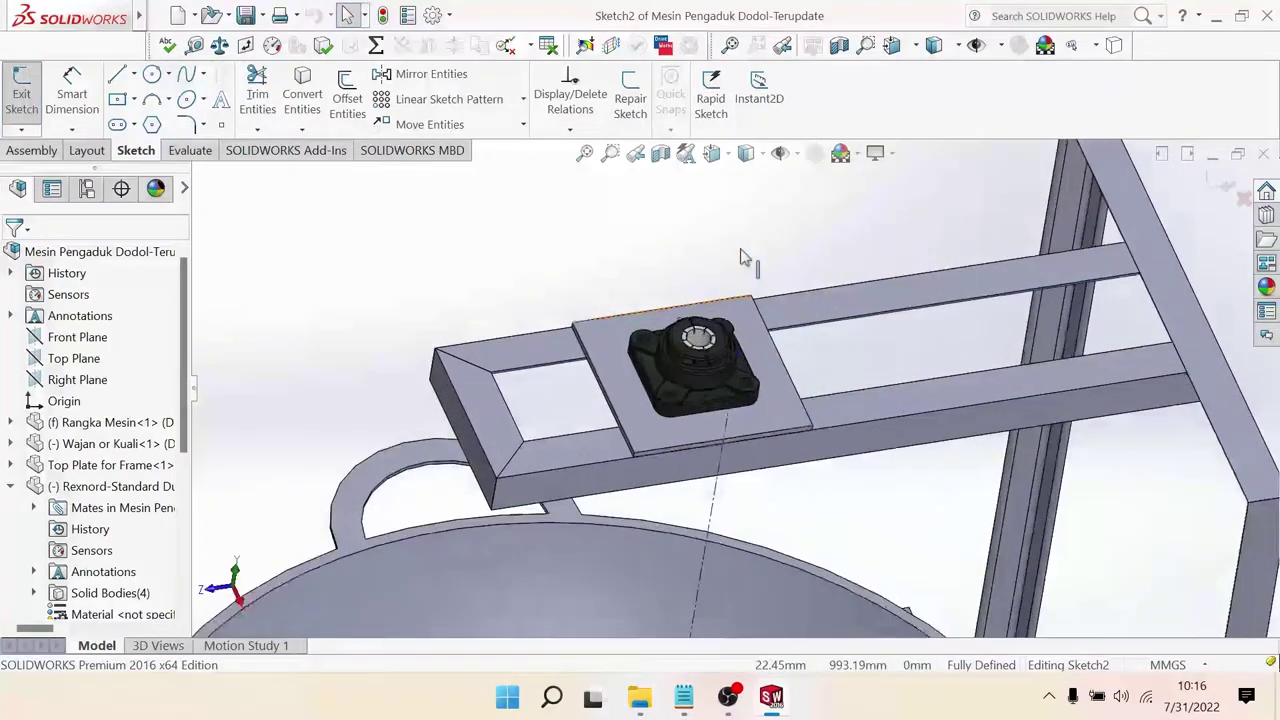
pyautogui.click(195, 46)
pyautogui.scroll(-5, 705, 355)
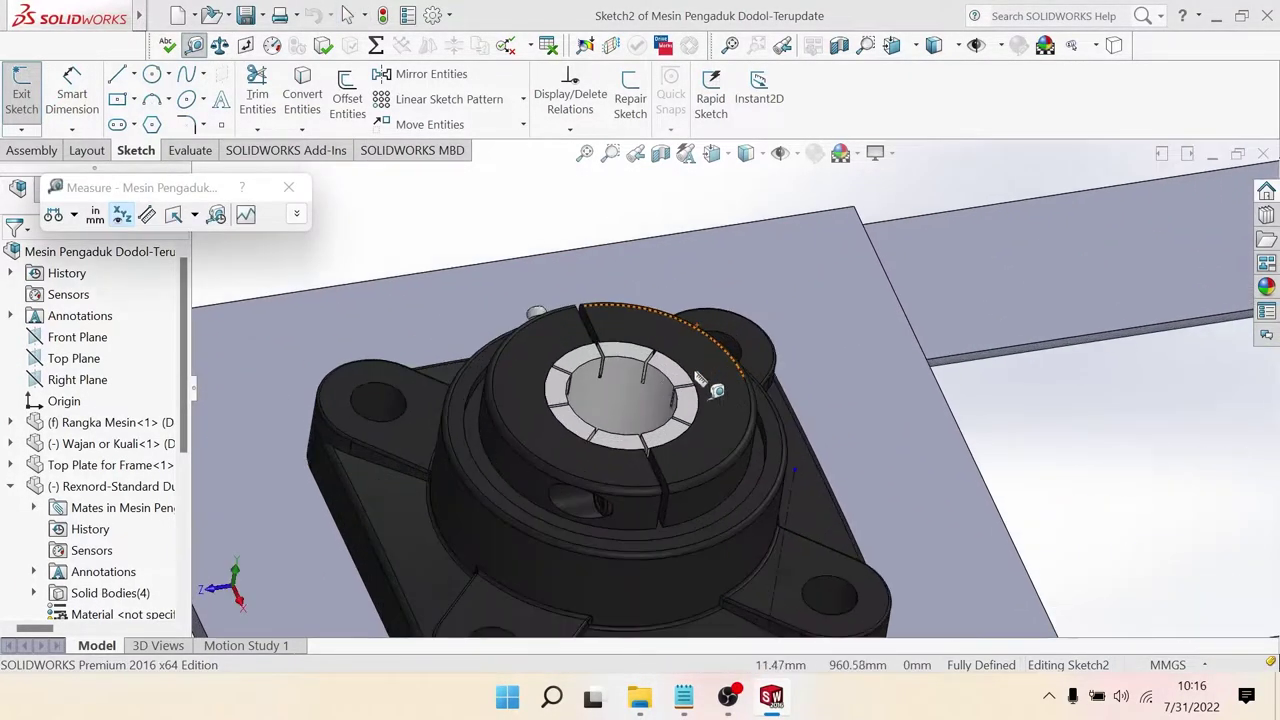
pyautogui.click(652, 396)
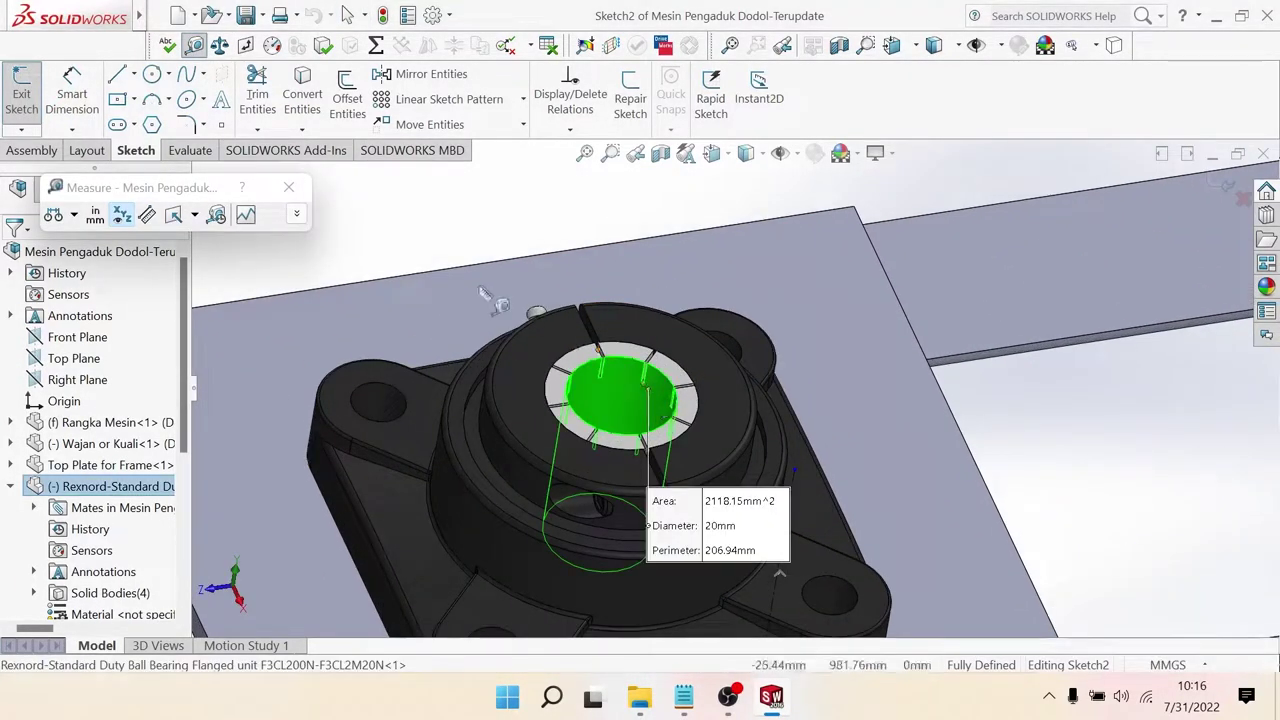
pyautogui.click(289, 187)
# Step: Minimise the assembly window
pyautogui.scroll(5, 884, 280)
pyautogui.scroll(3, 971, 330)
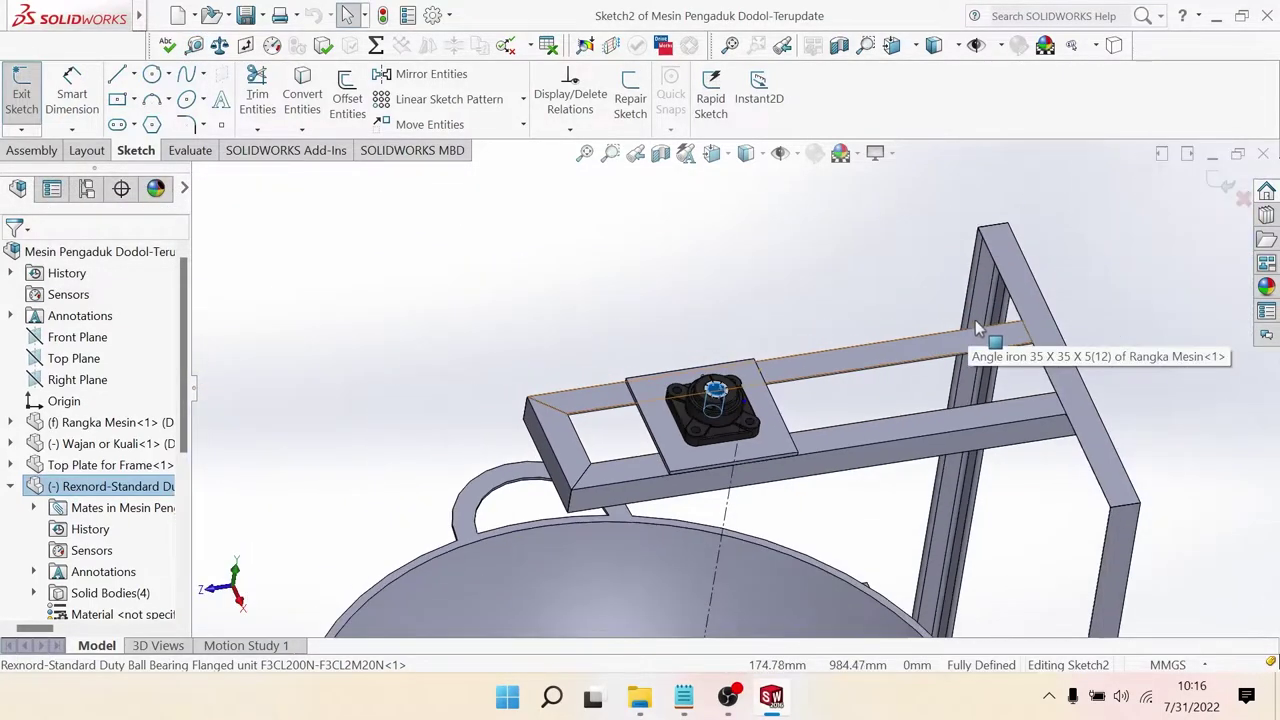
pyautogui.scroll(2, 1000, 335)
pyautogui.click(1211, 157)
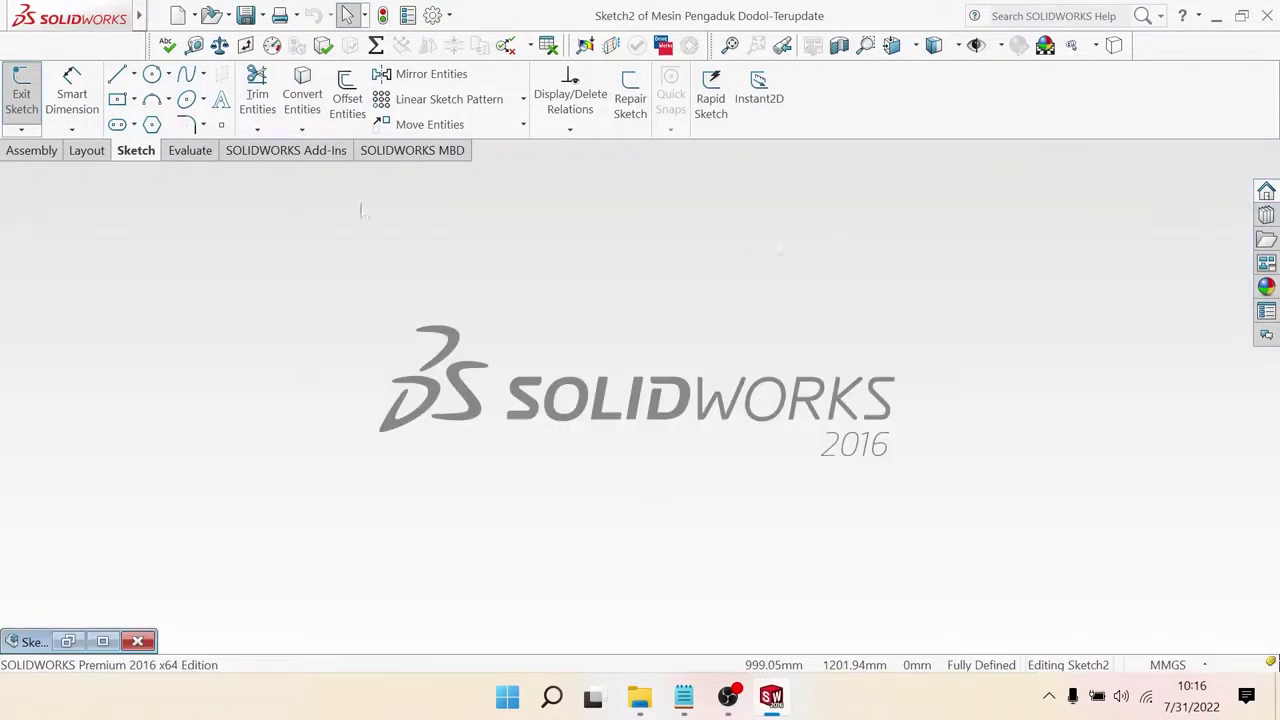
# Step: Create a new part and start a sketch on the Top Plane
pyautogui.click(177, 17)
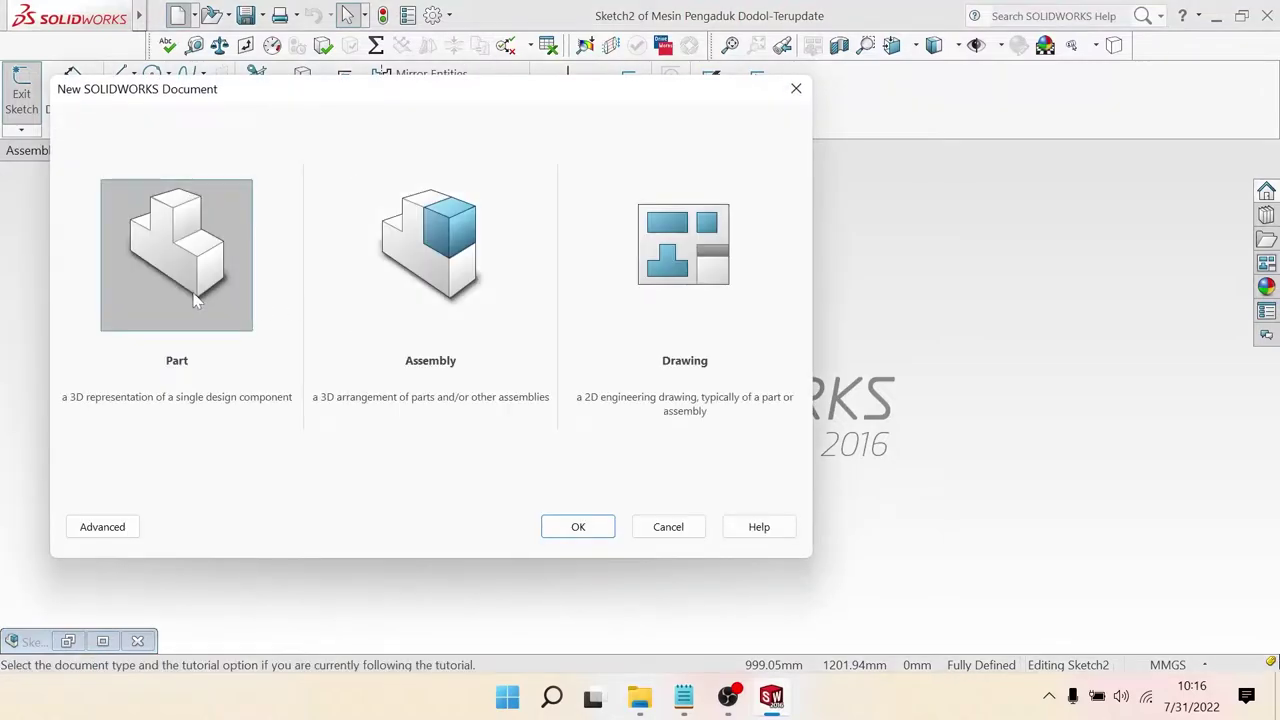
pyautogui.click(580, 526)
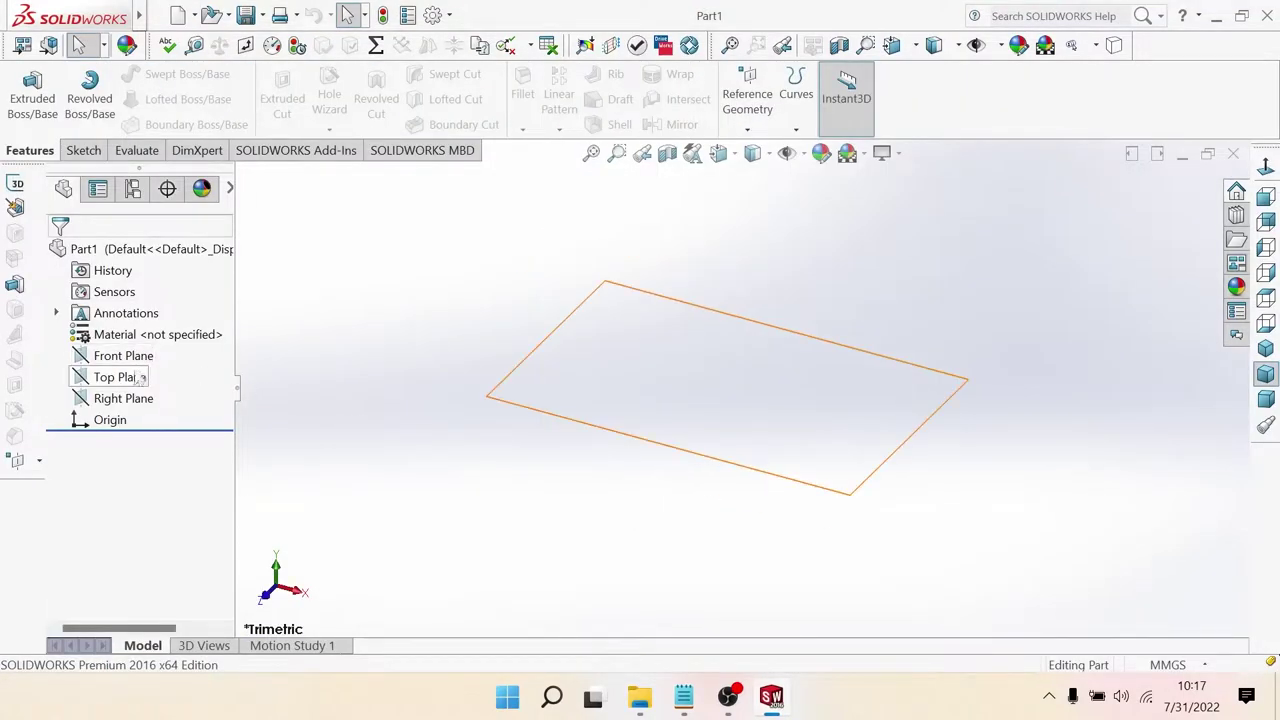
pyautogui.click(138, 378)
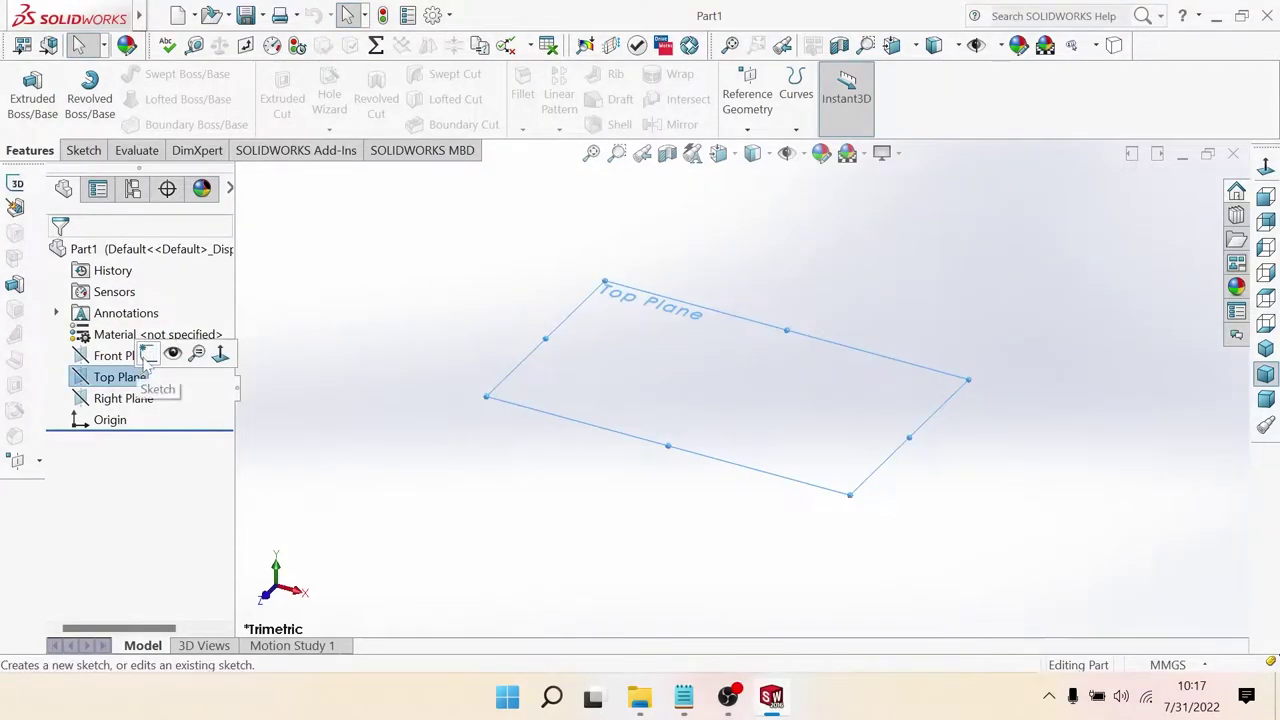
pyautogui.click(173, 352)
# Step: Draw a circle centred on the origin and dimension its diameter to 20 mm
pyautogui.click(157, 76)
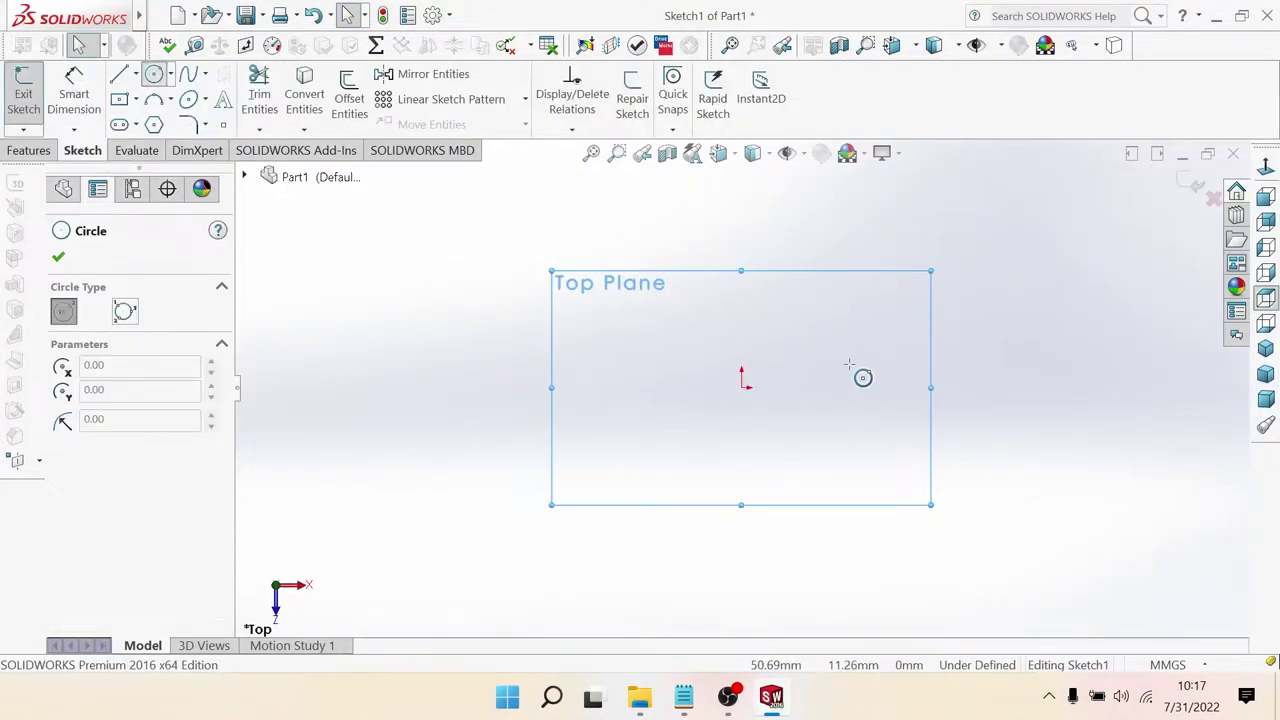
pyautogui.click(741, 386)
pyautogui.click(816, 432)
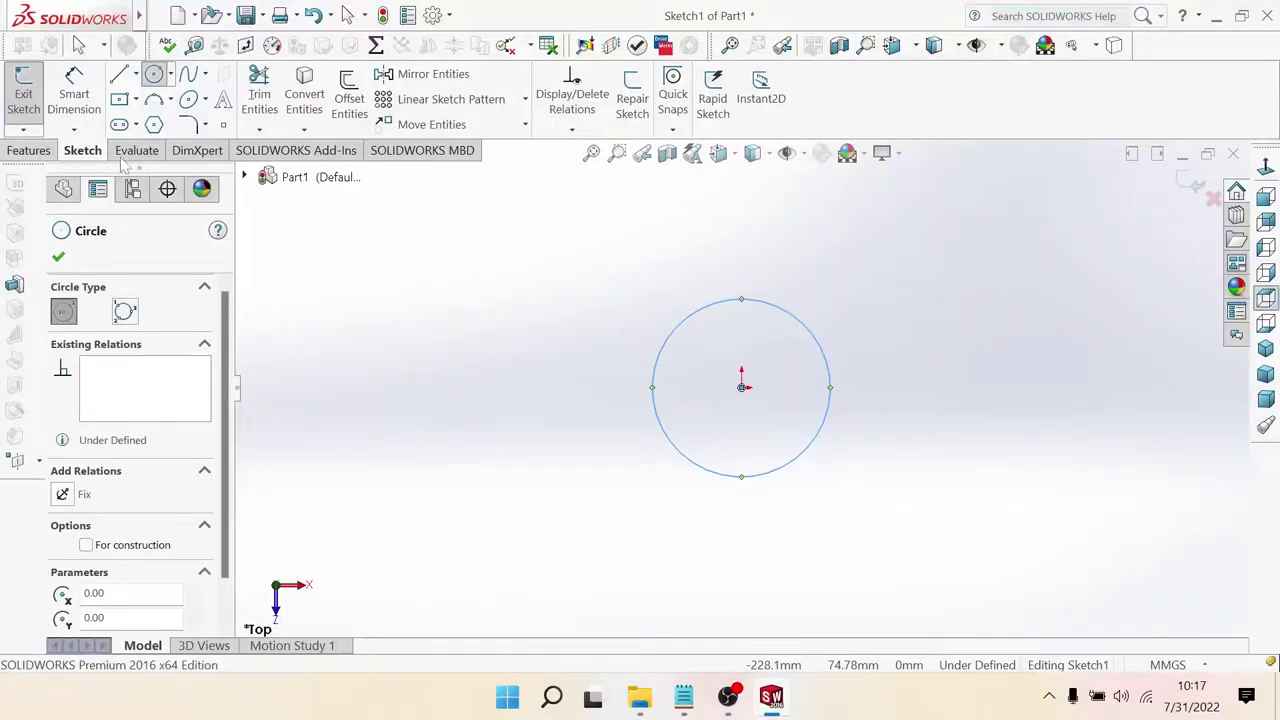
pyautogui.click(74, 90)
pyautogui.click(676, 451)
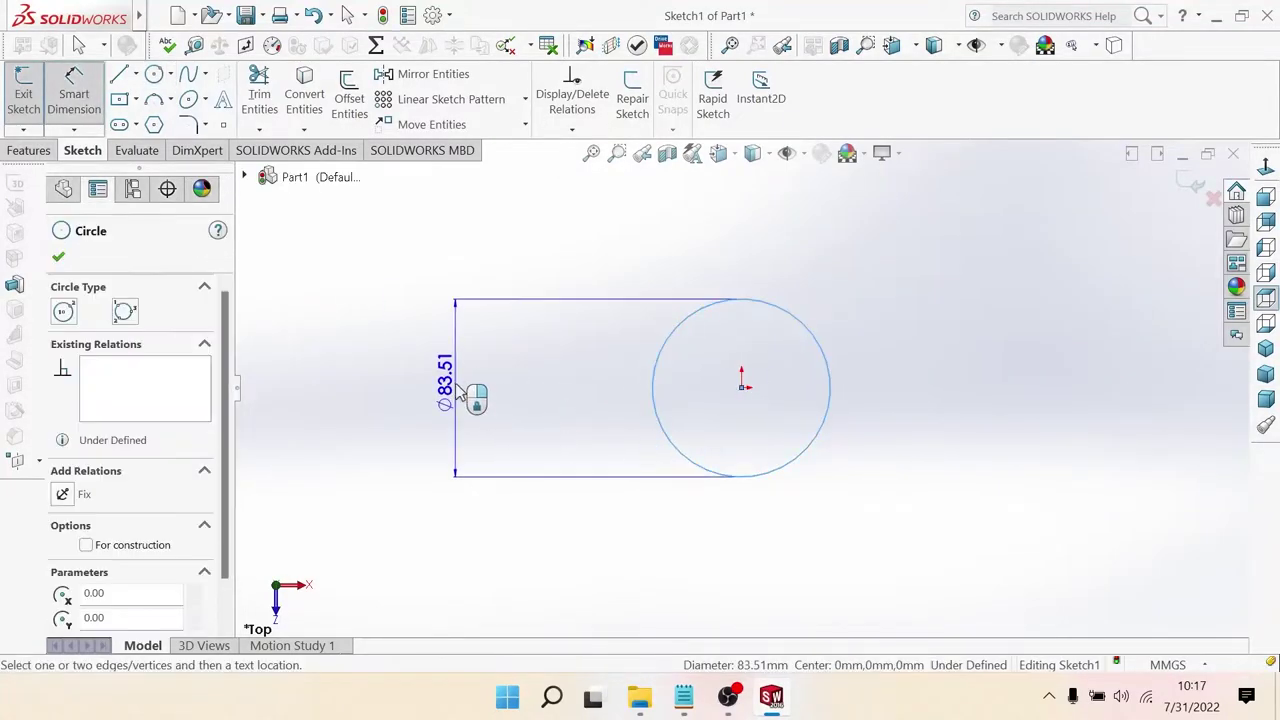
pyautogui.click(458, 390)
pyautogui.write('20')
pyautogui.press('Return')
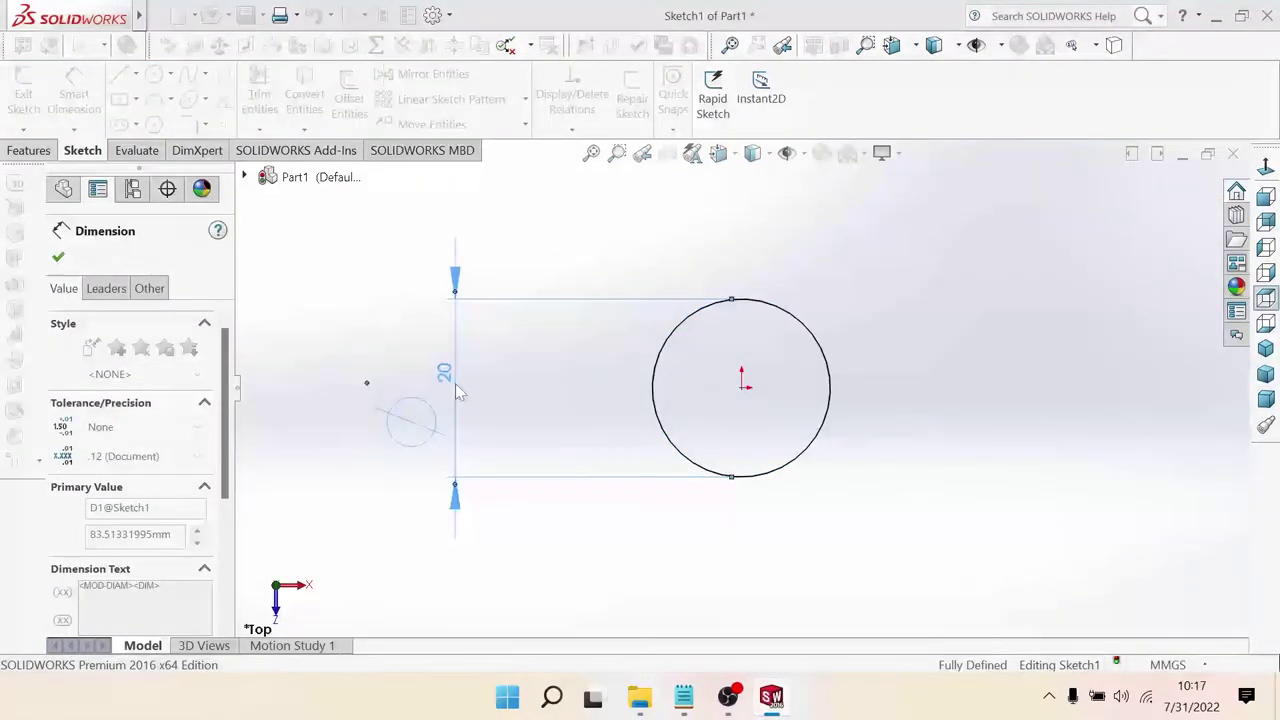
pyautogui.click(30, 150)
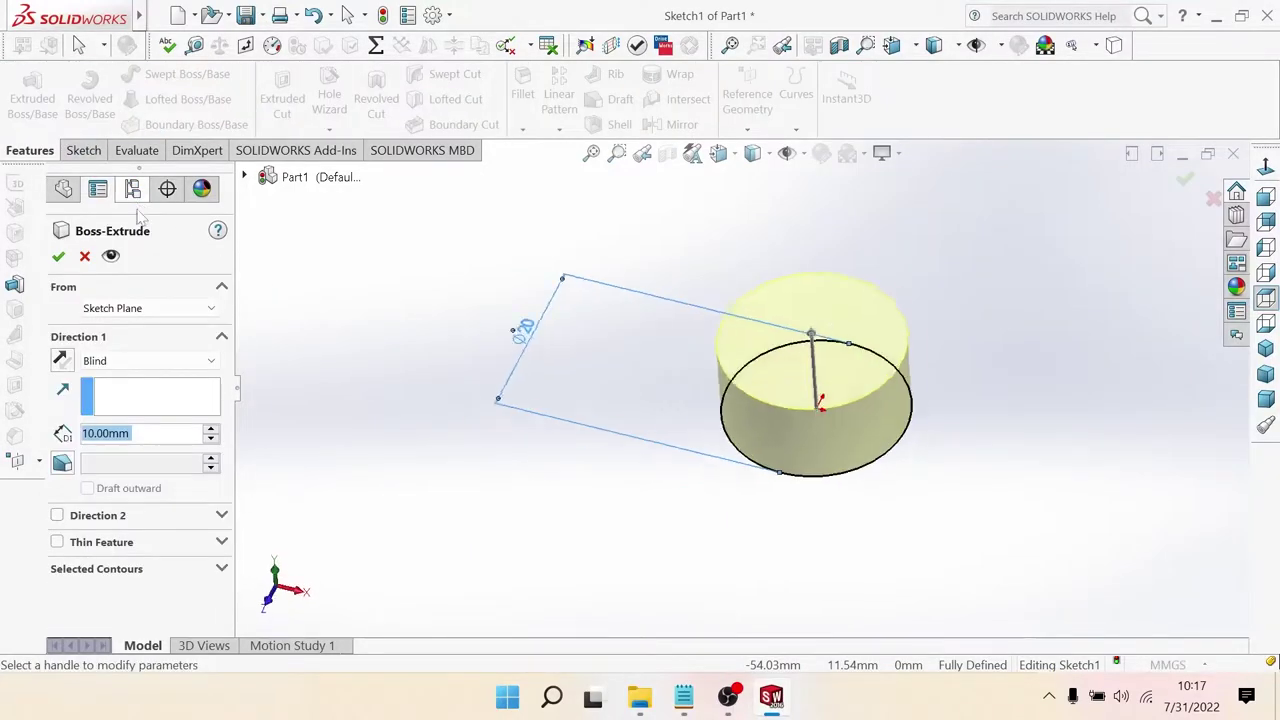
# Step: Extrude the Ø20 mm circle with a Mid Plane end condition to 900 mm depth
pyautogui.click(143, 362)
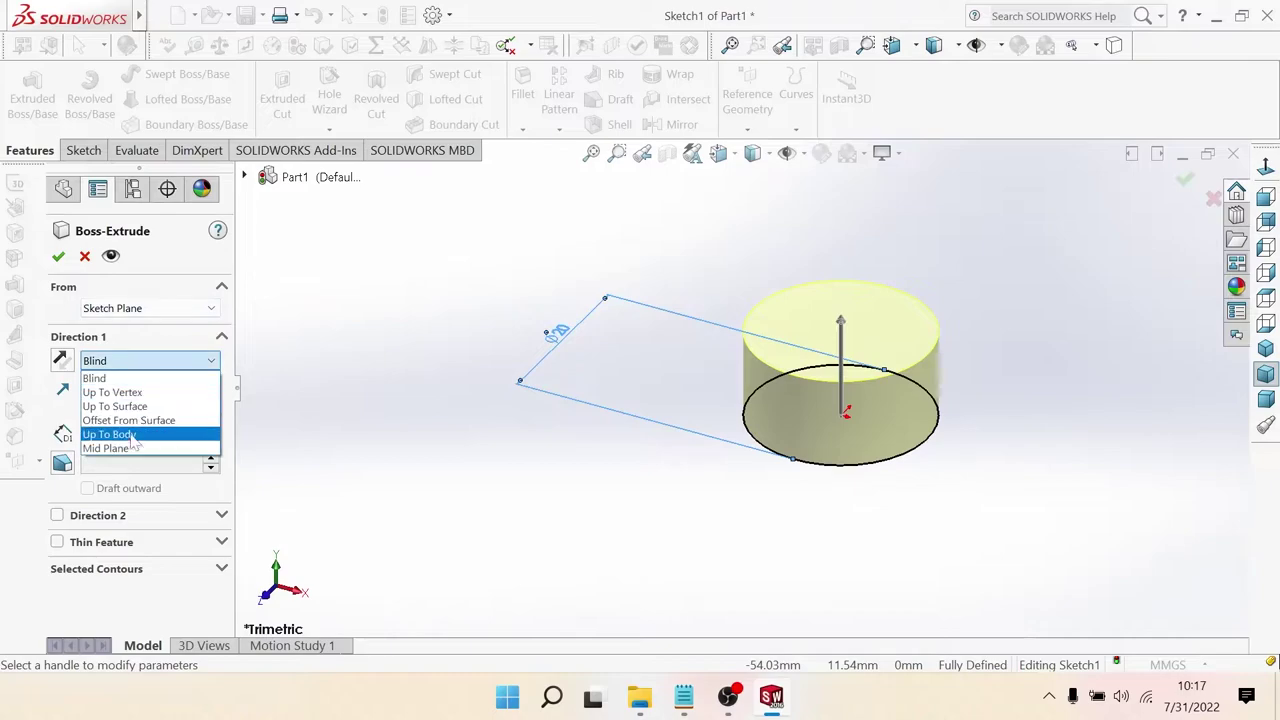
pyautogui.click(156, 451)
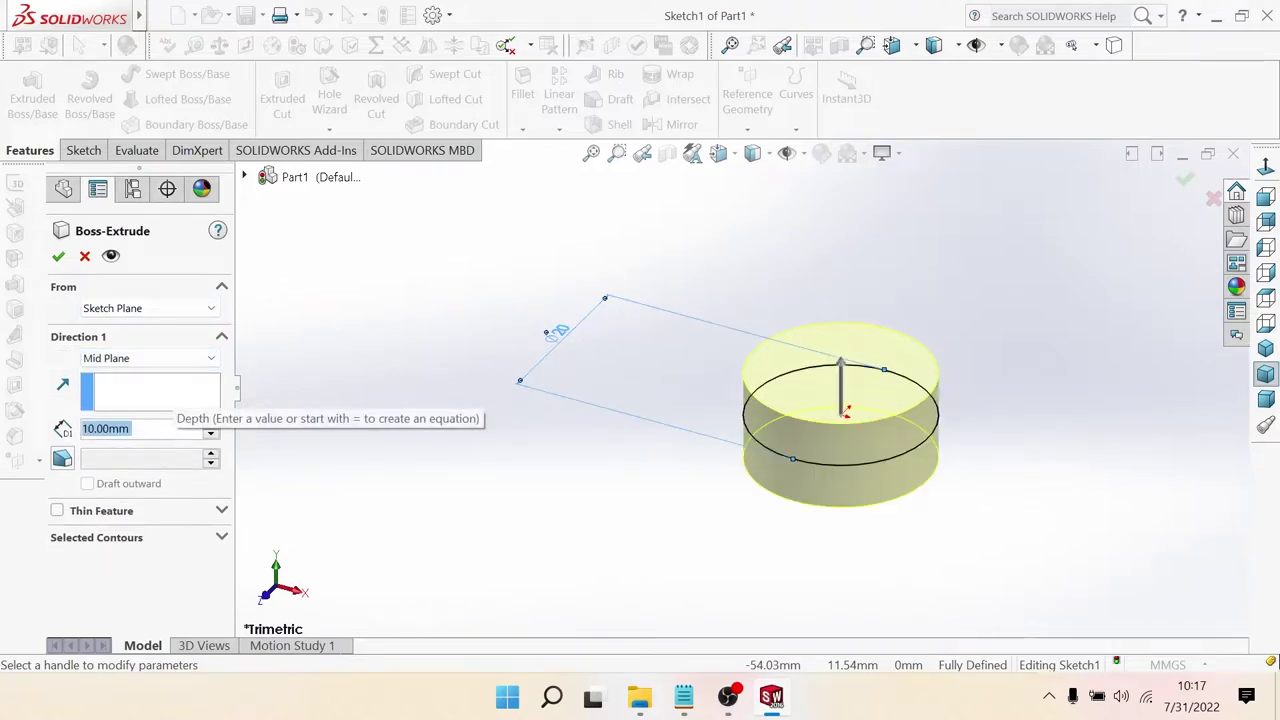
pyautogui.write('900')
pyautogui.press('Return')
pyautogui.press('f')
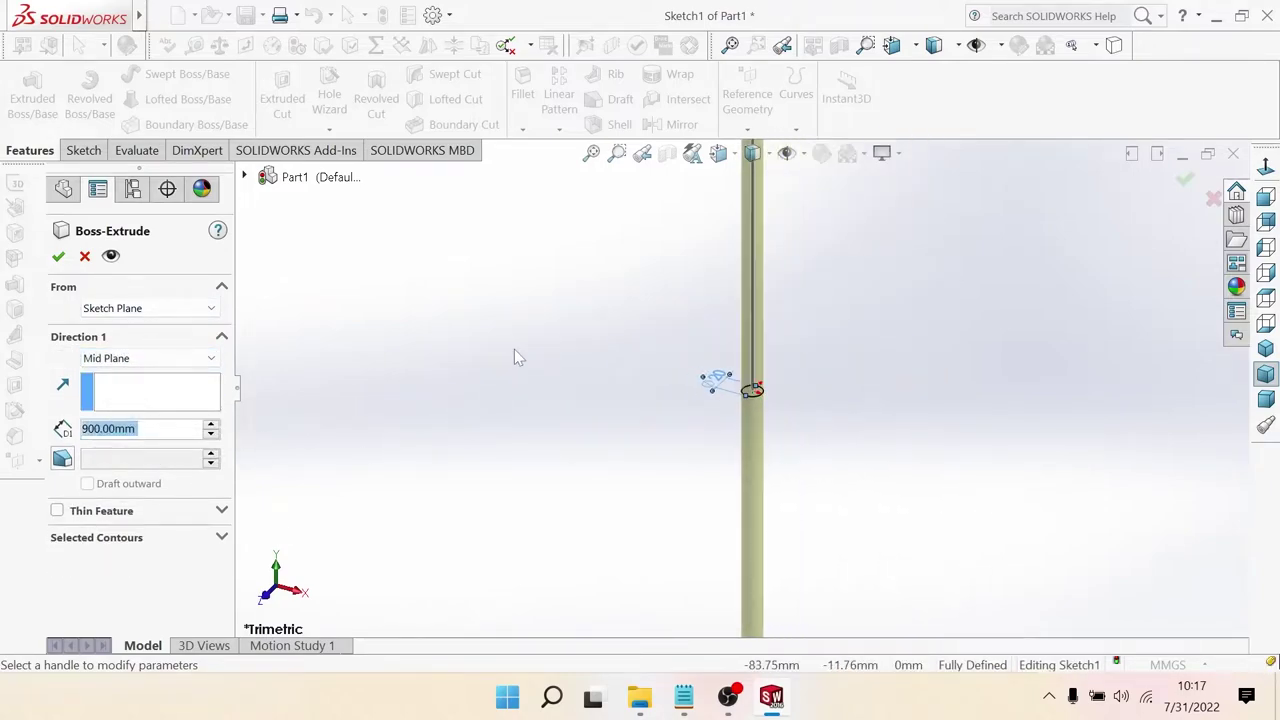
pyautogui.click(59, 257)
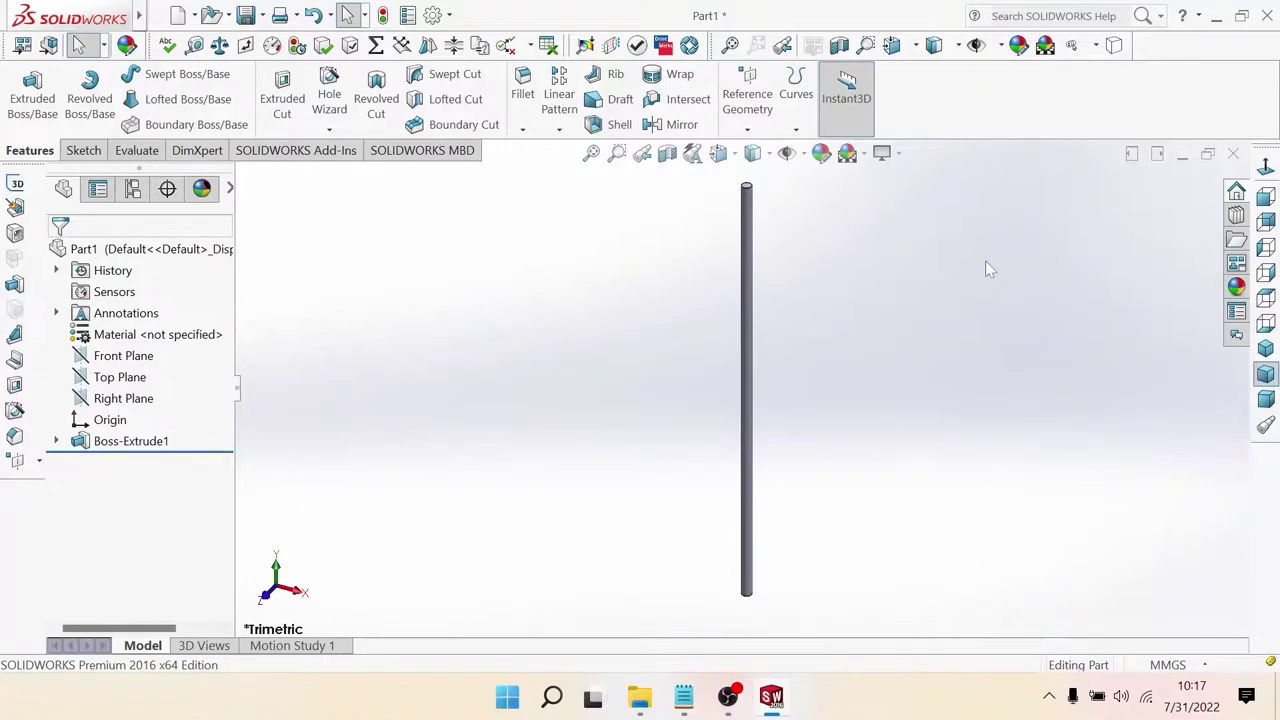
# Step: Create a new folder named '7. Pengaduk Dodol' in the tutorial folder
pyautogui.click(247, 18)
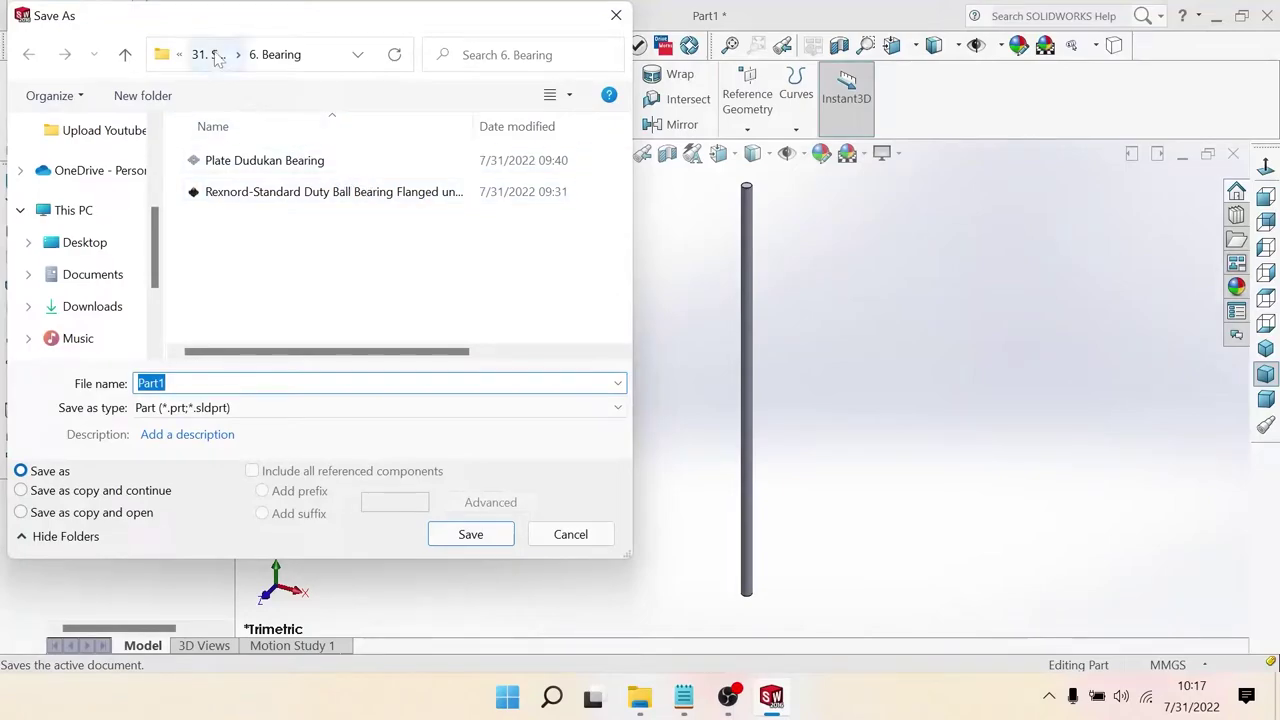
pyautogui.click(209, 54)
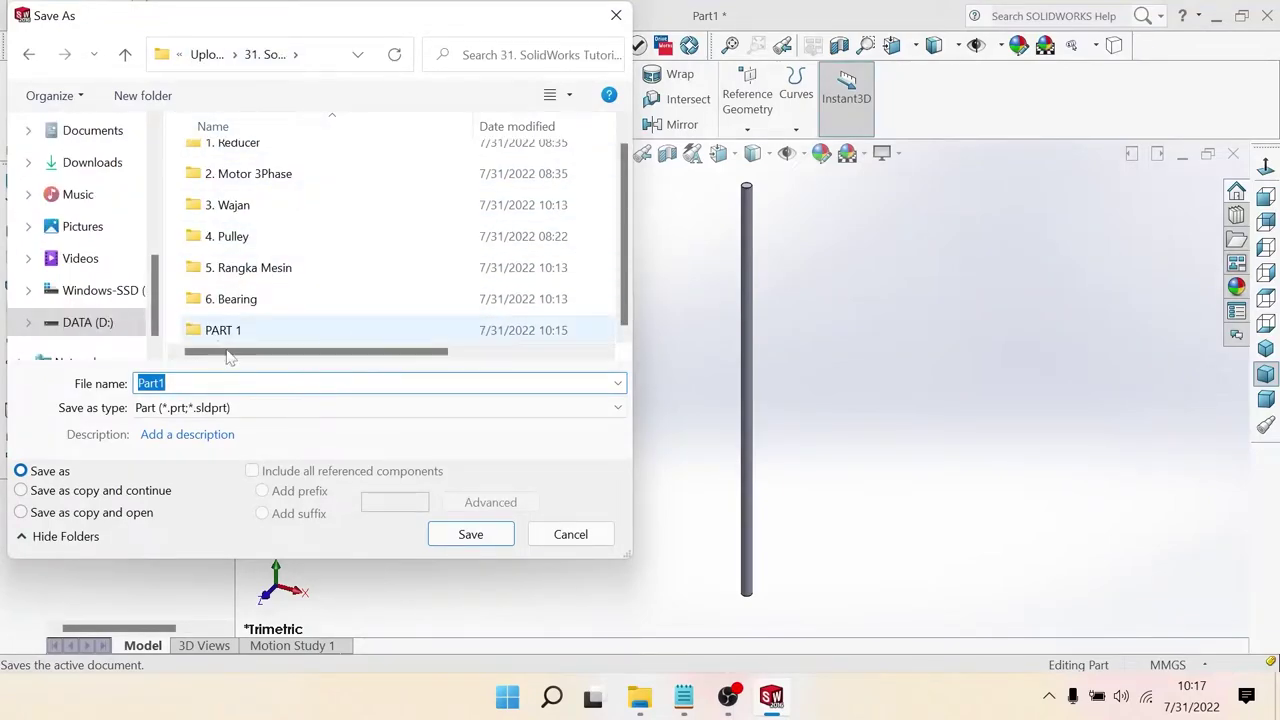
pyautogui.click(143, 95)
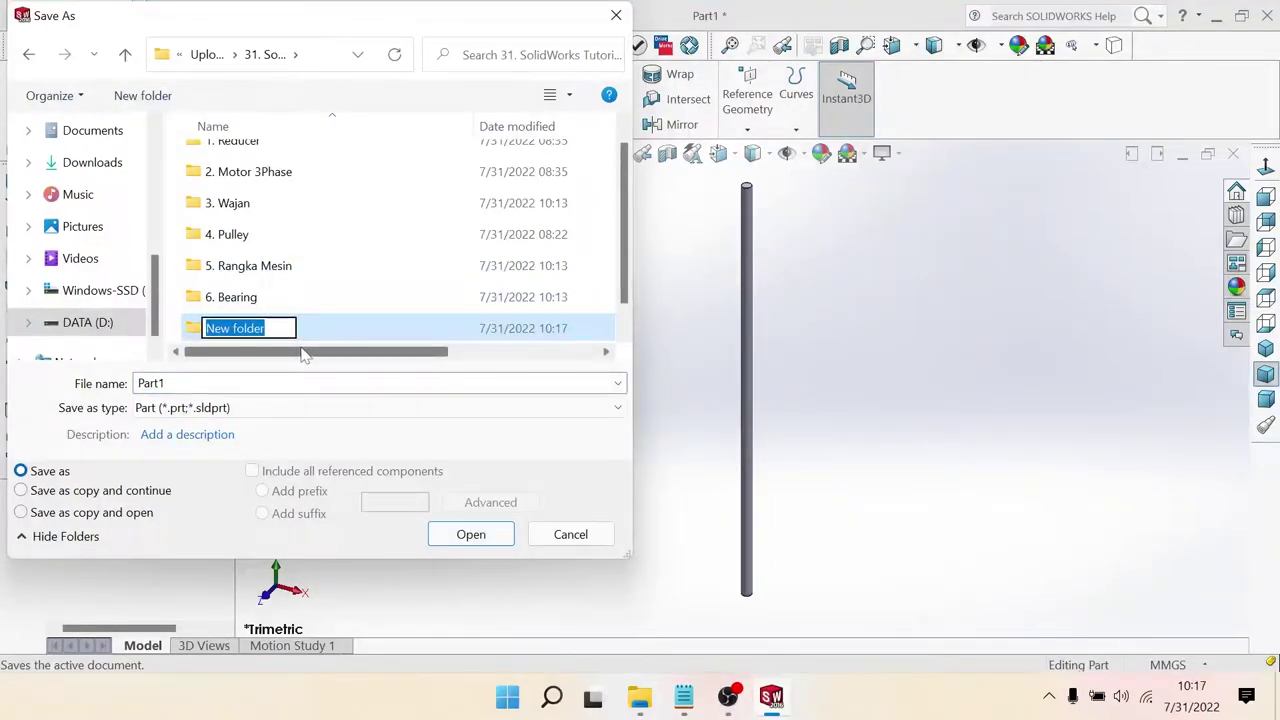
pyautogui.write('7. Pengaduk Dodol')
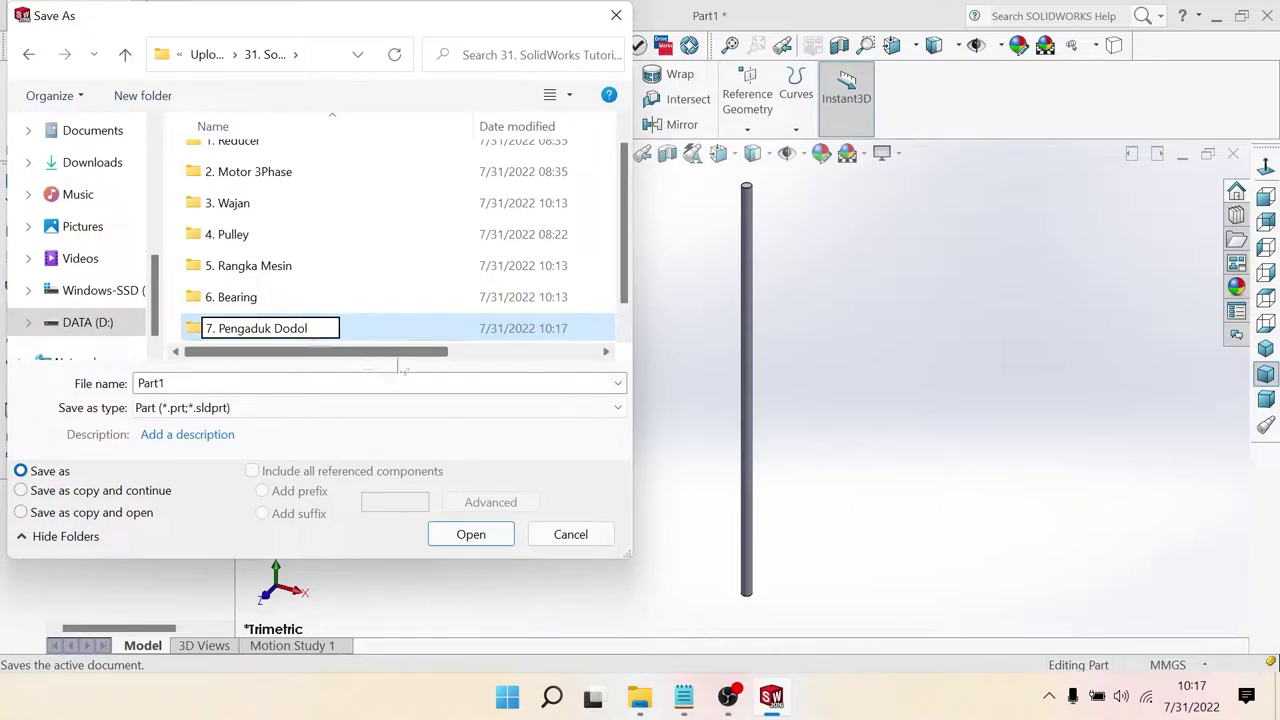
pyautogui.press('Return')
# Step: Save the part as 'Poros Pegaduk Dodol' inside the '7. Pengaduk Dodol' folder
pyautogui.doubleClick(365, 330)
pyautogui.write('Poros Pegaduk Dodol')
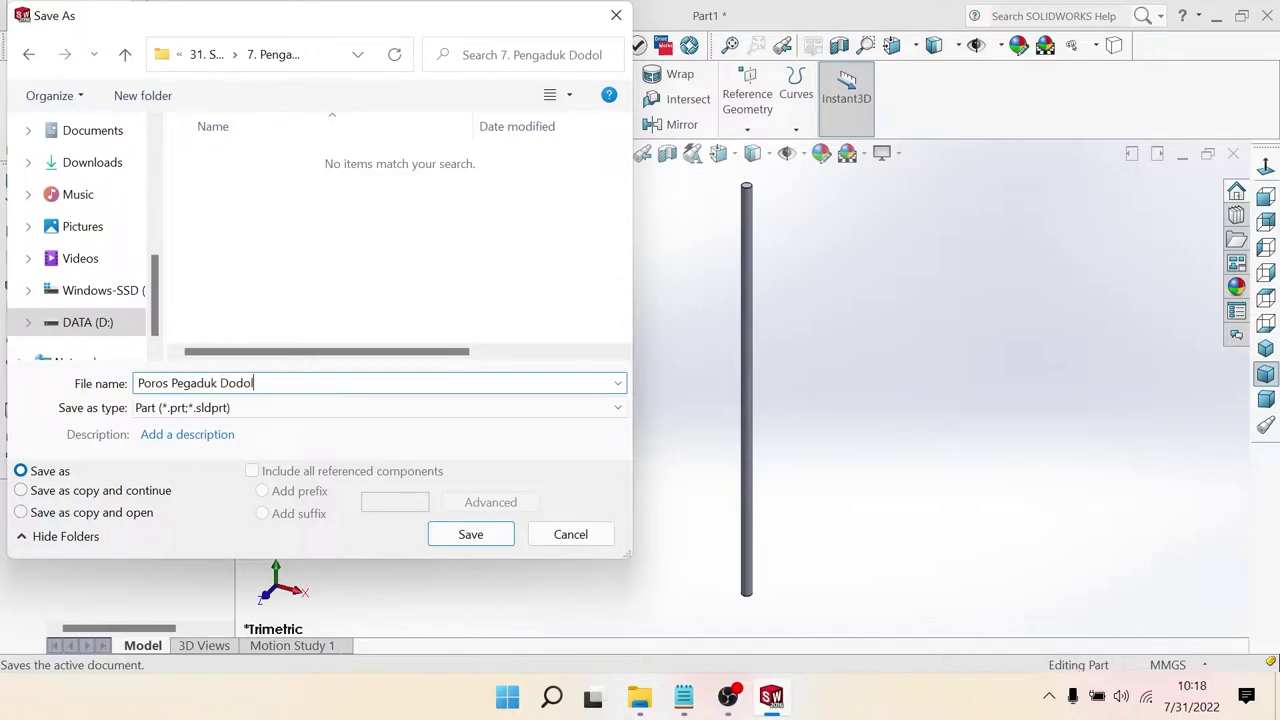
pyautogui.press('Return')
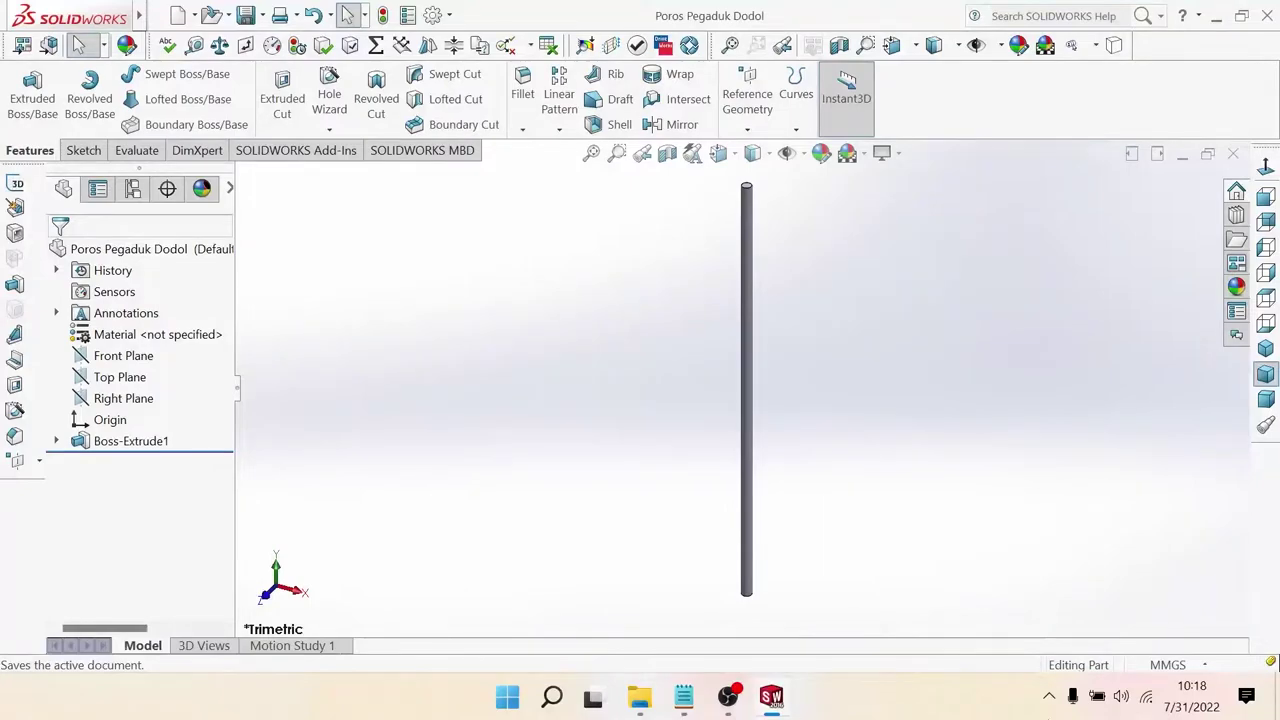
pyautogui.scroll(-2, 743, 243)
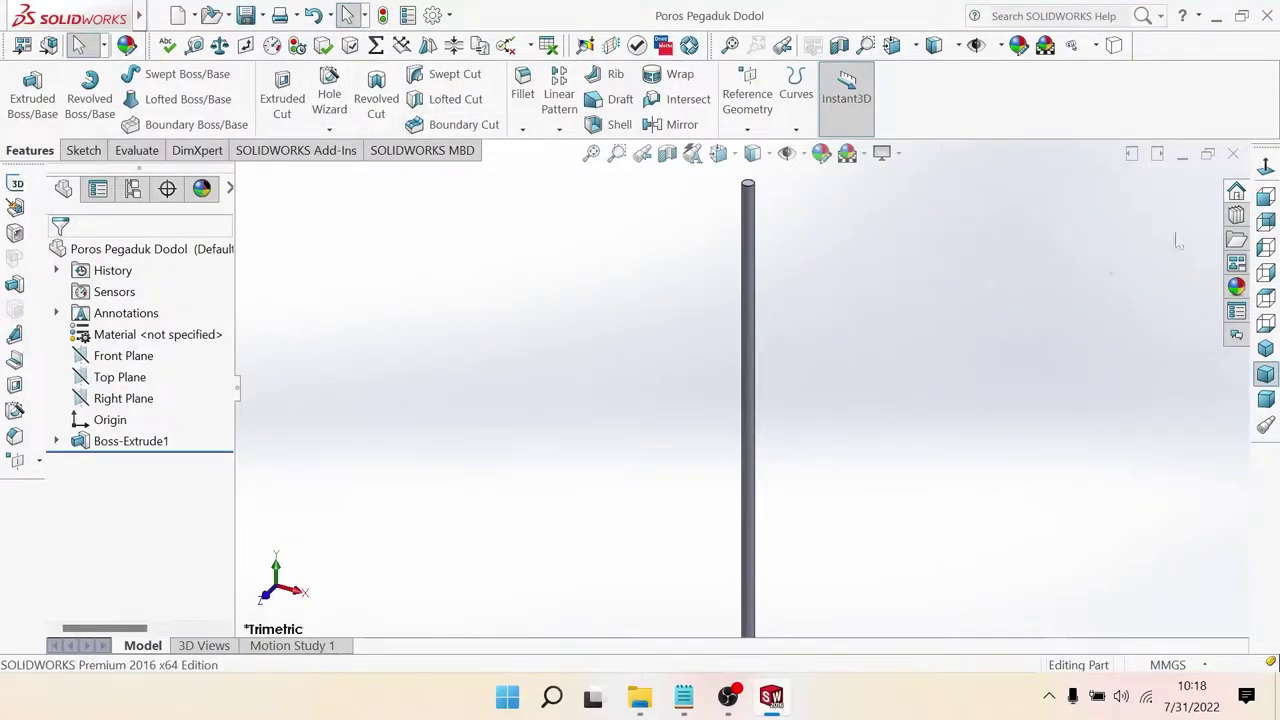
# Step: Delete the construction line from the assembly sketch, exit the sketch and save
pyautogui.click(1183, 158)
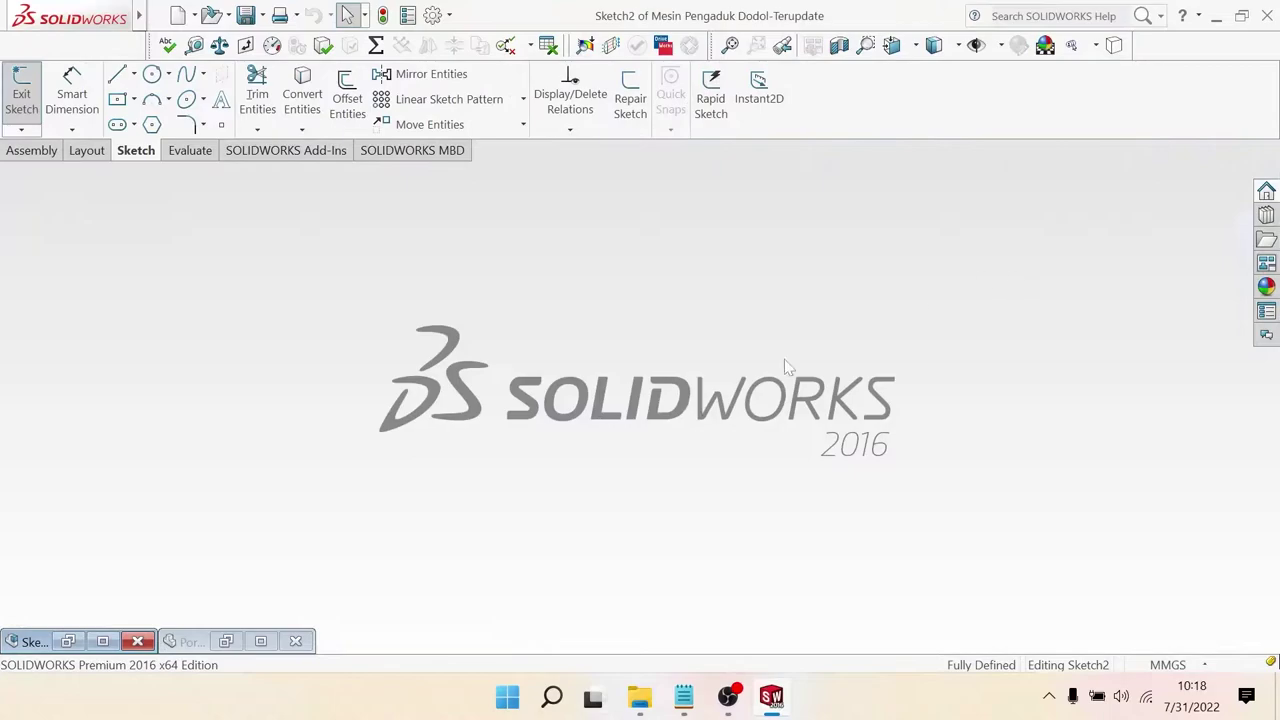
pyautogui.click(103, 641)
pyautogui.scroll(2, 770, 440)
pyautogui.scroll(-2, 753, 477)
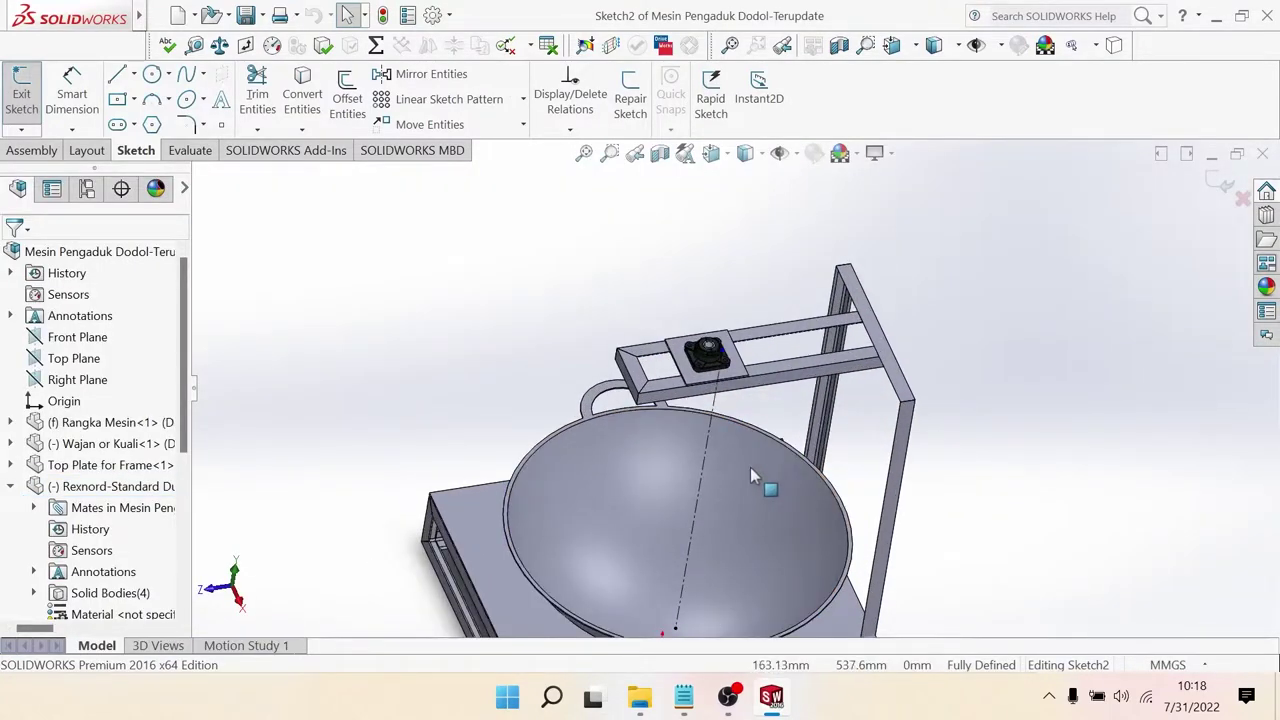
pyautogui.click(700, 475)
pyautogui.rightClick(702, 472)
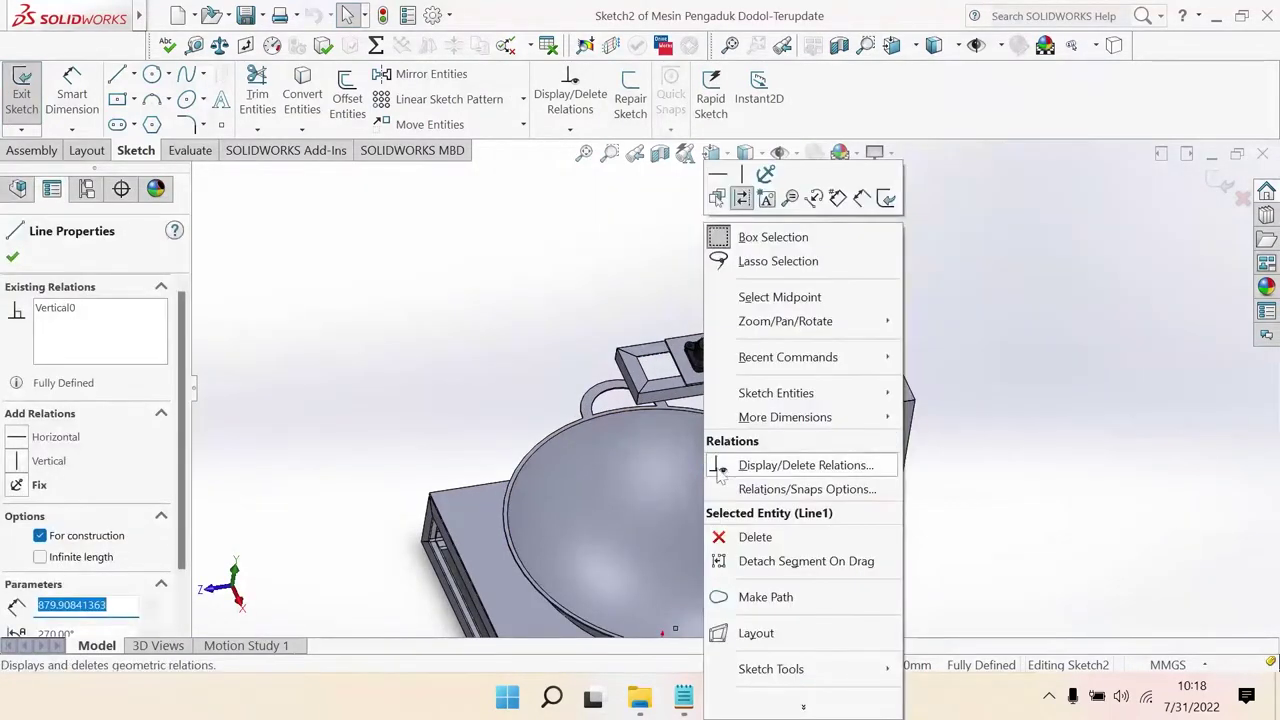
pyautogui.click(757, 540)
pyautogui.click(1213, 181)
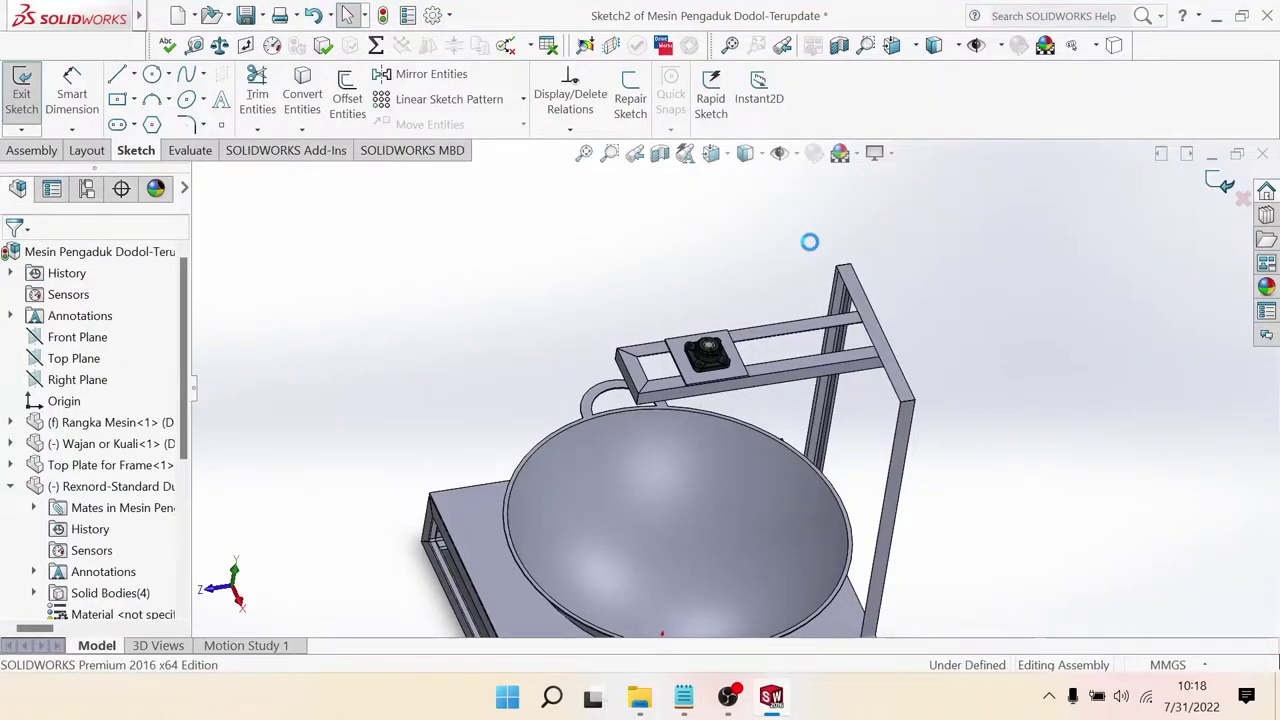
pyautogui.click(245, 17)
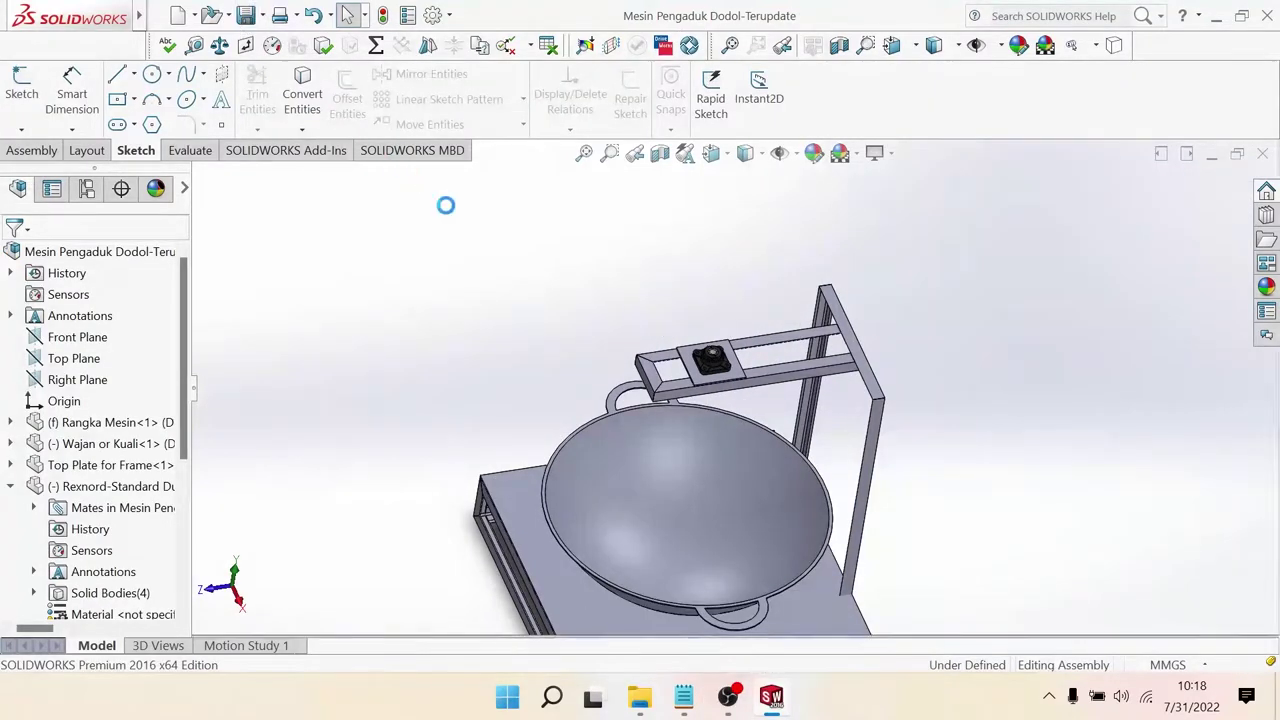
# Step: Insert the Poros Pegaduk Dodol rod into the assembly above the wok
pyautogui.click(711, 153)
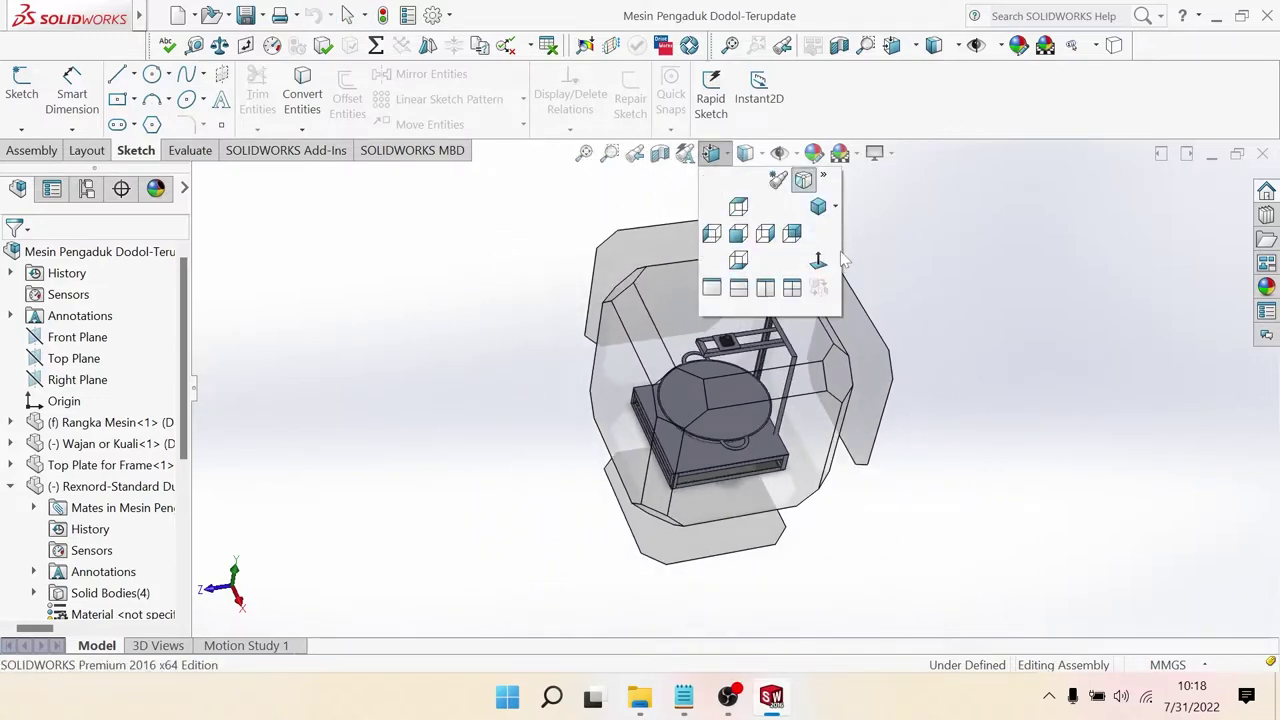
pyautogui.click(823, 260)
pyautogui.scroll(3, 660, 300)
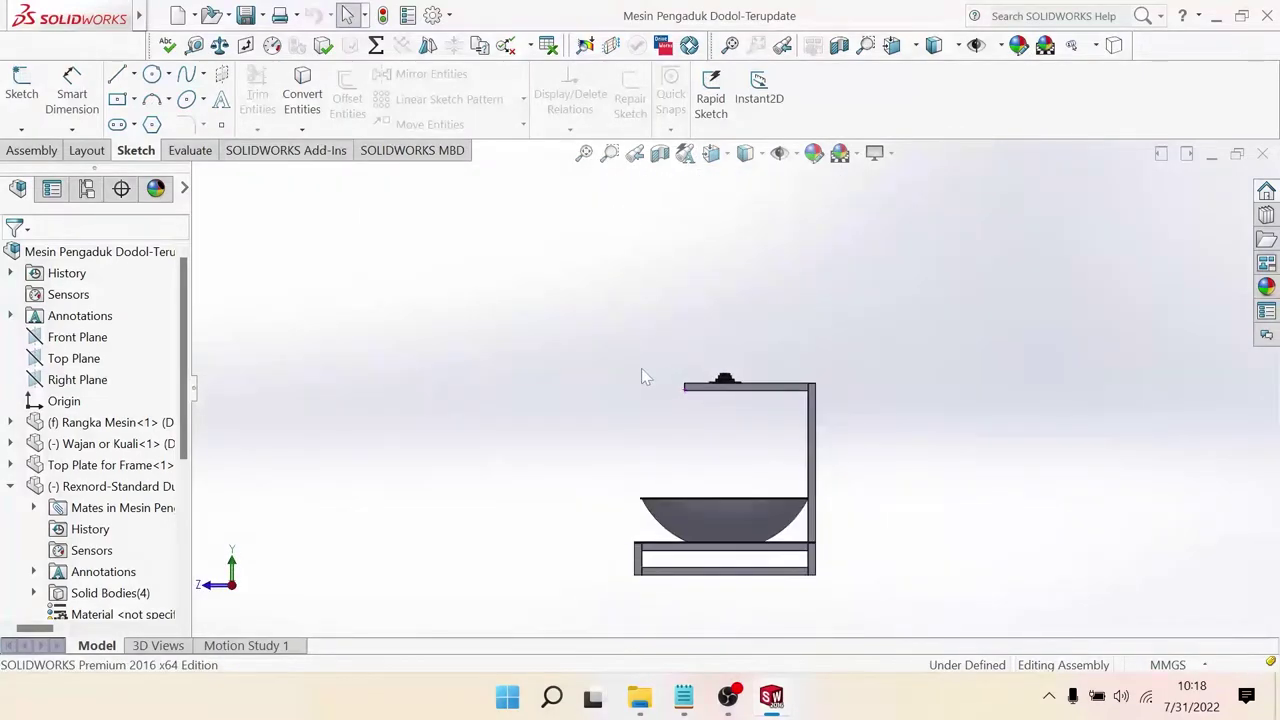
pyautogui.moveTo(643, 374); pyautogui.dragTo(686, 486, button='middle')
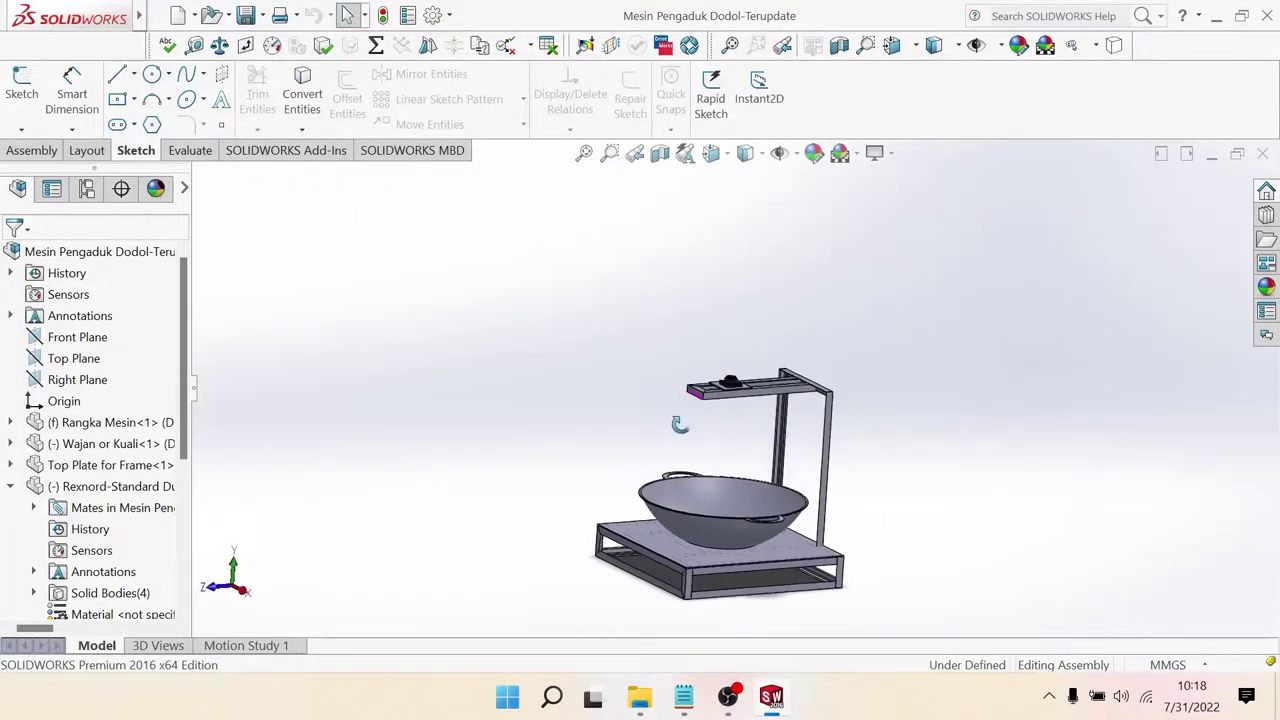
pyautogui.click(33, 150)
pyautogui.click(104, 95)
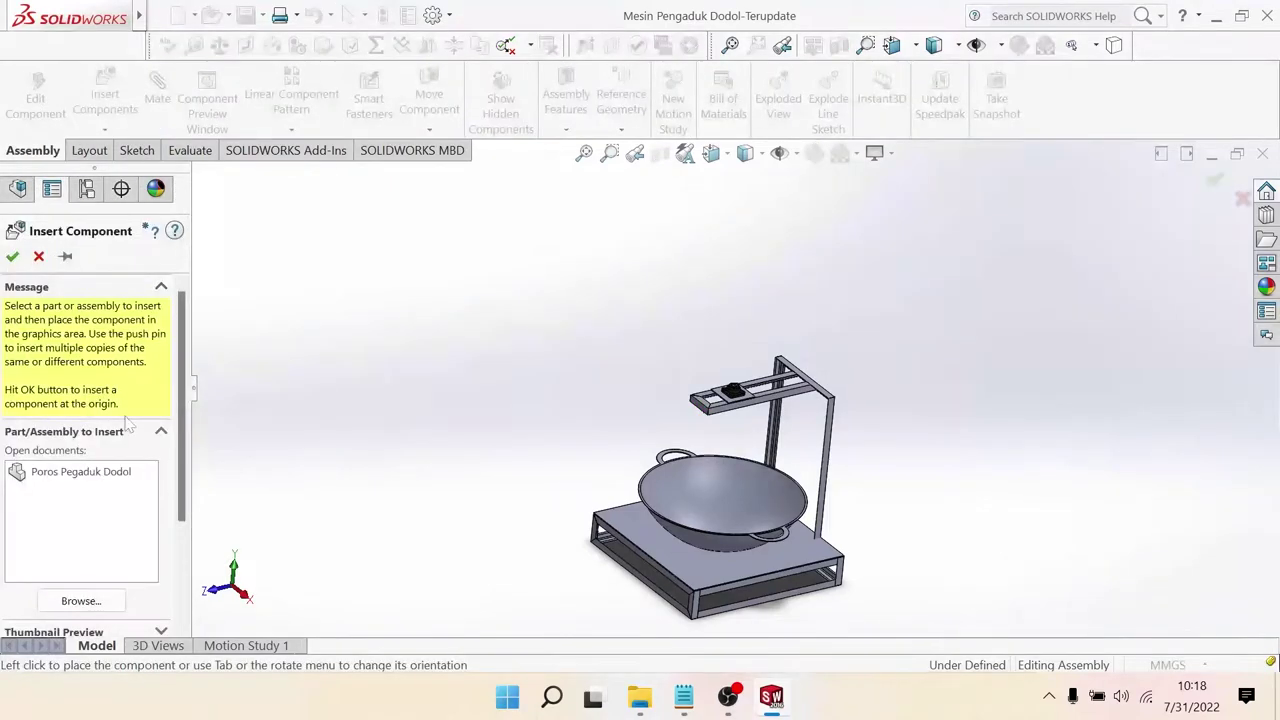
pyautogui.click(90, 478)
pyautogui.scroll(-2, 876, 320)
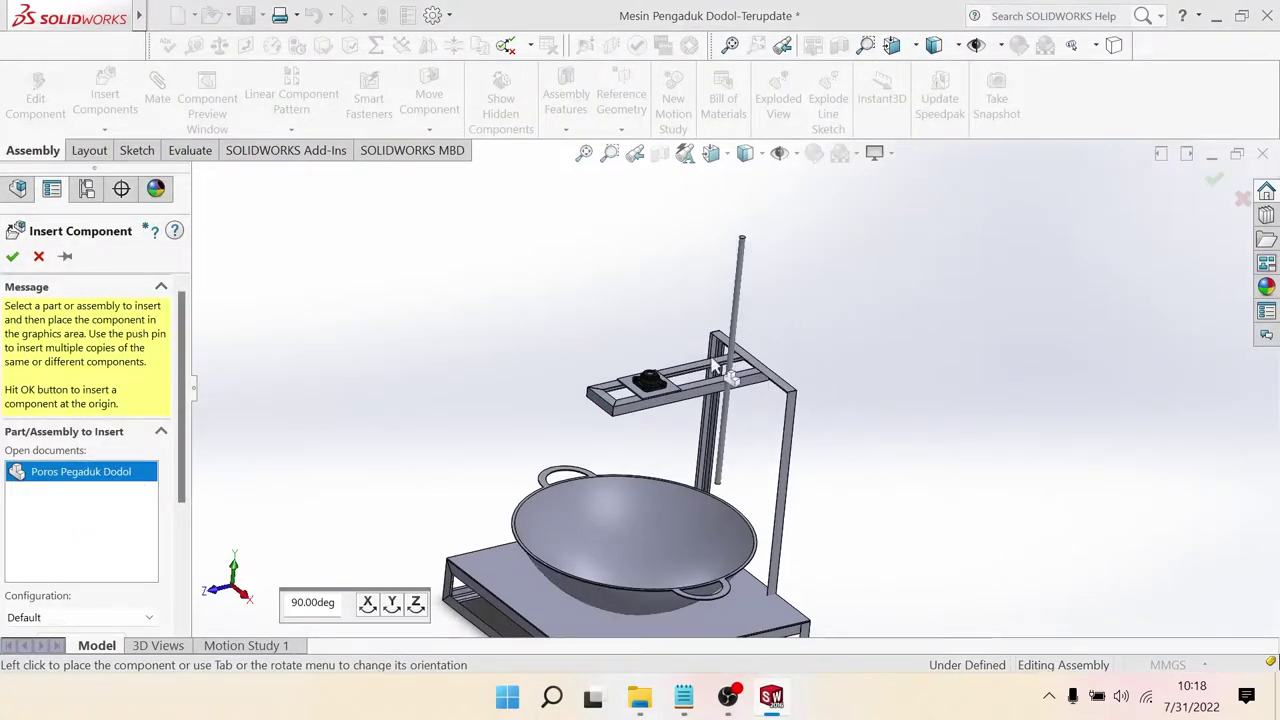
pyautogui.click(588, 350)
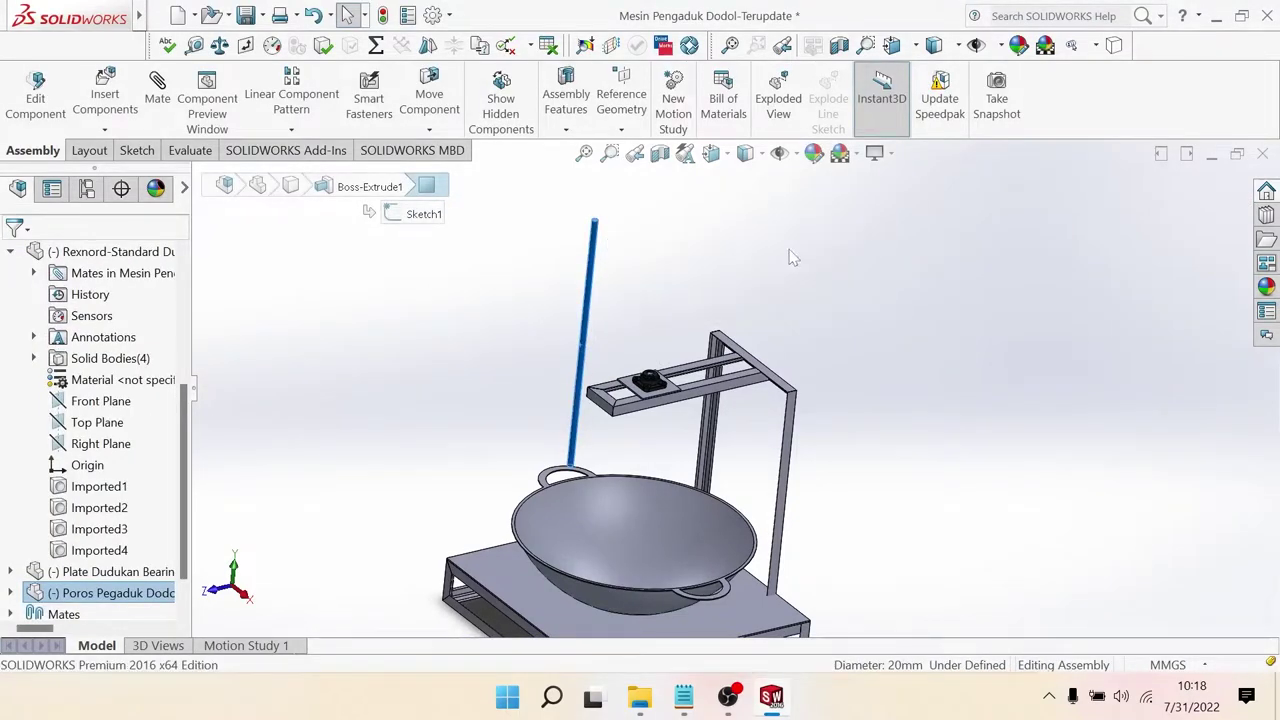
# Step: Add a concentric mate between the stirring rod and the flanged bearing bore
pyautogui.scroll(-3, 662, 382)
pyautogui.scroll(-3, 678, 371)
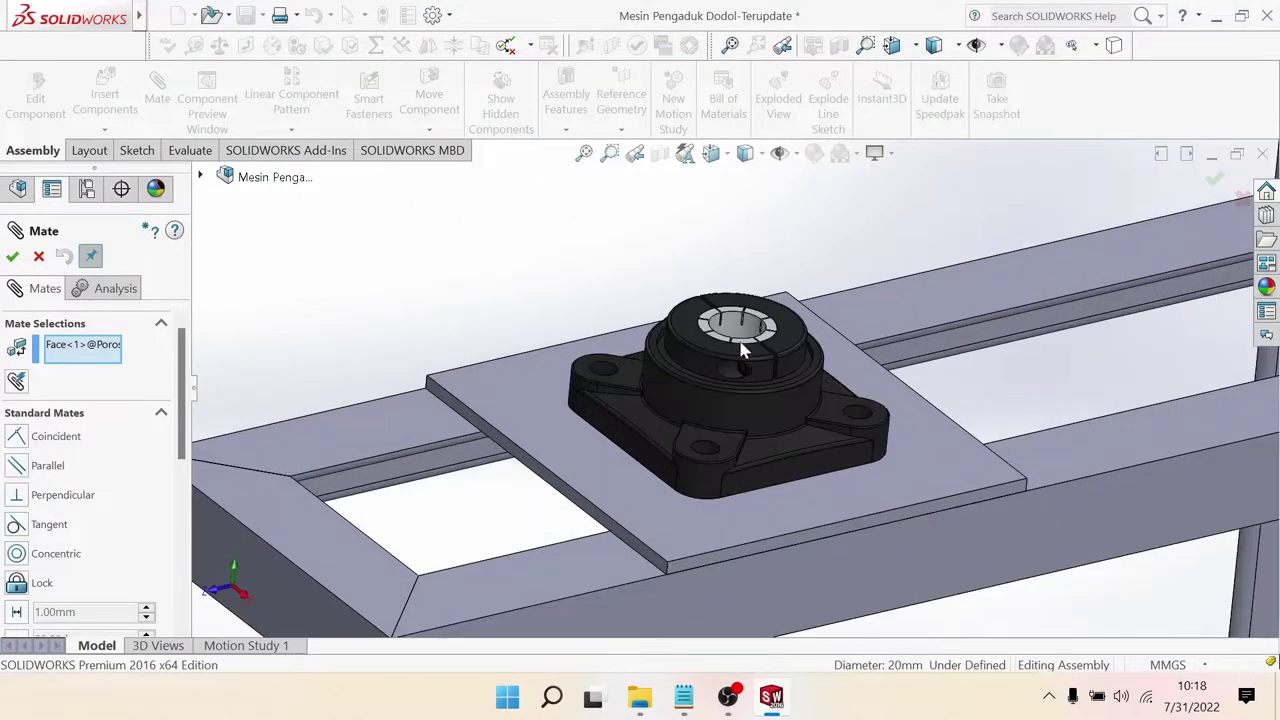
pyautogui.click(737, 335)
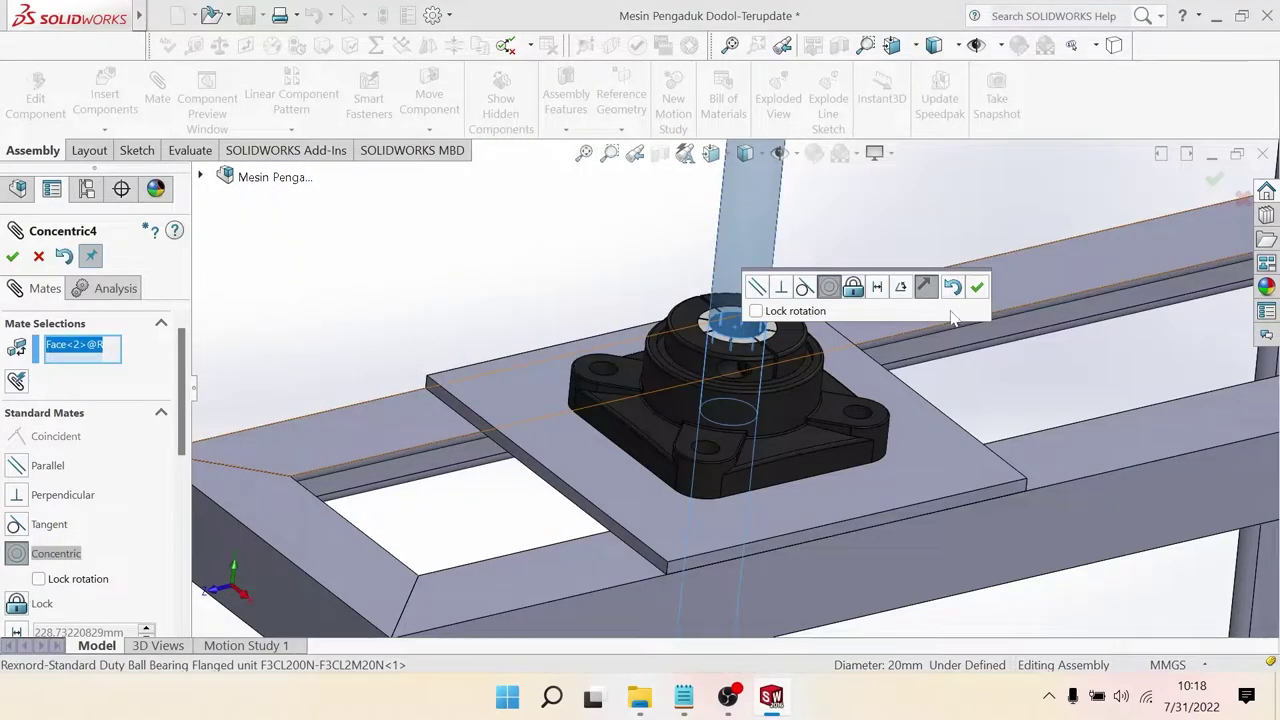
pyautogui.click(980, 290)
pyautogui.scroll(5, 640, 455)
pyautogui.scroll(3, 571, 451)
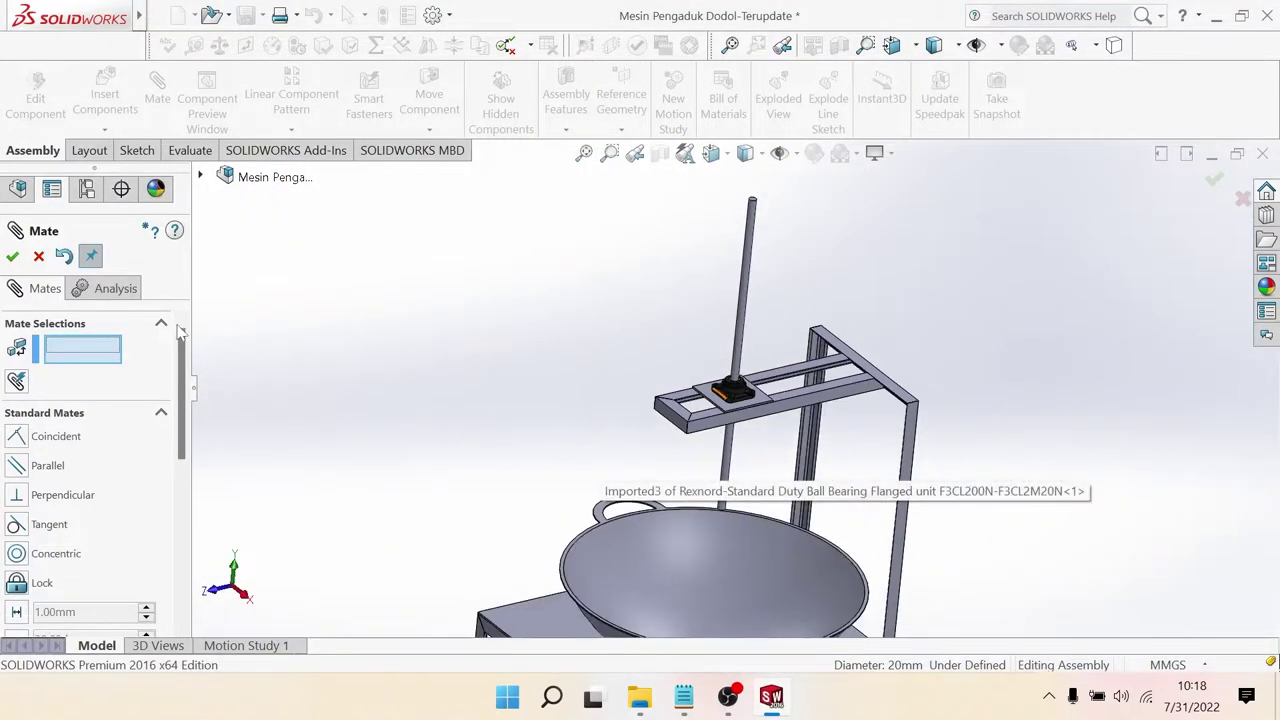
pyautogui.click(12, 256)
pyautogui.moveTo(740, 470); pyautogui.dragTo(828, 490, button='middle')
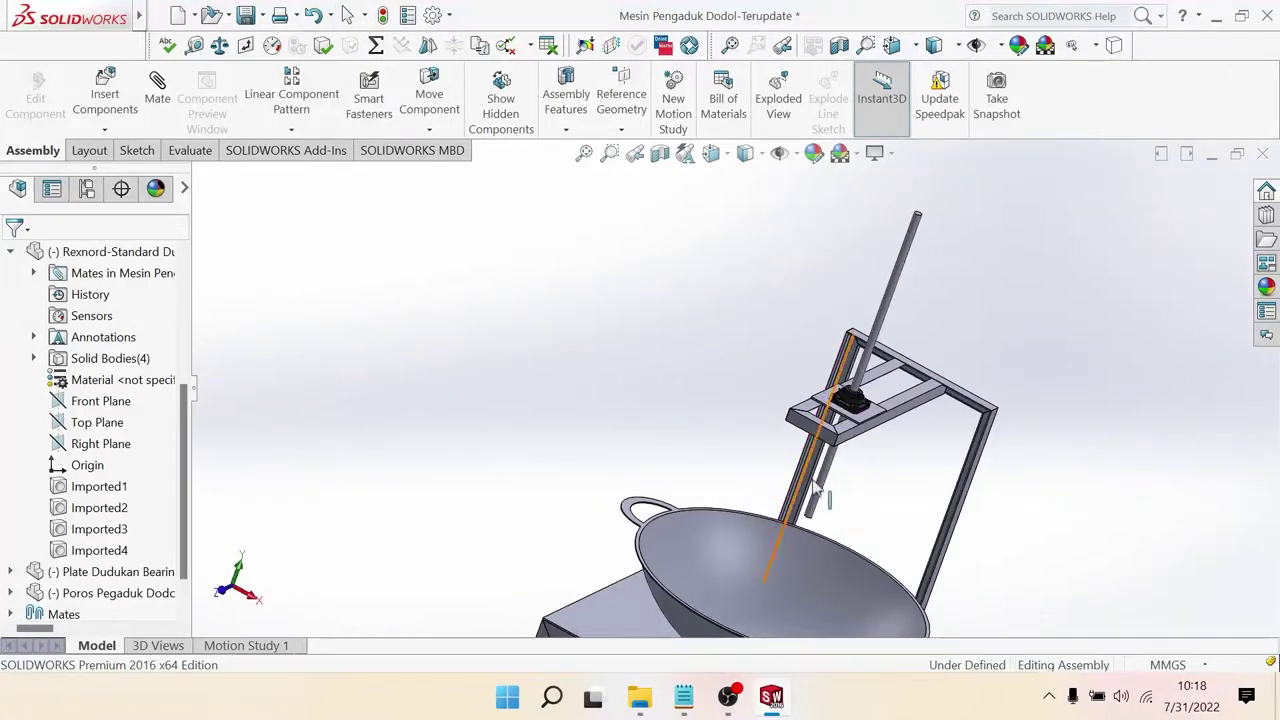
pyautogui.click(826, 488)
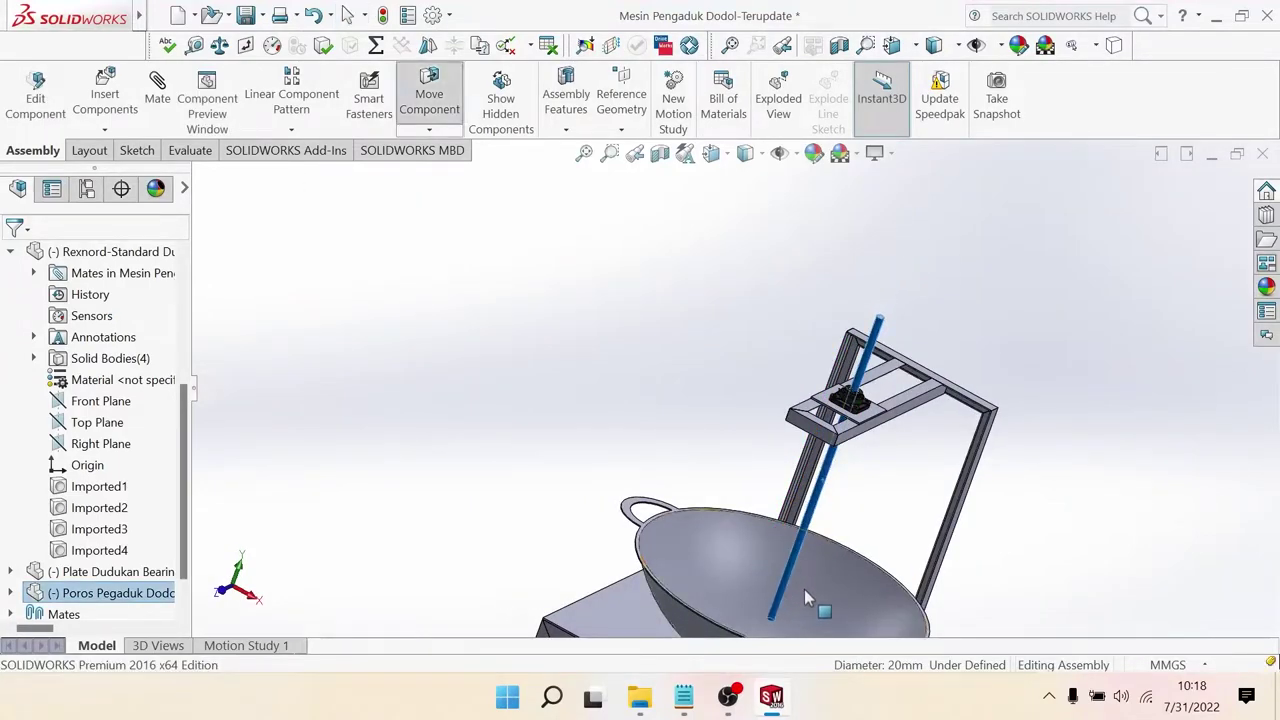
pyautogui.moveTo(804, 589); pyautogui.dragTo(790, 570, button='middle')
pyautogui.scroll(-2, 791, 491)
pyautogui.scroll(-3, 766, 503)
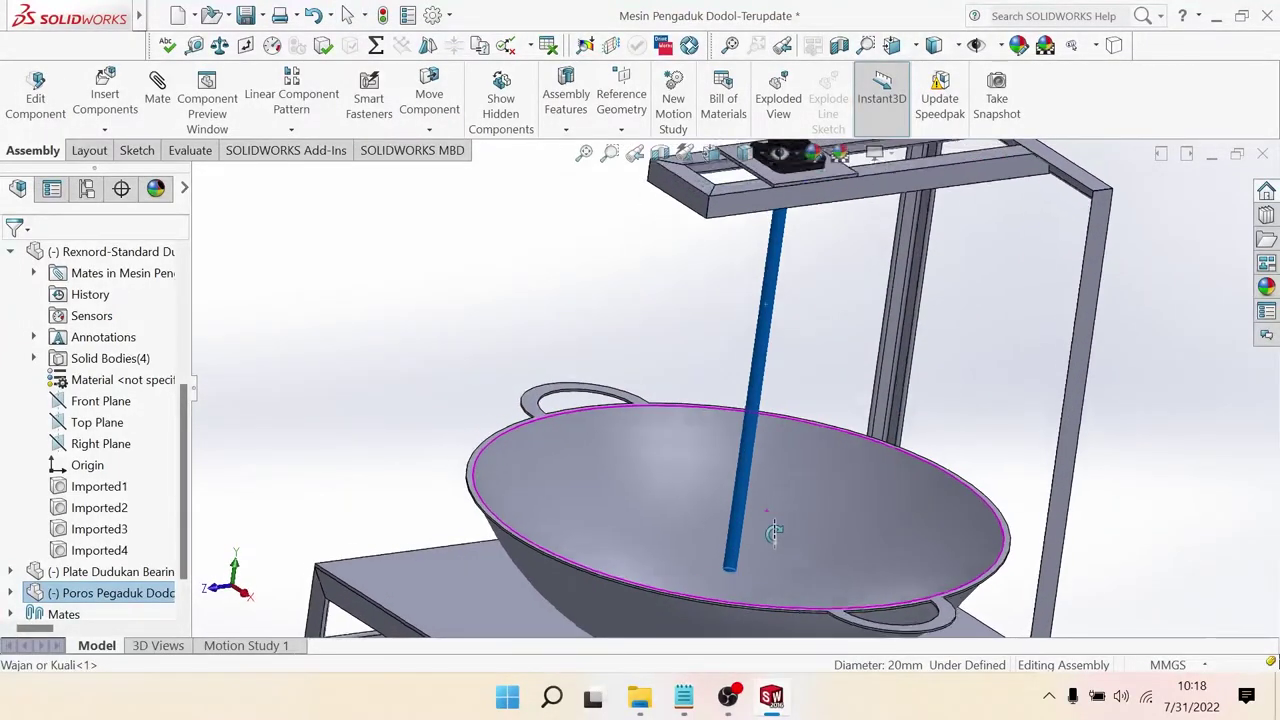
pyautogui.scroll(-2, 770, 540)
pyautogui.scroll(5, 774, 577)
pyautogui.scroll(-2, 770, 510)
pyautogui.scroll(-2, 770, 510)
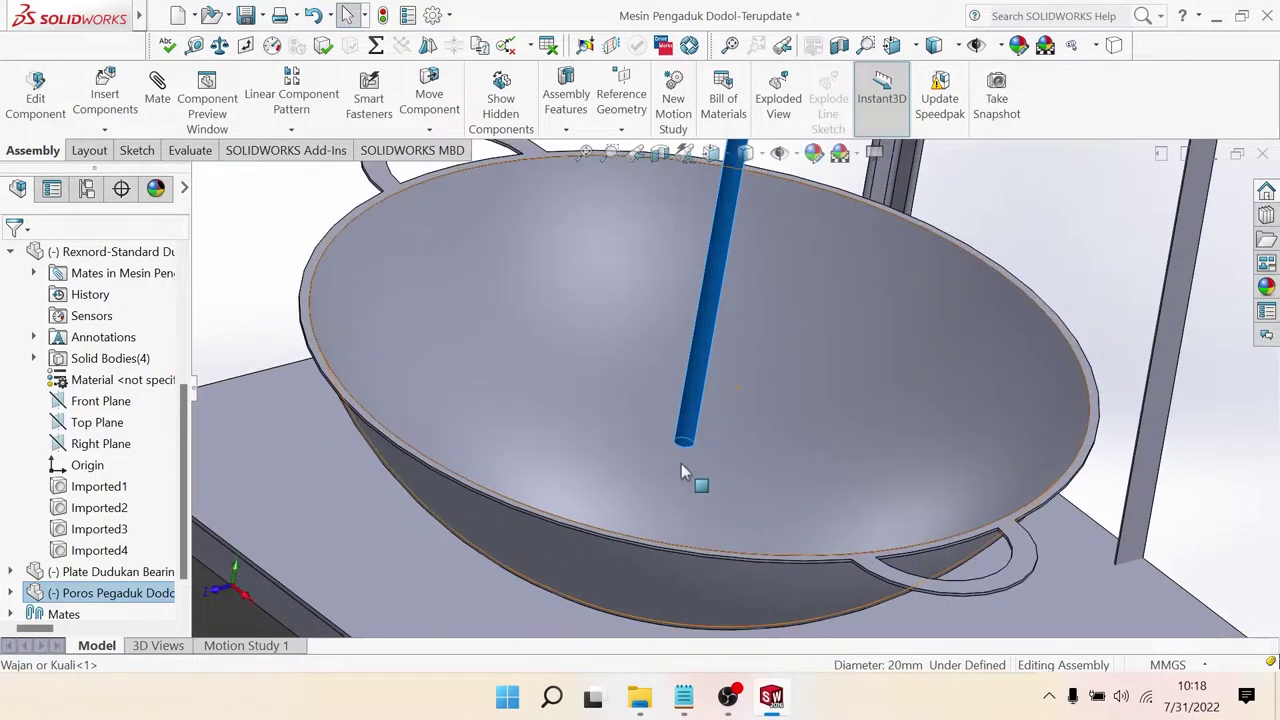
pyautogui.moveTo(690, 470)
pyautogui.mouseDown(button='middle')
pyautogui.moveTo(701, 519)
pyautogui.moveTo(881, 542)
pyautogui.mouseUp(button='middle')
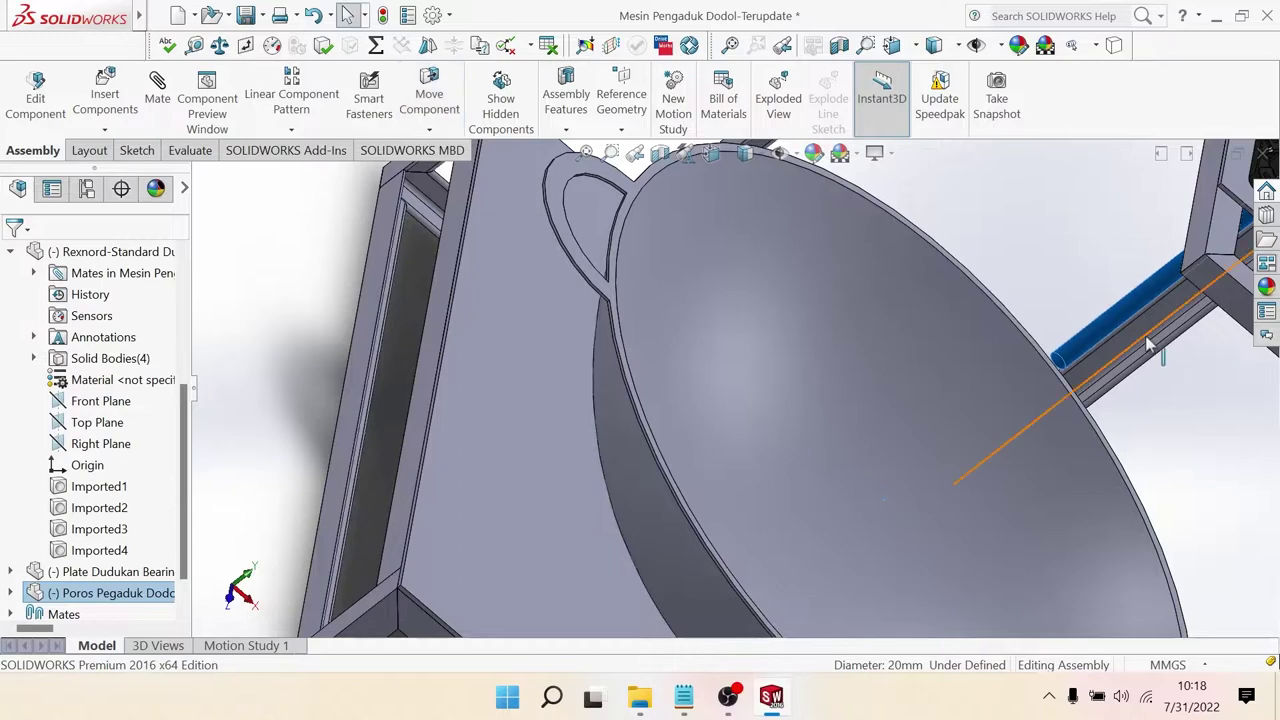
pyautogui.scroll(-3, 1190, 320)
pyautogui.scroll(3, 1190, 320)
pyautogui.scroll(2, 1077, 360)
pyautogui.scroll(-2, 1000, 390)
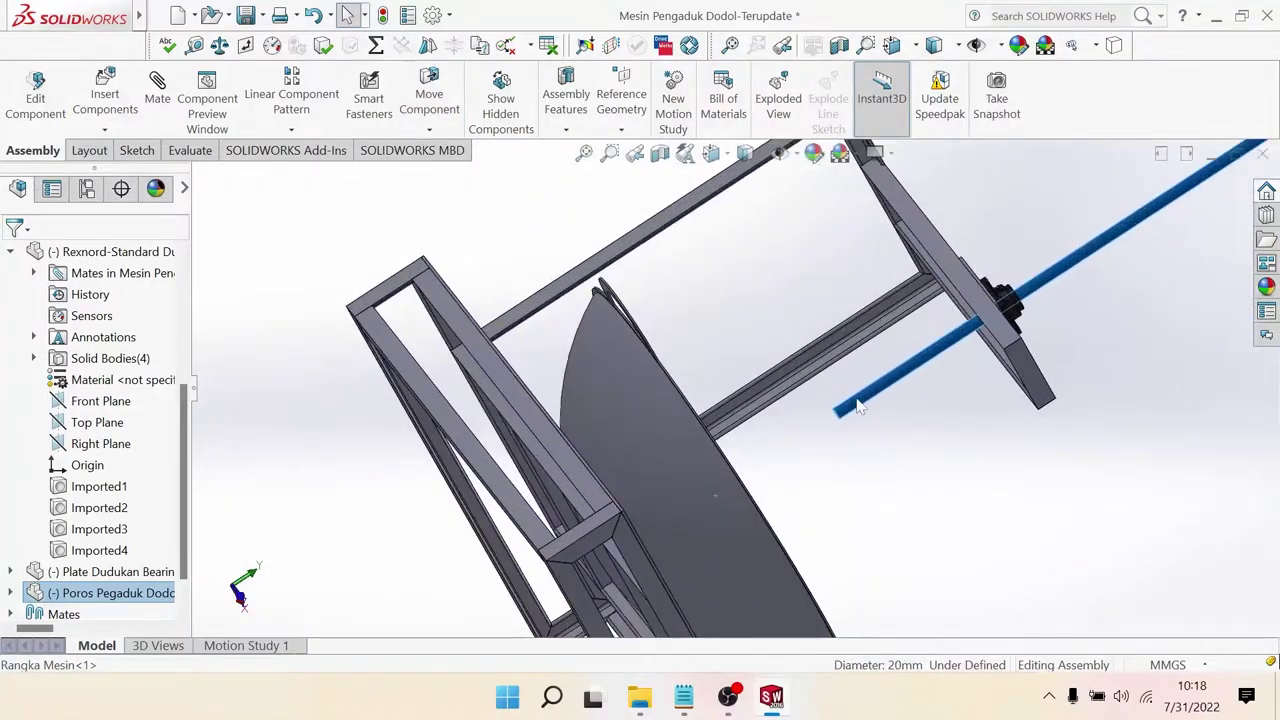
pyautogui.scroll(-2, 830, 440)
pyautogui.scroll(-2, 830, 440)
pyautogui.scroll(-3, 852, 422)
pyautogui.click(852, 422)
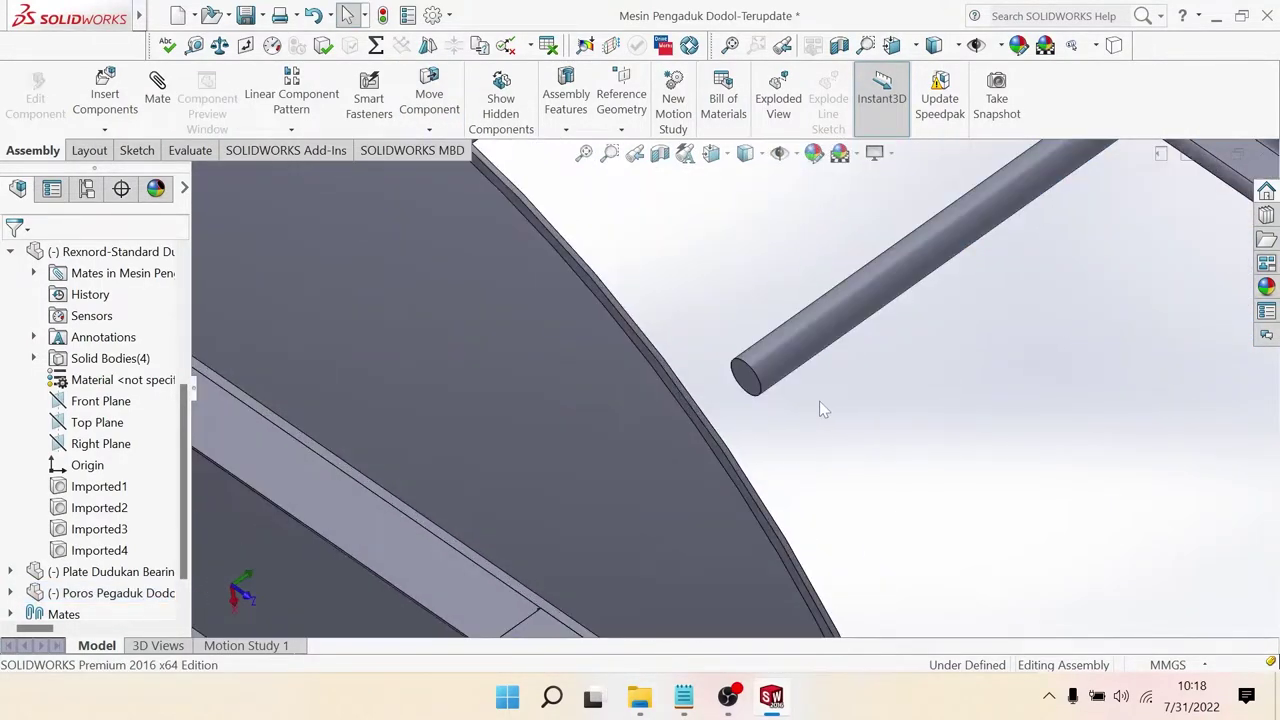
pyautogui.click(740, 378)
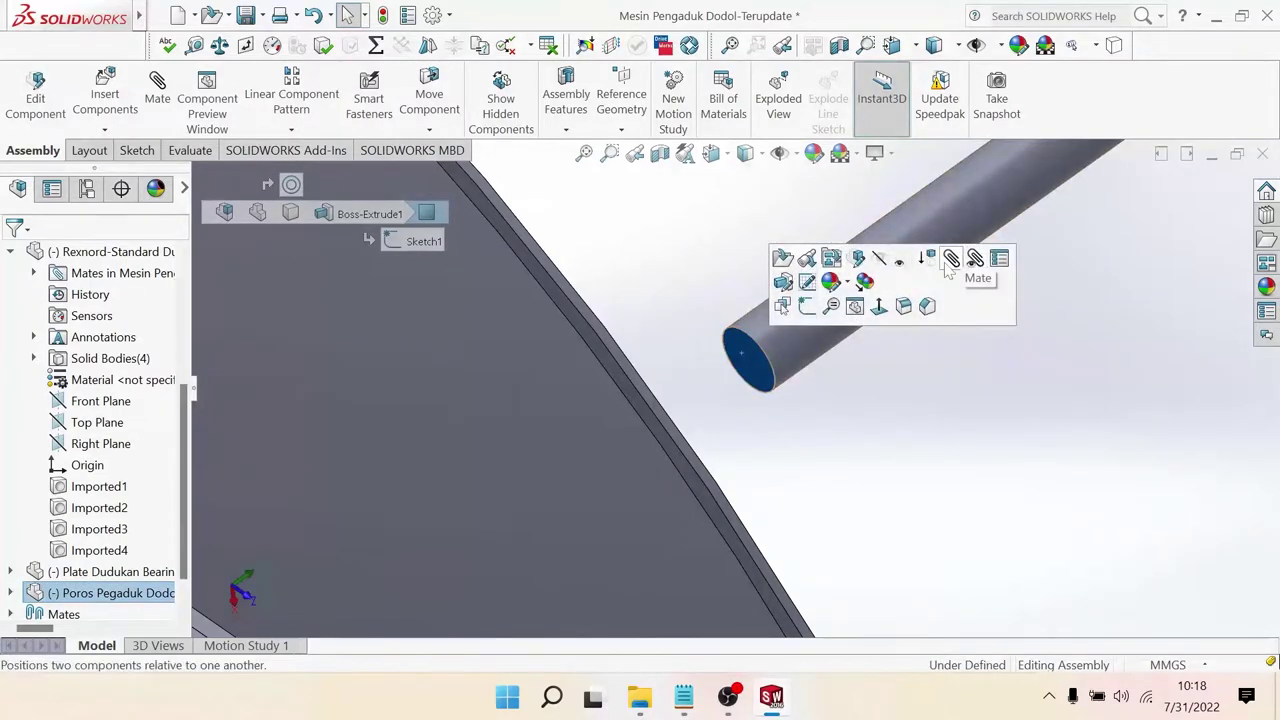
pyautogui.press('m')
pyautogui.scroll(-3, 786, 466)
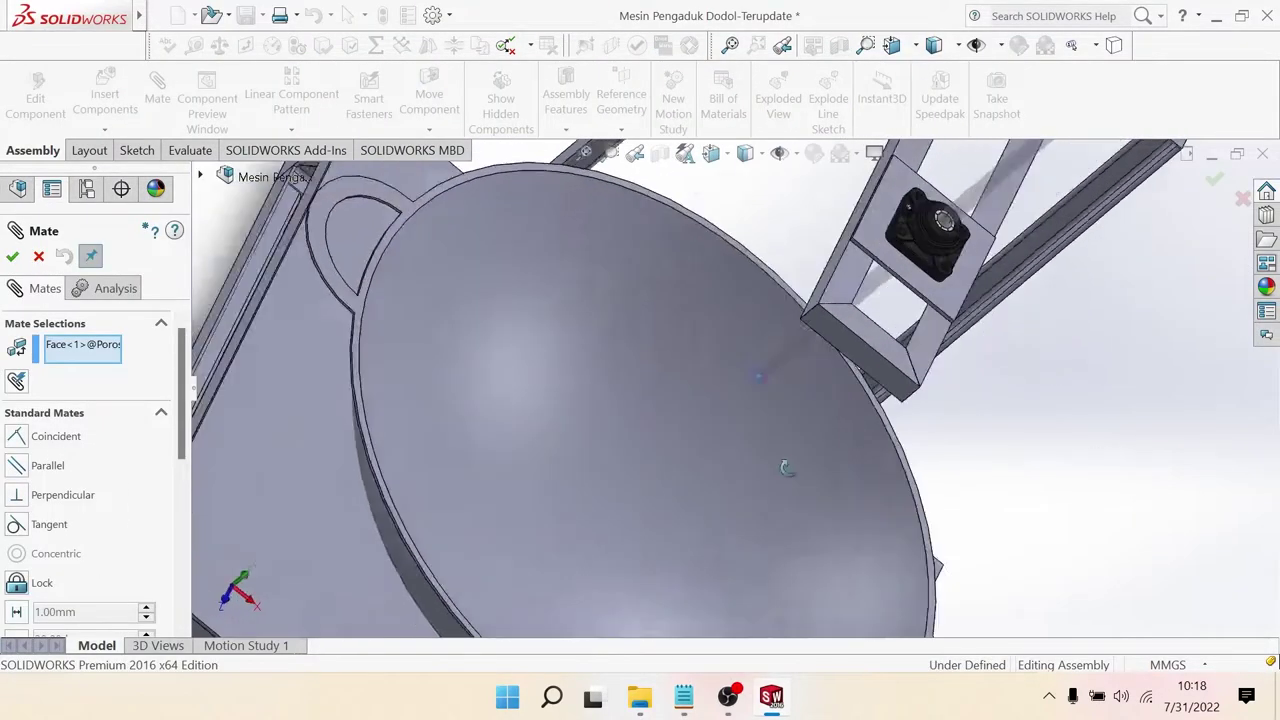
pyautogui.click(698, 493)
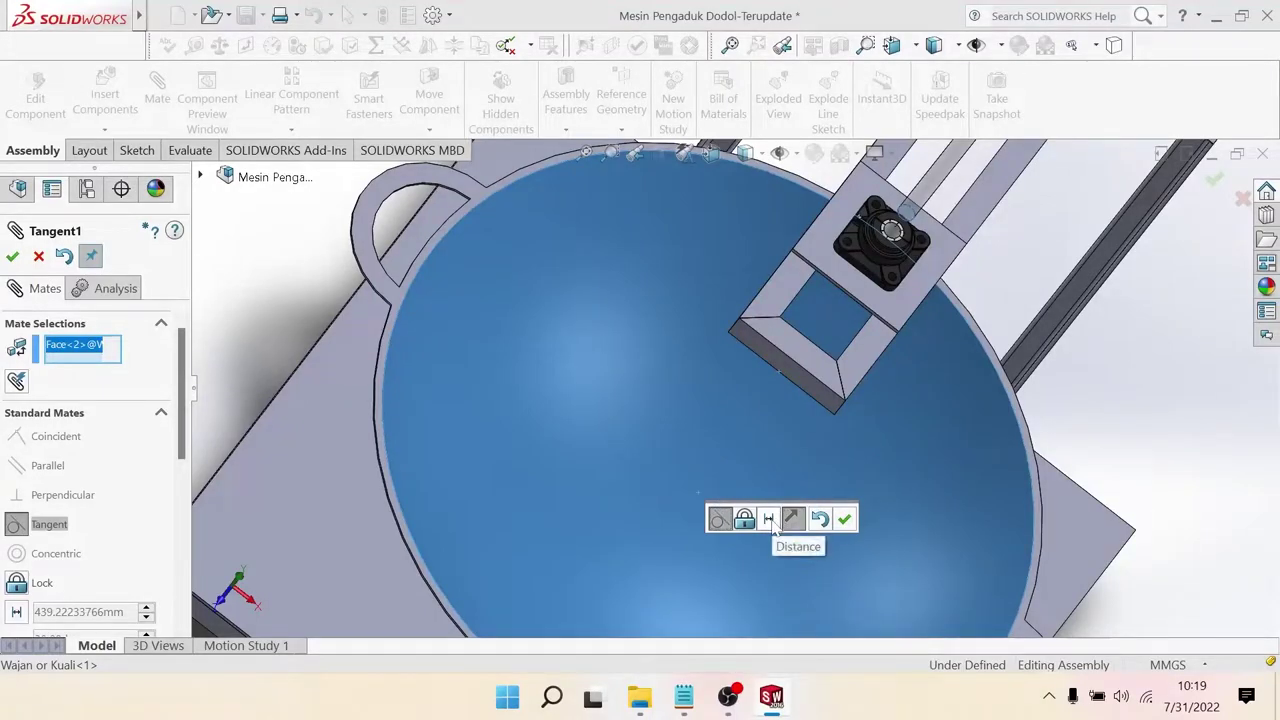
pyautogui.scroll(4, 763, 542)
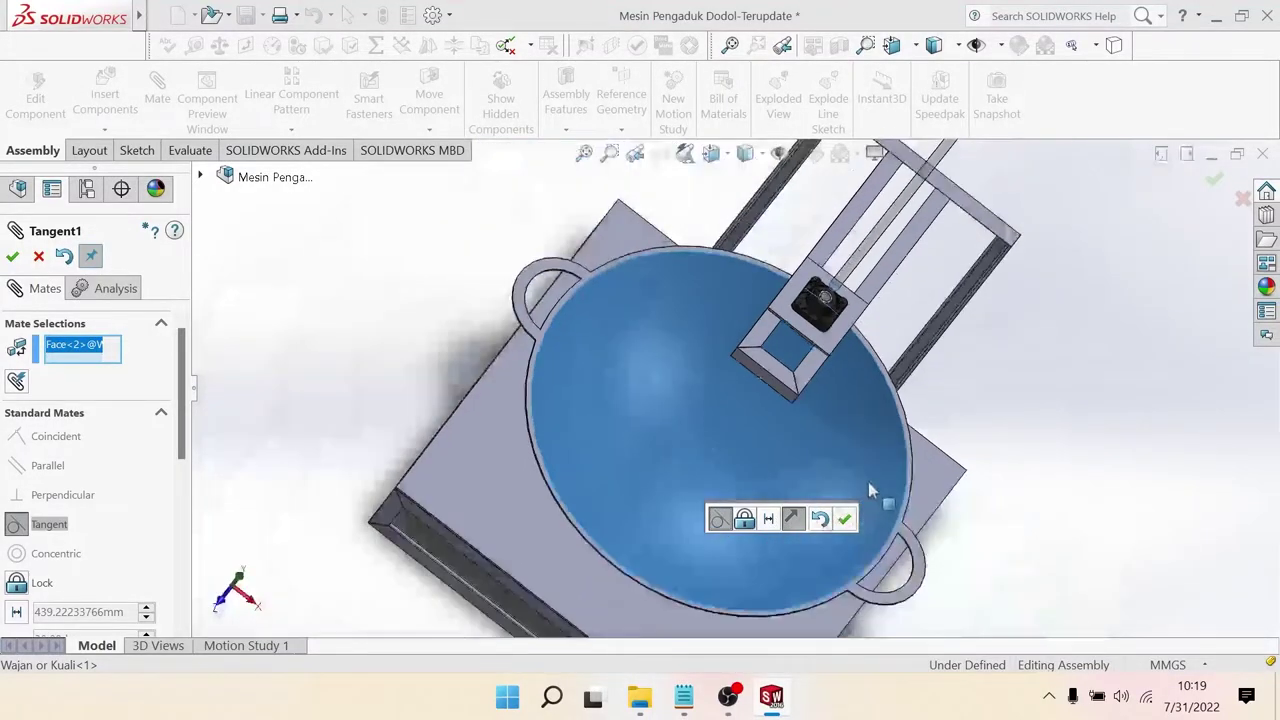
pyautogui.moveTo(868, 482); pyautogui.dragTo(907, 405, button='middle')
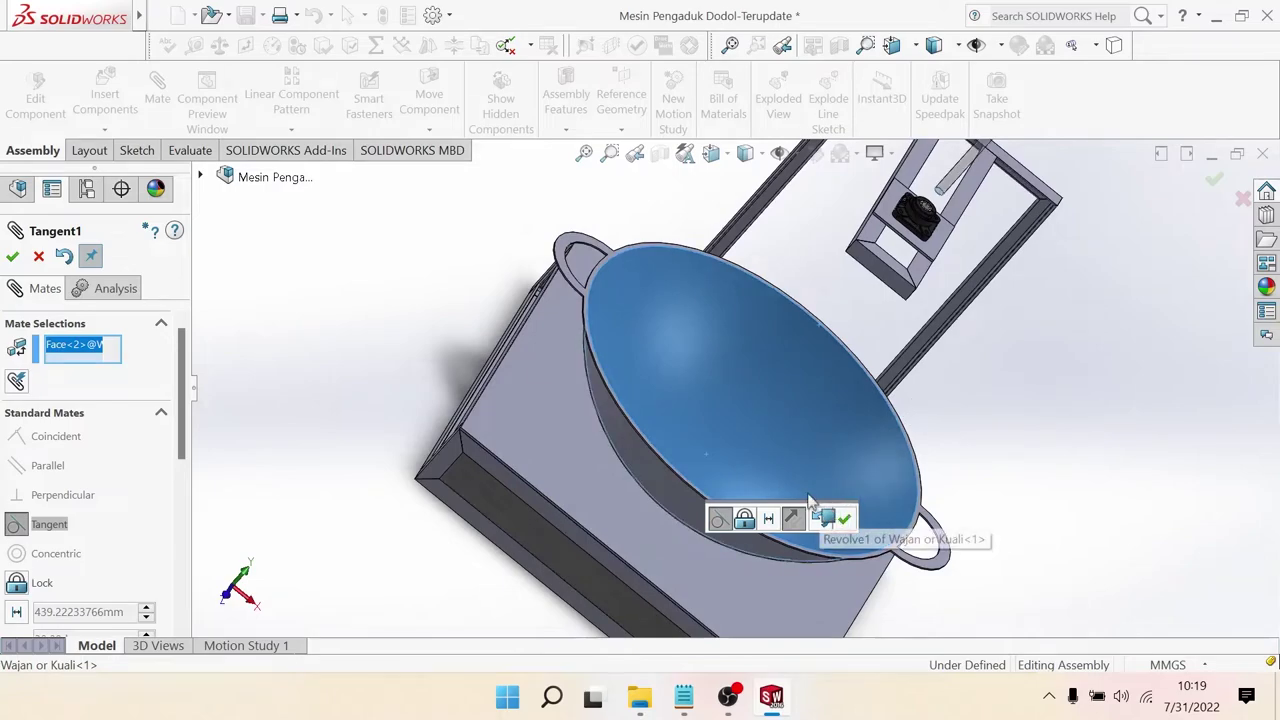
pyautogui.rightClick(67, 362)
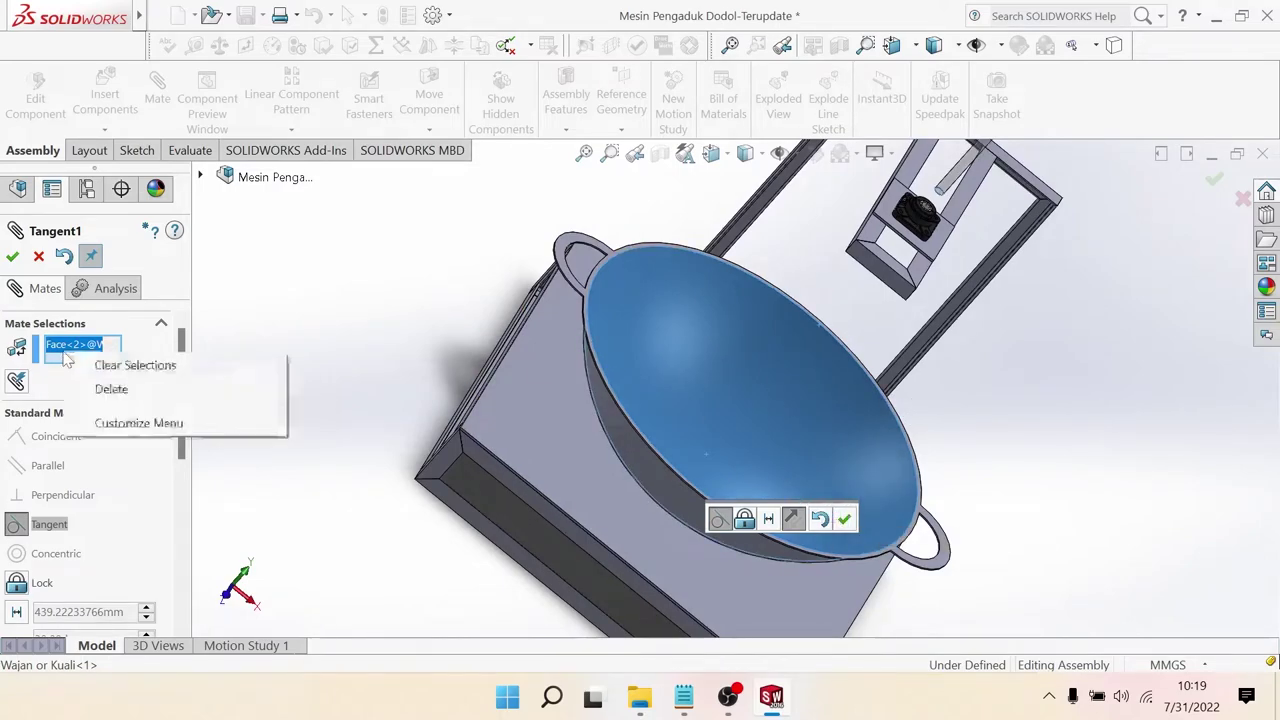
pyautogui.click(135, 365)
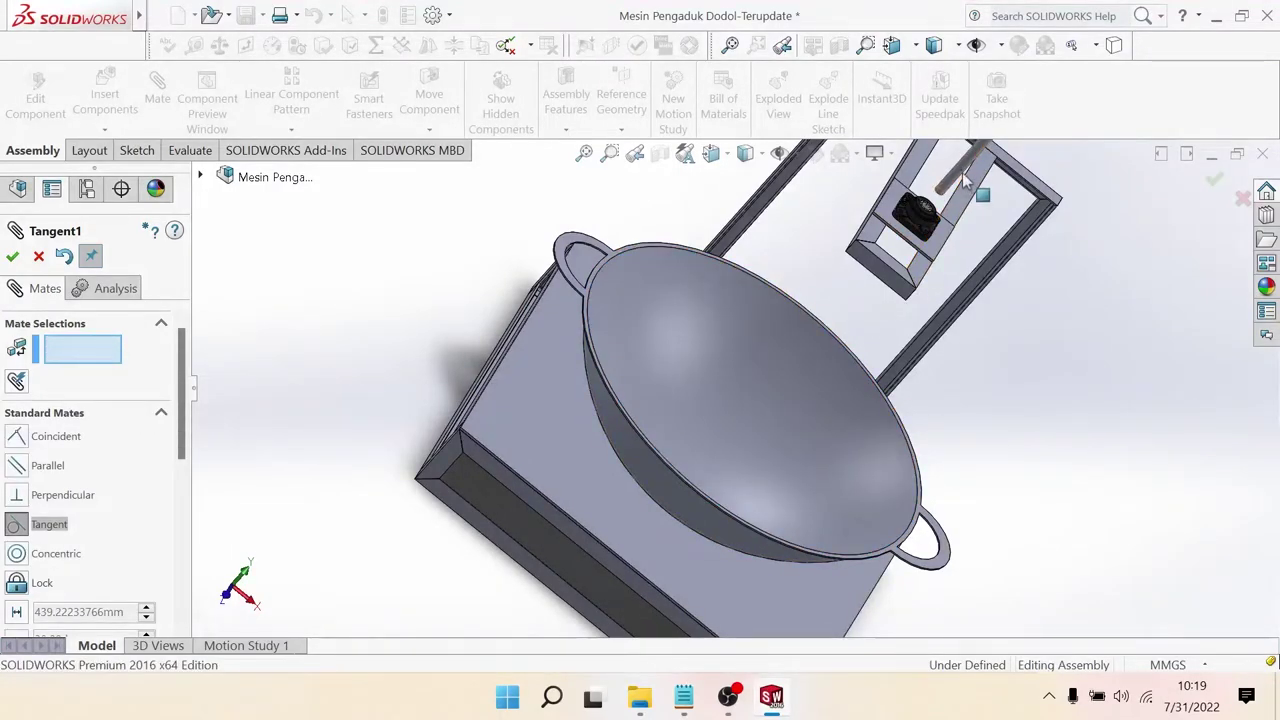
pyautogui.click(39, 257)
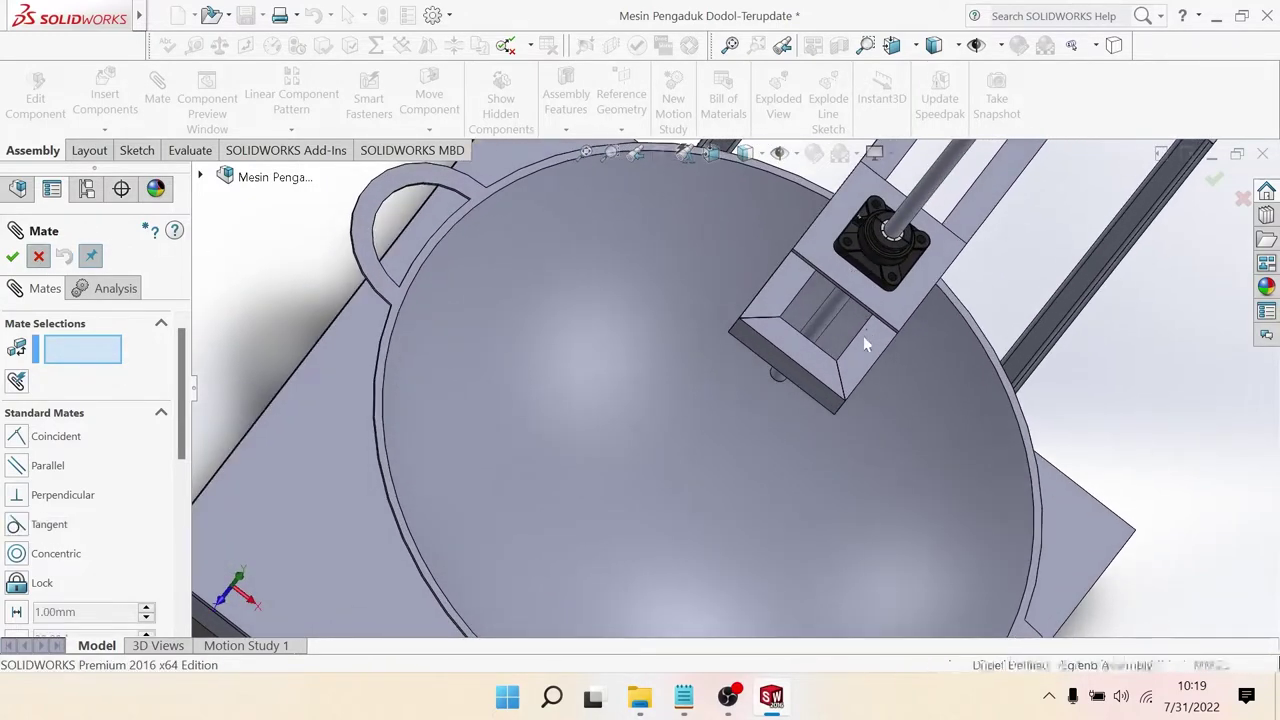
pyautogui.moveTo(791, 338); pyautogui.dragTo(827, 241, button='middle')
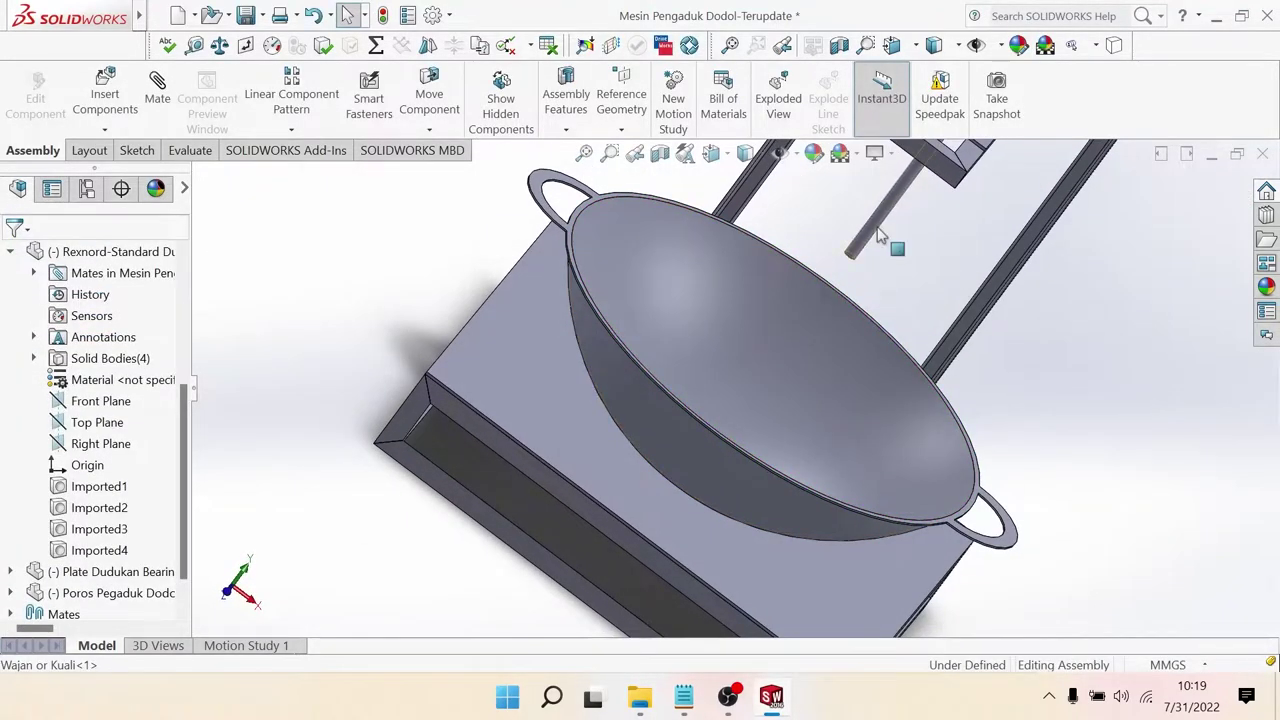
# Step: Orbit and zoom around the stirring rod's end and the top bearing
pyautogui.click(752, 460)
pyautogui.scroll(-2, 740, 458)
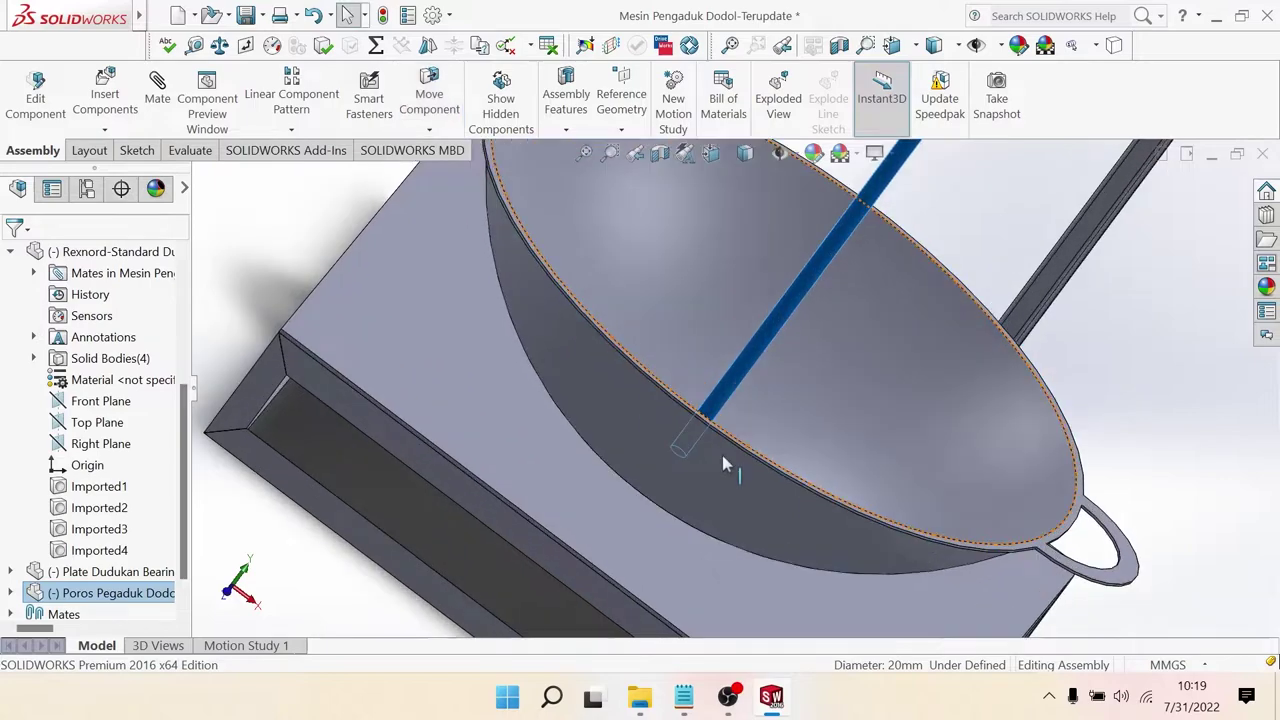
pyautogui.scroll(-3, 722, 455)
pyautogui.scroll(-2, 827, 398)
pyautogui.scroll(-2, 827, 392)
pyautogui.scroll(-2, 843, 405)
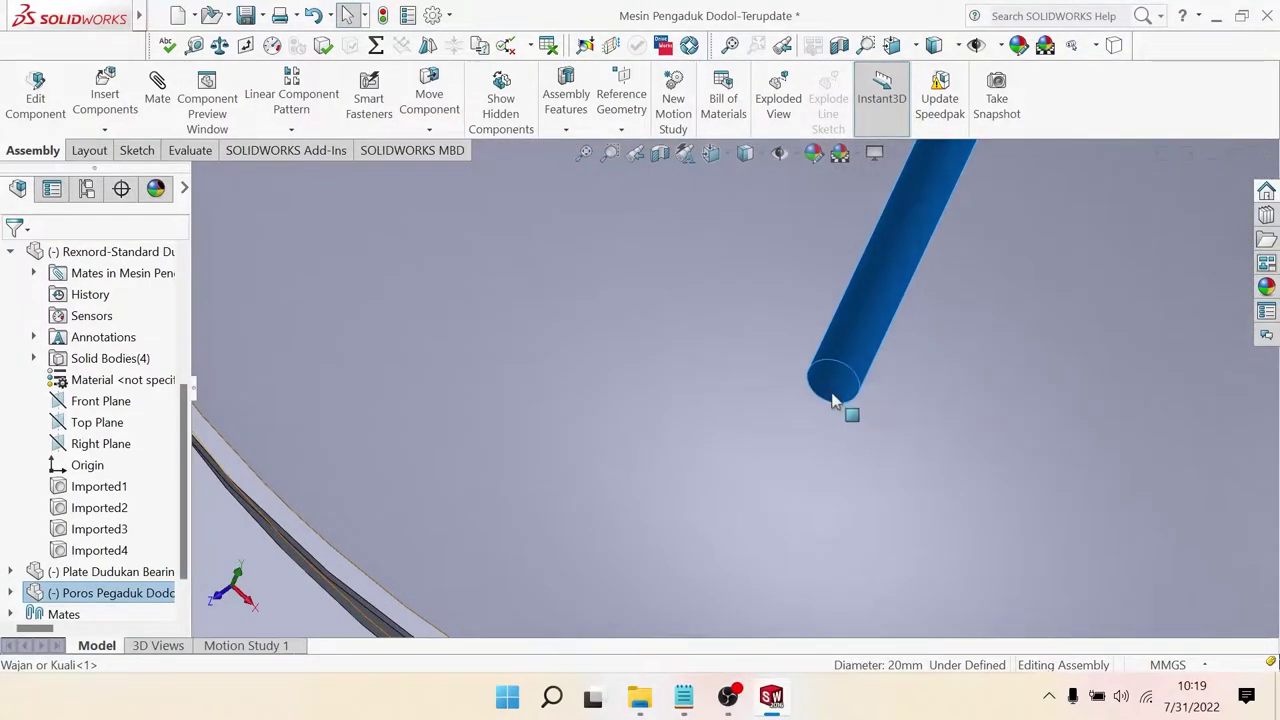
pyautogui.moveTo(843, 409); pyautogui.dragTo(873, 453, button='middle')
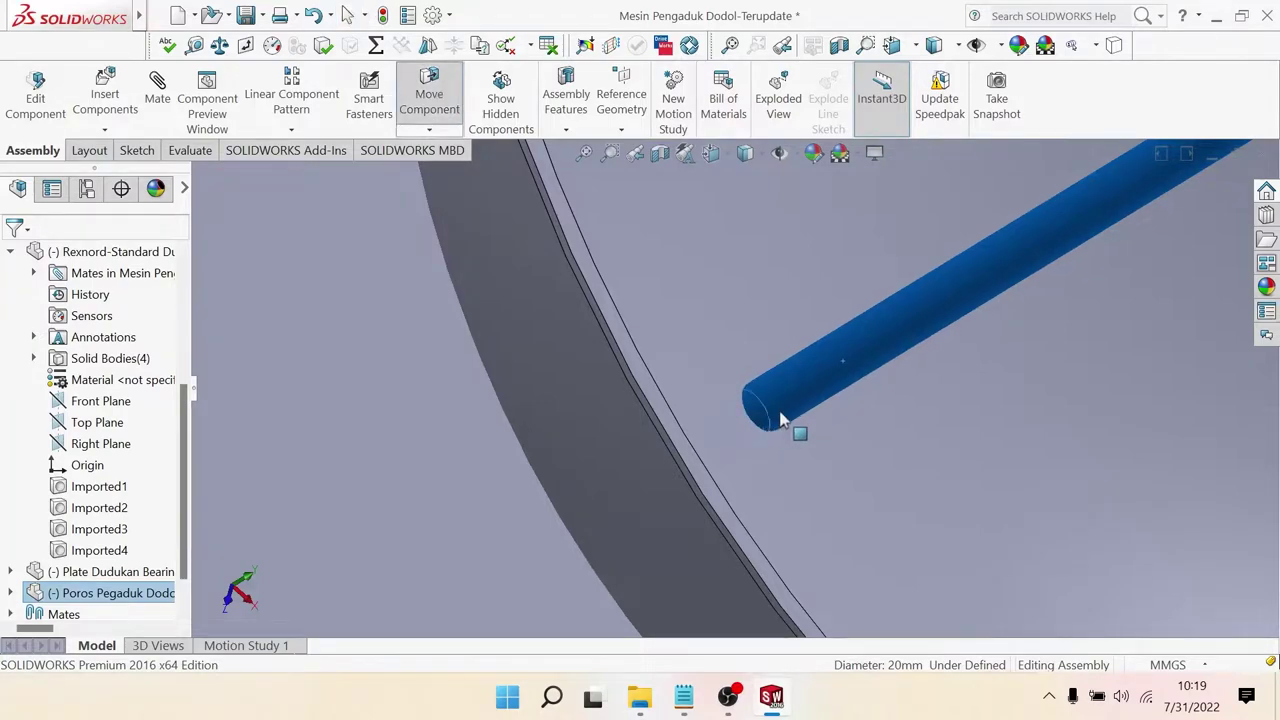
pyautogui.scroll(1, 792, 410)
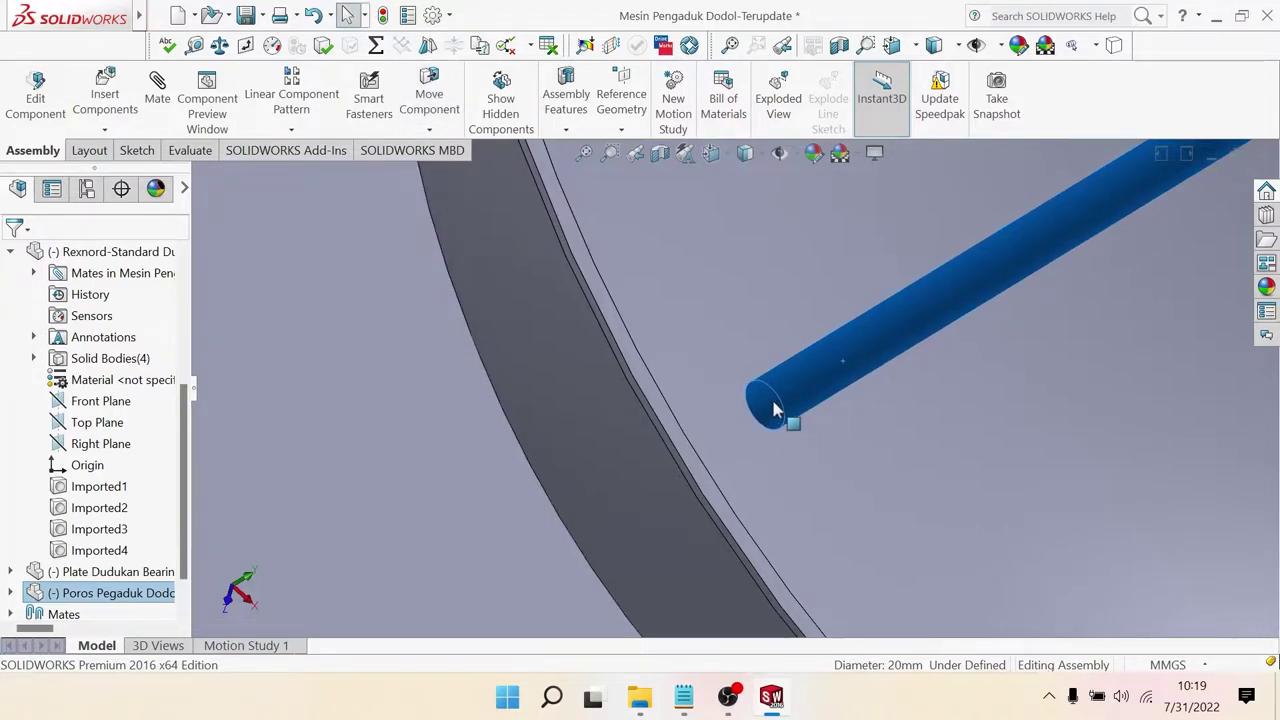
pyautogui.scroll(2, 800, 412)
pyautogui.scroll(3, 819, 407)
pyautogui.moveTo(819, 416)
pyautogui.mouseDown(button='middle')
pyautogui.moveTo(806, 379)
pyautogui.moveTo(826, 185)
pyautogui.moveTo(675, 281)
pyautogui.moveTo(700, 300)
pyautogui.mouseUp(button='middle')
pyautogui.scroll(3, 806, 379)
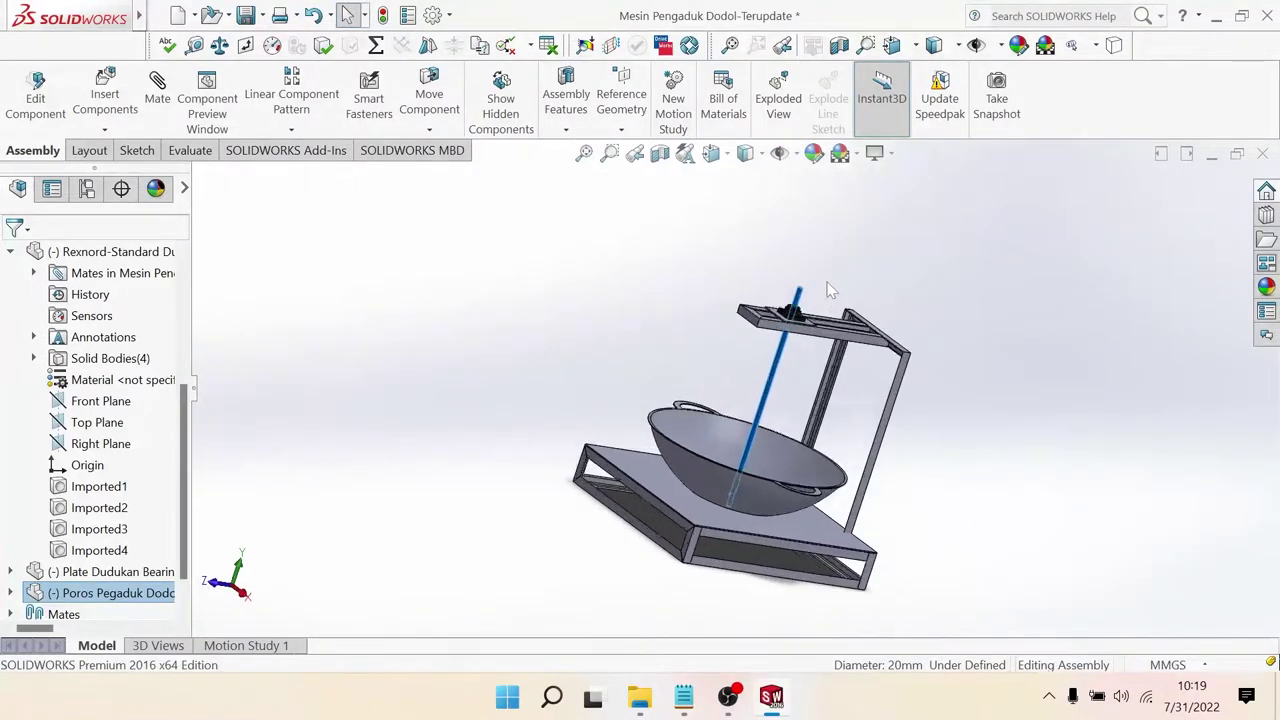
pyautogui.scroll(-3, 700, 300)
pyautogui.click(700, 310)
pyautogui.scroll(-1, 677, 349)
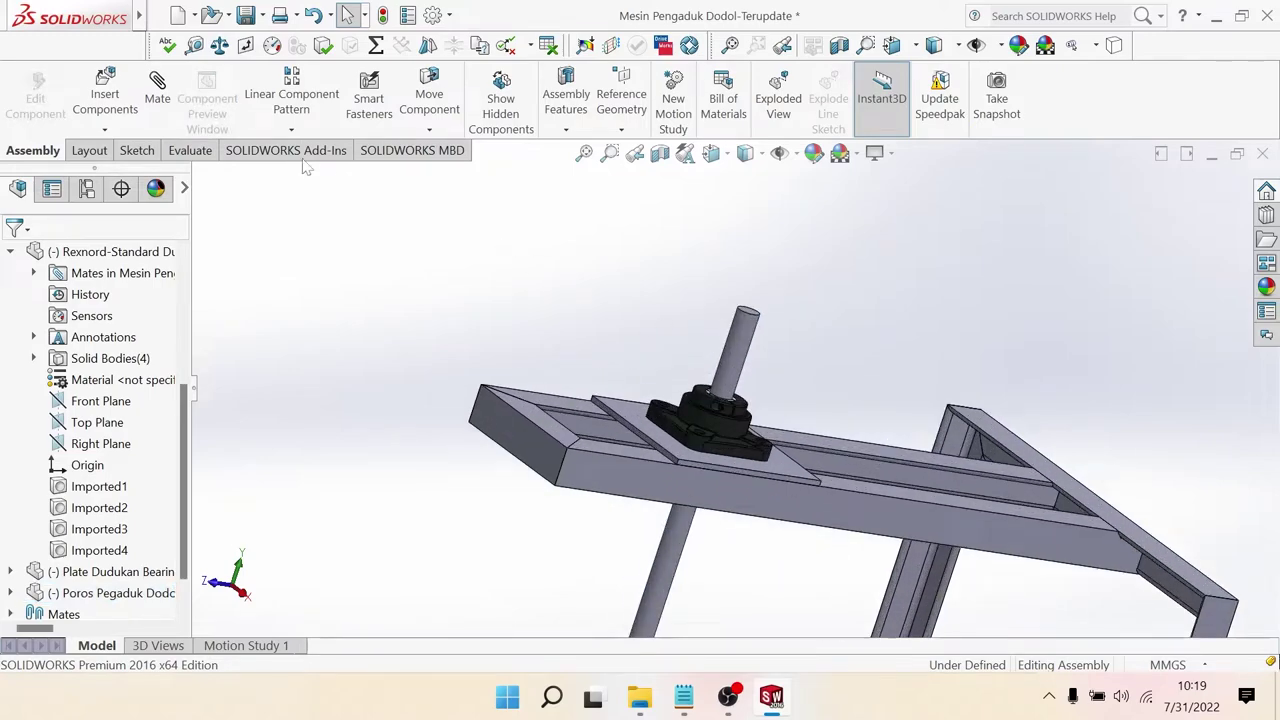
pyautogui.scroll(-2, 700, 360)
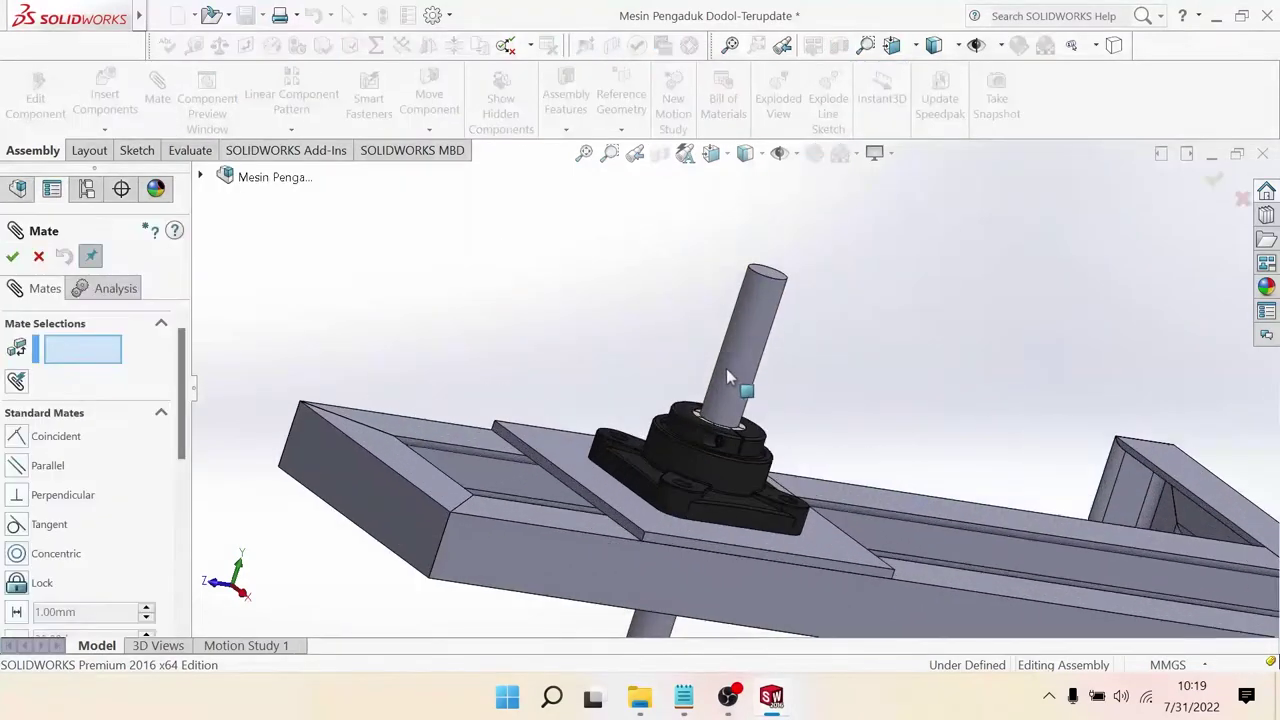
pyautogui.scroll(-2, 760, 350)
# Step: Add an 80 mm distance mate between the shaft end face and the bearing face
pyautogui.click(788, 190)
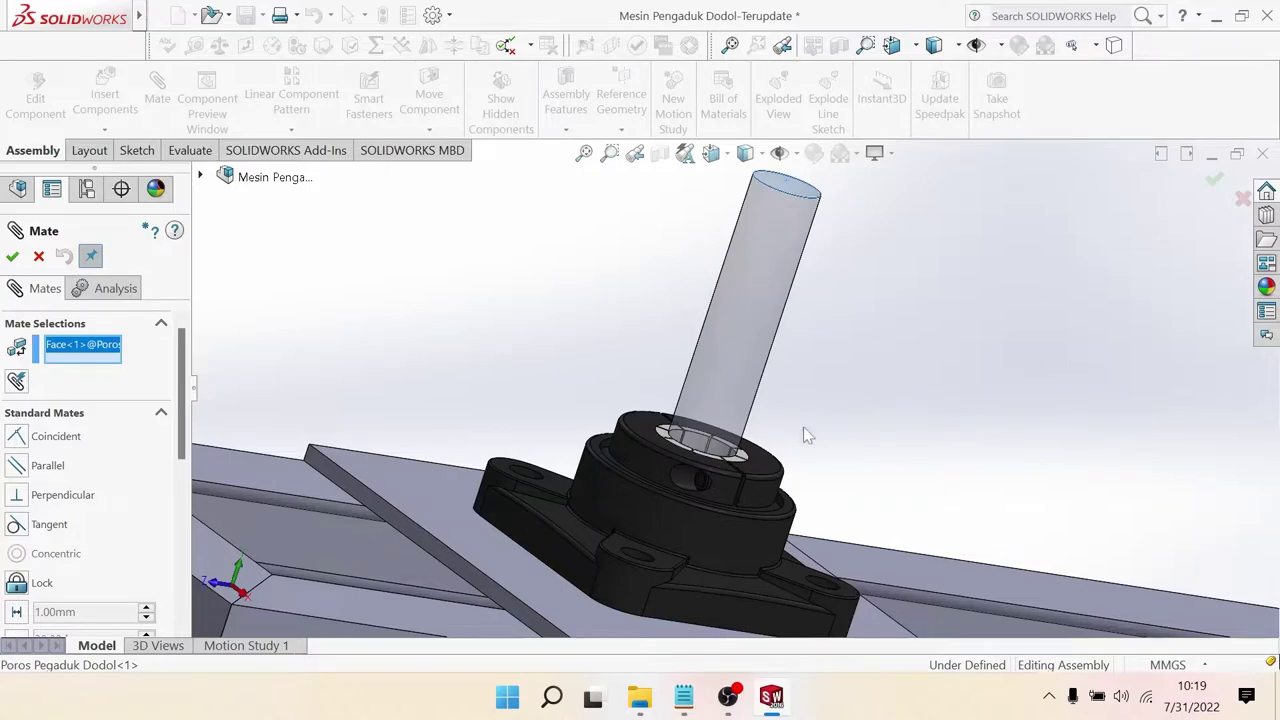
pyautogui.click(772, 476)
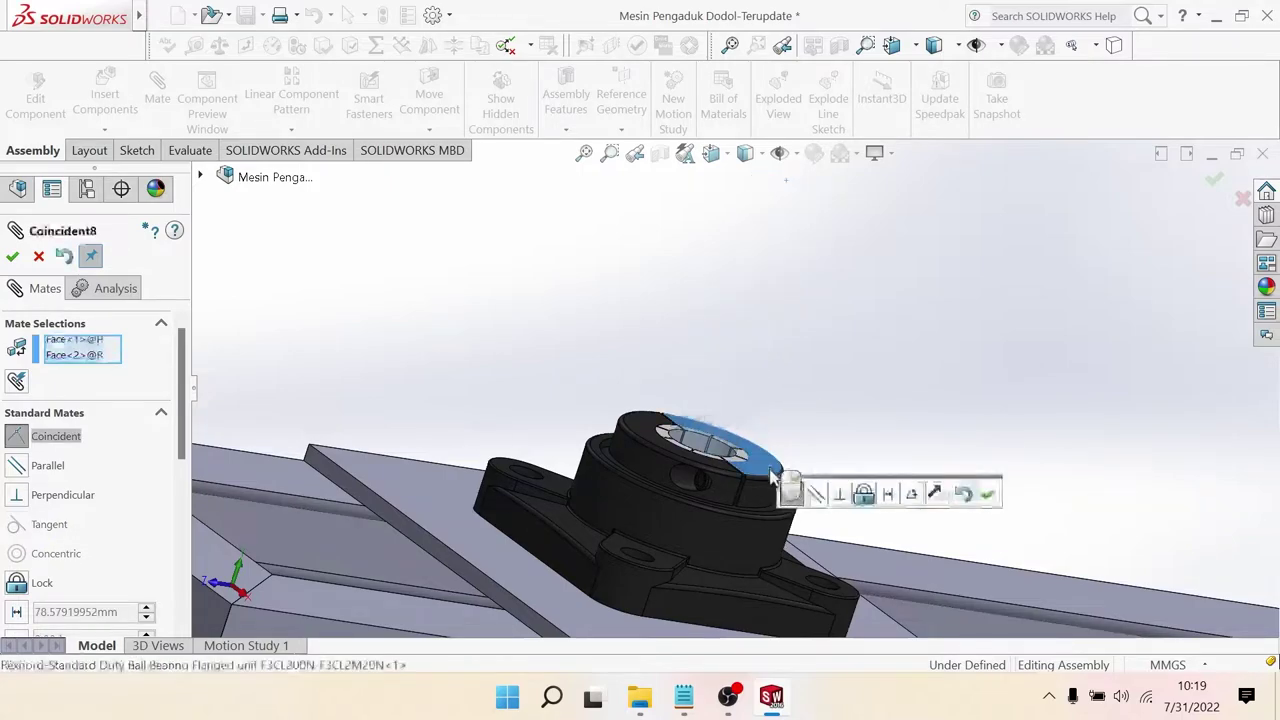
pyautogui.click(888, 497)
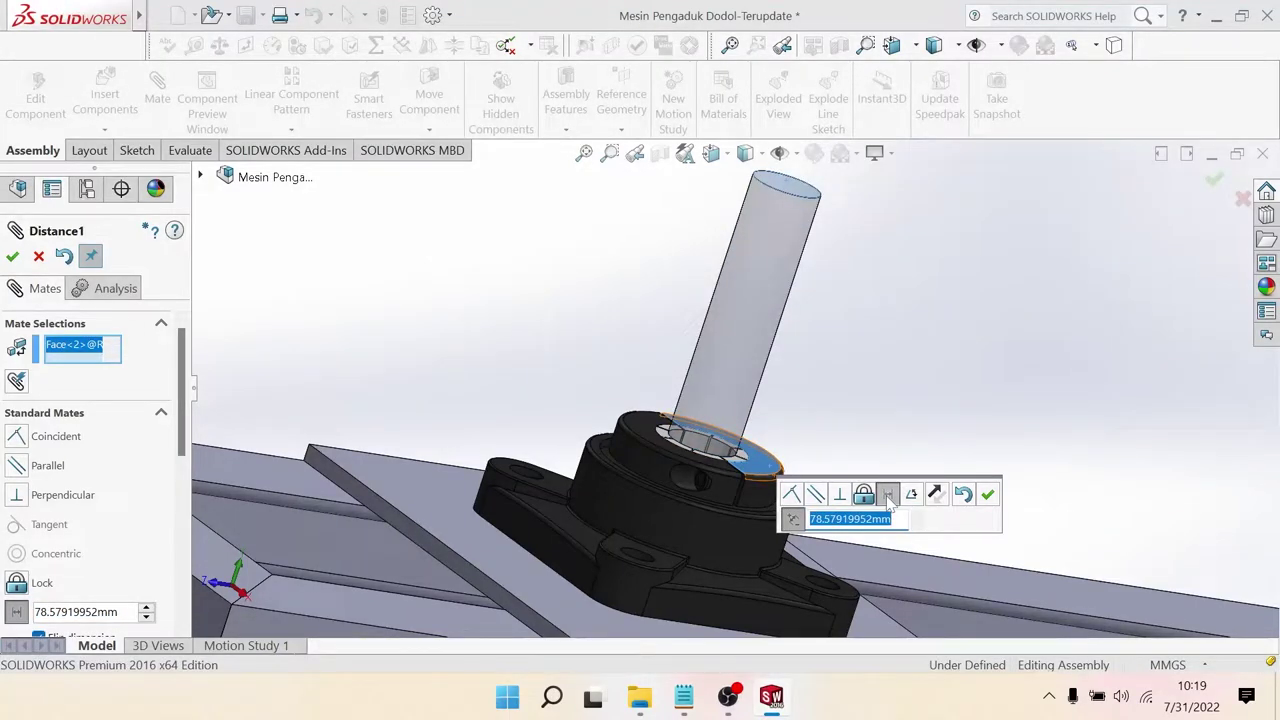
pyautogui.write('80')
pyautogui.press('Return')
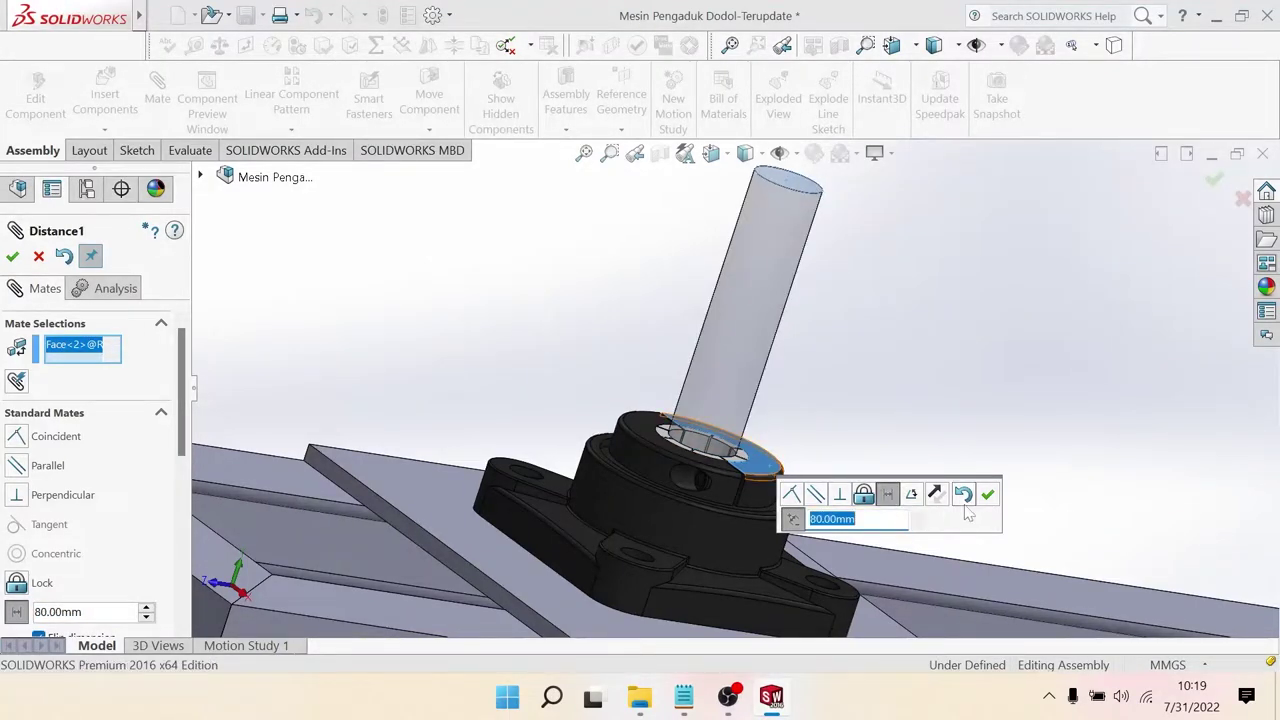
pyautogui.click(988, 495)
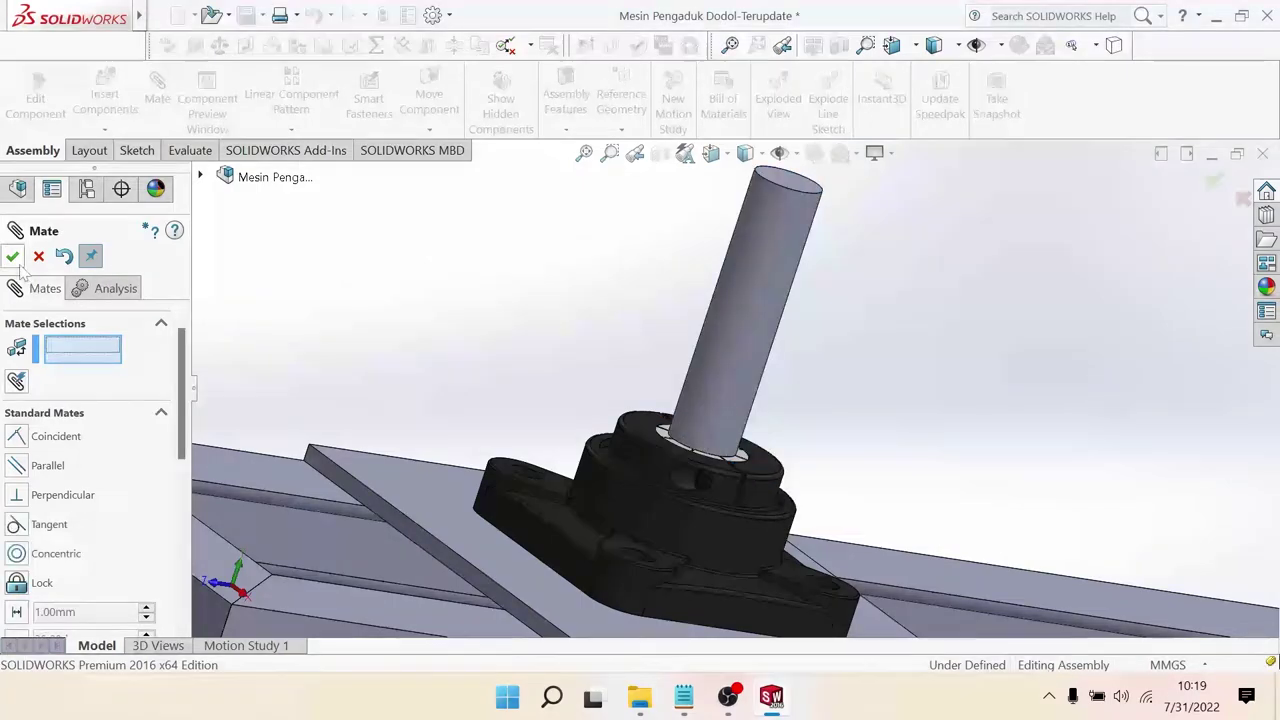
pyautogui.press('Escape')
pyautogui.scroll(5, 856, 413)
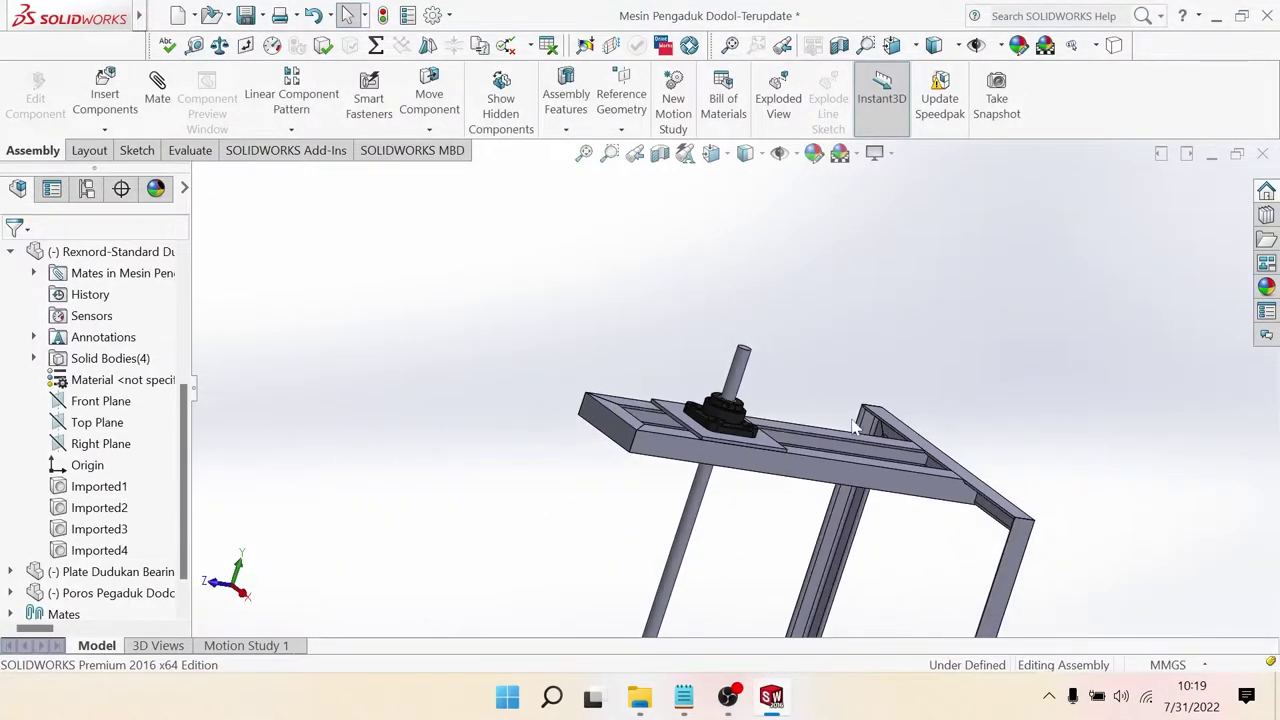
# Step: Save the assembly and switch to an isometric view of the machine
pyautogui.moveTo(856, 413)
pyautogui.mouseDown(button='middle')
pyautogui.moveTo(837, 477)
pyautogui.moveTo(774, 517)
pyautogui.moveTo(741, 487)
pyautogui.moveTo(749, 534)
pyautogui.moveTo(729, 486)
pyautogui.moveTo(848, 392)
pyautogui.mouseUp(button='middle')
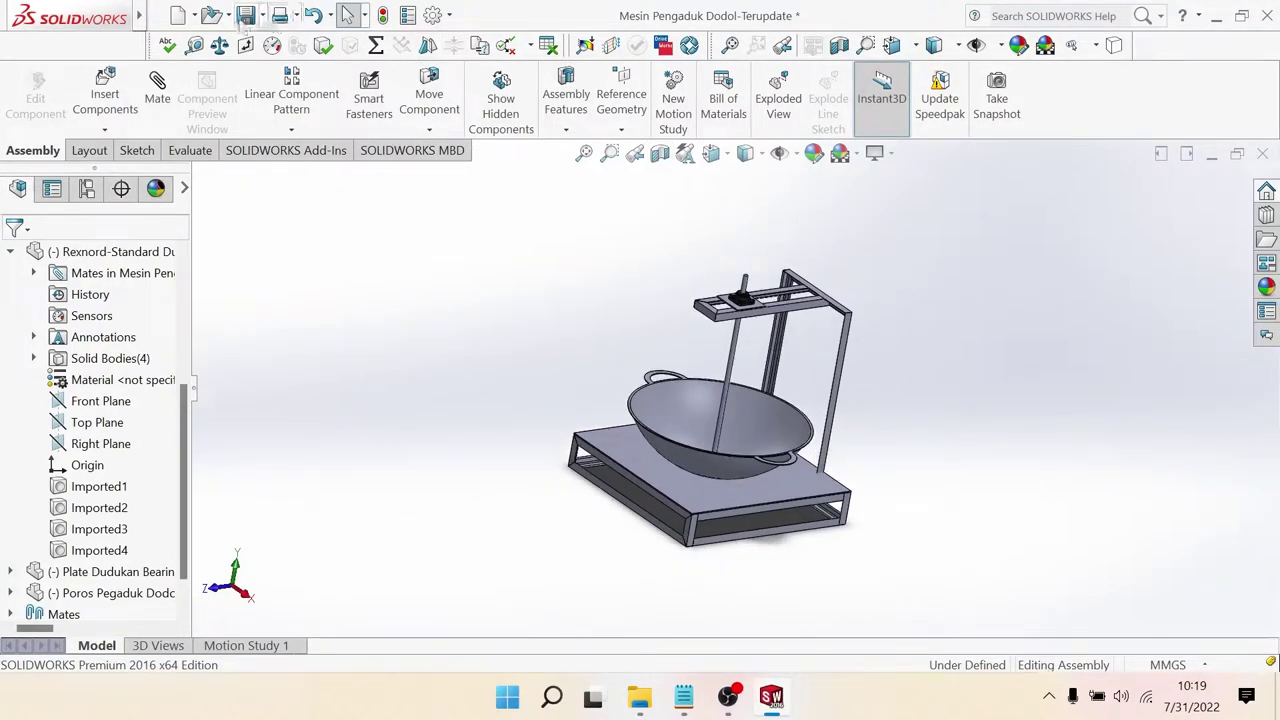
pyautogui.click(246, 16)
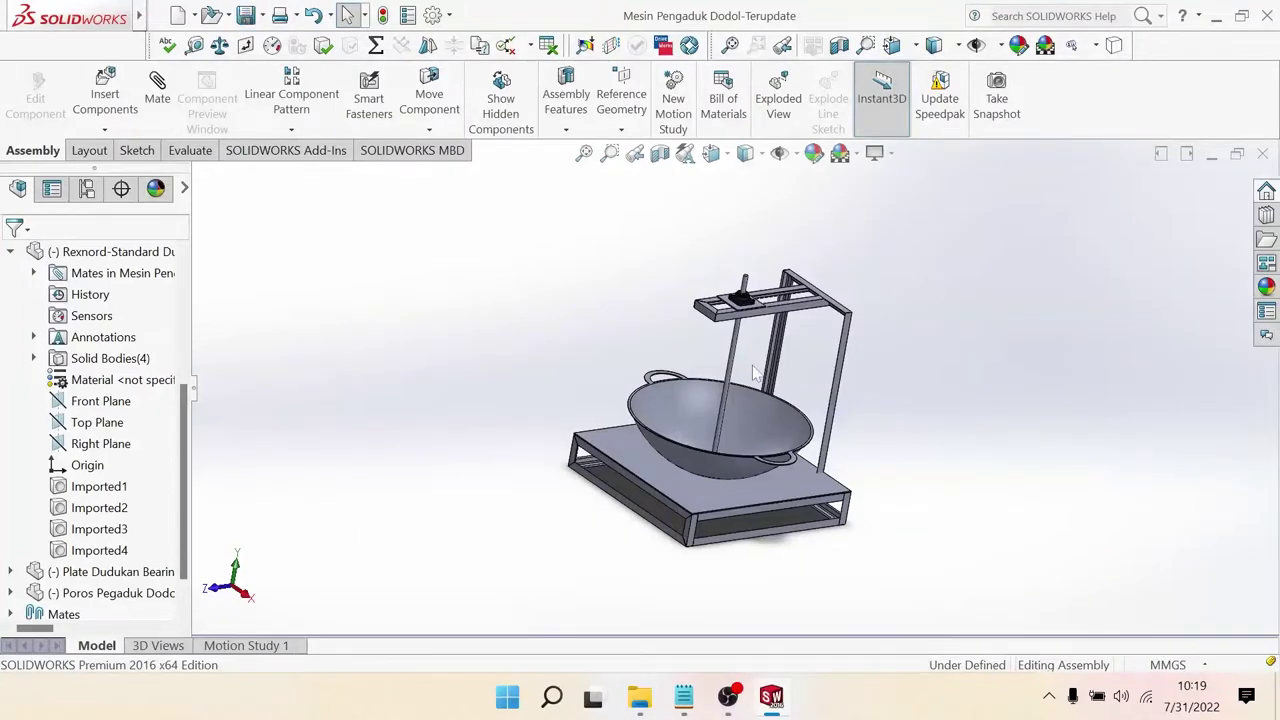
pyautogui.click(710, 153)
pyautogui.click(818, 228)
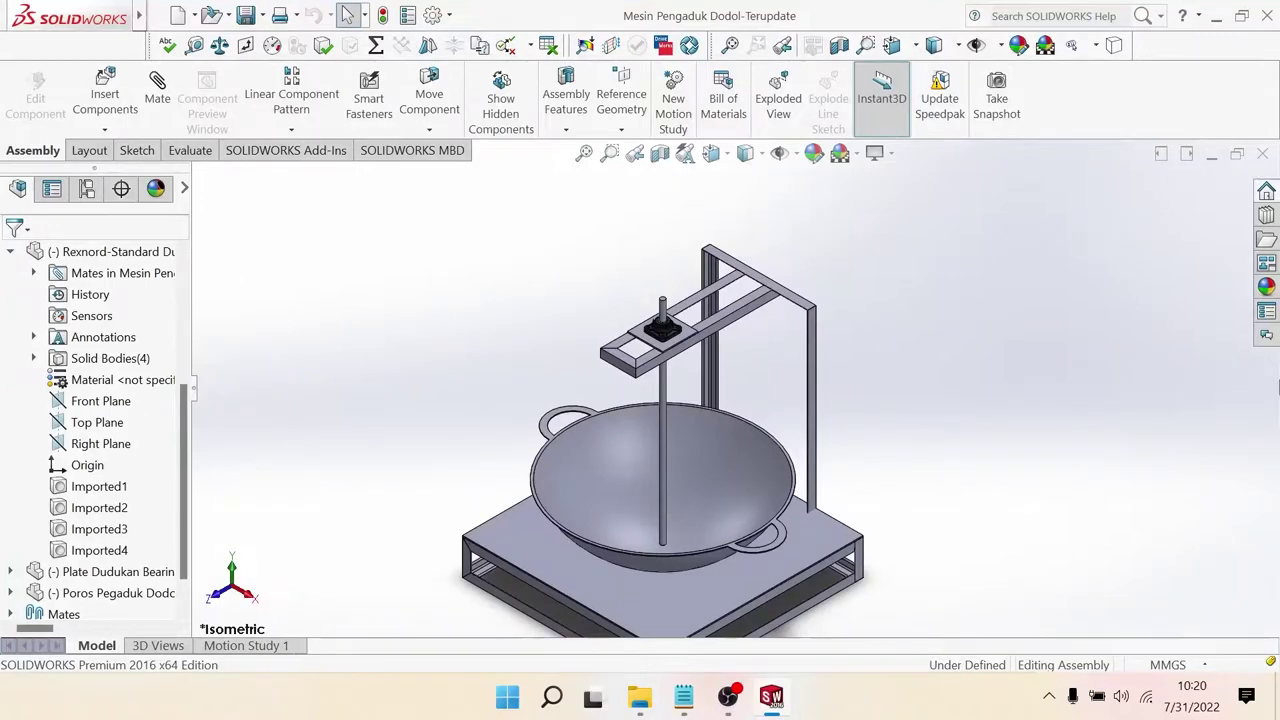
# Step: Insert the WPO 60 reducer from the 1. Reducer folder and place it above the frame
pyautogui.click(113, 113)
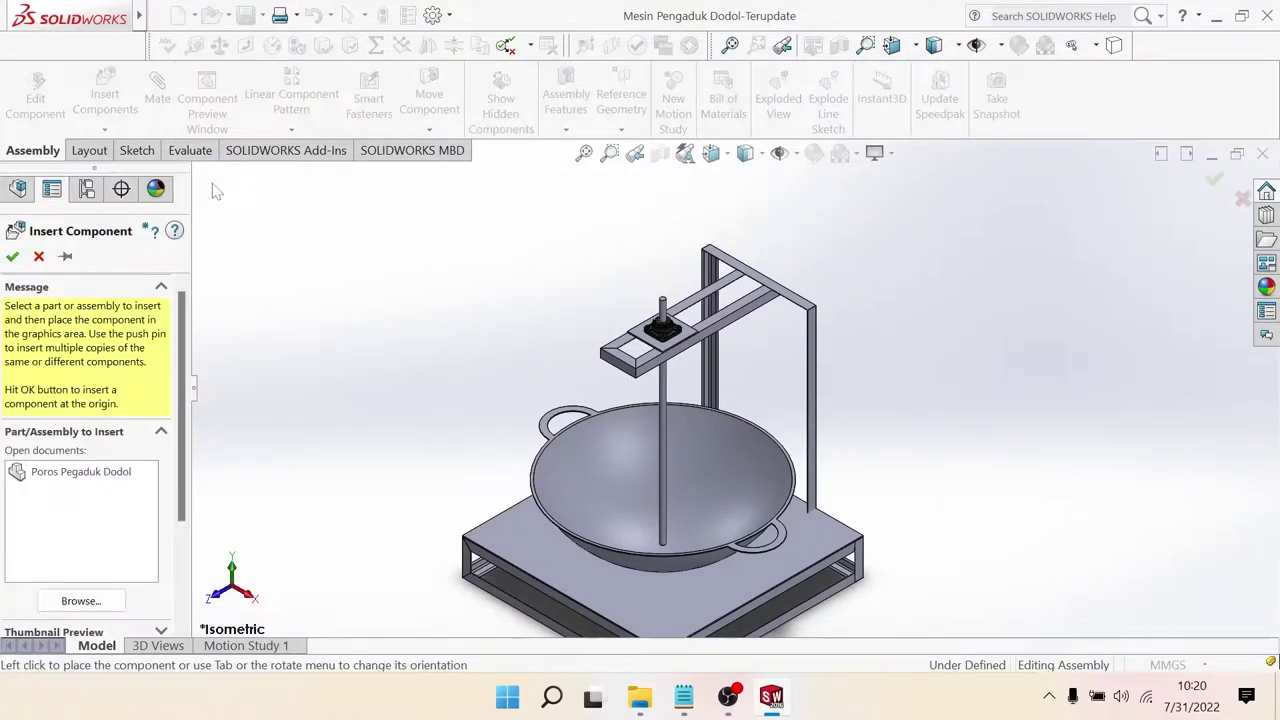
pyautogui.moveTo(181, 490)
pyautogui.mouseDown()
pyautogui.moveTo(178, 598)
pyautogui.moveTo(193, 556)
pyautogui.moveTo(228, 530)
pyautogui.mouseUp()
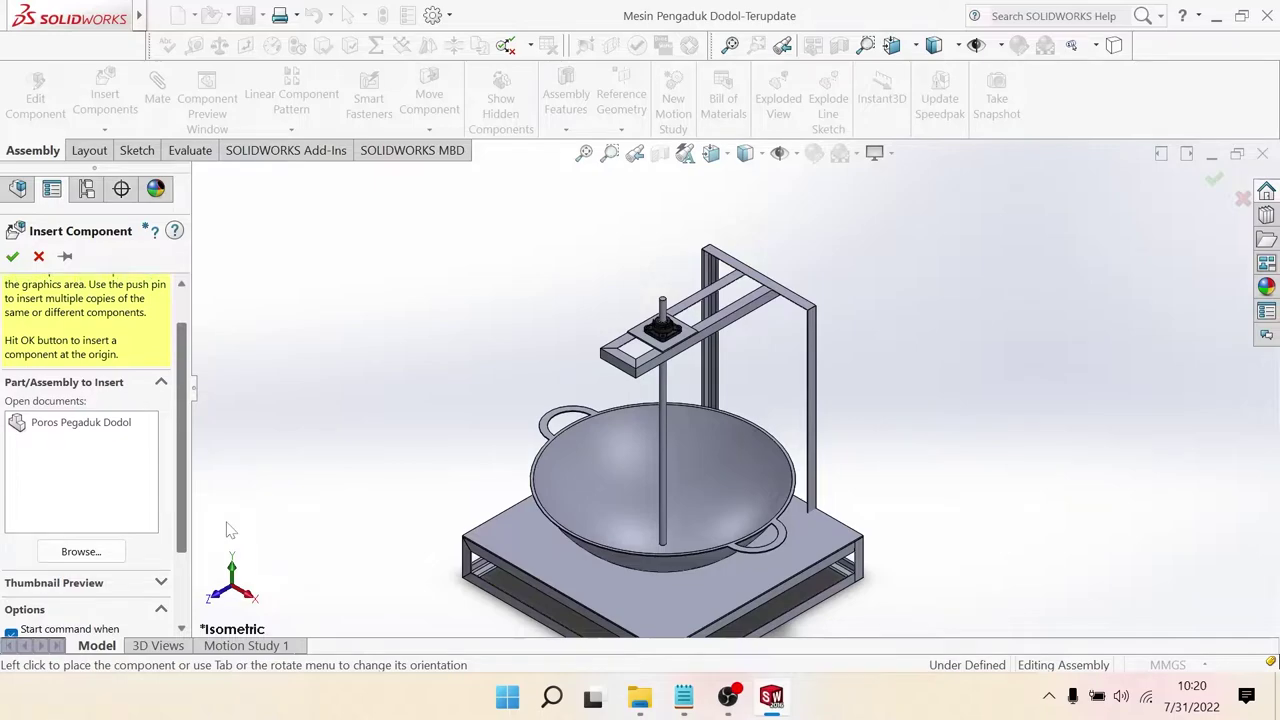
pyautogui.scroll(-2, 166, 540)
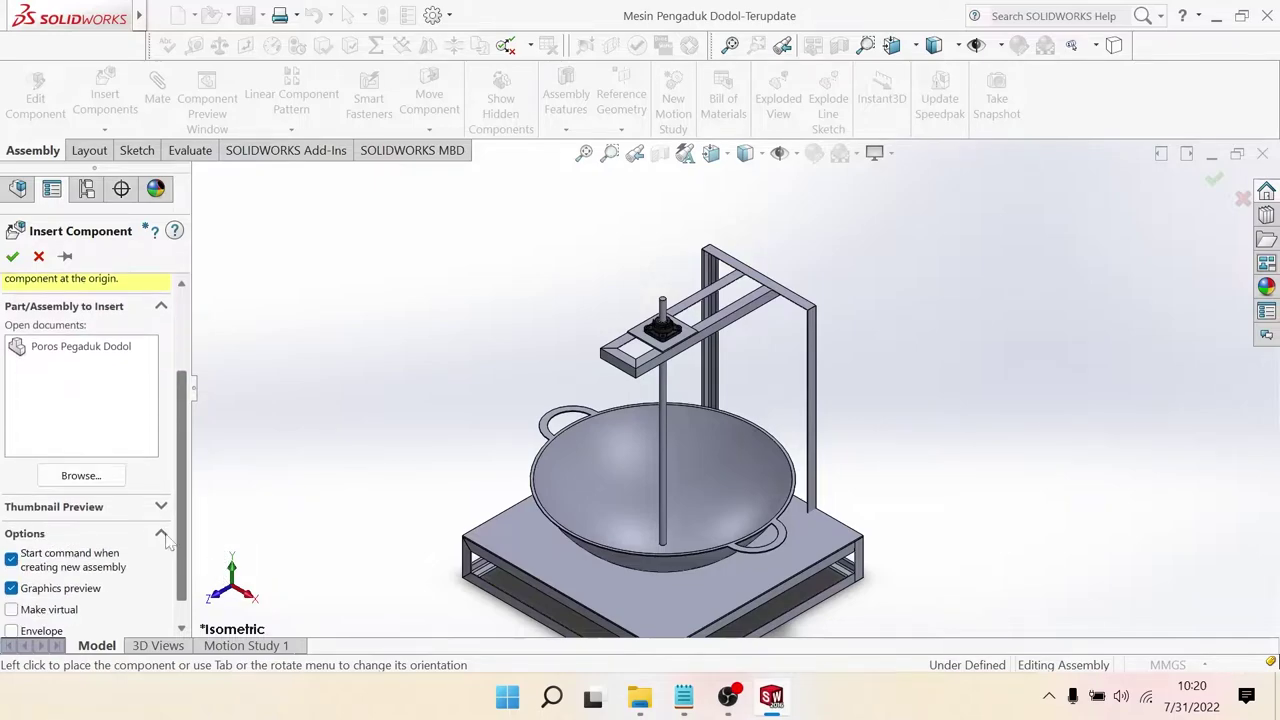
pyautogui.click(114, 481)
pyautogui.click(215, 56)
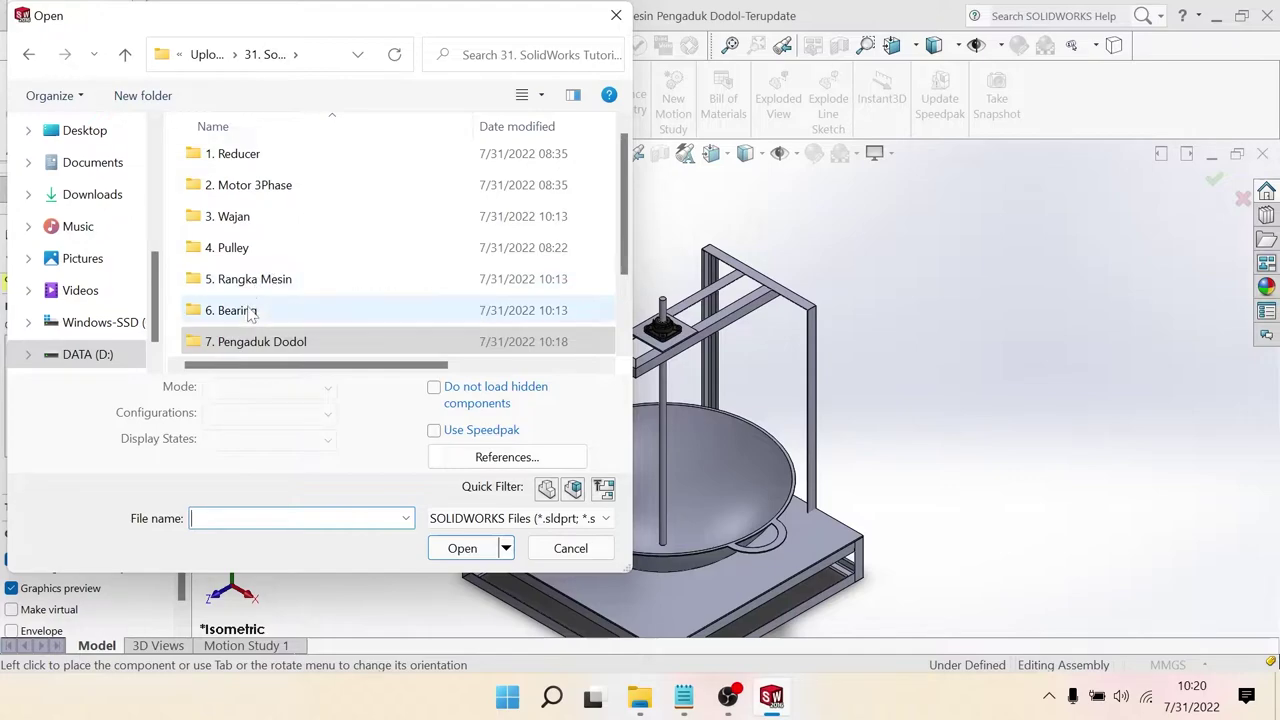
pyautogui.scroll(-1, 275, 278)
pyautogui.scroll(1, 272, 230)
pyautogui.doubleClick(270, 168)
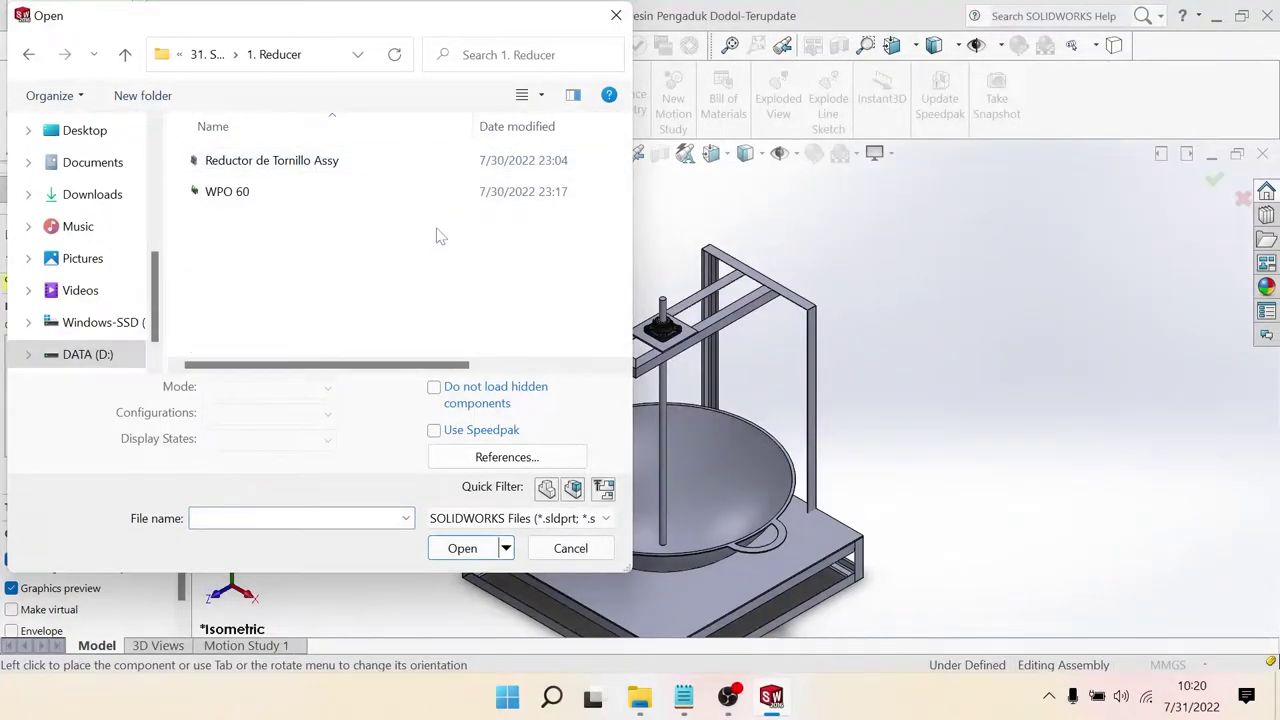
pyautogui.click(300, 195)
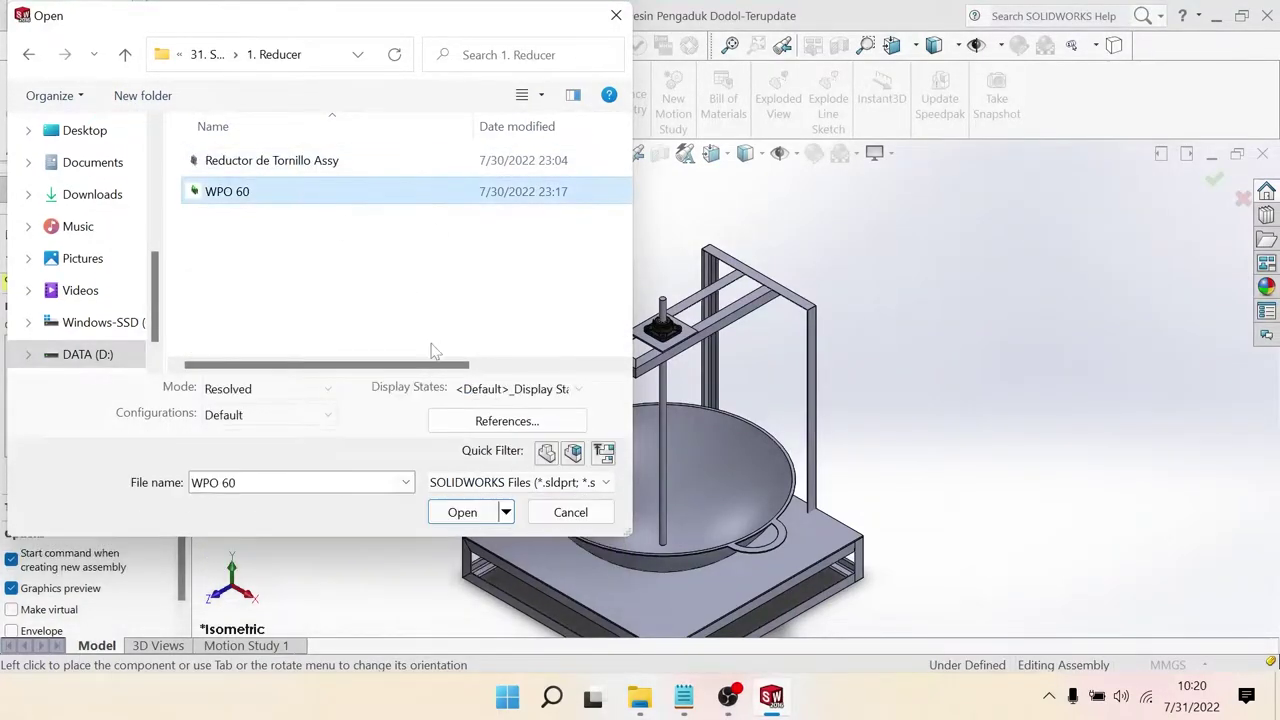
pyautogui.click(462, 512)
pyautogui.scroll(-3, 720, 280)
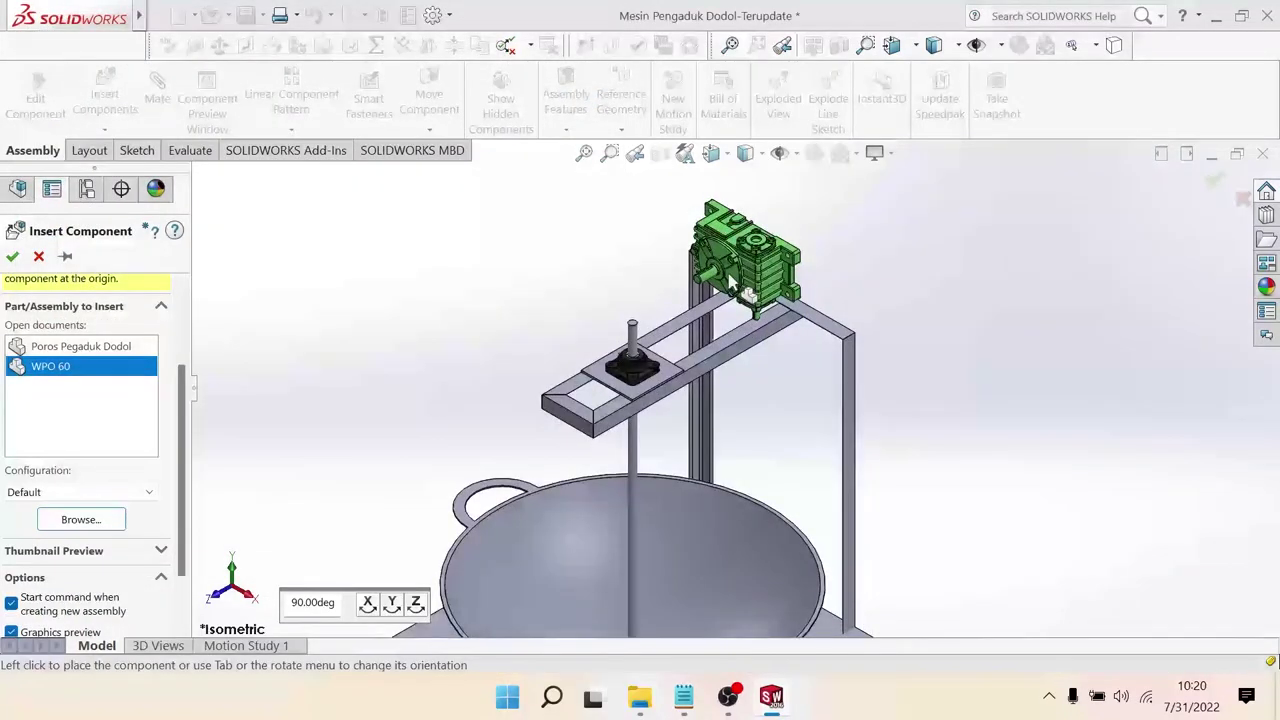
pyautogui.click(738, 284)
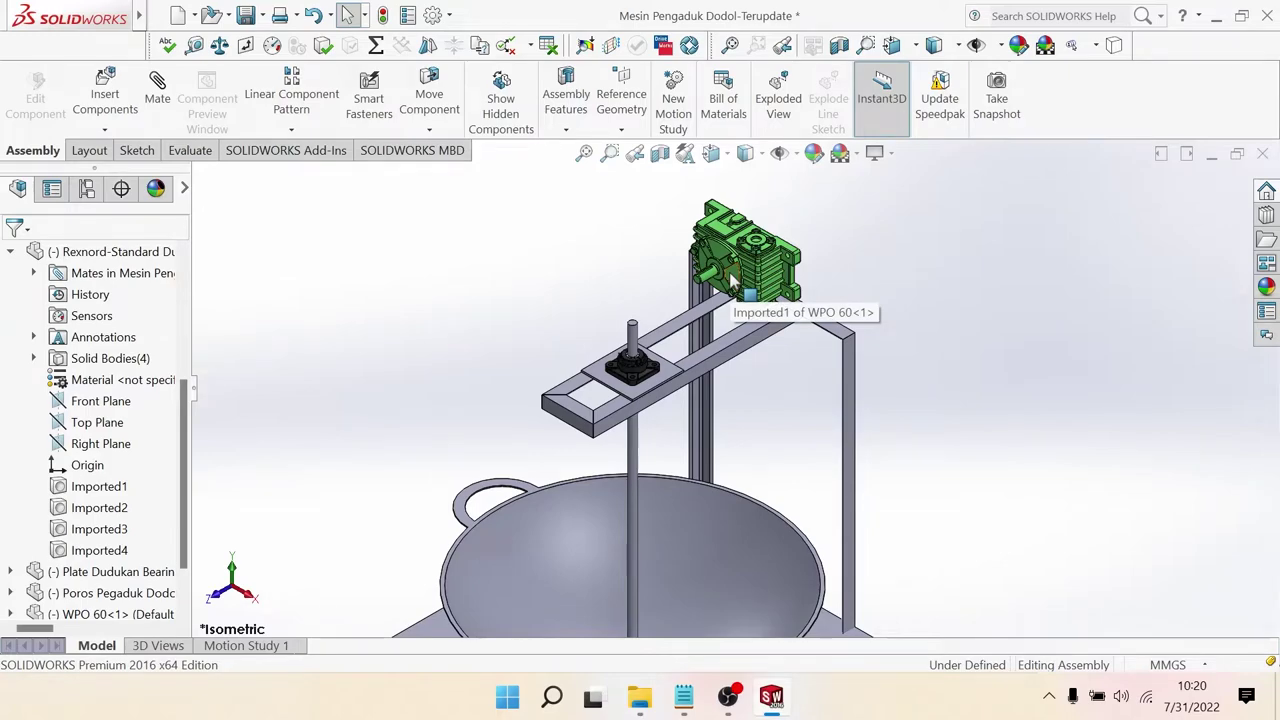
# Step: Rotate the WPO 60 gearbox to a new orientation with Rotate Component
pyautogui.scroll(-3, 772, 268)
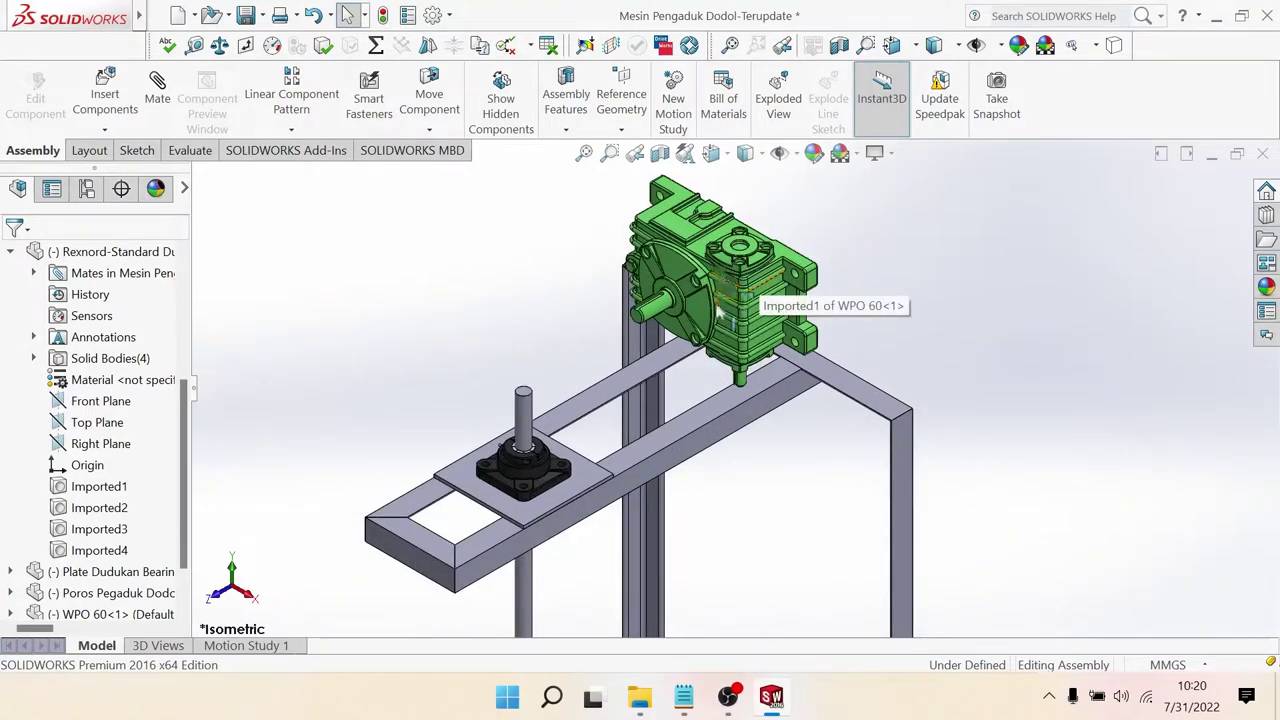
pyautogui.moveTo(718, 312); pyautogui.dragTo(708, 314, button='middle')
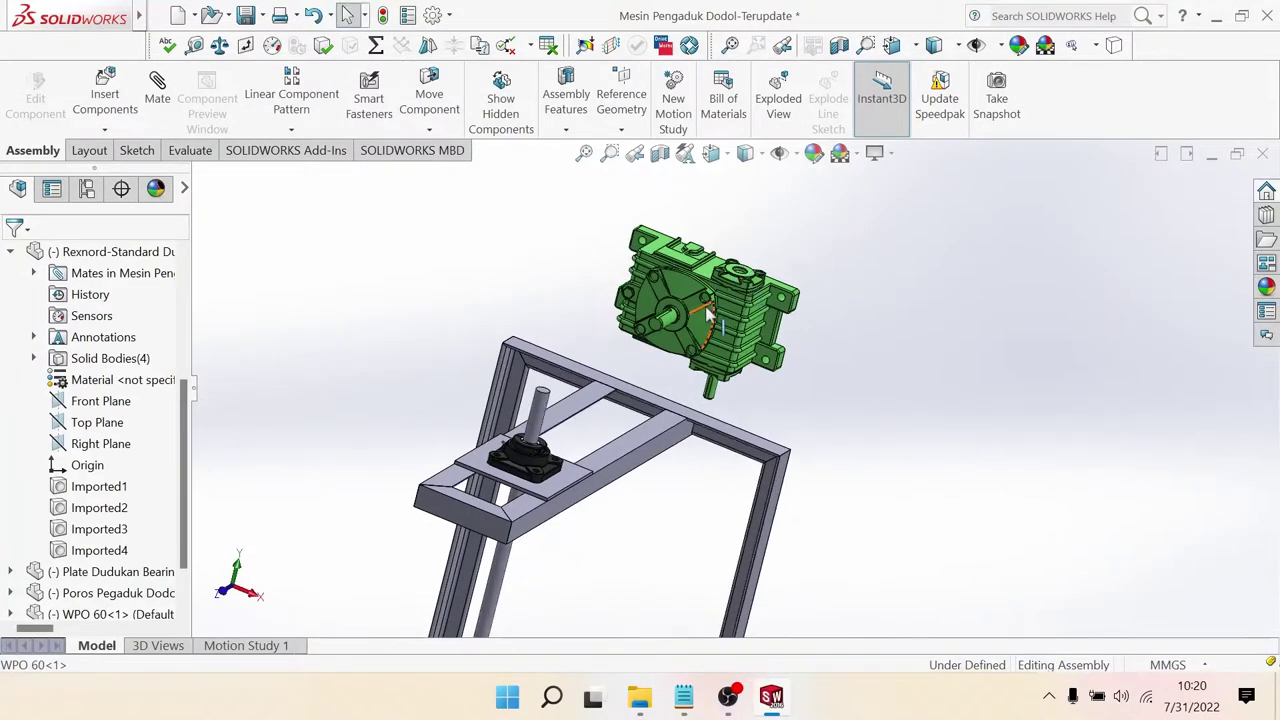
pyautogui.scroll(-2, 708, 314)
pyautogui.click(714, 344)
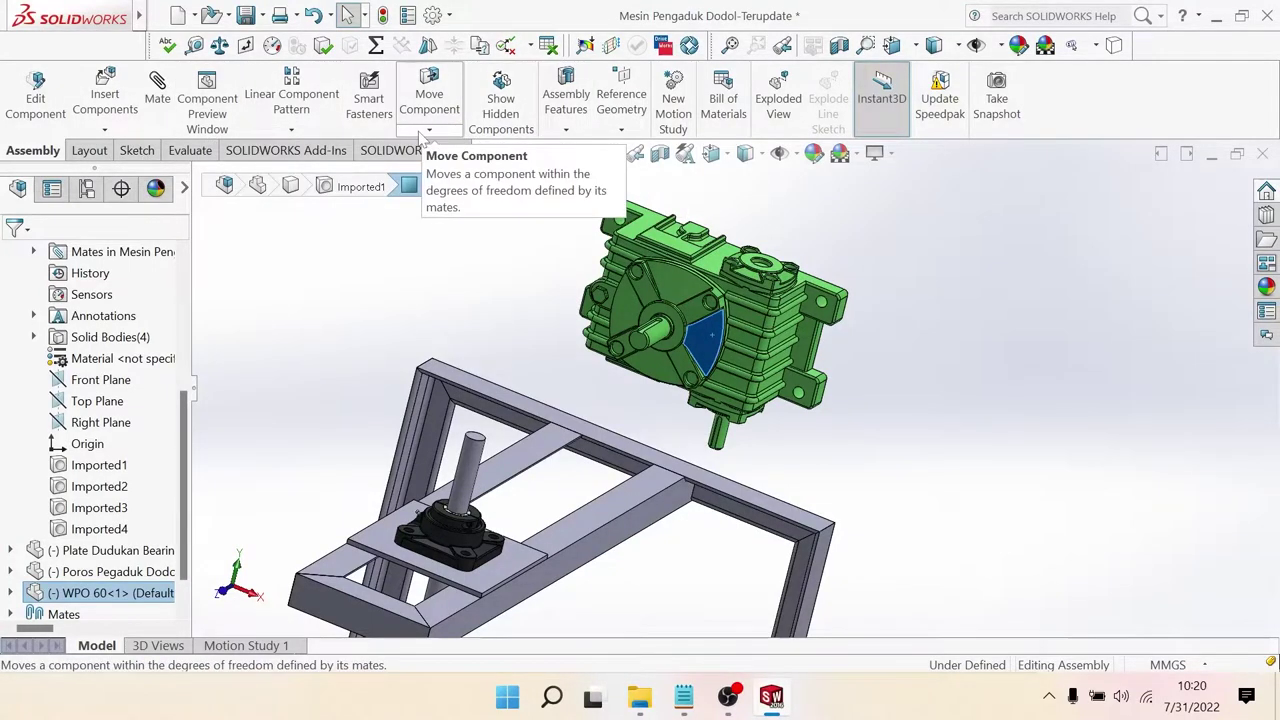
pyautogui.click(429, 130)
pyautogui.click(440, 166)
pyautogui.moveTo(623, 280)
pyautogui.mouseDown()
pyautogui.moveTo(830, 412)
pyautogui.moveTo(698, 260)
pyautogui.mouseUp()
pyautogui.rightClick(697, 260)
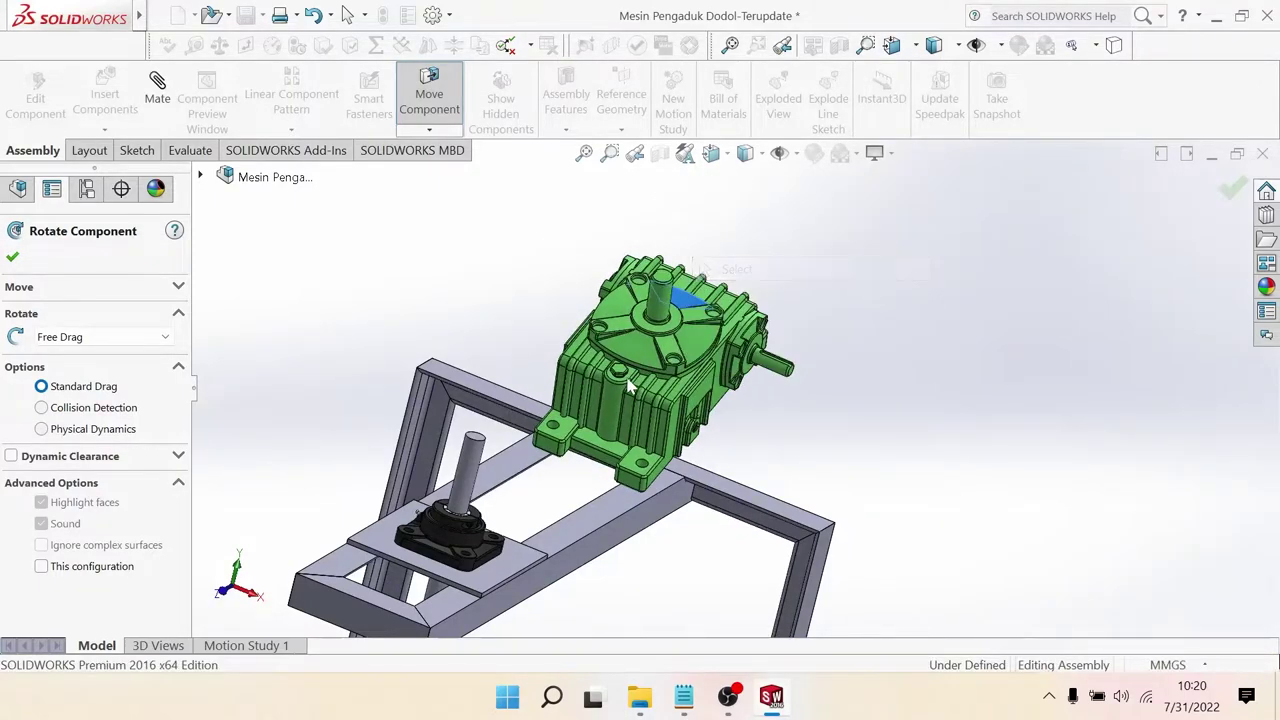
pyautogui.press('Escape')
# Step: Select the gearbox's underside mounting face and start a mate from it
pyautogui.moveTo(630, 387); pyautogui.dragTo(630, 484, button='middle')
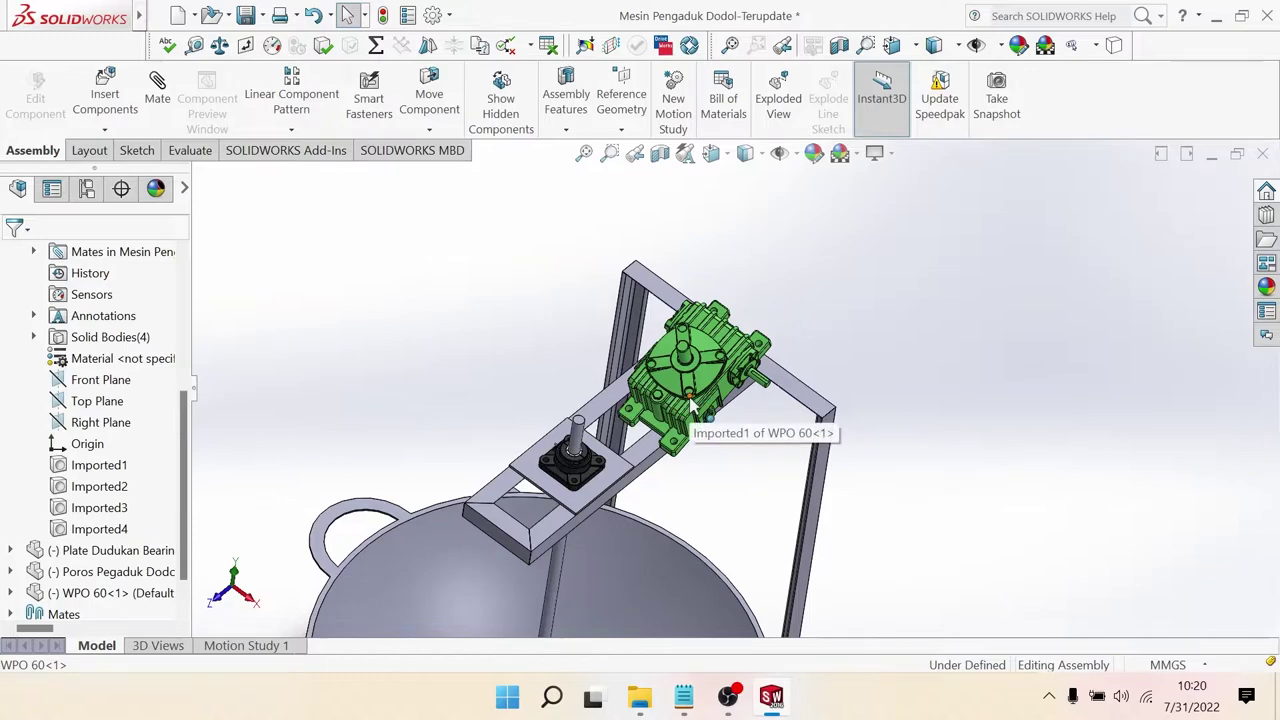
pyautogui.moveTo(690, 400)
pyautogui.mouseDown(button='middle')
pyautogui.moveTo(628, 257)
pyautogui.moveTo(730, 375)
pyautogui.mouseUp(button='middle')
pyautogui.scroll(-3, 628, 257)
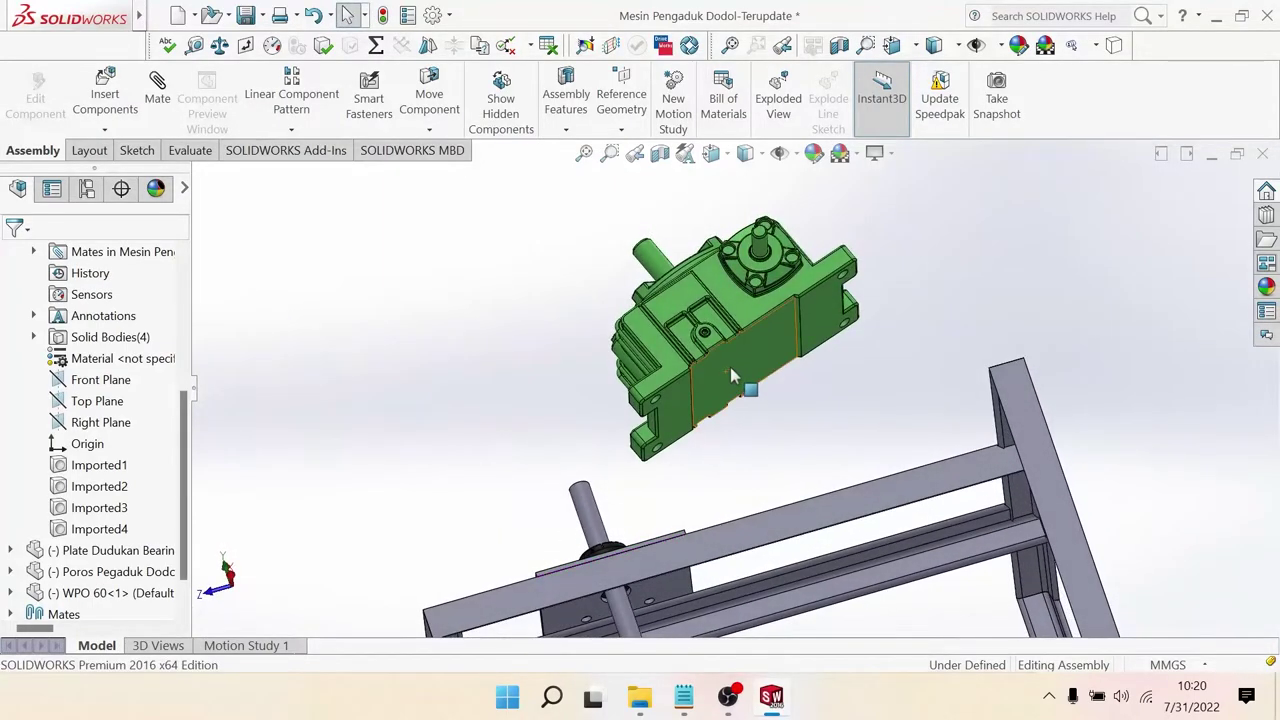
pyautogui.click(686, 396)
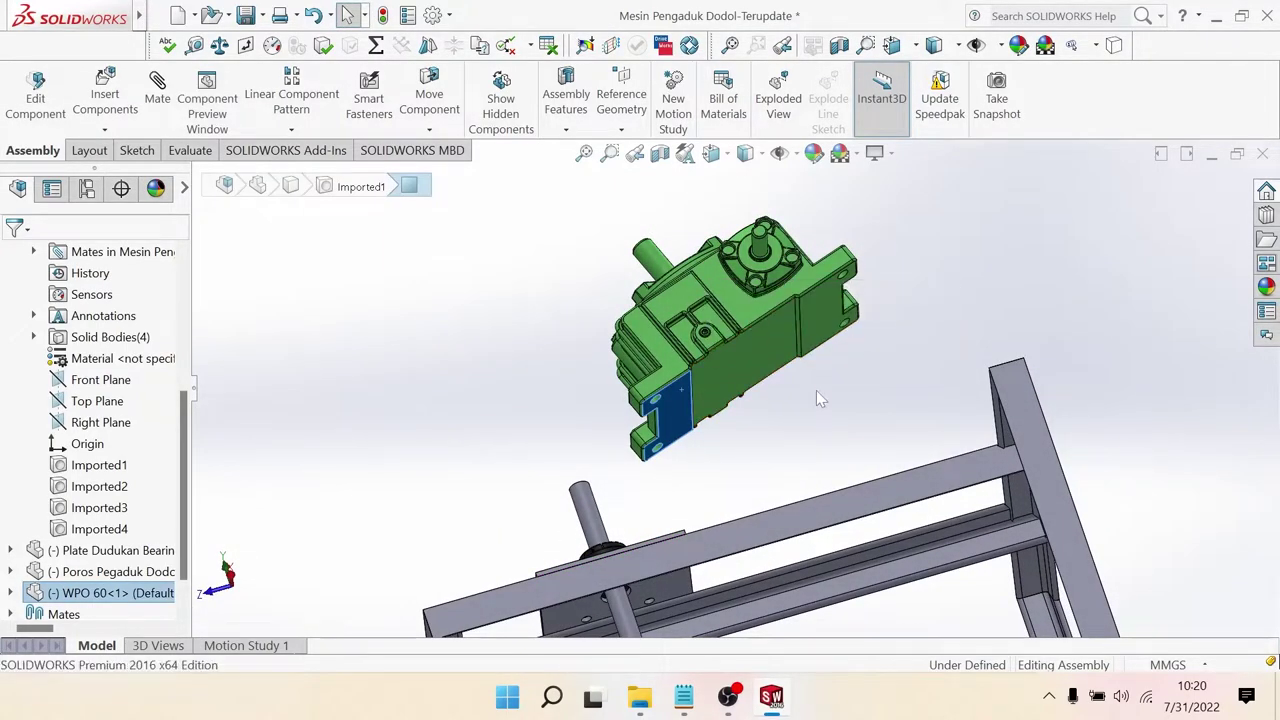
pyautogui.click(157, 90)
# Step: Mate the WPO 60 gearbox base coincident to the top frame beam face
pyautogui.moveTo(700, 400); pyautogui.dragTo(760, 480, button='middle')
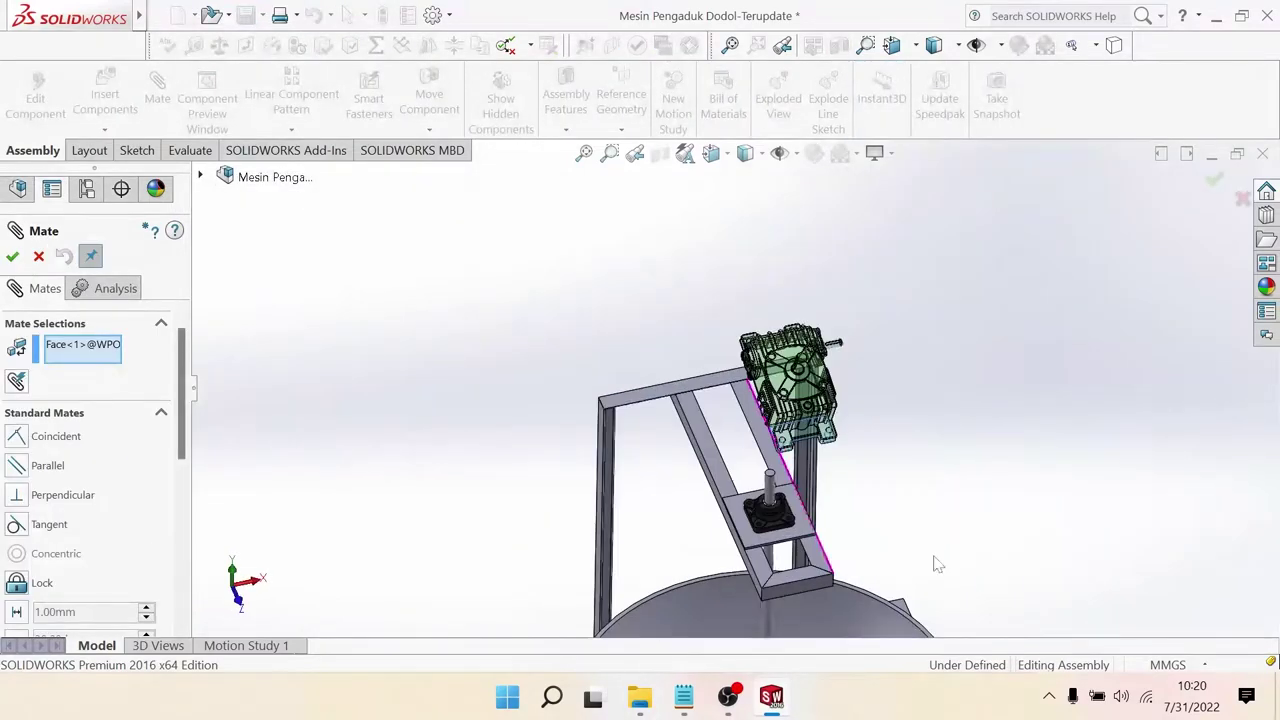
pyautogui.click(630, 452)
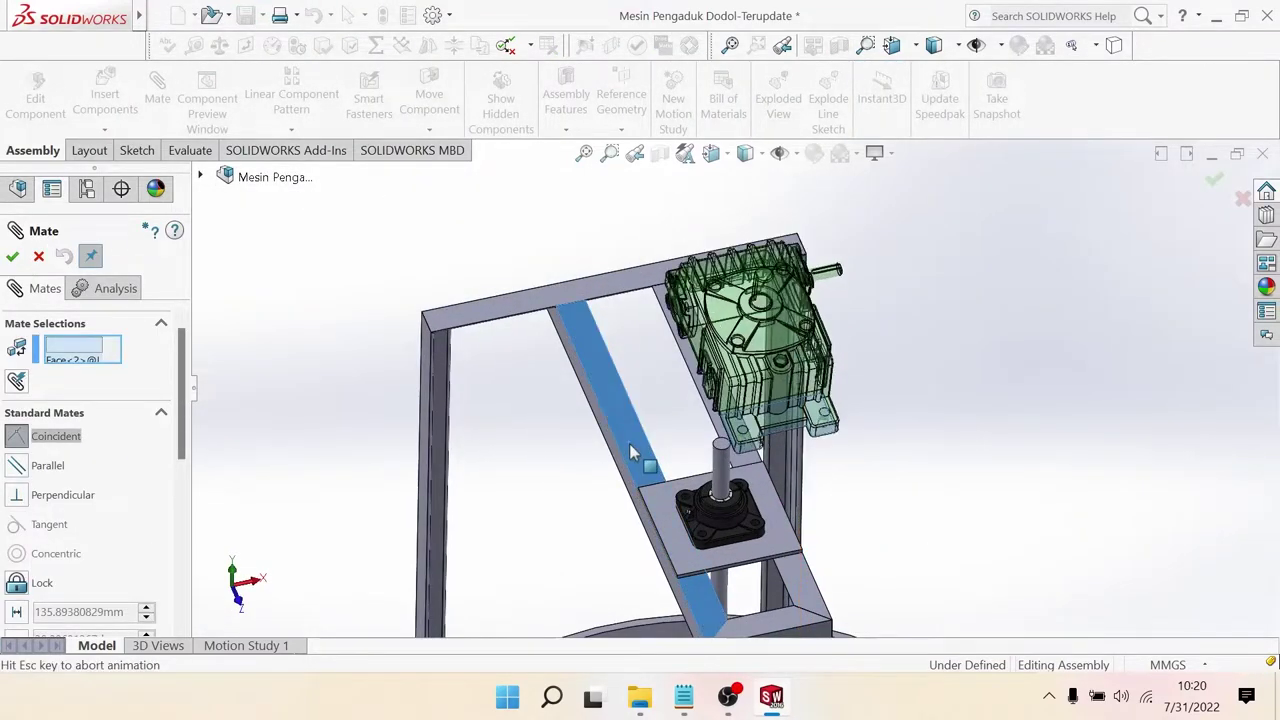
pyautogui.click(860, 467)
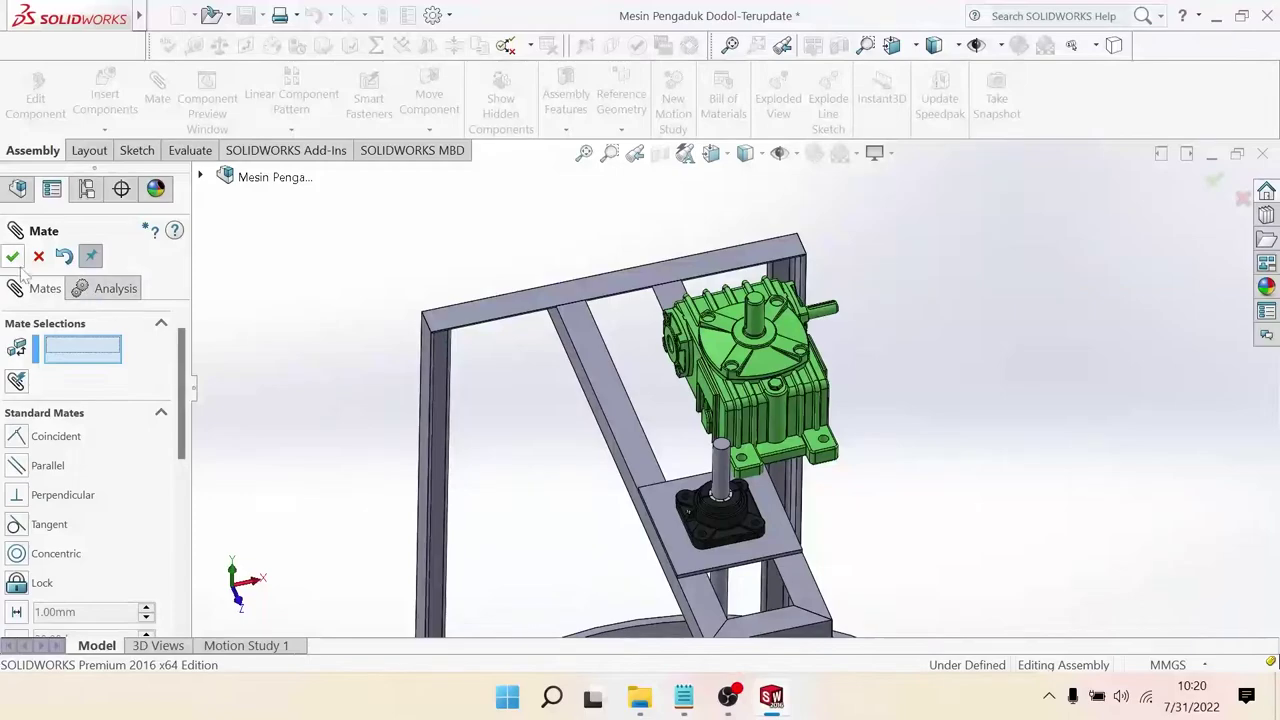
pyautogui.press('Escape')
# Step: Slide the gearbox along the beam toward the bearing plate and check under its base
pyautogui.moveTo(742, 413)
pyautogui.mouseDown()
pyautogui.moveTo(662, 398)
pyautogui.moveTo(688, 410)
pyautogui.mouseUp()
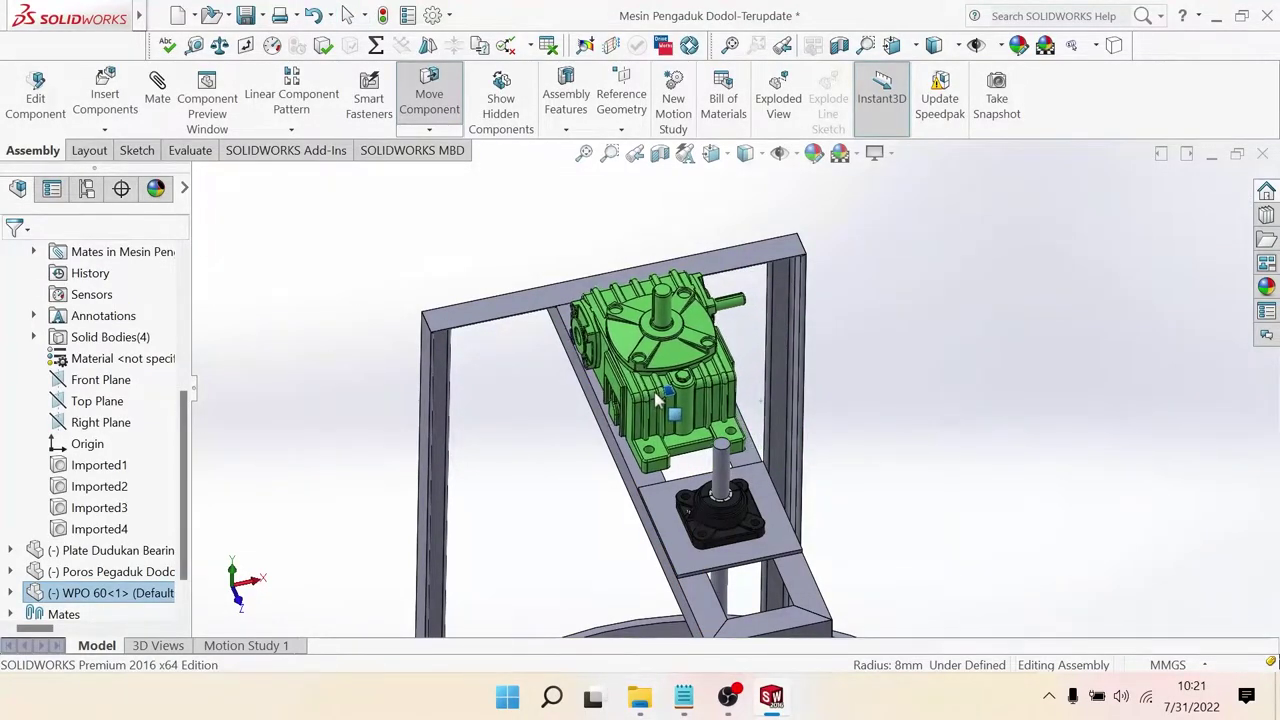
pyautogui.moveTo(688, 410)
pyautogui.mouseDown(button='middle')
pyautogui.moveTo(621, 444)
pyautogui.moveTo(708, 443)
pyautogui.mouseUp(button='middle')
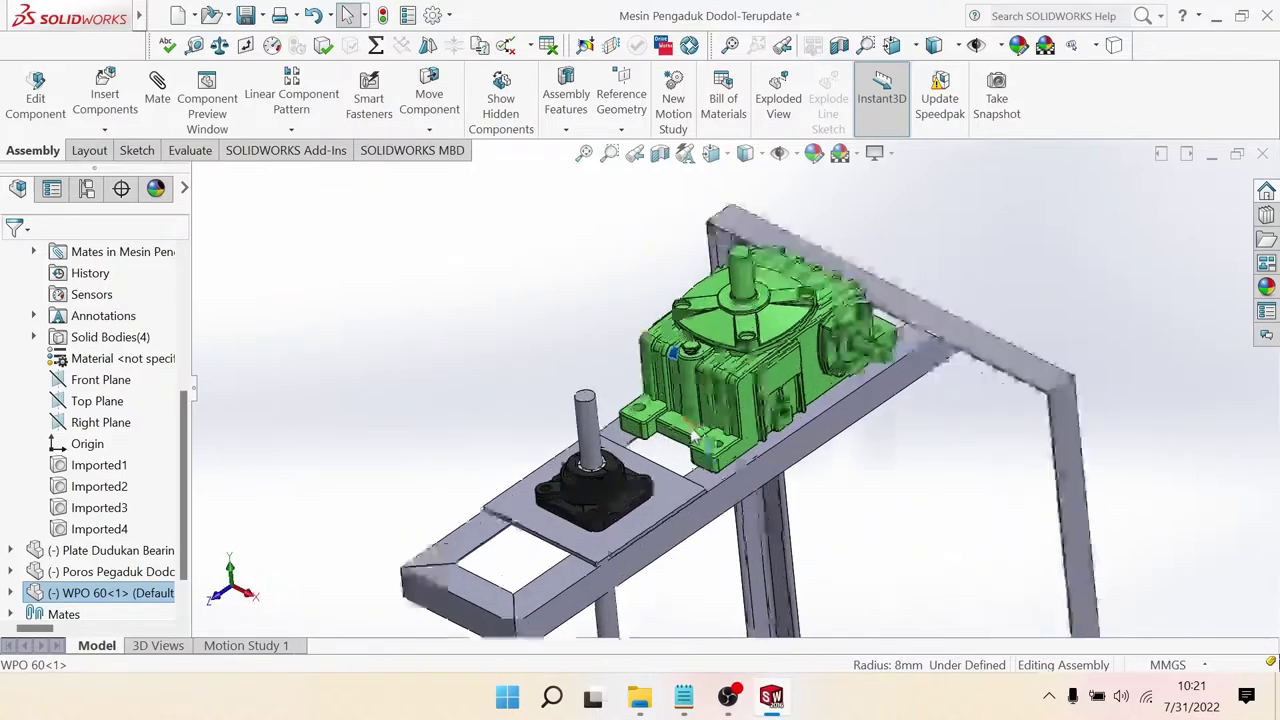
pyautogui.scroll(-4, 708, 443)
pyautogui.scroll(-3, 745, 458)
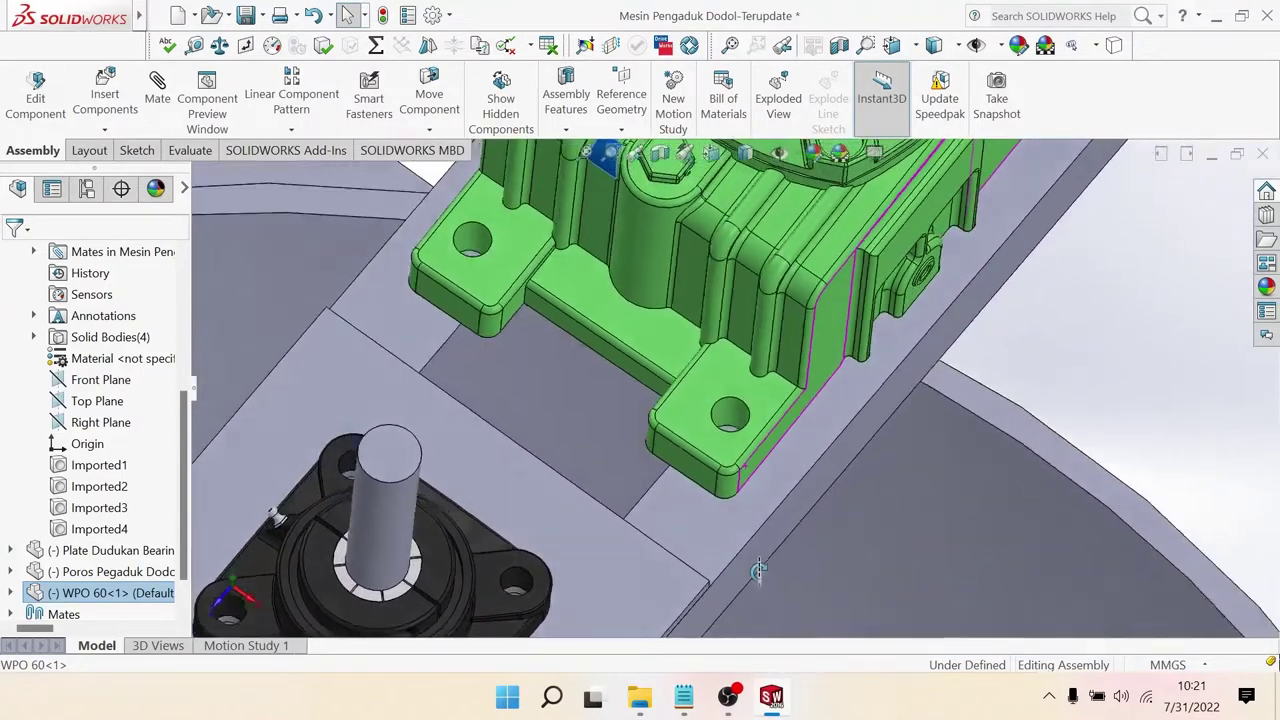
pyautogui.moveTo(745, 466)
pyautogui.mouseDown(button='middle')
pyautogui.moveTo(773, 537)
pyautogui.moveTo(808, 545)
pyautogui.mouseUp(button='middle')
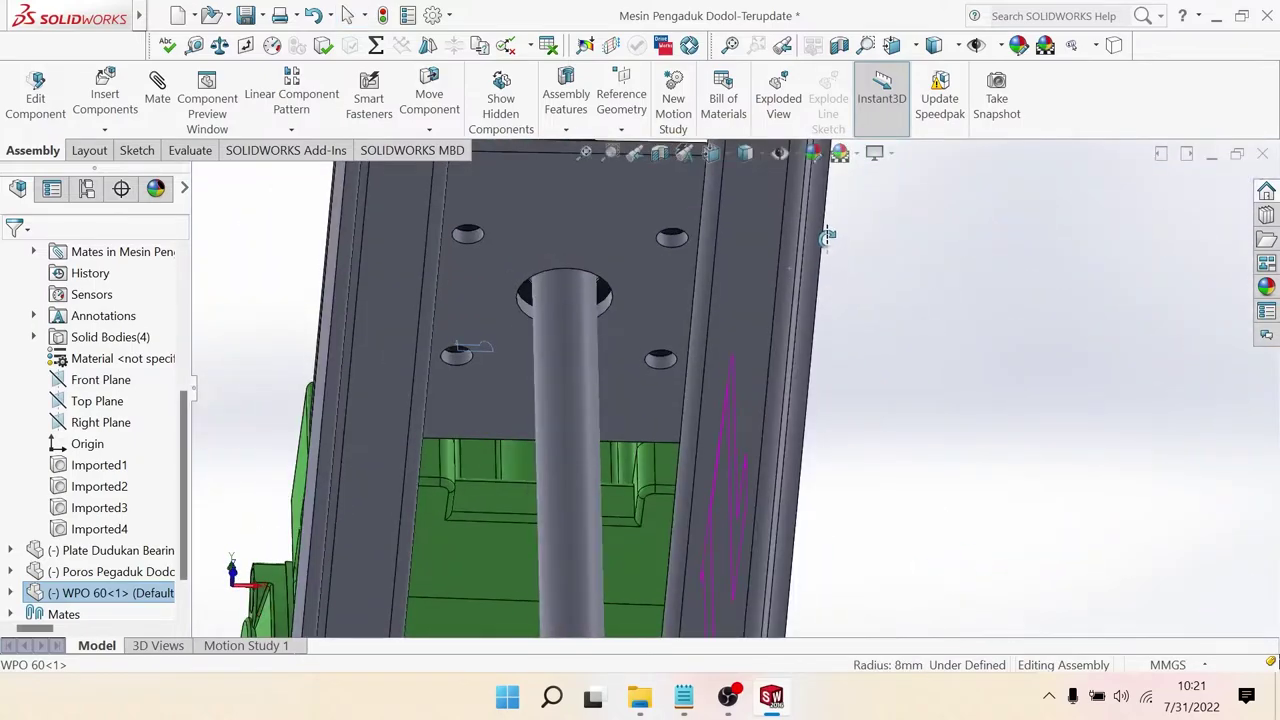
pyautogui.scroll(3, 808, 545)
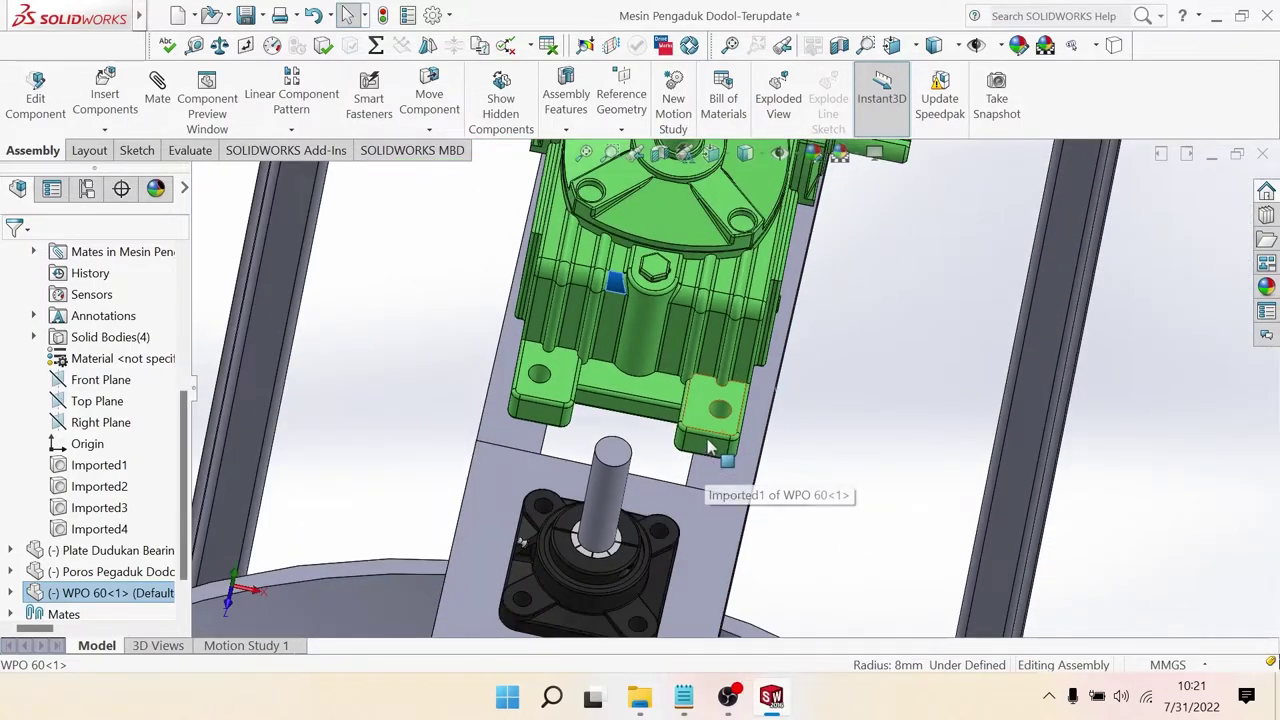
pyautogui.scroll(3, 720, 446)
# Step: Inspect the gearbox, frame and bowl from above and from the side
pyautogui.moveTo(720, 446)
pyautogui.mouseDown(button='middle')
pyautogui.moveTo(716, 375)
pyautogui.moveTo(690, 300)
pyautogui.mouseUp(button='middle')
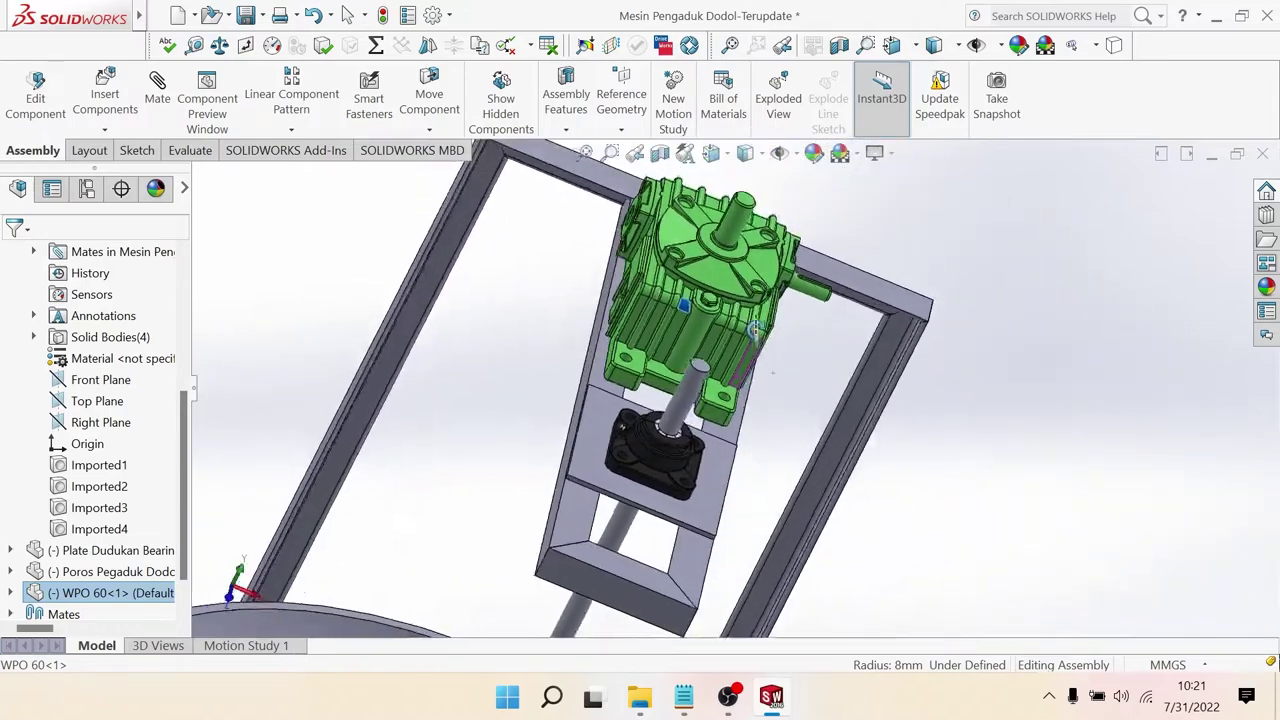
pyautogui.scroll(-3, 703, 362)
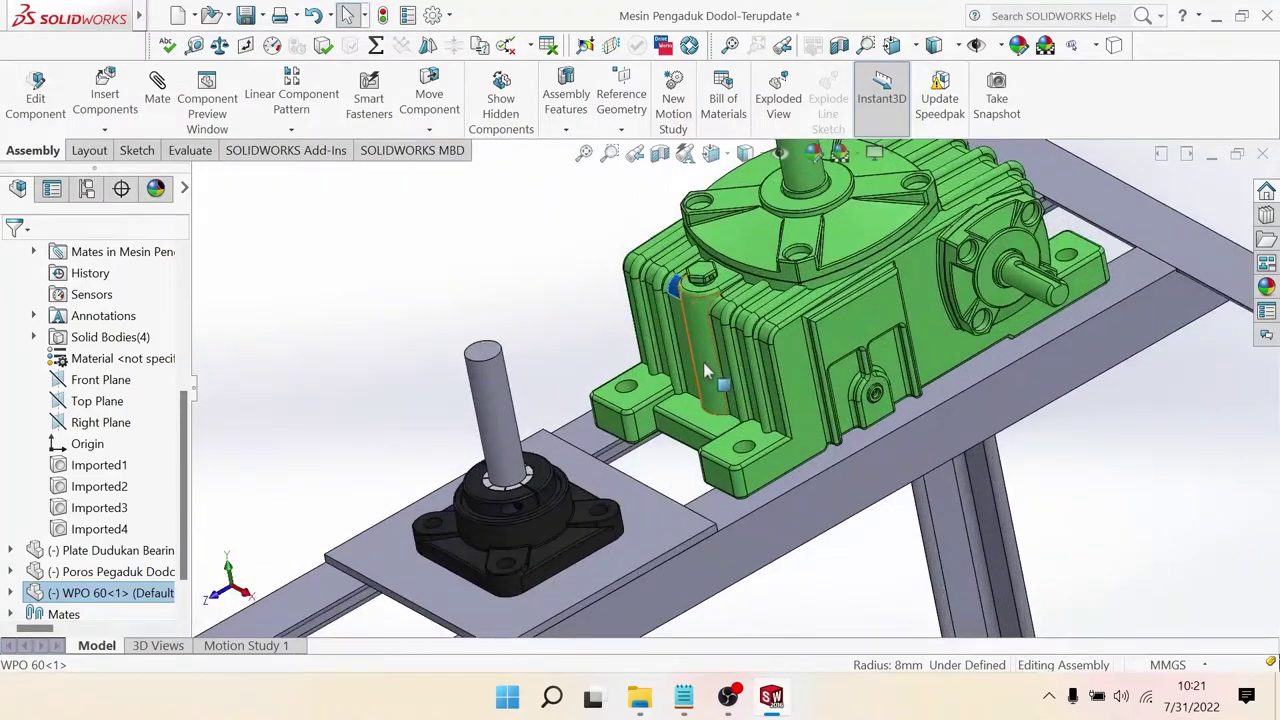
pyautogui.scroll(4, 704, 363)
pyautogui.scroll(-4, 714, 377)
pyautogui.scroll(-2, 714, 377)
pyautogui.scroll(3, 718, 378)
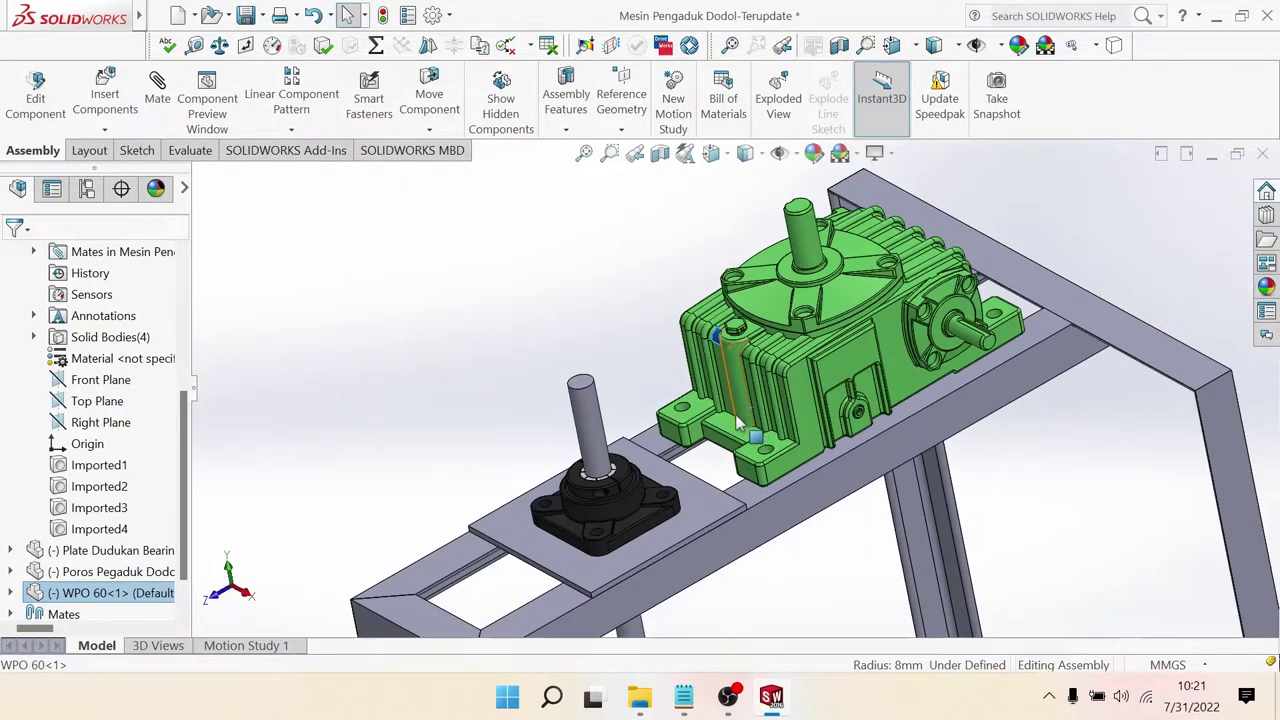
pyautogui.scroll(3, 765, 400)
pyautogui.moveTo(772, 402)
pyautogui.mouseDown(button='middle')
pyautogui.moveTo(725, 395)
pyautogui.moveTo(765, 425)
pyautogui.moveTo(790, 393)
pyautogui.mouseUp(button='middle')
pyautogui.scroll(-3, 791, 461)
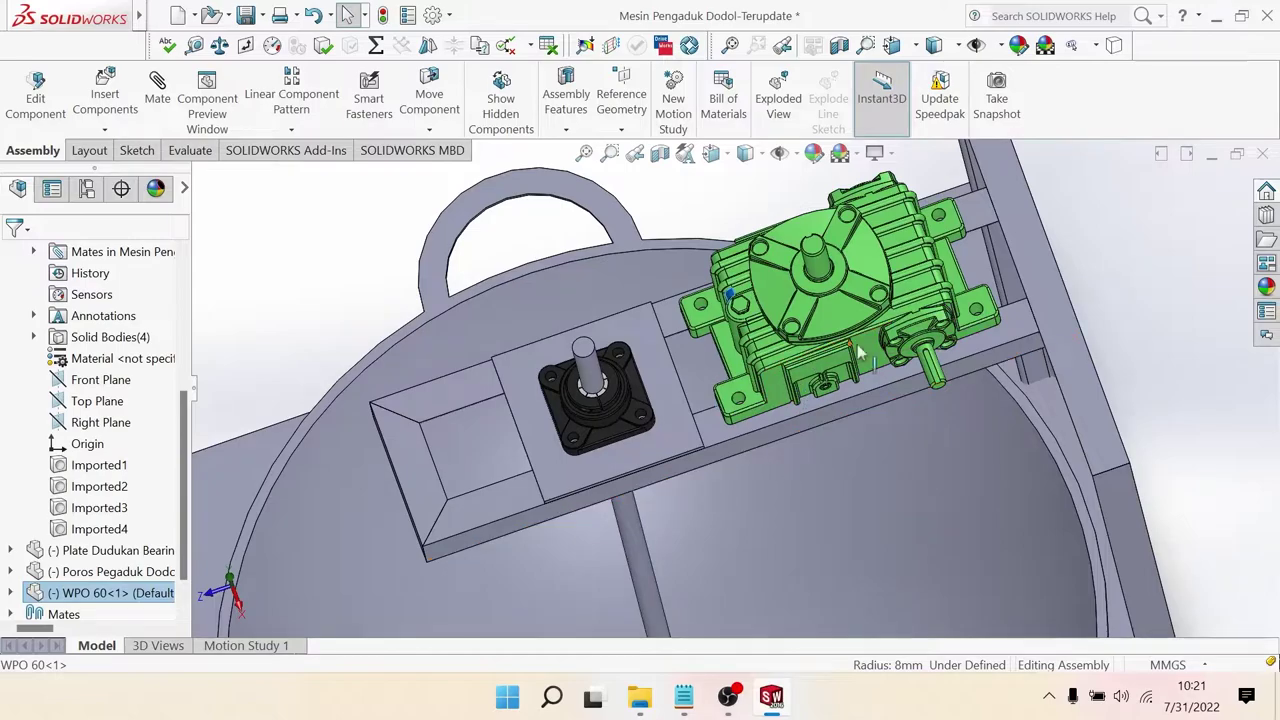
pyautogui.moveTo(900, 315)
pyautogui.mouseDown(button='middle')
pyautogui.moveTo(848, 228)
pyautogui.moveTo(981, 372)
pyautogui.moveTo(975, 381)
pyautogui.moveTo(840, 315)
pyautogui.moveTo(843, 362)
pyautogui.mouseUp(button='middle')
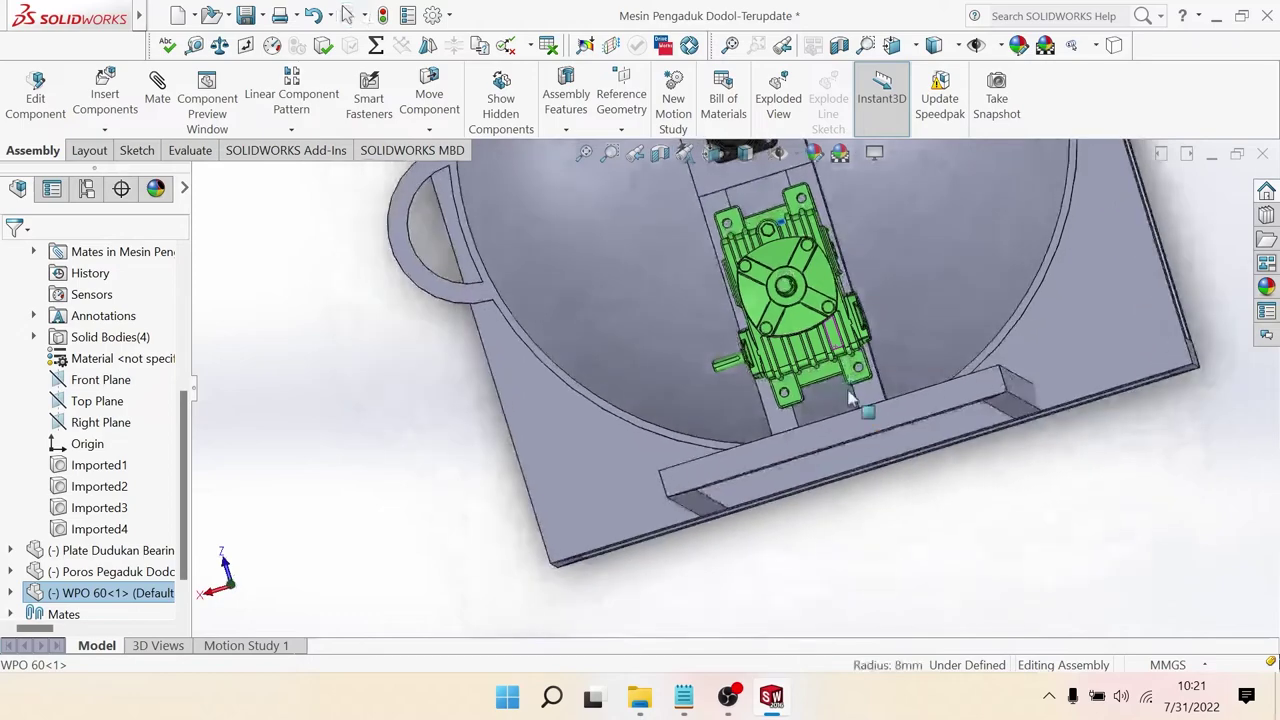
pyautogui.scroll(-3, 843, 362)
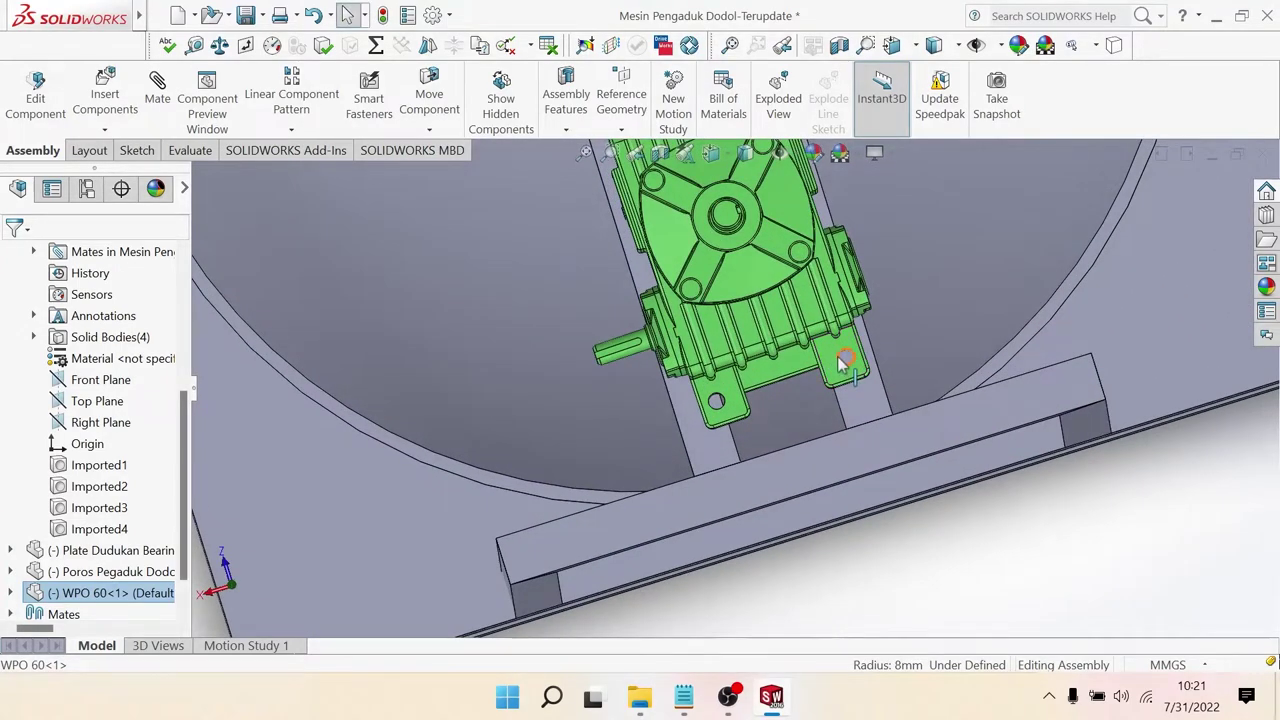
pyautogui.scroll(2, 836, 361)
pyautogui.moveTo(786, 380)
pyautogui.mouseDown(button='middle')
pyautogui.moveTo(872, 284)
pyautogui.moveTo(824, 263)
pyautogui.moveTo(857, 223)
pyautogui.moveTo(866, 232)
pyautogui.moveTo(843, 283)
pyautogui.moveTo(867, 207)
pyautogui.mouseUp(button='middle')
pyautogui.scroll(2, 785, 372)
pyautogui.scroll(-2, 785, 372)
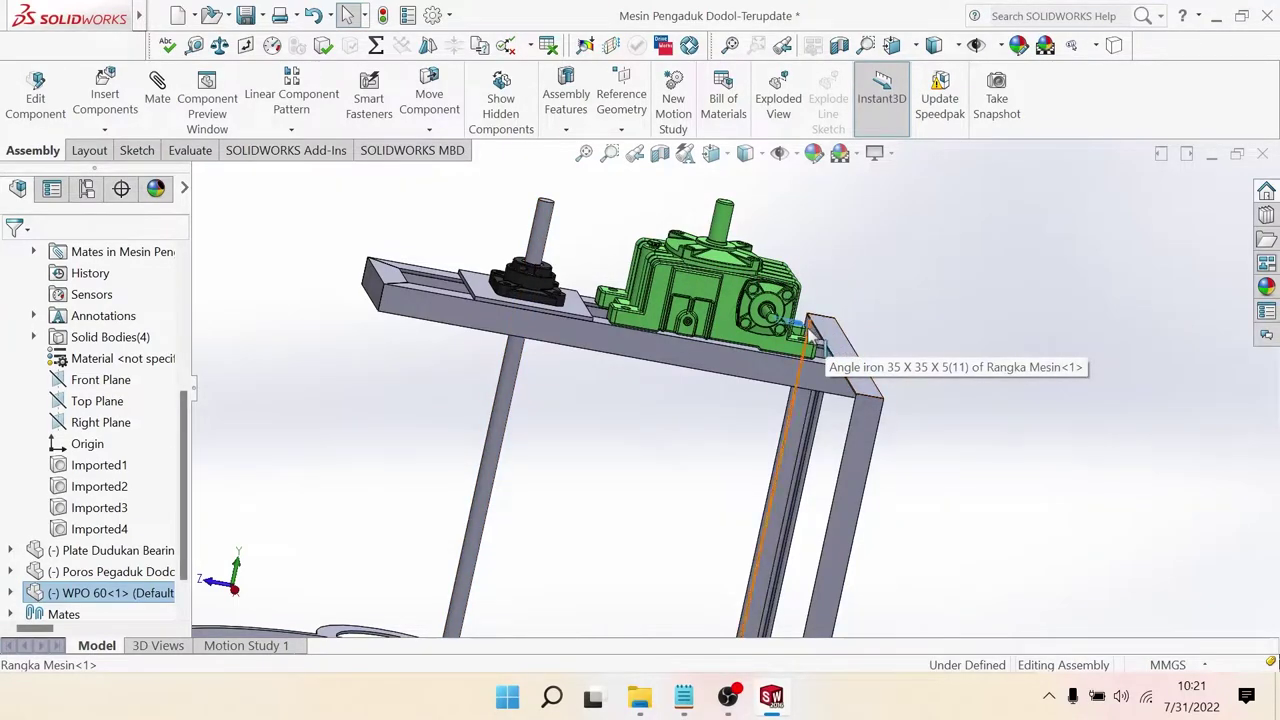
pyautogui.moveTo(812, 338)
pyautogui.mouseDown(button='middle')
pyautogui.moveTo(699, 318)
pyautogui.moveTo(737, 263)
pyautogui.moveTo(727, 290)
pyautogui.mouseUp(button='middle')
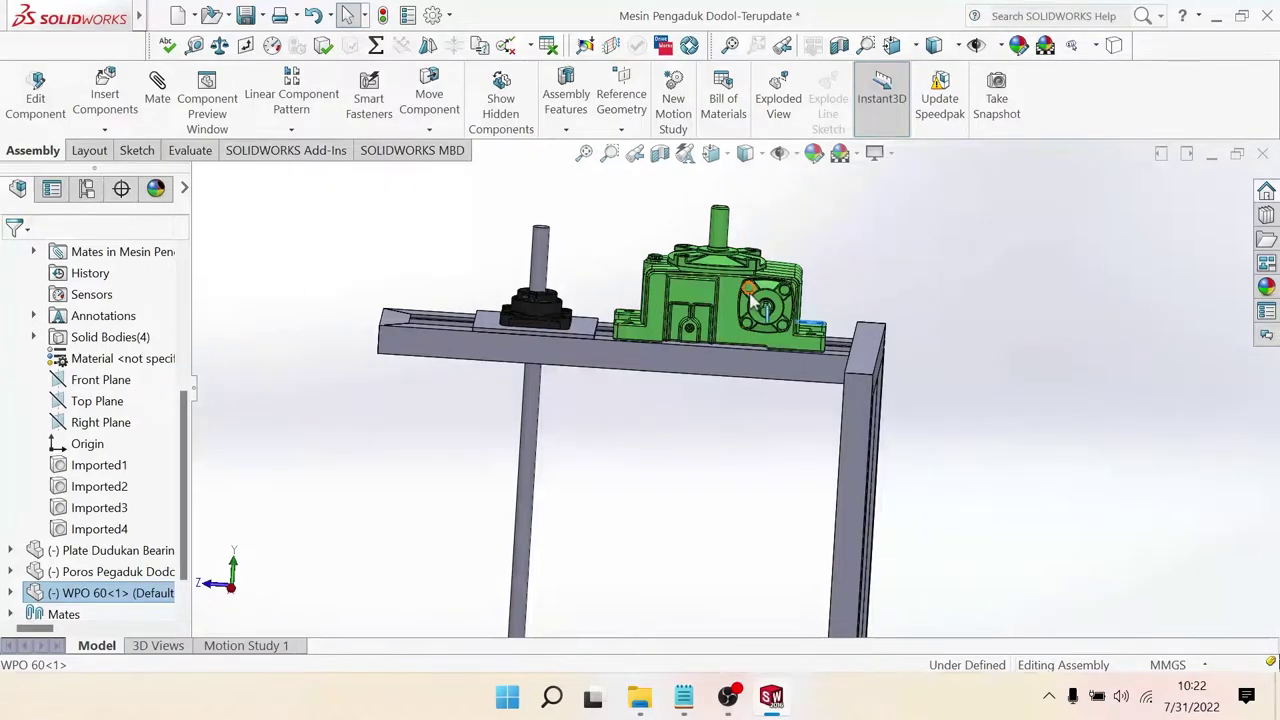
pyautogui.scroll(3, 808, 330)
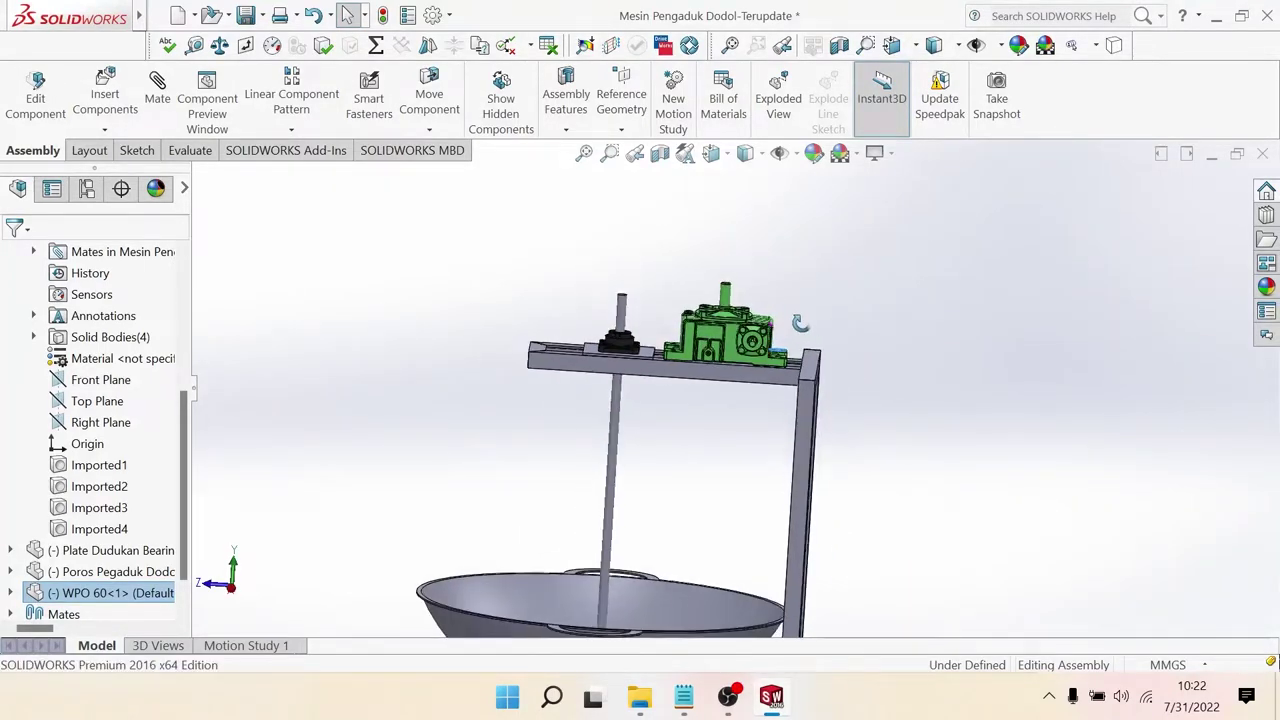
pyautogui.moveTo(808, 330); pyautogui.dragTo(803, 341, button='middle')
pyautogui.scroll(-1, 803, 342)
pyautogui.scroll(-2, 780, 350)
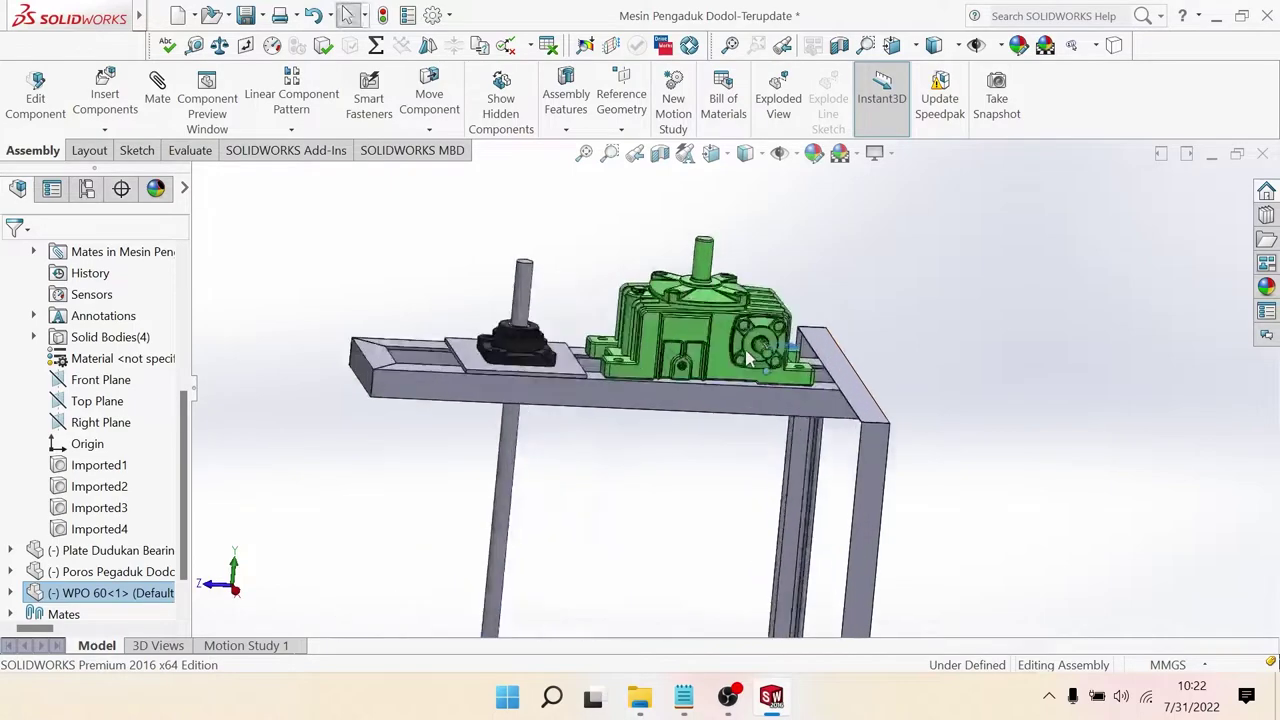
pyautogui.scroll(-2, 750, 358)
pyautogui.scroll(-2, 730, 365)
# Step: Slide the WPO 60 gearbox rightward along the top frame beam
pyautogui.moveTo(718, 372); pyautogui.dragTo(803, 375)
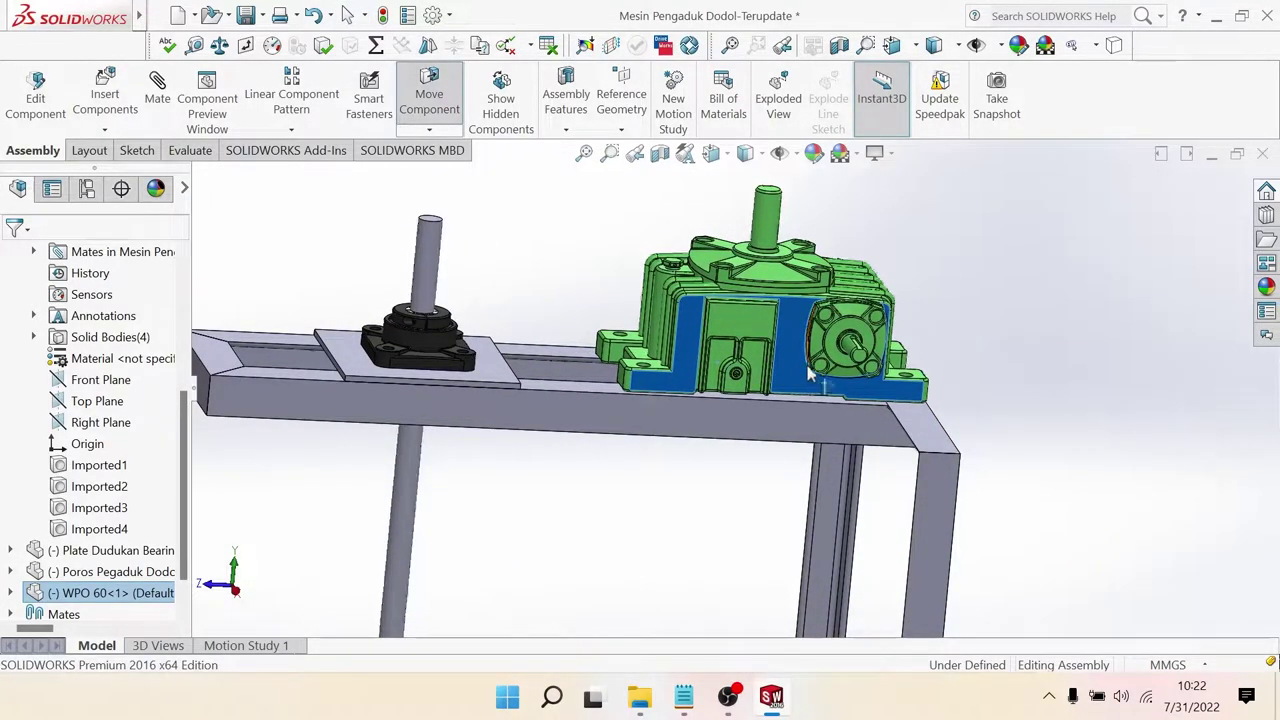
pyautogui.scroll(3, 810, 375)
pyautogui.moveTo(810, 375)
pyautogui.mouseDown(button='middle')
pyautogui.moveTo(808, 297)
pyautogui.moveTo(831, 280)
pyautogui.moveTo(918, 326)
pyautogui.moveTo(887, 415)
pyautogui.moveTo(880, 345)
pyautogui.moveTo(863, 361)
pyautogui.moveTo(822, 347)
pyautogui.mouseUp(button='middle')
pyautogui.scroll(-2, 860, 376)
pyautogui.scroll(-3, 840, 380)
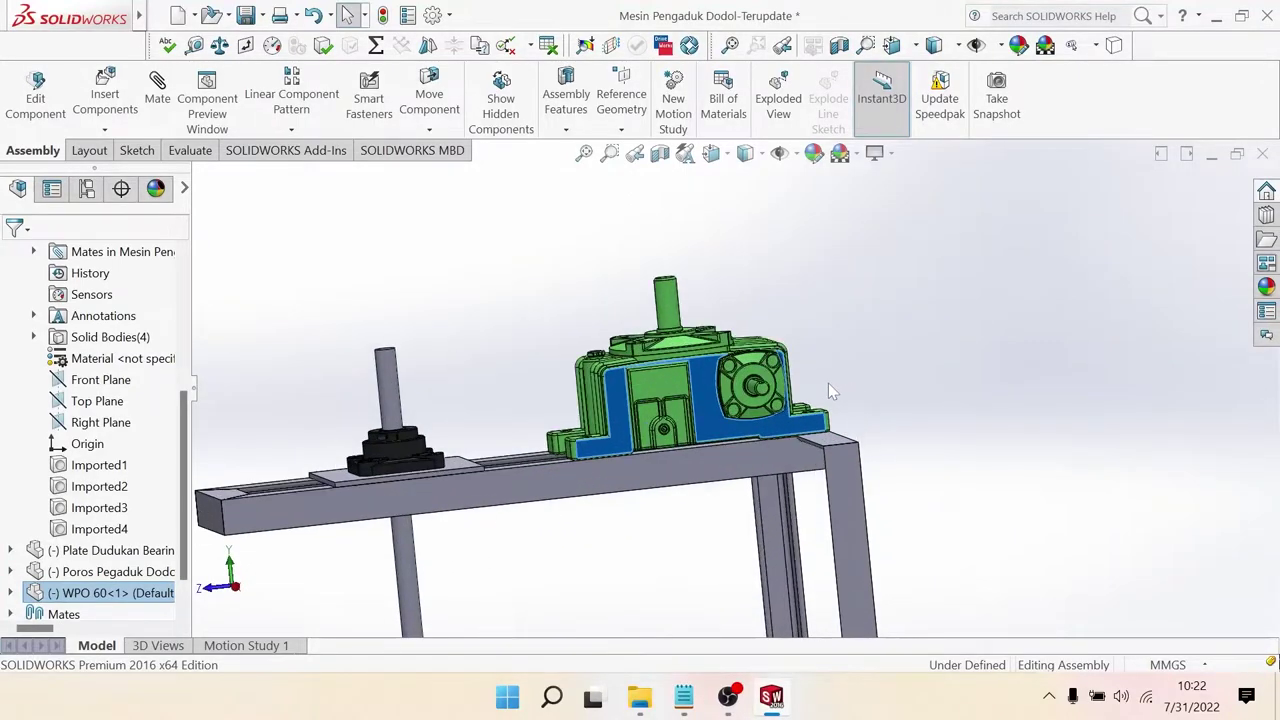
pyautogui.scroll(2, 822, 384)
pyautogui.moveTo(815, 381); pyautogui.dragTo(826, 448, button='middle')
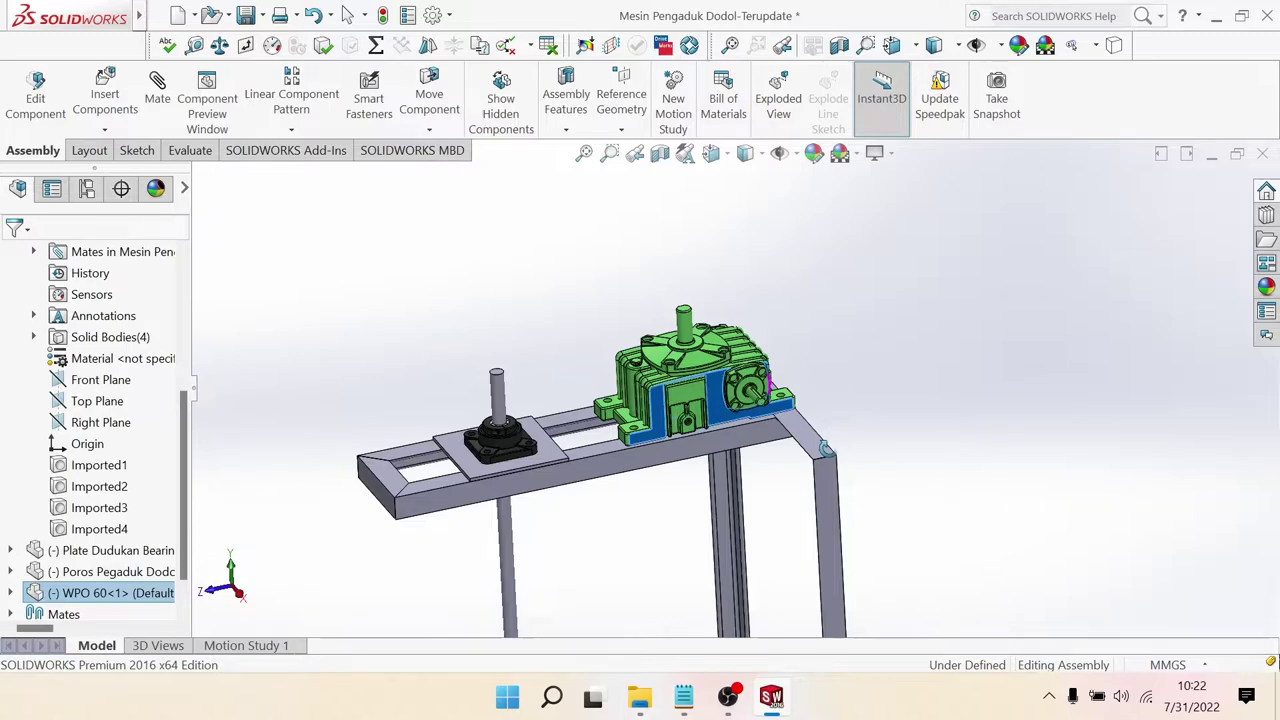
pyautogui.moveTo(825, 450); pyautogui.dragTo(808, 435, button='middle')
pyautogui.scroll(2, 810, 428)
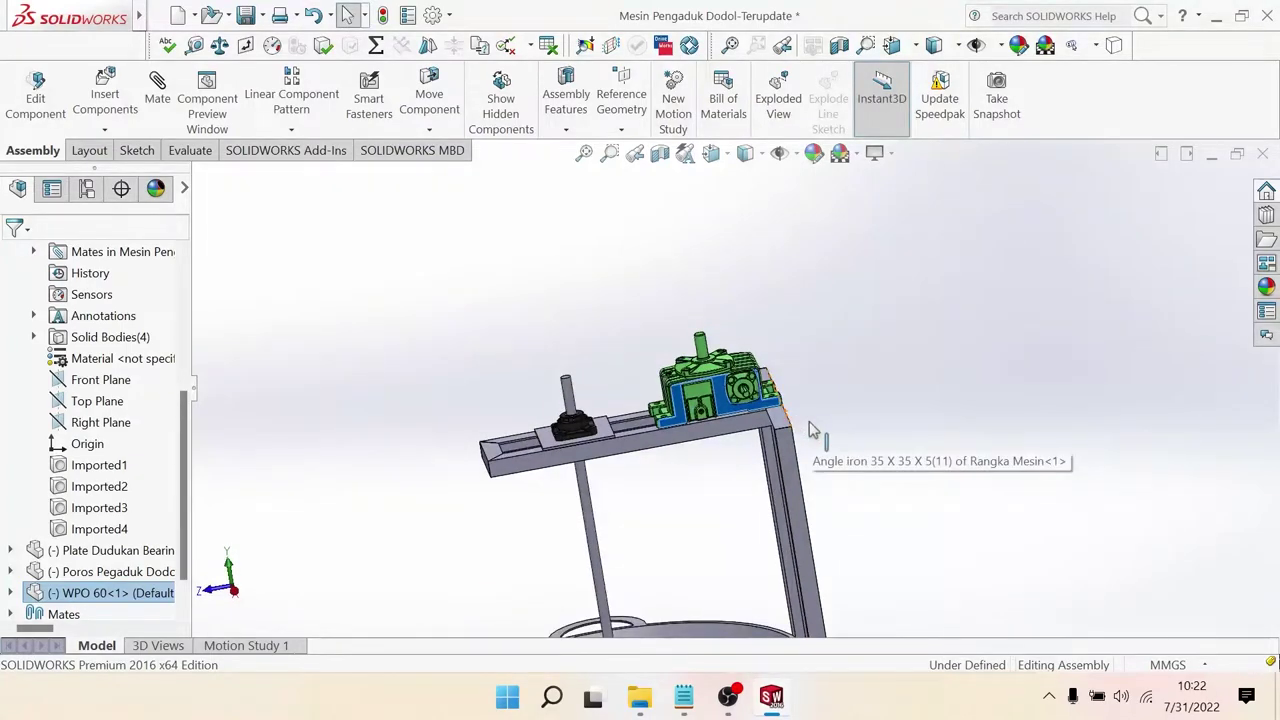
pyautogui.scroll(-2, 812, 430)
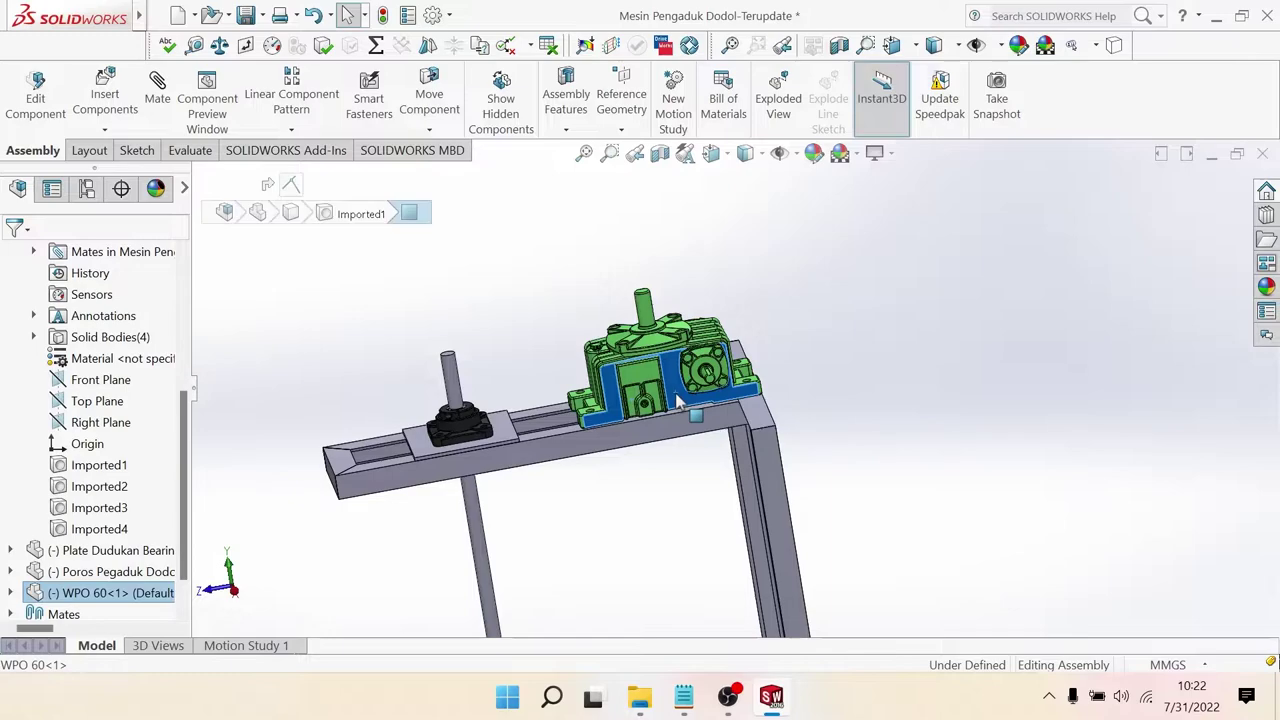
# Step: Push the gearbox to the beam's far end over the corner post and verify its position
pyautogui.moveTo(678, 400); pyautogui.dragTo(782, 385)
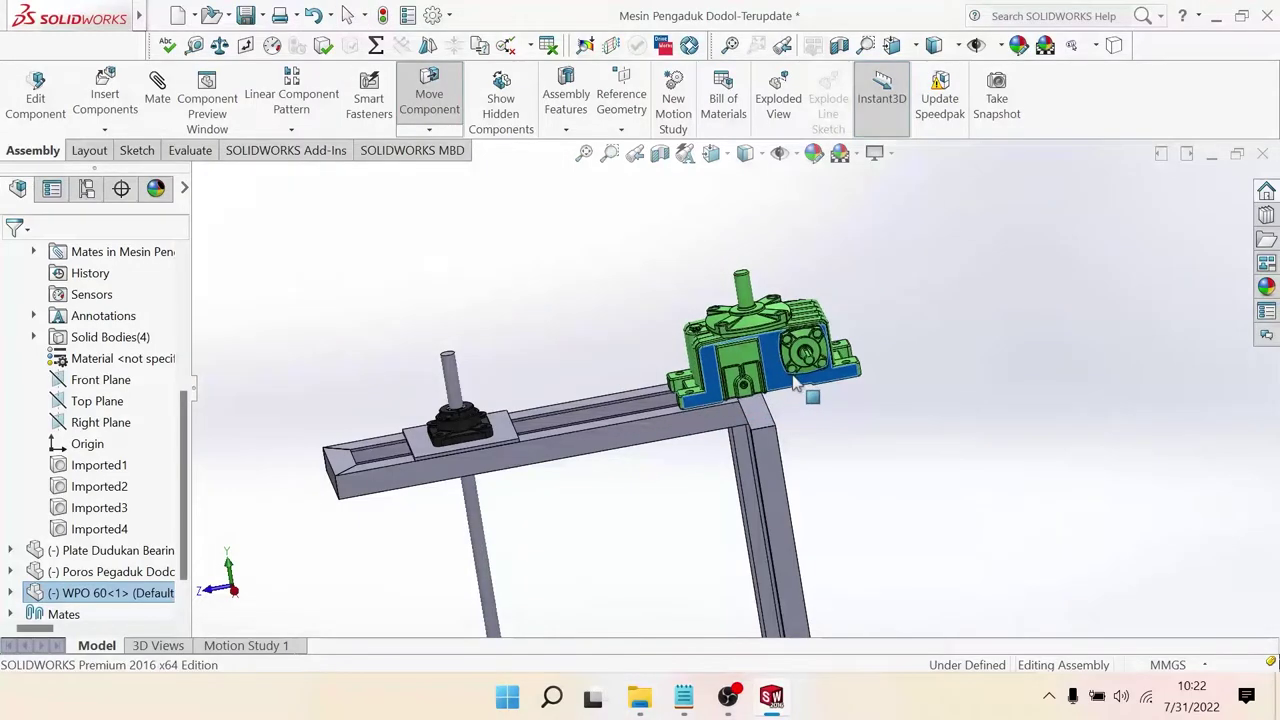
pyautogui.press('Escape')
pyautogui.moveTo(797, 385)
pyautogui.mouseDown(button='middle')
pyautogui.moveTo(824, 457)
pyautogui.moveTo(710, 385)
pyautogui.moveTo(740, 397)
pyautogui.mouseUp(button='middle')
pyautogui.scroll(-2, 710, 385)
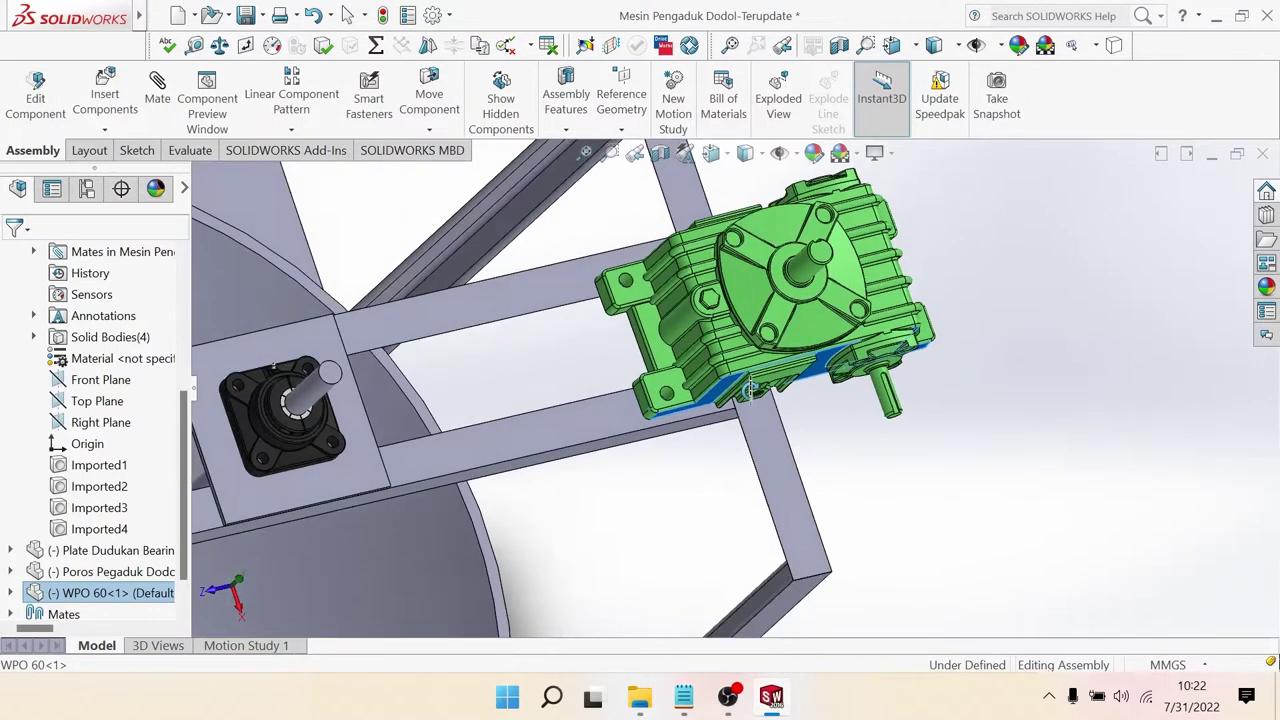
pyautogui.scroll(1, 740, 397)
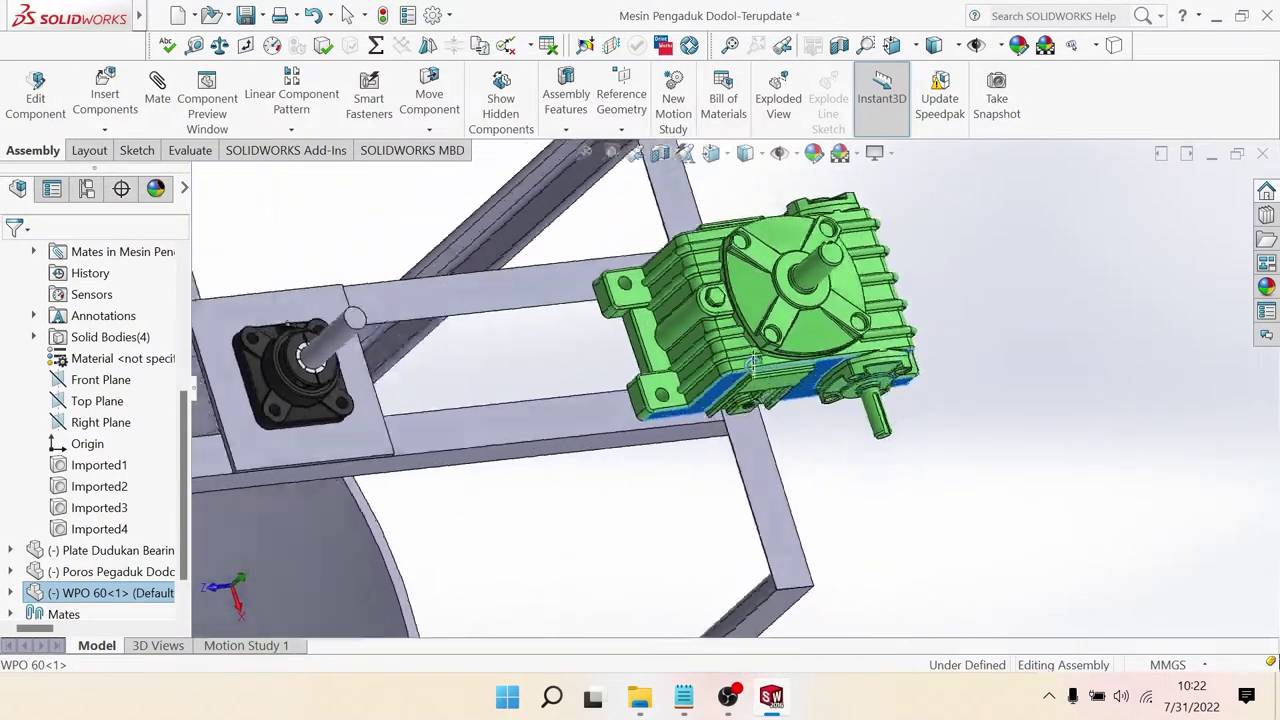
pyautogui.scroll(2, 742, 395)
pyautogui.scroll(1, 745, 392)
pyautogui.moveTo(745, 392); pyautogui.dragTo(736, 318, button='middle')
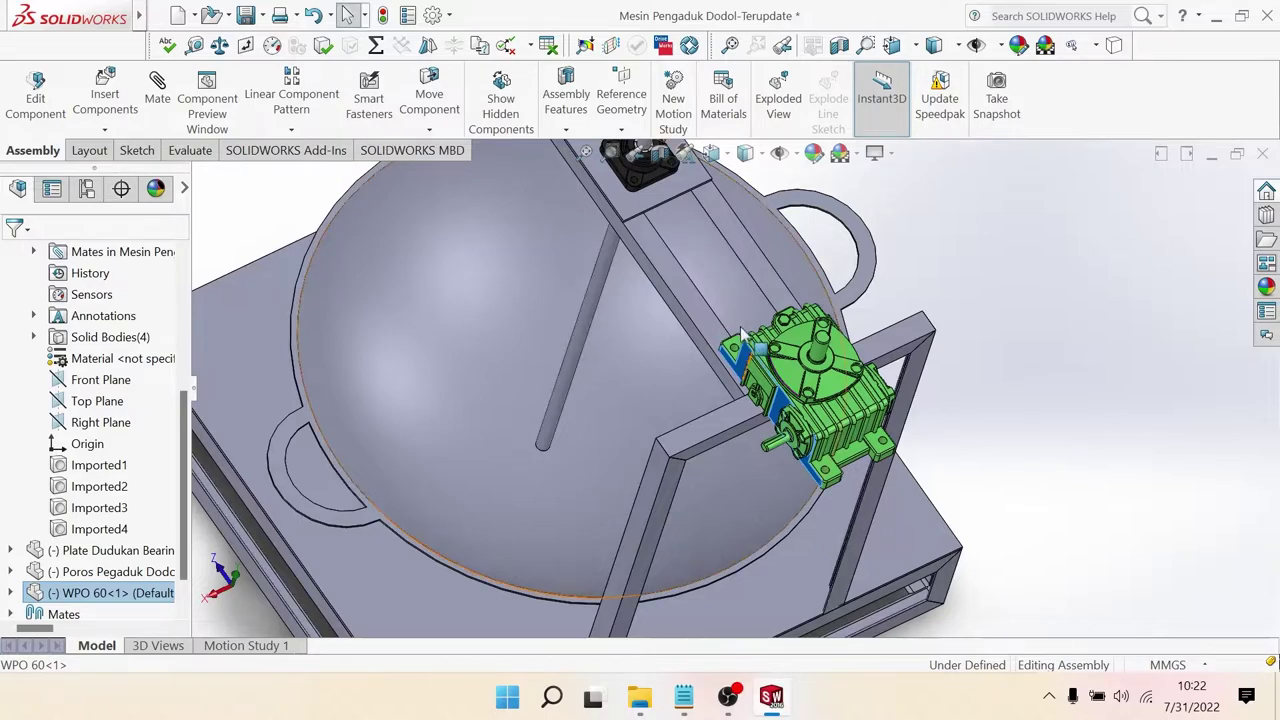
pyautogui.moveTo(733, 400); pyautogui.dragTo(804, 363, button='middle')
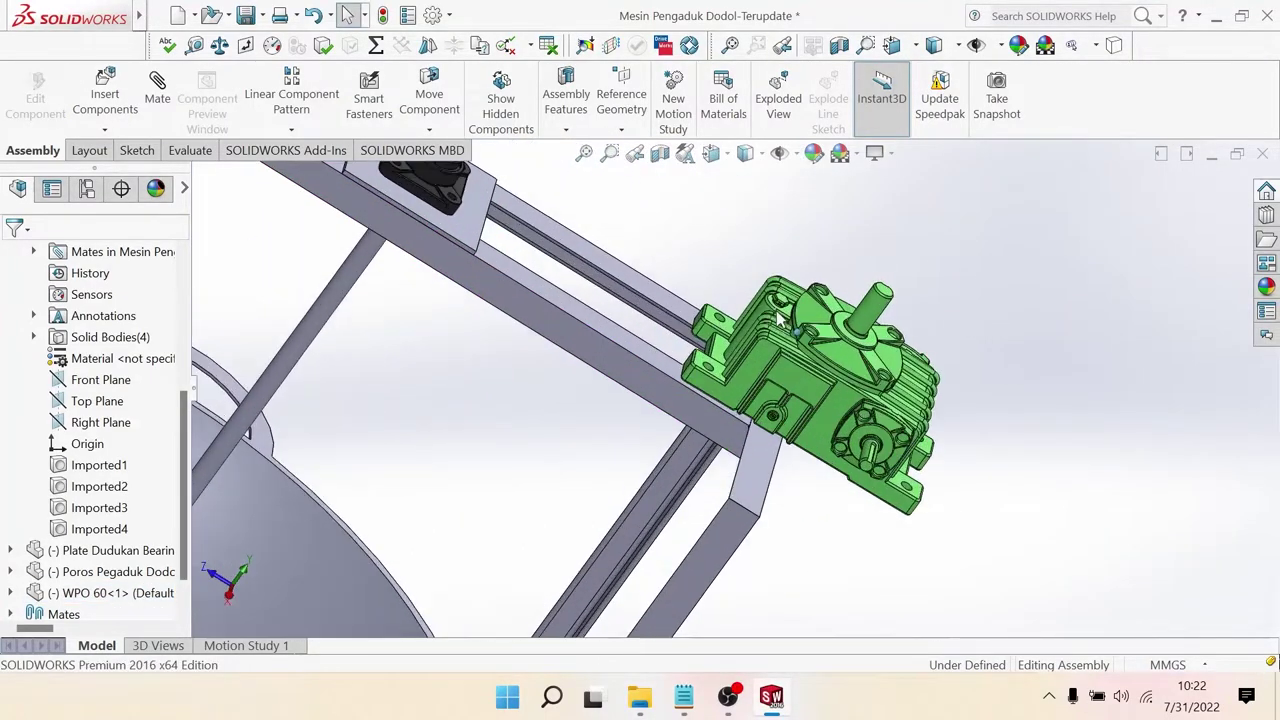
pyautogui.scroll(-3, 715, 318)
pyautogui.moveTo(706, 316)
pyautogui.mouseDown(button='middle')
pyautogui.moveTo(728, 301)
pyautogui.moveTo(703, 378)
pyautogui.mouseUp(button='middle')
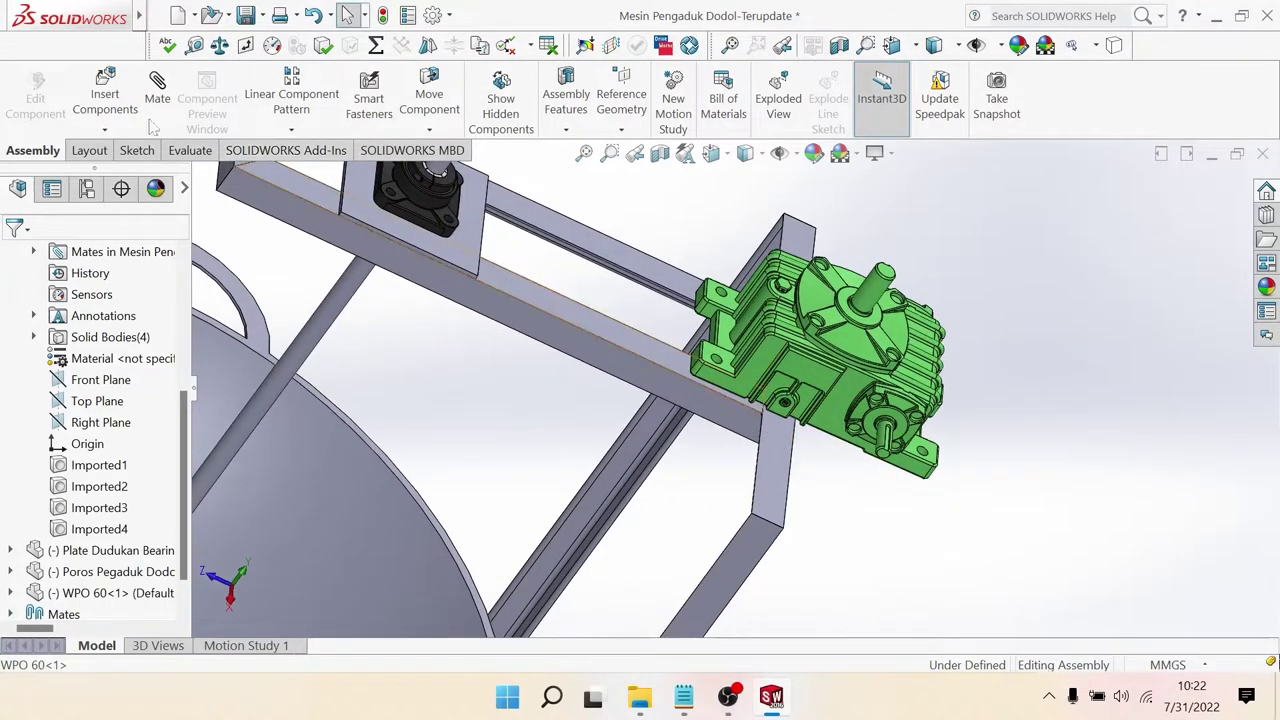
# Step: Start a Width advanced mate using the gearbox base face
pyautogui.click(157, 100)
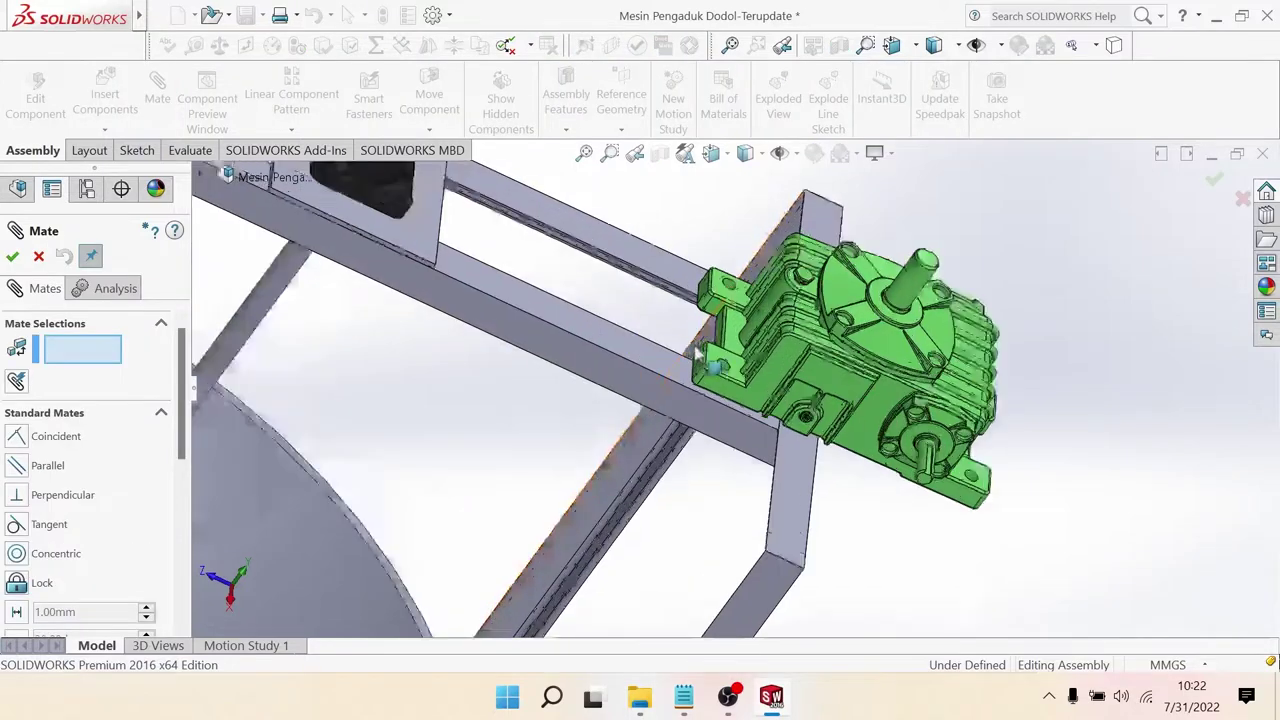
pyautogui.scroll(-5, 694, 363)
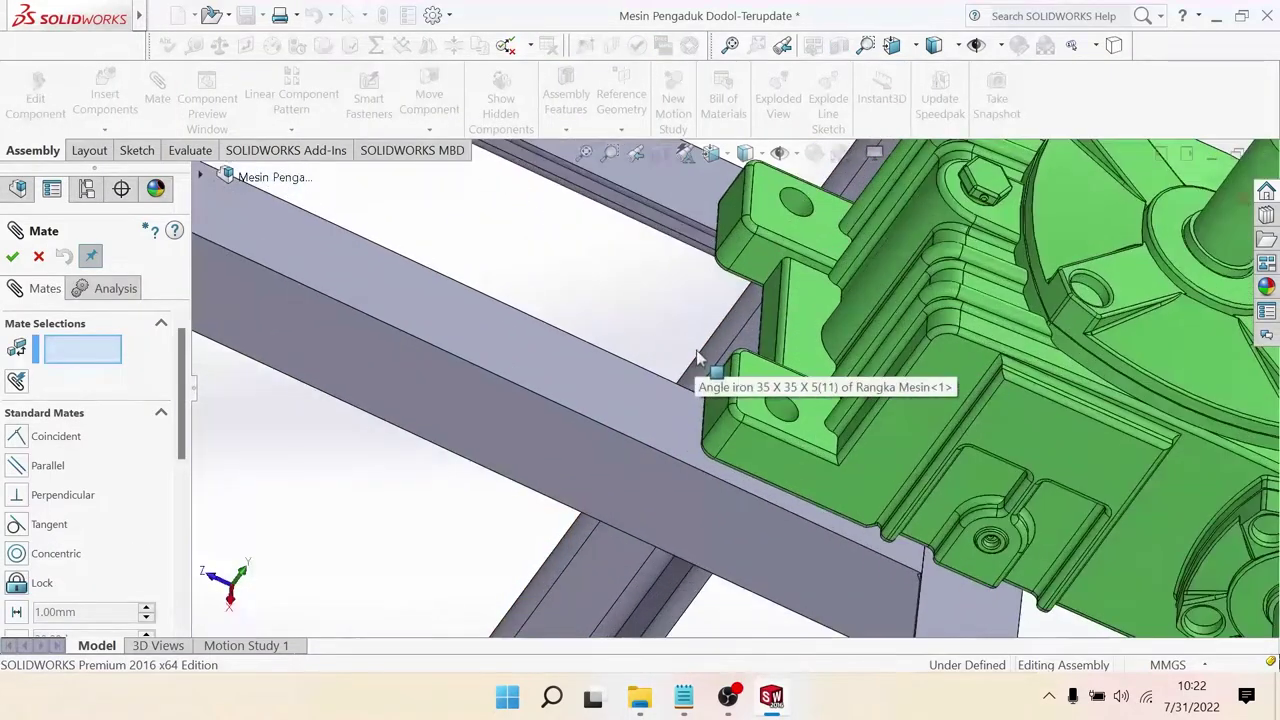
pyautogui.click(719, 400)
pyautogui.scroll(3, 719, 398)
pyautogui.scroll(3, 719, 398)
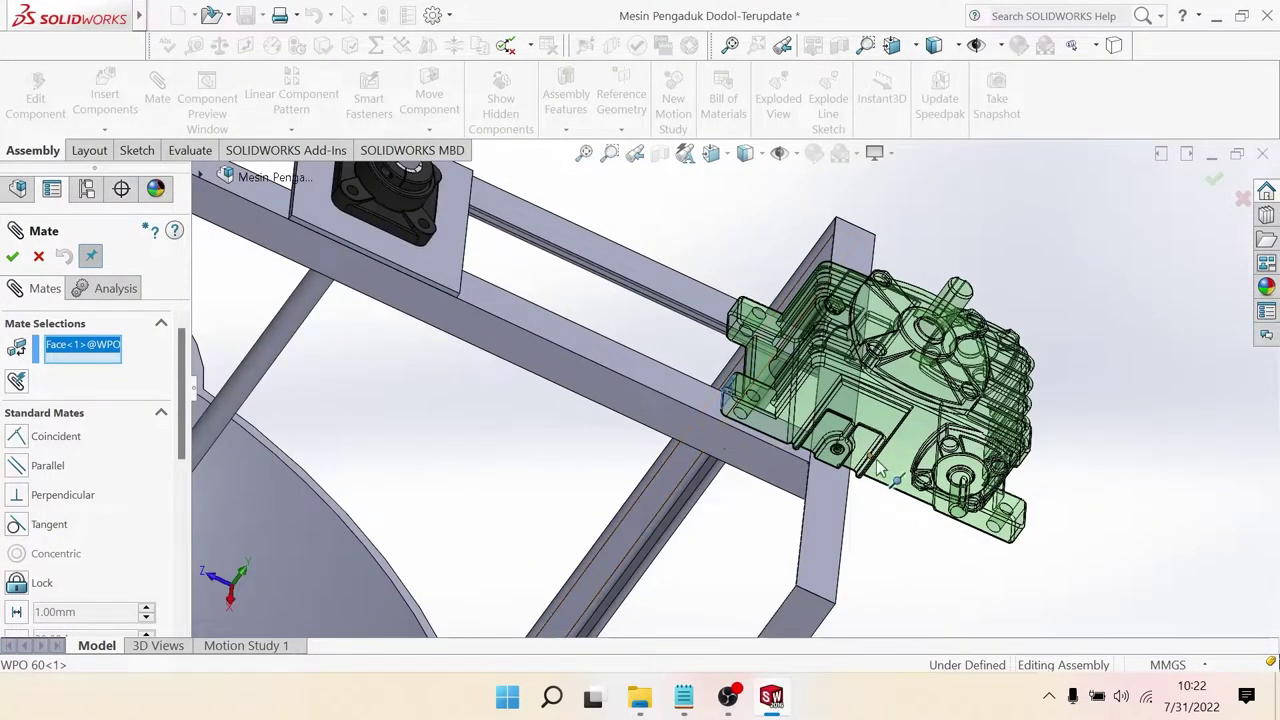
pyautogui.moveTo(183, 413); pyautogui.dragTo(182, 526)
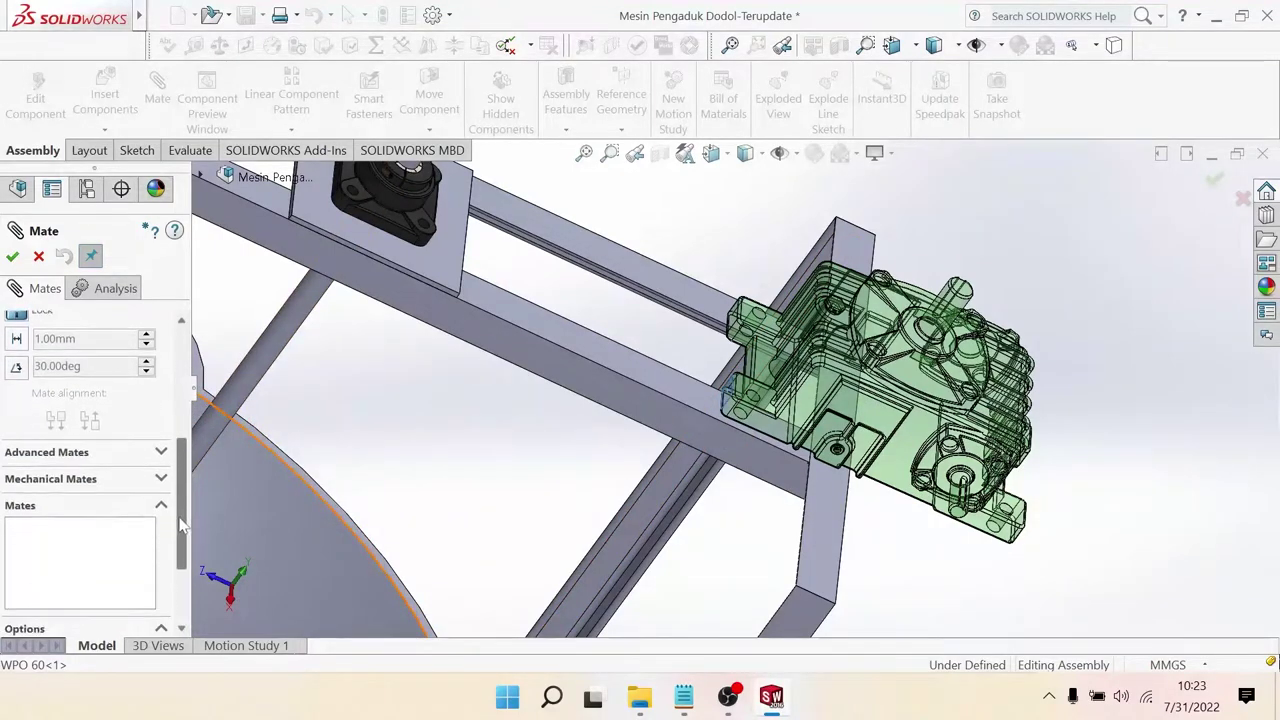
pyautogui.click(141, 452)
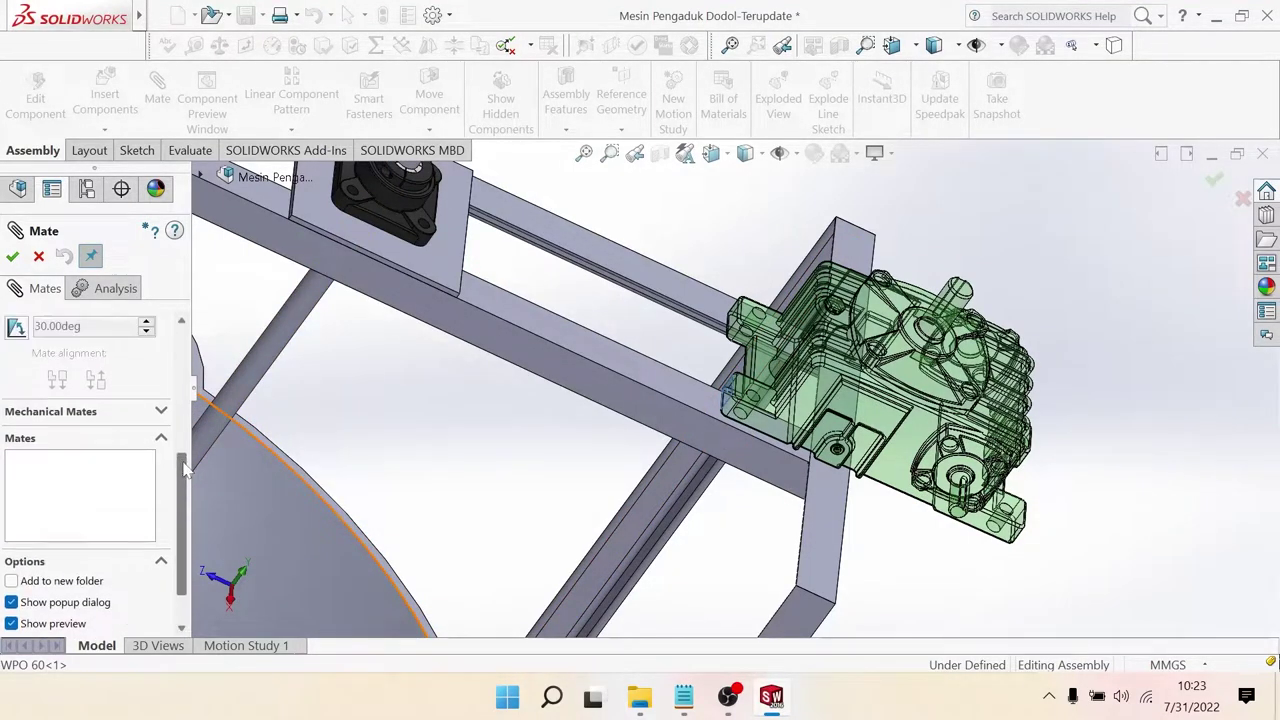
pyautogui.moveTo(182, 500); pyautogui.dragTo(196, 390)
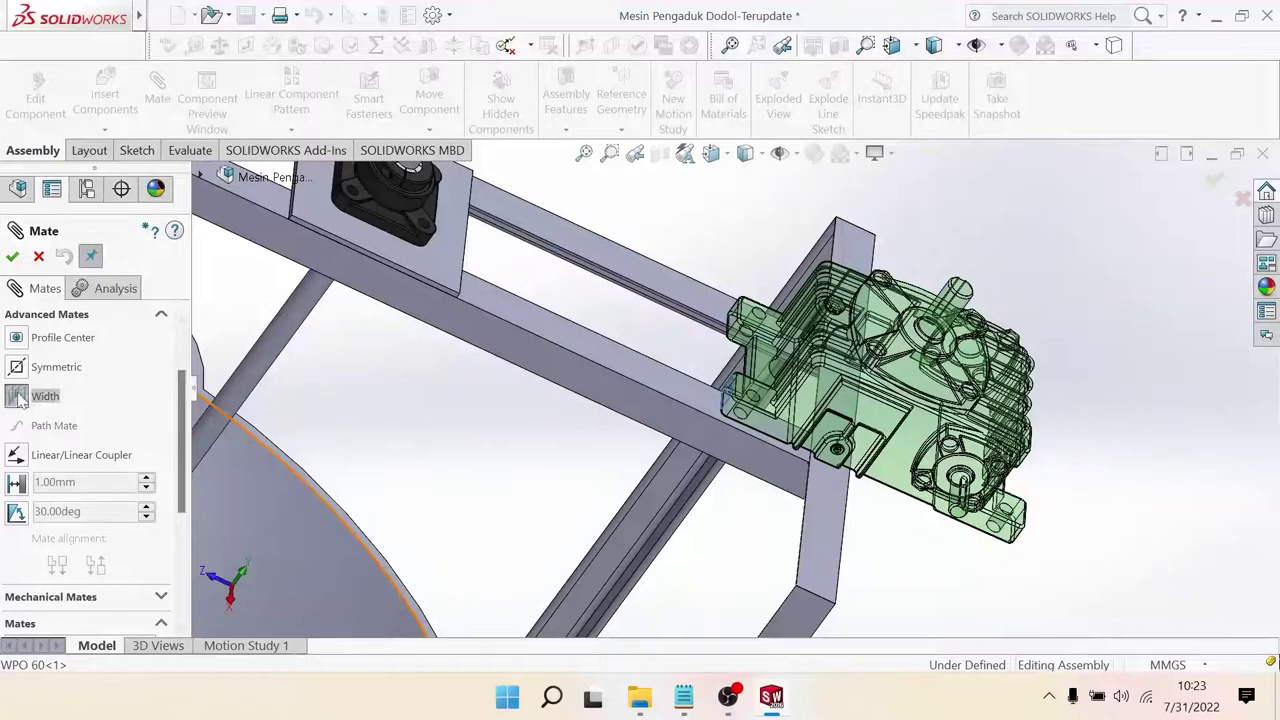
pyautogui.click(20, 397)
# Step: Pick both side faces of the top frame beam and accept the Width mate
pyautogui.moveTo(700, 450); pyautogui.dragTo(900, 500, button='middle')
pyautogui.scroll(-3, 938, 510)
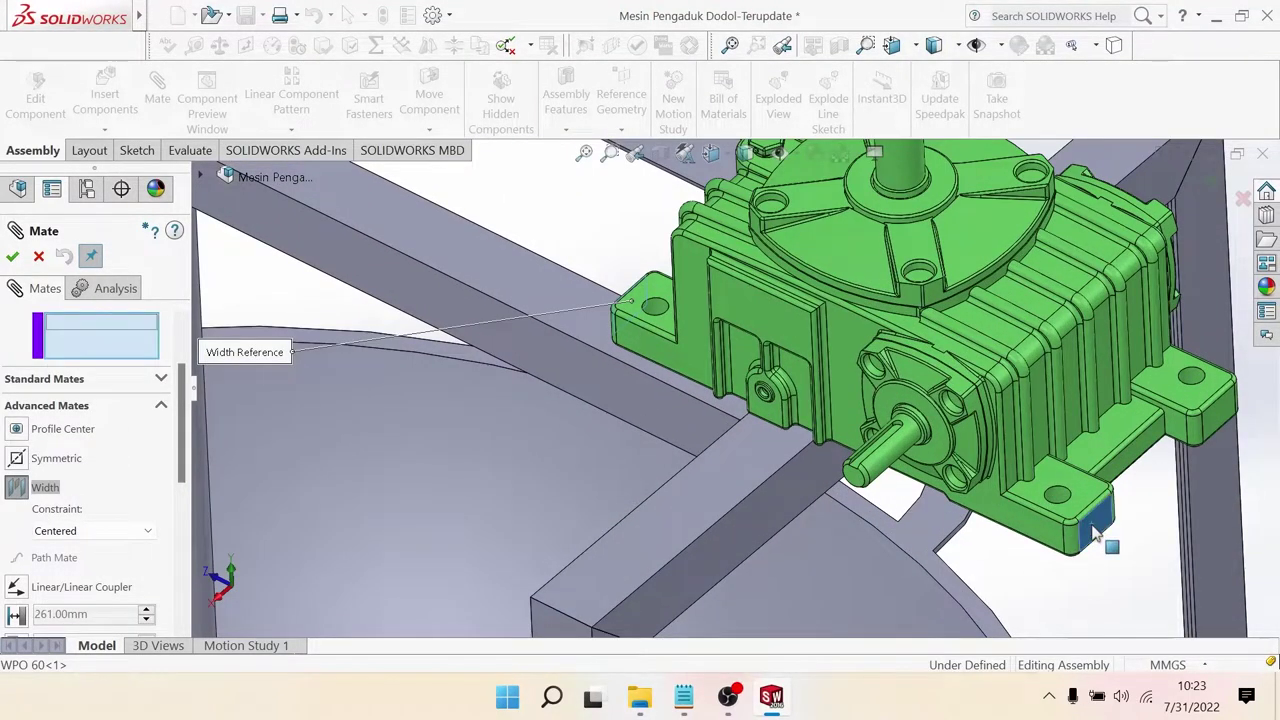
pyautogui.click(785, 506)
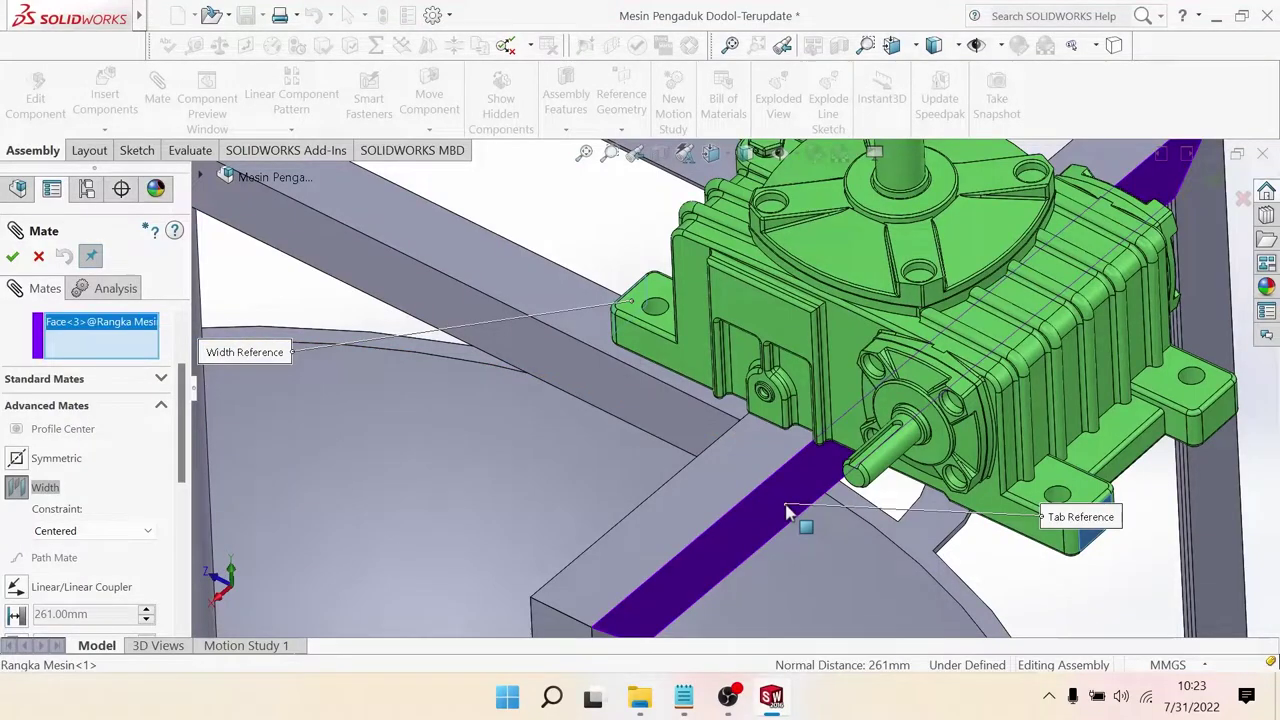
pyautogui.scroll(3, 724, 478)
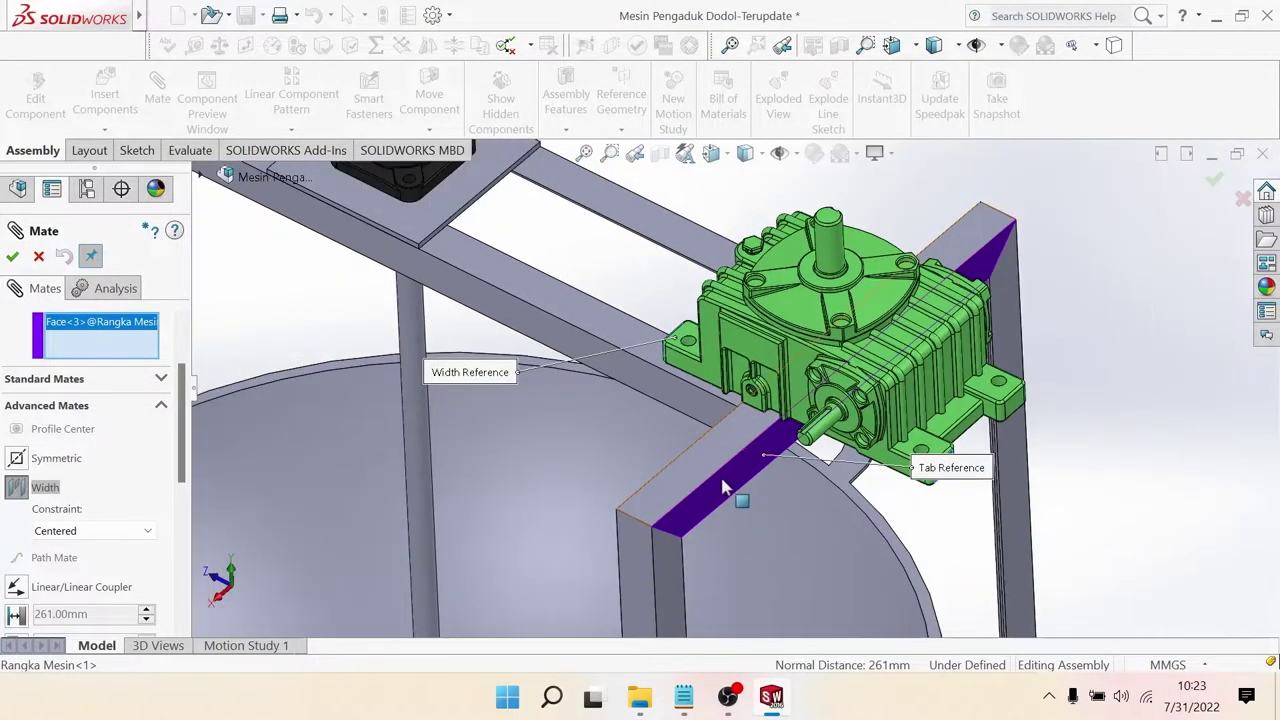
pyautogui.scroll(-5, 900, 470)
pyautogui.scroll(3, 975, 473)
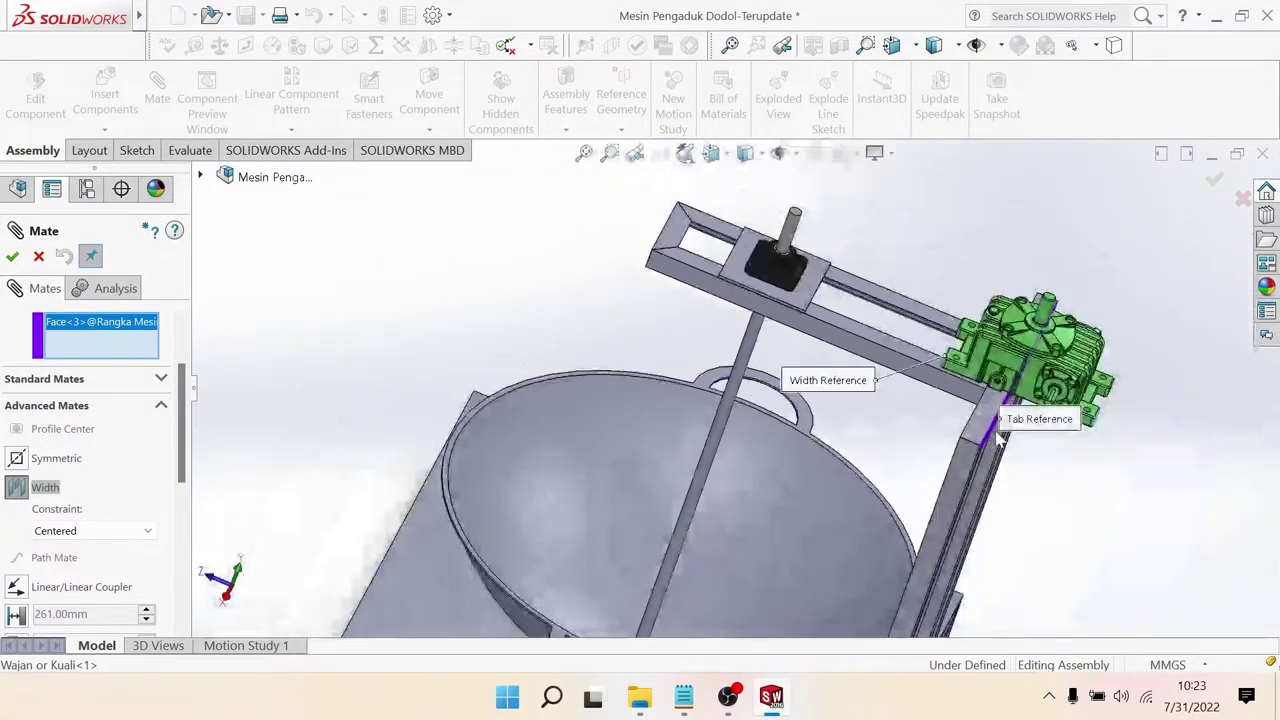
pyautogui.scroll(-2, 1030, 440)
pyautogui.scroll(-2, 1030, 440)
pyautogui.scroll(-2, 1020, 458)
pyautogui.scroll(-2, 1020, 455)
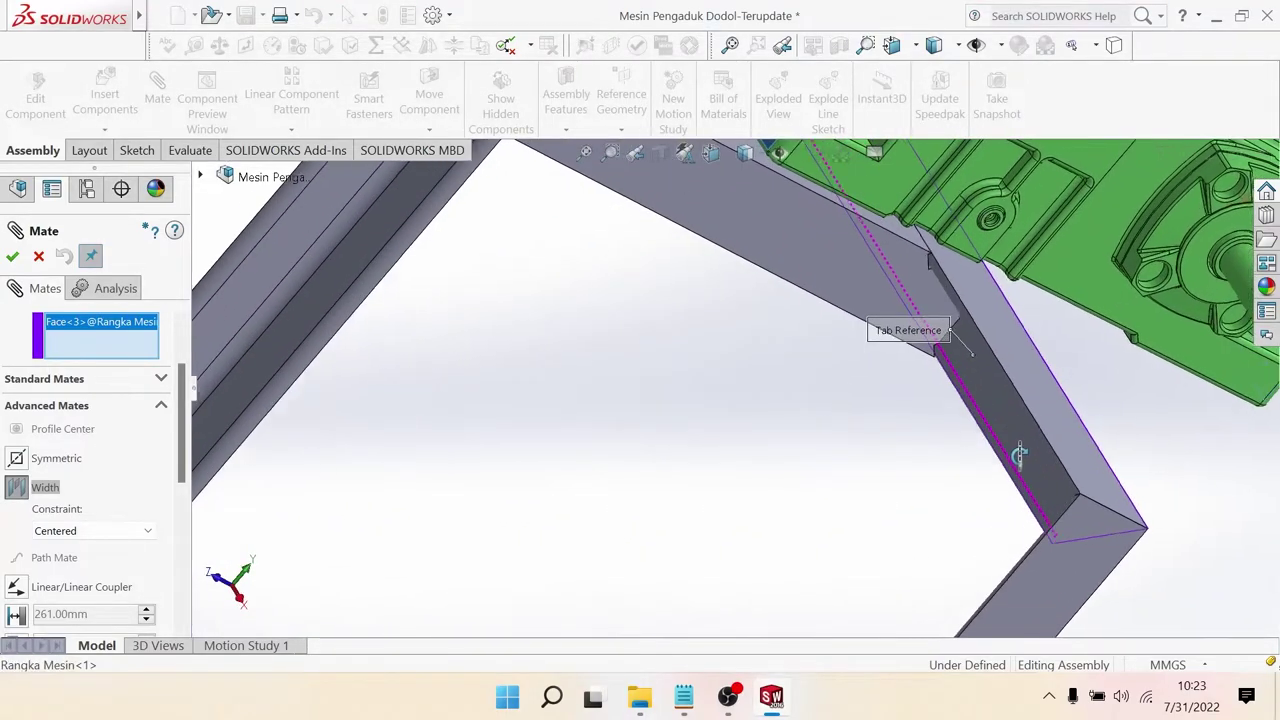
pyautogui.click(999, 426)
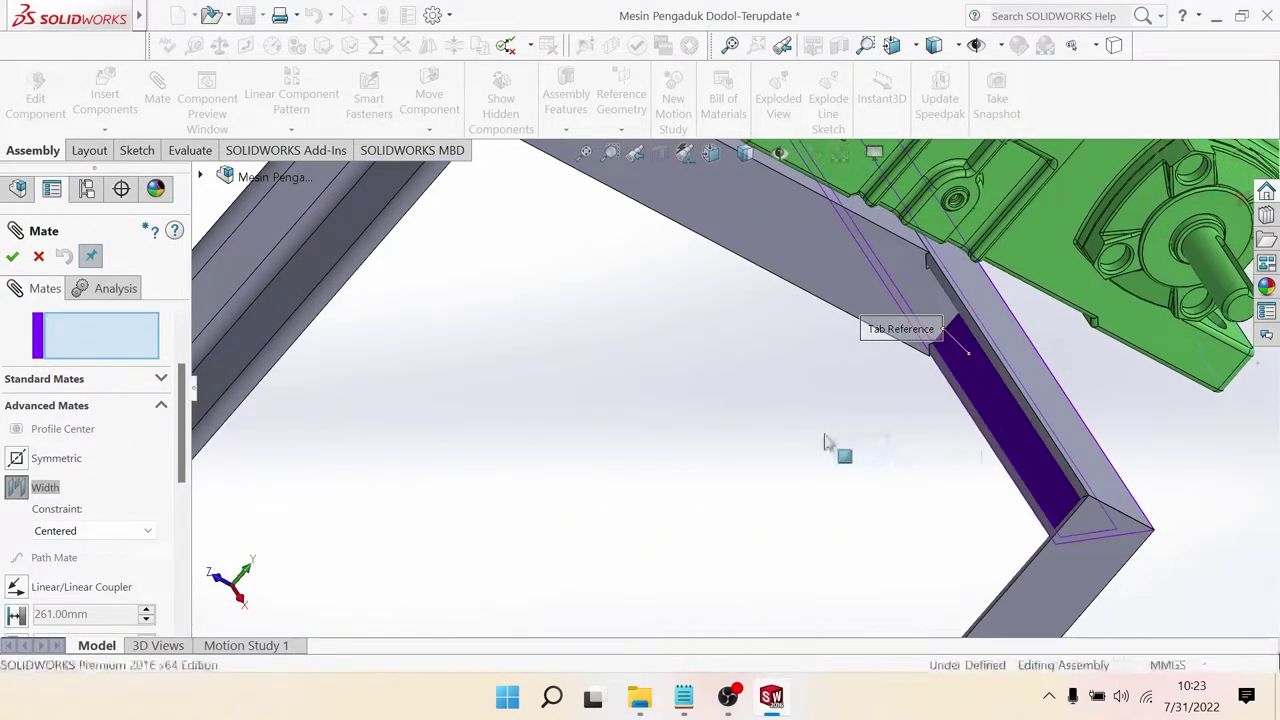
pyautogui.scroll(2, 830, 446)
pyautogui.scroll(2, 770, 430)
pyautogui.moveTo(723, 413); pyautogui.dragTo(677, 290, button='middle')
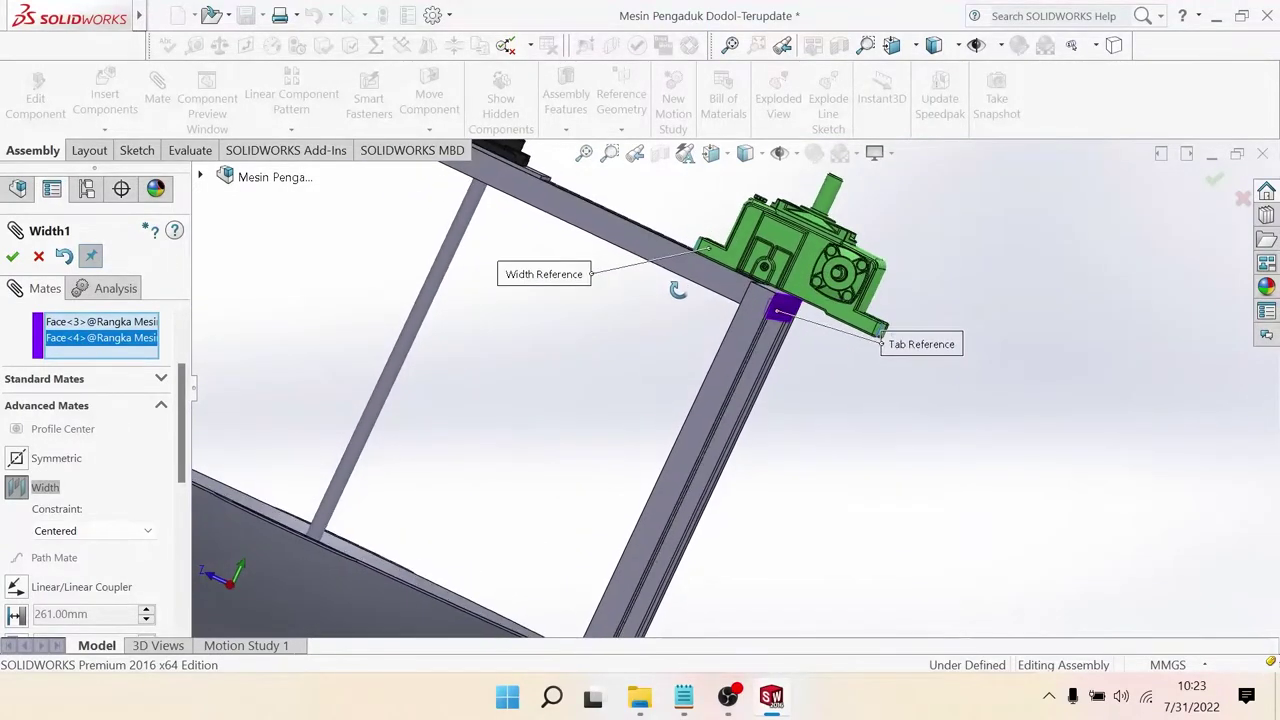
pyautogui.scroll(3, 677, 300)
pyautogui.moveTo(679, 349)
pyautogui.mouseDown(button='middle')
pyautogui.moveTo(666, 323)
pyautogui.moveTo(674, 343)
pyautogui.moveTo(661, 355)
pyautogui.moveTo(678, 350)
pyautogui.moveTo(674, 325)
pyautogui.moveTo(677, 338)
pyautogui.mouseUp(button='middle')
pyautogui.scroll(-2, 680, 323)
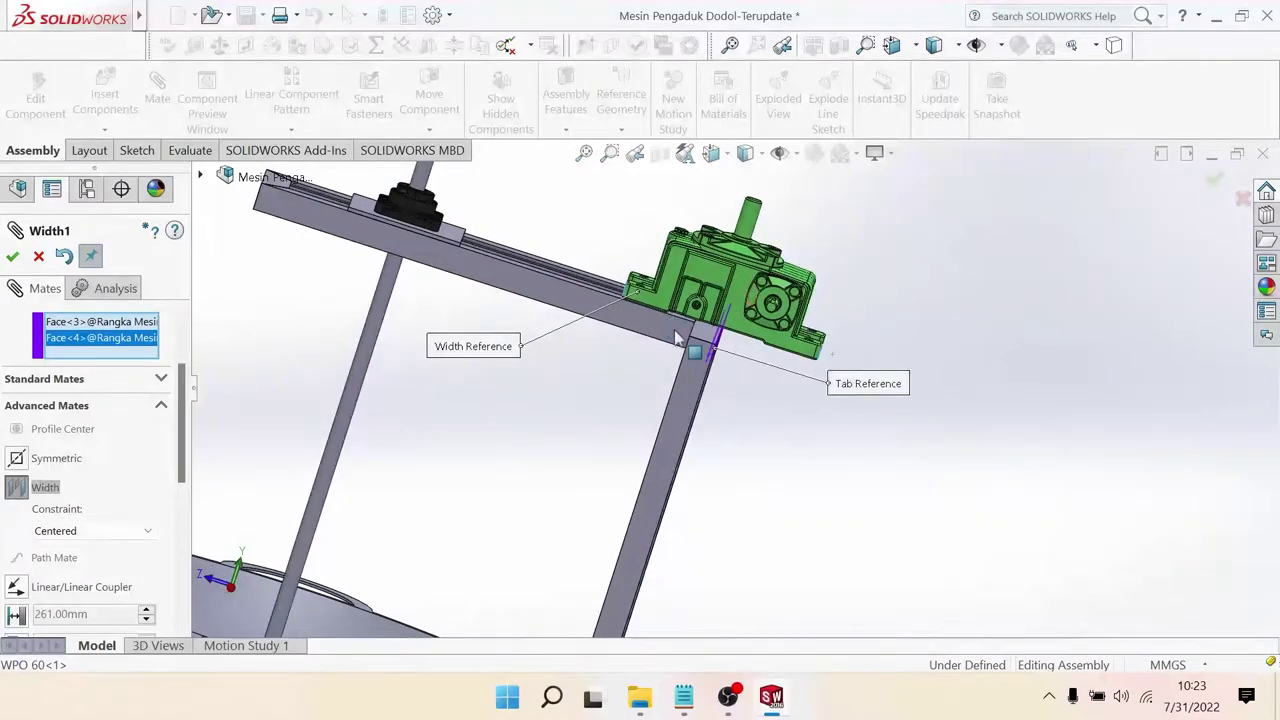
pyautogui.click(12, 257)
# Step: Verify the centered gearbox on the upper frame and close the mate settings
pyautogui.scroll(5, 673, 338)
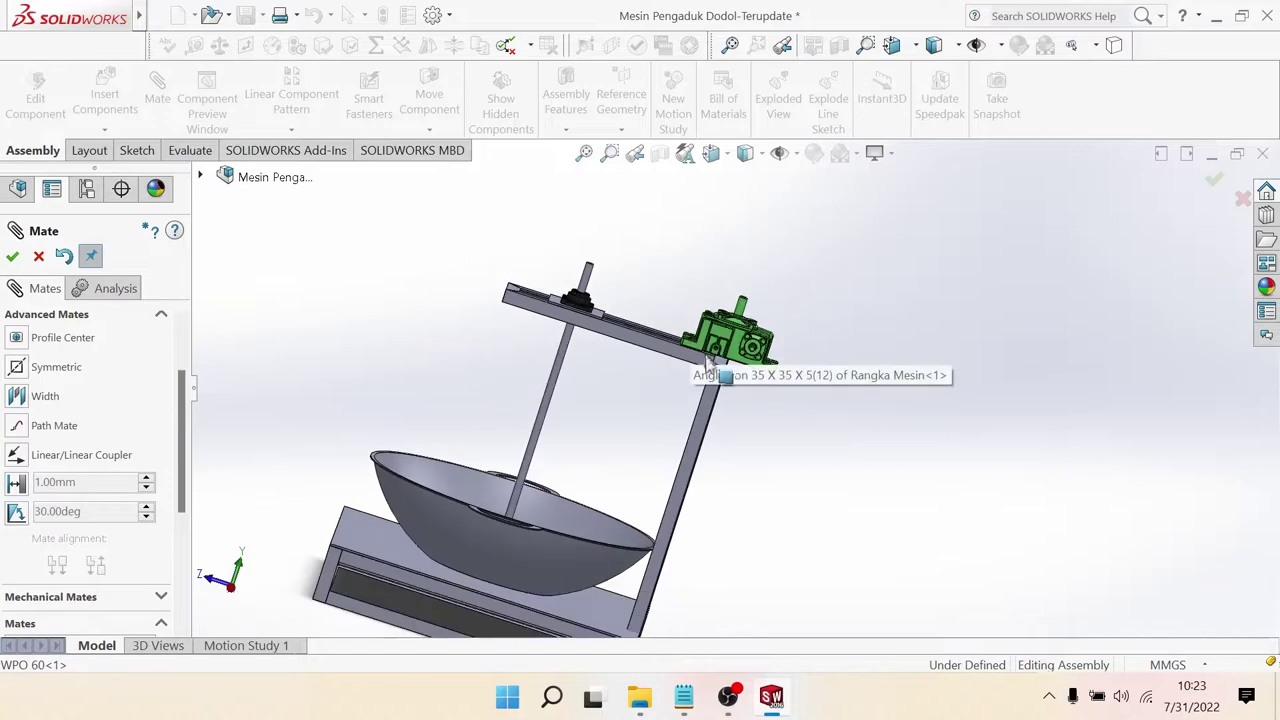
pyautogui.moveTo(700, 366)
pyautogui.mouseDown(button='middle')
pyautogui.moveTo(713, 400)
pyautogui.moveTo(700, 408)
pyautogui.mouseUp(button='middle')
pyautogui.scroll(-2, 700, 408)
pyautogui.scroll(-1, 658, 362)
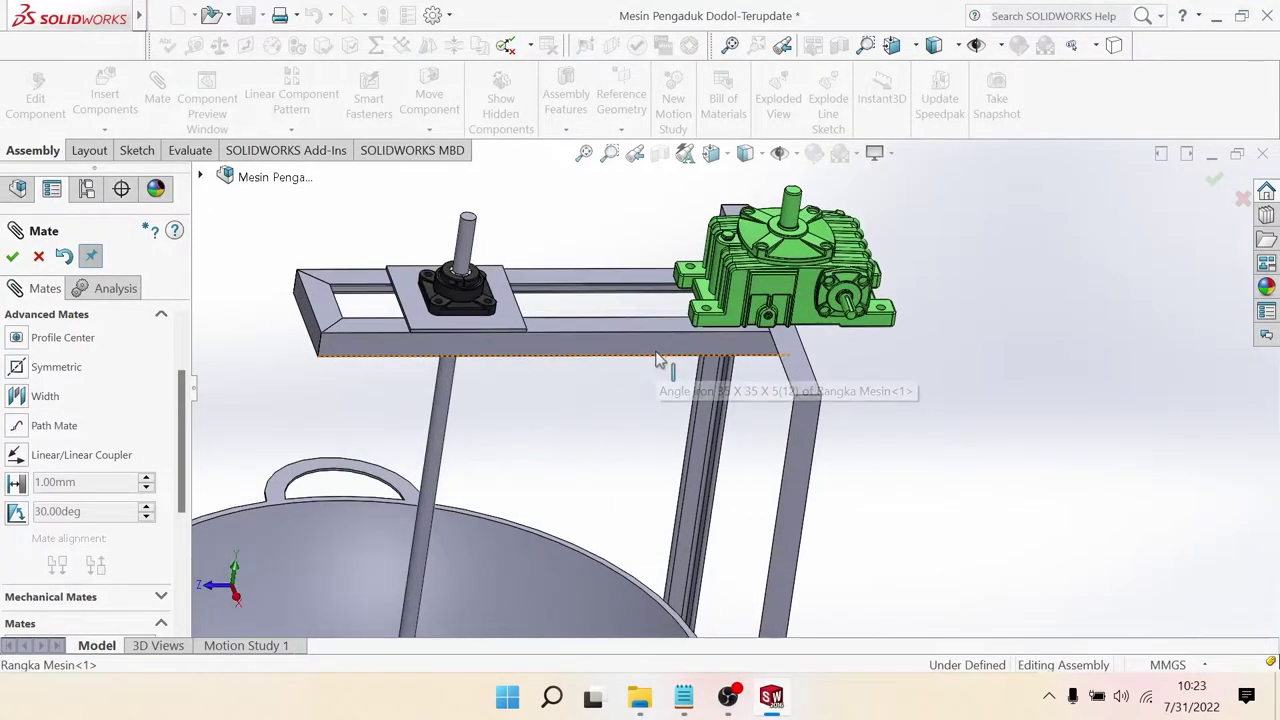
pyautogui.scroll(2, 658, 362)
pyautogui.scroll(-1, 700, 380)
pyautogui.moveTo(700, 380)
pyautogui.mouseDown(button='middle')
pyautogui.moveTo(732, 398)
pyautogui.moveTo(760, 460)
pyautogui.mouseUp(button='middle')
pyautogui.scroll(1, 732, 398)
pyautogui.scroll(2, 732, 398)
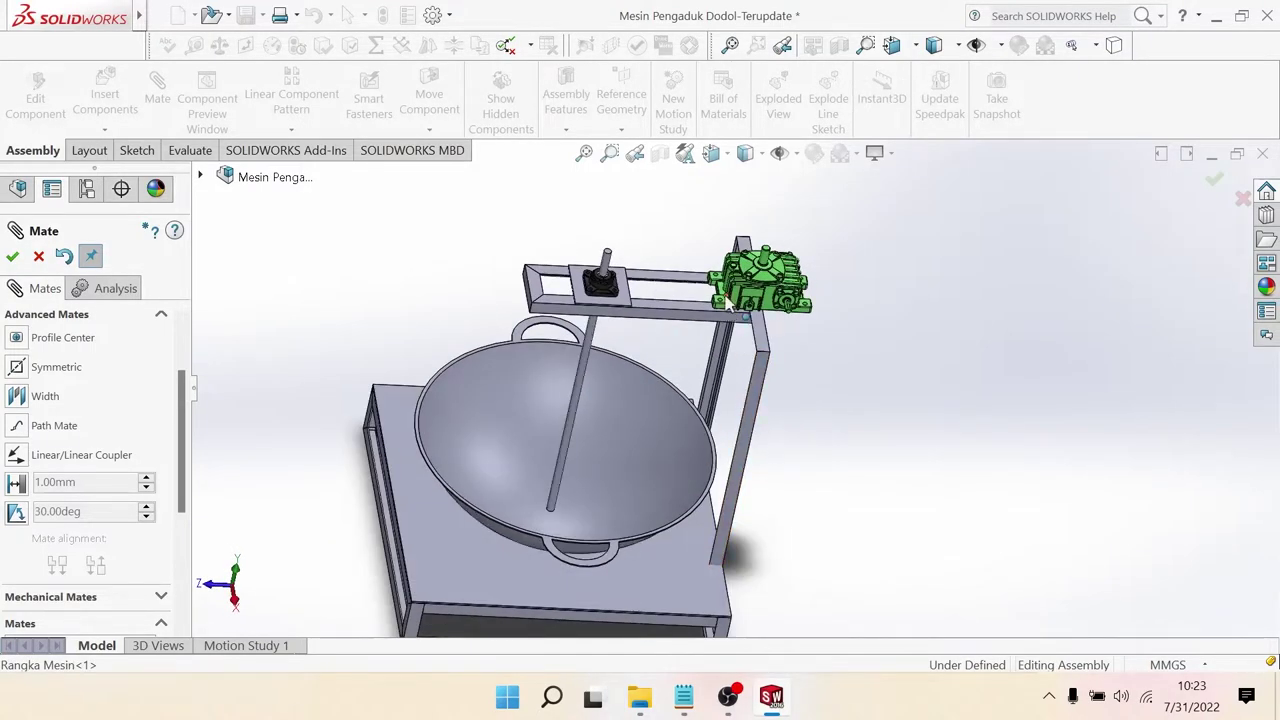
pyautogui.scroll(-3, 704, 408)
pyautogui.moveTo(704, 408); pyautogui.dragTo(736, 386, button='middle')
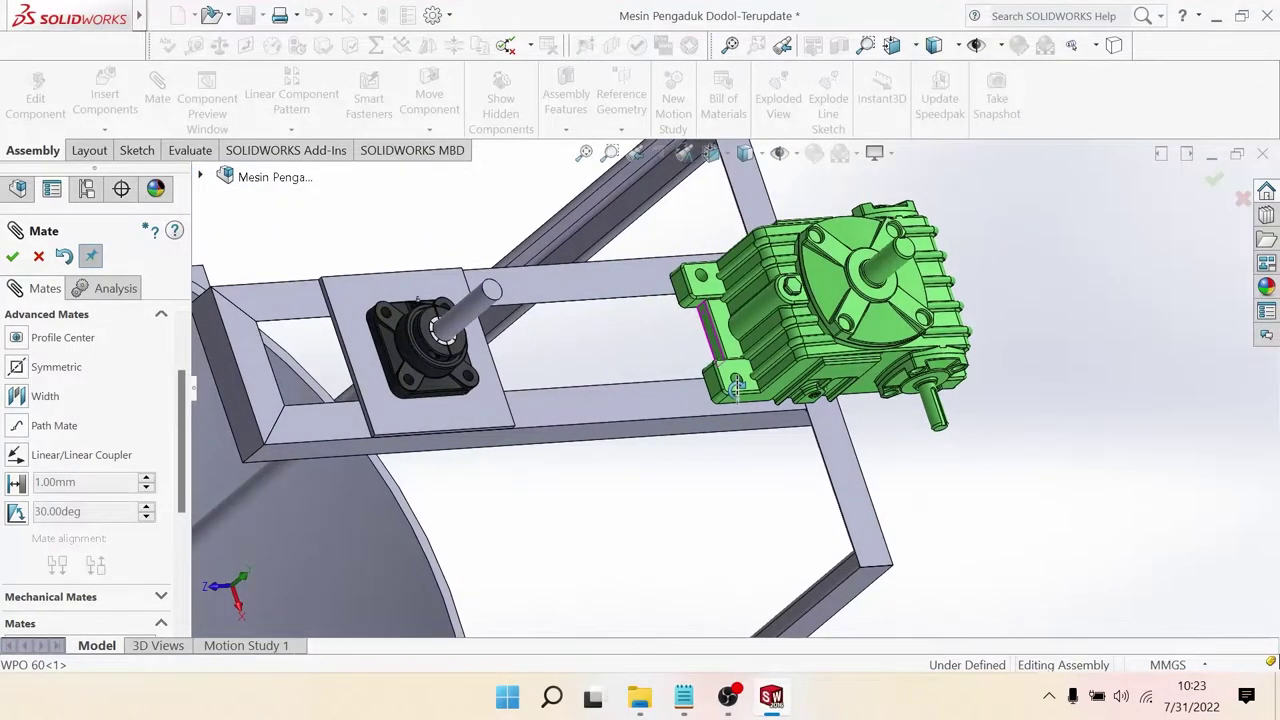
pyautogui.scroll(-2, 708, 365)
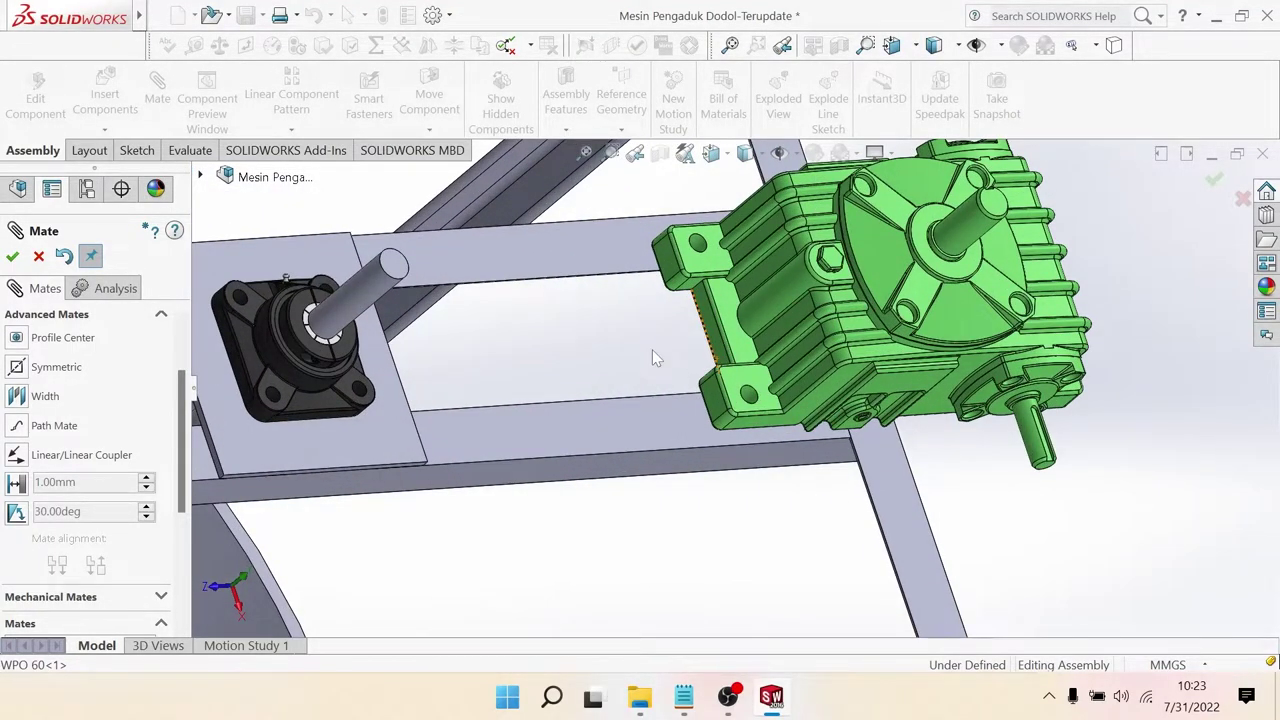
pyautogui.moveTo(652, 357)
pyautogui.mouseDown(button='middle')
pyautogui.moveTo(644, 217)
pyautogui.moveTo(641, 350)
pyautogui.mouseUp(button='middle')
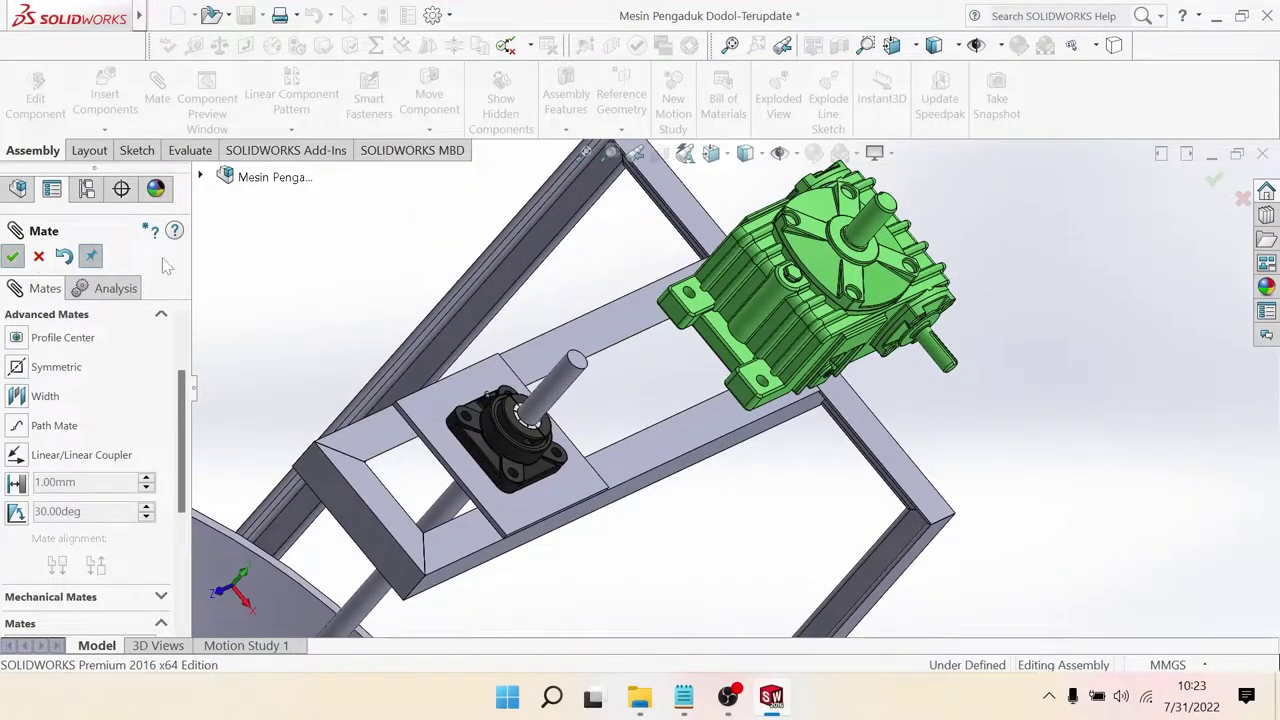
pyautogui.press('Escape')
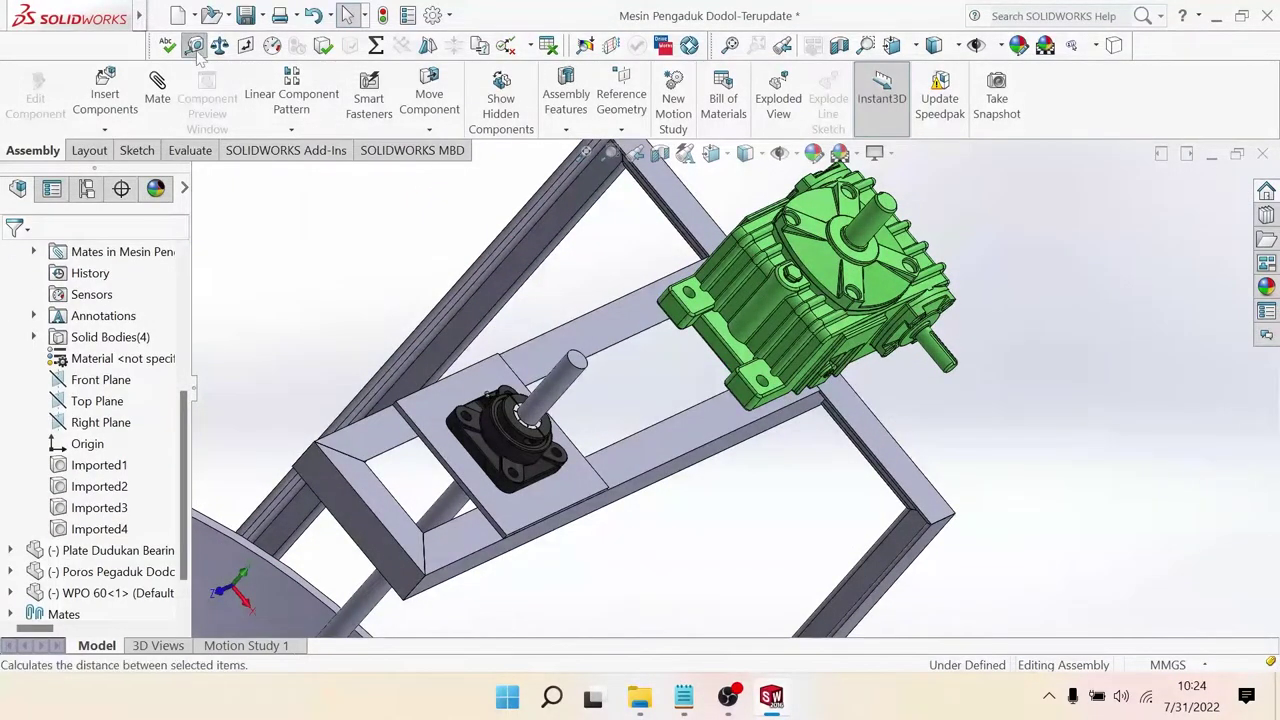
pyautogui.click(195, 46)
pyautogui.moveTo(700, 330)
pyautogui.mouseDown(button='middle')
pyautogui.moveTo(750, 263)
pyautogui.moveTo(816, 366)
pyautogui.moveTo(668, 320)
pyautogui.moveTo(935, 321)
pyautogui.mouseUp(button='middle')
pyautogui.scroll(-3, 640, 305)
pyautogui.click(745, 345)
pyautogui.click(948, 320)
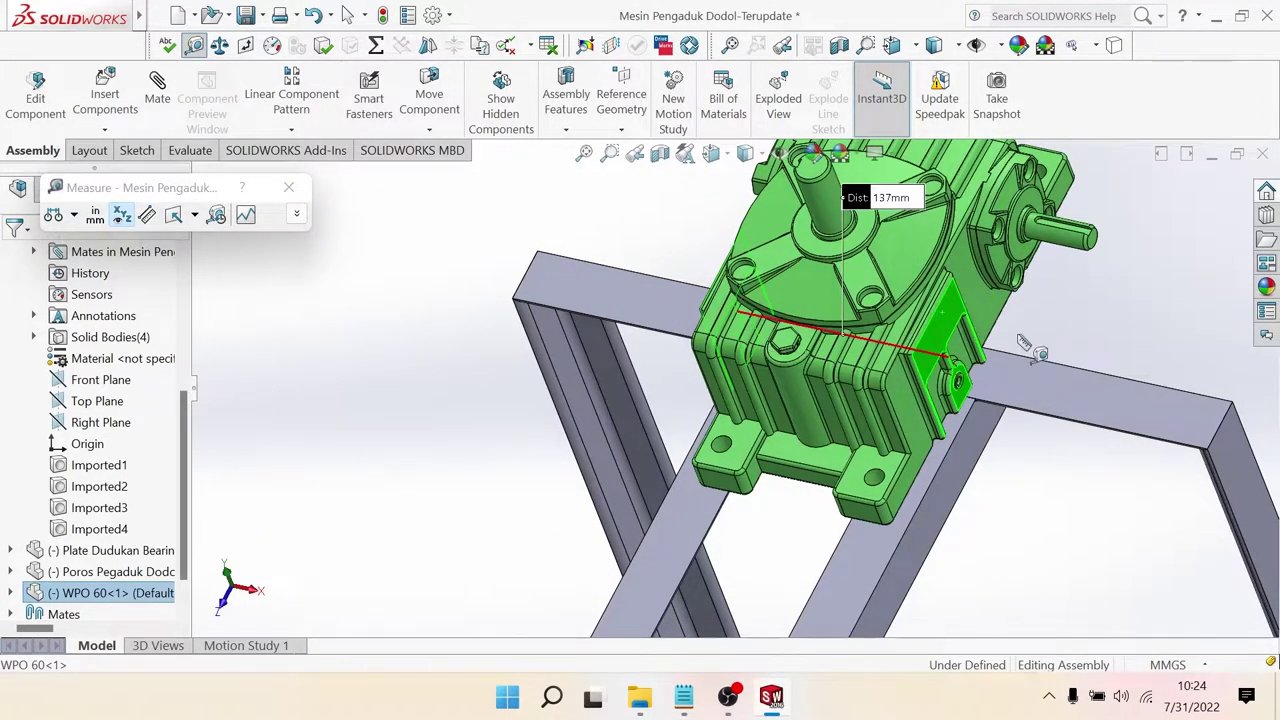
pyautogui.click(295, 200)
pyautogui.scroll(5, 800, 360)
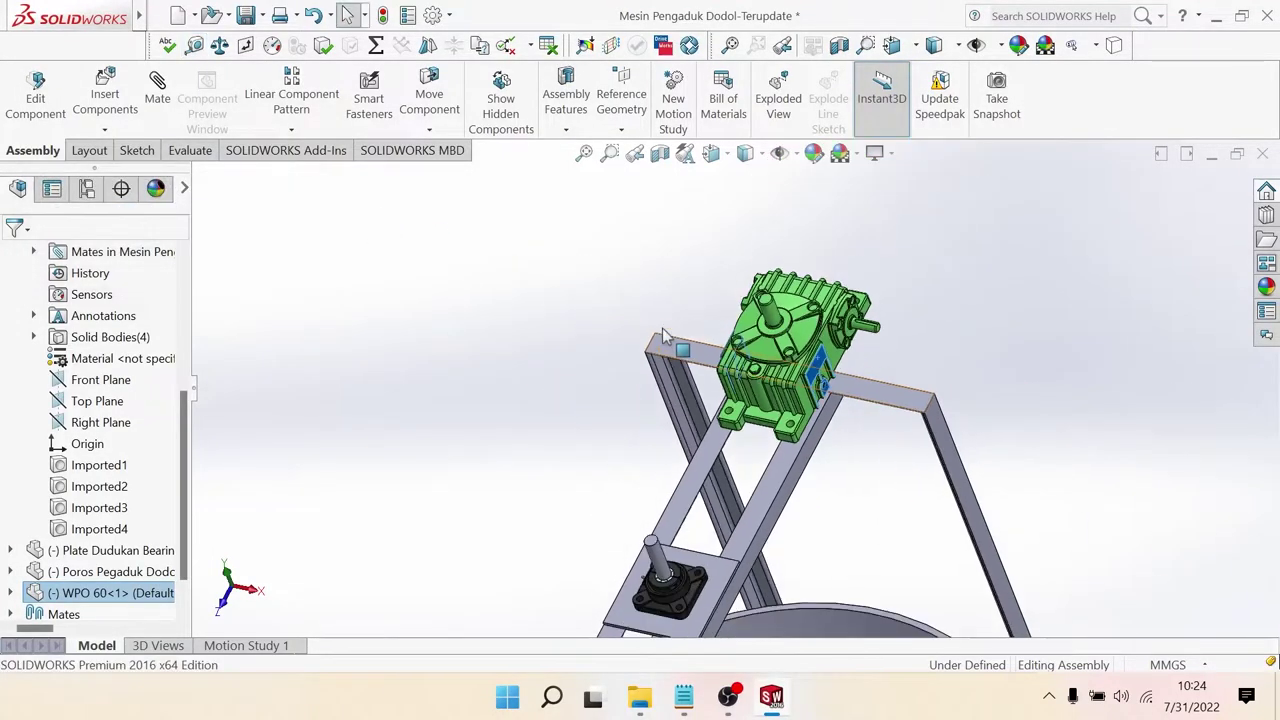
pyautogui.moveTo(680, 362); pyautogui.dragTo(908, 363, button='middle')
pyautogui.scroll(-3, 716, 464)
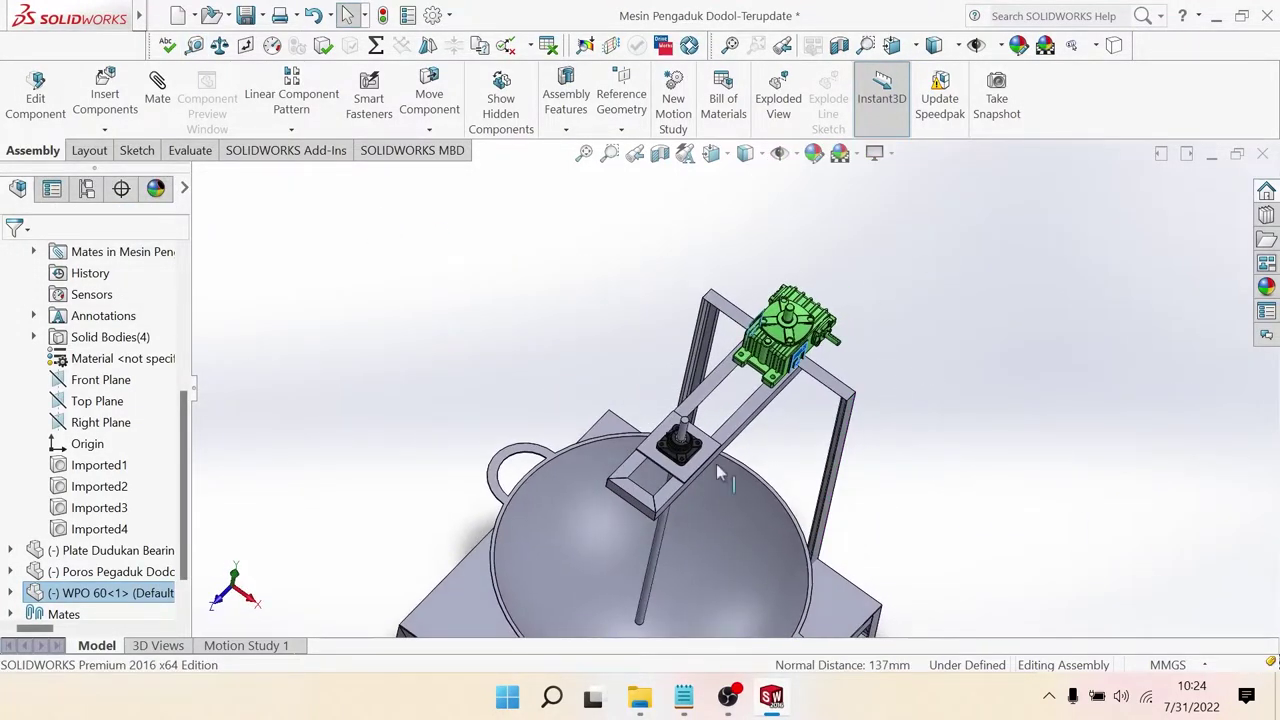
pyautogui.scroll(-3, 716, 464)
# Step: Open the Rangka Mesin frame part in its own window
pyautogui.rightClick(772, 412)
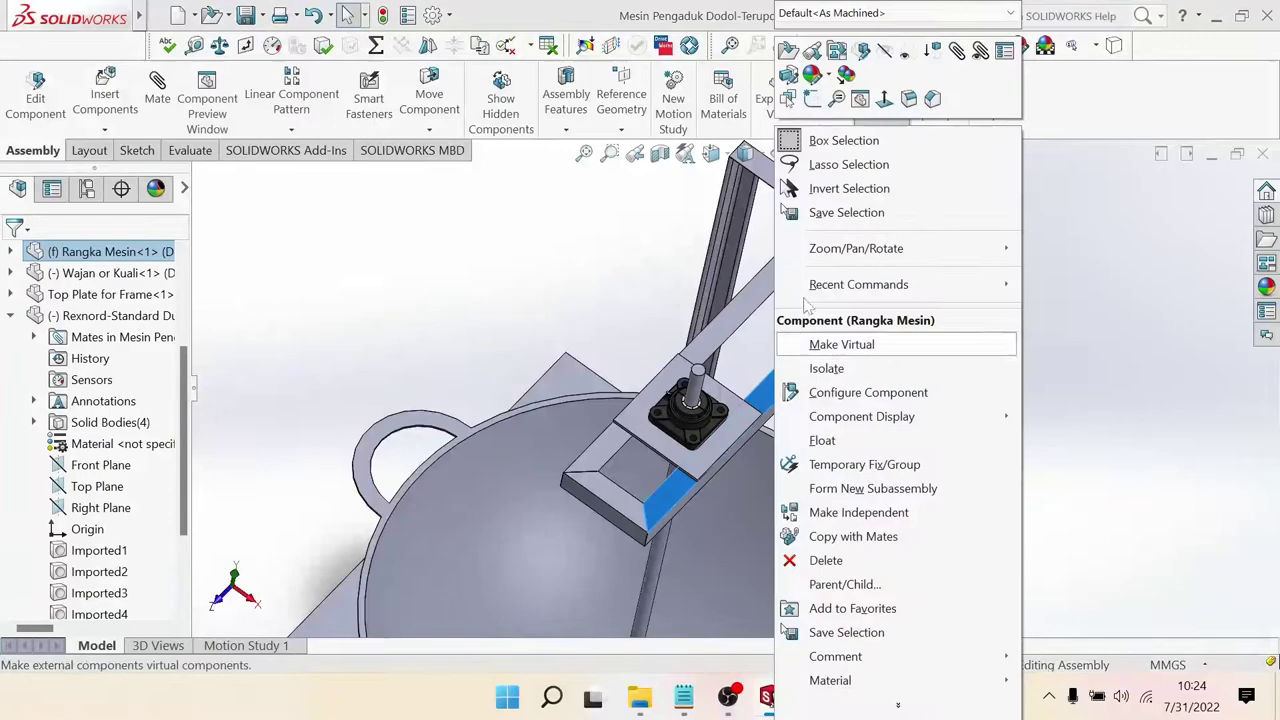
pyautogui.click(789, 49)
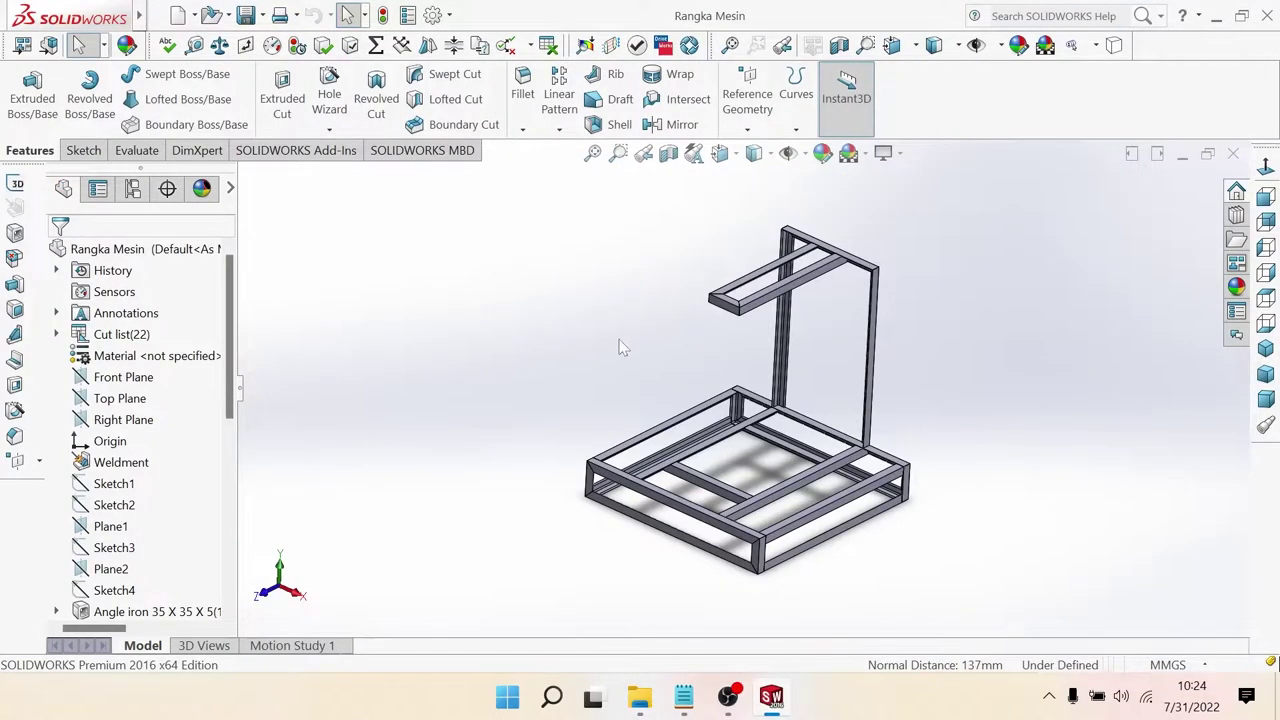
pyautogui.scroll(-3, 650, 300)
pyautogui.scroll(-3, 665, 295)
# Step: Check the lines in Sketch17, Sketch112 and Sketch114, then select Sketch114
pyautogui.click(676, 296)
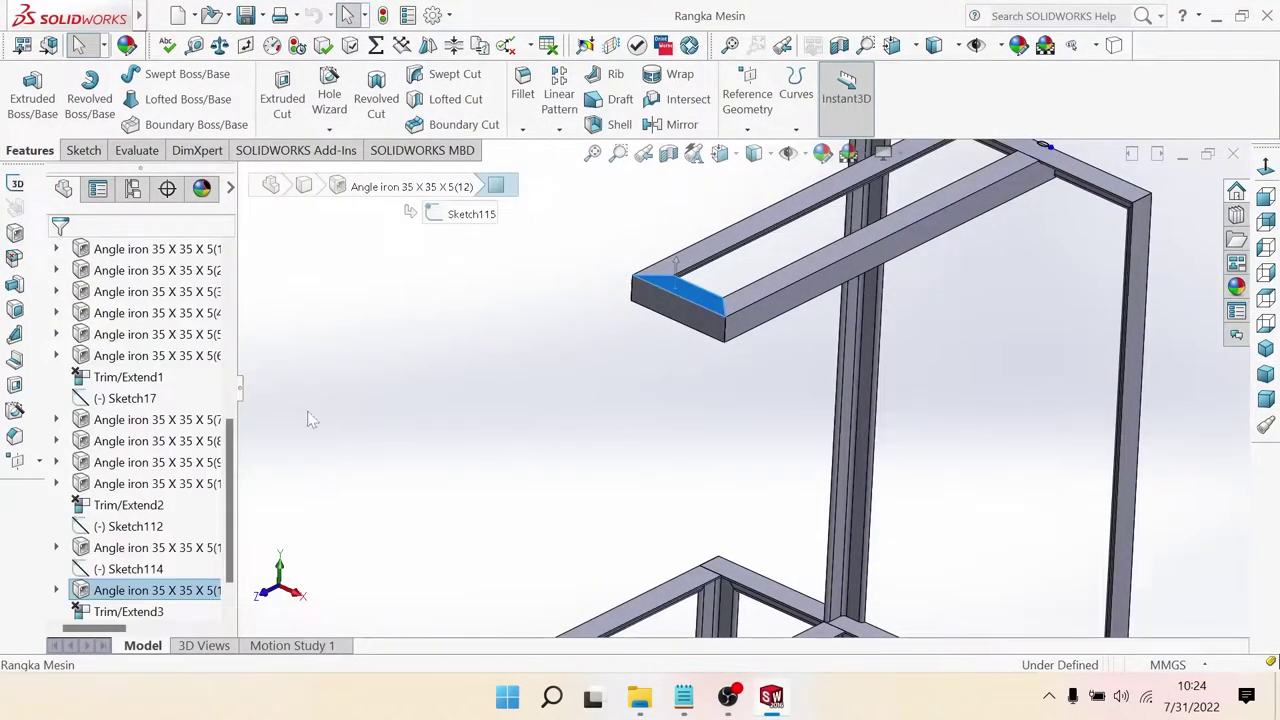
pyautogui.click(127, 399)
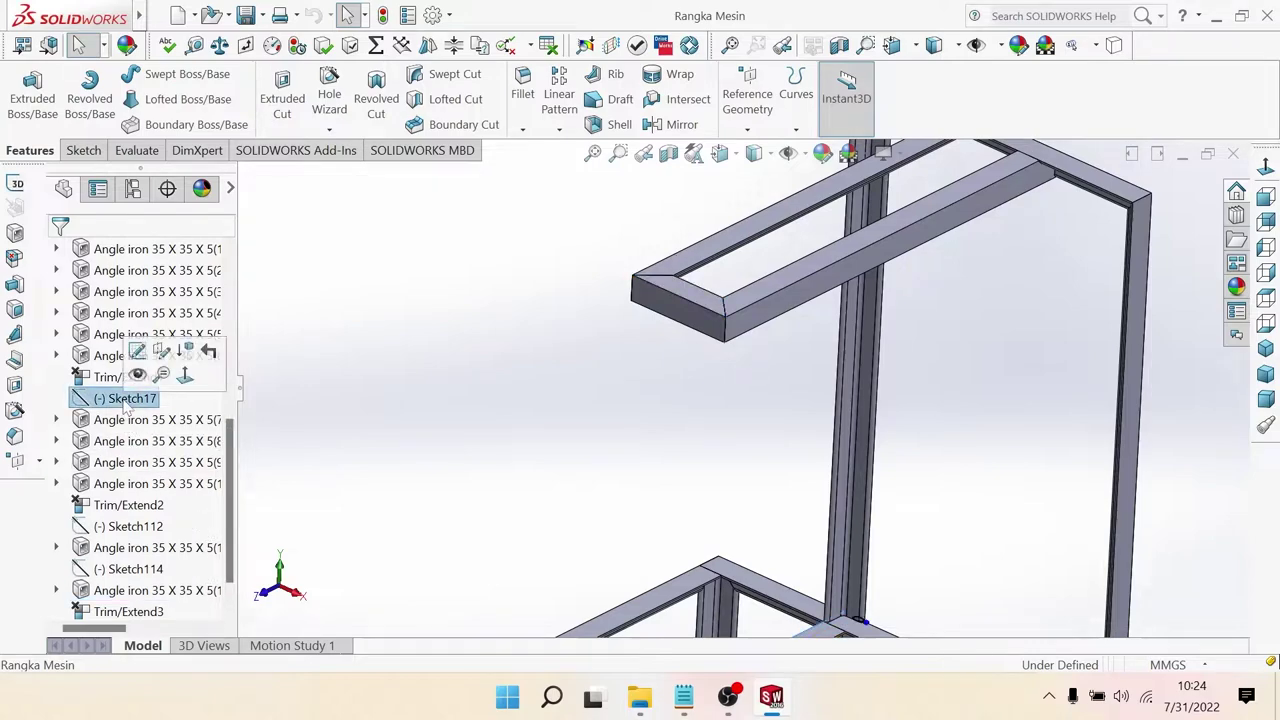
pyautogui.click(136, 527)
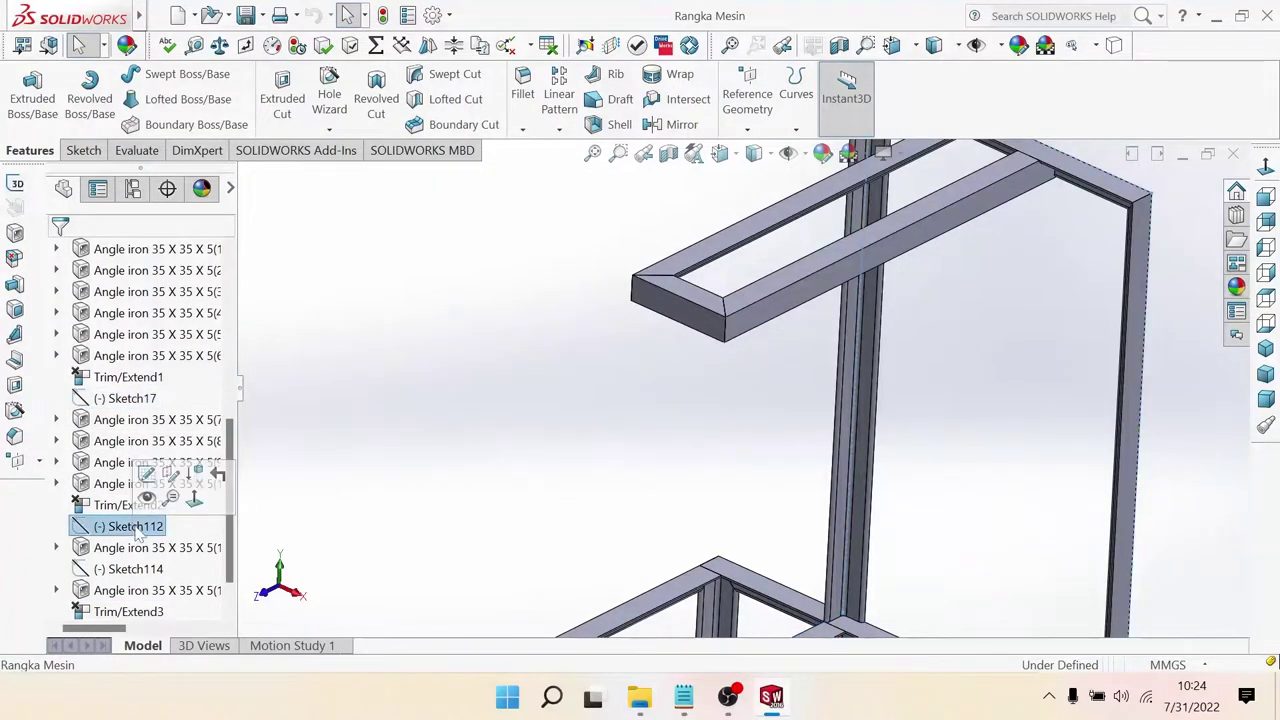
pyautogui.click(138, 569)
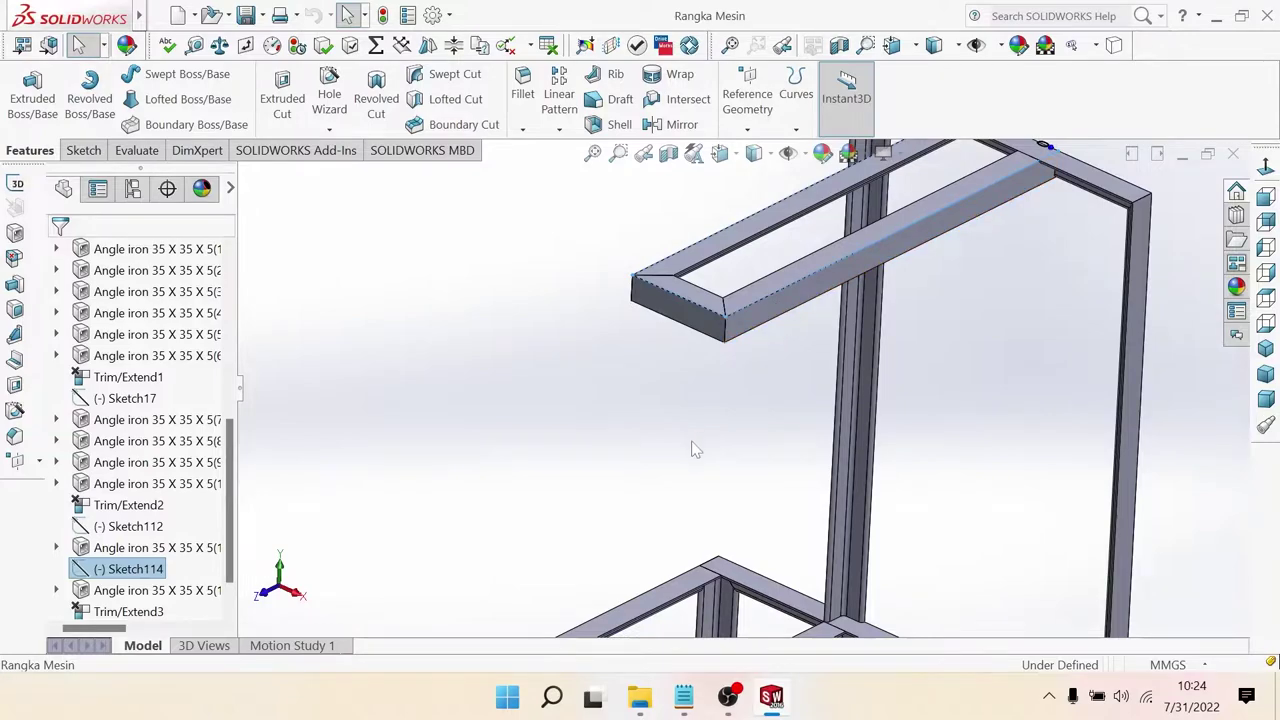
pyautogui.click(686, 330)
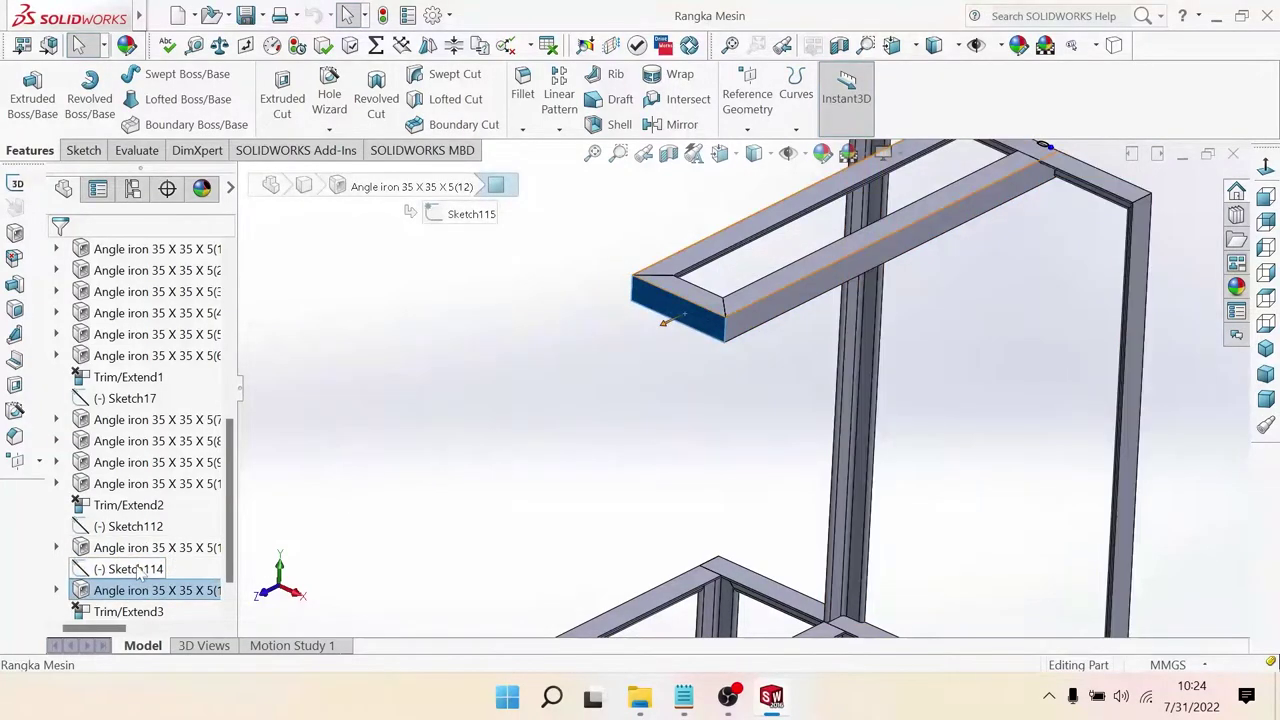
pyautogui.click(139, 569)
# Step: Edit Sketch114 and set the two hanger lines 137 mm apart
pyautogui.click(150, 516)
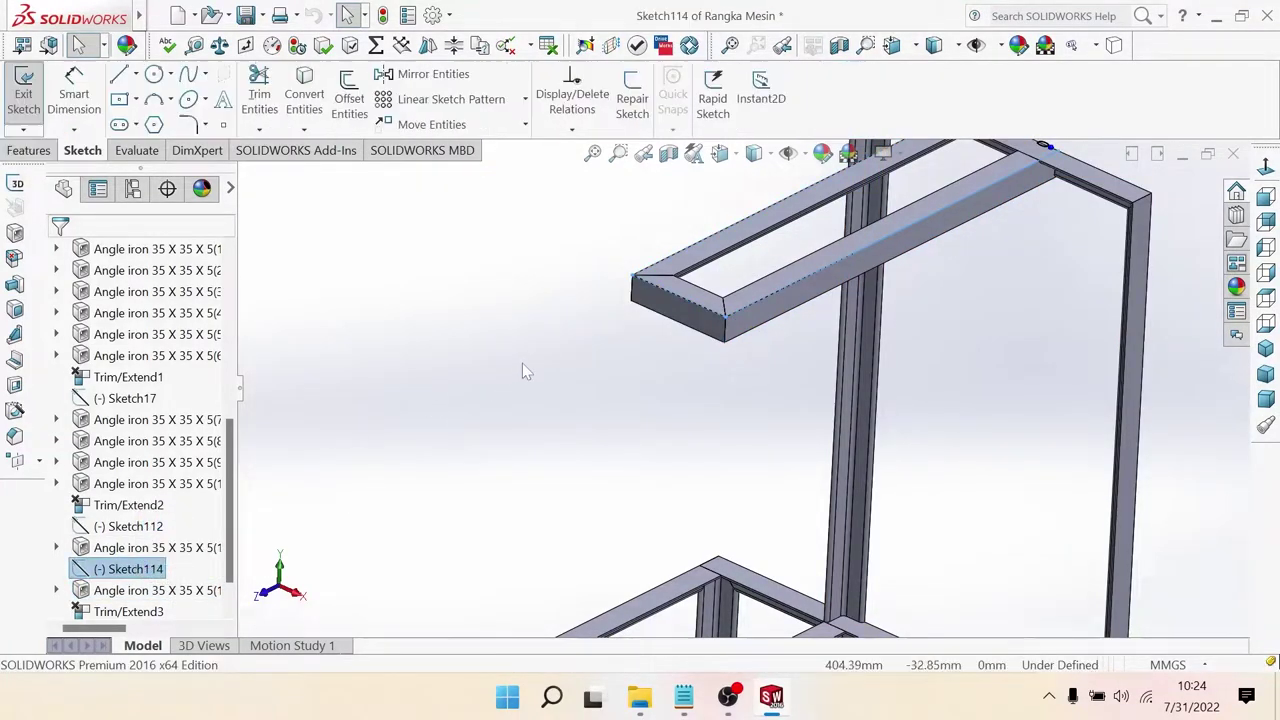
pyautogui.moveTo(523, 366)
pyautogui.mouseDown(button='middle')
pyautogui.moveTo(850, 295)
pyautogui.moveTo(863, 366)
pyautogui.mouseUp(button='middle')
pyautogui.click(76, 92)
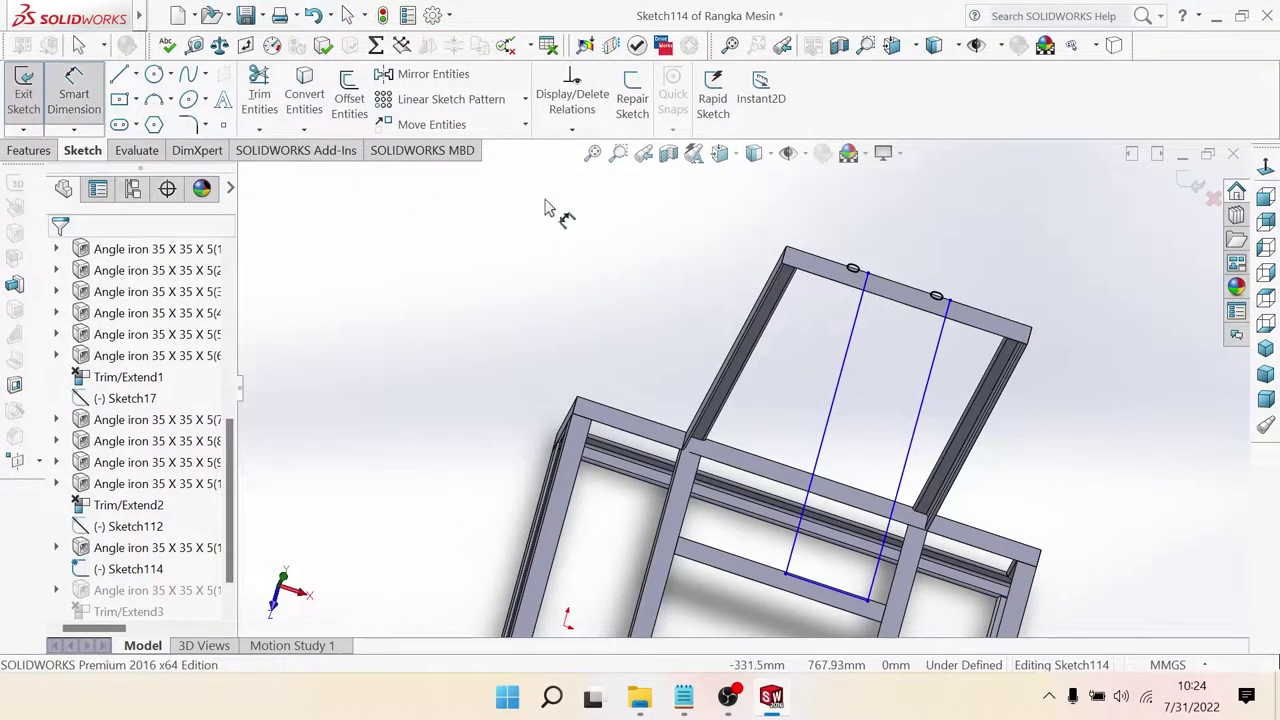
pyautogui.click(862, 290)
pyautogui.click(940, 340)
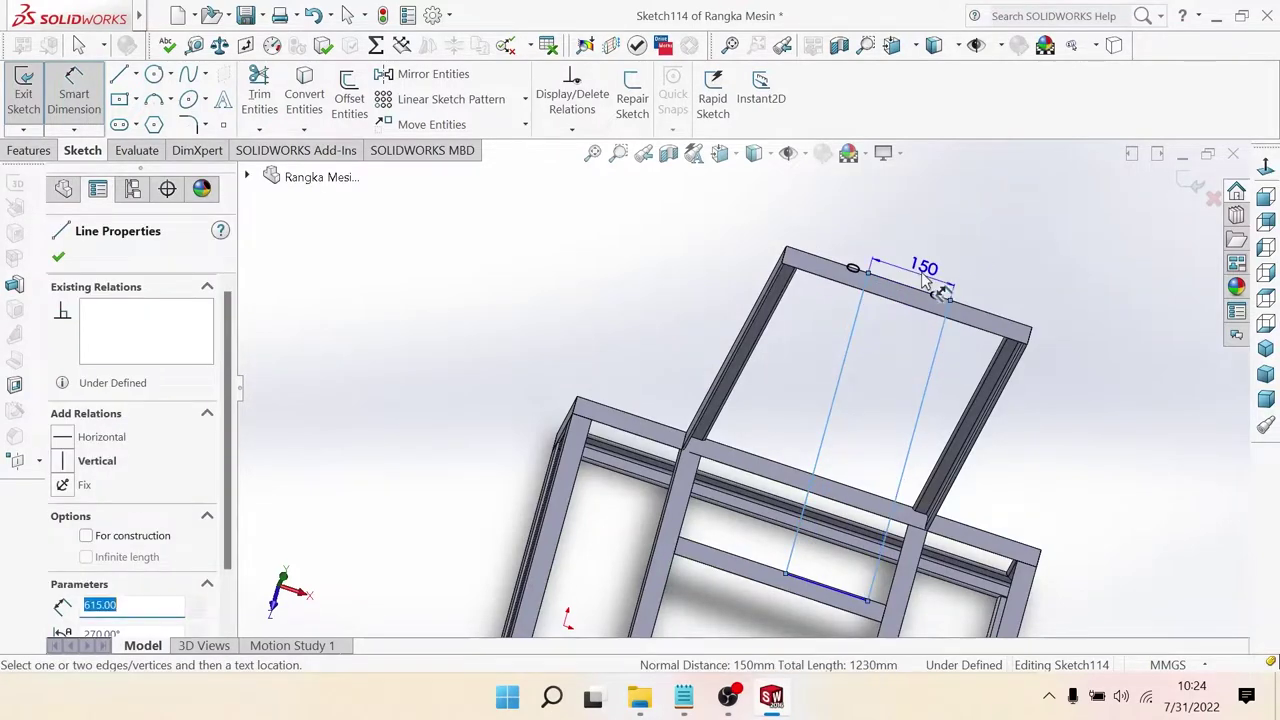
pyautogui.click(924, 255)
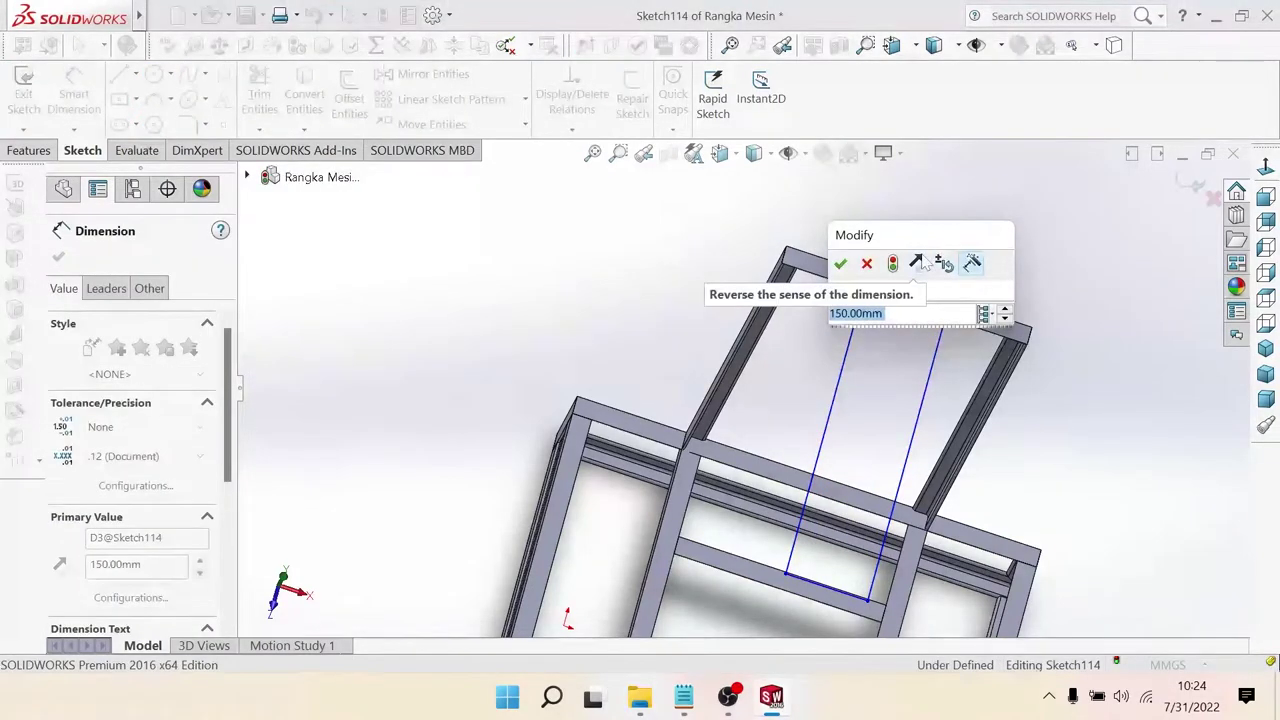
pyautogui.write('137')
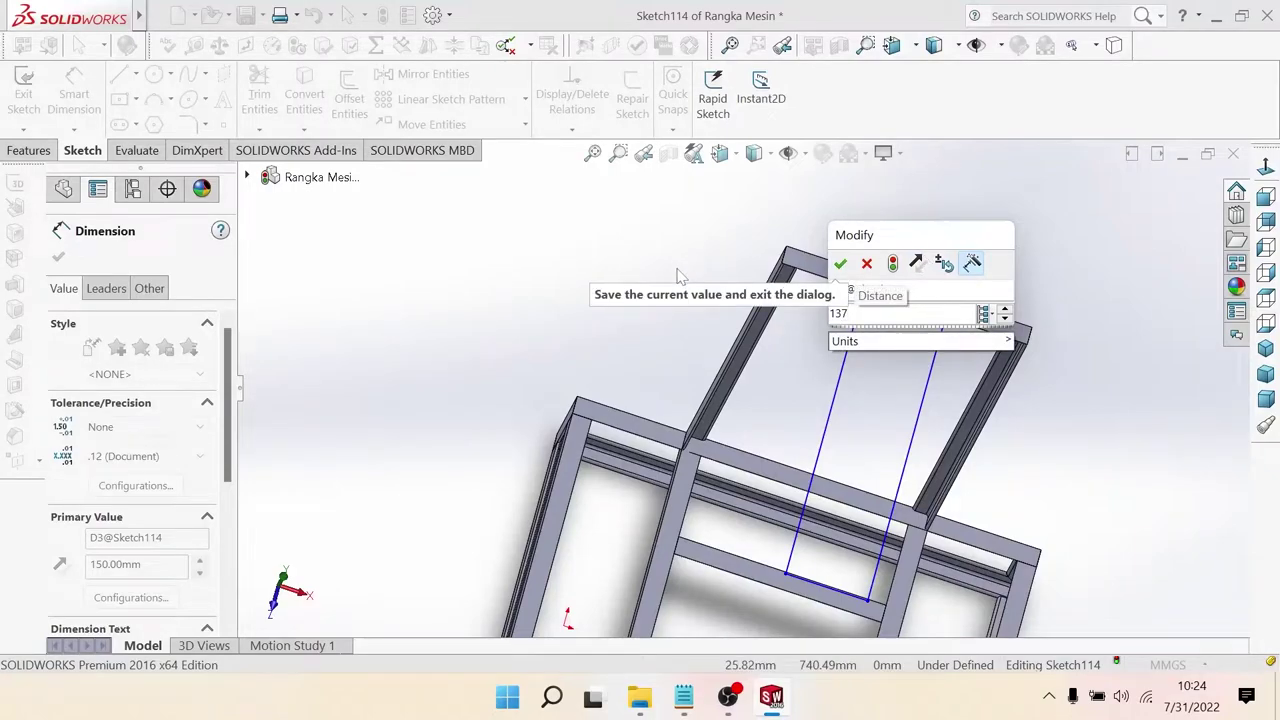
pyautogui.press('Return')
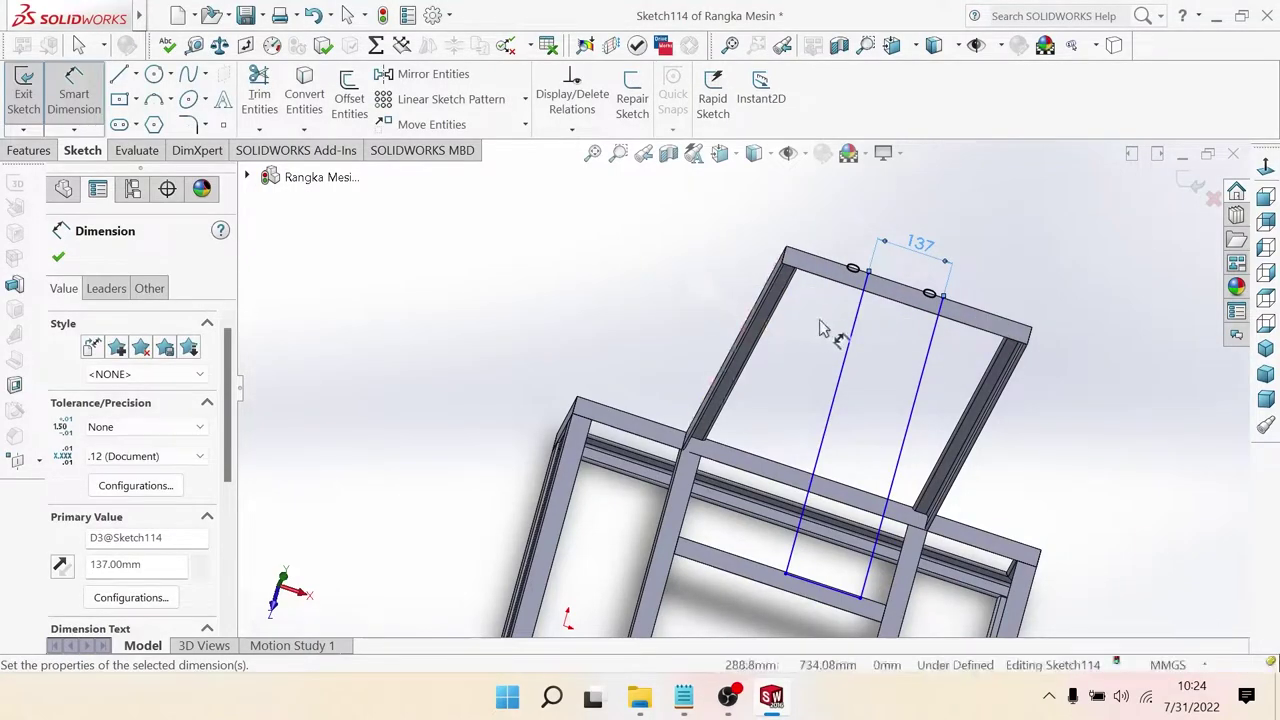
# Step: Dimension the second line to the top bar end as (450-137)/2, giving 156.50 mm
pyautogui.scroll(-1, 826, 319)
pyautogui.scroll(-1, 826, 319)
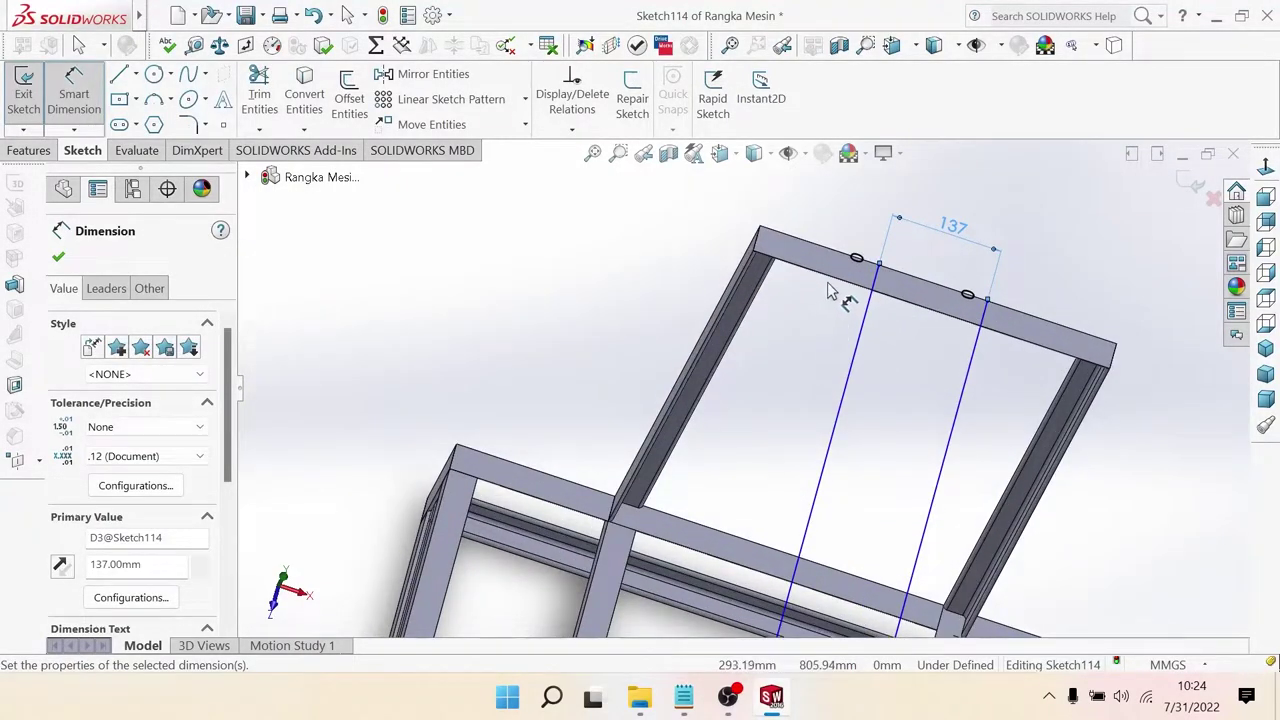
pyautogui.click(761, 240)
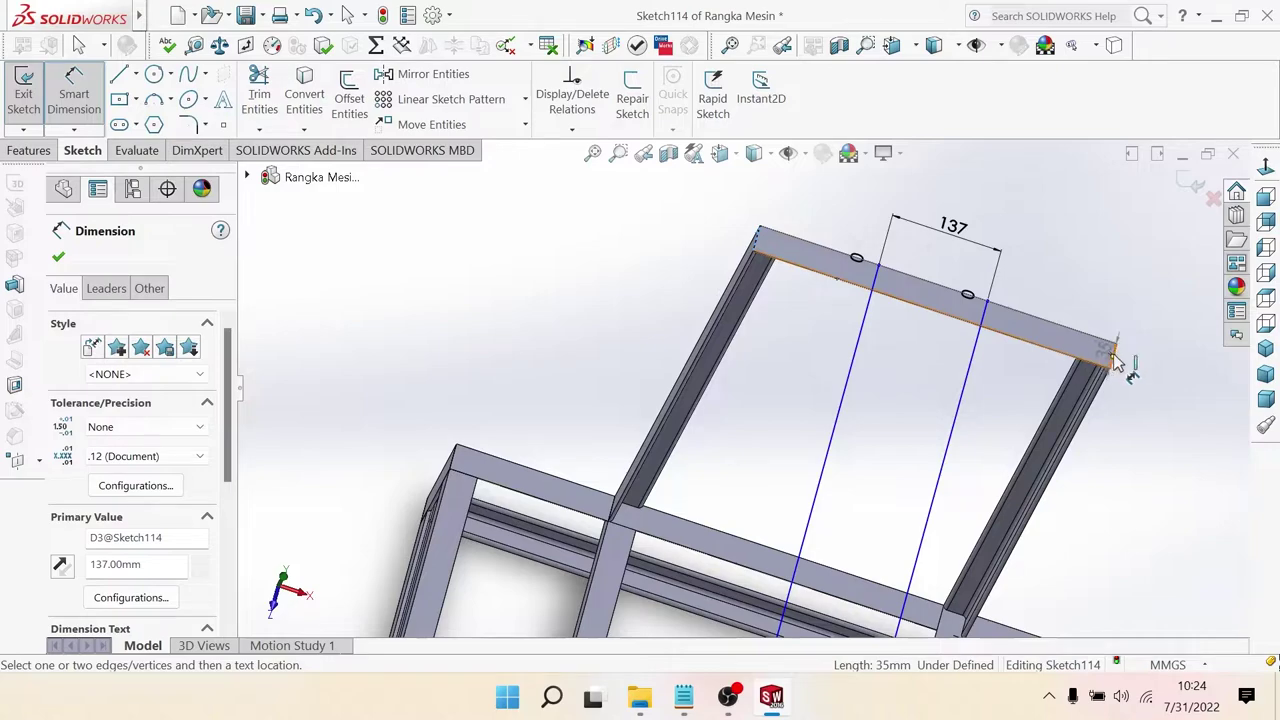
pyautogui.click(1116, 358)
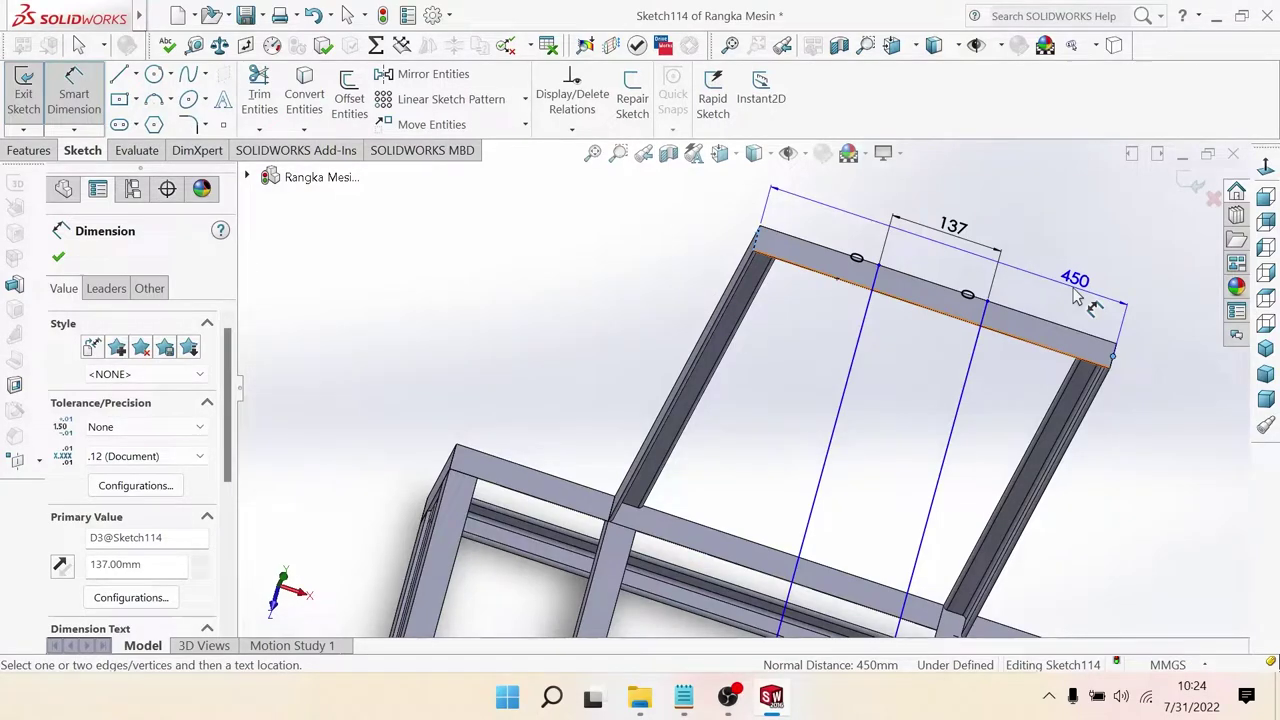
pyautogui.press('Escape')
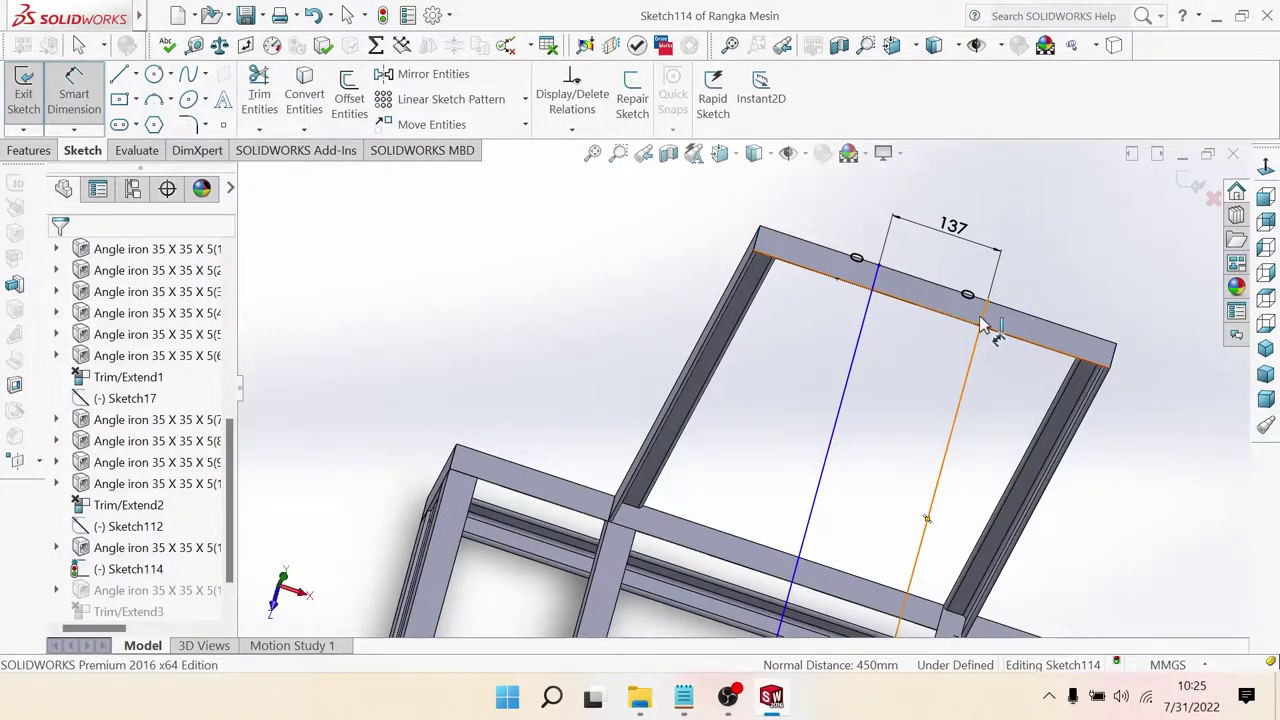
pyautogui.click(981, 320)
pyautogui.click(1115, 360)
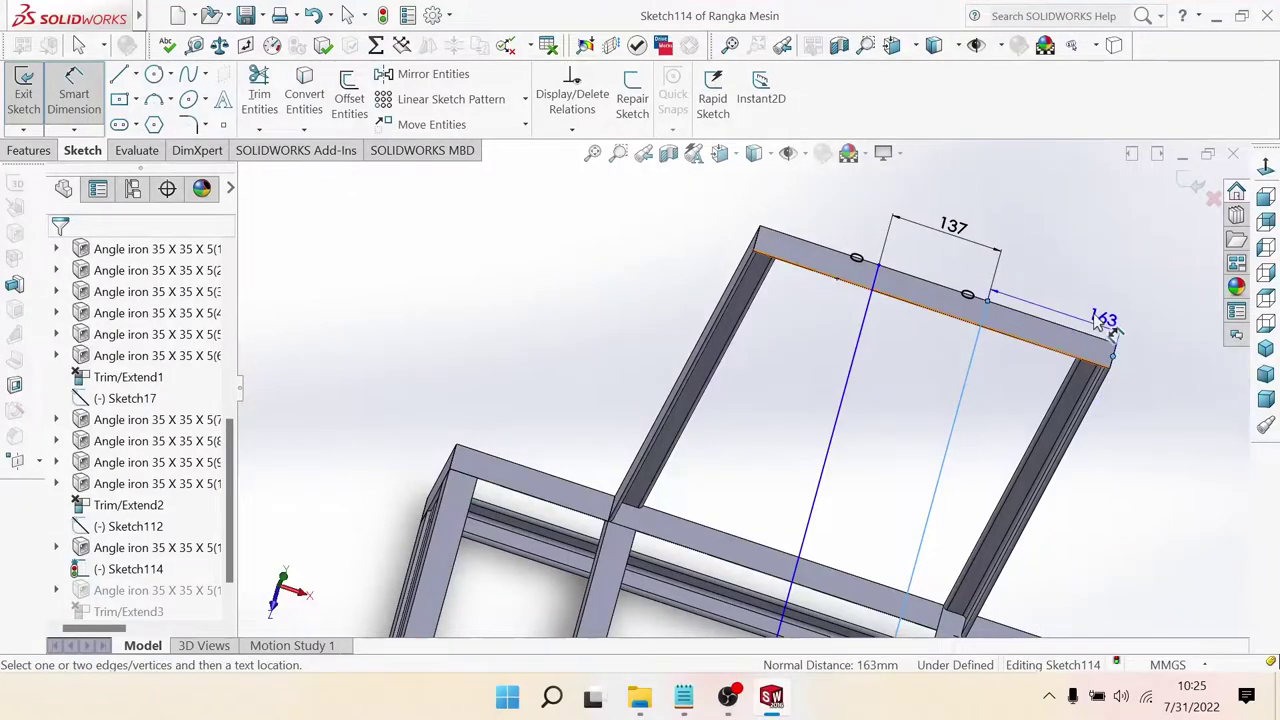
pyautogui.click(1092, 302)
pyautogui.write('45')
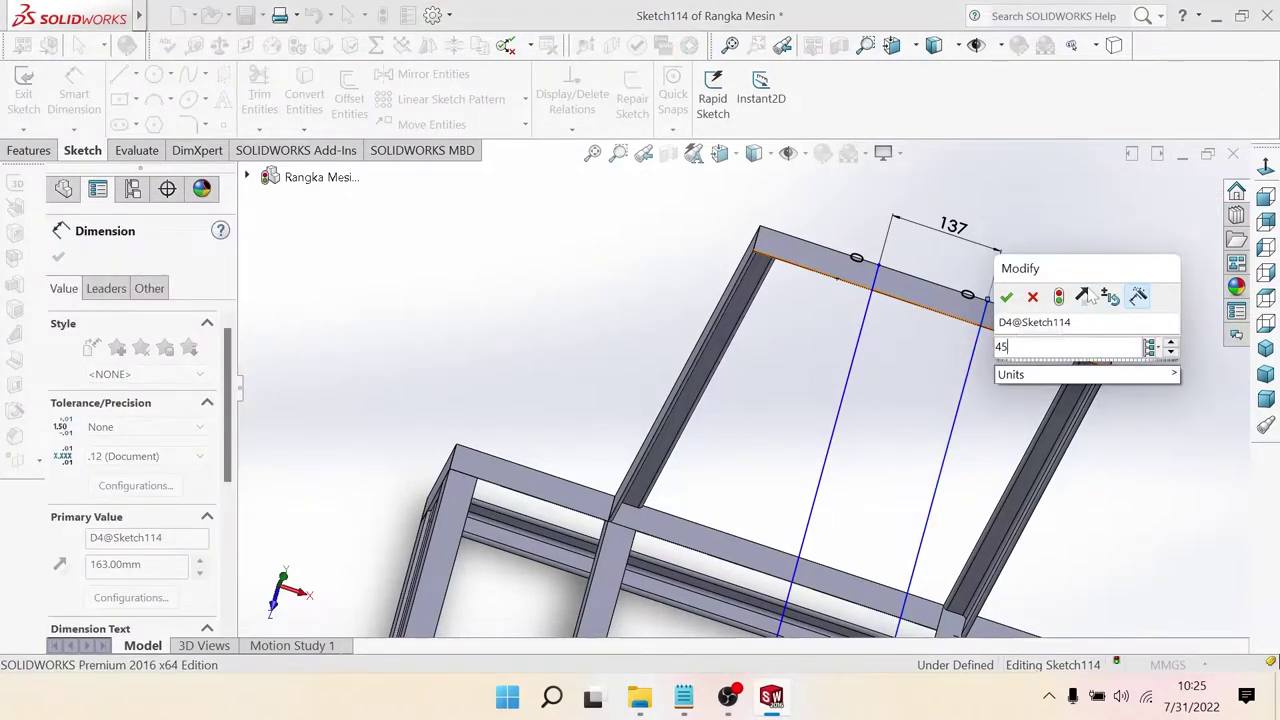
pyautogui.write('0-137)')
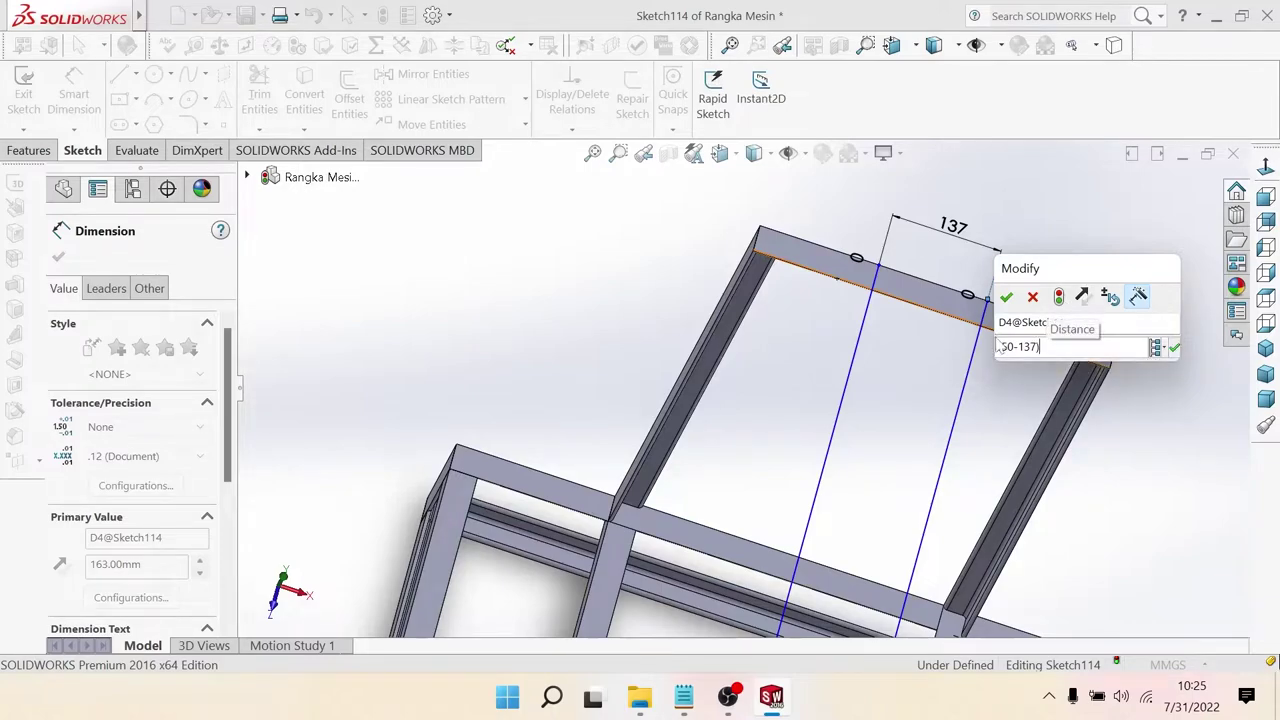
pyautogui.press('Home')
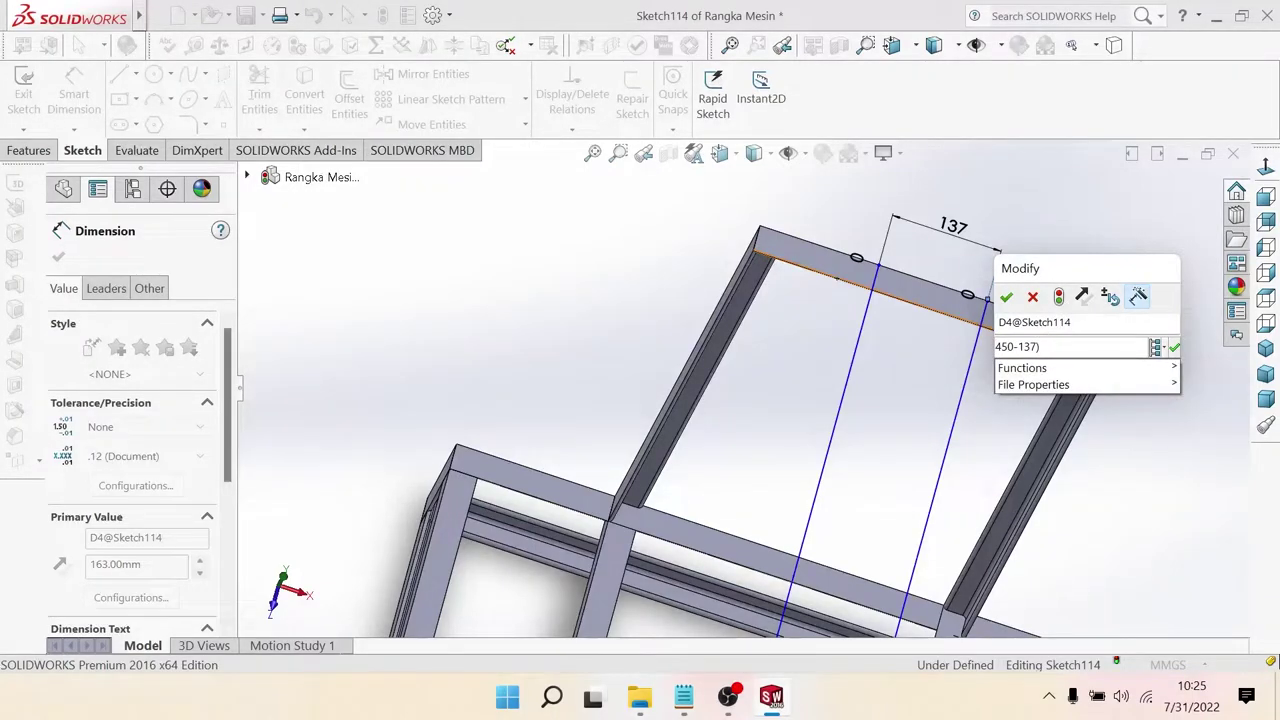
pyautogui.press('End')
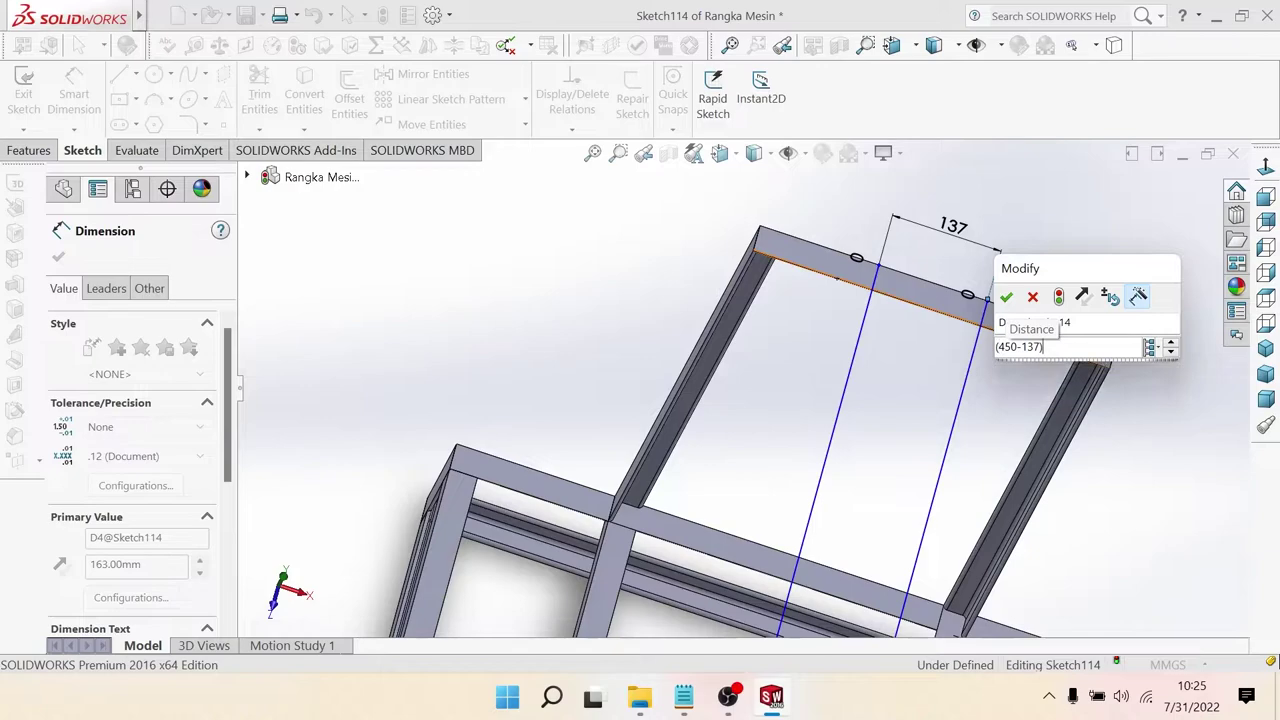
pyautogui.write('/2')
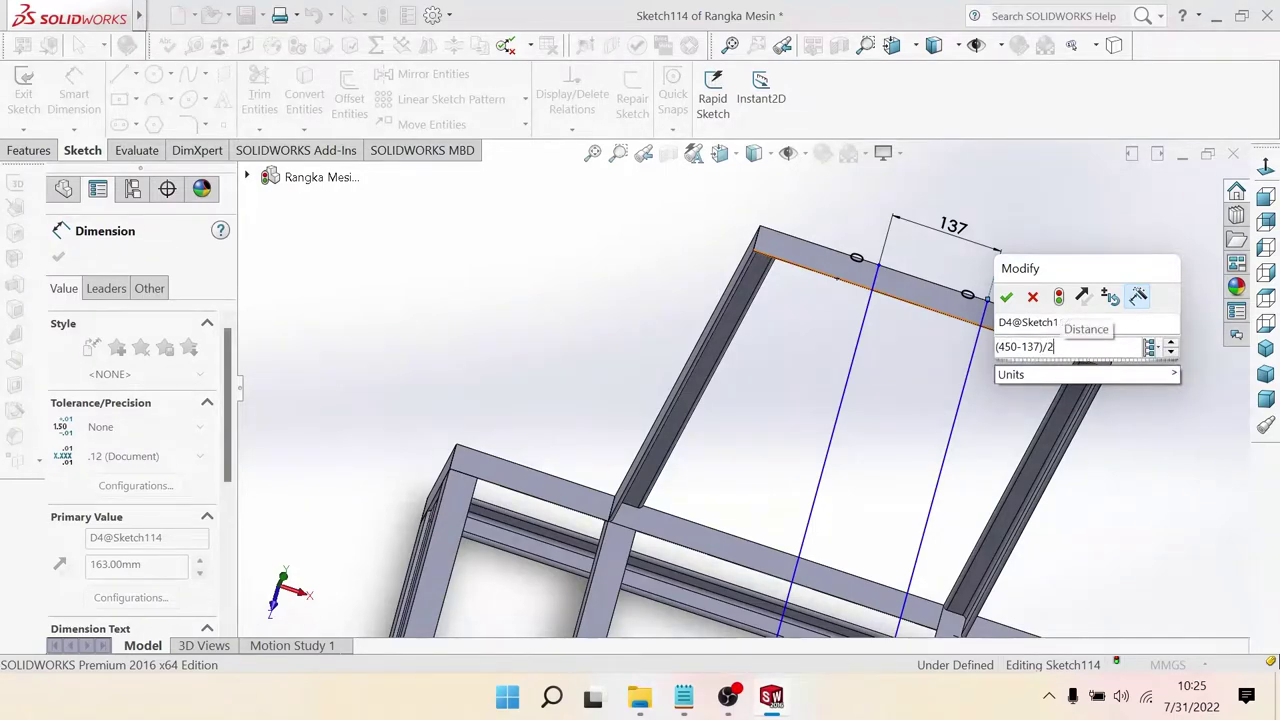
pyautogui.press('Return')
# Step: Zoom out and exit Sketch114 to rebuild the frame
pyautogui.press('z')
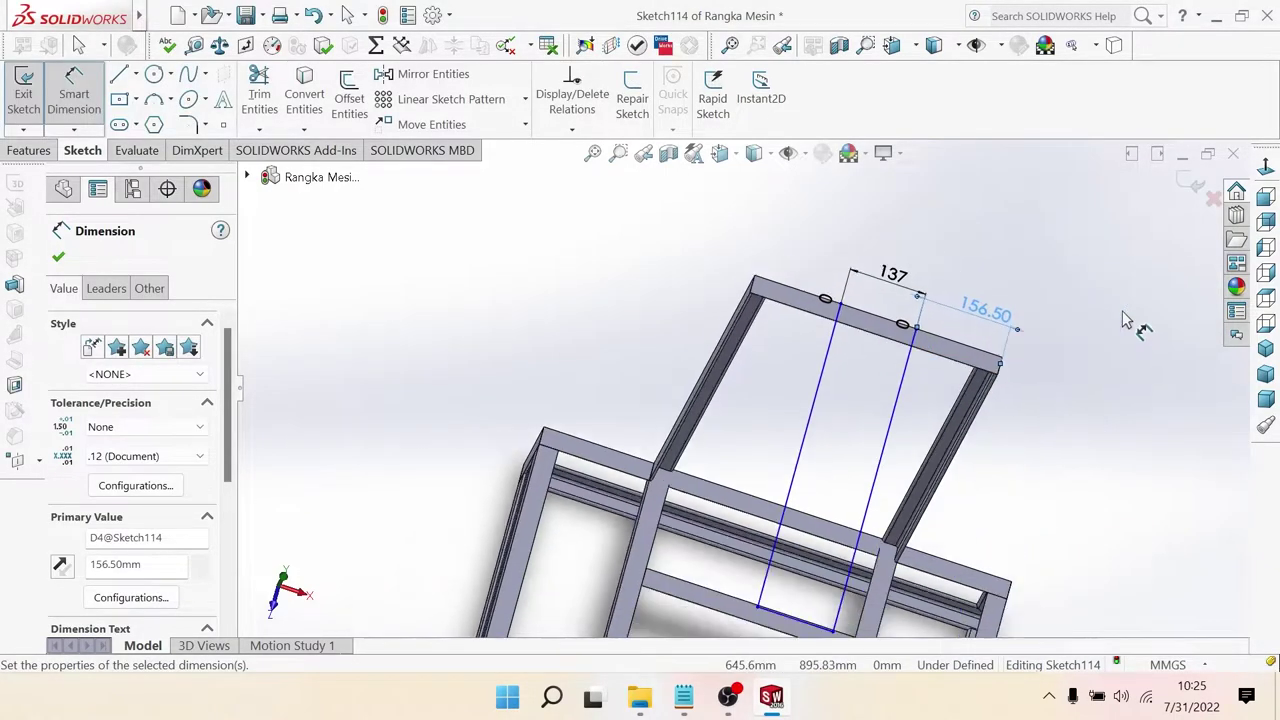
pyautogui.moveTo(1075, 322)
pyautogui.mouseDown(button='middle')
pyautogui.moveTo(1063, 300)
pyautogui.moveTo(1120, 258)
pyautogui.mouseUp(button='middle')
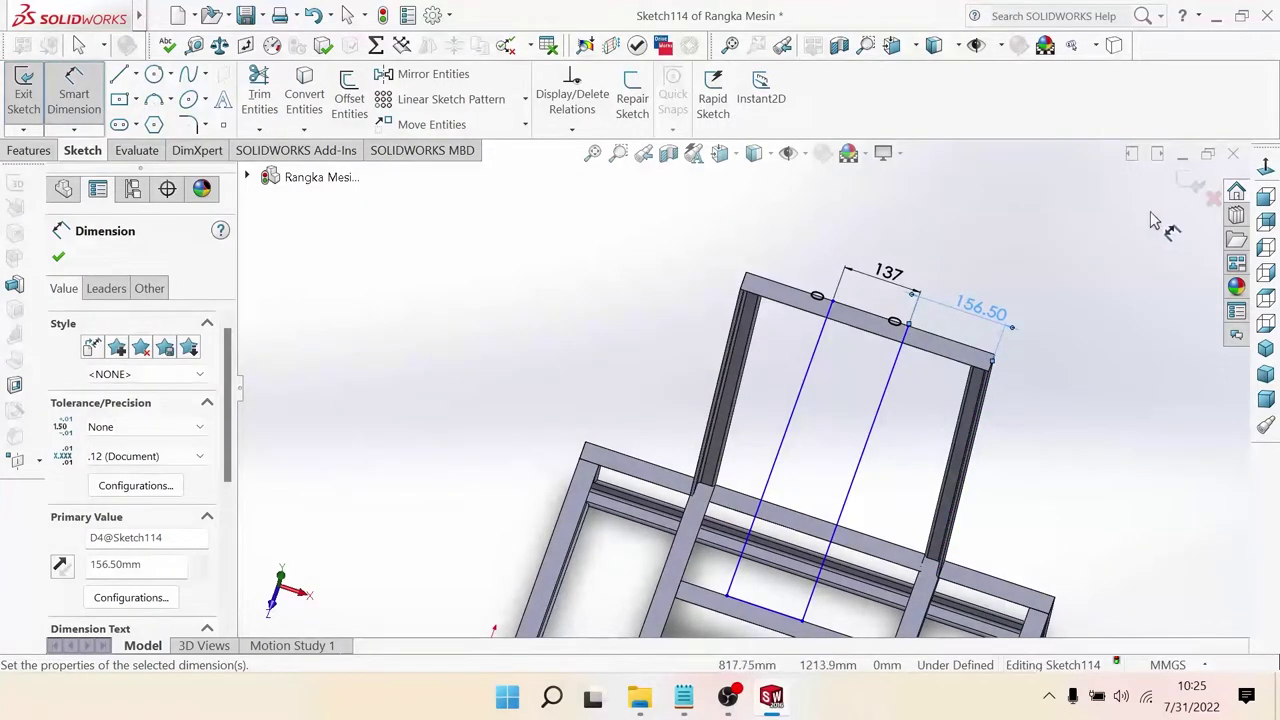
pyautogui.click(1186, 185)
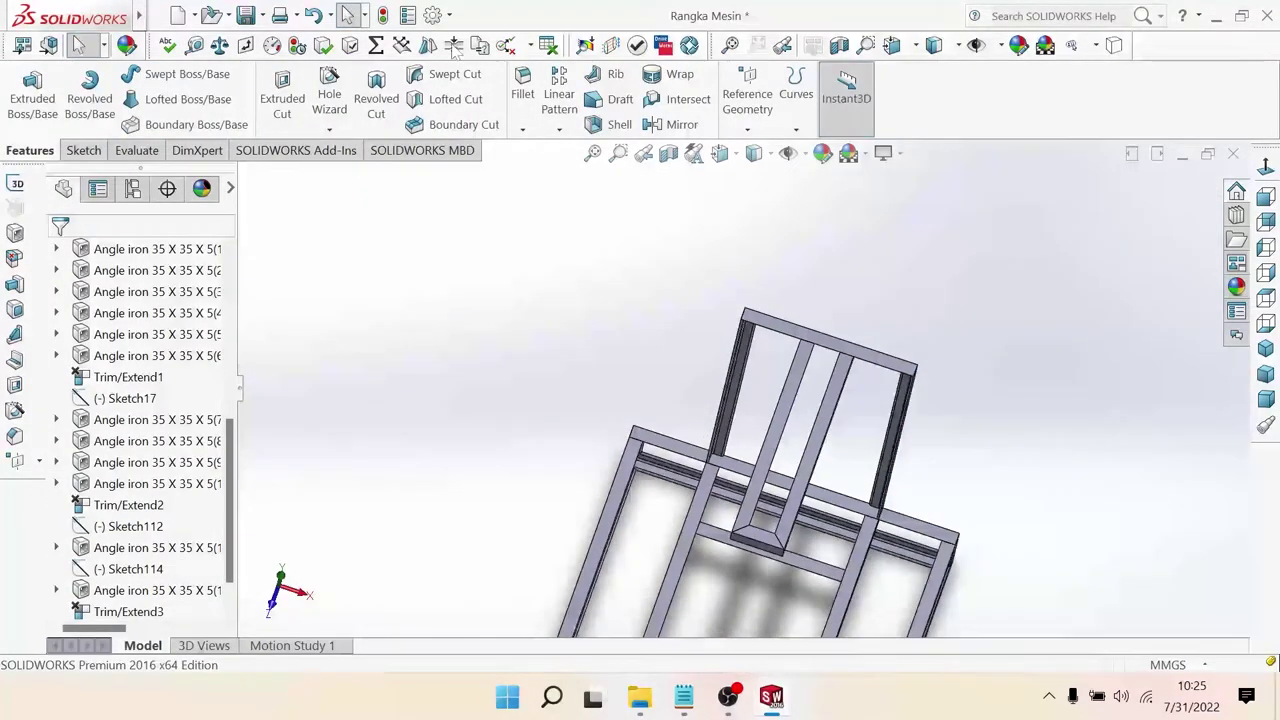
# Step: Save the frame part and return to the stirrer machine assembly
pyautogui.click(247, 17)
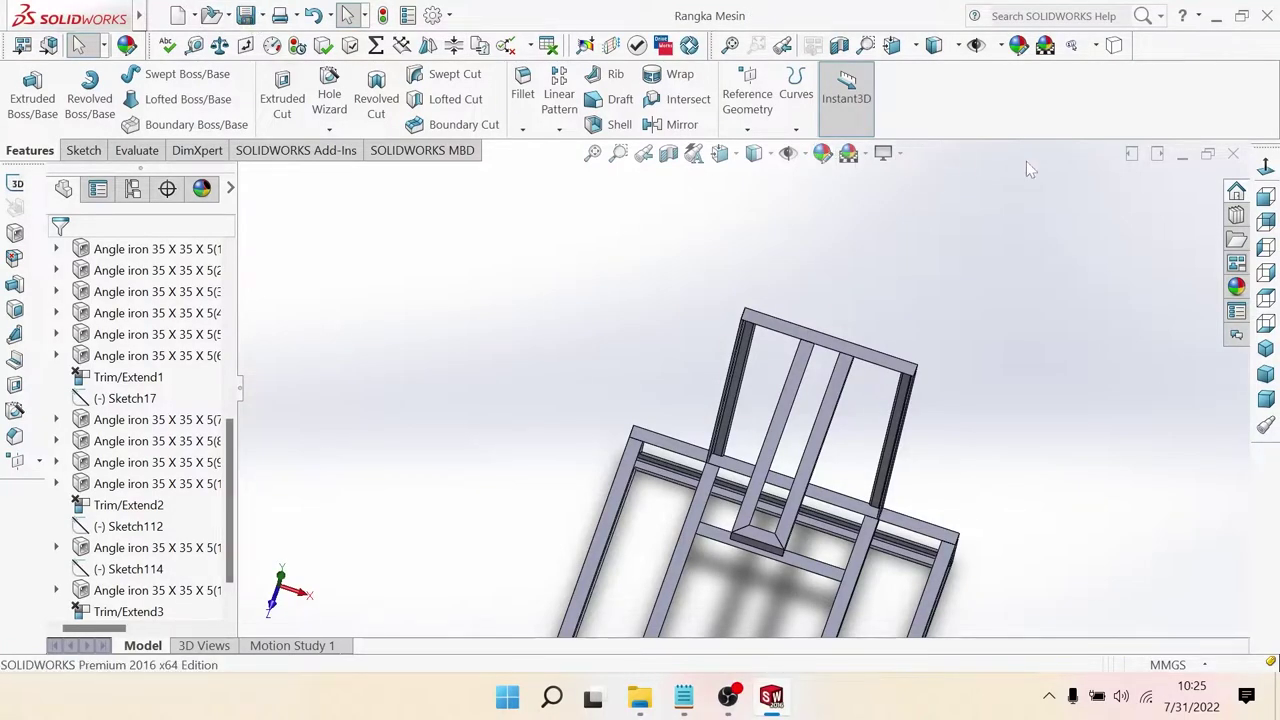
pyautogui.click(1181, 156)
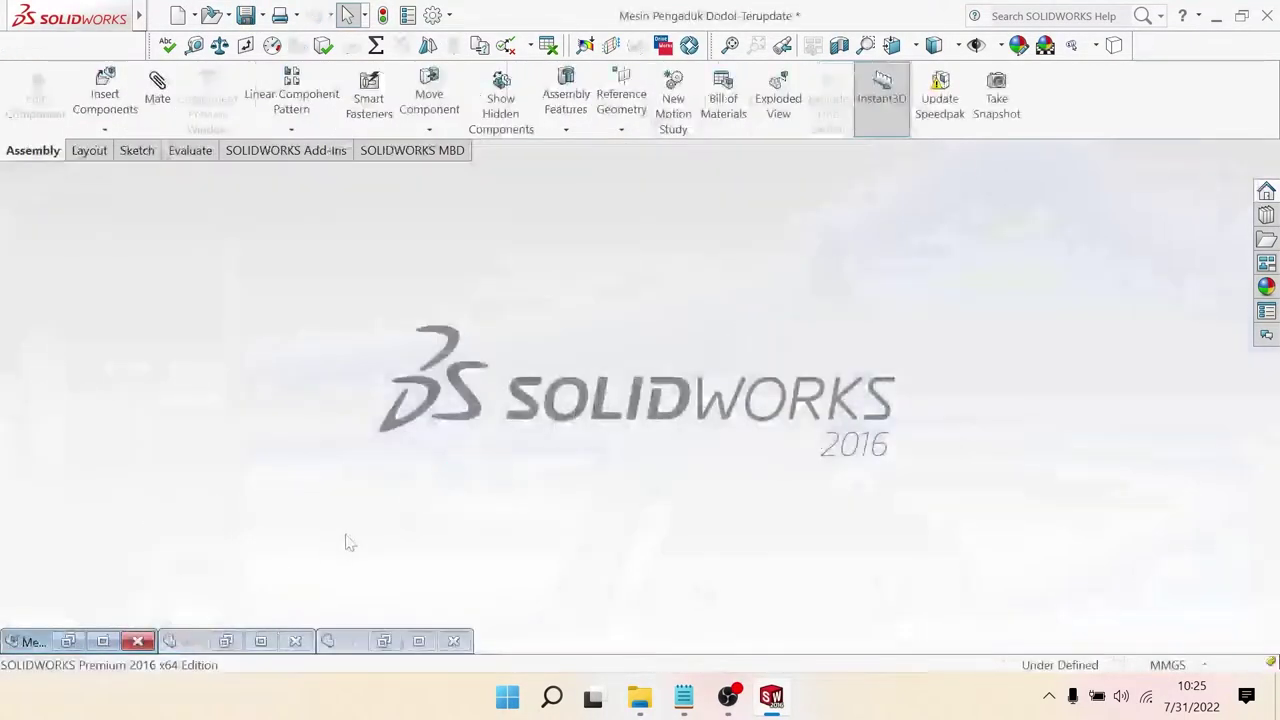
pyautogui.click(103, 641)
# Step: Change the bearing plate's 150 mm width dimension to 137 mm and rebuild
pyautogui.scroll(-3, 700, 450)
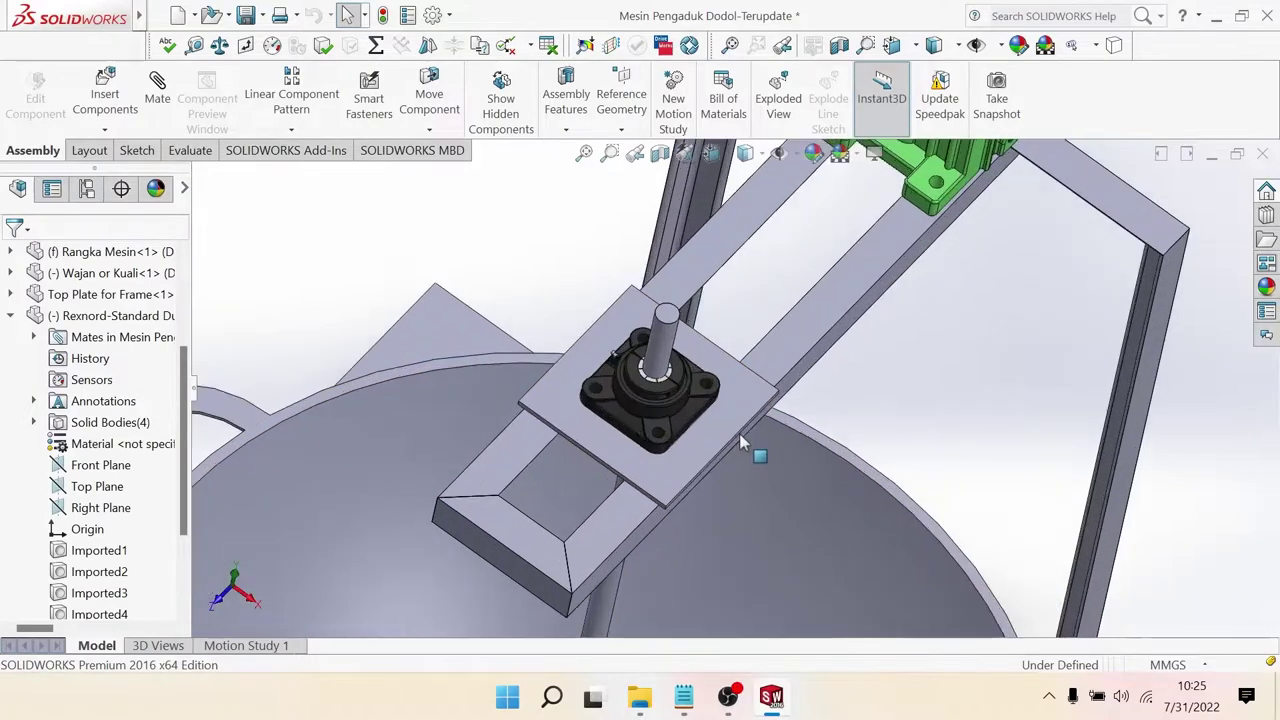
pyautogui.scroll(-2, 737, 443)
pyautogui.moveTo(737, 443)
pyautogui.mouseDown(button='middle')
pyautogui.moveTo(677, 270)
pyautogui.moveTo(627, 501)
pyautogui.mouseUp(button='middle')
pyautogui.scroll(-3, 659, 456)
pyautogui.click(627, 500)
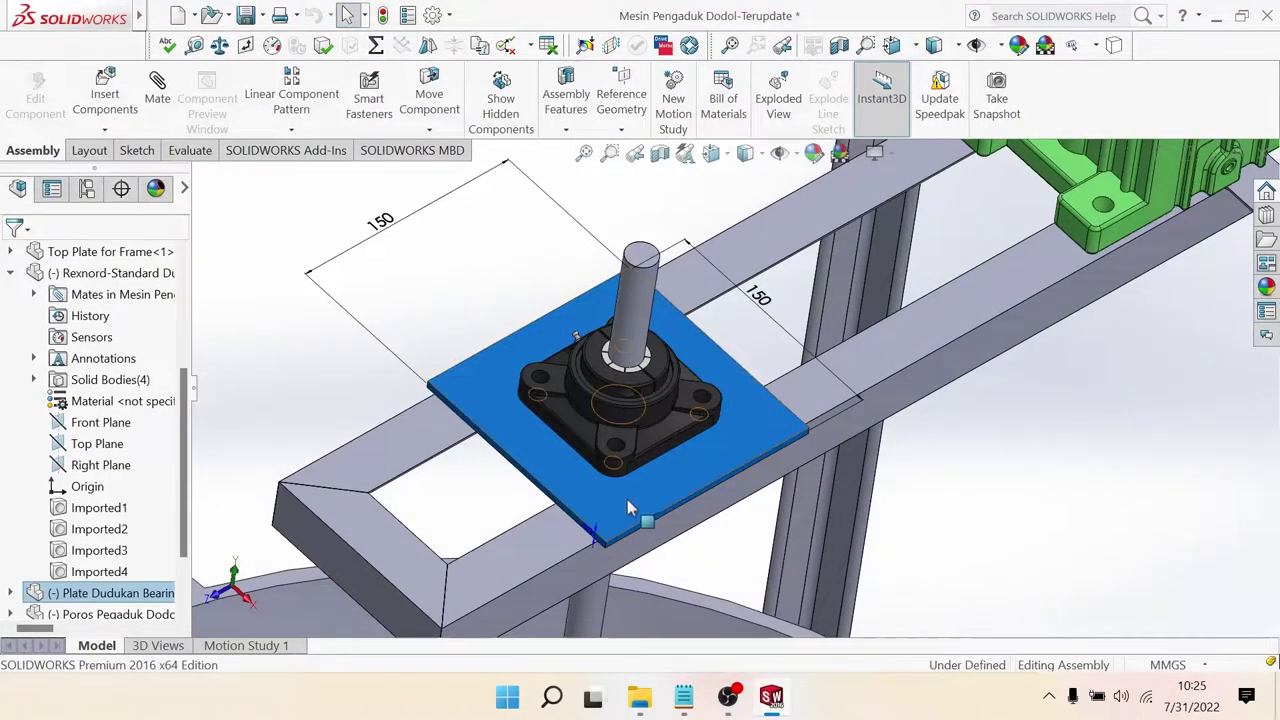
pyautogui.click(758, 296)
pyautogui.doubleClick(758, 296)
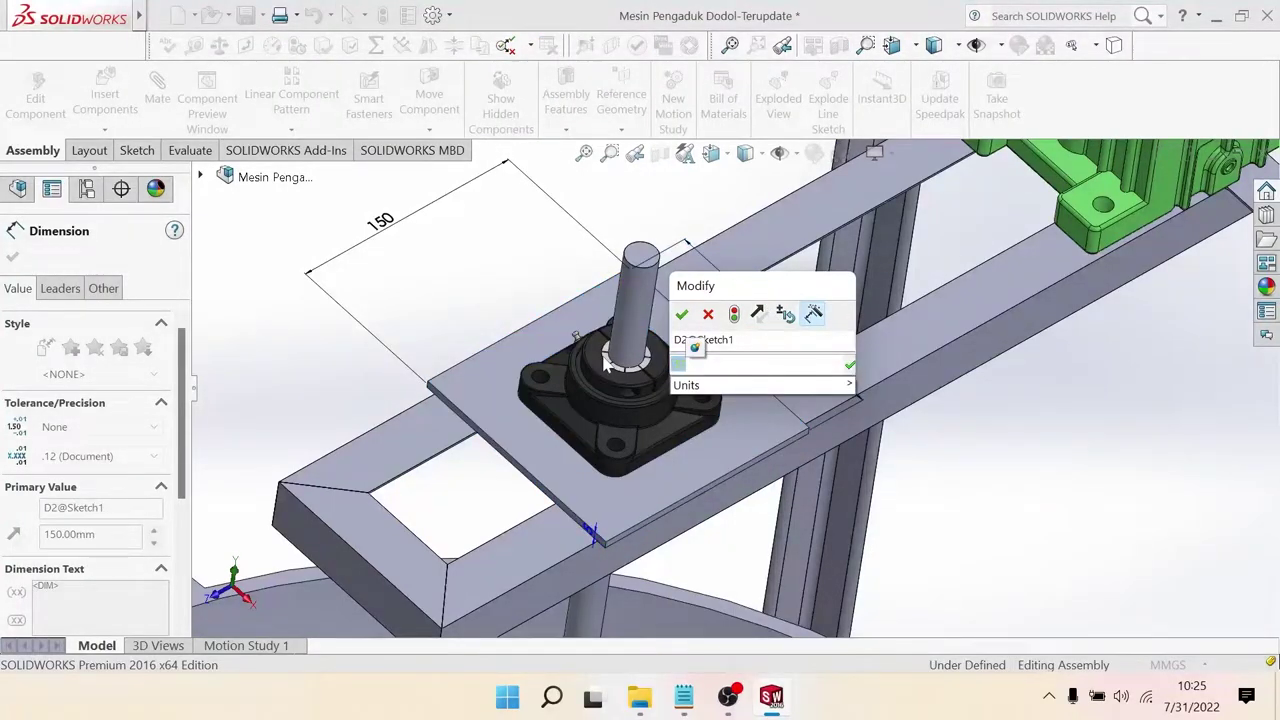
pyautogui.write('137')
pyautogui.press('Return')
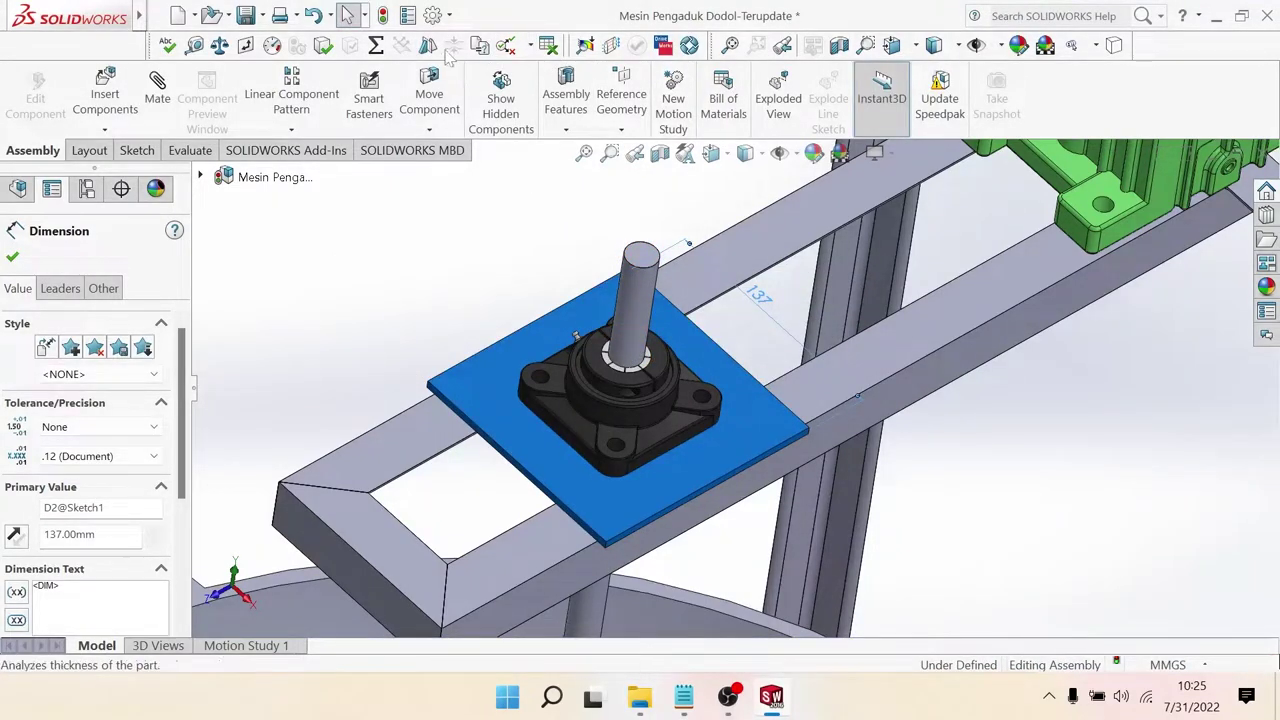
pyautogui.press('Escape')
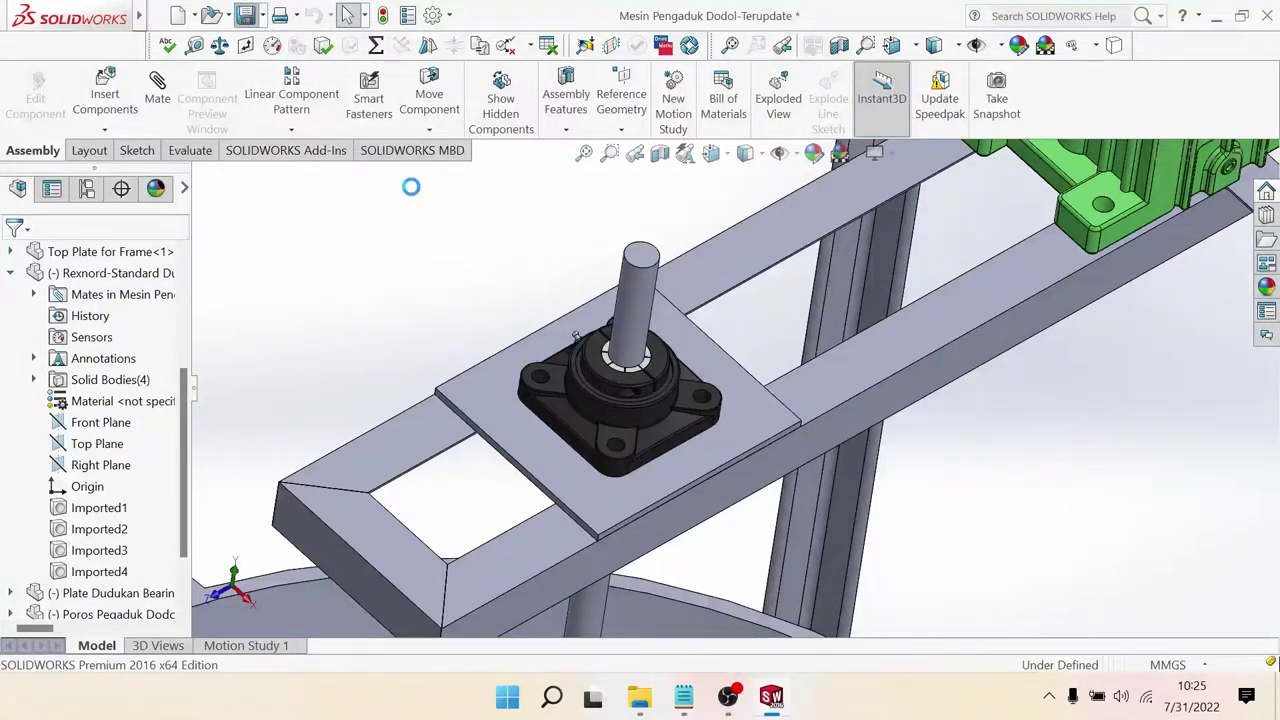
# Step: Measure the frame's 450 mm top edge and confirm the gearbox base sits 163 mm along it
pyautogui.scroll(3, 690, 325)
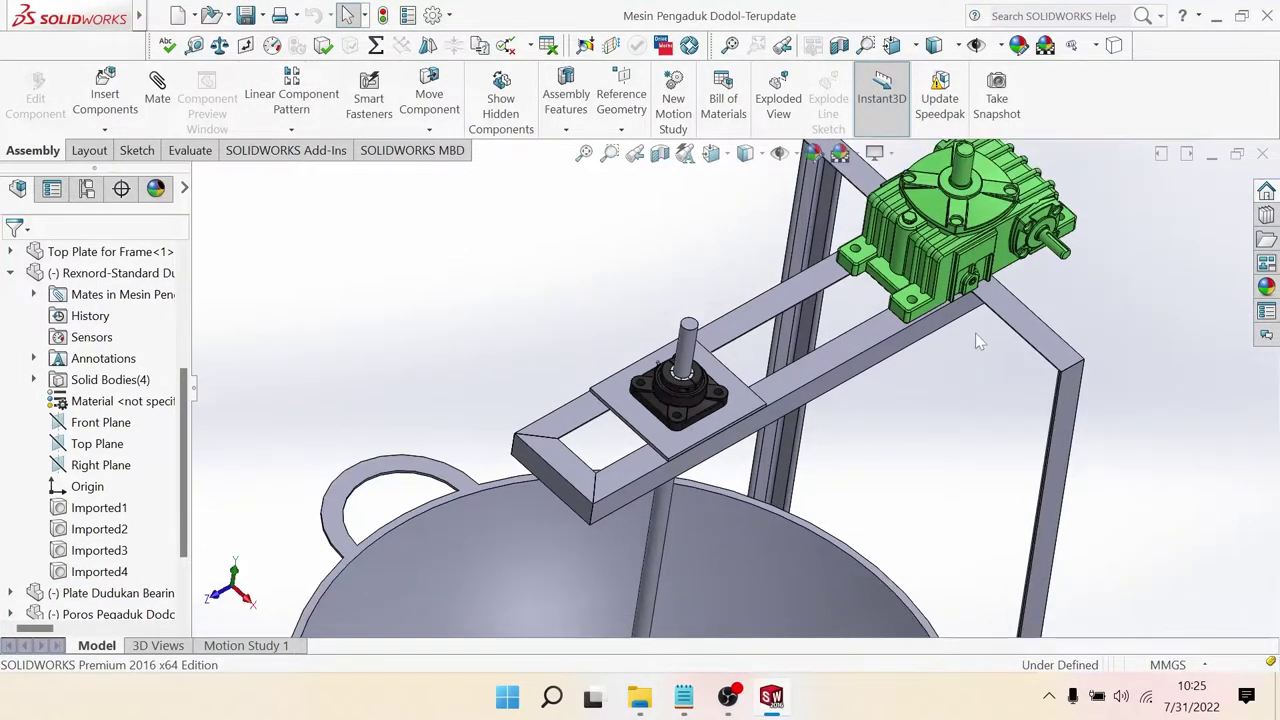
pyautogui.moveTo(976, 333)
pyautogui.mouseDown(button='middle')
pyautogui.moveTo(1000, 296)
pyautogui.moveTo(905, 345)
pyautogui.moveTo(742, 316)
pyautogui.moveTo(445, 233)
pyautogui.mouseUp(button='middle')
pyautogui.scroll(-3, 905, 345)
pyautogui.scroll(-3, 742, 316)
pyautogui.moveTo(767, 313)
pyautogui.mouseDown(button='middle')
pyautogui.moveTo(912, 244)
pyautogui.moveTo(929, 328)
pyautogui.moveTo(900, 338)
pyautogui.mouseUp(button='middle')
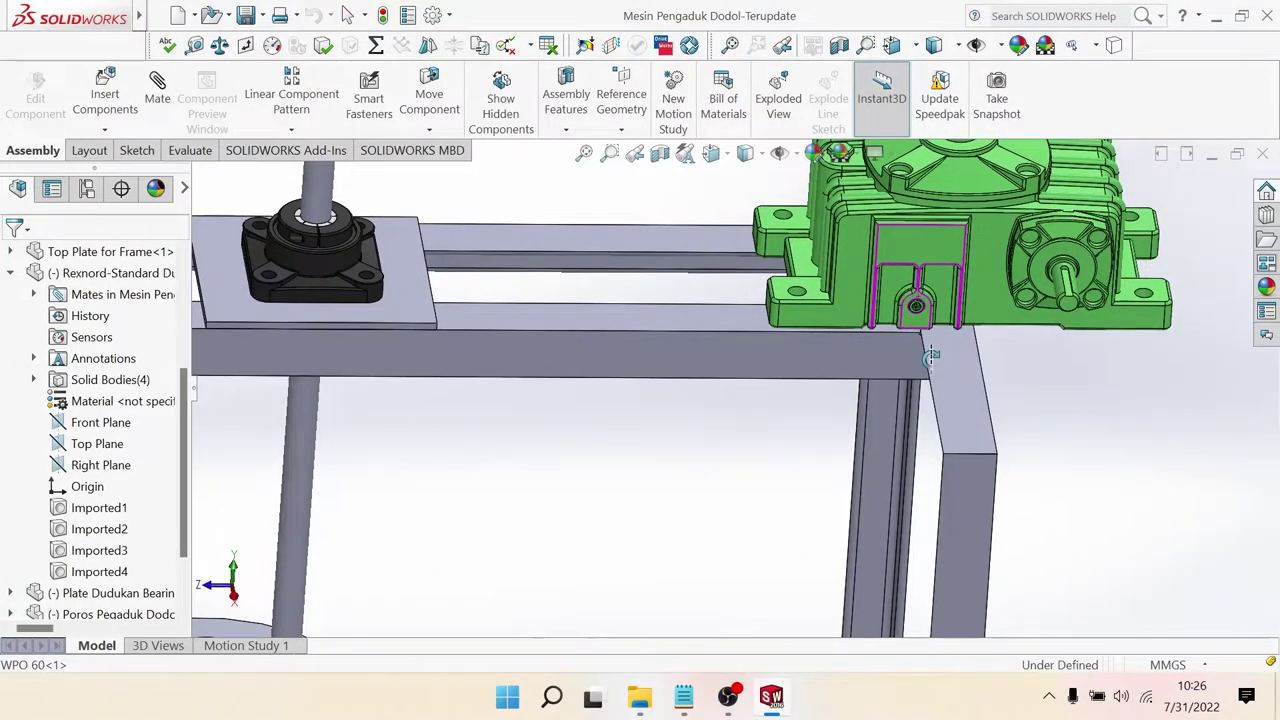
pyautogui.click(194, 45)
pyautogui.scroll(-3, 985, 320)
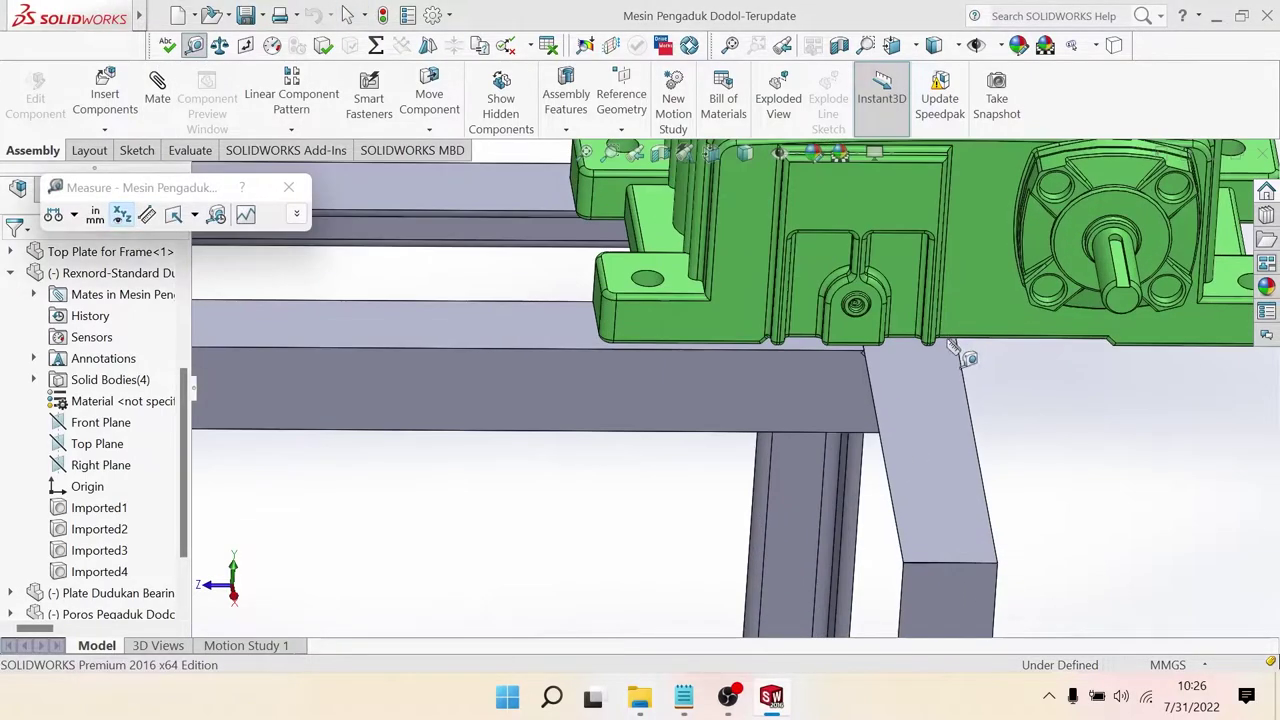
pyautogui.click(872, 385)
pyautogui.scroll(3, 966, 389)
pyautogui.moveTo(966, 389)
pyautogui.mouseDown(button='middle')
pyautogui.moveTo(1031, 374)
pyautogui.moveTo(951, 363)
pyautogui.mouseUp(button='middle')
pyautogui.click(716, 336)
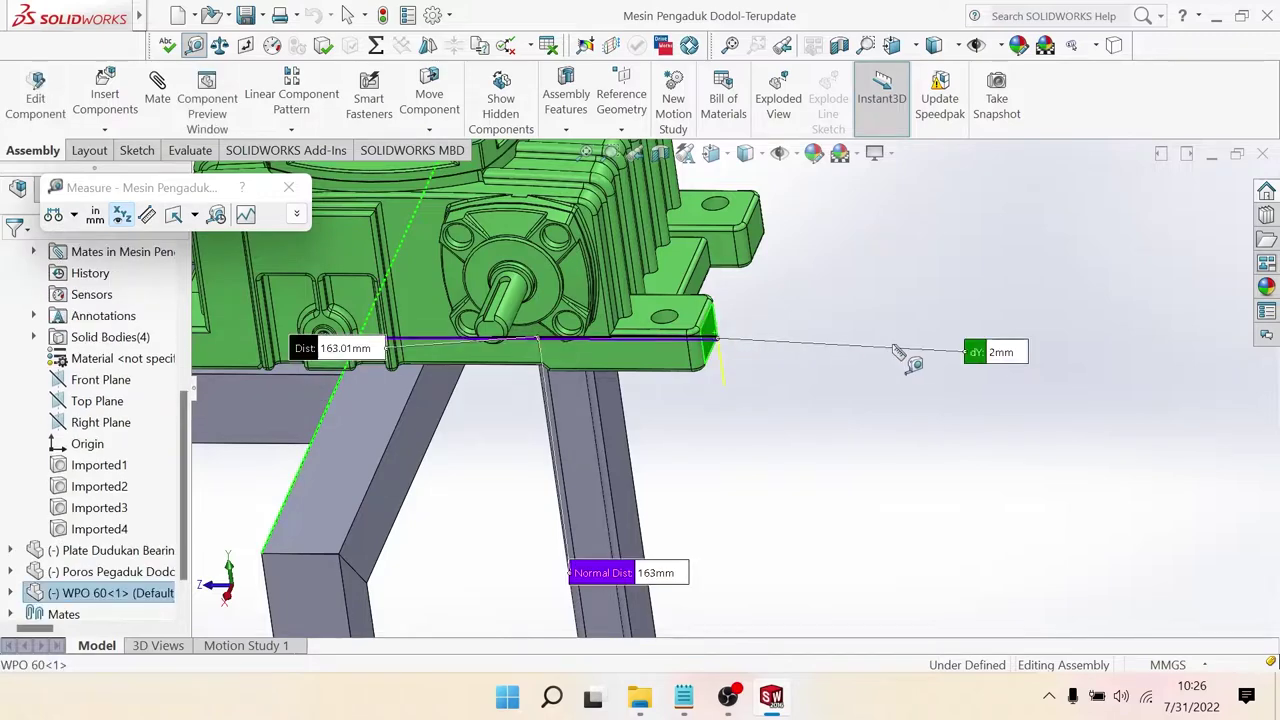
pyautogui.click(905, 283)
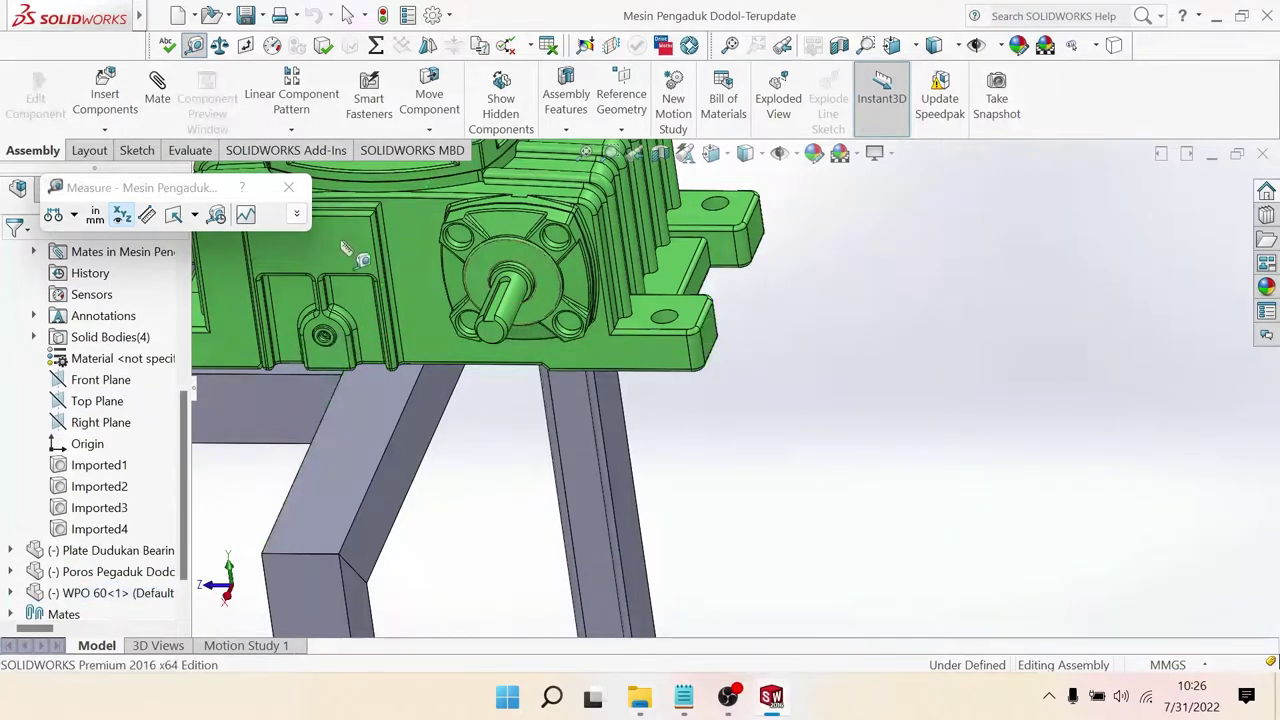
pyautogui.click(289, 188)
# Step: Open the Rangka Mesin frame part in its own window
pyautogui.scroll(-3, 603, 378)
pyautogui.scroll(-2, 603, 378)
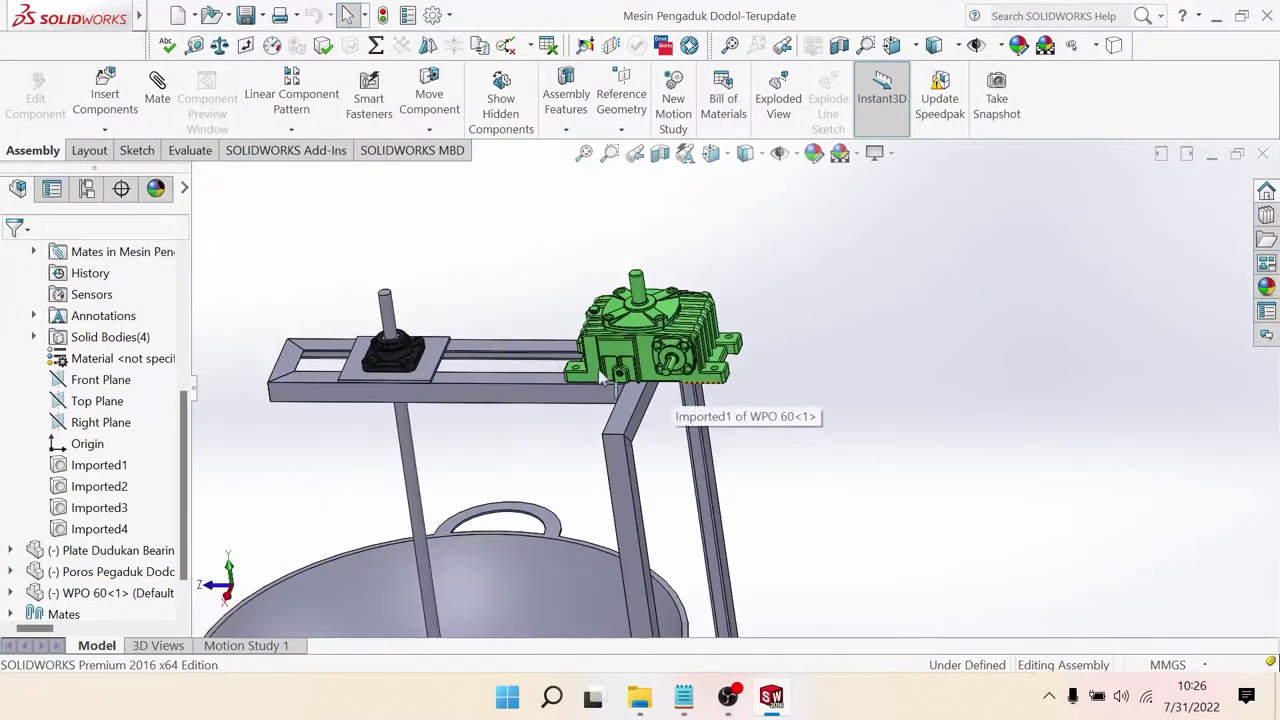
pyautogui.rightClick(519, 386)
pyautogui.click(553, 64)
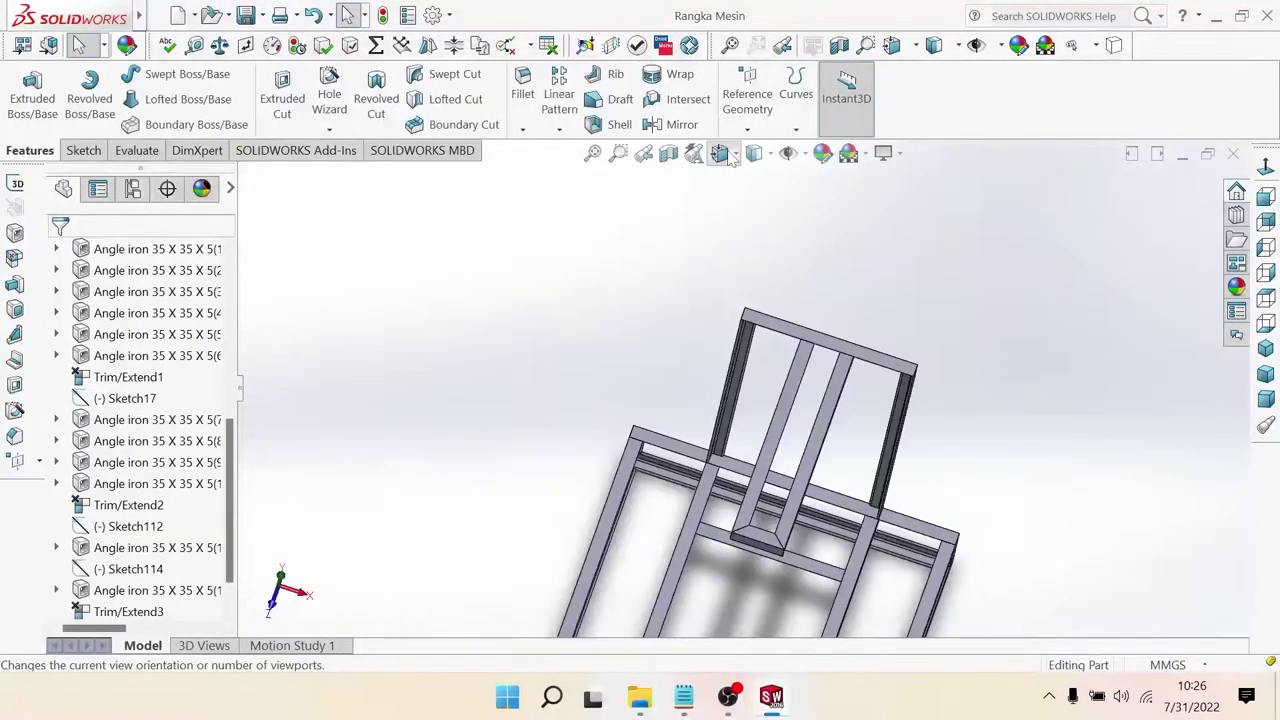
# Step: Start a line sketch on the frame's top bar, viewed squarely normal to it
pyautogui.scroll(2, 853, 329)
pyautogui.scroll(2, 853, 329)
pyautogui.click(806, 392)
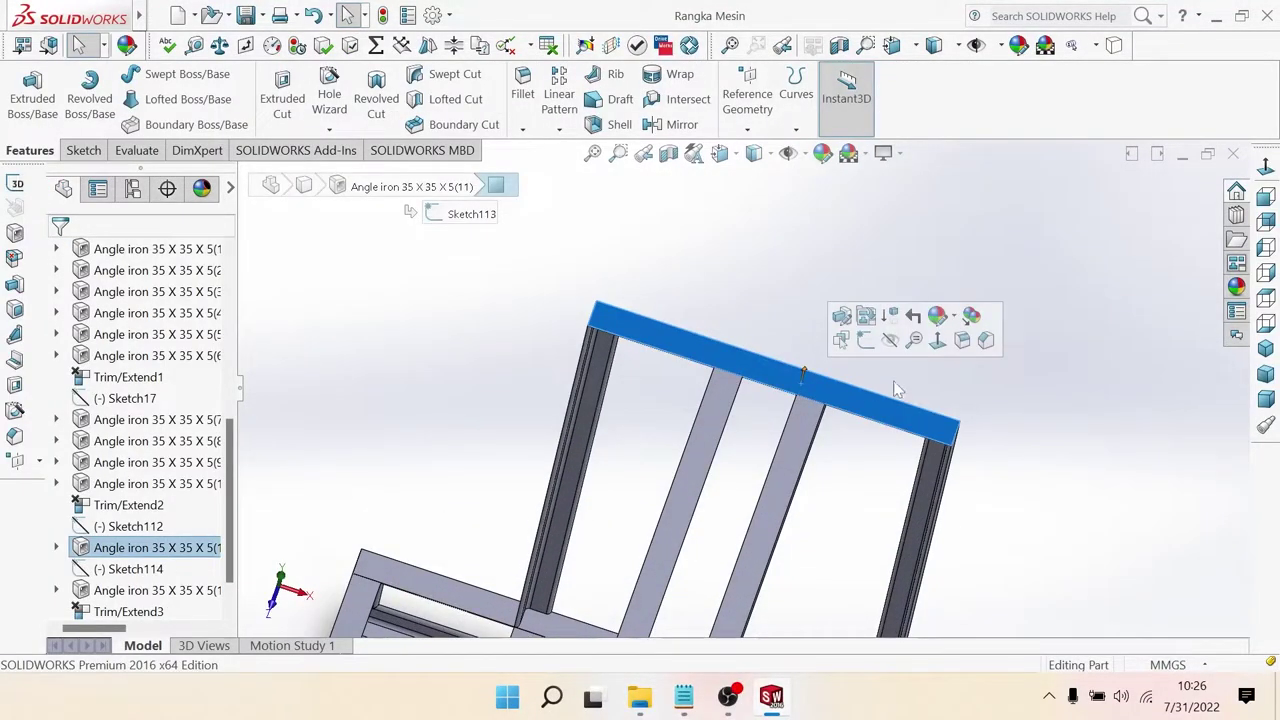
pyautogui.click(936, 341)
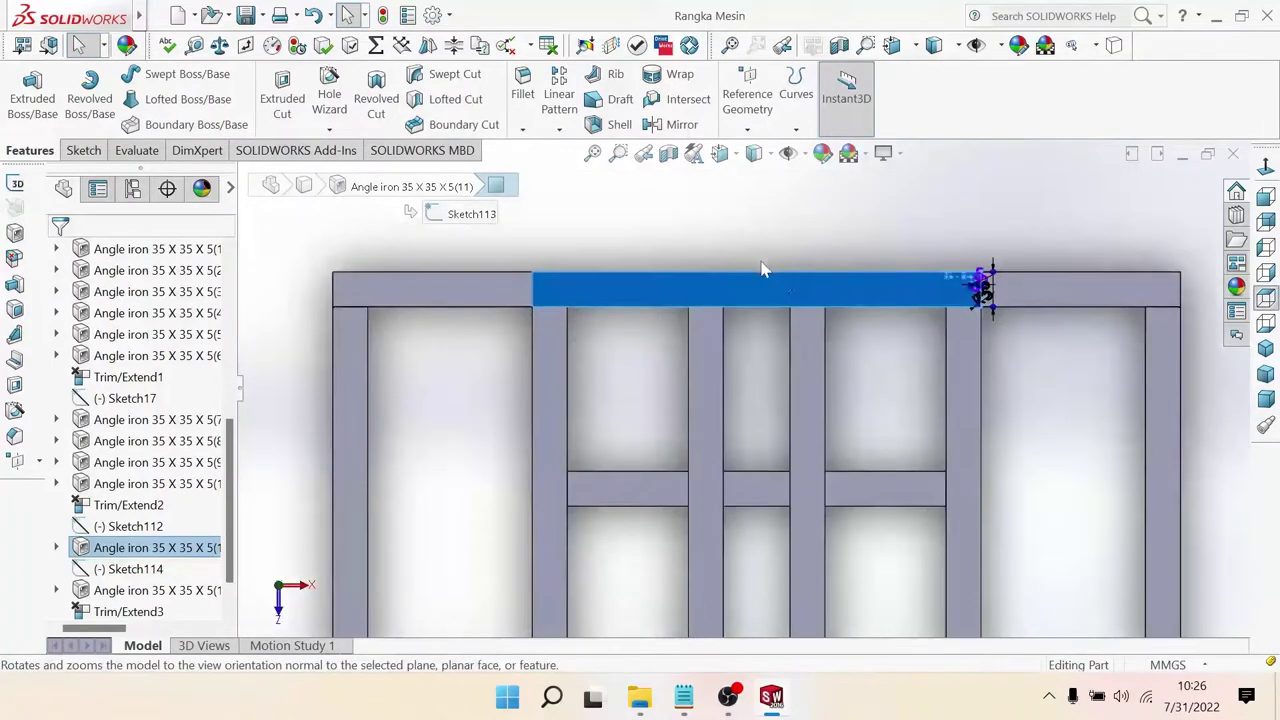
pyautogui.click(83, 150)
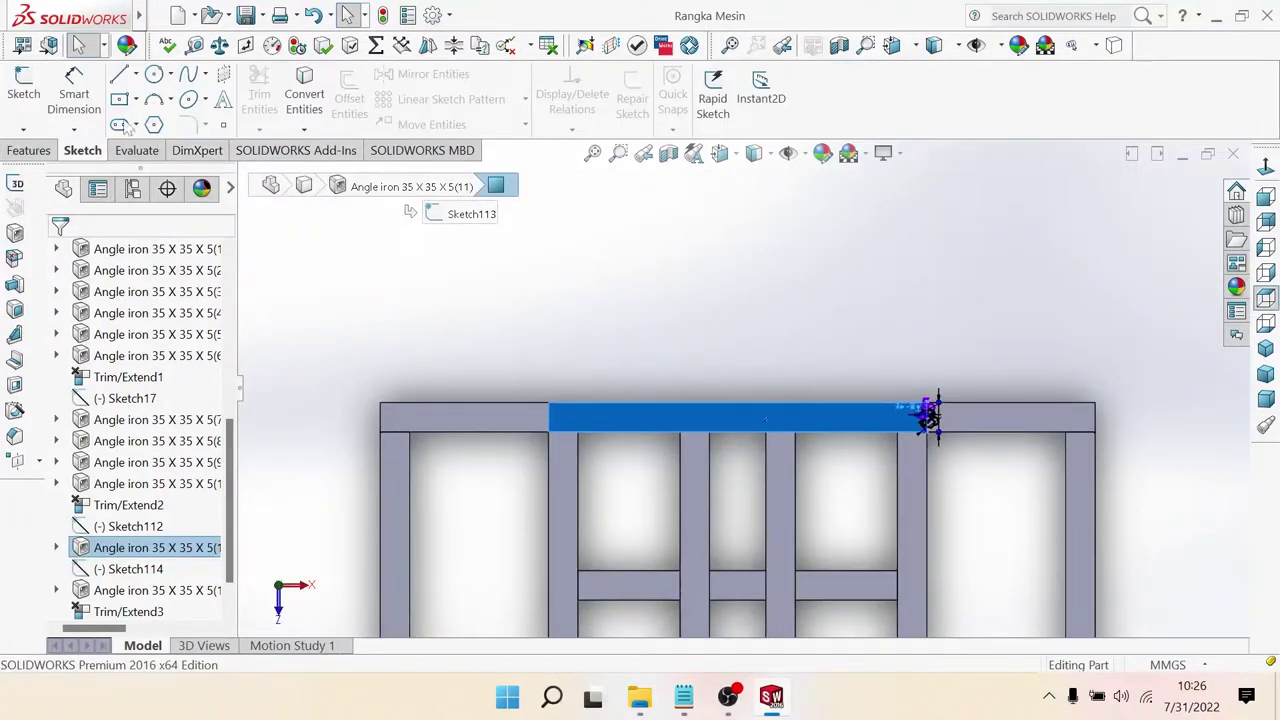
pyautogui.press('l')
pyautogui.scroll(3, 700, 430)
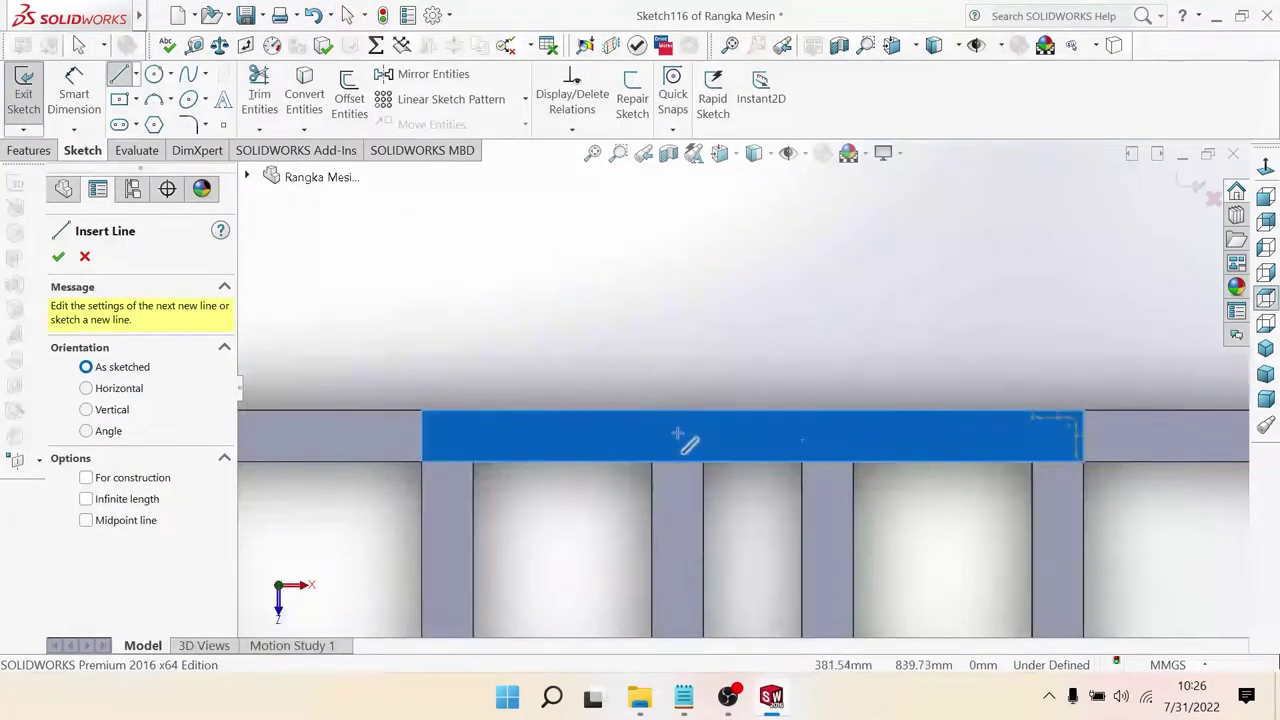
pyautogui.scroll(-3, 705, 420)
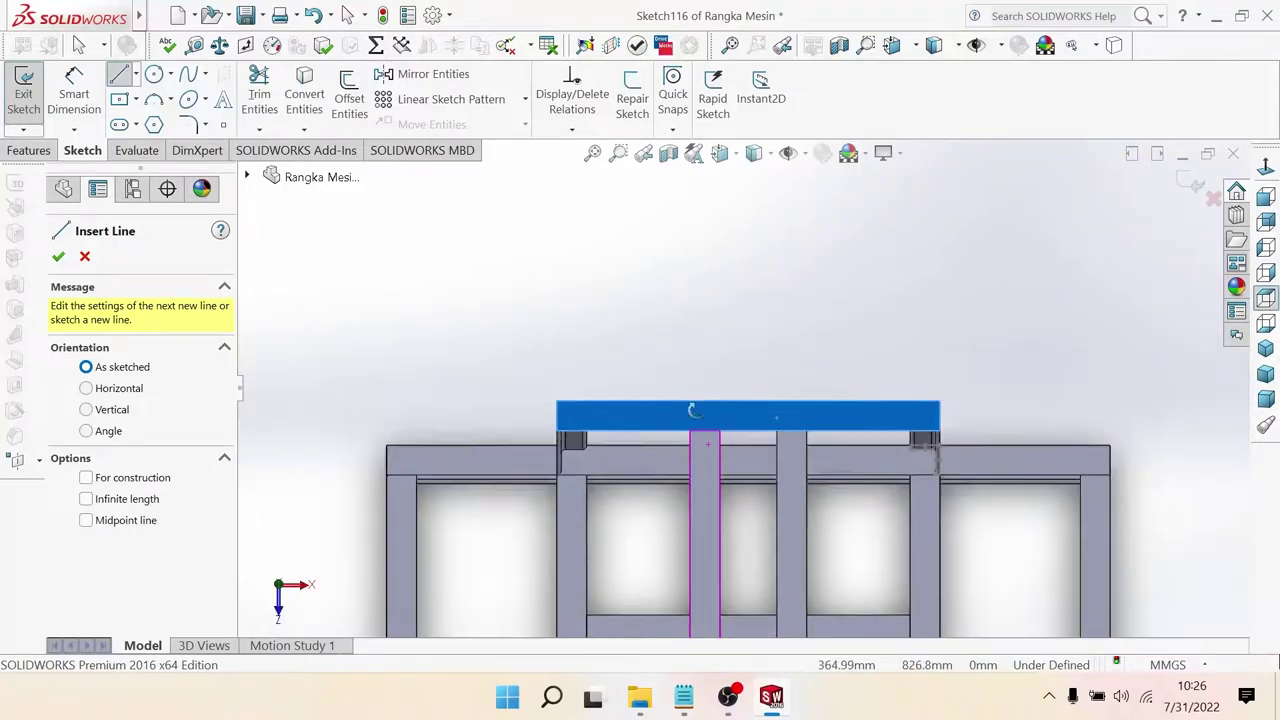
pyautogui.click(736, 155)
pyautogui.click(826, 261)
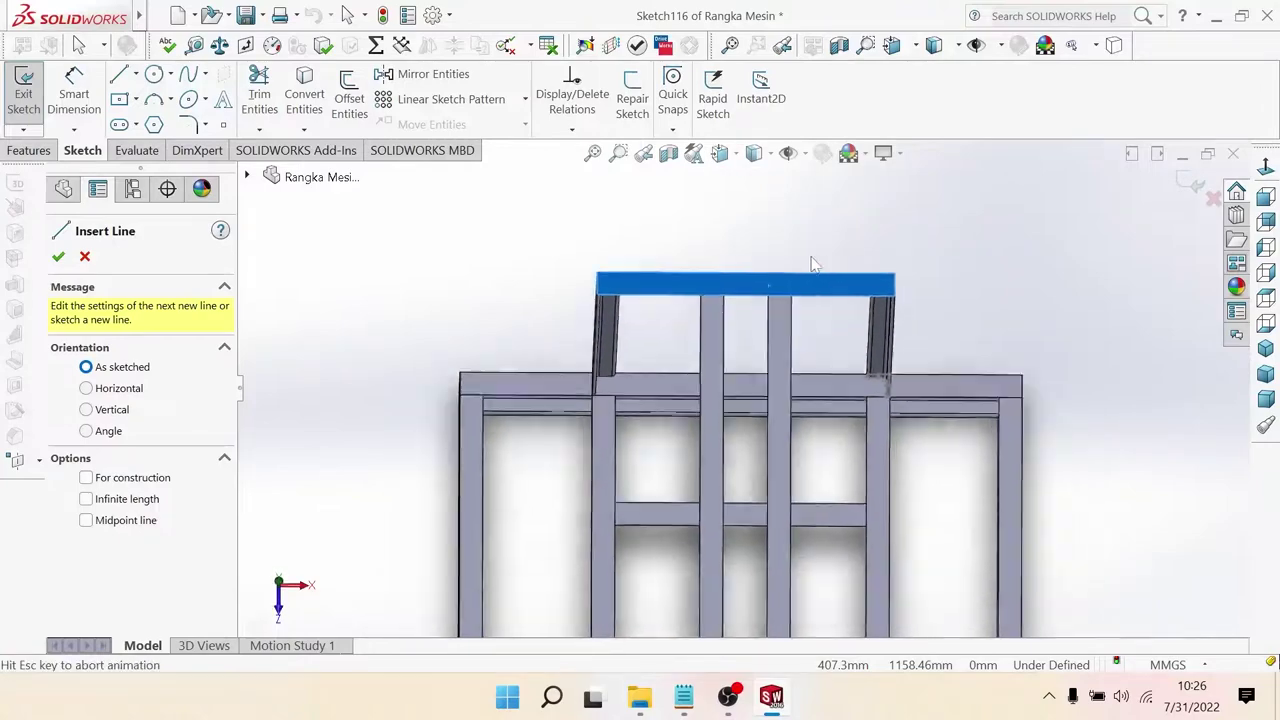
# Step: Draw two vertical lines rising upward from the top bar's edge
pyautogui.scroll(3, 714, 214)
pyautogui.scroll(3, 743, 214)
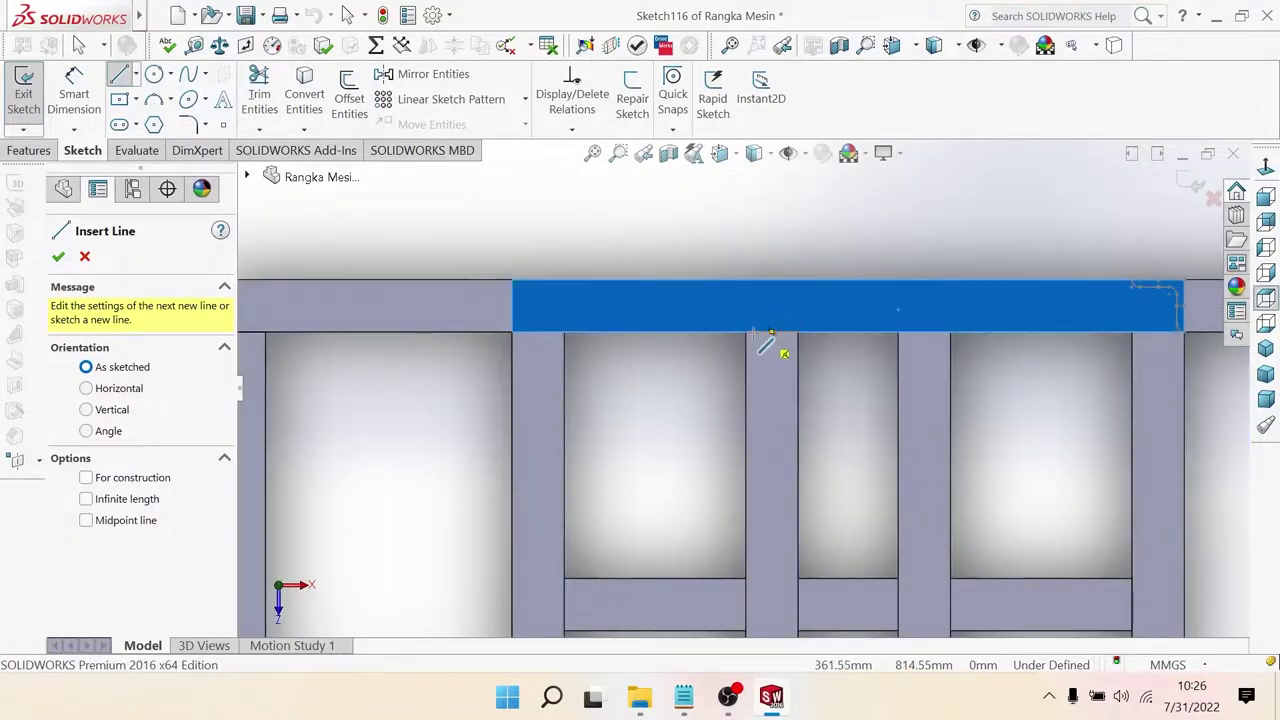
pyautogui.click(745, 331)
pyautogui.click(745, 193)
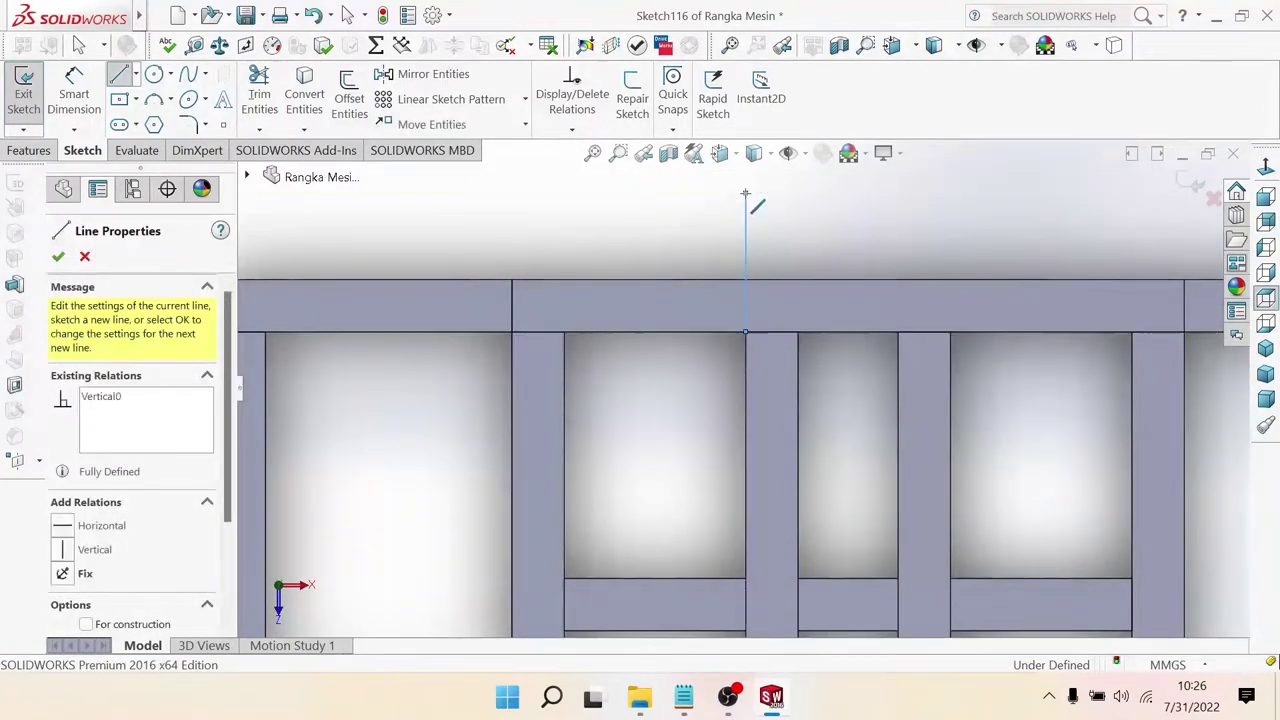
pyautogui.press('Escape')
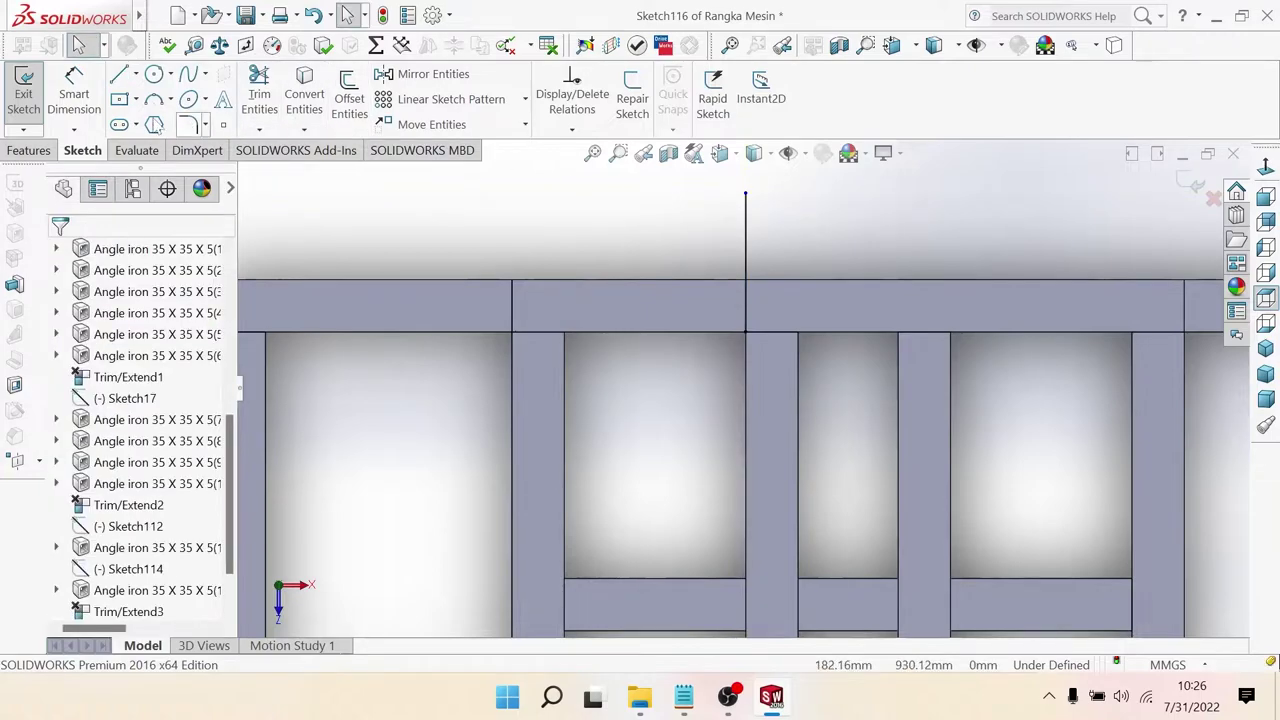
pyautogui.press('l')
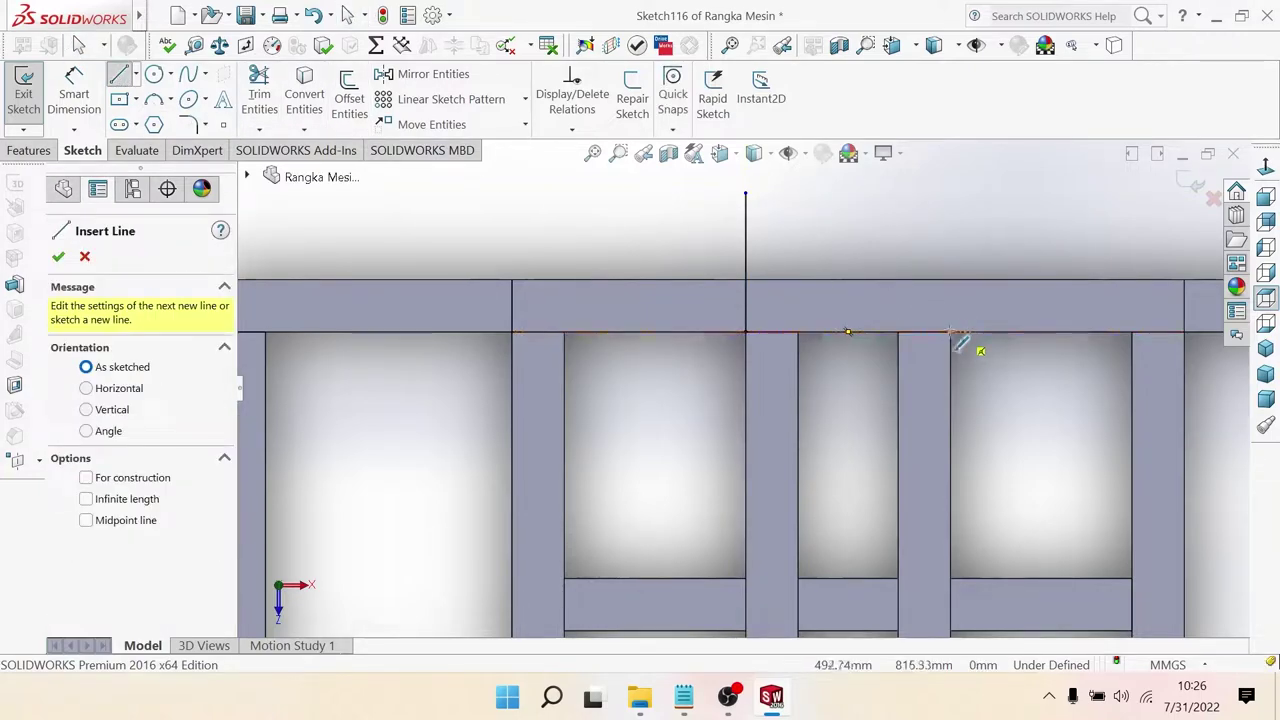
pyautogui.click(951, 331)
pyautogui.click(951, 191)
pyautogui.press('Escape')
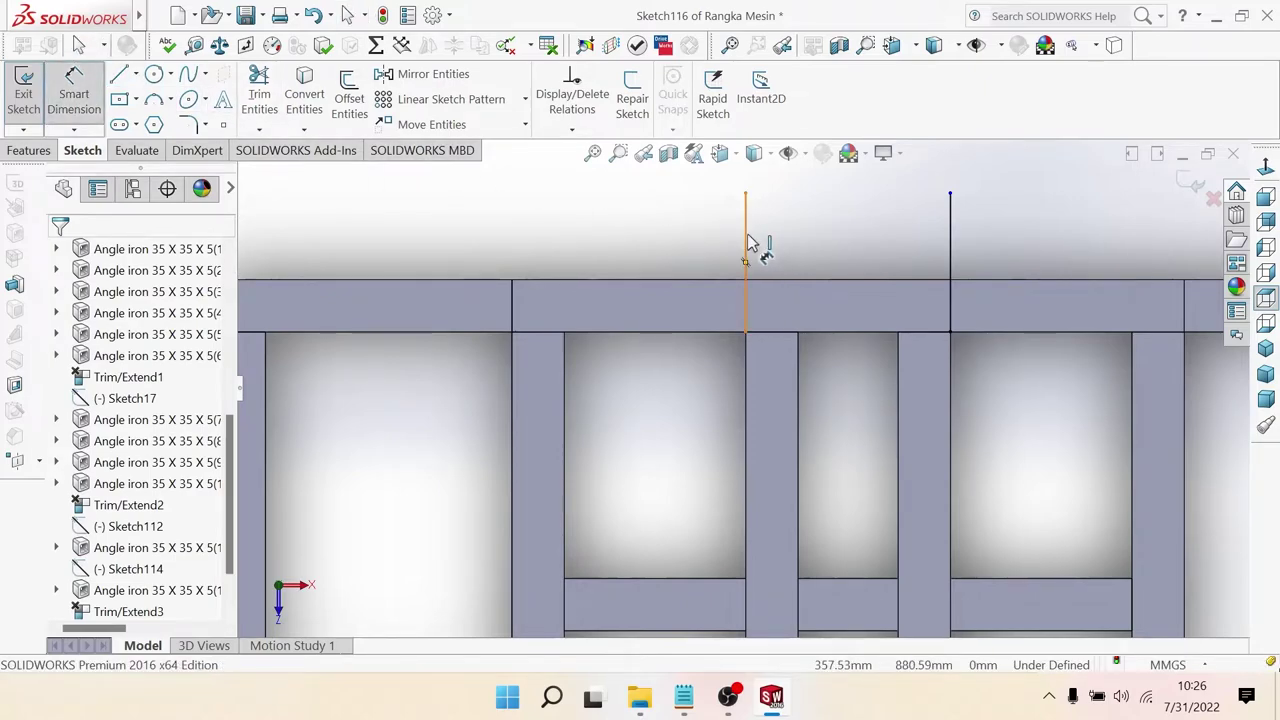
# Step: Dimension both vertical lines in Sketch116 to 163 mm and exit the sketch
pyautogui.click(747, 237)
pyautogui.click(628, 250)
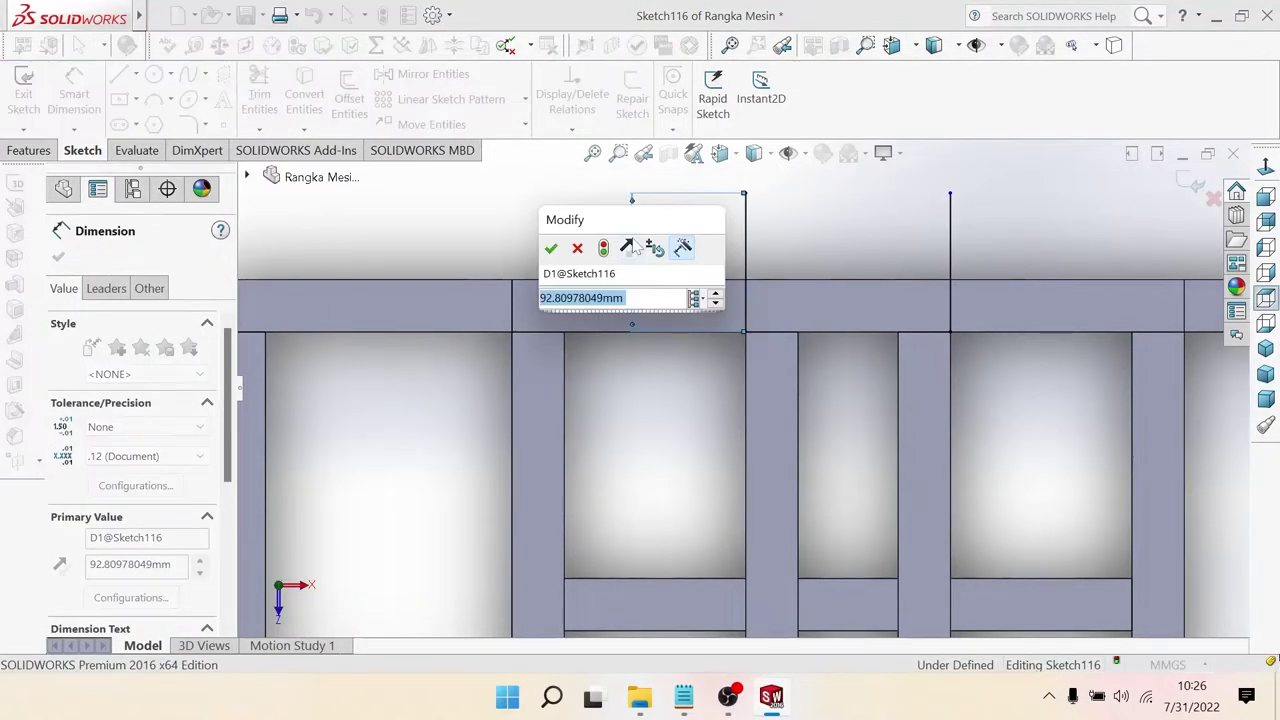
pyautogui.write('163')
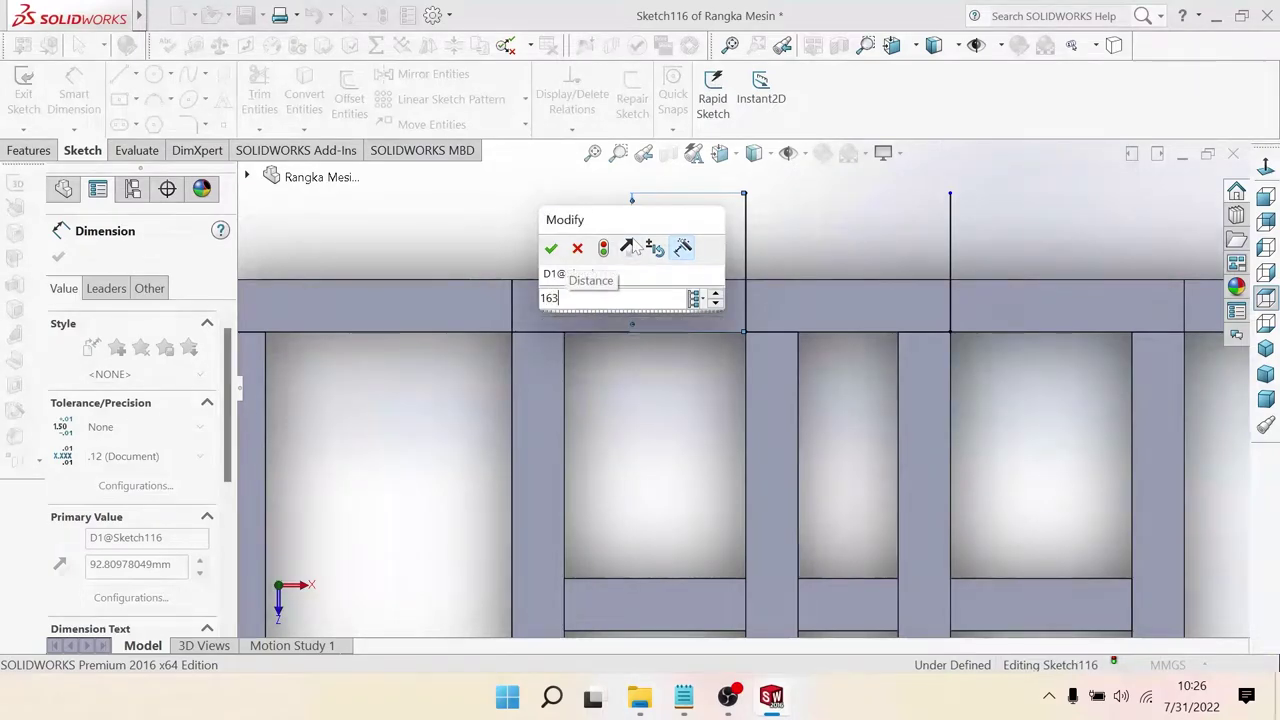
pyautogui.press('Return')
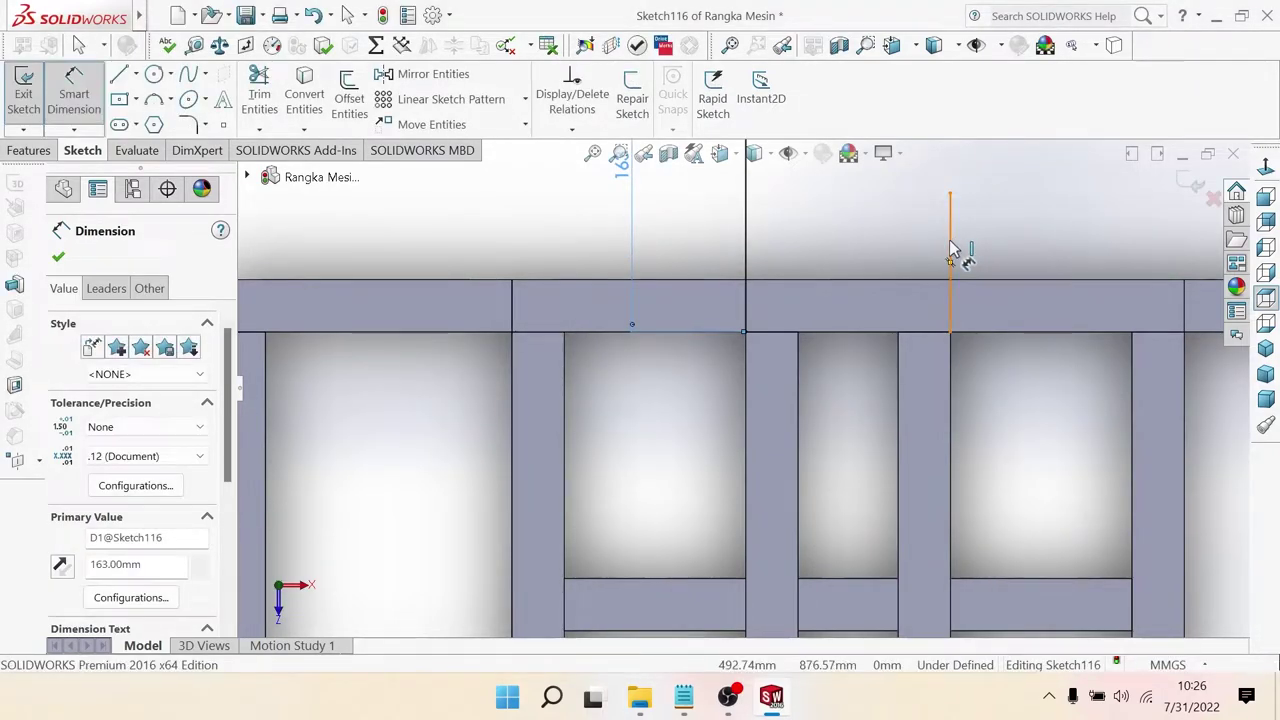
pyautogui.click(952, 250)
pyautogui.click(1070, 250)
pyautogui.write('16')
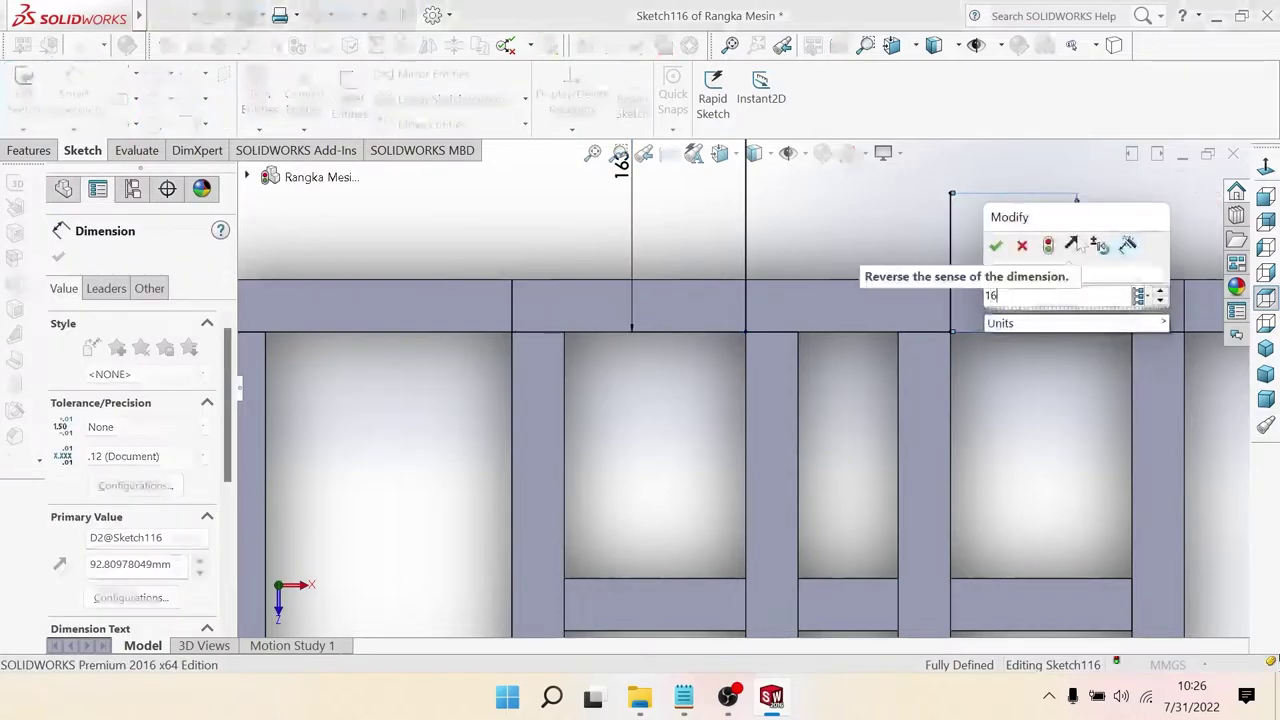
pyautogui.write('3')
pyautogui.press('Return')
pyautogui.scroll(2, 920, 283)
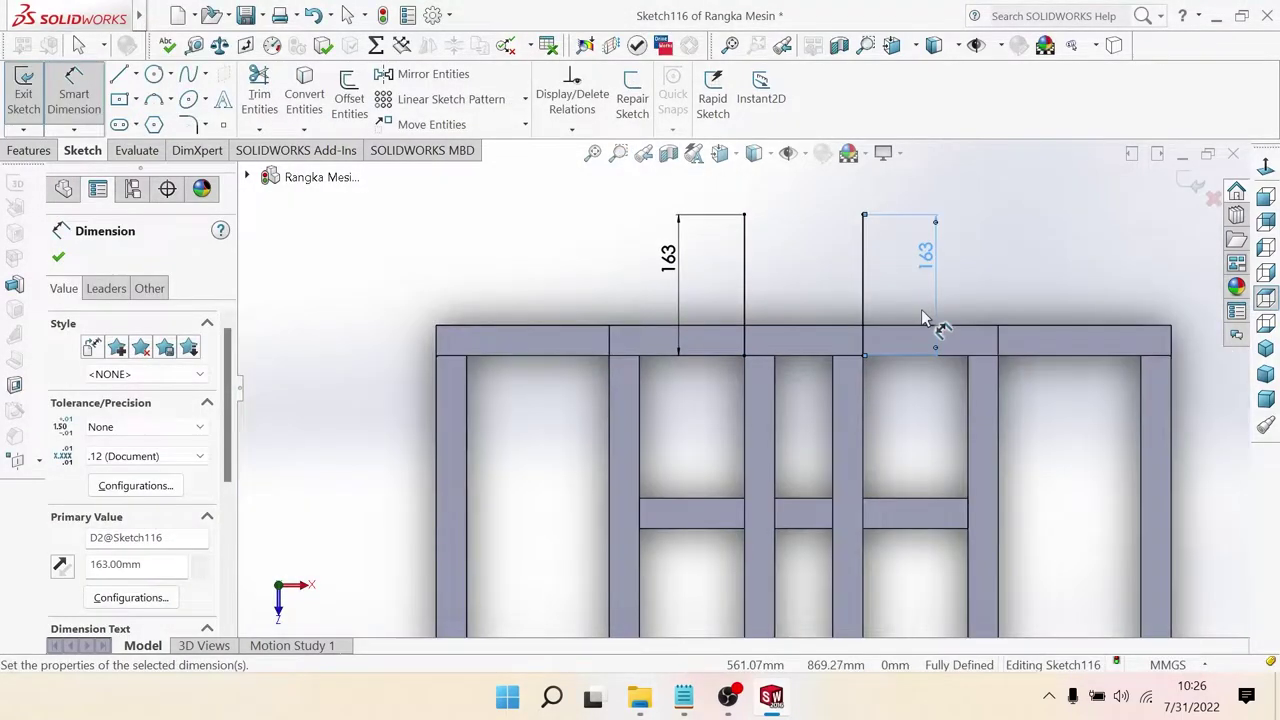
pyautogui.moveTo(928, 323)
pyautogui.mouseDown(button='middle')
pyautogui.moveTo(988, 213)
pyautogui.moveTo(971, 314)
pyautogui.moveTo(980, 294)
pyautogui.moveTo(943, 277)
pyautogui.mouseUp(button='middle')
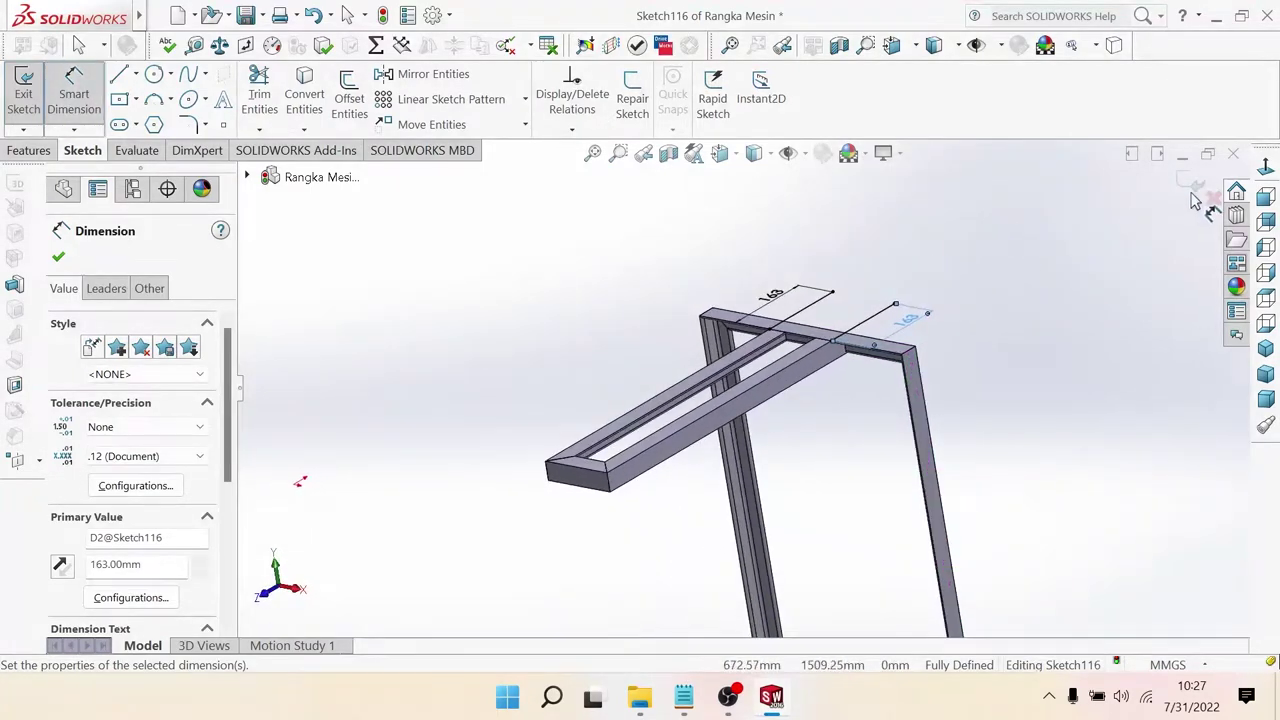
pyautogui.click(712, 224)
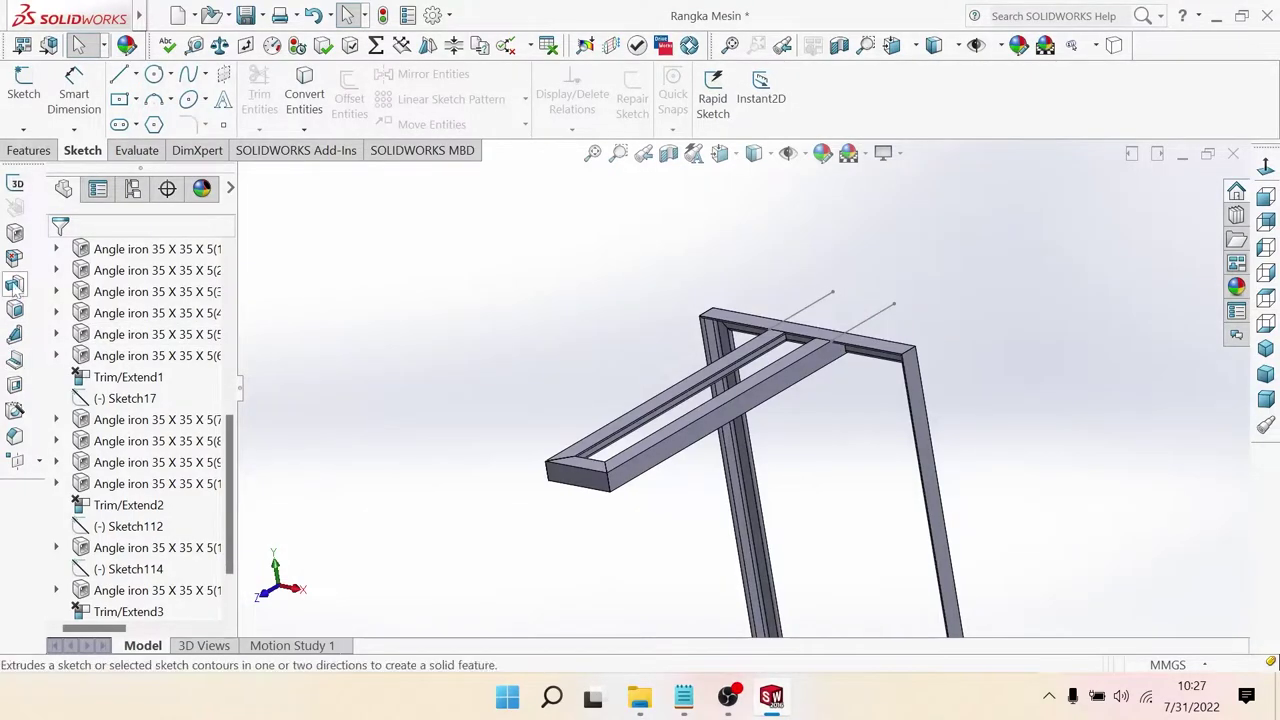
# Step: Add a 35 x 35 x 5 angle-iron member along the first line, profile mirrored and rotated 90°
pyautogui.click(15, 232)
pyautogui.scroll(-2, 771, 291)
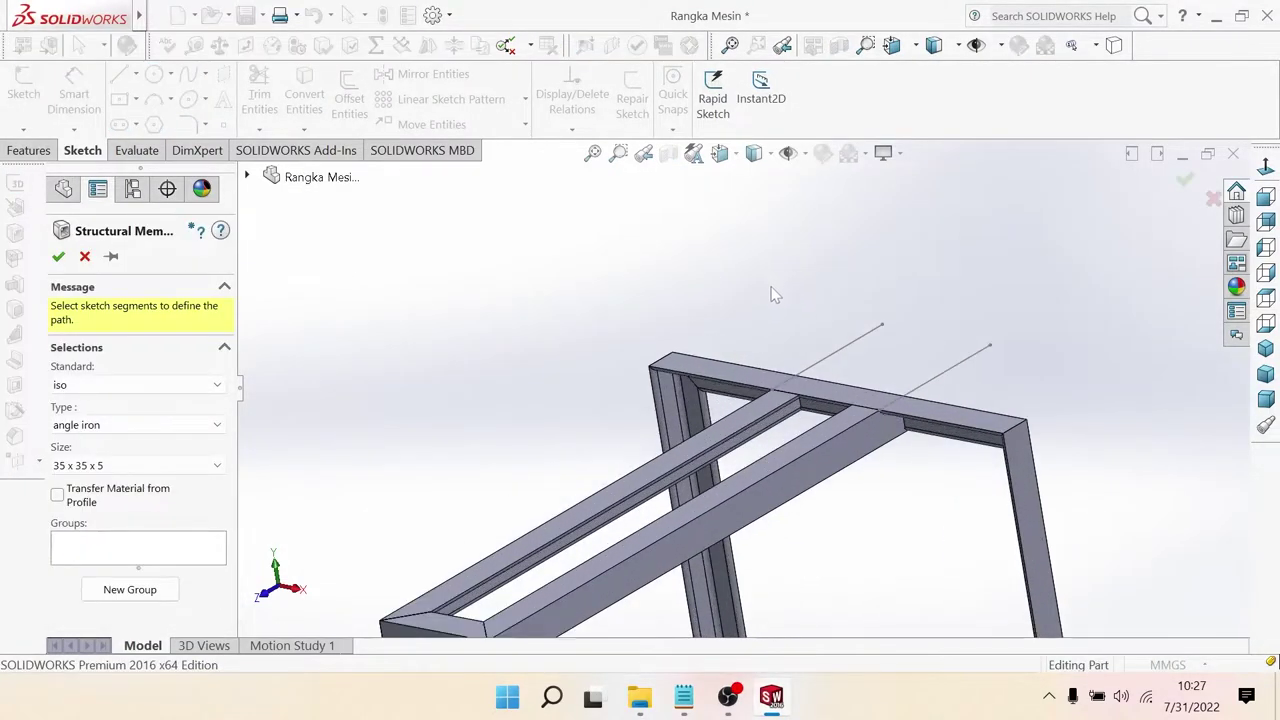
pyautogui.scroll(-2, 822, 372)
pyautogui.click(815, 357)
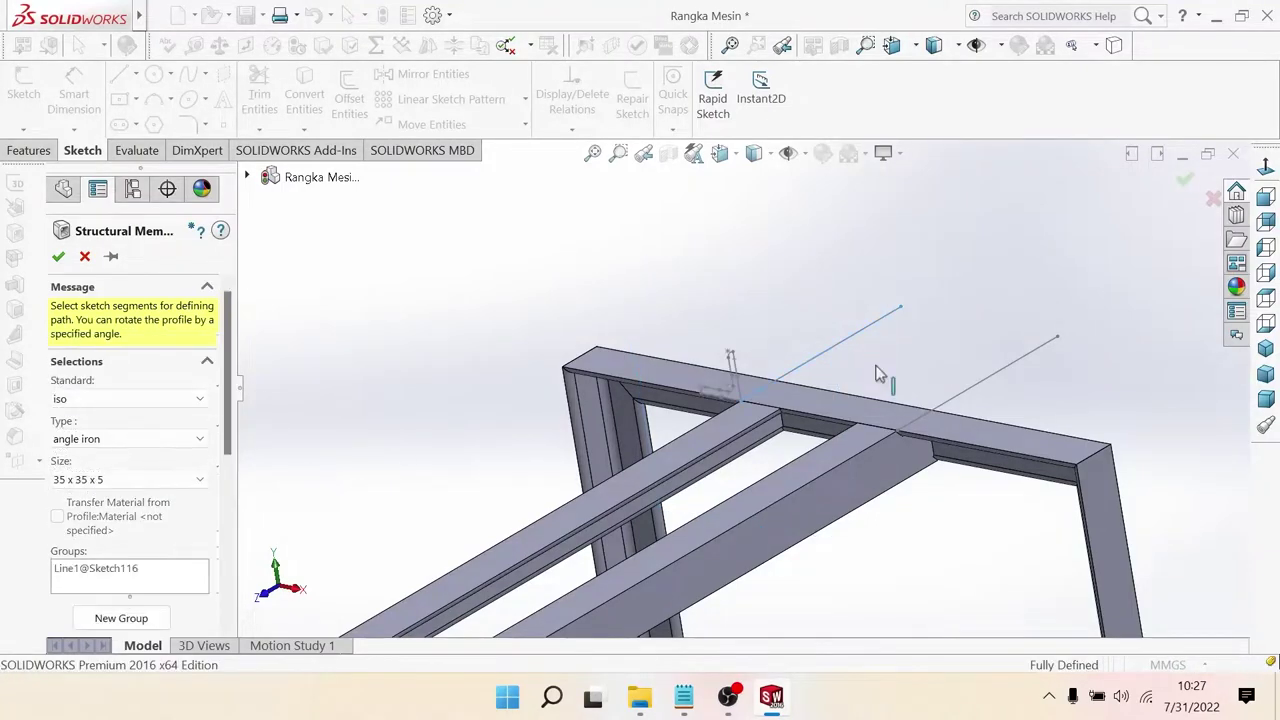
pyautogui.moveTo(228, 370); pyautogui.dragTo(228, 548)
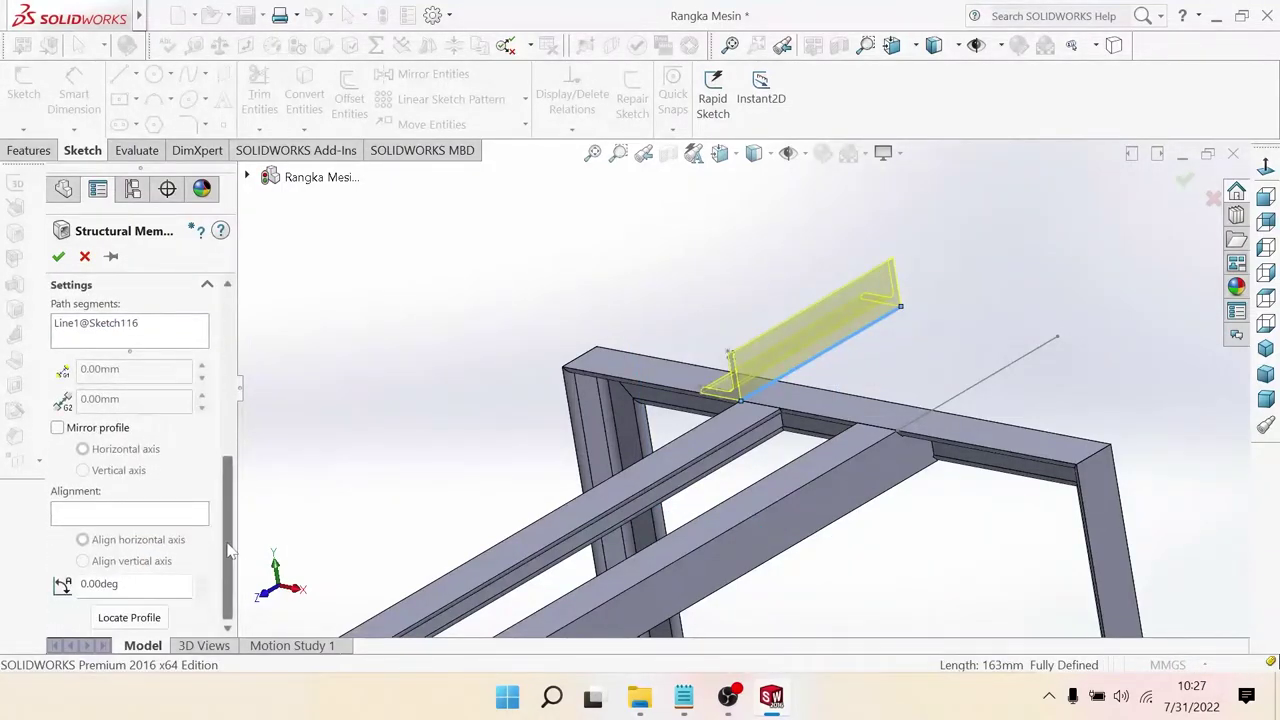
pyautogui.click(57, 428)
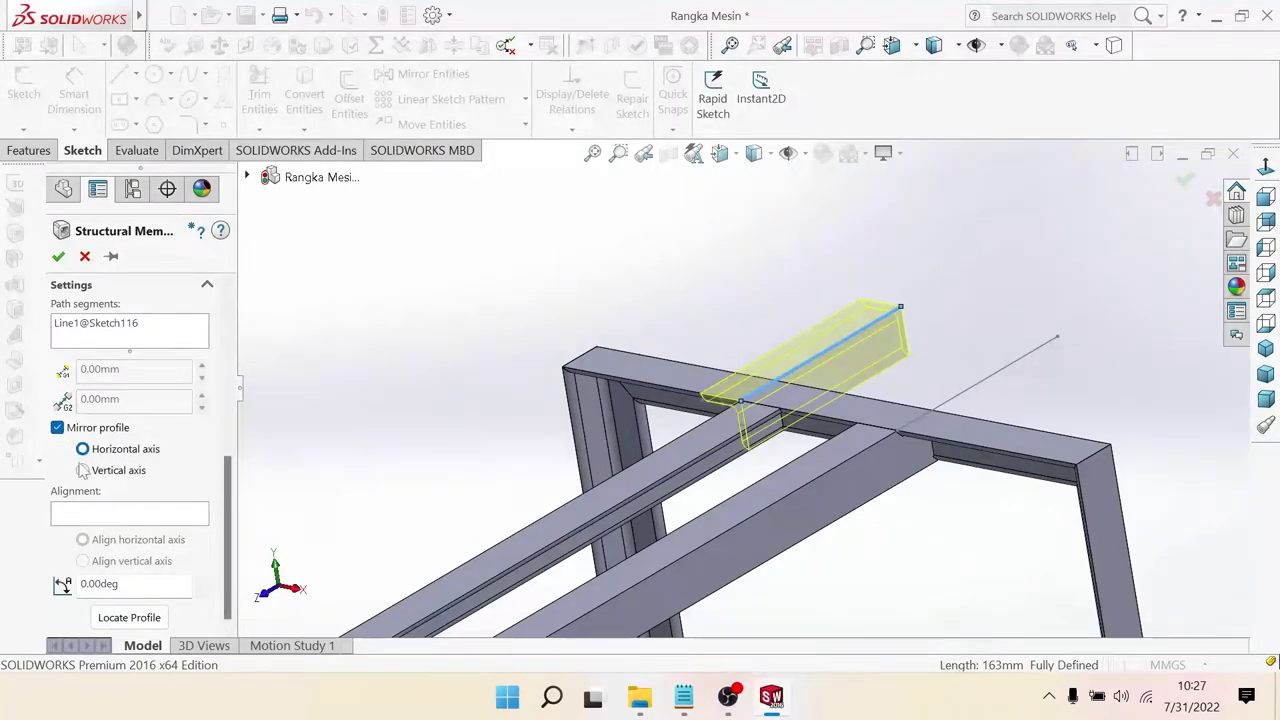
pyautogui.click(83, 470)
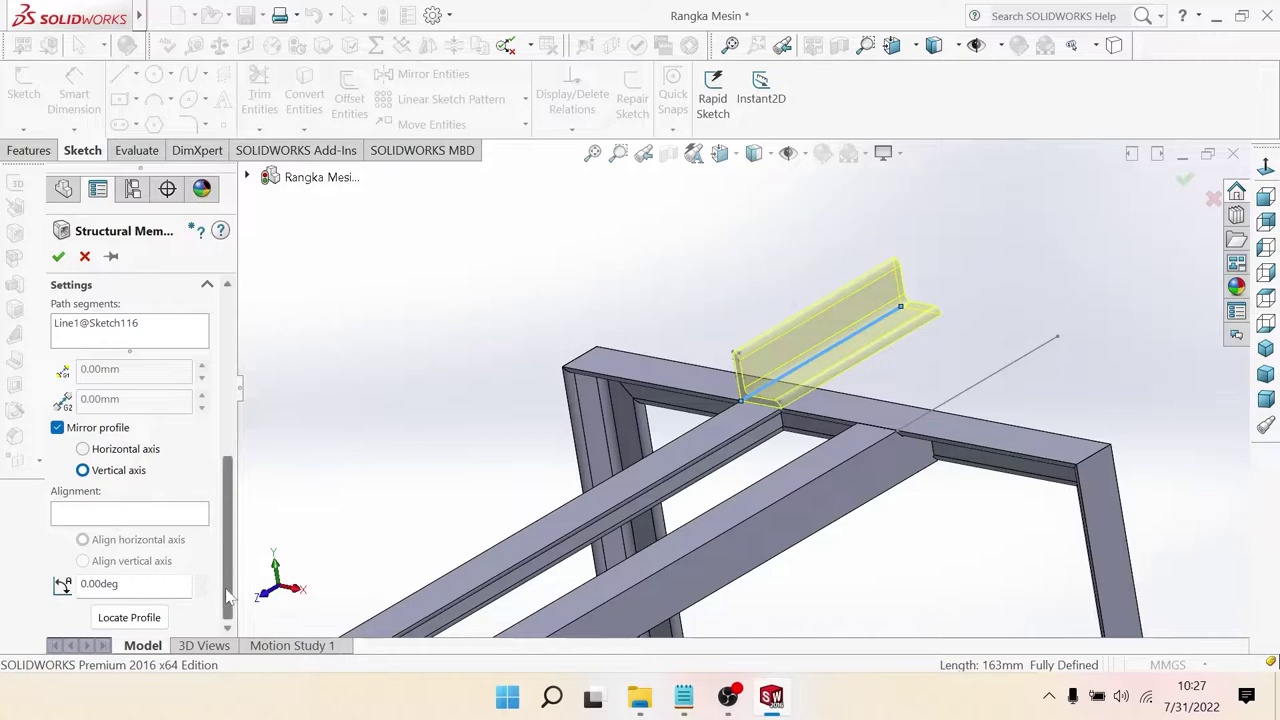
pyautogui.write('90')
pyautogui.press('Return')
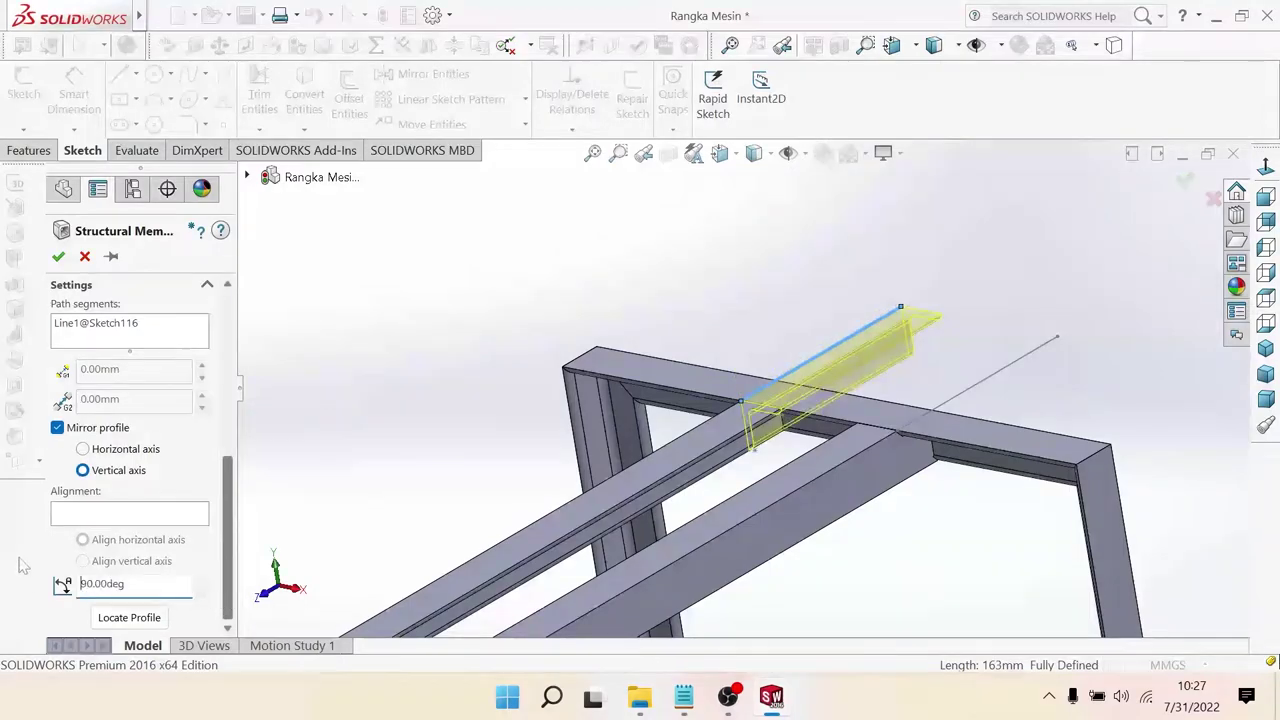
pyautogui.click(59, 257)
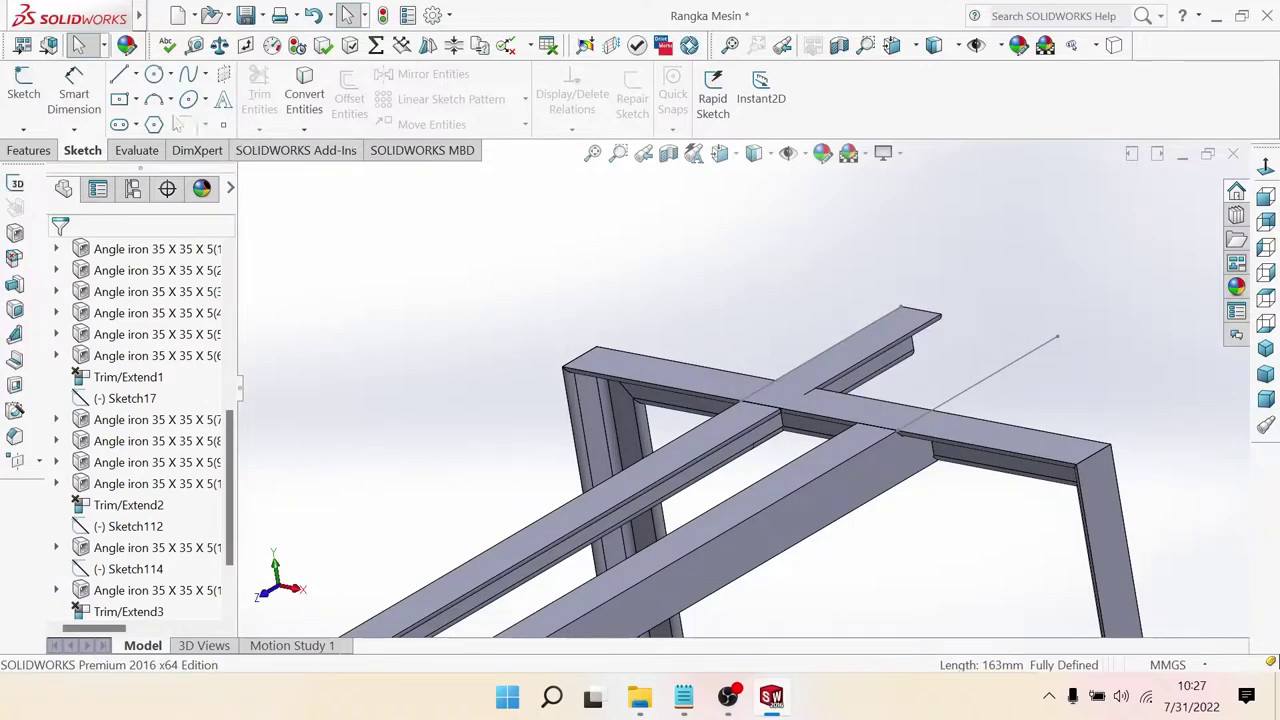
# Step: Add a second mirrored angle-iron member along the other 163 mm line
pyautogui.click(15, 234)
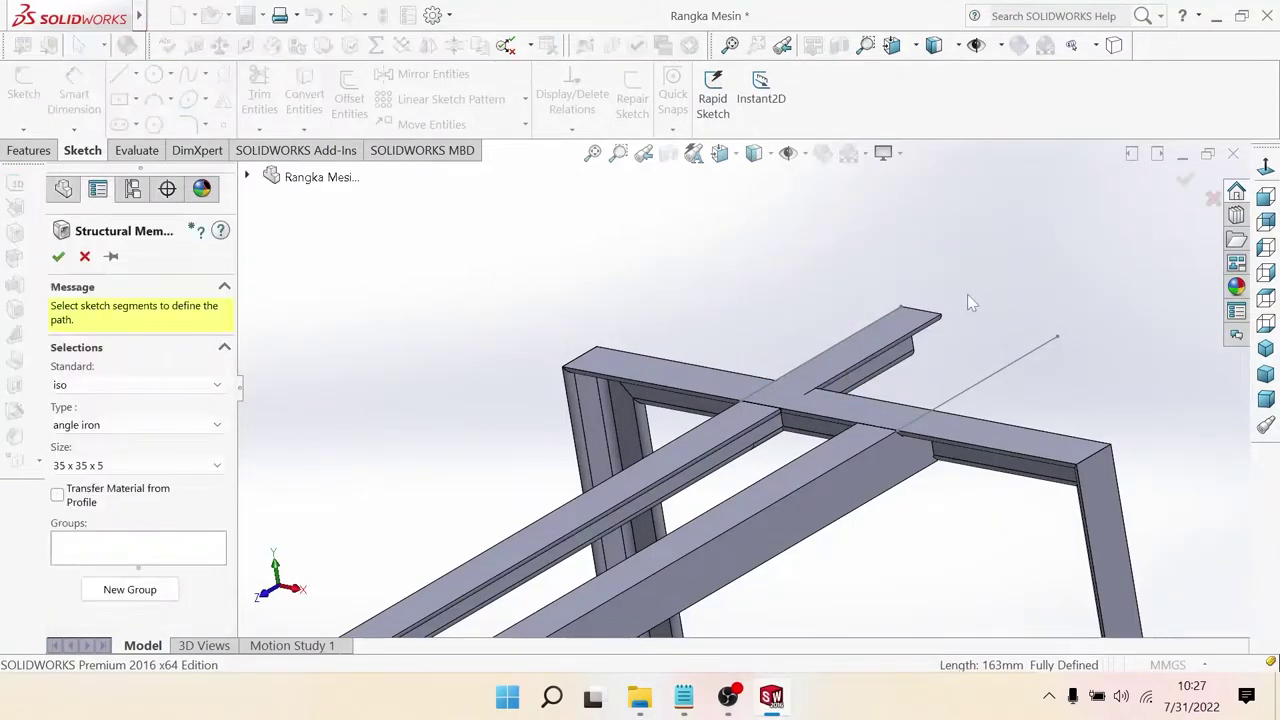
pyautogui.click(994, 378)
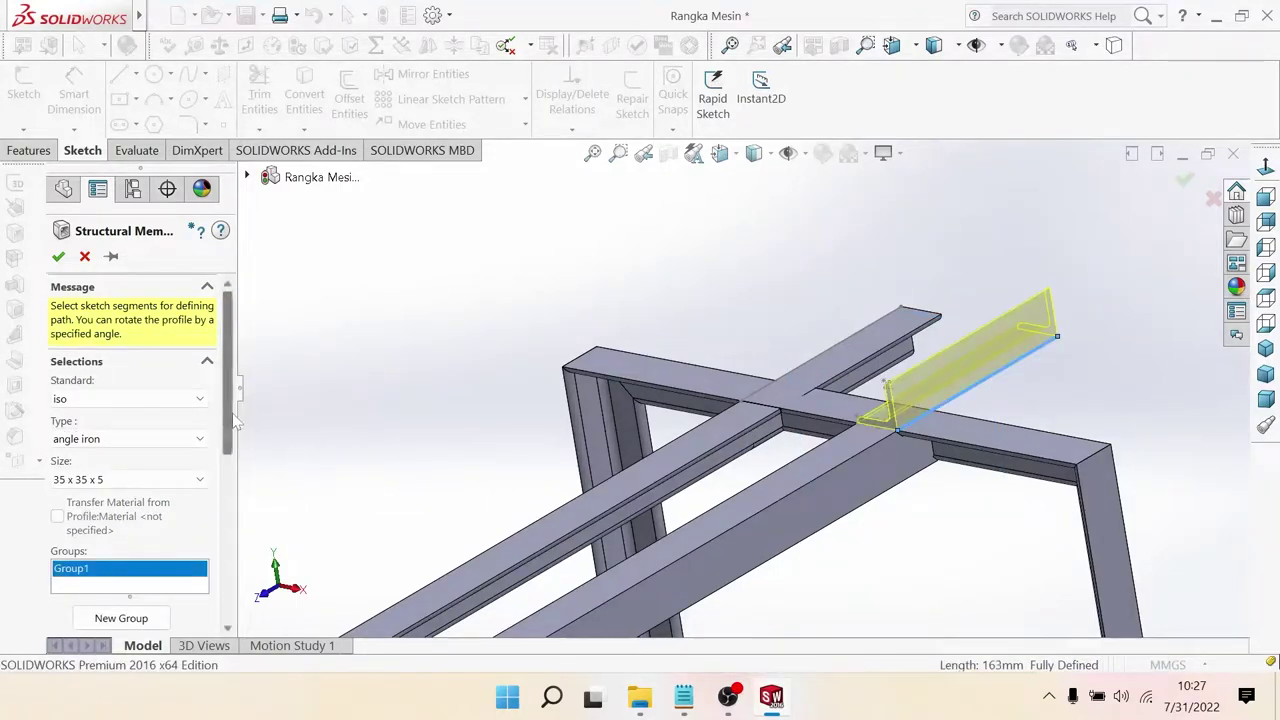
pyautogui.scroll(-3, 185, 455)
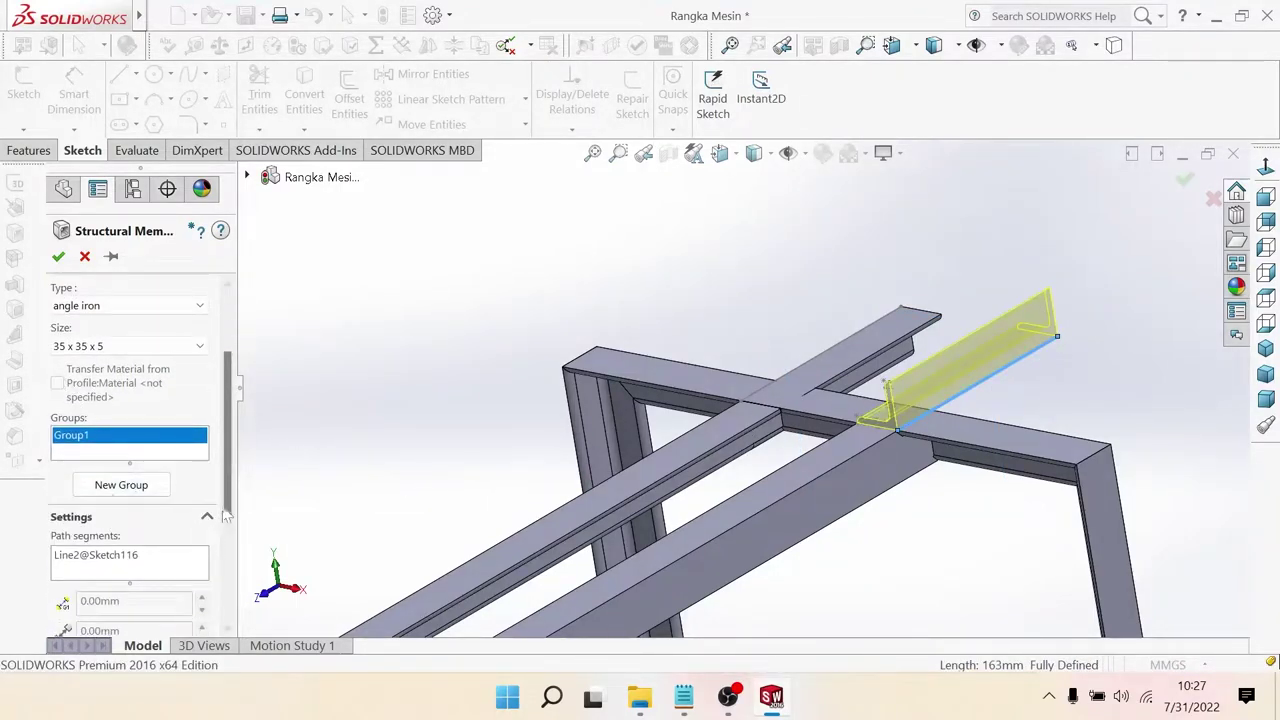
pyautogui.scroll(-3, 225, 515)
pyautogui.click(57, 514)
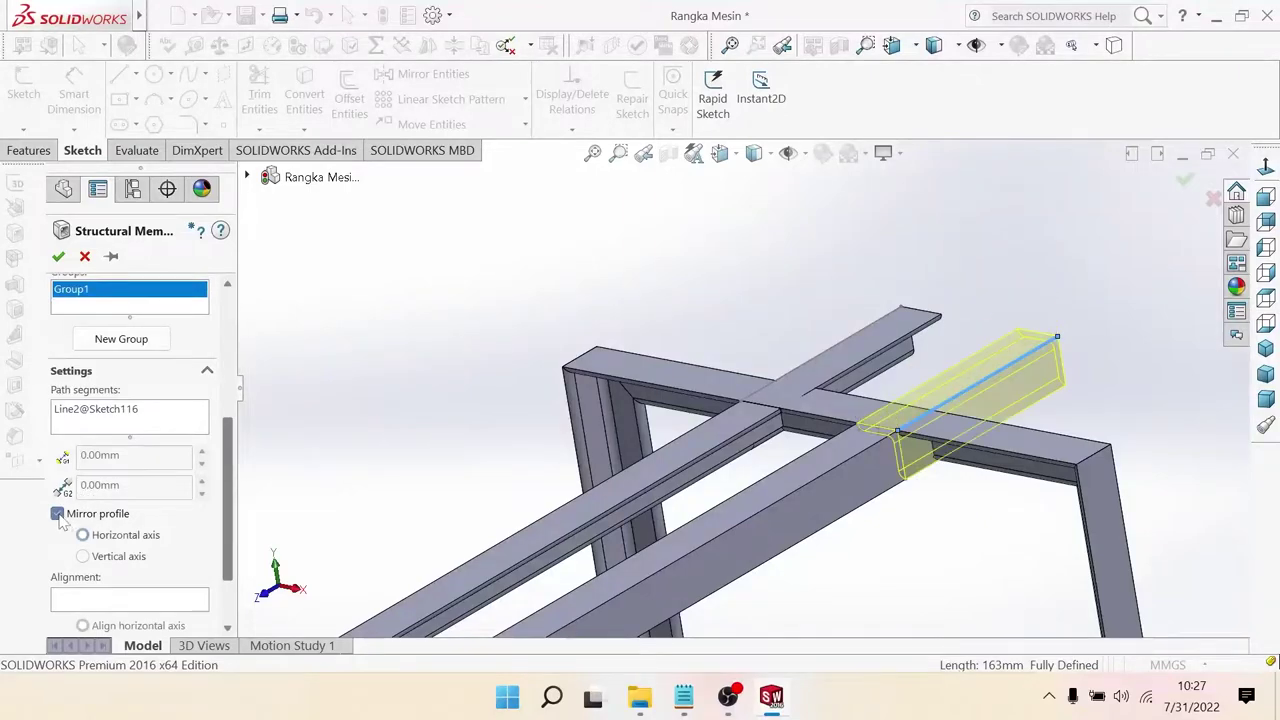
pyautogui.click(58, 256)
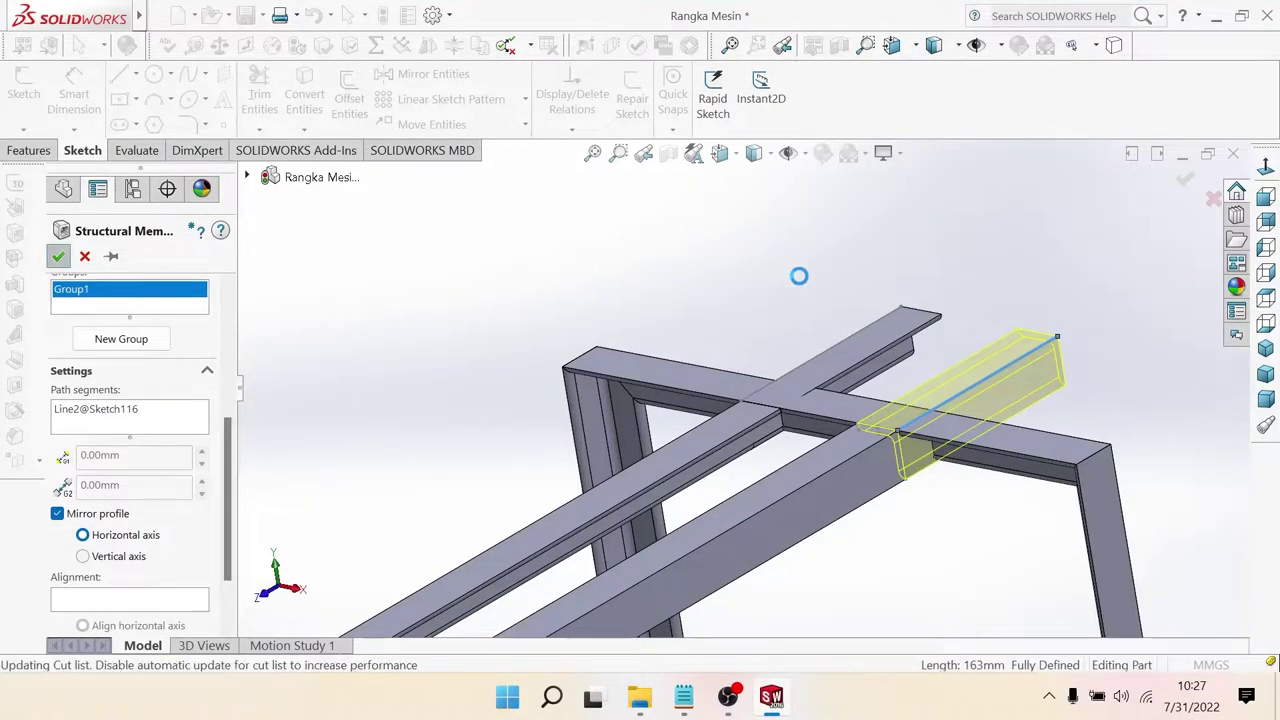
pyautogui.moveTo(808, 270); pyautogui.dragTo(915, 400, button='middle')
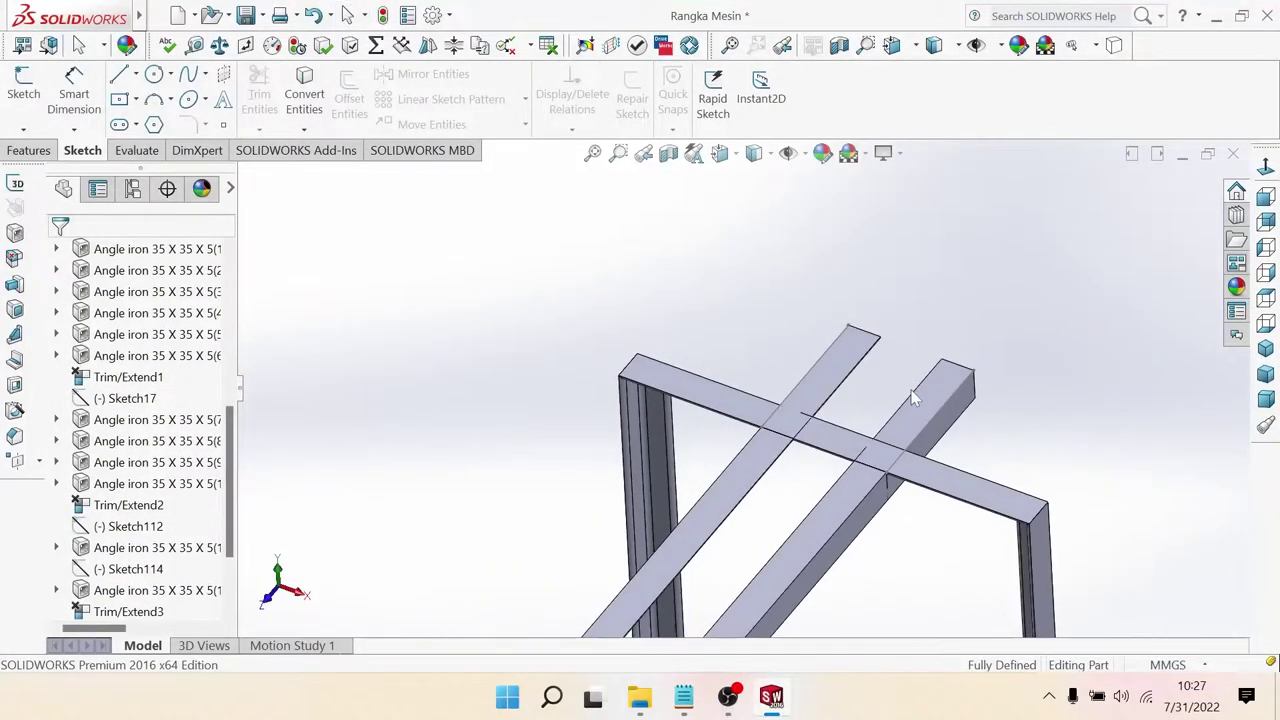
# Step: Start Trim/Extend and clear the initially wrong boundary and body selections
pyautogui.click(28, 150)
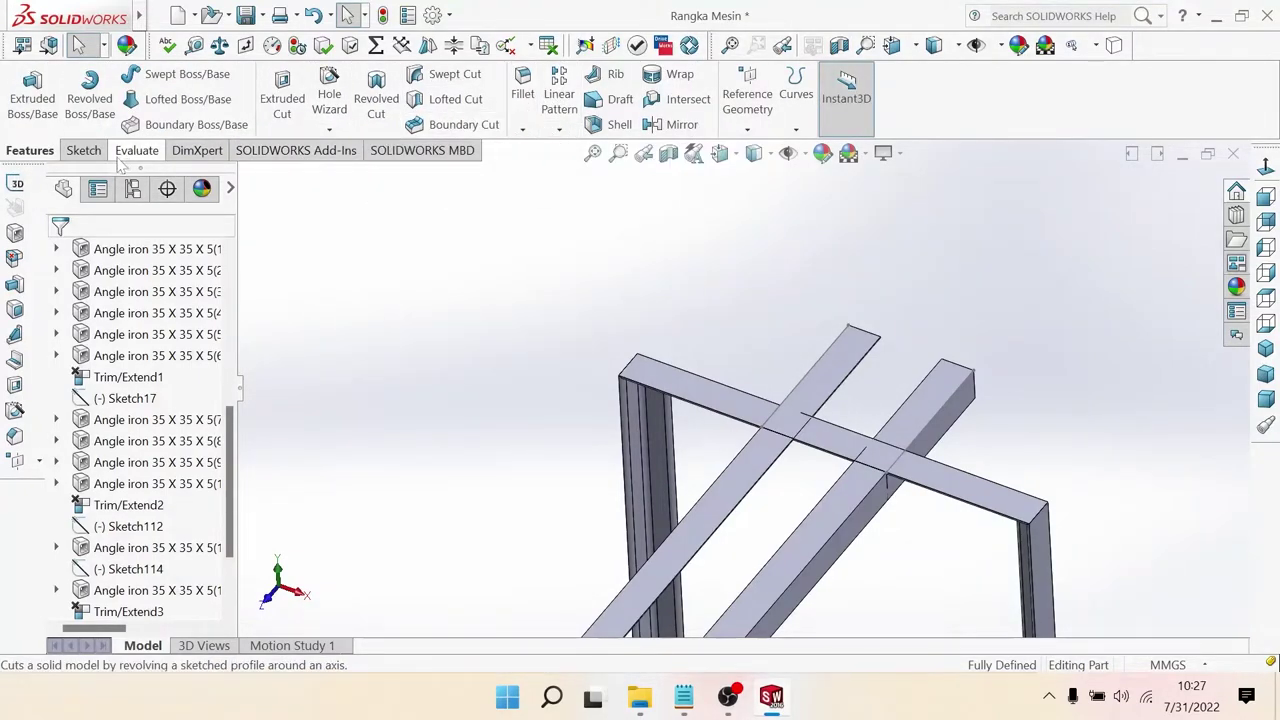
pyautogui.click(15, 259)
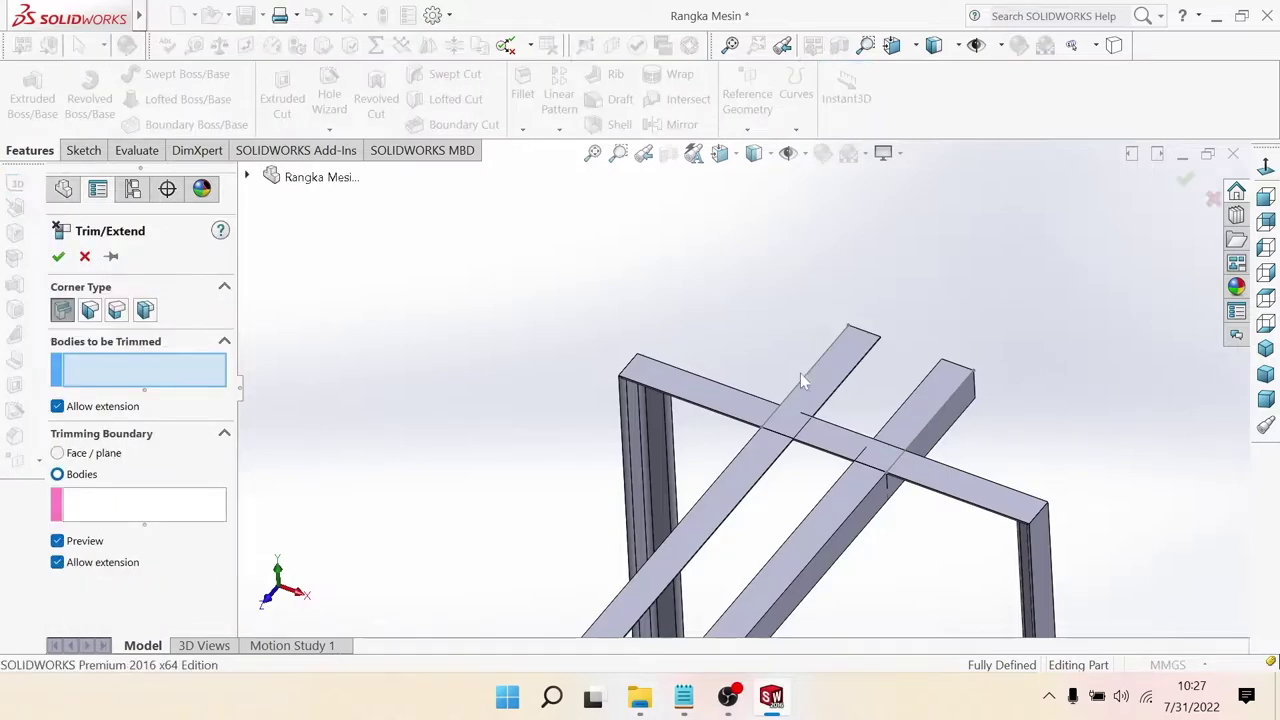
pyautogui.click(835, 455)
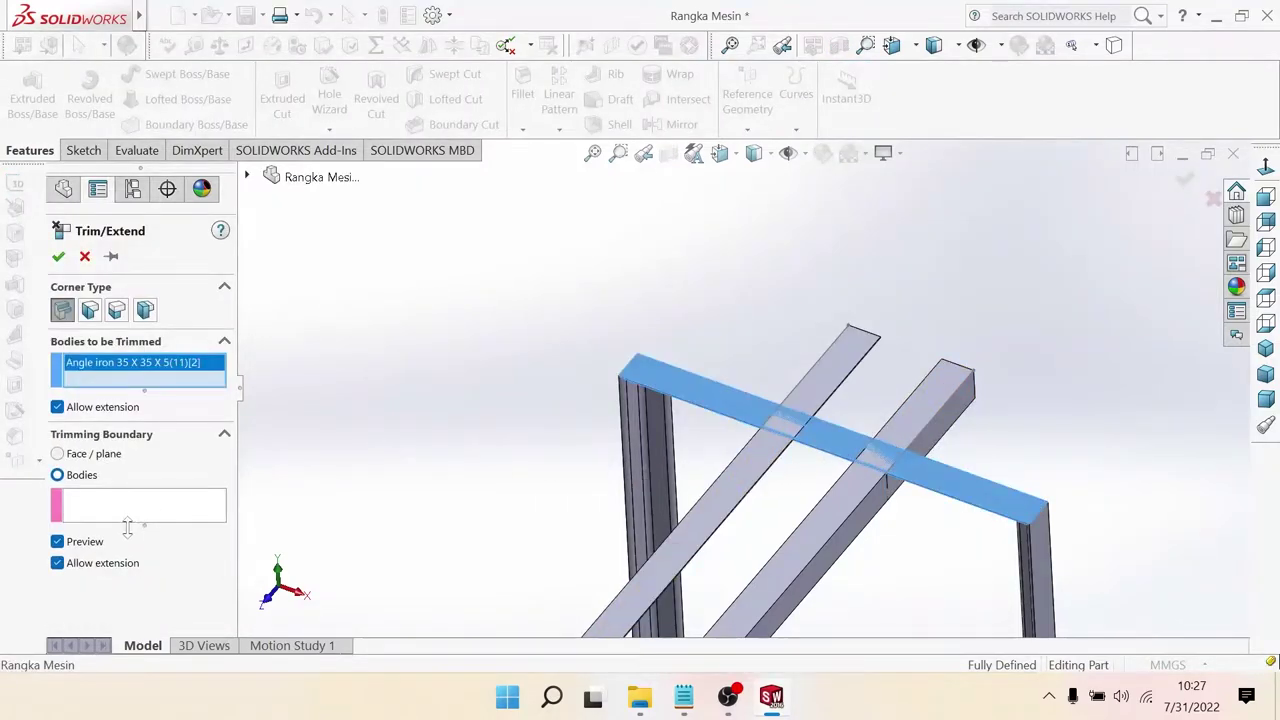
pyautogui.click(139, 518)
pyautogui.click(829, 400)
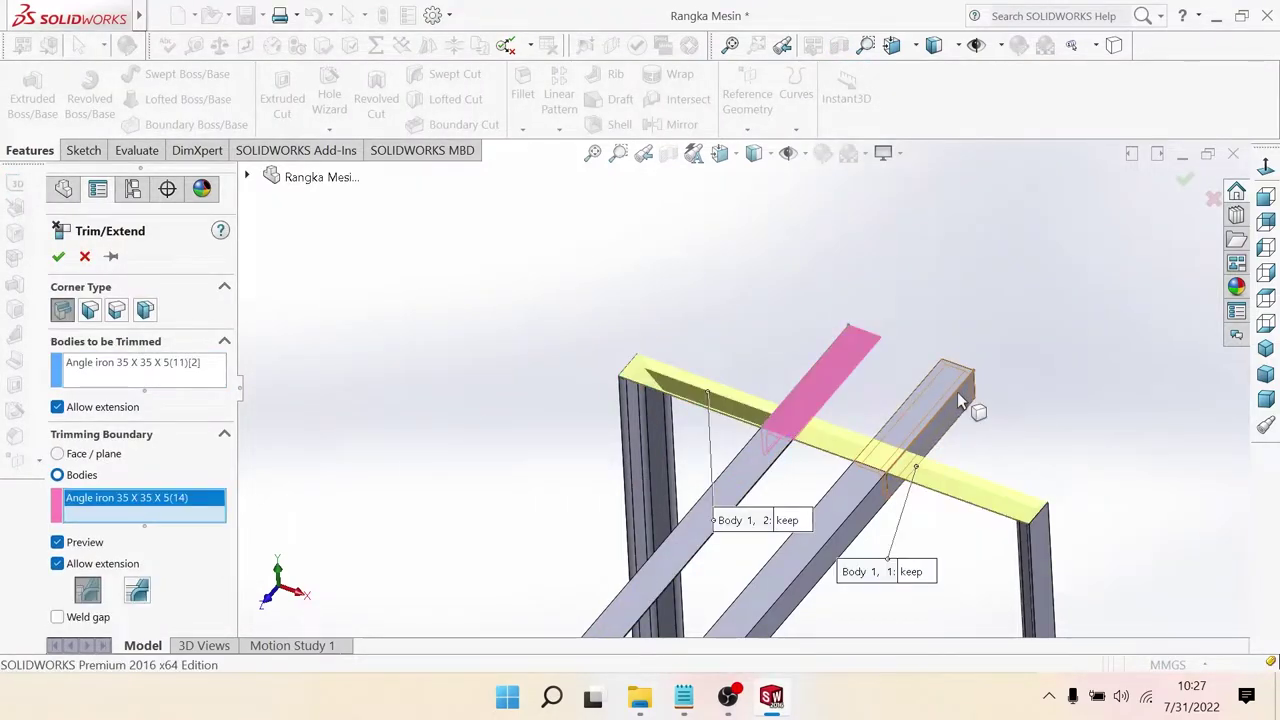
pyautogui.rightClick(190, 494)
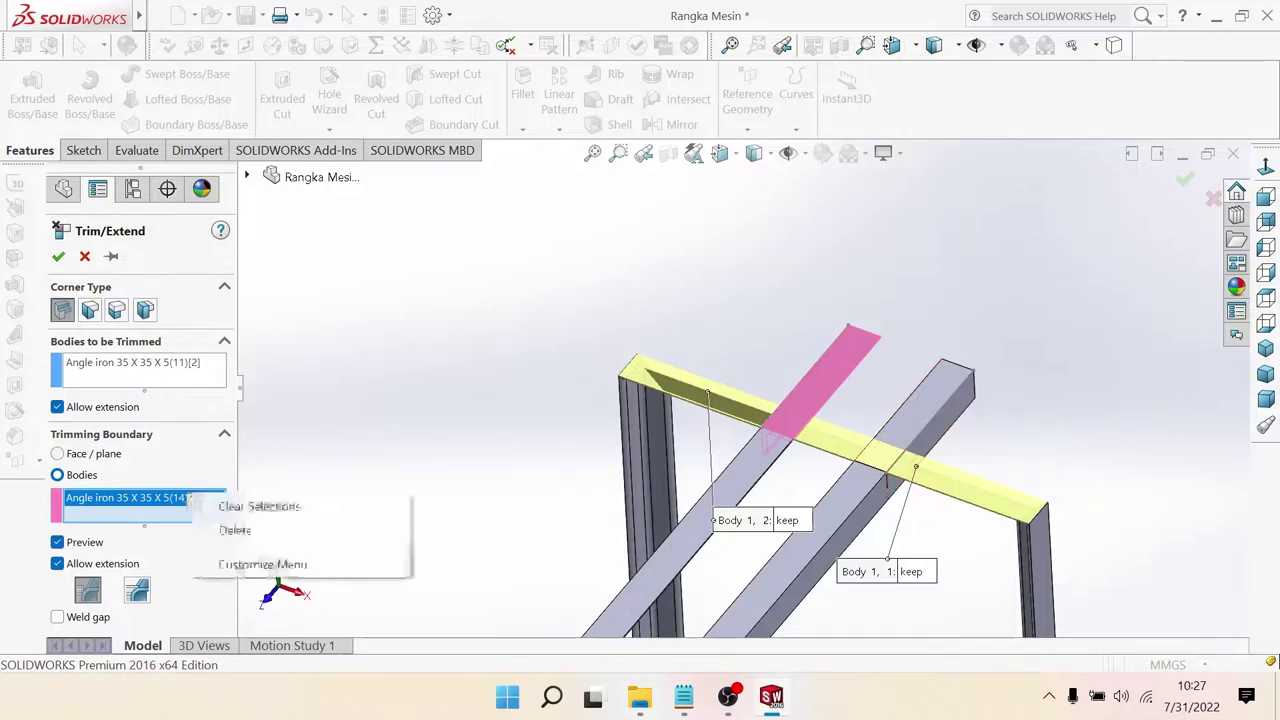
pyautogui.click(245, 506)
pyautogui.rightClick(155, 370)
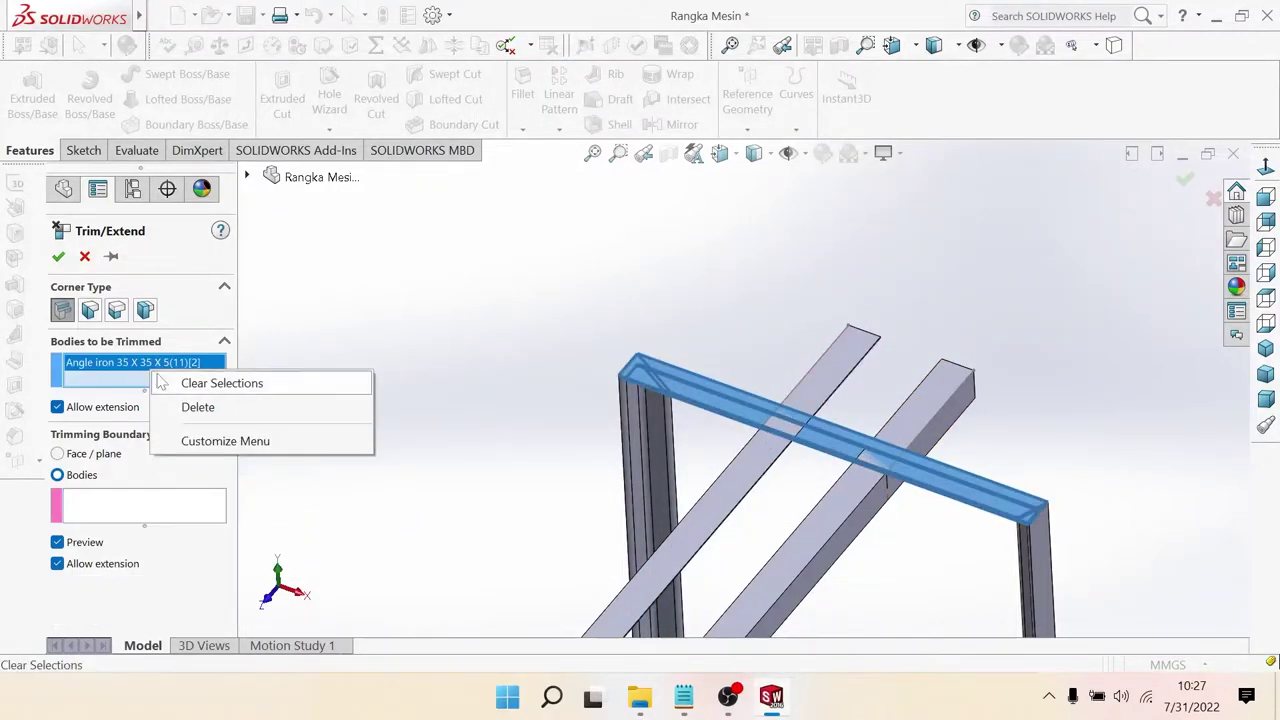
pyautogui.click(182, 383)
# Step: Trim both new angle-iron hangers against the top crossbeam as the boundary
pyautogui.click(200, 505)
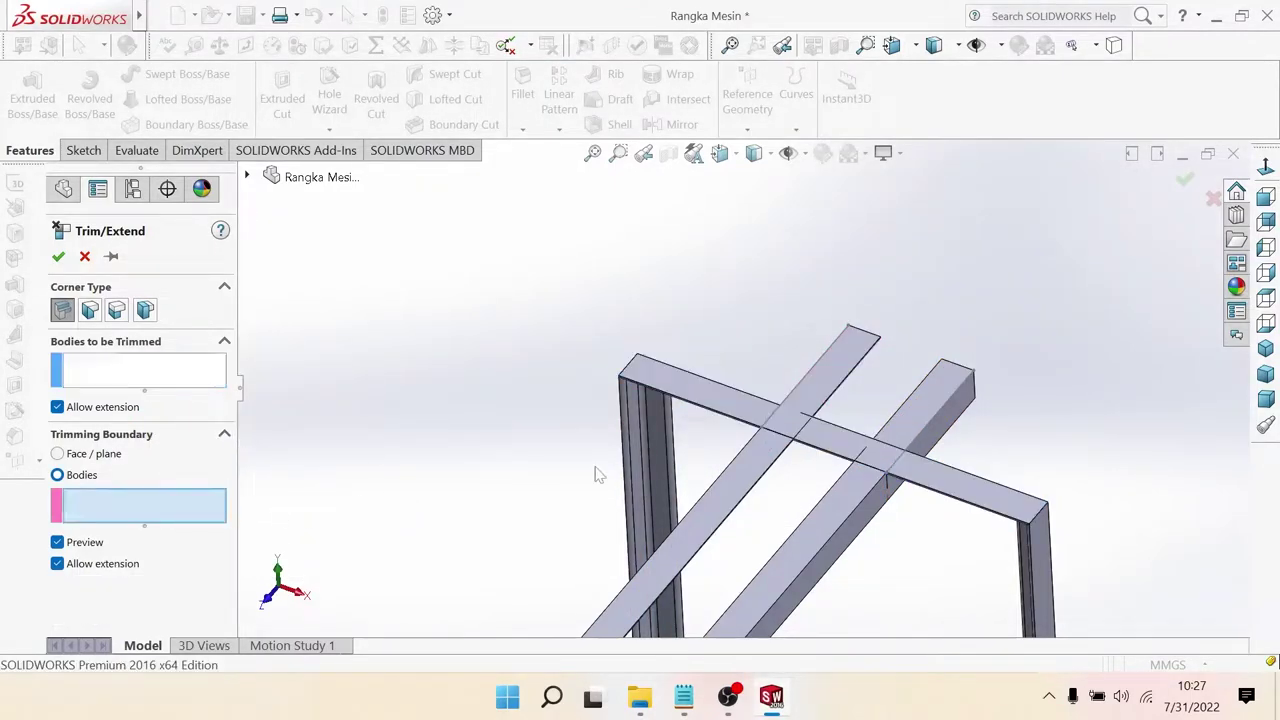
pyautogui.click(712, 410)
pyautogui.click(179, 381)
pyautogui.click(818, 390)
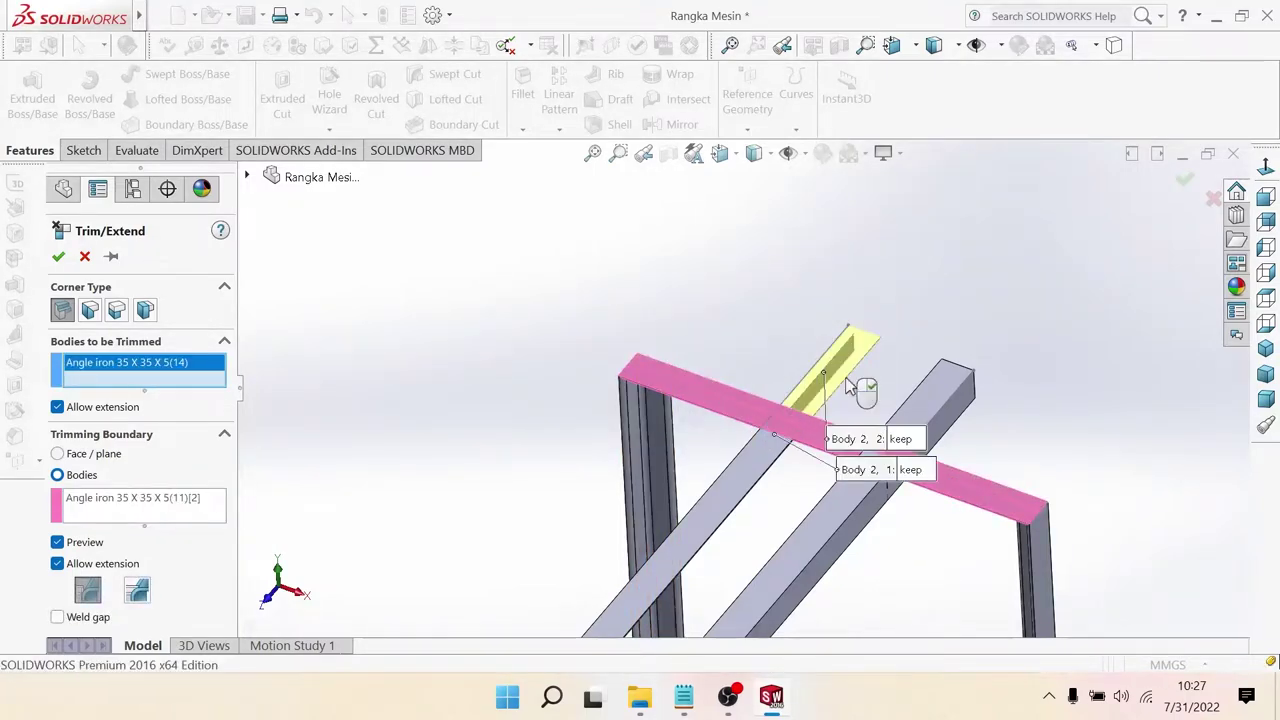
pyautogui.click(936, 403)
pyautogui.moveTo(986, 406); pyautogui.dragTo(890, 487, button='middle')
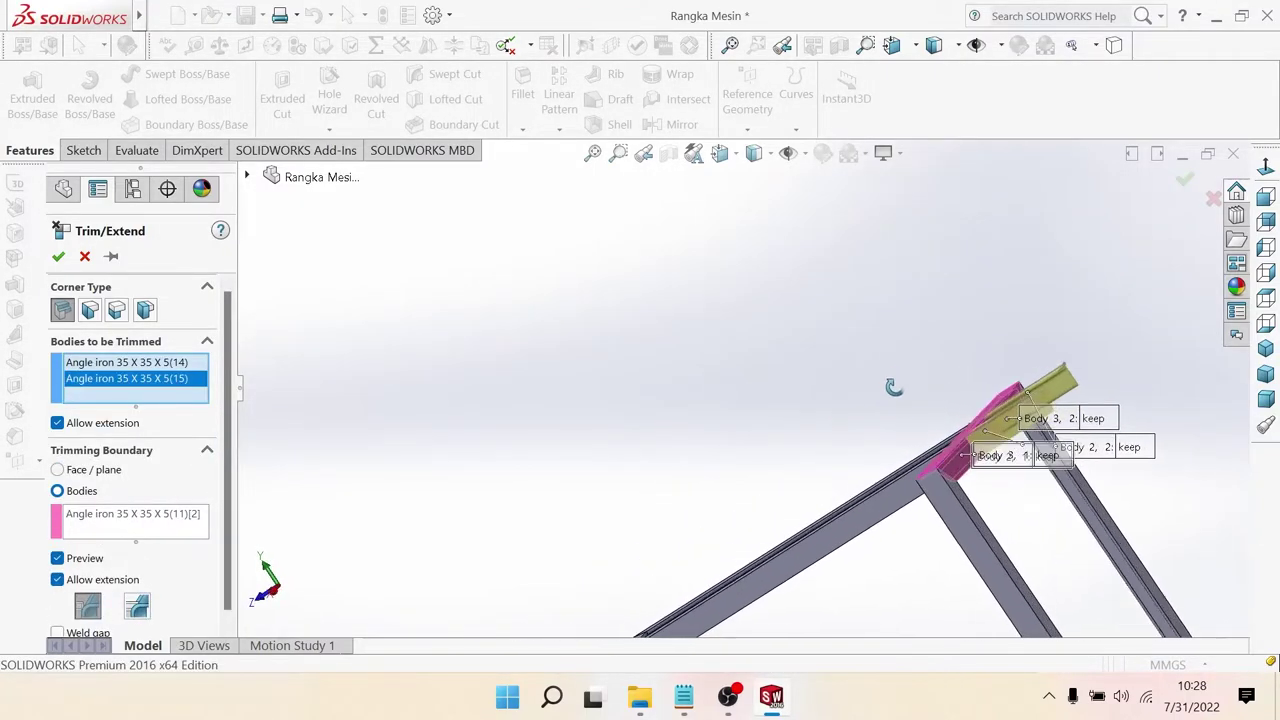
pyautogui.scroll(2, 1090, 430)
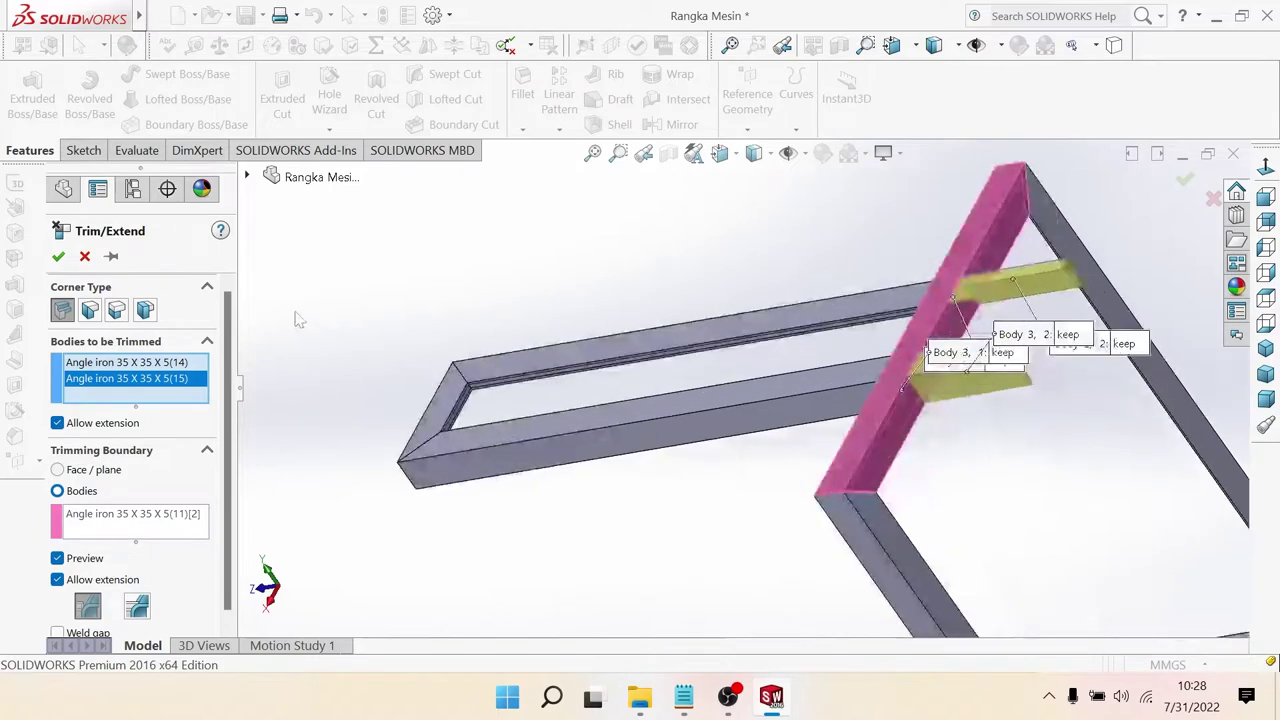
pyautogui.click(58, 256)
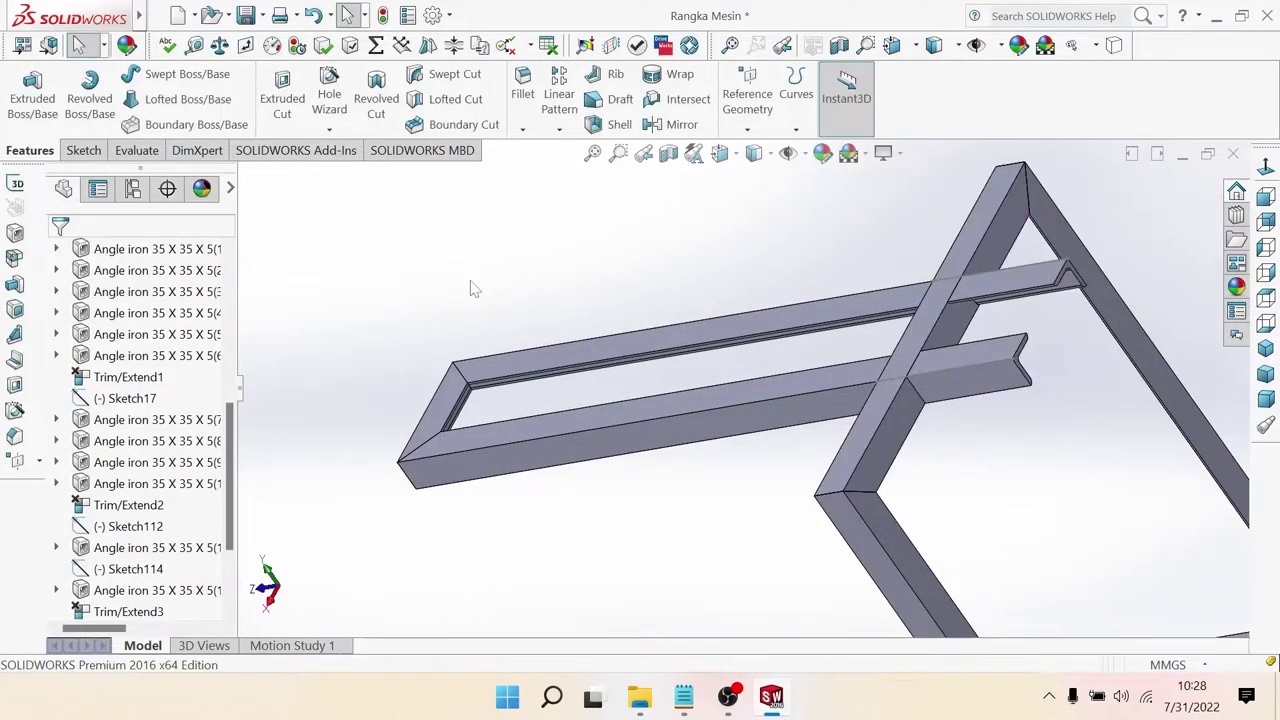
pyautogui.moveTo(474, 289)
pyautogui.mouseDown(button='middle')
pyautogui.moveTo(849, 449)
pyautogui.moveTo(600, 300)
pyautogui.mouseUp(button='middle')
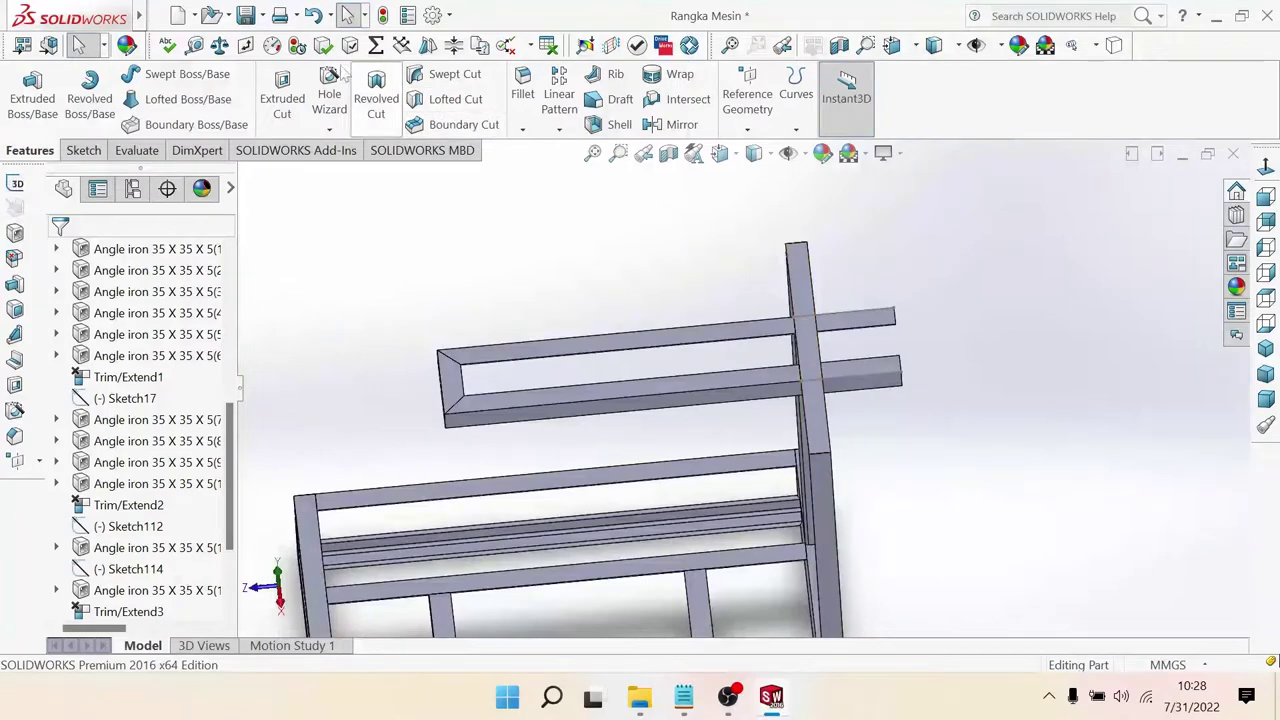
# Step: Close the Rangka Mesin part and look down on the wok and frame in the assembly
pyautogui.click(1183, 159)
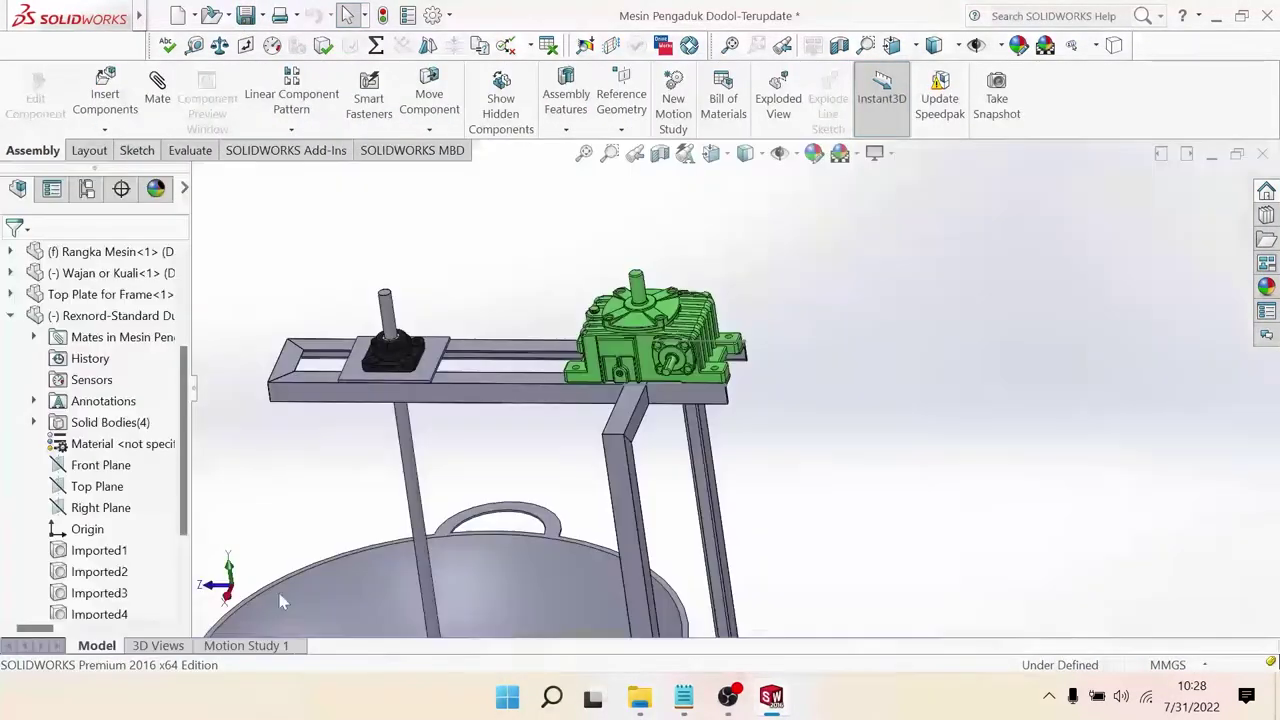
pyautogui.moveTo(281, 601); pyautogui.dragTo(658, 416, button='middle')
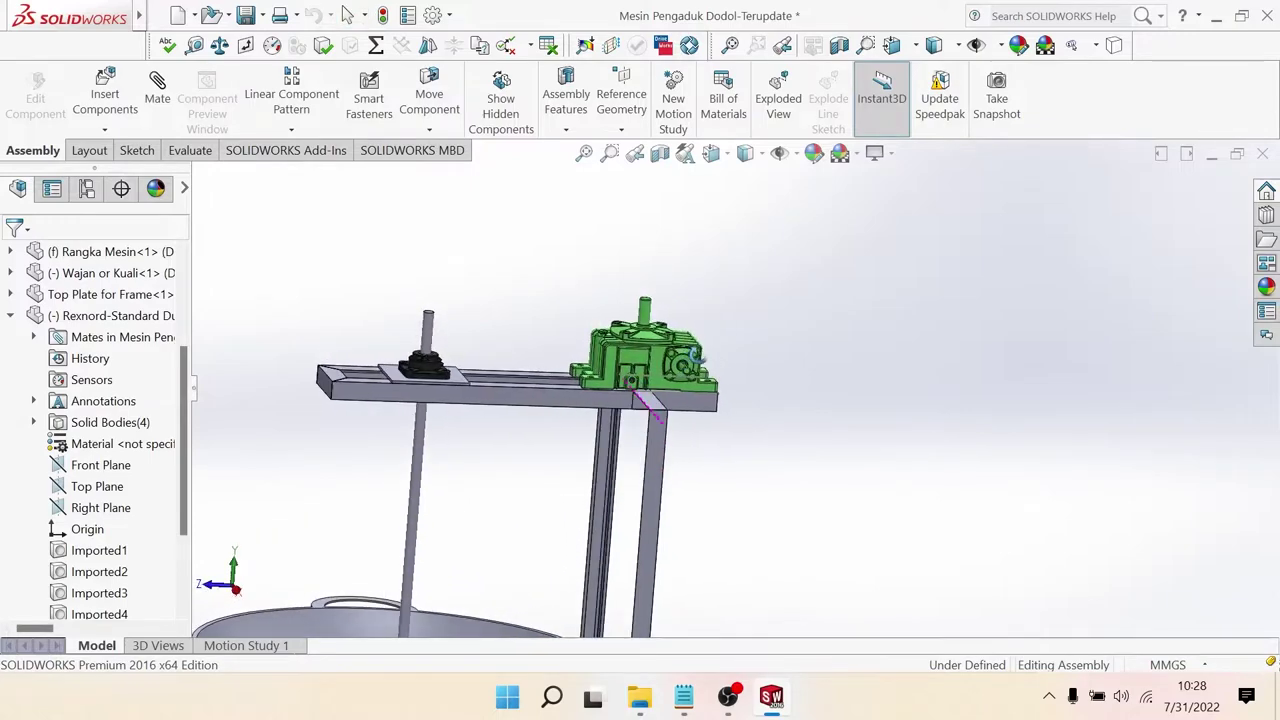
pyautogui.moveTo(693, 358)
pyautogui.mouseDown(button='middle')
pyautogui.moveTo(580, 535)
pyautogui.moveTo(686, 445)
pyautogui.moveTo(700, 500)
pyautogui.moveTo(666, 443)
pyautogui.moveTo(738, 470)
pyautogui.mouseUp(button='middle')
pyautogui.scroll(-3, 700, 500)
pyautogui.scroll(-2, 660, 370)
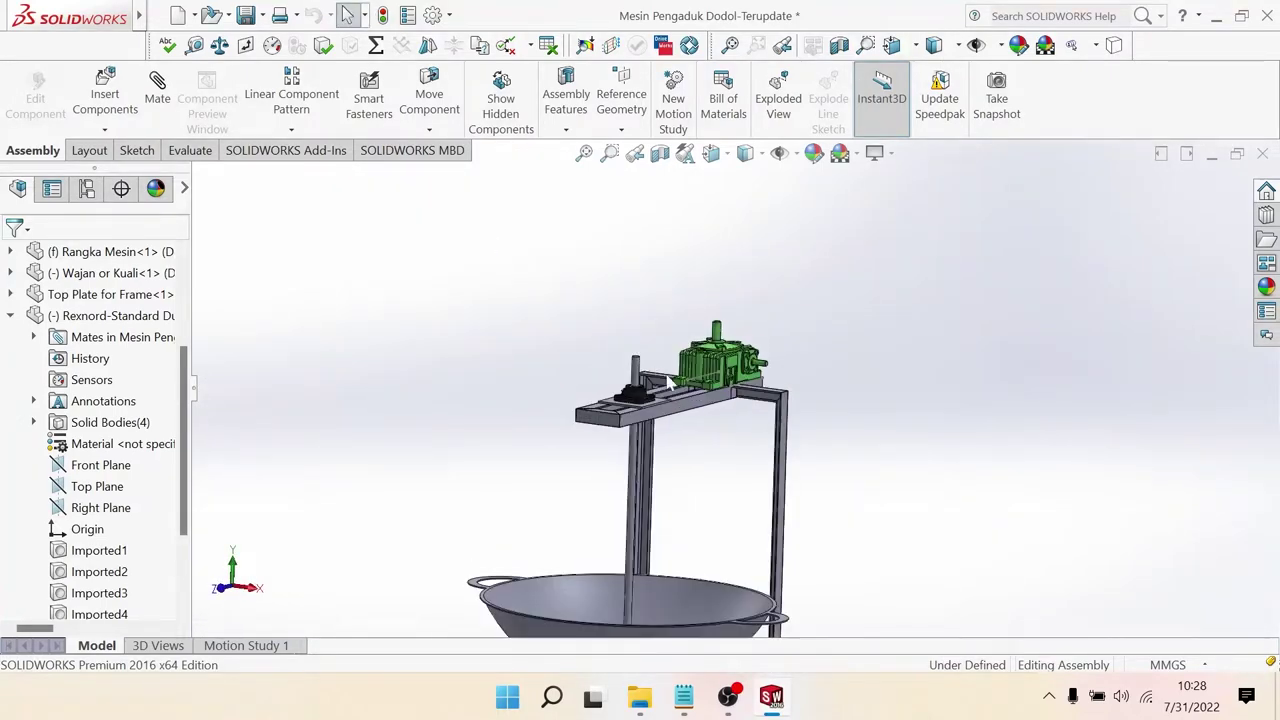
pyautogui.scroll(-1, 710, 400)
pyautogui.scroll(-1, 716, 405)
pyautogui.scroll(1, 716, 405)
pyautogui.scroll(2, 716, 405)
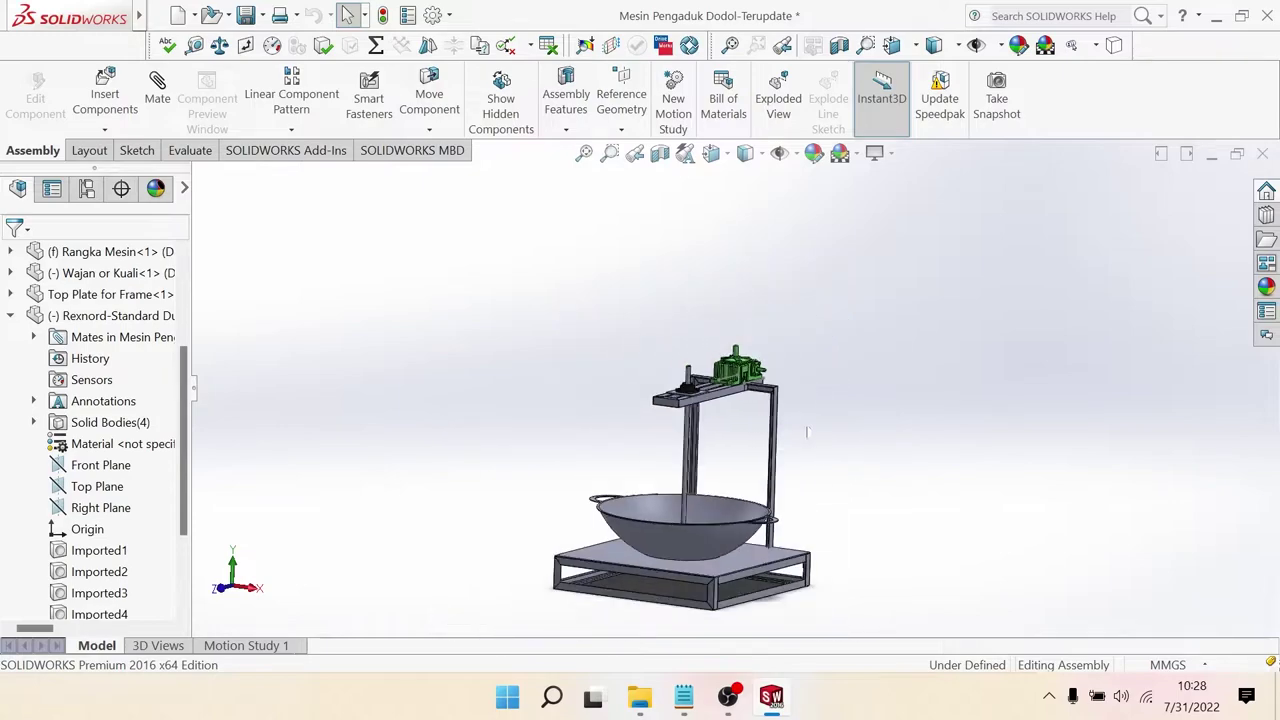
# Step: Orbit the assembly through front, three-quarter and side views to inspect the frame and reducer
pyautogui.moveTo(760, 420)
pyautogui.mouseDown(button='middle')
pyautogui.moveTo(805, 425)
pyautogui.moveTo(737, 457)
pyautogui.moveTo(805, 481)
pyautogui.mouseUp(button='middle')
pyautogui.scroll(-2, 786, 436)
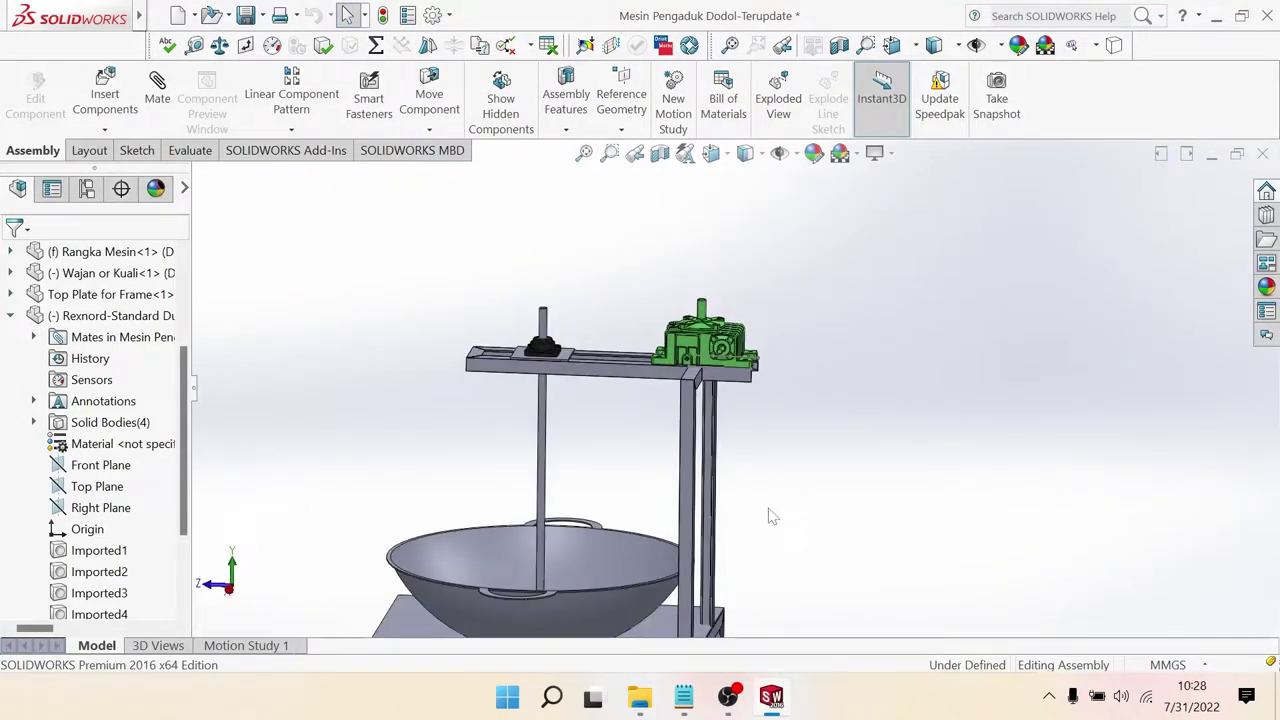
pyautogui.moveTo(770, 513)
pyautogui.mouseDown(button='middle')
pyautogui.moveTo(754, 506)
pyautogui.moveTo(714, 537)
pyautogui.moveTo(745, 530)
pyautogui.moveTo(646, 528)
pyautogui.moveTo(612, 510)
pyautogui.moveTo(609, 473)
pyautogui.moveTo(735, 543)
pyautogui.moveTo(695, 527)
pyautogui.mouseUp(button='middle')
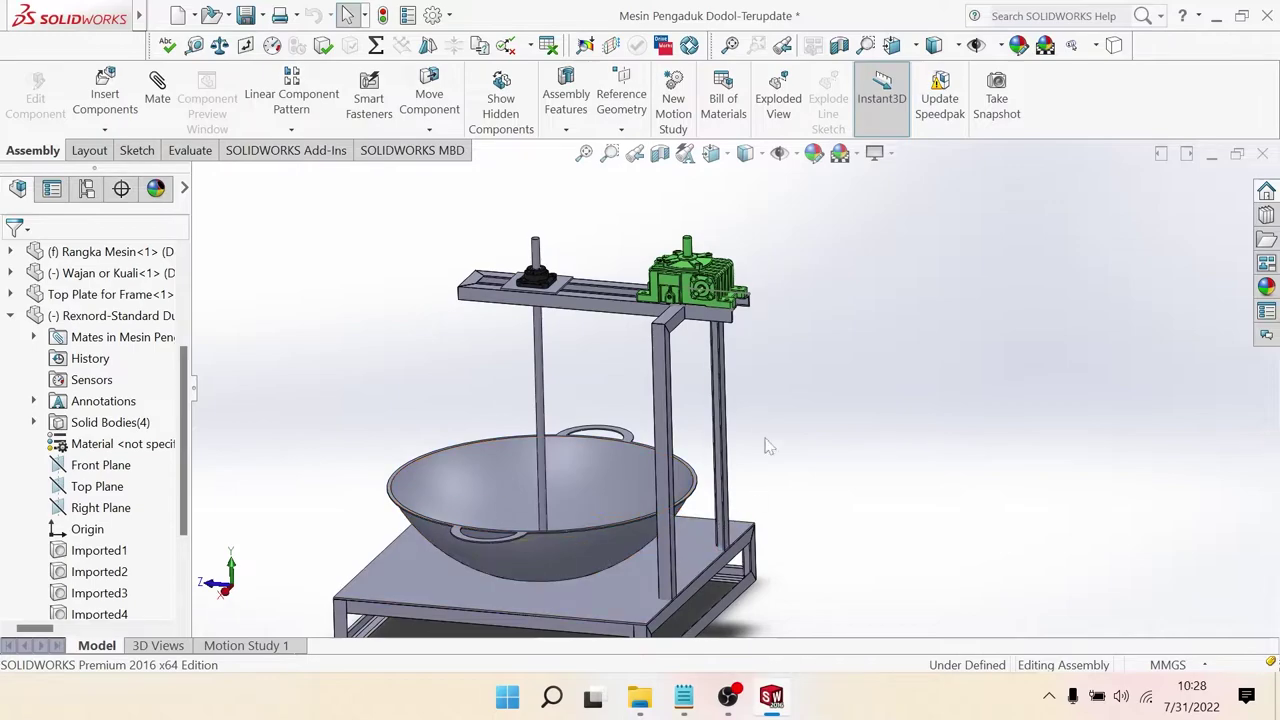
pyautogui.scroll(-2, 678, 383)
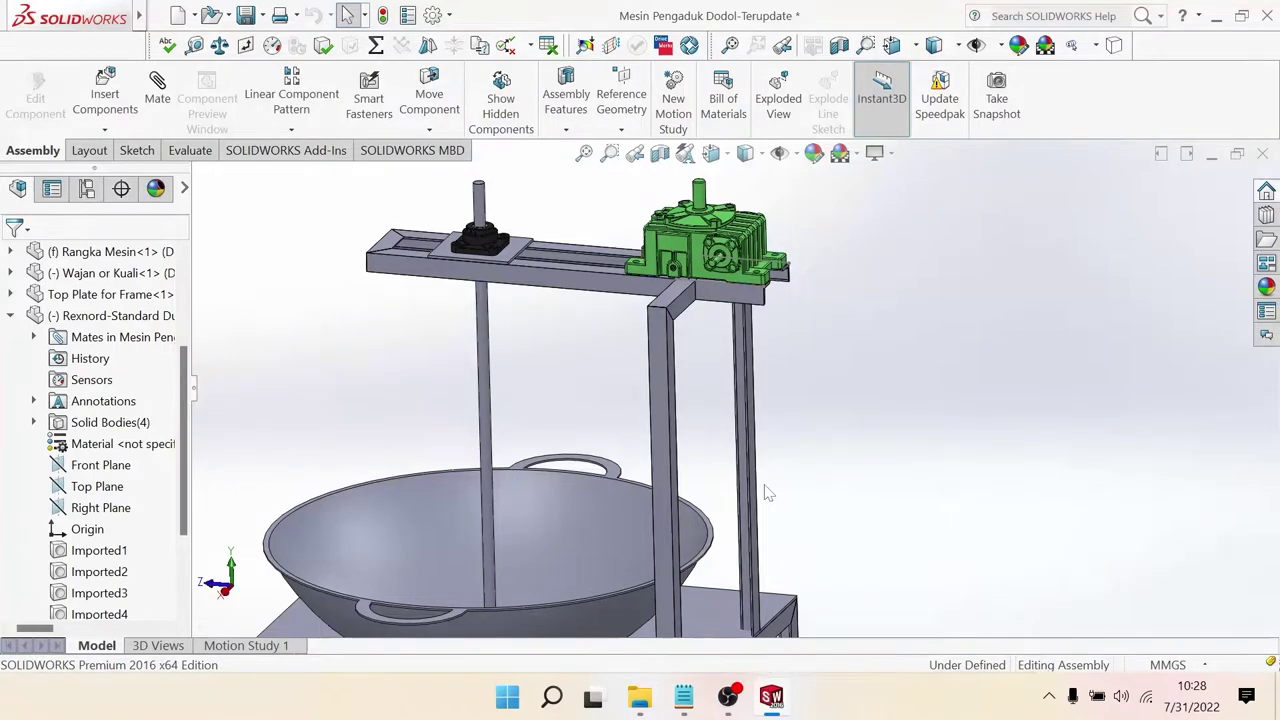
pyautogui.moveTo(738, 420)
pyautogui.mouseDown(button='middle')
pyautogui.moveTo(706, 366)
pyautogui.moveTo(650, 346)
pyautogui.mouseUp(button='middle')
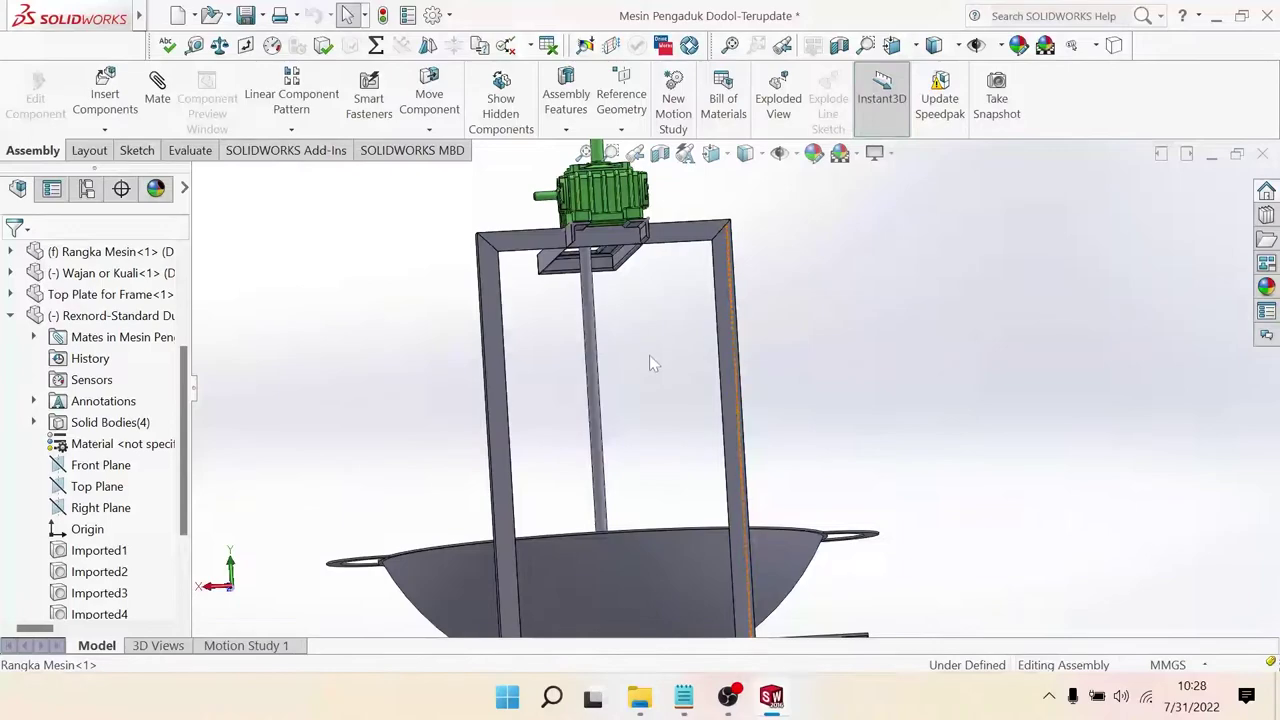
pyautogui.moveTo(643, 456)
pyautogui.mouseDown(button='middle')
pyautogui.moveTo(663, 471)
pyautogui.moveTo(663, 457)
pyautogui.moveTo(680, 500)
pyautogui.moveTo(743, 519)
pyautogui.mouseUp(button='middle')
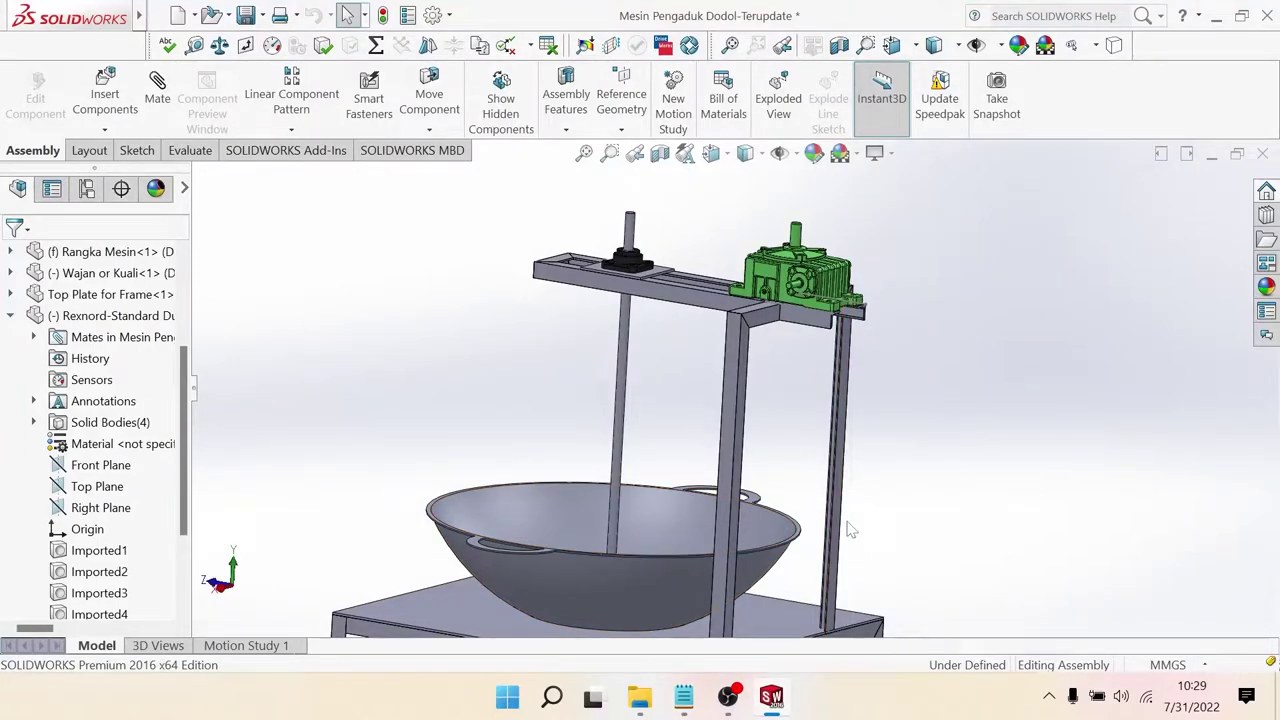
pyautogui.moveTo(848, 530); pyautogui.dragTo(756, 459, button='middle')
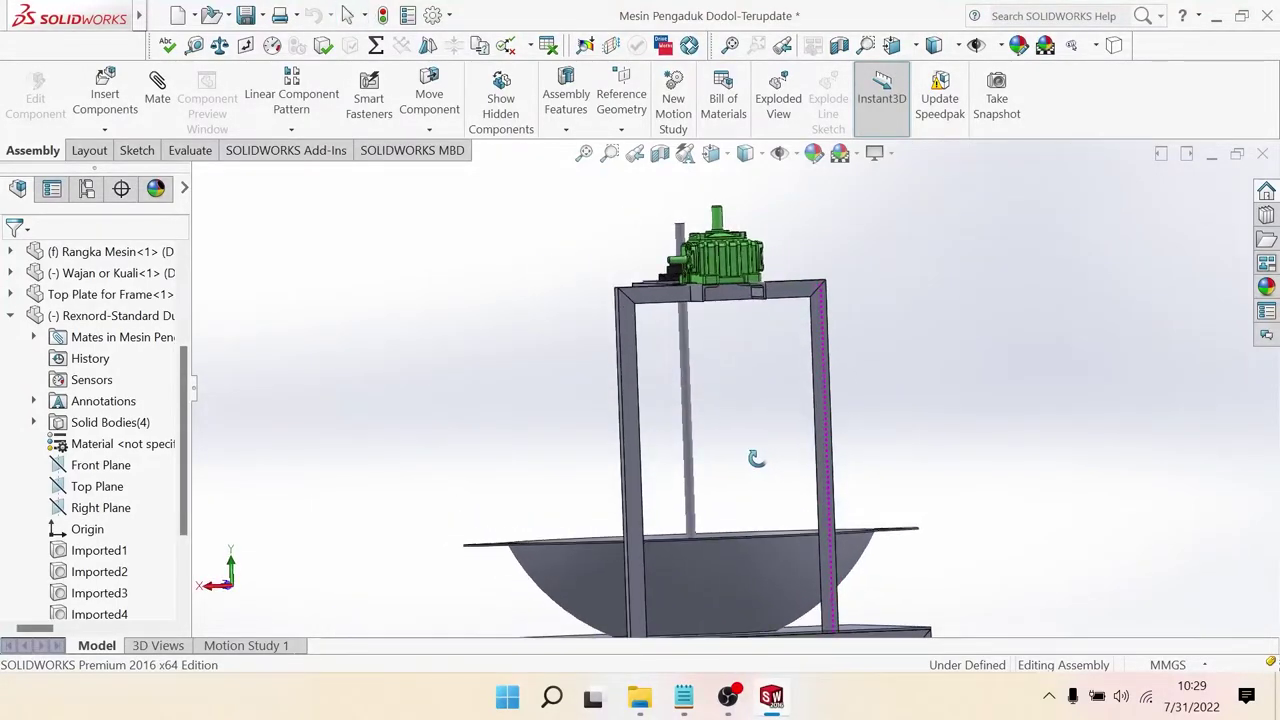
pyautogui.moveTo(686, 334); pyautogui.dragTo(674, 352, button='middle')
# Step: Reopen the frame part and start a new sketch facing the top bar
pyautogui.click(638, 328)
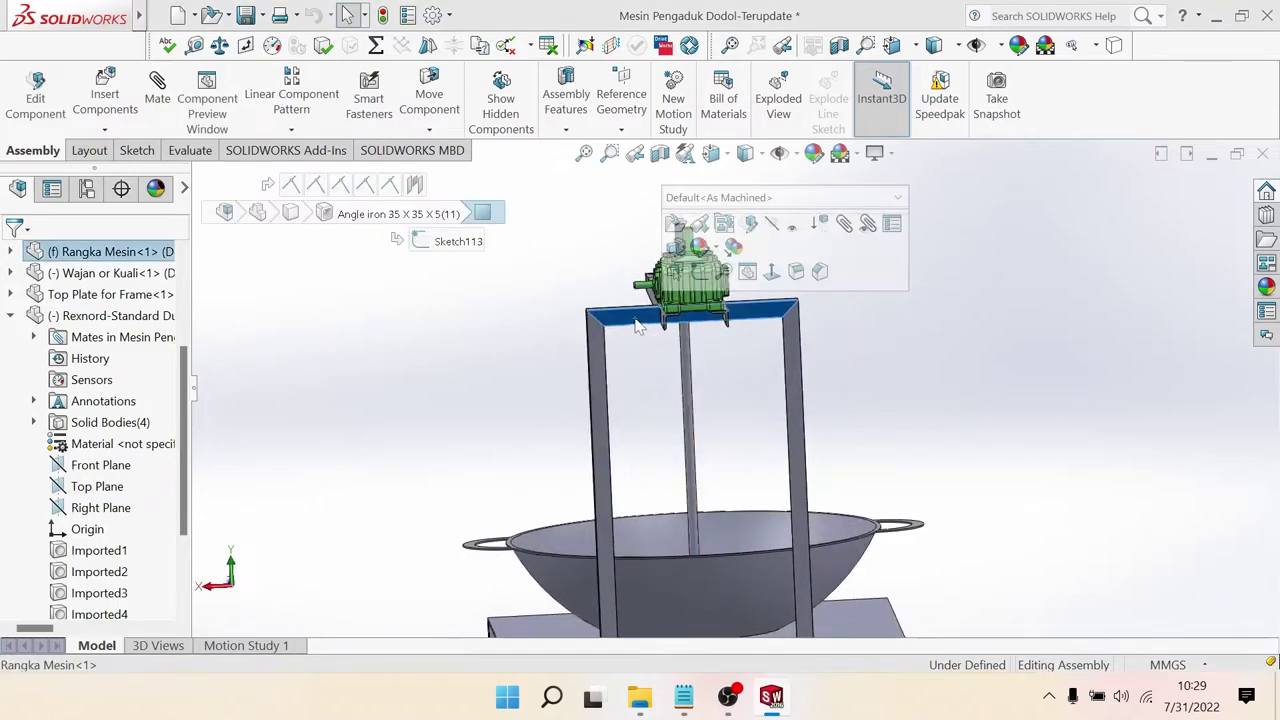
pyautogui.click(684, 224)
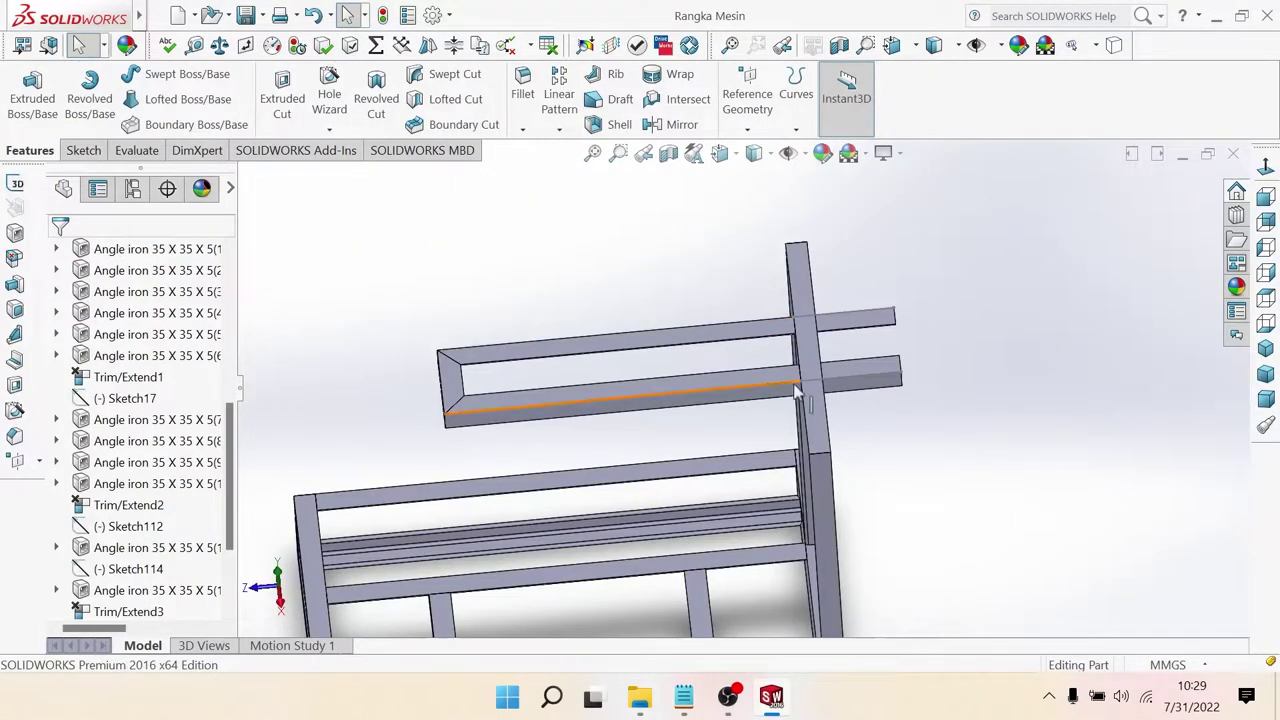
pyautogui.moveTo(693, 276)
pyautogui.mouseDown(button='middle')
pyautogui.moveTo(716, 228)
pyautogui.moveTo(849, 497)
pyautogui.moveTo(700, 470)
pyautogui.moveTo(687, 445)
pyautogui.moveTo(600, 386)
pyautogui.moveTo(660, 317)
pyautogui.mouseUp(button='middle')
pyautogui.scroll(-3, 660, 315)
pyautogui.click(680, 280)
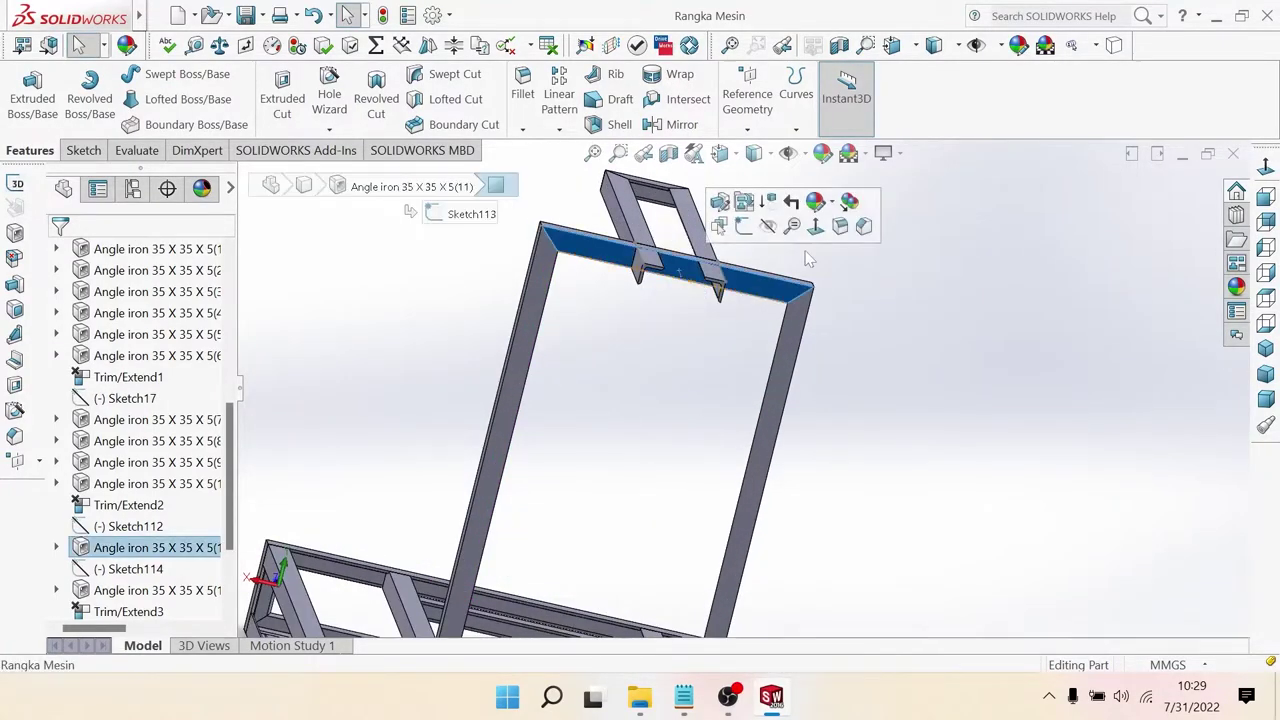
pyautogui.click(808, 224)
pyautogui.press('s')
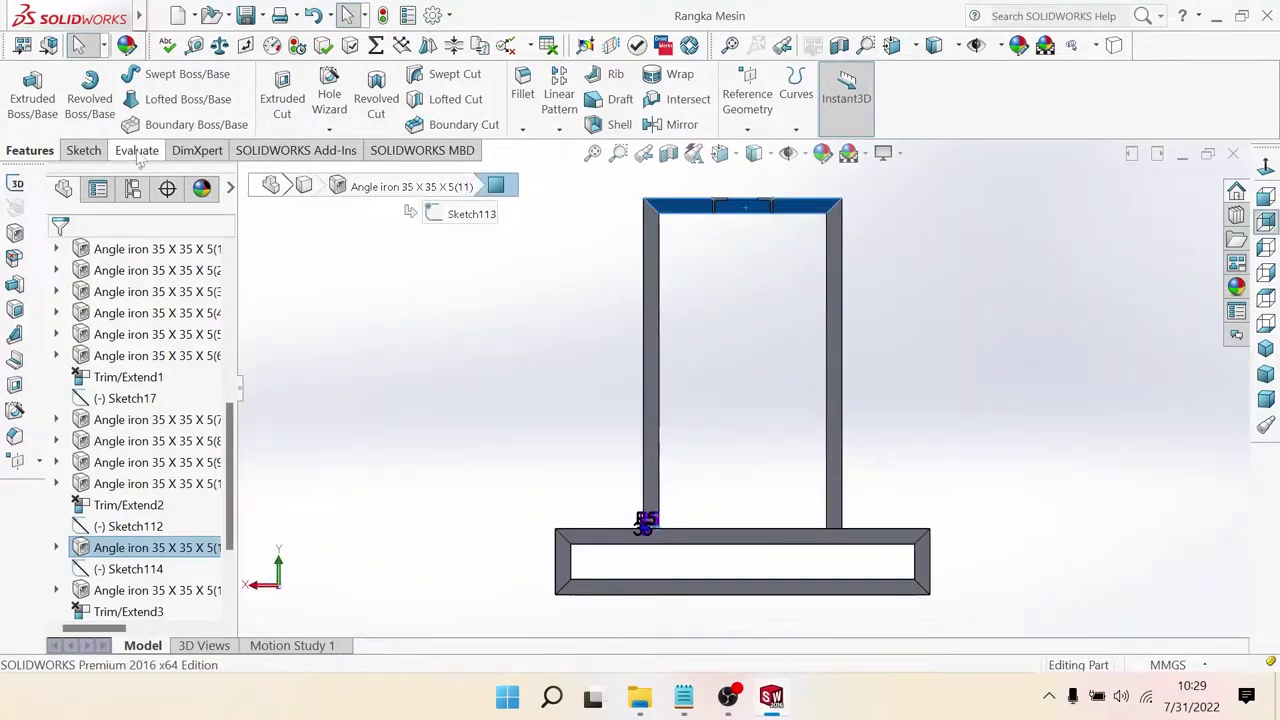
# Step: Draw a vertical line down from the top bar, then undo it
pyautogui.press('l')
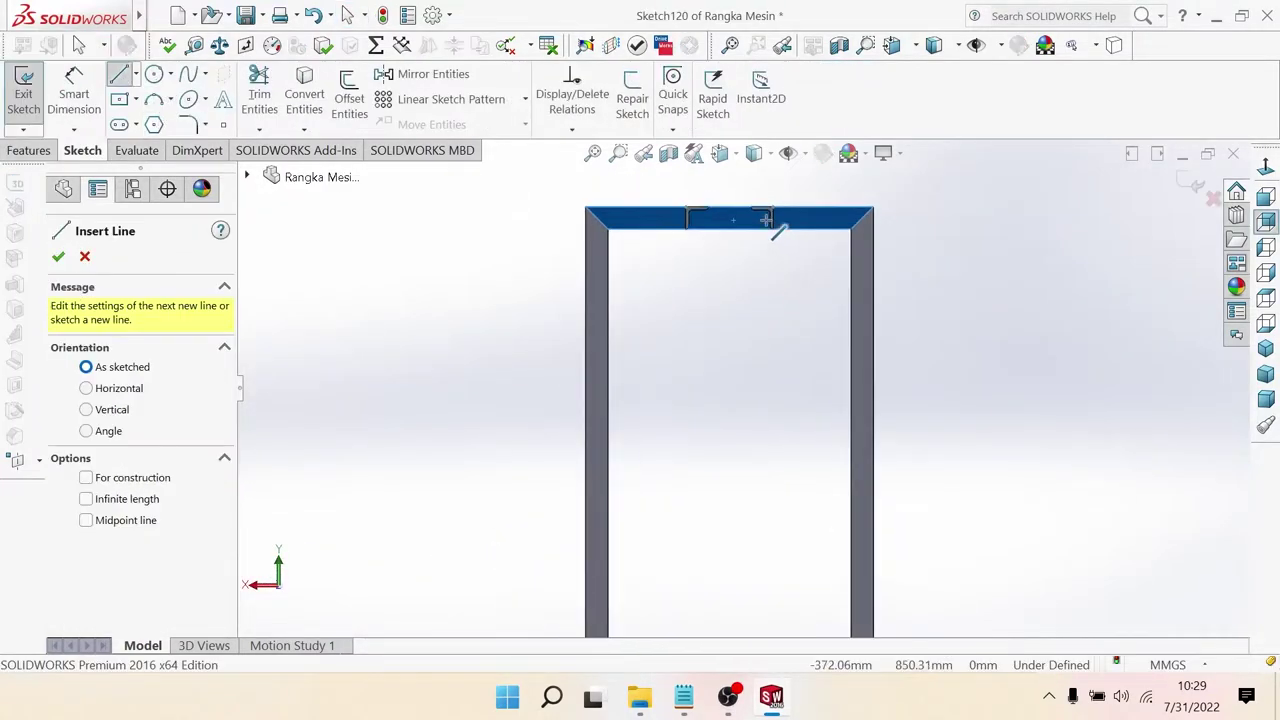
pyautogui.scroll(-2, 771, 223)
pyautogui.scroll(-2, 720, 246)
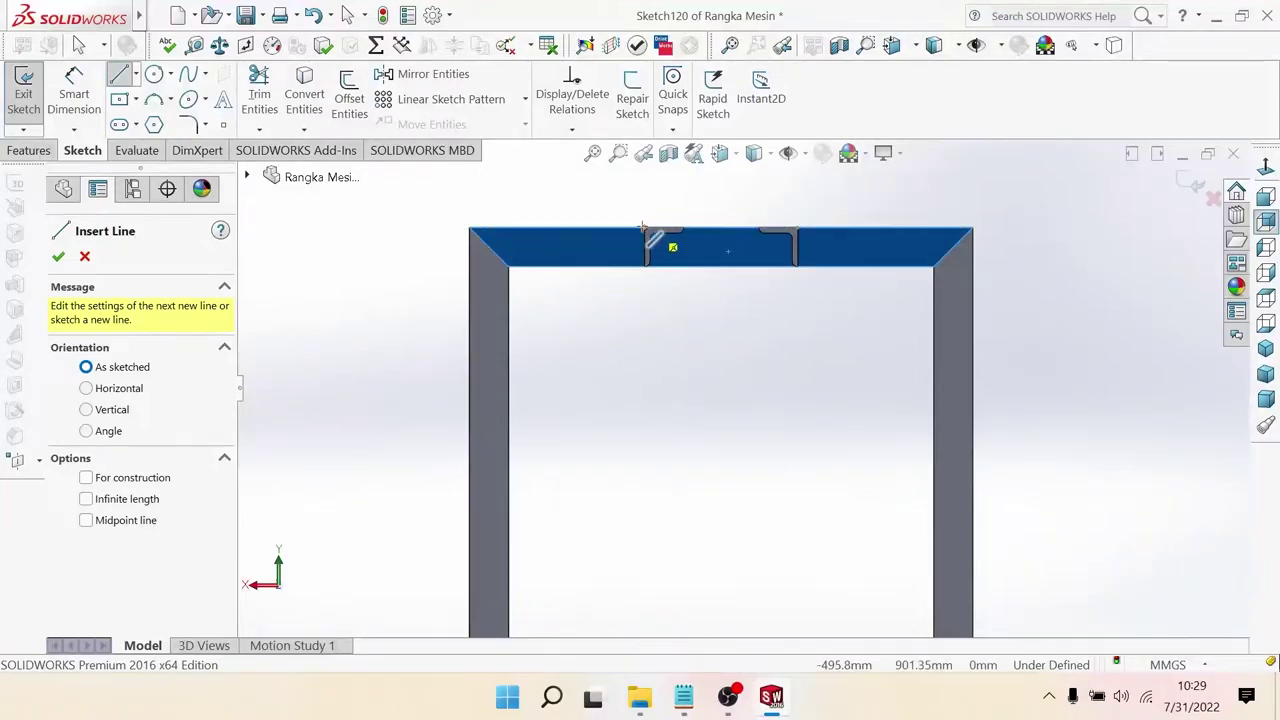
pyautogui.click(643, 228)
pyautogui.scroll(2, 651, 428)
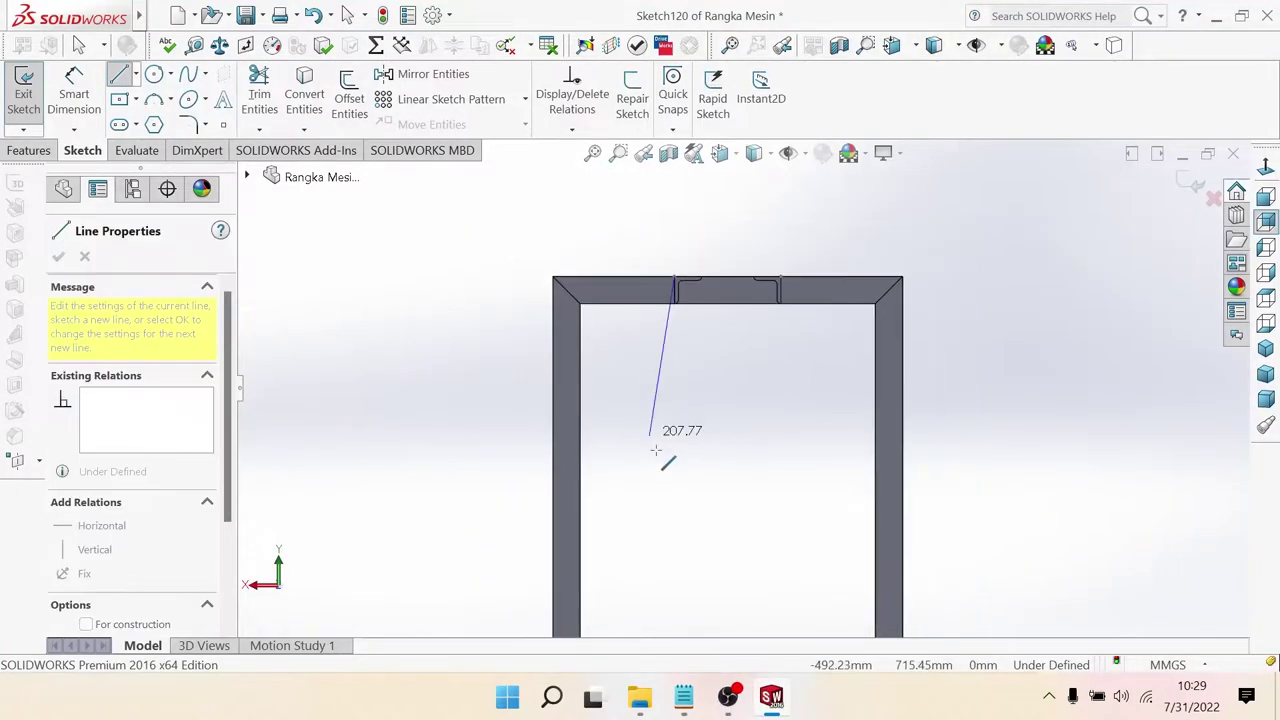
pyautogui.click(678, 516)
pyautogui.press('Escape')
pyautogui.scroll(2, 715, 514)
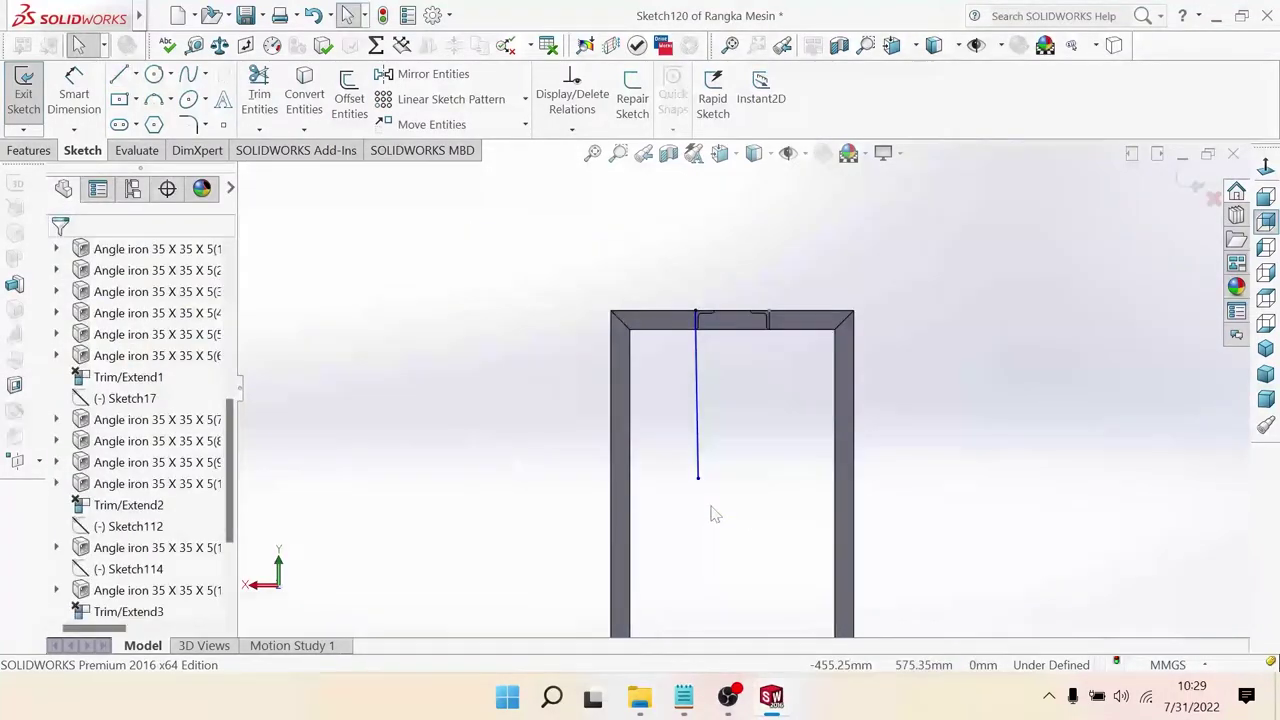
pyautogui.hotkey('ctrl', 'z')
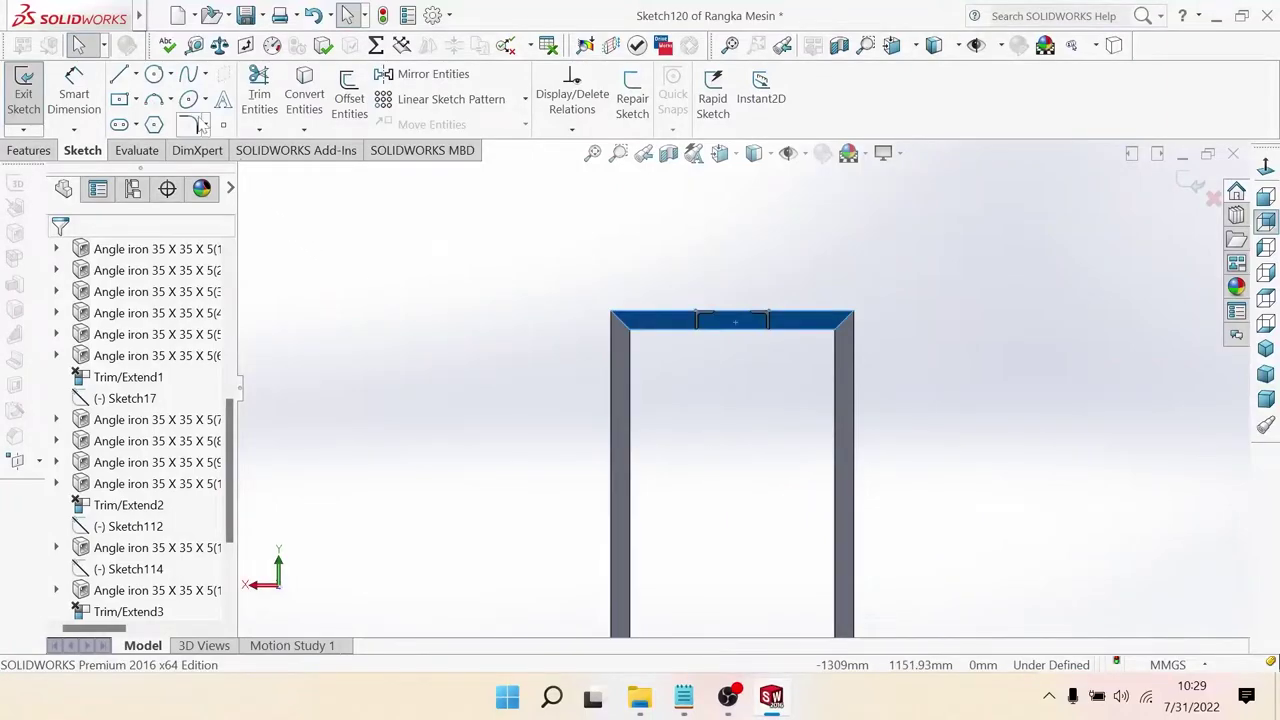
# Step: Draw a vertical line from the top bar down to near the frame bottom
pyautogui.click(135, 74)
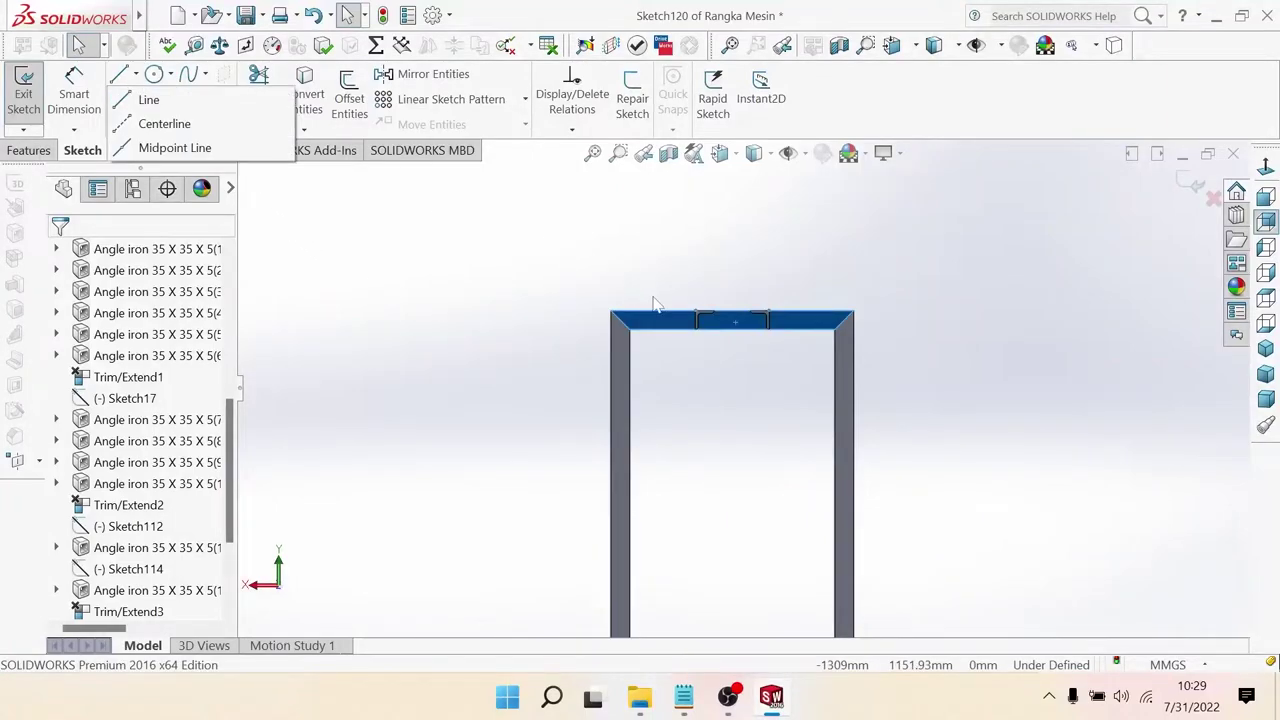
pyautogui.click(145, 102)
pyautogui.scroll(-4, 684, 296)
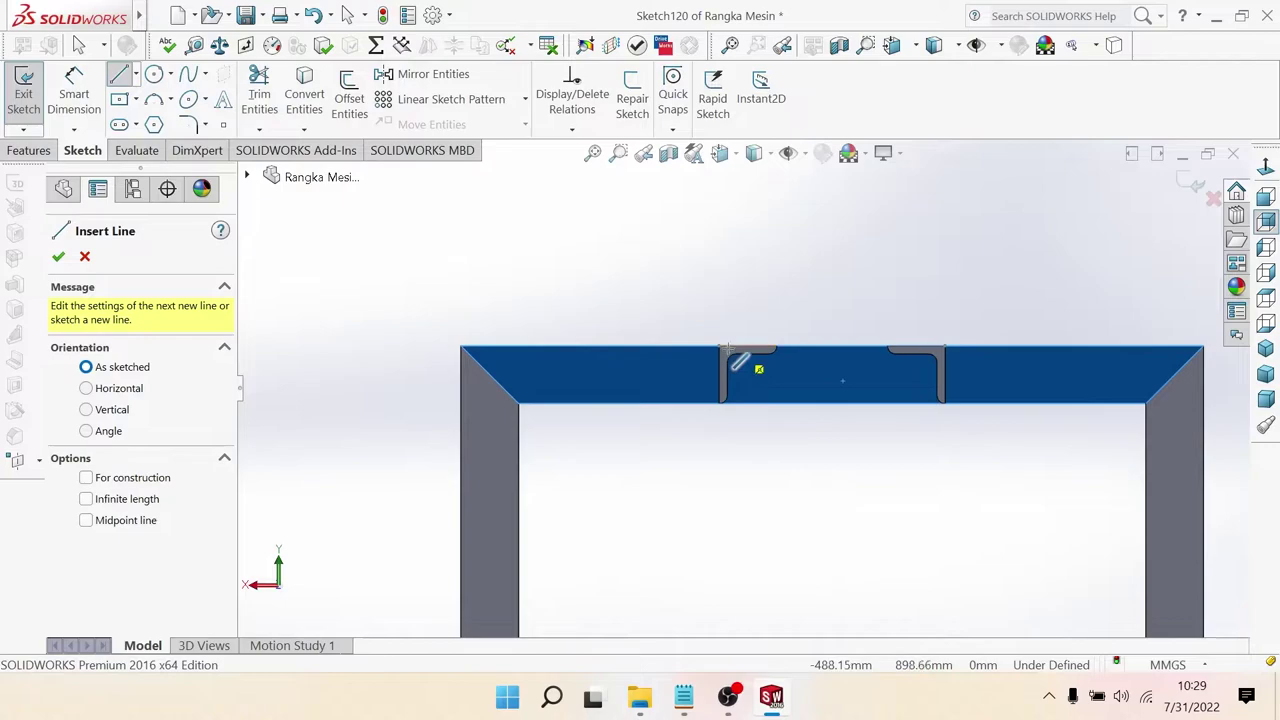
pyautogui.click(718, 347)
pyautogui.scroll(4, 750, 500)
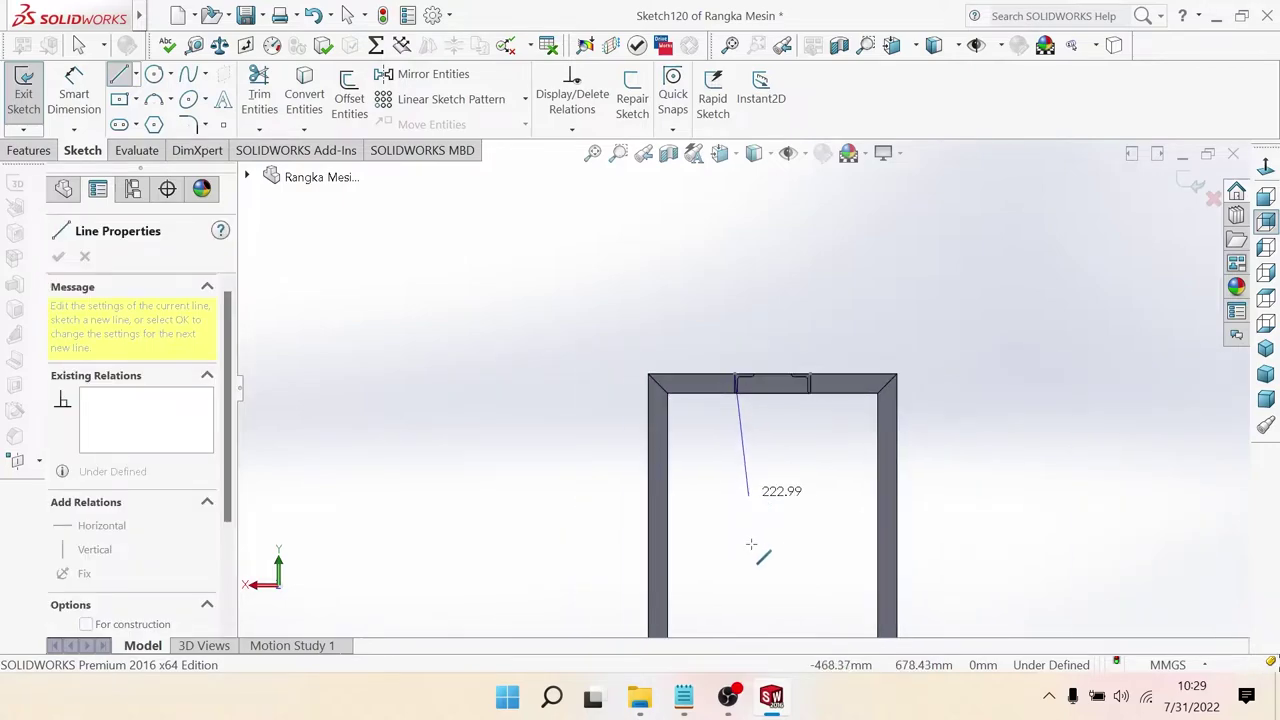
pyautogui.click(735, 608)
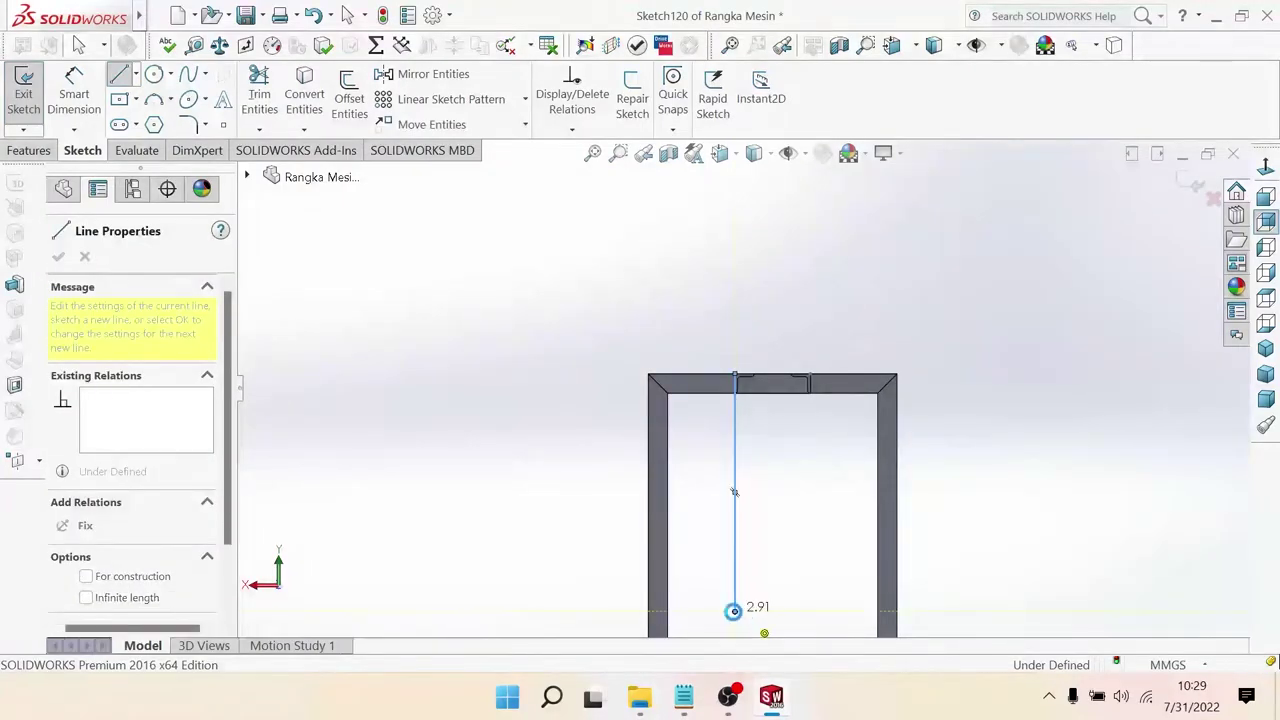
pyautogui.press('Escape')
# Step: Draw a second vertical line straight down from the top bar, then select the first line
pyautogui.click(134, 76)
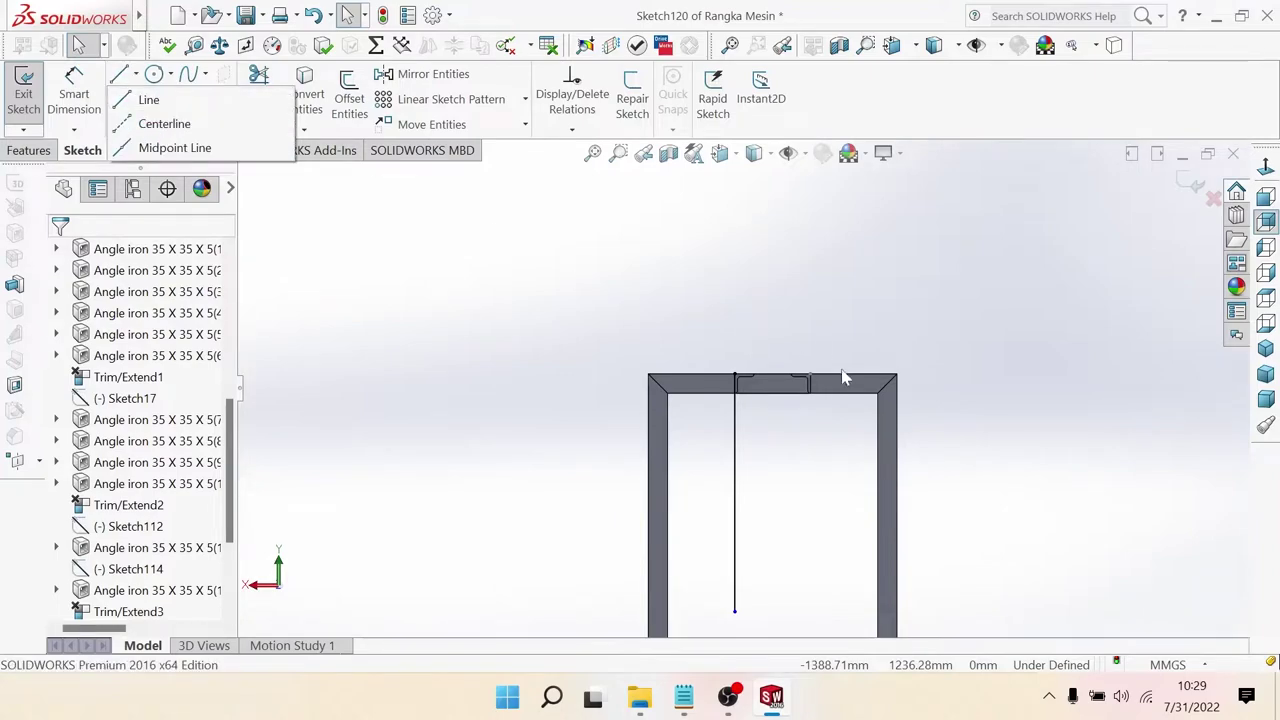
pyautogui.click(134, 76)
pyautogui.click(134, 76)
pyautogui.click(148, 100)
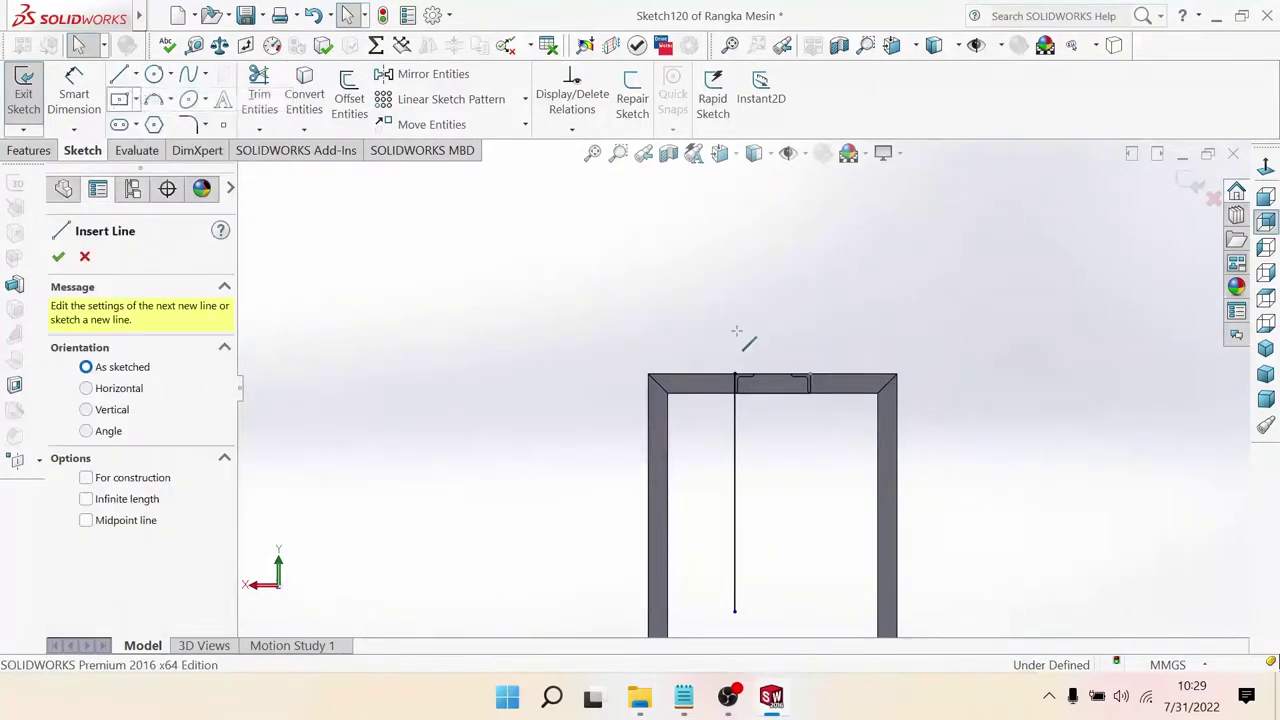
pyautogui.scroll(-3, 820, 393)
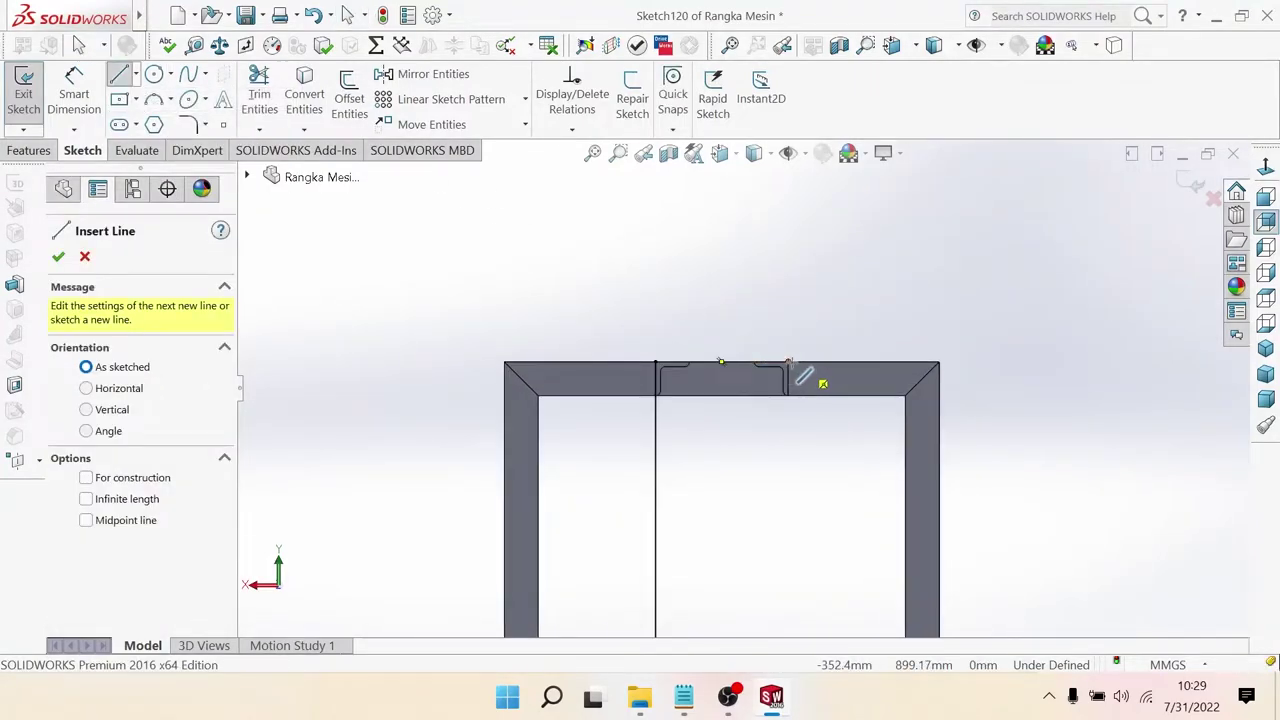
pyautogui.click(788, 364)
pyautogui.scroll(3, 820, 551)
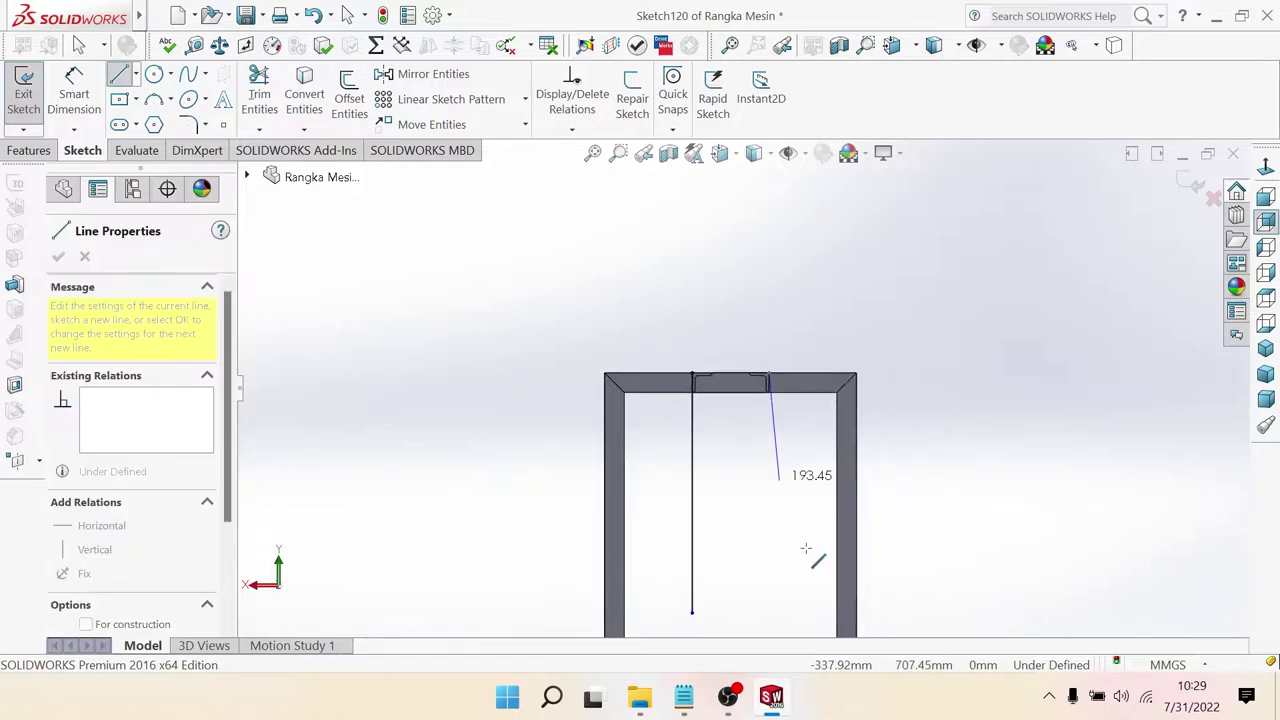
pyautogui.click(768, 606)
pyautogui.press('Escape')
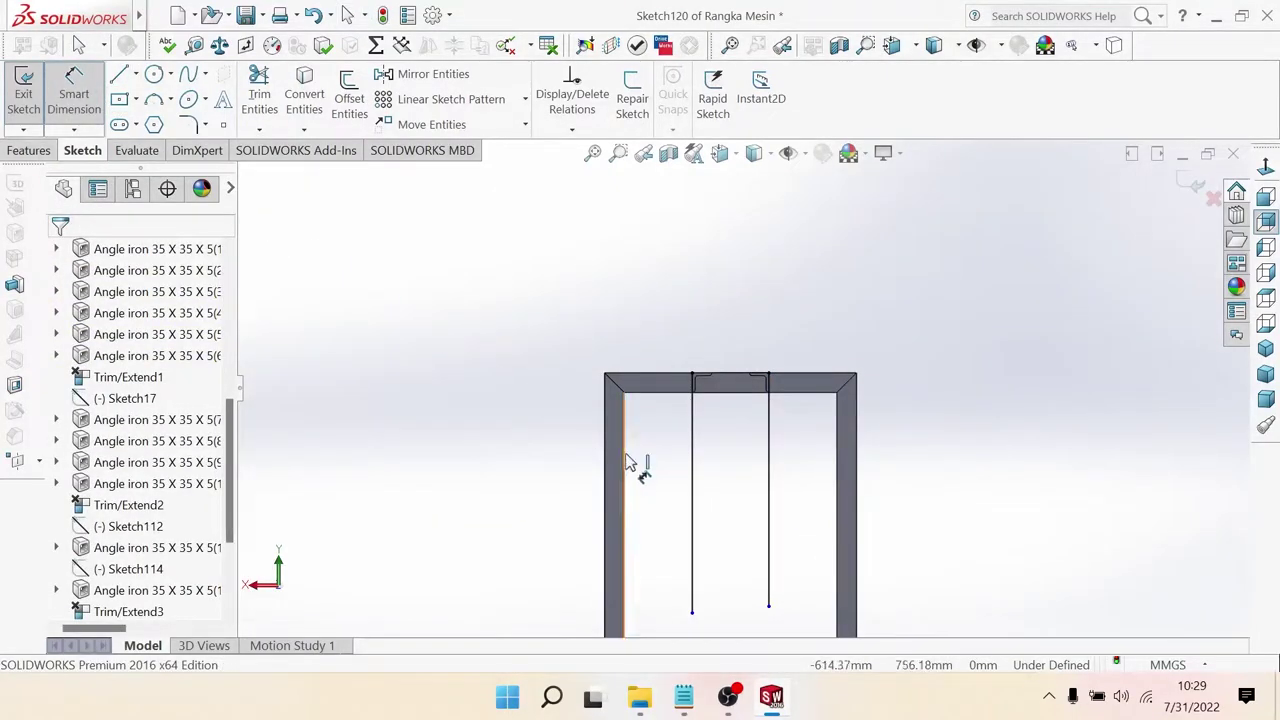
pyautogui.click(691, 548)
# Step: Dimension the left vertical line to 450 mm, correcting an initial 300 mm entry
pyautogui.click(488, 522)
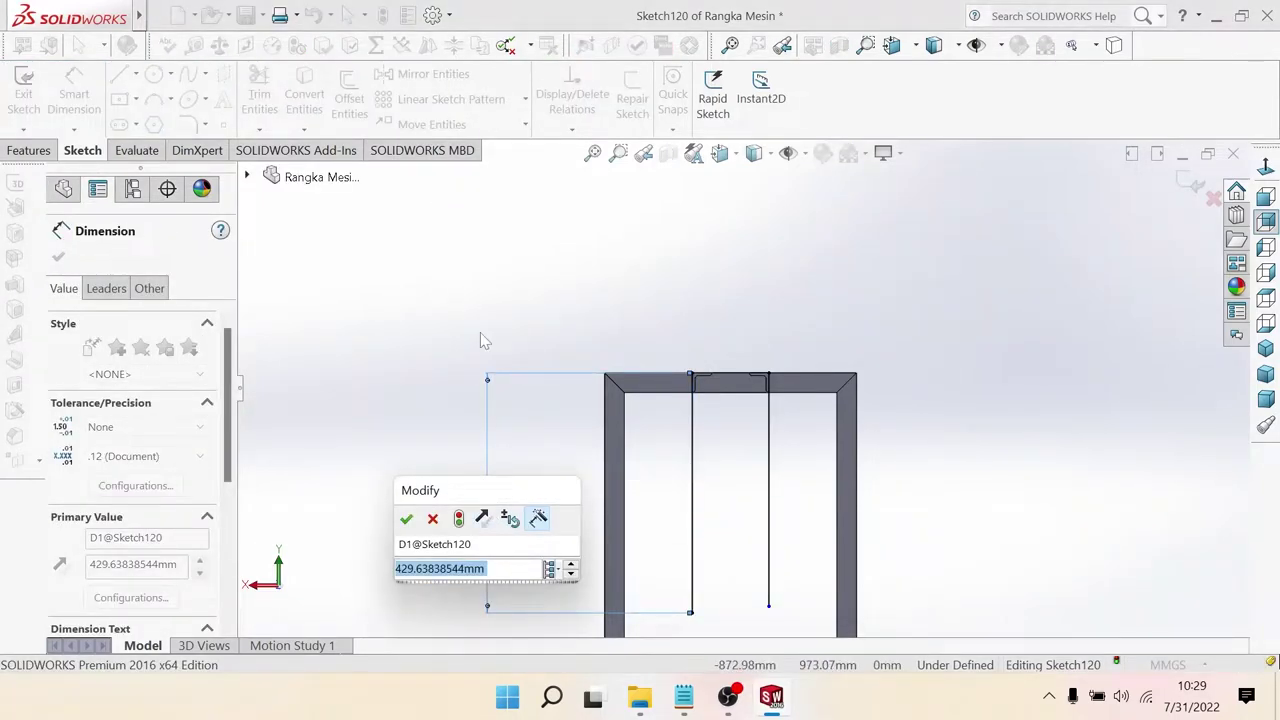
pyautogui.write('30')
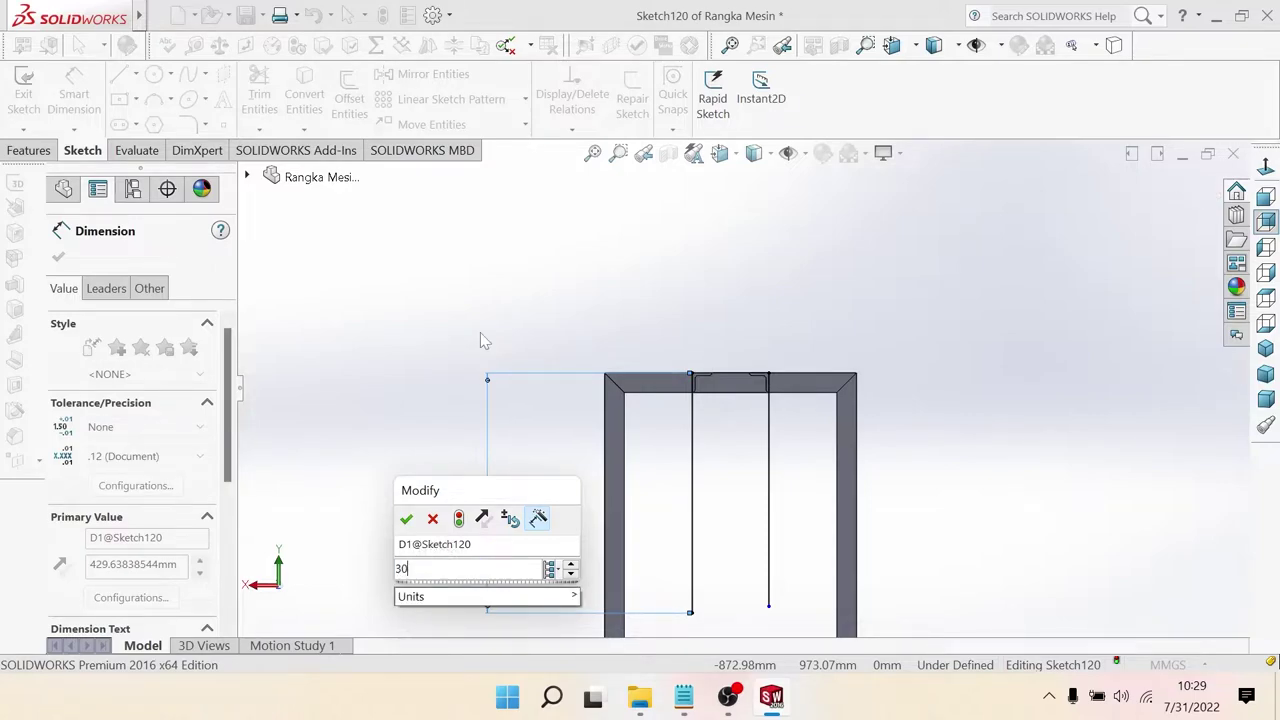
pyautogui.write('0')
pyautogui.press('Return')
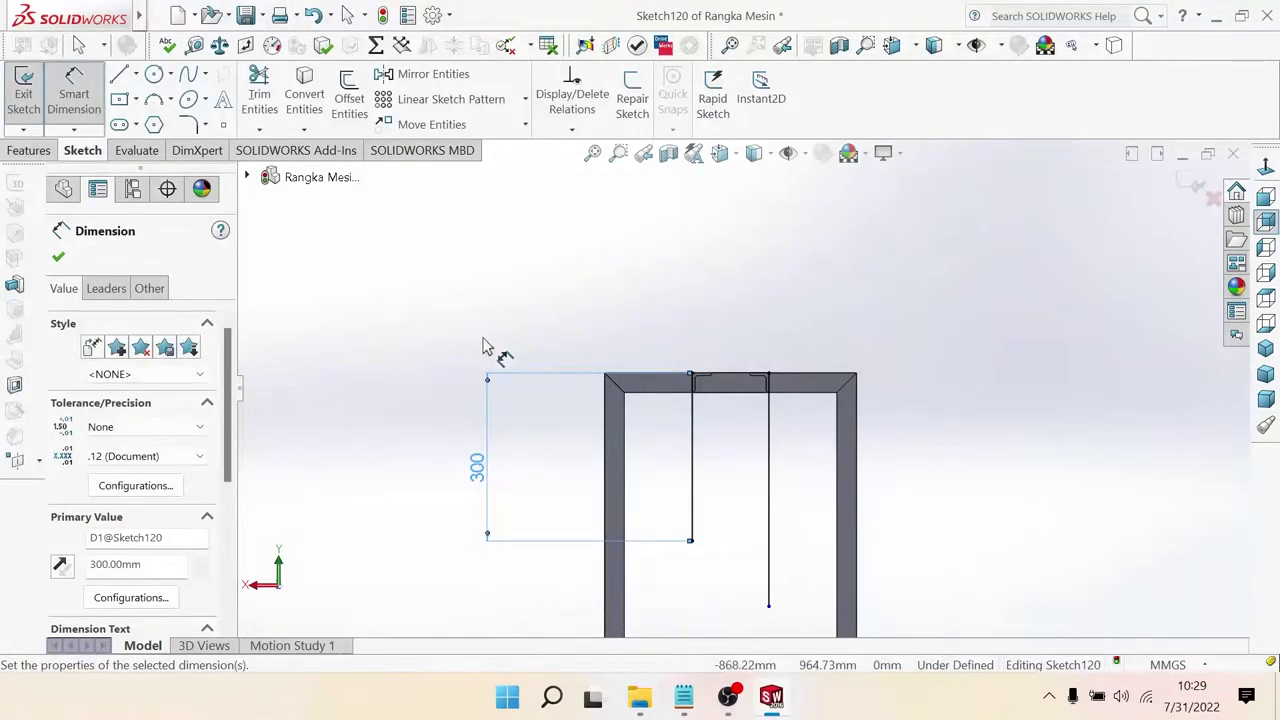
pyautogui.doubleClick(477, 472)
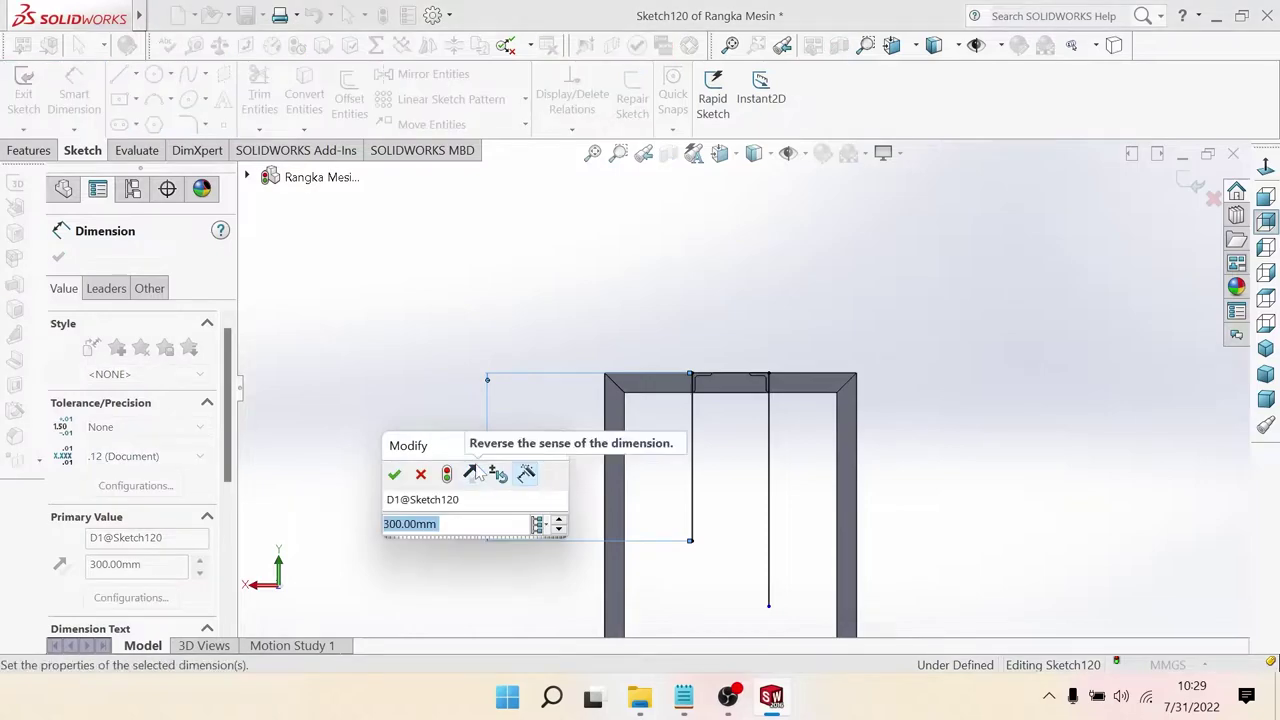
pyautogui.write('4')
pyautogui.press('BackSpace')
pyautogui.write('450')
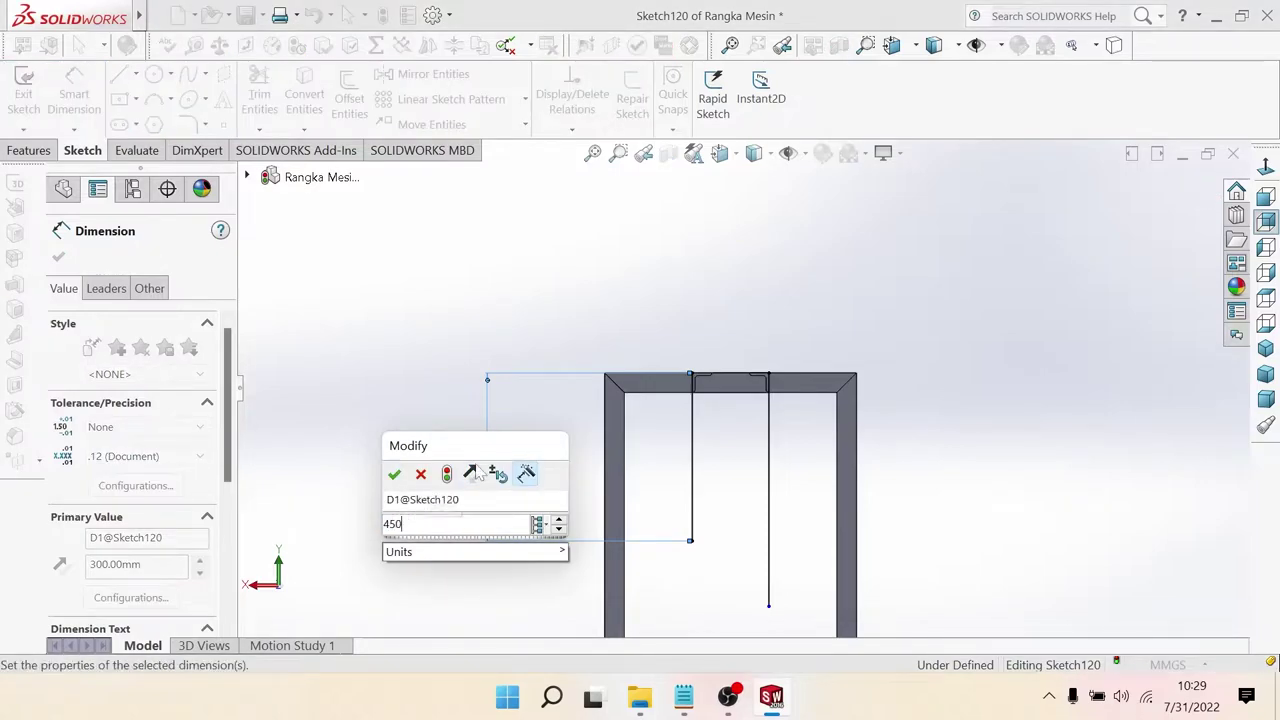
pyautogui.press('Return')
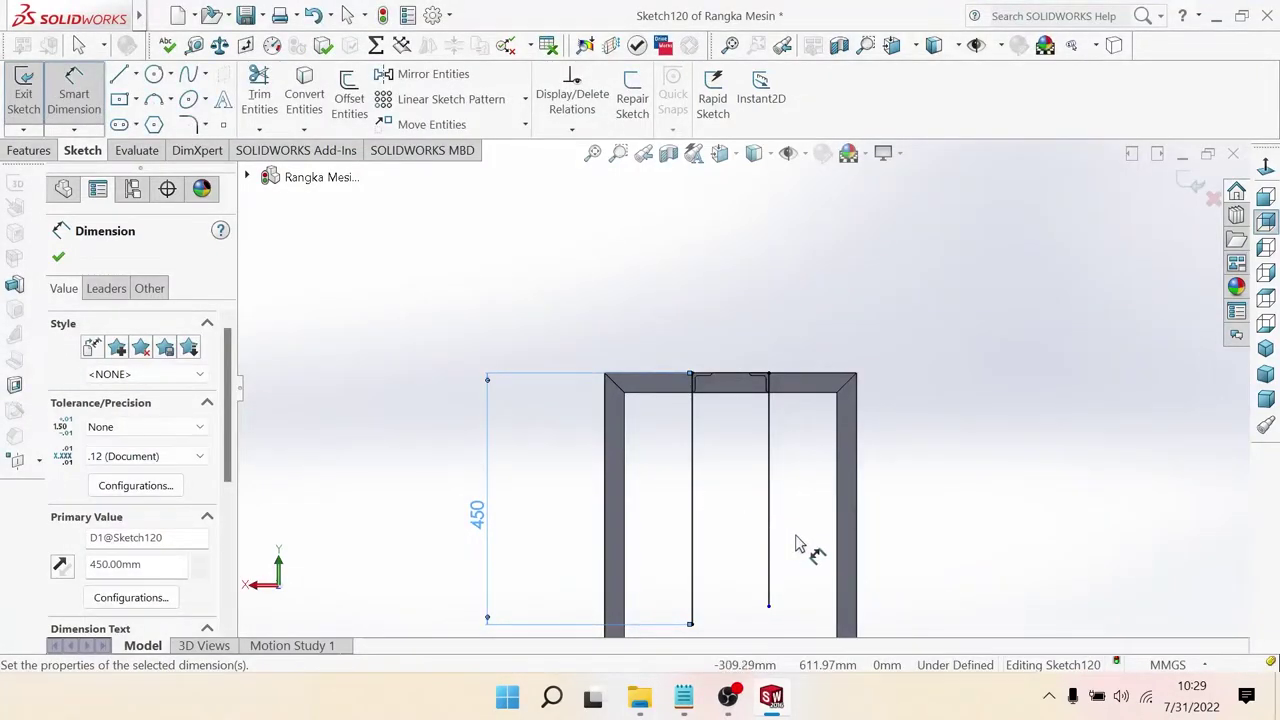
# Step: Dimension the right vertical line to 450 mm and close the dimension tool
pyautogui.click(769, 543)
pyautogui.click(1008, 555)
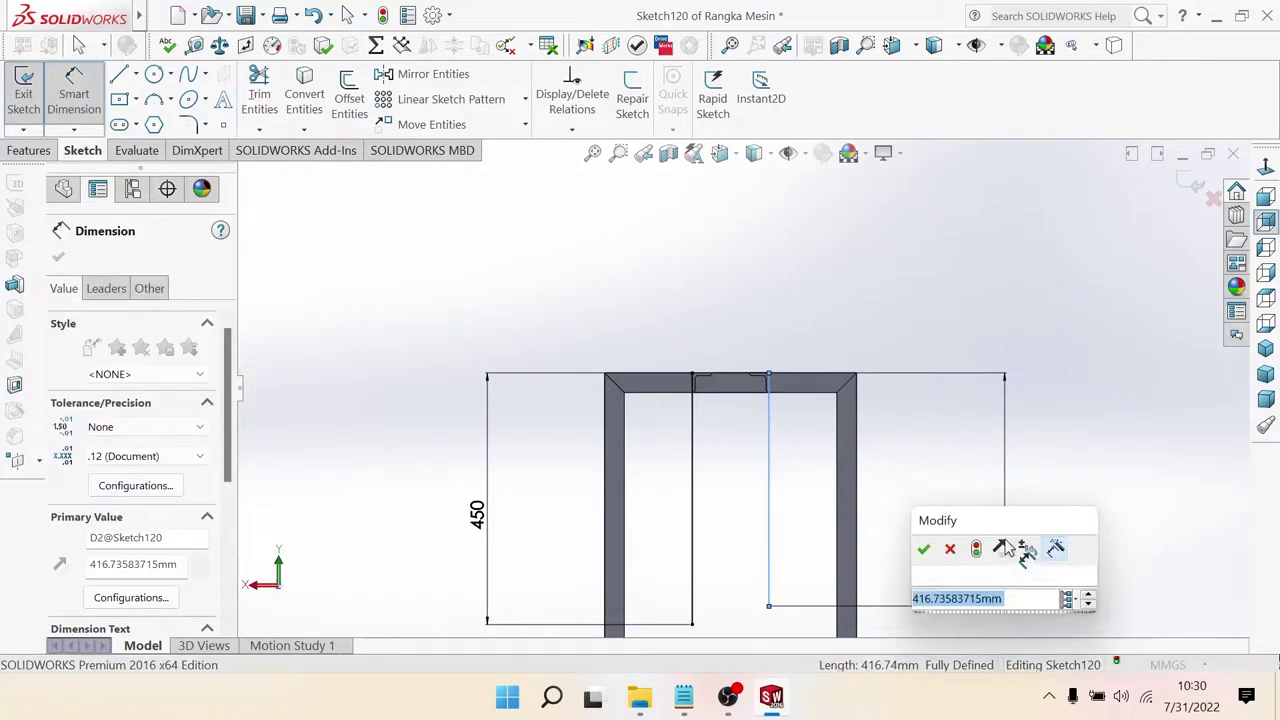
pyautogui.write('359')
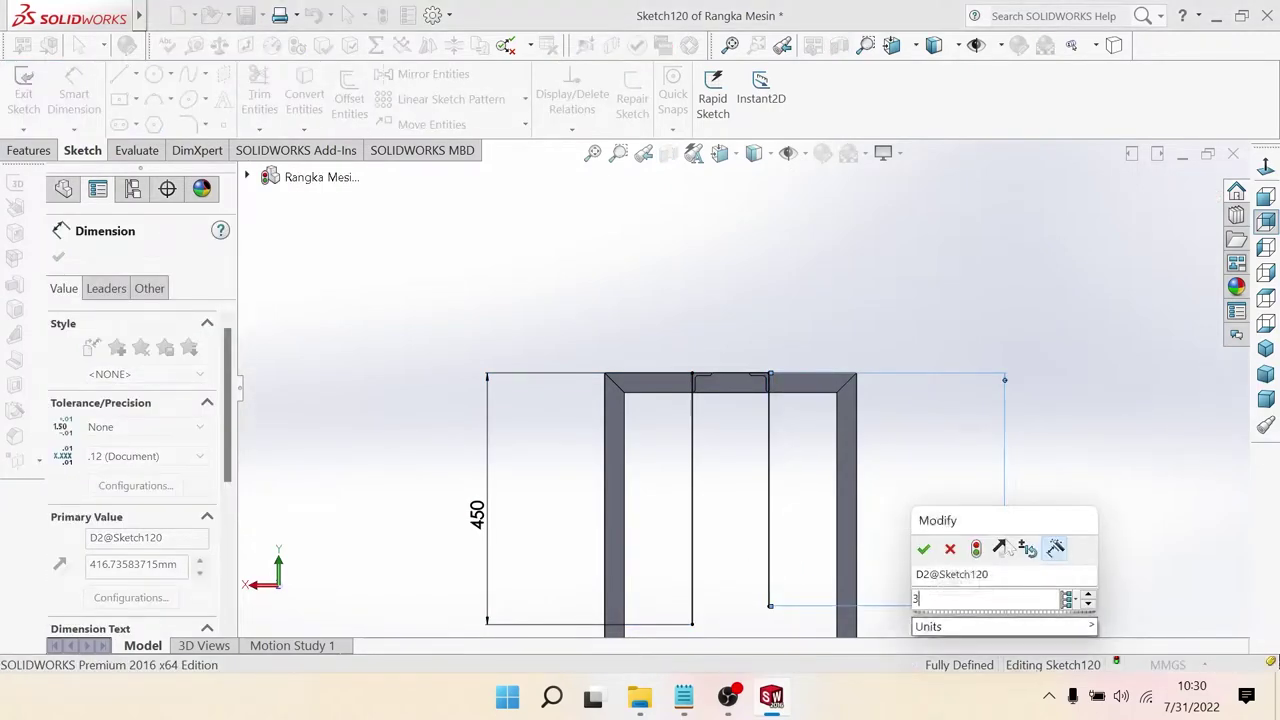
pyautogui.press('BackSpace')
pyautogui.press('BackSpace')
pyautogui.press('BackSpace')
pyautogui.write('450')
pyautogui.press('Return')
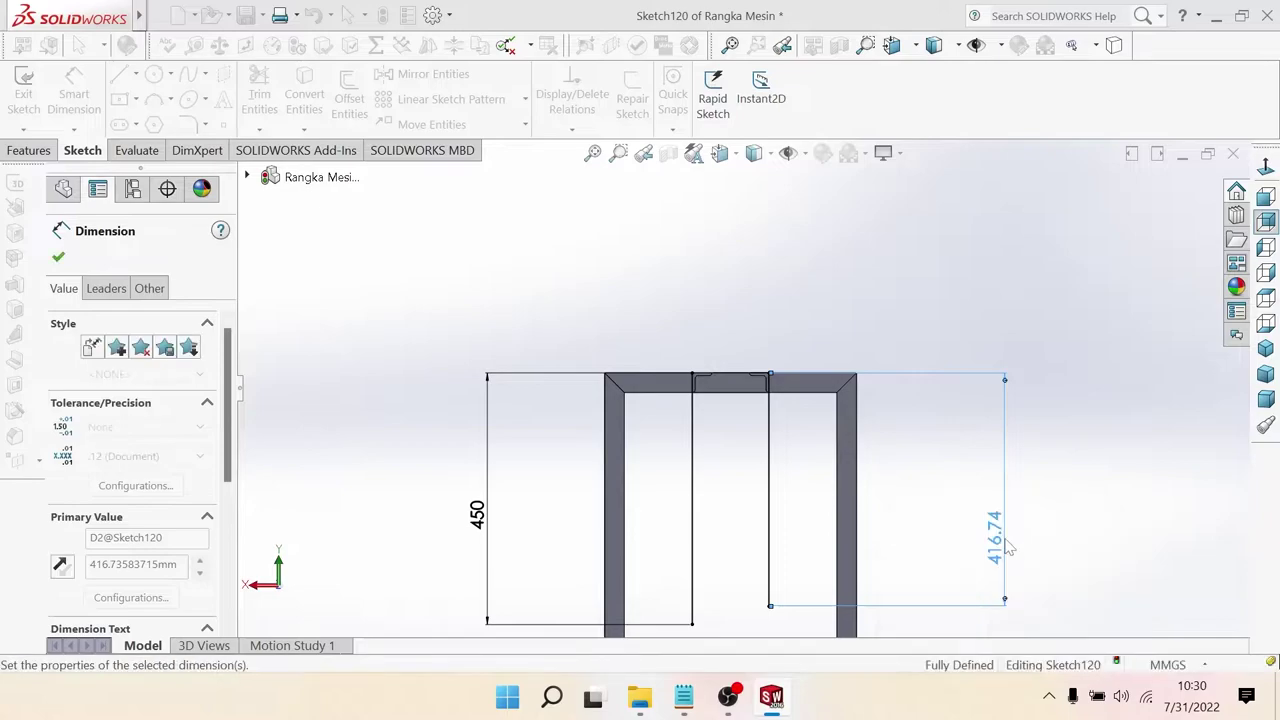
pyautogui.scroll(3, 855, 472)
pyautogui.moveTo(851, 474)
pyautogui.mouseDown(button='middle')
pyautogui.moveTo(770, 433)
pyautogui.moveTo(829, 450)
pyautogui.mouseUp(button='middle')
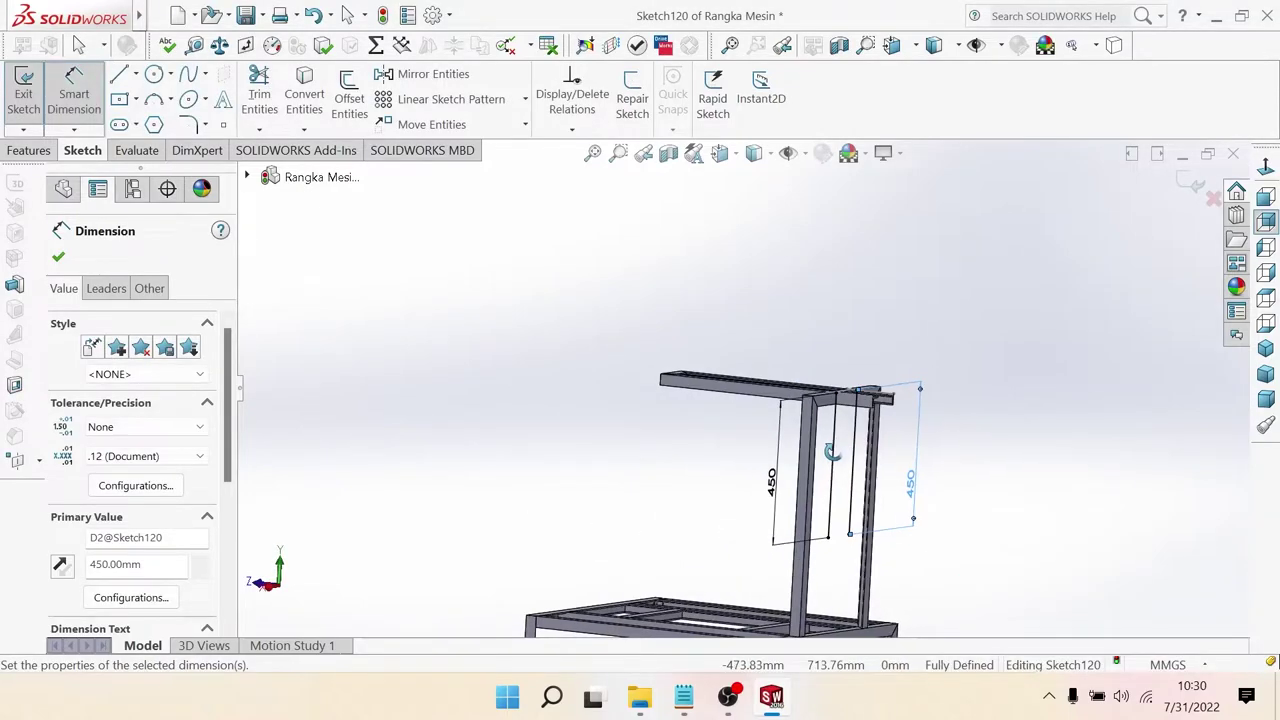
pyautogui.click(59, 258)
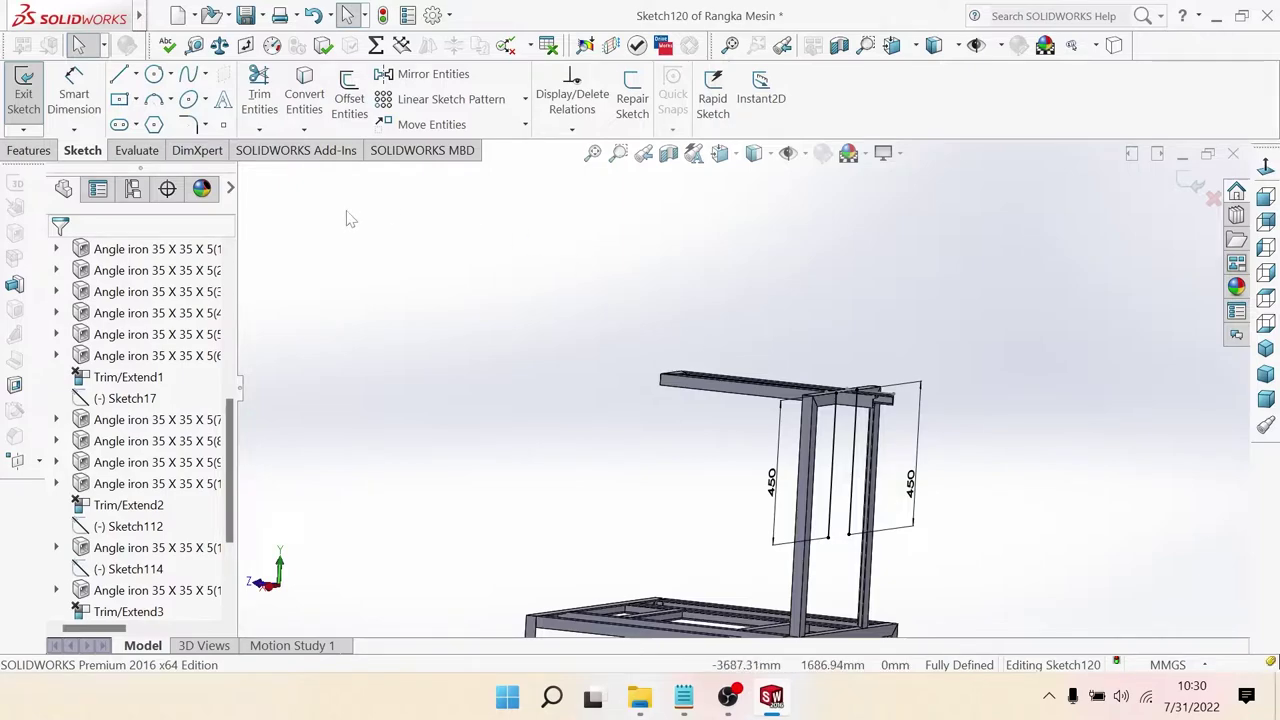
# Step: Exit the sketch and pick both vertical lines as structural member paths
pyautogui.click(1197, 190)
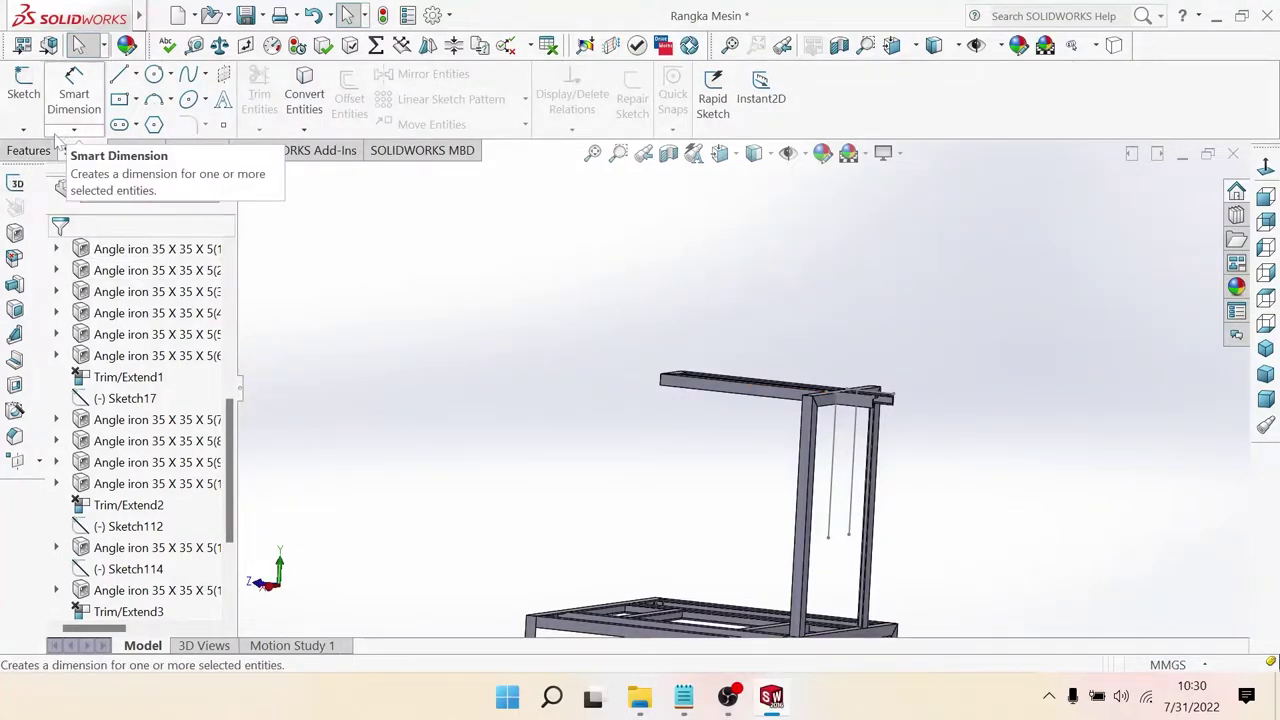
pyautogui.click(15, 233)
pyautogui.scroll(-1, 880, 528)
pyautogui.scroll(-2, 830, 520)
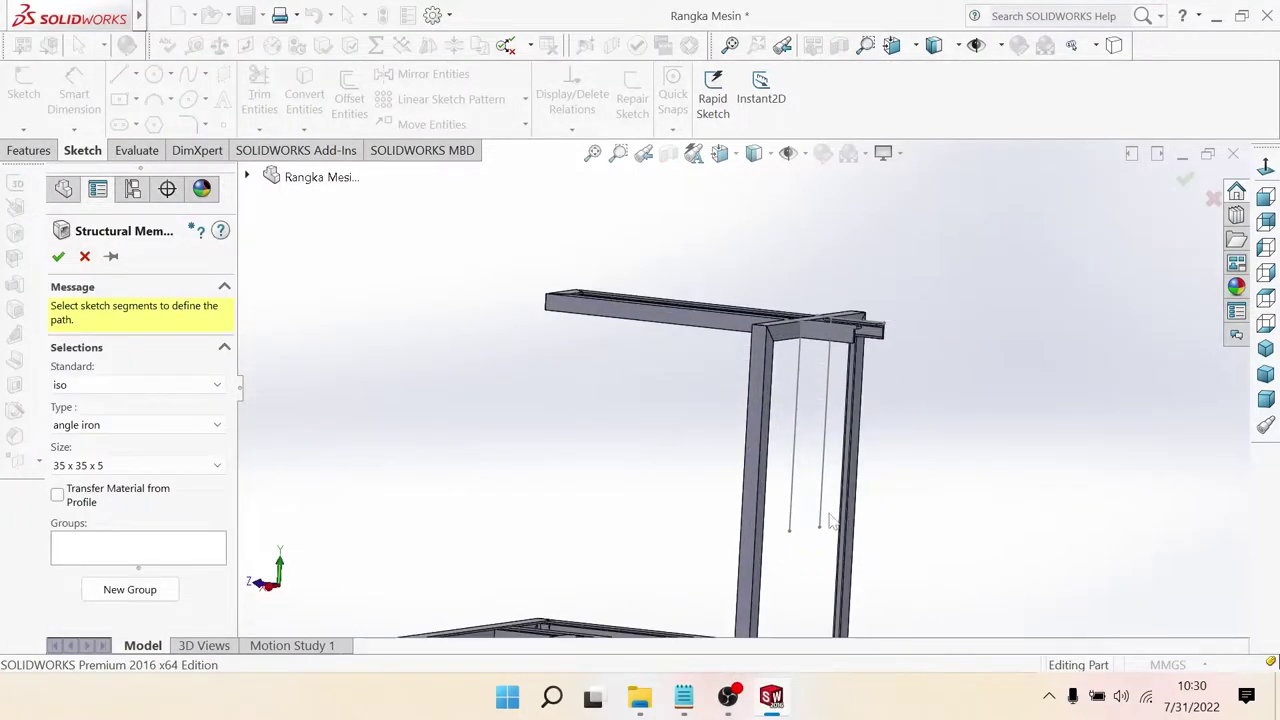
pyautogui.moveTo(830, 520); pyautogui.dragTo(777, 503, button='middle')
pyautogui.click(765, 505)
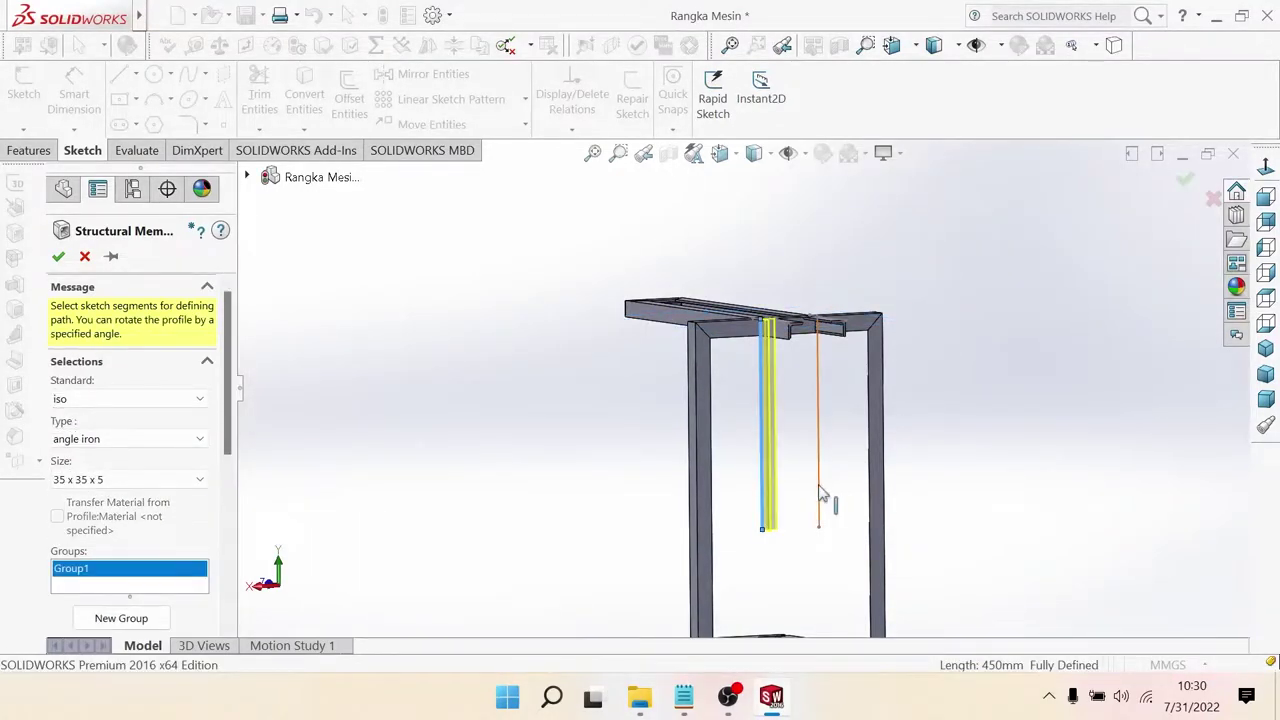
pyautogui.click(819, 491)
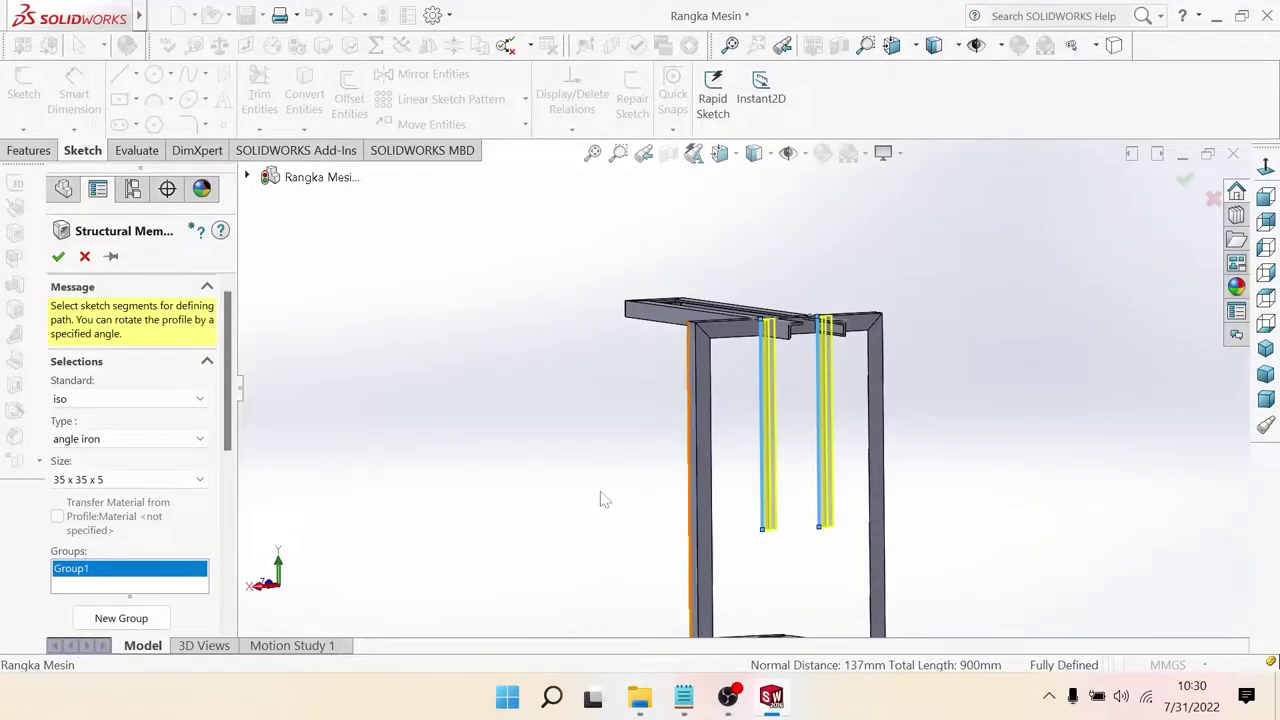
# Step: Redo the path so only the left line gets the 35 x 35 x 5 angle member, and confirm
pyautogui.rightClick(175, 575)
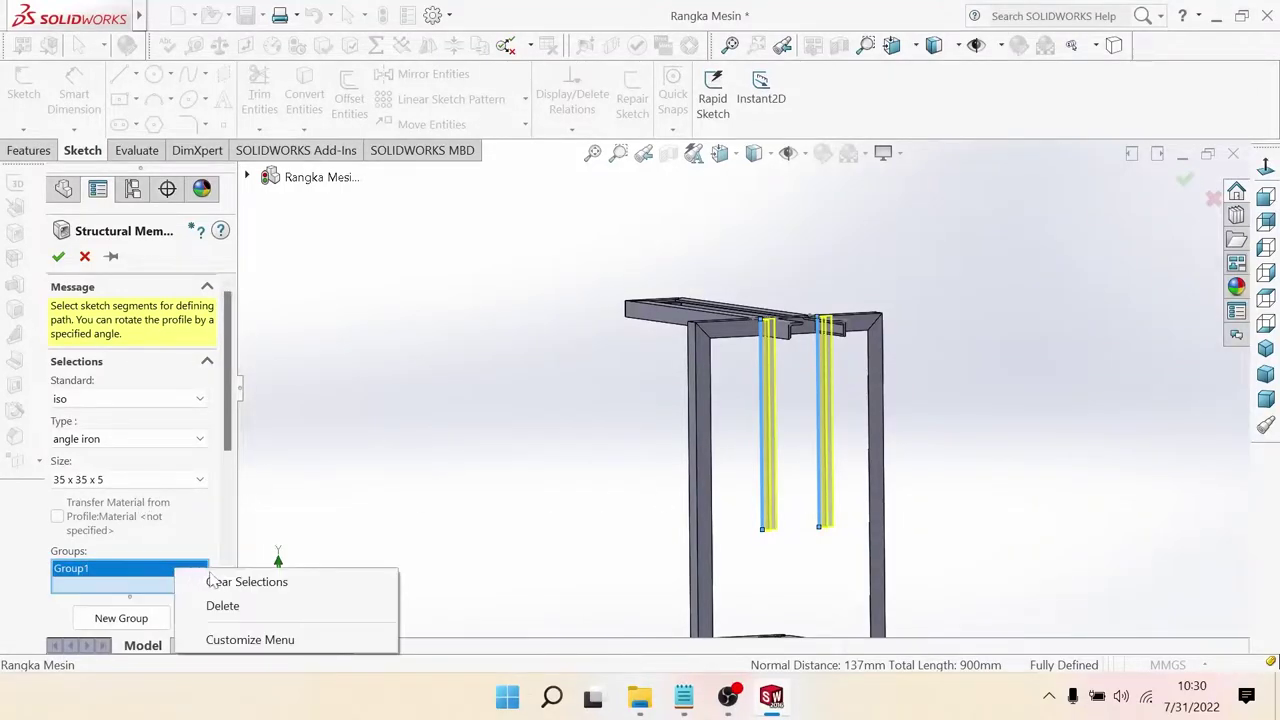
pyautogui.click(215, 603)
pyautogui.moveTo(815, 515)
pyautogui.mouseDown(button='middle')
pyautogui.moveTo(772, 520)
pyautogui.moveTo(858, 562)
pyautogui.mouseUp(button='middle')
pyautogui.click(755, 518)
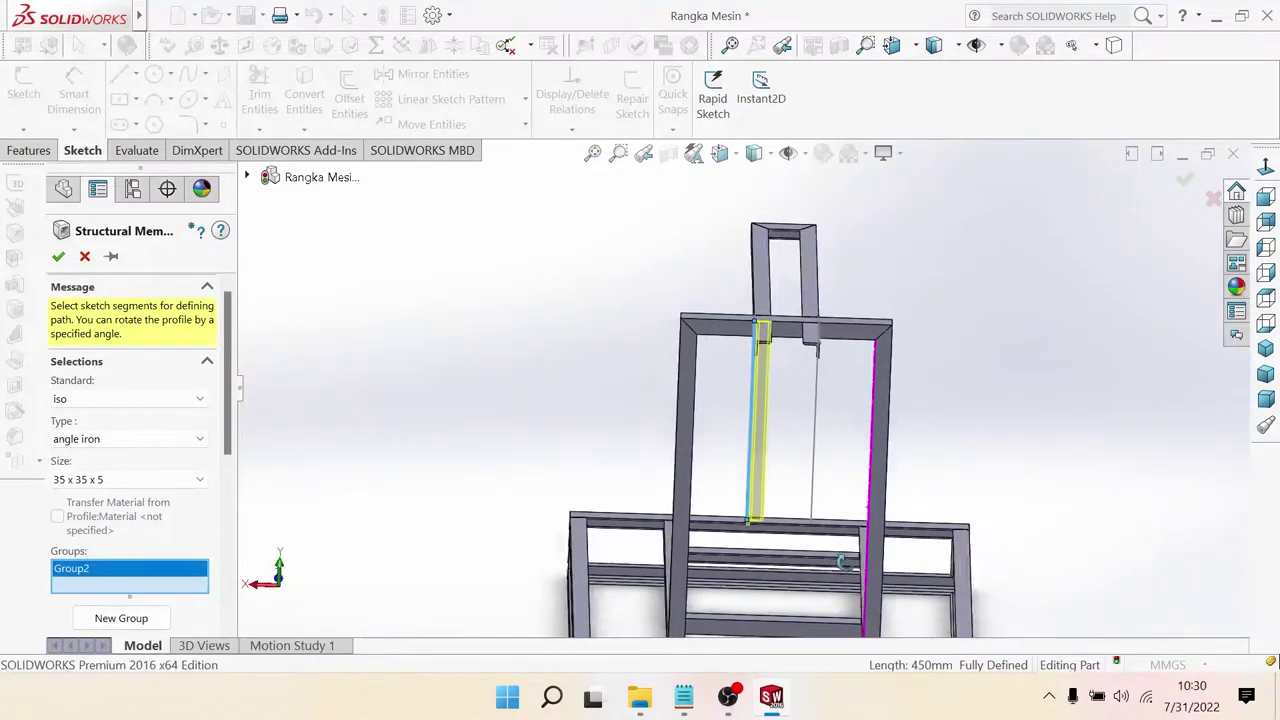
pyautogui.moveTo(232, 452); pyautogui.dragTo(237, 567)
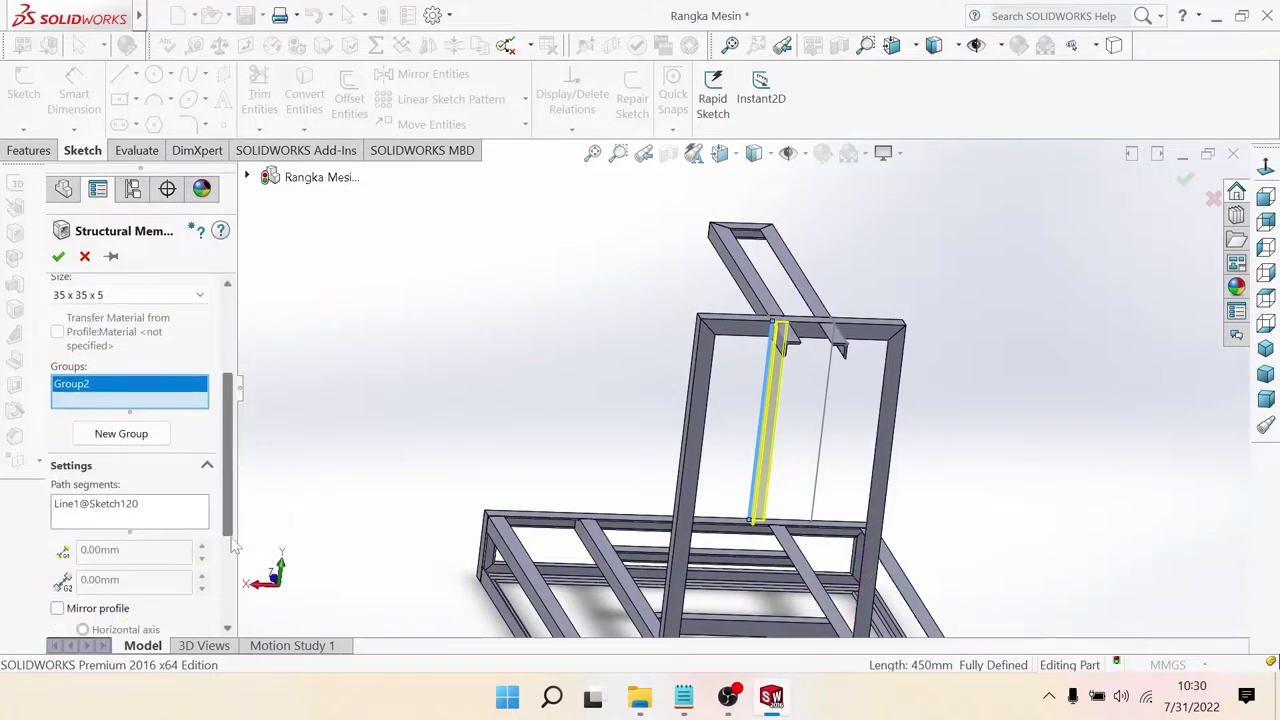
pyautogui.scroll(-3, 672, 390)
pyautogui.moveTo(672, 390)
pyautogui.mouseDown(button='middle')
pyautogui.moveTo(800, 425)
pyautogui.moveTo(911, 486)
pyautogui.moveTo(778, 463)
pyautogui.mouseUp(button='middle')
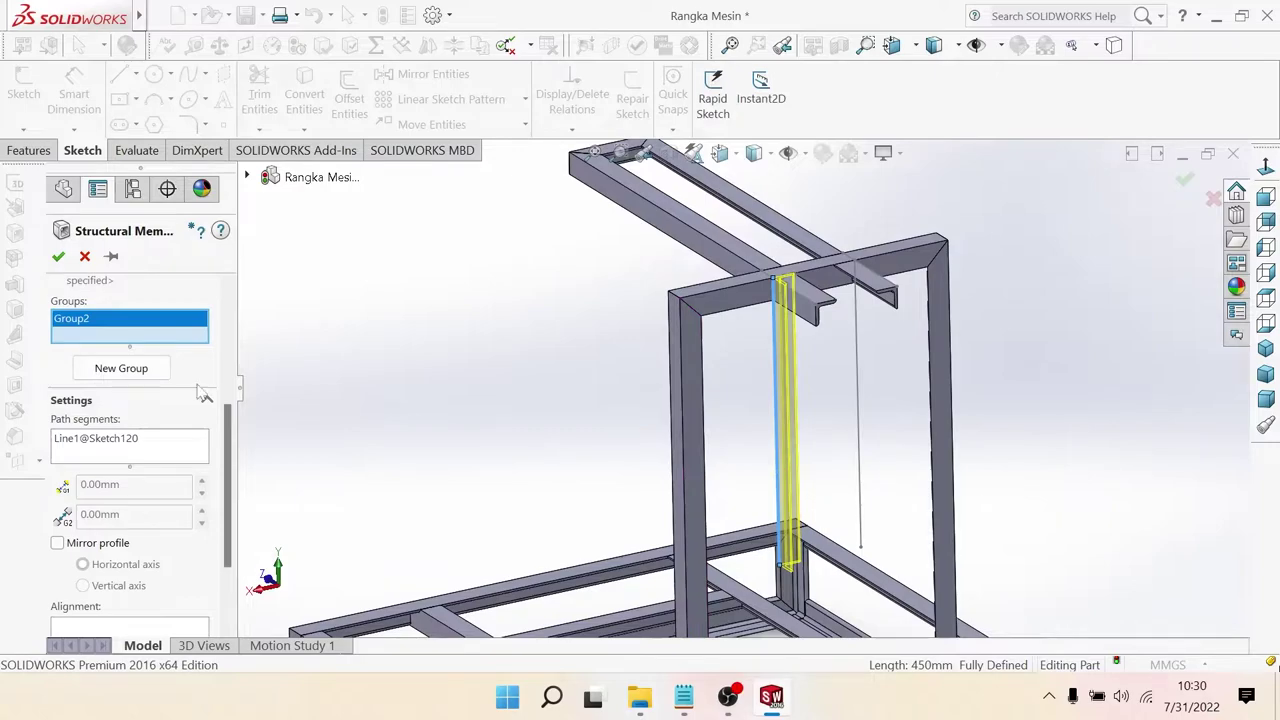
pyautogui.click(59, 256)
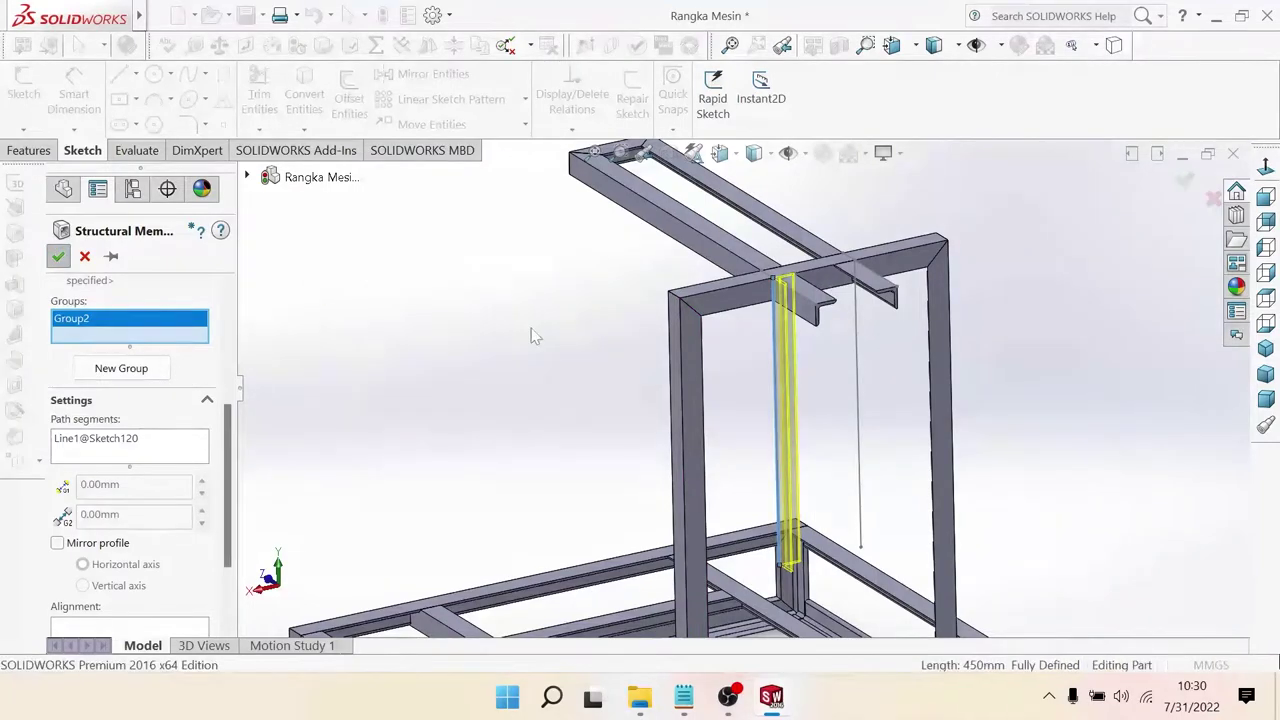
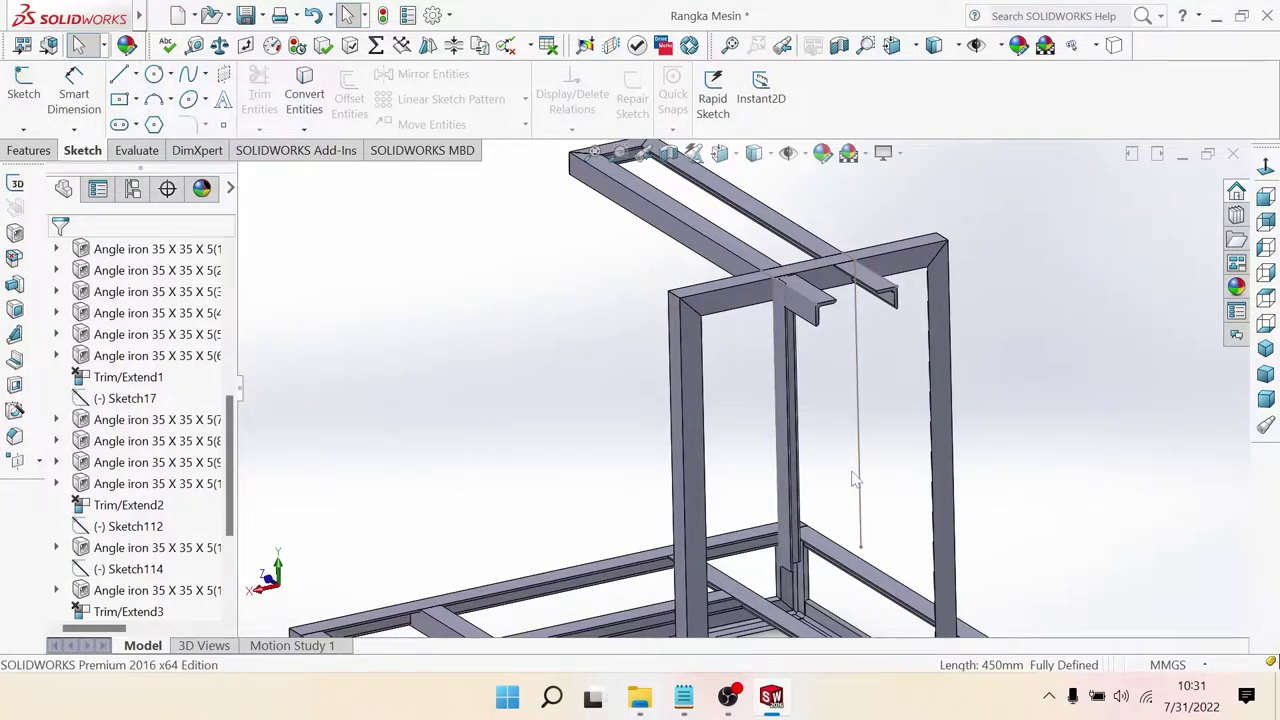
# Step: Build a 35 x 35 x 5 angle-iron upright on Line2@Sketch120, profile mirrored about the vertical axis
pyautogui.moveTo(852, 478); pyautogui.dragTo(856, 443, button='middle')
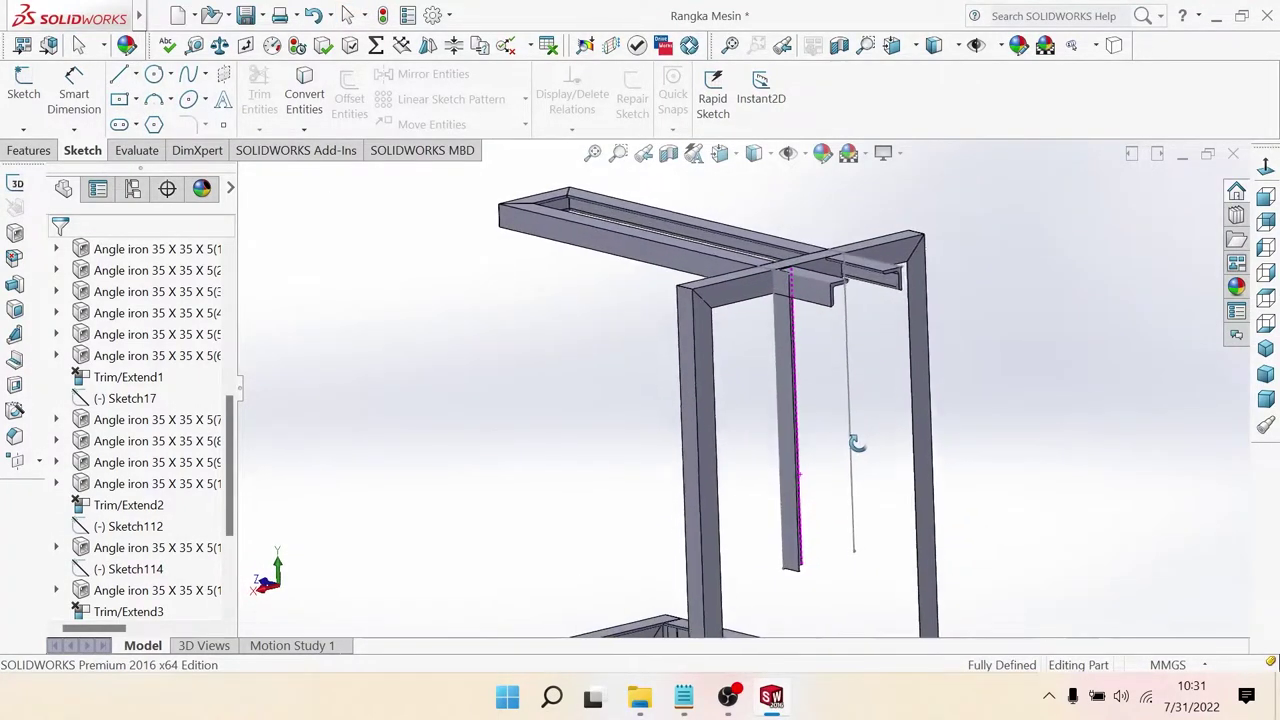
pyautogui.press('Escape')
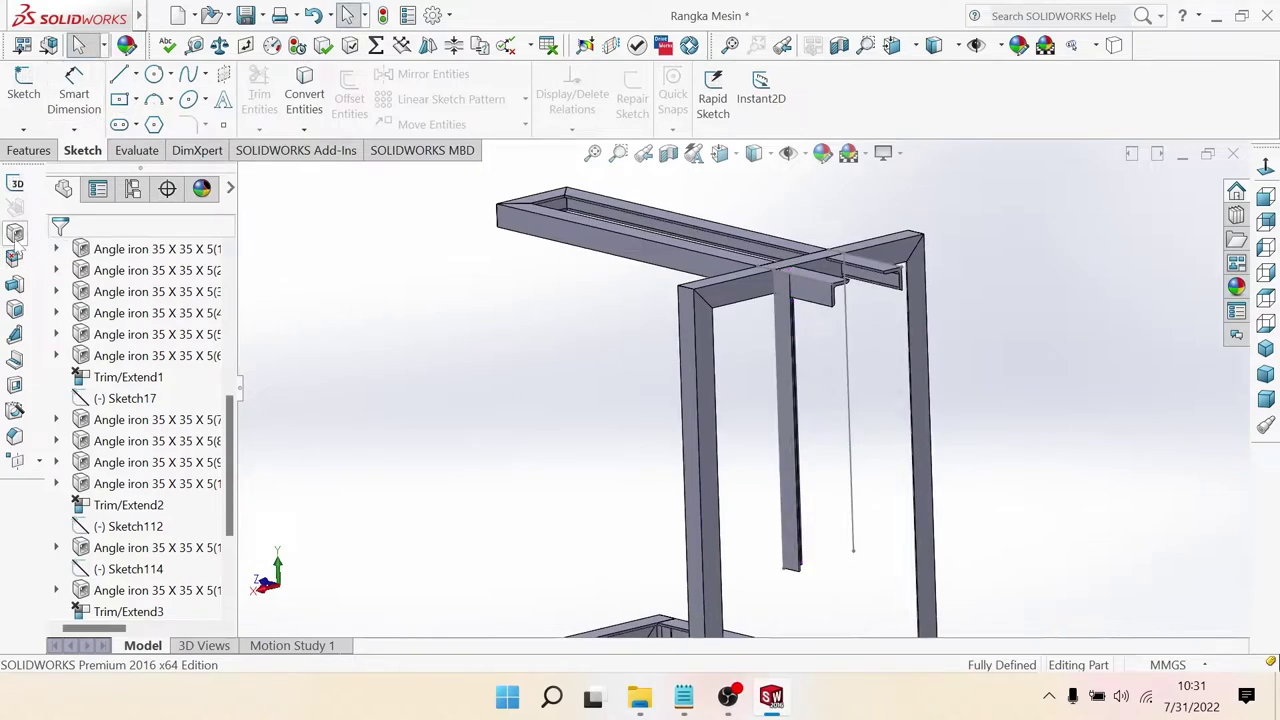
pyautogui.click(15, 235)
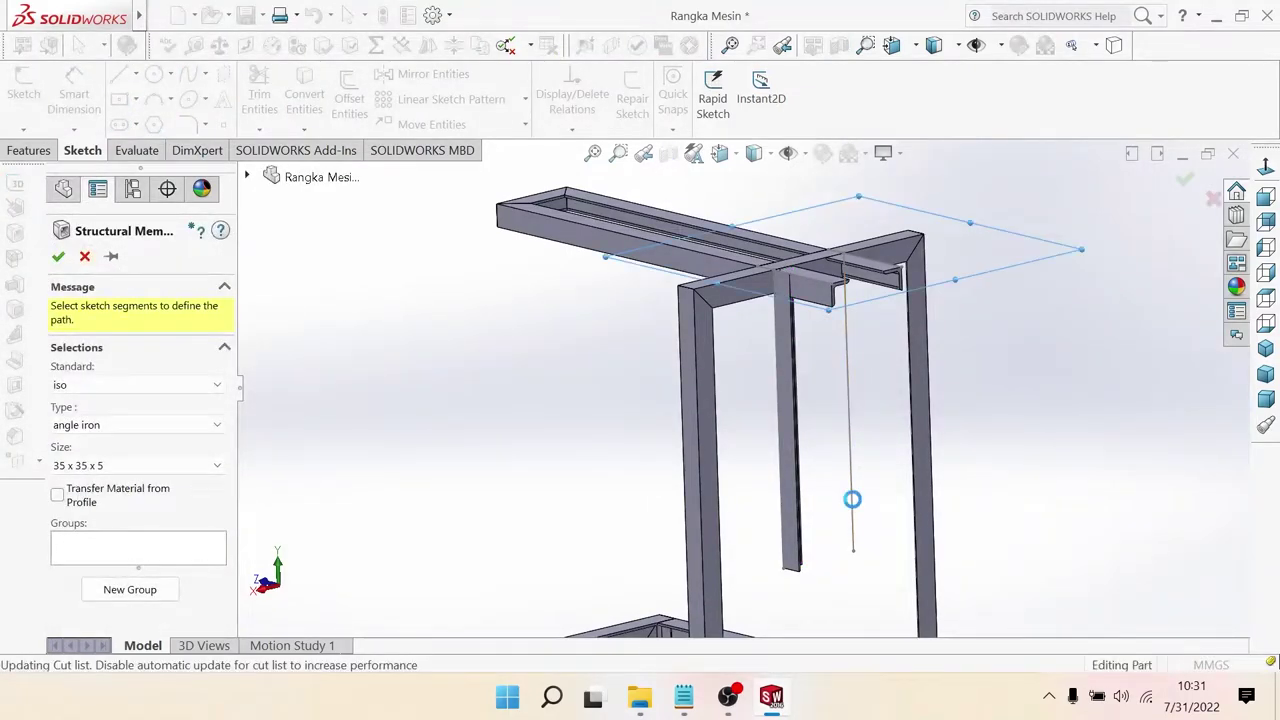
pyautogui.click(852, 500)
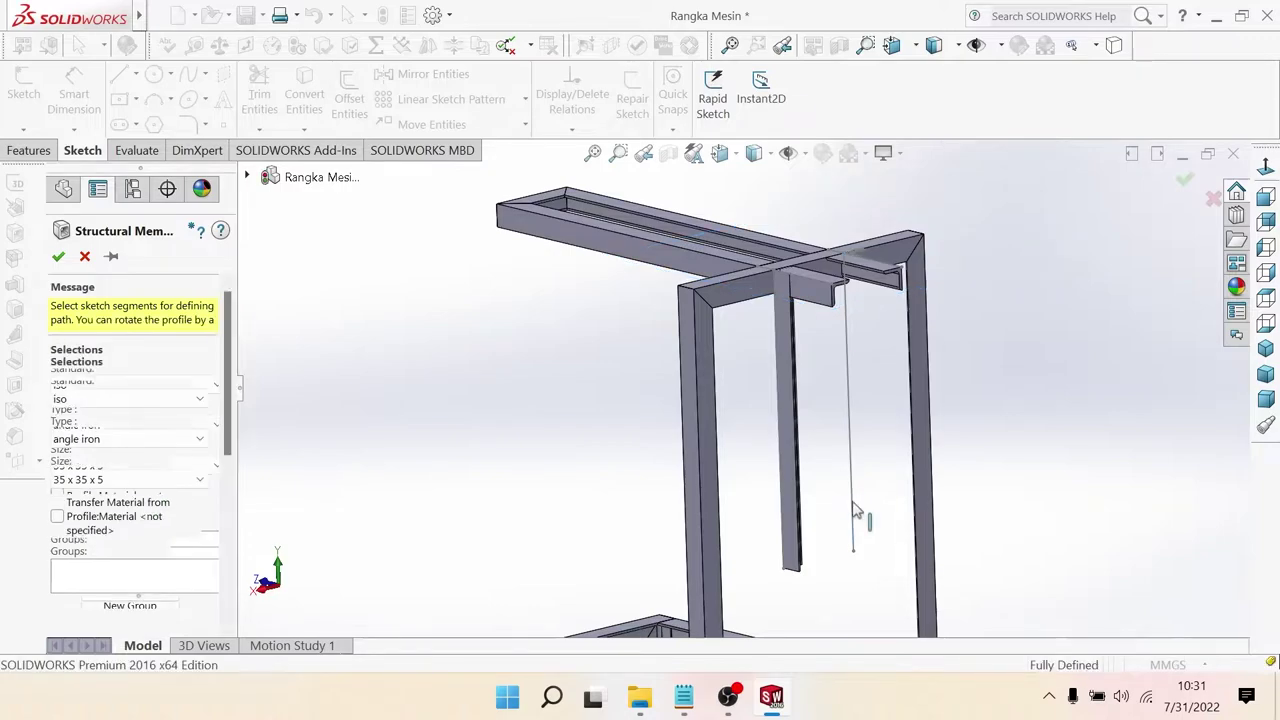
pyautogui.scroll(-5, 223, 499)
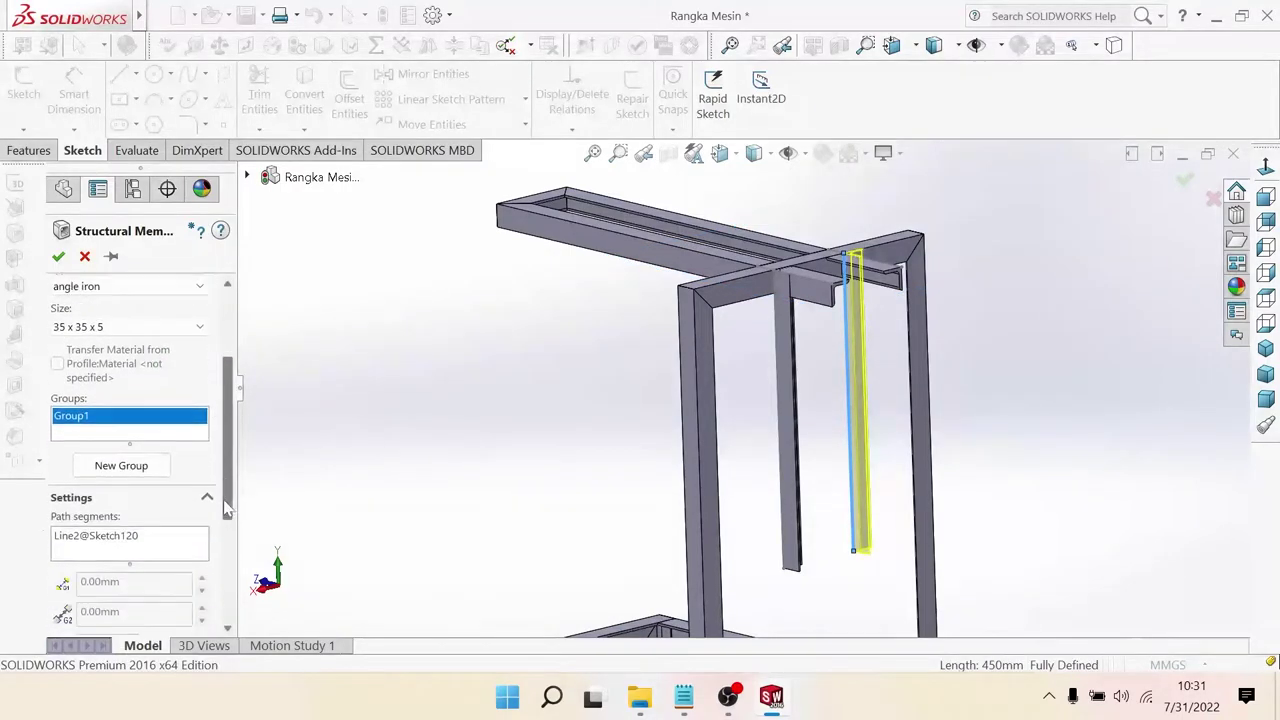
pyautogui.click(57, 478)
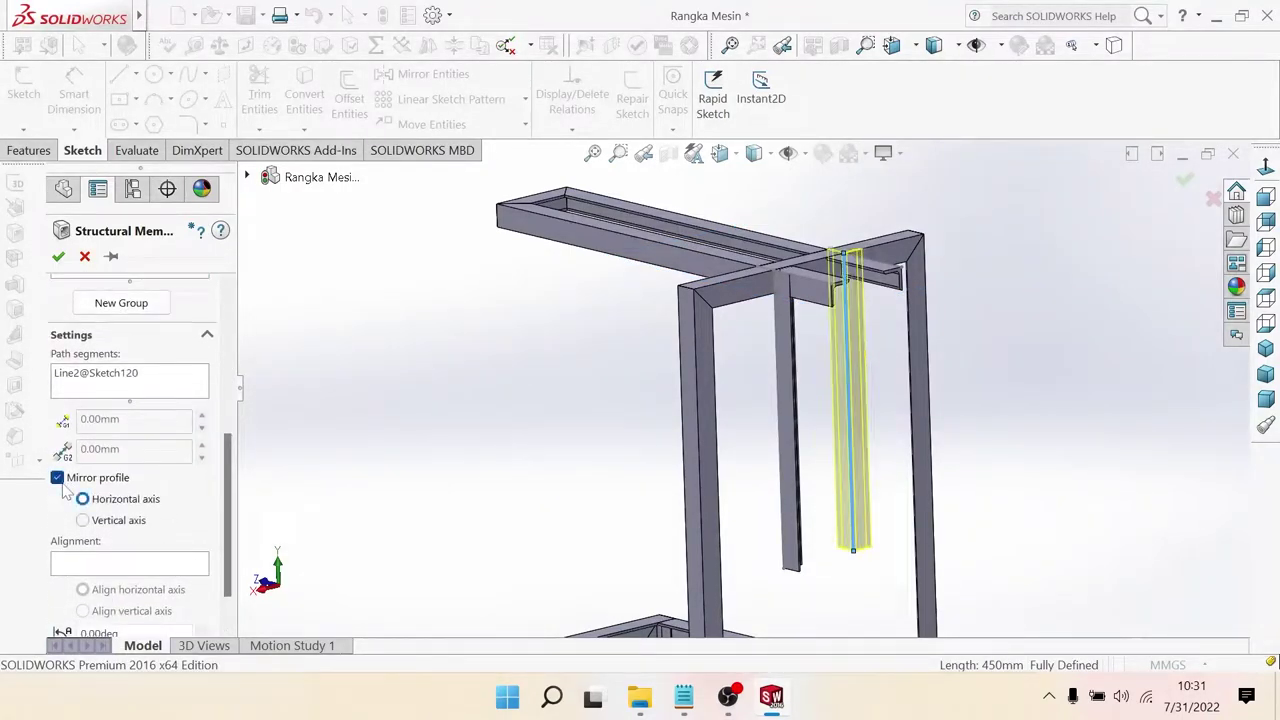
pyautogui.click(83, 521)
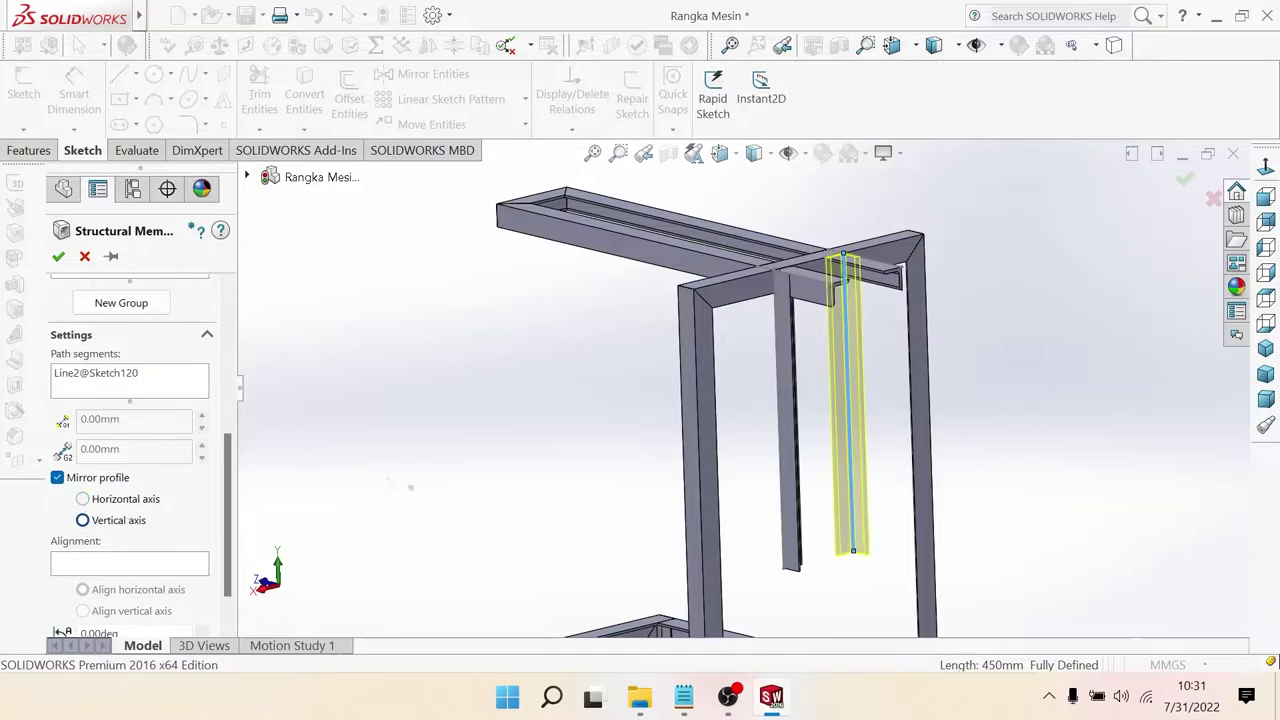
pyautogui.moveTo(543, 409); pyautogui.dragTo(500, 400, button='middle')
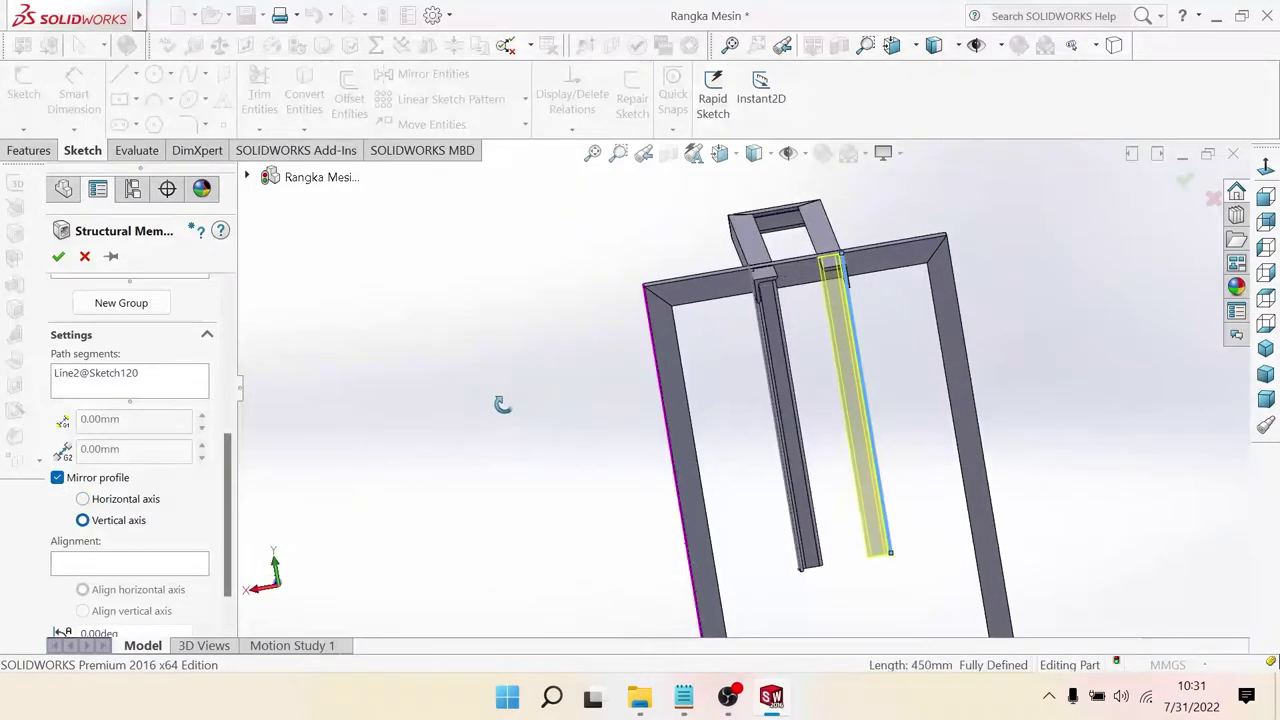
pyautogui.click(58, 256)
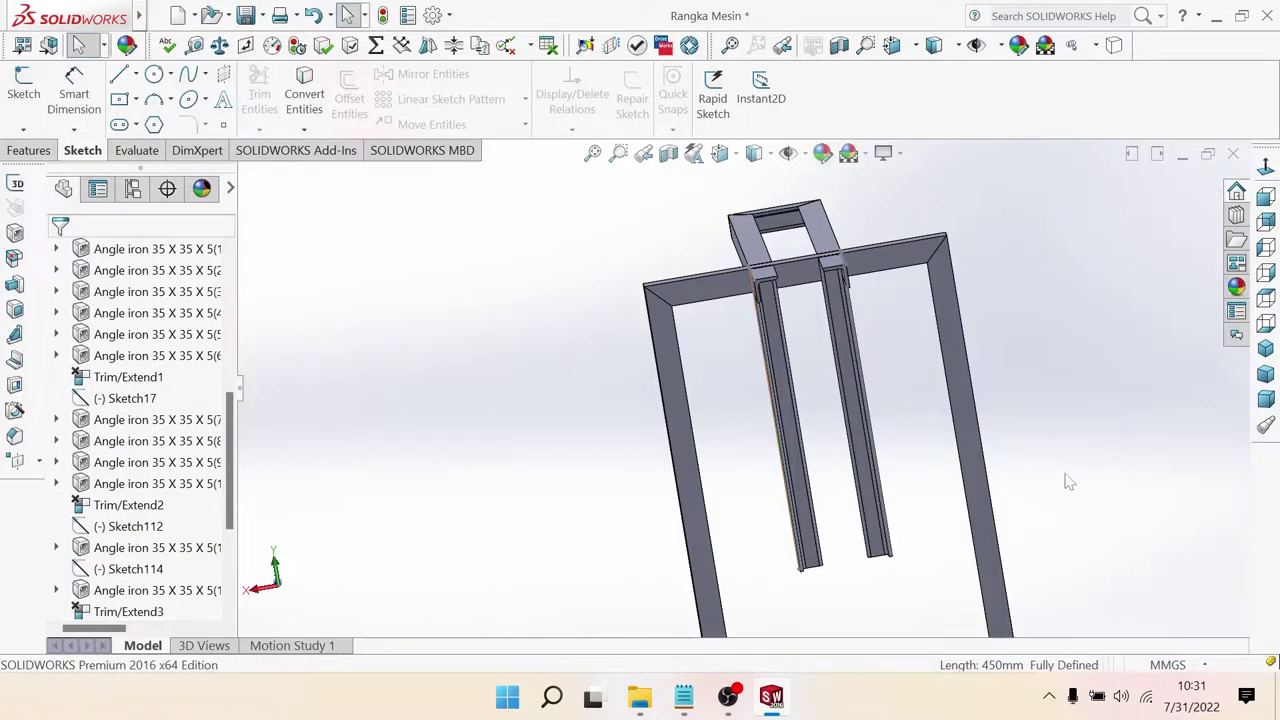
# Step: Inspect both hanging angle-iron uprights and save the Rangka Mesin part with Ctrl+S
pyautogui.hotkey('ctrl', '7')
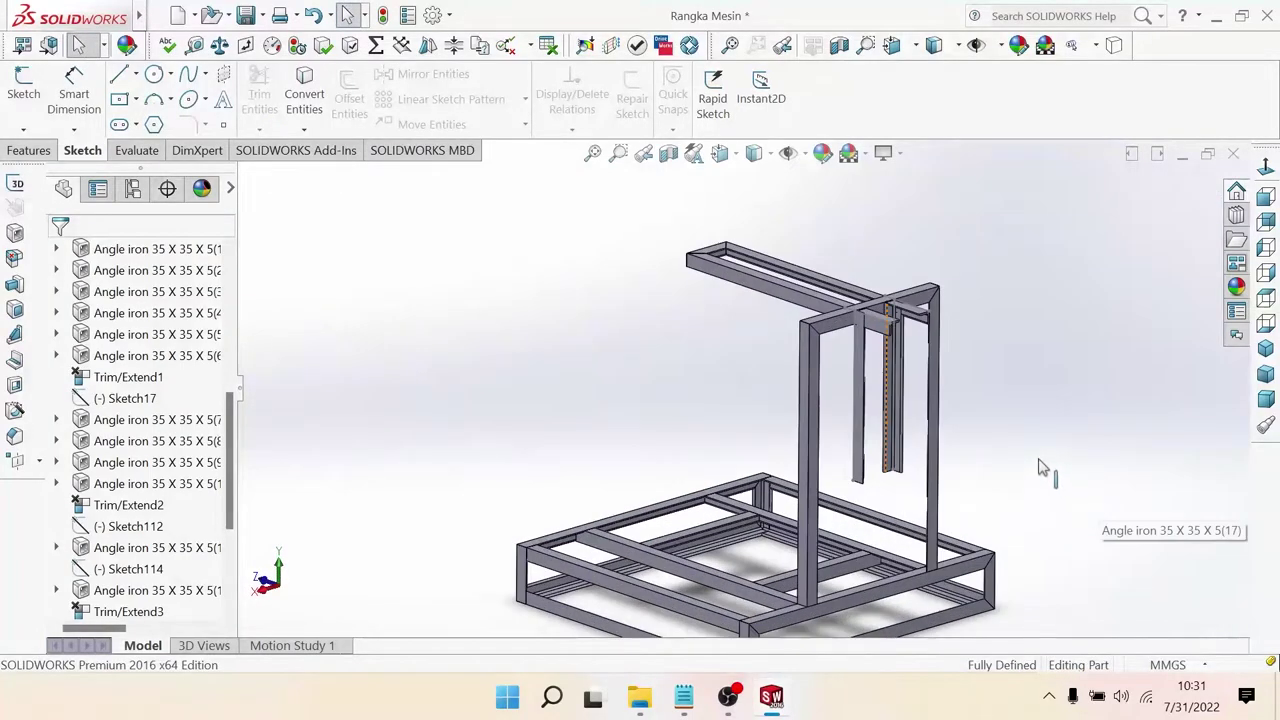
pyautogui.scroll(-2, 918, 484)
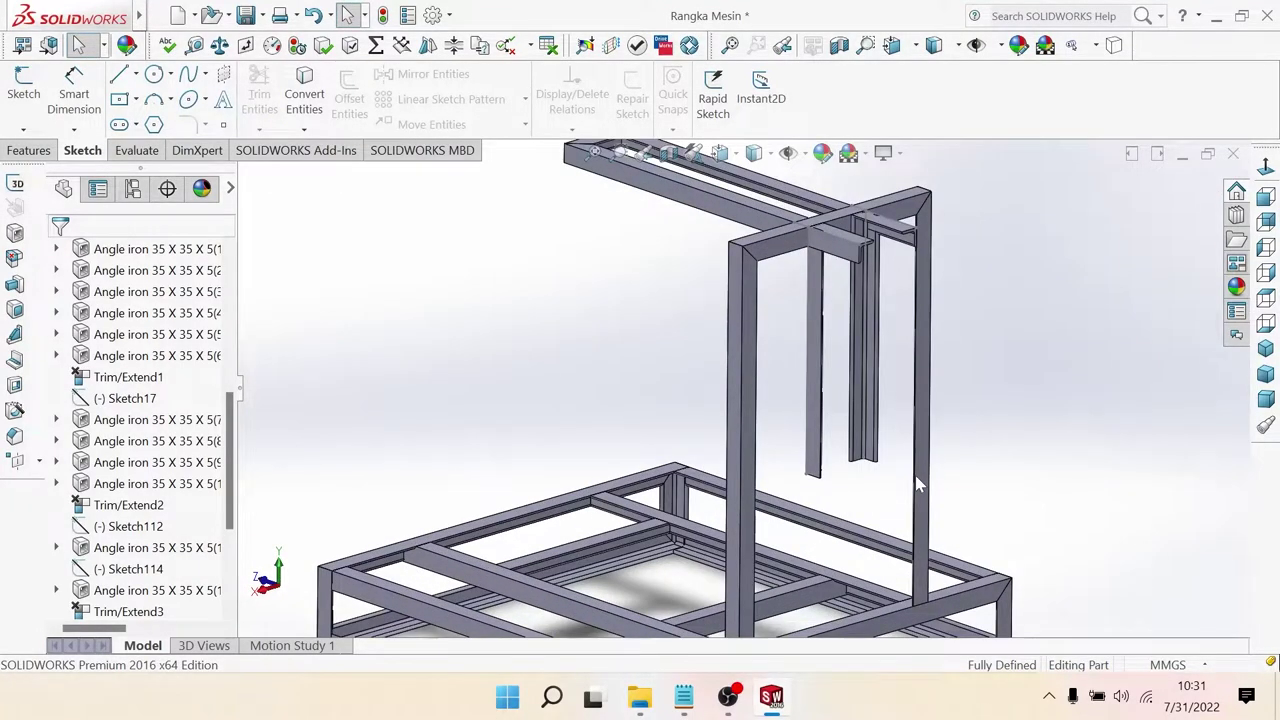
pyautogui.scroll(-1, 908, 482)
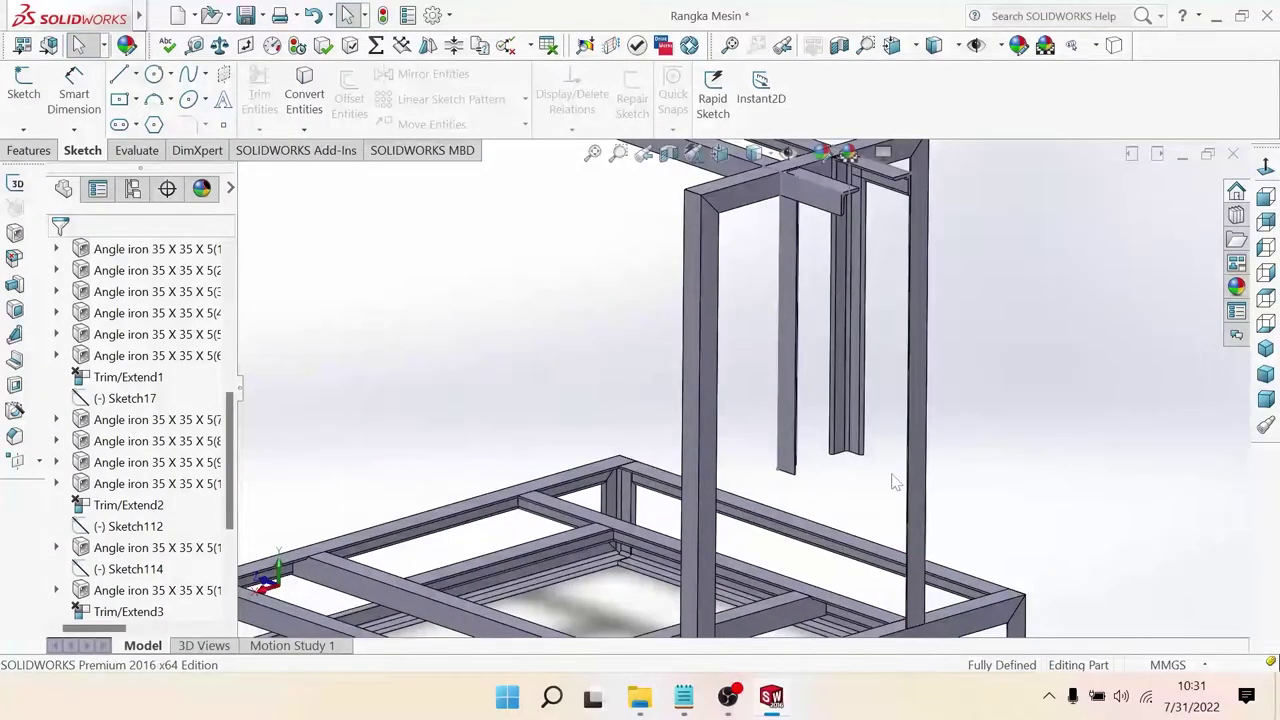
pyautogui.moveTo(895, 476); pyautogui.dragTo(877, 461, button='middle')
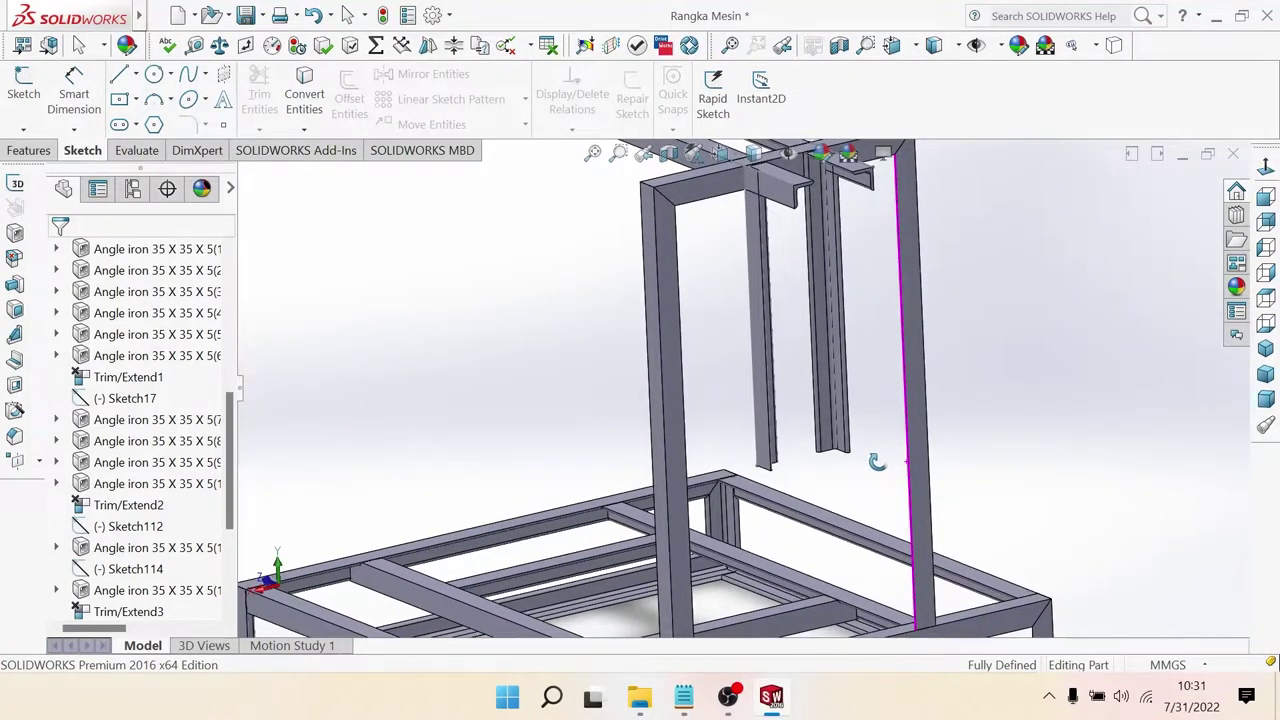
pyautogui.press('Escape')
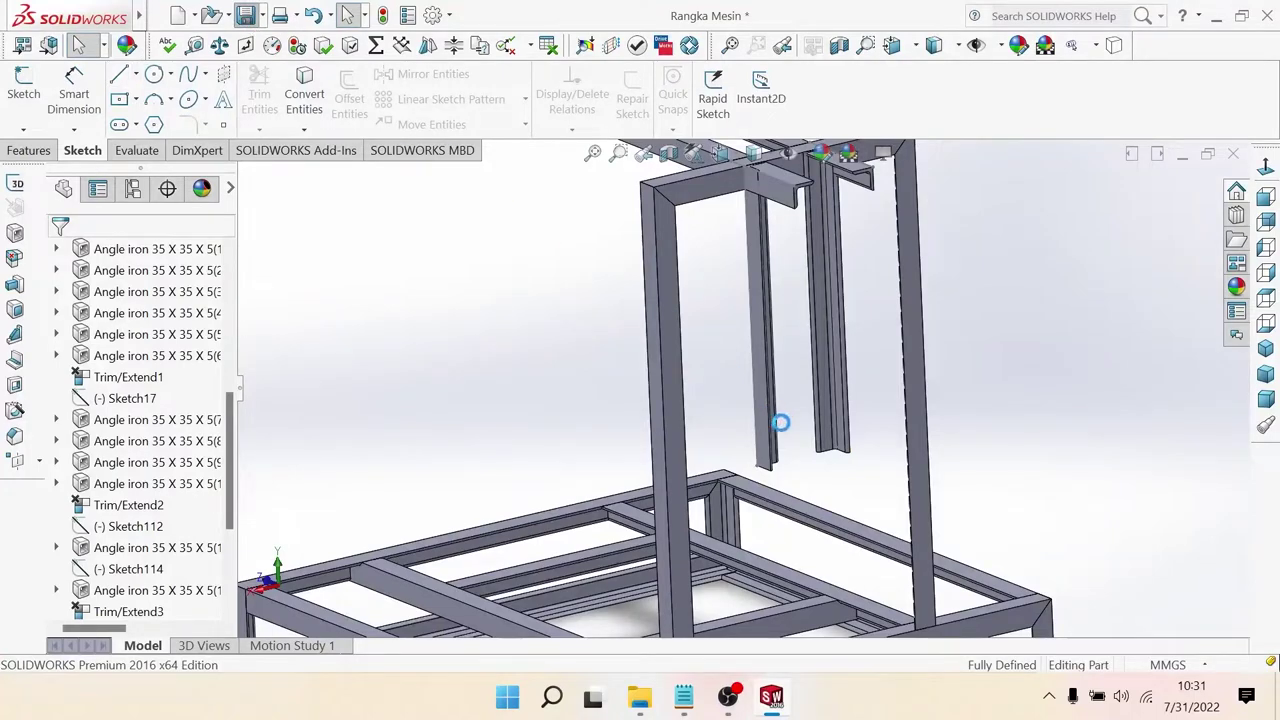
pyautogui.scroll(-3, 820, 487)
pyautogui.scroll(-2, 820, 485)
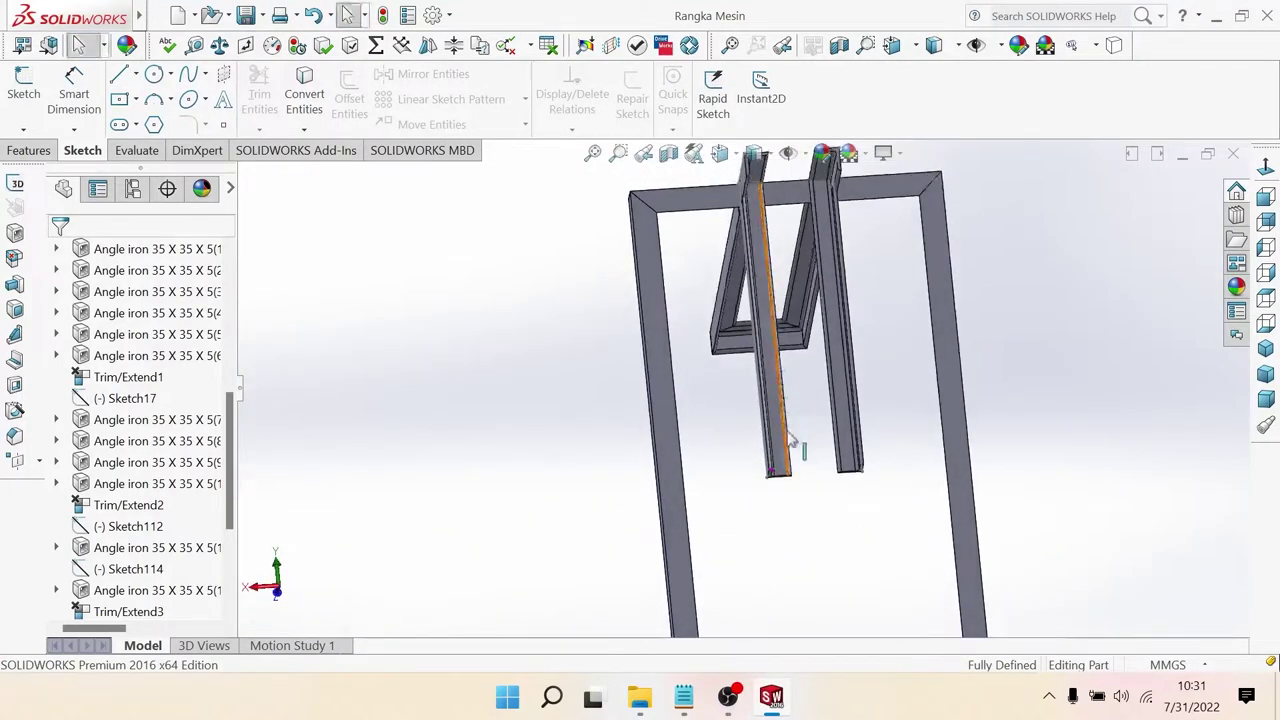
pyautogui.scroll(-2, 822, 480)
pyautogui.moveTo(820, 480)
pyautogui.mouseDown(button='middle')
pyautogui.moveTo(1014, 486)
pyautogui.moveTo(1019, 473)
pyautogui.moveTo(1005, 484)
pyautogui.moveTo(847, 447)
pyautogui.mouseUp(button='middle')
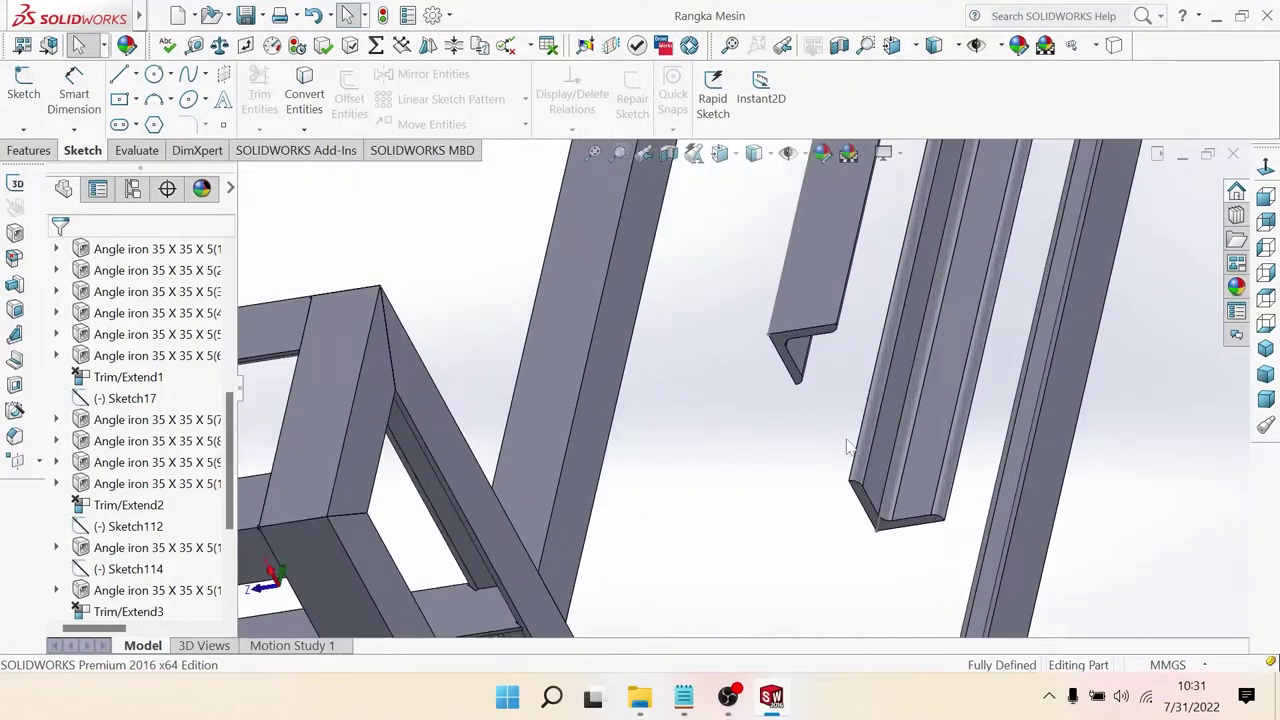
# Step: Start a new sketch on the new member's end face, viewed normal to it
pyautogui.click(783, 349)
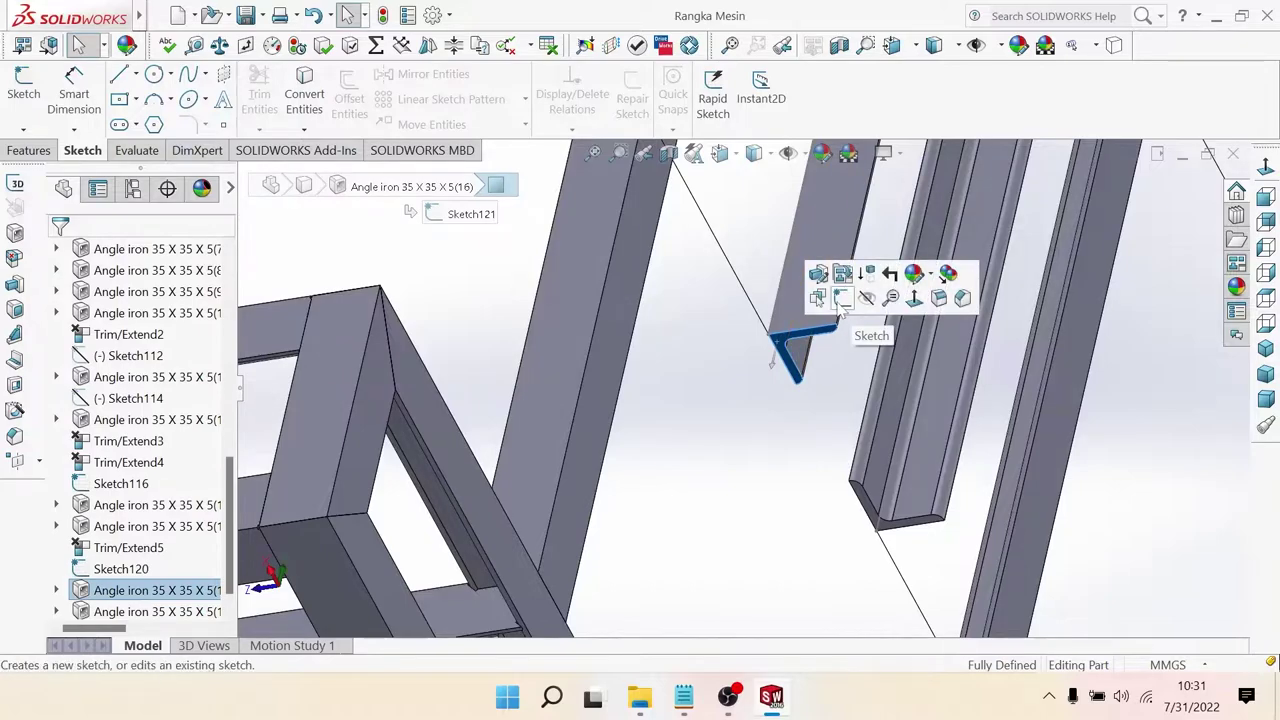
pyautogui.click(848, 300)
pyautogui.click(720, 152)
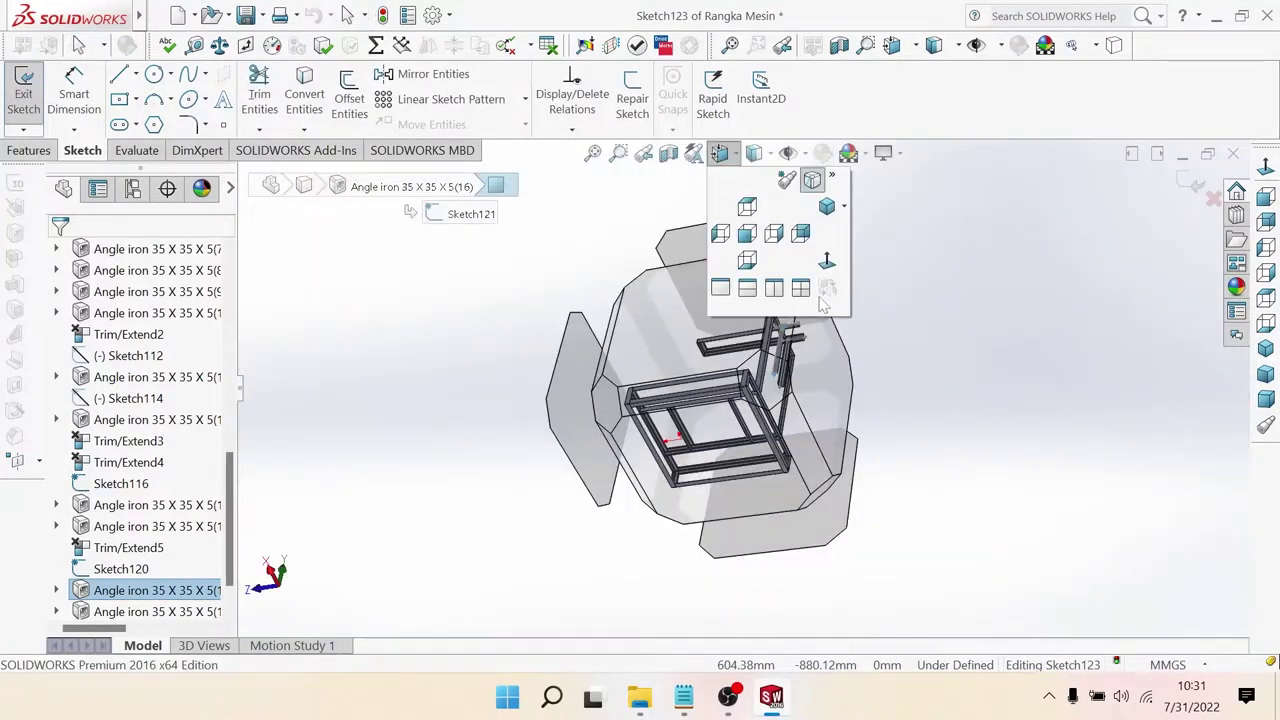
pyautogui.click(828, 271)
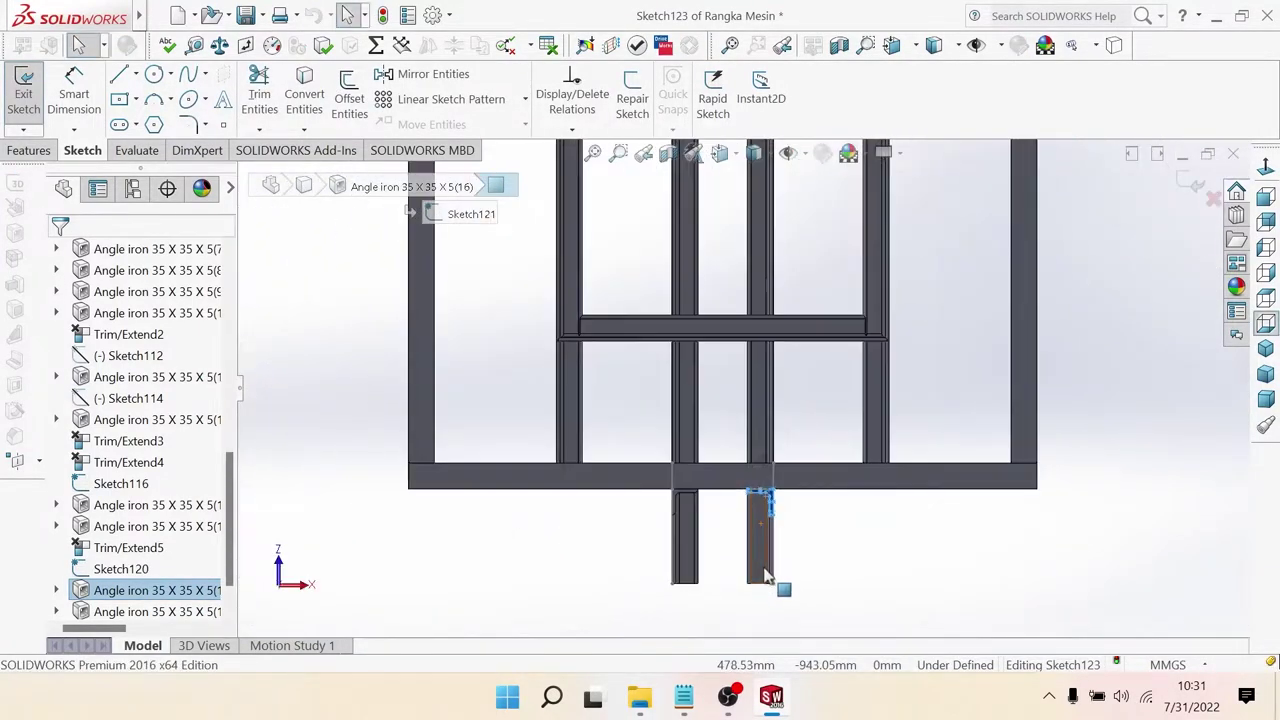
# Step: Draw two vertical lines down from the left and right leg corners
pyautogui.click(118, 74)
pyautogui.scroll(-3, 737, 537)
pyautogui.scroll(-2, 725, 520)
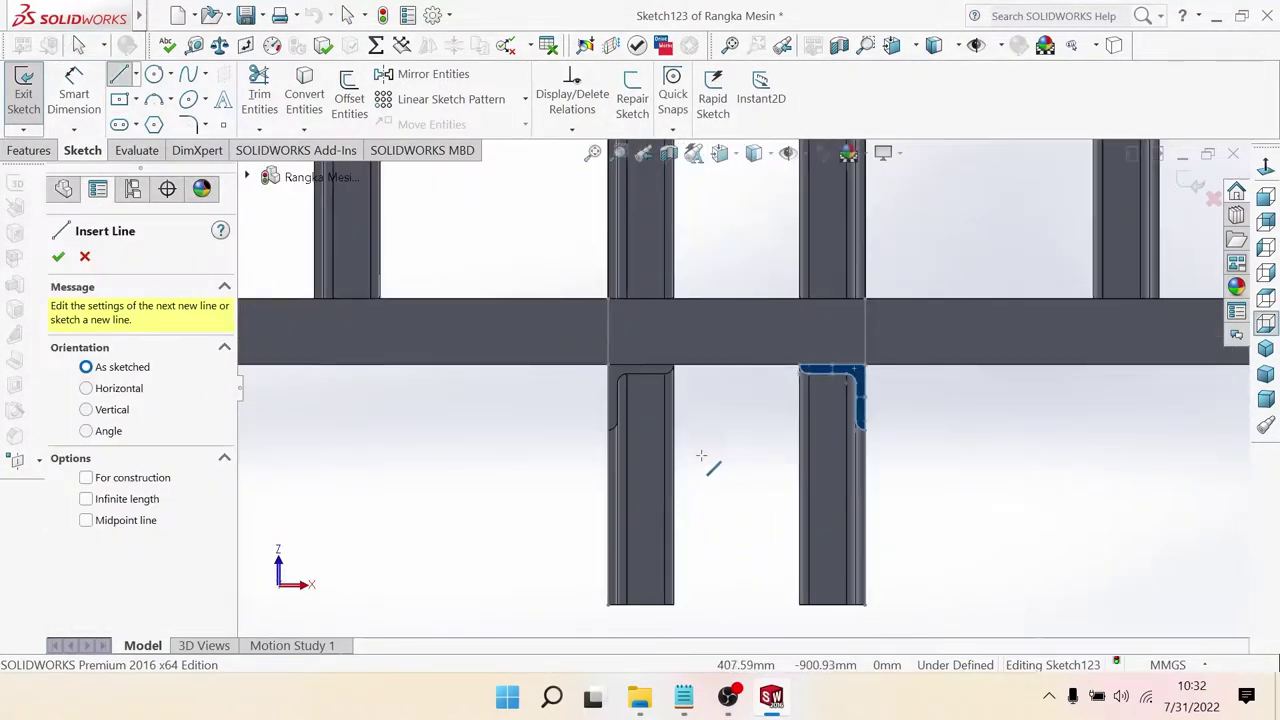
pyautogui.click(866, 368)
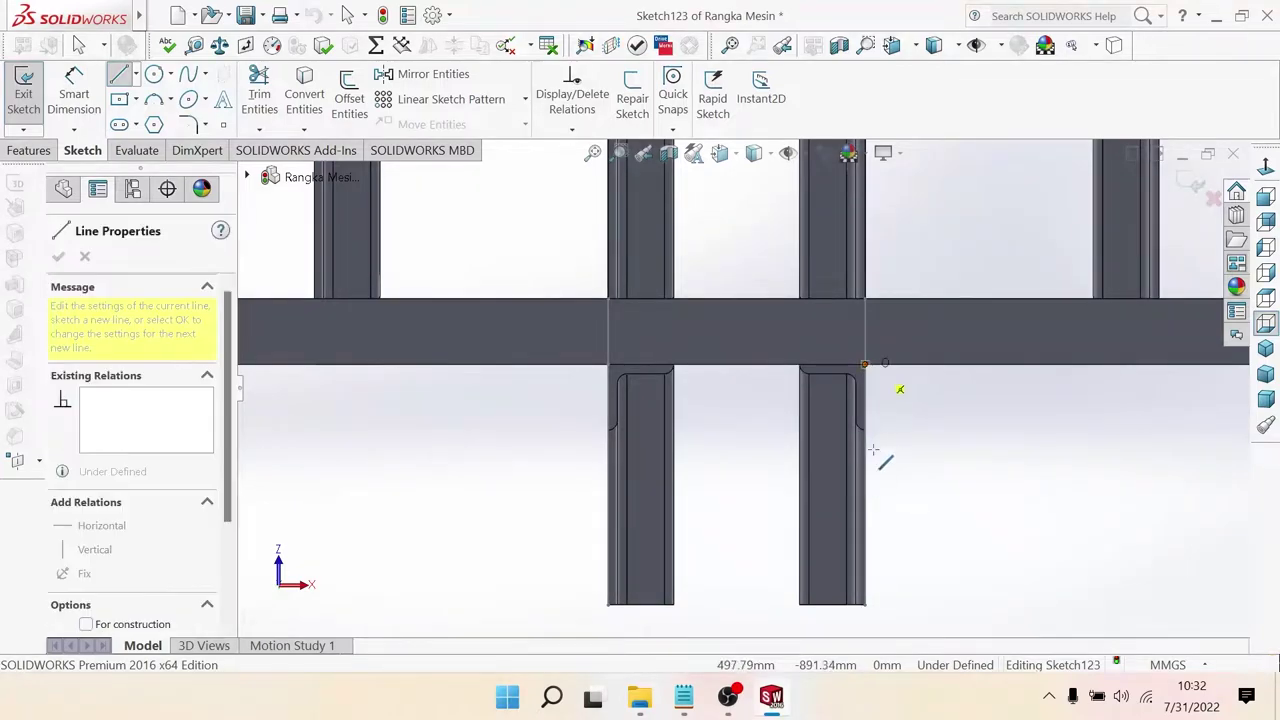
pyautogui.scroll(2, 870, 505)
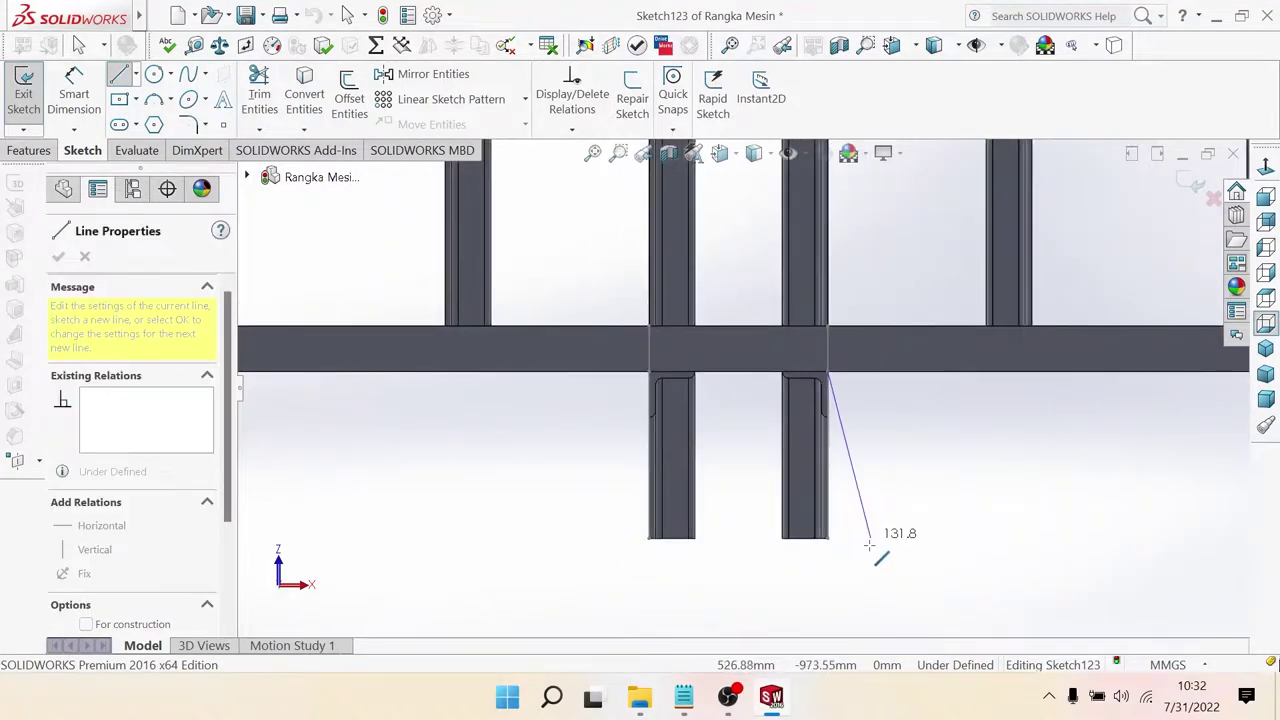
pyautogui.click(828, 617)
pyautogui.press('Escape')
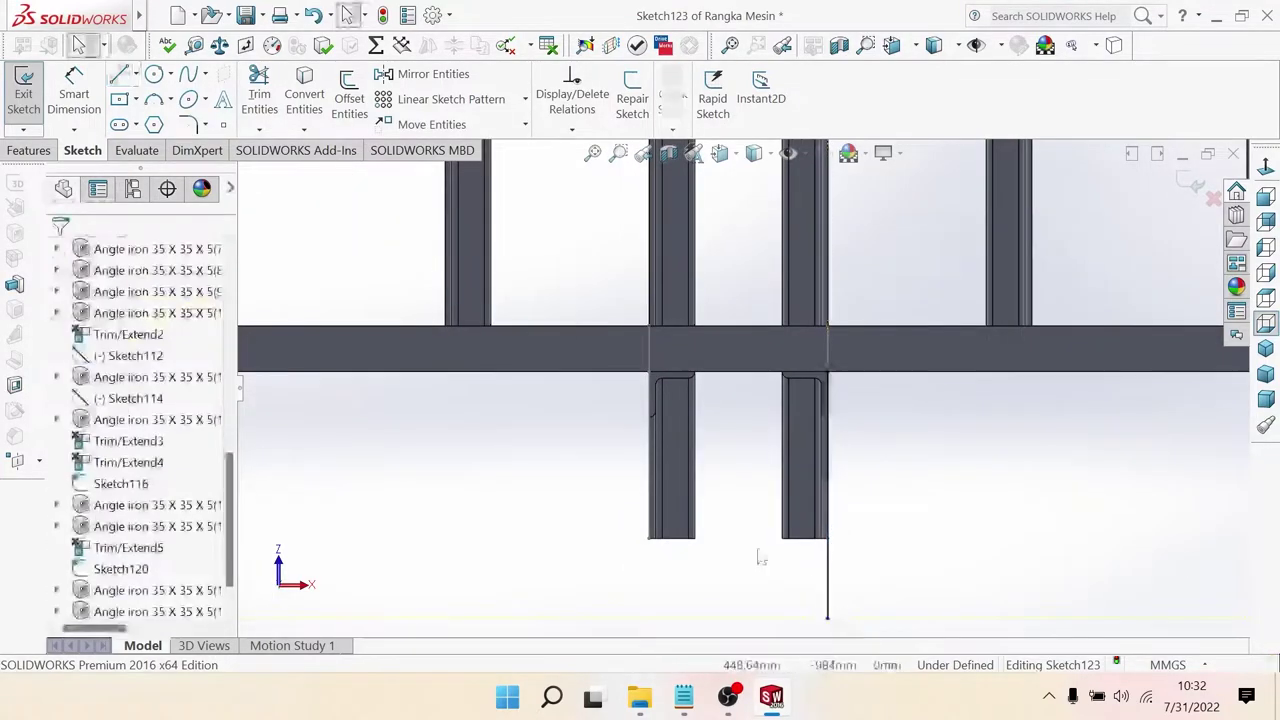
pyautogui.click(650, 372)
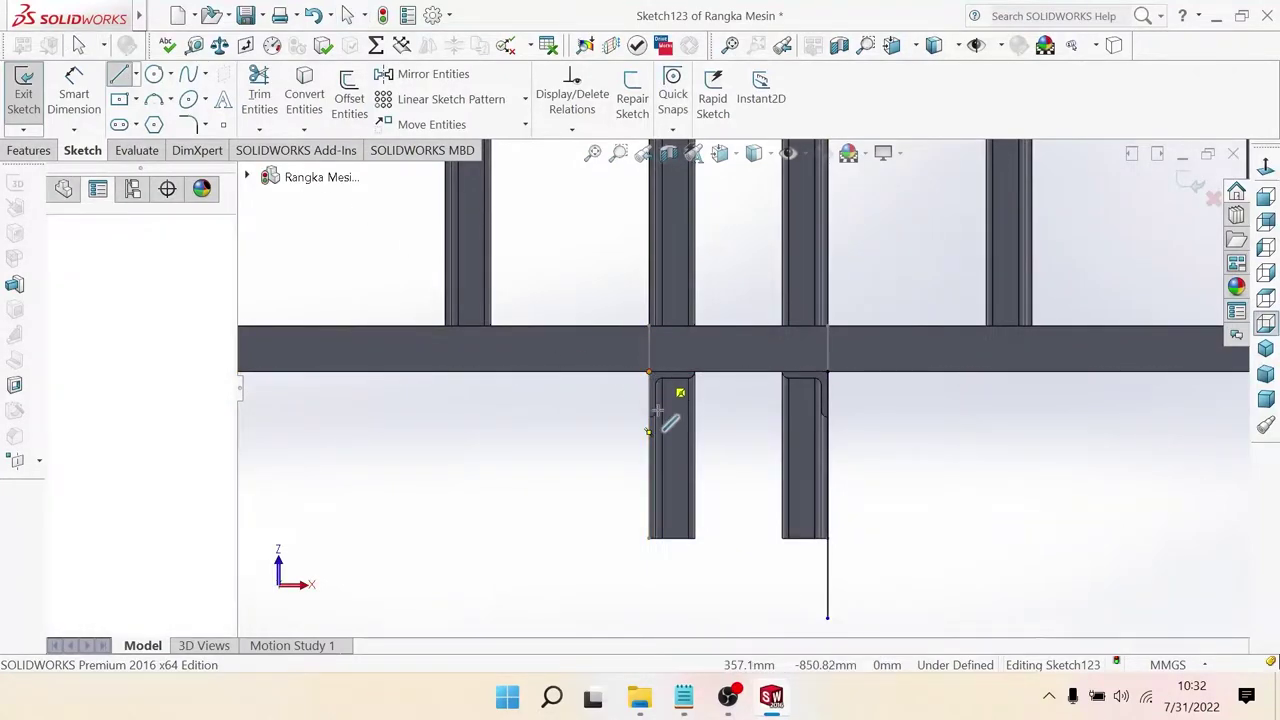
pyautogui.click(649, 617)
pyautogui.press('Escape')
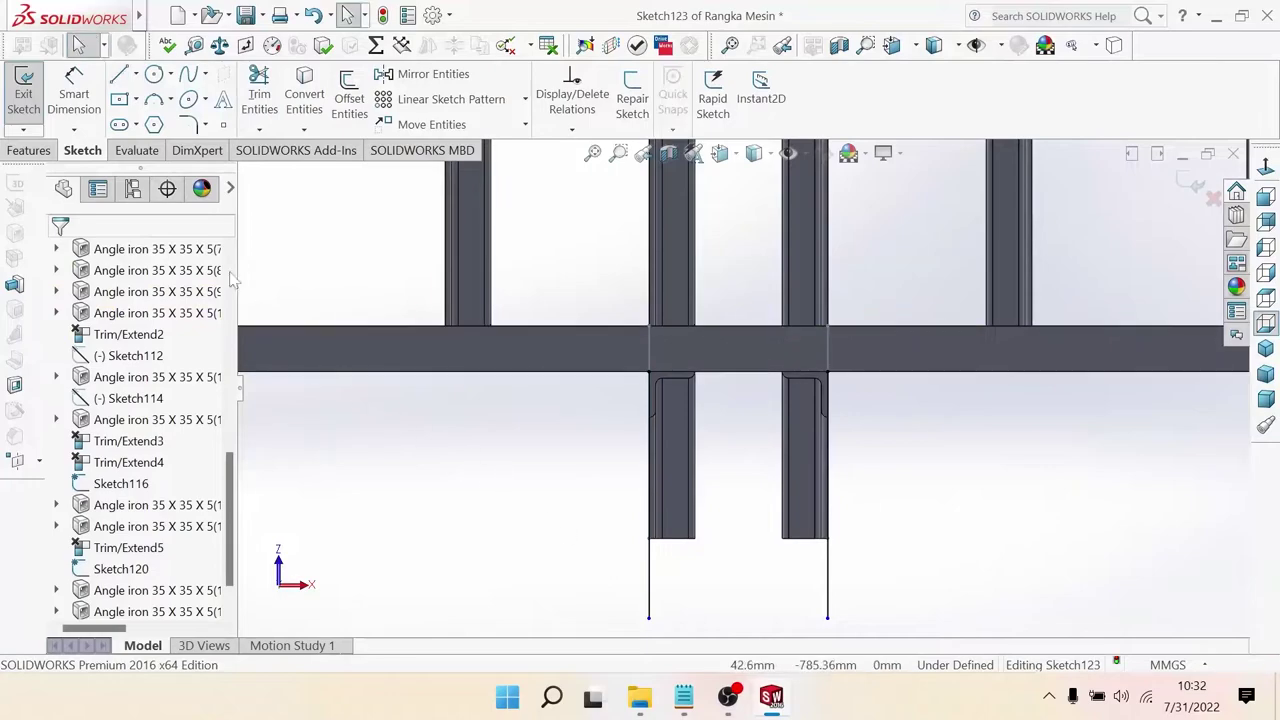
# Step: Dimension both vertical lines to 200 mm so the sketch is fully defined
pyautogui.click(83, 113)
pyautogui.click(648, 602)
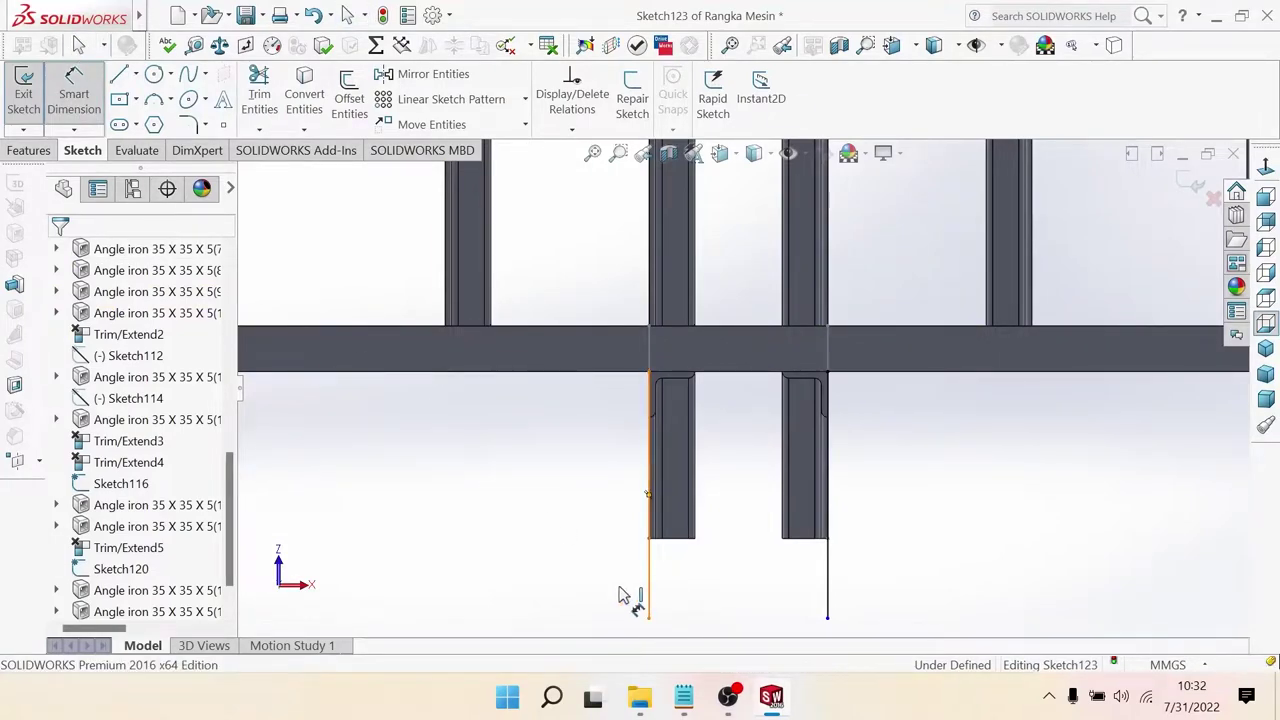
pyautogui.click(576, 595)
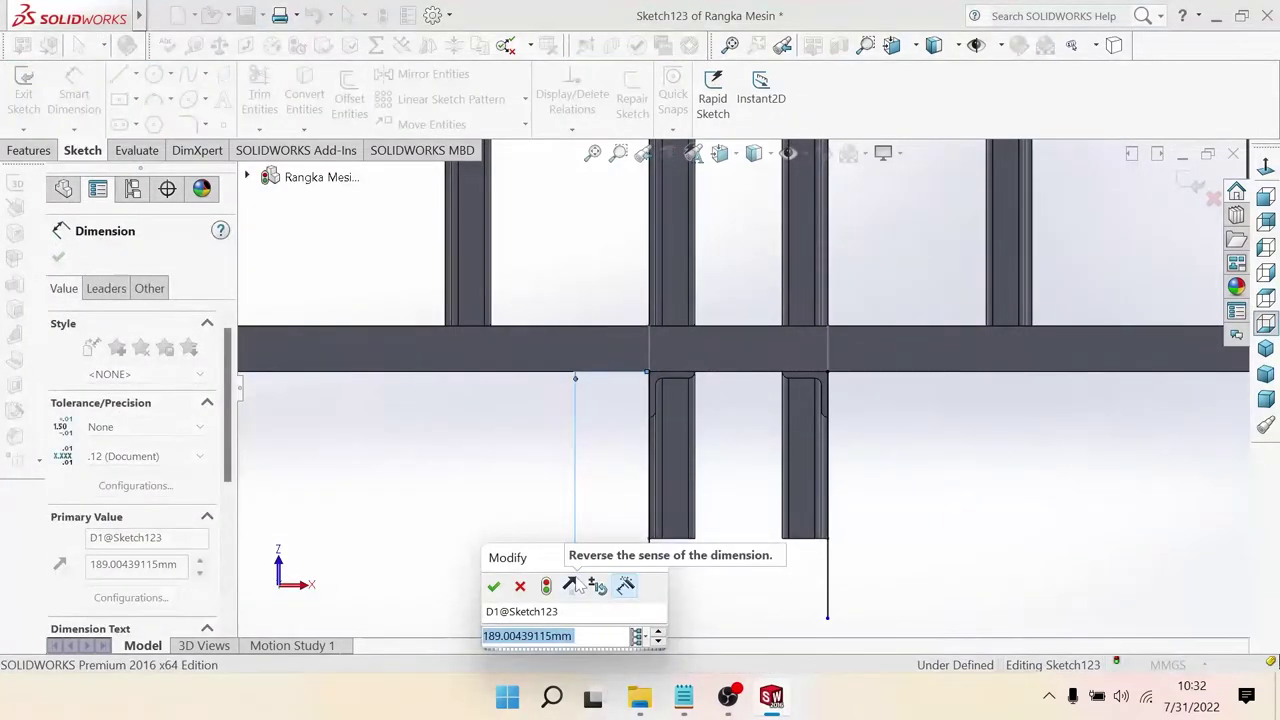
pyautogui.write('200')
pyautogui.press('Return')
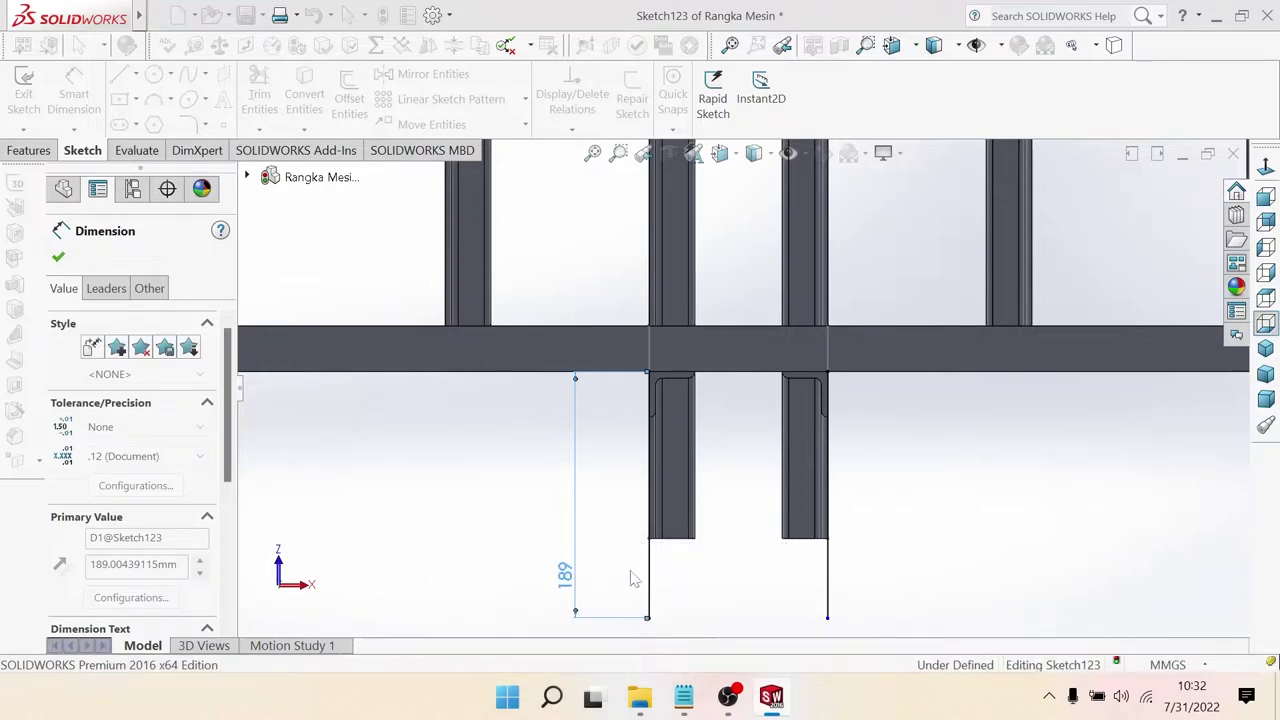
pyautogui.click(827, 588)
pyautogui.click(968, 592)
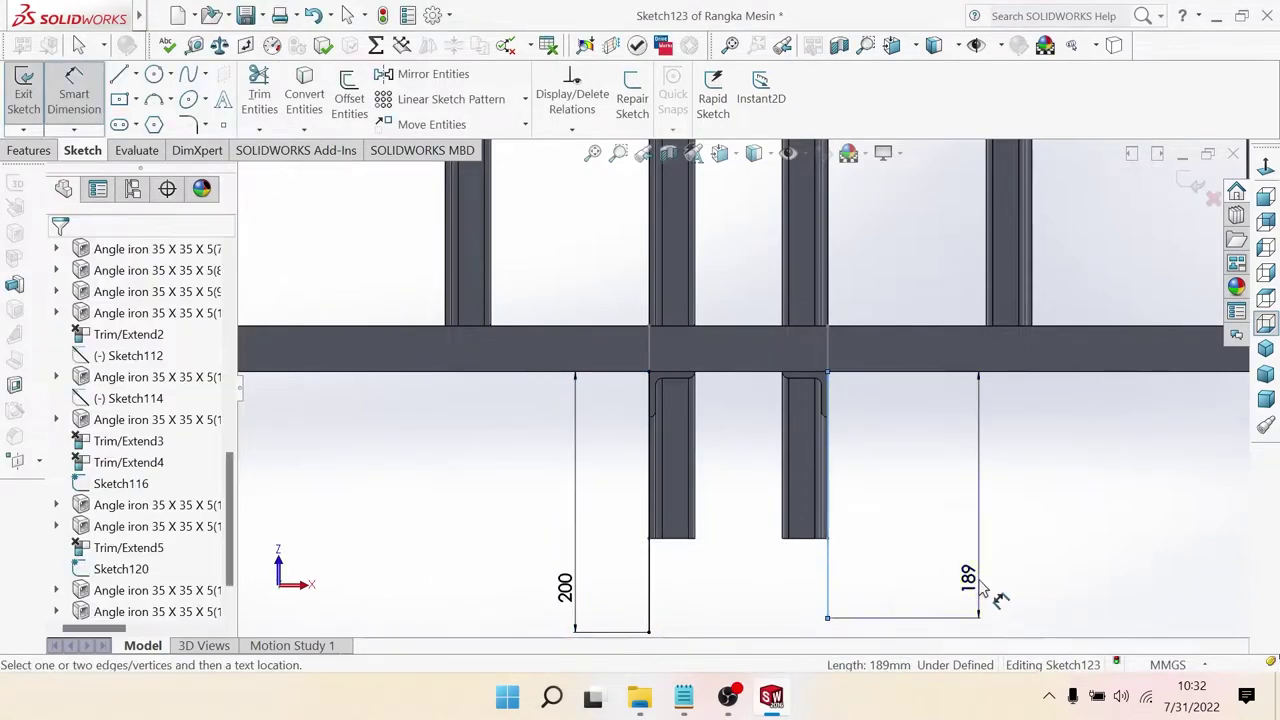
pyautogui.write('200')
pyautogui.press('Return')
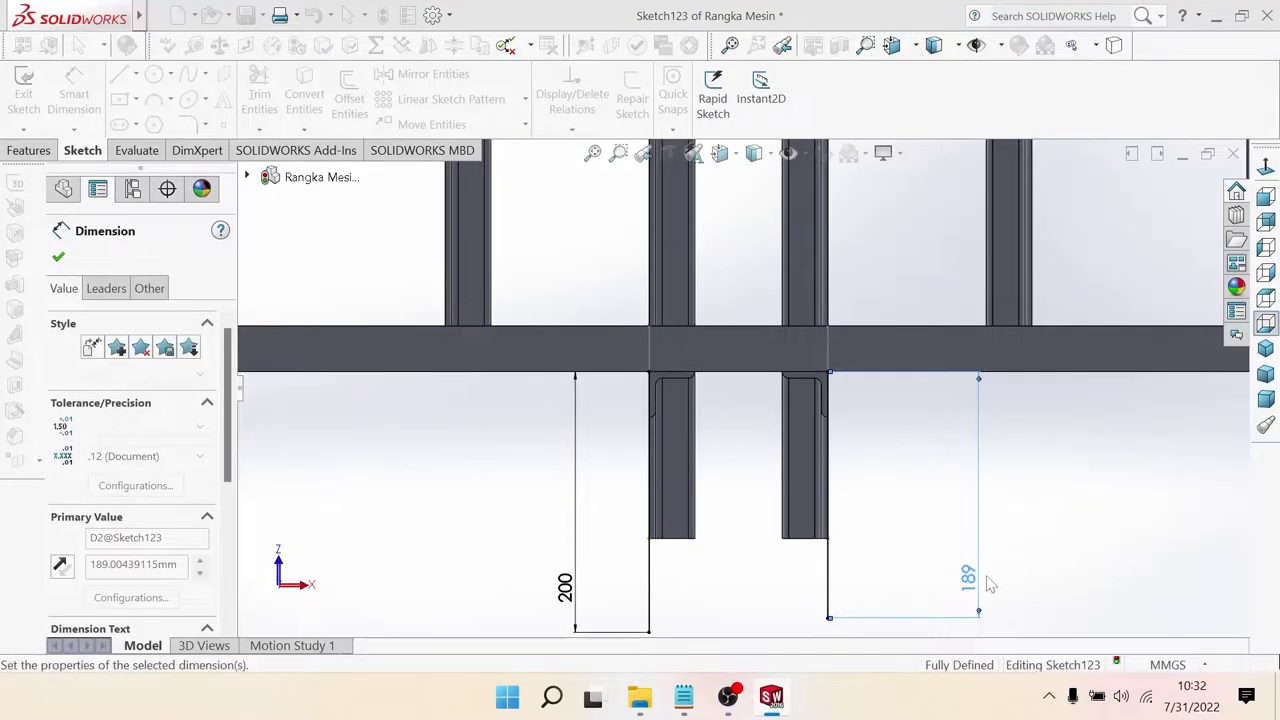
pyautogui.scroll(3, 1008, 566)
pyautogui.moveTo(919, 535)
pyautogui.mouseDown(button='middle')
pyautogui.moveTo(963, 452)
pyautogui.moveTo(770, 482)
pyautogui.mouseUp(button='middle')
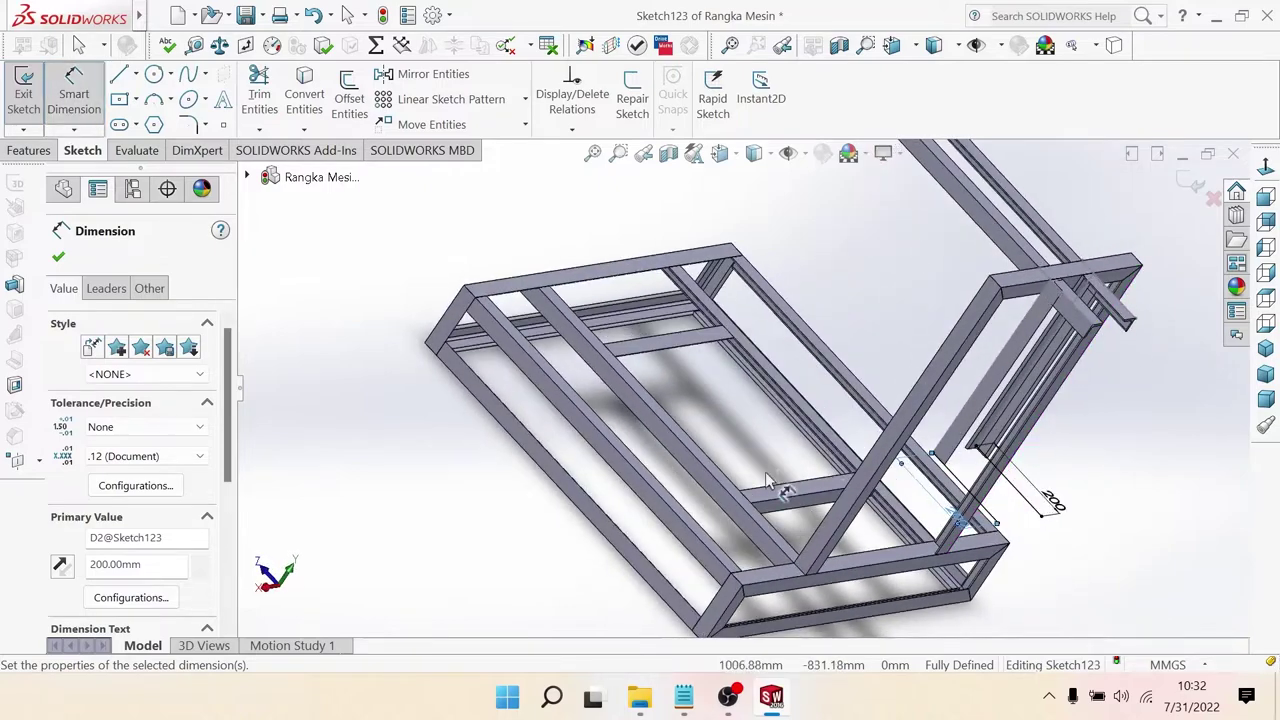
pyautogui.click(59, 258)
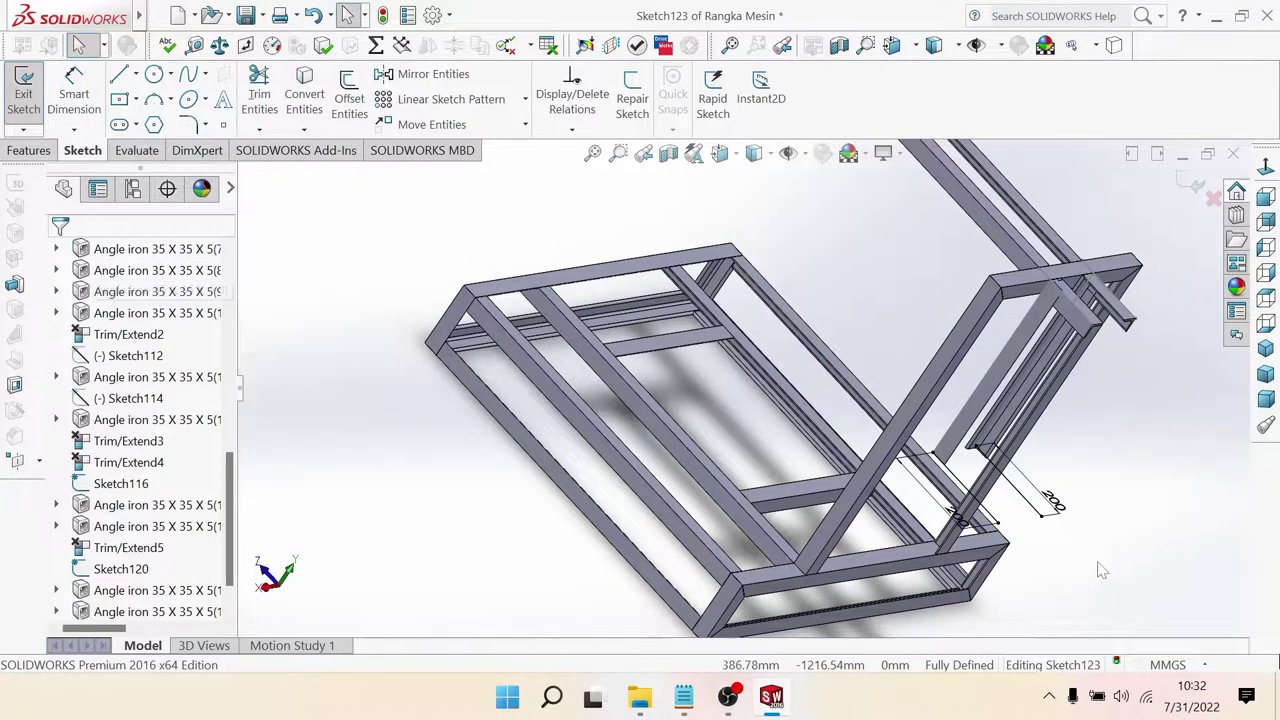
pyautogui.scroll(3, 1100, 570)
pyautogui.moveTo(1100, 570)
pyautogui.mouseDown(button='middle')
pyautogui.moveTo(986, 451)
pyautogui.moveTo(1014, 458)
pyautogui.mouseUp(button='middle')
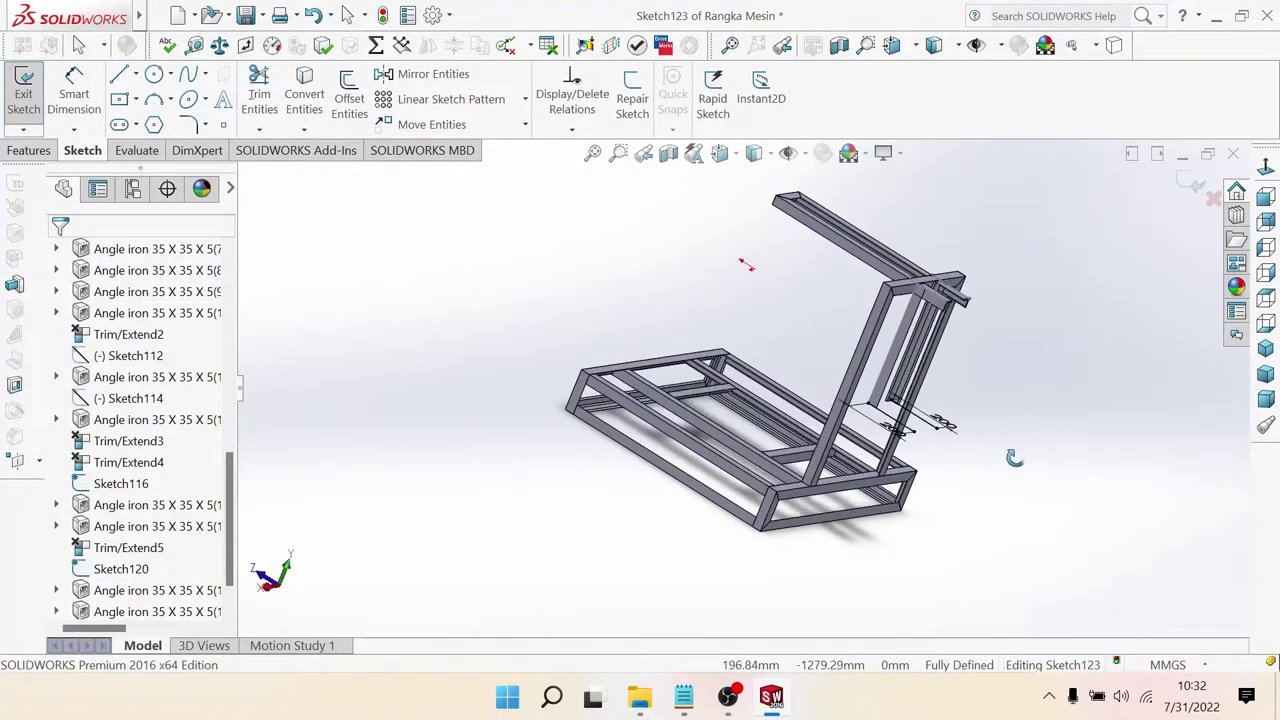
# Step: Exit Sketch123 and build a mirrored 35x35x5 angle-iron member along Line1@Sketch123
pyautogui.click(40, 152)
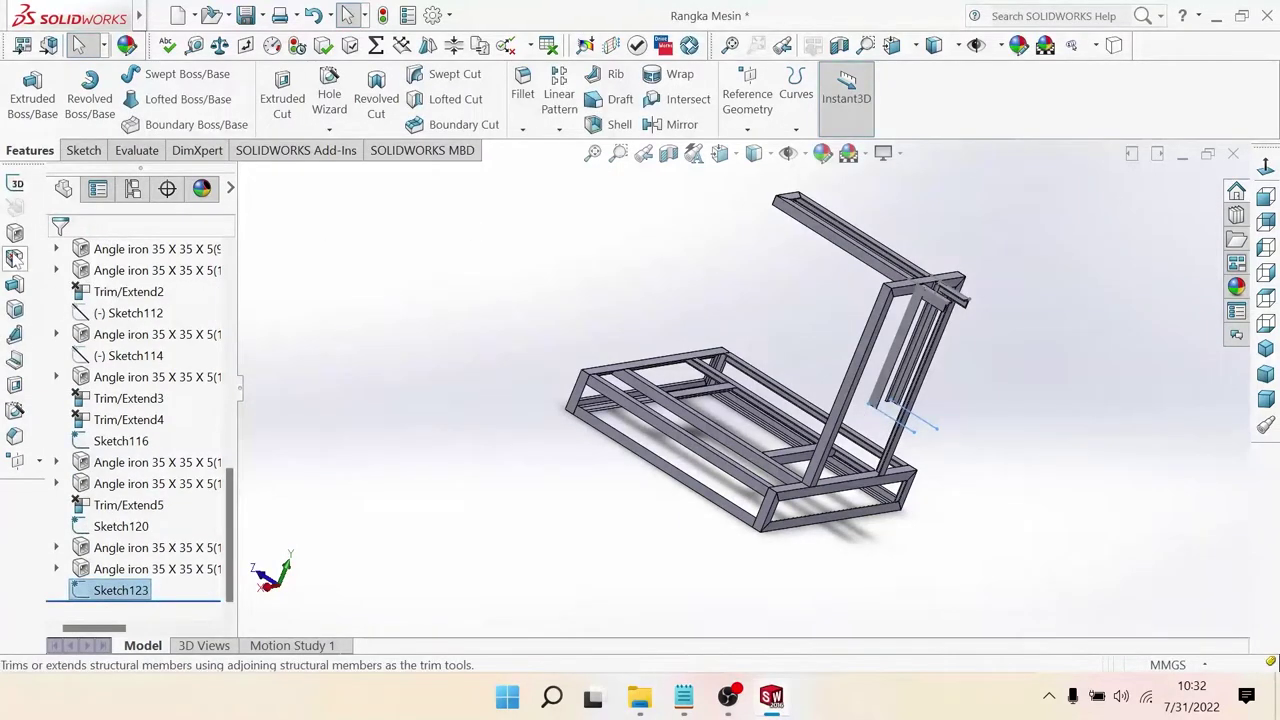
pyautogui.click(15, 234)
pyautogui.scroll(-2, 852, 445)
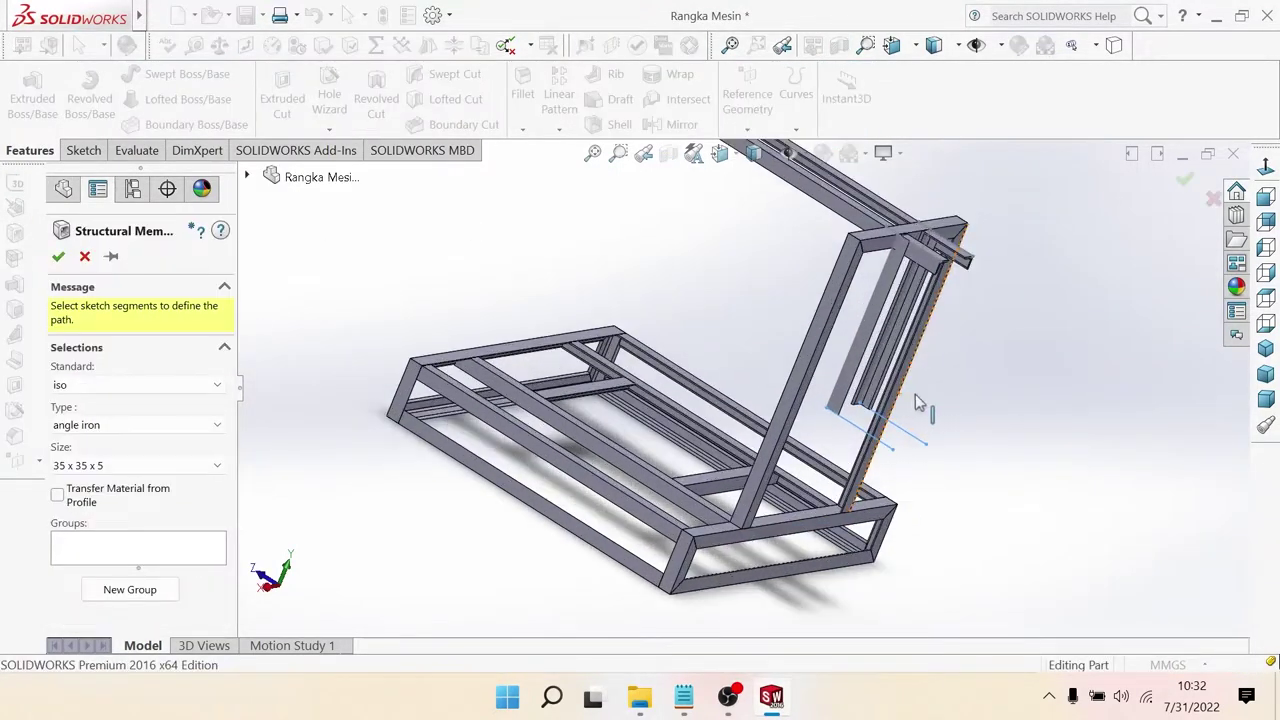
pyautogui.scroll(-3, 852, 445)
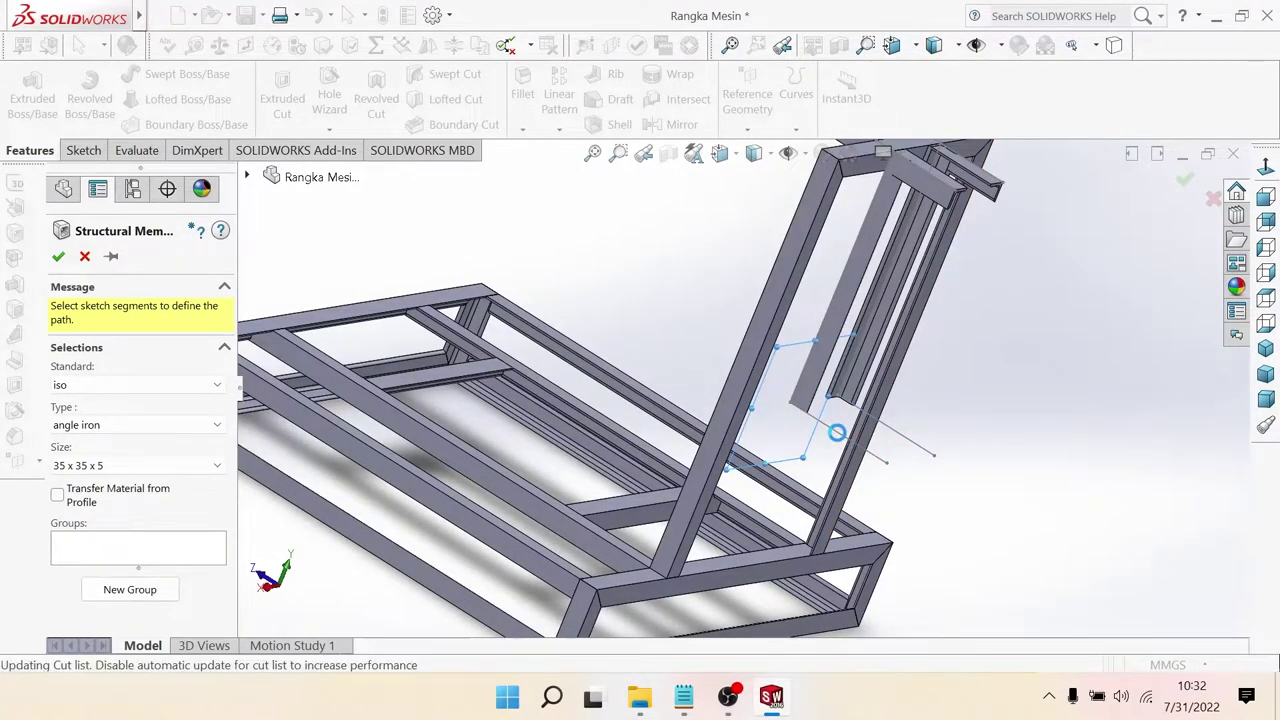
pyautogui.click(840, 440)
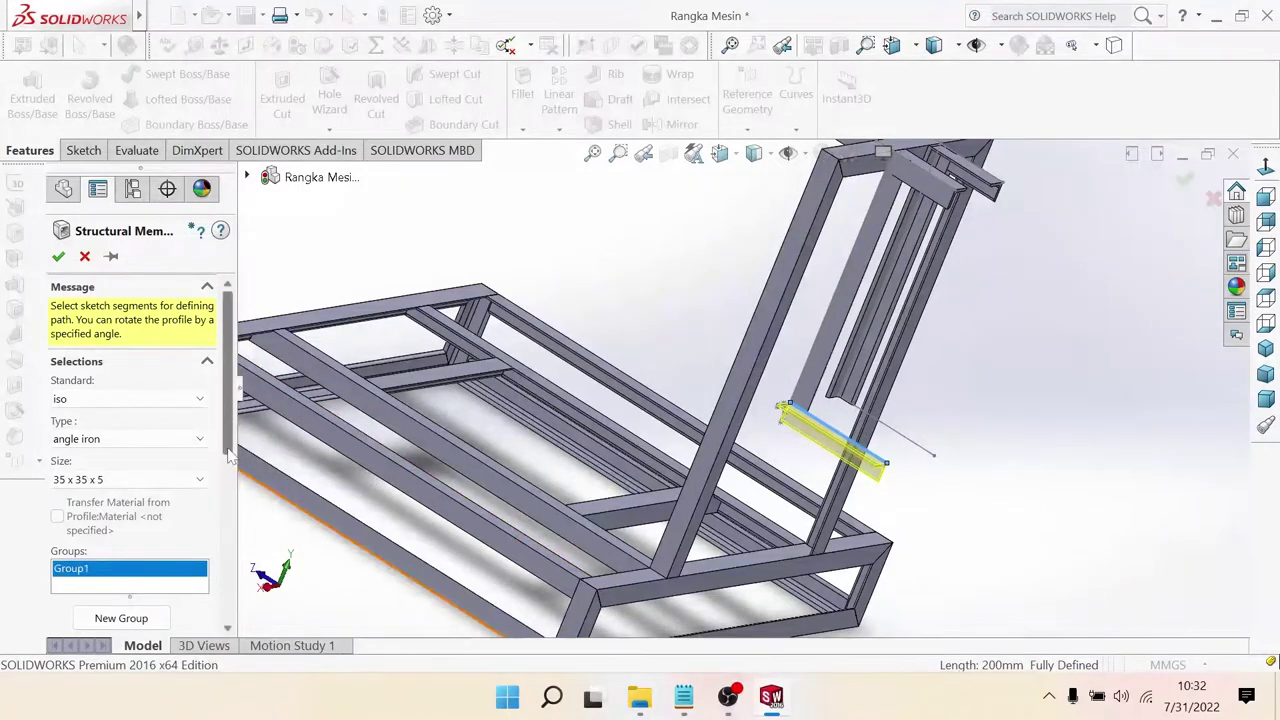
pyautogui.scroll(-3, 229, 455)
pyautogui.scroll(-1, 157, 515)
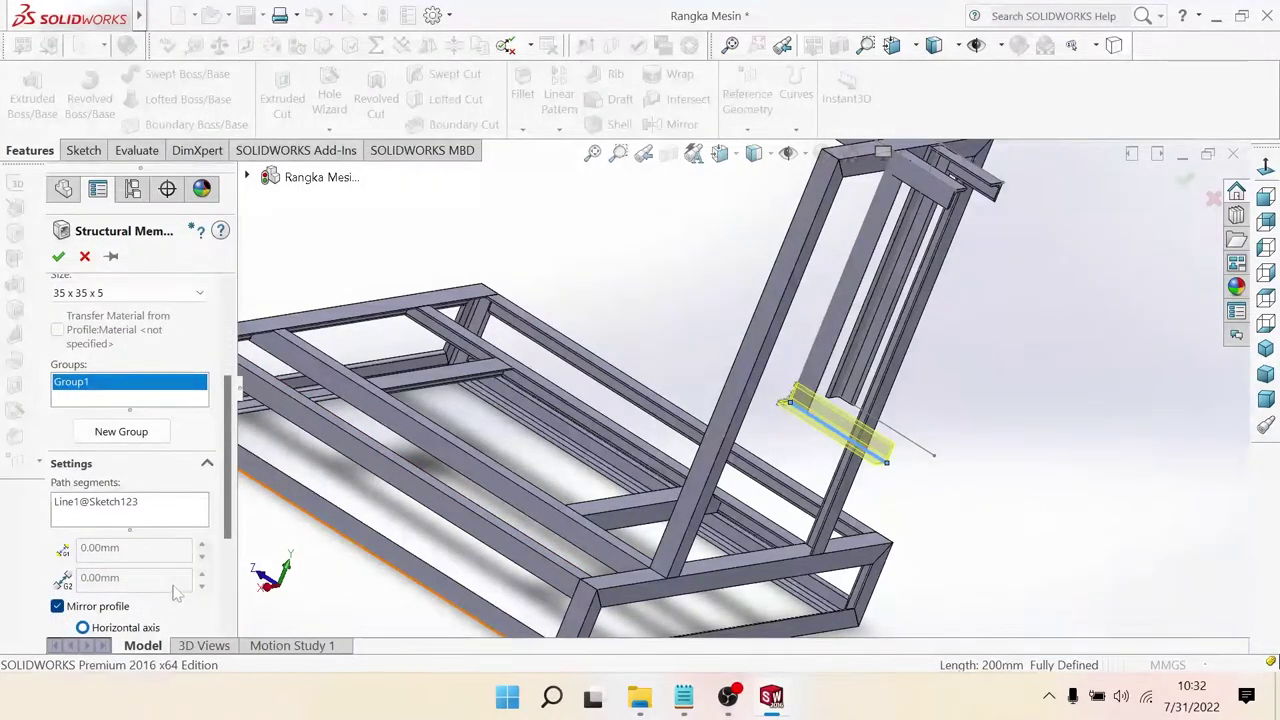
pyautogui.scroll(-2, 221, 535)
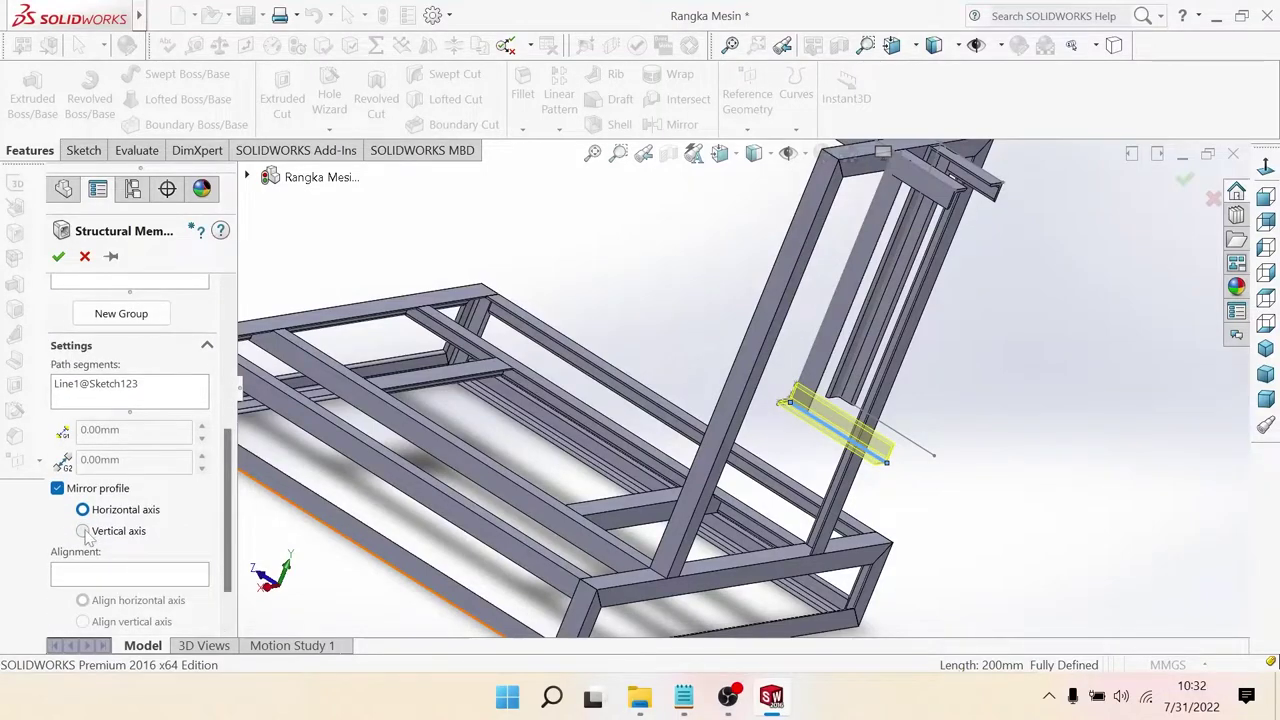
pyautogui.scroll(-2, 876, 440)
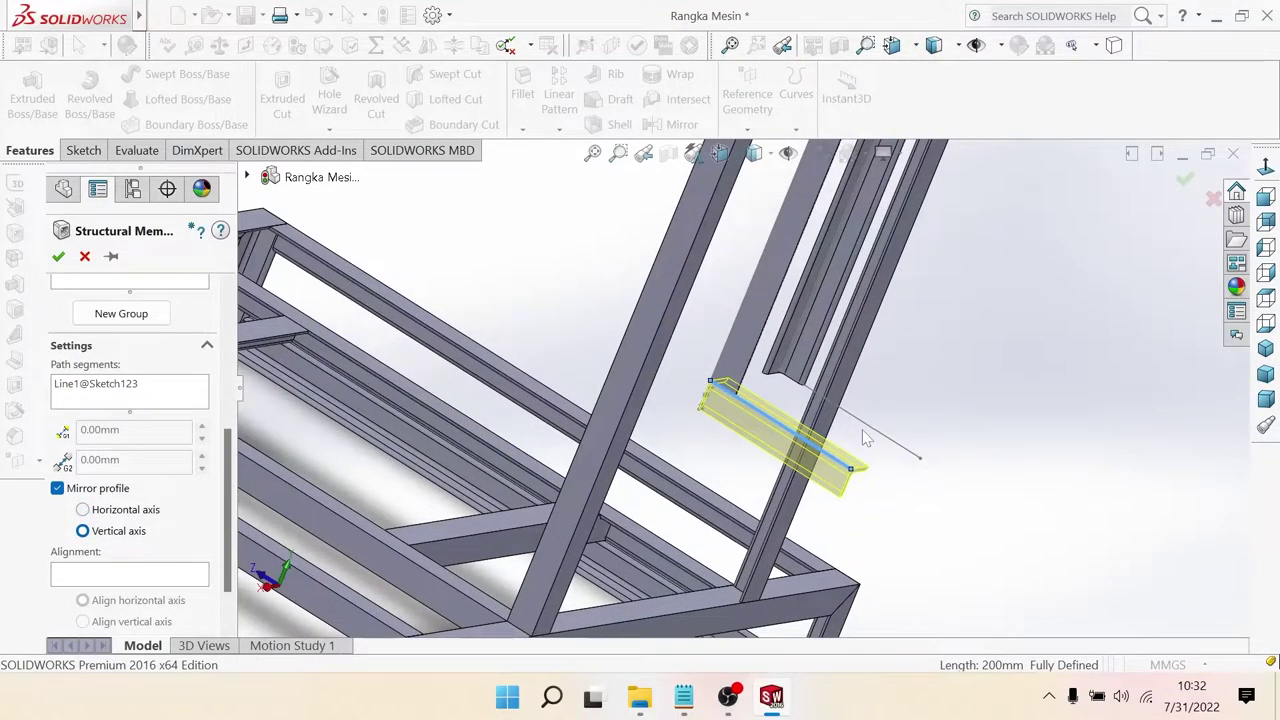
pyautogui.moveTo(865, 438)
pyautogui.mouseDown(button='middle')
pyautogui.moveTo(820, 418)
pyautogui.moveTo(974, 491)
pyautogui.moveTo(848, 487)
pyautogui.mouseUp(button='middle')
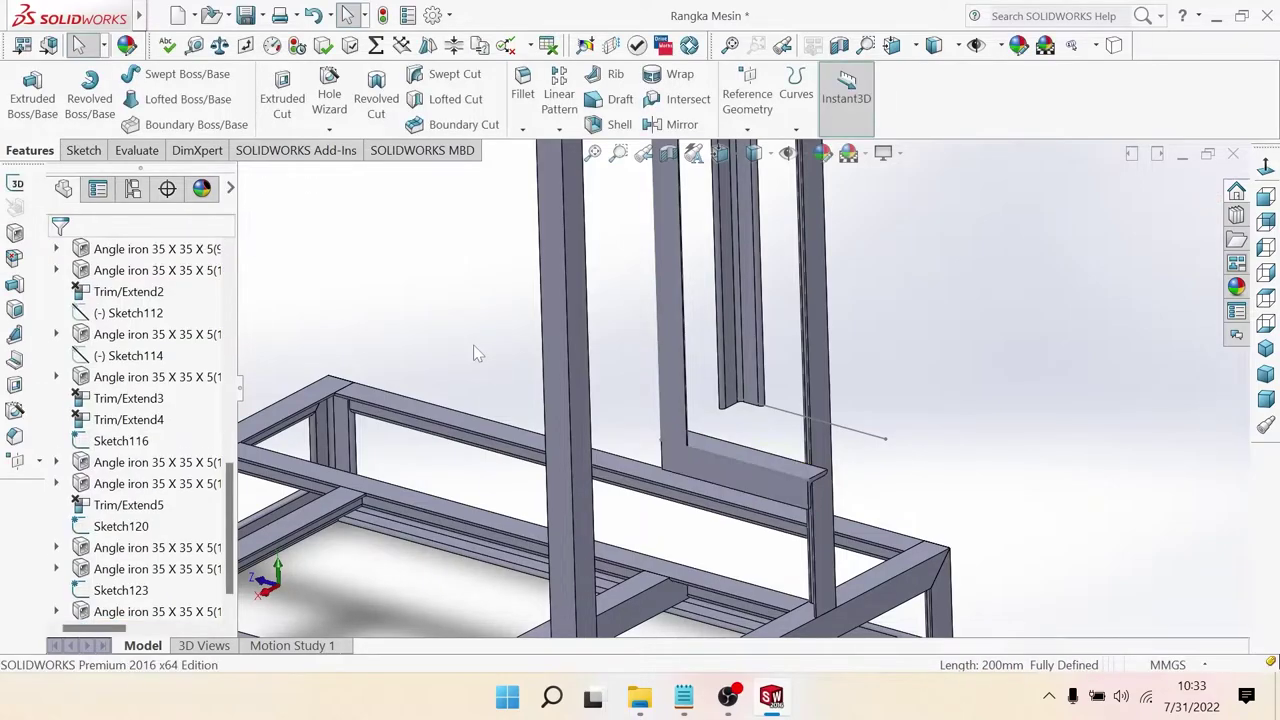
# Step: Build another 35 x 35 x 5 angle-iron member along the second 200 mm Sketch123 line
pyautogui.moveTo(700, 440)
pyautogui.mouseDown(button='middle')
pyautogui.moveTo(765, 483)
pyautogui.moveTo(508, 380)
pyautogui.mouseUp(button='middle')
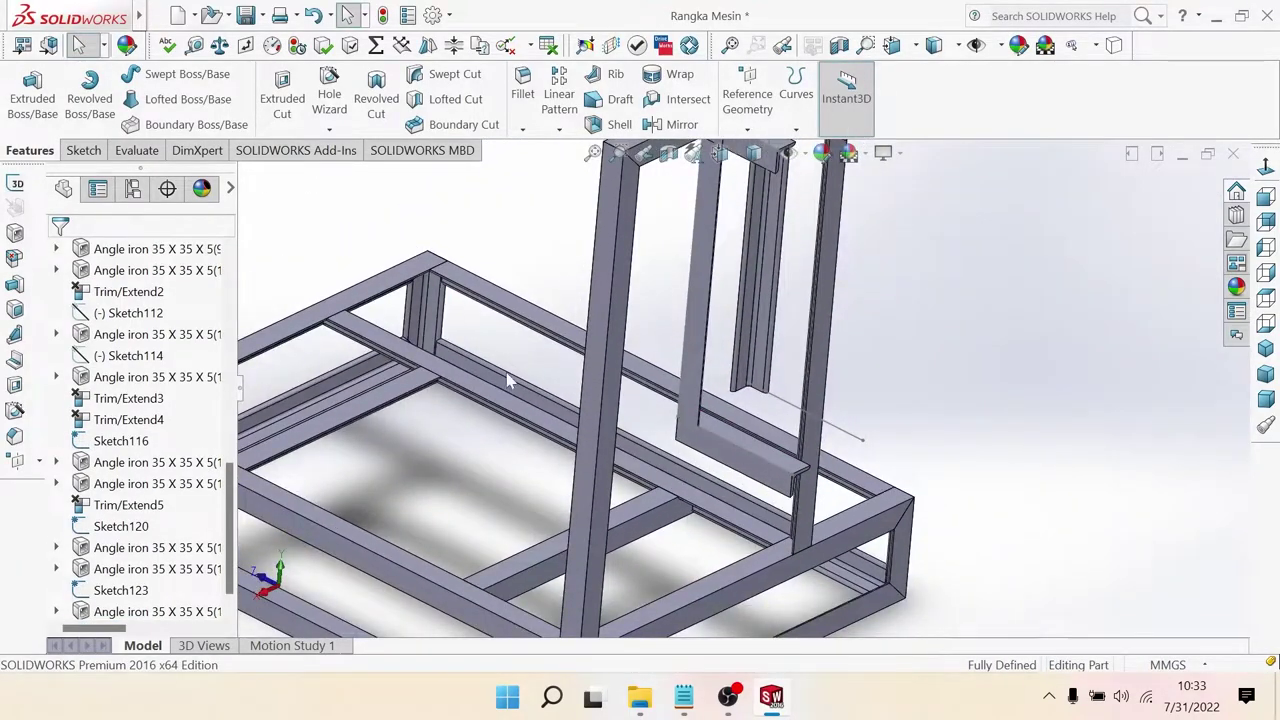
pyautogui.click(15, 234)
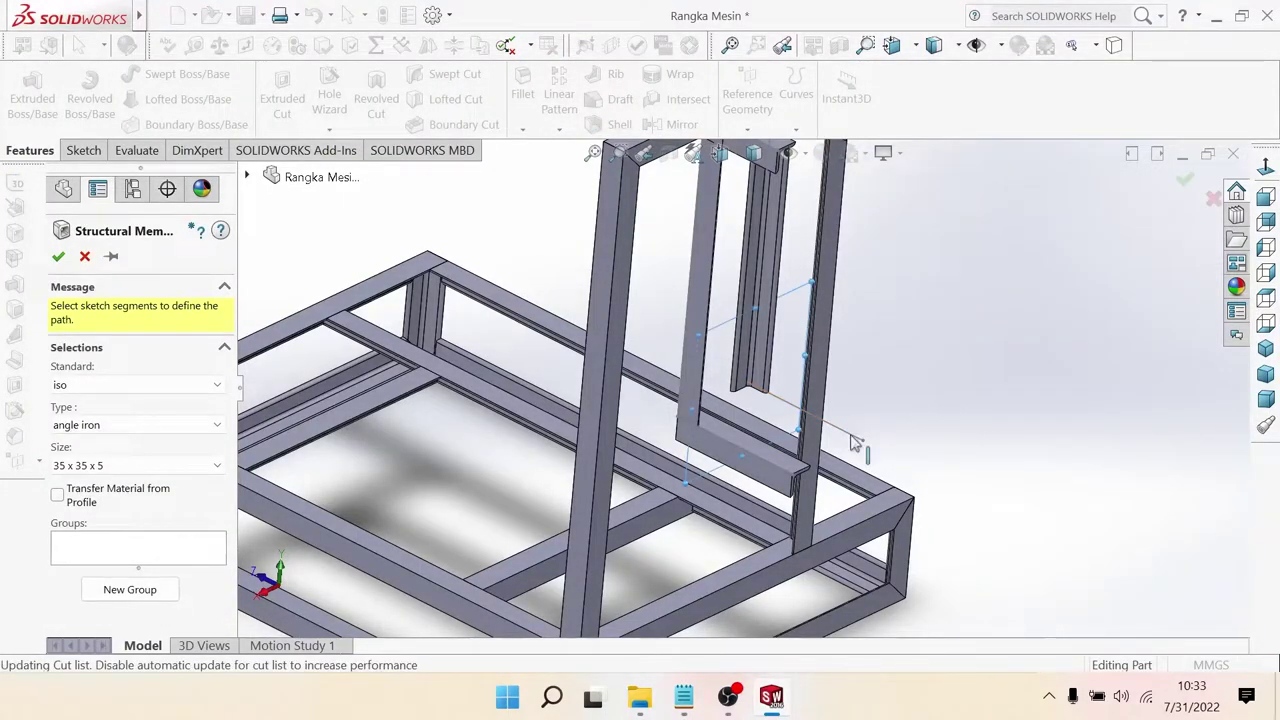
pyautogui.click(851, 439)
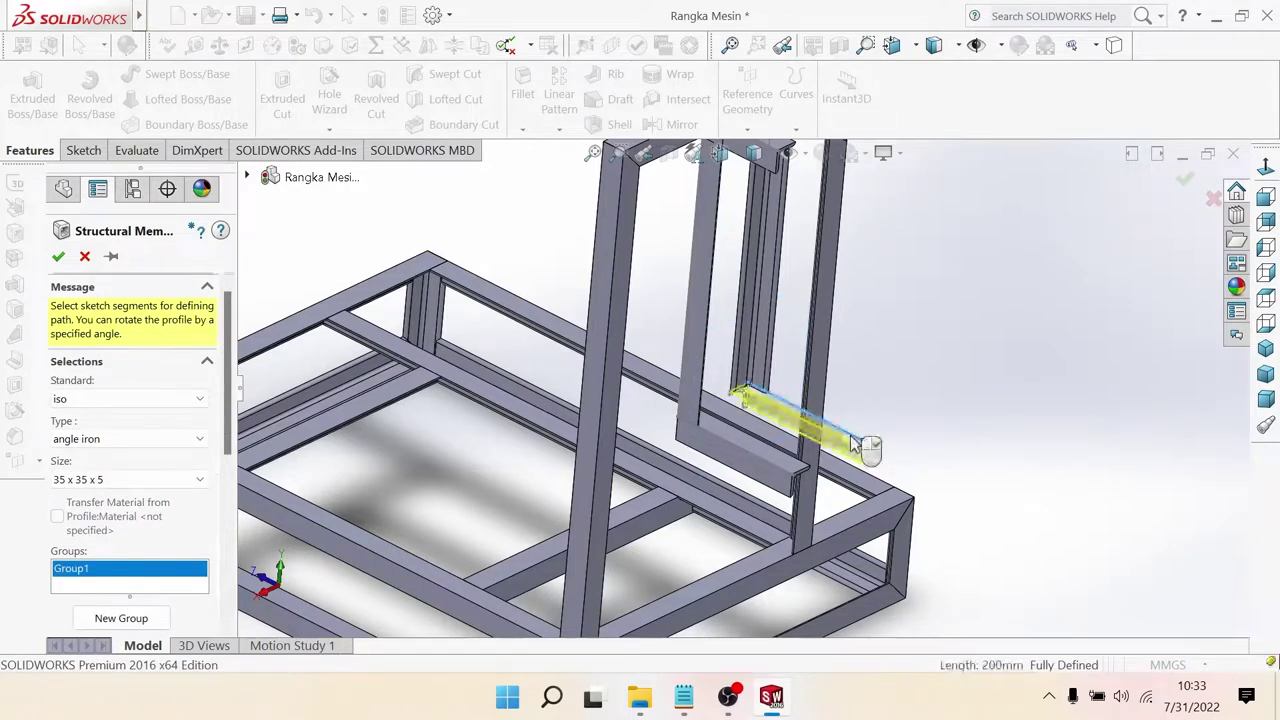
pyautogui.moveTo(855, 443); pyautogui.dragTo(610, 452, button='middle')
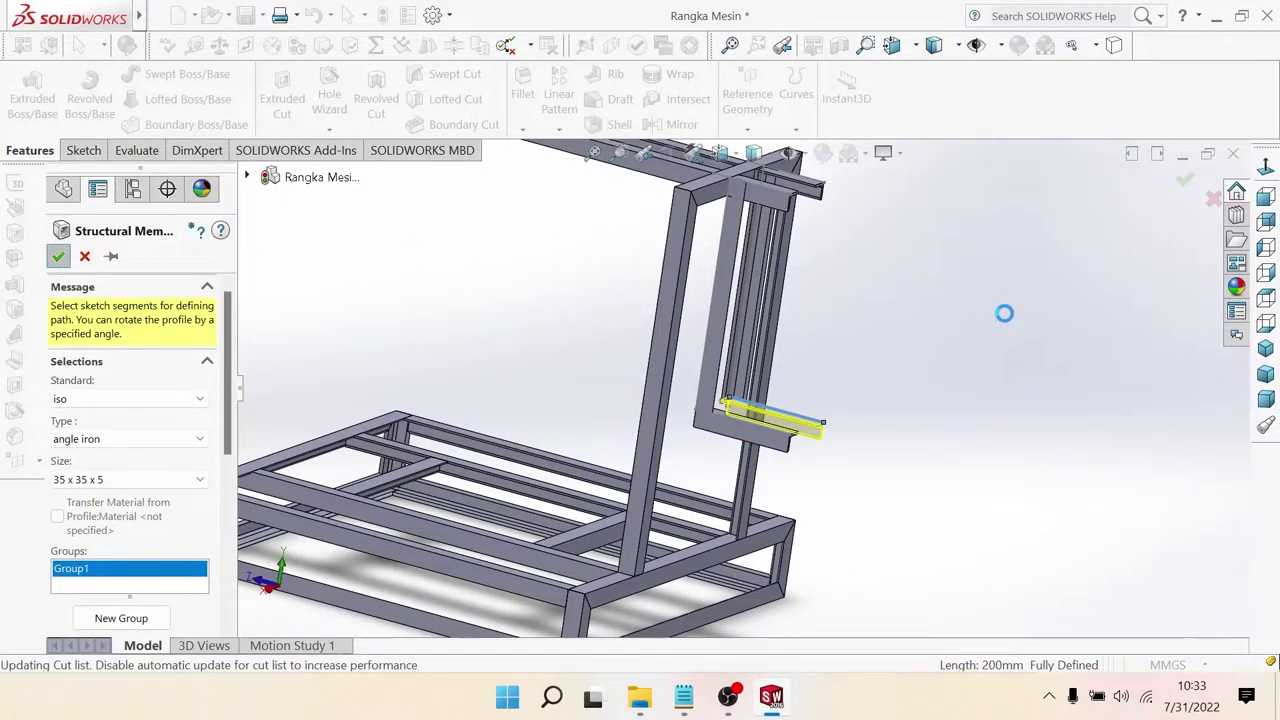
pyautogui.scroll(-2, 764, 207)
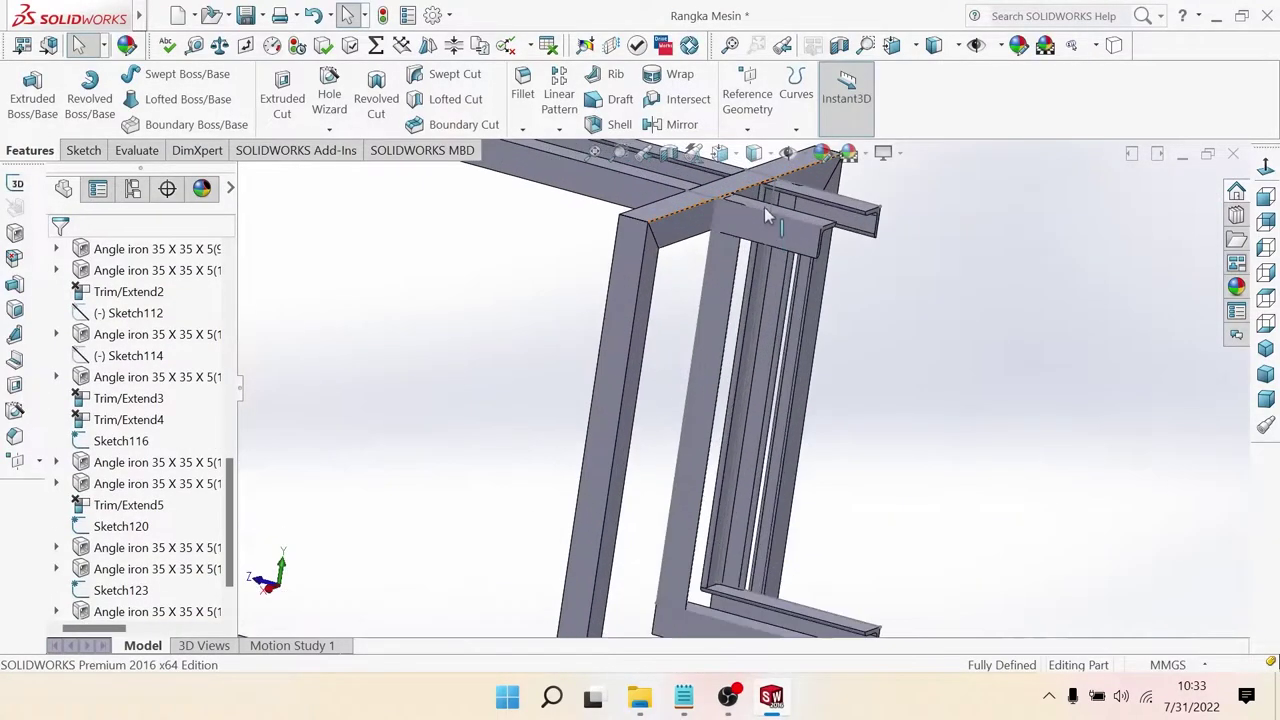
pyautogui.scroll(-2, 735, 243)
pyautogui.scroll(2, 735, 243)
pyautogui.moveTo(757, 262)
pyautogui.mouseDown(button='middle')
pyautogui.moveTo(693, 215)
pyautogui.moveTo(732, 280)
pyautogui.moveTo(742, 255)
pyautogui.mouseUp(button='middle')
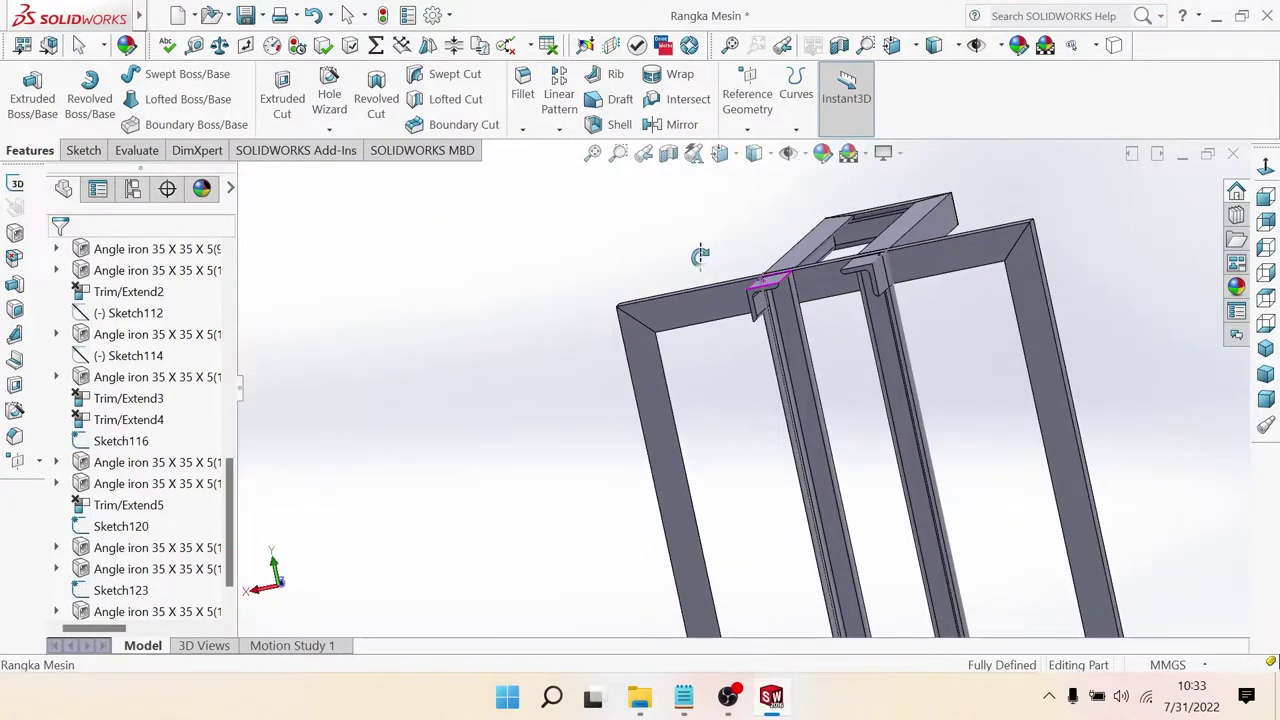
# Step: Trim Angle iron (16) and (17) to the two top angle pieces as boundary bodies
pyautogui.click(14, 258)
pyautogui.click(760, 368)
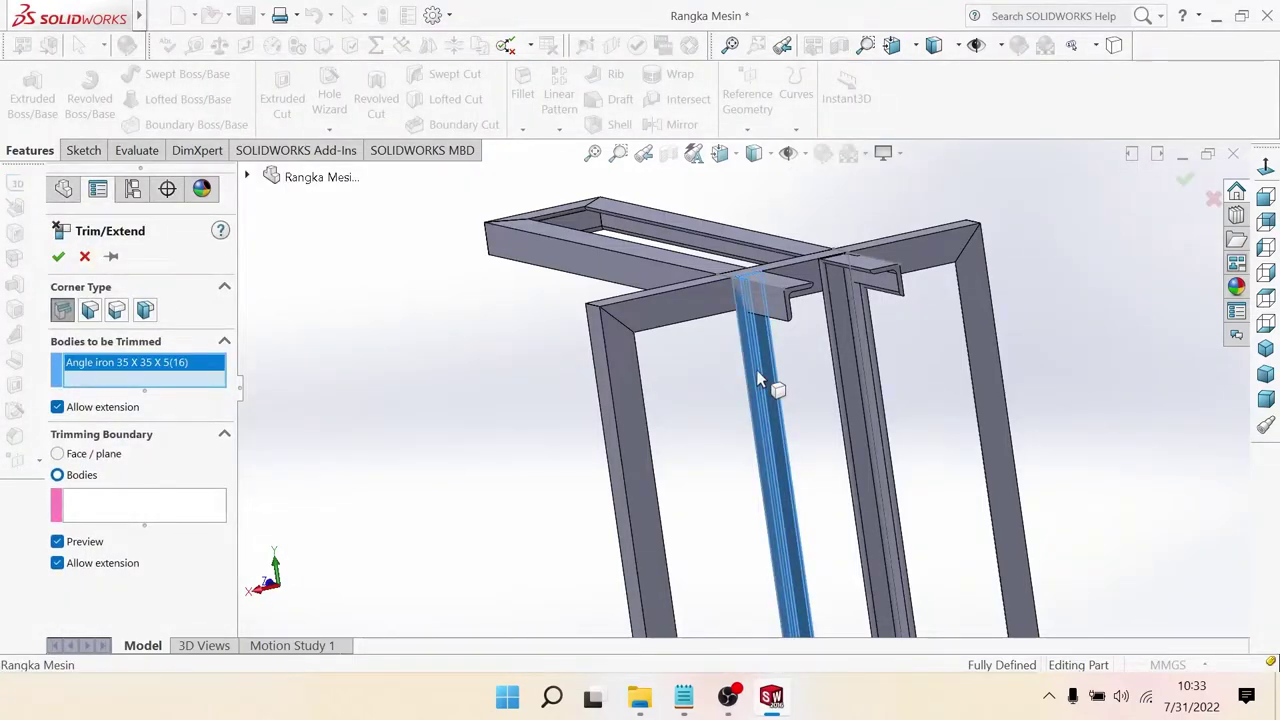
pyautogui.click(210, 506)
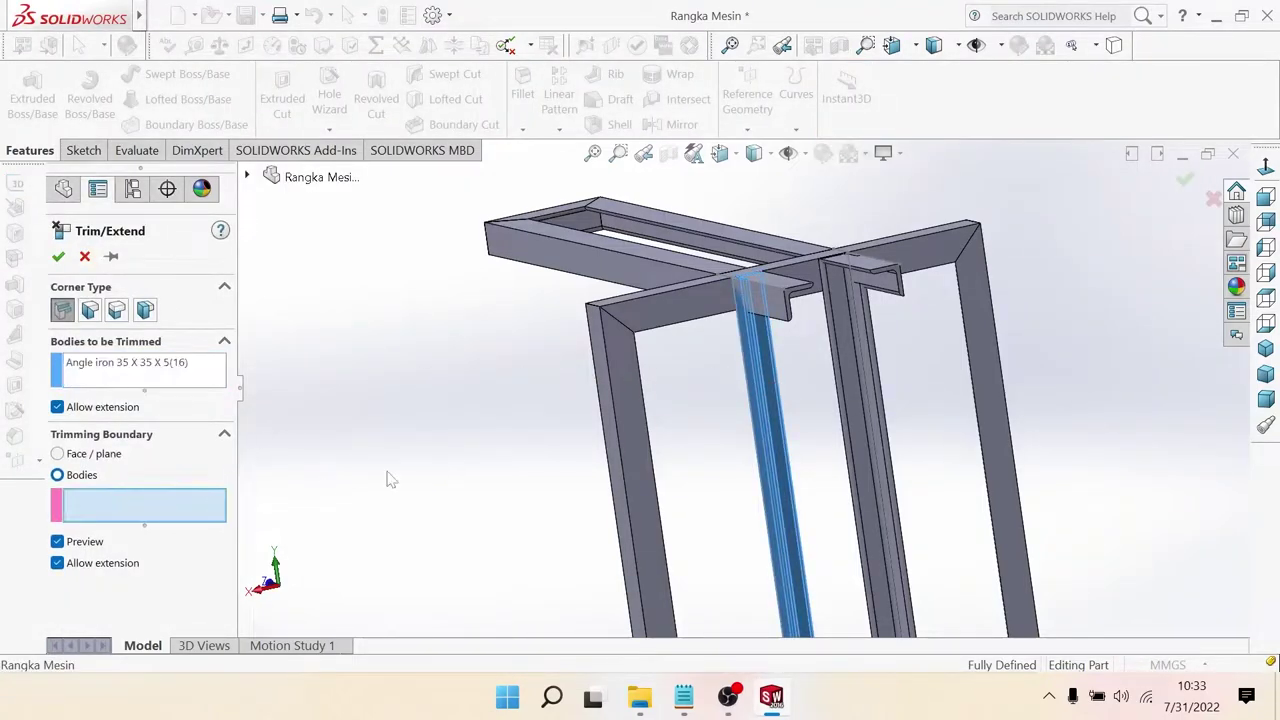
pyautogui.click(782, 309)
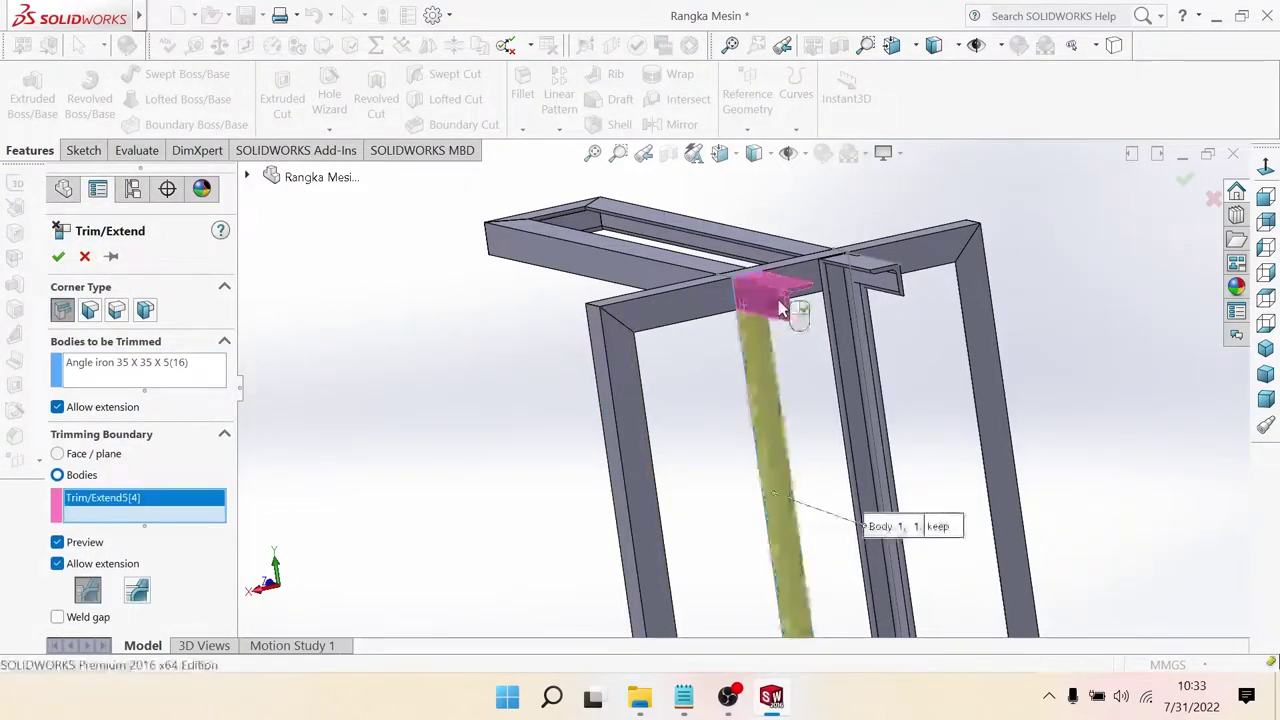
pyautogui.click(884, 272)
pyautogui.click(167, 372)
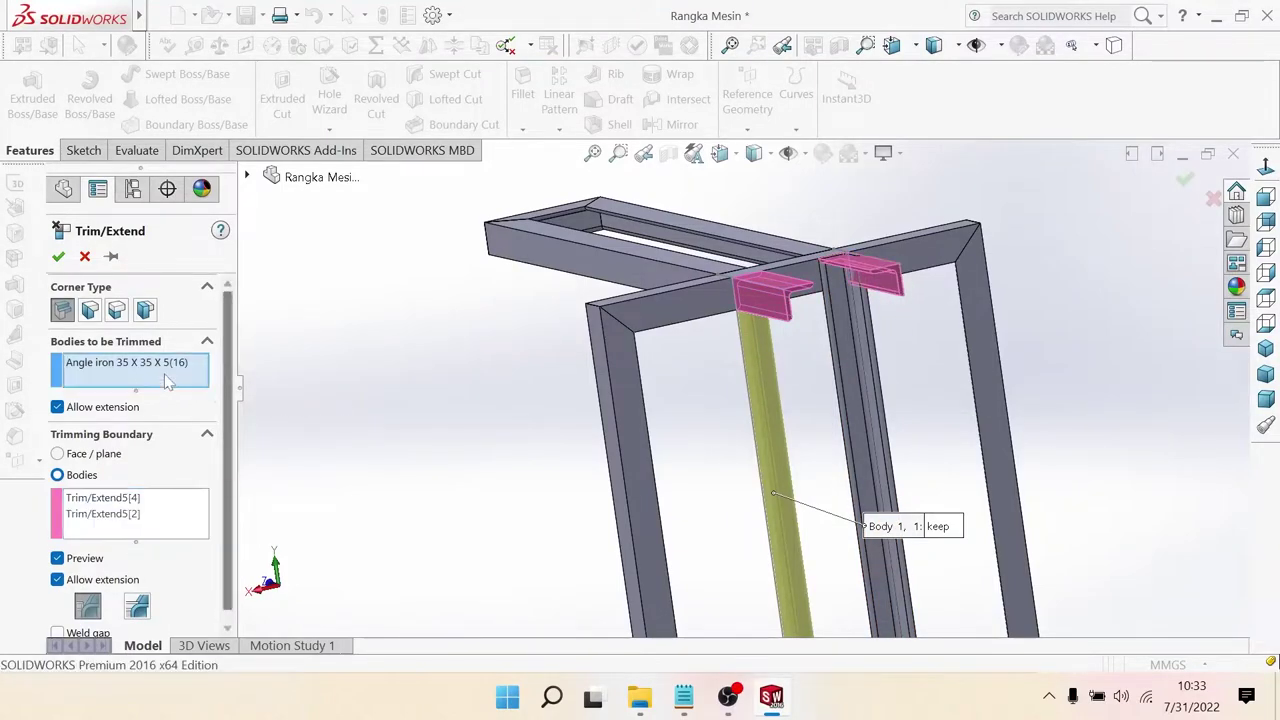
pyautogui.click(862, 394)
pyautogui.moveTo(930, 405)
pyautogui.mouseDown(button='middle')
pyautogui.moveTo(848, 436)
pyautogui.moveTo(920, 429)
pyautogui.moveTo(775, 405)
pyautogui.mouseUp(button='middle')
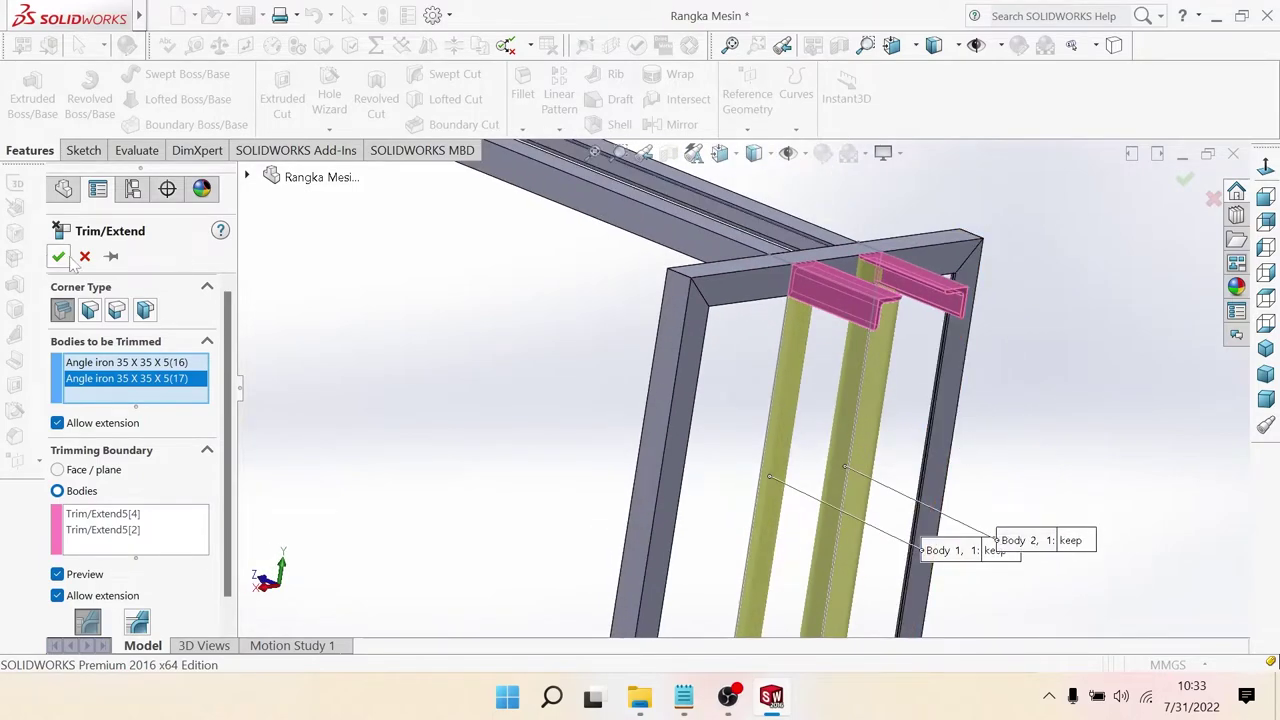
pyautogui.press('Return')
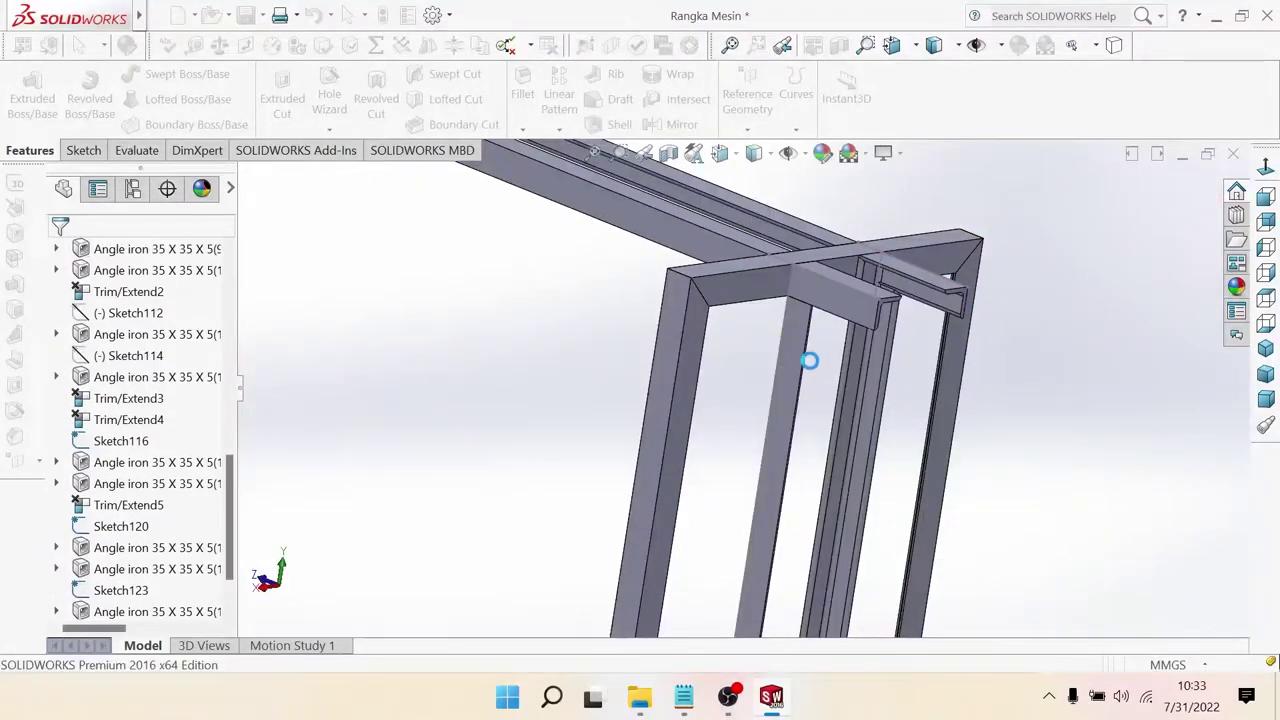
pyautogui.scroll(3, 810, 365)
pyautogui.moveTo(858, 390)
pyautogui.mouseDown(button='middle')
pyautogui.moveTo(845, 475)
pyautogui.moveTo(694, 515)
pyautogui.mouseUp(button='middle')
pyautogui.scroll(-5, 845, 475)
# Step: Minimize Rangka Mesin and maximize the Mesin Pengaduk Dodol-Terupdate assembly window
pyautogui.scroll(5, 692, 510)
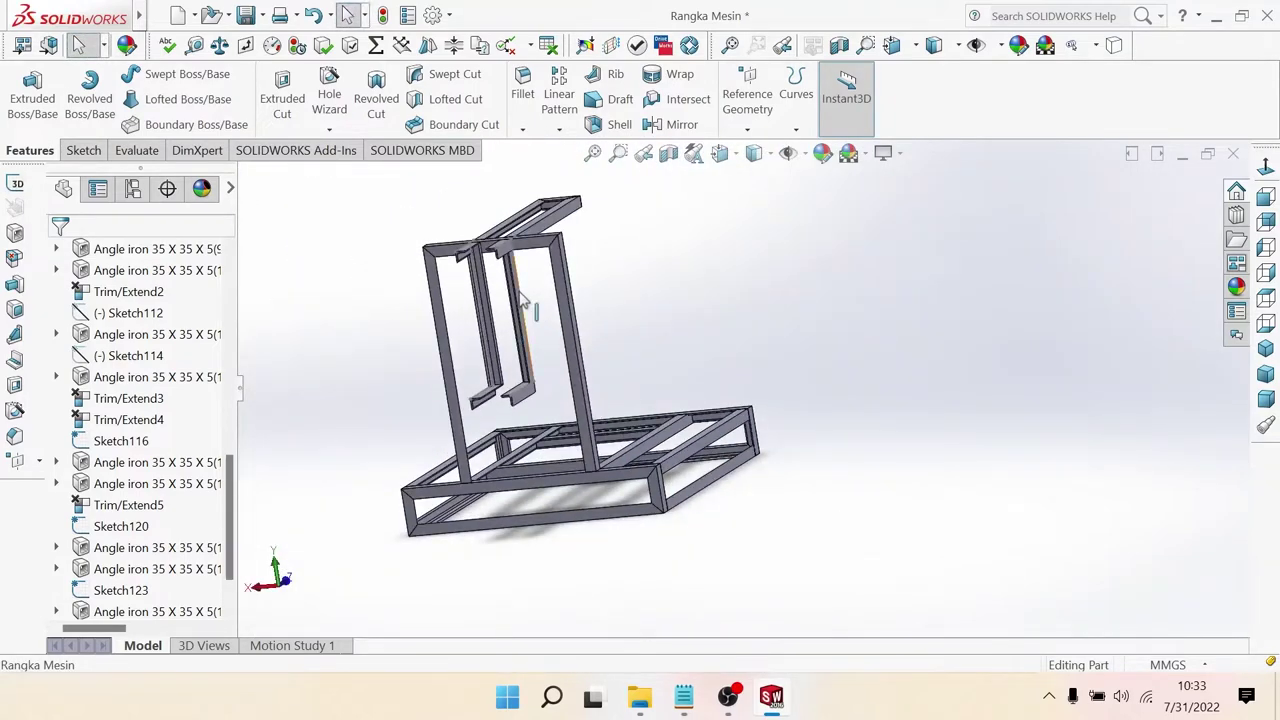
pyautogui.moveTo(522, 297); pyautogui.dragTo(400, 300, button='middle')
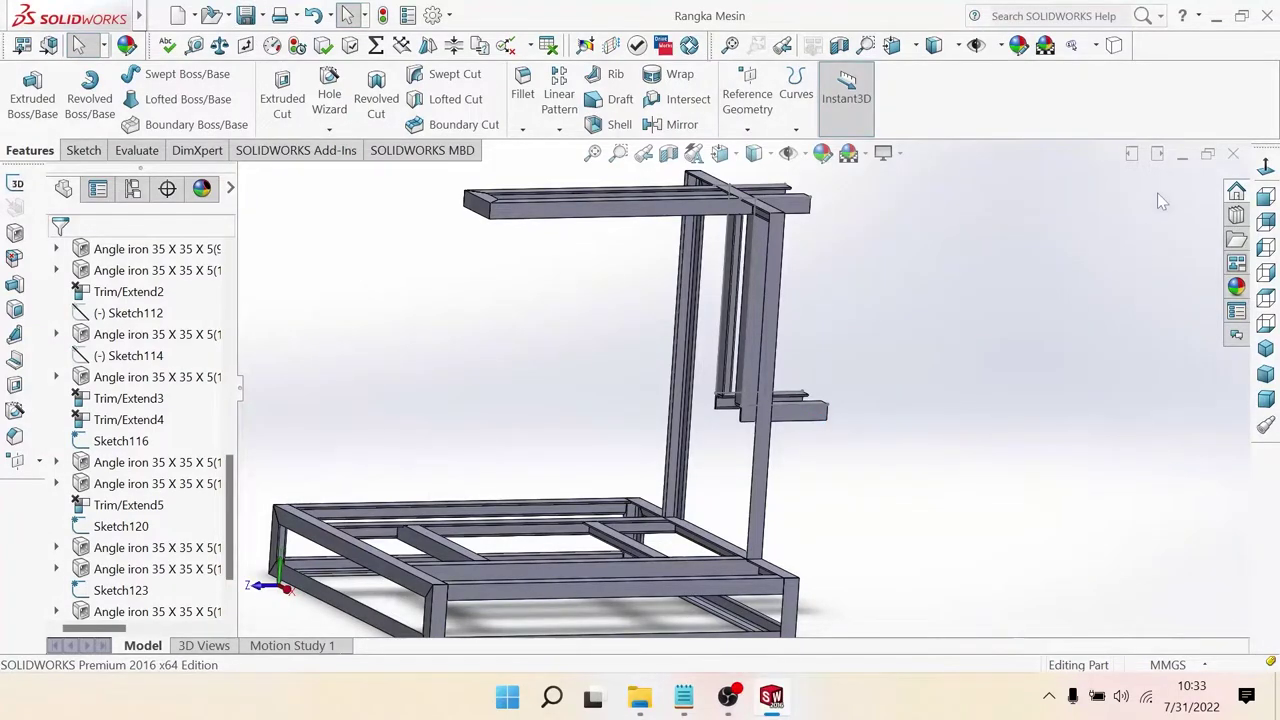
pyautogui.click(1182, 156)
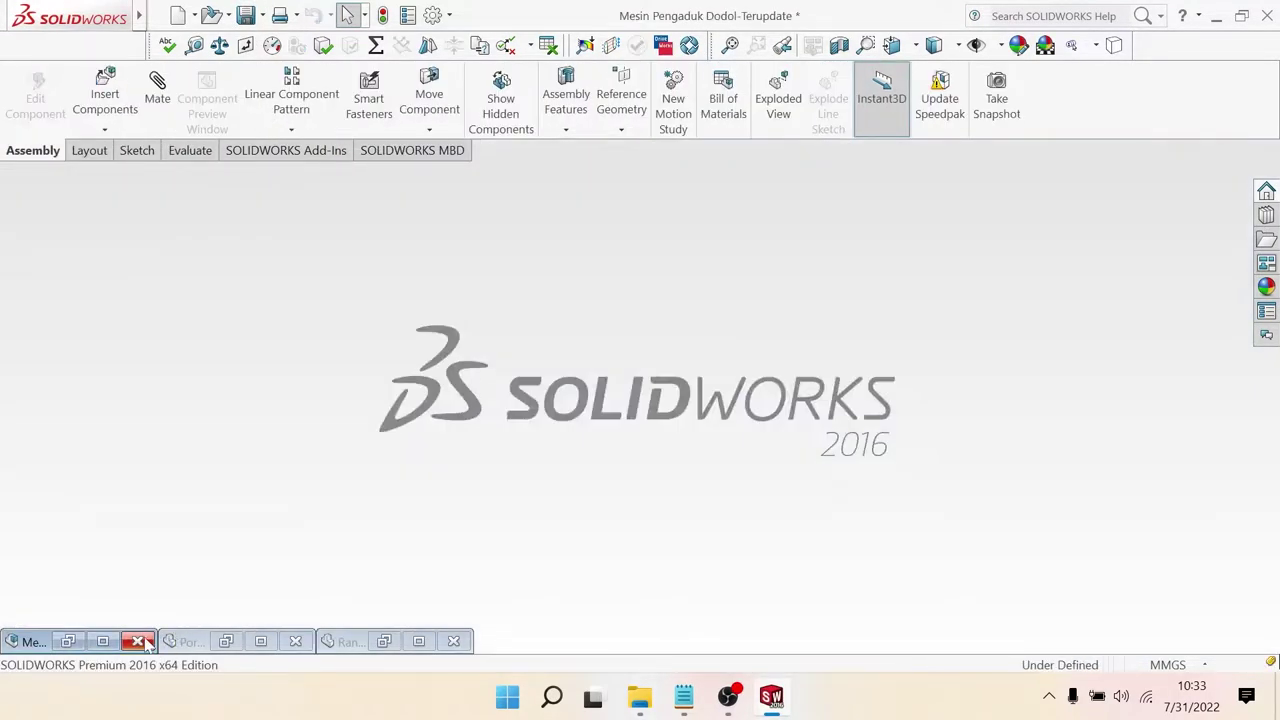
pyautogui.click(103, 641)
pyautogui.moveTo(914, 375)
pyautogui.mouseDown(button='middle')
pyautogui.moveTo(749, 449)
pyautogui.moveTo(908, 508)
pyautogui.moveTo(836, 513)
pyautogui.moveTo(851, 529)
pyautogui.moveTo(840, 559)
pyautogui.moveTo(857, 565)
pyautogui.mouseUp(button='middle')
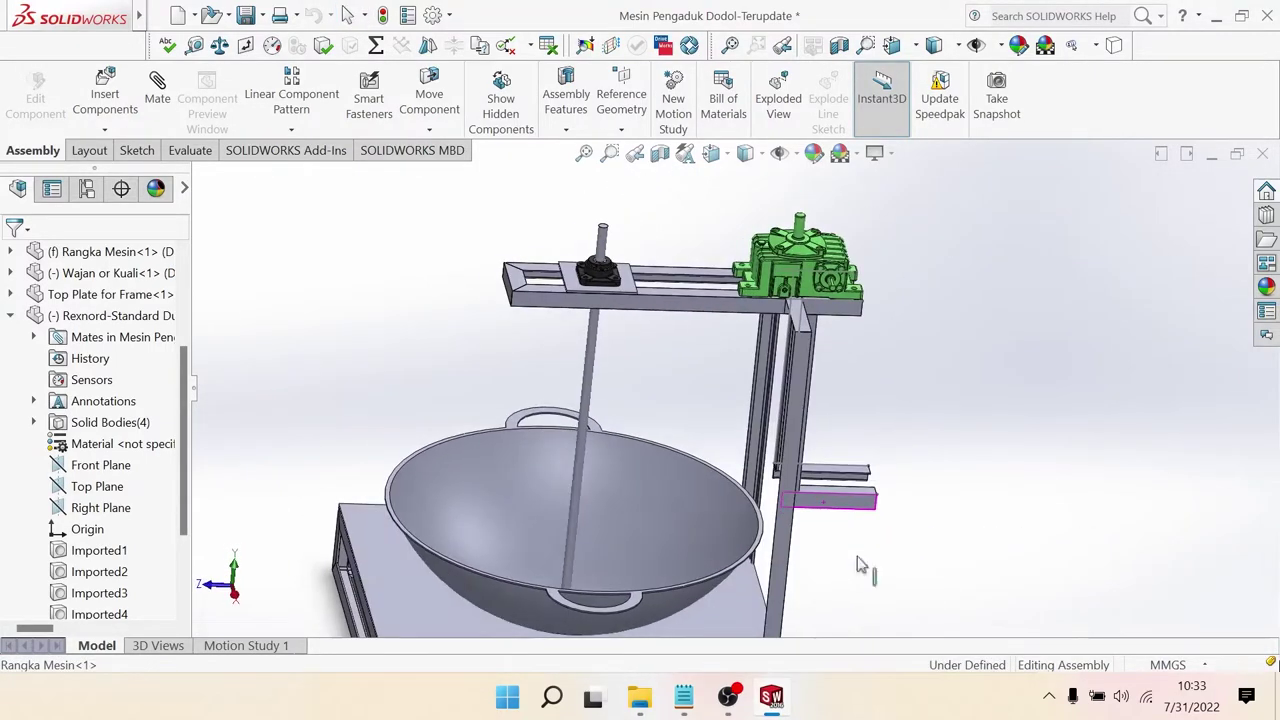
# Step: Insert Motor 3 Phase from the 2. Motor 3Phase folder and place it beside the frame
pyautogui.click(121, 122)
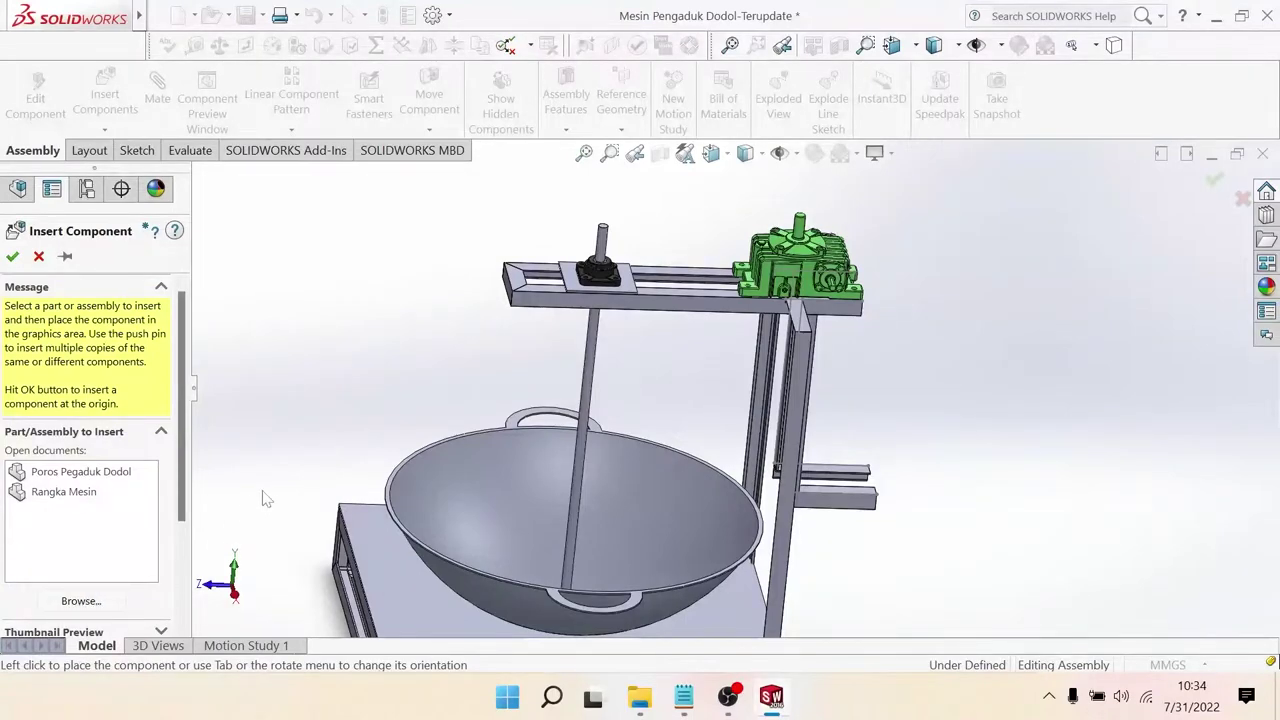
pyautogui.click(207, 60)
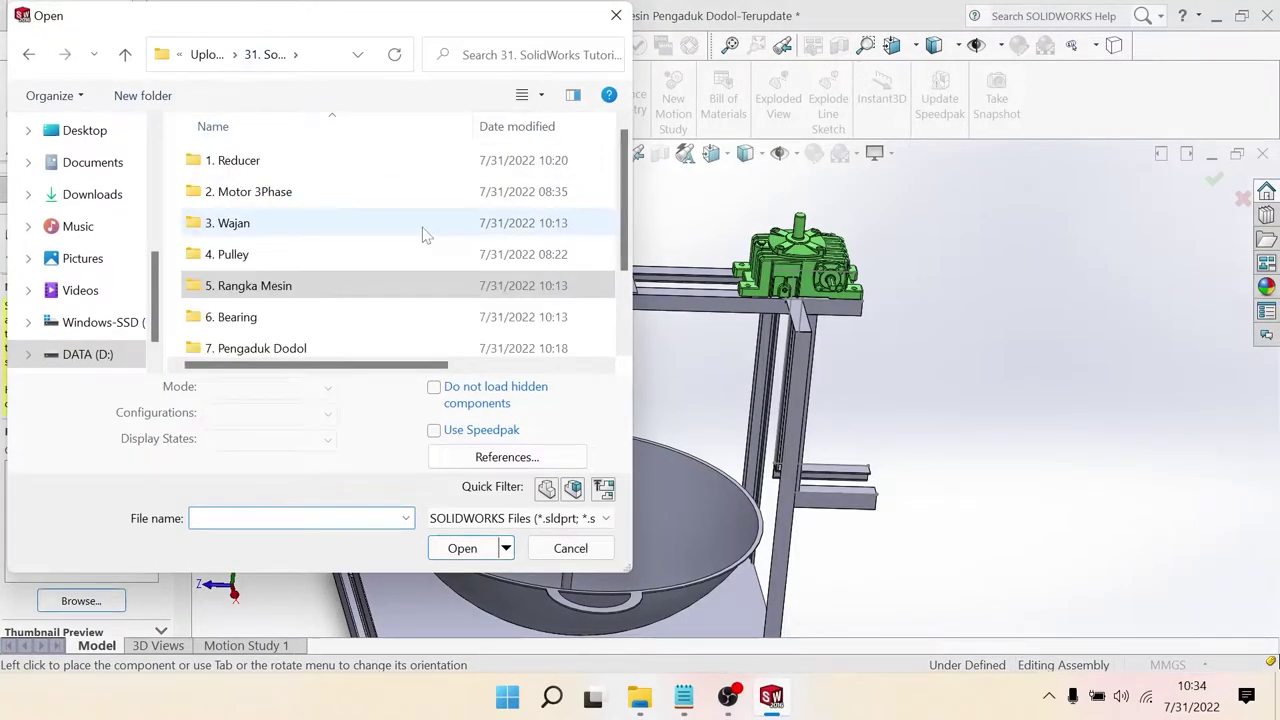
pyautogui.doubleClick(256, 203)
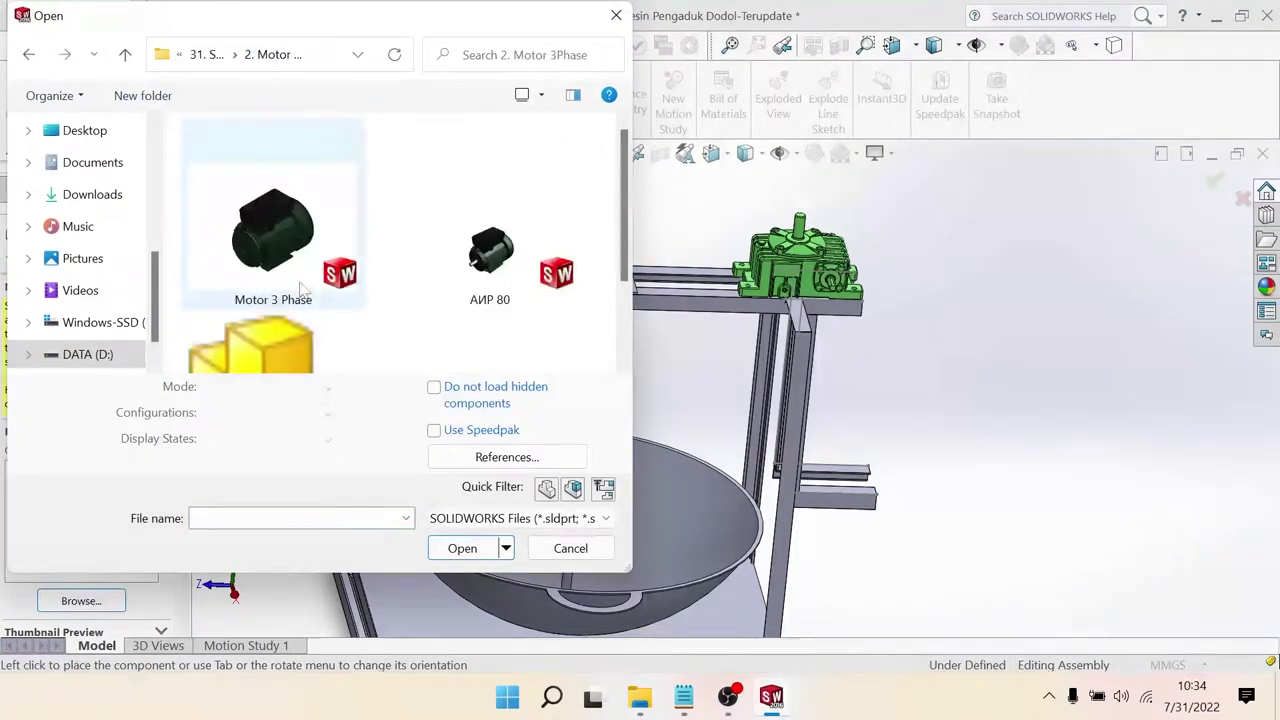
pyautogui.scroll(-1, 625, 240)
pyautogui.moveTo(625, 240)
pyautogui.mouseDown()
pyautogui.moveTo(627, 283)
pyautogui.moveTo(630, 232)
pyautogui.mouseUp()
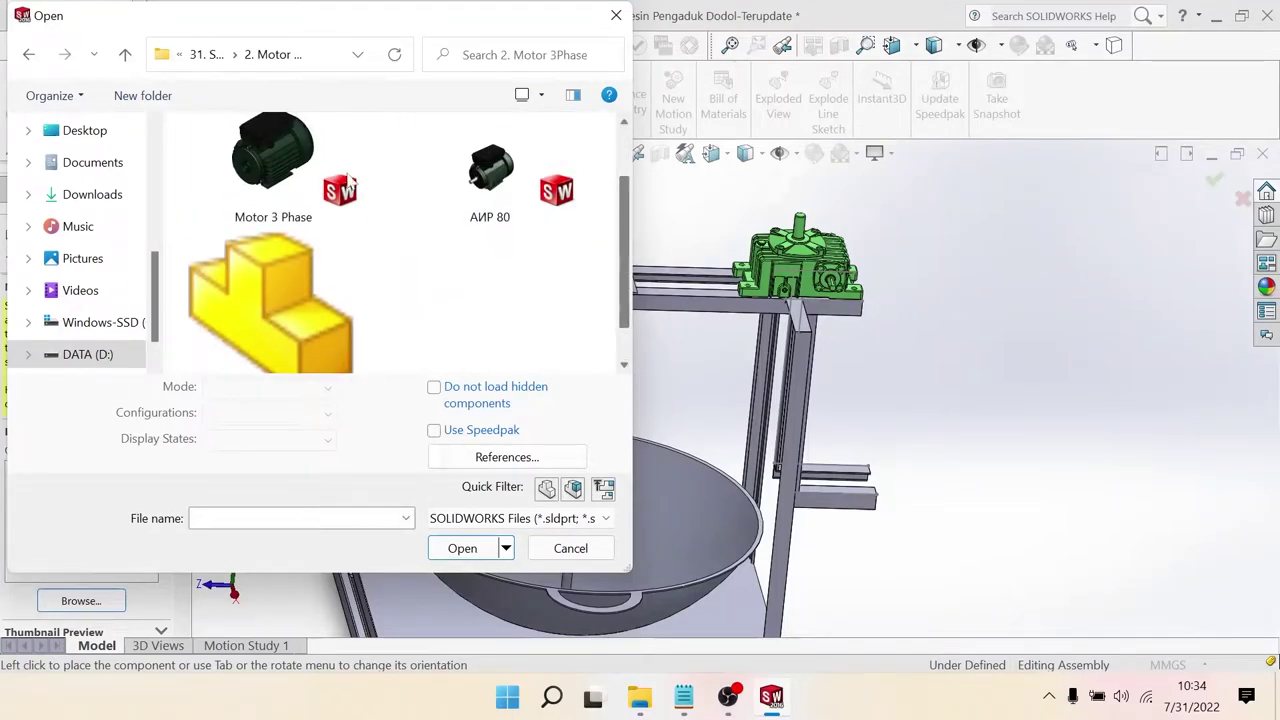
pyautogui.click(300, 170)
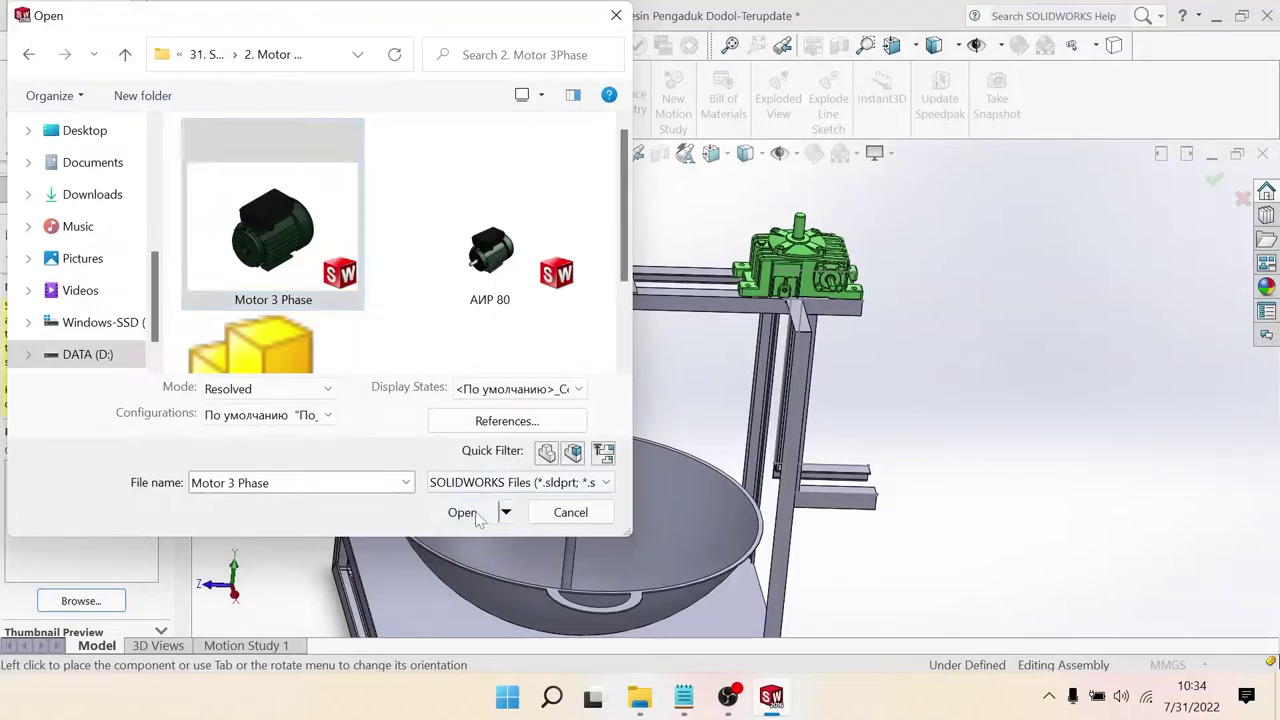
pyautogui.click(462, 548)
pyautogui.scroll(-2, 914, 340)
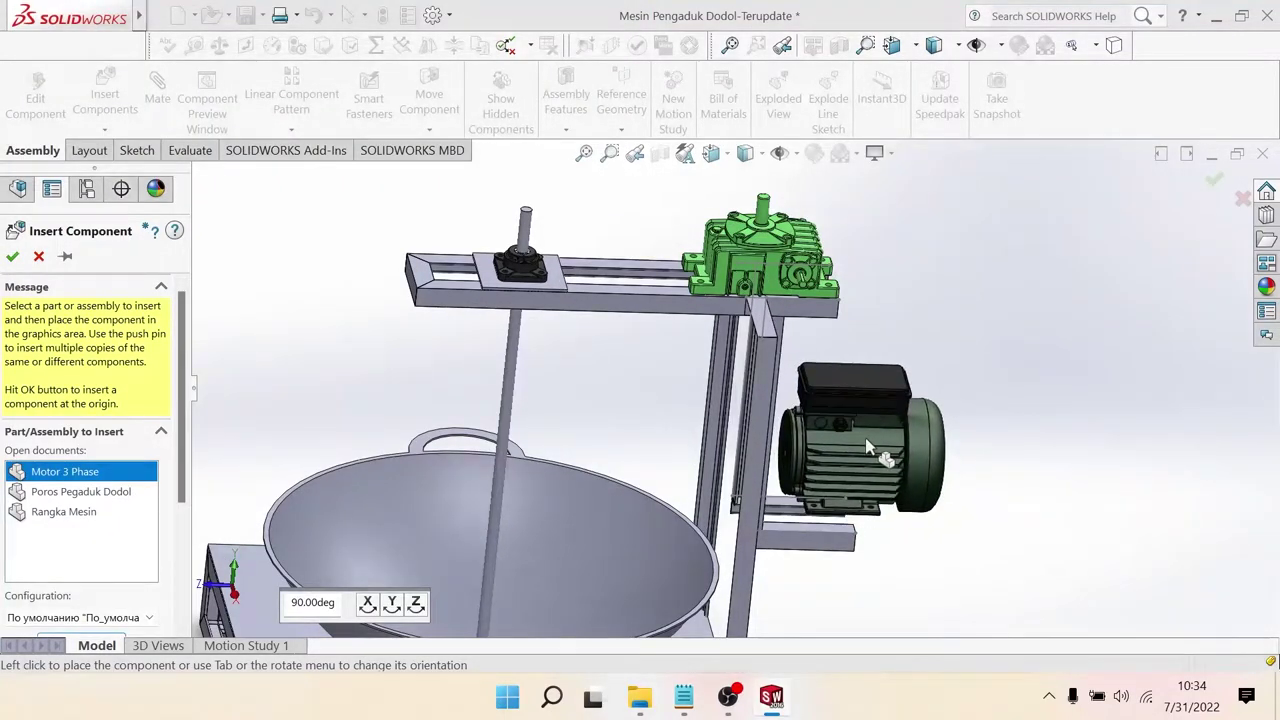
pyautogui.click(870, 447)
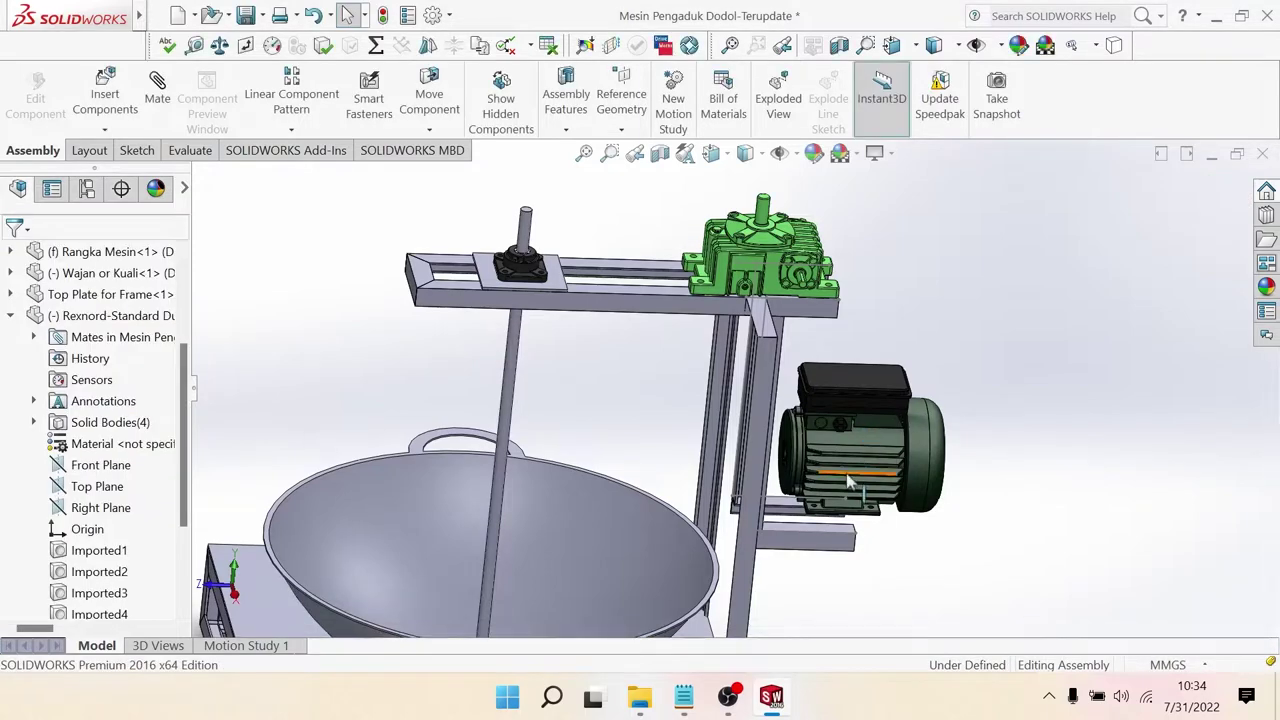
pyautogui.moveTo(840, 487); pyautogui.dragTo(870, 475, button='middle')
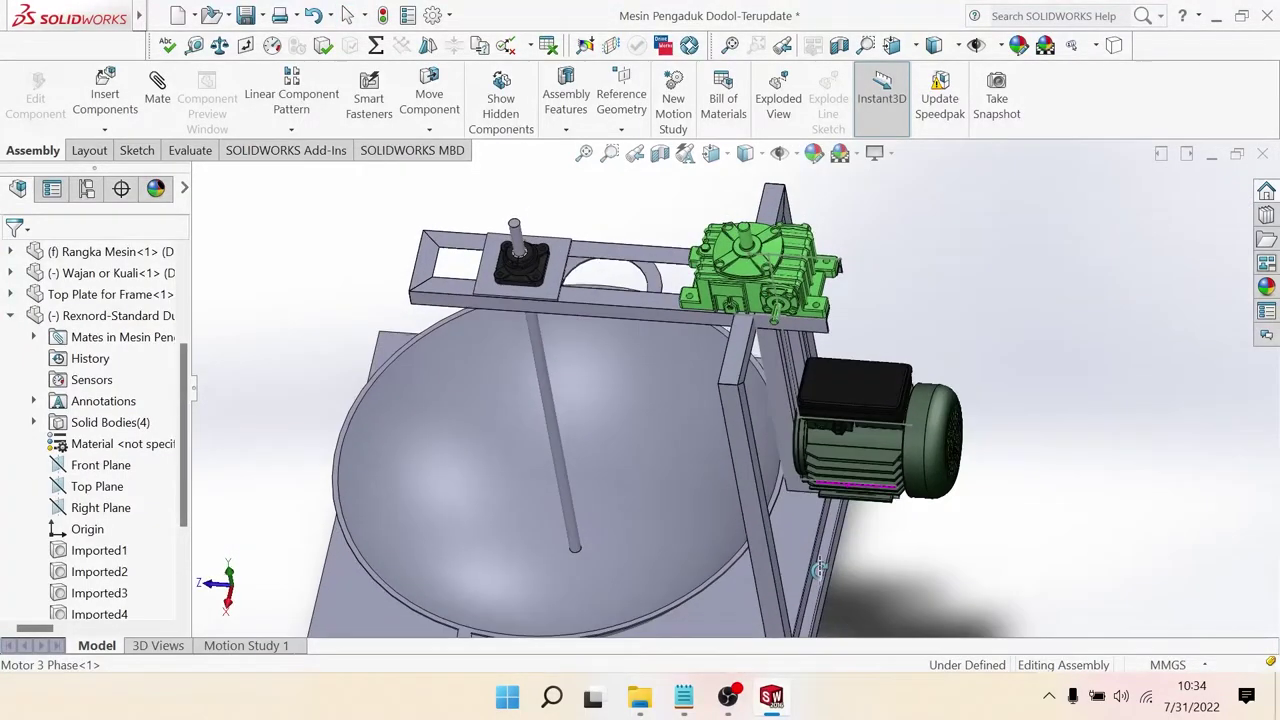
pyautogui.scroll(-3, 870, 475)
pyautogui.moveTo(835, 428)
pyautogui.mouseDown(button='middle')
pyautogui.moveTo(822, 405)
pyautogui.moveTo(806, 418)
pyautogui.moveTo(818, 425)
pyautogui.mouseUp(button='middle')
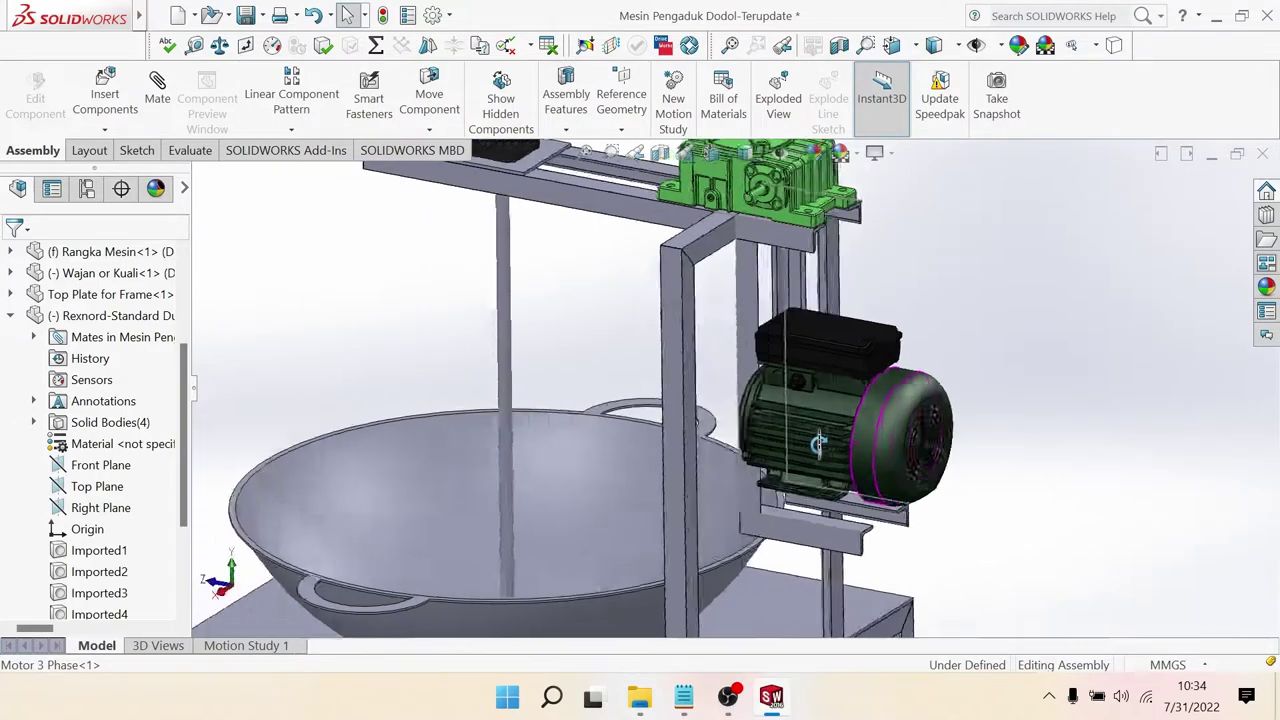
pyautogui.moveTo(825, 440); pyautogui.dragTo(882, 452, button='middle')
# Step: Rotate the motor with Rotate Component so its feet point down
pyautogui.click(872, 444)
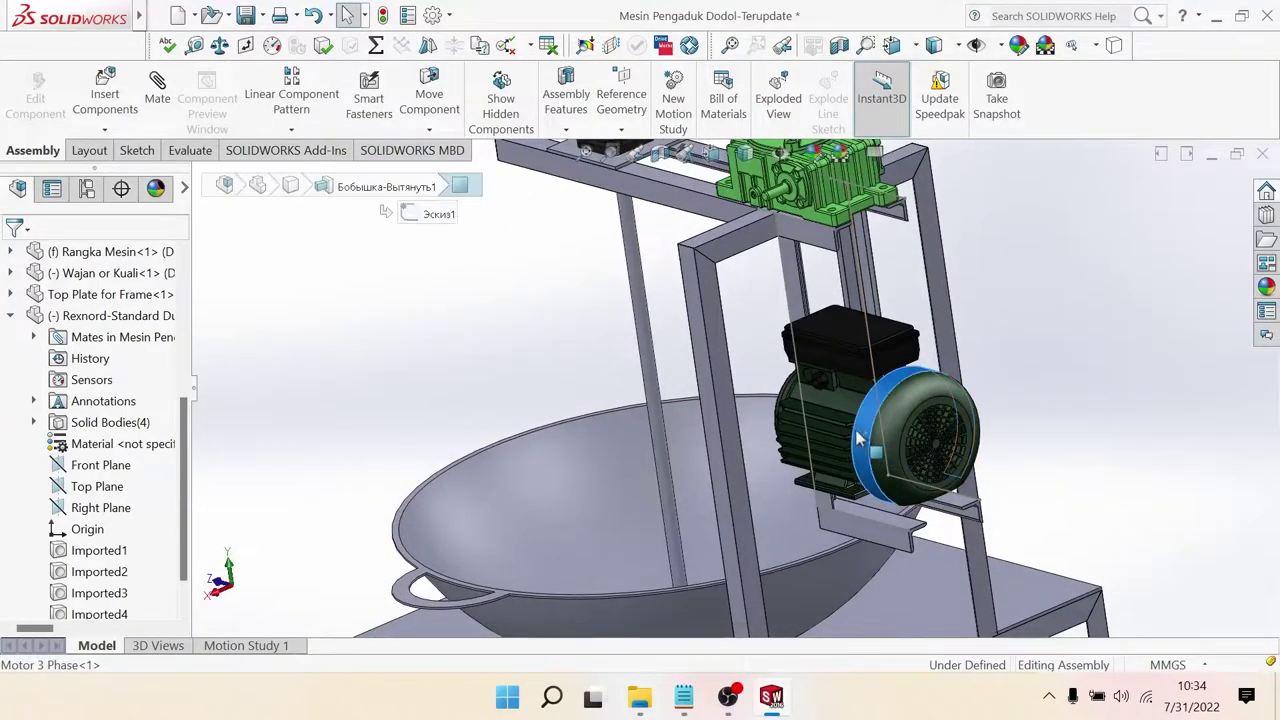
pyautogui.click(429, 130)
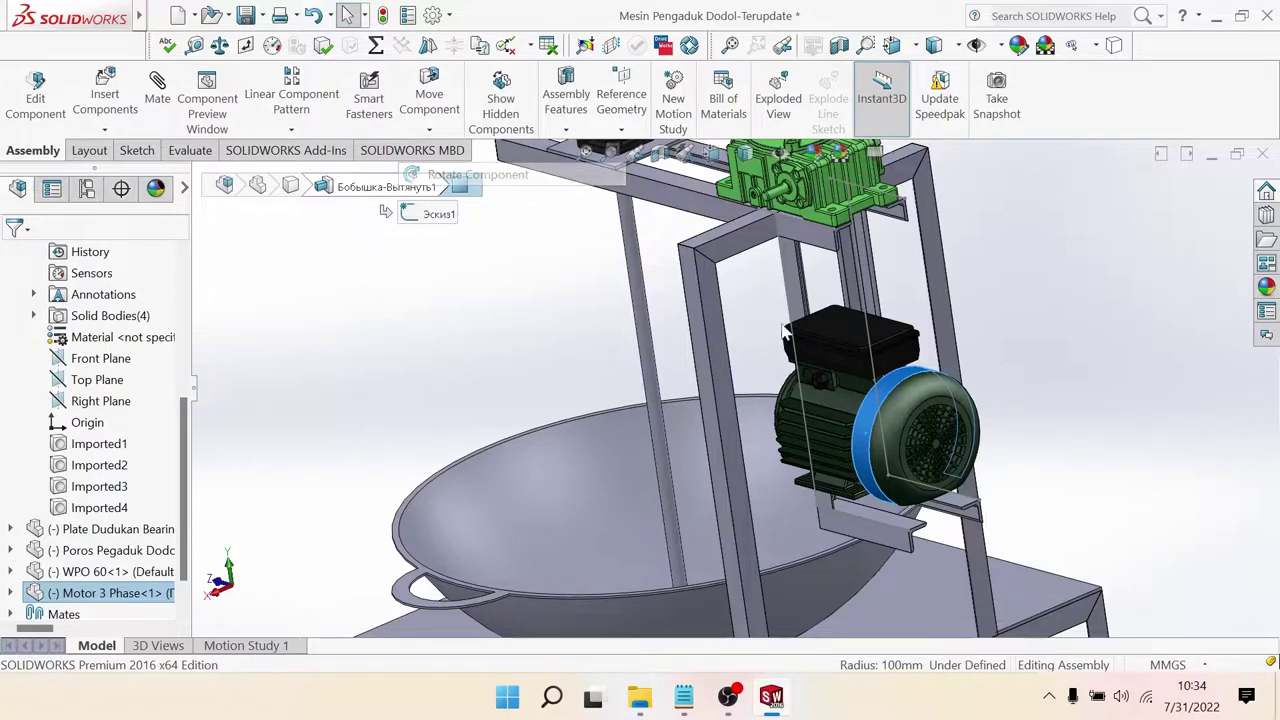
pyautogui.click(443, 174)
pyautogui.moveTo(880, 430)
pyautogui.mouseDown()
pyautogui.moveTo(1013, 458)
pyautogui.moveTo(1041, 449)
pyautogui.moveTo(1025, 442)
pyautogui.mouseUp()
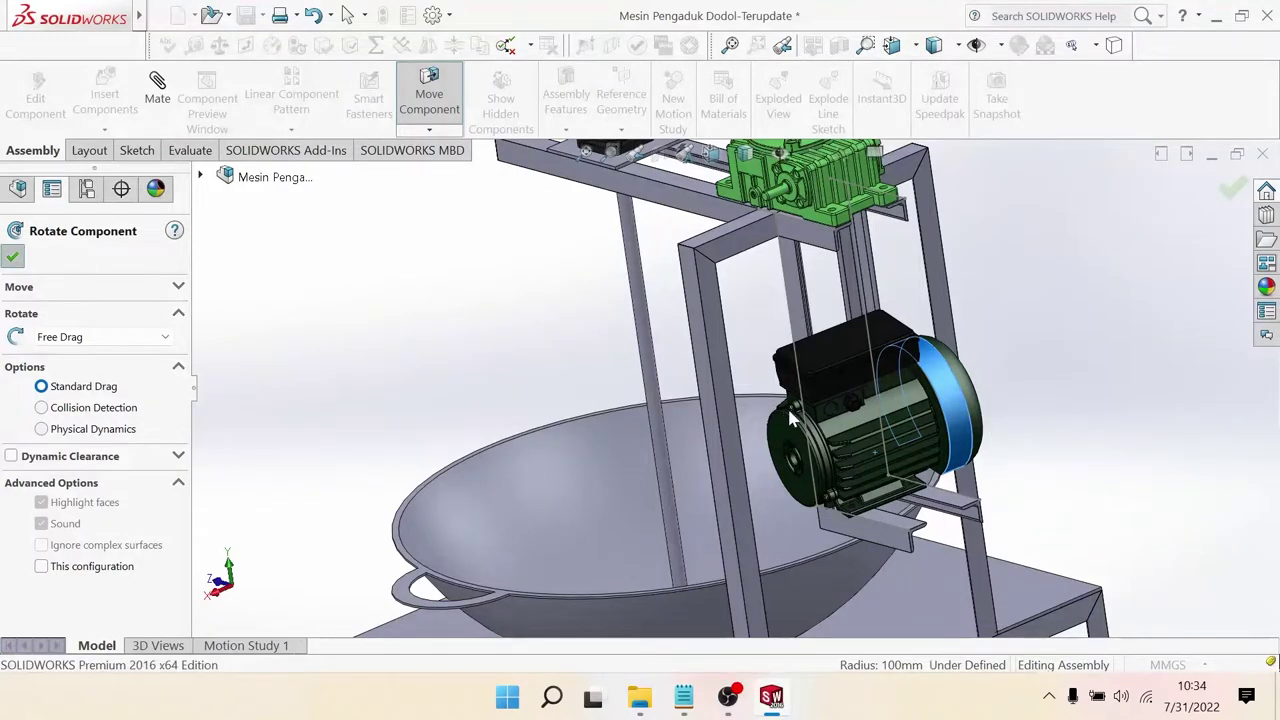
pyautogui.press('Escape')
pyautogui.scroll(-3, 790, 418)
# Step: Select the motor's mounting-foot face and start a mate with it
pyautogui.moveTo(895, 437)
pyautogui.mouseDown(button='middle')
pyautogui.moveTo(757, 425)
pyautogui.moveTo(657, 250)
pyautogui.mouseUp(button='middle')
pyautogui.scroll(-5, 657, 250)
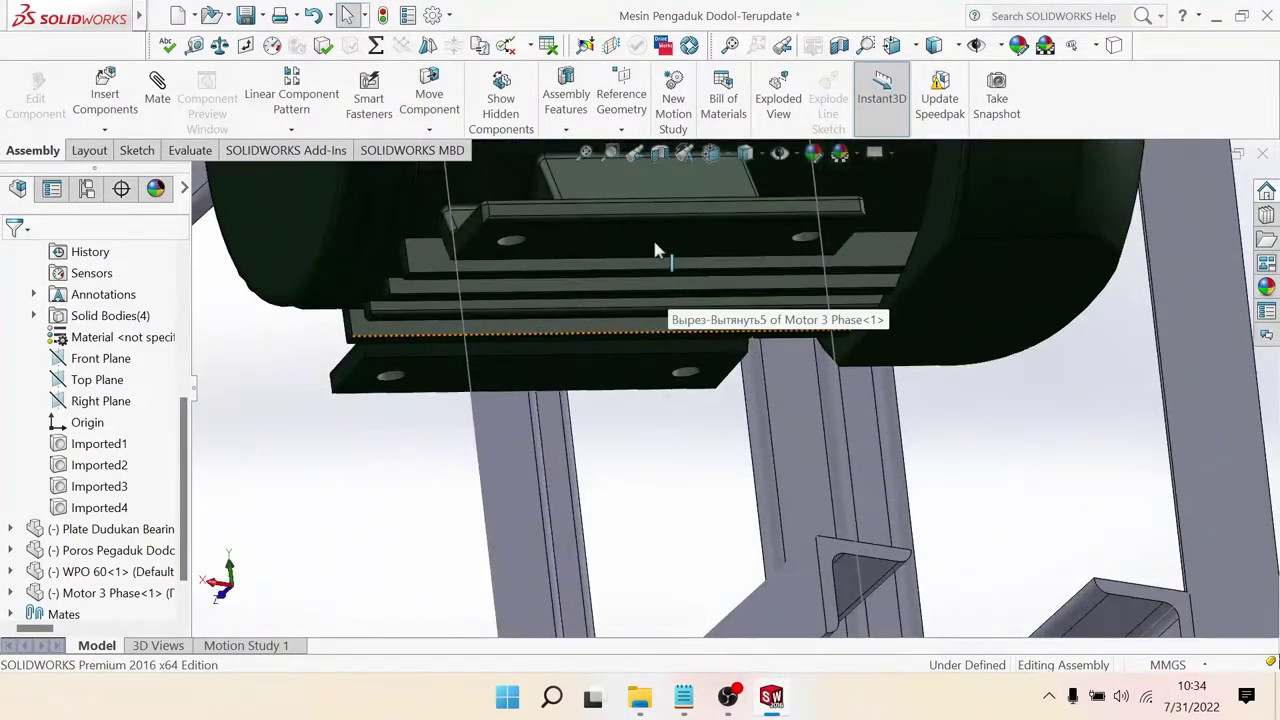
pyautogui.click(657, 250)
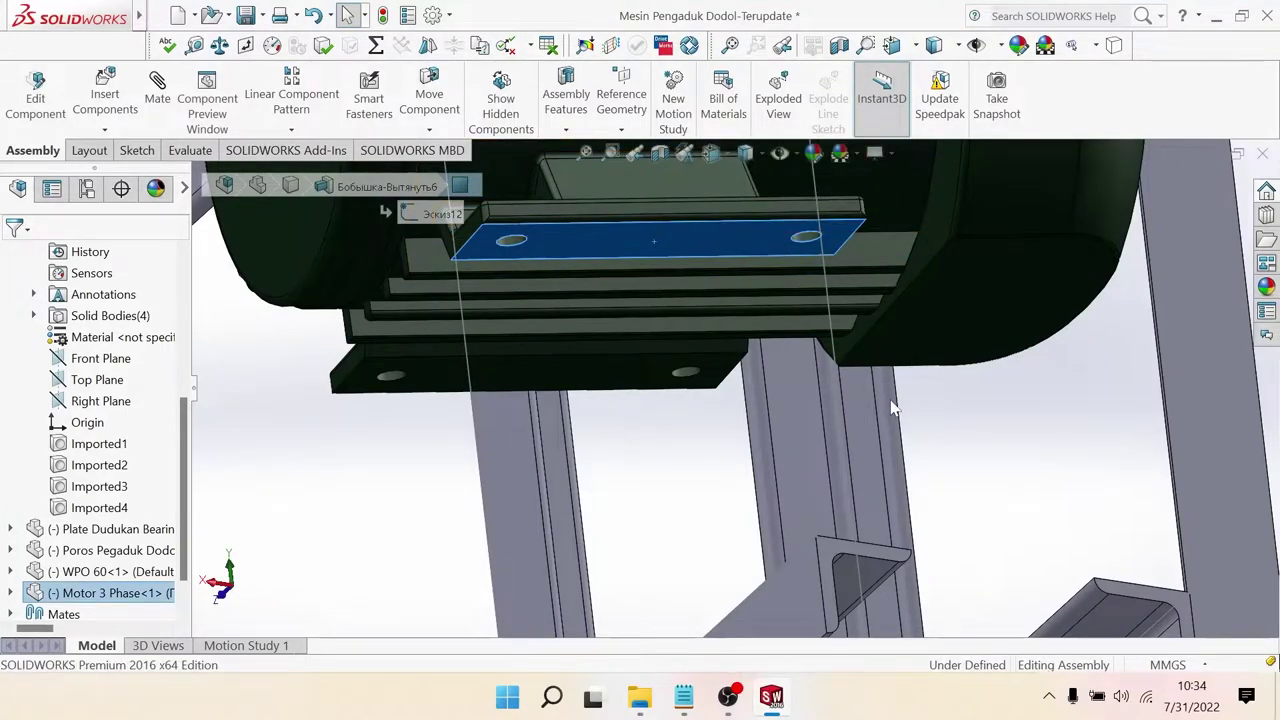
pyautogui.press('m')
pyautogui.scroll(5, 908, 437)
pyautogui.moveTo(908, 437)
pyautogui.mouseDown(button='middle')
pyautogui.moveTo(885, 578)
pyautogui.moveTo(690, 490)
pyautogui.mouseUp(button='middle')
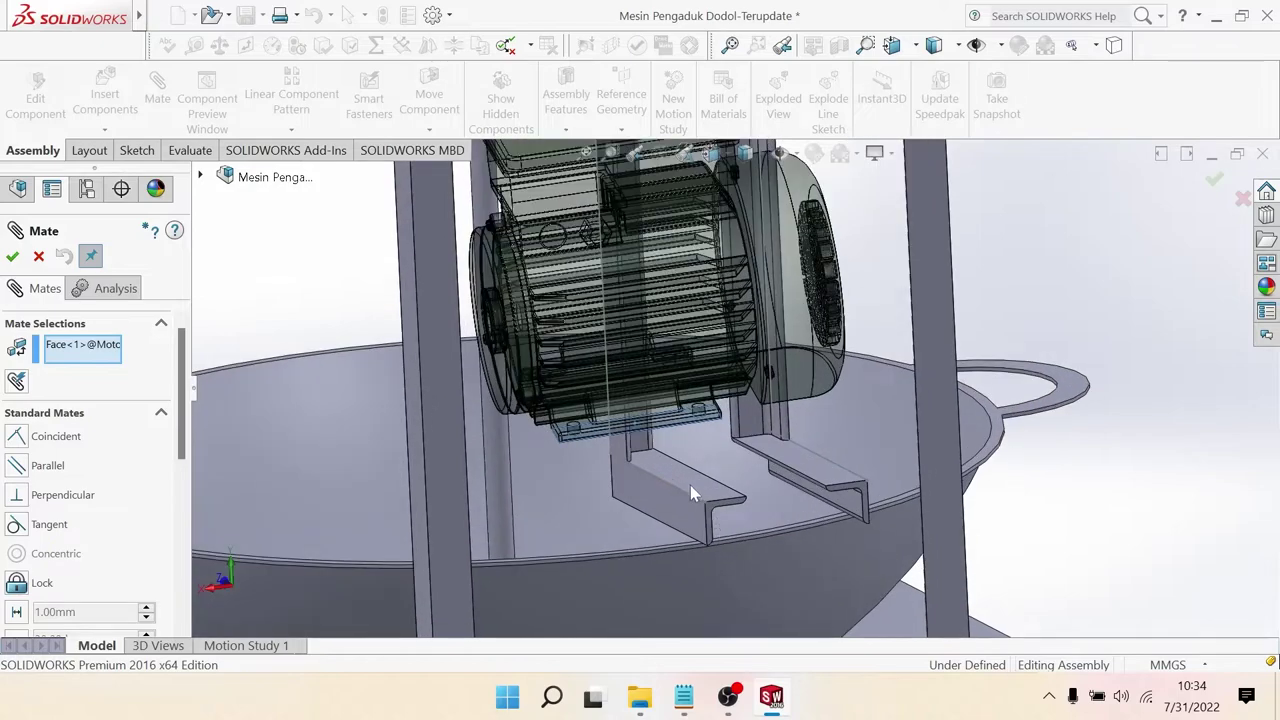
# Step: Mate the motor foot coincident to the angle-iron bracket face
pyautogui.click(693, 478)
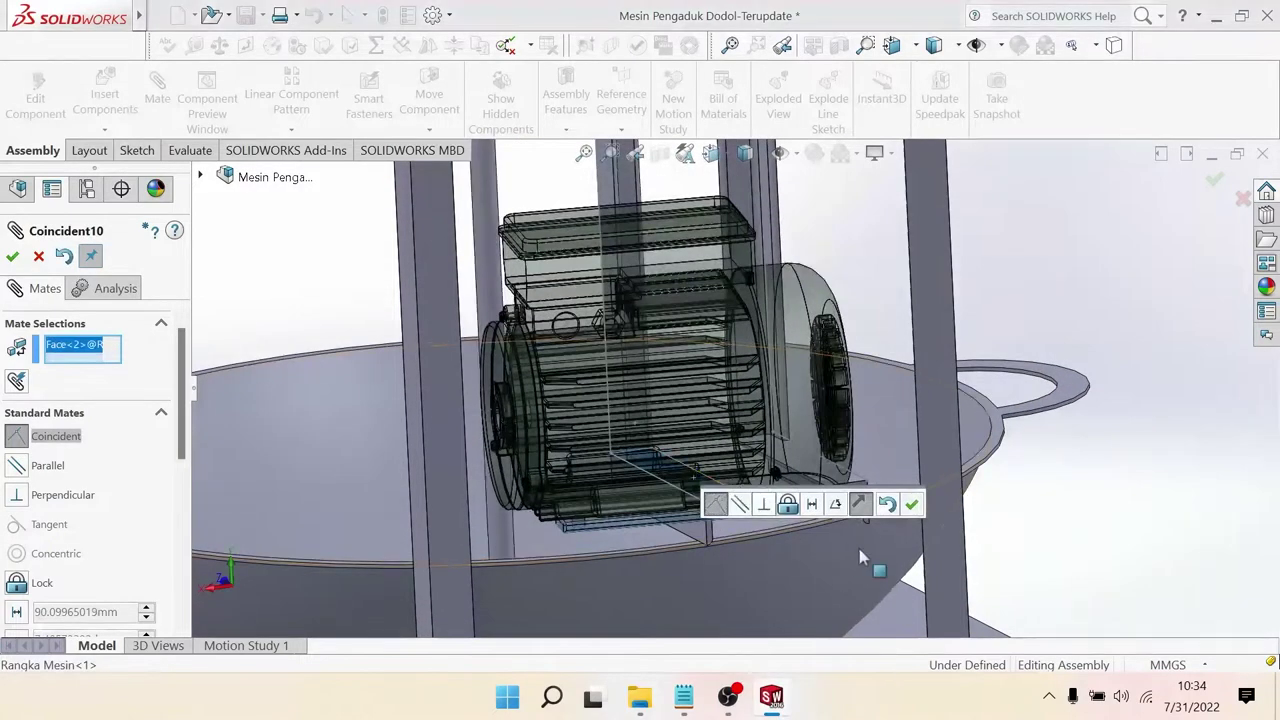
pyautogui.click(911, 506)
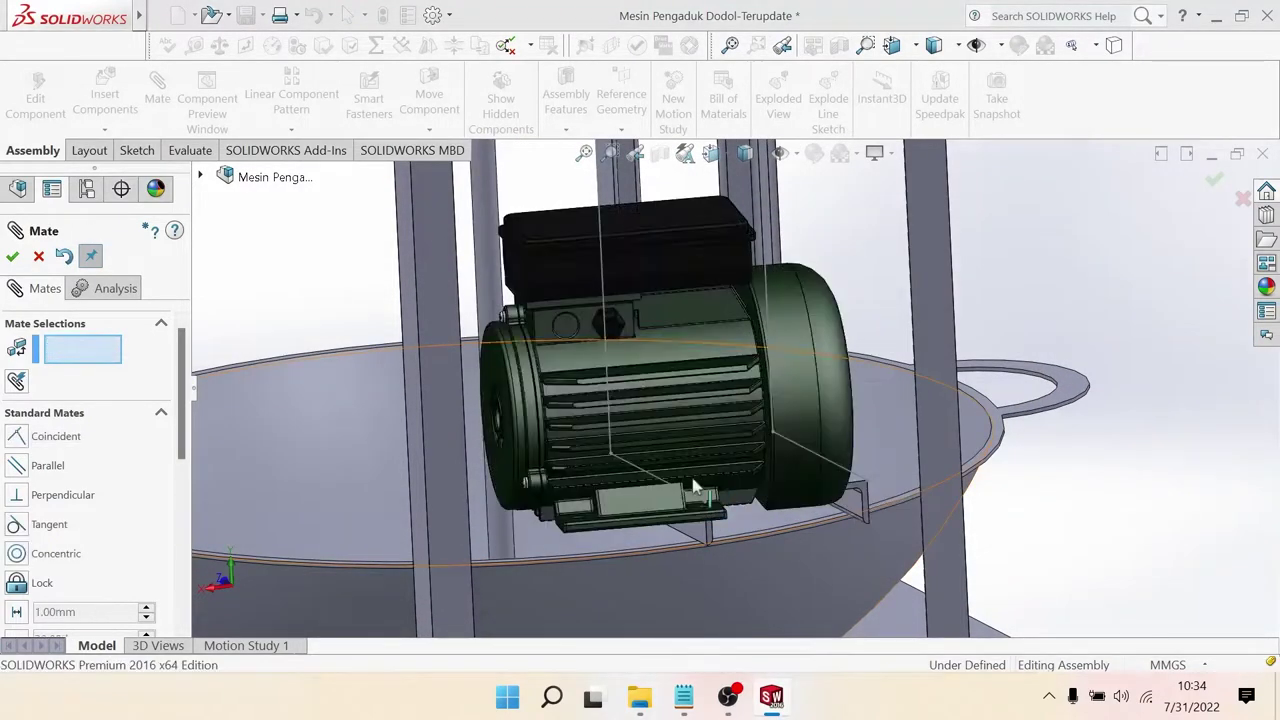
pyautogui.click(13, 257)
pyautogui.moveTo(857, 443)
pyautogui.mouseDown()
pyautogui.moveTo(940, 393)
pyautogui.moveTo(975, 400)
pyautogui.mouseUp()
pyautogui.scroll(-5, 766, 492)
pyautogui.scroll(-5, 766, 492)
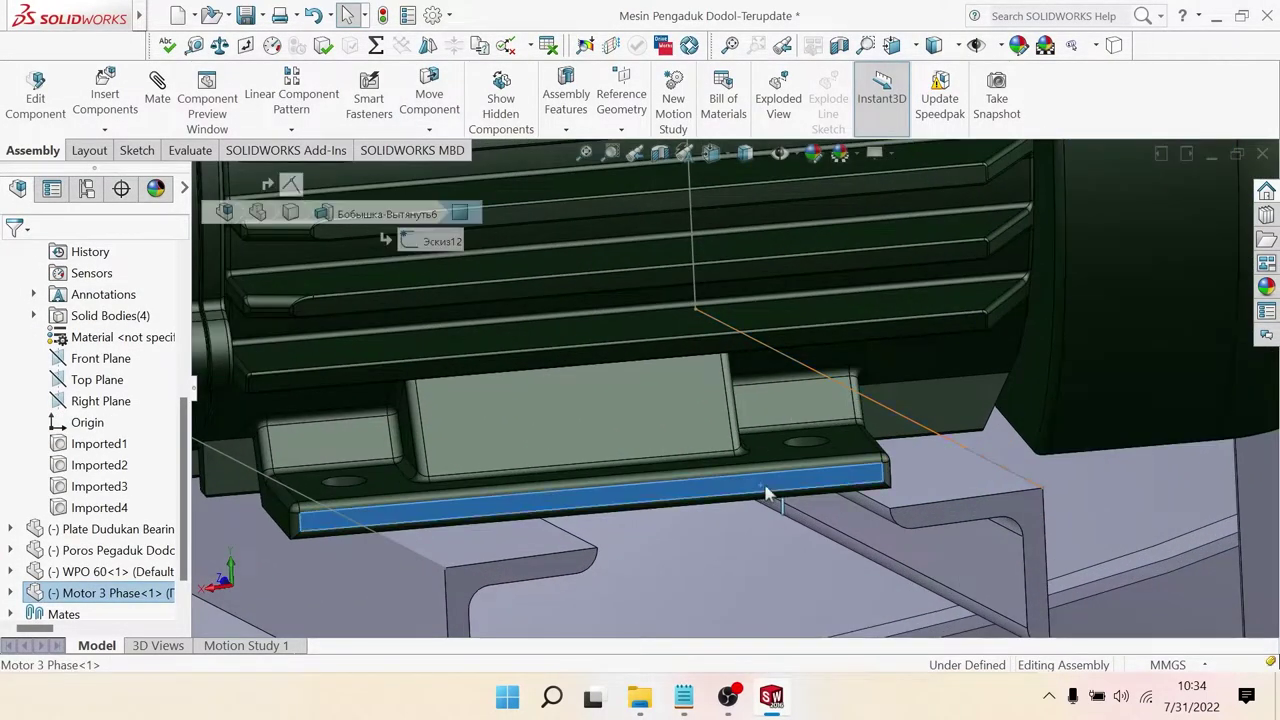
# Step: Add a second coincident mate between the foot's side face and the angle bracket
pyautogui.click(766, 492)
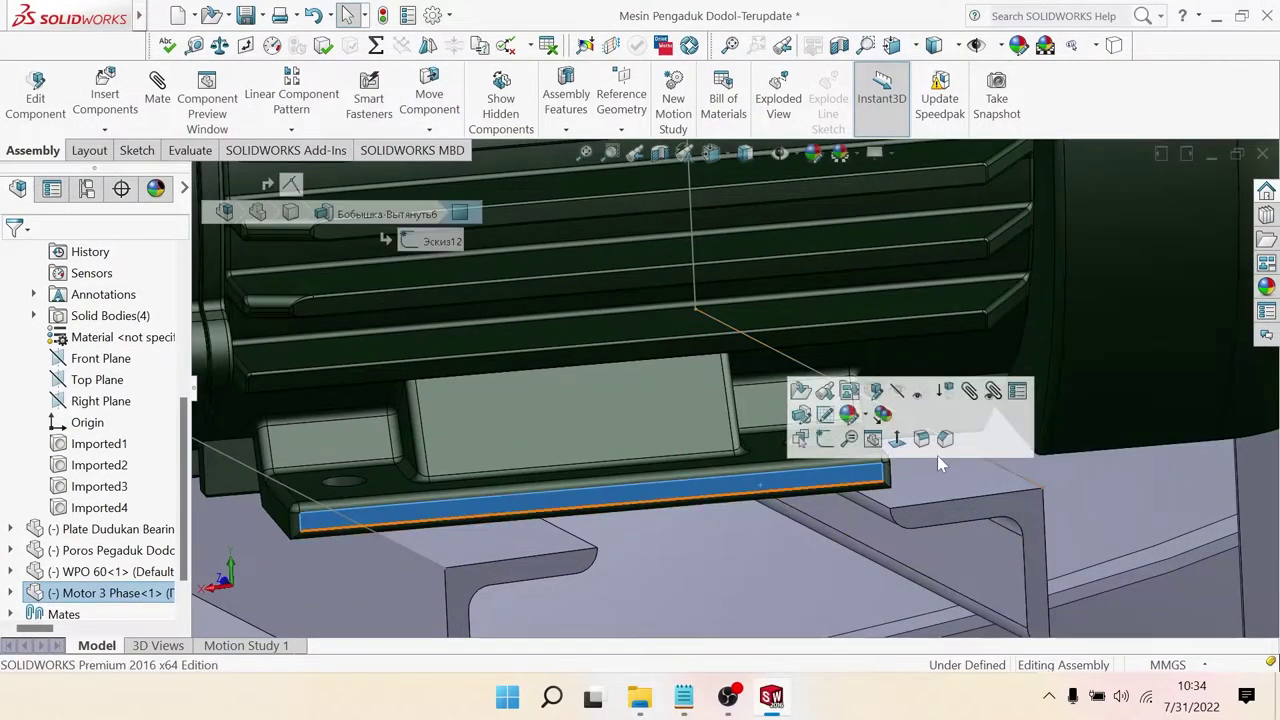
pyautogui.press('m')
pyautogui.click(575, 559)
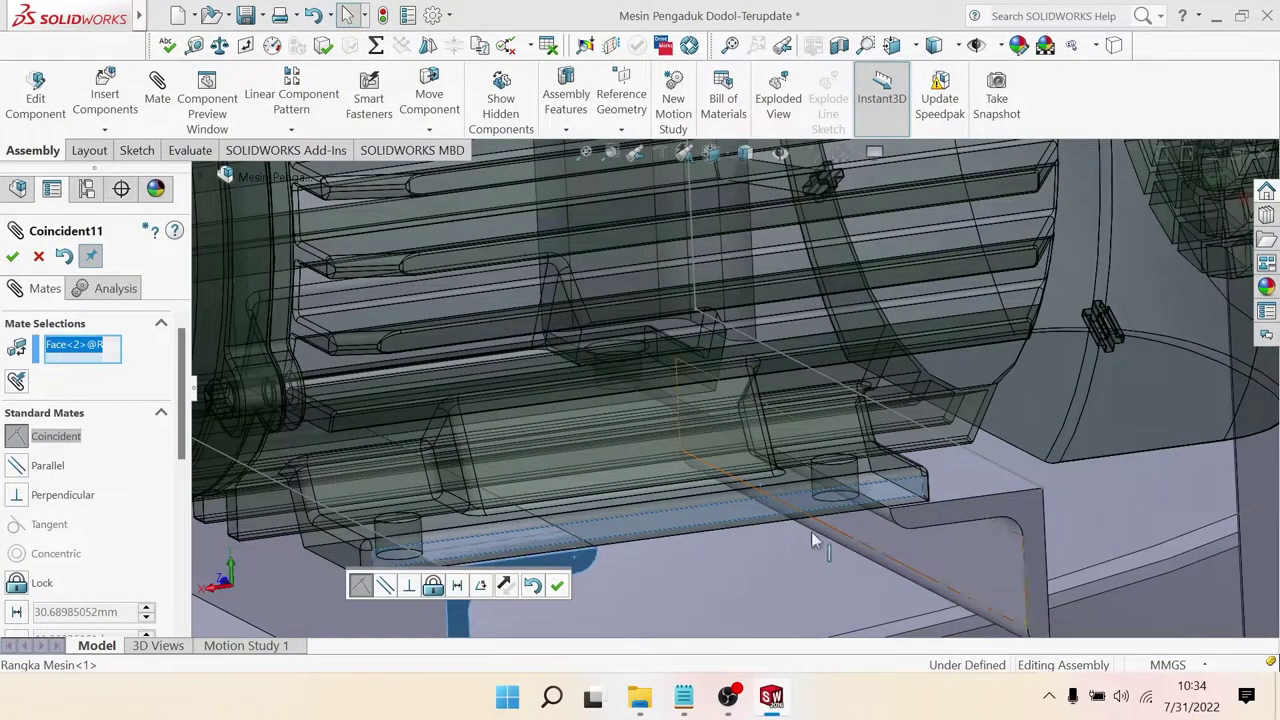
pyautogui.press('Return')
pyautogui.scroll(5, 799, 514)
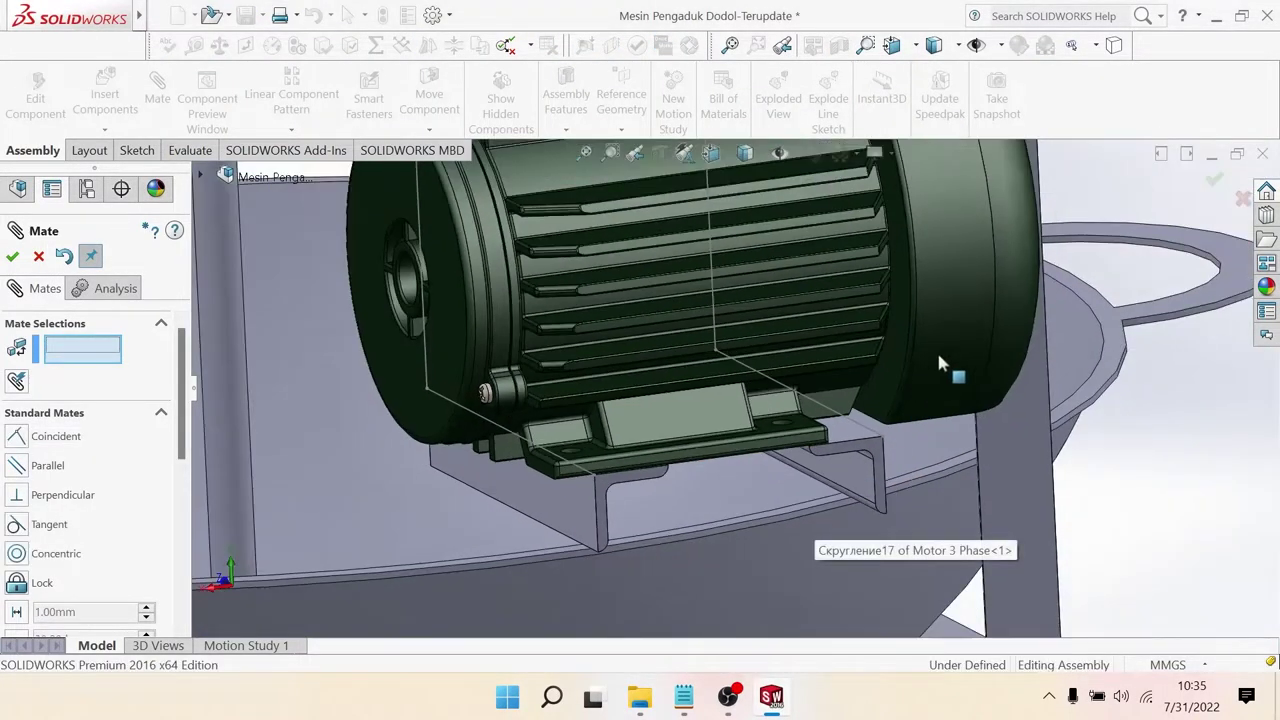
pyautogui.moveTo(940, 365); pyautogui.dragTo(1018, 324)
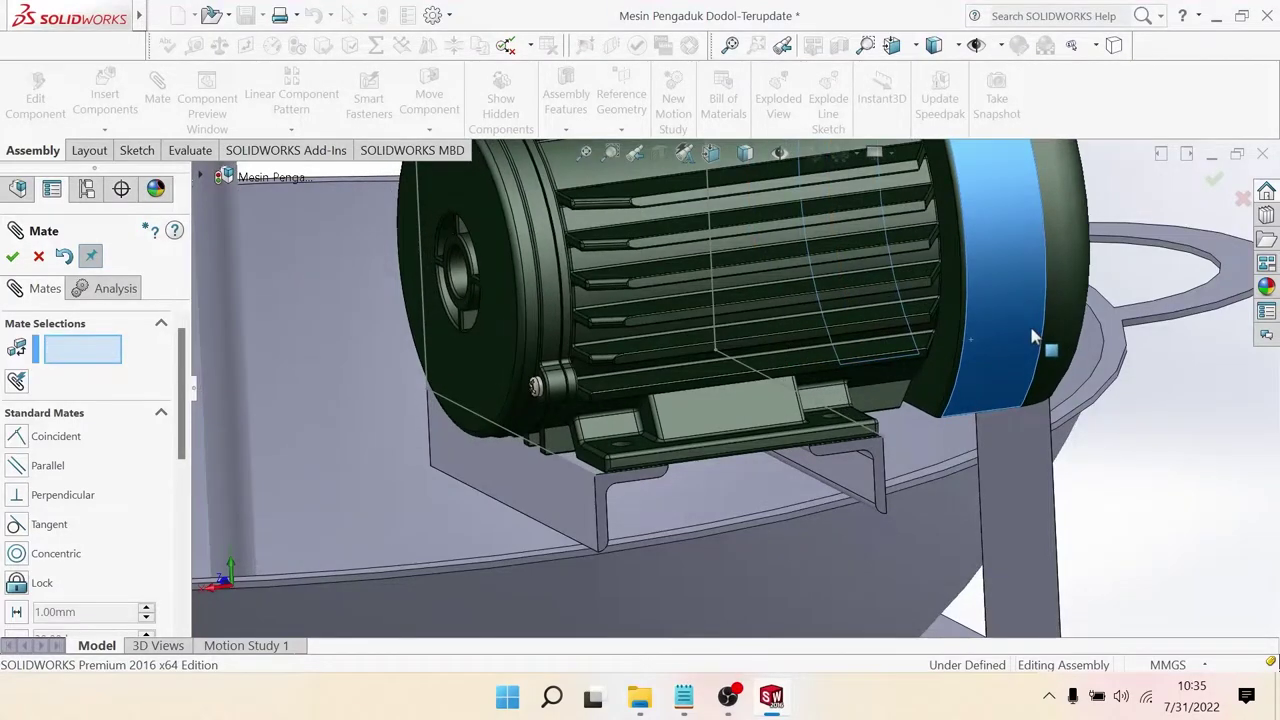
pyautogui.moveTo(1029, 324); pyautogui.dragTo(830, 399, button='middle')
pyautogui.scroll(5, 781, 399)
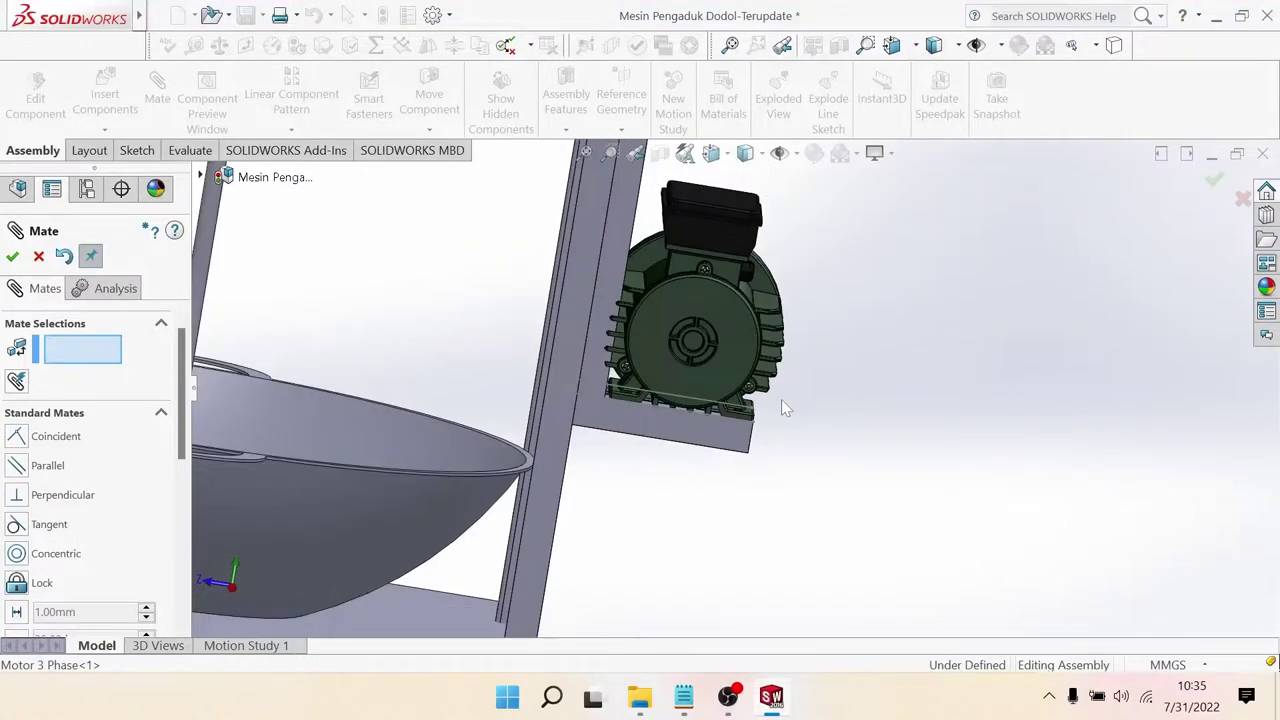
pyautogui.scroll(3, 781, 398)
pyautogui.scroll(3, 781, 398)
pyautogui.scroll(-5, 760, 345)
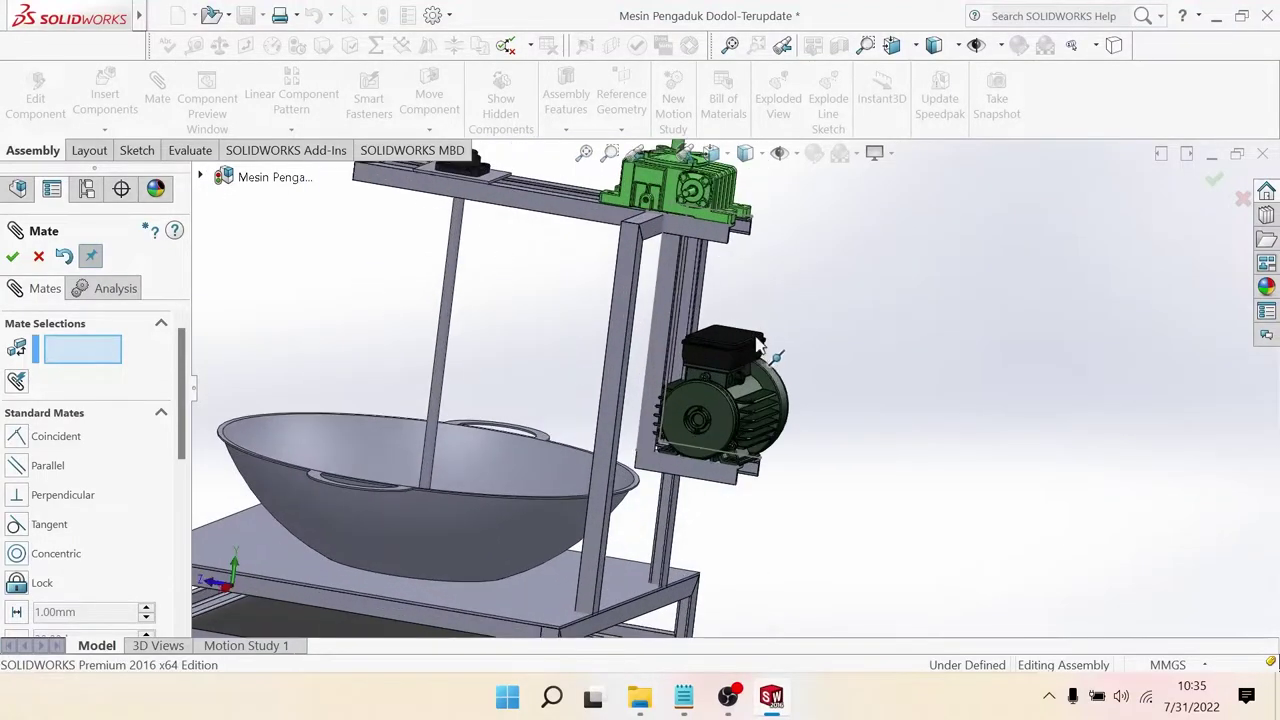
pyautogui.moveTo(783, 408)
pyautogui.mouseDown(button='middle')
pyautogui.moveTo(836, 420)
pyautogui.moveTo(806, 437)
pyautogui.moveTo(676, 440)
pyautogui.moveTo(704, 360)
pyautogui.moveTo(709, 386)
pyautogui.moveTo(690, 404)
pyautogui.moveTo(617, 408)
pyautogui.moveTo(657, 420)
pyautogui.moveTo(637, 414)
pyautogui.moveTo(671, 444)
pyautogui.moveTo(645, 395)
pyautogui.moveTo(686, 386)
pyautogui.moveTo(734, 400)
pyautogui.moveTo(654, 367)
pyautogui.moveTo(800, 448)
pyautogui.mouseUp(button='middle')
# Step: Close the Mate tool and select the angle iron beneath the motor
pyautogui.scroll(3, 829, 417)
pyautogui.scroll(-3, 676, 440)
pyautogui.scroll(-2, 678, 437)
pyautogui.scroll(2, 686, 443)
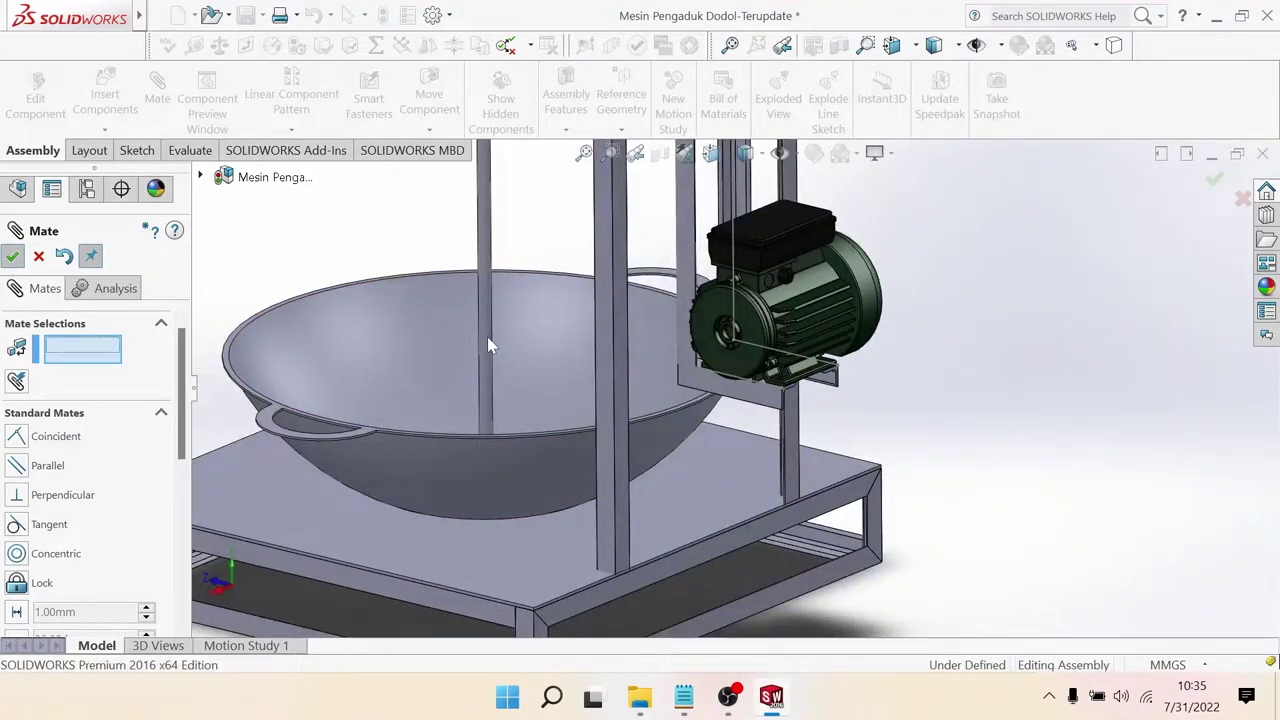
pyautogui.press('Escape')
pyautogui.scroll(3, 700, 330)
pyautogui.moveTo(700, 330)
pyautogui.mouseDown(button='middle')
pyautogui.moveTo(833, 362)
pyautogui.moveTo(832, 342)
pyautogui.mouseUp(button='middle')
pyautogui.click(757, 387)
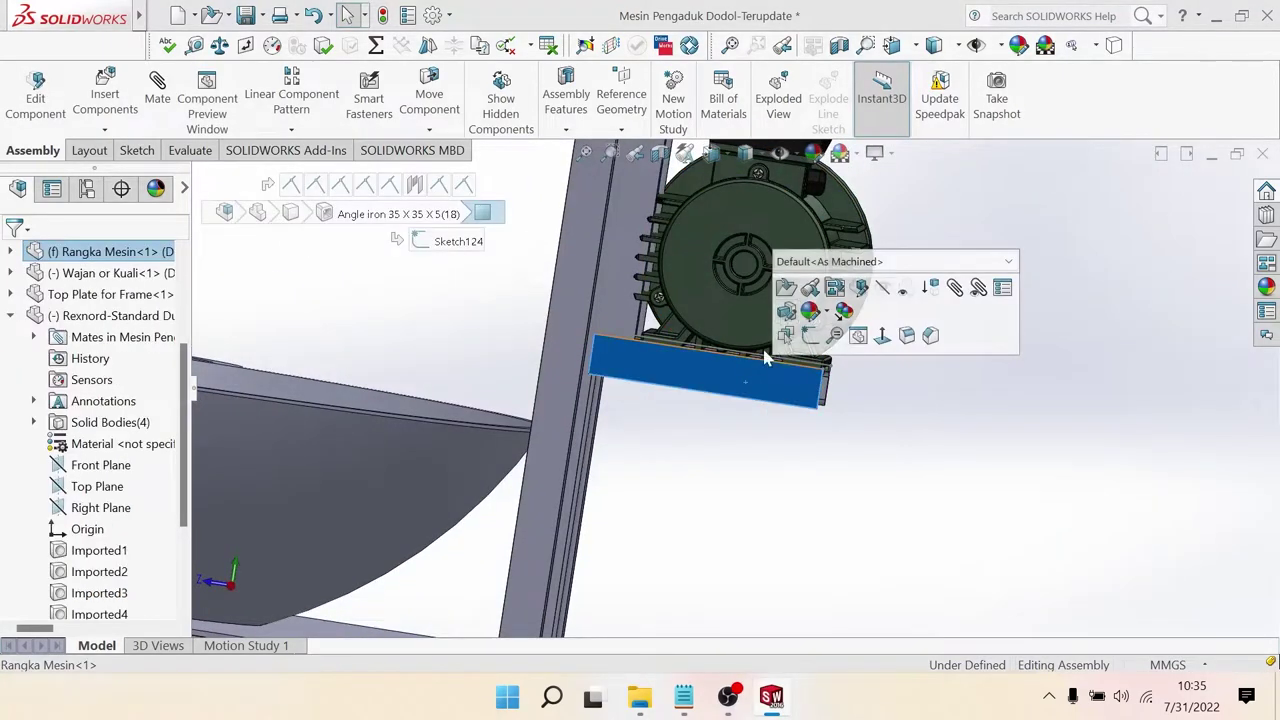
# Step: Lengthen the Rangka Mesin motor-support angle iron from 200 to 300 mm, rebuild, and minimize the frame window
pyautogui.click(778, 292)
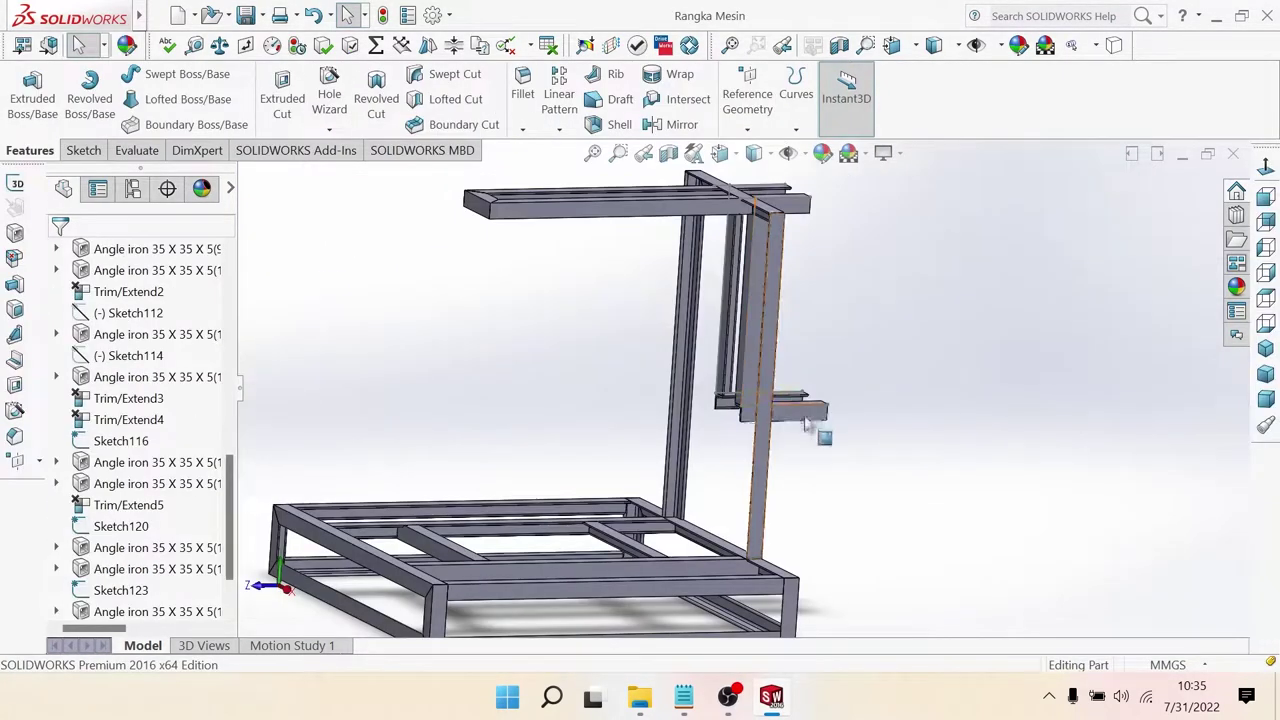
pyautogui.click(810, 418)
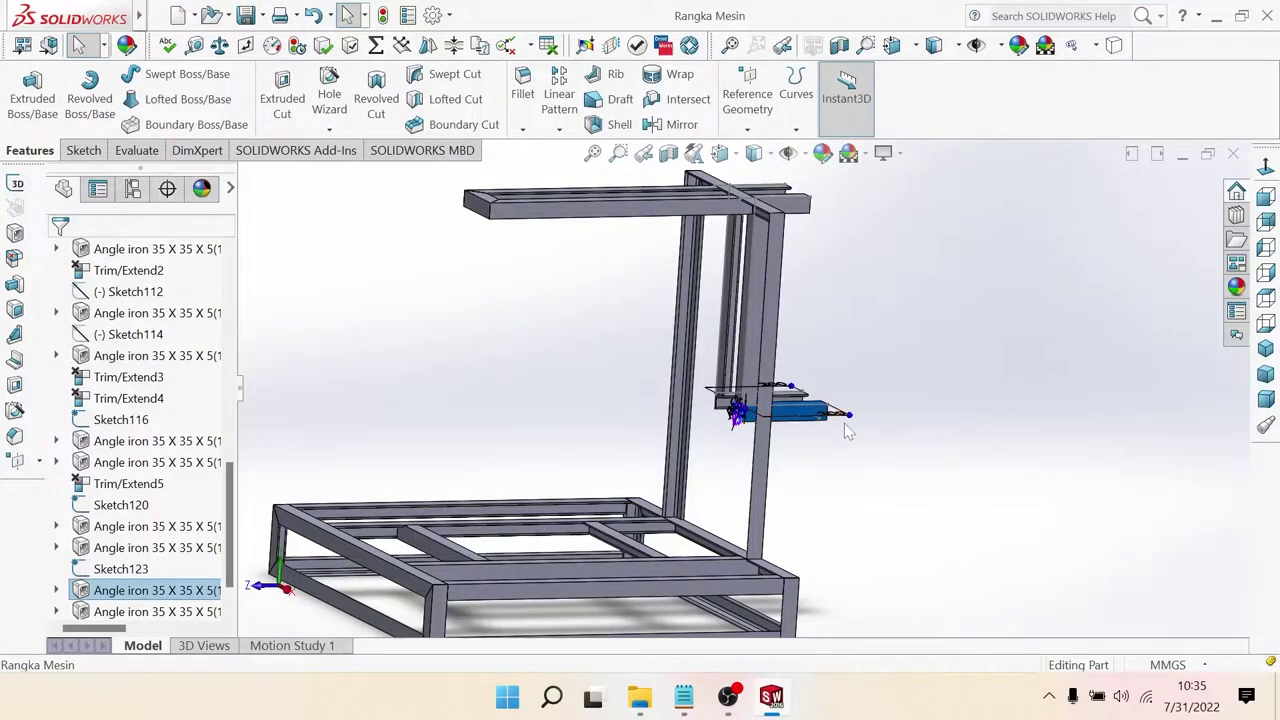
pyautogui.scroll(-3, 845, 430)
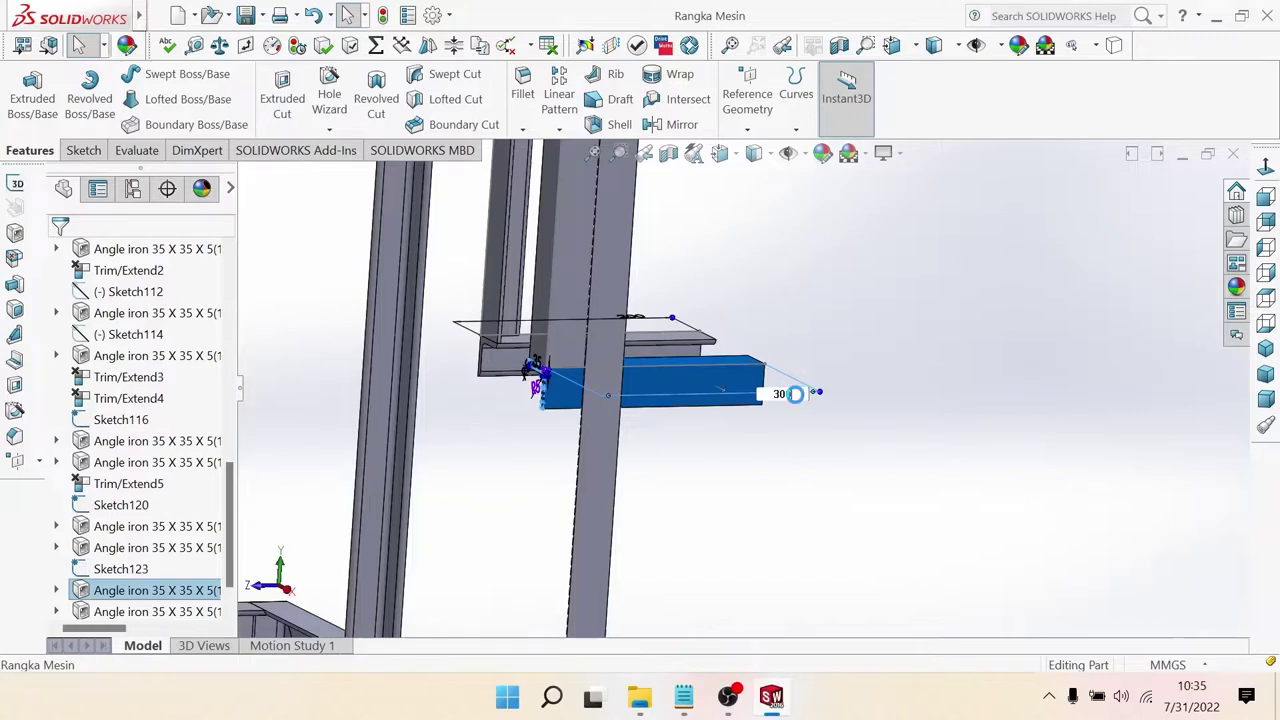
pyautogui.moveTo(713, 325); pyautogui.dragTo(691, 330, button='middle')
pyautogui.write('0')
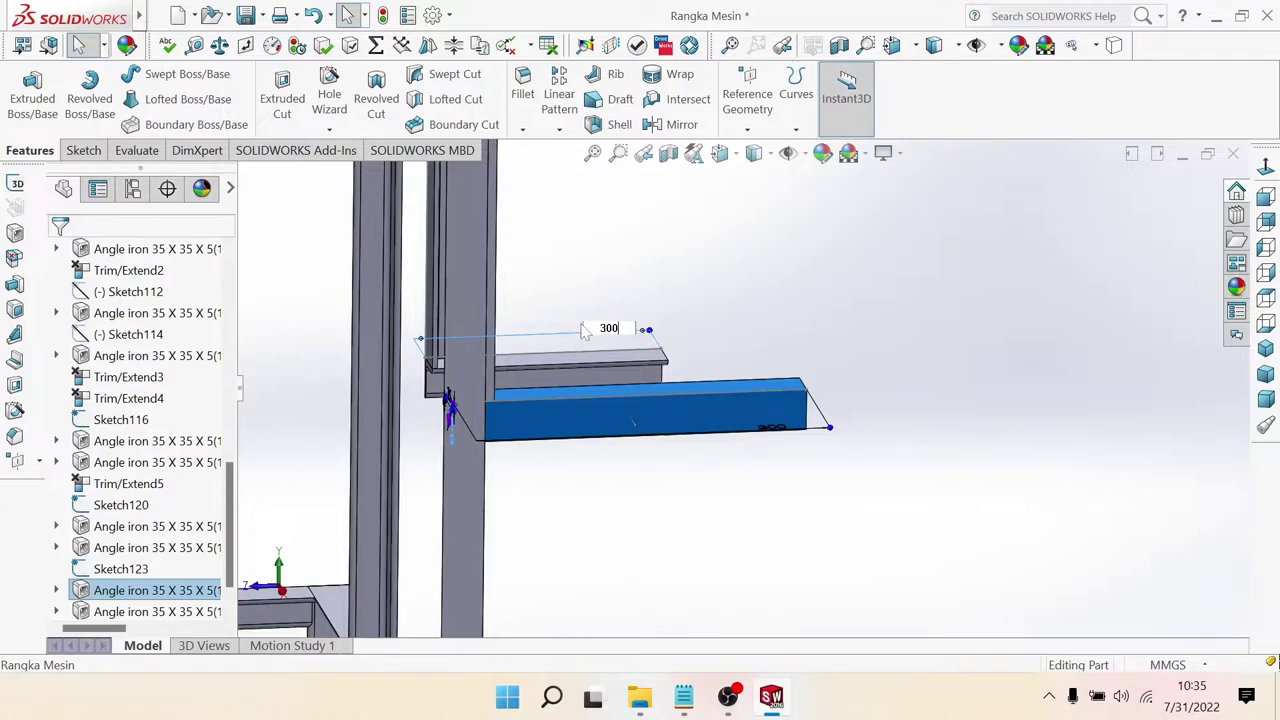
pyautogui.press('Return')
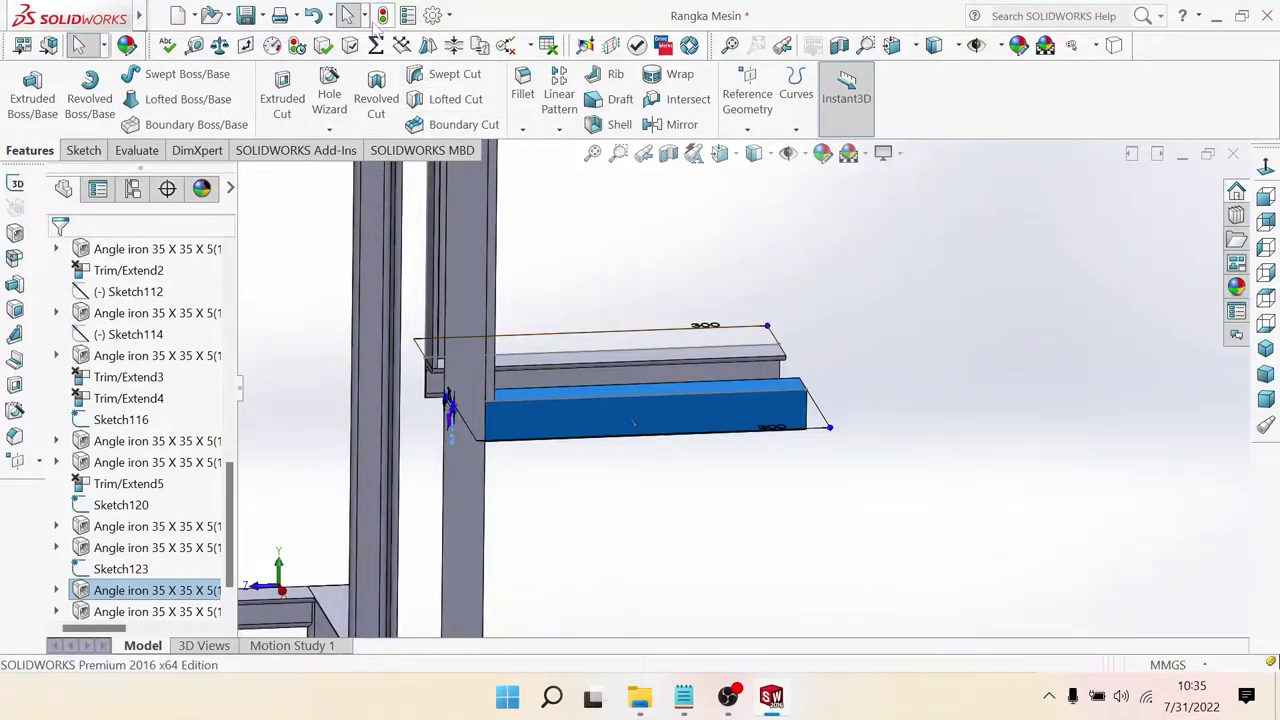
pyautogui.click(1180, 157)
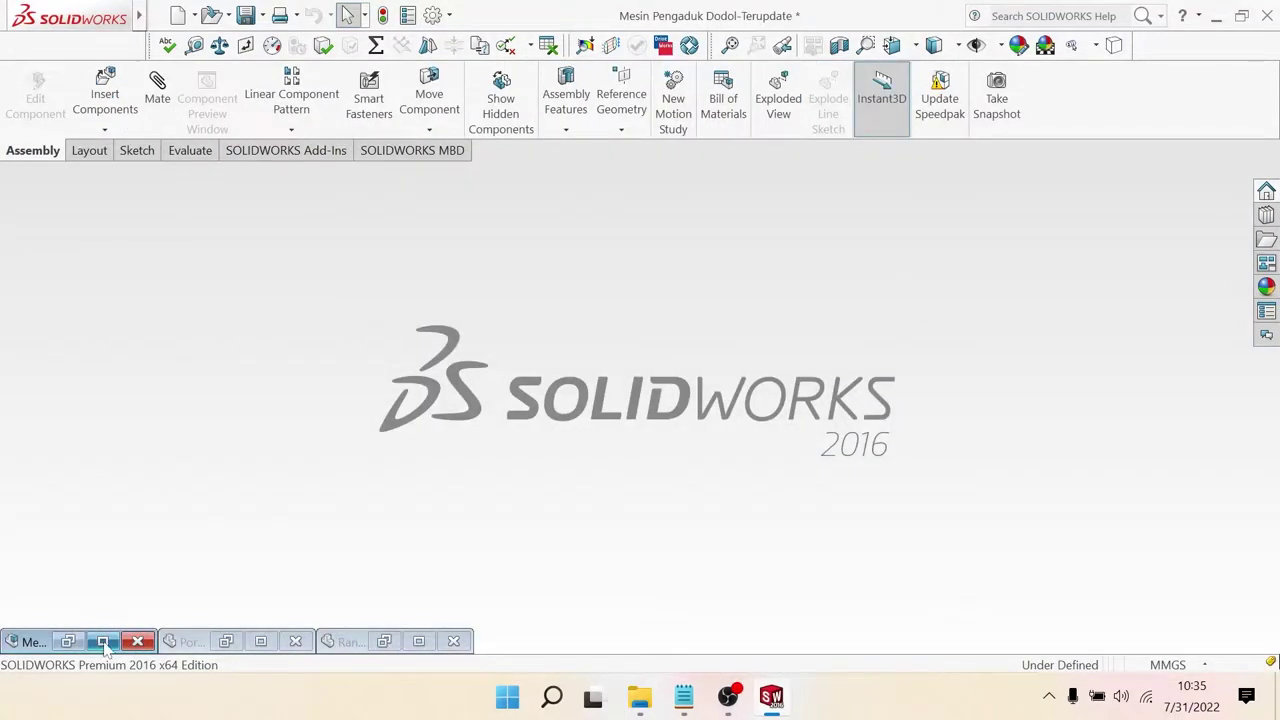
pyautogui.click(103, 641)
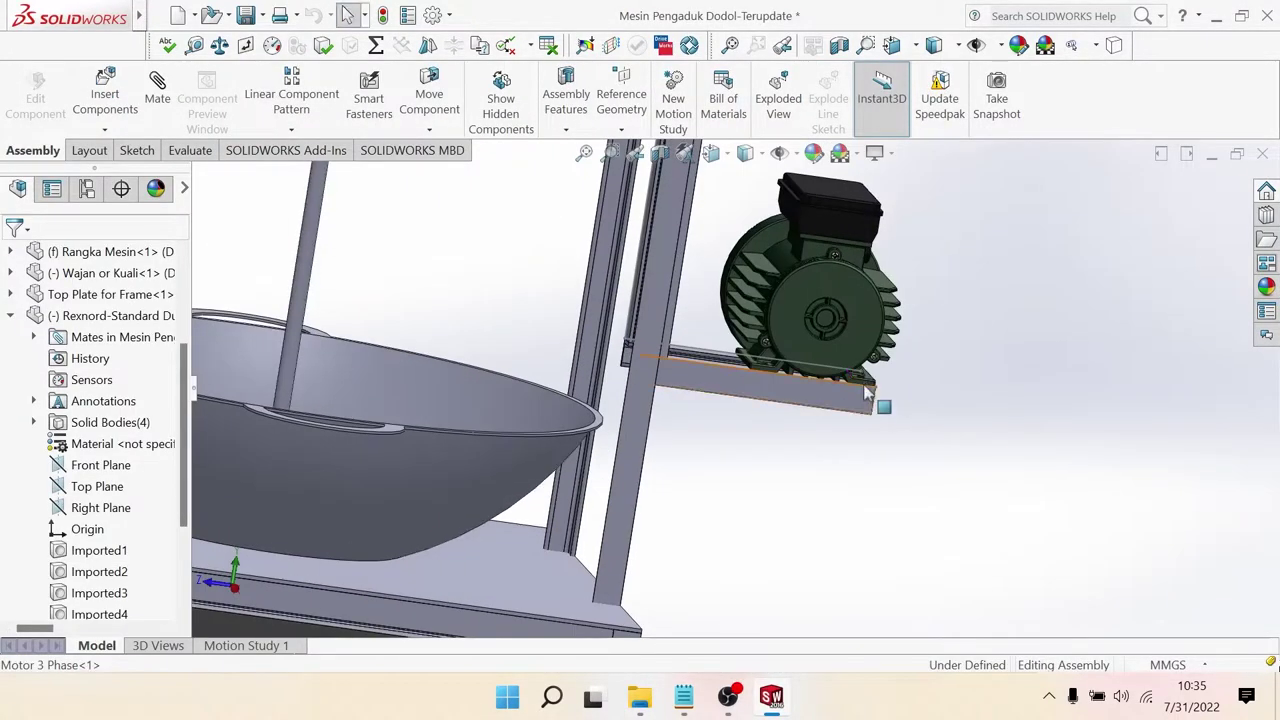
pyautogui.click(850, 355)
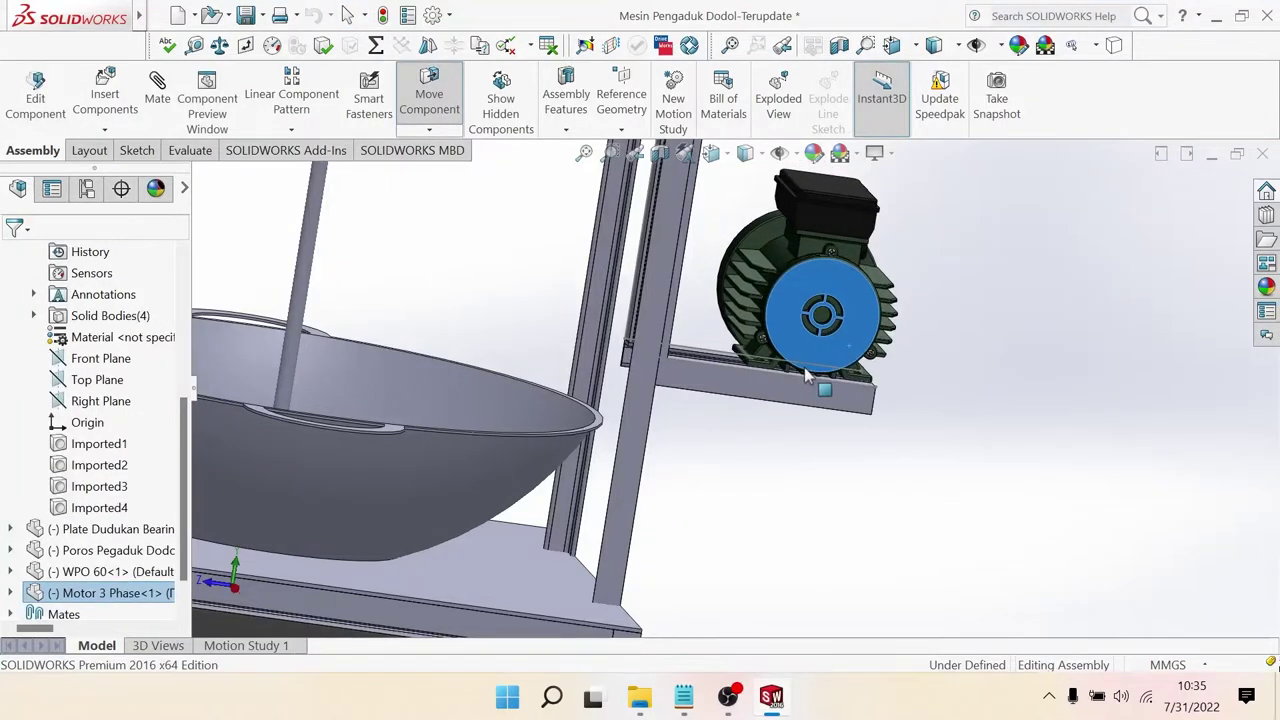
pyautogui.scroll(2, 808, 375)
pyautogui.scroll(2, 790, 370)
pyautogui.scroll(2, 760, 365)
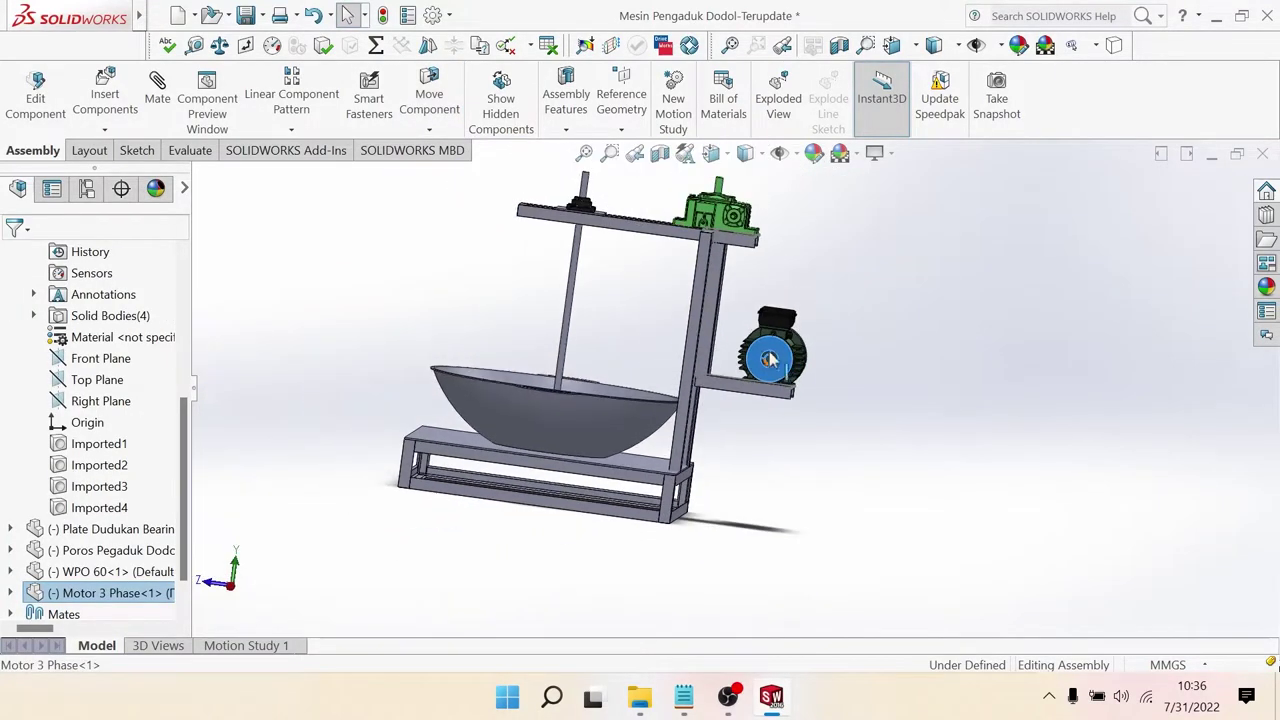
pyautogui.scroll(-2, 745, 362)
pyautogui.scroll(1, 737, 385)
pyautogui.scroll(-1, 737, 385)
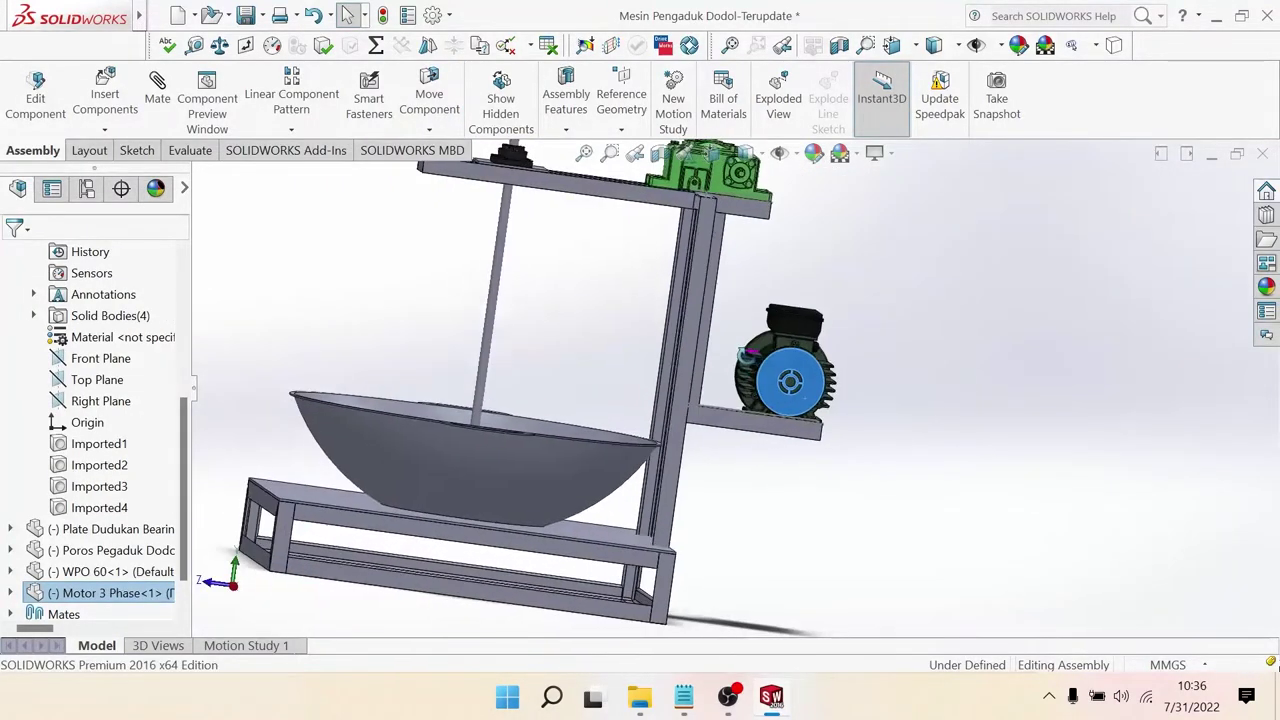
pyautogui.moveTo(737, 385); pyautogui.dragTo(716, 386, button='middle')
# Step: Delete the Coincident11 mate from Motor 3 Phase<1>'s Mates folder in the FeatureManager tree
pyautogui.scroll(-3, 760, 400)
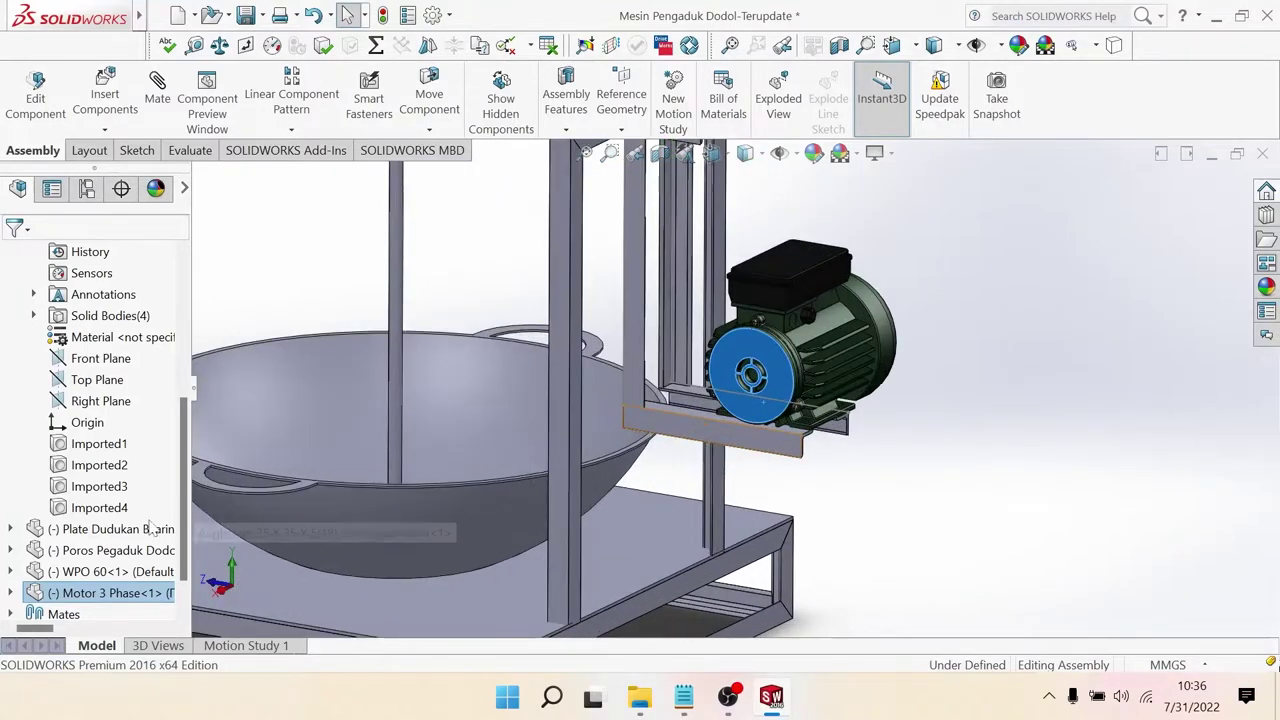
pyautogui.click(11, 593)
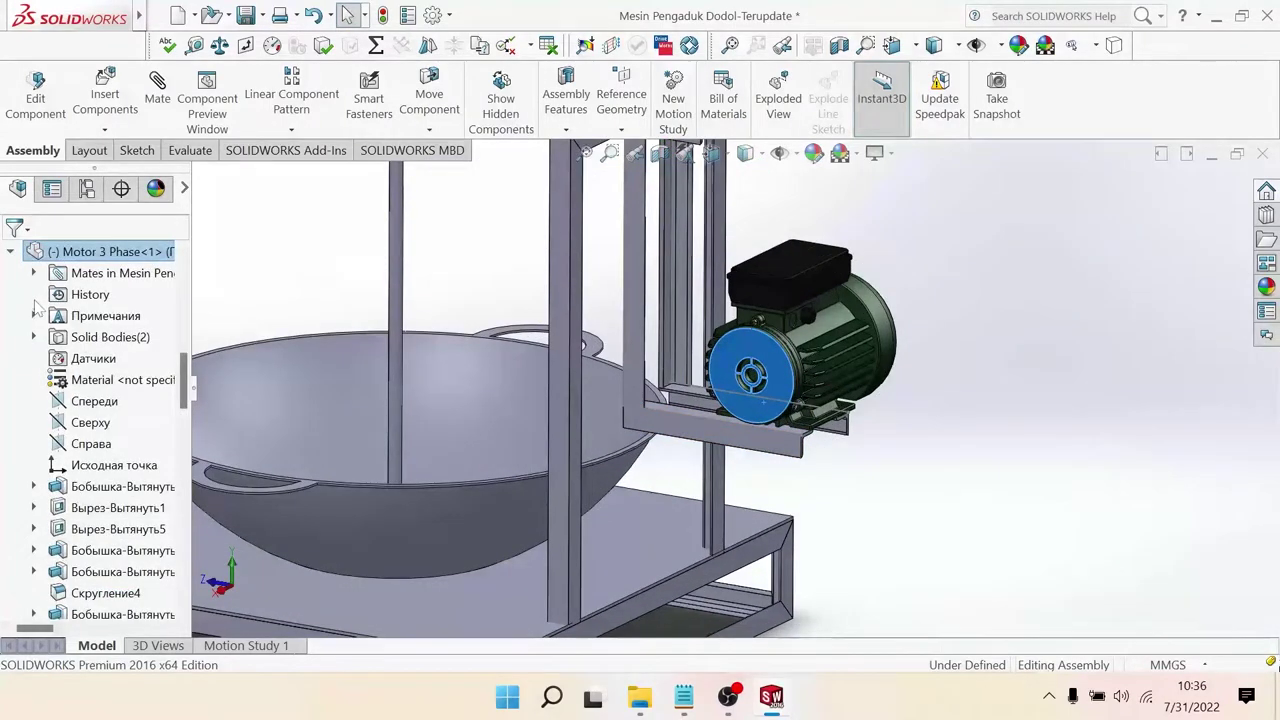
pyautogui.click(36, 276)
pyautogui.click(112, 316)
pyautogui.rightClick(113, 318)
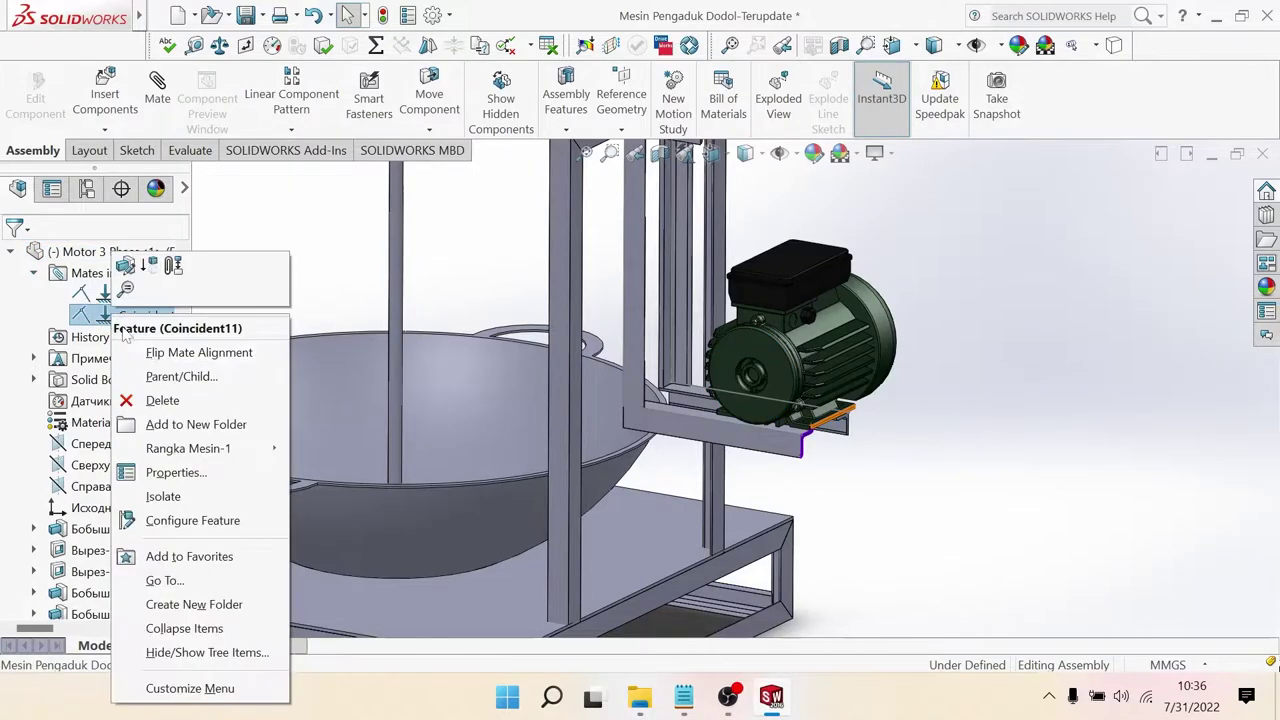
pyautogui.click(163, 424)
pyautogui.scroll(-2, 716, 384)
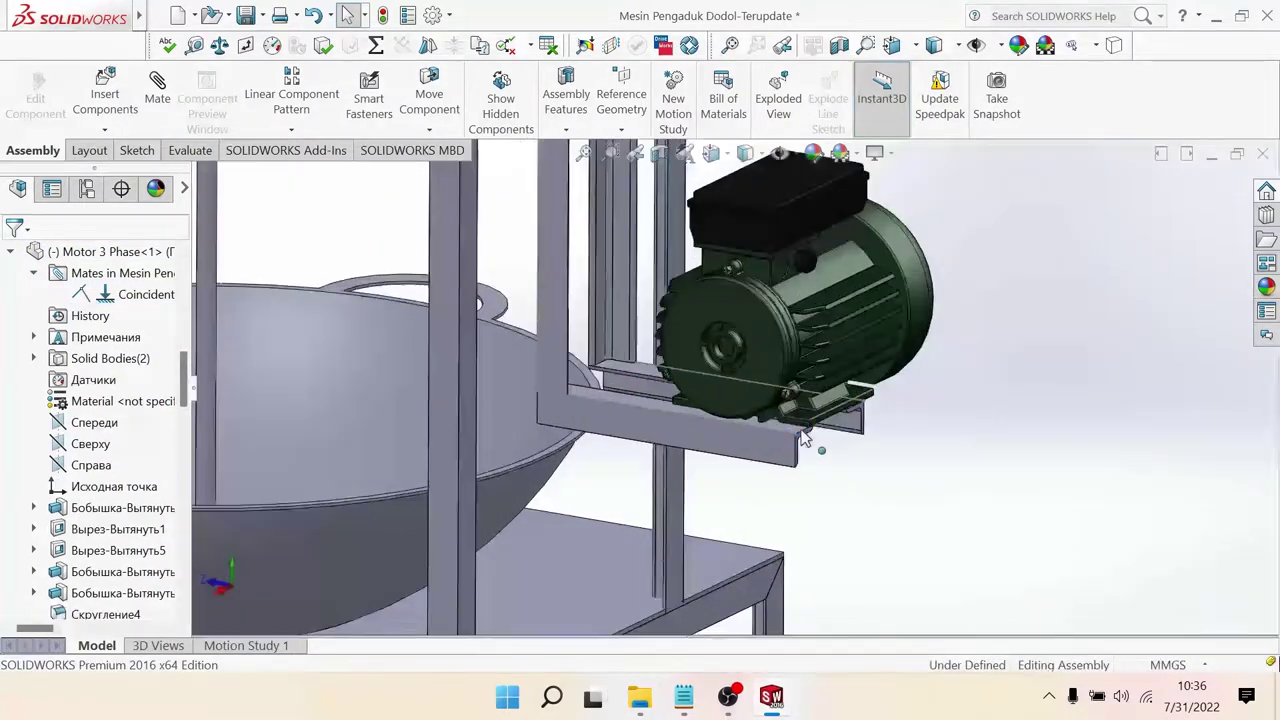
pyautogui.scroll(-3, 803, 443)
pyautogui.scroll(-2, 803, 443)
pyautogui.scroll(-2, 760, 441)
pyautogui.scroll(-2, 743, 441)
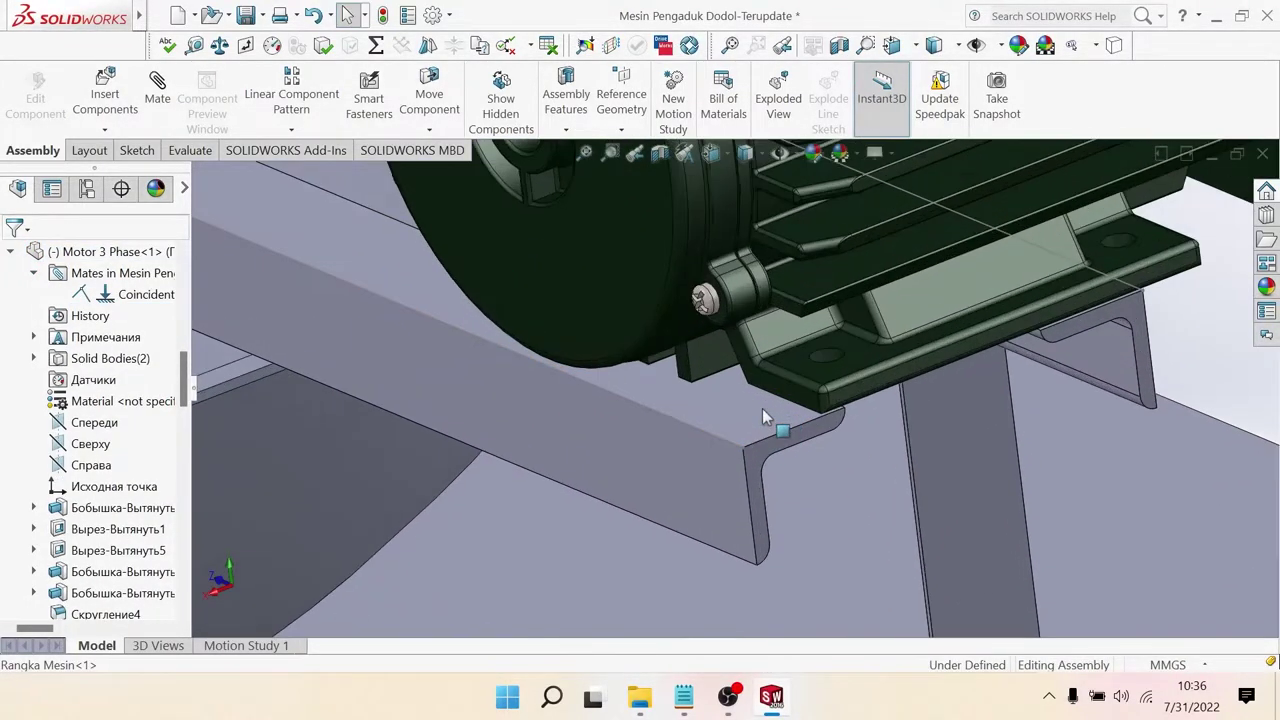
# Step: Start a Width mate using the motor foot's two opposite side faces as width references
pyautogui.click(779, 381)
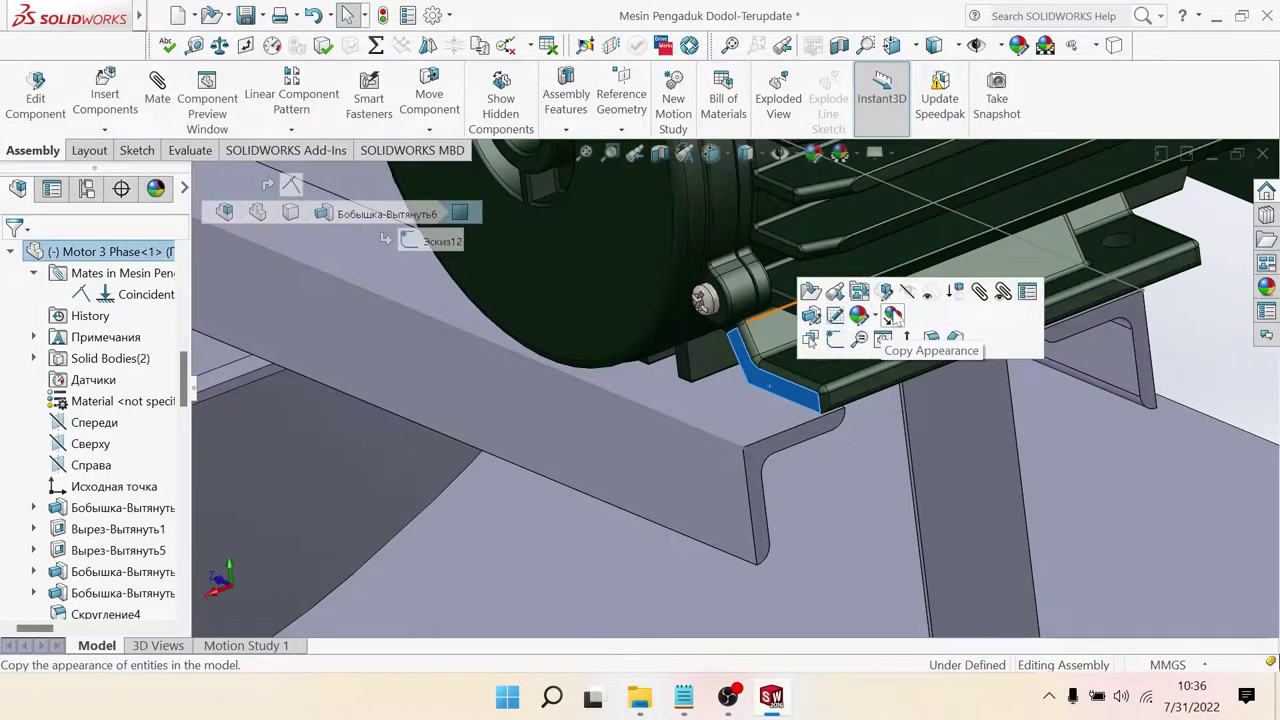
pyautogui.press('m')
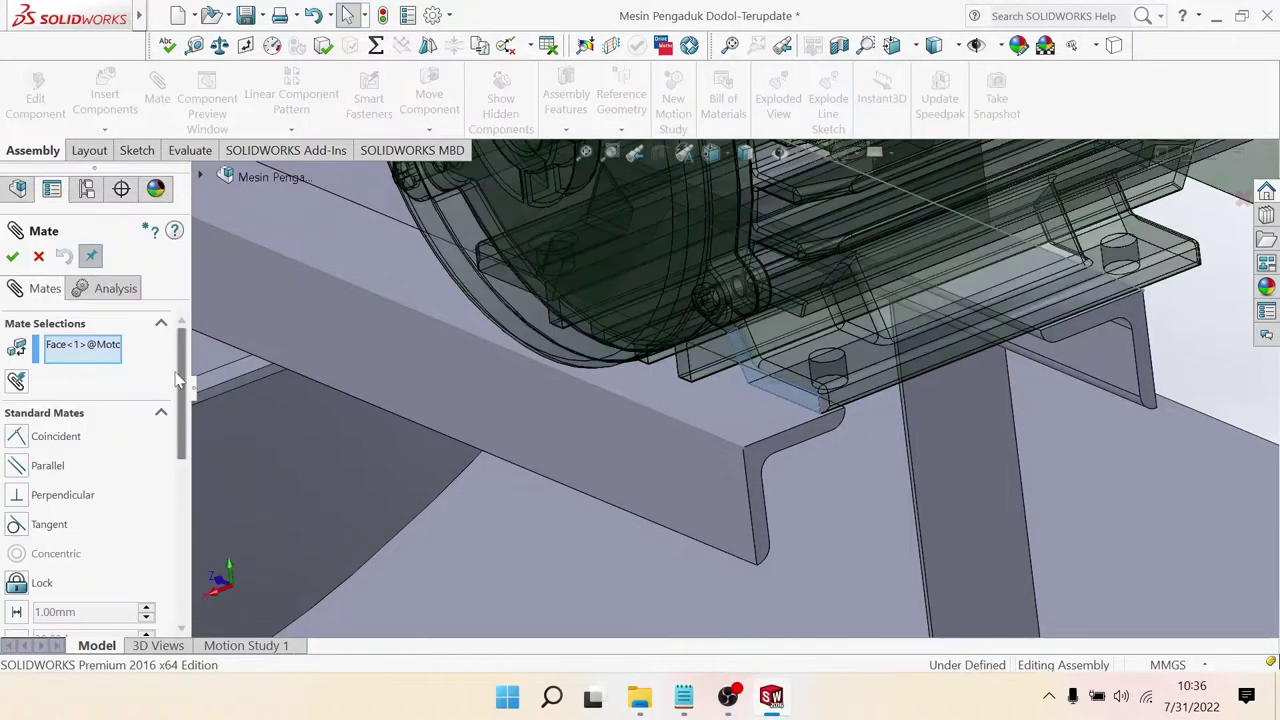
pyautogui.scroll(-2, 150, 430)
pyautogui.scroll(-3, 150, 430)
pyautogui.scroll(-2, 150, 430)
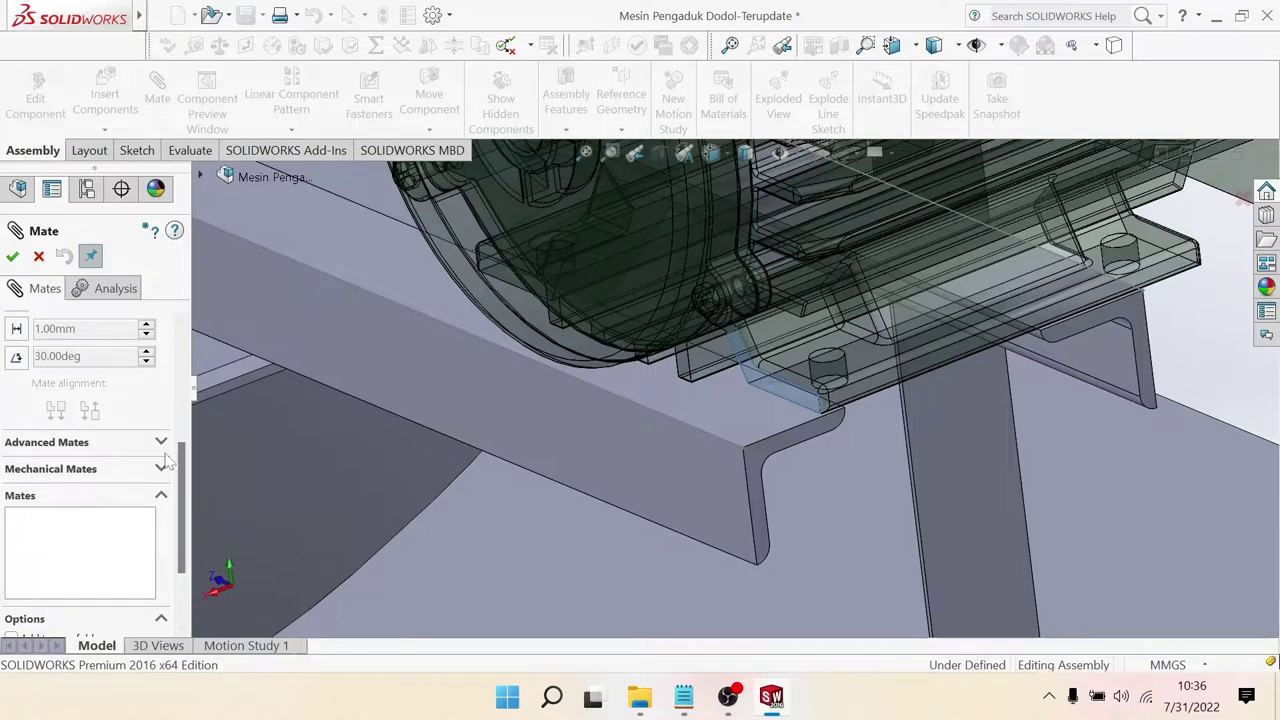
pyautogui.scroll(-2, 176, 455)
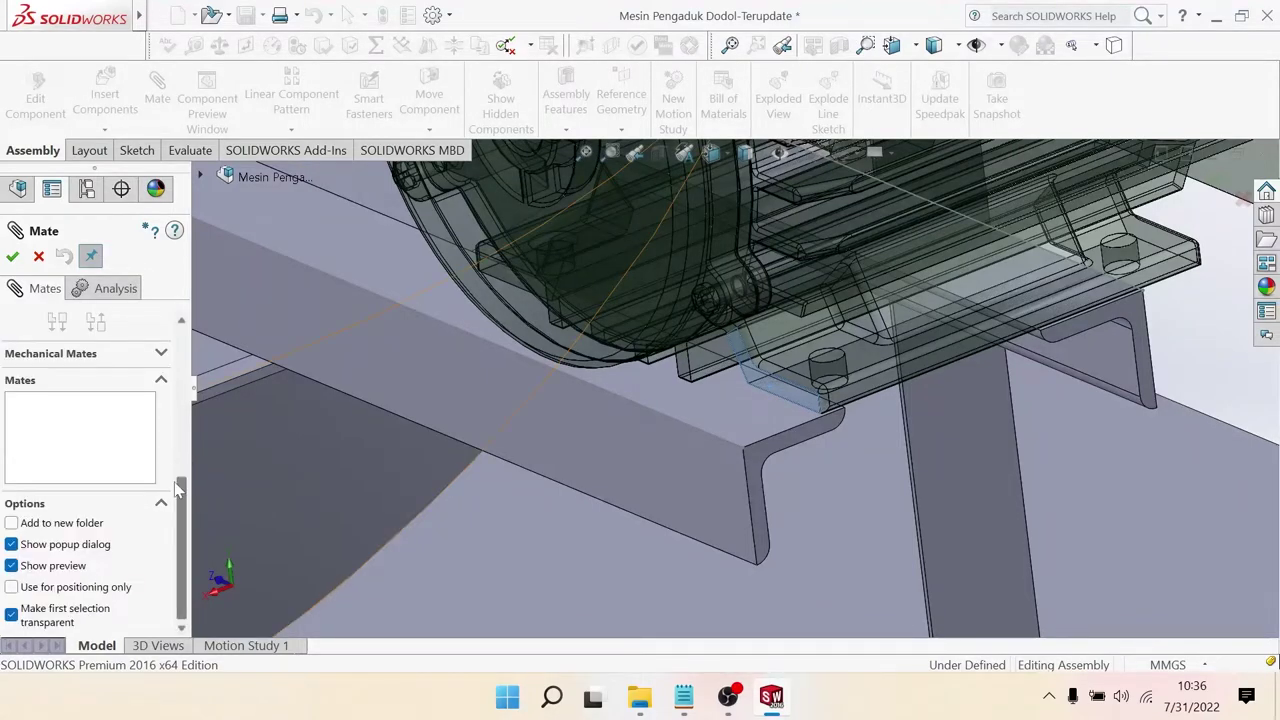
pyautogui.scroll(2, 176, 487)
pyautogui.scroll(2, 176, 487)
pyautogui.scroll(1, 176, 487)
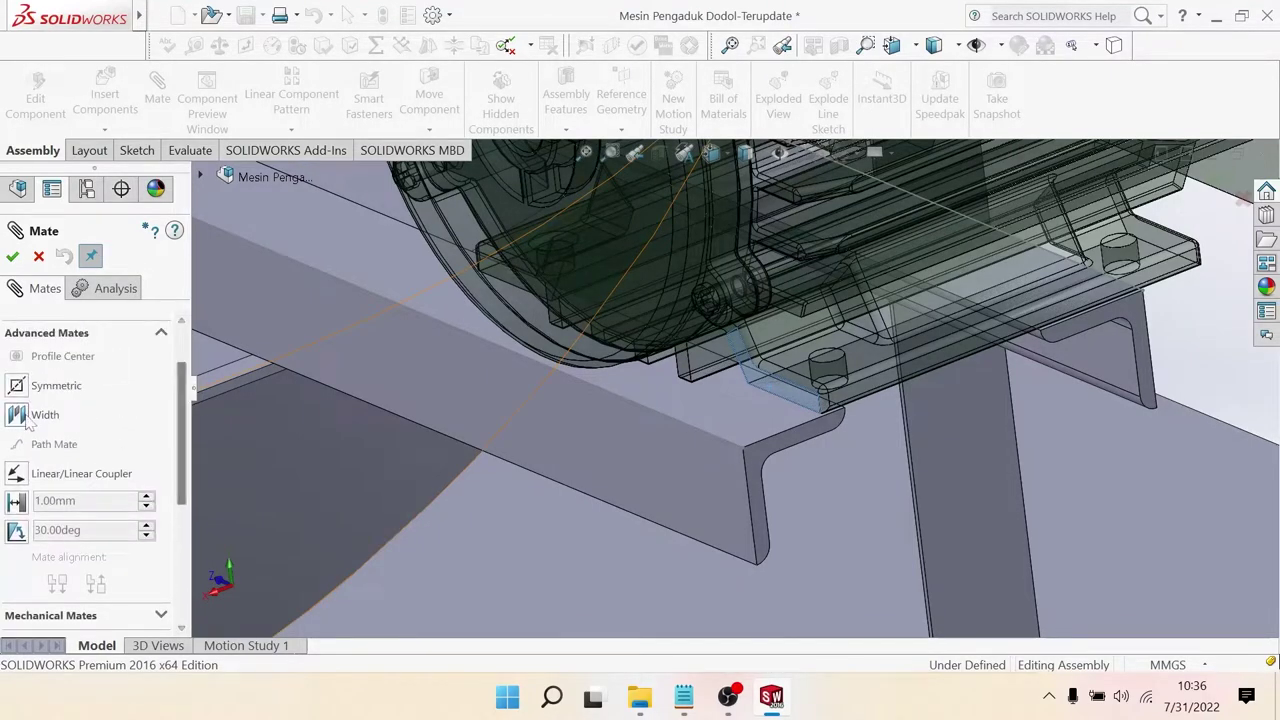
pyautogui.click(810, 390)
pyautogui.scroll(-3, 729, 394)
pyautogui.scroll(-3, 968, 340)
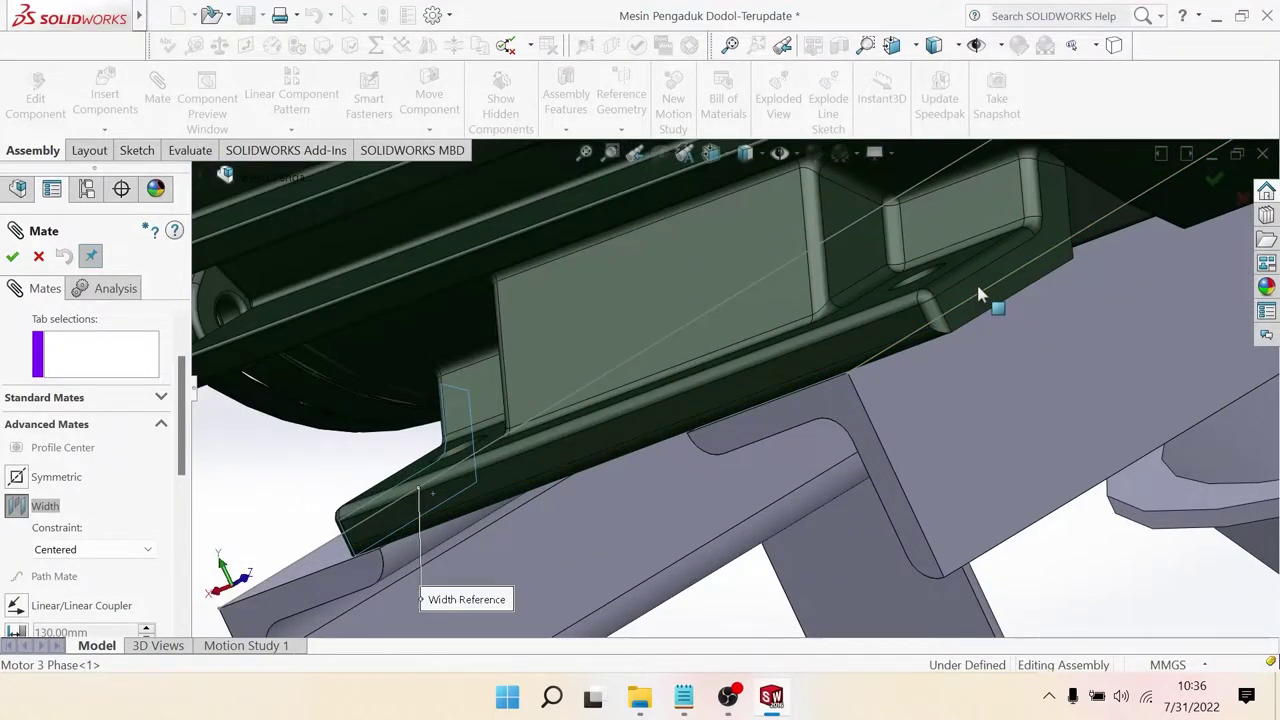
pyautogui.click(977, 289)
# Step: Add the two angle-iron faces as tab references and confirm the Width2 mate
pyautogui.scroll(2, 978, 340)
pyautogui.click(966, 395)
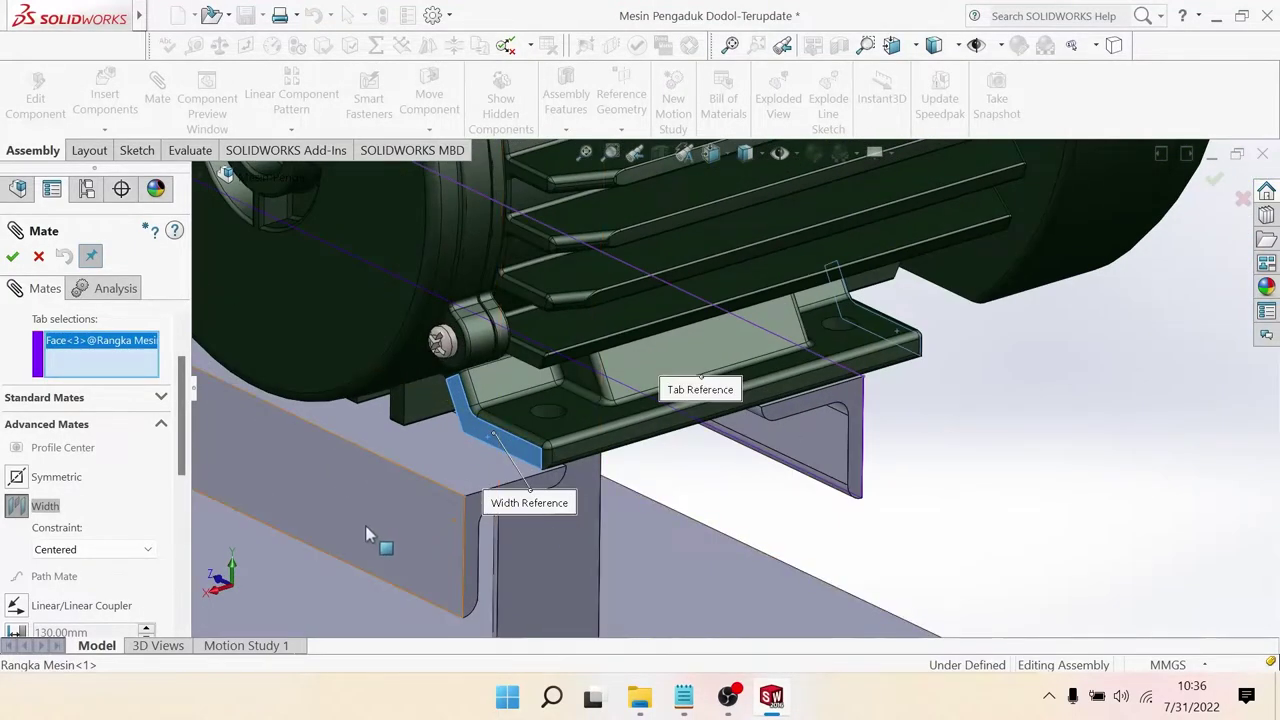
pyautogui.click(366, 530)
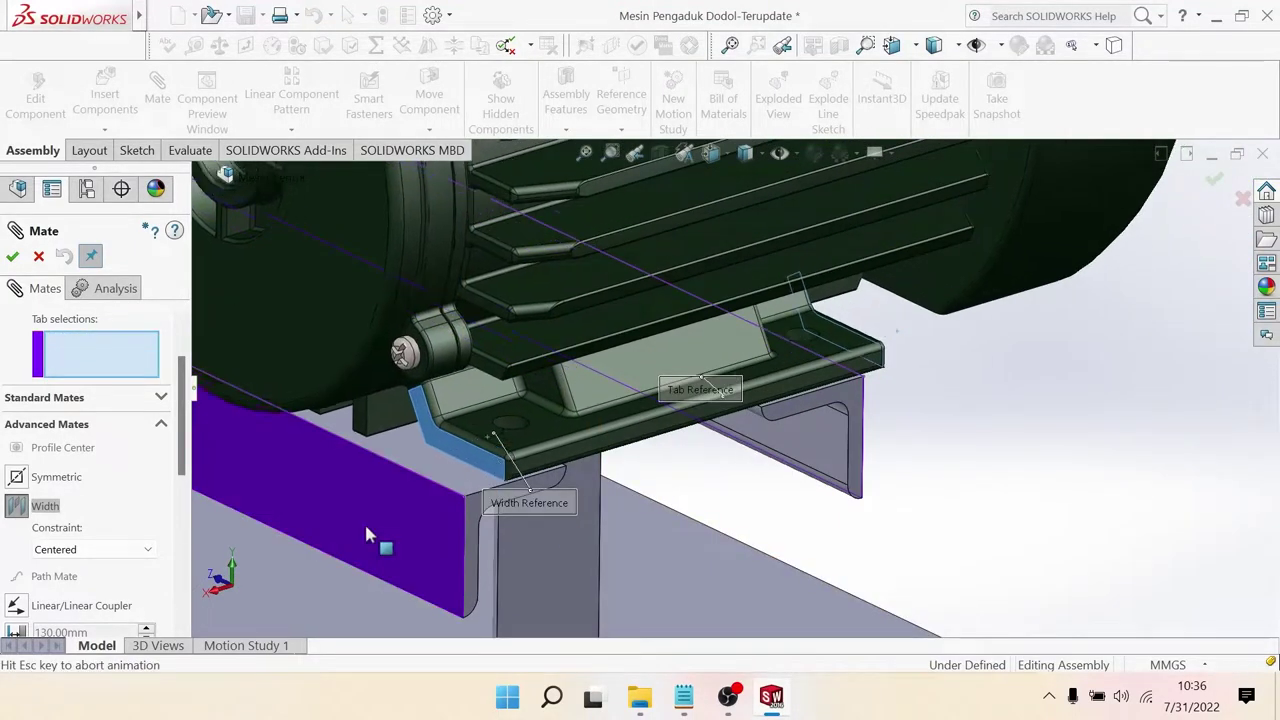
pyautogui.click(12, 258)
pyautogui.click(12, 258)
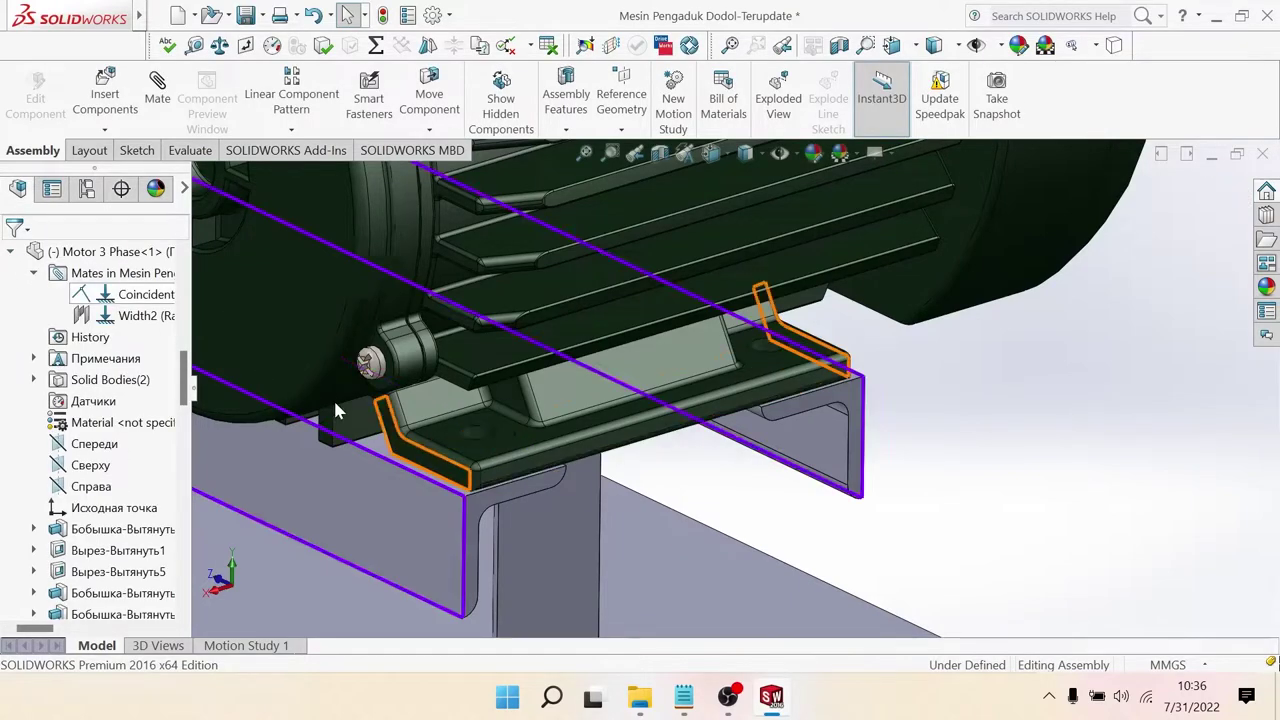
# Step: Select the motor's front end face and foot underside, removing a wrongly picked angle-iron face
pyautogui.scroll(5, 335, 400)
pyautogui.scroll(3, 587, 445)
pyautogui.scroll(2, 656, 343)
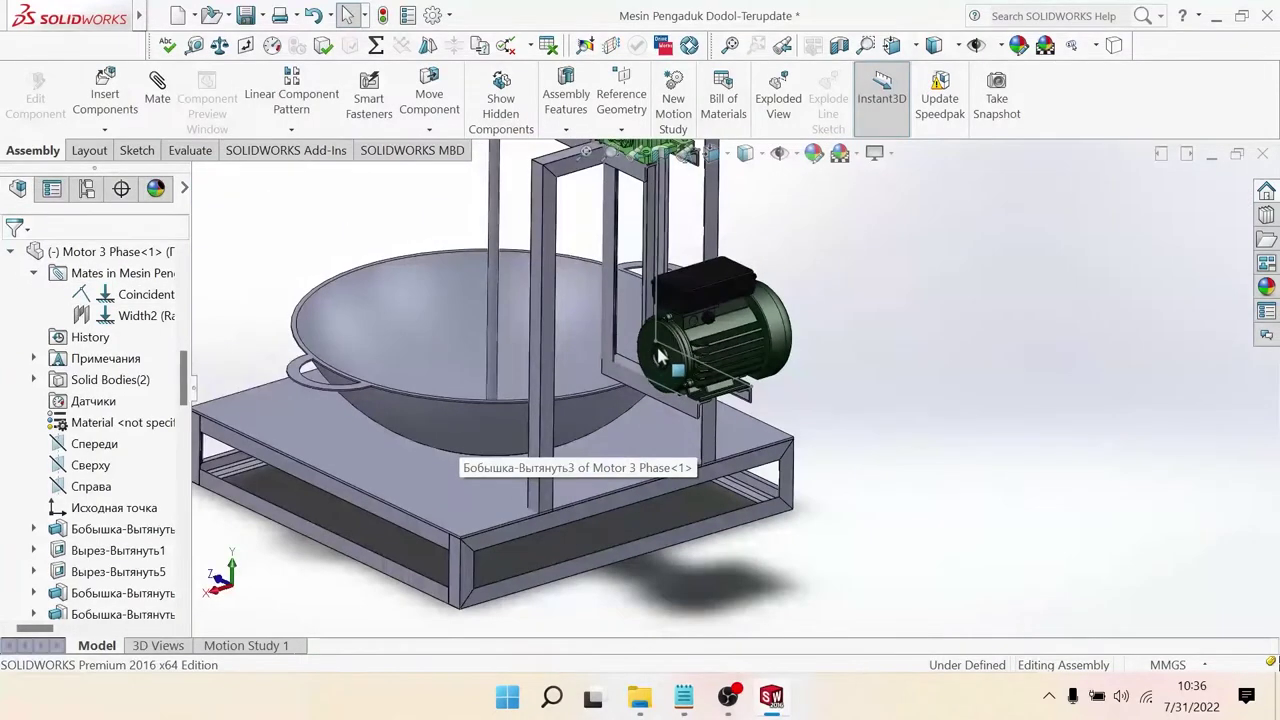
pyautogui.moveTo(656, 343); pyautogui.dragTo(671, 296, button='middle')
pyautogui.scroll(-2, 674, 334)
pyautogui.scroll(-2, 674, 334)
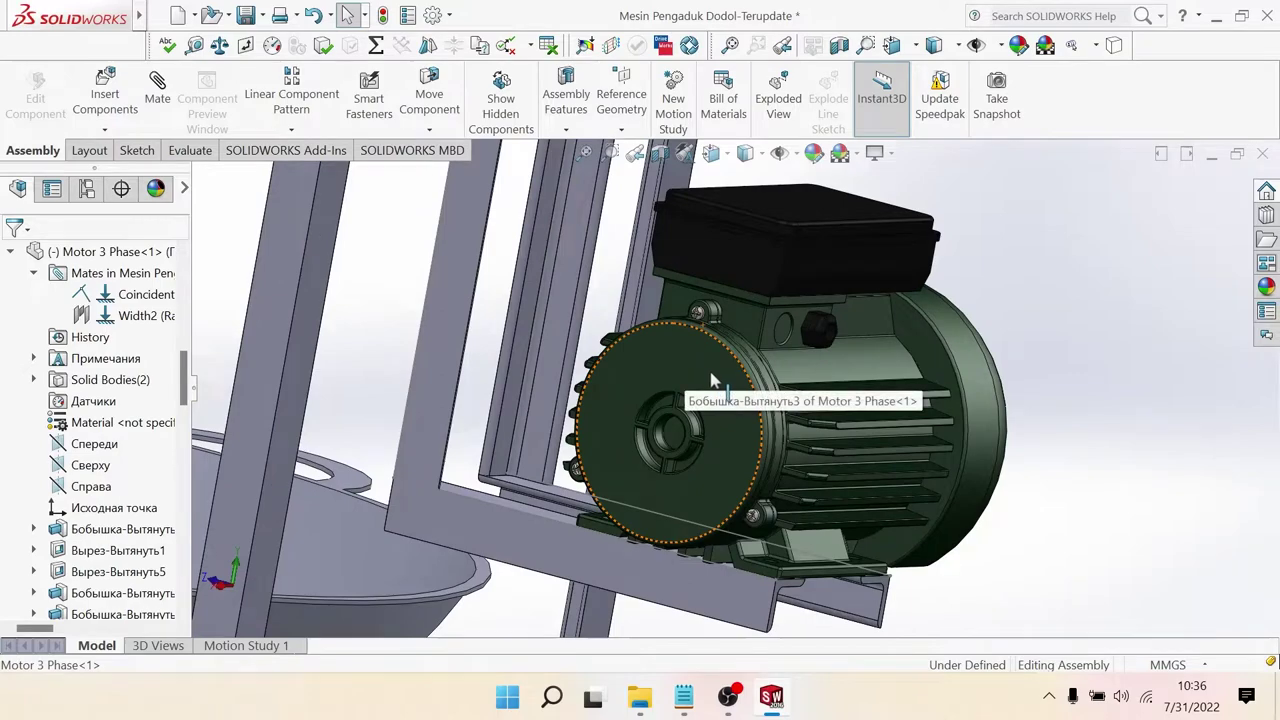
pyautogui.click(653, 360)
pyautogui.scroll(-1, 631, 352)
pyautogui.moveTo(700, 405); pyautogui.dragTo(686, 420, button='middle')
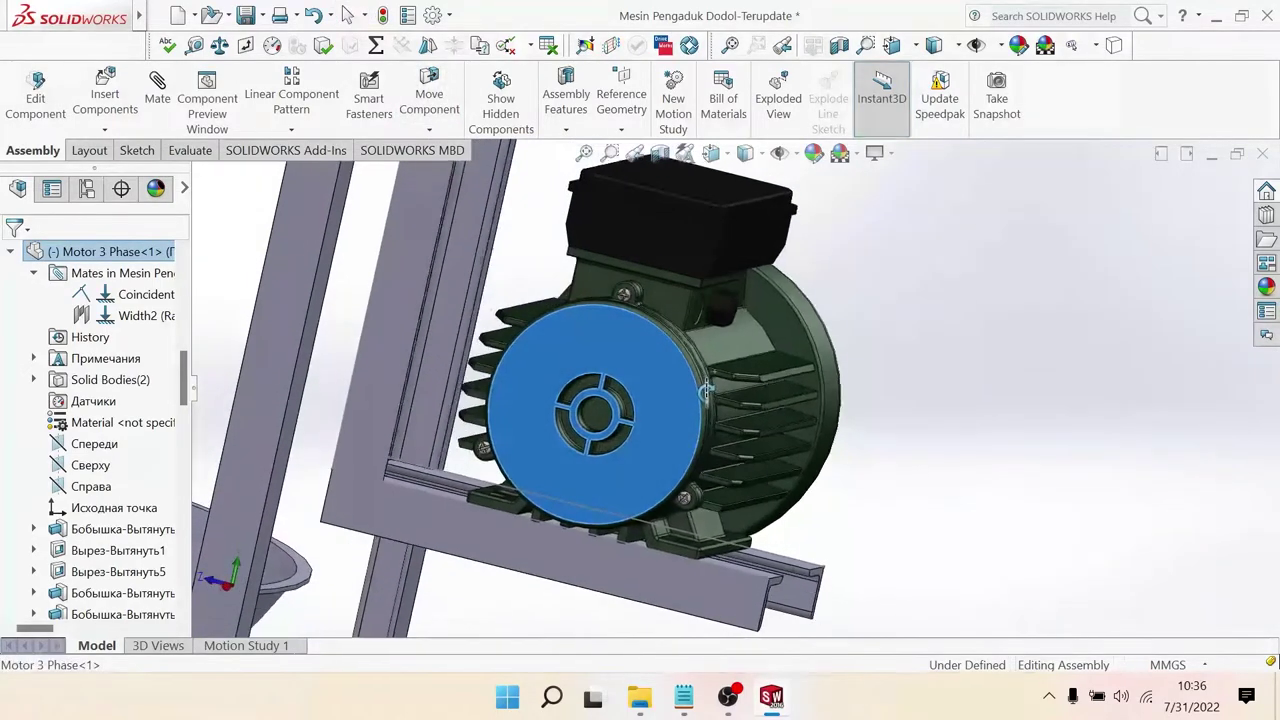
pyautogui.scroll(-1, 720, 450)
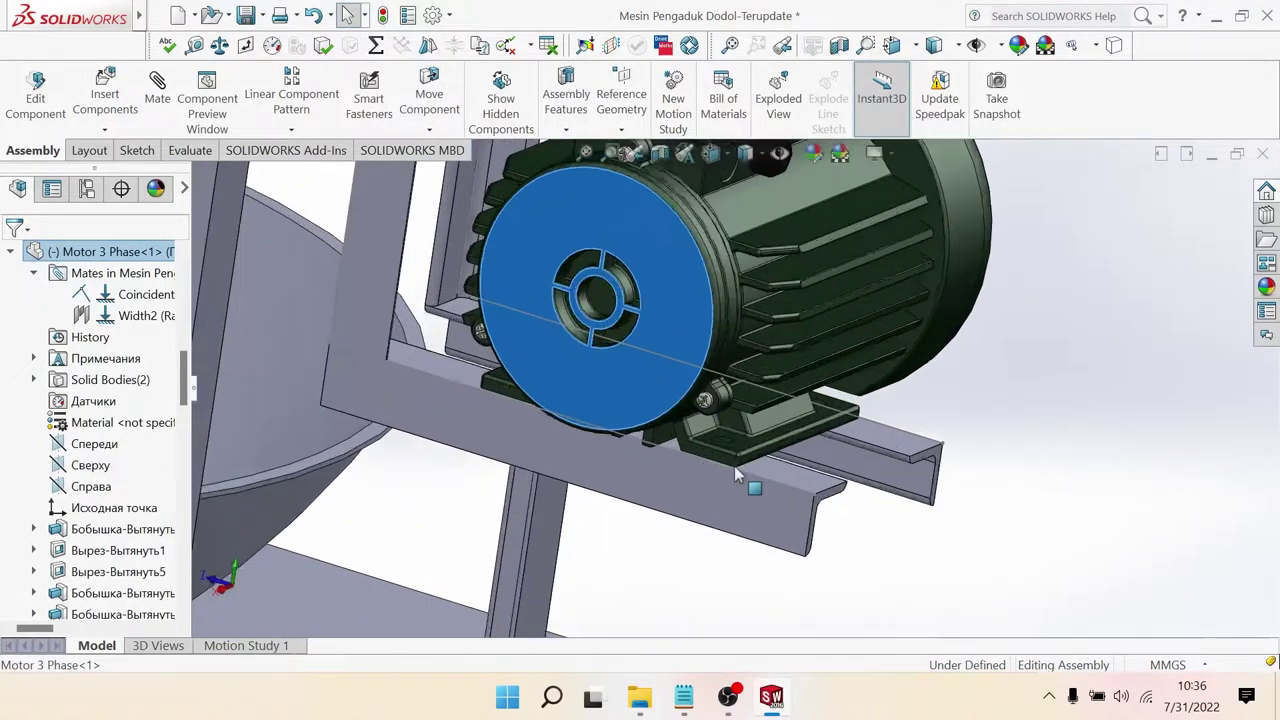
pyautogui.scroll(-3, 735, 458)
pyautogui.scroll(-2, 743, 461)
pyautogui.click(745, 443)
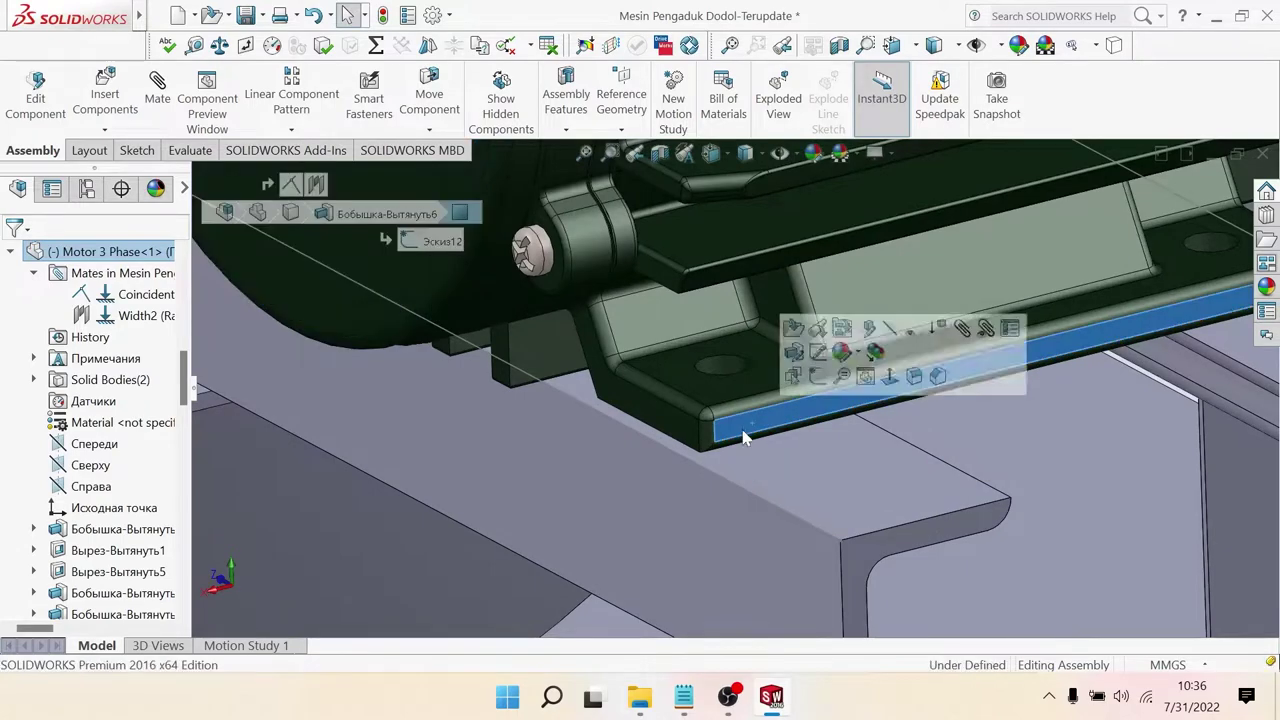
pyautogui.scroll(3, 660, 465)
pyautogui.scroll(3, 655, 457)
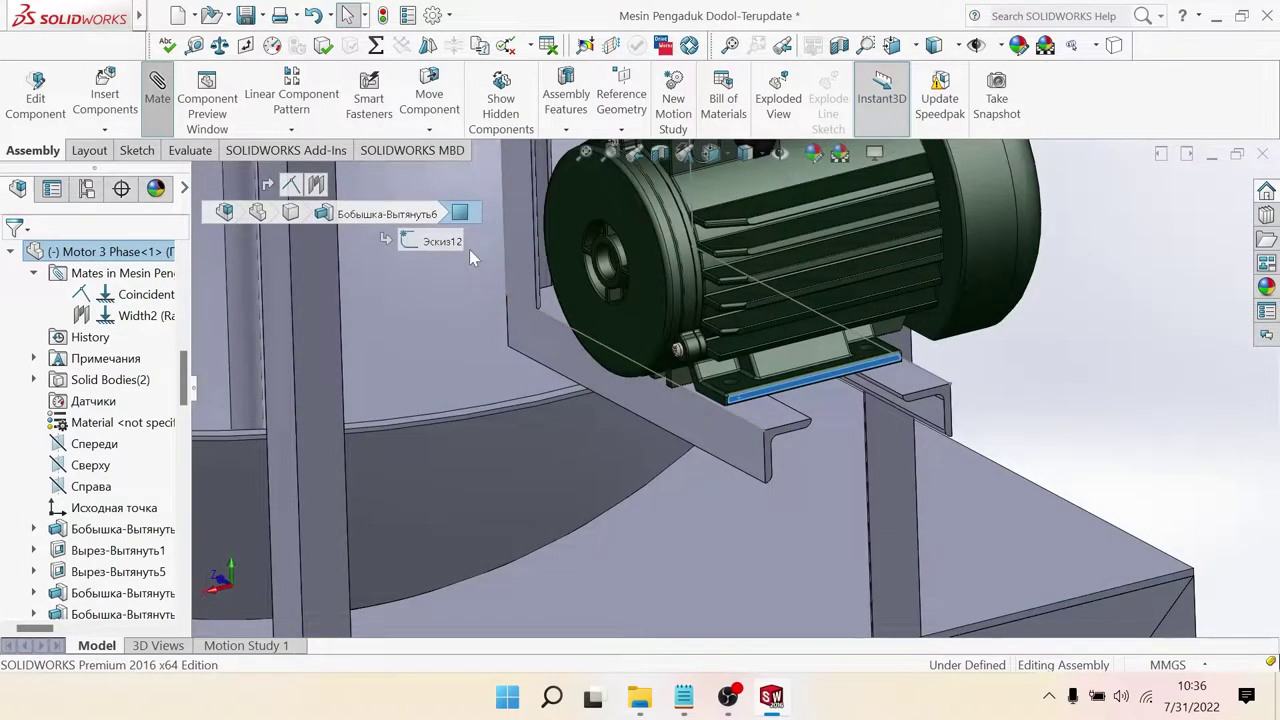
pyautogui.moveTo(519, 289); pyautogui.dragTo(632, 350, button='middle')
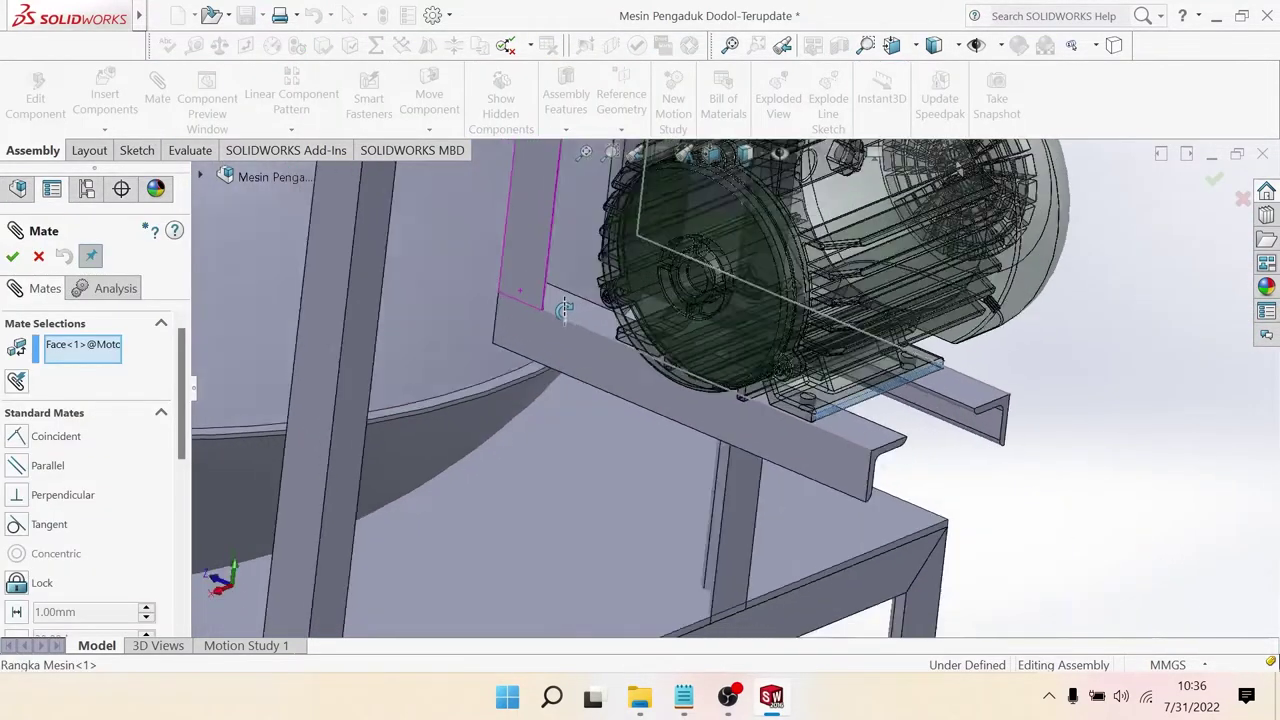
pyautogui.scroll(-2, 632, 350)
pyautogui.scroll(-1, 615, 330)
pyautogui.scroll(-2, 588, 300)
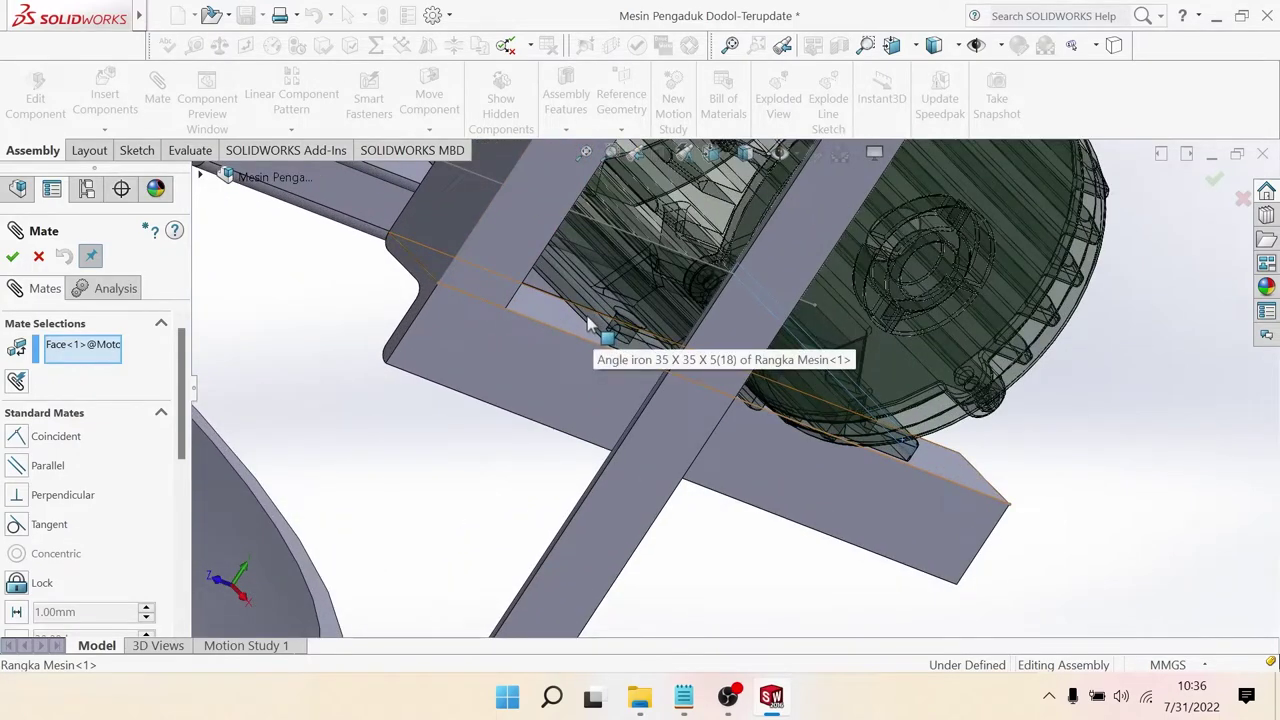
pyautogui.scroll(-2, 588, 300)
pyautogui.click(572, 290)
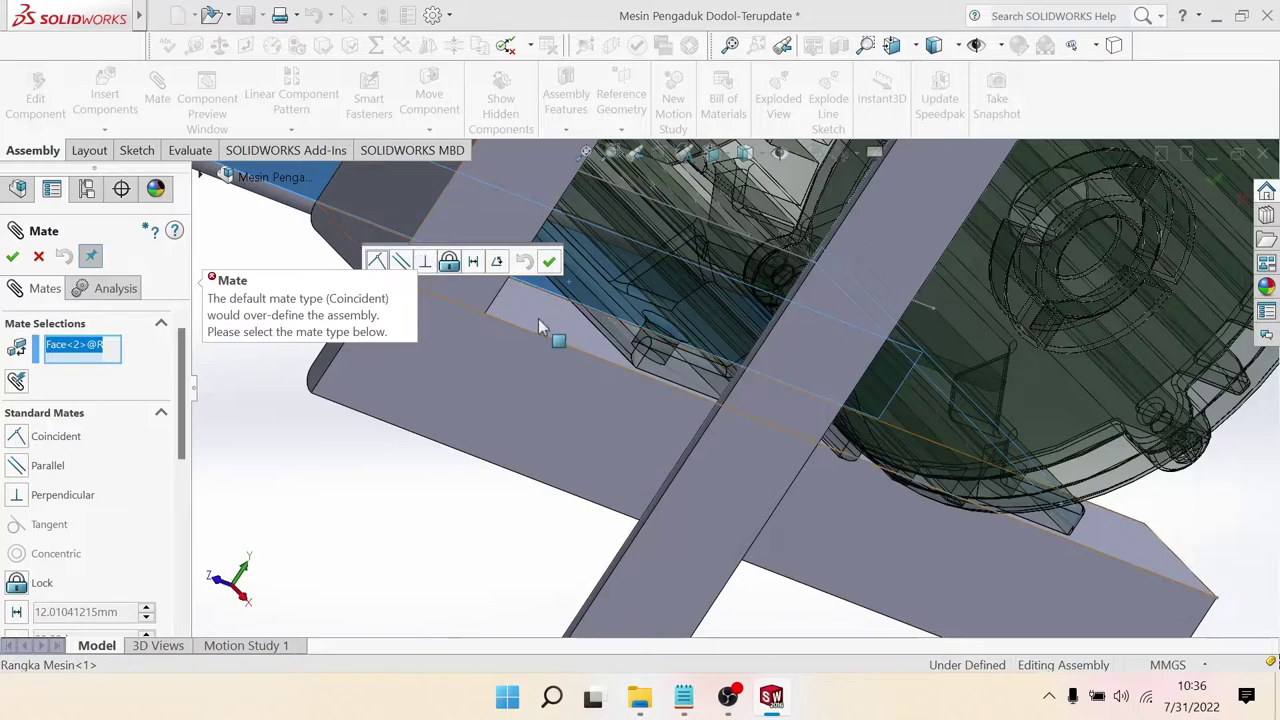
pyautogui.rightClick(74, 346)
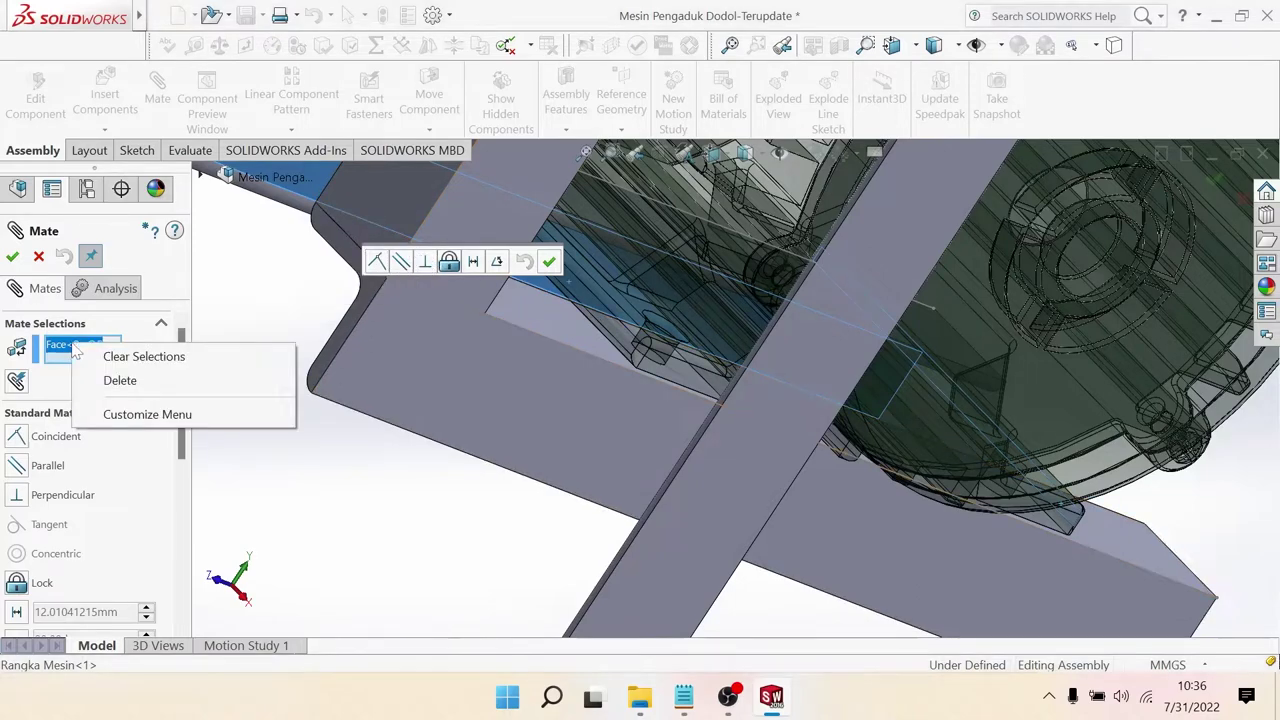
pyautogui.click(119, 380)
# Step: Switch to a Centered width mate and pick the narrow motor-foot face as width reference
pyautogui.moveTo(629, 302)
pyautogui.mouseDown(button='middle')
pyautogui.moveTo(641, 335)
pyautogui.moveTo(678, 305)
pyautogui.mouseUp(button='middle')
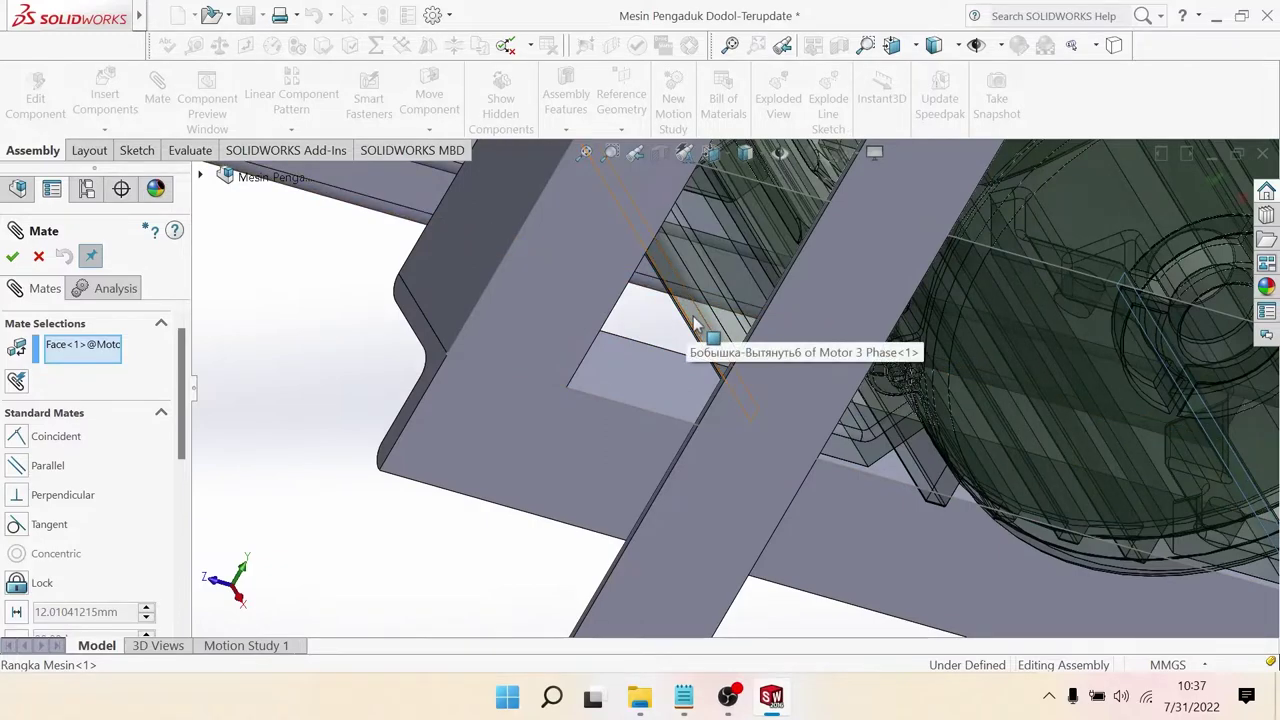
pyautogui.click(697, 325)
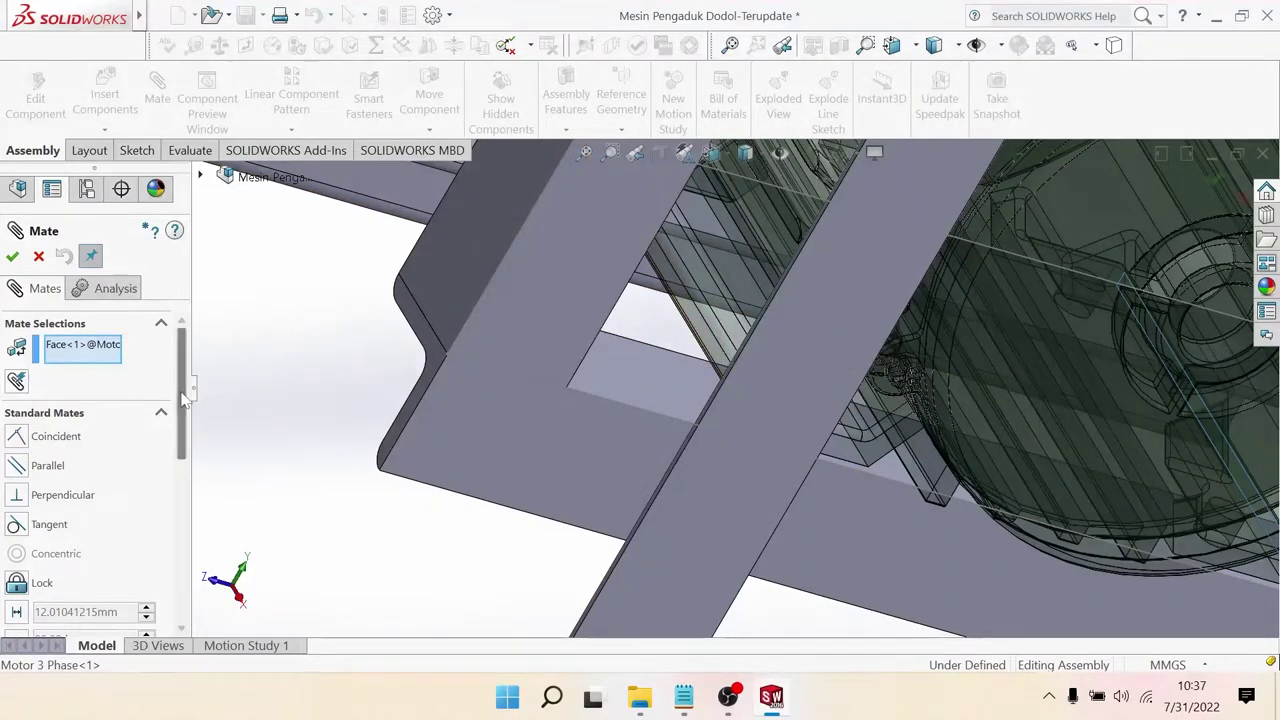
pyautogui.moveTo(183, 402); pyautogui.dragTo(195, 450)
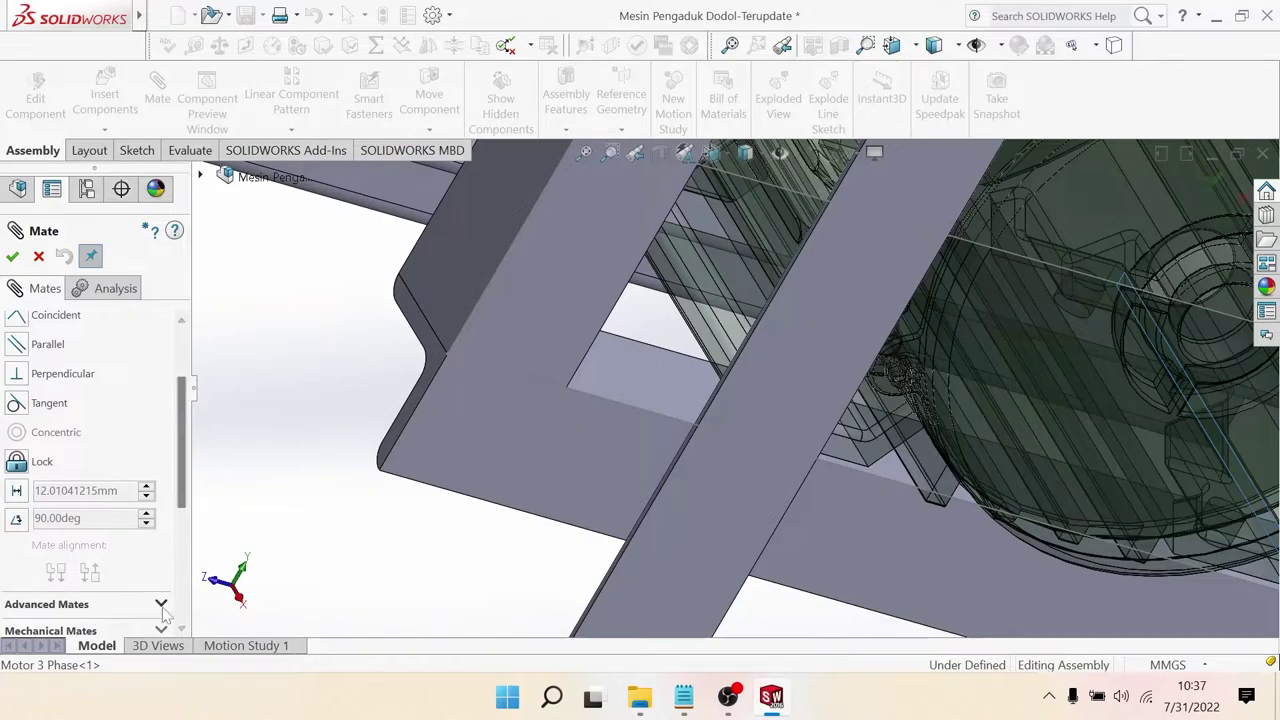
pyautogui.scroll(-5, 165, 612)
pyautogui.scroll(3, 100, 430)
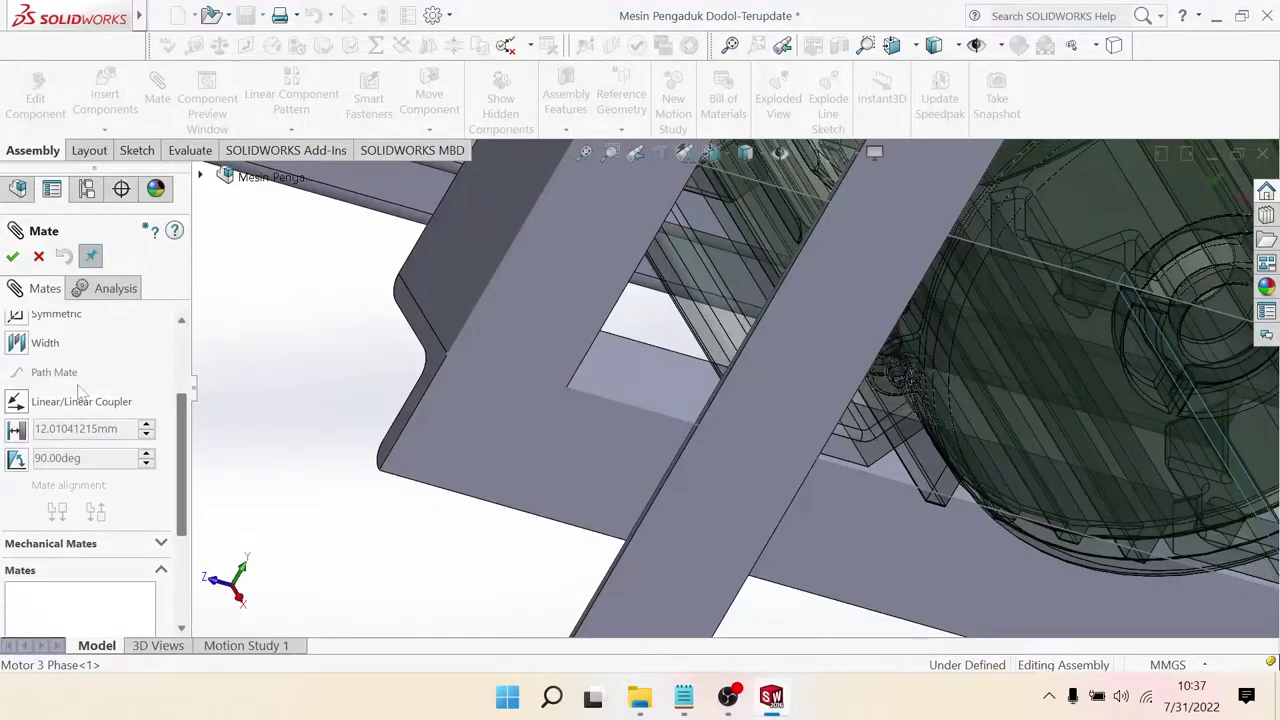
pyautogui.click(18, 343)
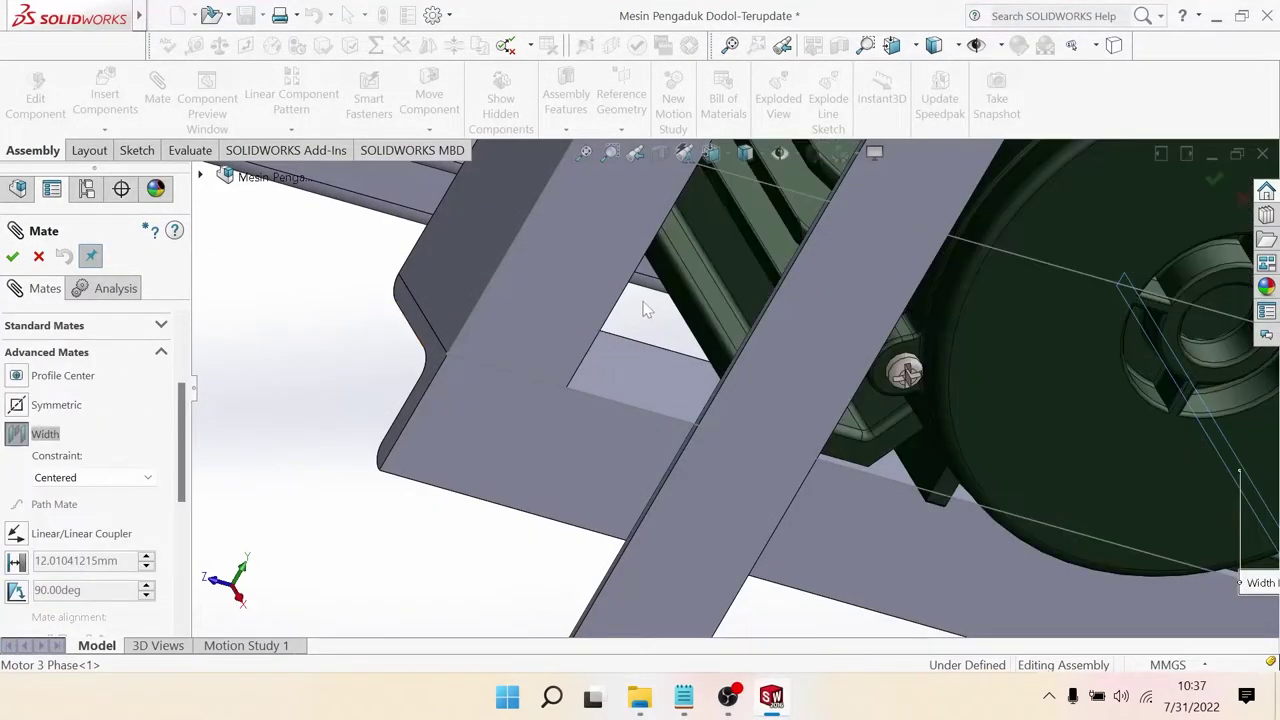
pyautogui.click(699, 322)
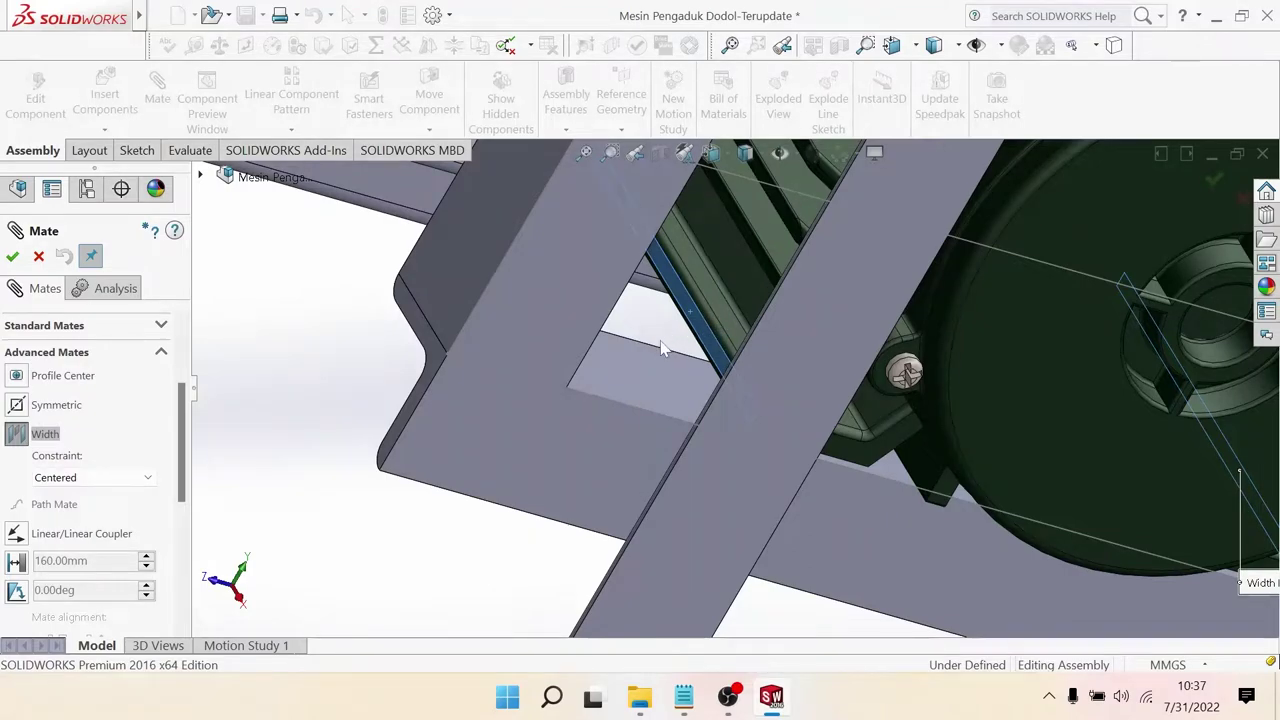
pyautogui.scroll(2, 645, 355)
pyautogui.scroll(2, 645, 355)
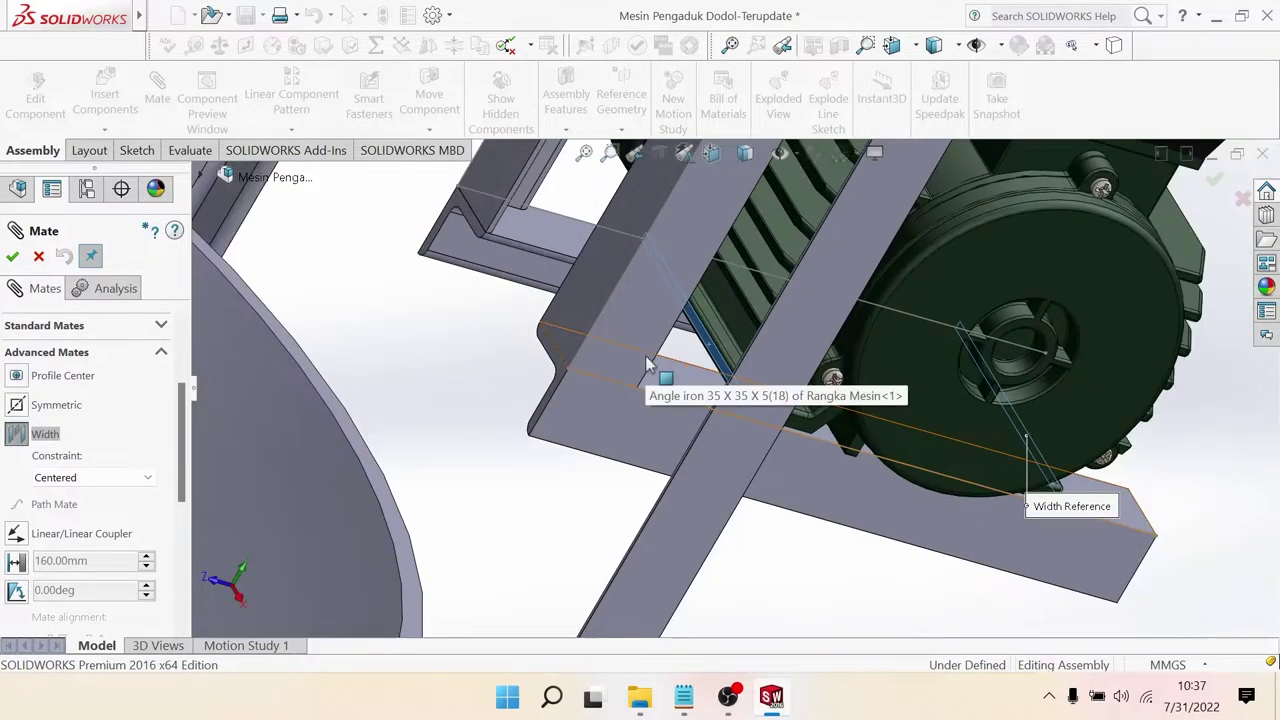
# Step: Pick the angle-iron side and end faces and the motor base face as mate references
pyautogui.click(578, 313)
pyautogui.moveTo(586, 309); pyautogui.dragTo(1060, 467, button='middle')
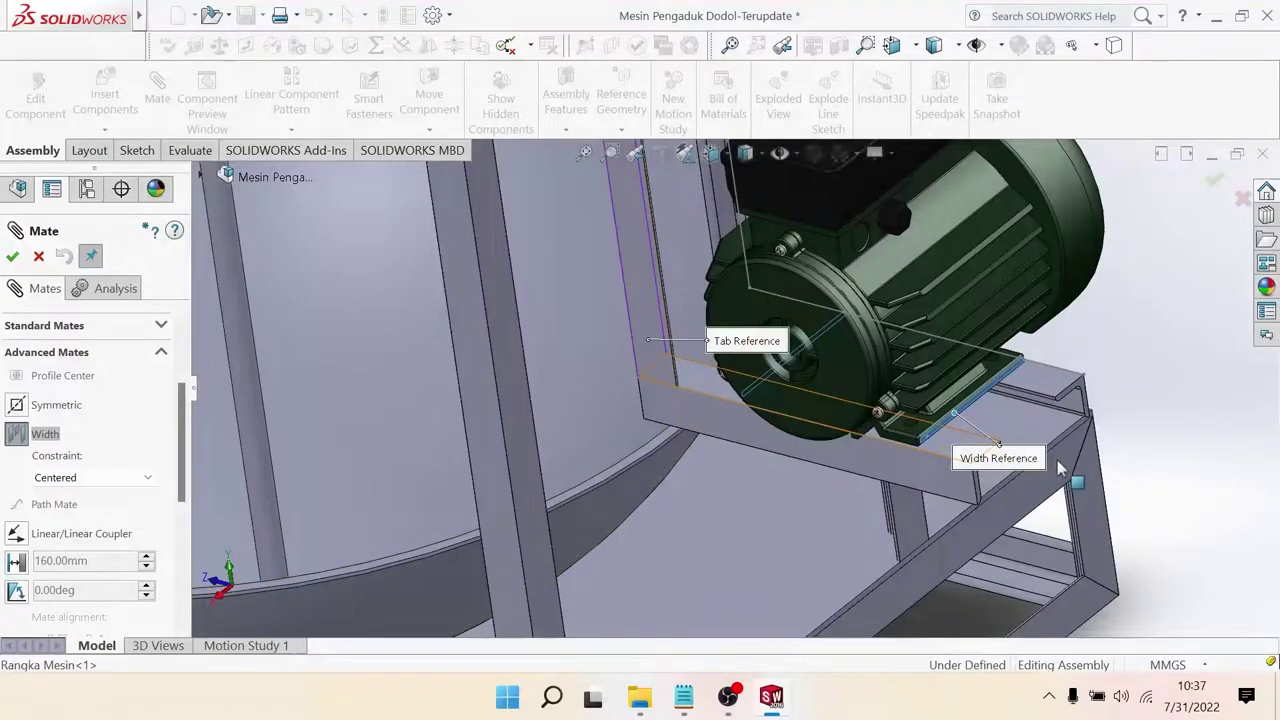
pyautogui.scroll(-3, 933, 449)
pyautogui.scroll(-2, 787, 444)
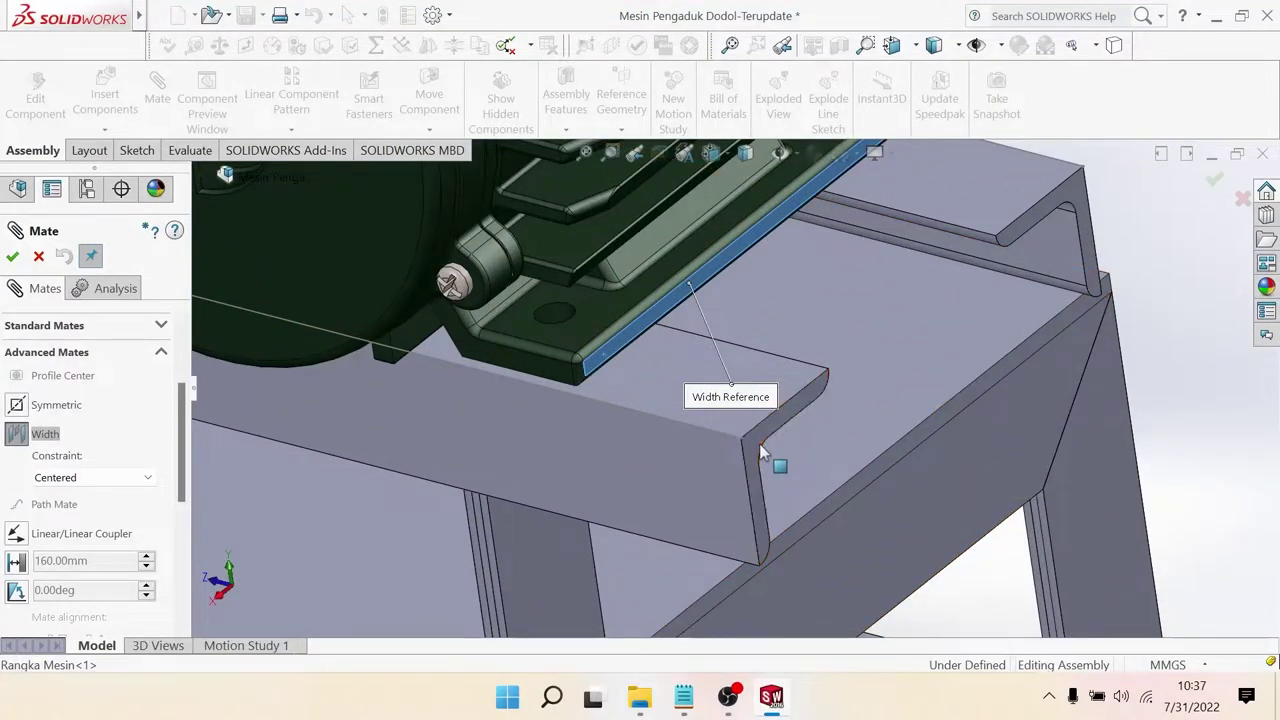
pyautogui.click(760, 452)
pyautogui.moveTo(766, 449)
pyautogui.mouseDown(button='middle')
pyautogui.moveTo(503, 385)
pyautogui.moveTo(562, 338)
pyautogui.moveTo(597, 347)
pyautogui.moveTo(531, 404)
pyautogui.mouseUp(button='middle')
pyautogui.click(562, 338)
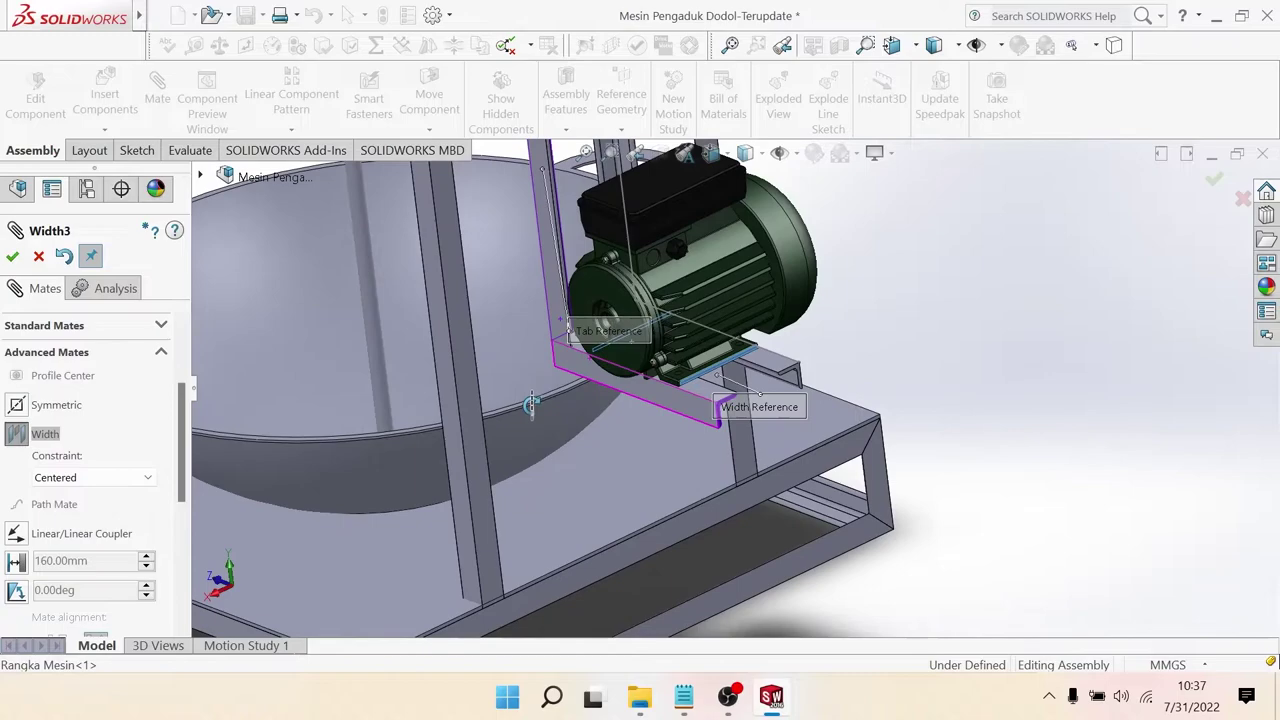
# Step: Confirm the centred width mate, adding Width3 to the motor
pyautogui.scroll(-5, 575, 330)
pyautogui.scroll(-3, 600, 330)
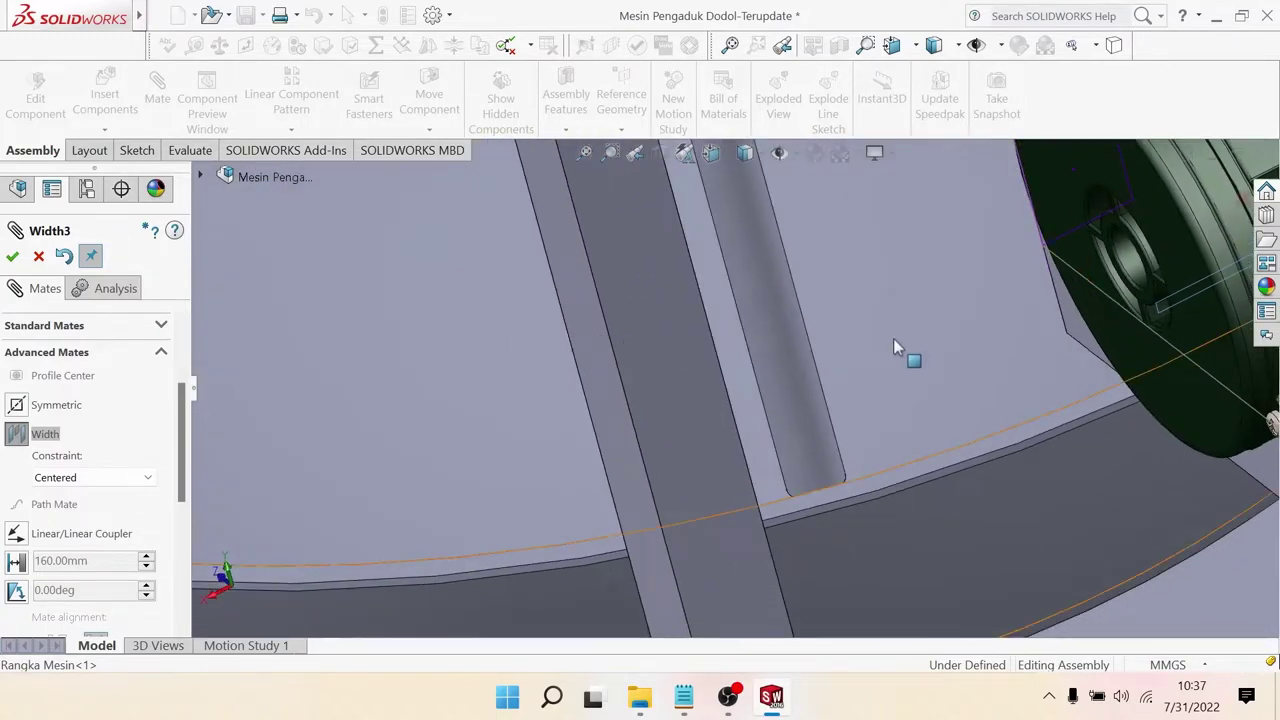
pyautogui.scroll(3, 893, 340)
pyautogui.scroll(2, 888, 231)
pyautogui.scroll(-2, 877, 274)
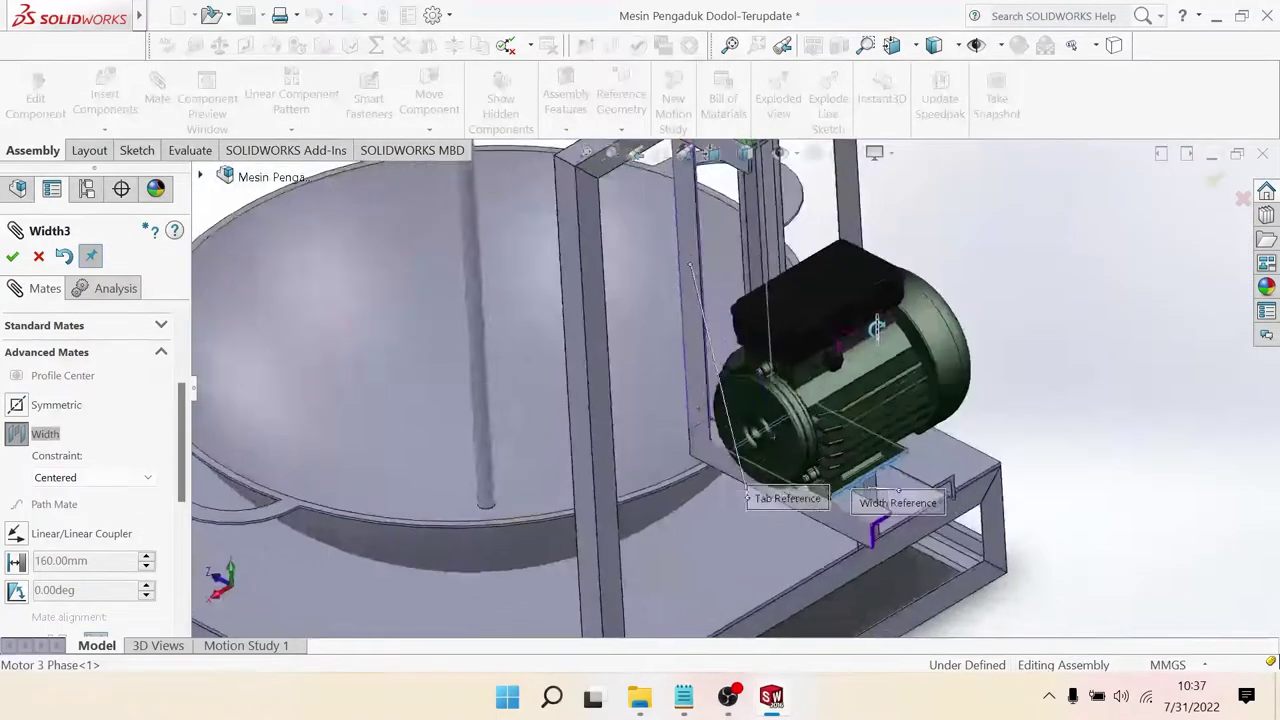
pyautogui.moveTo(876, 327)
pyautogui.mouseDown(button='middle')
pyautogui.moveTo(914, 251)
pyautogui.moveTo(929, 254)
pyautogui.mouseUp(button='middle')
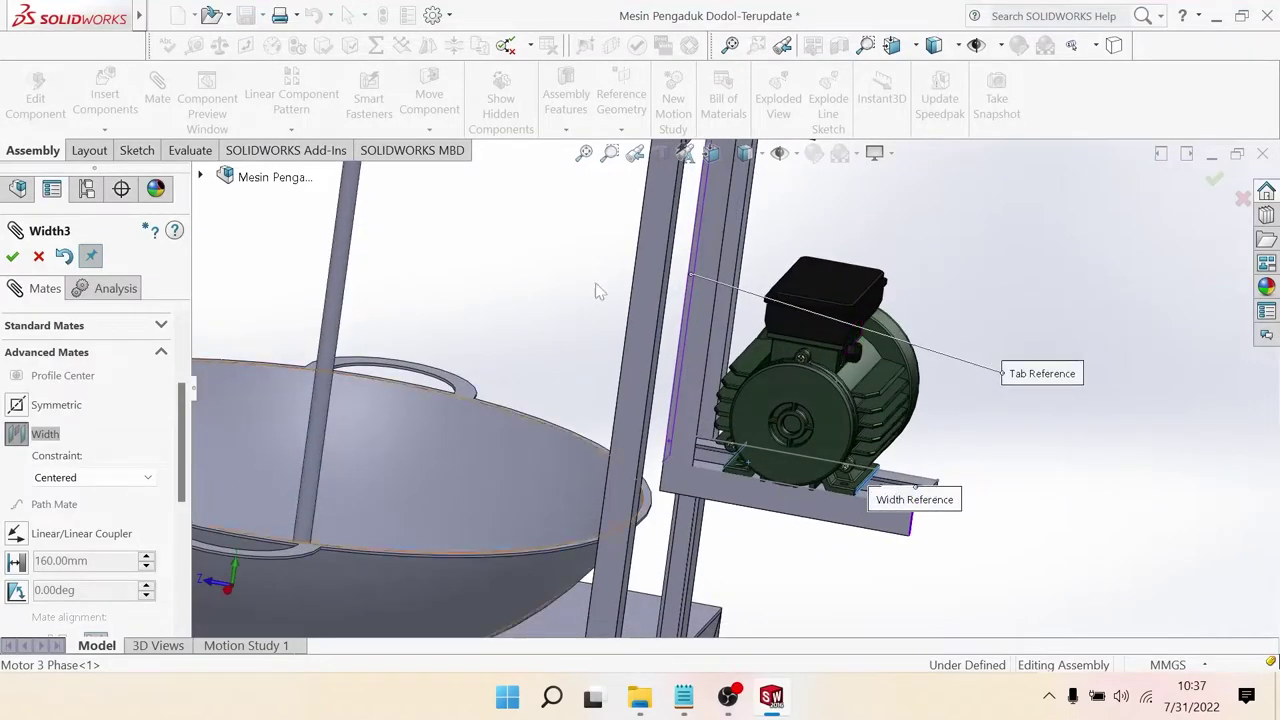
pyautogui.click(13, 256)
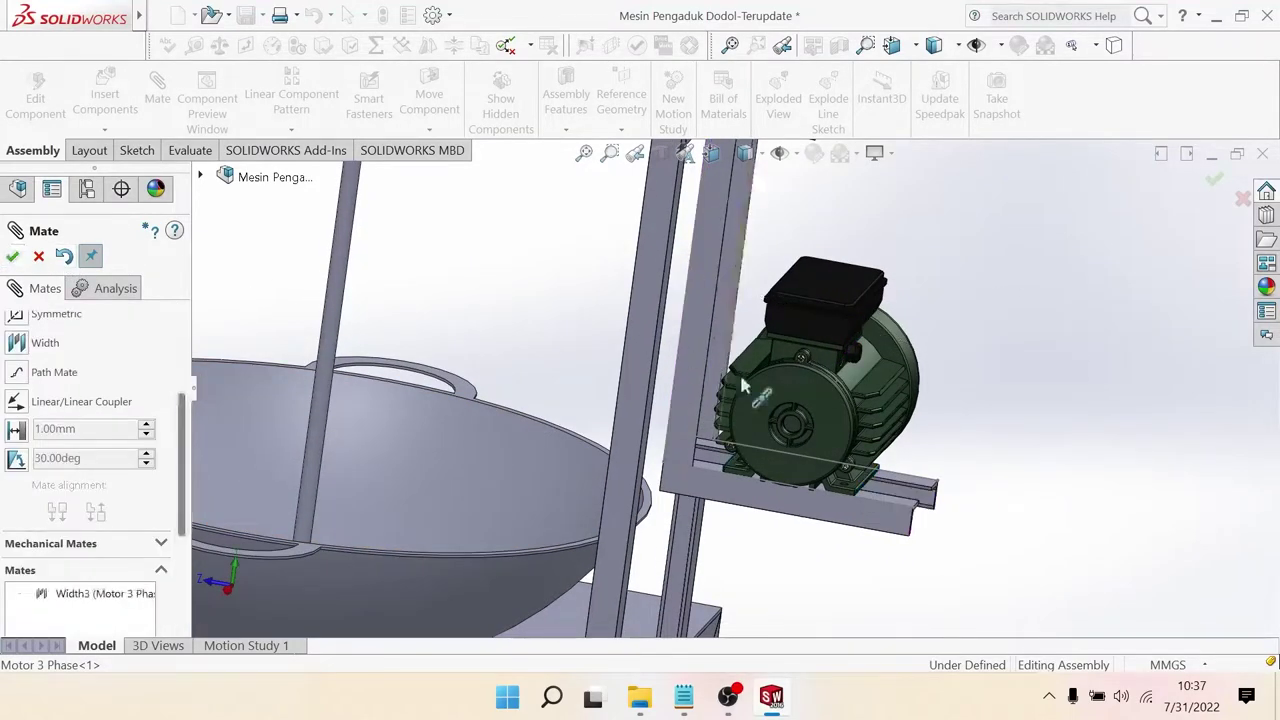
# Step: Hide the sketch line over the motor and Sketch120, then zoom to fit
pyautogui.press('Escape')
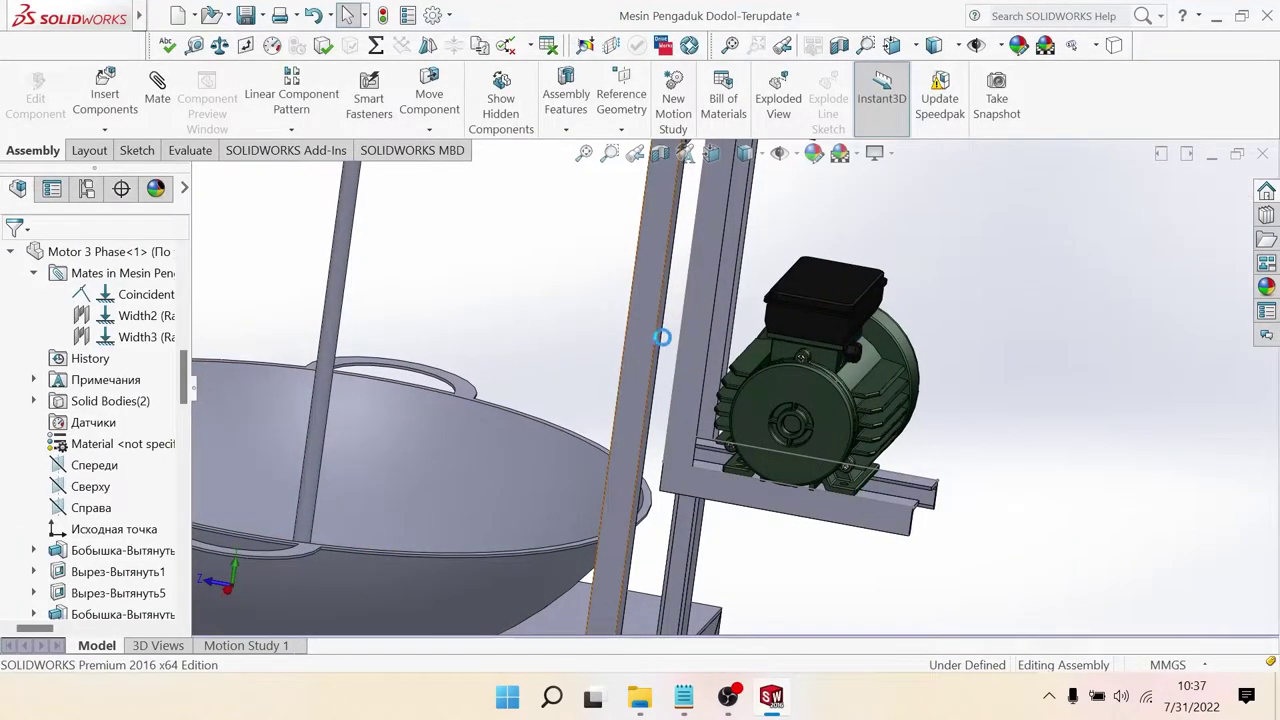
pyautogui.scroll(3, 517, 301)
pyautogui.moveTo(517, 301)
pyautogui.mouseDown(button='middle')
pyautogui.moveTo(785, 352)
pyautogui.moveTo(775, 400)
pyautogui.moveTo(866, 457)
pyautogui.moveTo(955, 447)
pyautogui.mouseUp(button='middle')
pyautogui.scroll(-2, 775, 400)
pyautogui.scroll(-3, 775, 400)
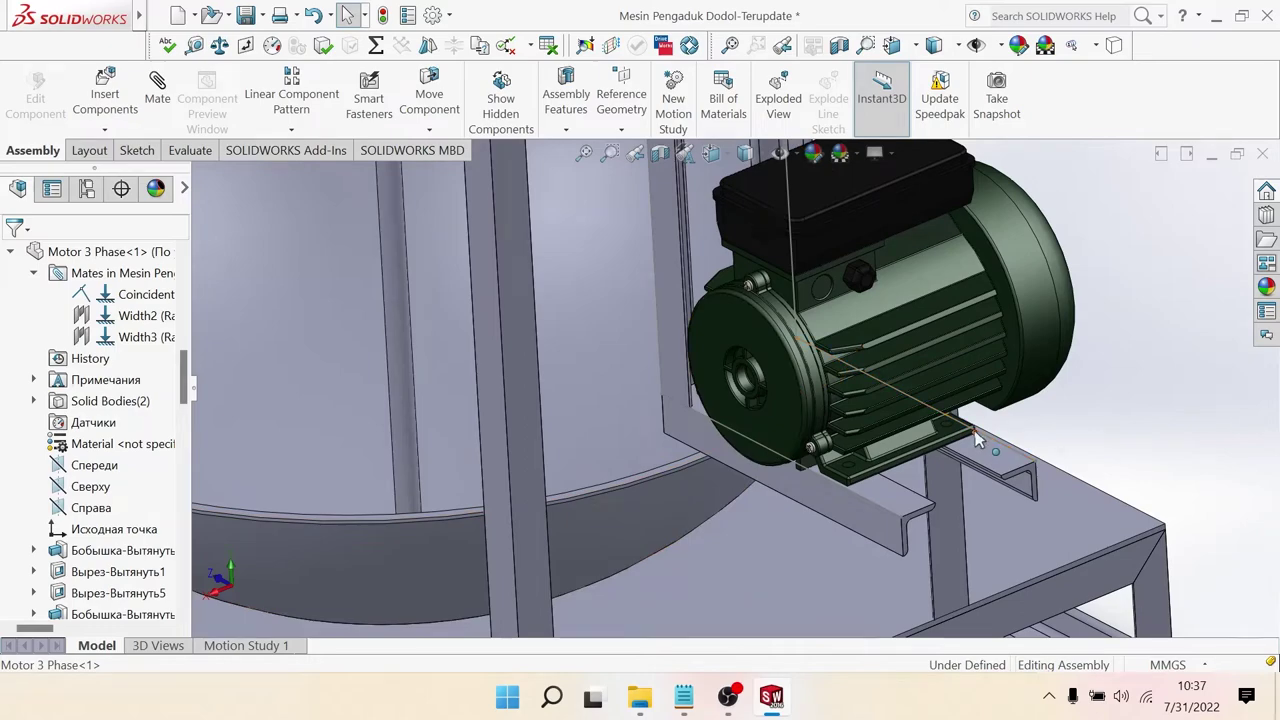
pyautogui.rightClick(987, 445)
pyautogui.click(1024, 402)
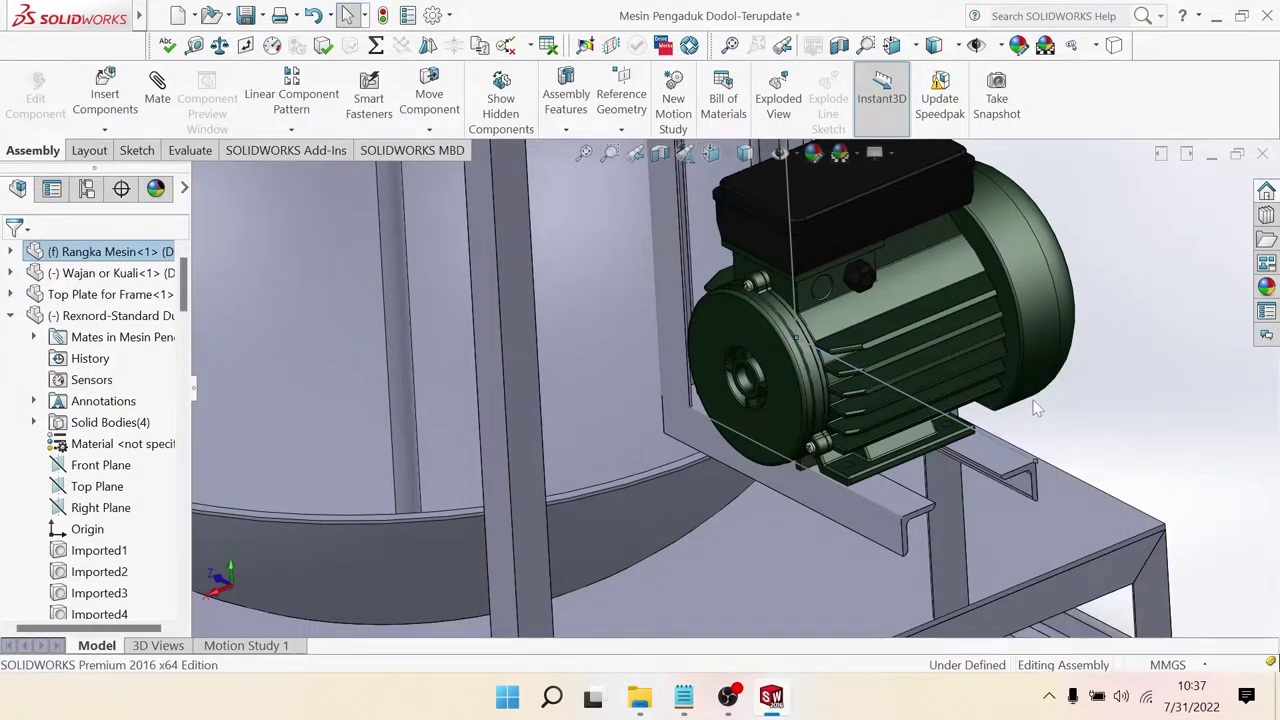
pyautogui.rightClick(793, 279)
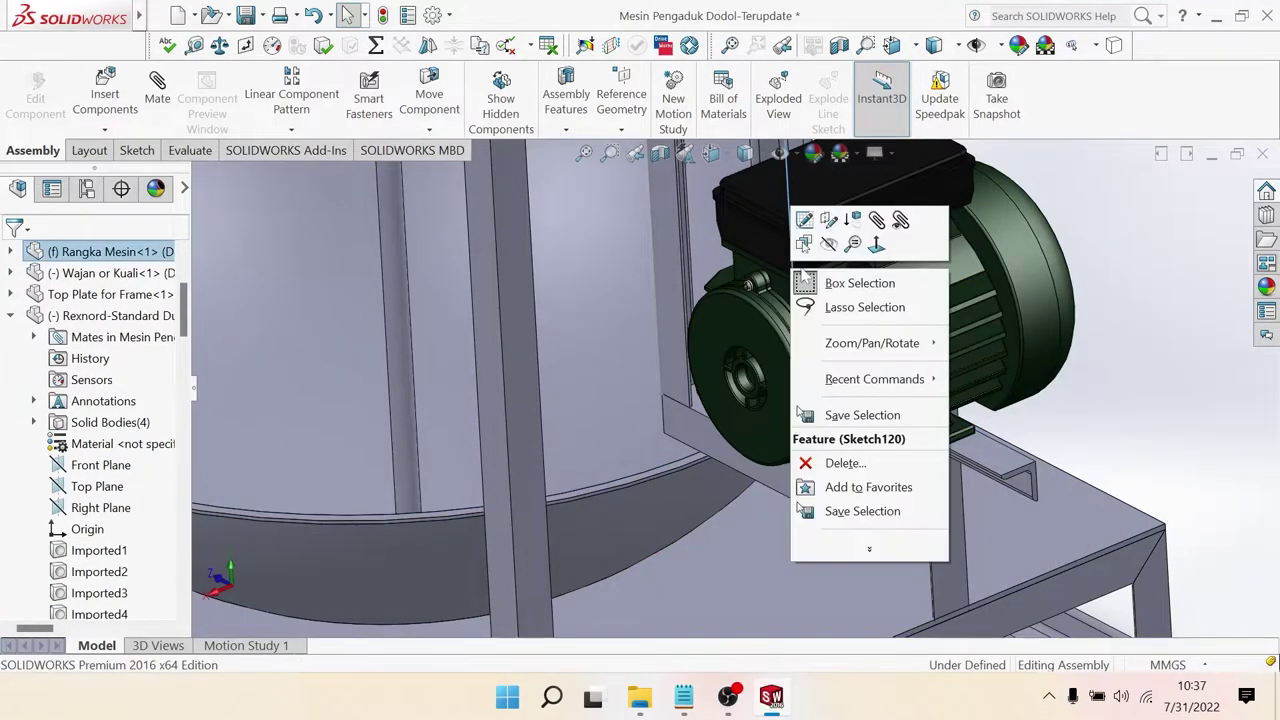
pyautogui.click(829, 245)
pyautogui.press('f')
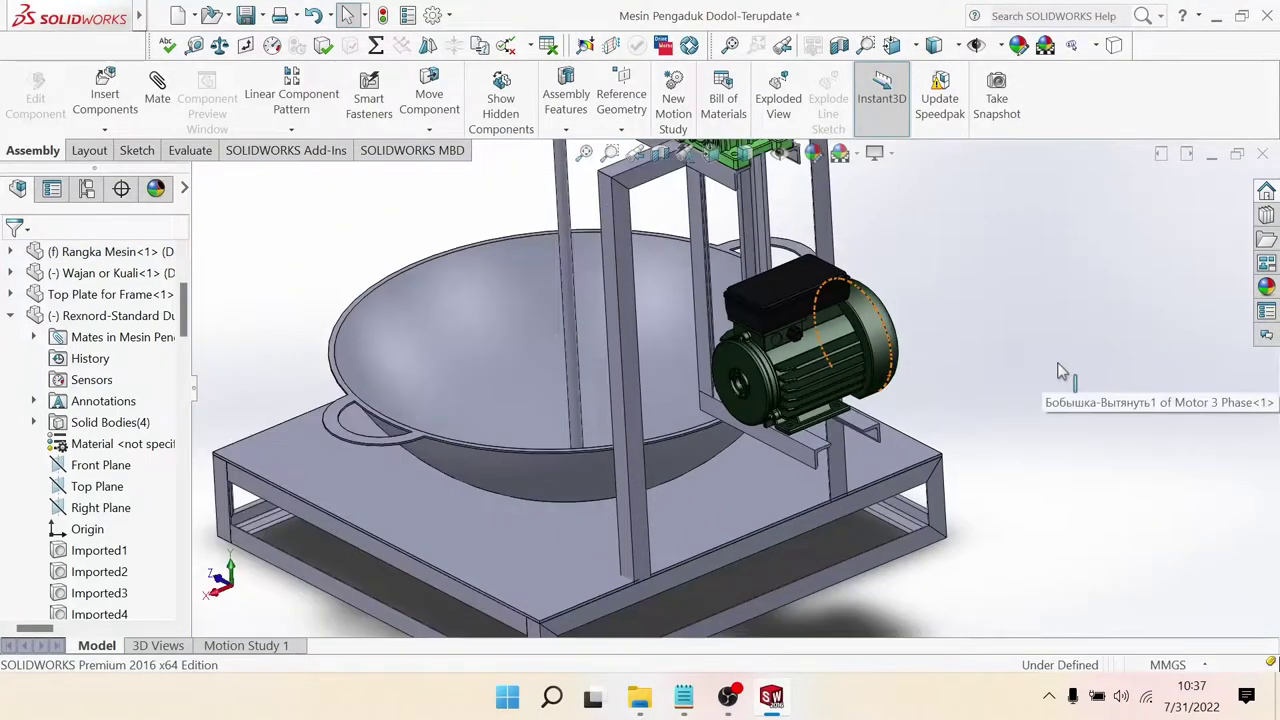
# Step: Hide Sketch116 near the gearbox and fit the whole machine in view
pyautogui.scroll(-3, 738, 240)
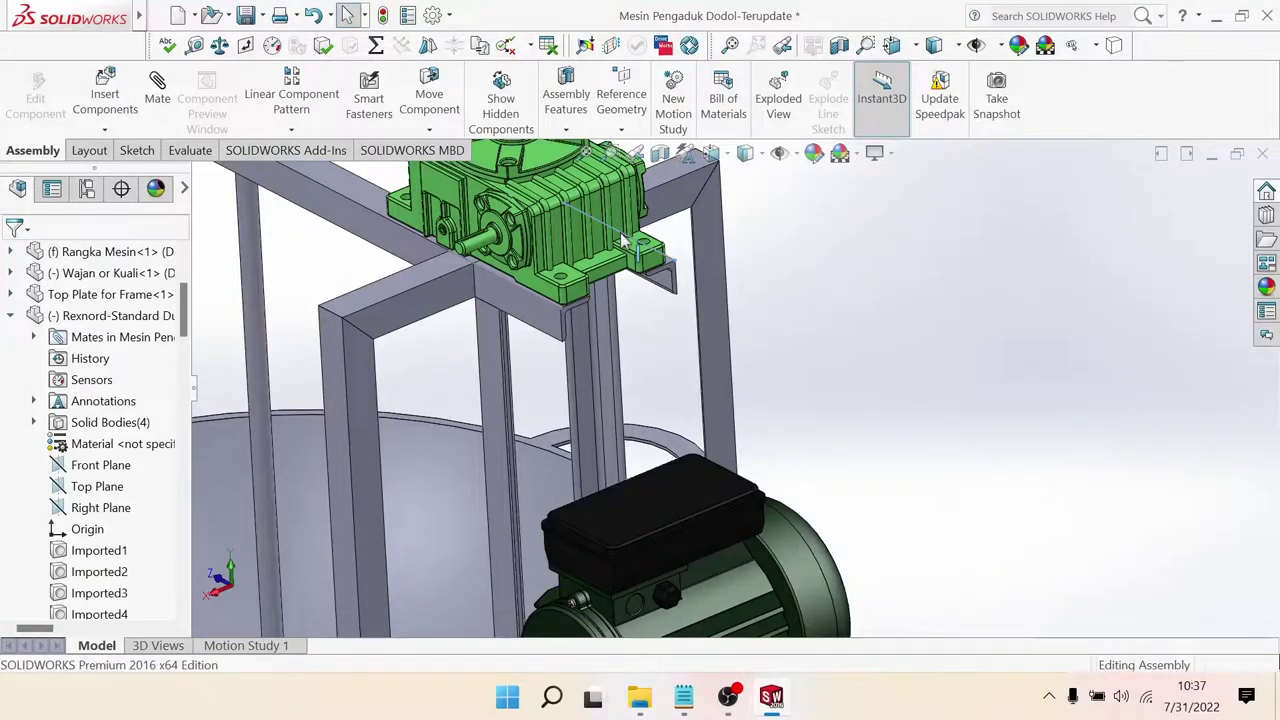
pyautogui.rightClick(622, 238)
pyautogui.click(659, 208)
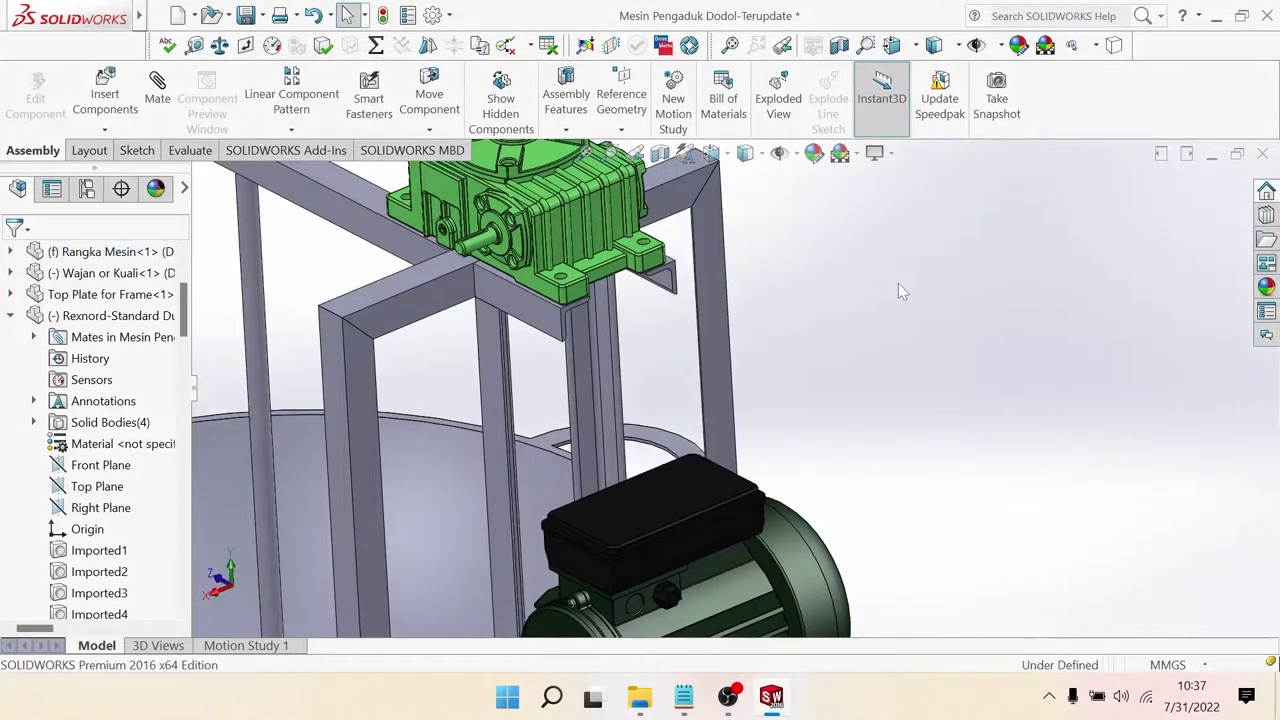
pyautogui.press('f')
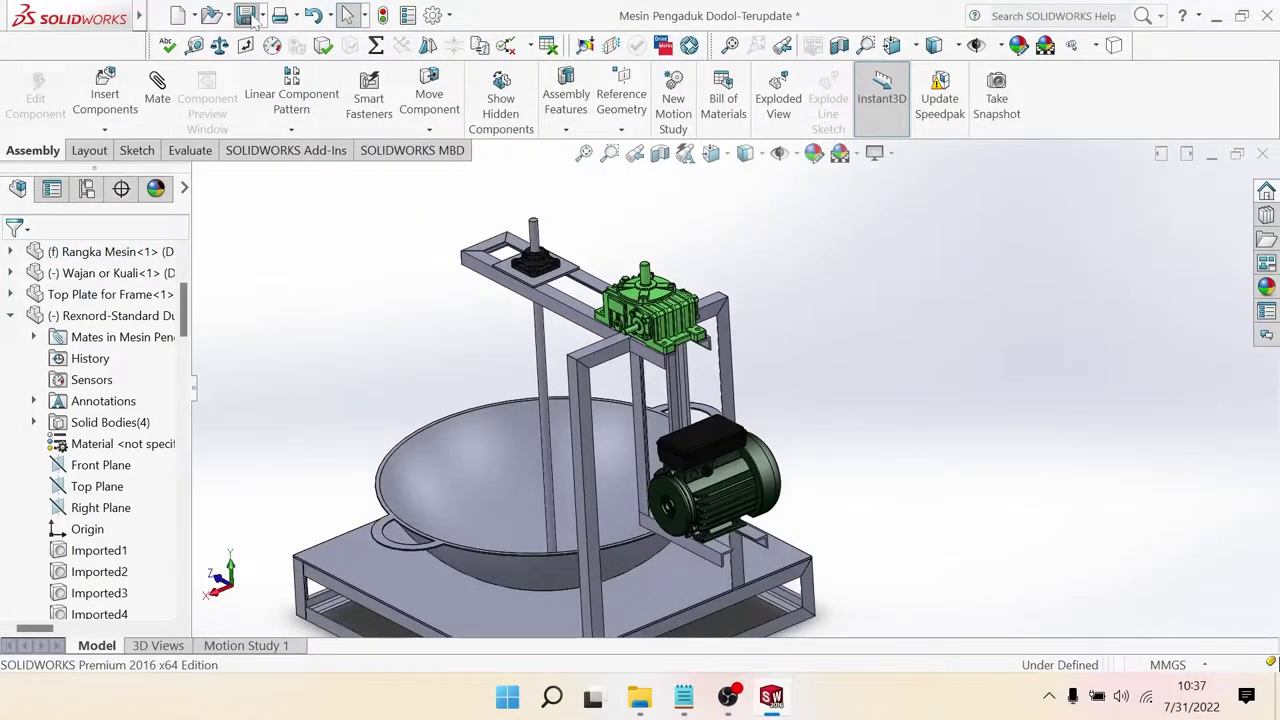
pyautogui.scroll(3, 900, 430)
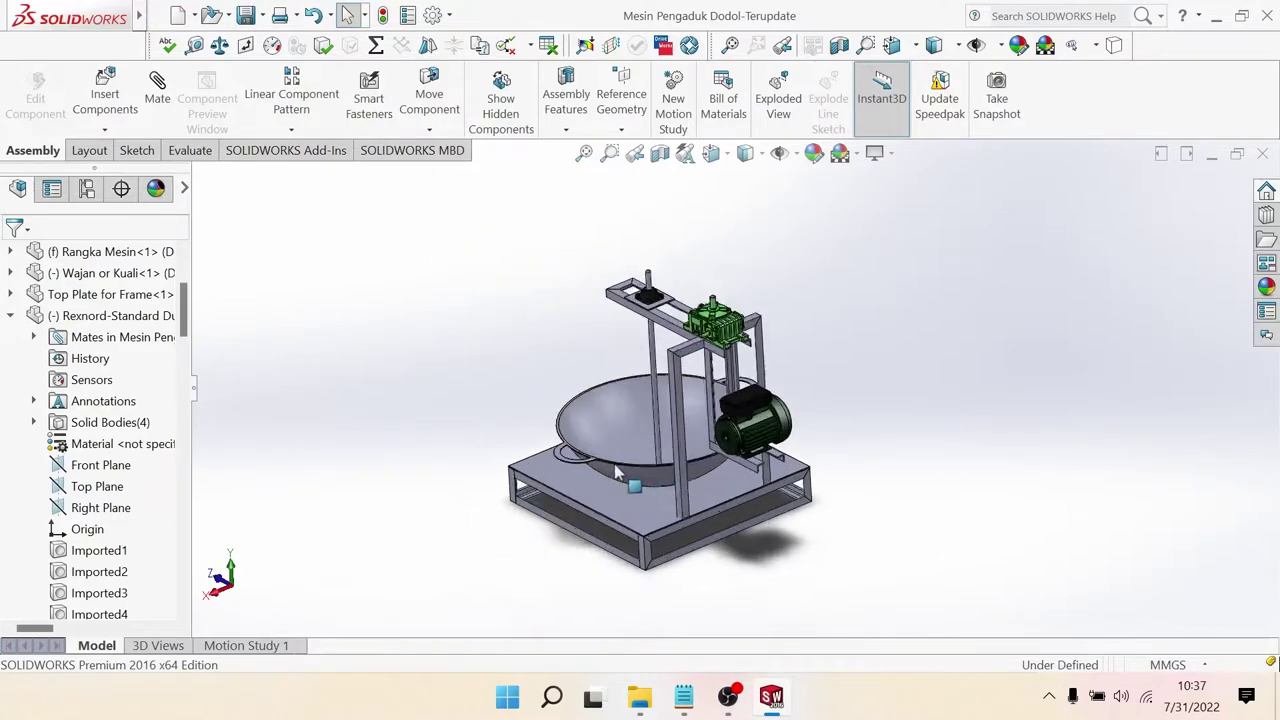
pyautogui.scroll(-2, 650, 480)
# Step: Start Insert Components and browse into the 2. Motor 3Phase folder
pyautogui.click(104, 100)
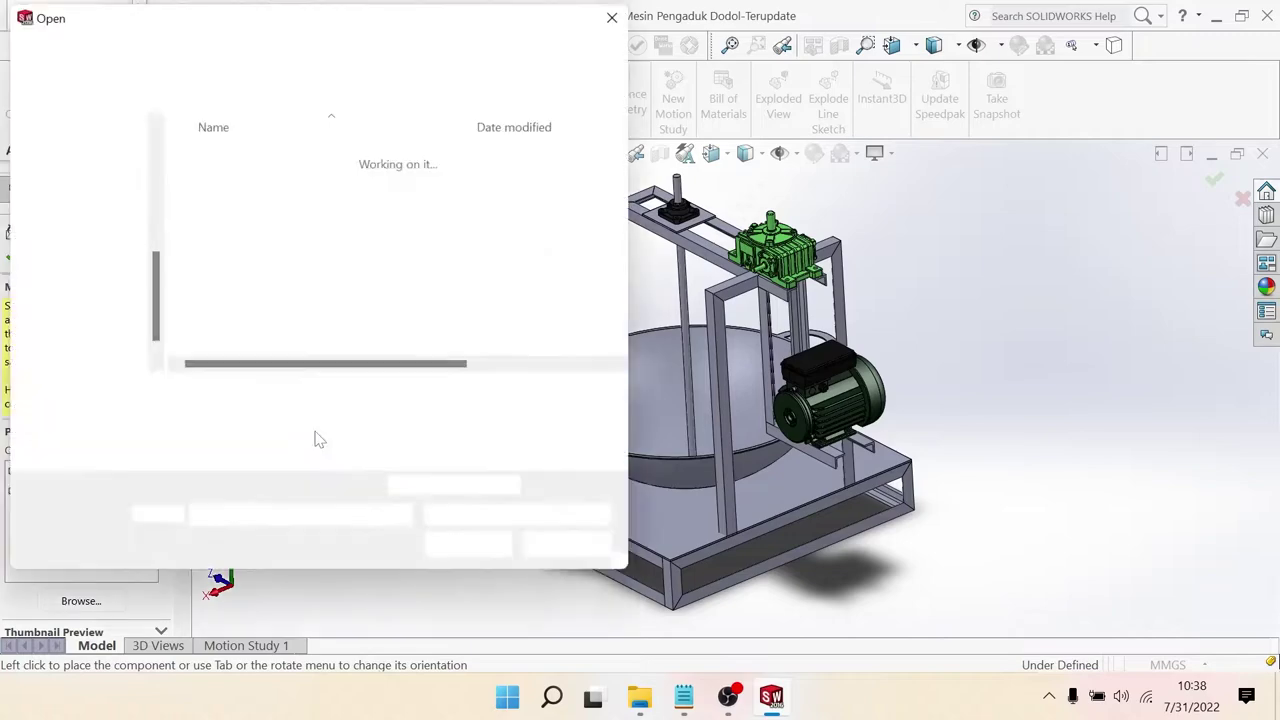
pyautogui.click(207, 54)
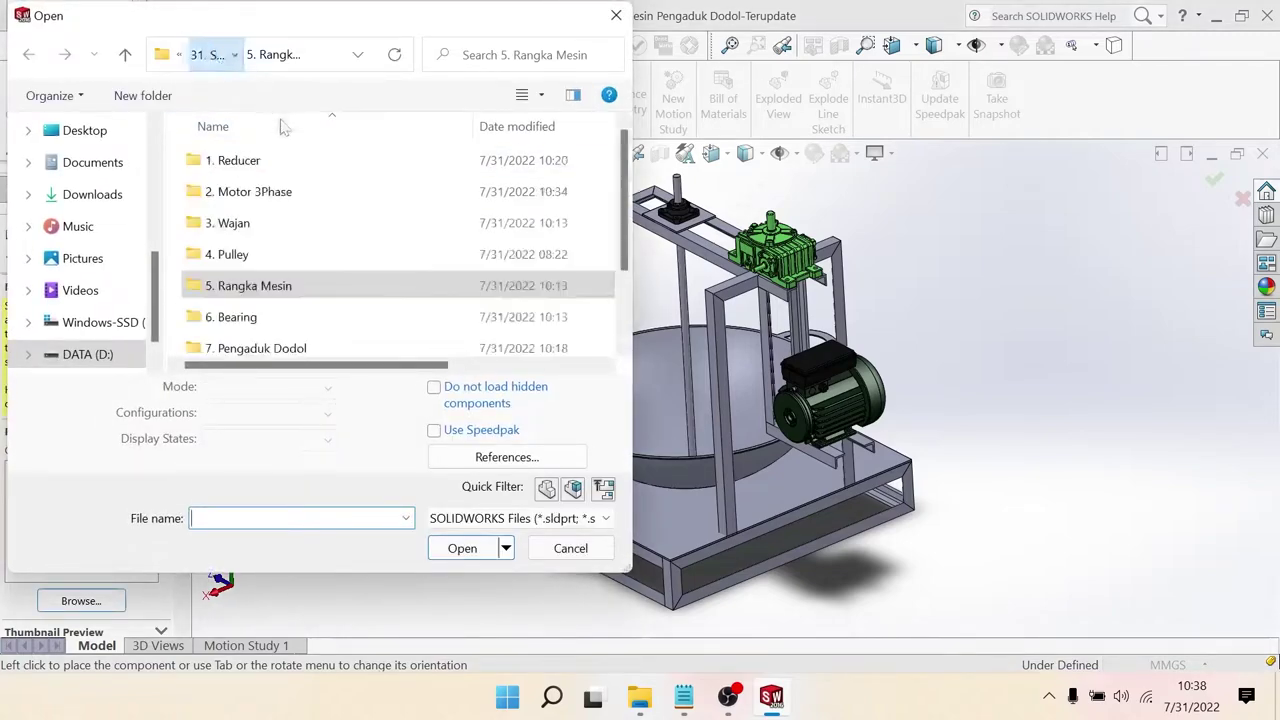
pyautogui.doubleClick(257, 191)
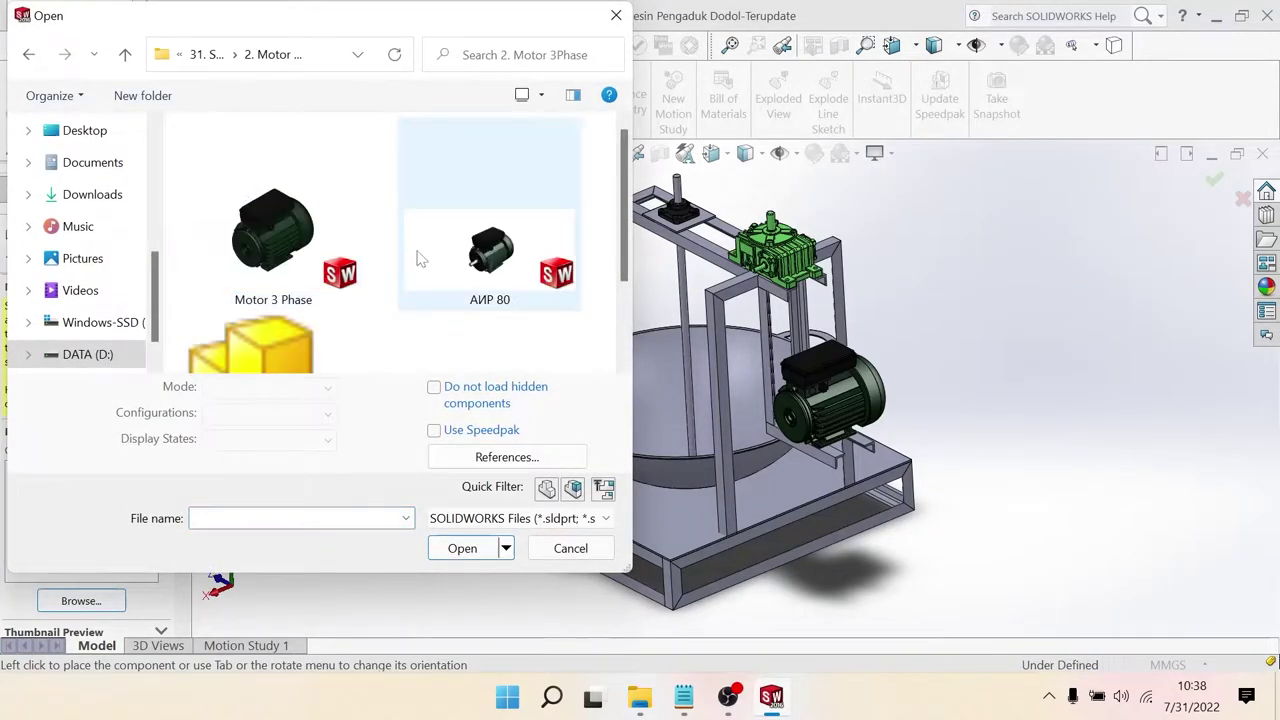
pyautogui.scroll(-1, 417, 257)
pyautogui.scroll(1, 417, 257)
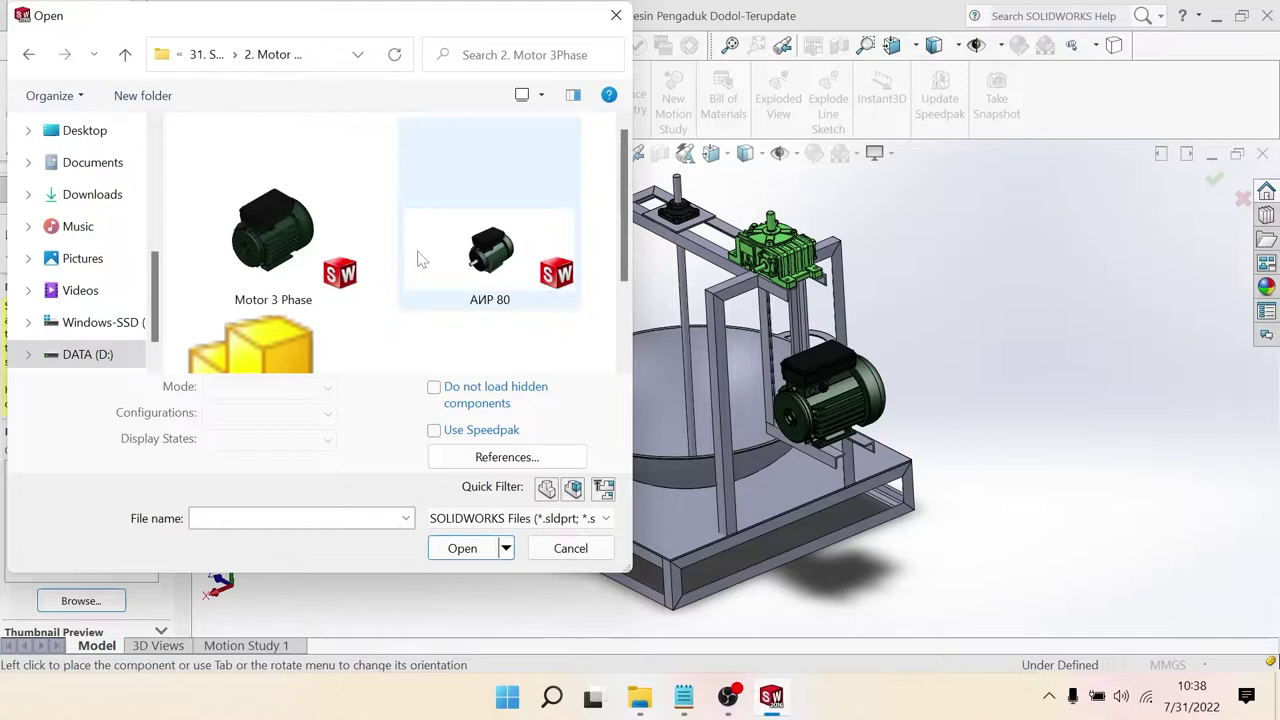
# Step: Look inside the 1. Reducer folder, then bring up the PART 1 File Explorer window
pyautogui.click(28, 56)
pyautogui.scroll(-1, 315, 210)
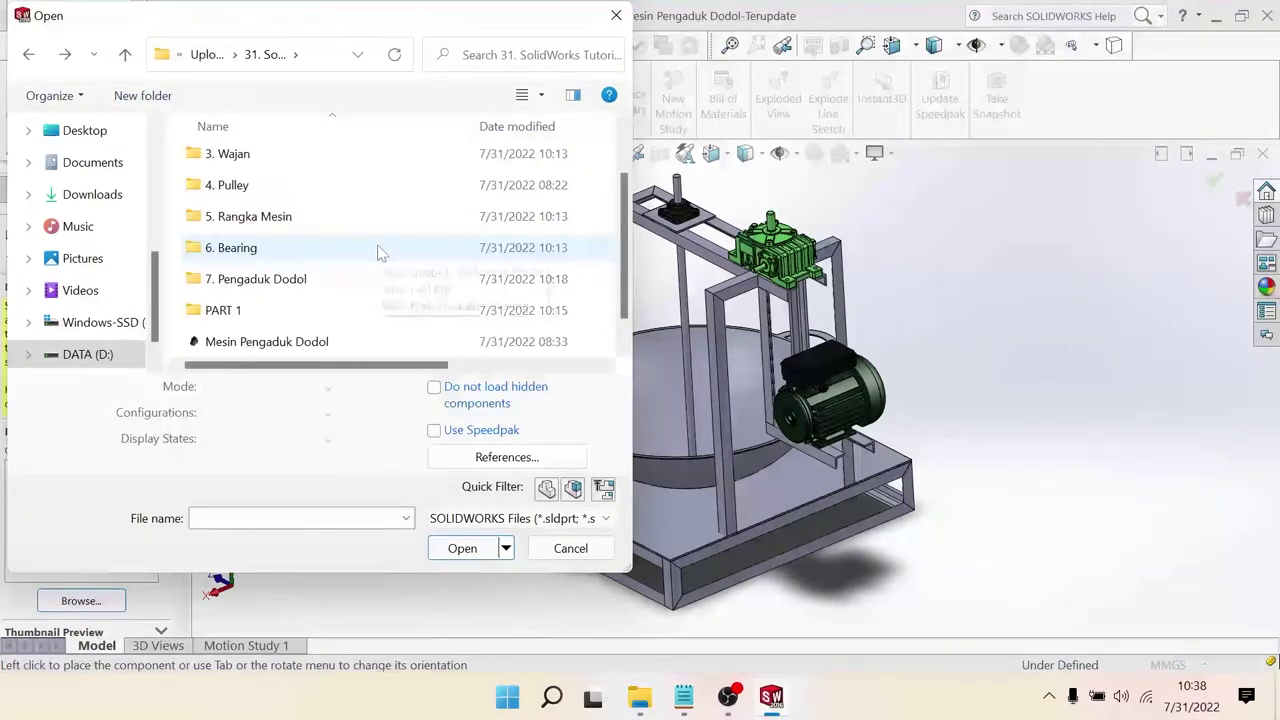
pyautogui.scroll(1, 380, 252)
pyautogui.doubleClick(320, 163)
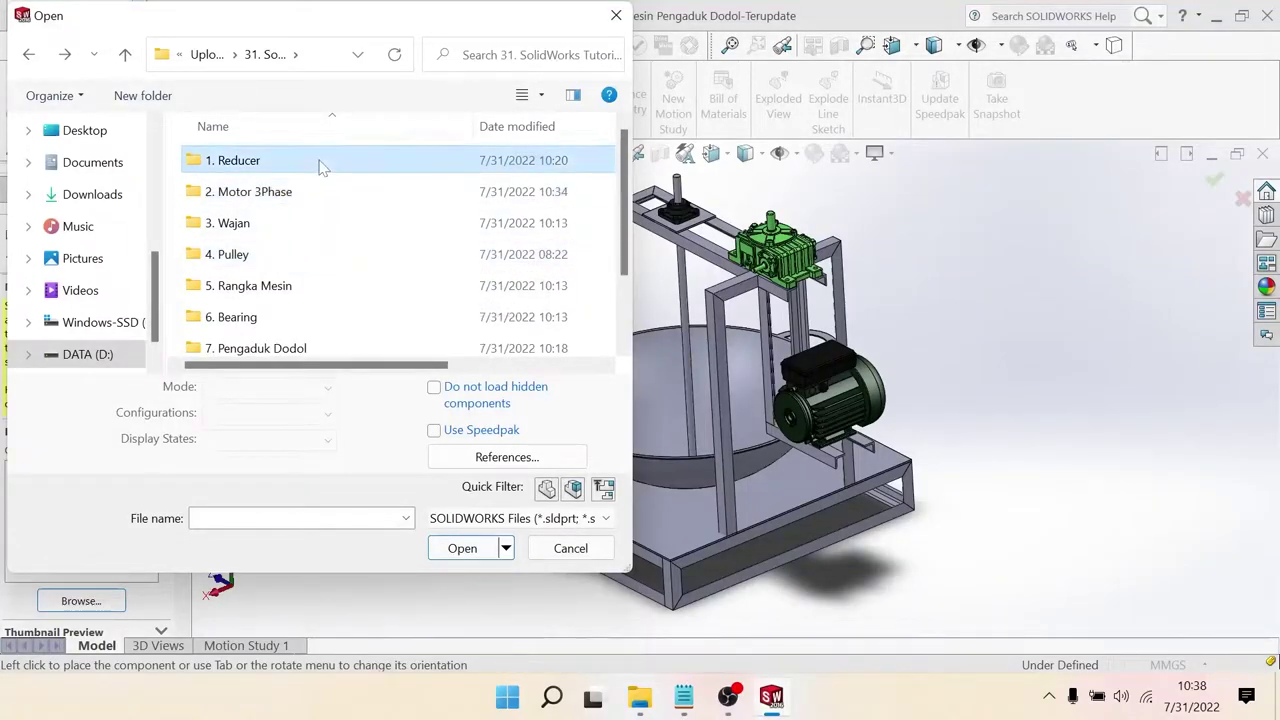
pyautogui.click(30, 57)
pyautogui.scroll(-1, 400, 280)
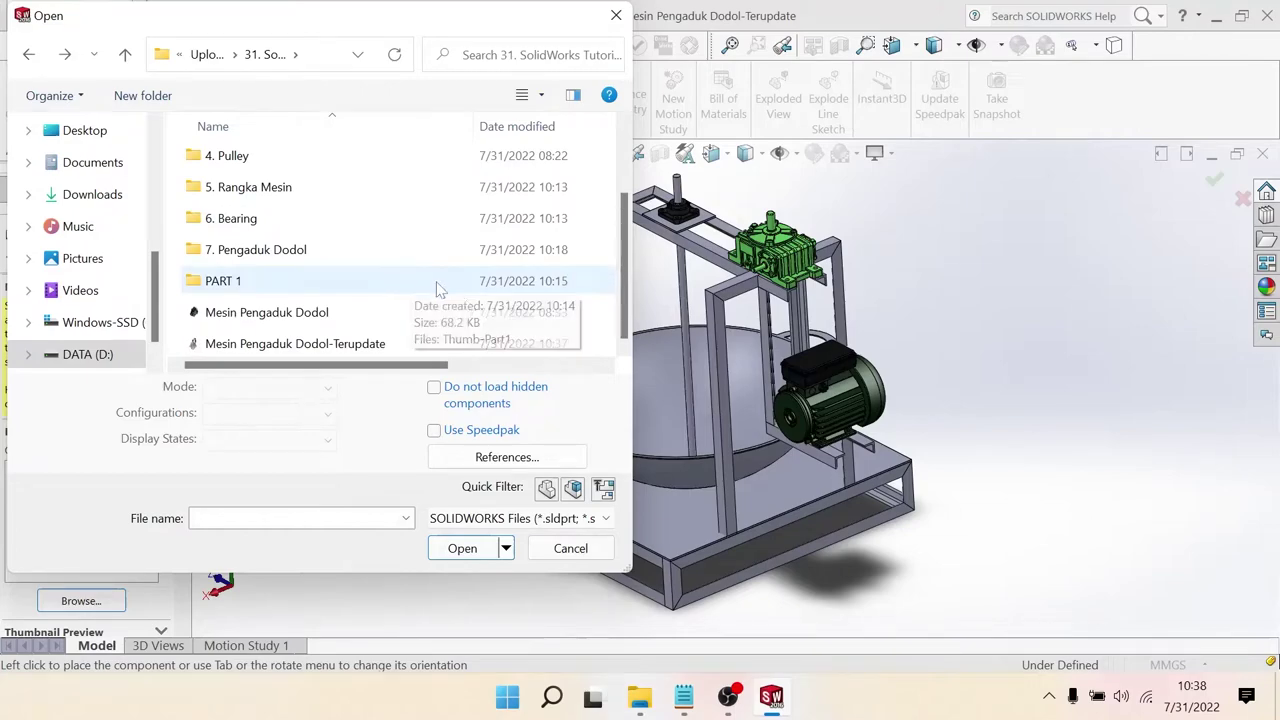
pyautogui.click(639, 697)
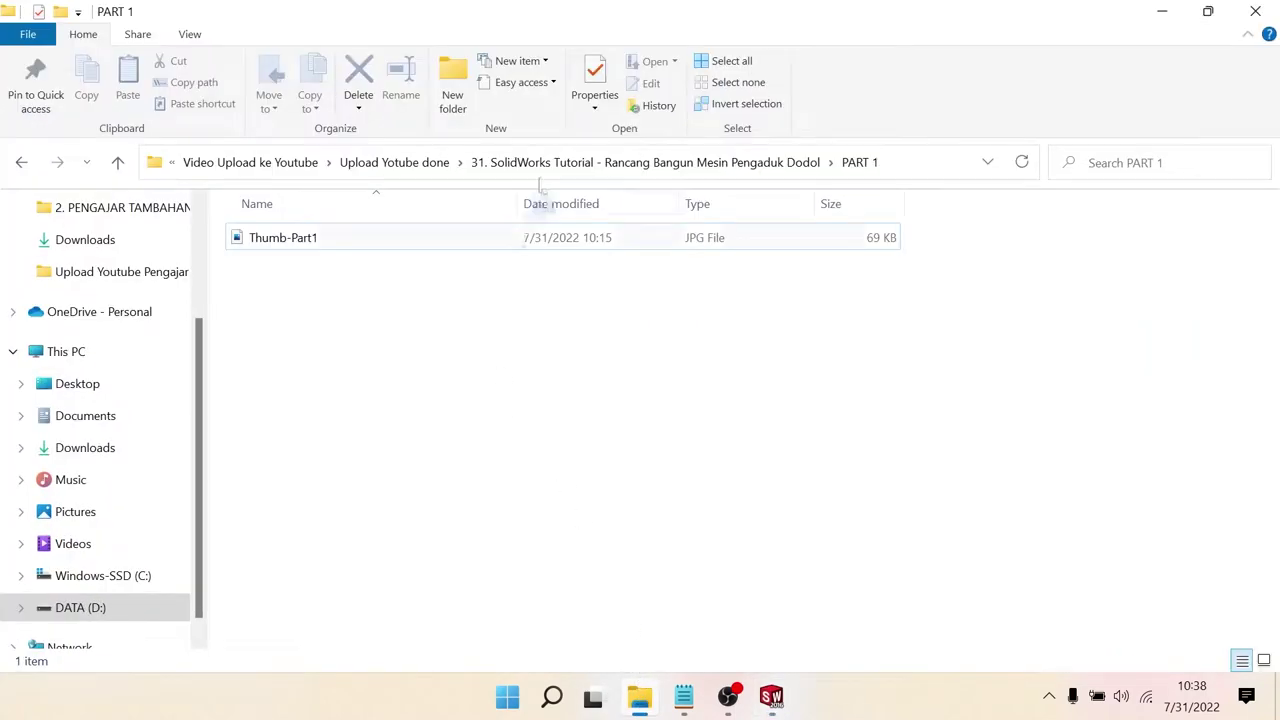
# Step: Browse the 1. Reducer folder as extra large thumbnails, then the 2. Motor 3Phase folder
pyautogui.click(600, 162)
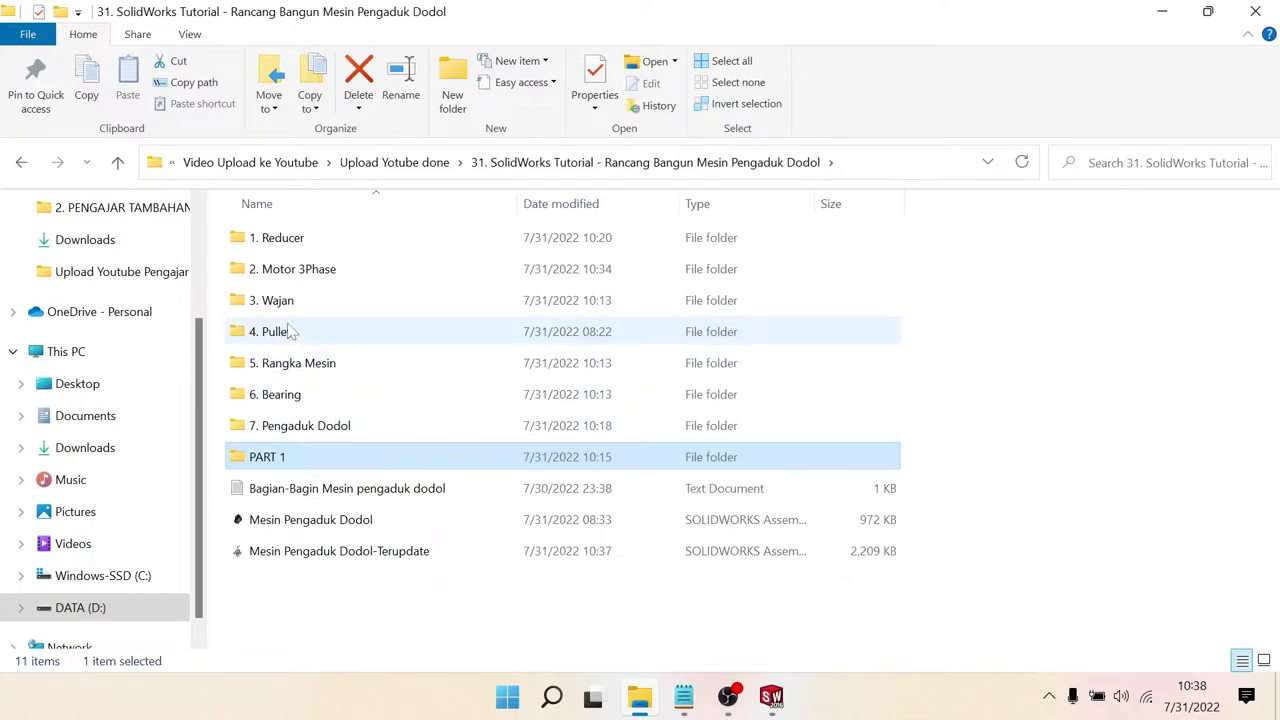
pyautogui.doubleClick(276, 237)
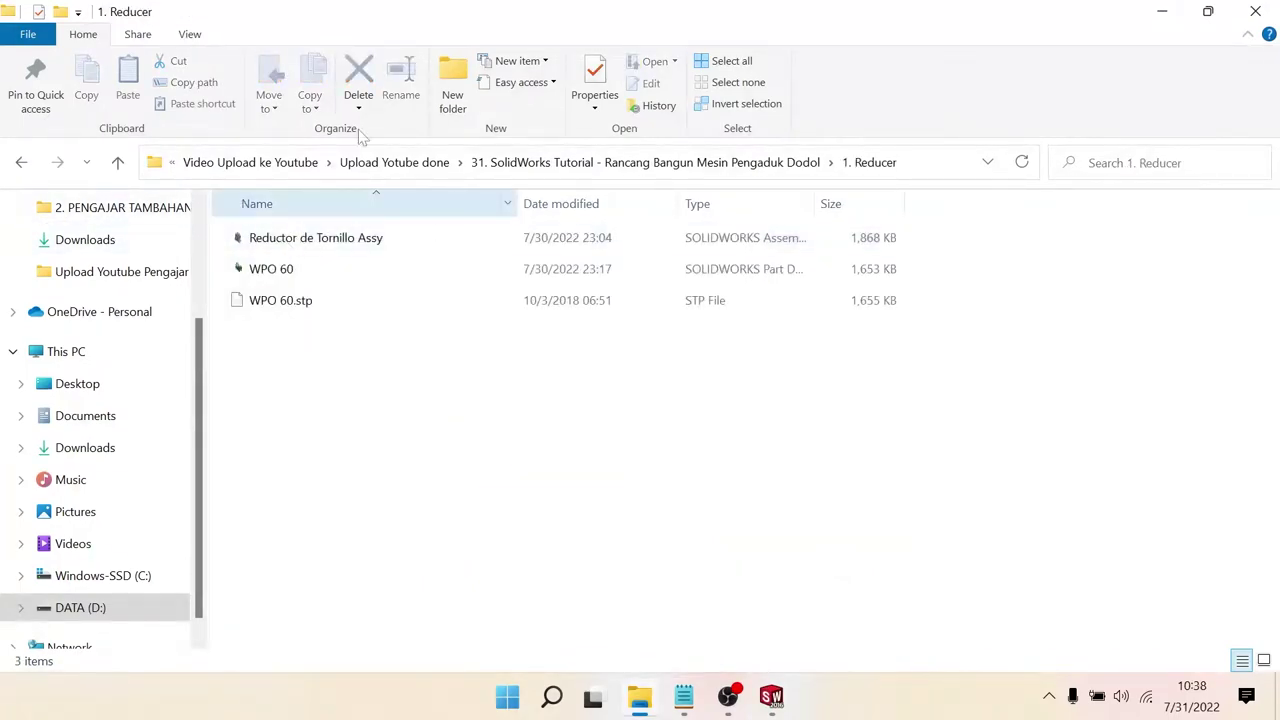
pyautogui.click(189, 34)
pyautogui.click(183, 63)
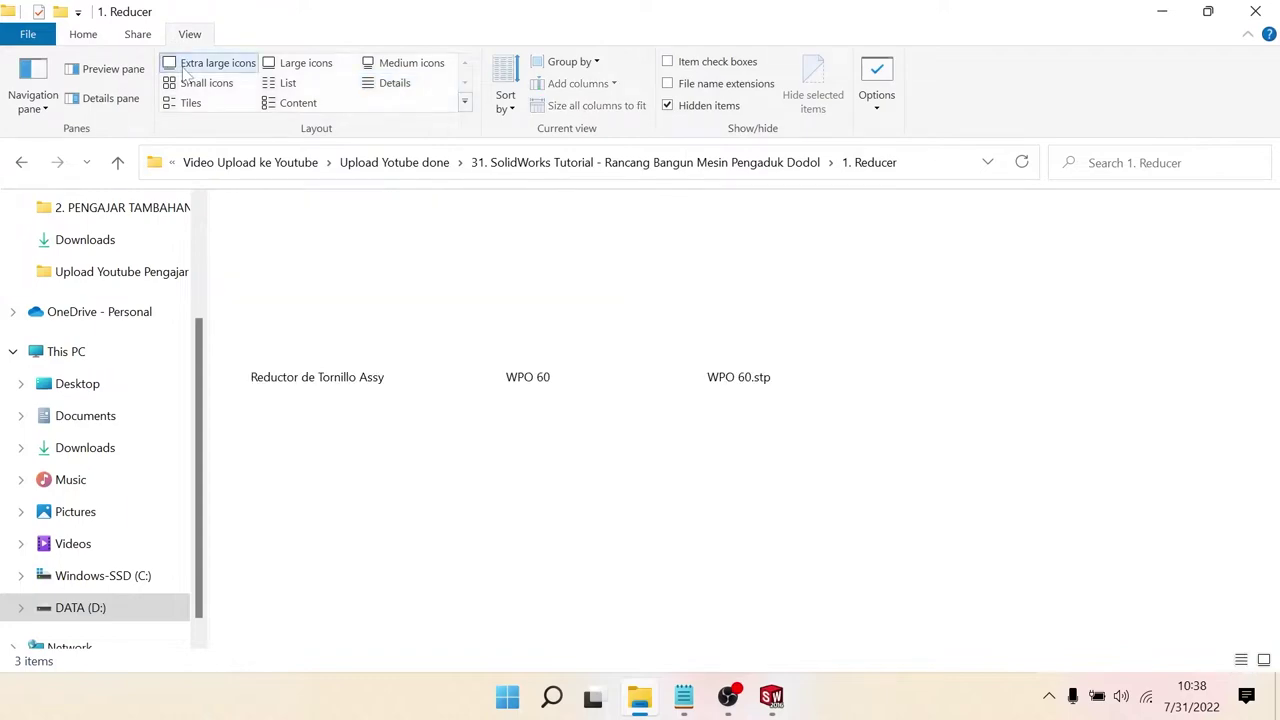
pyautogui.click(22, 163)
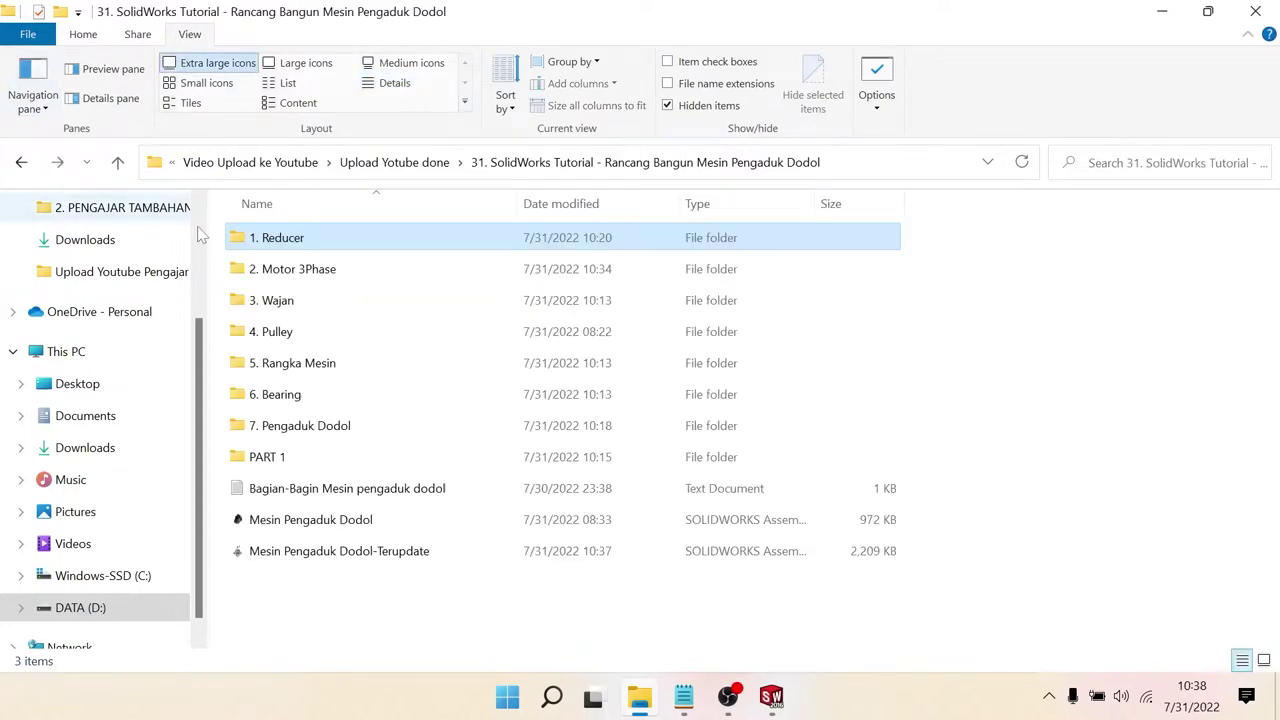
pyautogui.doubleClick(254, 264)
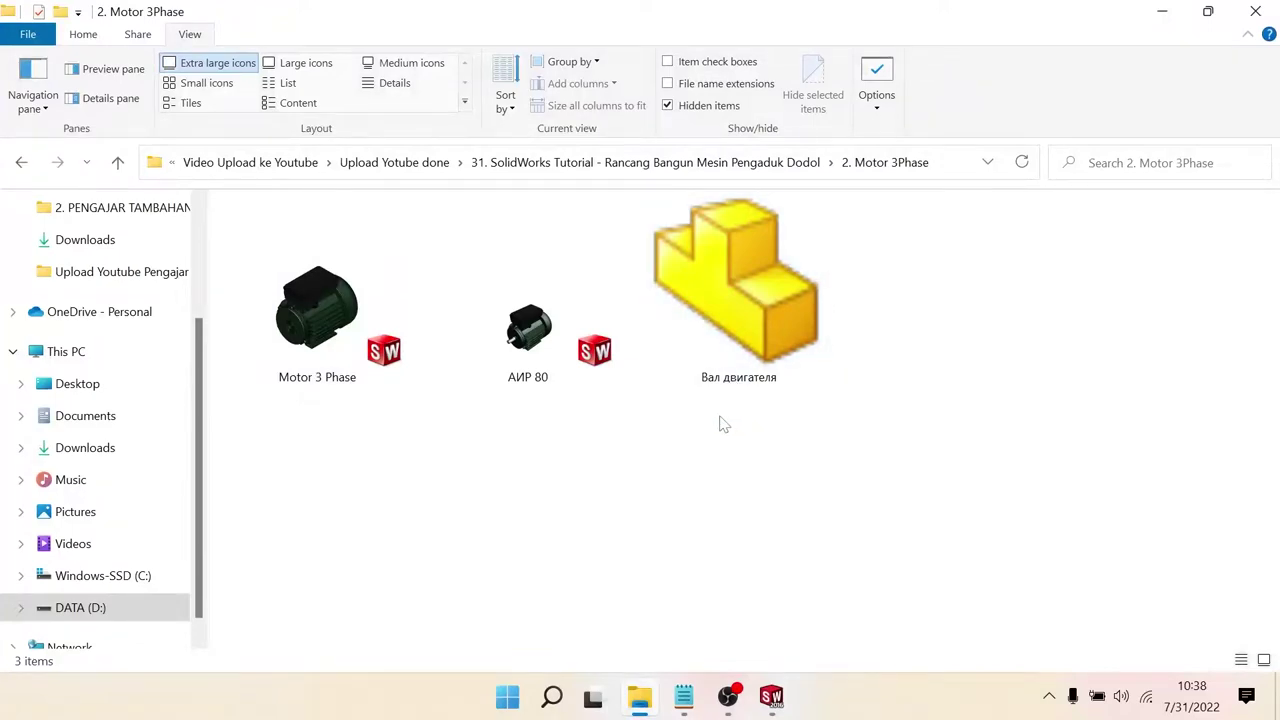
pyautogui.click(25, 167)
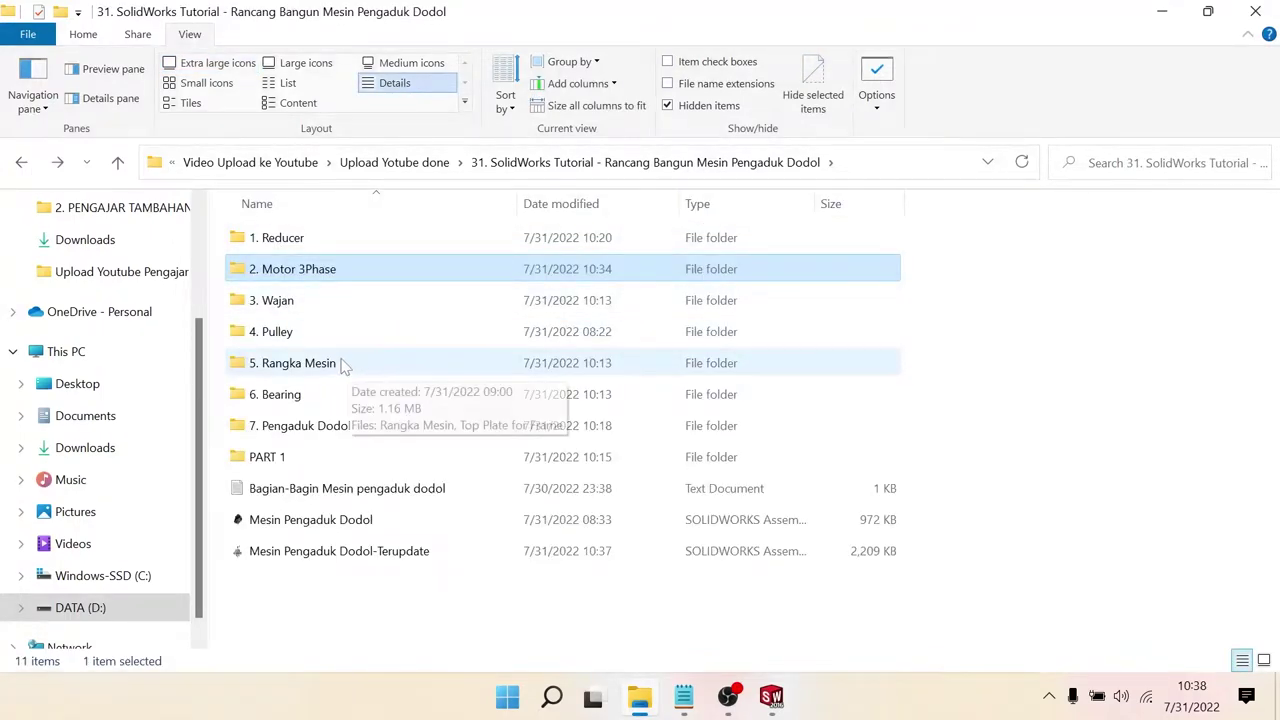
# Step: Select Shaft Motor in the 4. Pulley folder and return to the Mesin Pengaduk Dodol-Terupdate window
pyautogui.doubleClick(317, 340)
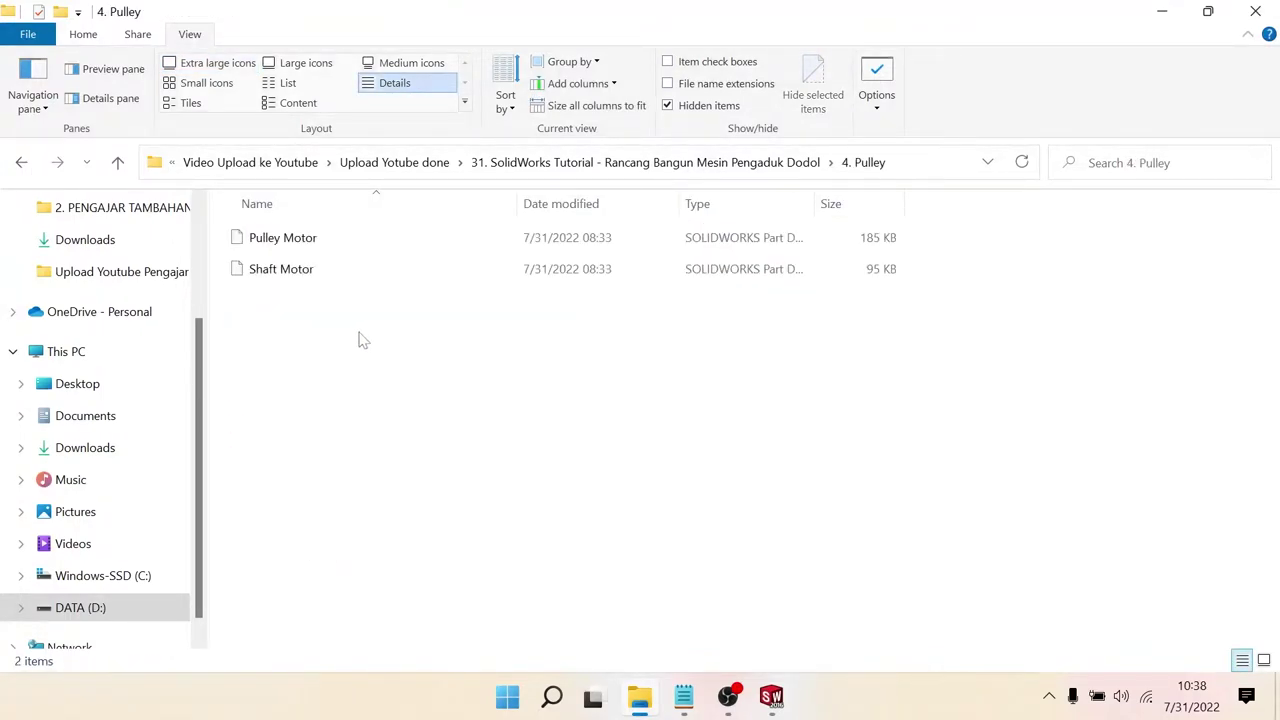
pyautogui.click(287, 280)
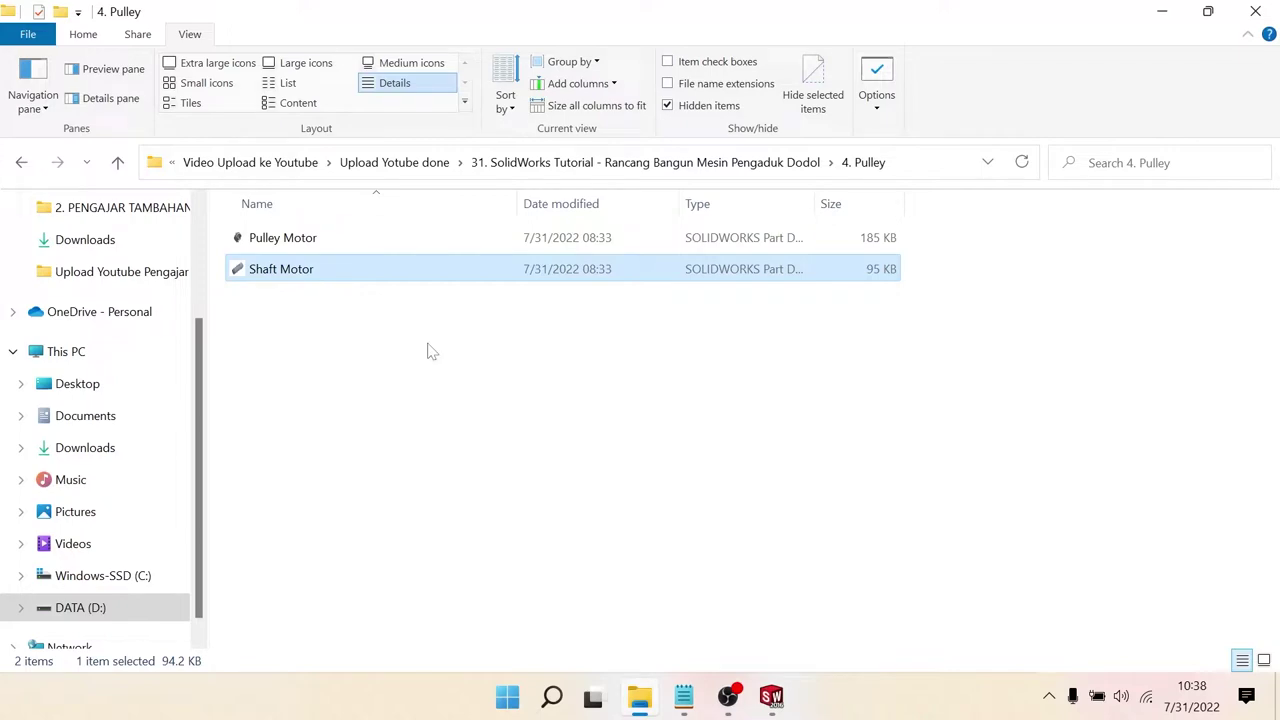
pyautogui.click(784, 702)
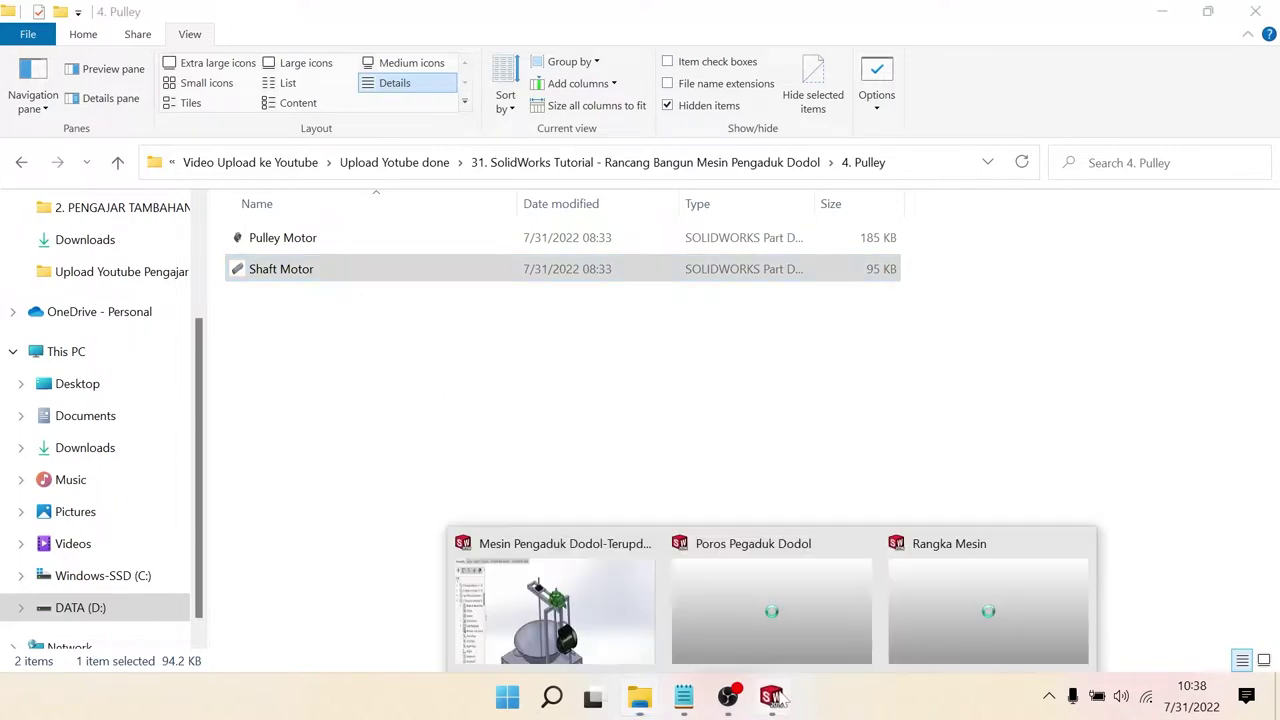
pyautogui.click(770, 630)
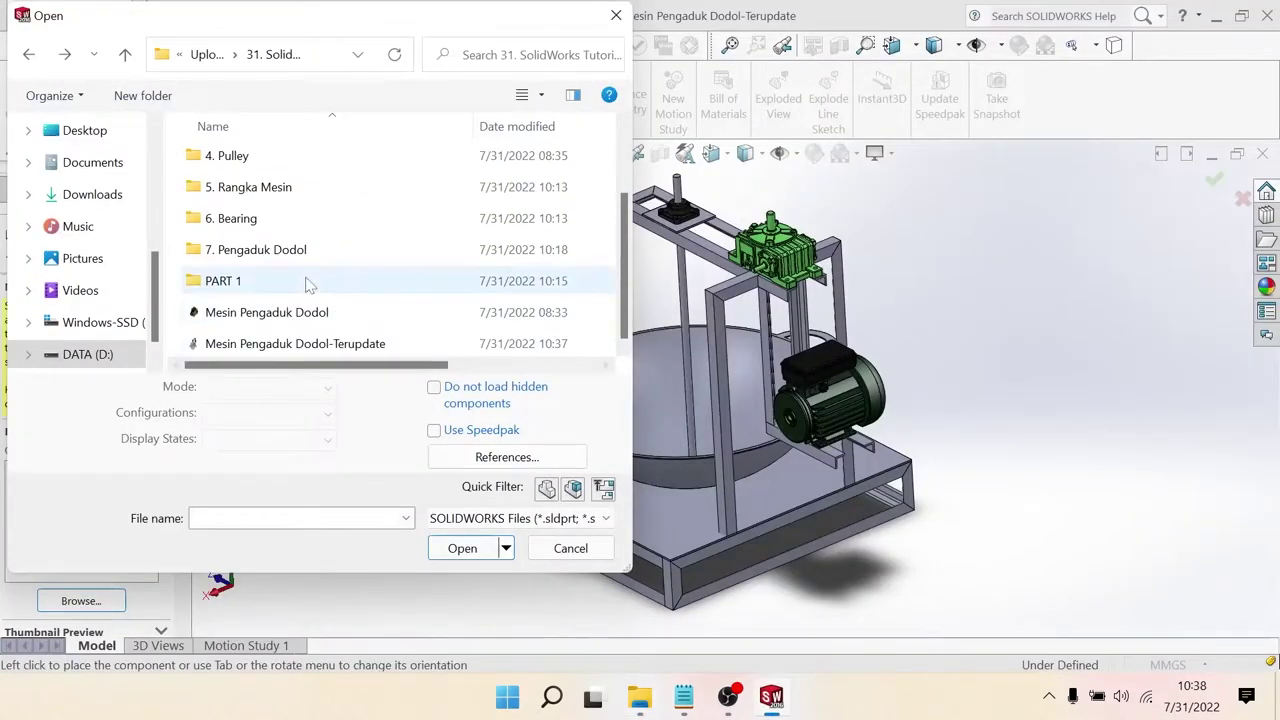
# Step: Insert Shaft Motor from the 4. Pulley folder and place it beside the electric motor
pyautogui.doubleClick(258, 157)
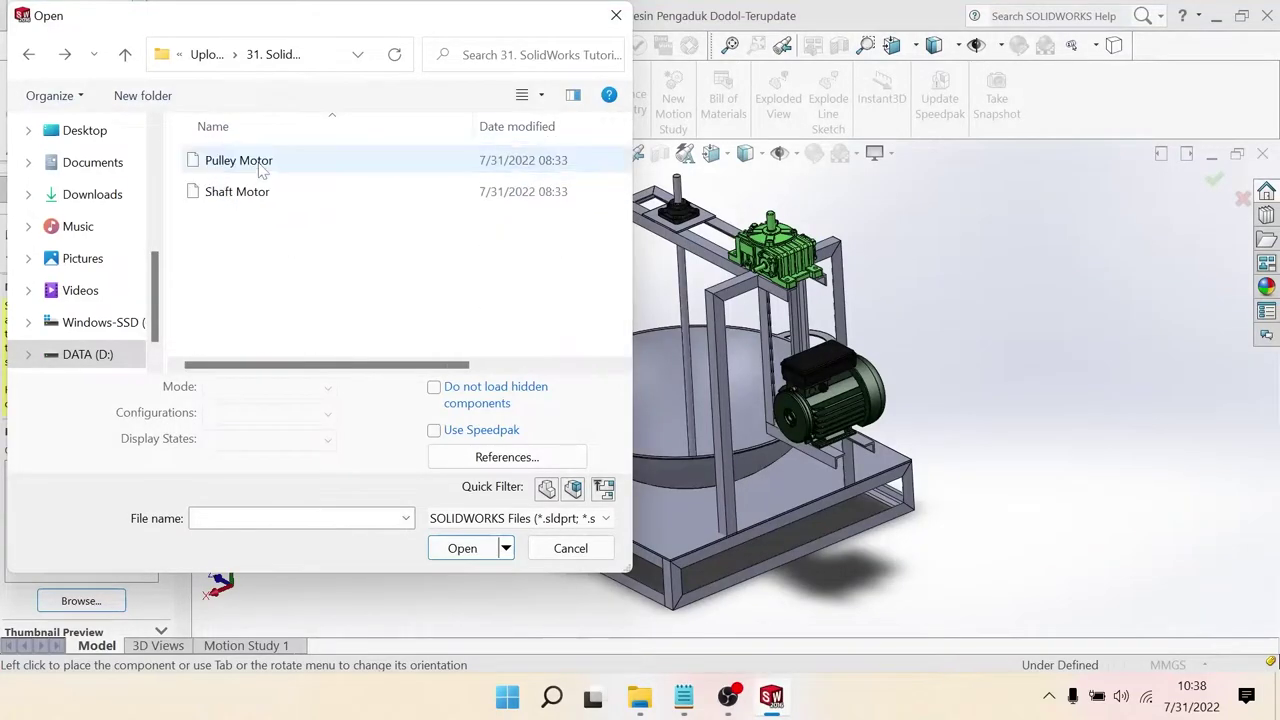
pyautogui.click(266, 195)
pyautogui.click(462, 548)
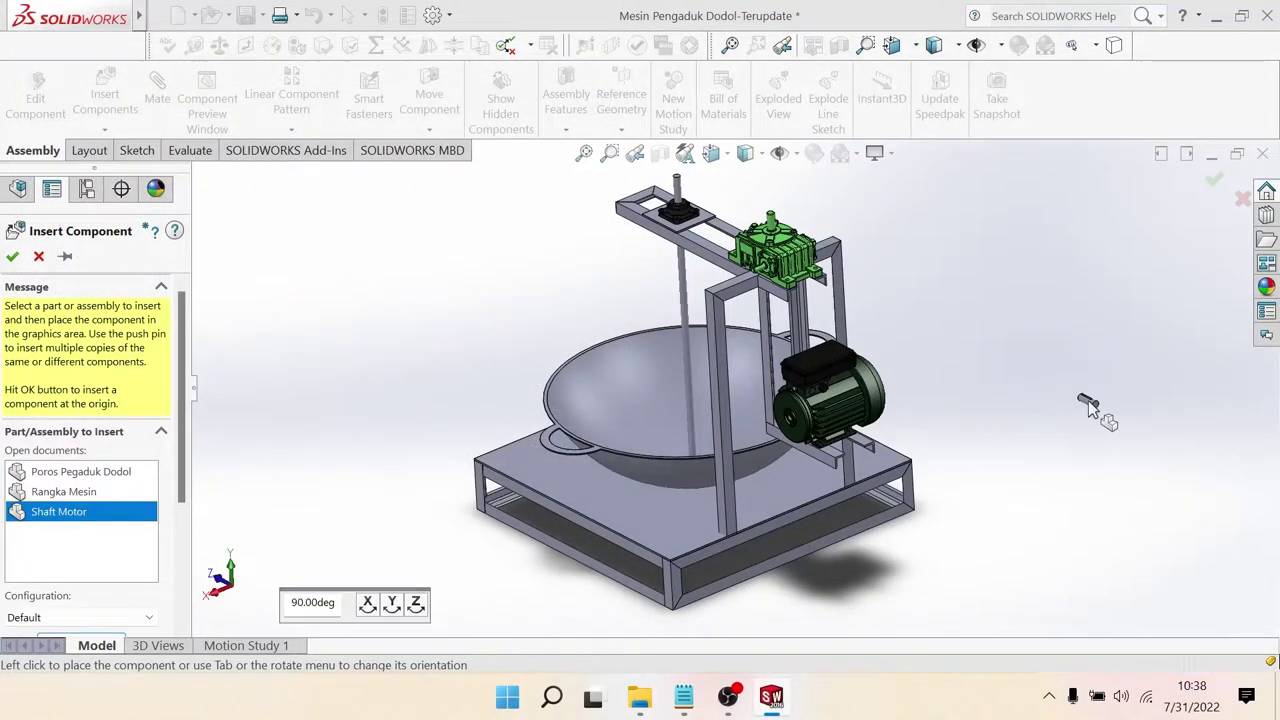
pyautogui.scroll(-3, 870, 320)
pyautogui.scroll(1, 925, 466)
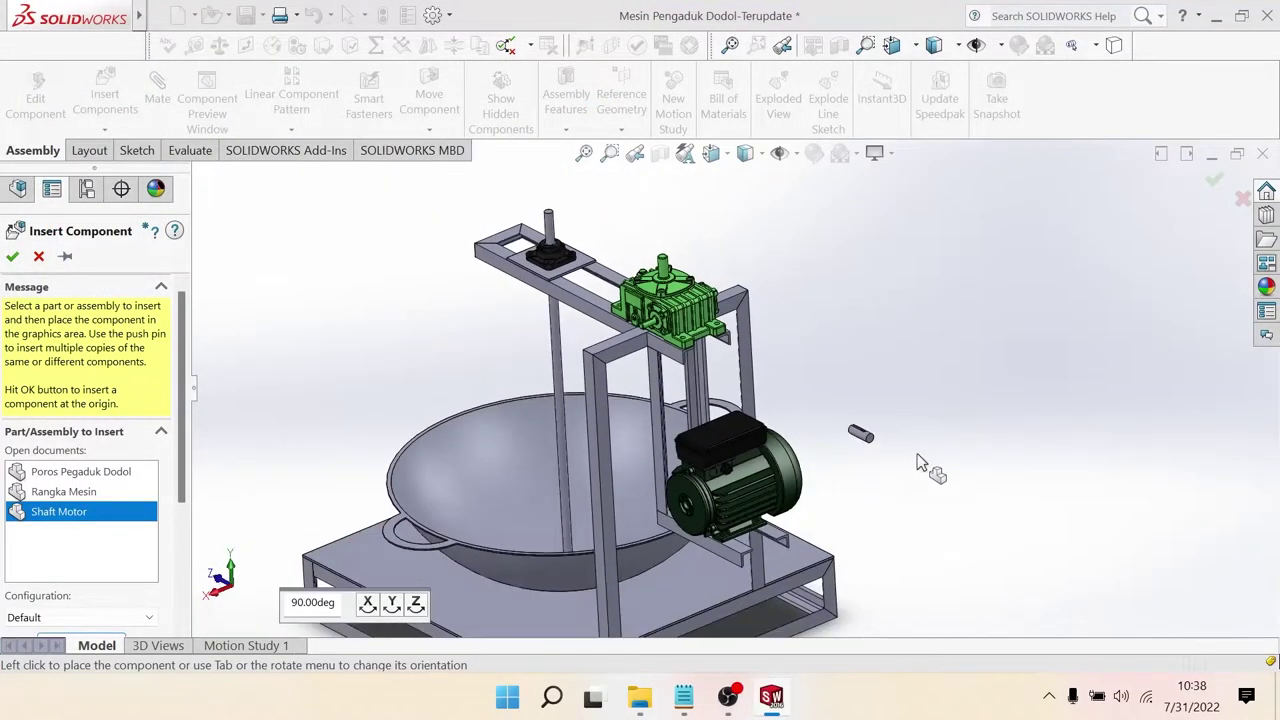
pyautogui.click(915, 470)
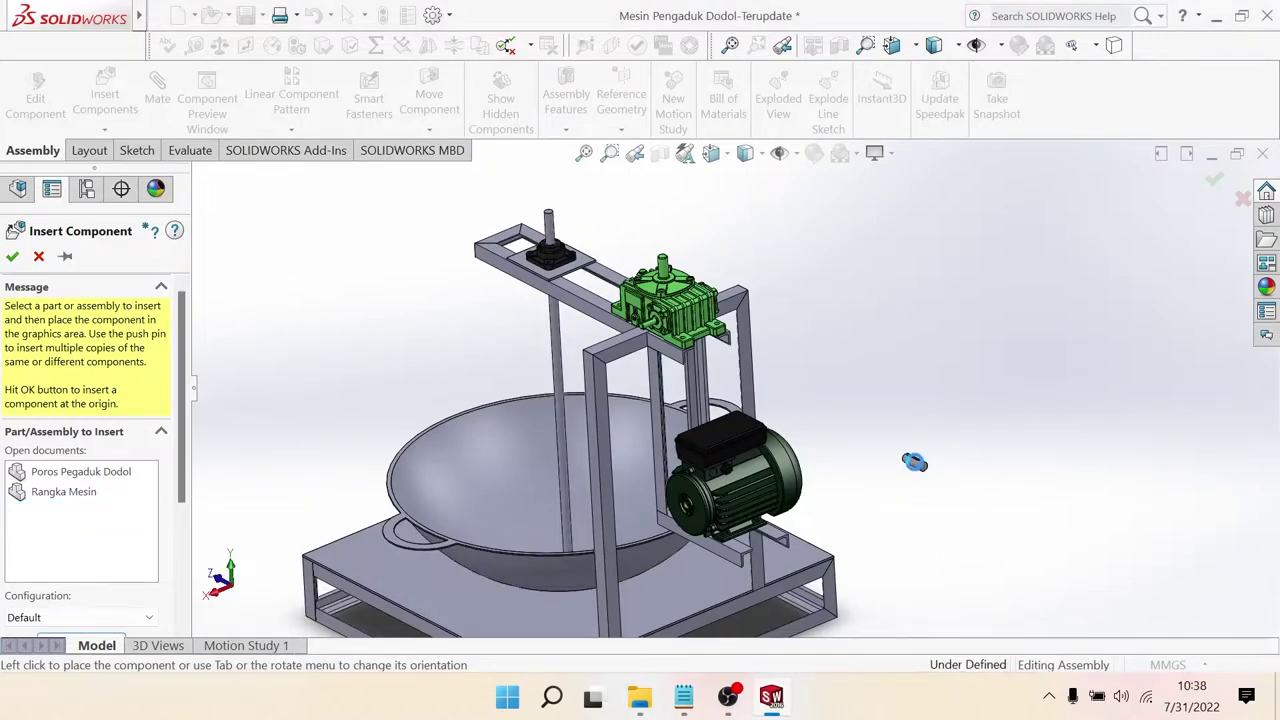
# Step: Rotate the inserted shaft to a new orientation and reselect its cylindrical face
pyautogui.scroll(-5, 880, 468)
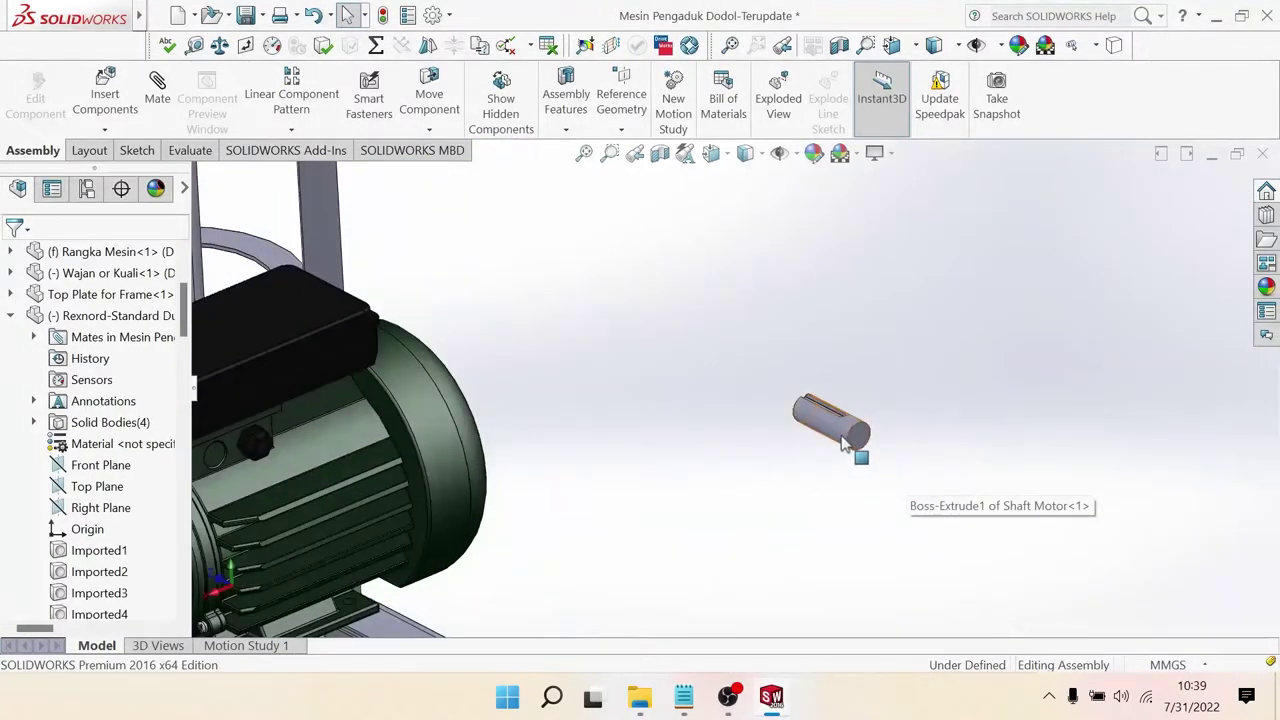
pyautogui.click(843, 444)
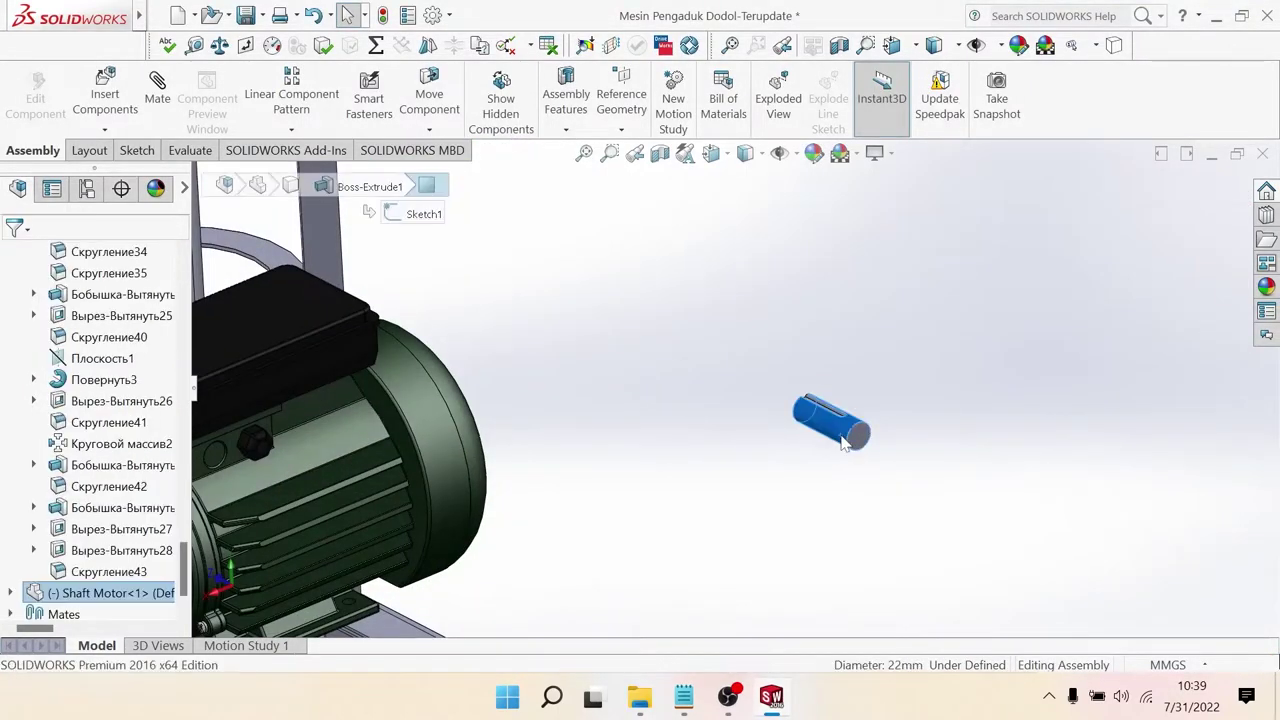
pyautogui.click(302, 134)
pyautogui.click(446, 176)
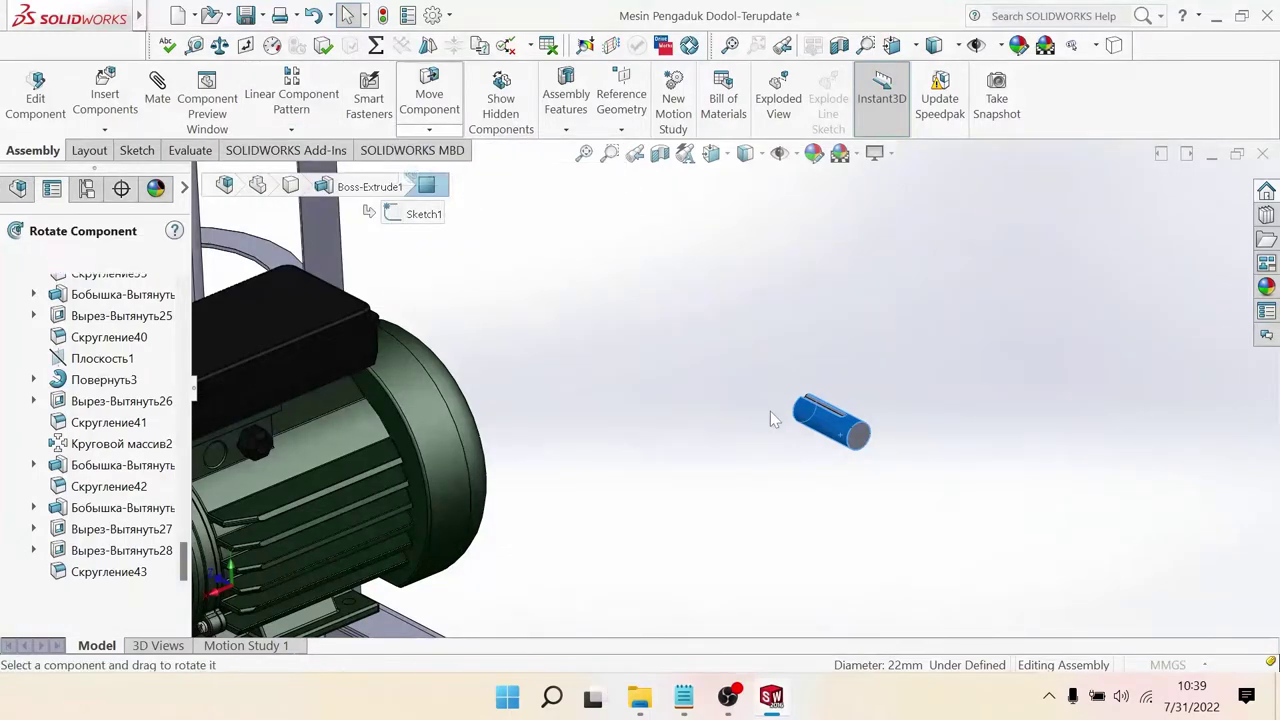
pyautogui.moveTo(830, 420); pyautogui.dragTo(989, 563)
pyautogui.rightClick(946, 499)
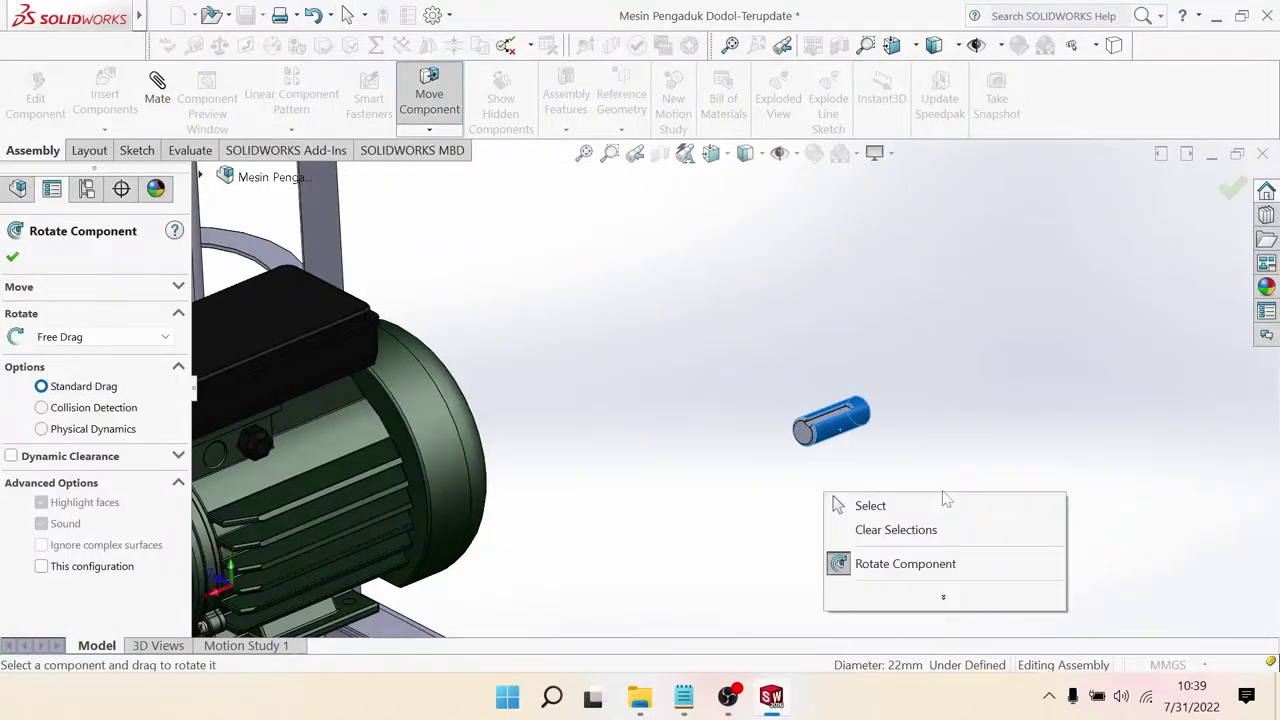
pyautogui.click(921, 507)
pyautogui.click(838, 420)
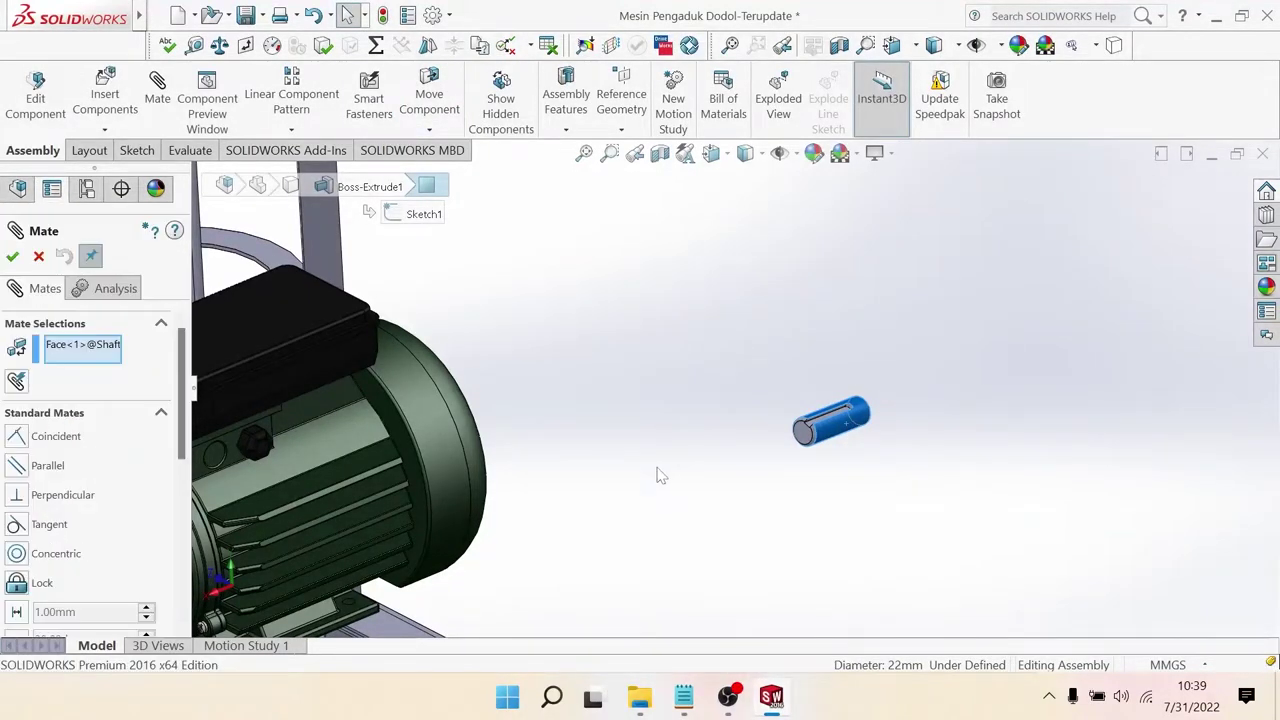
# Step: Make the Shaft Motor concentric with the motor's hub bore
pyautogui.scroll(5, 658, 476)
pyautogui.scroll(-5, 664, 370)
pyautogui.scroll(-4, 664, 366)
pyautogui.scroll(-2, 665, 365)
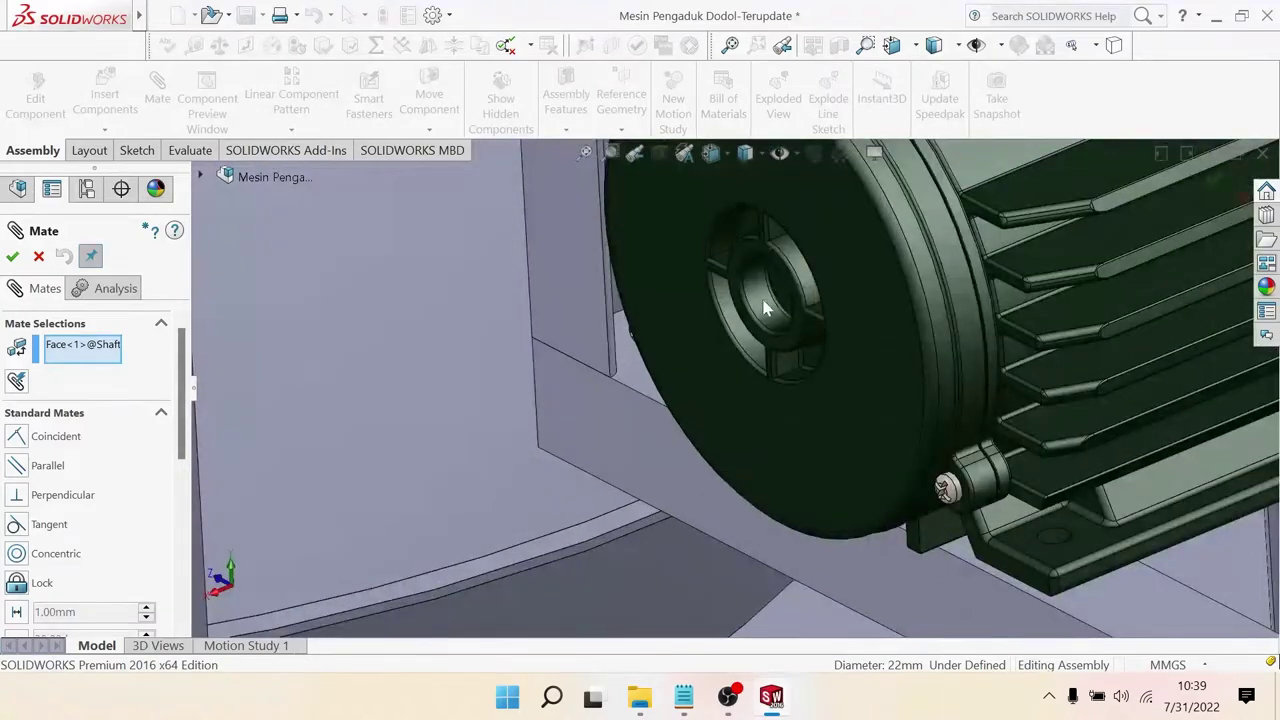
pyautogui.click(767, 294)
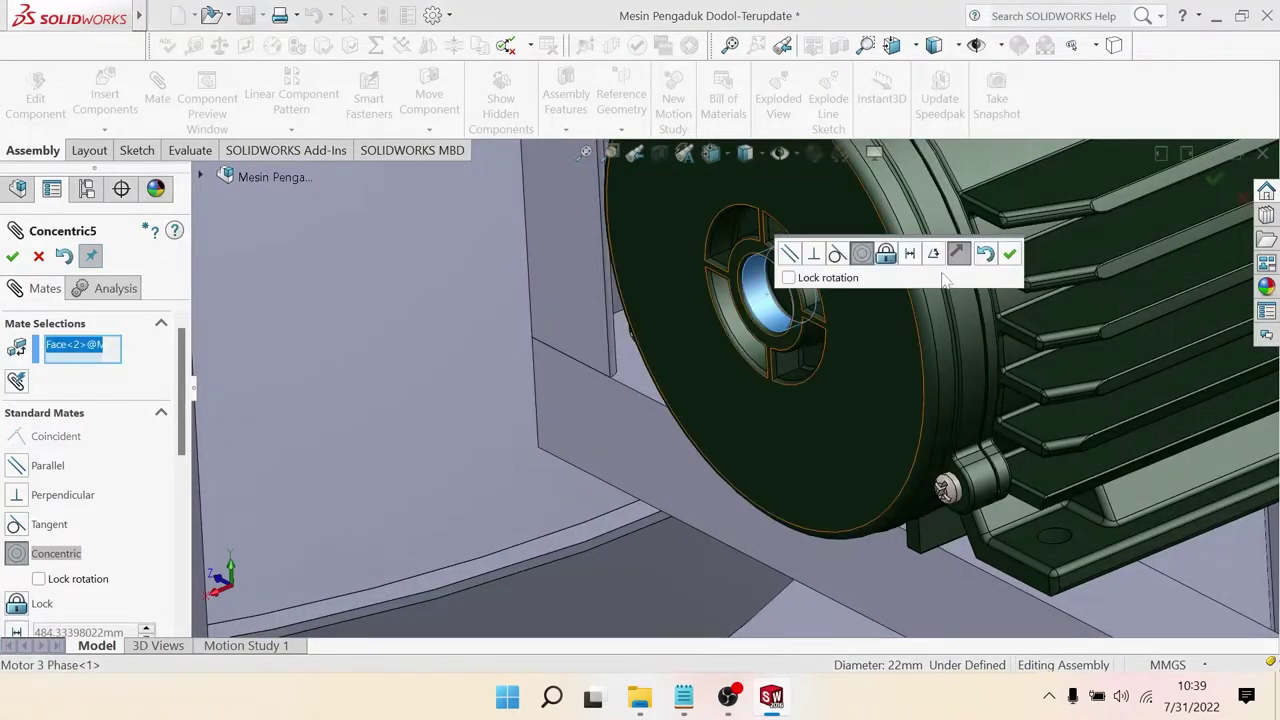
pyautogui.click(1010, 258)
# Step: Mate the shaft's end face coincident with the motor face so it seats flush
pyautogui.scroll(5, 1062, 362)
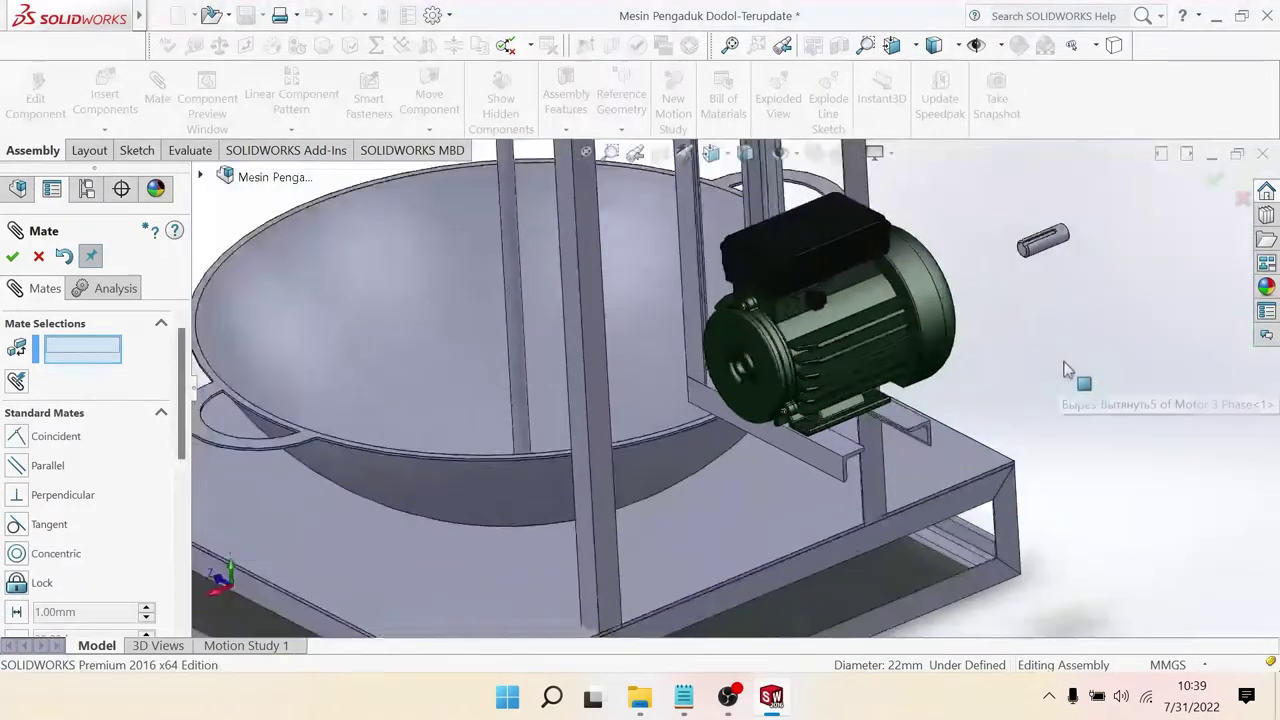
pyautogui.scroll(-4, 1023, 278)
pyautogui.click(893, 290)
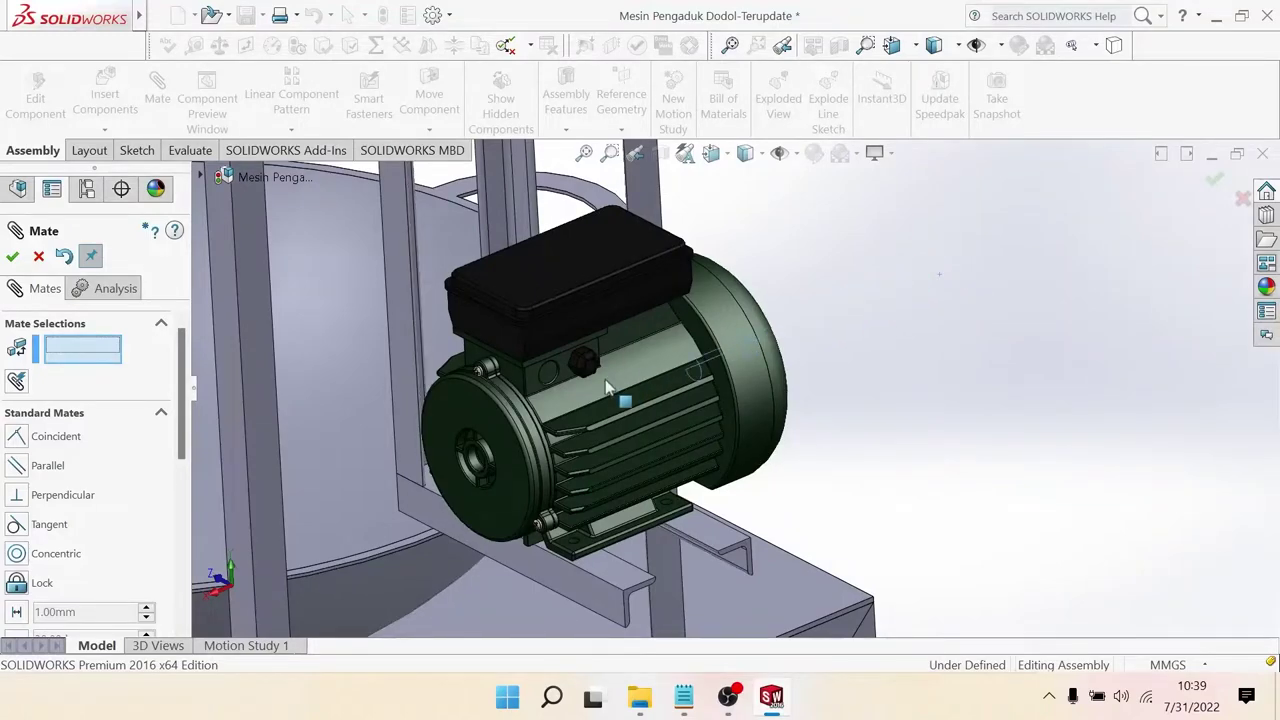
pyautogui.scroll(-2, 437, 470)
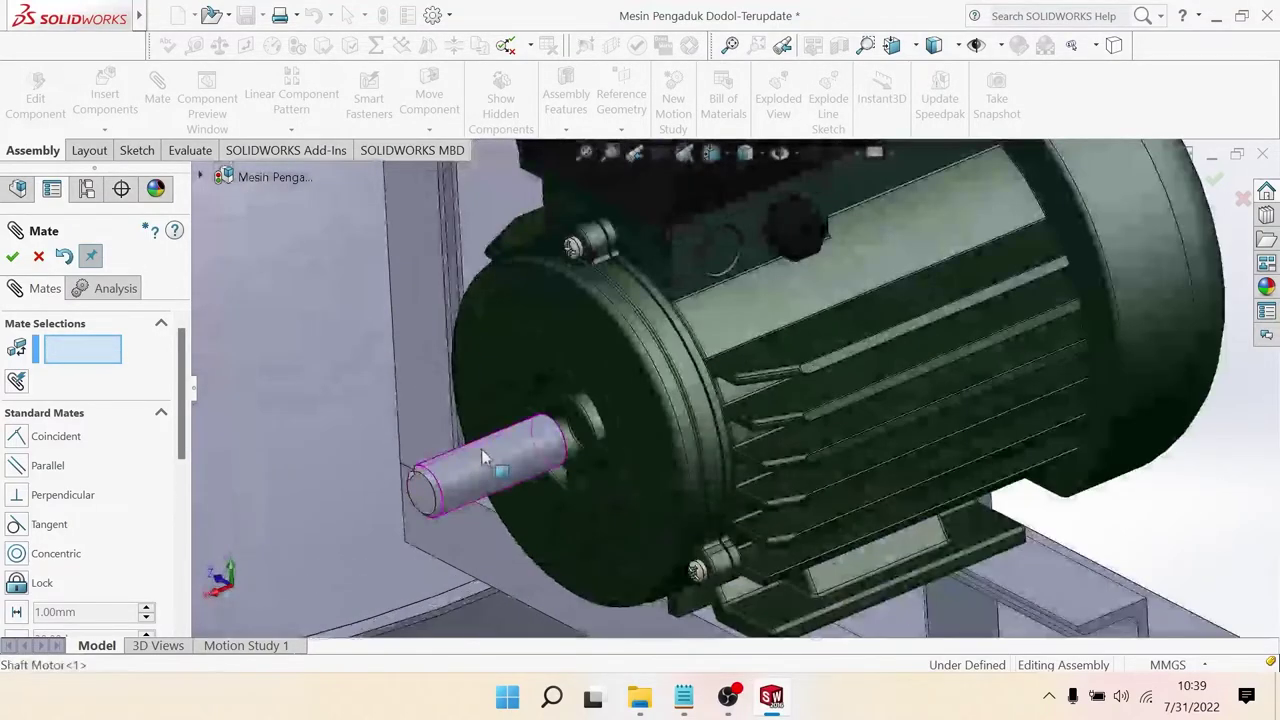
pyautogui.scroll(-2, 435, 452)
pyautogui.moveTo(559, 451); pyautogui.dragTo(536, 456, button='middle')
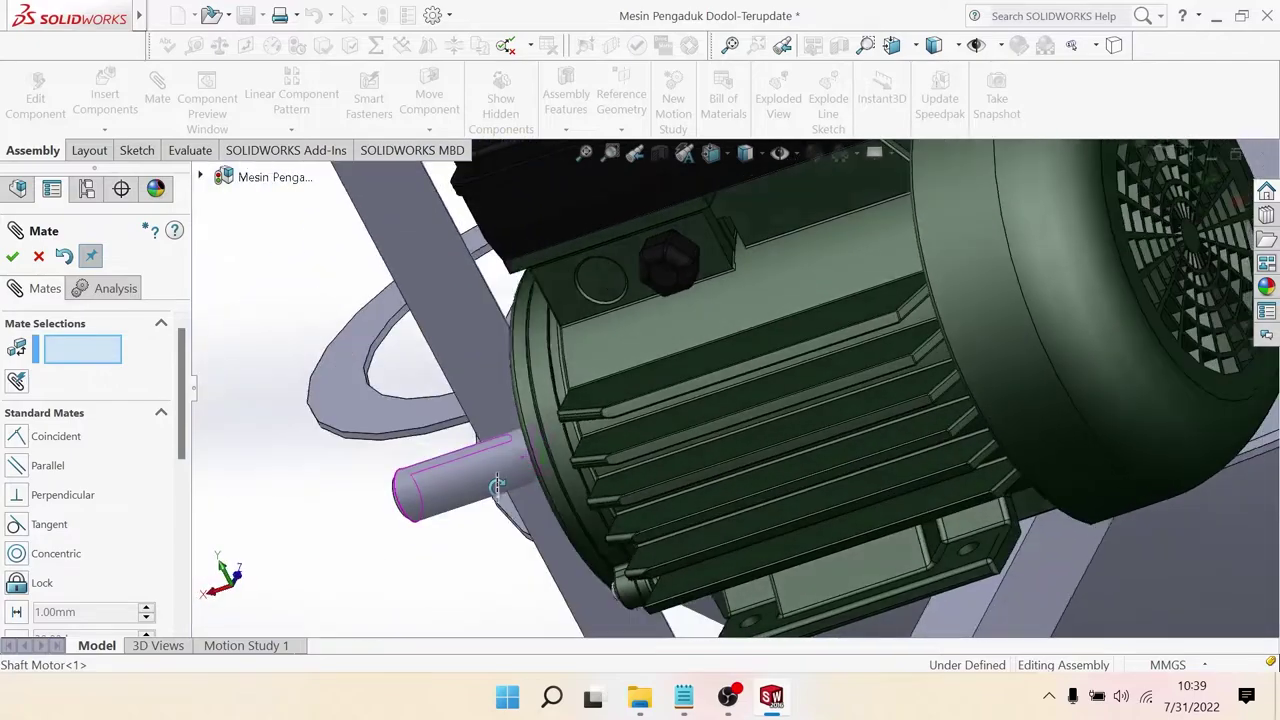
pyautogui.scroll(-2, 536, 456)
pyautogui.click(609, 412)
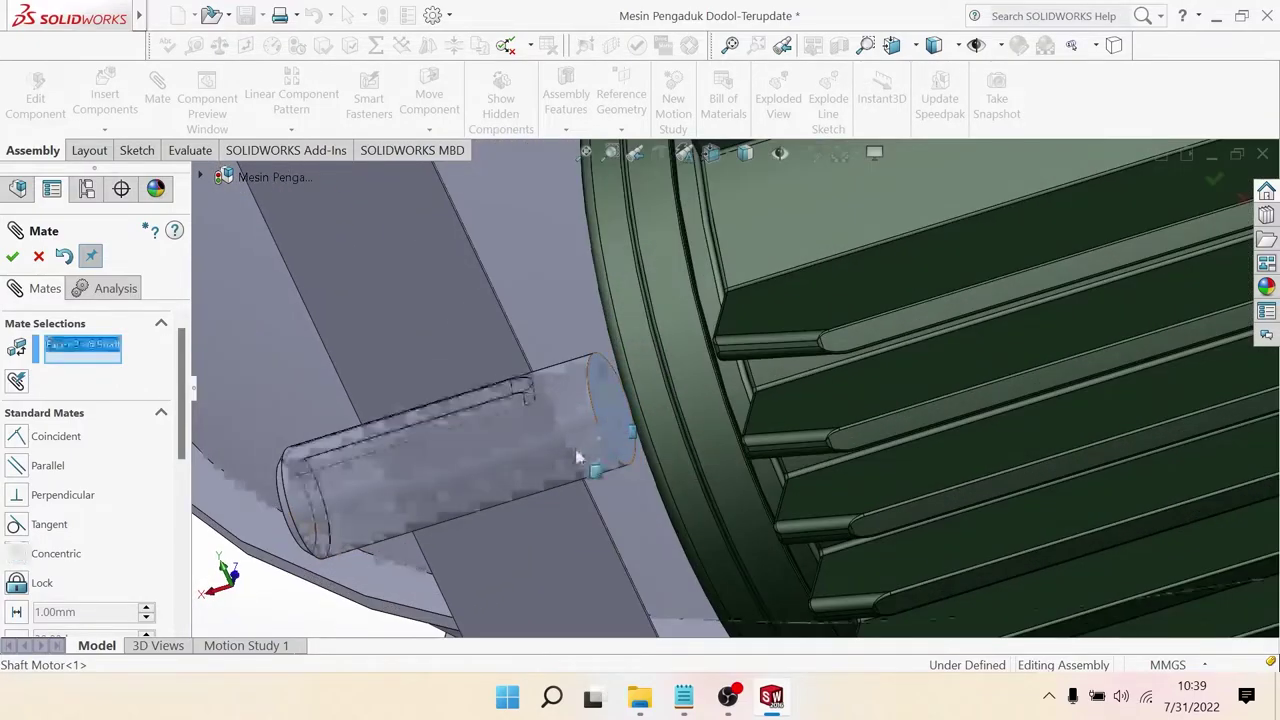
pyautogui.scroll(4, 609, 440)
pyautogui.scroll(2, 743, 443)
pyautogui.scroll(-3, 935, 393)
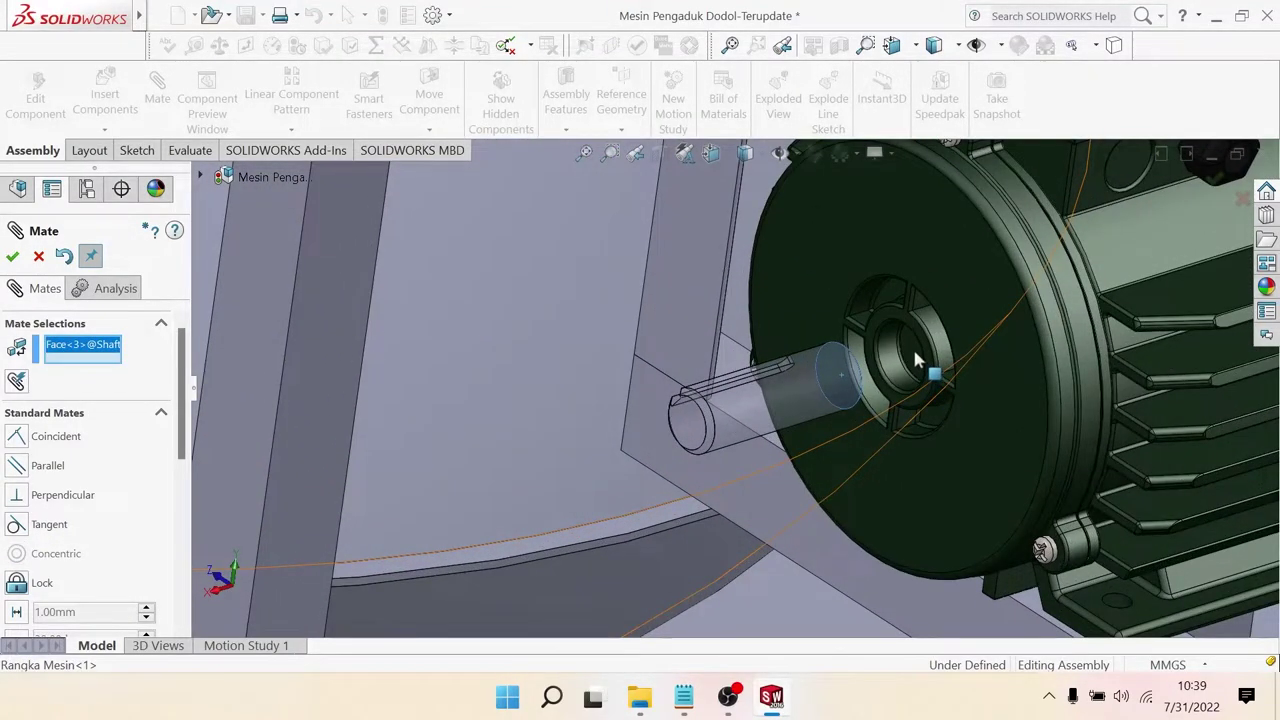
pyautogui.click(913, 346)
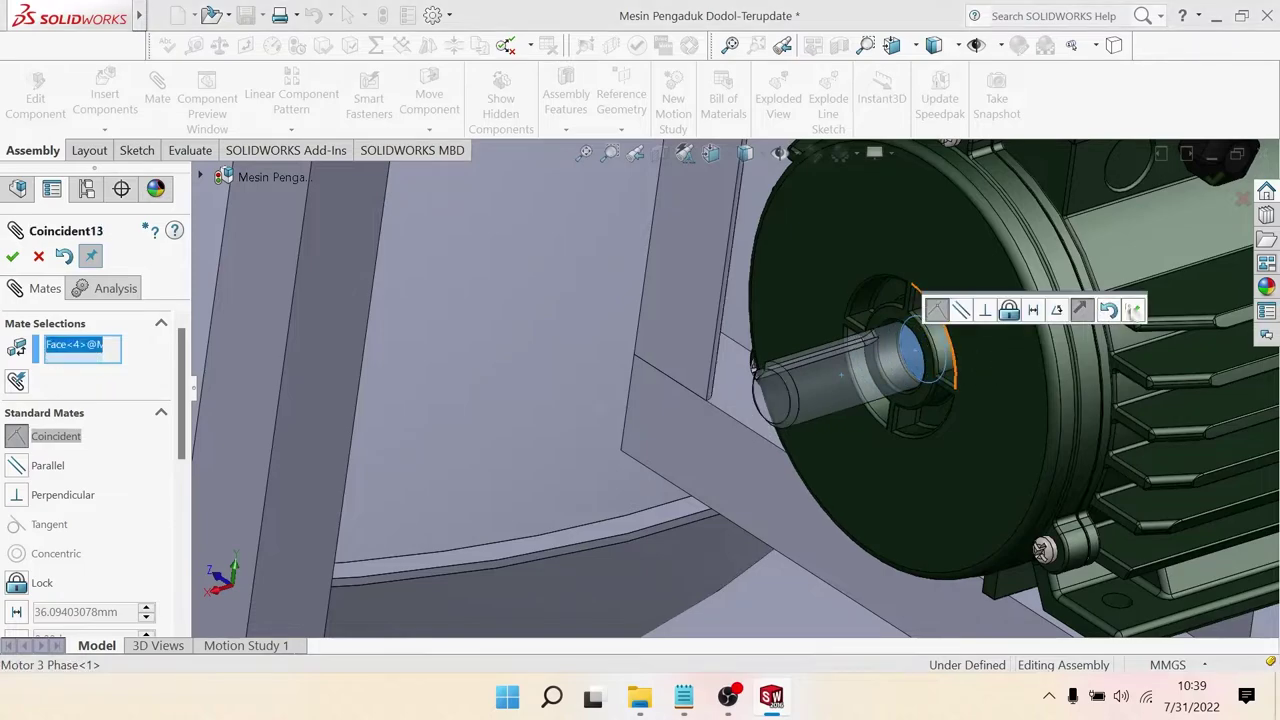
pyautogui.click(1133, 310)
pyautogui.scroll(3, 727, 429)
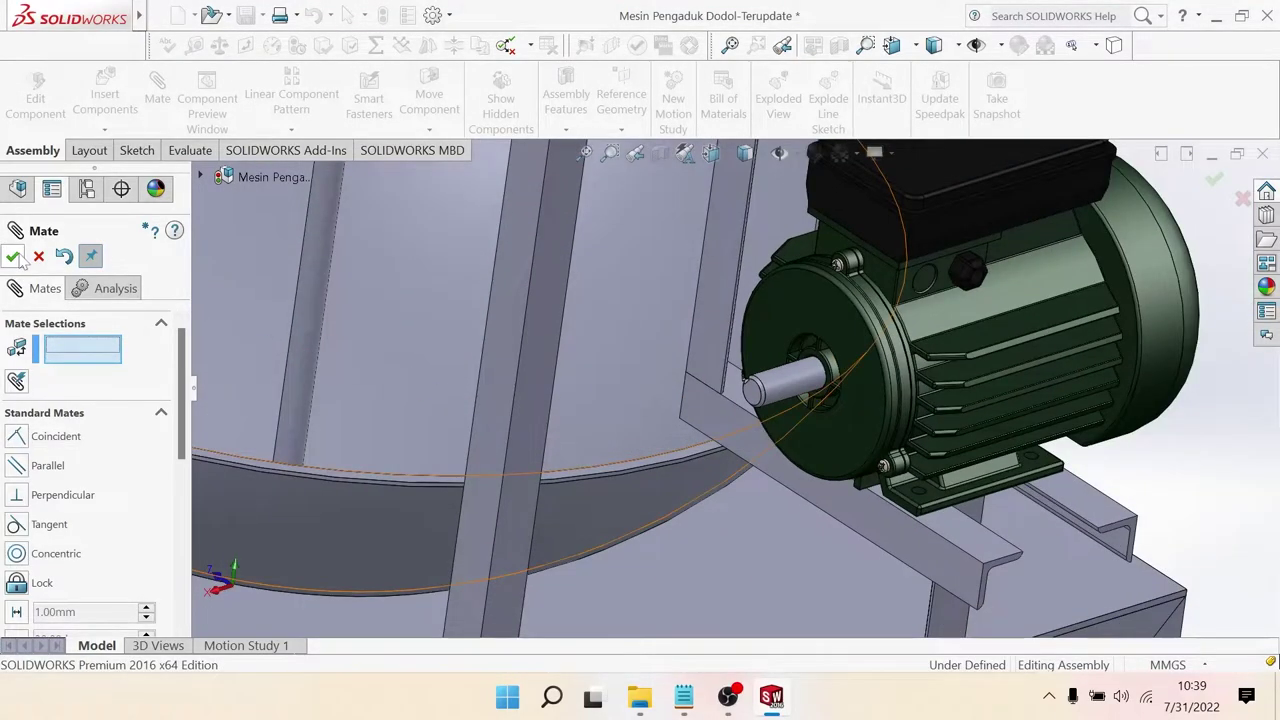
pyautogui.scroll(5, 885, 376)
pyautogui.moveTo(889, 372)
pyautogui.mouseDown(button='middle')
pyautogui.moveTo(876, 380)
pyautogui.moveTo(857, 344)
pyautogui.mouseUp(button='middle')
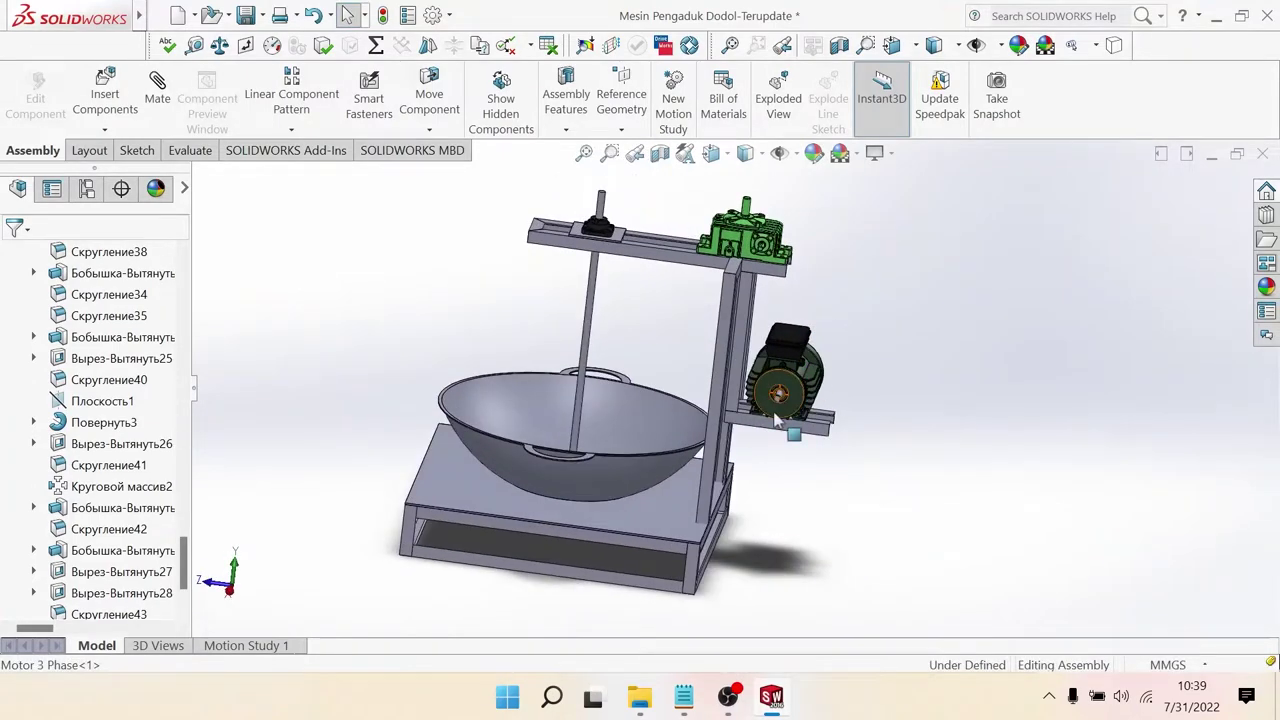
# Step: Check the mounted shaft, then turn the view normal to the angle-iron frame beam
pyautogui.scroll(-5, 778, 420)
pyautogui.click(772, 335)
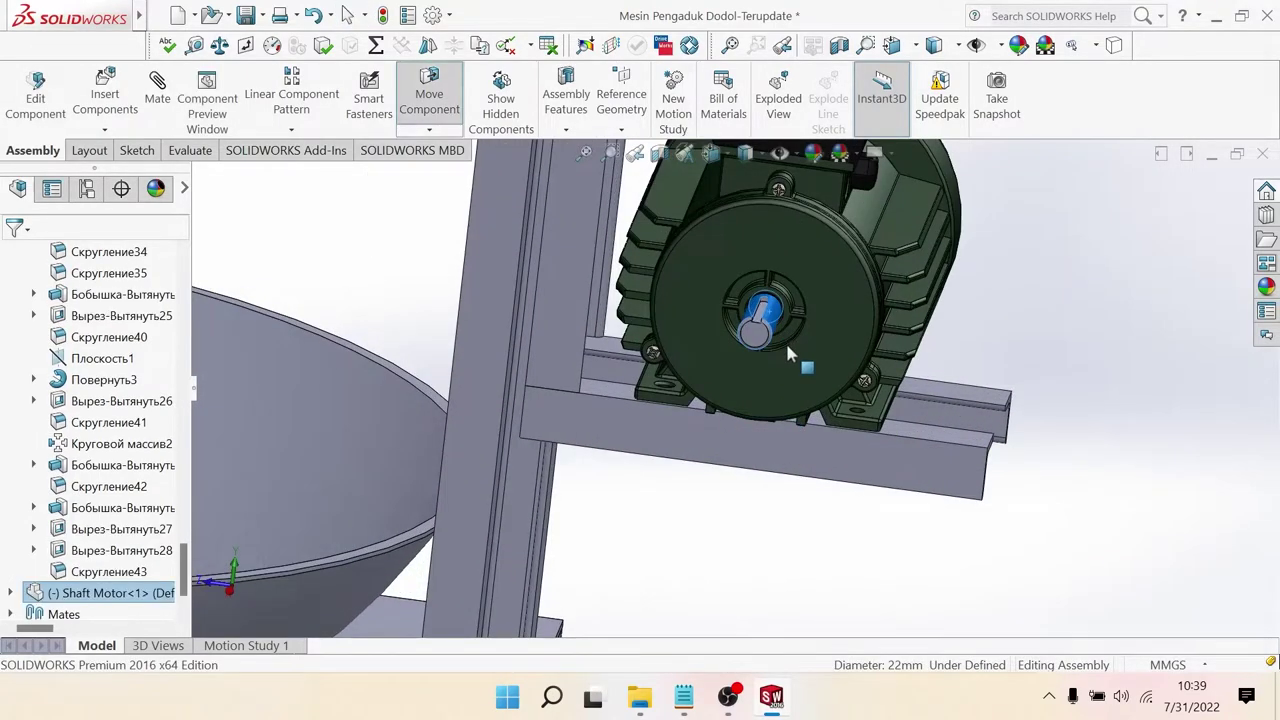
pyautogui.click(1039, 331)
pyautogui.scroll(3, 1000, 345)
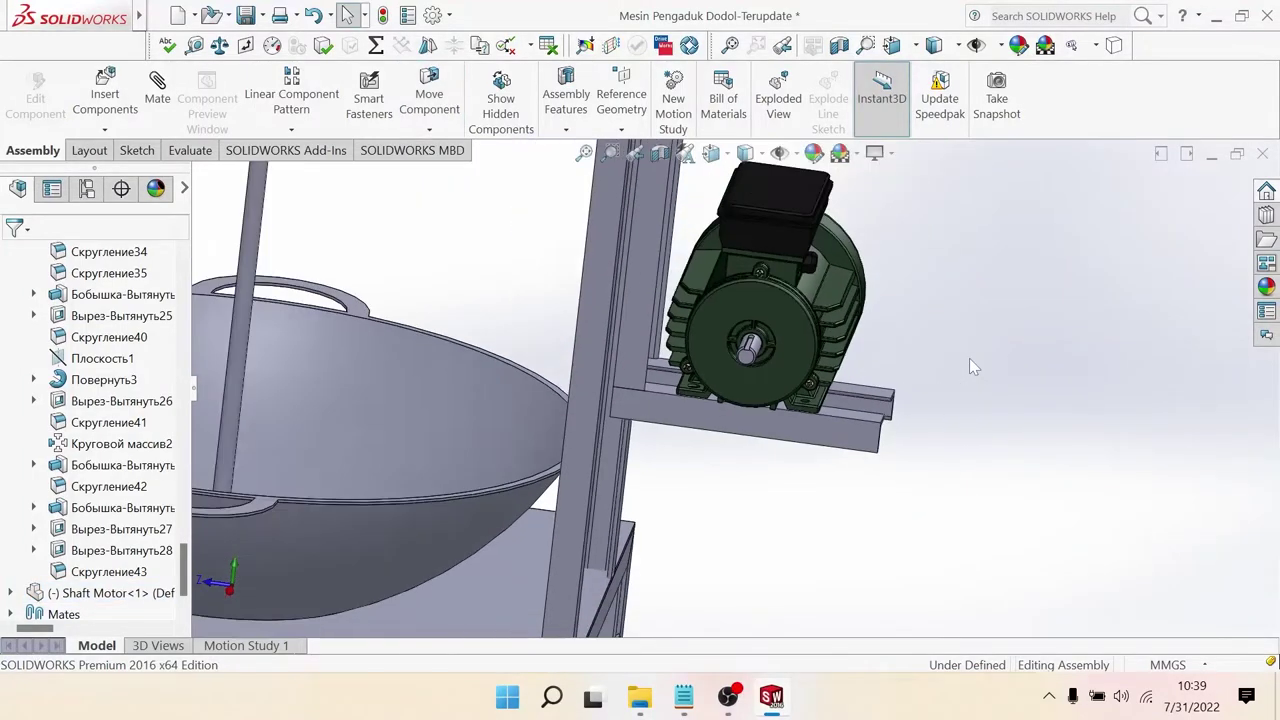
pyautogui.scroll(2, 972, 346)
pyautogui.scroll(2, 820, 417)
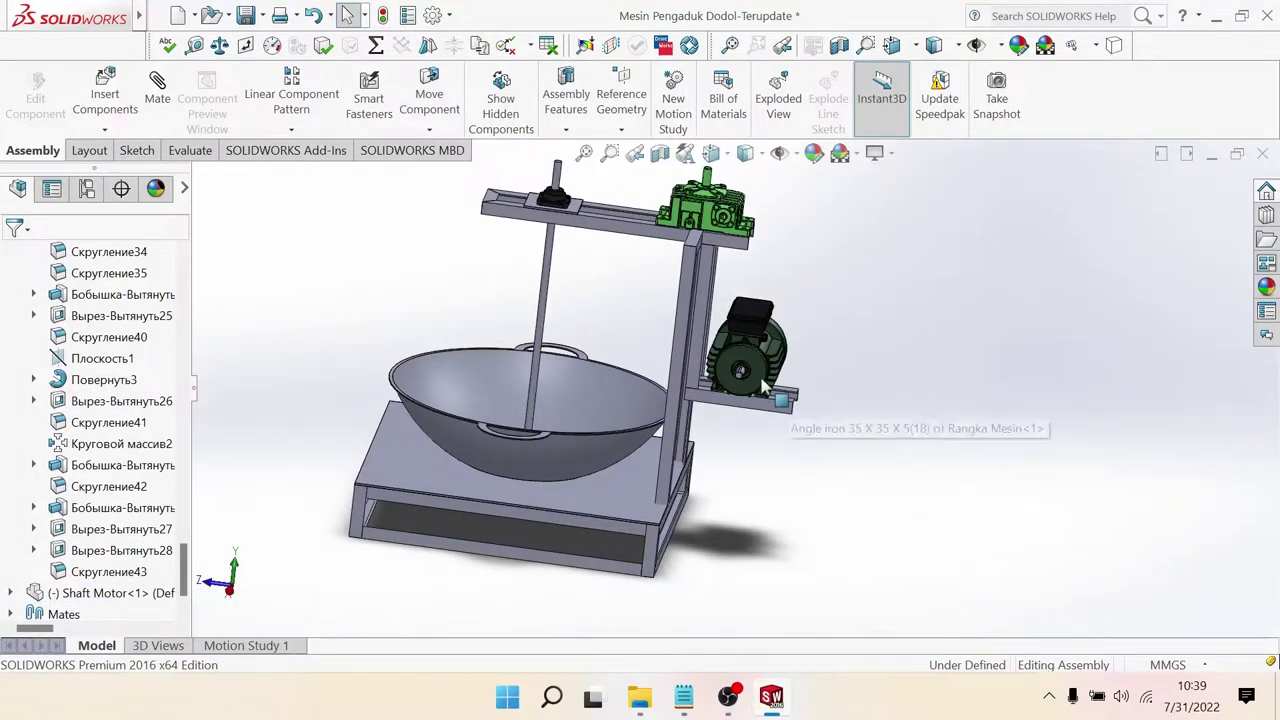
pyautogui.scroll(1, 760, 380)
pyautogui.scroll(-2, 740, 368)
pyautogui.scroll(-2, 732, 385)
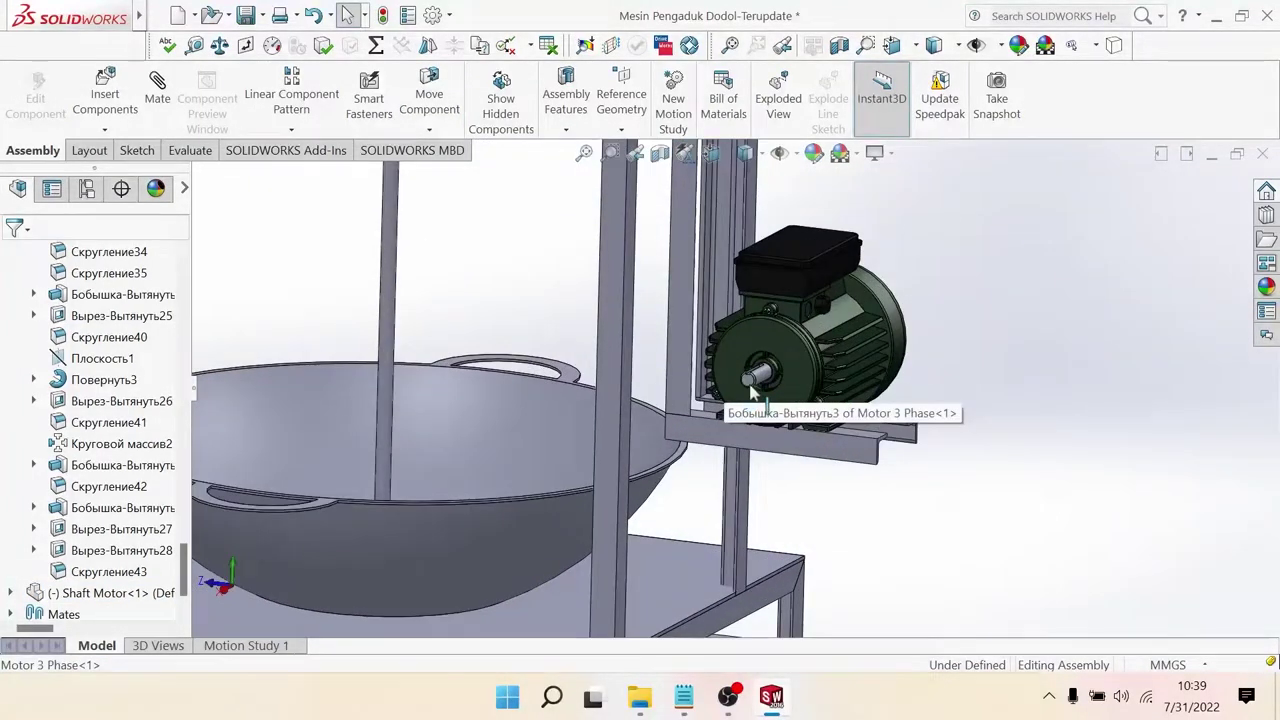
pyautogui.scroll(4, 752, 393)
pyautogui.moveTo(866, 370)
pyautogui.mouseDown(button='middle')
pyautogui.moveTo(760, 367)
pyautogui.moveTo(575, 390)
pyautogui.mouseUp(button='middle')
pyautogui.scroll(-3, 572, 393)
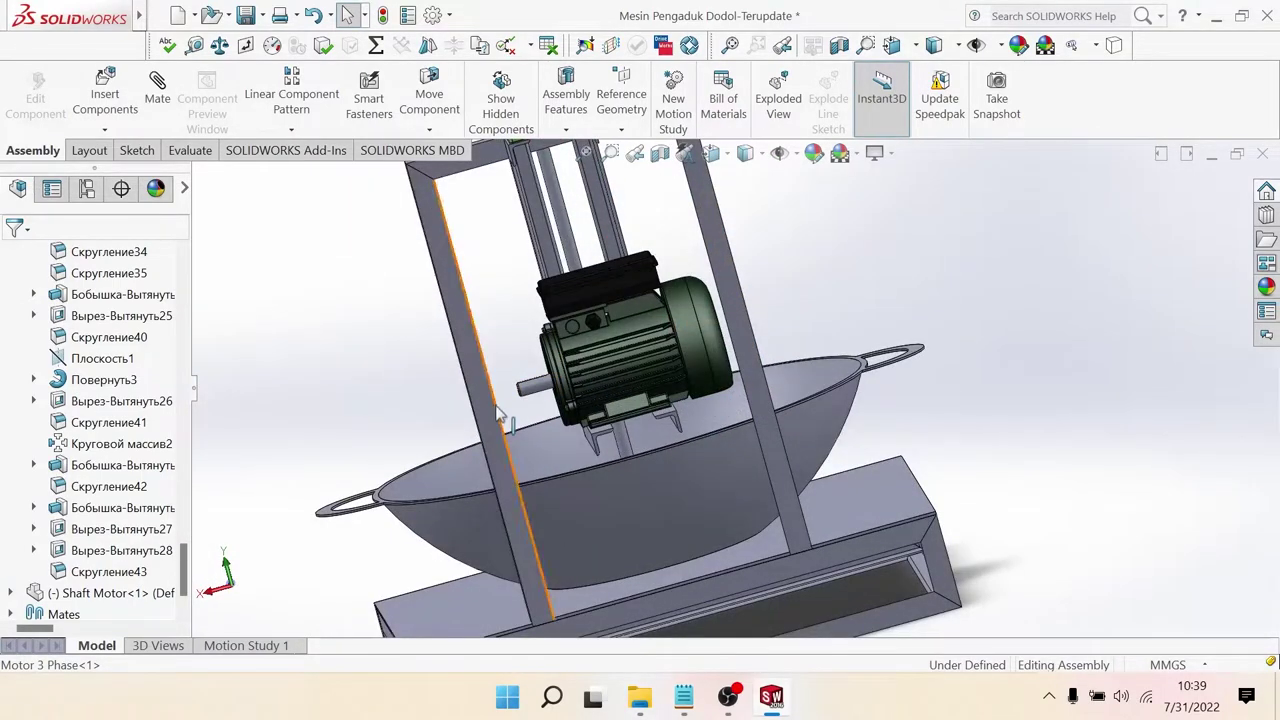
pyautogui.click(497, 413)
pyautogui.rightClick(610, 385)
pyautogui.click(655, 393)
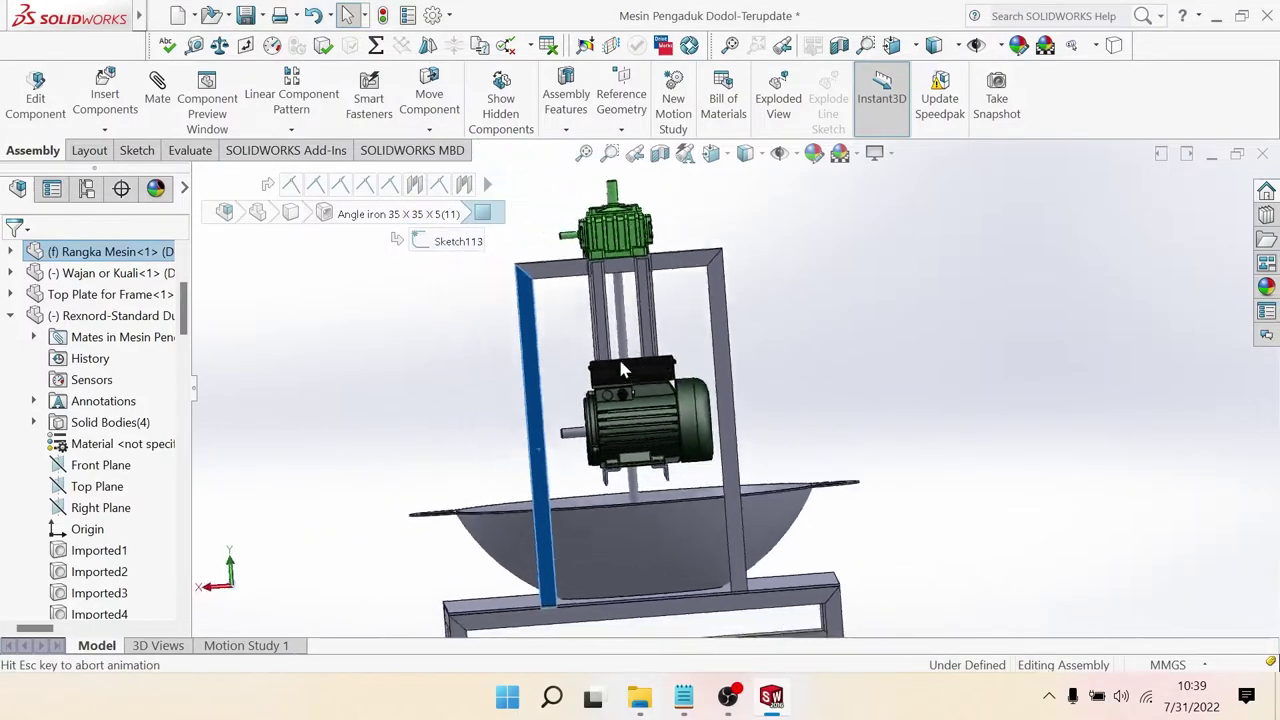
# Step: Inspect the motor and gearbox from several angles, confirming the motor is fully fixed
pyautogui.scroll(-1, 700, 363)
pyautogui.scroll(1, 730, 320)
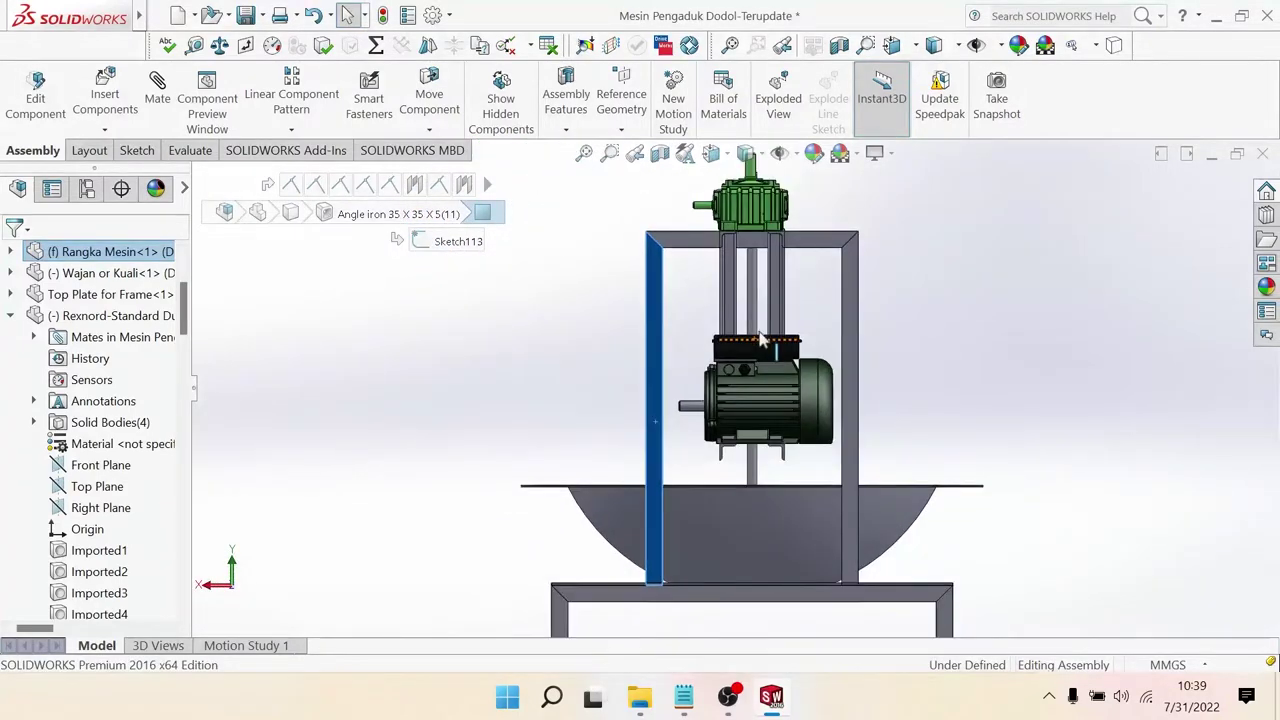
pyautogui.scroll(2, 760, 360)
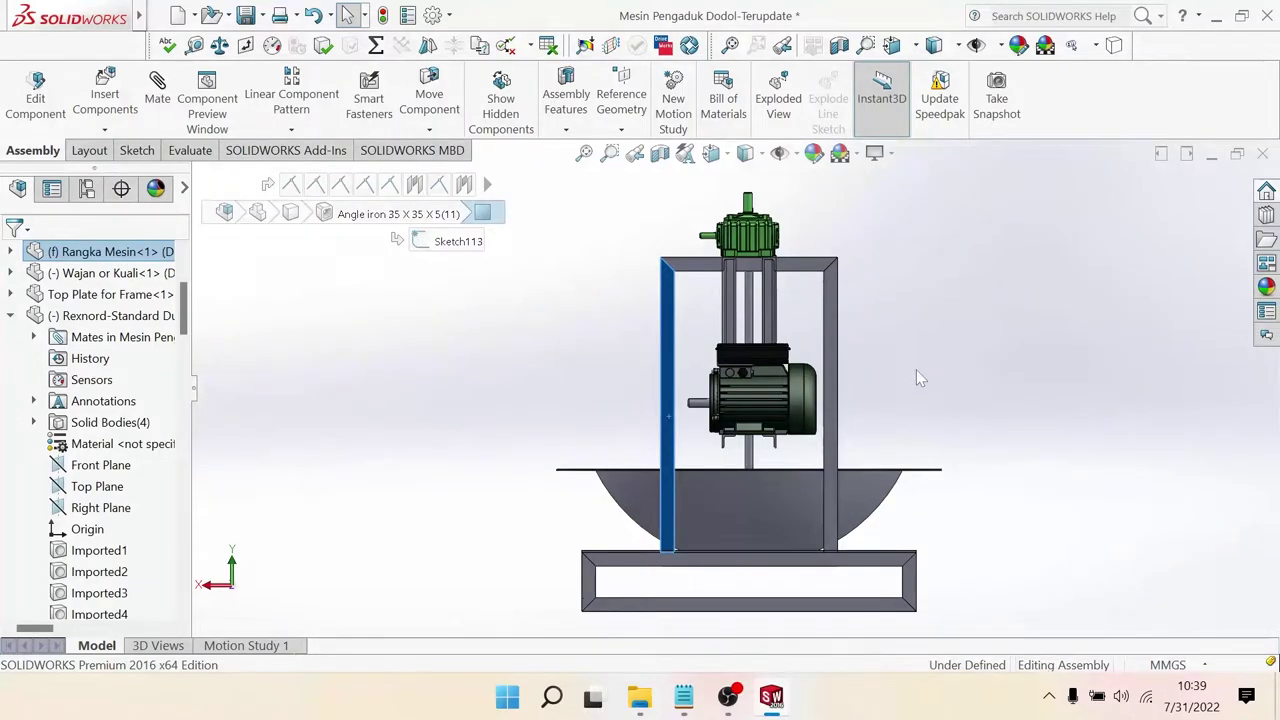
pyautogui.scroll(-1, 818, 405)
pyautogui.scroll(-1, 818, 405)
pyautogui.scroll(-1, 818, 405)
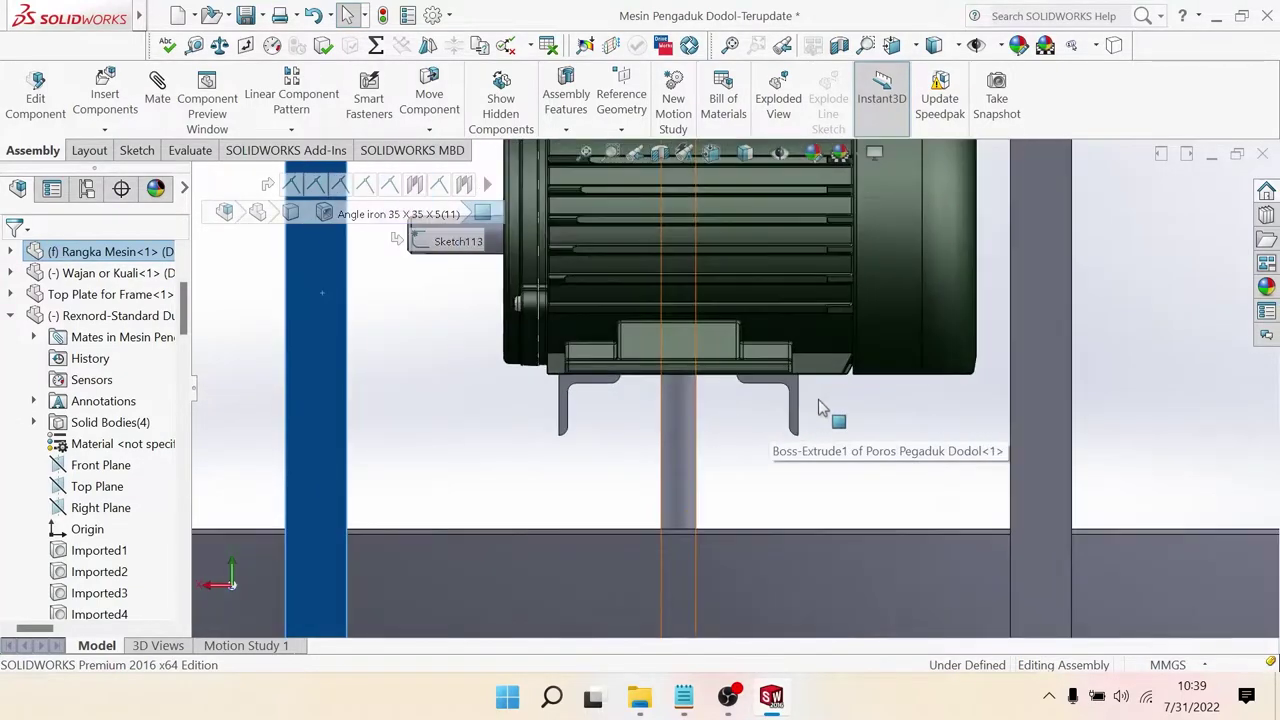
pyautogui.moveTo(916, 341); pyautogui.dragTo(893, 340)
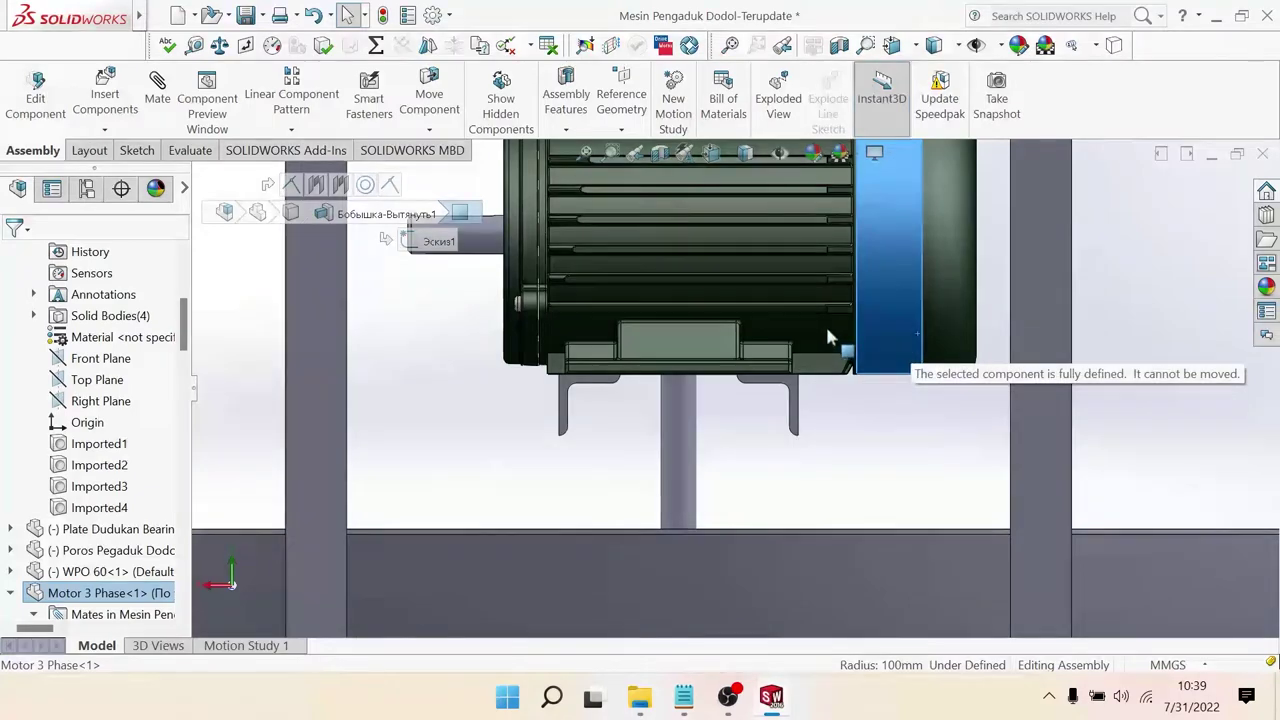
pyautogui.scroll(3, 813, 311)
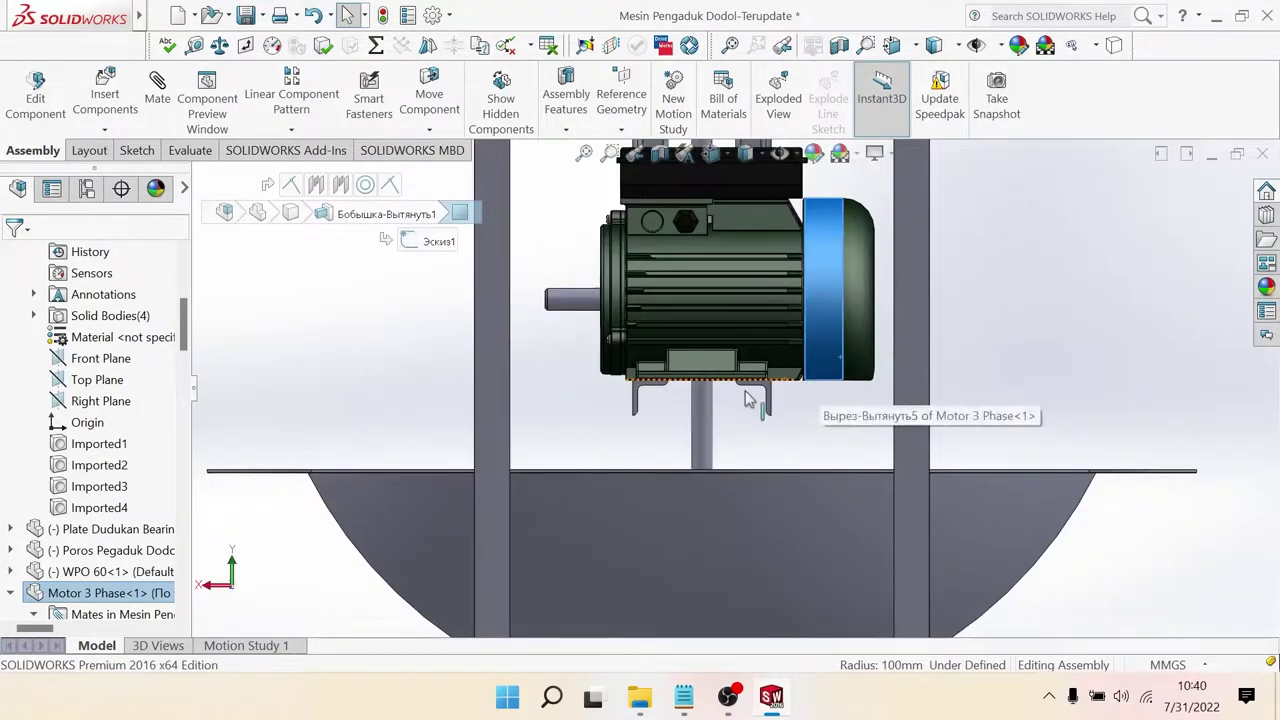
pyautogui.moveTo(745, 398); pyautogui.dragTo(759, 435, button='middle')
pyautogui.scroll(2, 756, 433)
pyautogui.scroll(1, 756, 433)
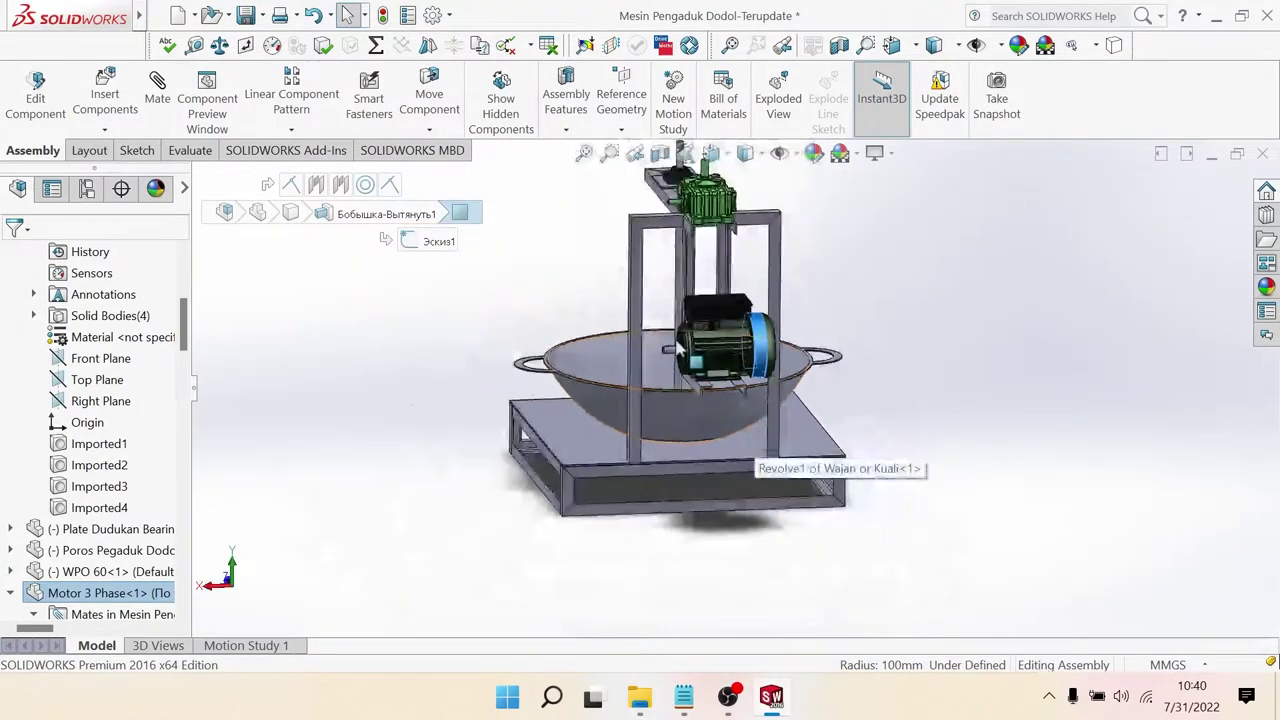
pyautogui.scroll(-2, 672, 329)
pyautogui.scroll(2, 672, 329)
pyautogui.scroll(-2, 740, 350)
pyautogui.scroll(-1, 750, 365)
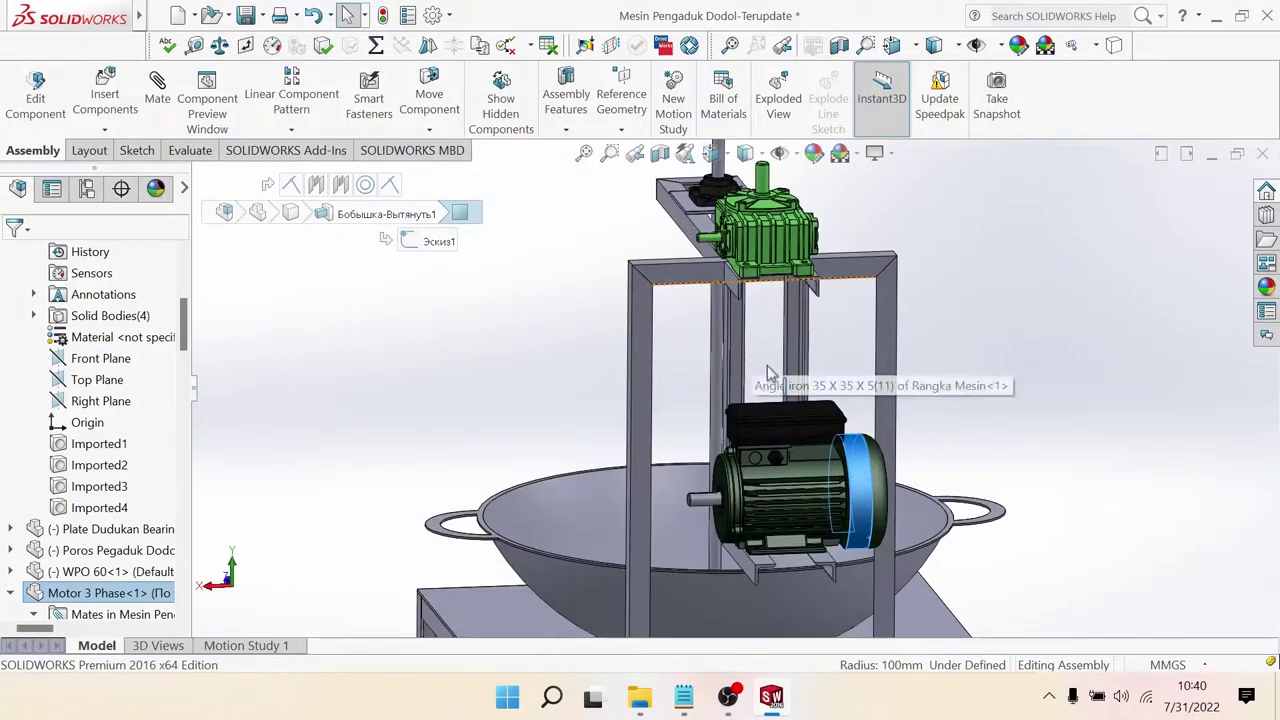
pyautogui.moveTo(752, 368)
pyautogui.mouseDown(button='middle')
pyautogui.moveTo(806, 393)
pyautogui.moveTo(784, 516)
pyautogui.moveTo(797, 401)
pyautogui.moveTo(796, 415)
pyautogui.mouseUp(button='middle')
pyautogui.scroll(-2, 792, 542)
pyautogui.scroll(1, 792, 542)
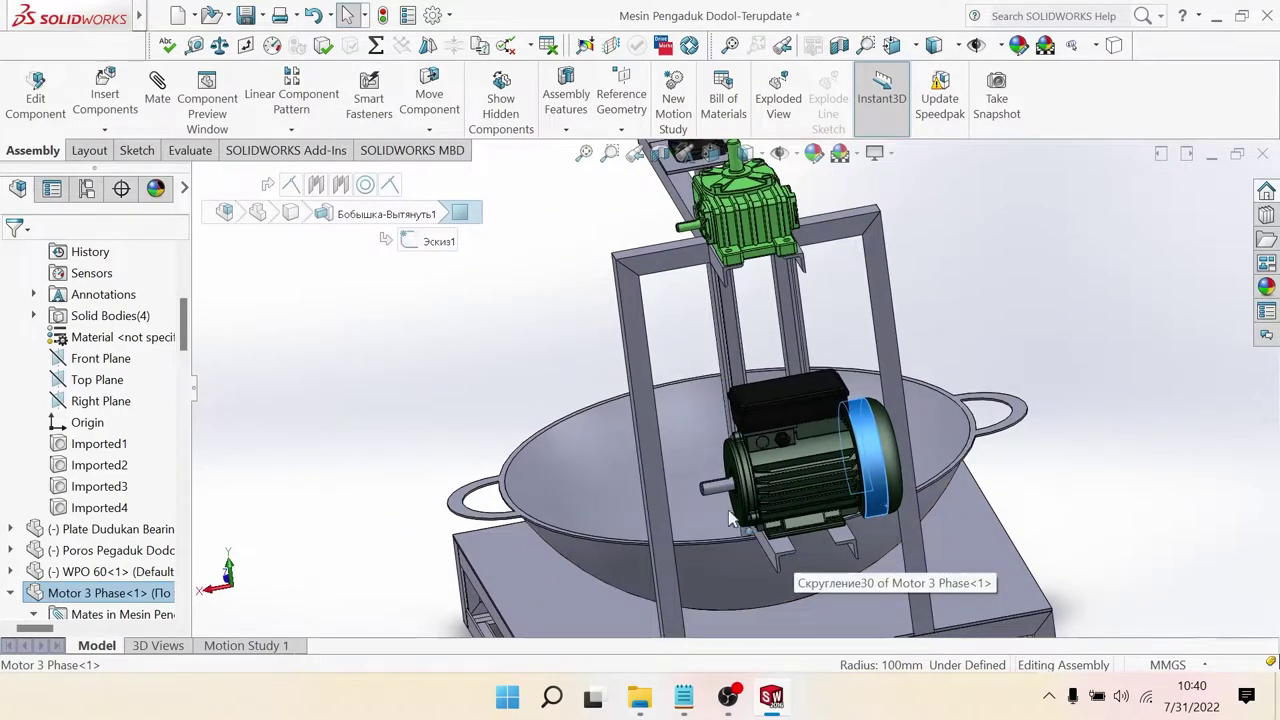
pyautogui.scroll(-2, 713, 495)
pyautogui.scroll(-1, 712, 490)
pyautogui.scroll(-1, 711, 466)
pyautogui.scroll(-1, 711, 460)
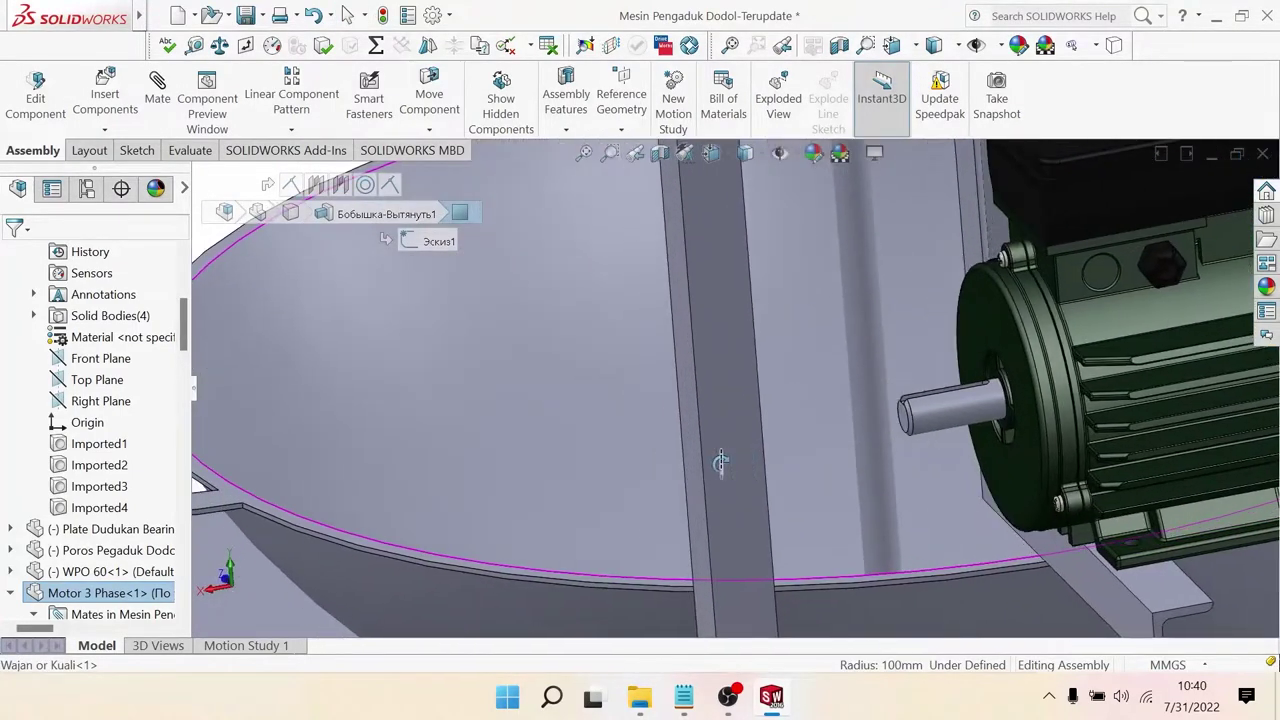
pyautogui.scroll(3, 711, 460)
pyautogui.scroll(-2, 869, 450)
pyautogui.scroll(-1, 870, 432)
pyautogui.scroll(4, 871, 425)
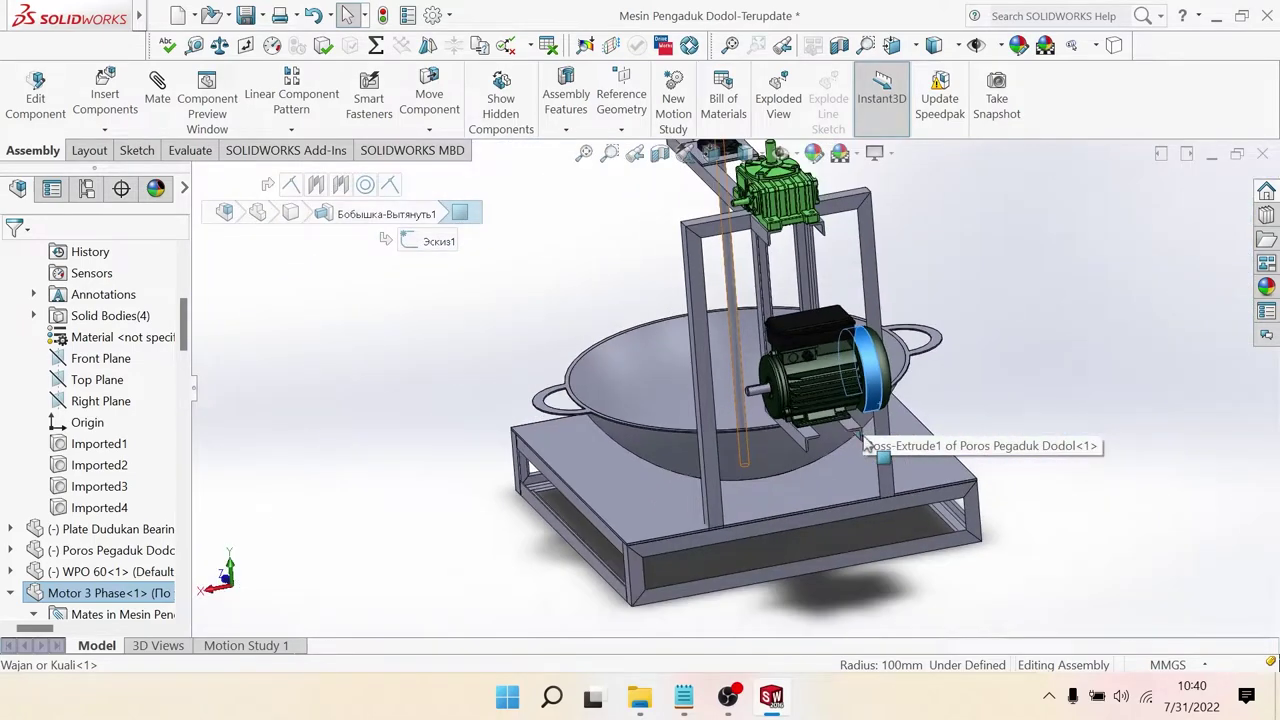
pyautogui.scroll(2, 872, 422)
# Step: Clear the selection, view the machine from above, and start Insert Components
pyautogui.click(880, 383)
pyautogui.moveTo(712, 370); pyautogui.dragTo(779, 355, button='middle')
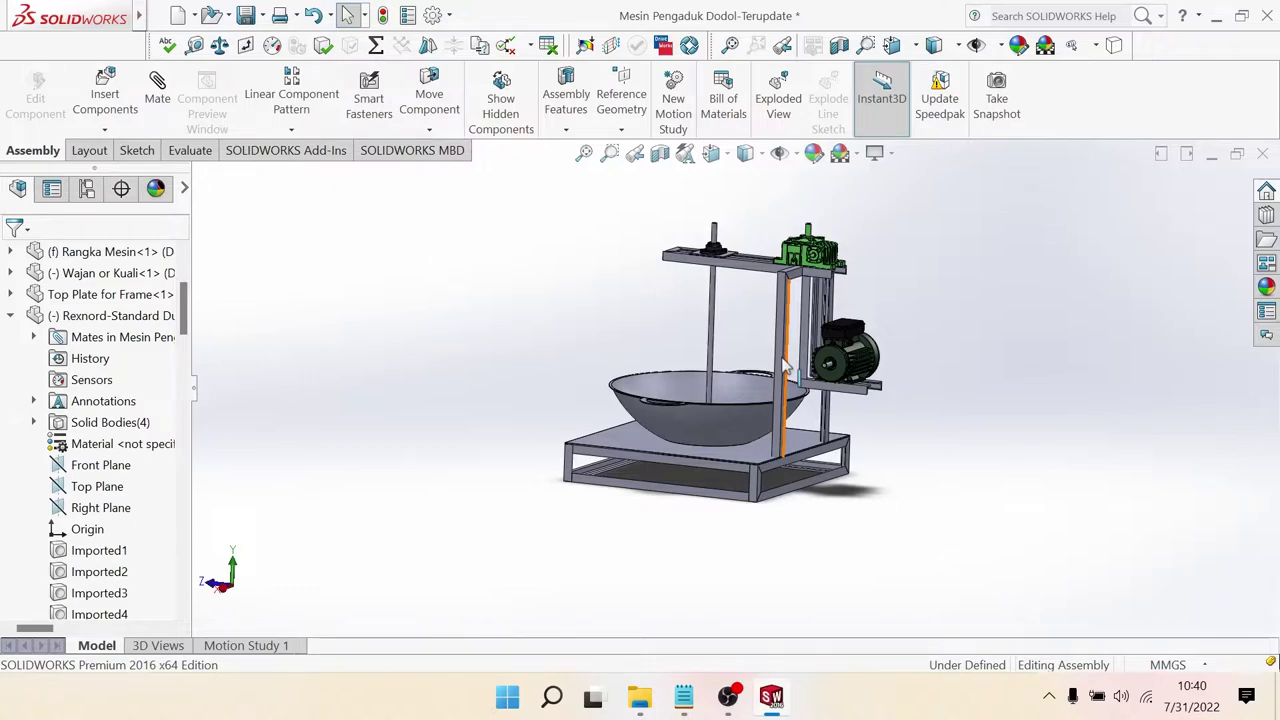
pyautogui.moveTo(793, 383); pyautogui.dragTo(729, 312, button='middle')
pyautogui.scroll(-3, 729, 312)
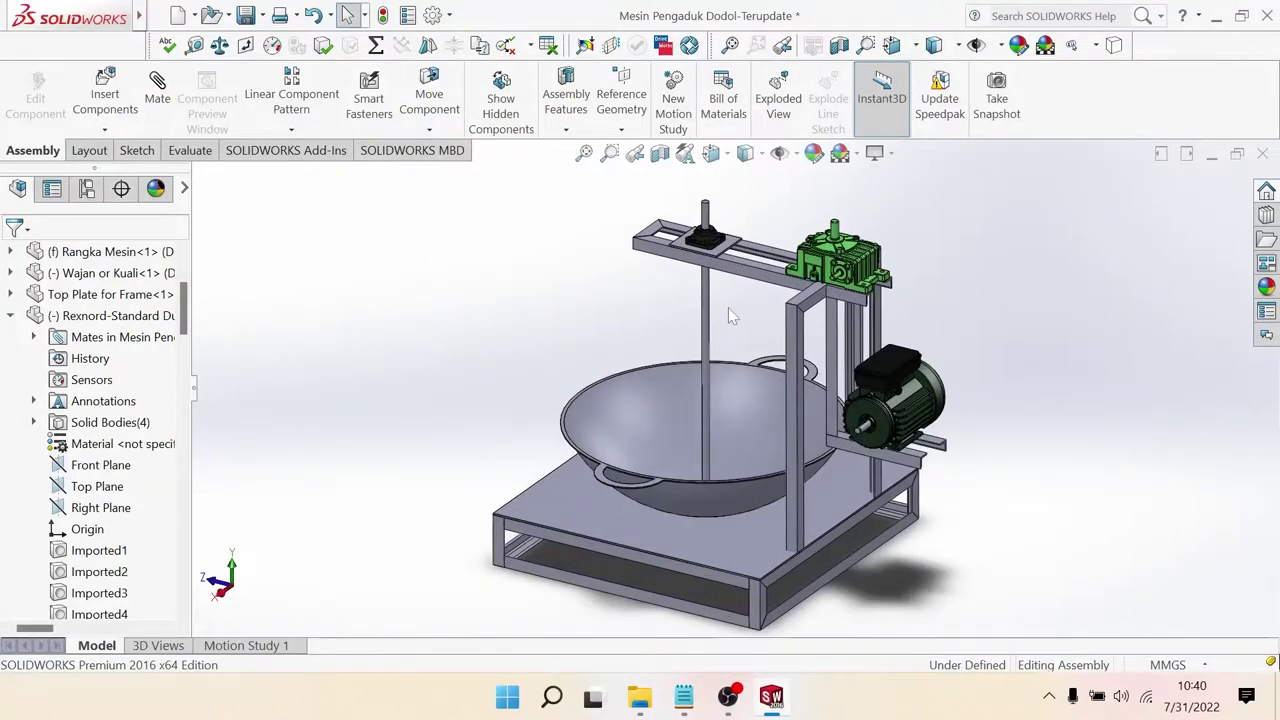
pyautogui.click(104, 101)
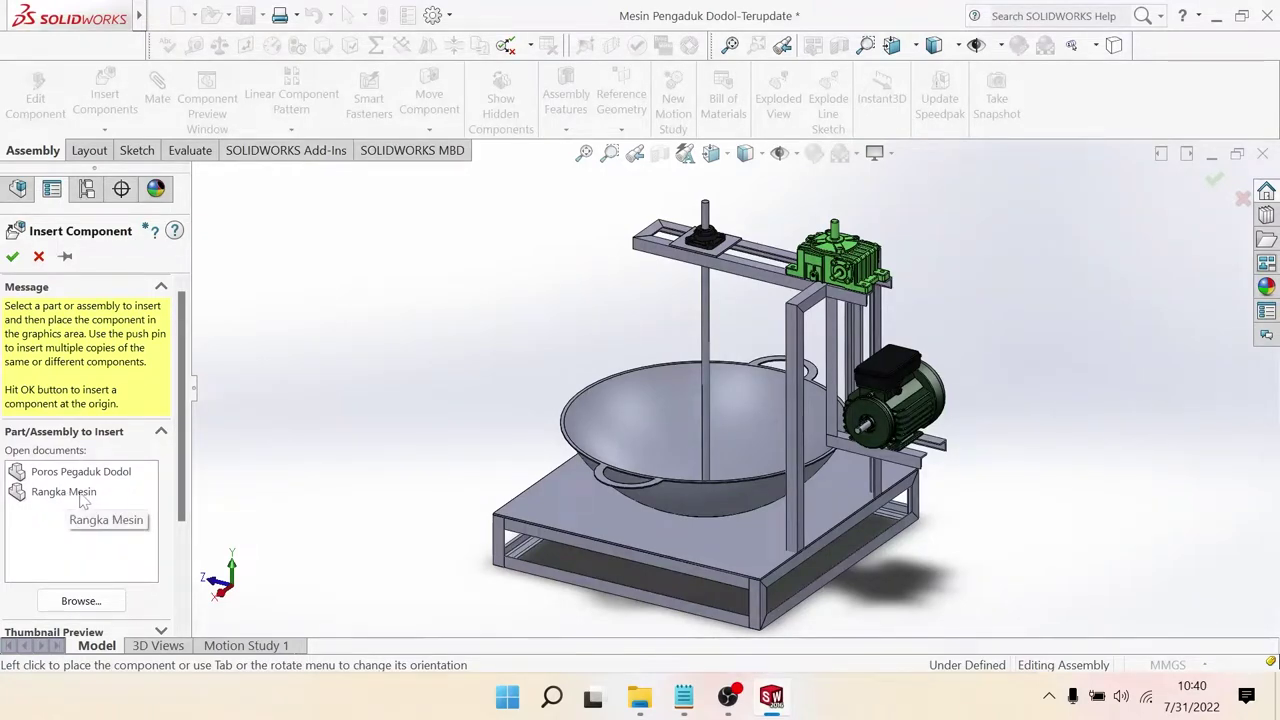
# Step: Insert the Pulley Motor part from the 4. Pulley folder beside the motor
pyautogui.click(81, 600)
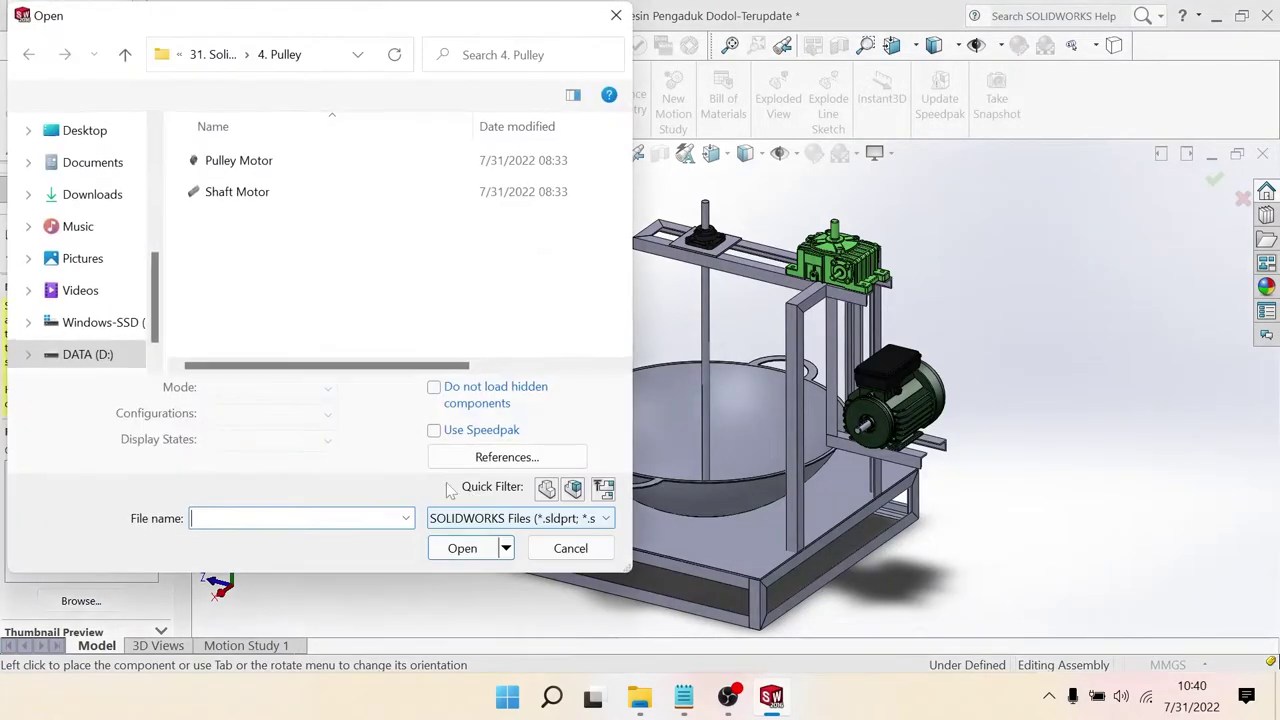
pyautogui.click(252, 161)
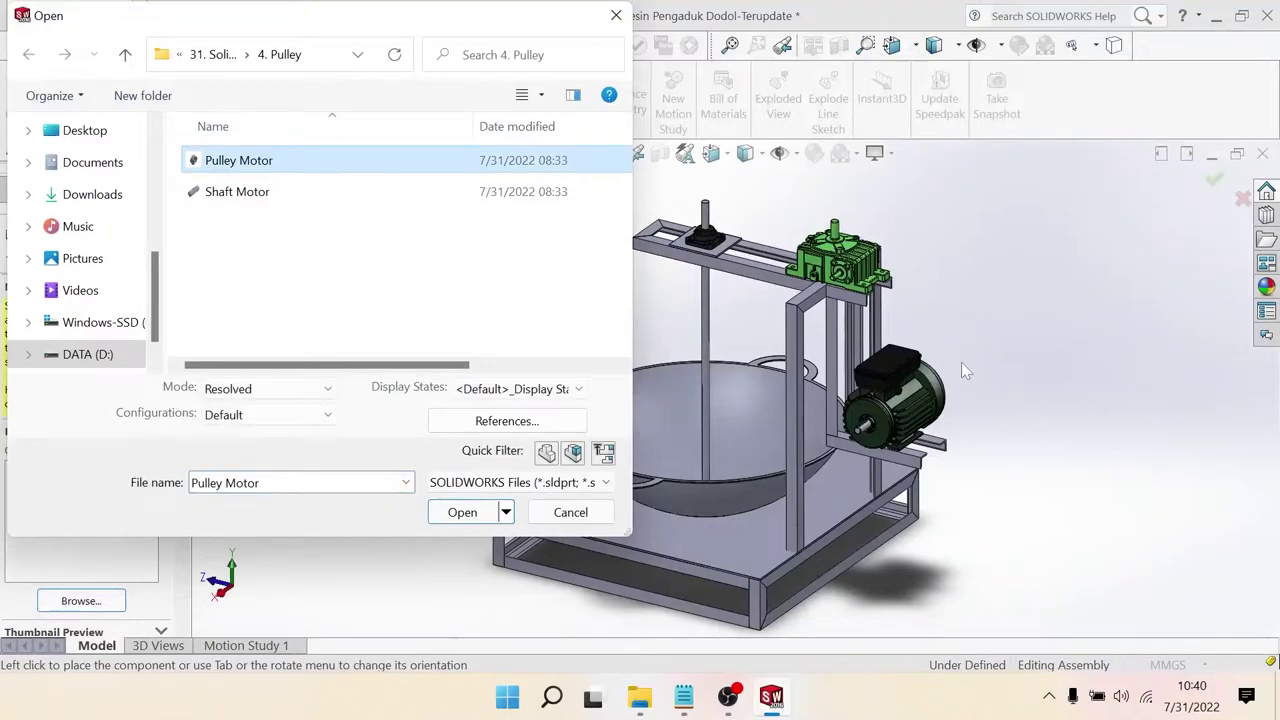
pyautogui.click(474, 516)
pyautogui.scroll(-3, 910, 450)
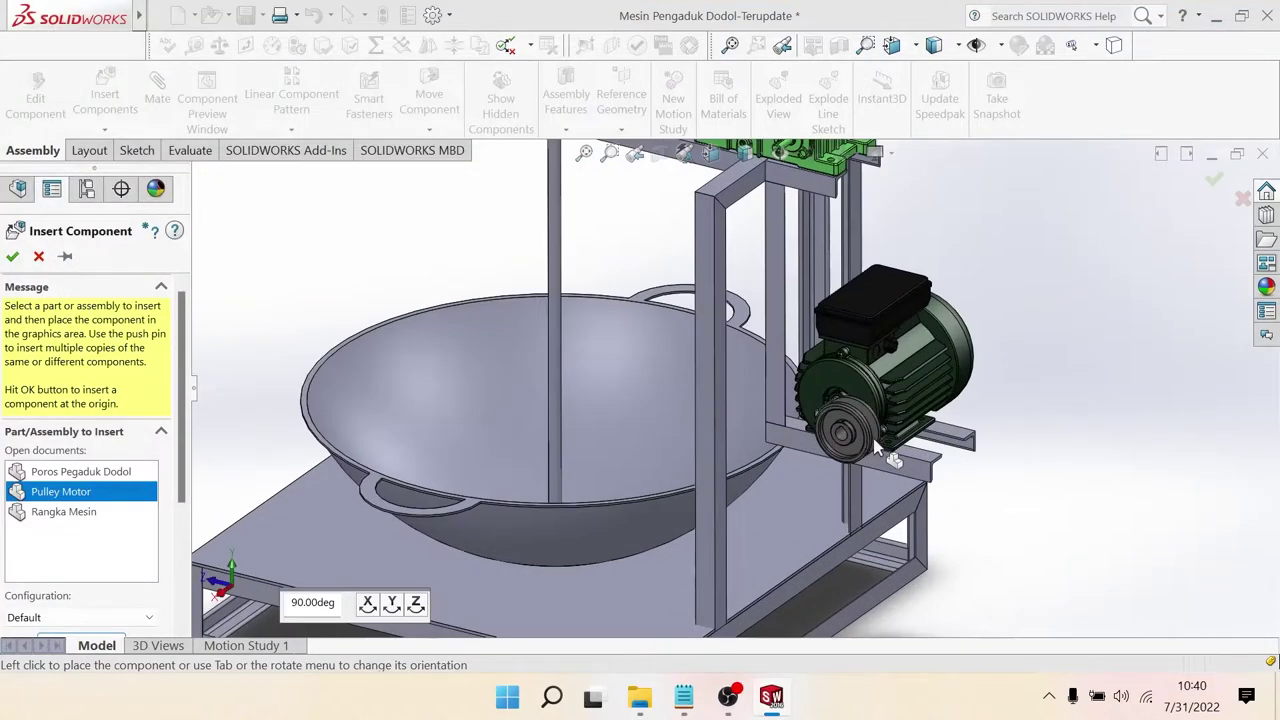
pyautogui.click(1068, 390)
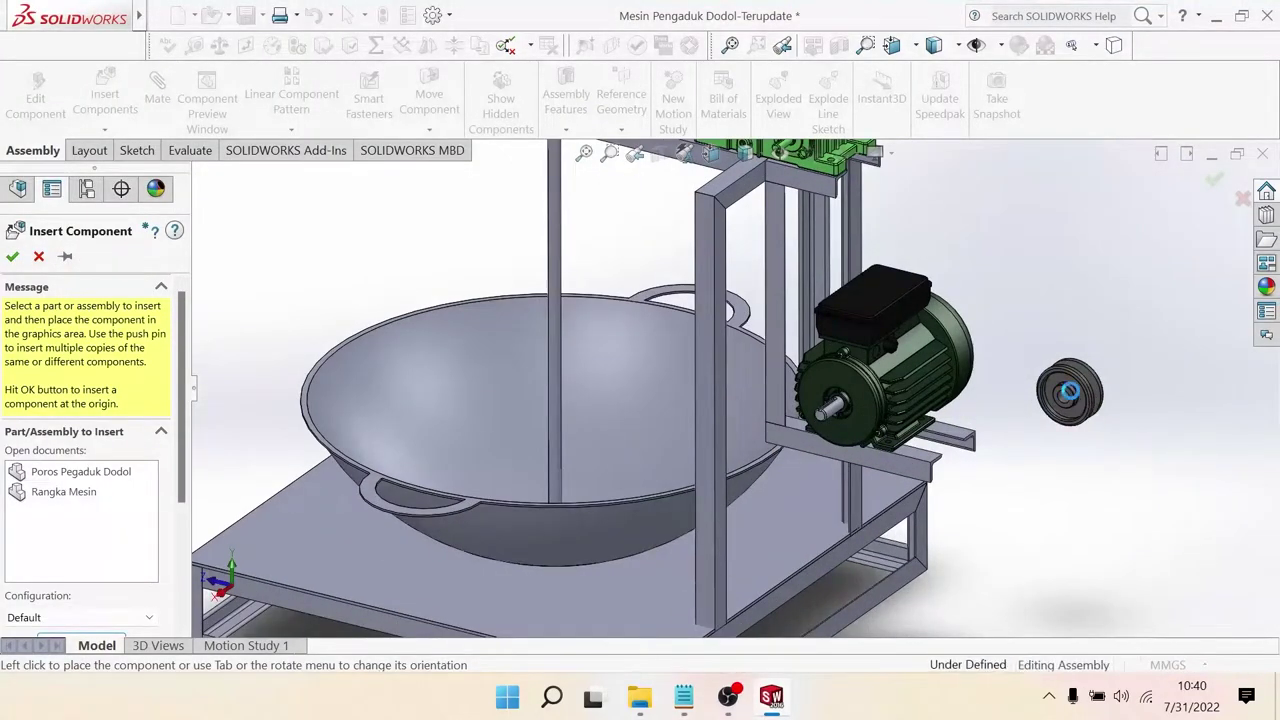
# Step: Select the pulley's bore face to begin a mate
pyautogui.scroll(-3, 1072, 398)
pyautogui.scroll(-2, 983, 413)
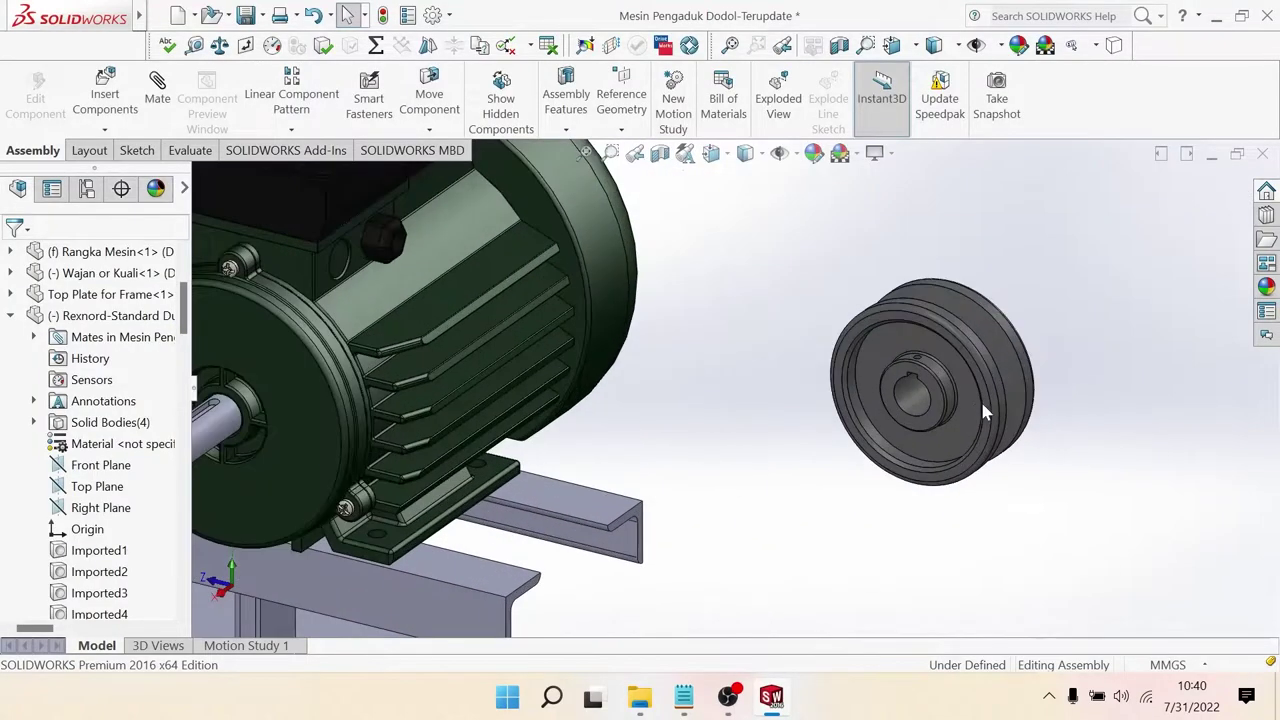
pyautogui.click(922, 412)
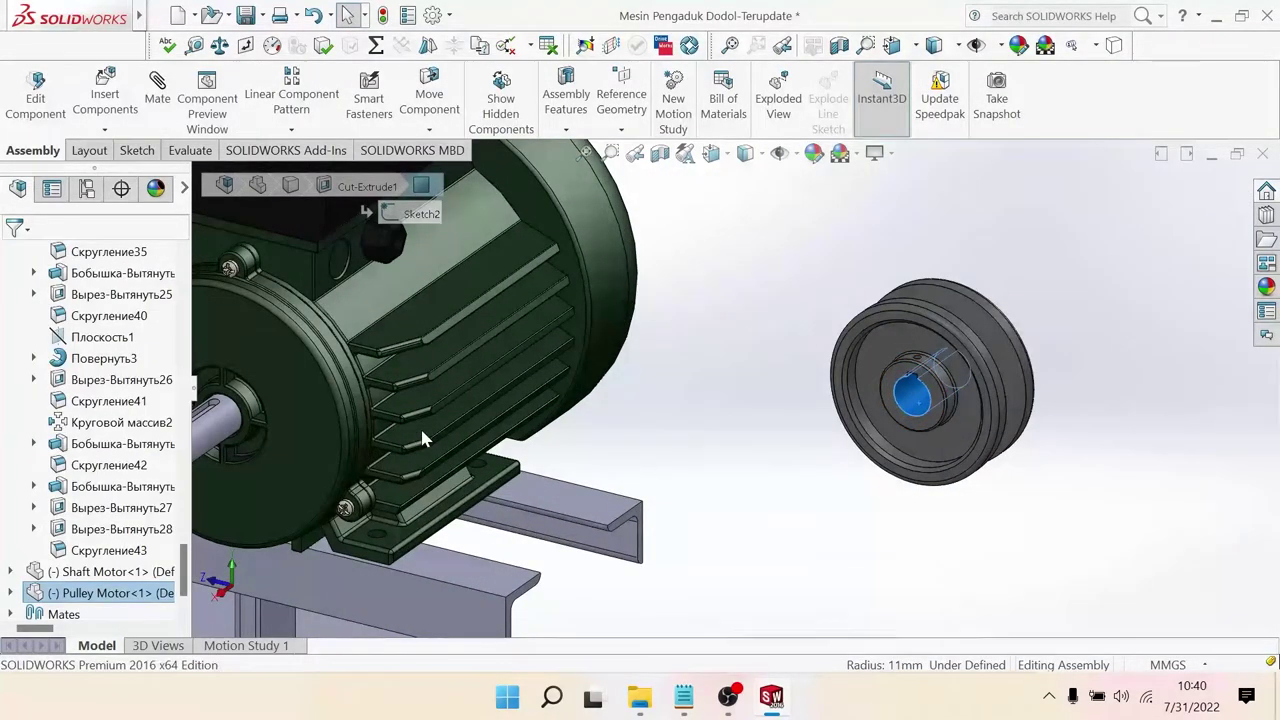
pyautogui.scroll(3, 419, 425)
pyautogui.scroll(-3, 430, 430)
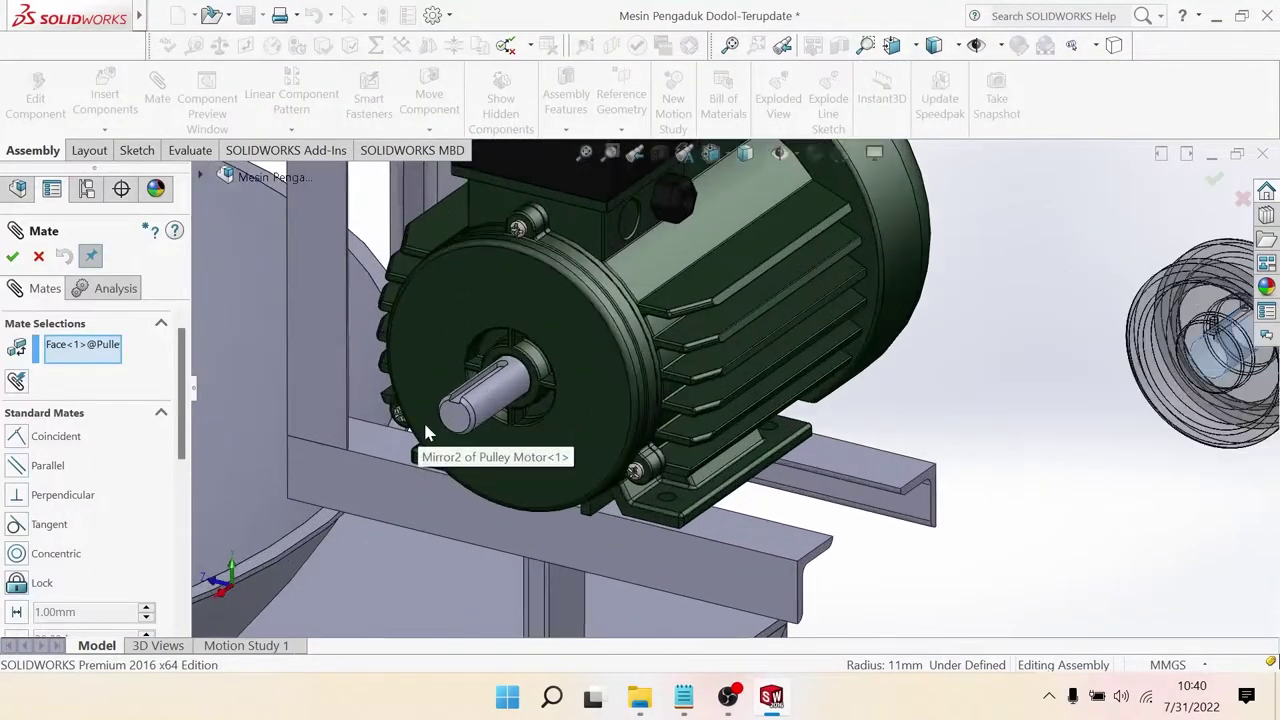
# Step: Mate the Pulley Motor concentric with the motor shaft and slide it toward the motor face
pyautogui.click(487, 420)
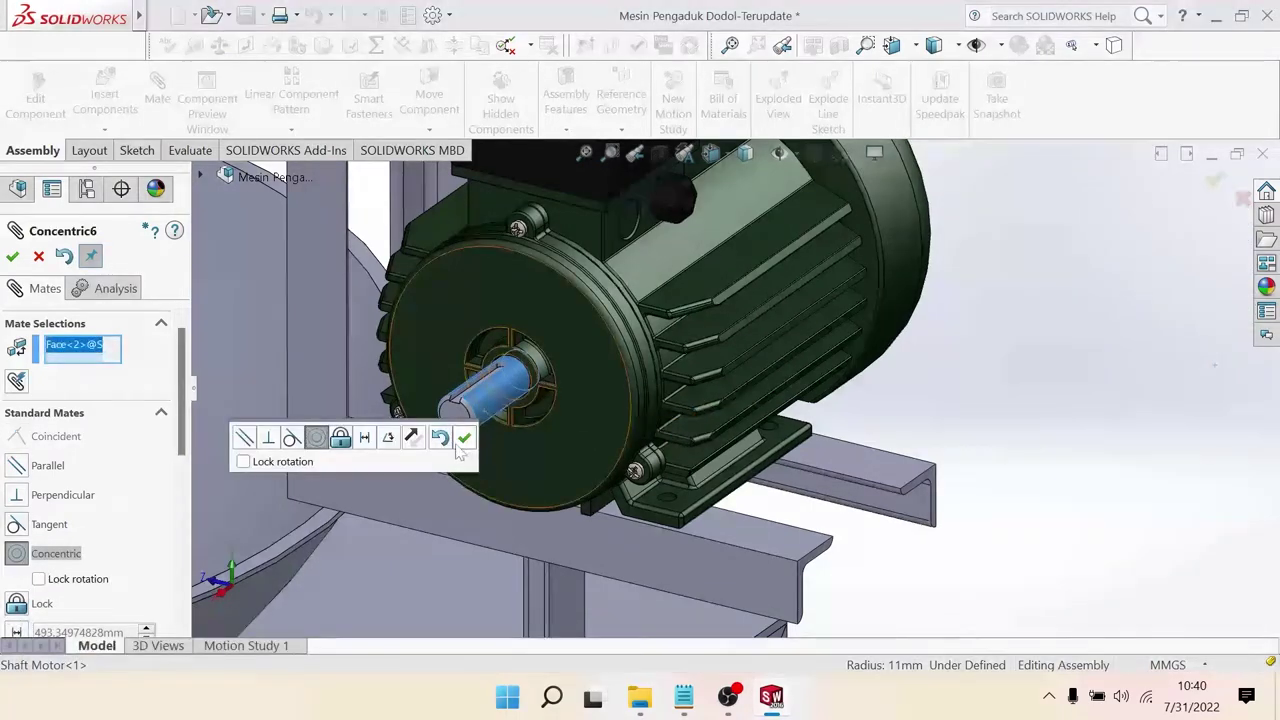
pyautogui.click(462, 440)
pyautogui.scroll(3, 828, 388)
pyautogui.moveTo(862, 272); pyautogui.dragTo(622, 403)
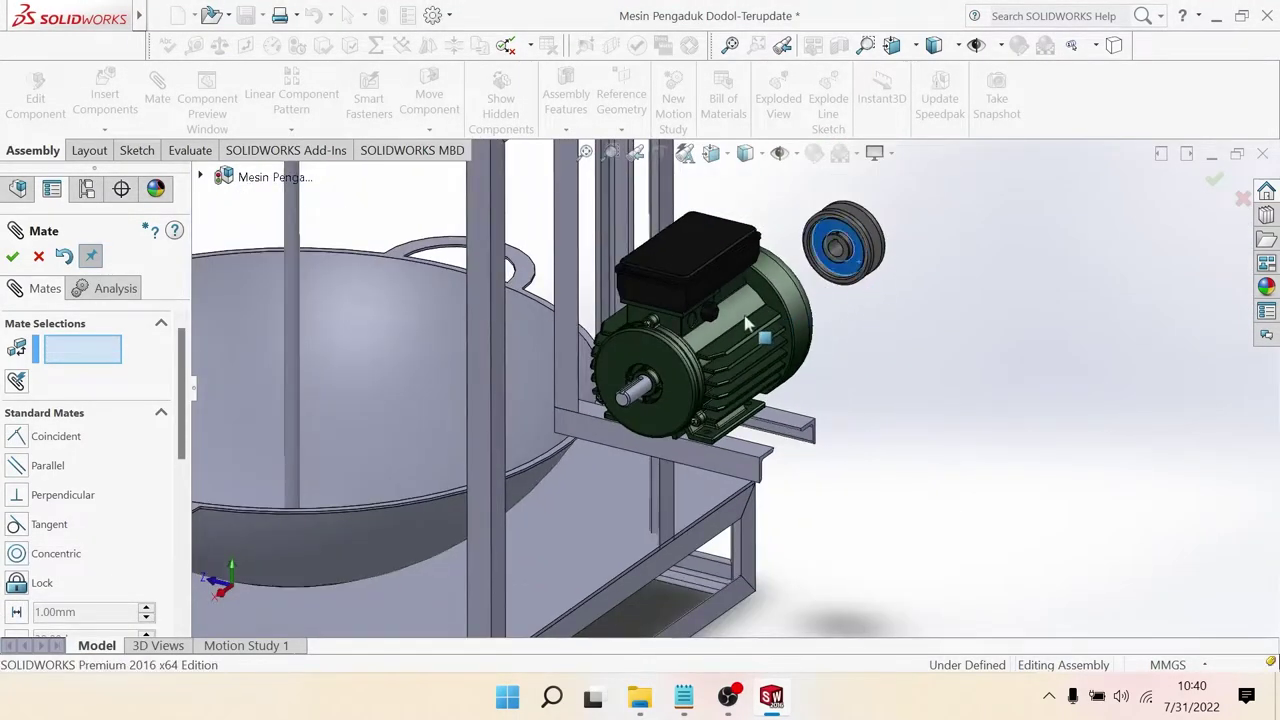
pyautogui.scroll(-3, 622, 403)
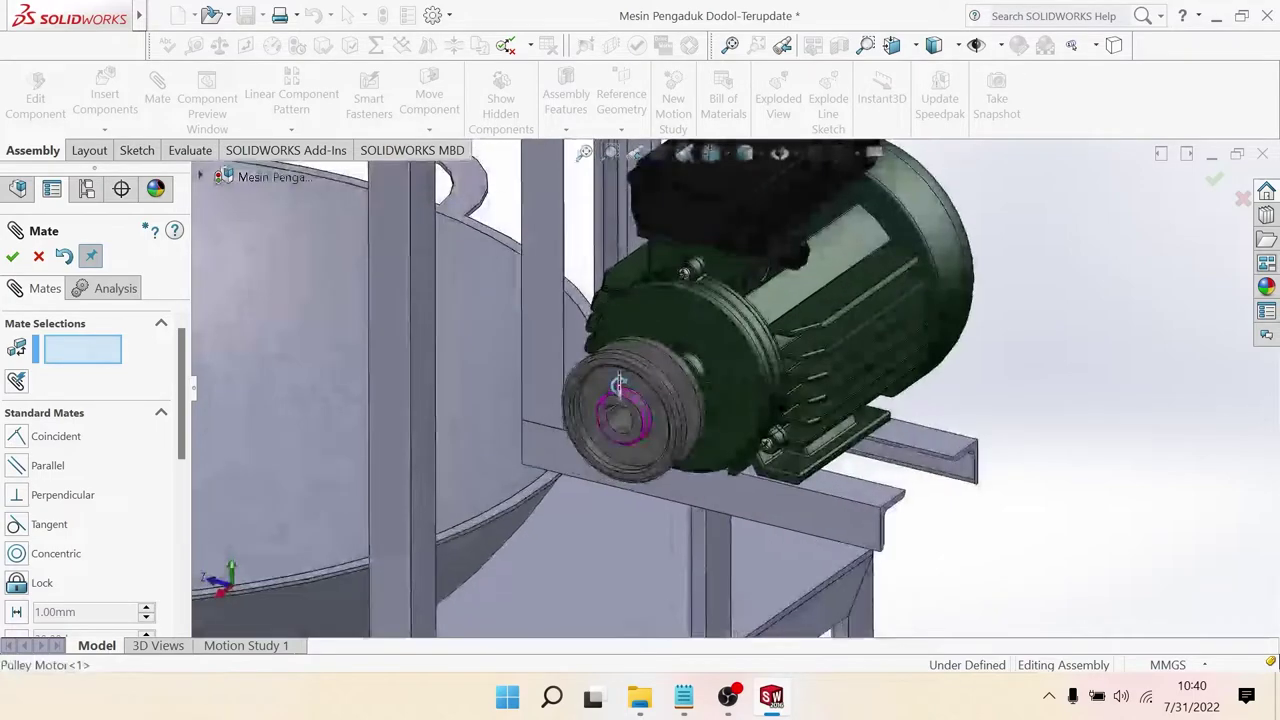
pyautogui.moveTo(622, 403); pyautogui.dragTo(603, 377, button='middle')
pyautogui.scroll(-2, 603, 377)
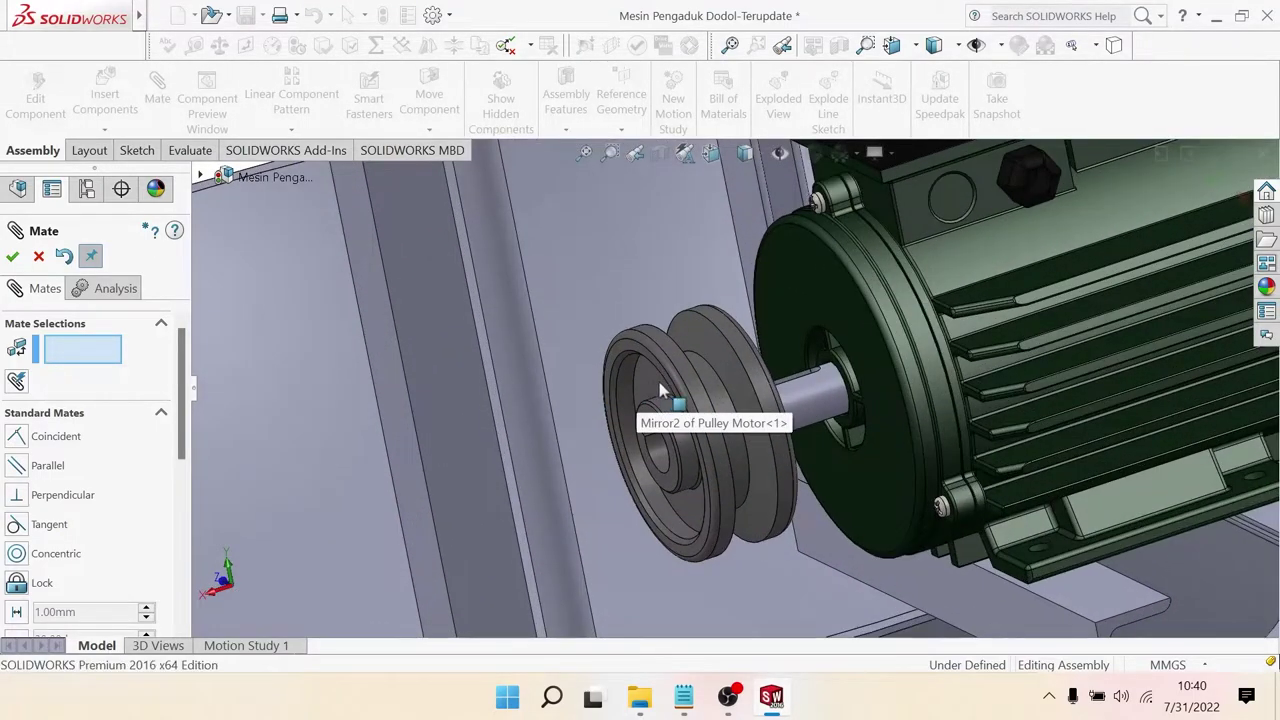
pyautogui.moveTo(659, 382); pyautogui.dragTo(722, 361)
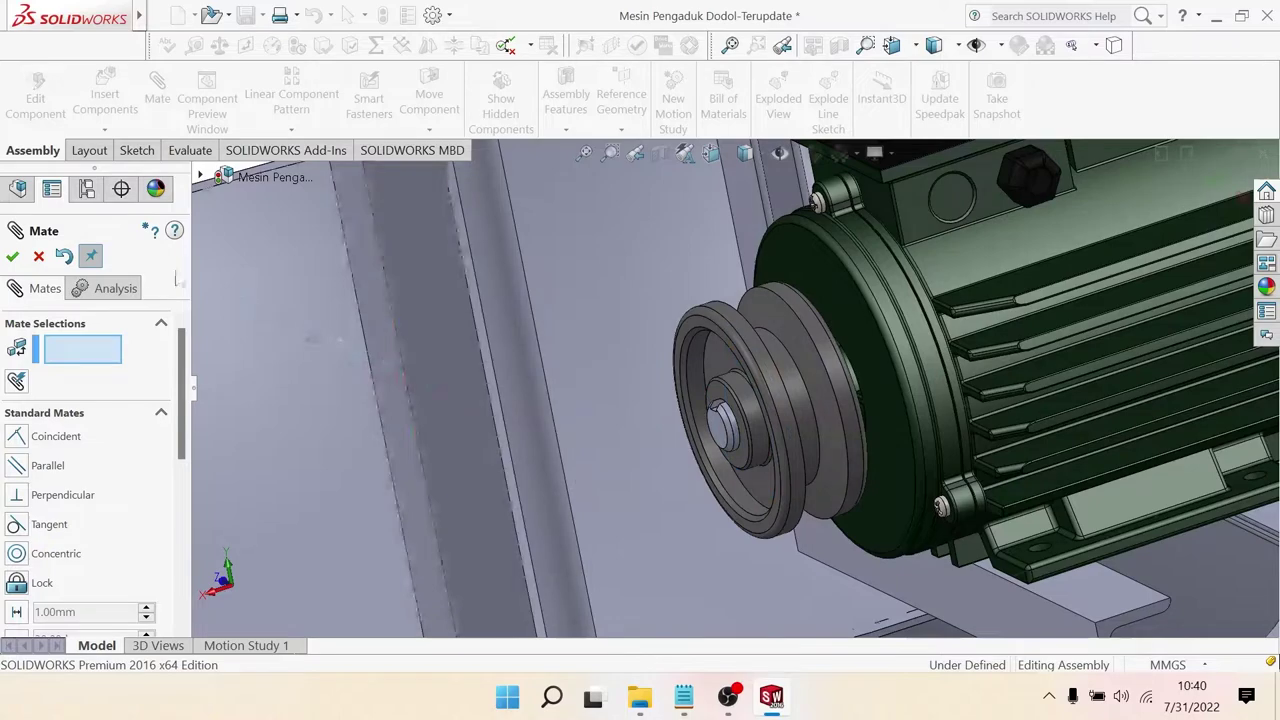
pyautogui.press('Escape')
# Step: Slide the pulley along the shaft and mate its keyway coincident with the shaft's key face
pyautogui.scroll(-2, 742, 387)
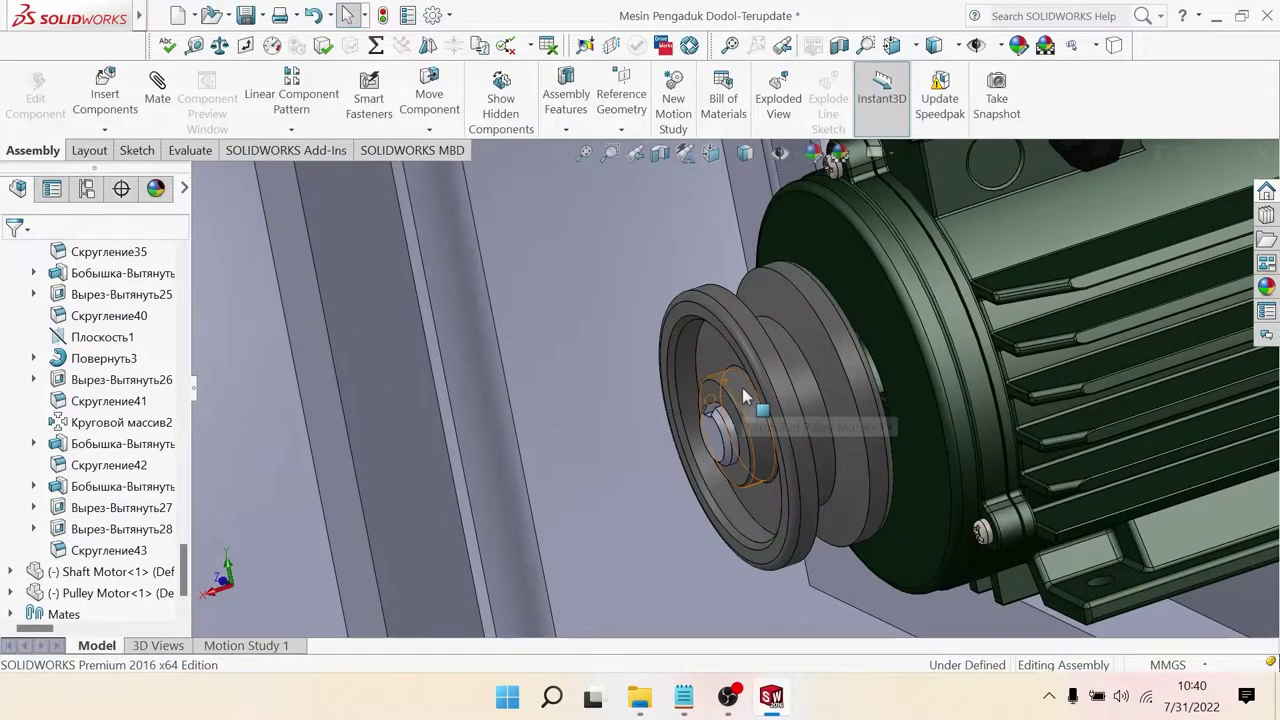
pyautogui.moveTo(742, 387); pyautogui.dragTo(785, 385, button='middle')
pyautogui.moveTo(782, 382); pyautogui.dragTo(813, 469)
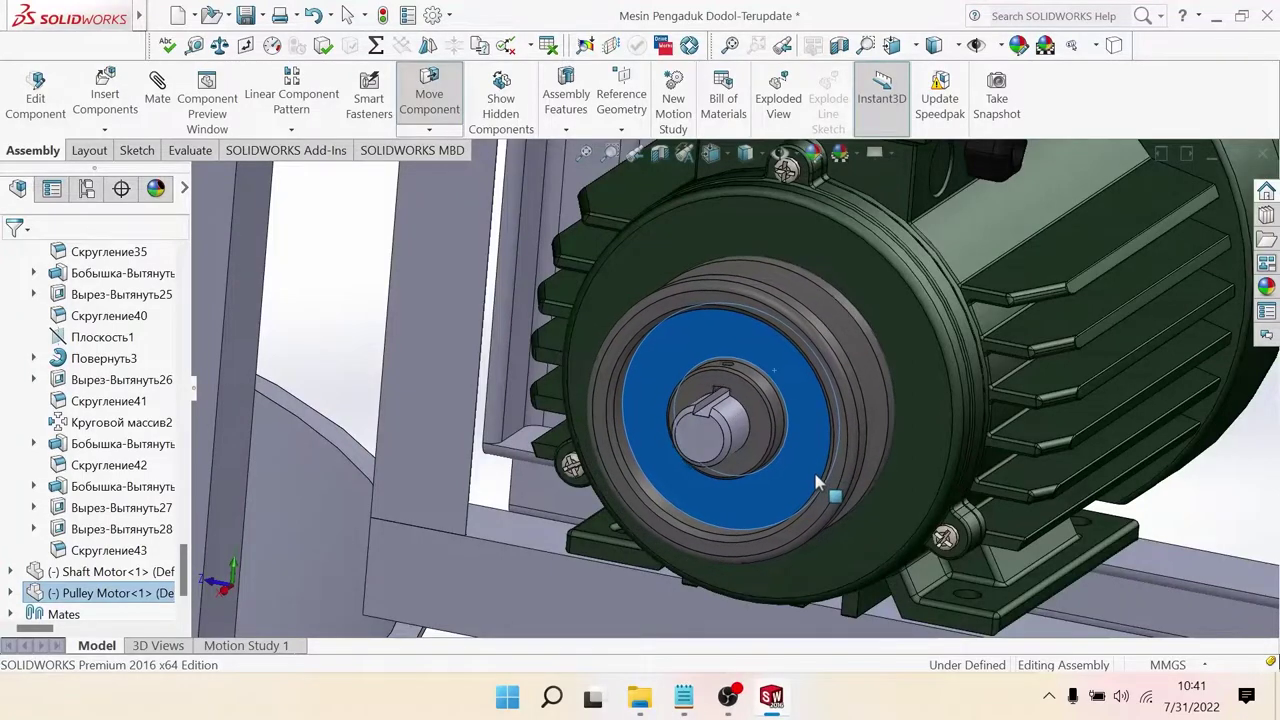
pyautogui.press('Escape')
pyautogui.scroll(-5, 703, 396)
pyautogui.moveTo(703, 396); pyautogui.dragTo(780, 366, button='middle')
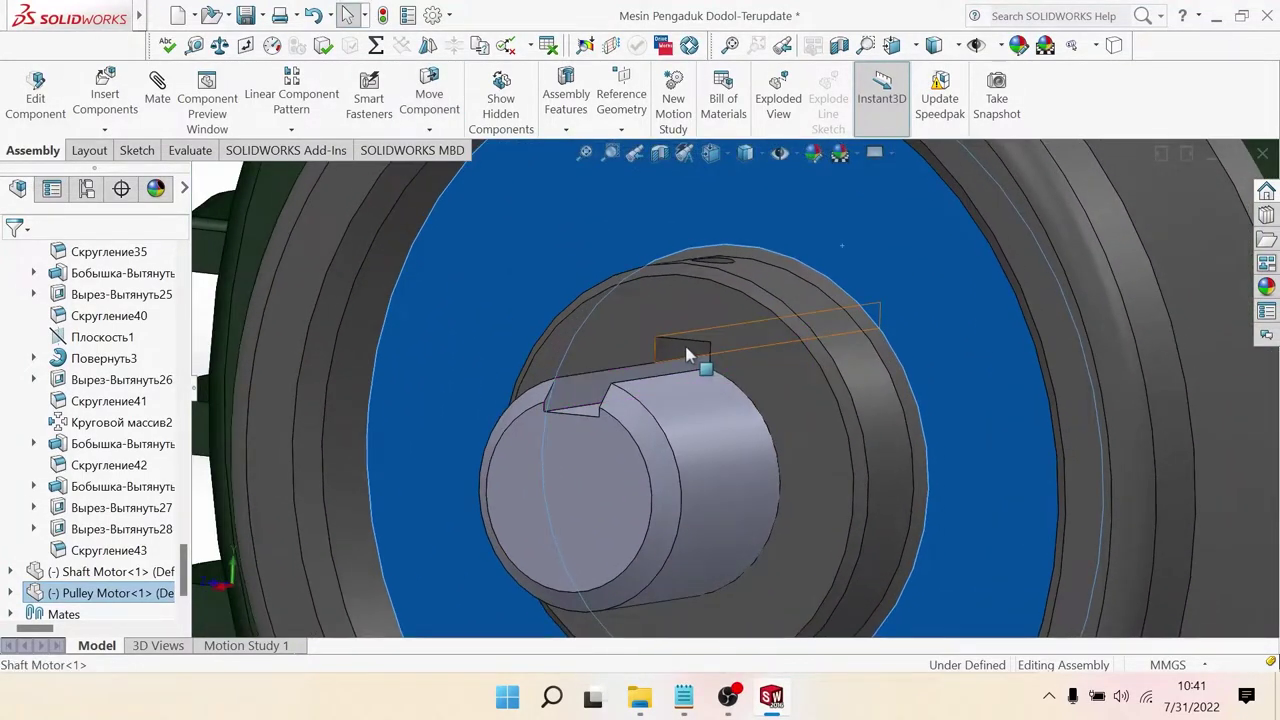
pyautogui.click(686, 350)
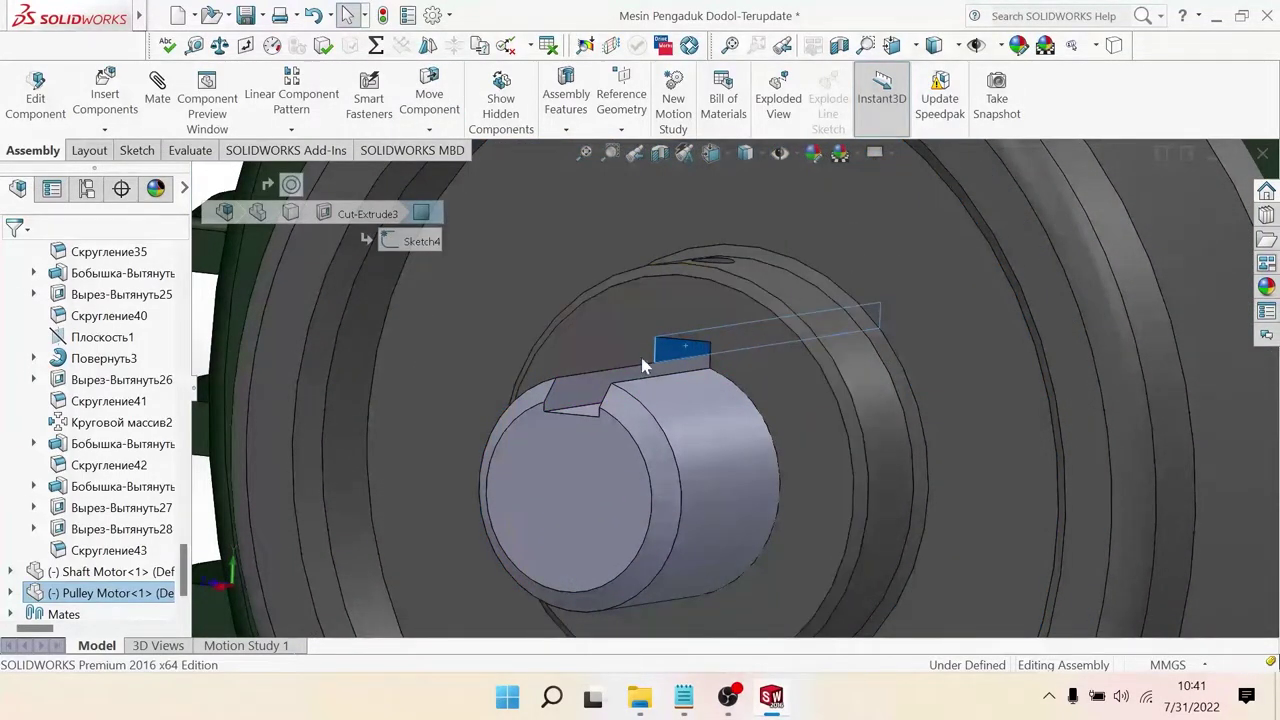
pyautogui.press('m')
pyautogui.click(597, 381)
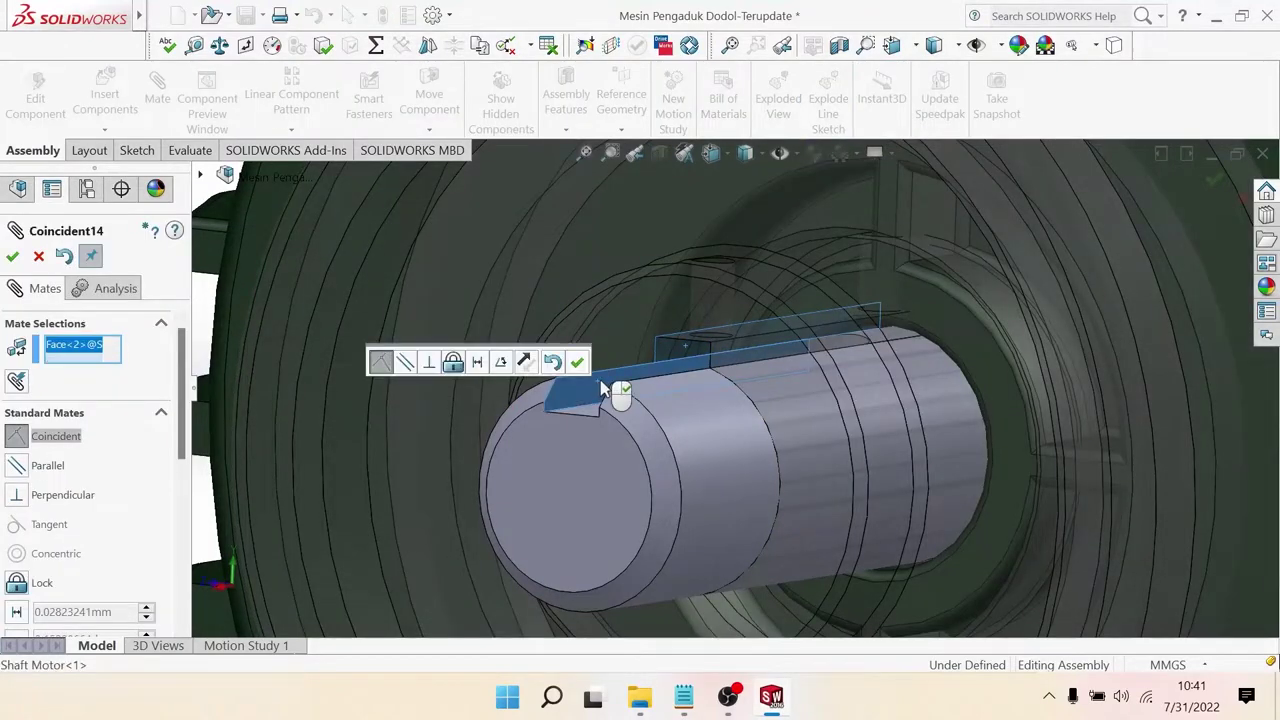
pyautogui.click(578, 365)
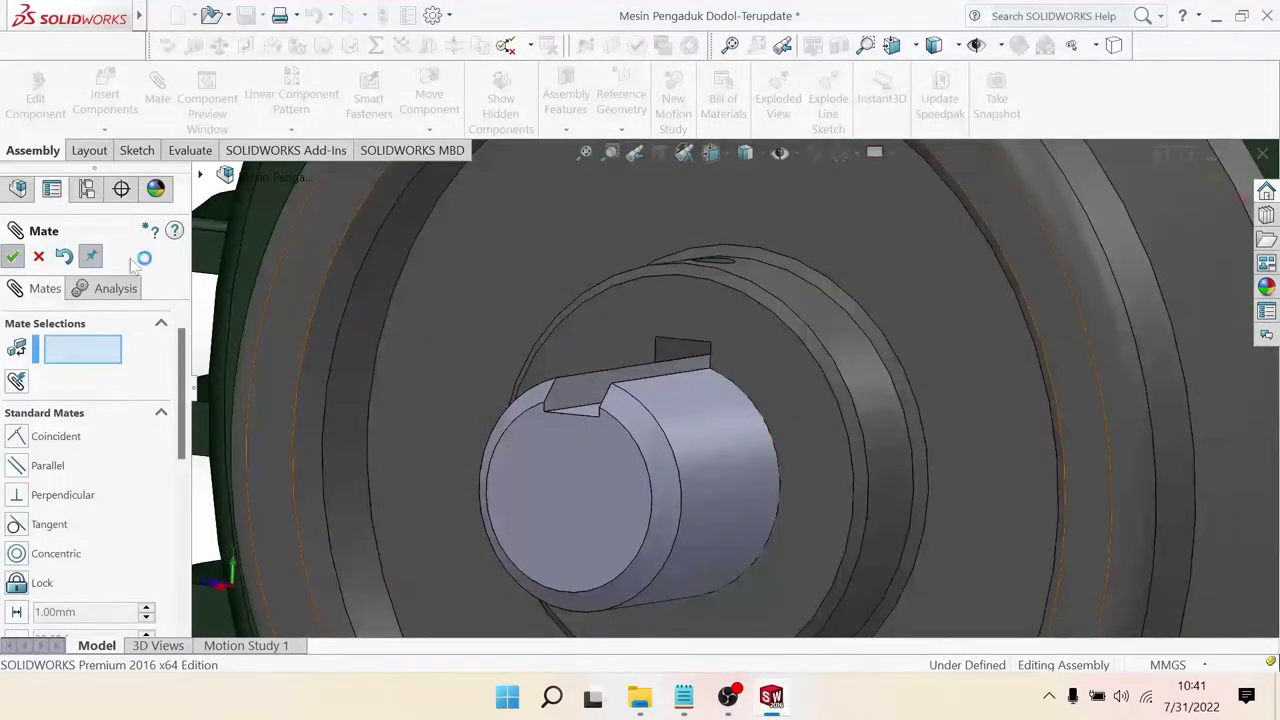
pyautogui.press('Escape')
# Step: Slide the pulley further along the motor shaft and select its inner side face
pyautogui.scroll(-5, 808, 338)
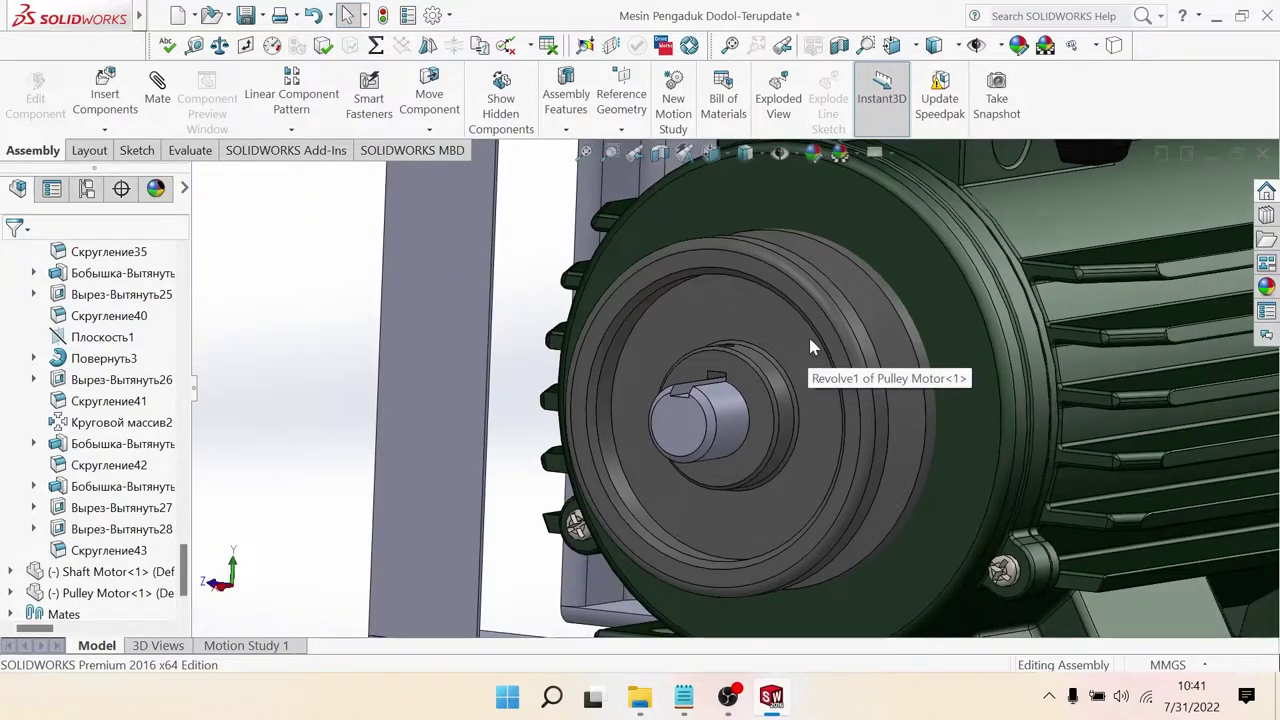
pyautogui.moveTo(808, 338); pyautogui.dragTo(740, 318, button='middle')
pyautogui.click(858, 360)
pyautogui.moveTo(858, 360); pyautogui.dragTo(770, 370)
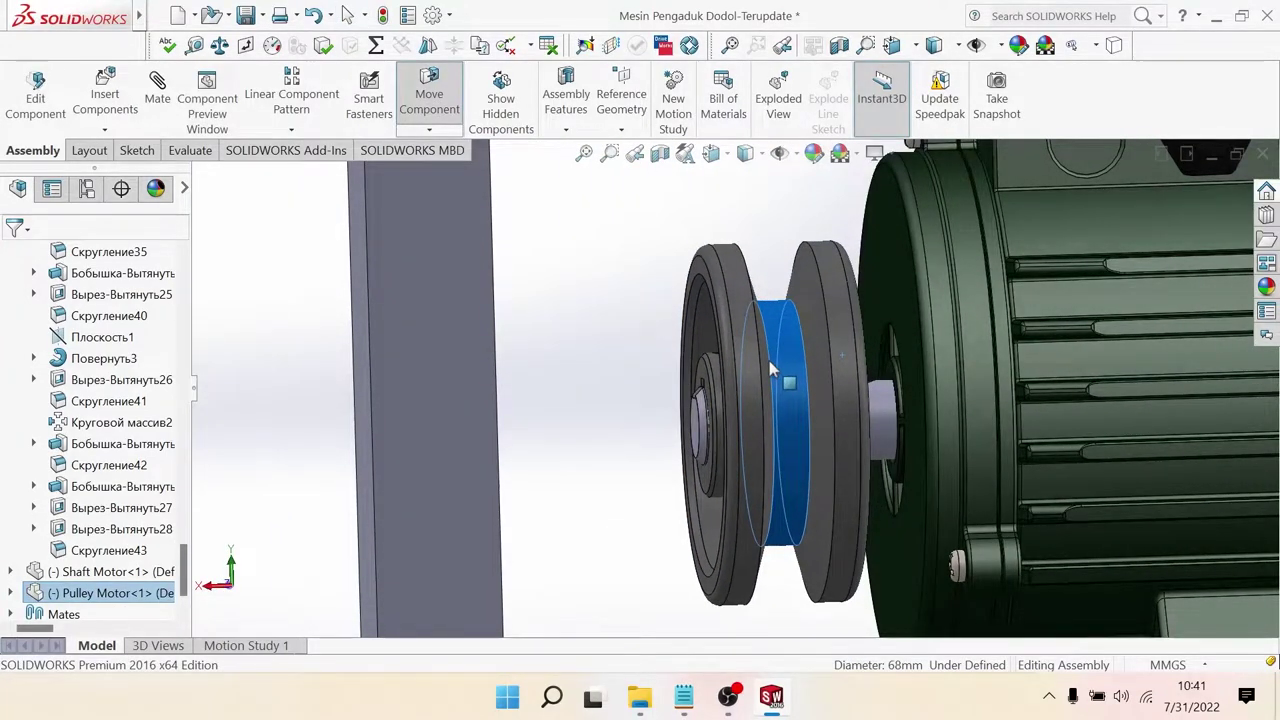
pyautogui.press('Escape')
pyautogui.moveTo(772, 370)
pyautogui.mouseDown(button='middle')
pyautogui.moveTo(772, 390)
pyautogui.moveTo(688, 390)
pyautogui.mouseUp(button='middle')
pyautogui.scroll(3, 708, 410)
pyautogui.click(682, 375)
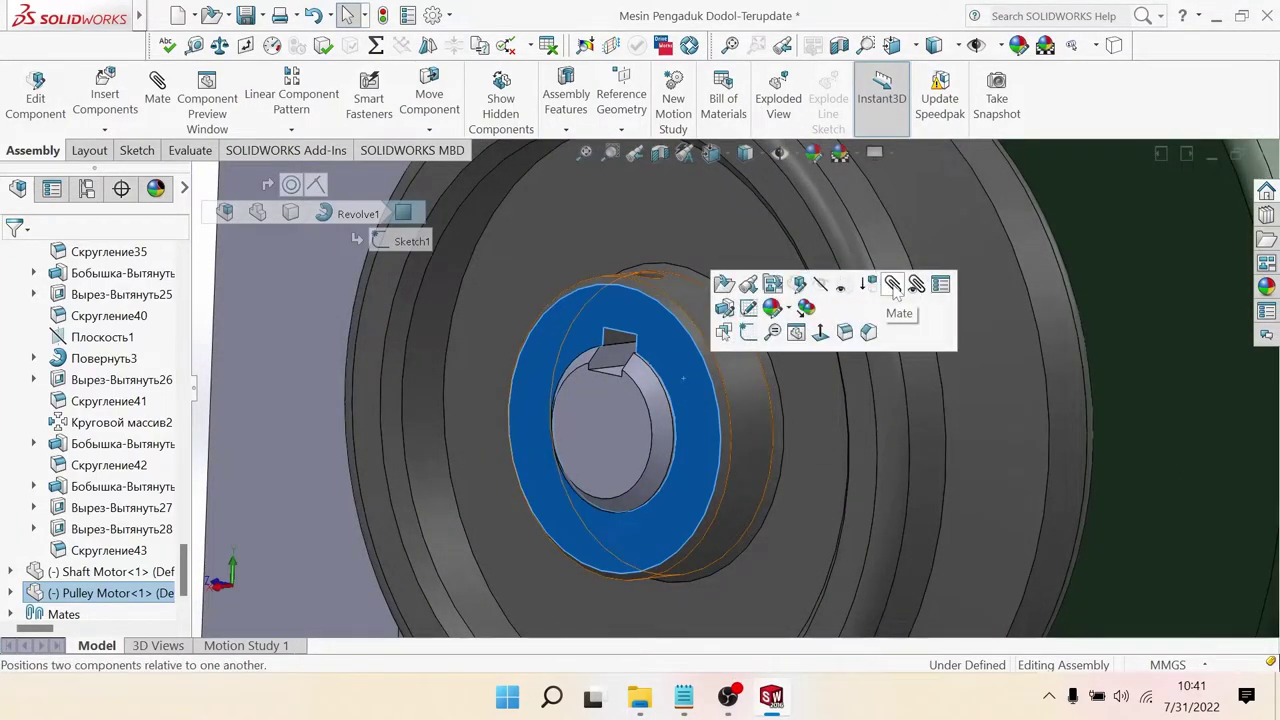
# Step: Mate the pulley's inner face coincident with the motor shaft's end edge (Coincident15)
pyautogui.press('m')
pyautogui.scroll(-3, 687, 374)
pyautogui.scroll(-2, 661, 374)
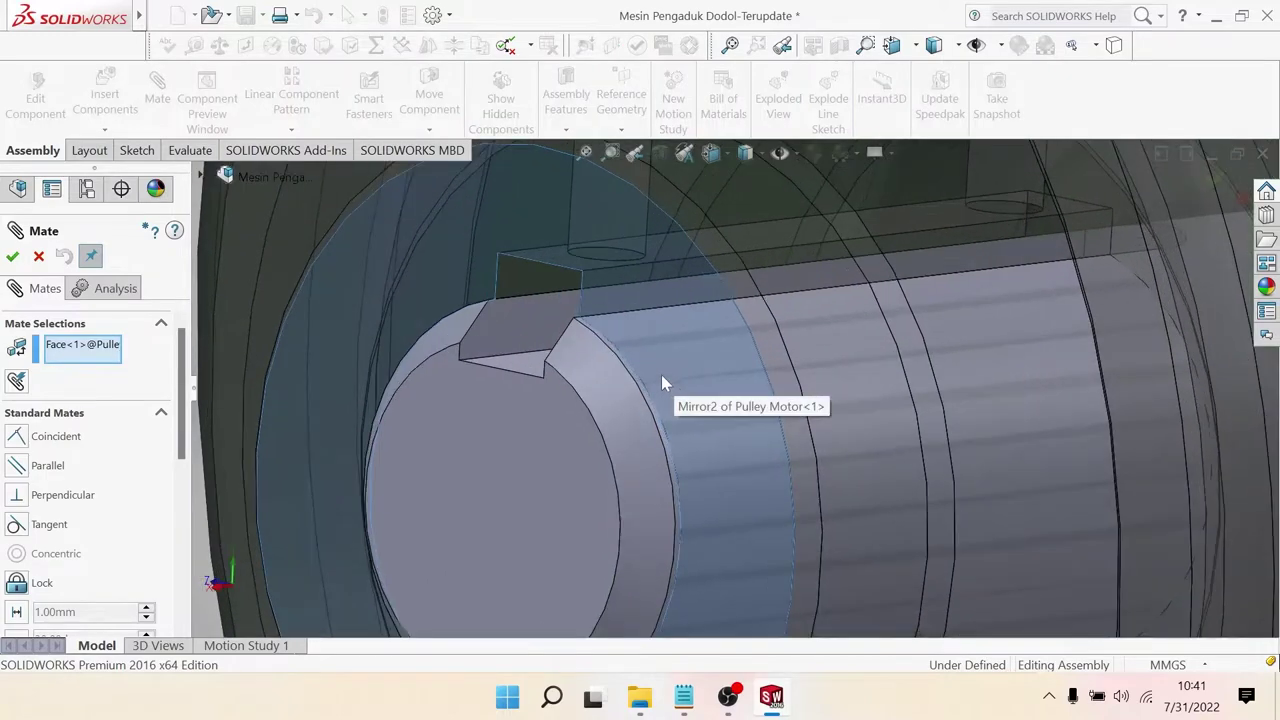
pyautogui.click(625, 368)
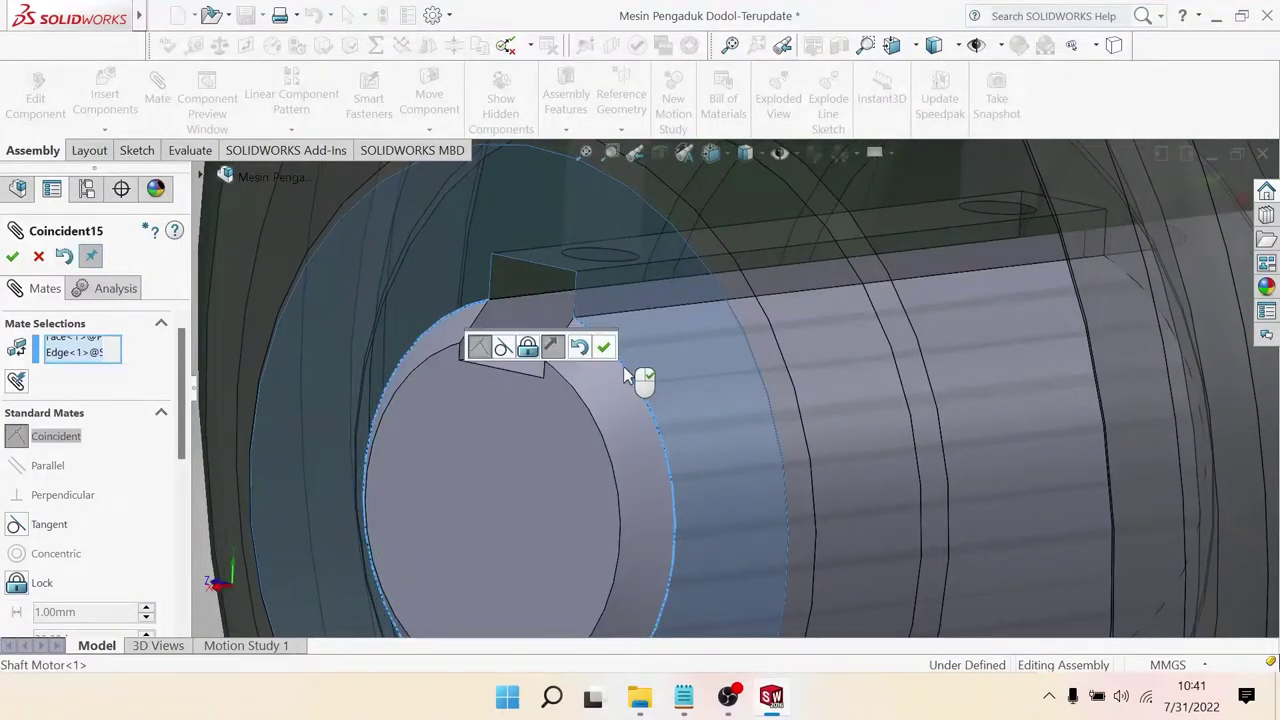
pyautogui.click(603, 346)
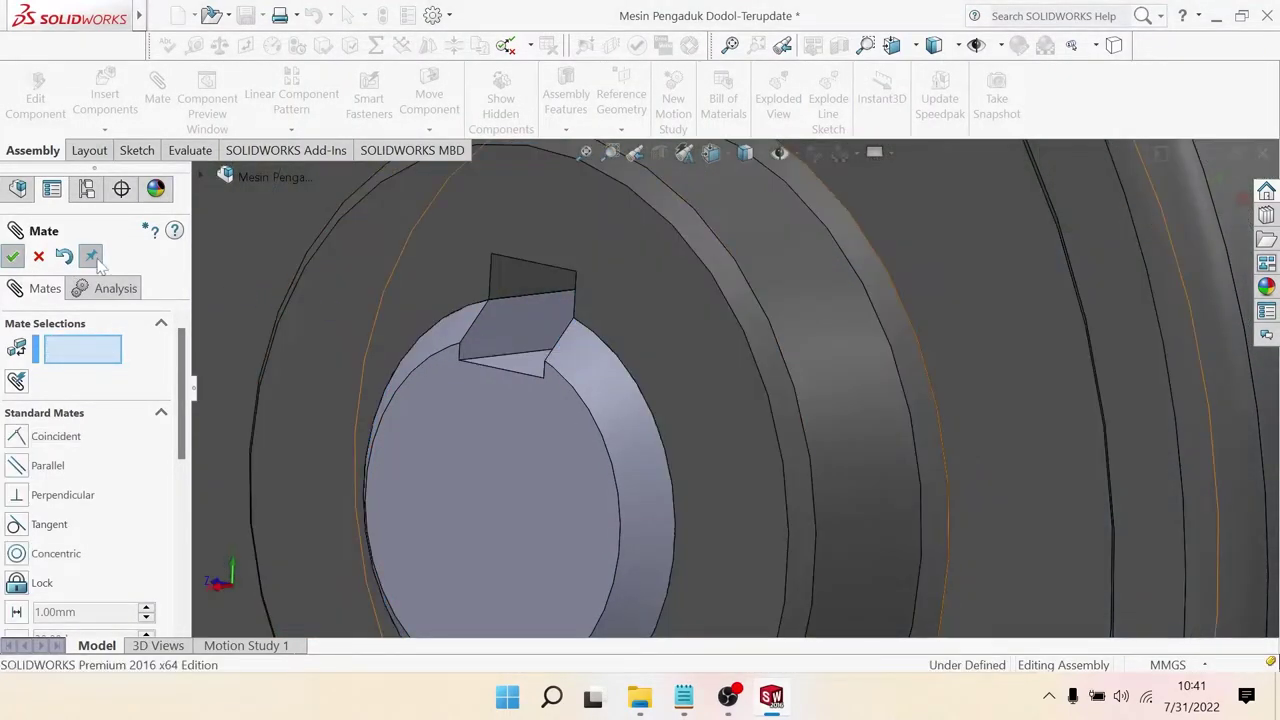
pyautogui.click(12, 256)
pyautogui.scroll(3, 690, 330)
pyautogui.scroll(3, 716, 340)
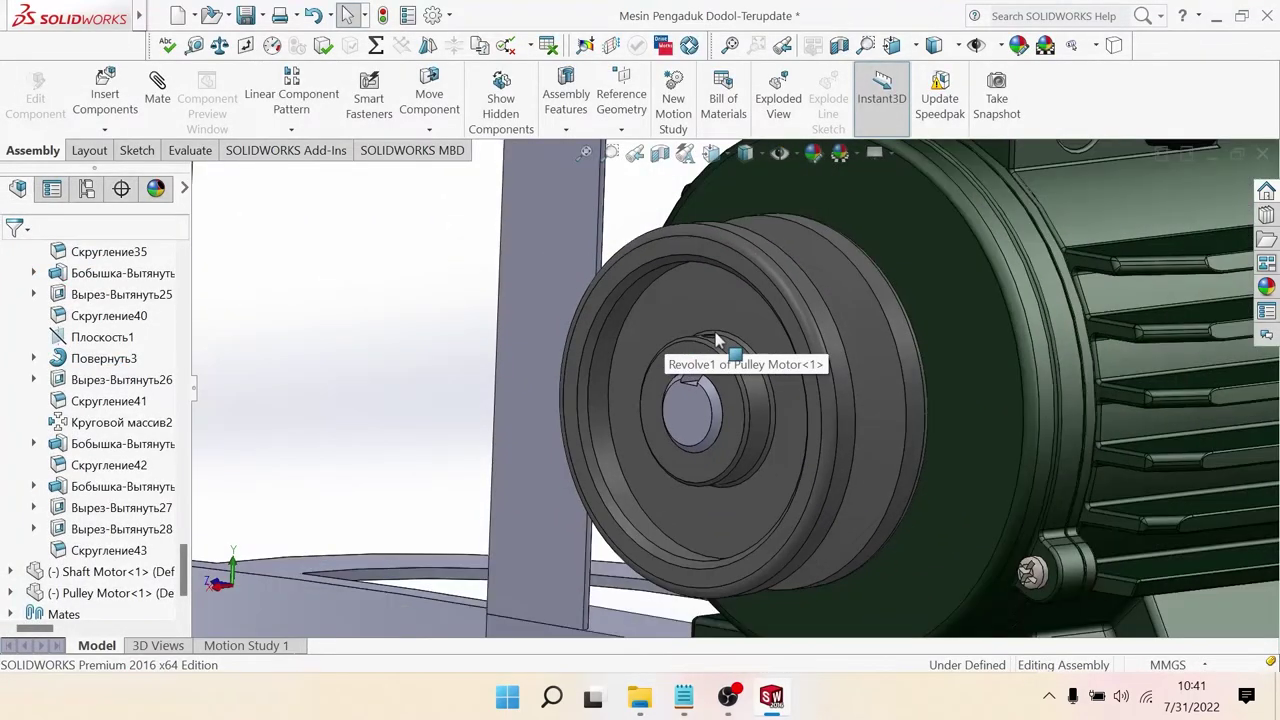
pyautogui.scroll(3, 716, 340)
pyautogui.scroll(2, 716, 340)
pyautogui.scroll(2, 716, 338)
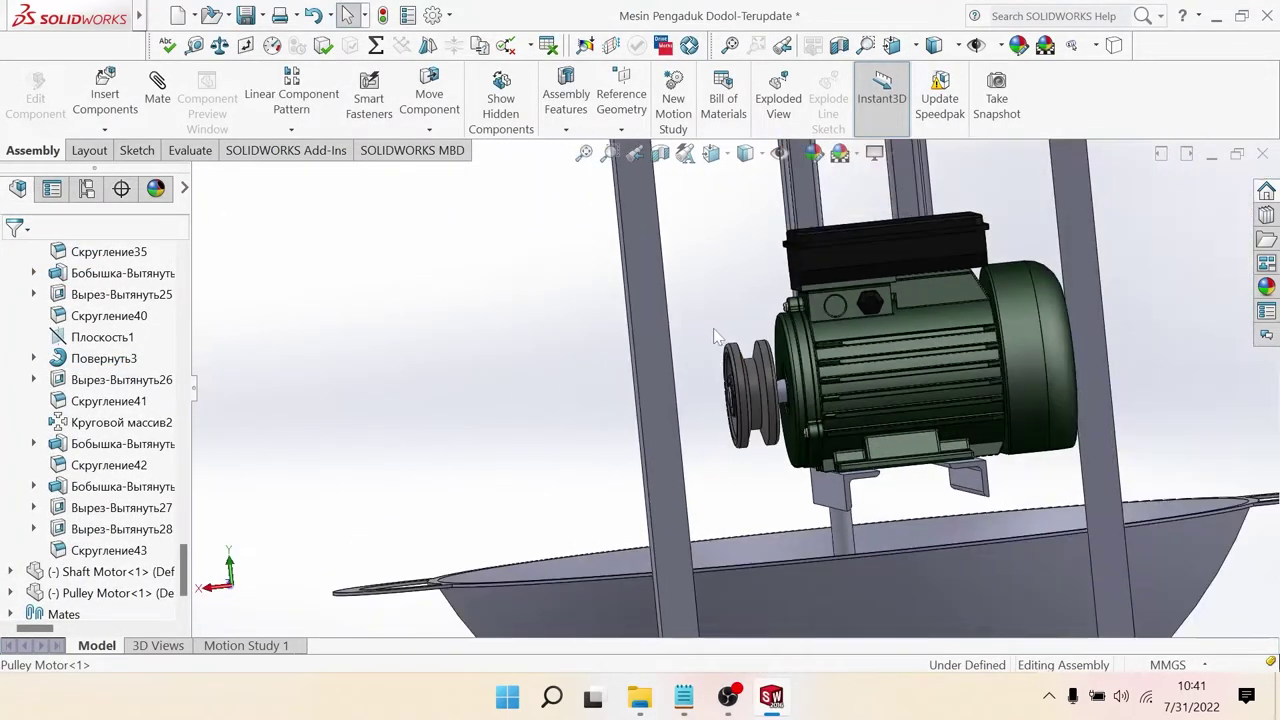
pyautogui.click(757, 395)
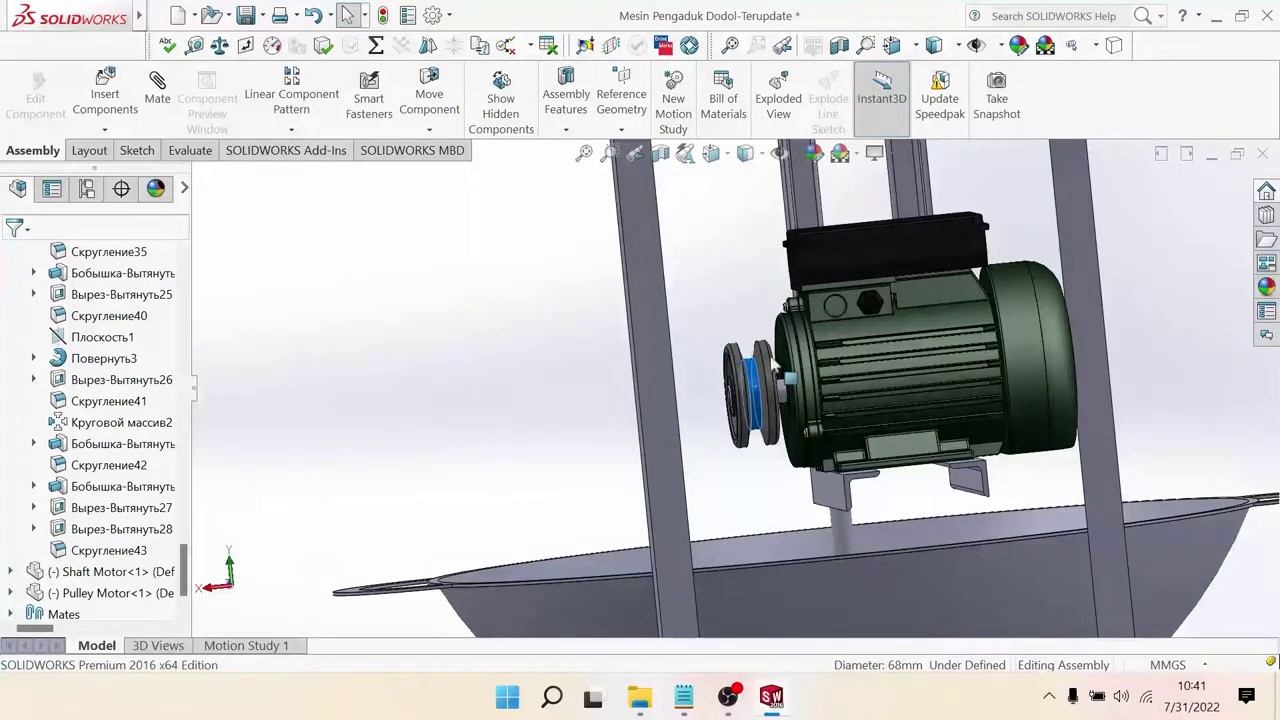
pyautogui.scroll(3, 763, 430)
pyautogui.scroll(2, 763, 430)
pyautogui.moveTo(763, 430); pyautogui.dragTo(754, 425, button='middle')
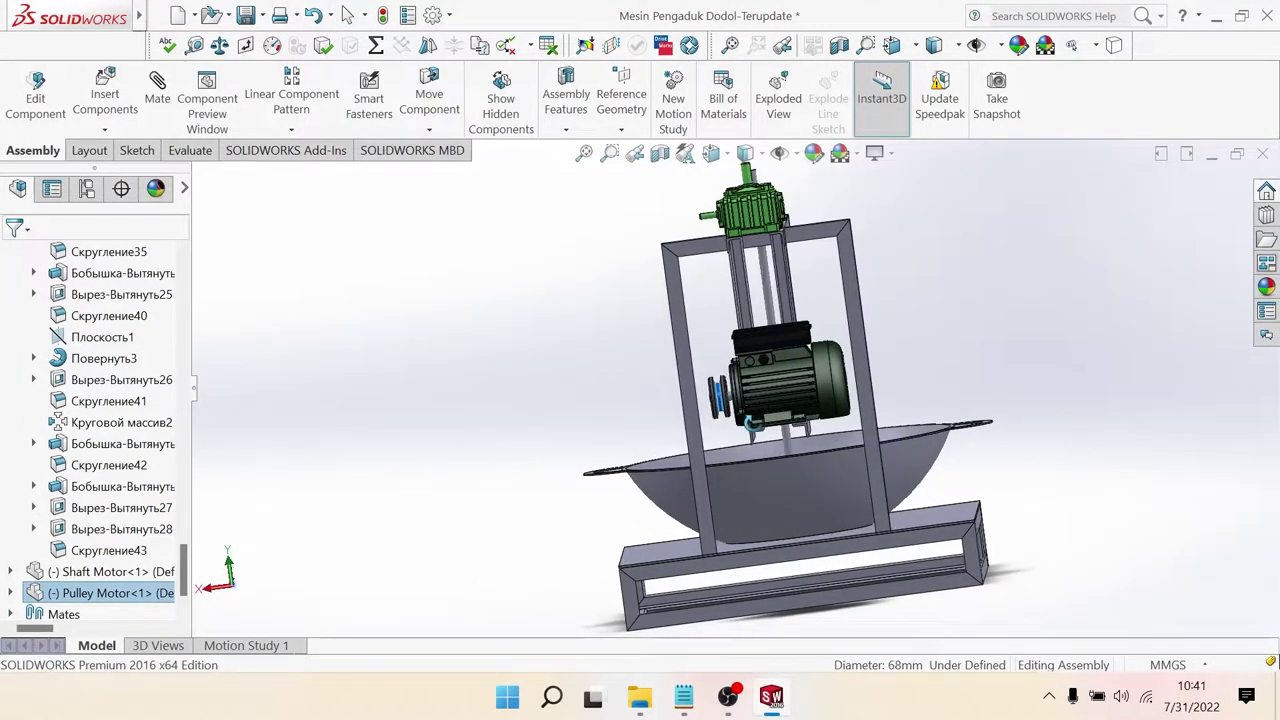
pyautogui.click(1035, 340)
pyautogui.scroll(-2, 797, 256)
pyautogui.click(783, 236)
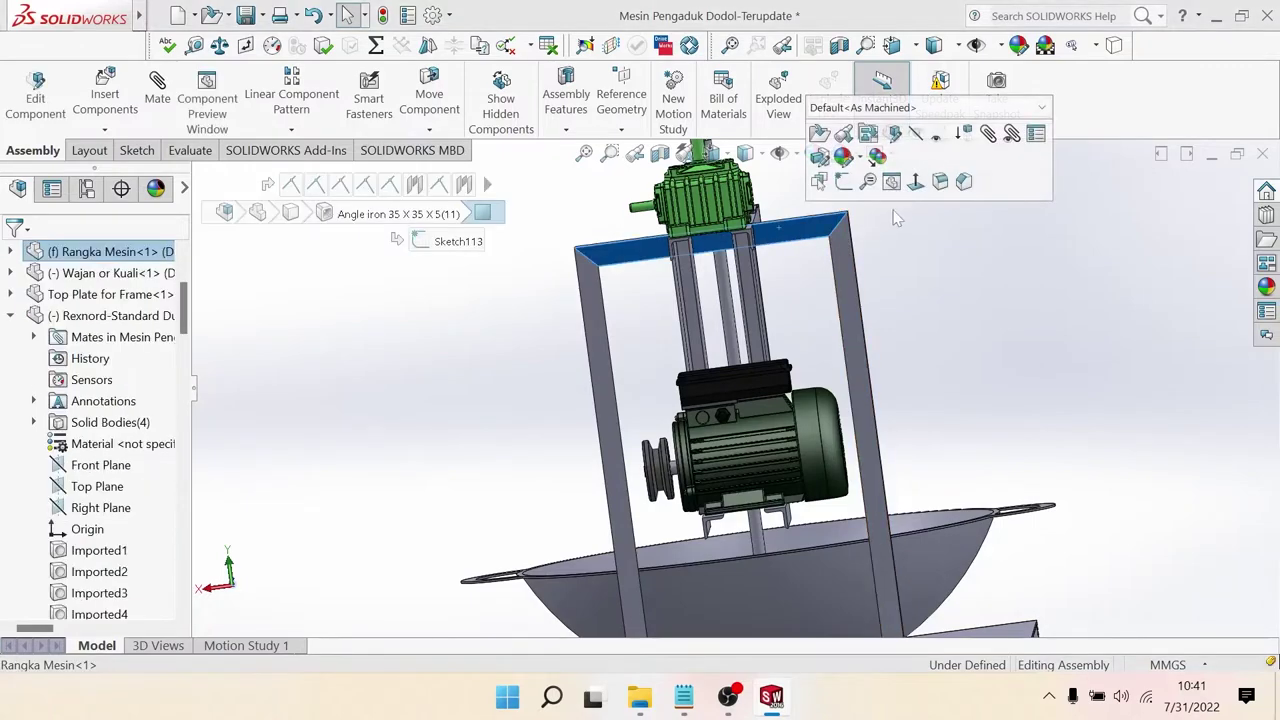
pyautogui.click(898, 197)
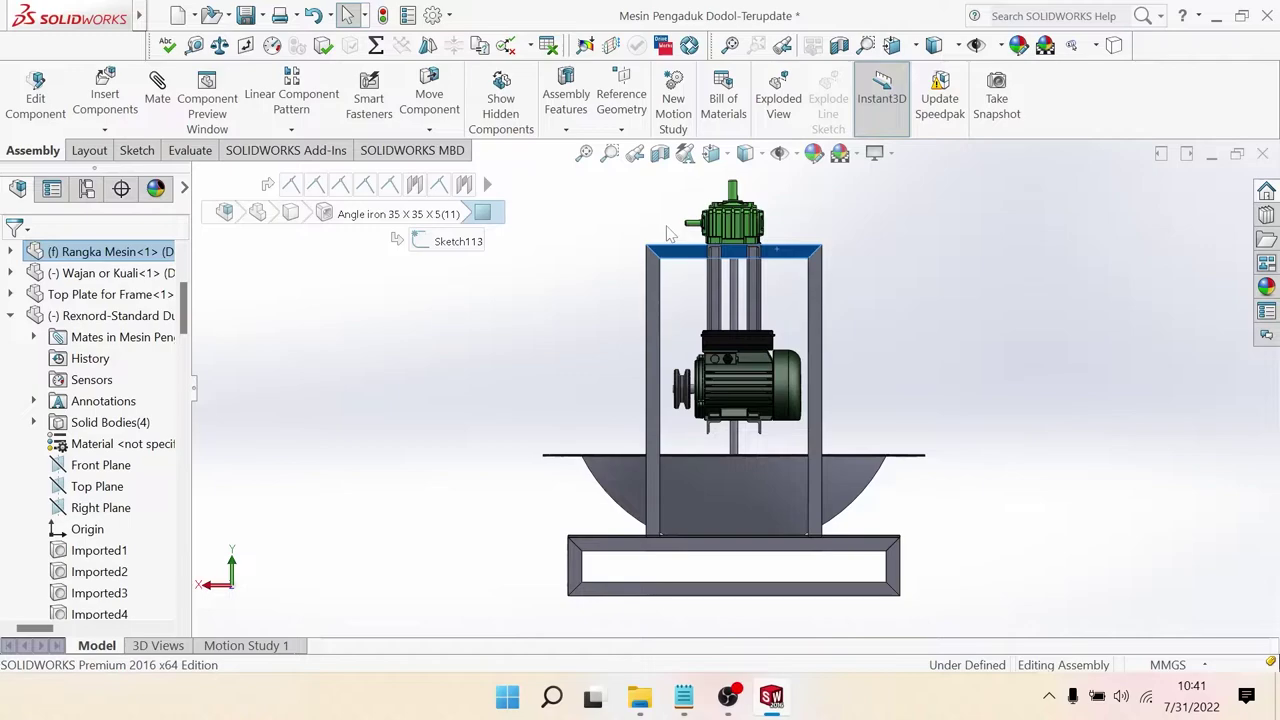
pyautogui.moveTo(870, 308); pyautogui.dragTo(908, 320, button='middle')
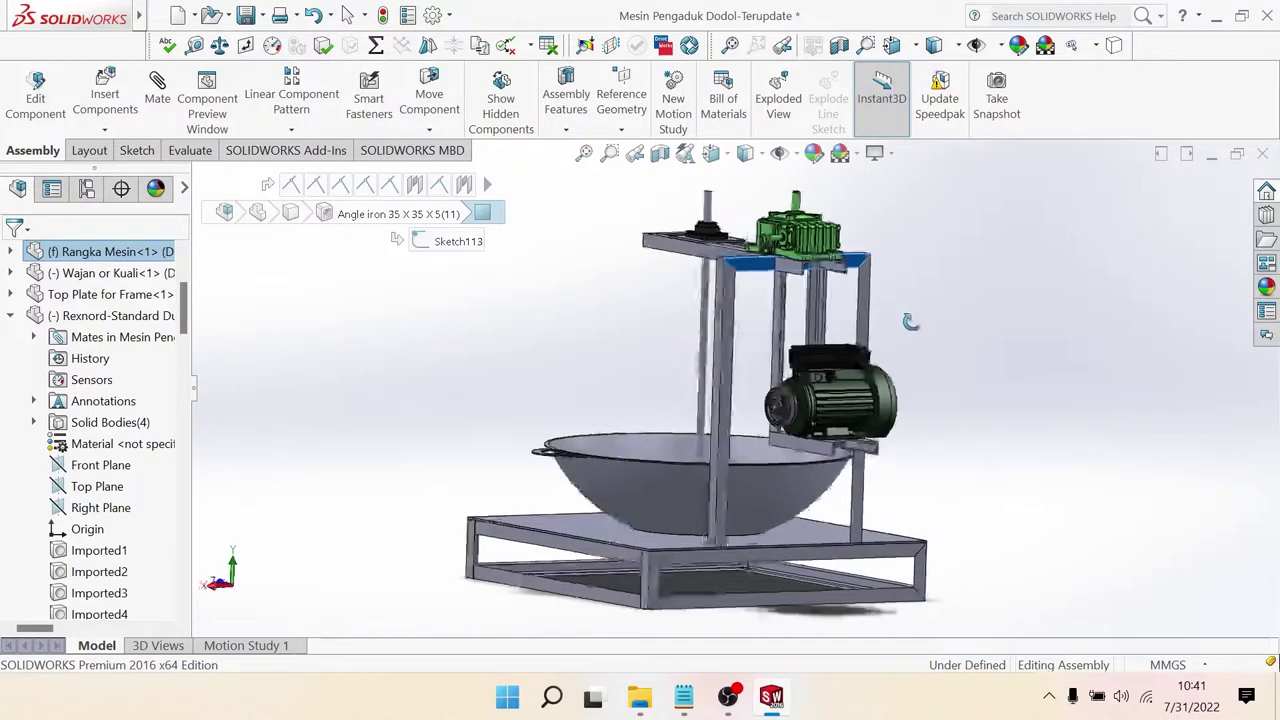
pyautogui.scroll(-3, 790, 255)
pyautogui.scroll(3, 847, 422)
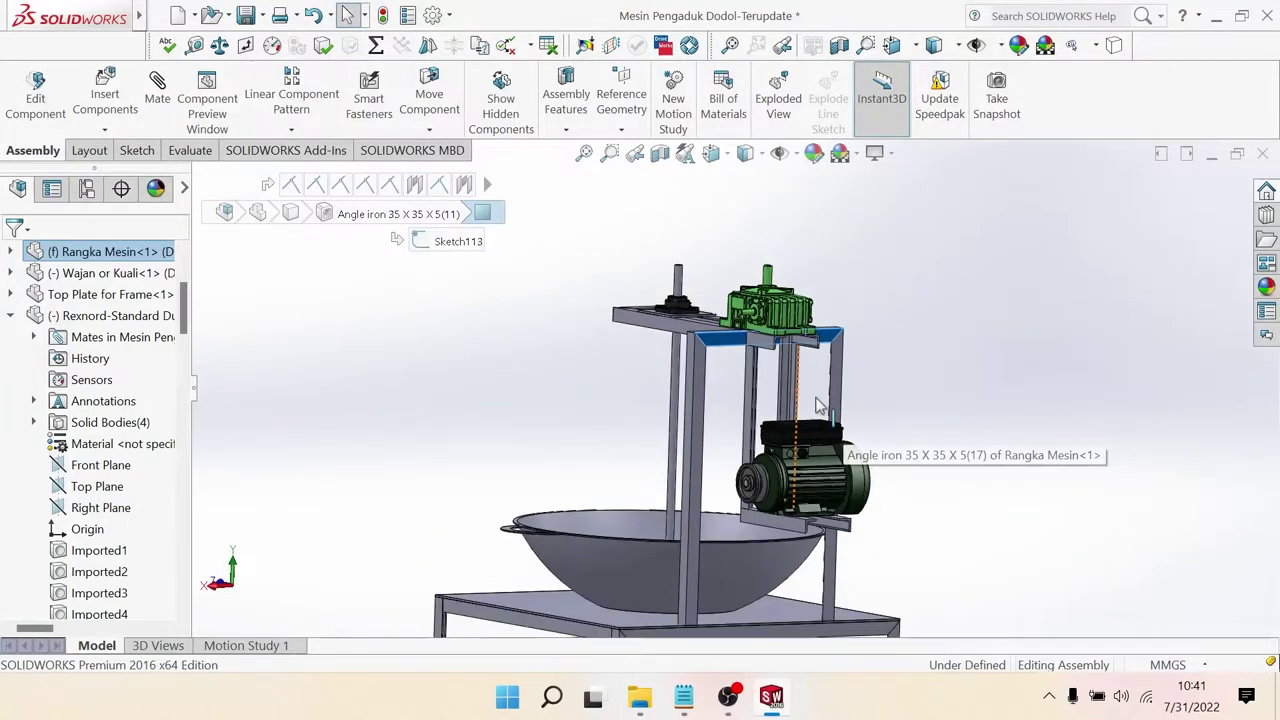
pyautogui.moveTo(847, 422); pyautogui.dragTo(690, 330, button='middle')
pyautogui.scroll(-2, 688, 325)
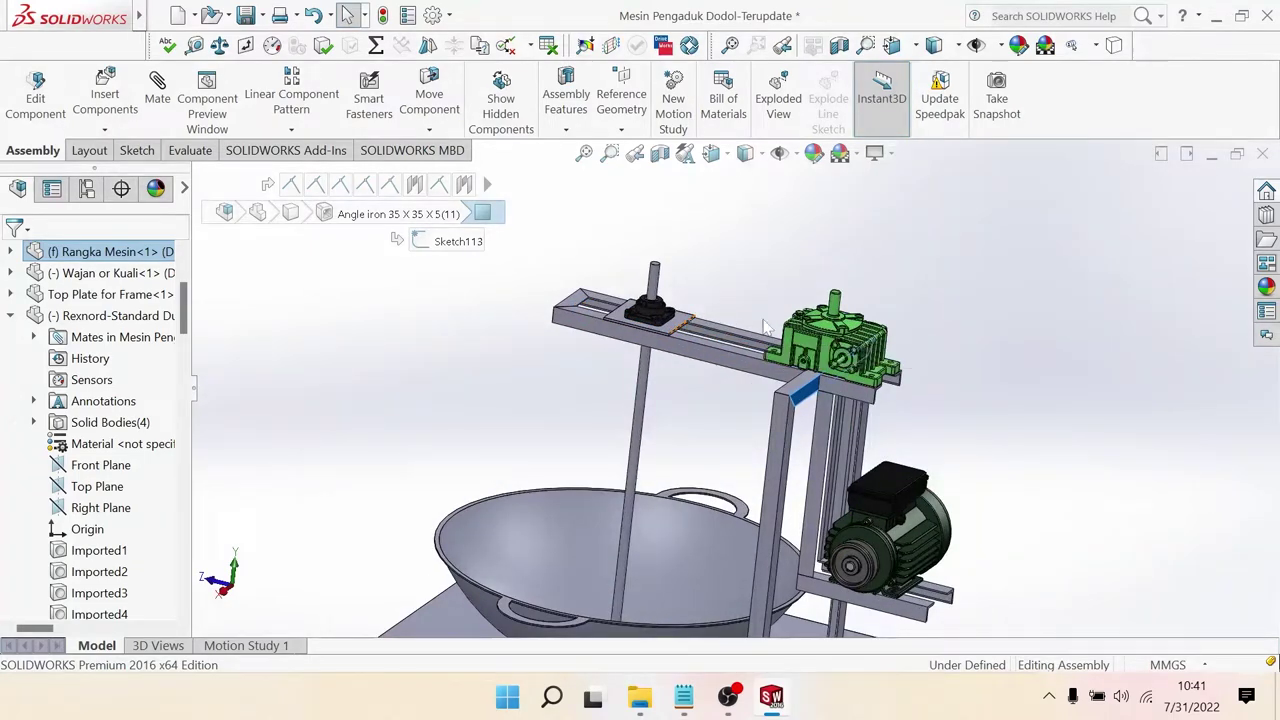
pyautogui.scroll(-2, 720, 320)
pyautogui.scroll(-2, 785, 447)
pyautogui.scroll(-2, 785, 447)
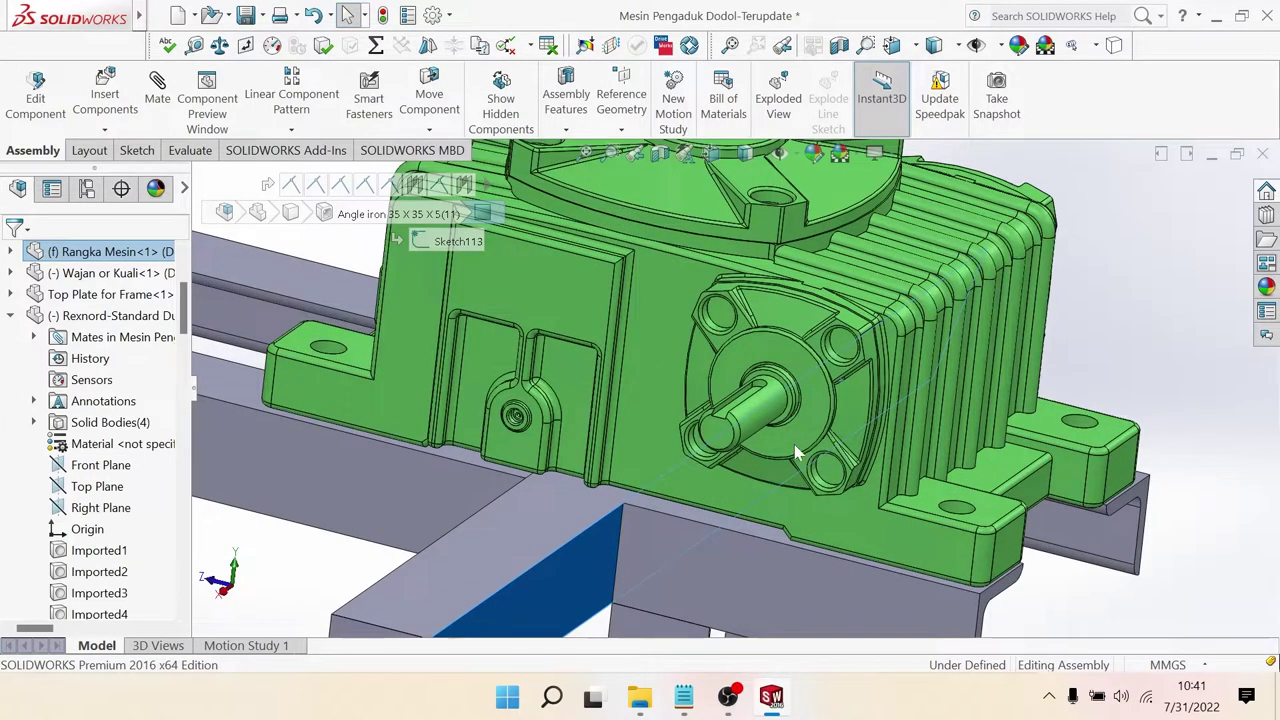
pyautogui.scroll(2, 785, 447)
pyautogui.scroll(2, 785, 447)
pyautogui.scroll(2, 785, 447)
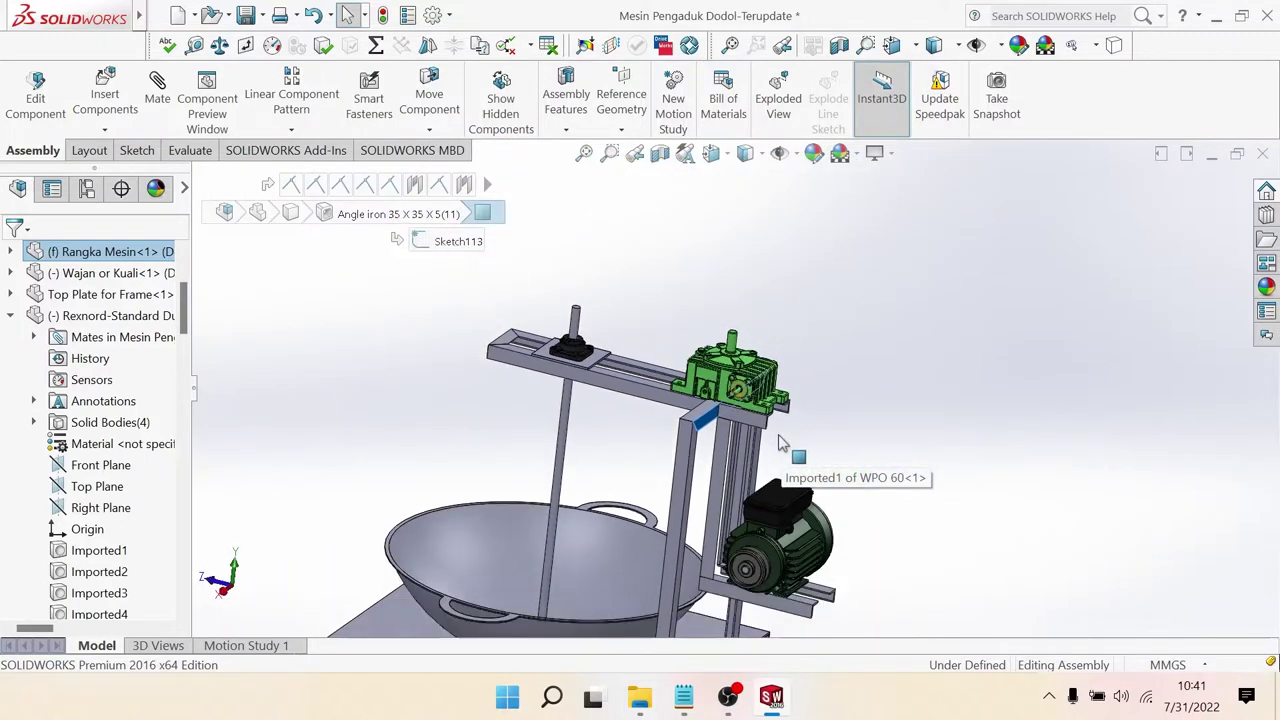
pyautogui.scroll(2, 697, 403)
pyautogui.moveTo(697, 403); pyautogui.dragTo(772, 527, button='middle')
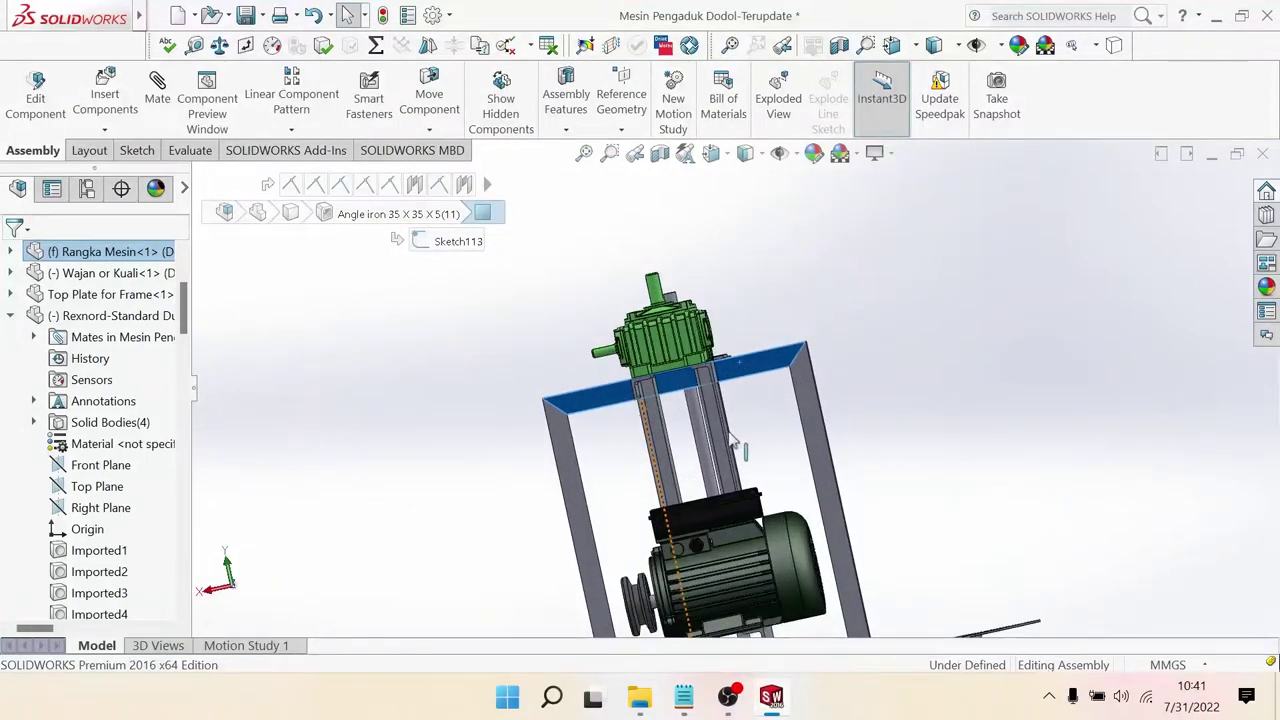
pyautogui.scroll(-2, 778, 566)
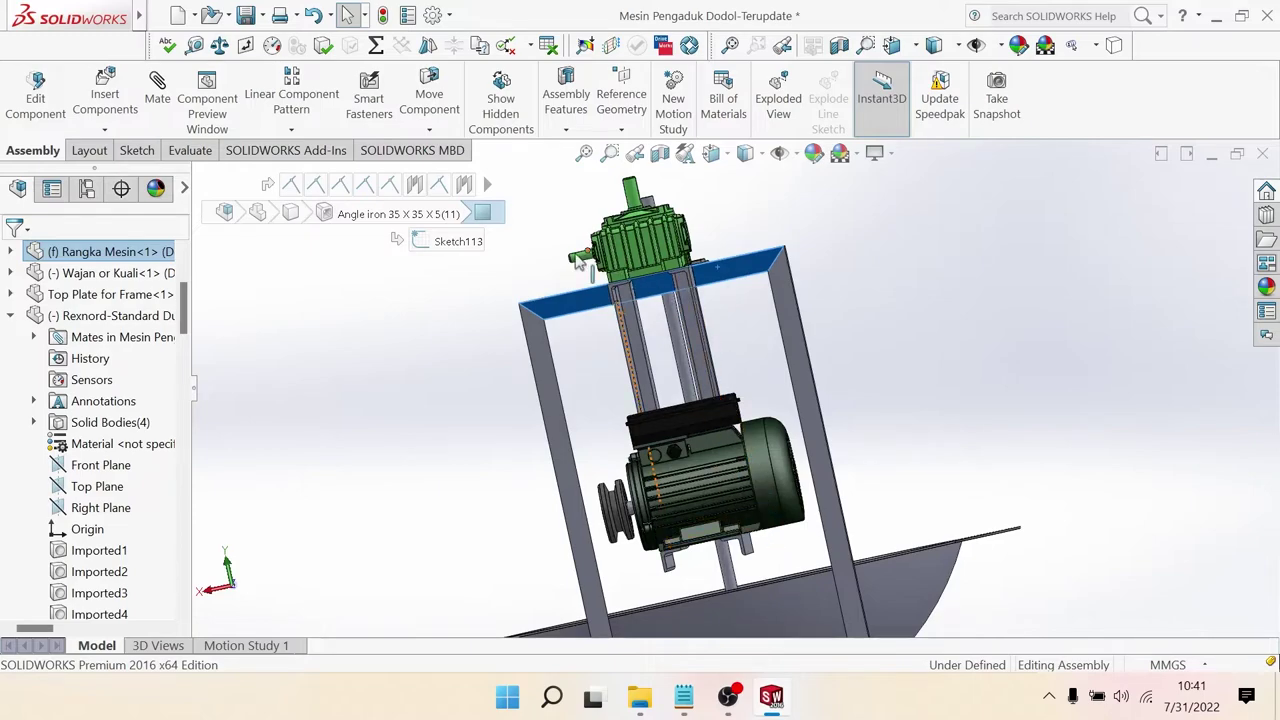
pyautogui.moveTo(606, 283); pyautogui.dragTo(629, 303, button='middle')
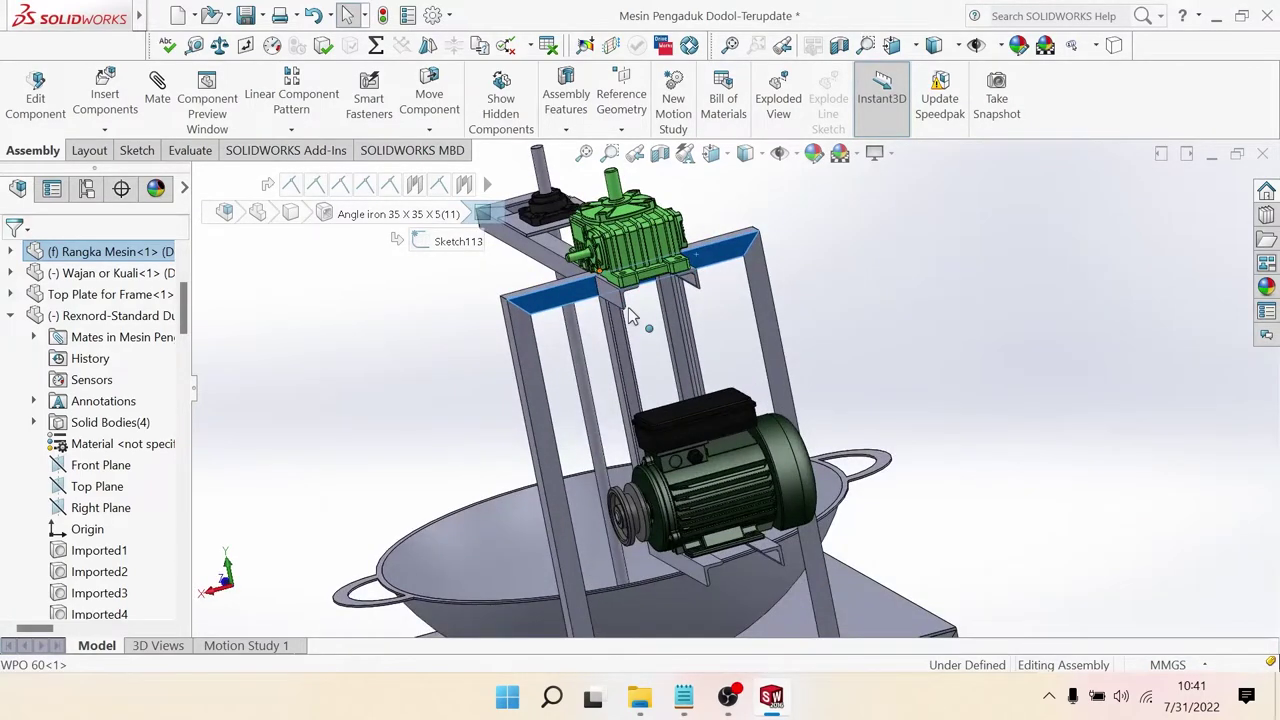
pyautogui.scroll(-1, 630, 316)
pyautogui.moveTo(686, 545); pyautogui.dragTo(730, 527, button='middle')
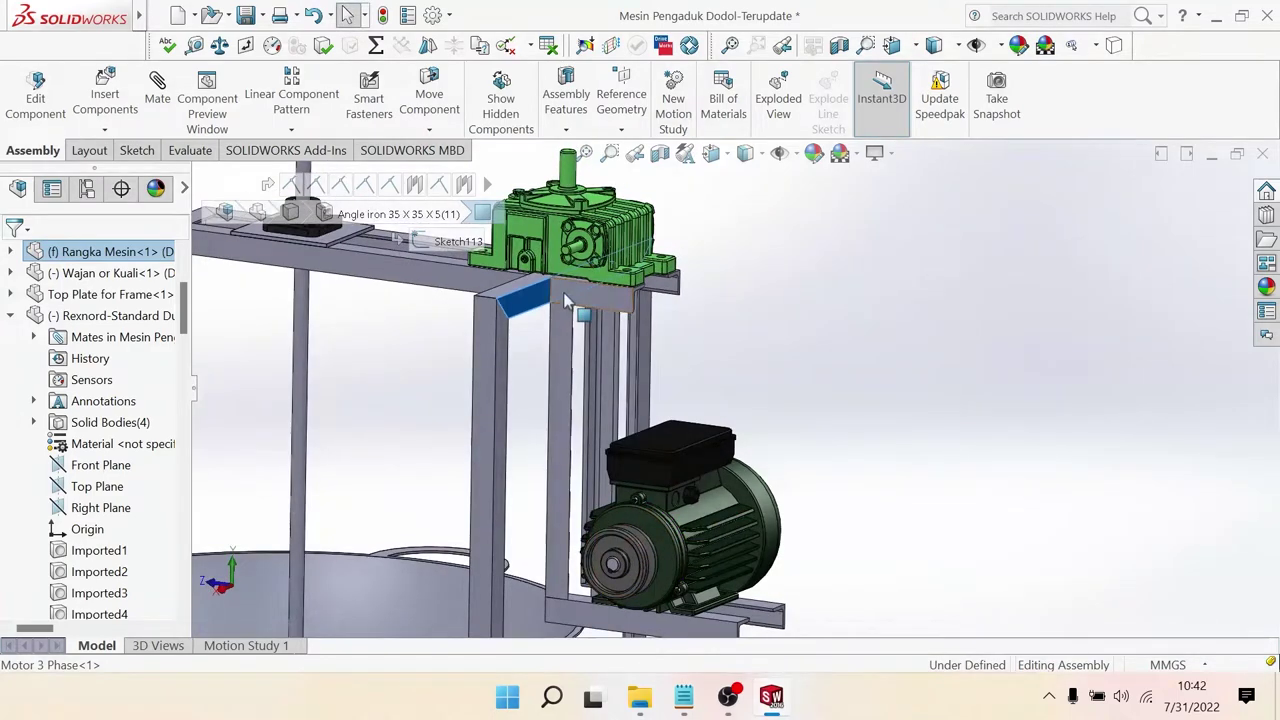
pyautogui.scroll(2, 565, 302)
pyautogui.keyDown('ctrl'); pyautogui.moveTo(565, 320); pyautogui.dragTo(1057, 600, button='middle'); pyautogui.keyUp('ctrl')
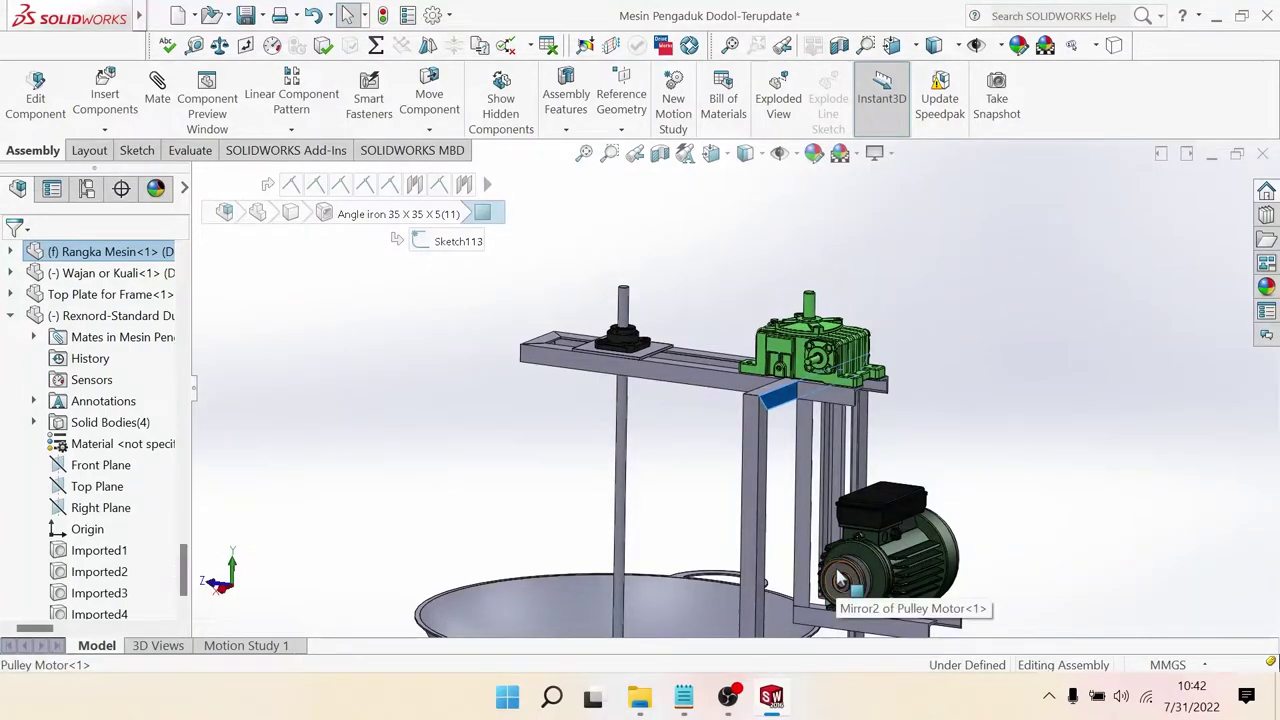
pyautogui.moveTo(840, 580); pyautogui.dragTo(683, 283)
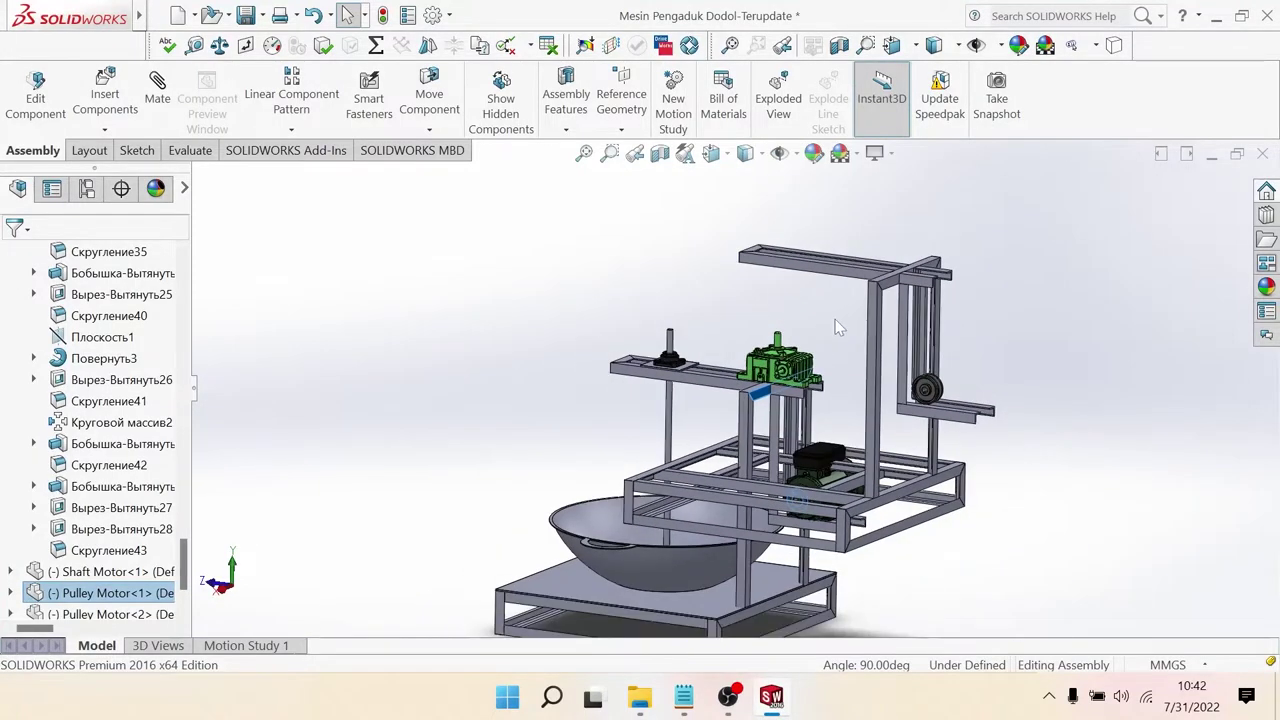
pyautogui.moveTo(835, 320); pyautogui.dragTo(834, 393, button='middle')
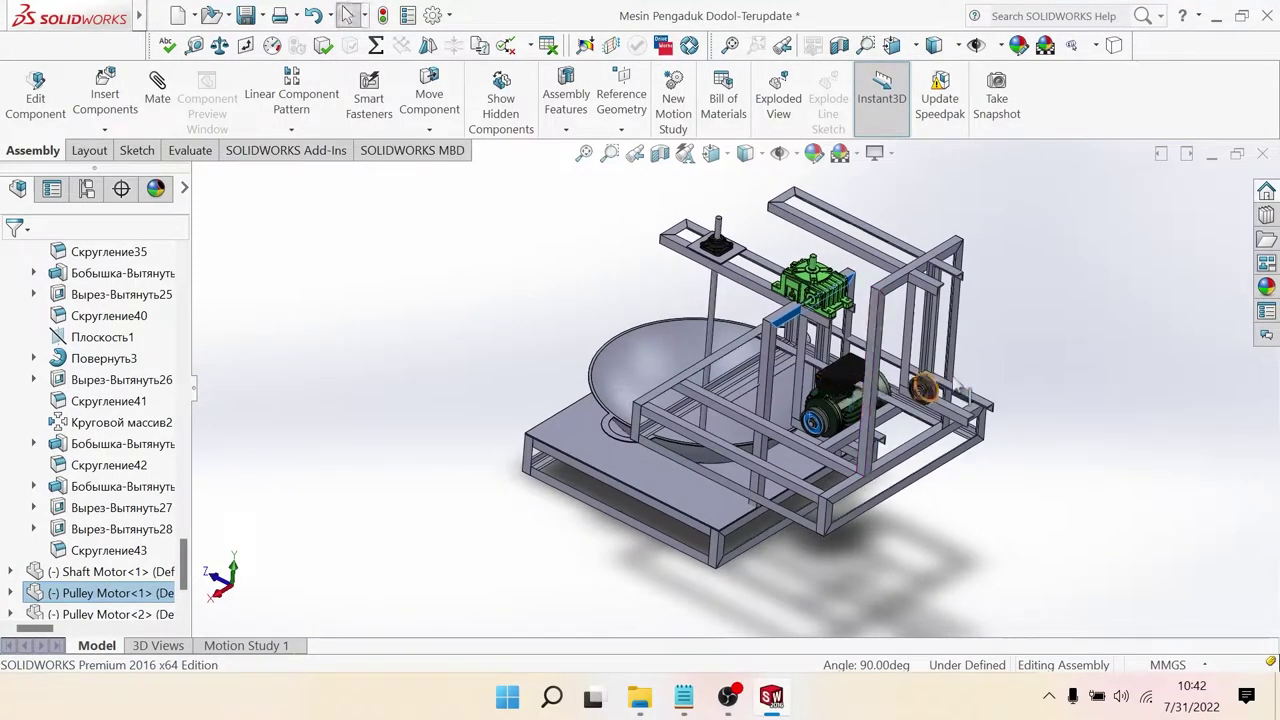
pyautogui.moveTo(962, 388)
pyautogui.mouseDown(button='middle')
pyautogui.moveTo(962, 412)
pyautogui.moveTo(1003, 397)
pyautogui.mouseUp(button='middle')
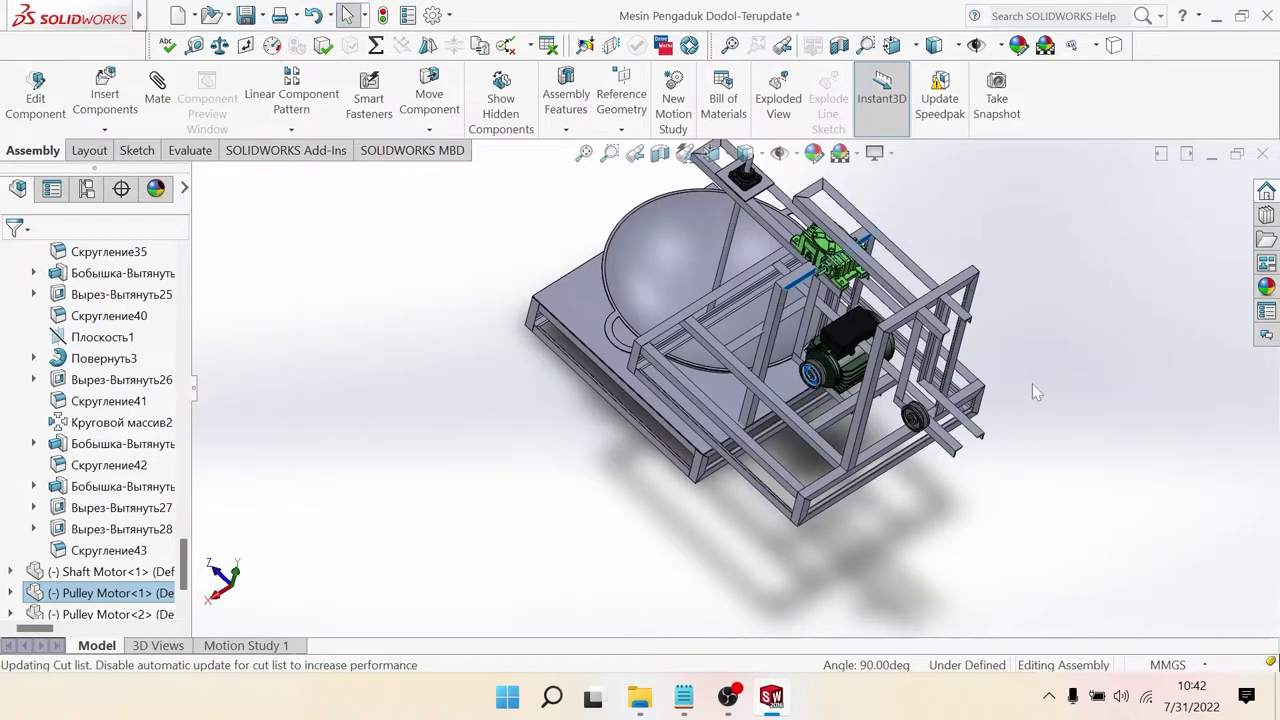
pyautogui.hotkey('ctrl', '1')
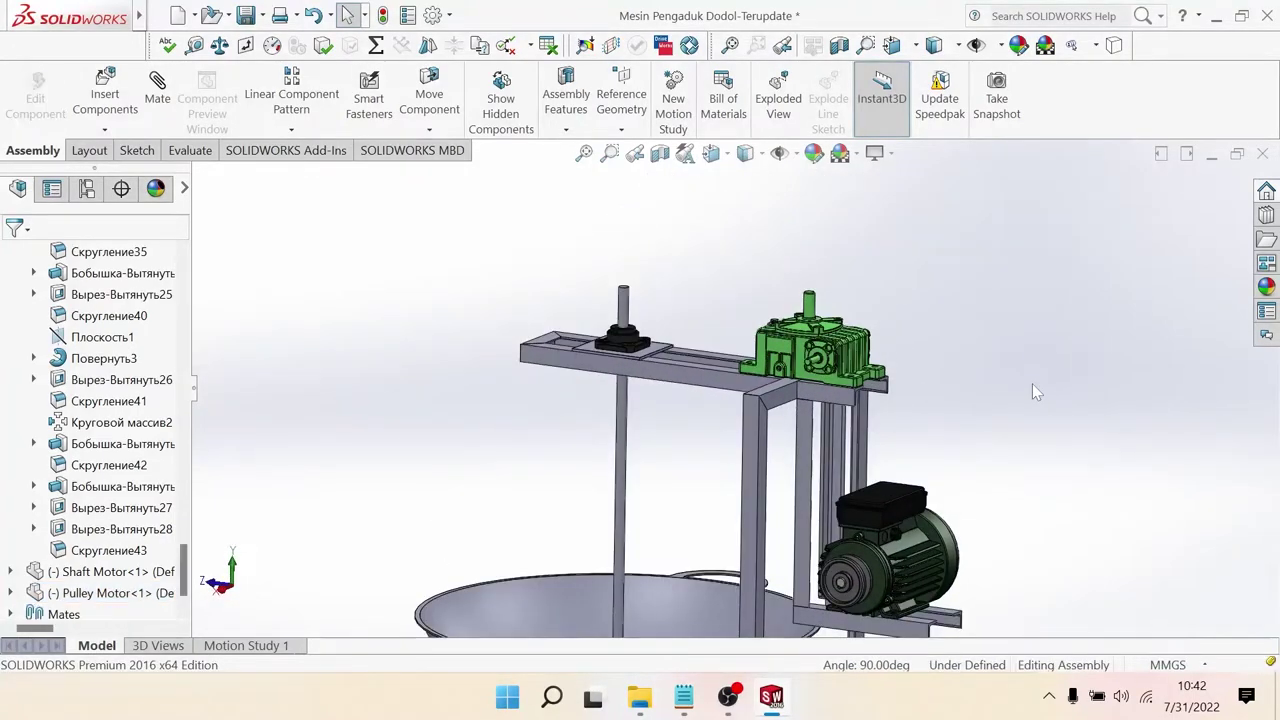
pyautogui.moveTo(1000, 411); pyautogui.dragTo(700, 480, button='middle')
pyautogui.scroll(-5, 688, 492)
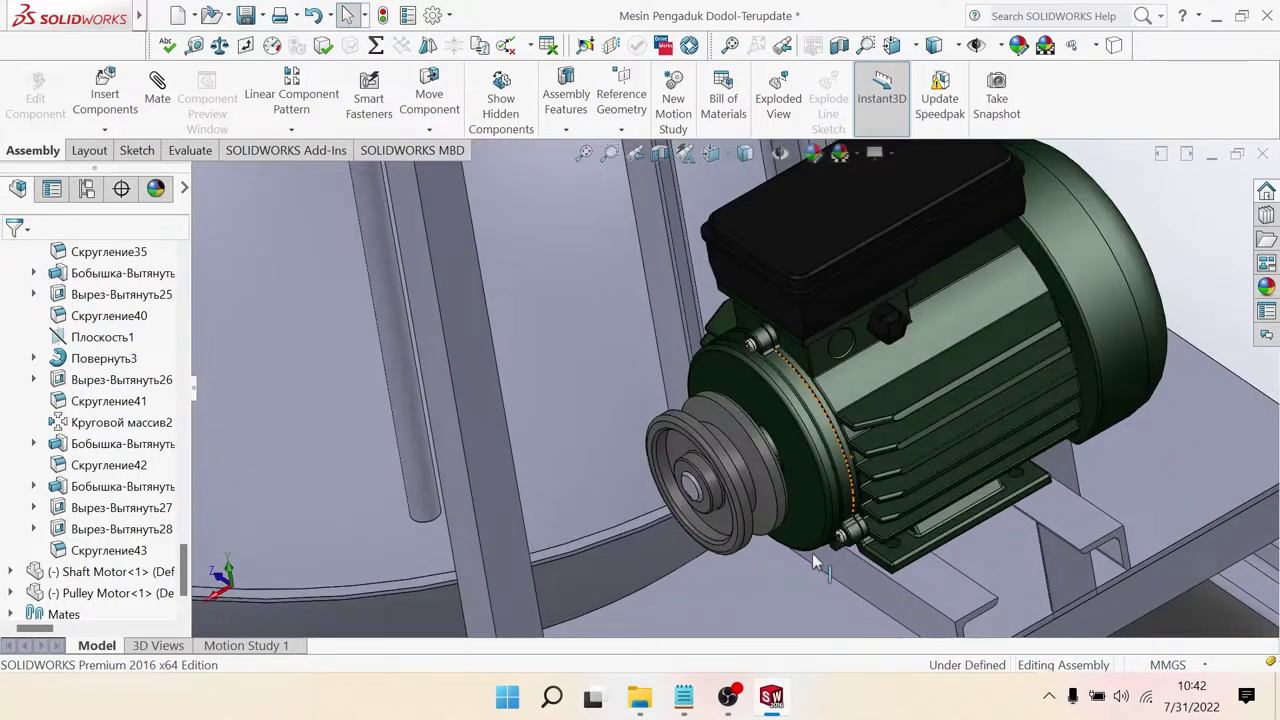
# Step: Drag out a copy of the motor pulley and place it beside the machine
pyautogui.click(677, 456)
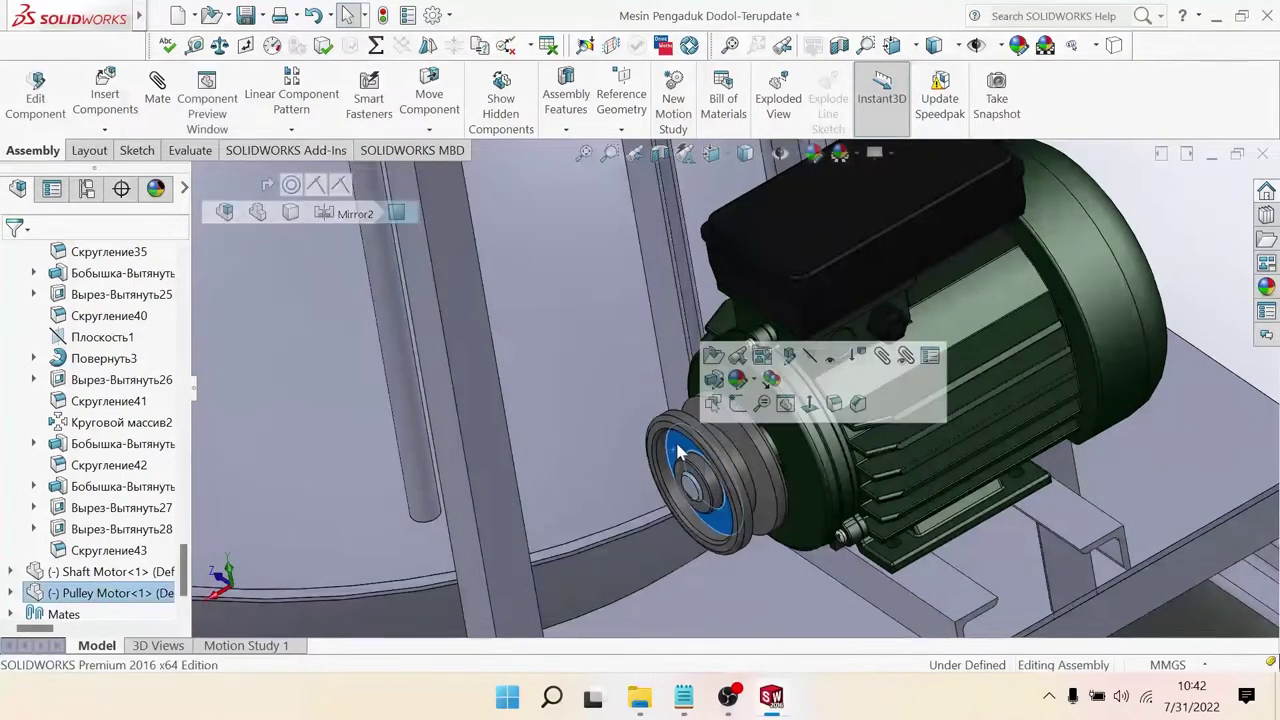
pyautogui.keyDown('ctrl'); pyautogui.moveTo(677, 450); pyautogui.dragTo(1193, 238); pyautogui.keyUp('ctrl')
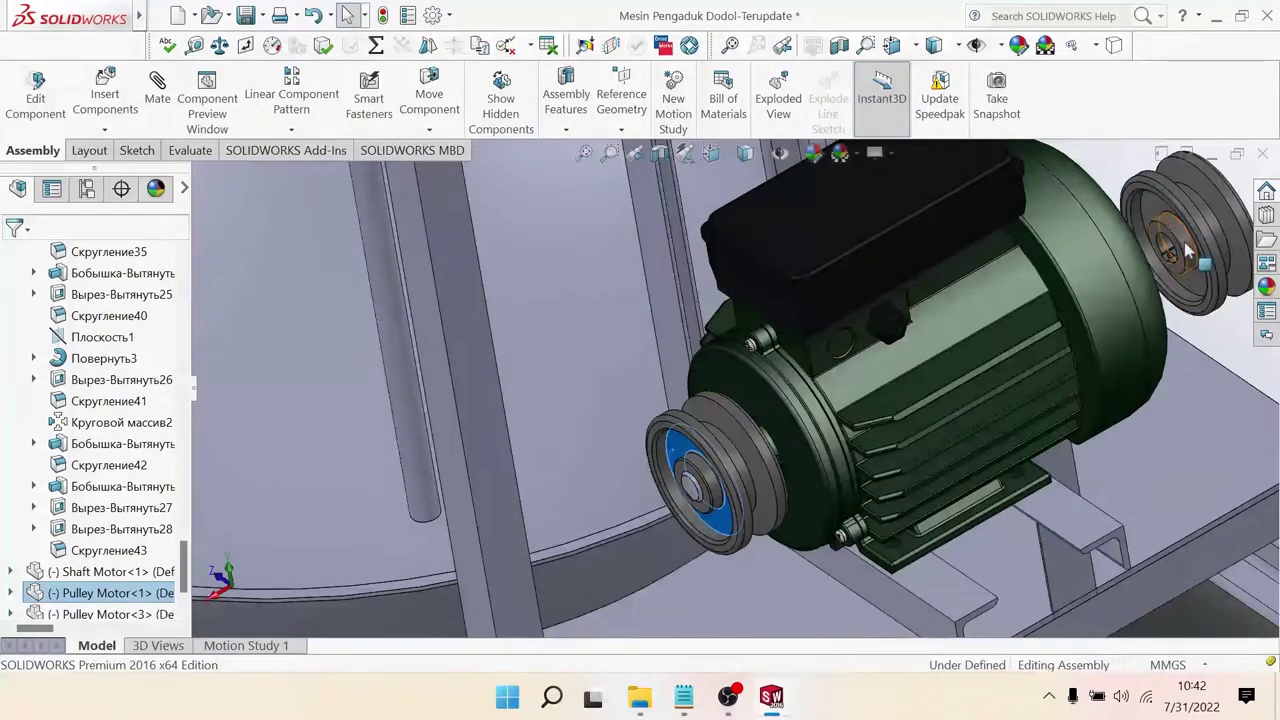
pyautogui.scroll(3, 1193, 238)
pyautogui.moveTo(1193, 238)
pyautogui.keyDown('ctrl'); pyautogui.mouseDown()
pyautogui.moveTo(958, 185)
pyautogui.moveTo(930, 250)
pyautogui.mouseUp(); pyautogui.keyUp('ctrl')
pyautogui.scroll(5, 930, 250)
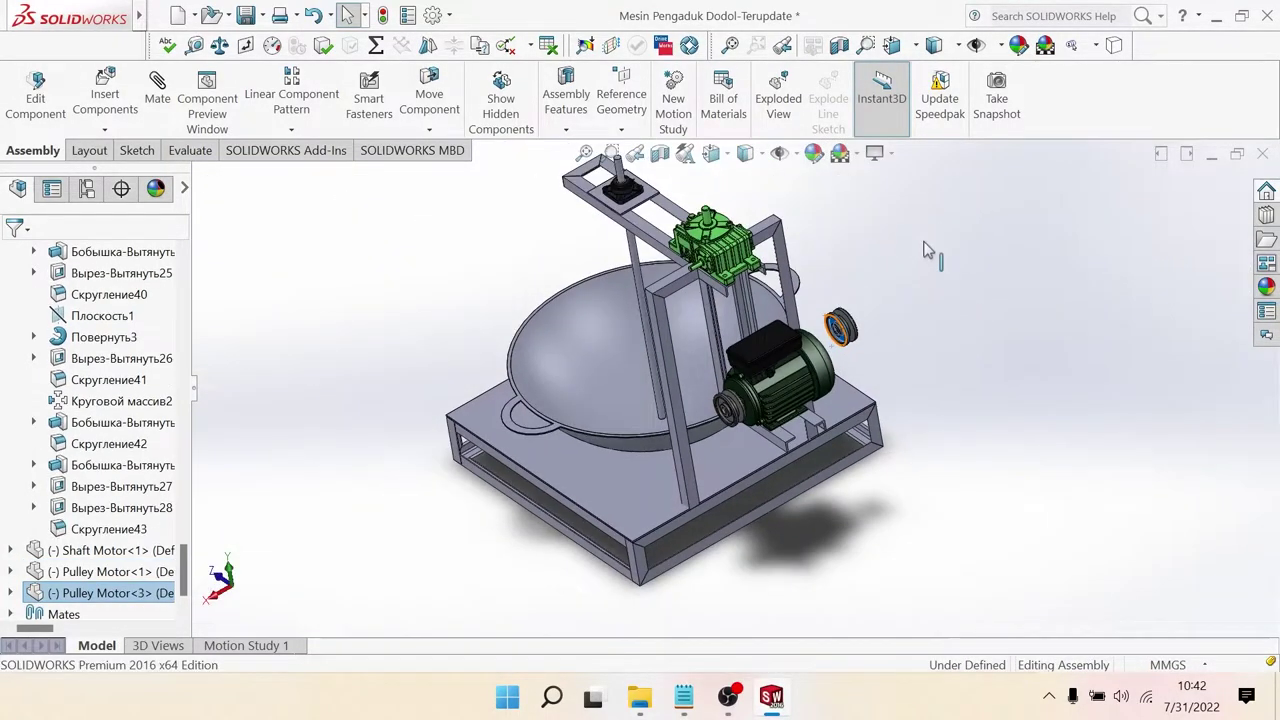
pyautogui.scroll(2, 748, 255)
pyautogui.scroll(-3, 748, 255)
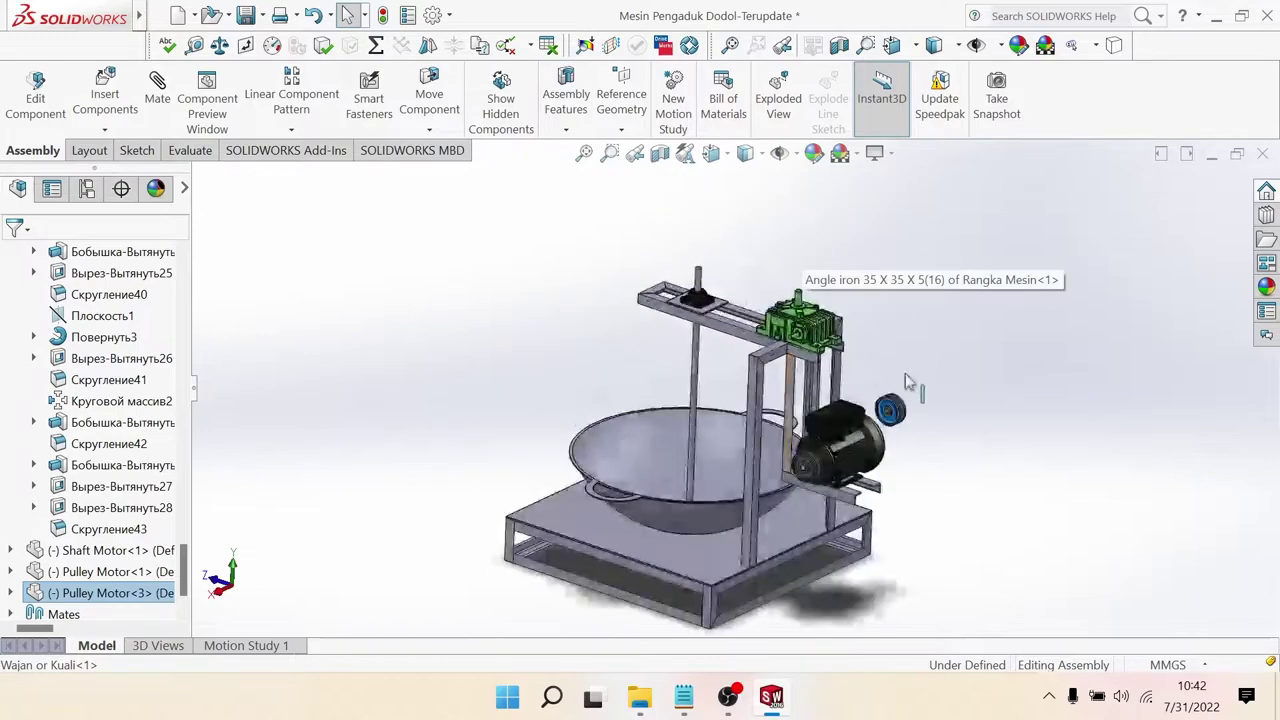
pyautogui.click(738, 246)
pyautogui.scroll(-2, 731, 245)
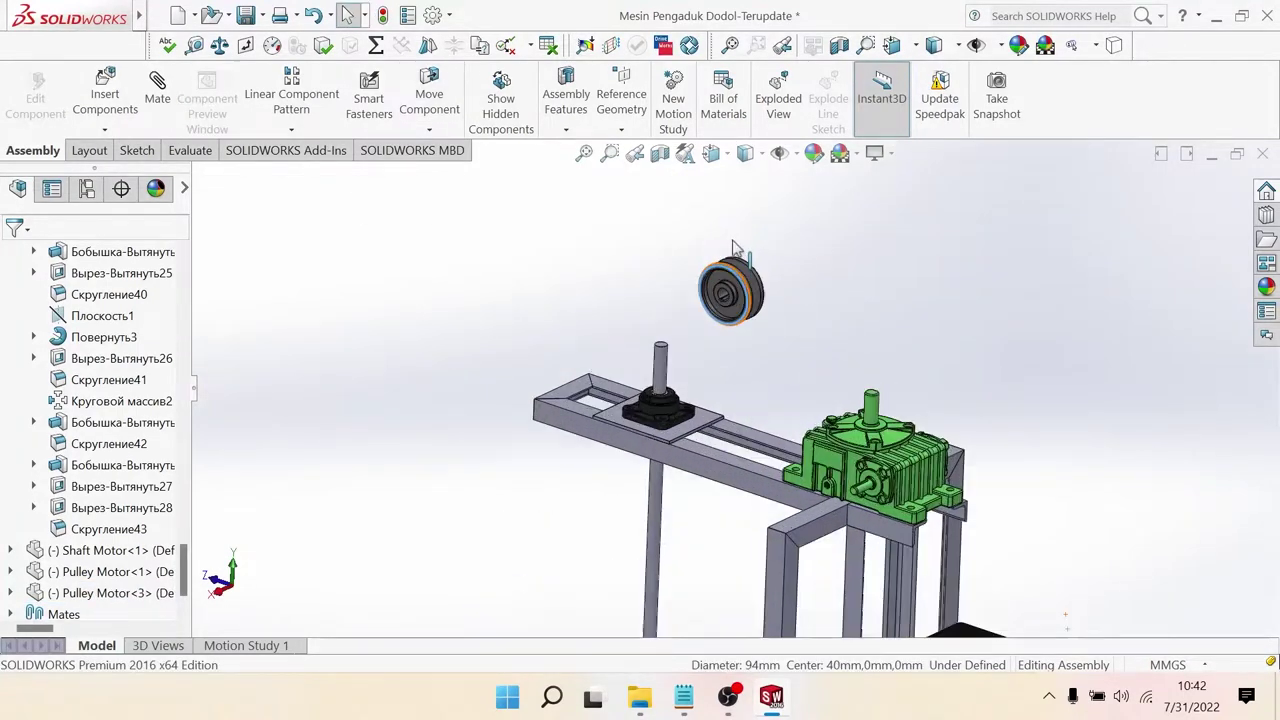
pyautogui.scroll(-2, 730, 252)
pyautogui.scroll(-2, 729, 258)
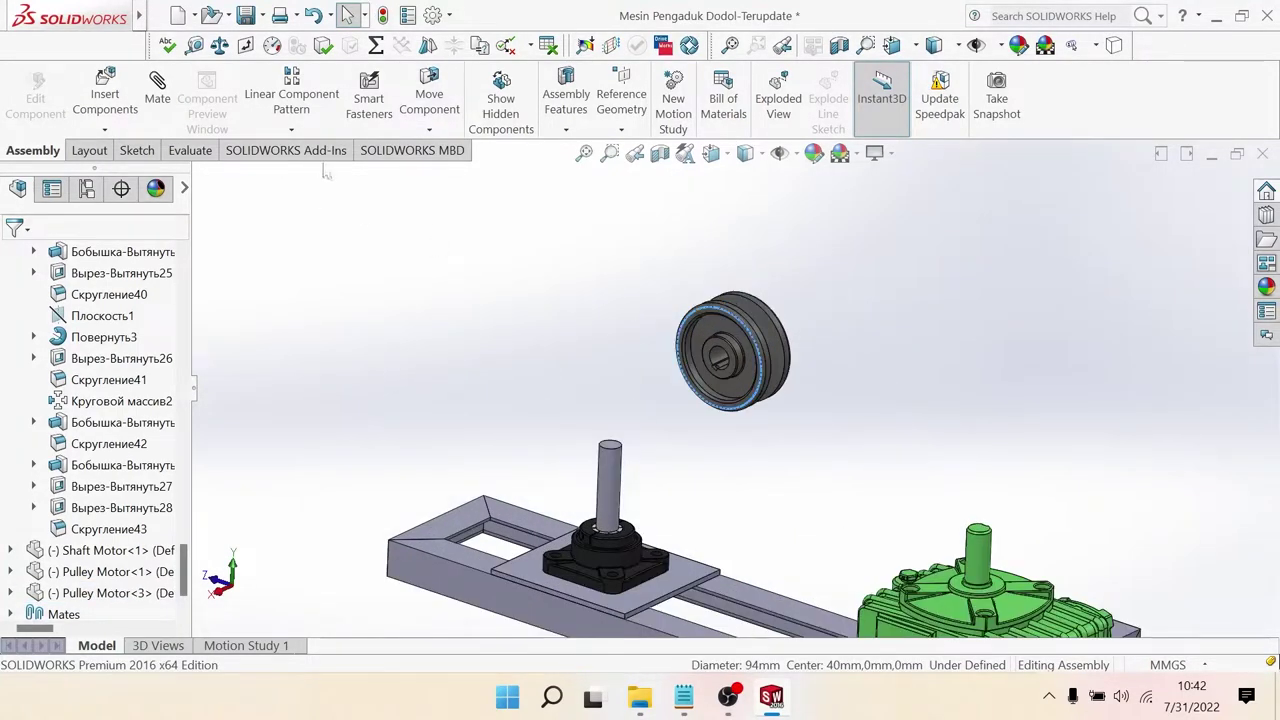
# Step: Rotate the copied pulley flat with Rotate Component, then select its bore face
pyautogui.click(429, 129)
pyautogui.click(460, 174)
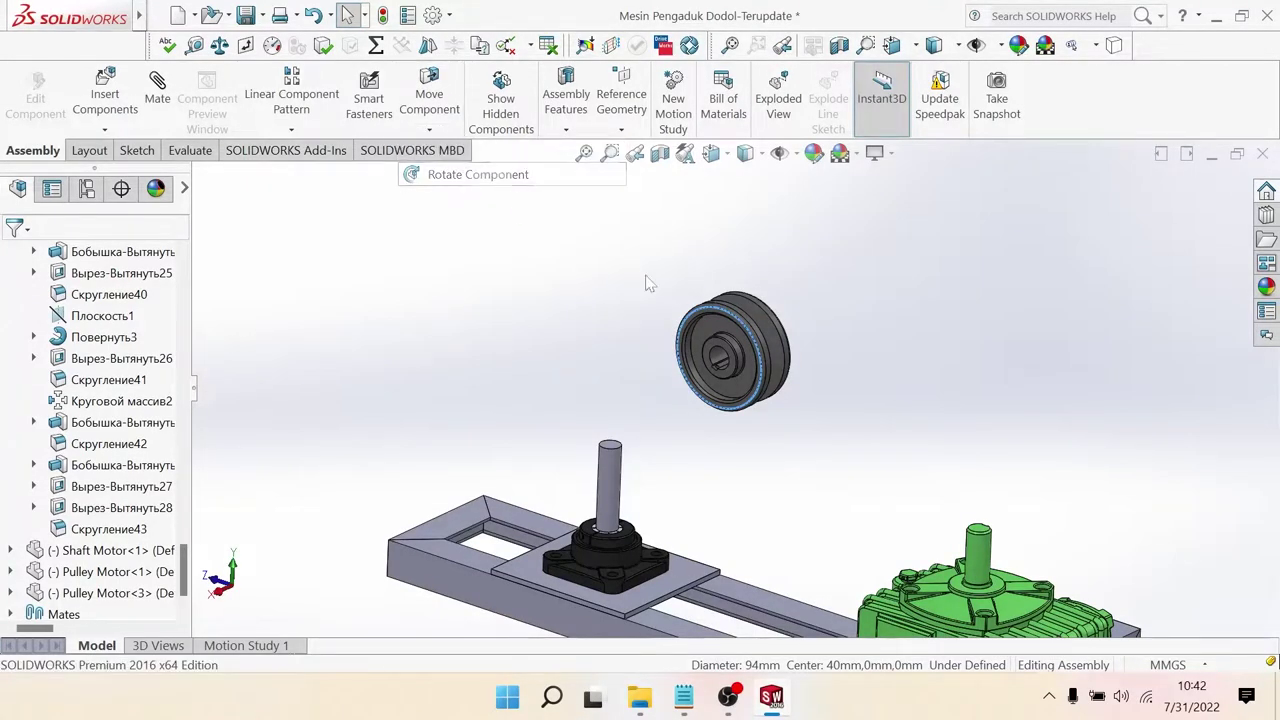
pyautogui.moveTo(733, 345)
pyautogui.mouseDown()
pyautogui.moveTo(770, 231)
pyautogui.moveTo(703, 277)
pyautogui.moveTo(709, 286)
pyautogui.mouseUp()
pyautogui.rightClick(583, 318)
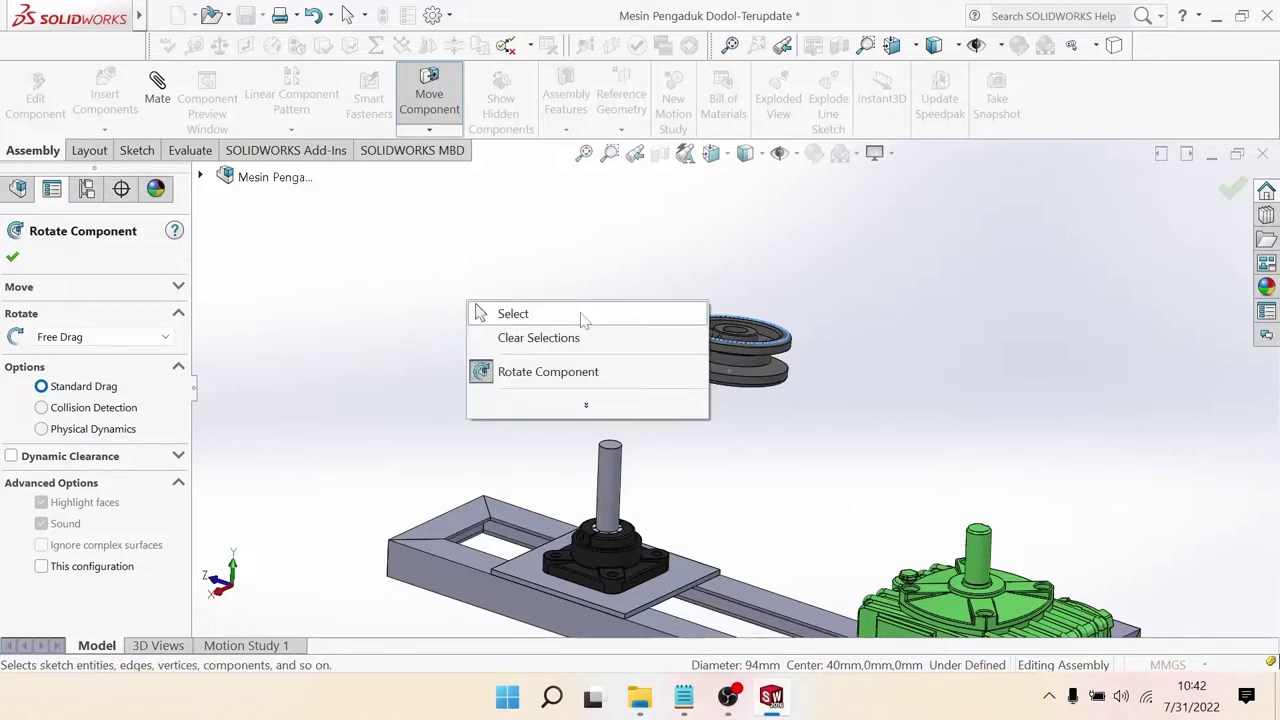
pyautogui.click(583, 318)
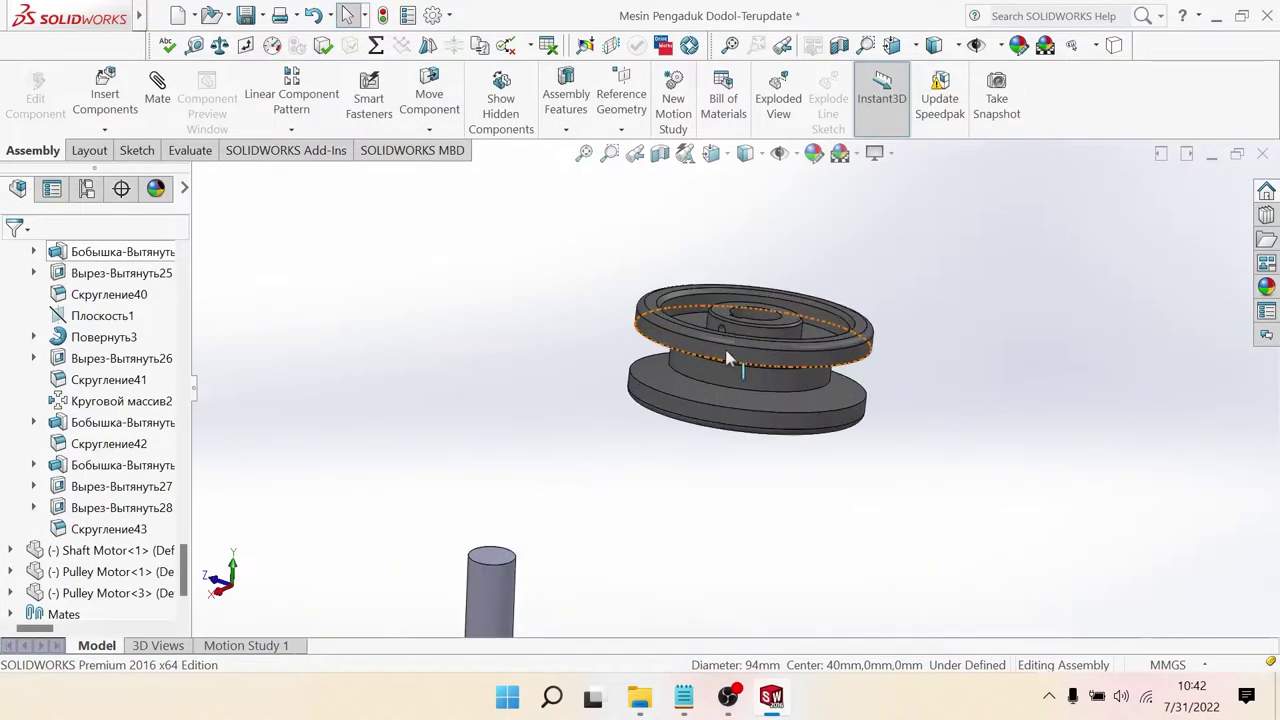
pyautogui.scroll(-3, 714, 339)
pyautogui.moveTo(757, 320); pyautogui.dragTo(755, 335, button='middle')
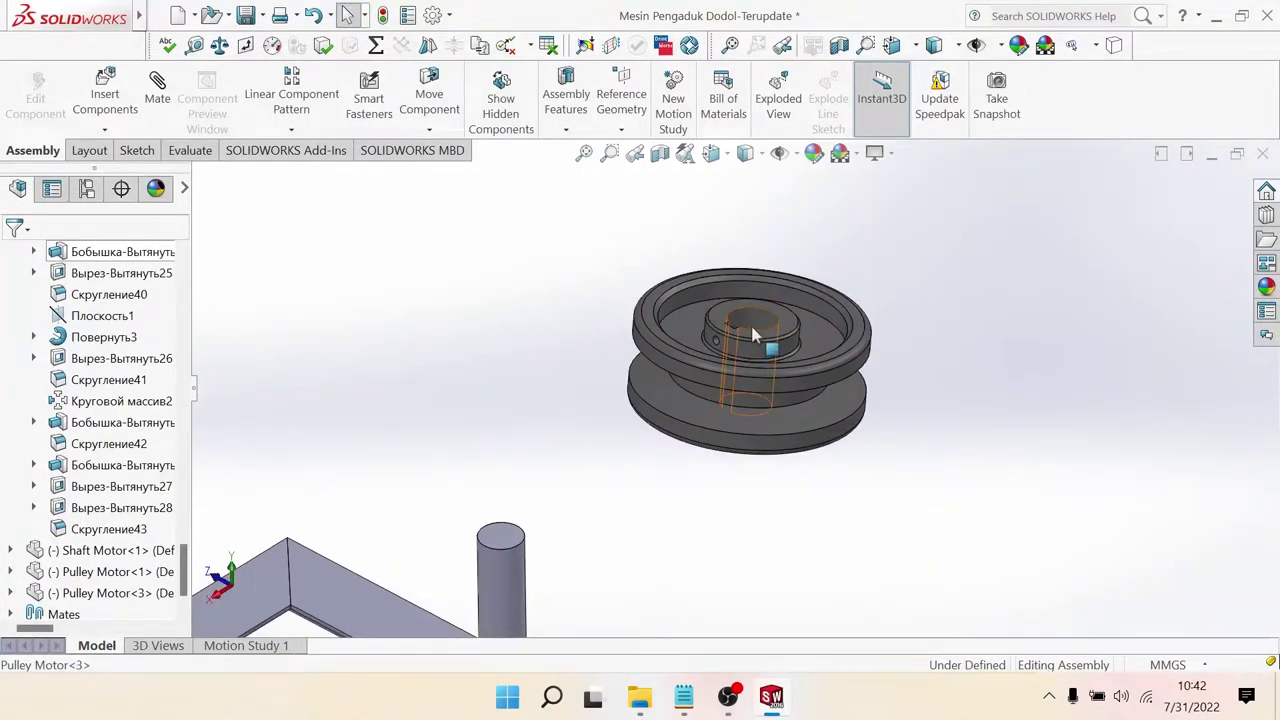
pyautogui.click(755, 335)
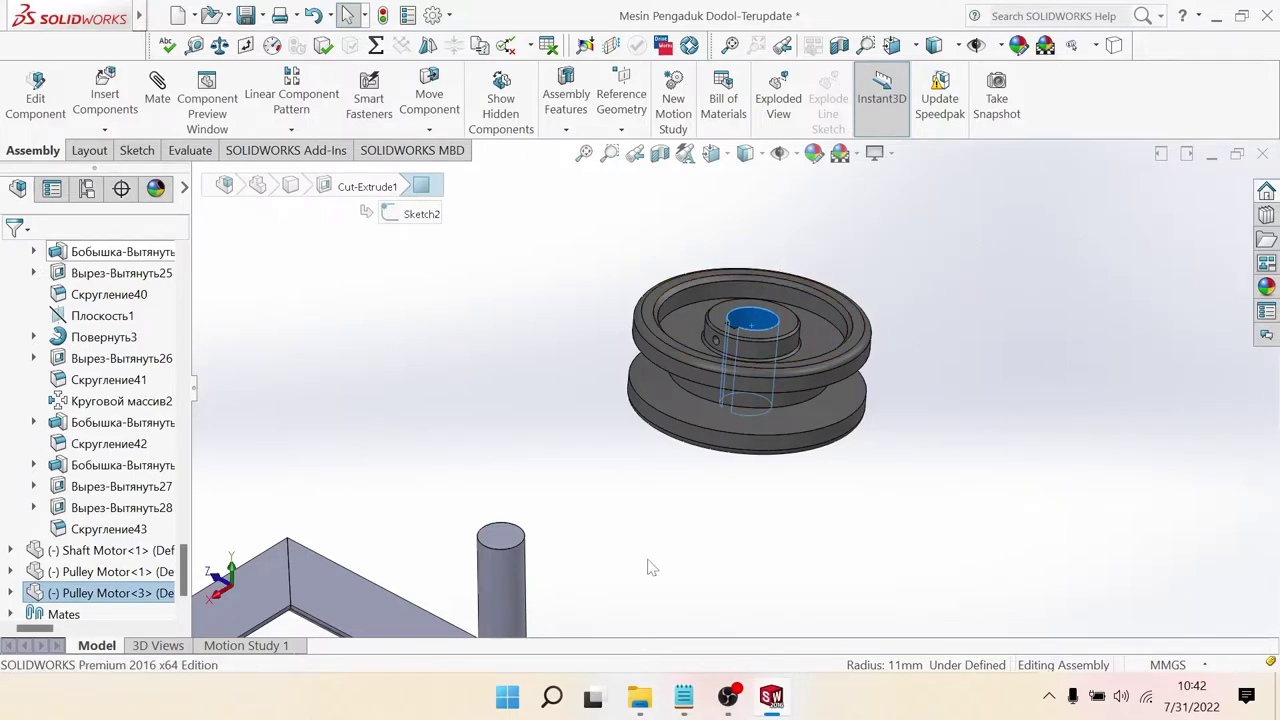
# Step: Add a Concentric mate between the pulley bore and the stirrer shaft
pyautogui.press('m')
pyautogui.scroll(3, 660, 505)
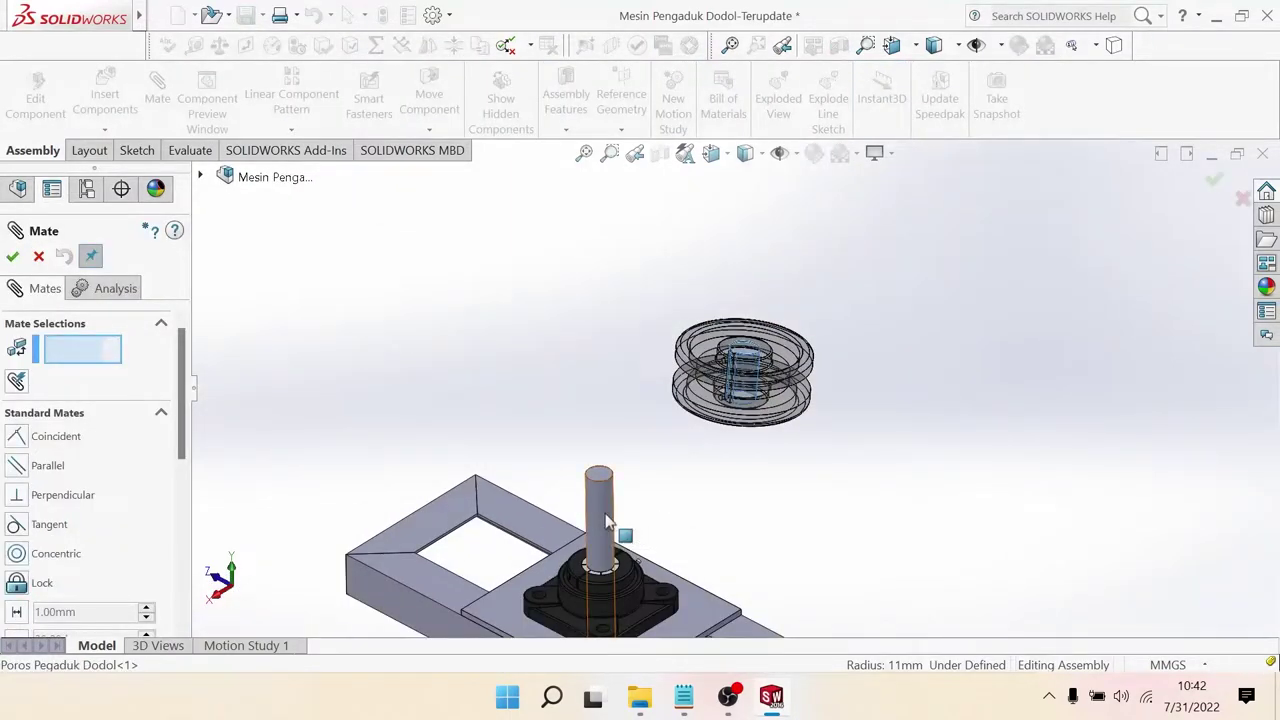
pyautogui.click(600, 515)
pyautogui.click(889, 538)
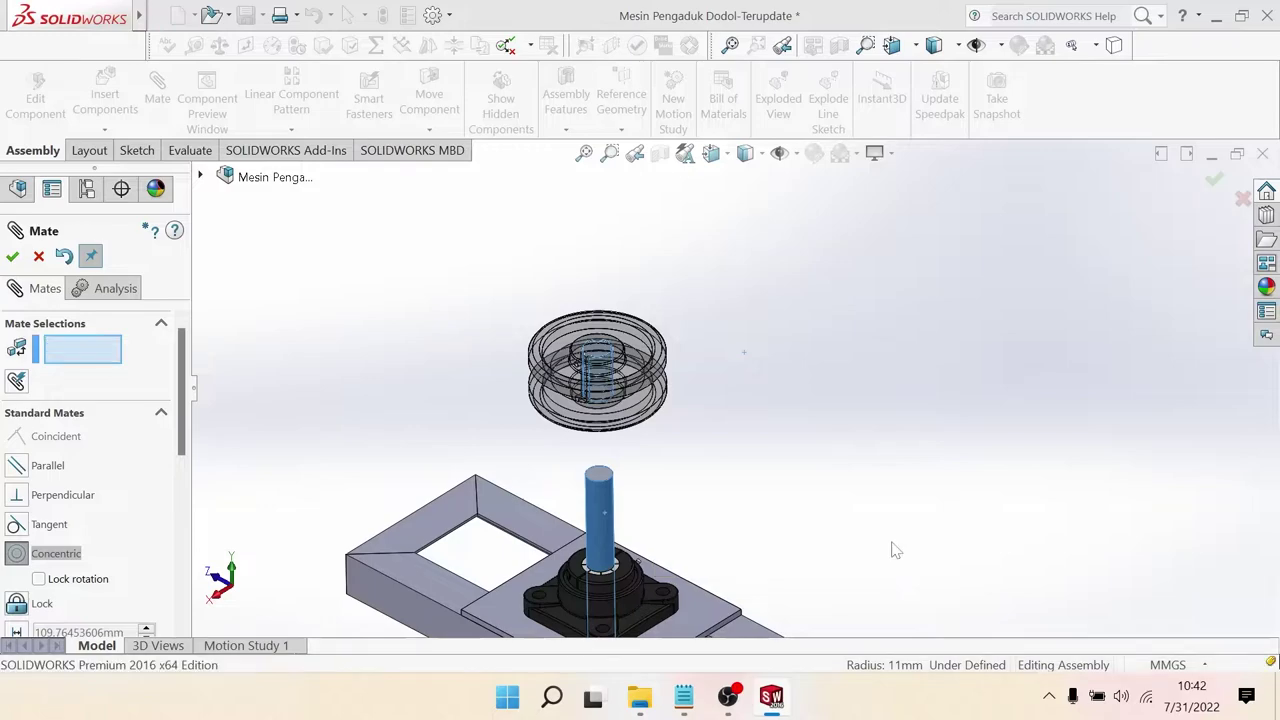
# Step: Slide the pulley down the shaft and mate its face coincident with the shaft's top face
pyautogui.moveTo(640, 418); pyautogui.dragTo(648, 562)
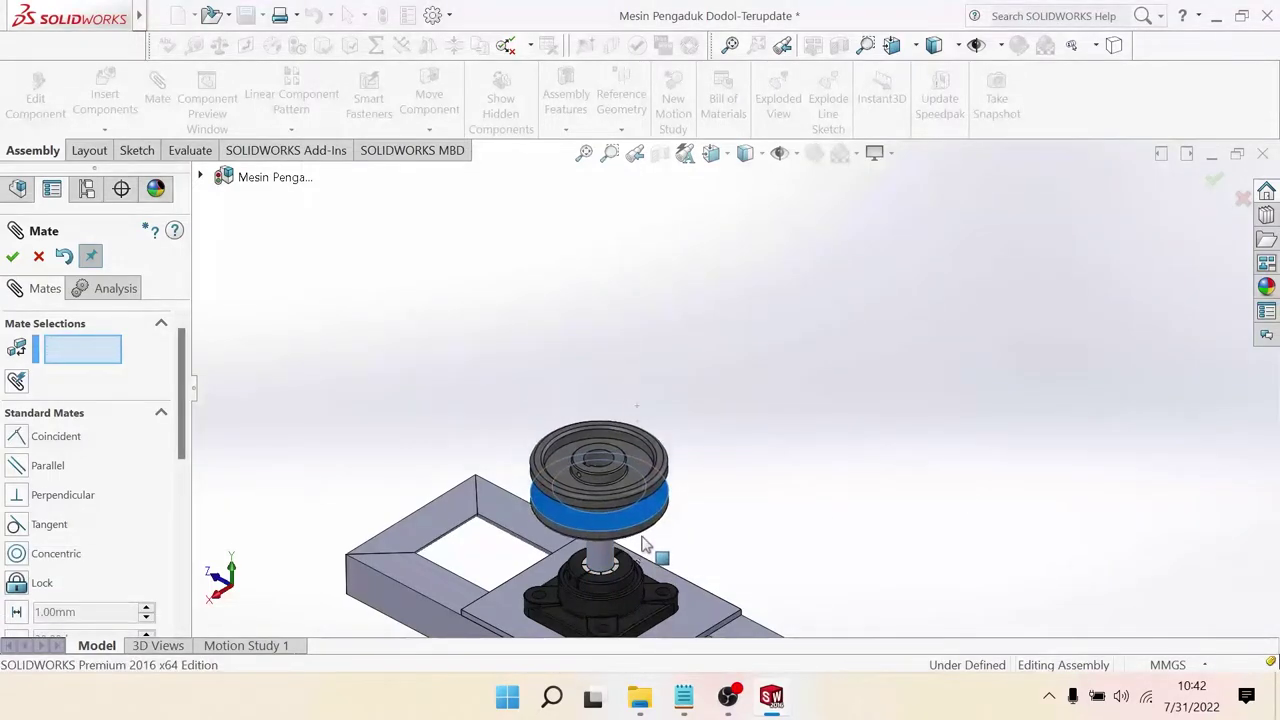
pyautogui.scroll(-2, 624, 496)
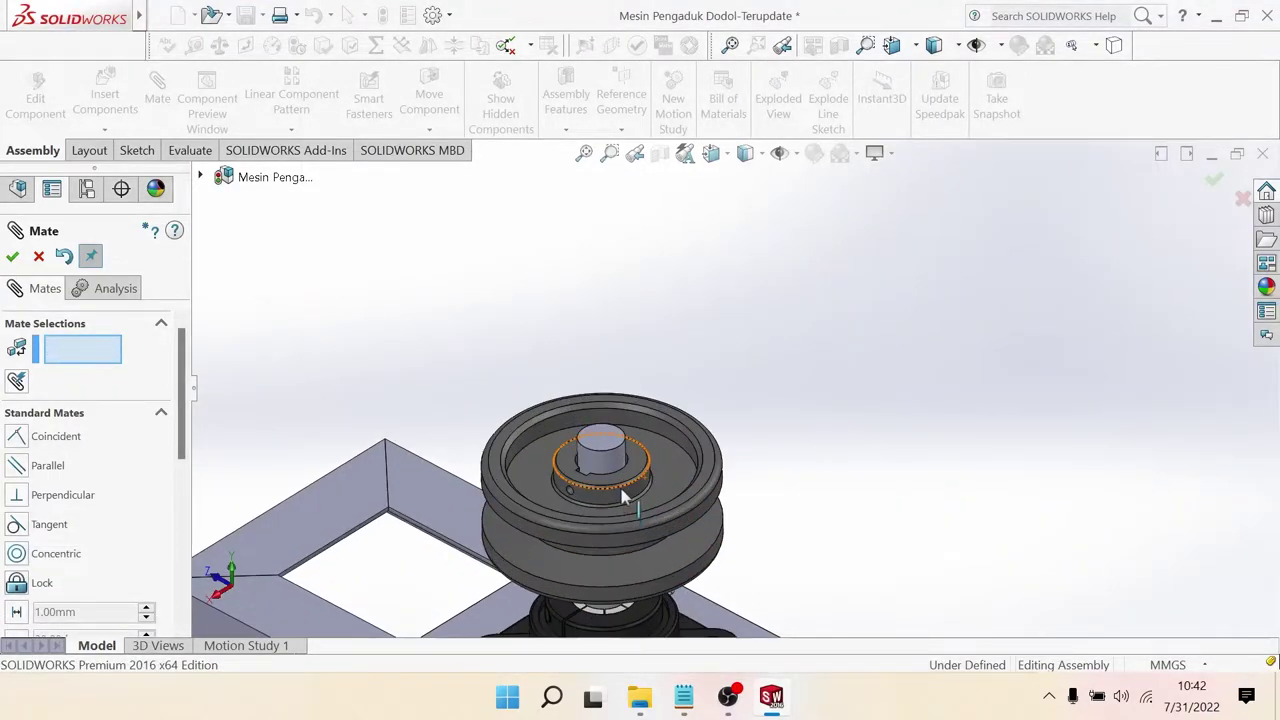
pyautogui.click(624, 482)
pyautogui.click(615, 443)
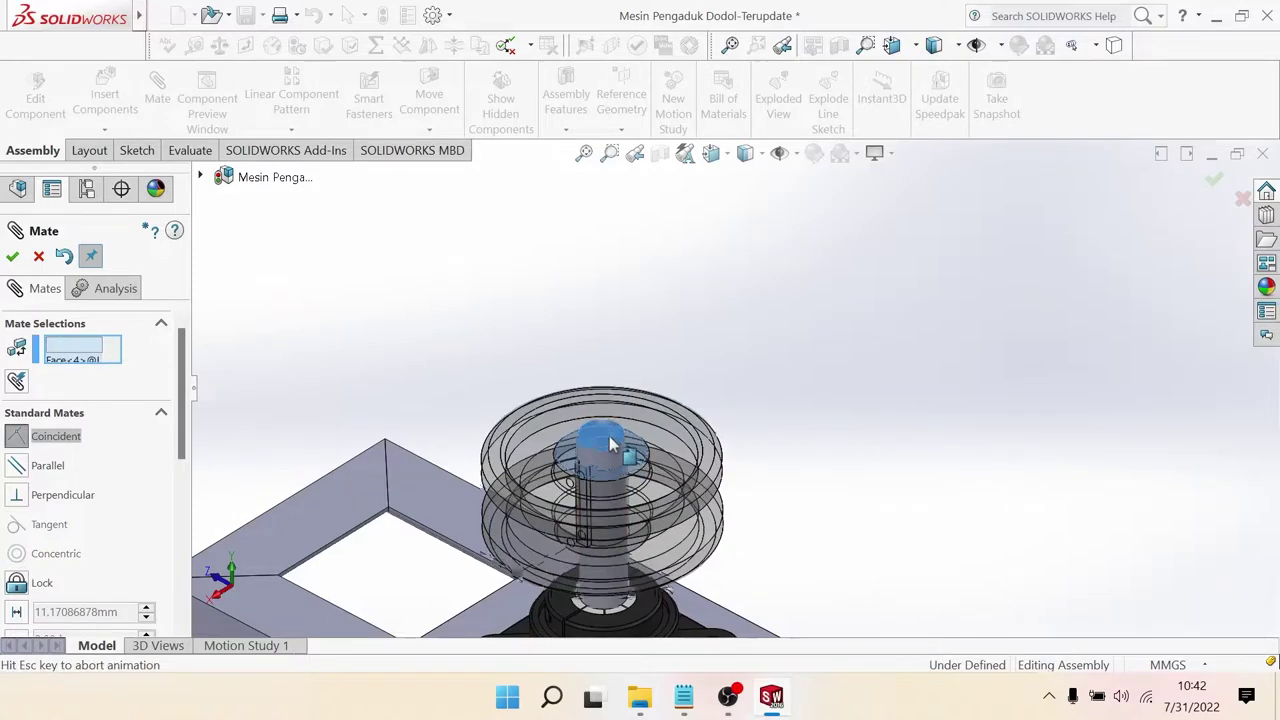
pyautogui.click(588, 465)
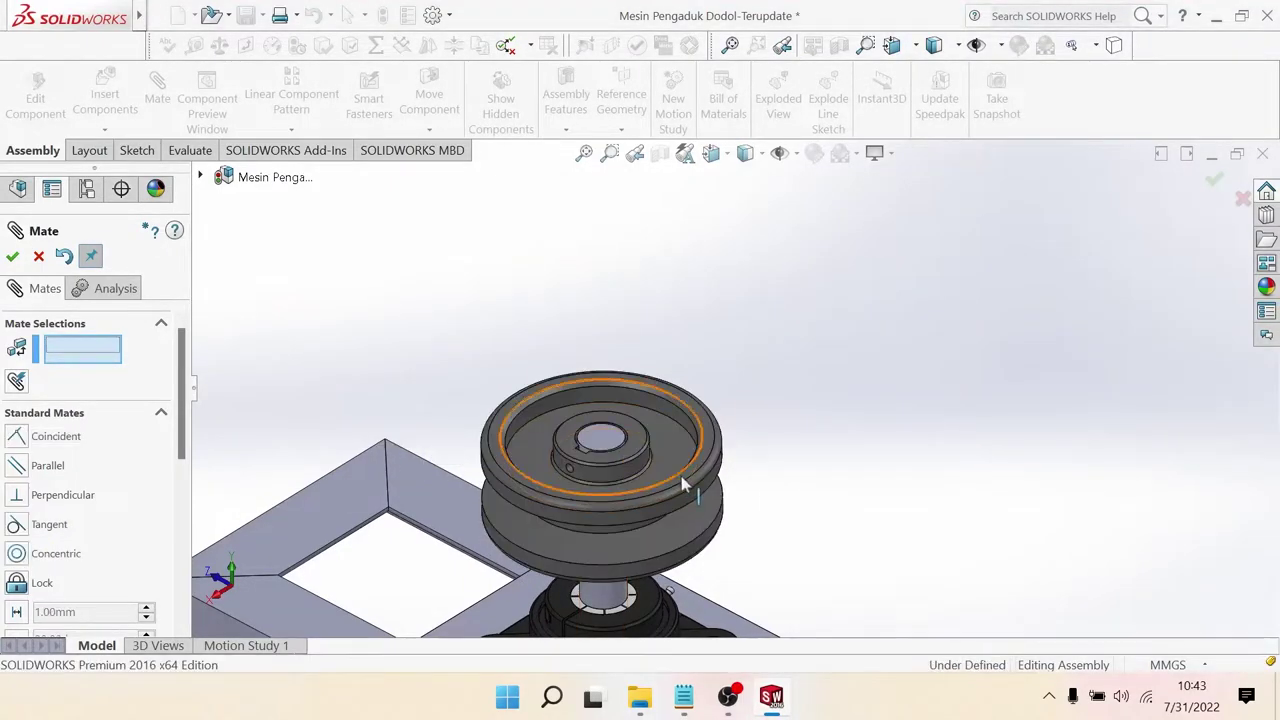
# Step: Zoom out to view the whole machine and clear the unwanted shaft face from the mate selections
pyautogui.scroll(2, 730, 505)
pyautogui.scroll(2, 730, 505)
pyautogui.scroll(2, 755, 500)
pyautogui.moveTo(757, 497)
pyautogui.mouseDown(button='middle')
pyautogui.moveTo(810, 392)
pyautogui.moveTo(777, 480)
pyautogui.moveTo(752, 487)
pyautogui.mouseUp(button='middle')
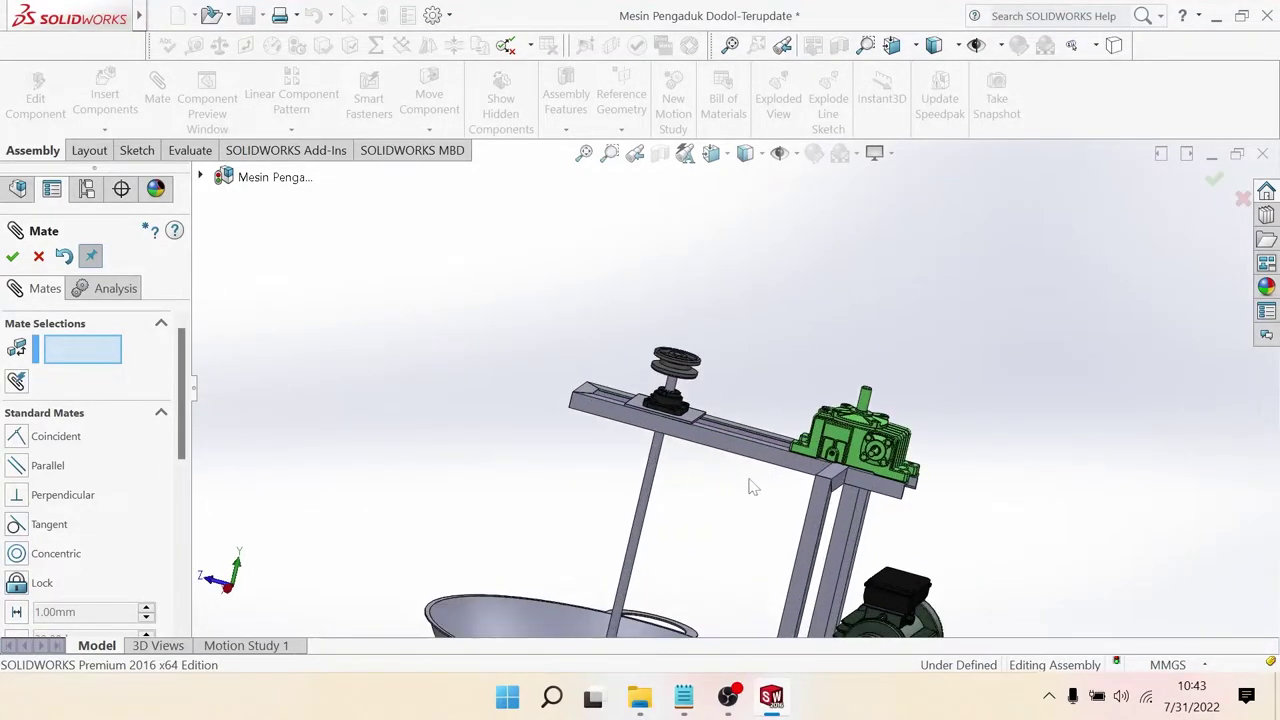
pyautogui.click(652, 474)
pyautogui.rightClick(82, 360)
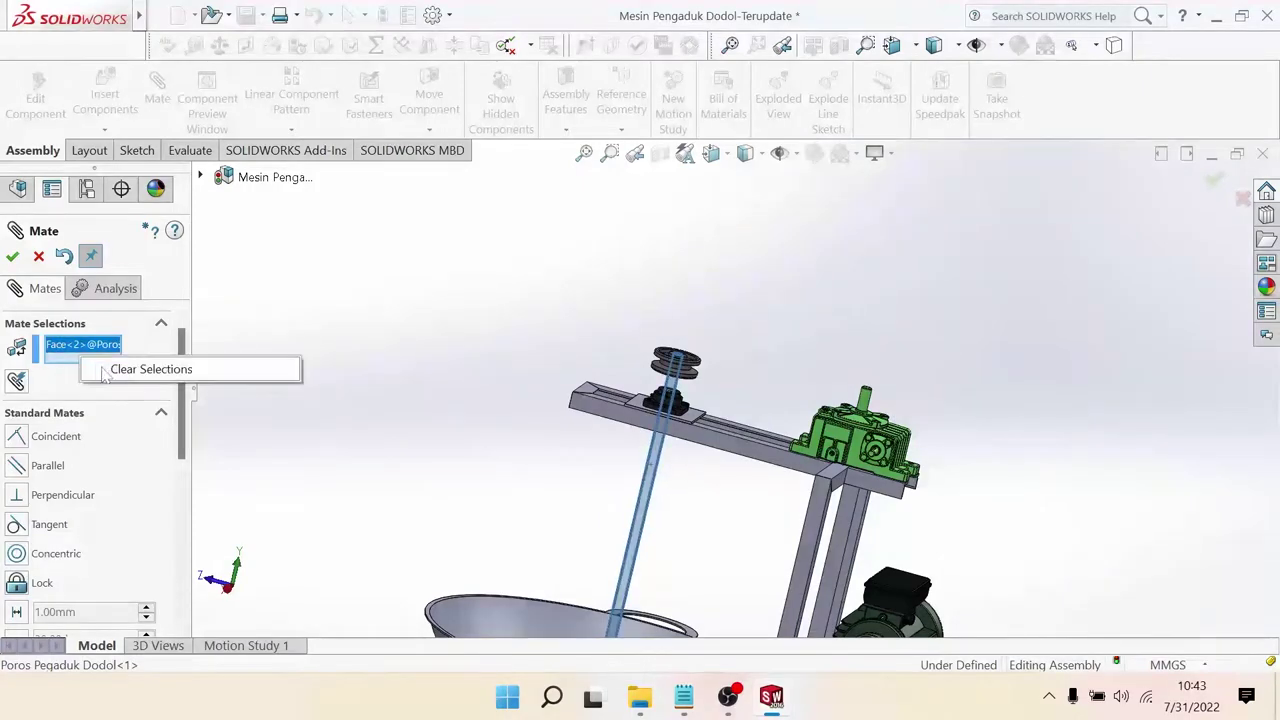
pyautogui.click(115, 371)
# Step: Change the stirrer shaft's length dimension from 900 mm to 1000 mm and rebuild
pyautogui.press('Escape')
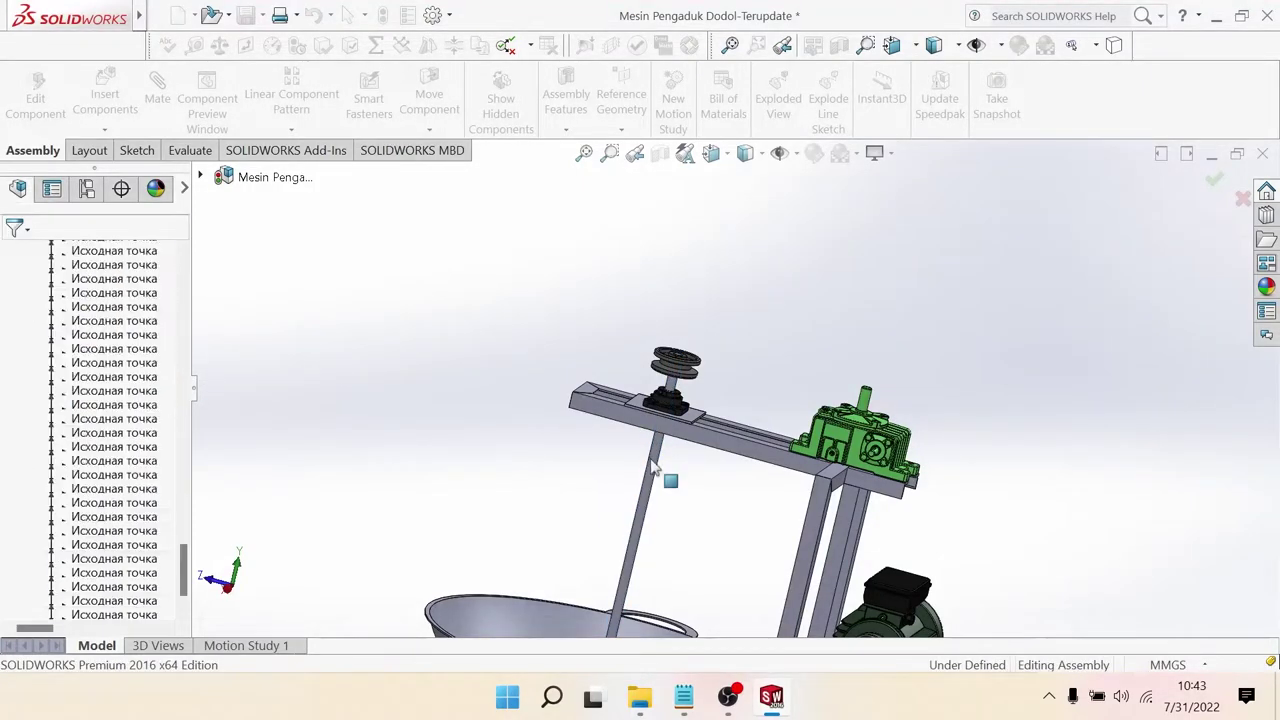
pyautogui.click(655, 477)
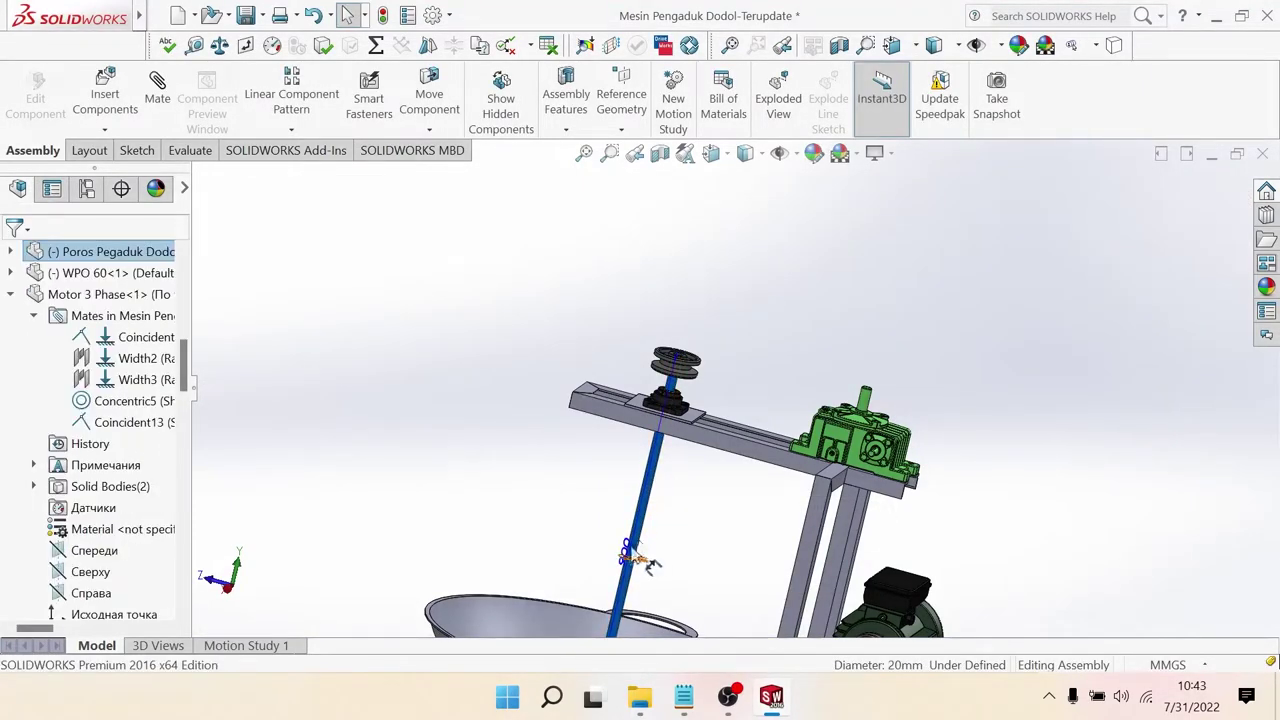
pyautogui.moveTo(650, 565); pyautogui.dragTo(677, 598, button='middle')
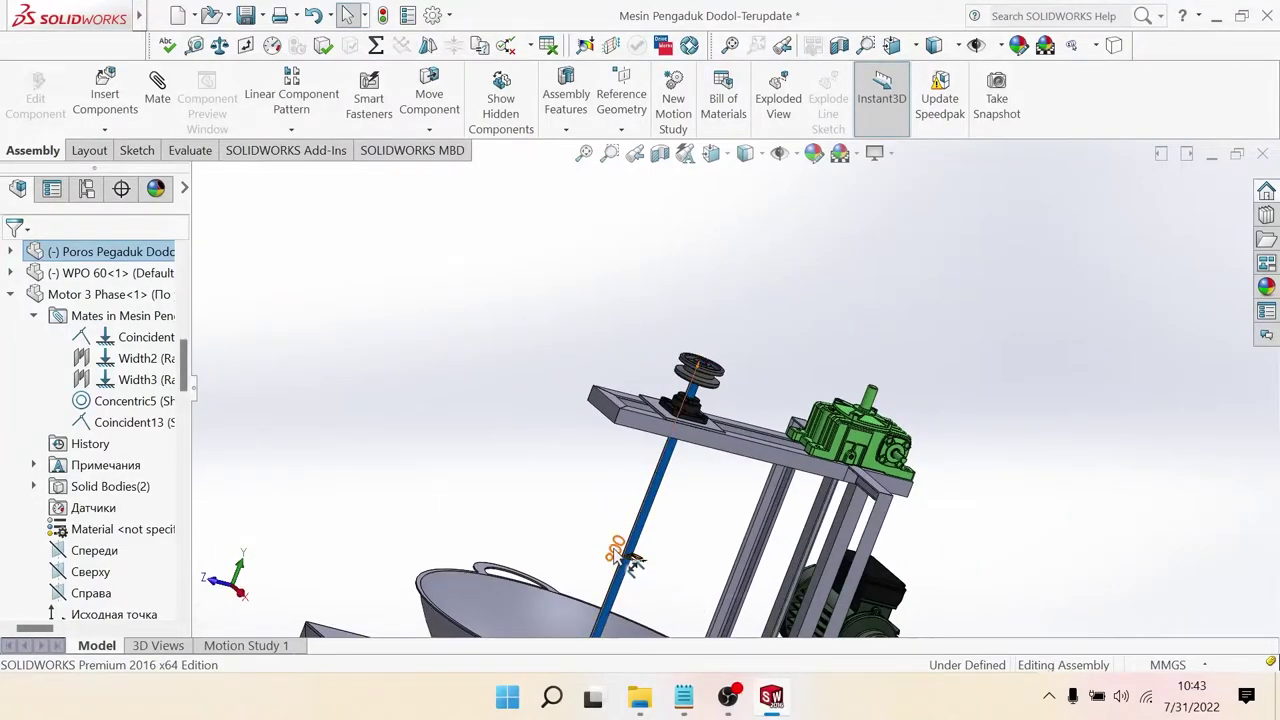
pyautogui.doubleClick(615, 550)
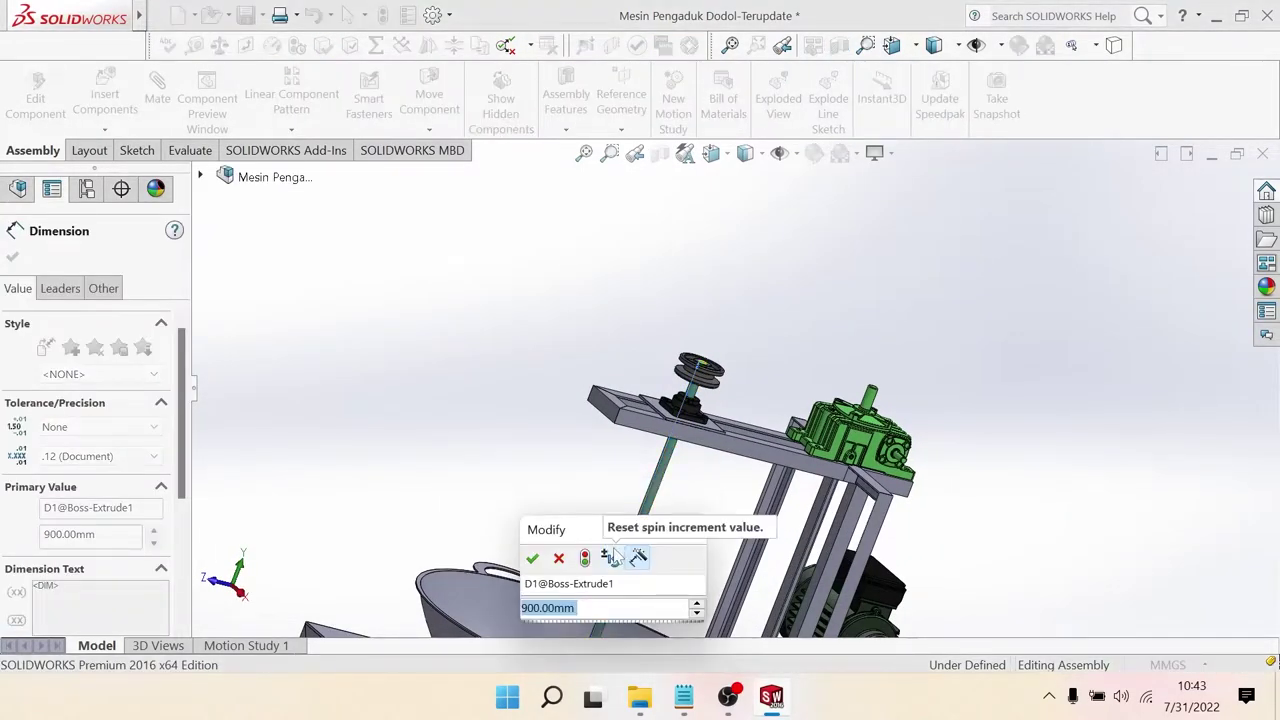
pyautogui.write('000')
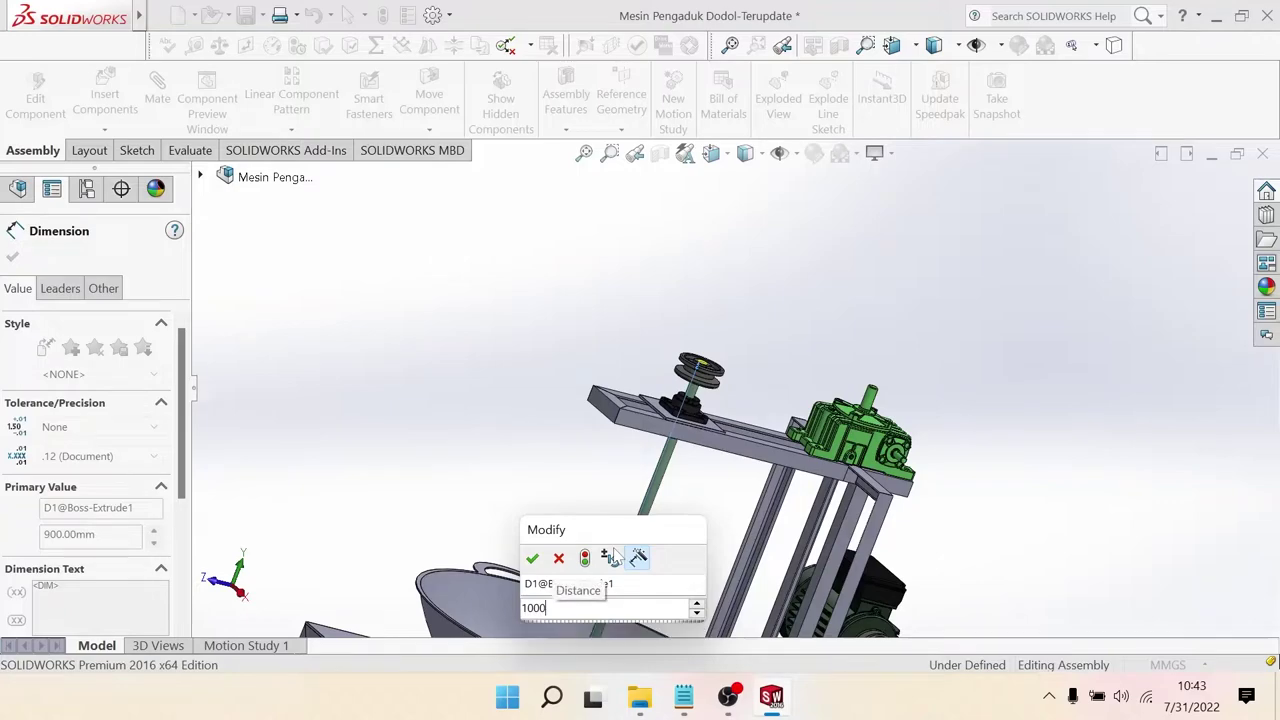
pyautogui.press('Return')
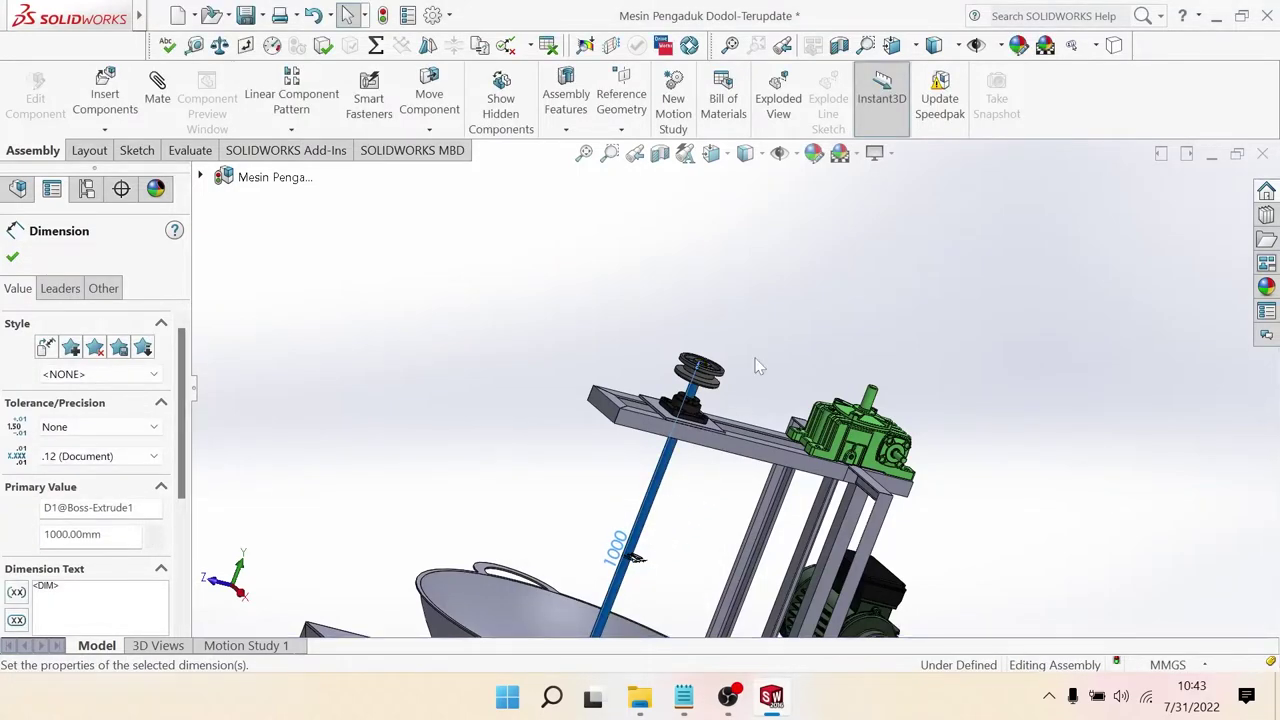
pyautogui.click(382, 15)
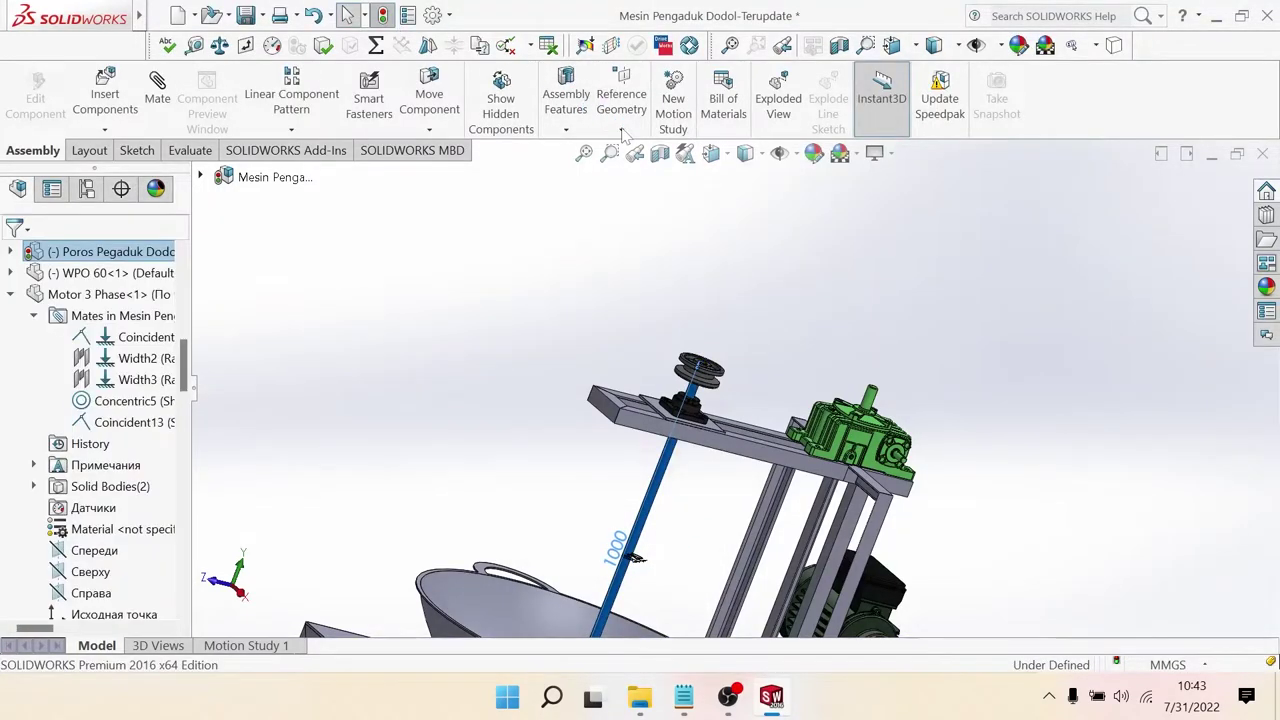
# Step: Expand the shaft's mates, check Coincident16, and edit the 80 mm Distance1 mate
pyautogui.moveTo(765, 389)
pyautogui.mouseDown(button='middle')
pyautogui.moveTo(737, 251)
pyautogui.moveTo(734, 491)
pyautogui.moveTo(640, 517)
pyautogui.mouseUp(button='middle')
pyautogui.scroll(3, 727, 500)
pyautogui.scroll(-2, 727, 500)
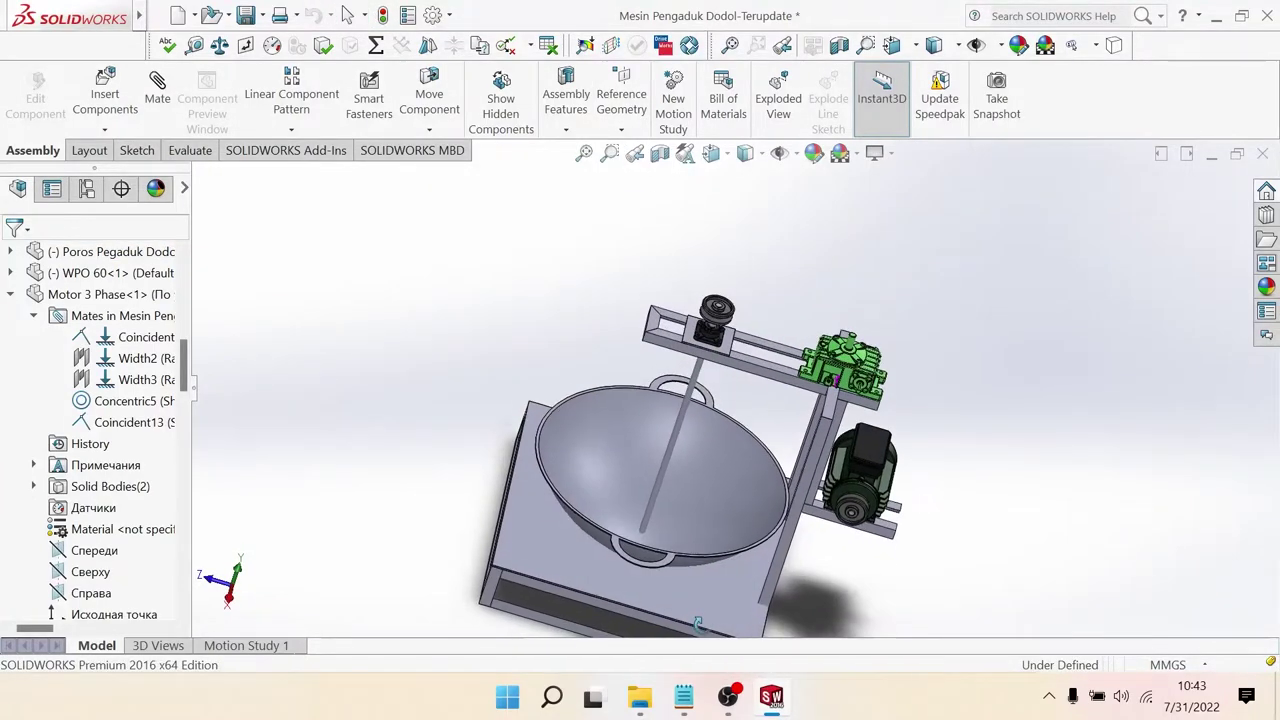
pyautogui.click(660, 480)
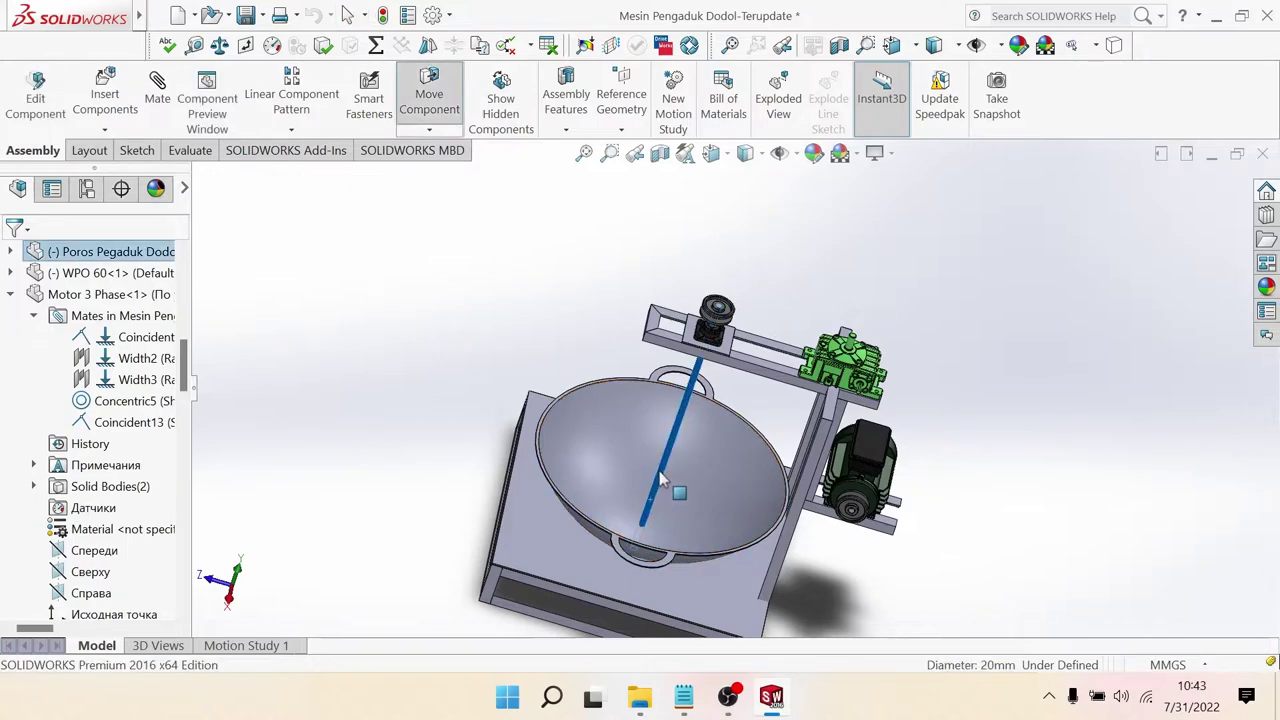
pyautogui.press('Escape')
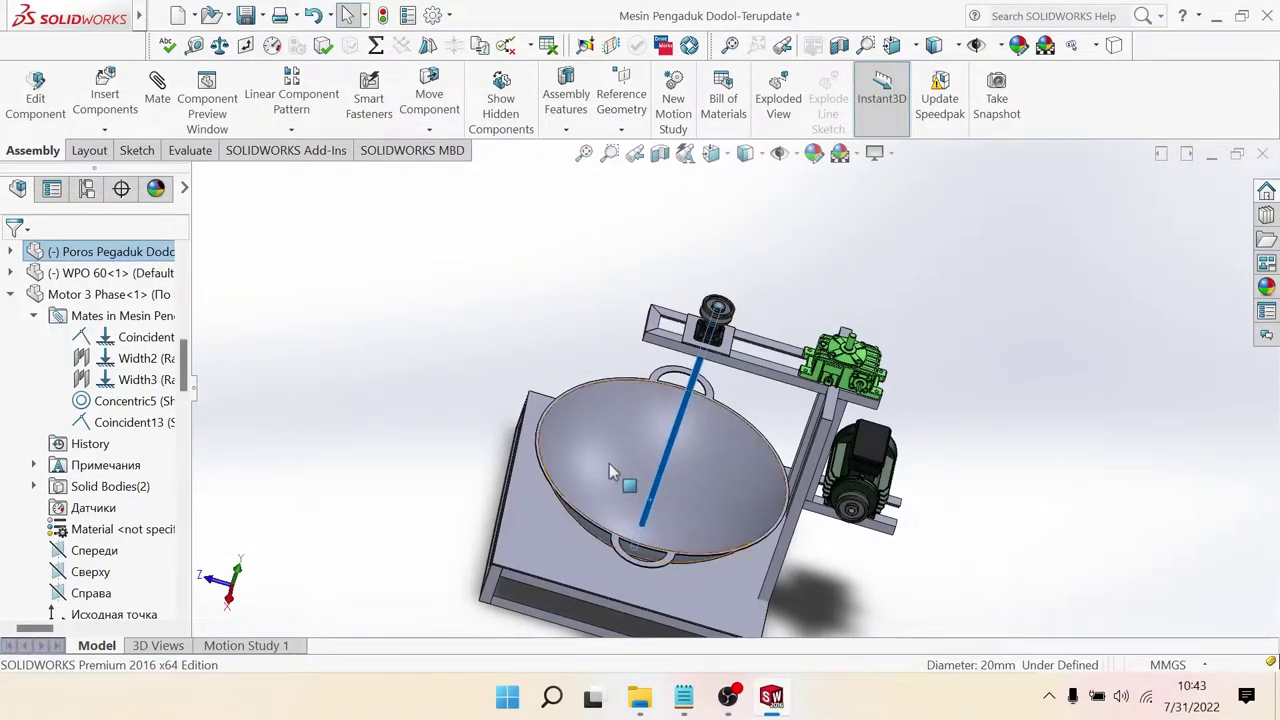
pyautogui.click(10, 252)
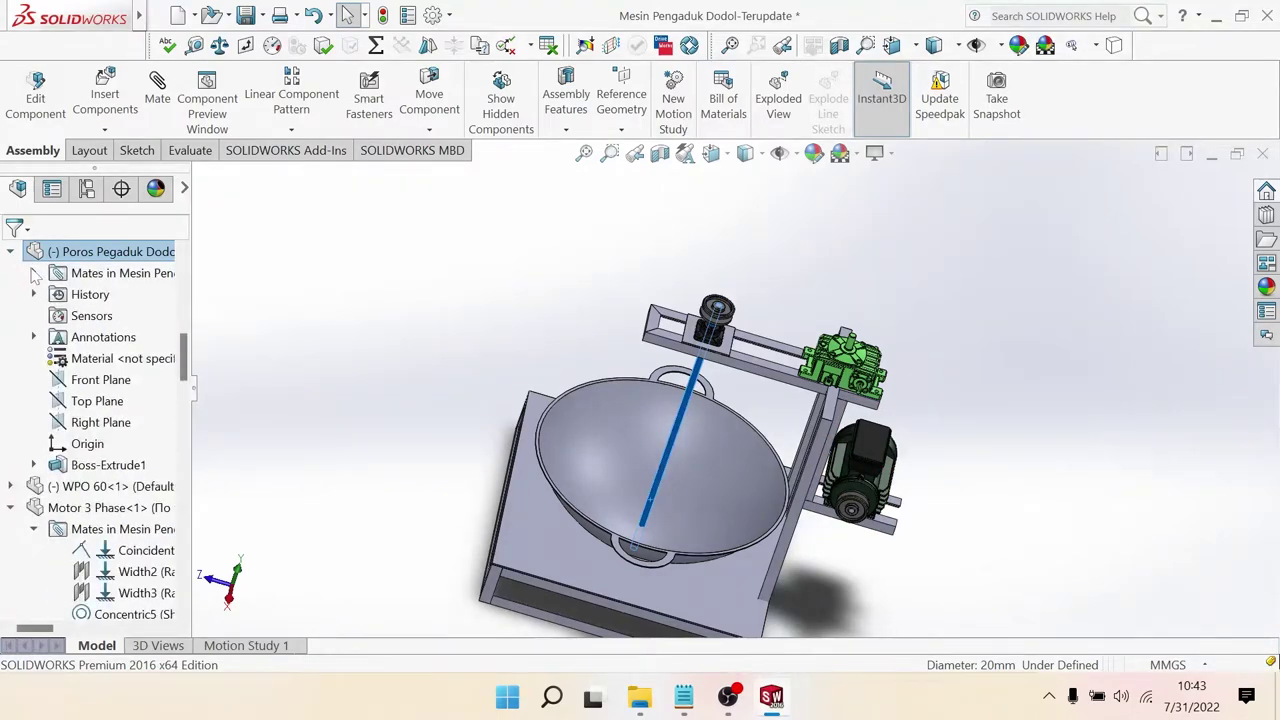
pyautogui.click(33, 273)
pyautogui.click(100, 318)
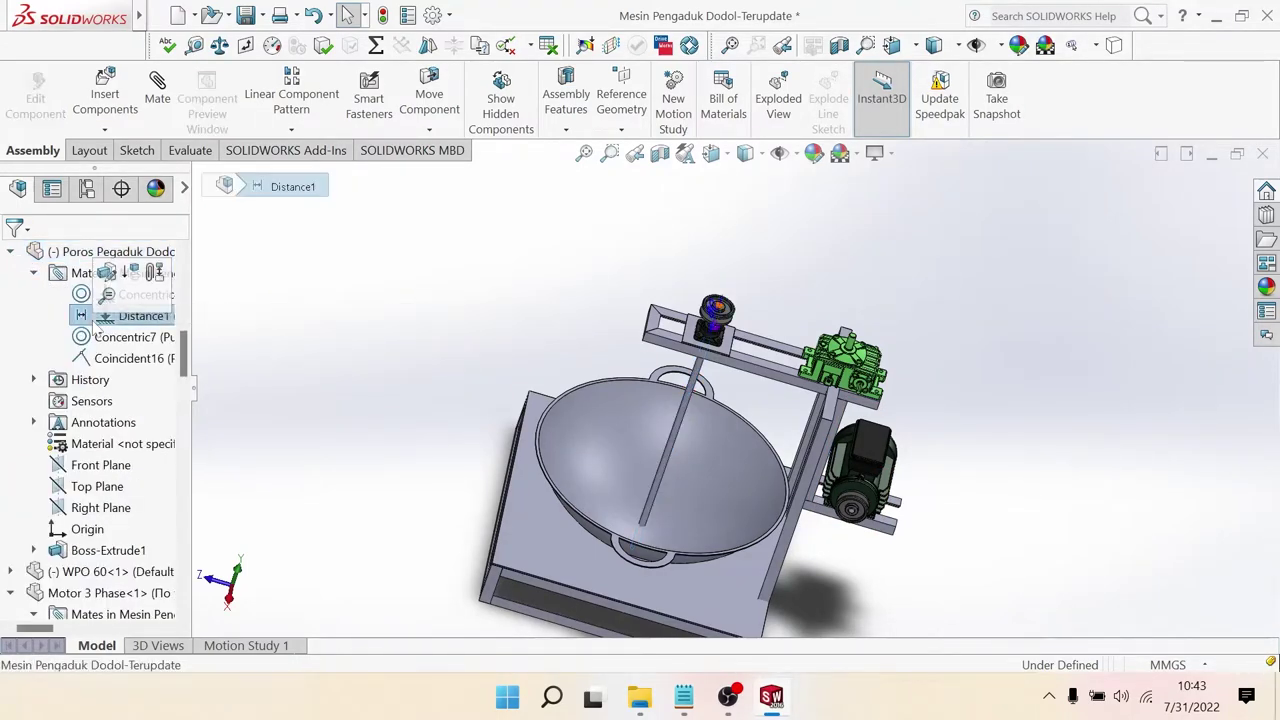
pyautogui.click(114, 362)
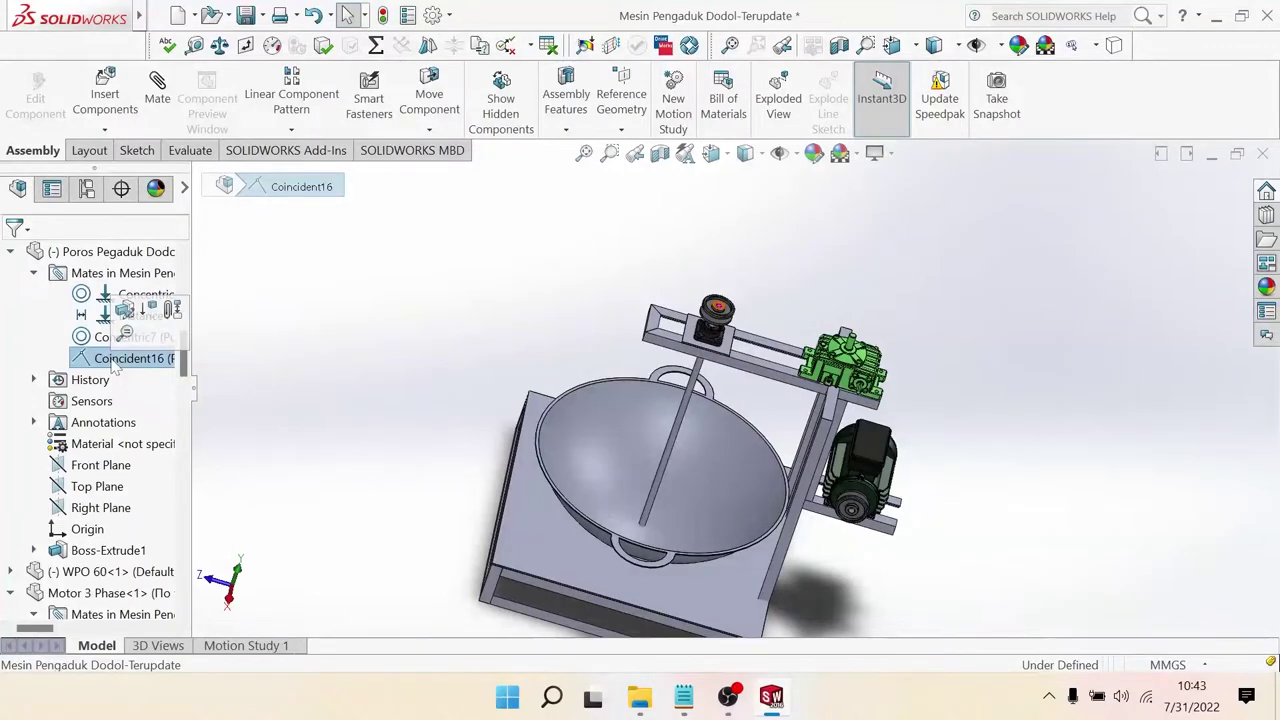
pyautogui.click(104, 318)
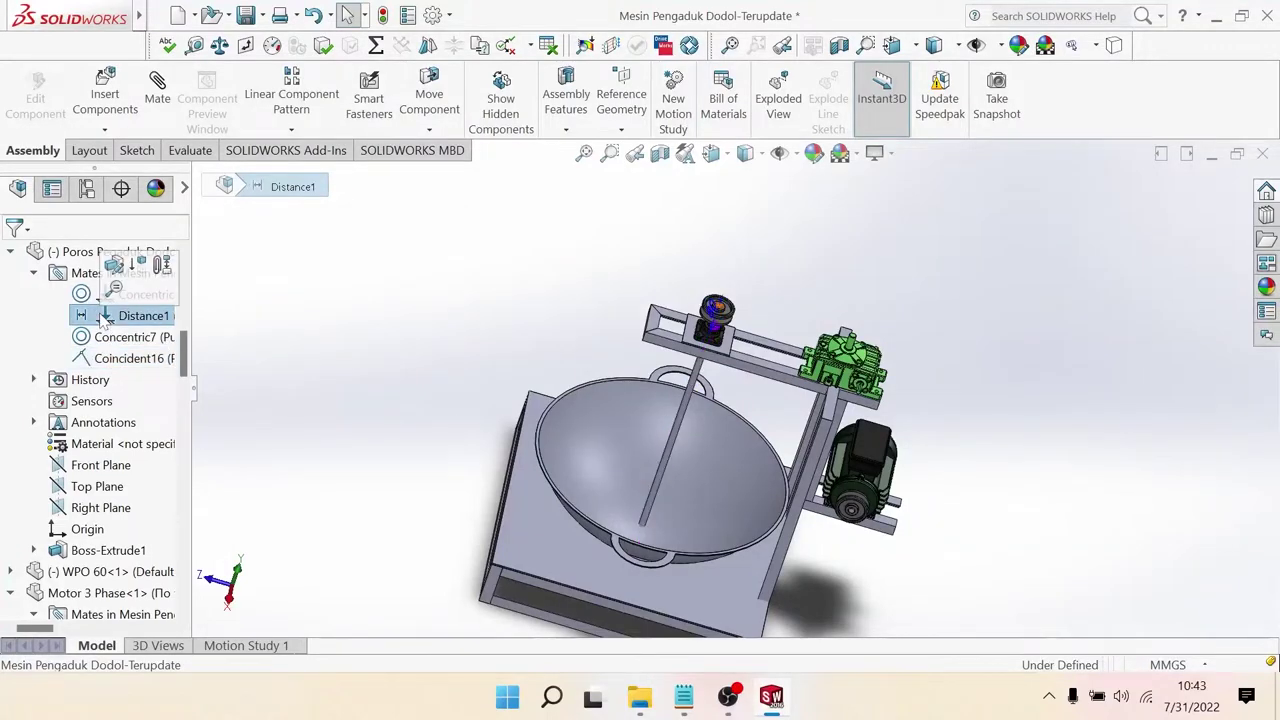
pyautogui.click(114, 265)
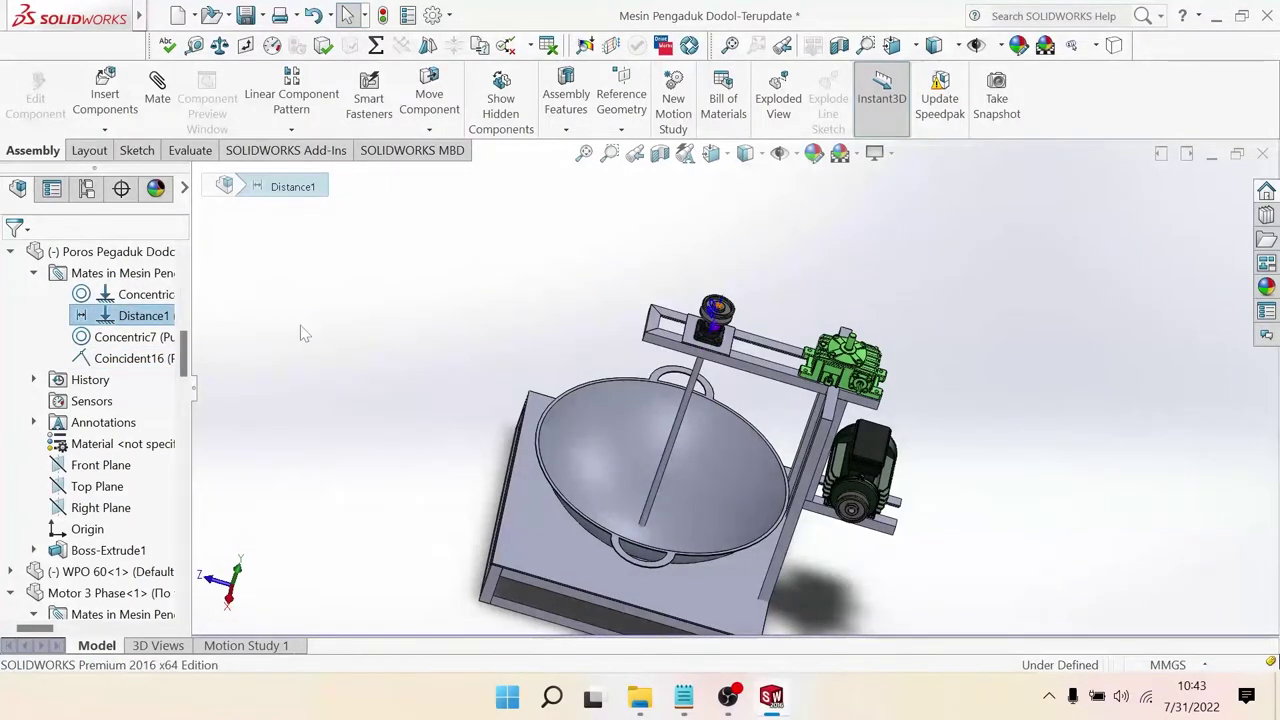
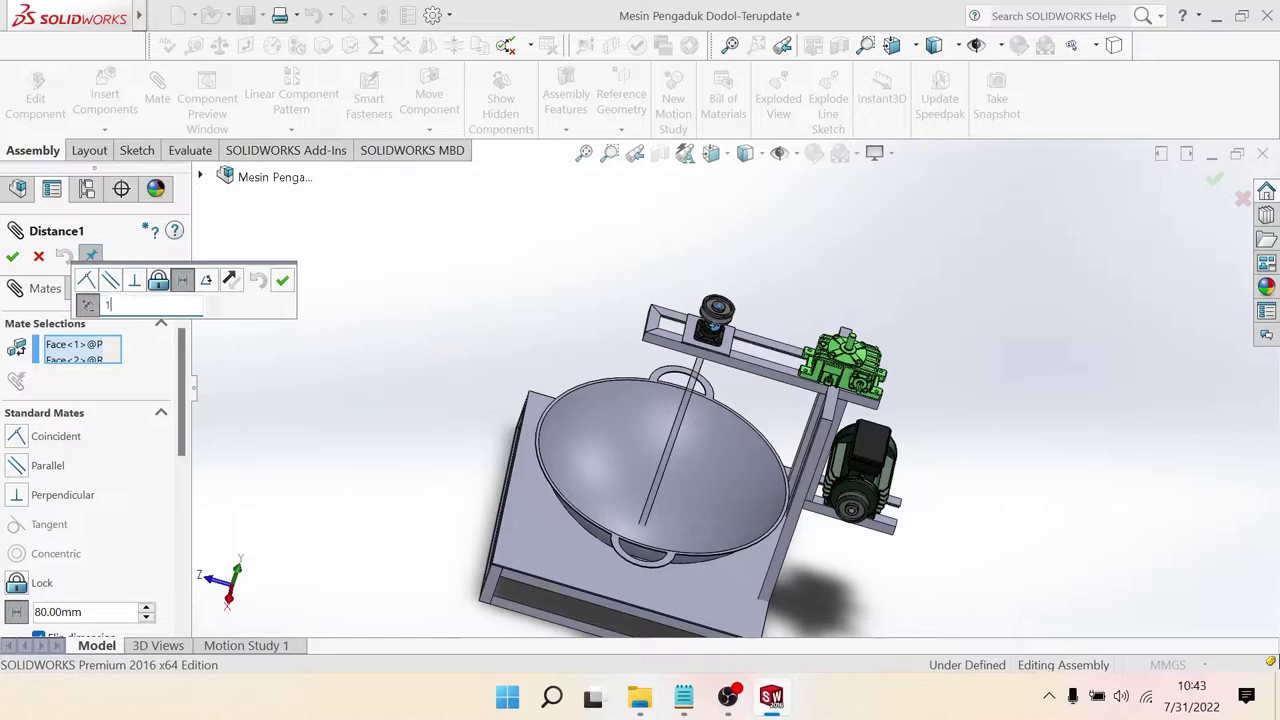
pyautogui.write('100')
# Step: Try 100 mm and 150 mm for the shaft distance mate, then settle on 120 mm
pyautogui.press('Return')
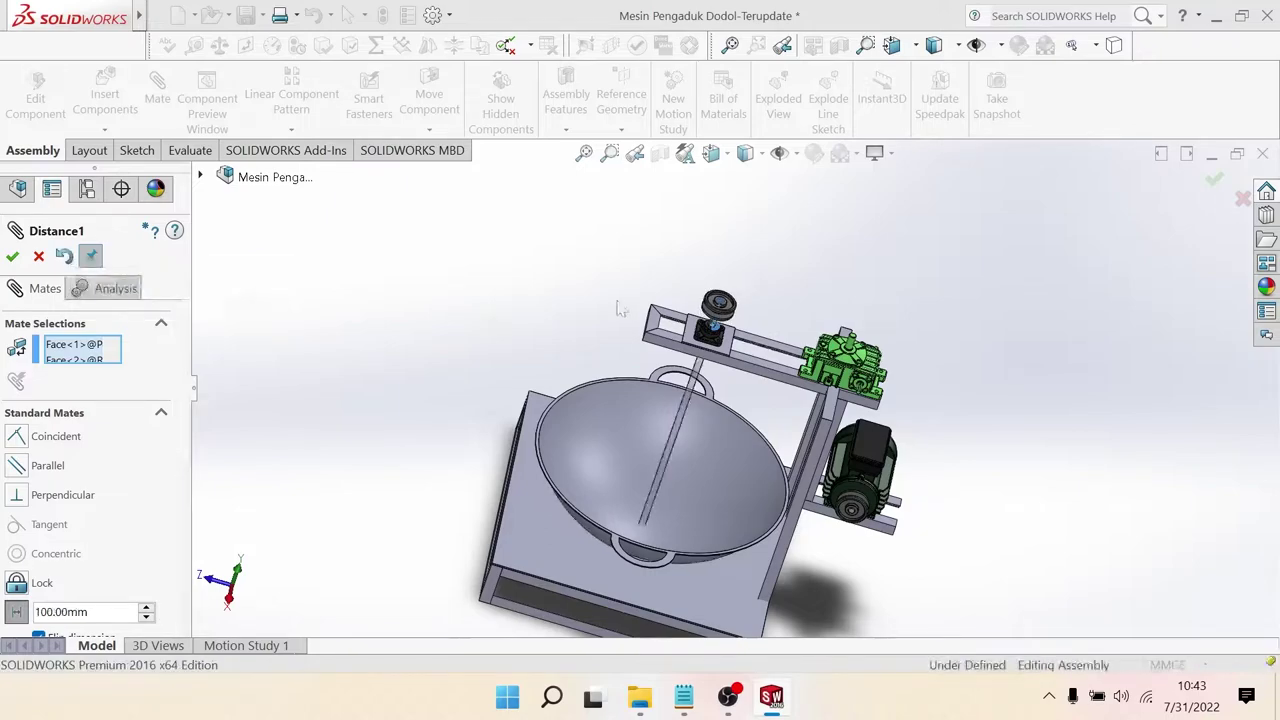
pyautogui.moveTo(772, 340); pyautogui.dragTo(804, 288, button='middle')
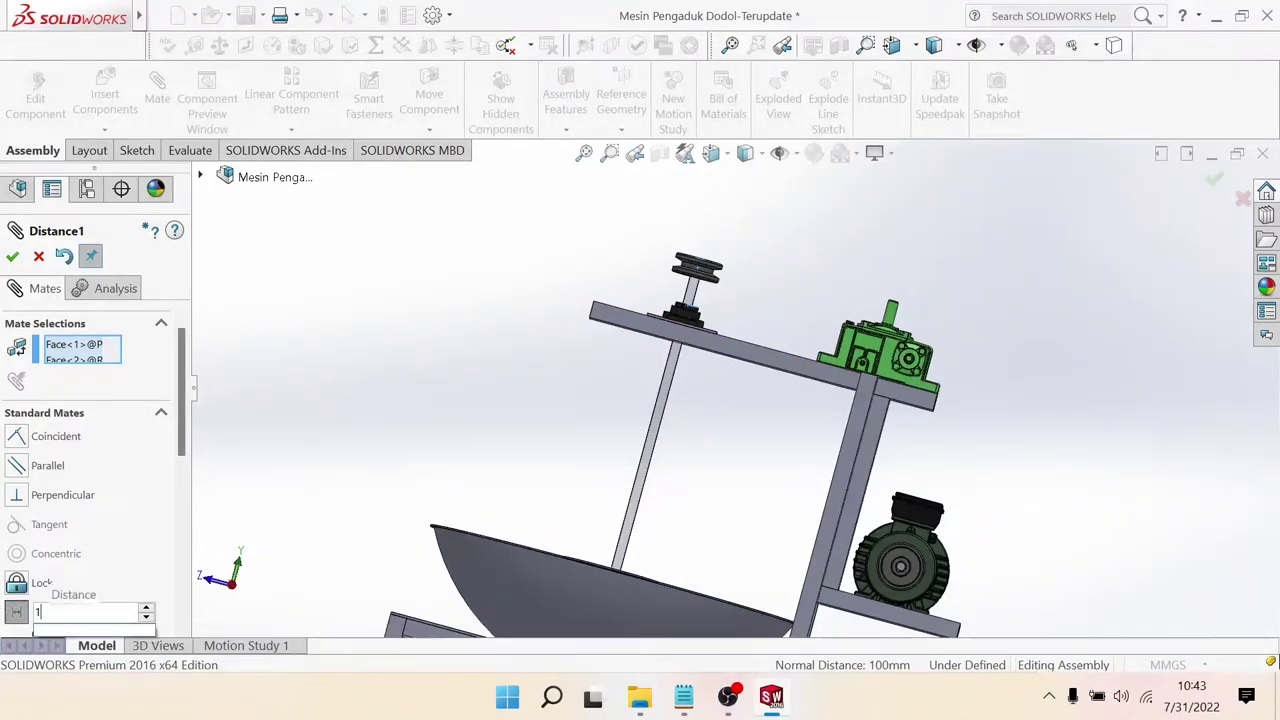
pyautogui.write('50')
pyautogui.press('Return')
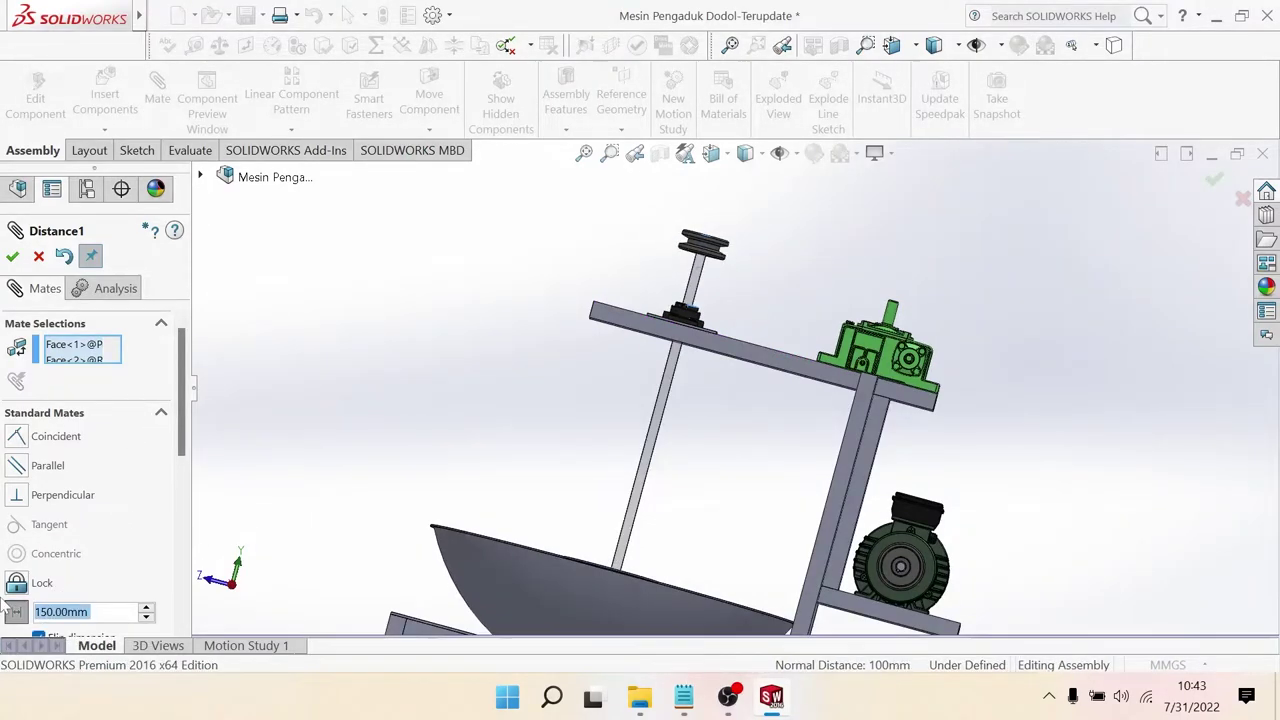
pyautogui.scroll(3, 581, 390)
pyautogui.moveTo(659, 418)
pyautogui.mouseDown(button='middle')
pyautogui.moveTo(690, 470)
pyautogui.moveTo(365, 518)
pyautogui.mouseUp(button='middle')
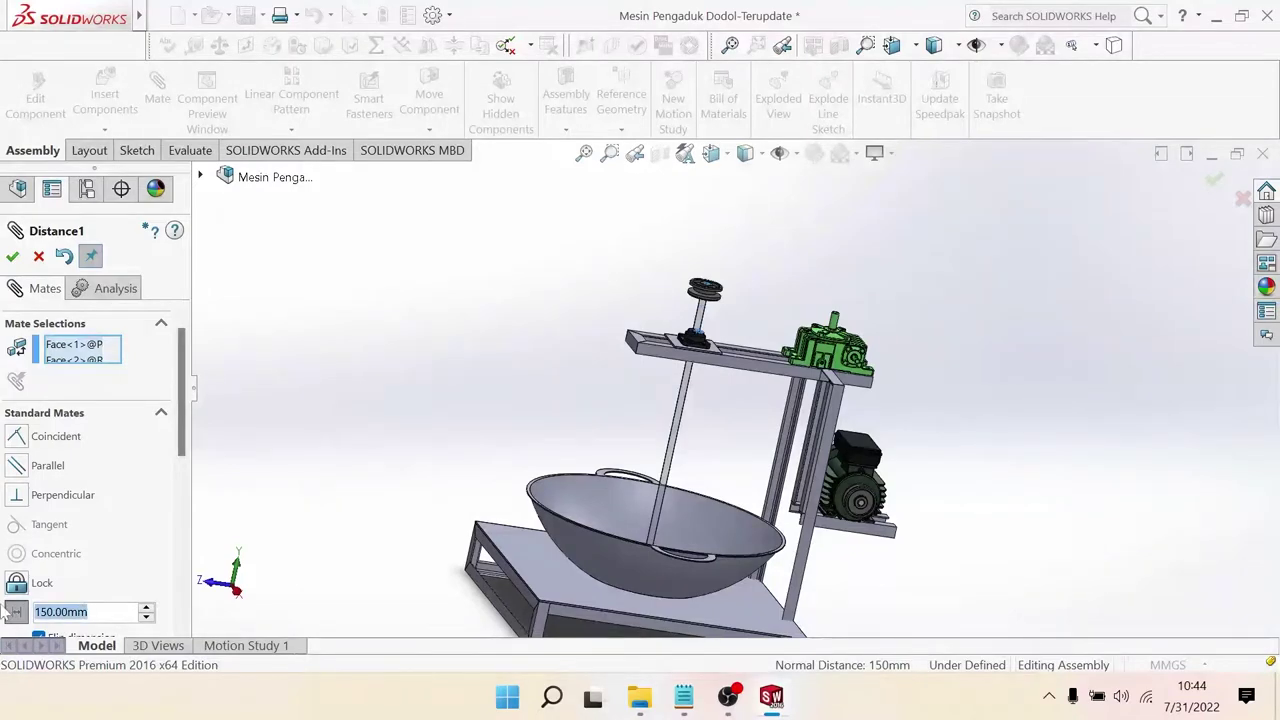
pyautogui.write('0')
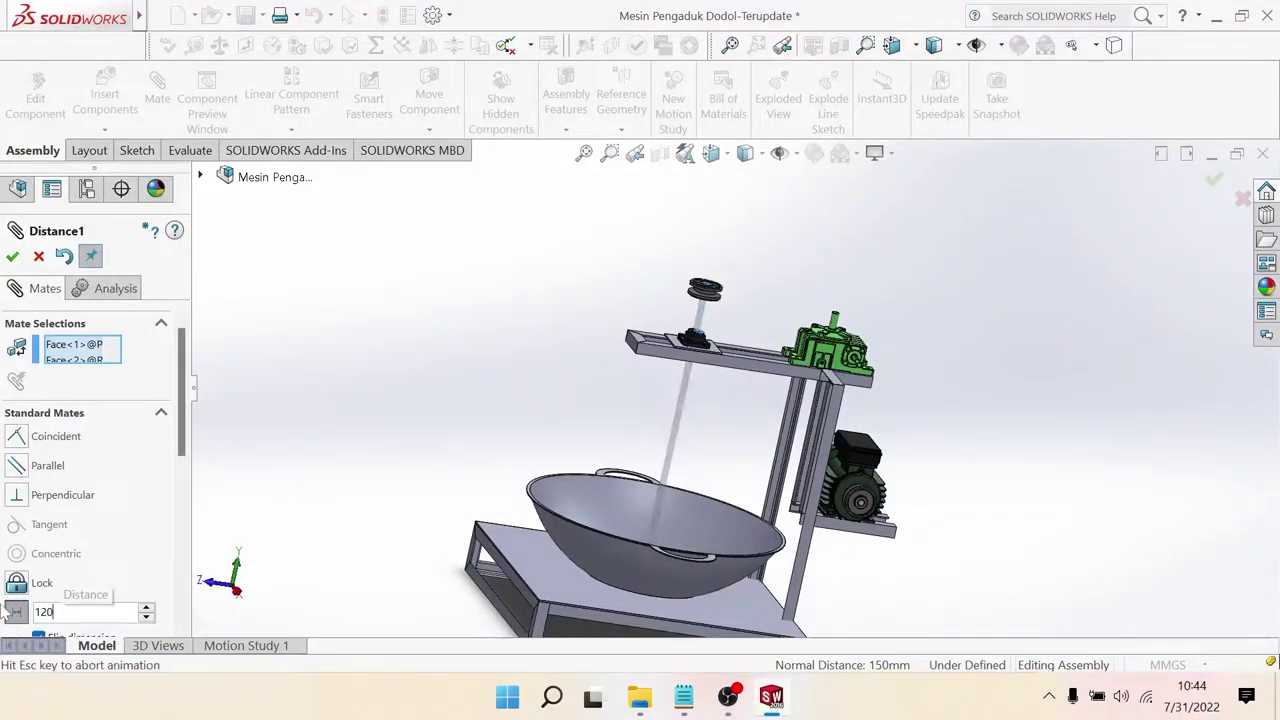
pyautogui.press('Return')
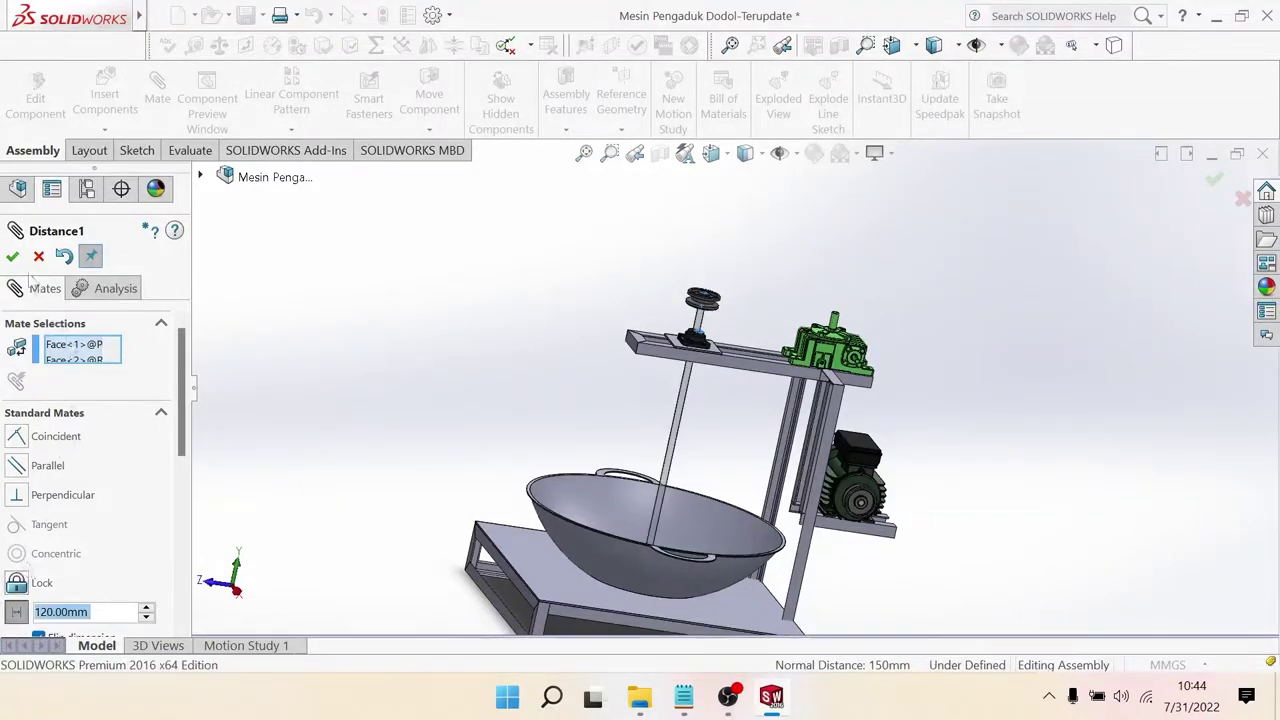
# Step: Accept the 120 mm distance mate, then cancel an unused new mate on the shaft face
pyautogui.click(13, 256)
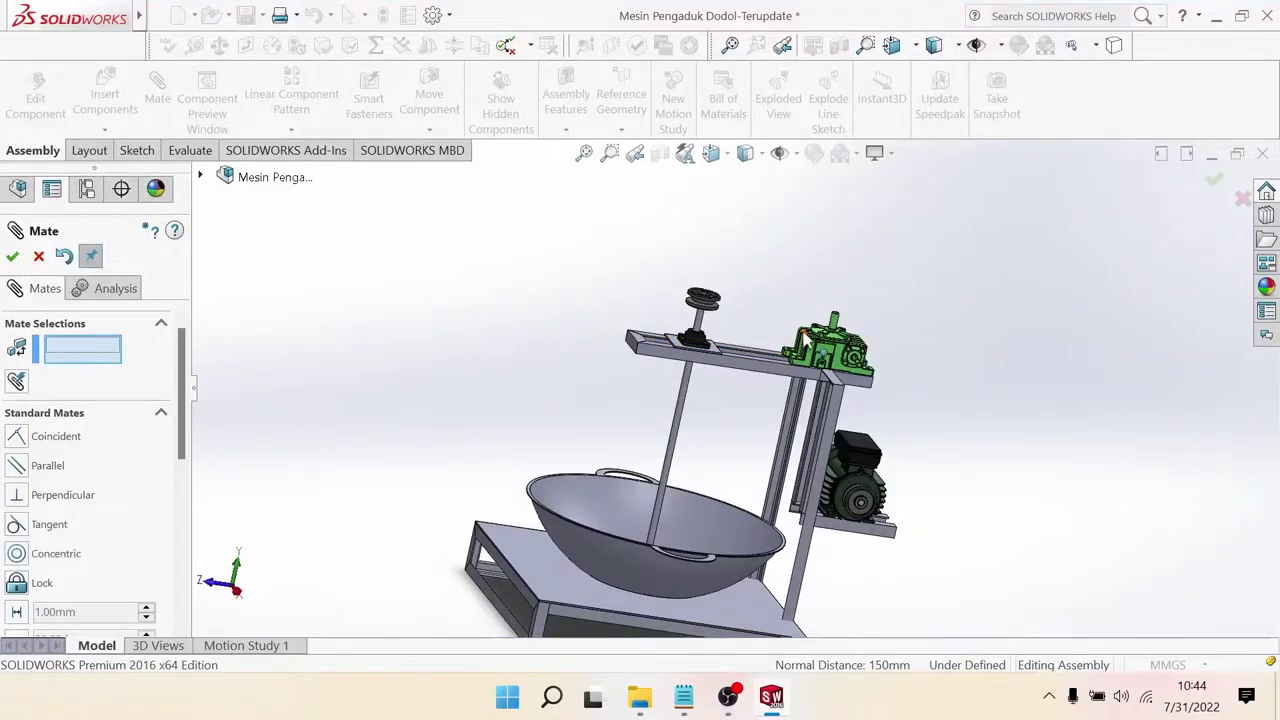
pyautogui.scroll(-5, 803, 340)
pyautogui.moveTo(803, 340); pyautogui.dragTo(714, 377, button='middle')
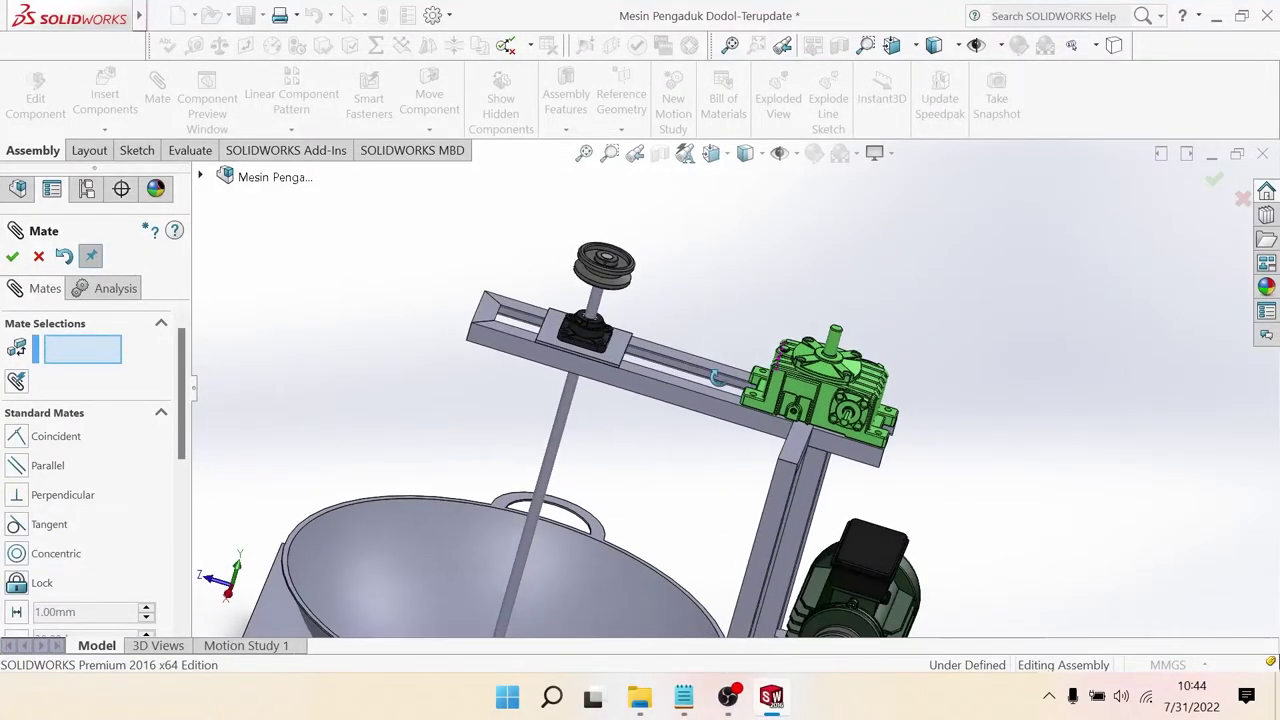
pyautogui.scroll(4, 715, 375)
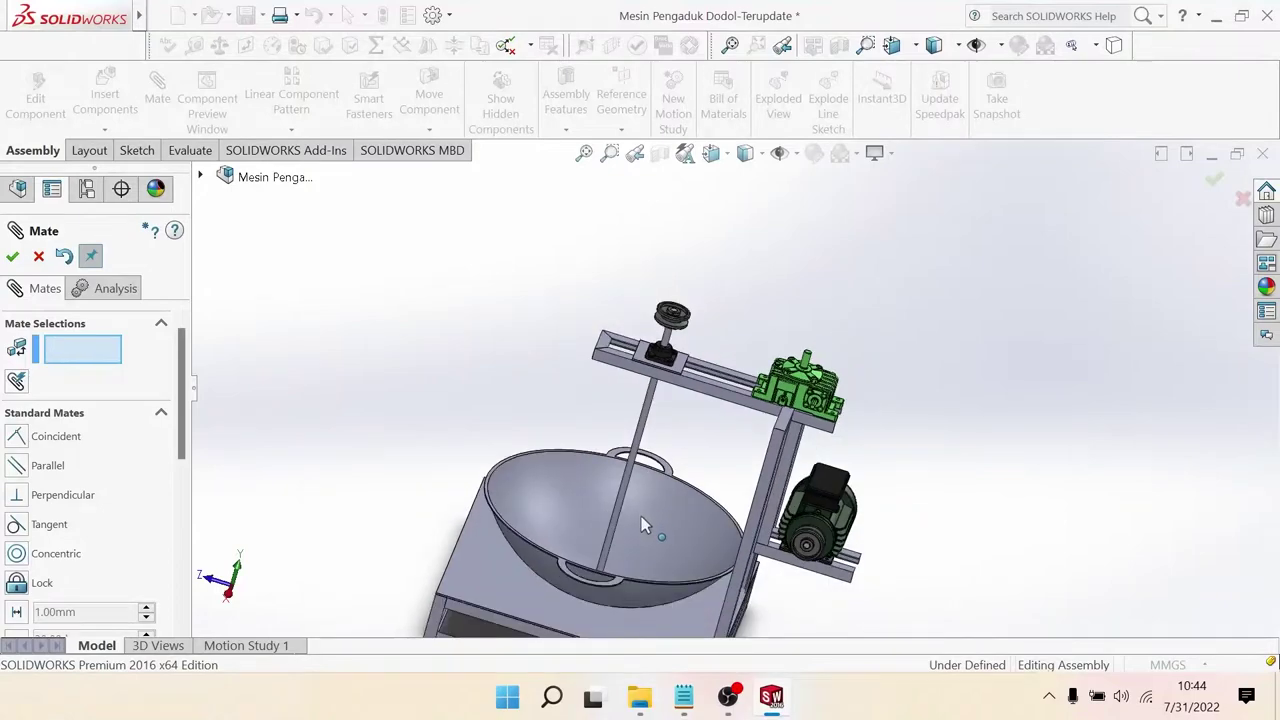
pyautogui.scroll(-2, 641, 516)
pyautogui.scroll(-2, 625, 525)
pyautogui.scroll(-1, 621, 520)
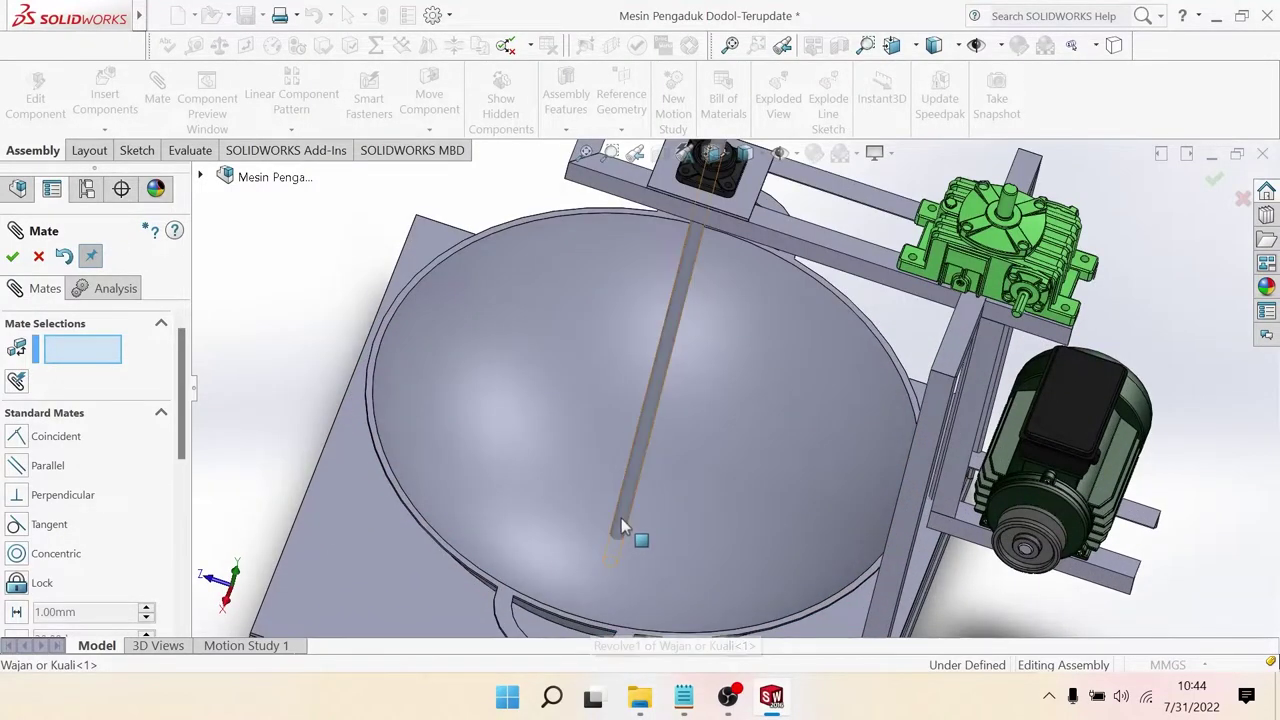
pyautogui.click(622, 520)
pyautogui.scroll(3, 687, 432)
pyautogui.moveTo(687, 432)
pyautogui.mouseDown(button='middle')
pyautogui.moveTo(709, 347)
pyautogui.moveTo(745, 303)
pyautogui.mouseUp(button='middle')
pyautogui.scroll(3, 709, 347)
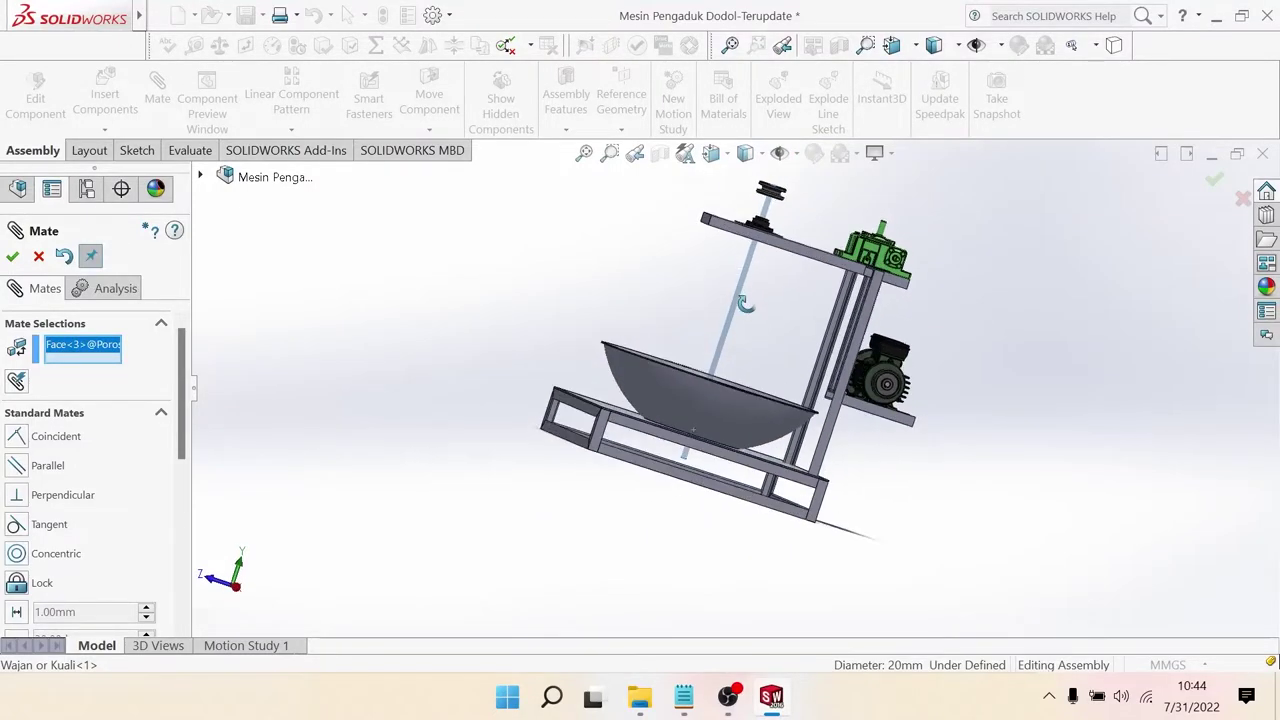
pyautogui.click(38, 256)
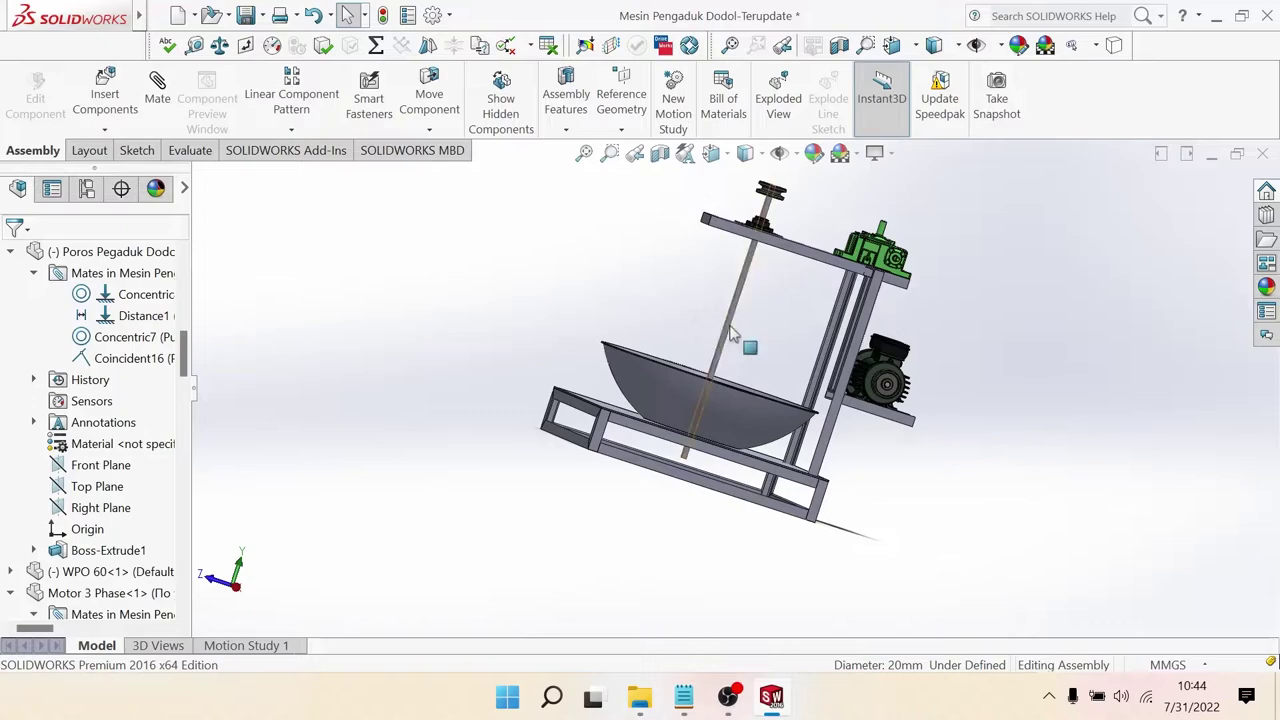
# Step: Change the stirring shaft's Boss-Extrude1 length from 1000 mm to 900 mm
pyautogui.doubleClick(733, 336)
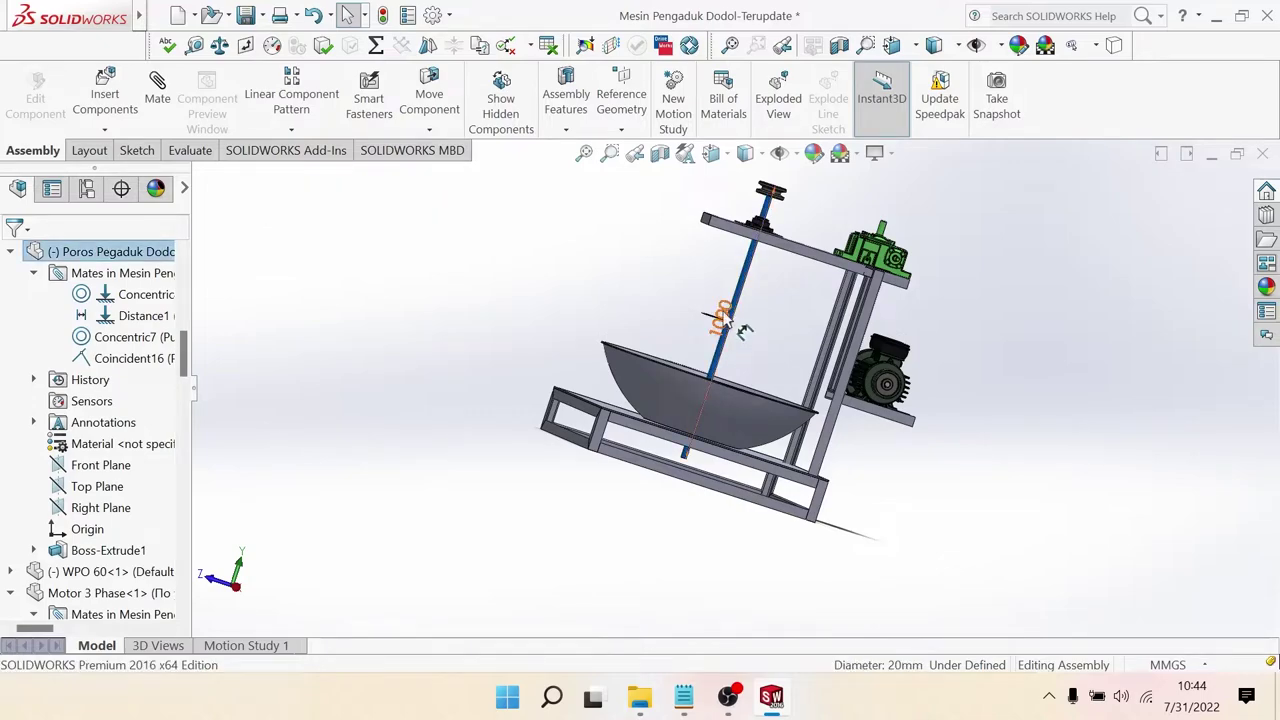
pyautogui.doubleClick(722, 316)
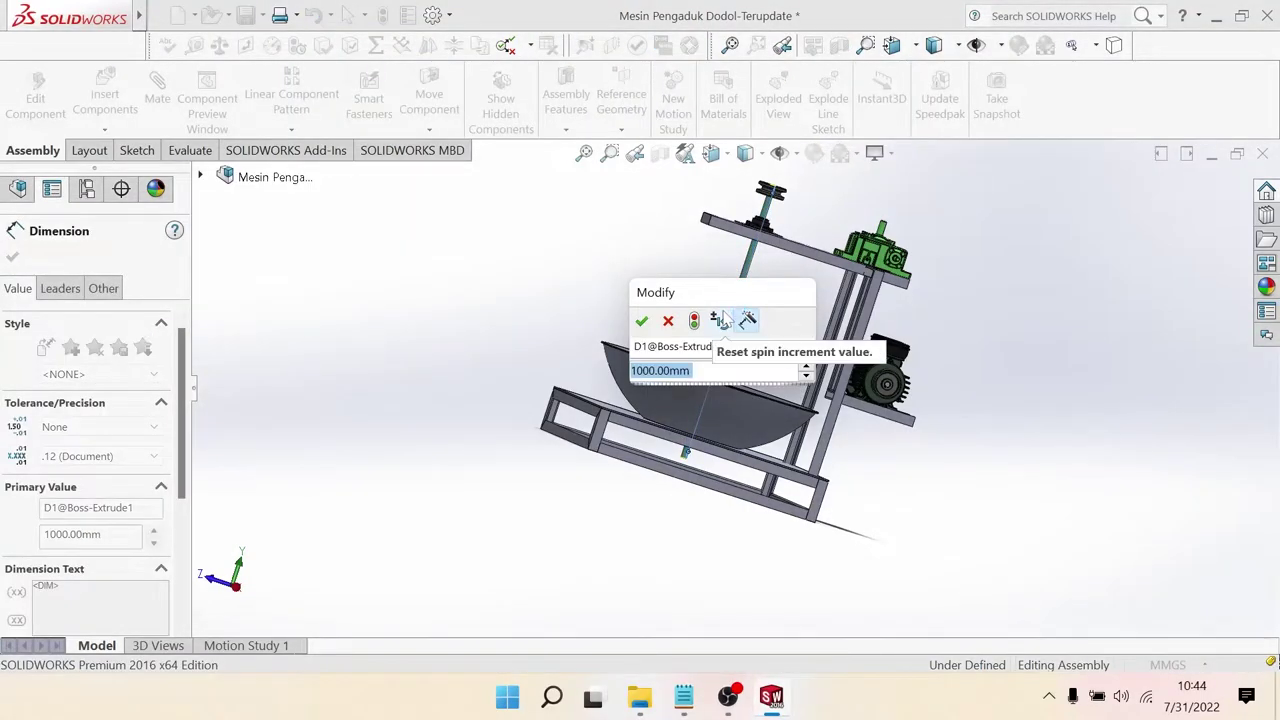
pyautogui.write('900')
pyautogui.press('Return')
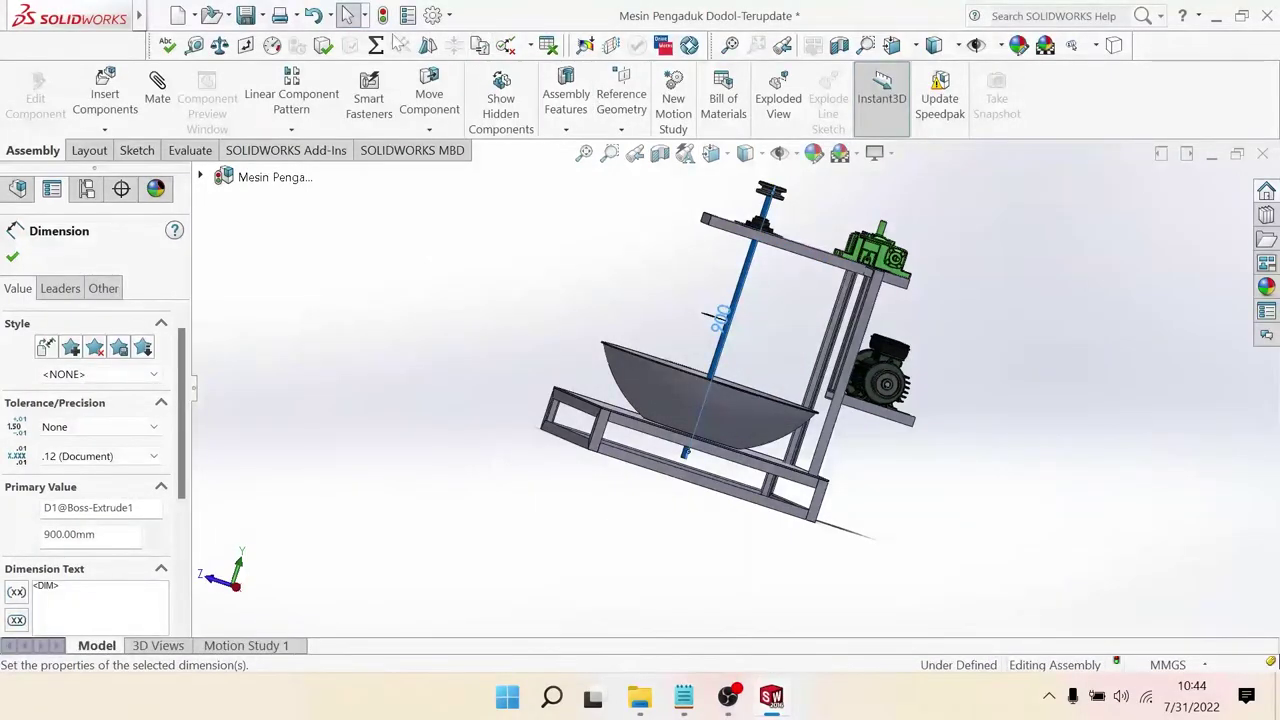
pyautogui.click(383, 14)
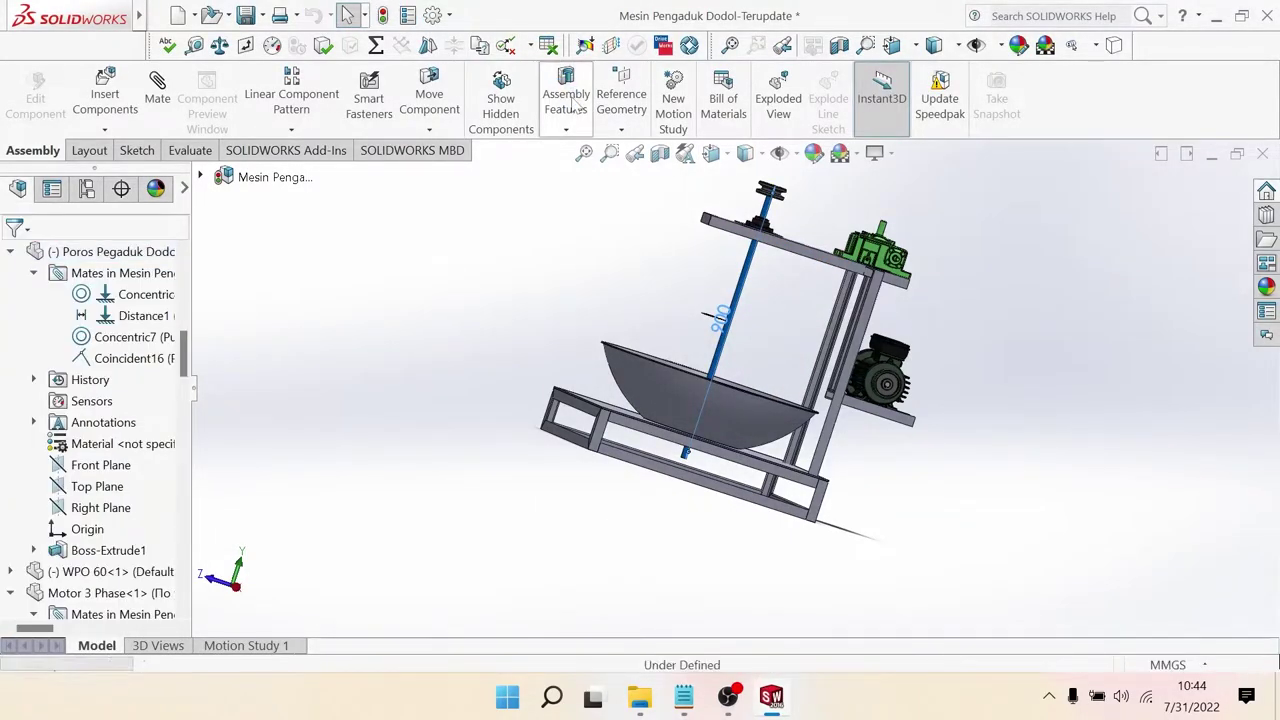
# Step: Inspect the stirring shaft, bar and gearbox from several angles, then clear the selection
pyautogui.moveTo(640, 330); pyautogui.dragTo(713, 418, button='middle')
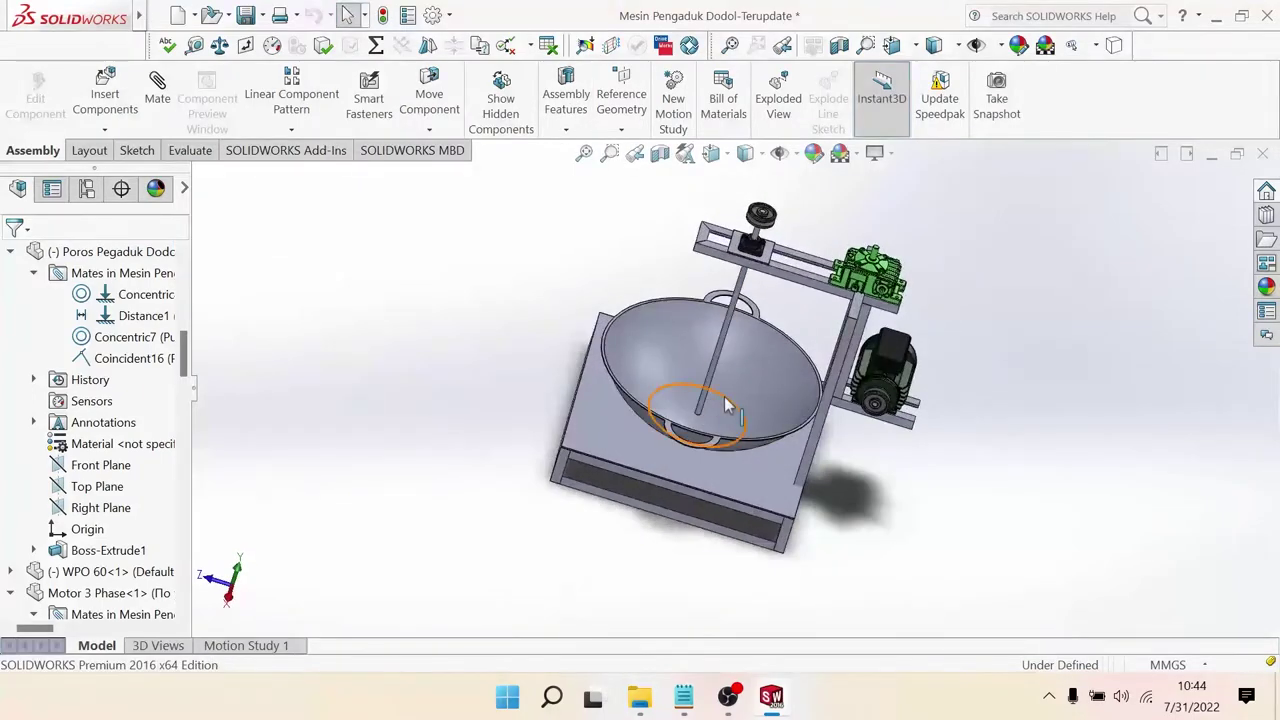
pyautogui.scroll(-3, 713, 418)
pyautogui.scroll(-2, 713, 418)
pyautogui.click(686, 414)
pyautogui.scroll(1, 709, 423)
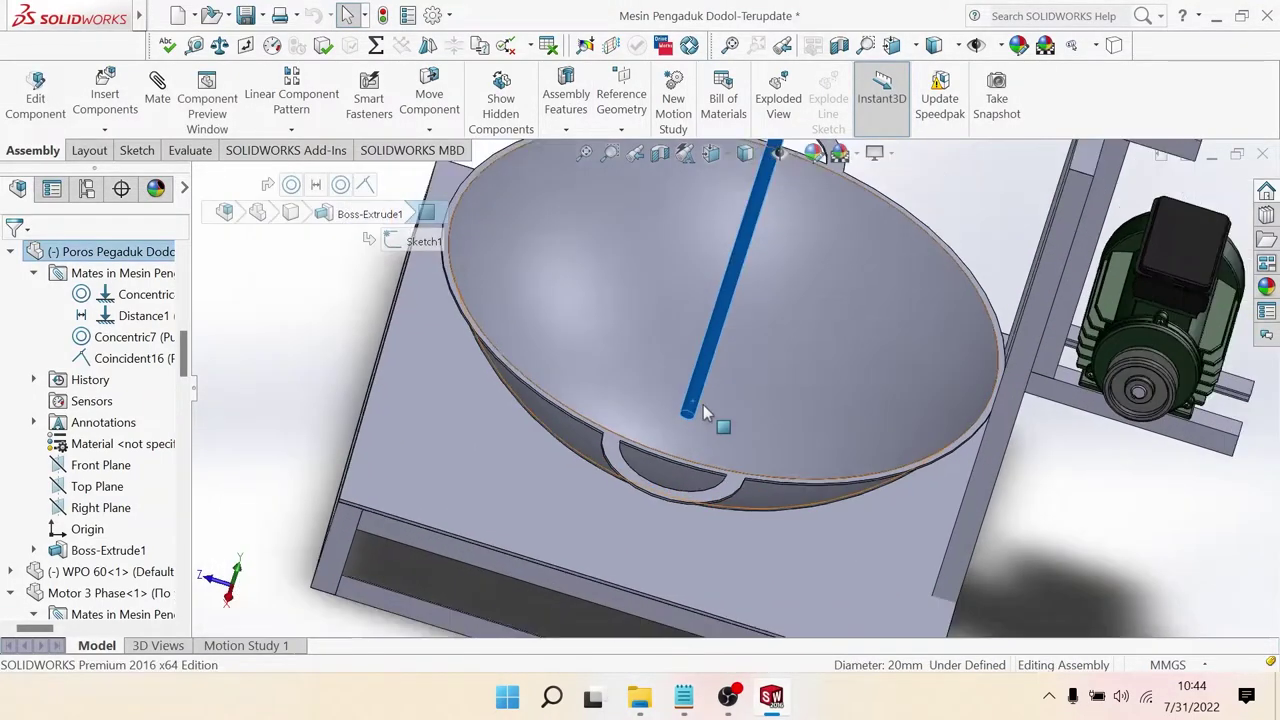
pyautogui.scroll(5, 748, 363)
pyautogui.moveTo(751, 363)
pyautogui.mouseDown(button='middle')
pyautogui.moveTo(820, 290)
pyautogui.moveTo(945, 287)
pyautogui.mouseUp(button='middle')
pyautogui.scroll(-3, 825, 282)
pyautogui.scroll(-2, 828, 278)
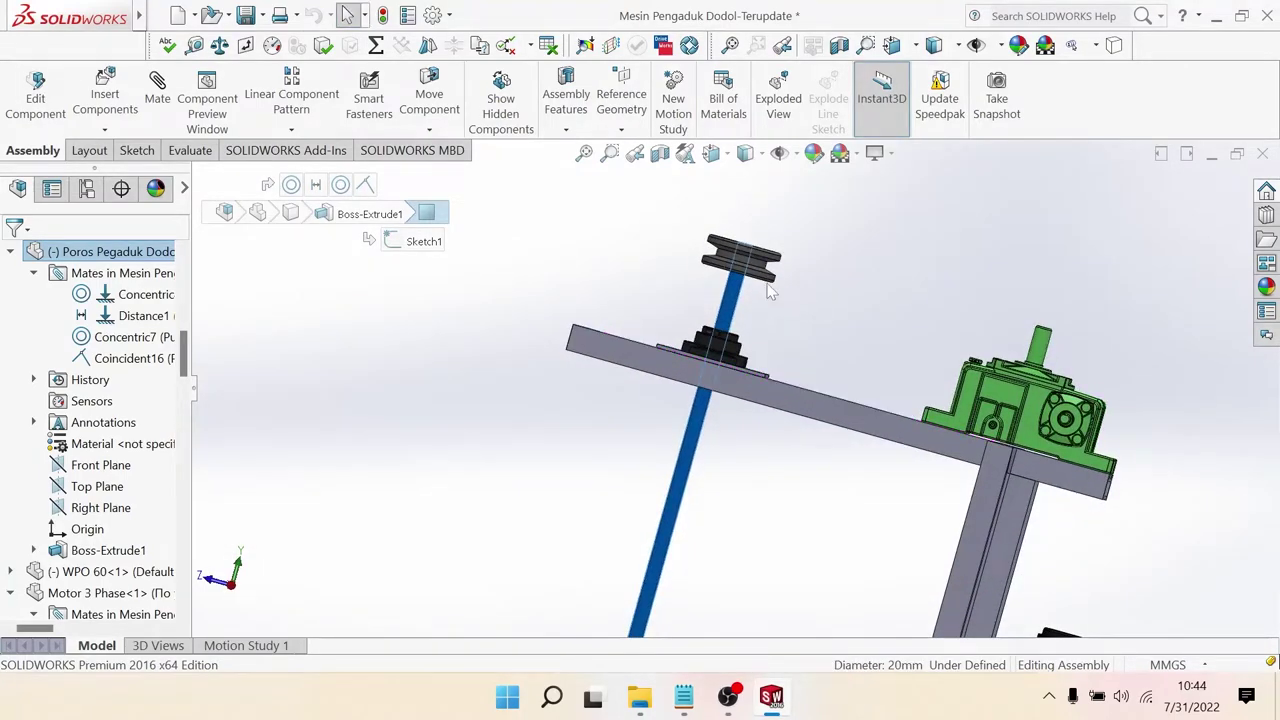
pyautogui.moveTo(768, 278)
pyautogui.mouseDown(button='middle')
pyautogui.moveTo(871, 316)
pyautogui.moveTo(815, 386)
pyautogui.mouseUp(button='middle')
pyautogui.scroll(2, 871, 316)
pyautogui.click(817, 332)
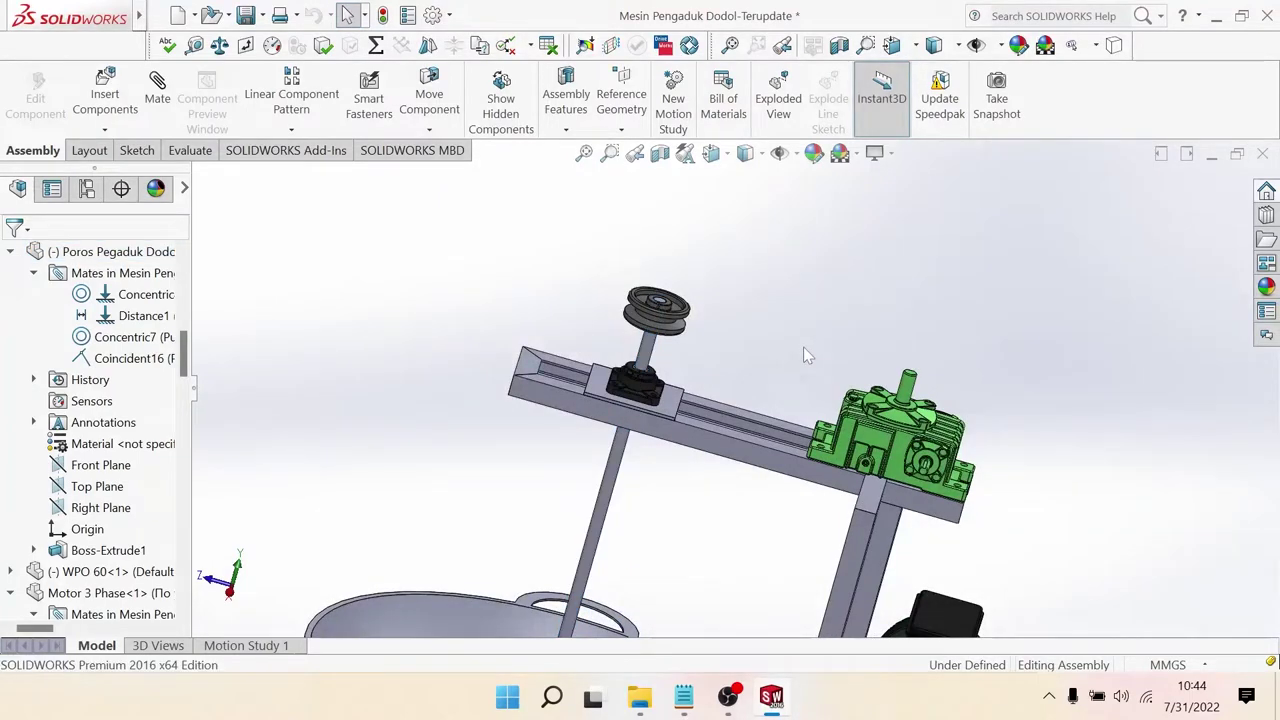
pyautogui.scroll(-2, 703, 337)
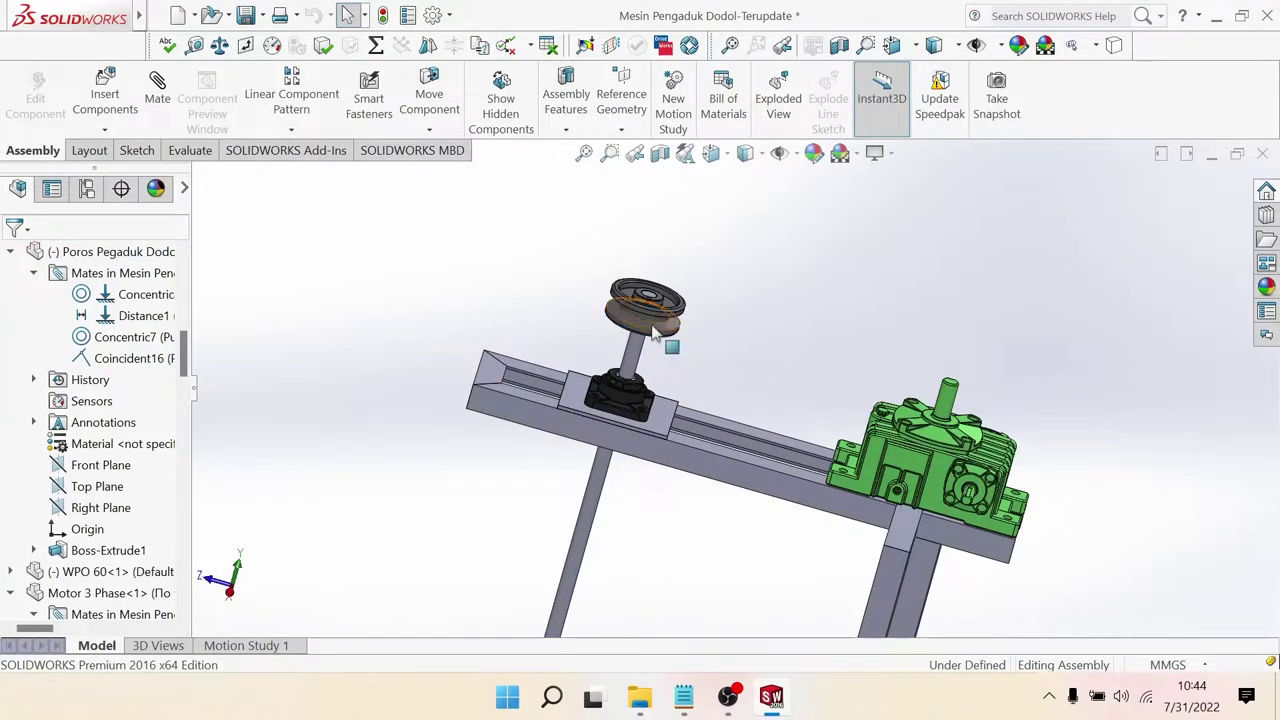
# Step: Copy the pulley as Pulley Motor<4> and mate it concentric onto the gearbox output shaft
pyautogui.click(661, 334)
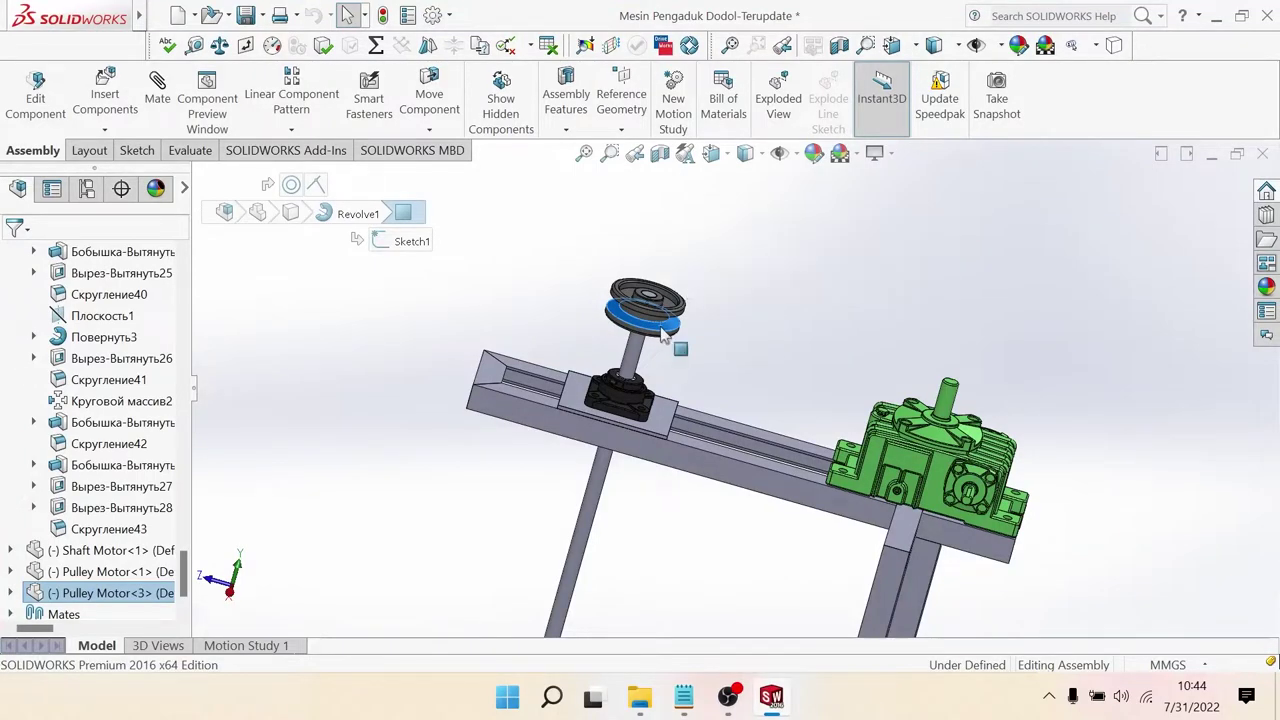
pyautogui.moveTo(759, 336); pyautogui.dragTo(940, 340)
pyautogui.scroll(-5, 900, 335)
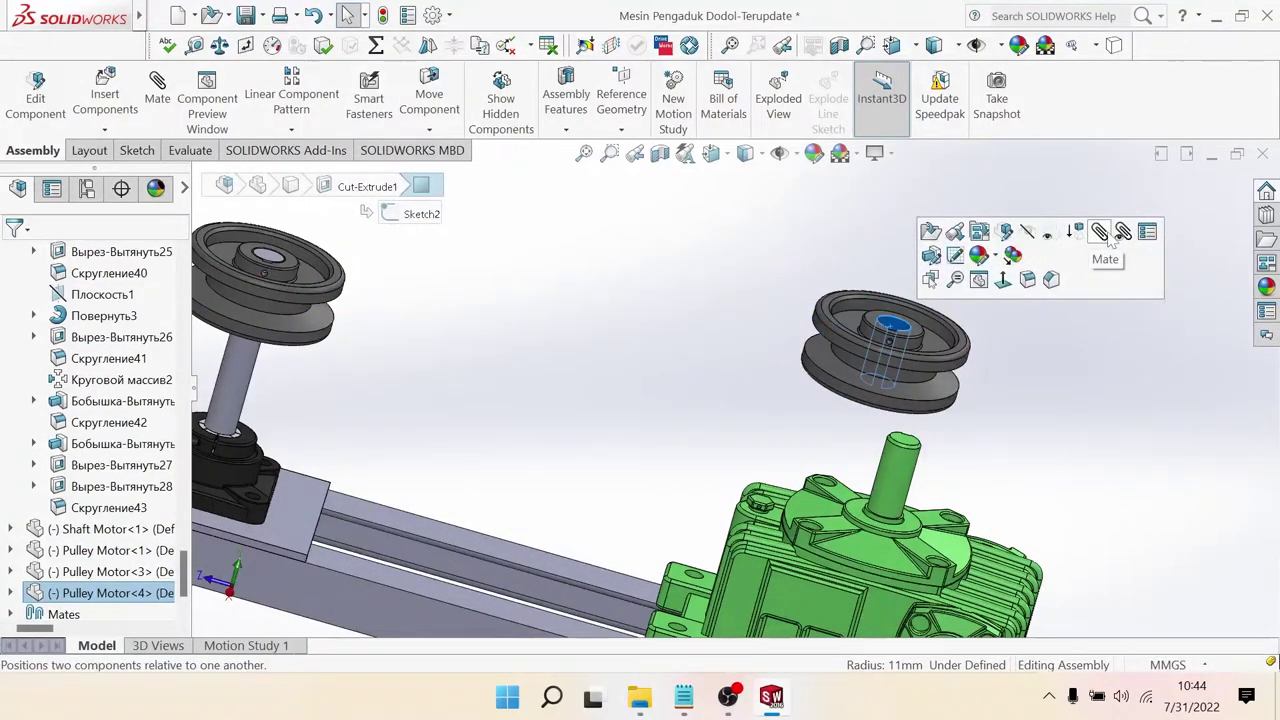
pyautogui.keyDown('ctrl'); pyautogui.click(903, 497); pyautogui.keyUp('ctrl')
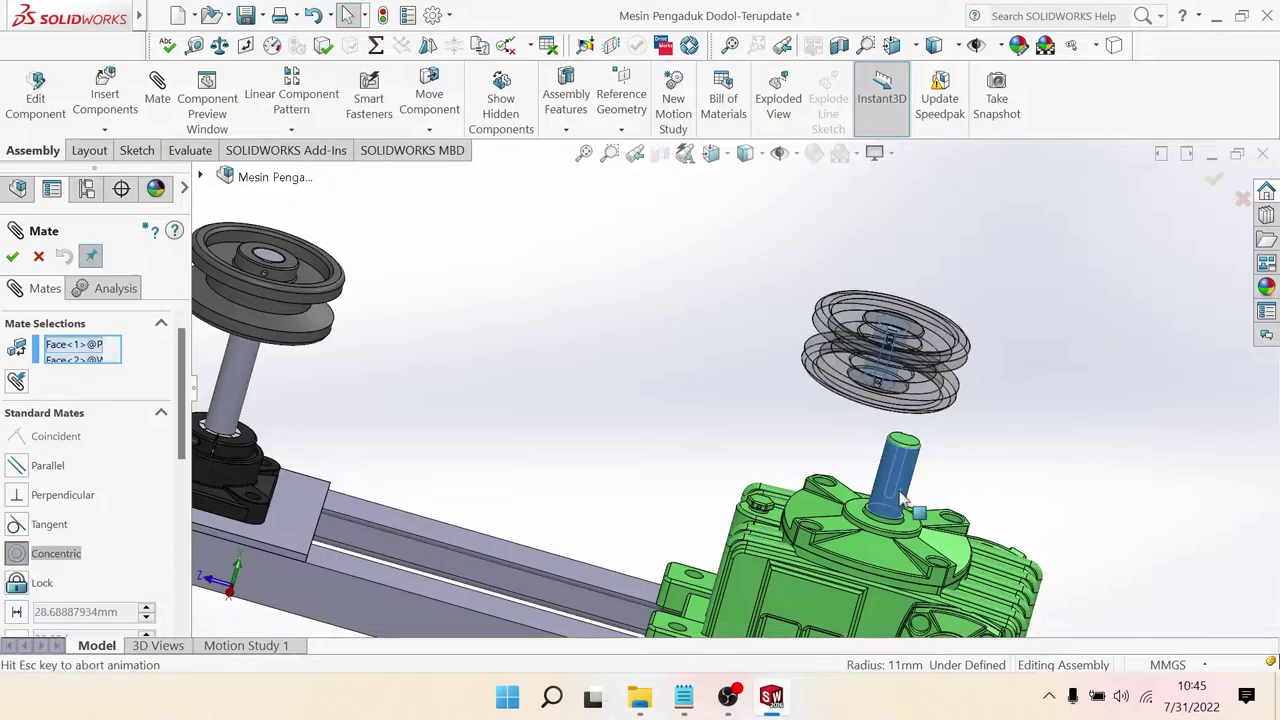
pyautogui.click(1143, 516)
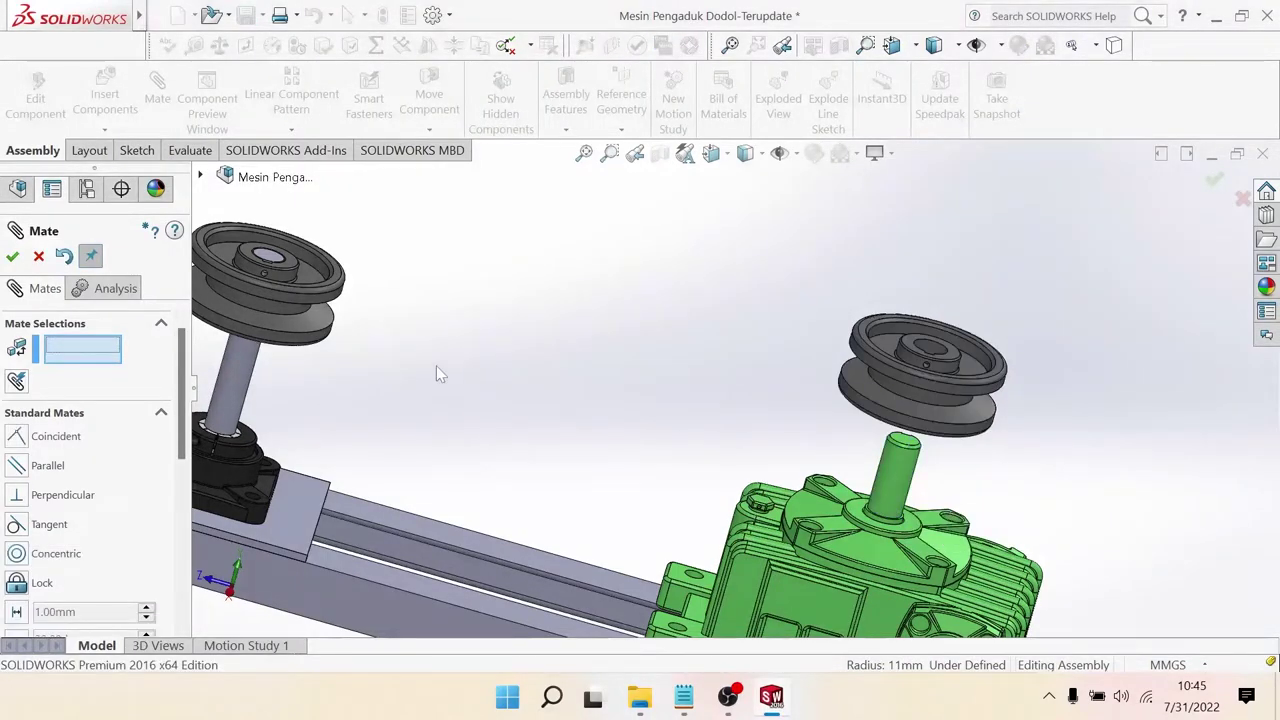
pyautogui.press('Escape')
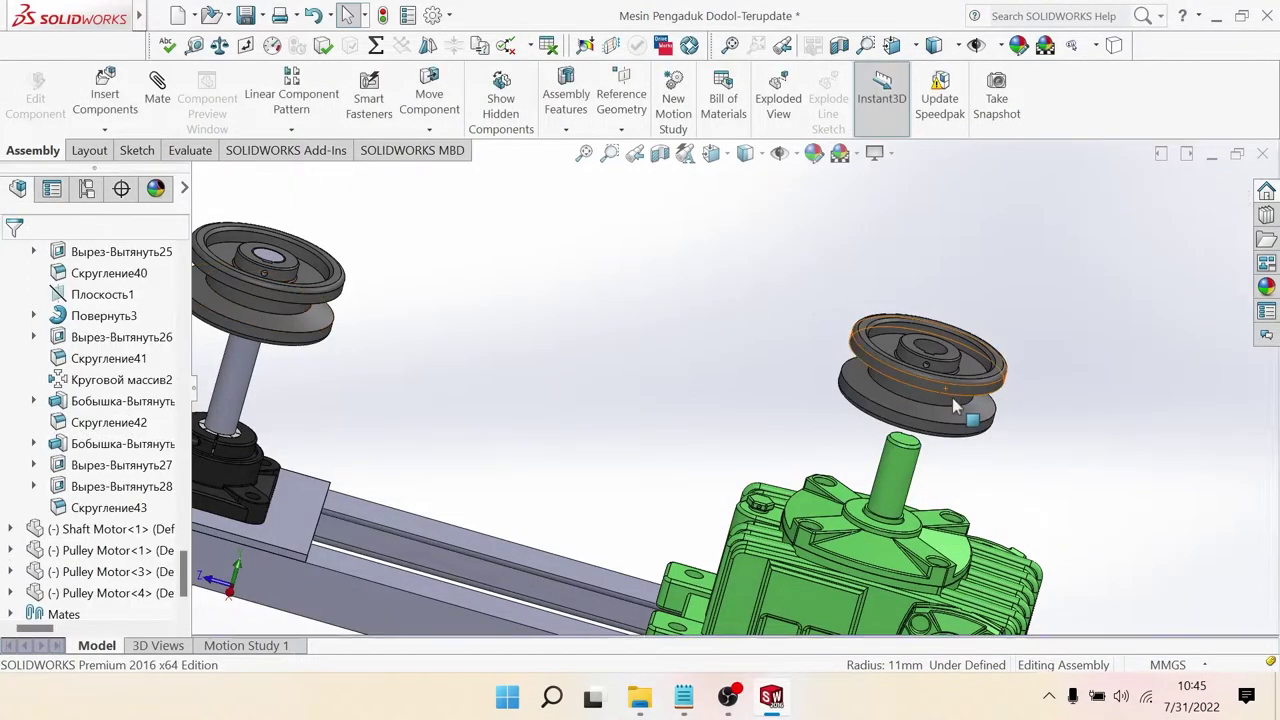
pyautogui.moveTo(952, 400); pyautogui.dragTo(950, 535)
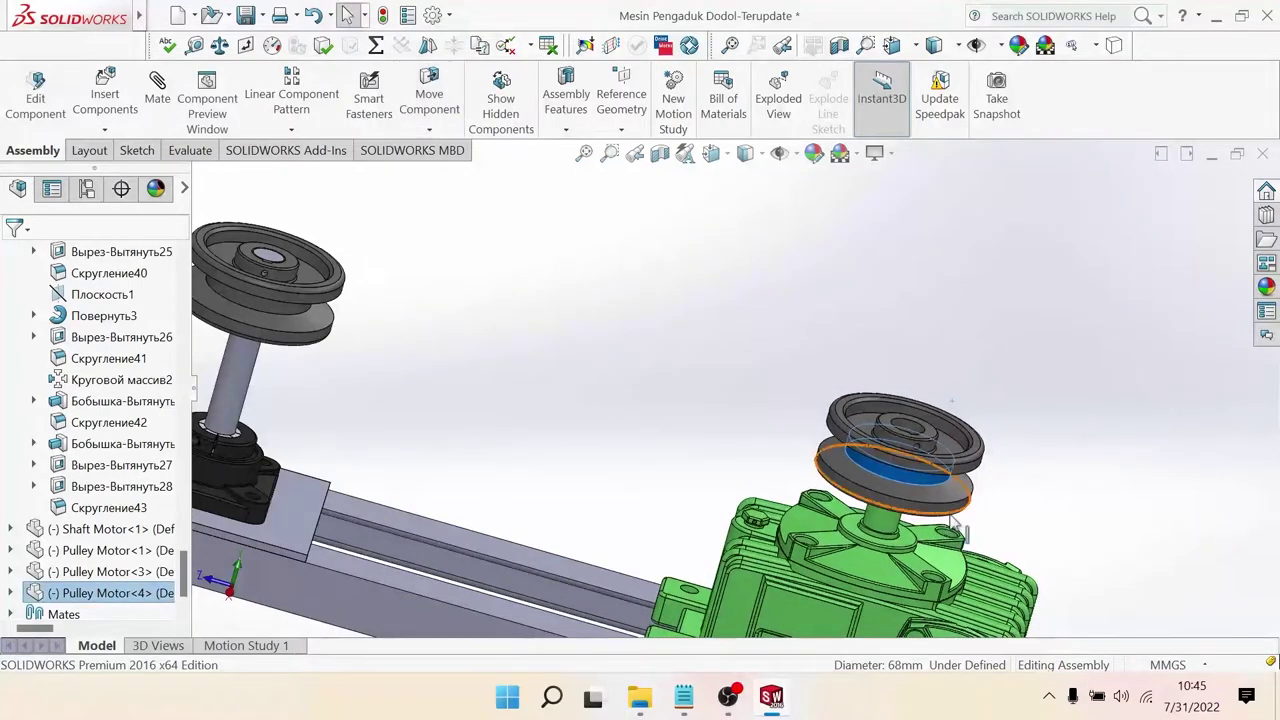
pyautogui.scroll(3, 957, 428)
pyautogui.moveTo(894, 494)
pyautogui.mouseDown(button='middle')
pyautogui.moveTo(876, 580)
pyautogui.moveTo(760, 565)
pyautogui.mouseUp(button='middle')
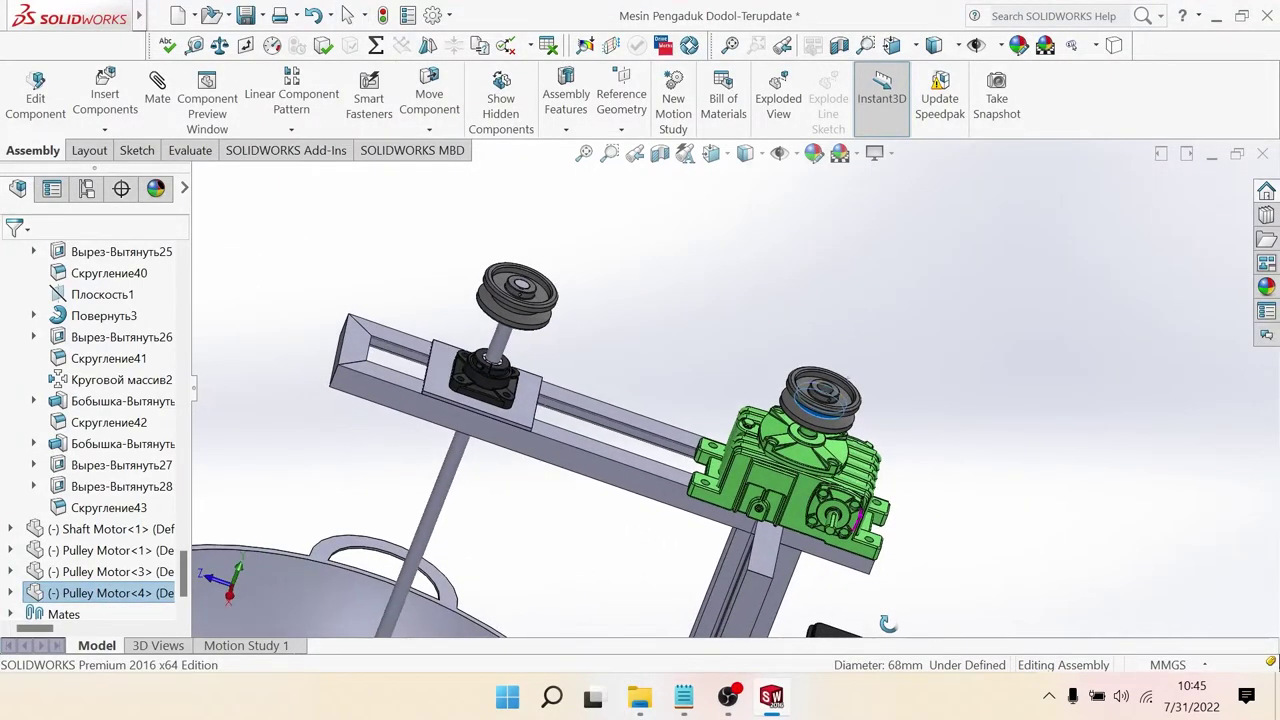
pyautogui.scroll(5, 717, 561)
pyautogui.scroll(2, 717, 561)
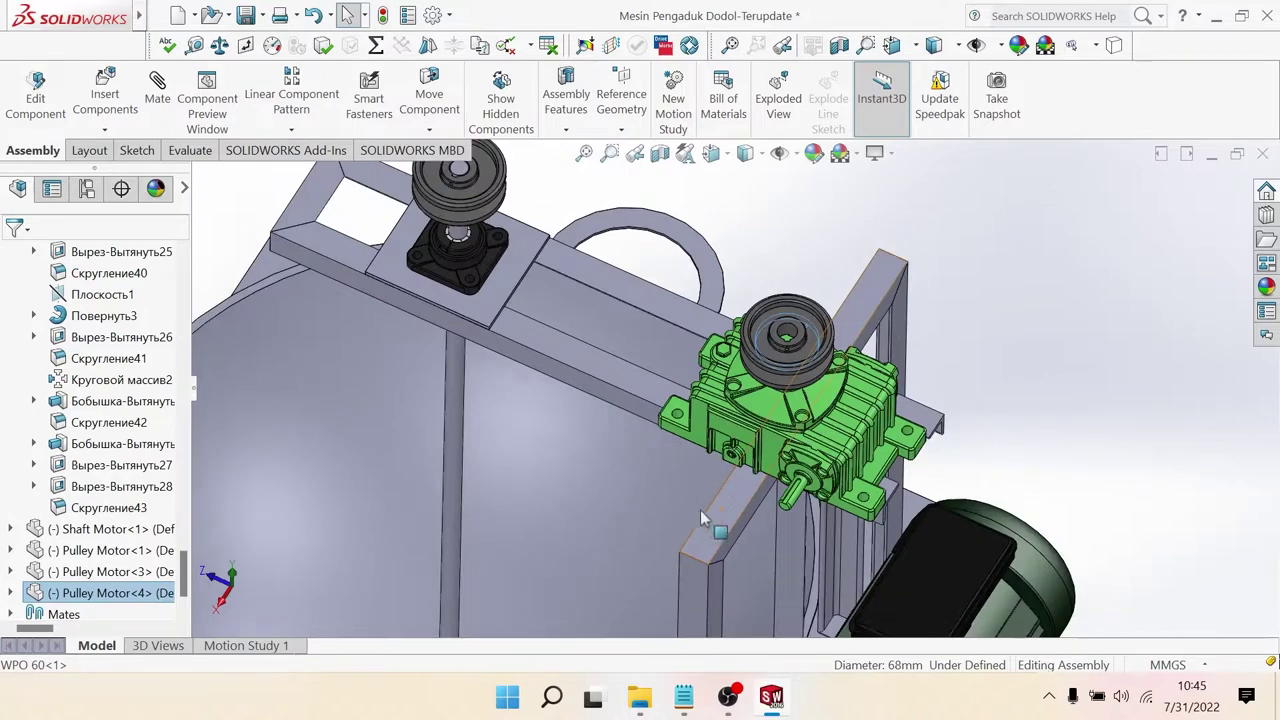
# Step: Start a mate on the gearbox face and choose the Width (Centered) advanced mate
pyautogui.click(1037, 314)
pyautogui.scroll(-3, 760, 460)
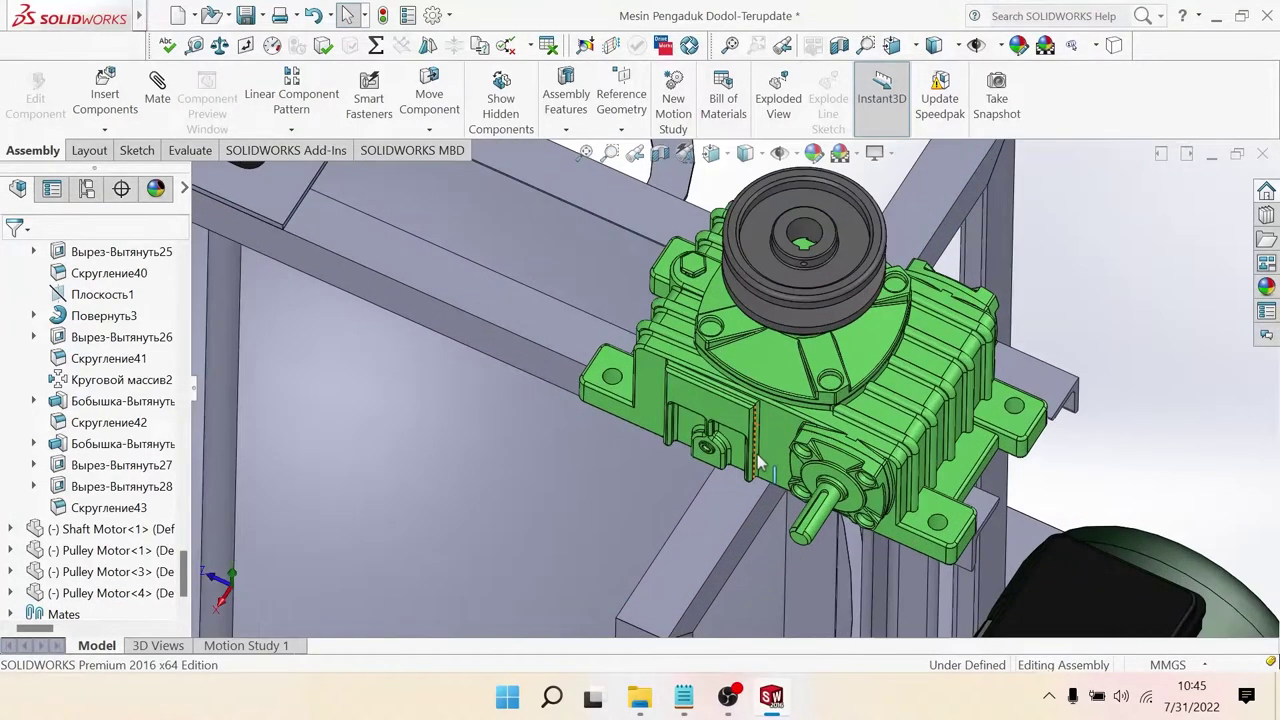
pyautogui.scroll(1, 760, 460)
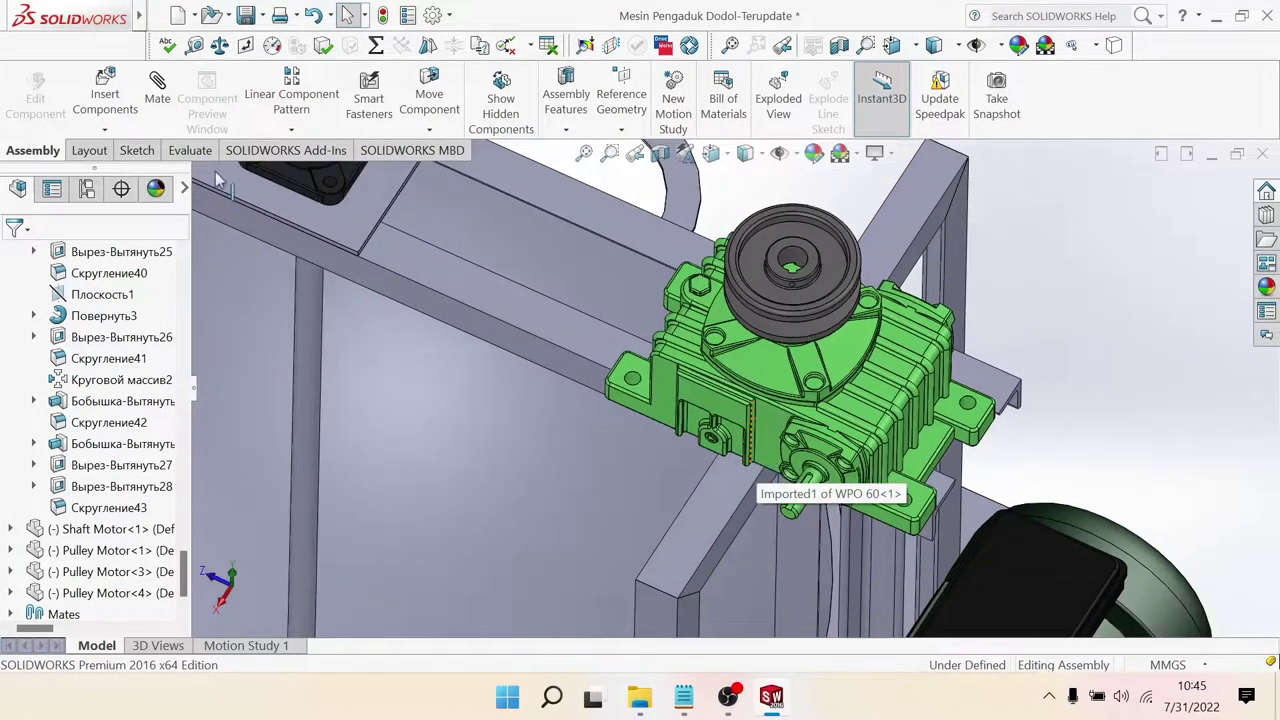
pyautogui.click(660, 422)
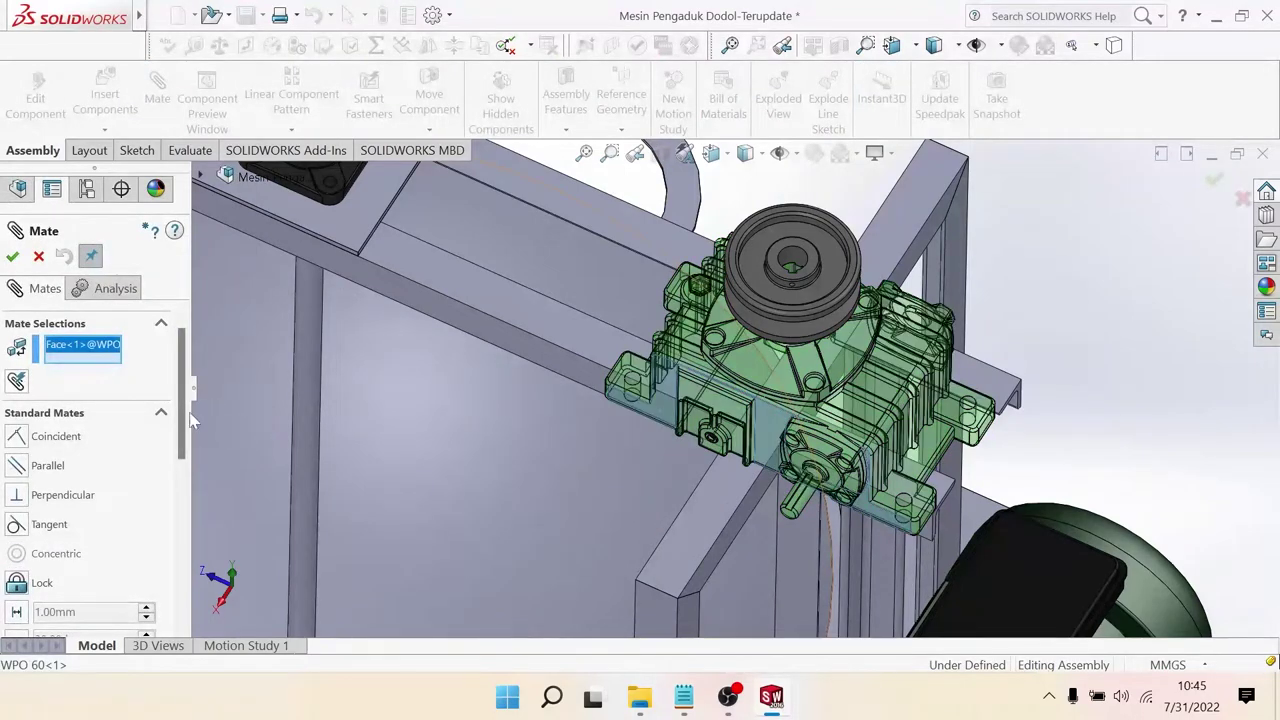
pyautogui.moveTo(182, 360); pyautogui.dragTo(195, 493)
pyautogui.scroll(-2, 170, 495)
pyautogui.click(160, 491)
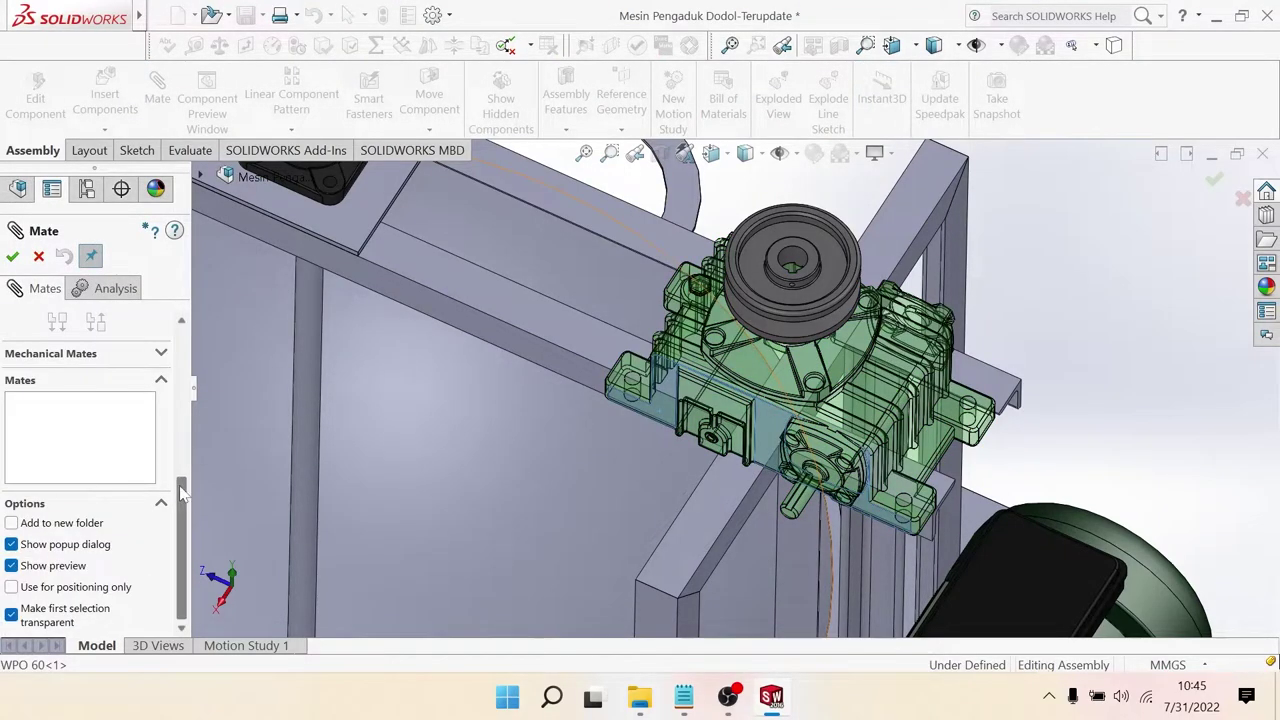
pyautogui.scroll(1, 100, 450)
pyautogui.scroll(2, 100, 450)
pyautogui.scroll(3, 272, 398)
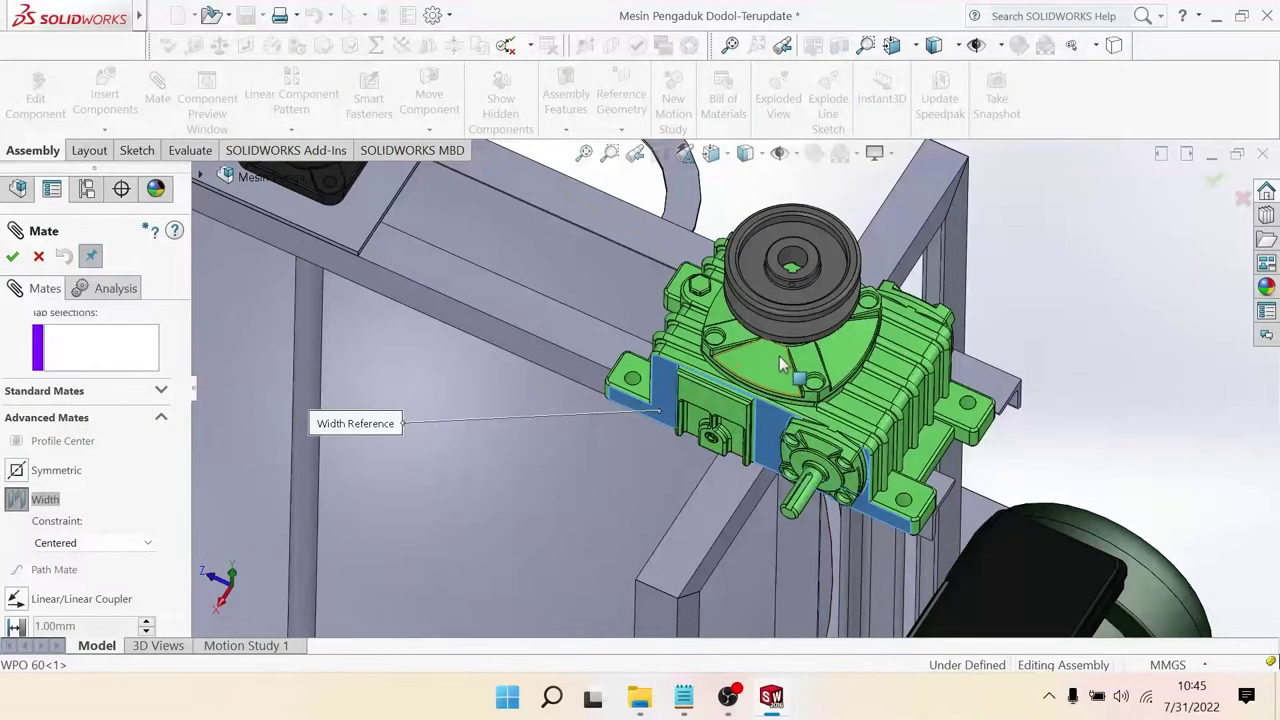
# Step: Use the two opposite frame sides as width references and accept the centred mate
pyautogui.moveTo(300, 410)
pyautogui.mouseDown(button='middle')
pyautogui.moveTo(766, 420)
pyautogui.moveTo(978, 316)
pyautogui.moveTo(946, 288)
pyautogui.moveTo(845, 278)
pyautogui.mouseUp(button='middle')
pyautogui.scroll(-3, 978, 316)
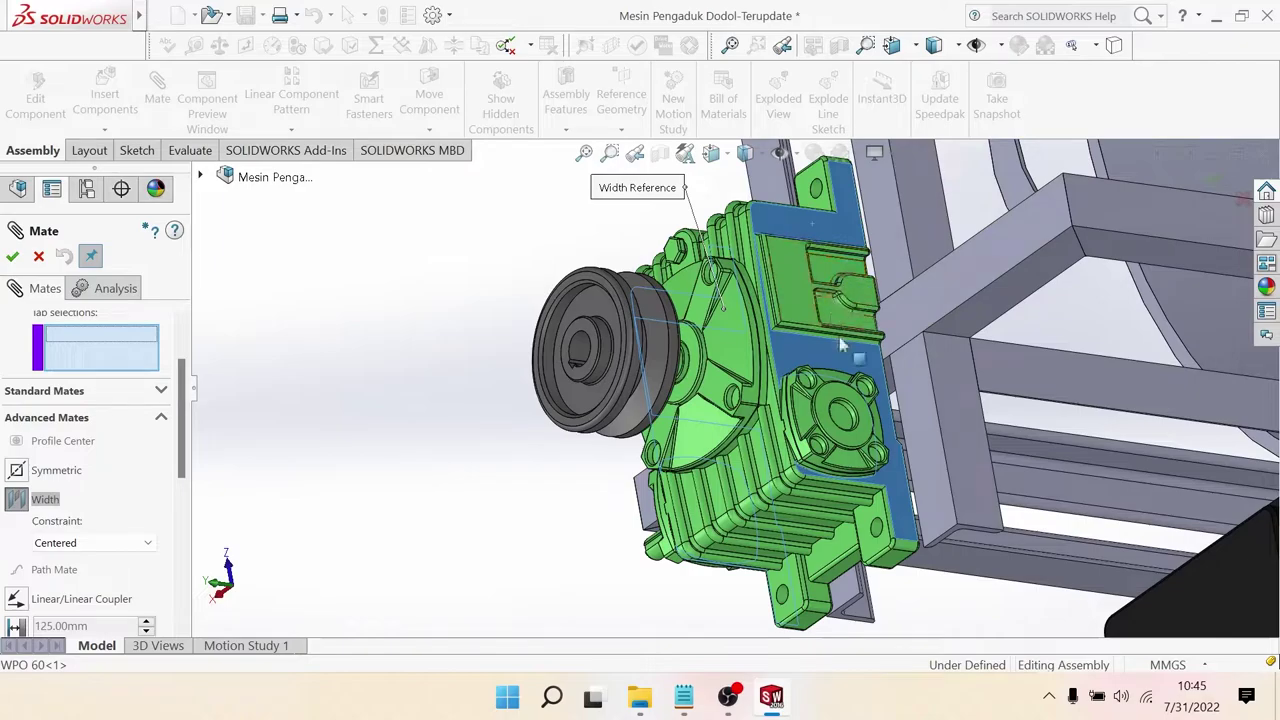
pyautogui.click(957, 429)
pyautogui.moveTo(957, 429); pyautogui.dragTo(913, 497, button='middle')
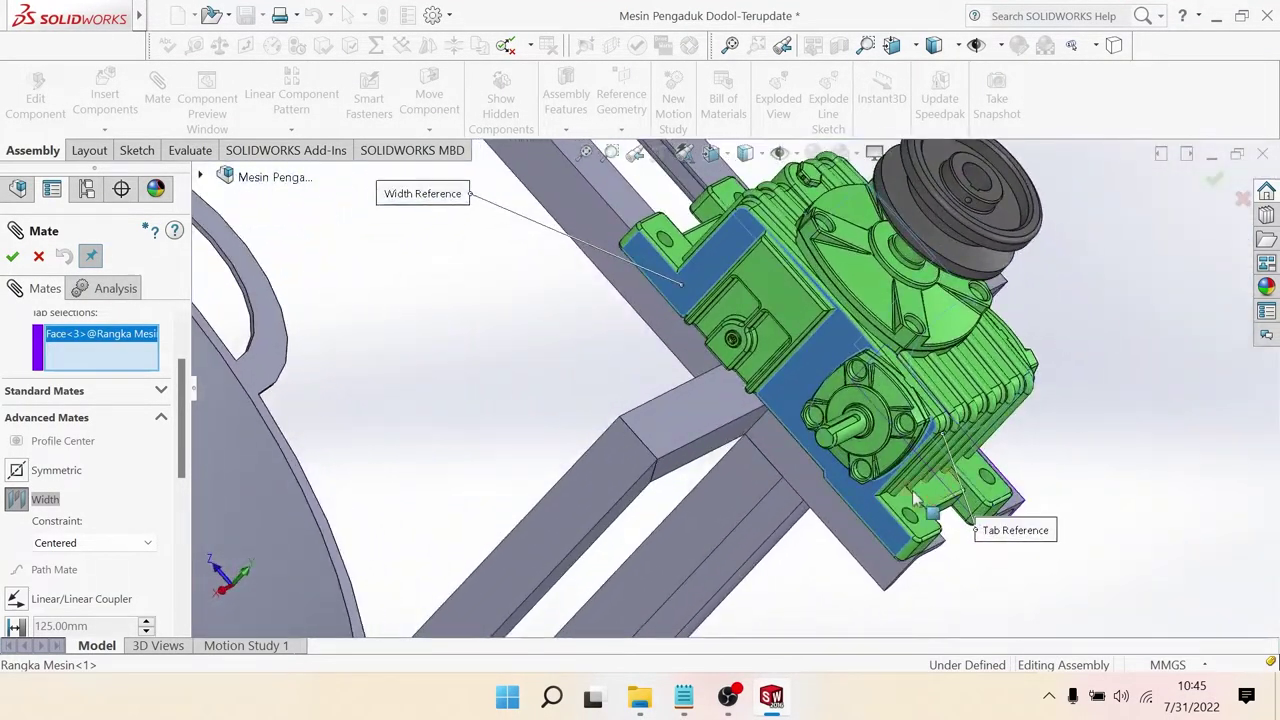
pyautogui.click(795, 480)
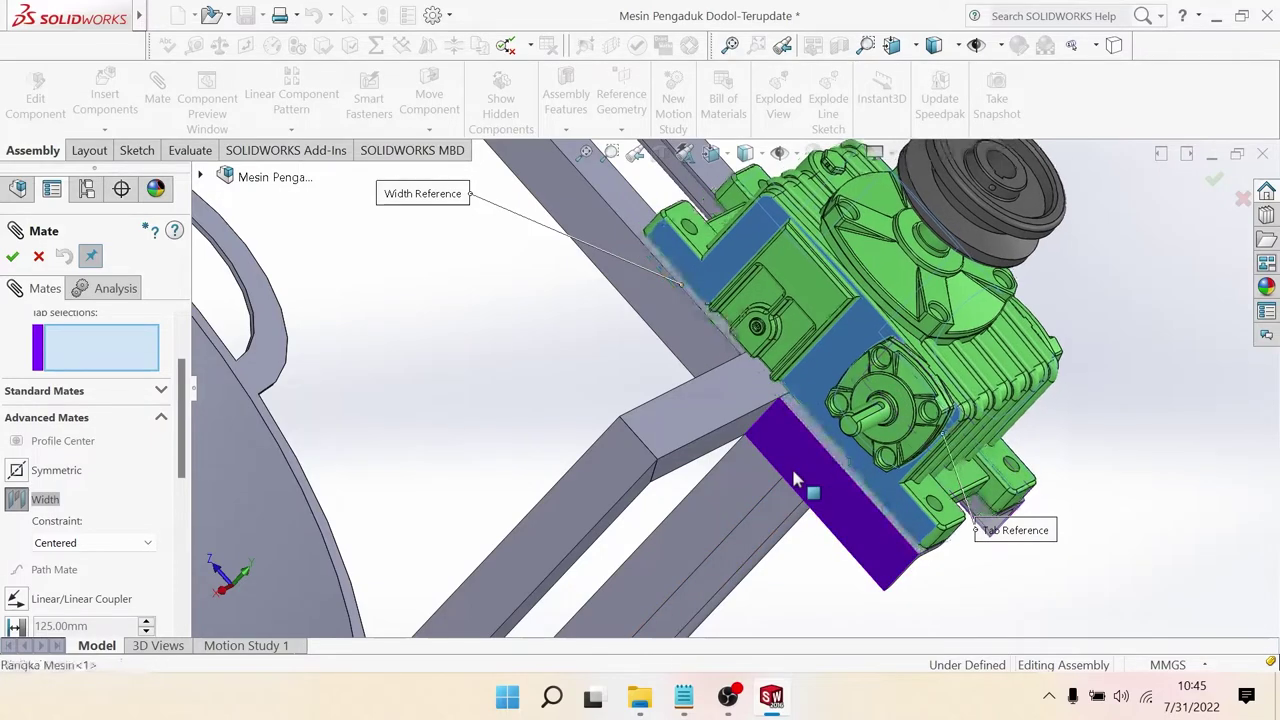
pyautogui.click(13, 257)
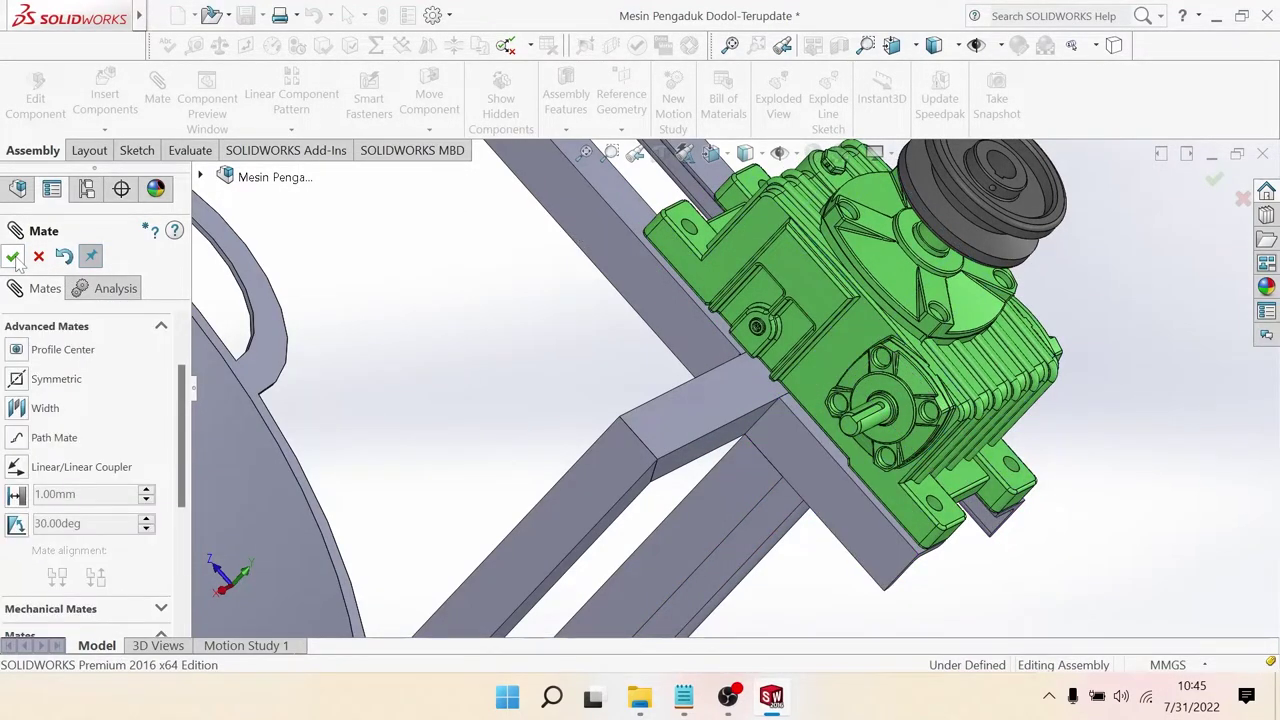
pyautogui.press('Escape')
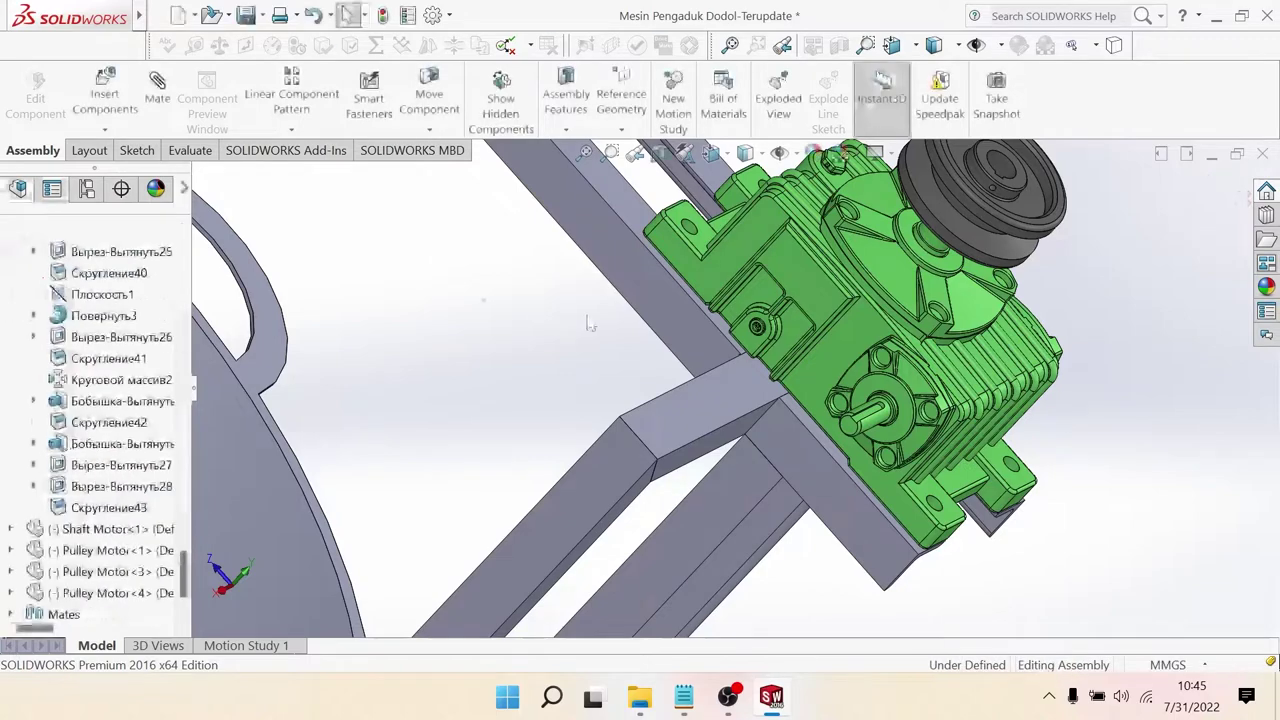
pyautogui.moveTo(390, 268)
pyautogui.mouseDown(button='middle')
pyautogui.moveTo(742, 192)
pyautogui.moveTo(700, 372)
pyautogui.mouseUp(button='middle')
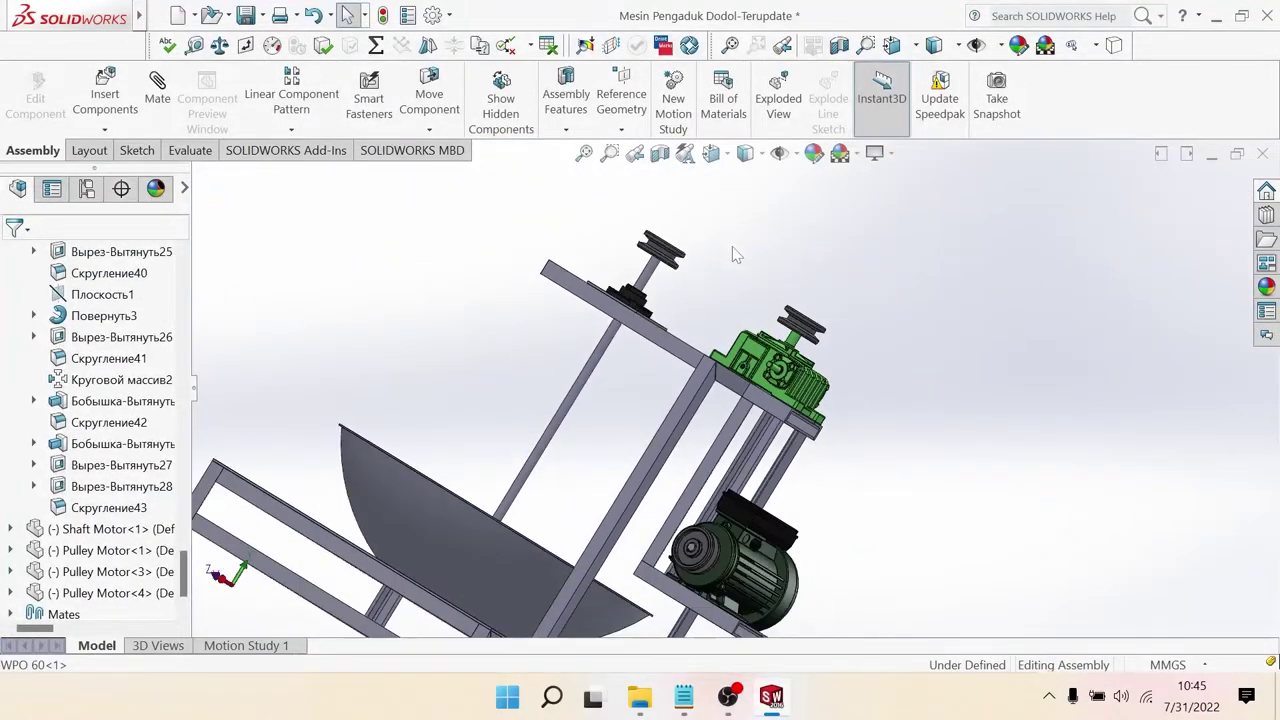
# Step: Make the gearbox pulley's hub face coincident with the other pulley's face
pyautogui.scroll(-2, 700, 372)
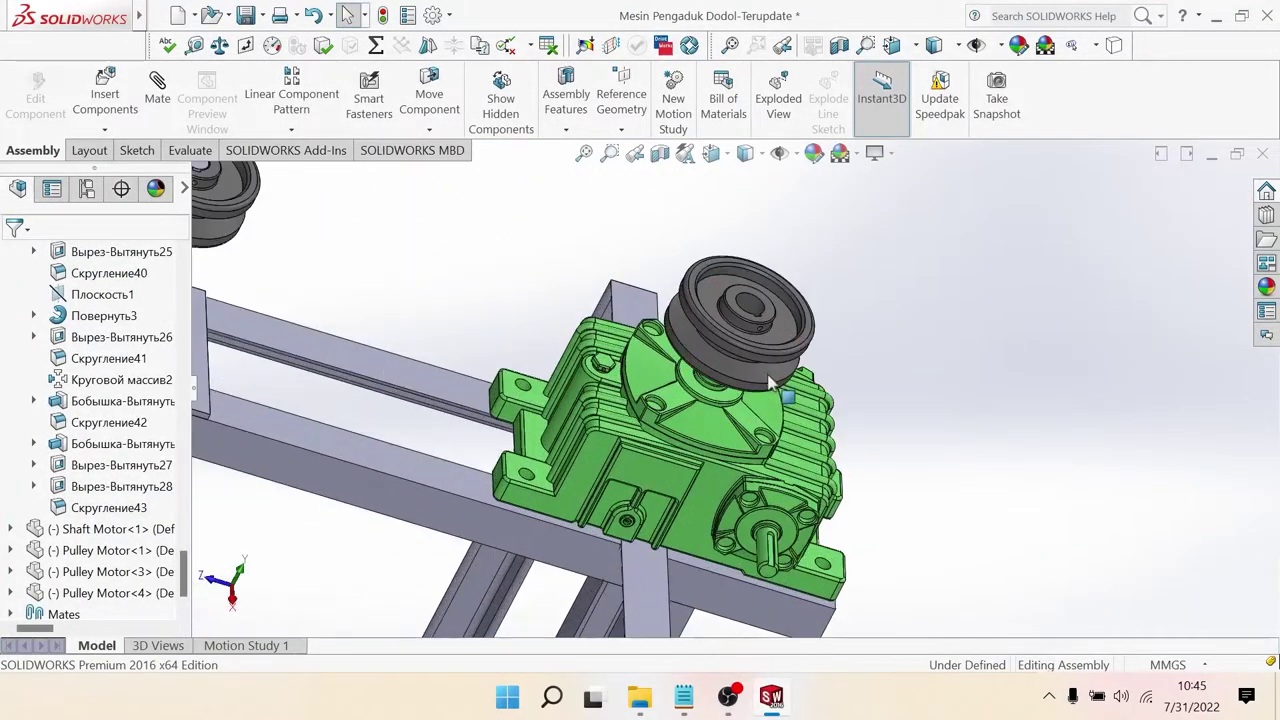
pyautogui.scroll(-2, 757, 366)
pyautogui.scroll(-2, 757, 366)
pyautogui.scroll(-2, 737, 371)
pyautogui.scroll(3, 742, 352)
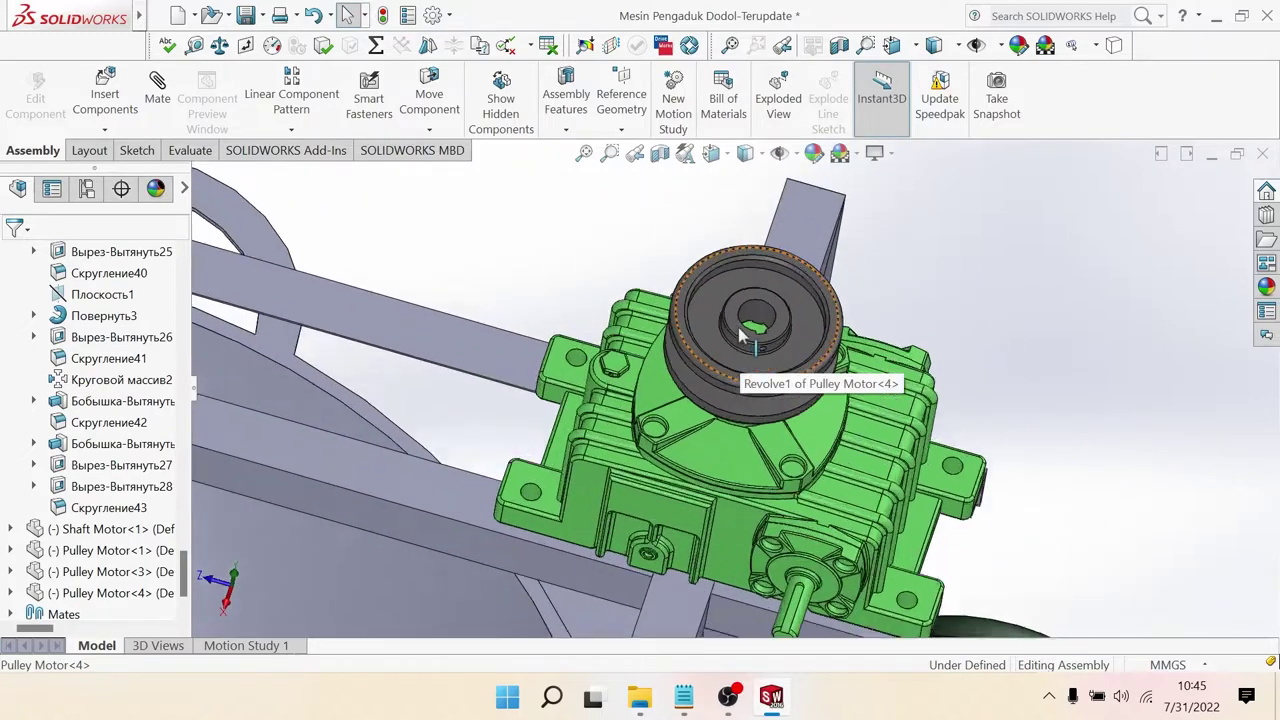
pyautogui.scroll(-3, 740, 300)
pyautogui.click(712, 316)
pyautogui.scroll(3, 398, 320)
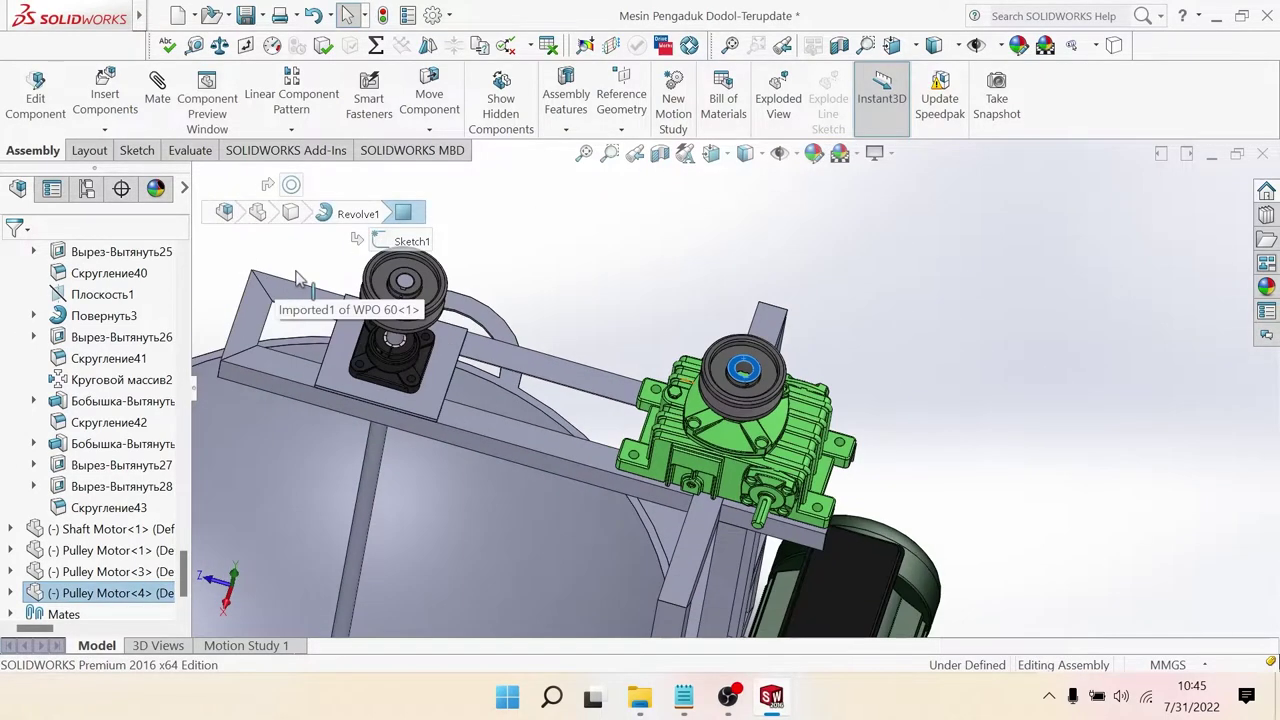
pyautogui.scroll(-3, 452, 295)
pyautogui.click(459, 302)
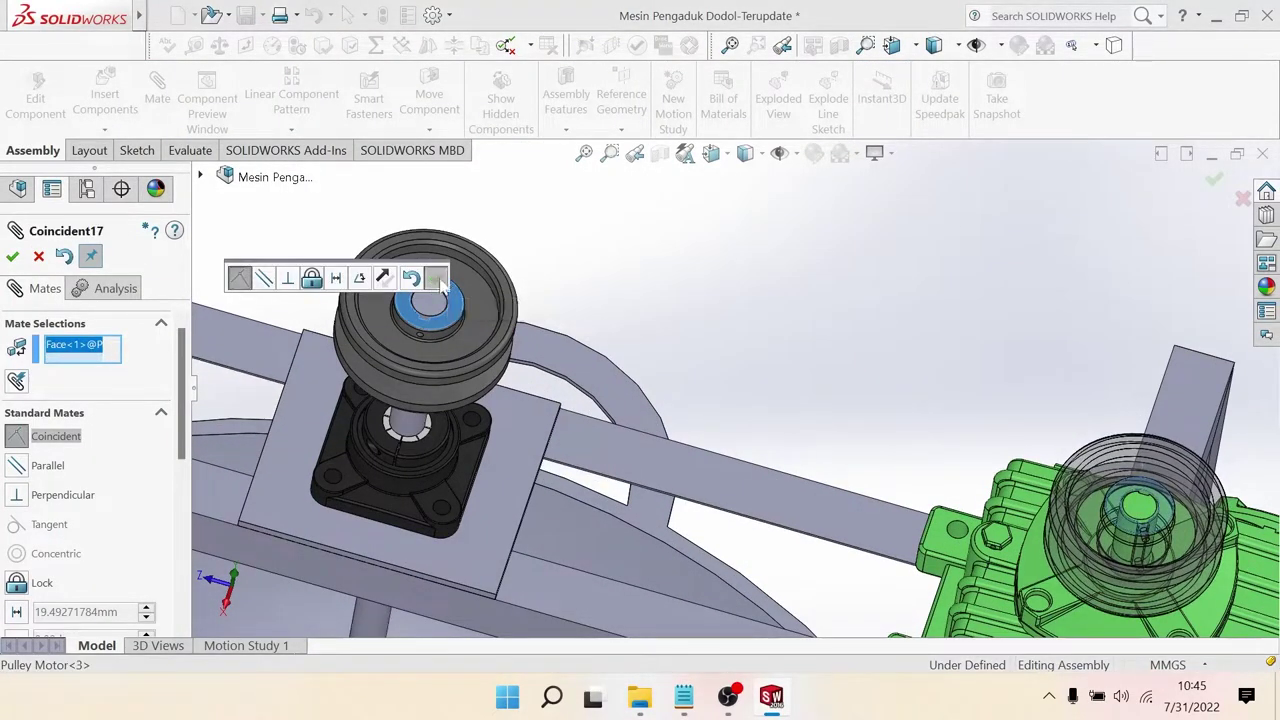
pyautogui.click(437, 279)
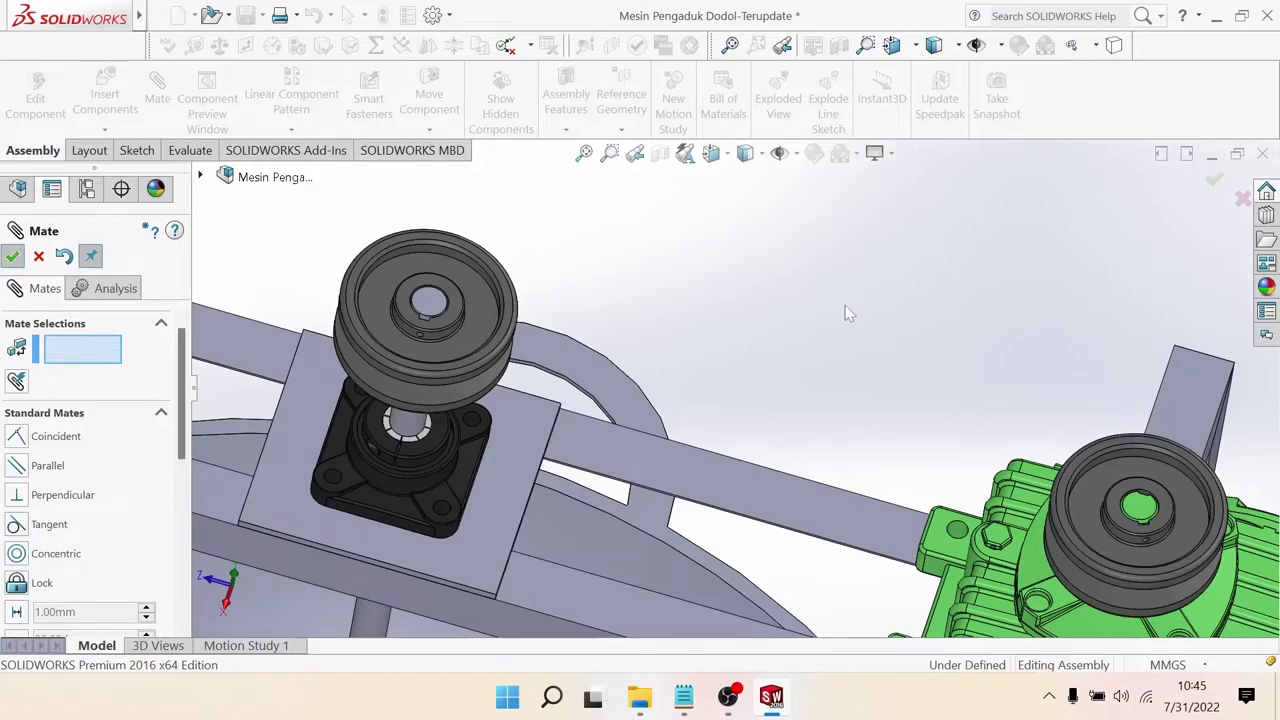
pyautogui.press('Escape')
pyautogui.scroll(-3, 849, 314)
pyautogui.moveTo(849, 314)
pyautogui.mouseDown(button='middle')
pyautogui.moveTo(871, 329)
pyautogui.moveTo(890, 245)
pyautogui.moveTo(892, 288)
pyautogui.moveTo(886, 200)
pyautogui.moveTo(878, 352)
pyautogui.moveTo(916, 405)
pyautogui.moveTo(870, 411)
pyautogui.moveTo(744, 348)
pyautogui.moveTo(755, 377)
pyautogui.mouseUp(button='middle')
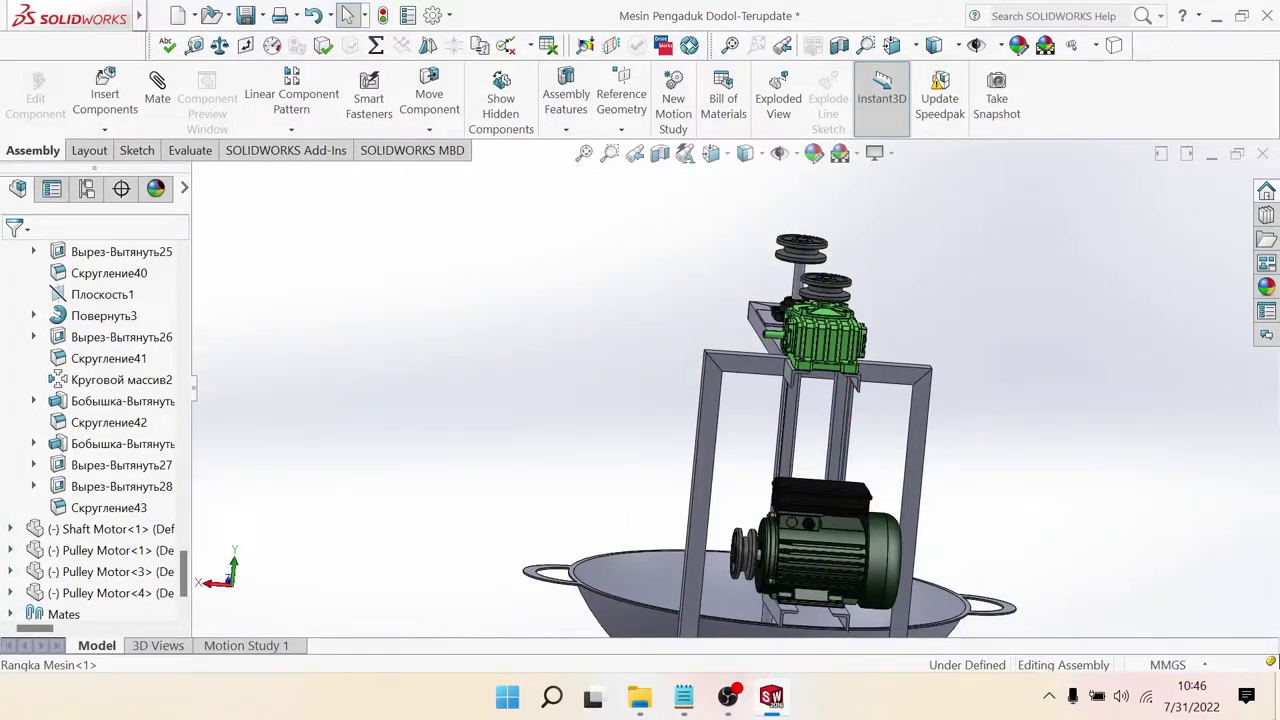
# Step: View the frame's top face head-on, then clear the selection
pyautogui.scroll(-2, 782, 336)
pyautogui.scroll(-2, 775, 345)
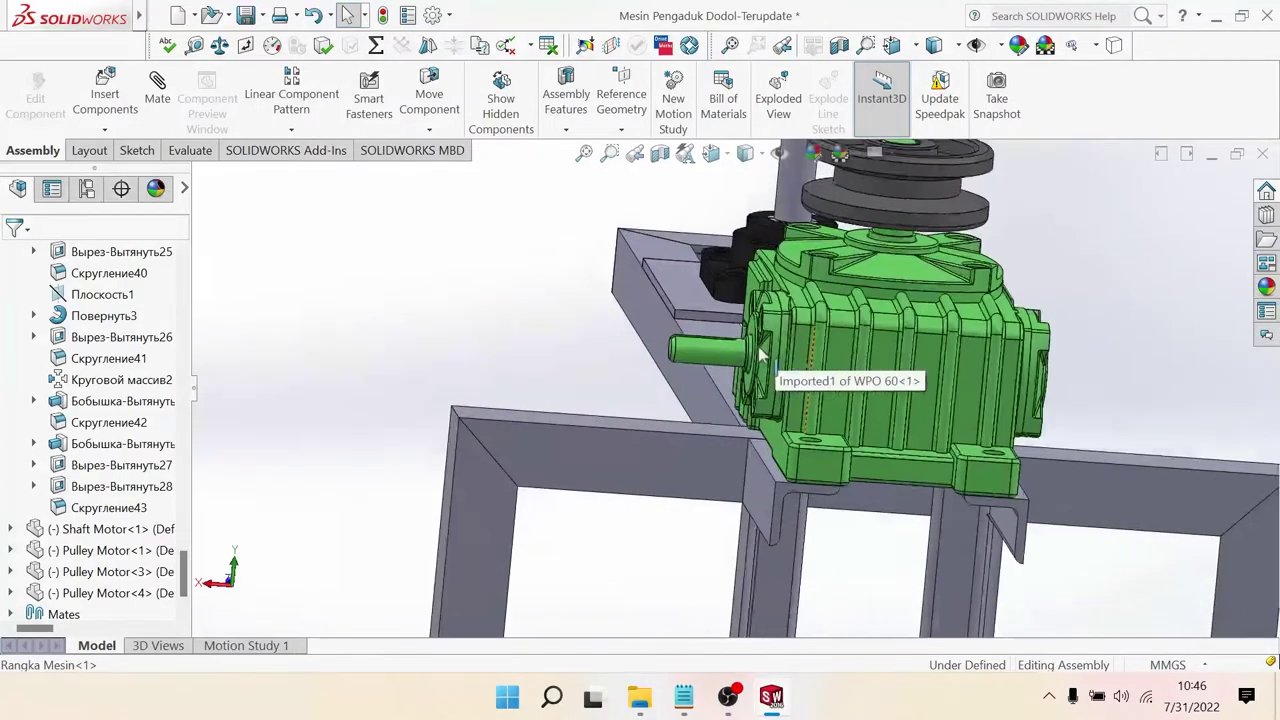
pyautogui.scroll(-3, 765, 360)
pyautogui.scroll(-3, 748, 377)
pyautogui.scroll(3, 748, 377)
pyautogui.scroll(2, 752, 395)
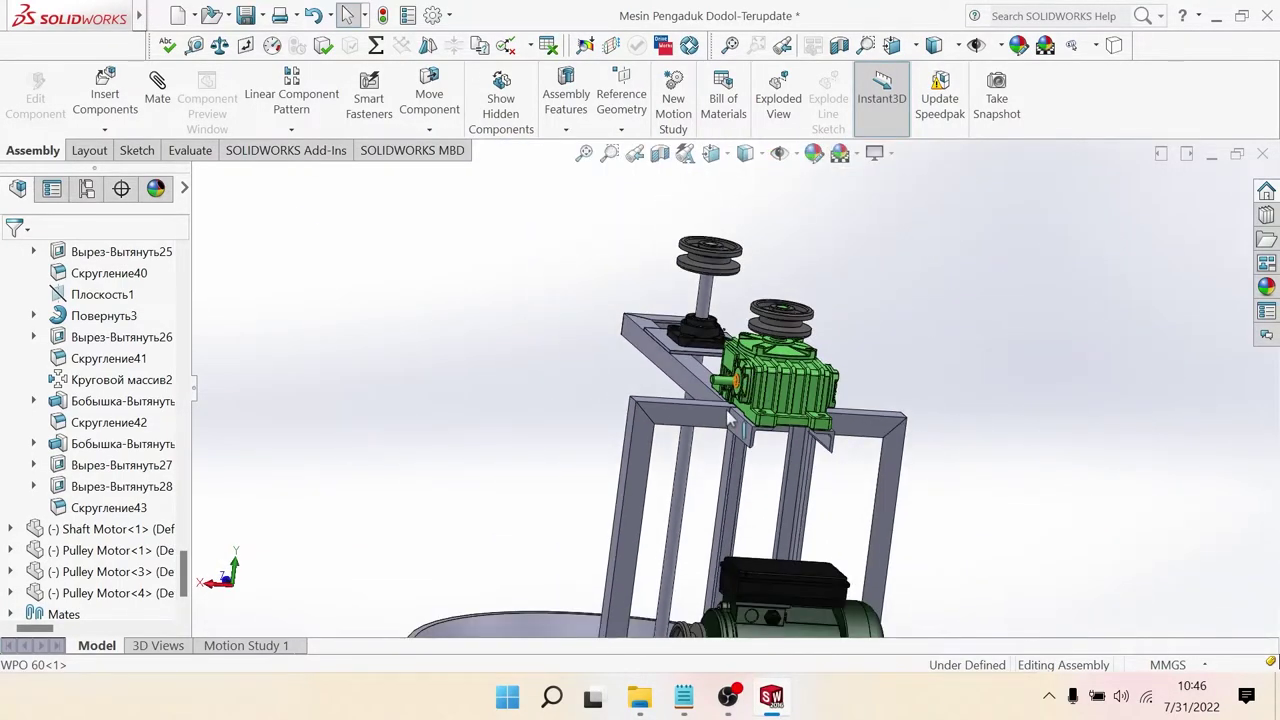
pyautogui.scroll(-1, 758, 420)
pyautogui.click(665, 412)
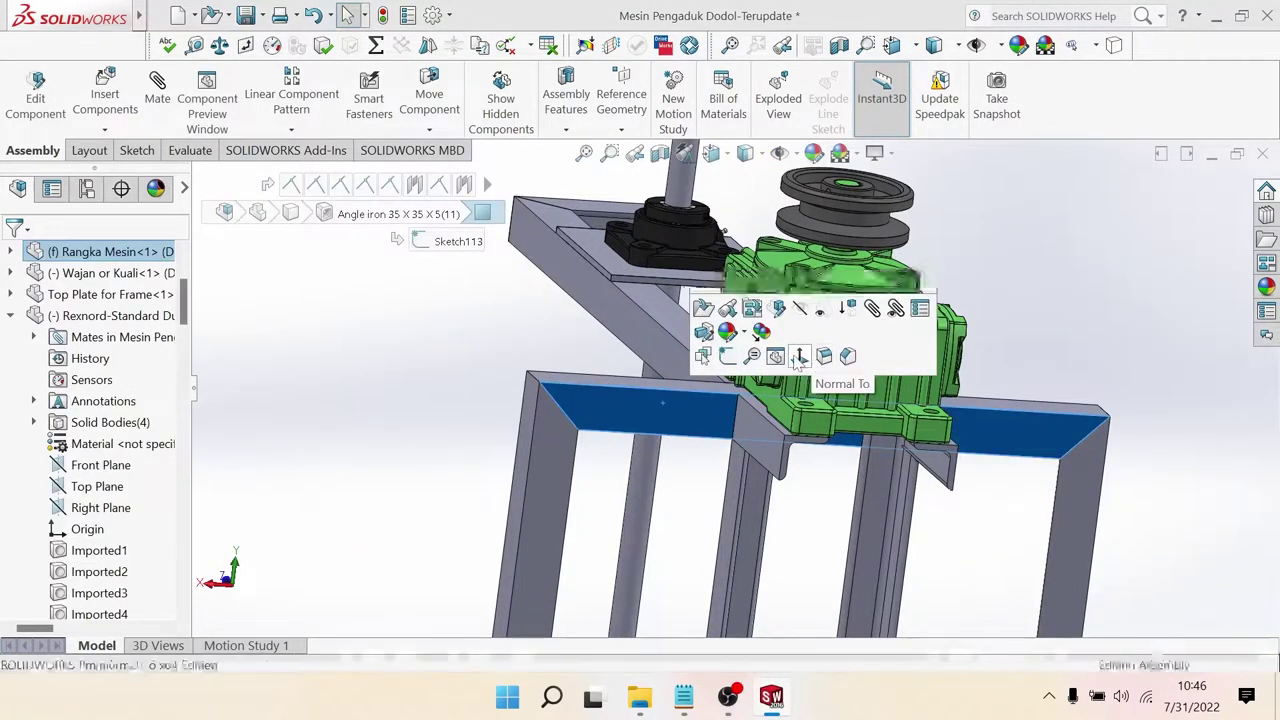
pyautogui.click(778, 358)
pyautogui.scroll(-1, 650, 280)
pyautogui.scroll(-1, 611, 311)
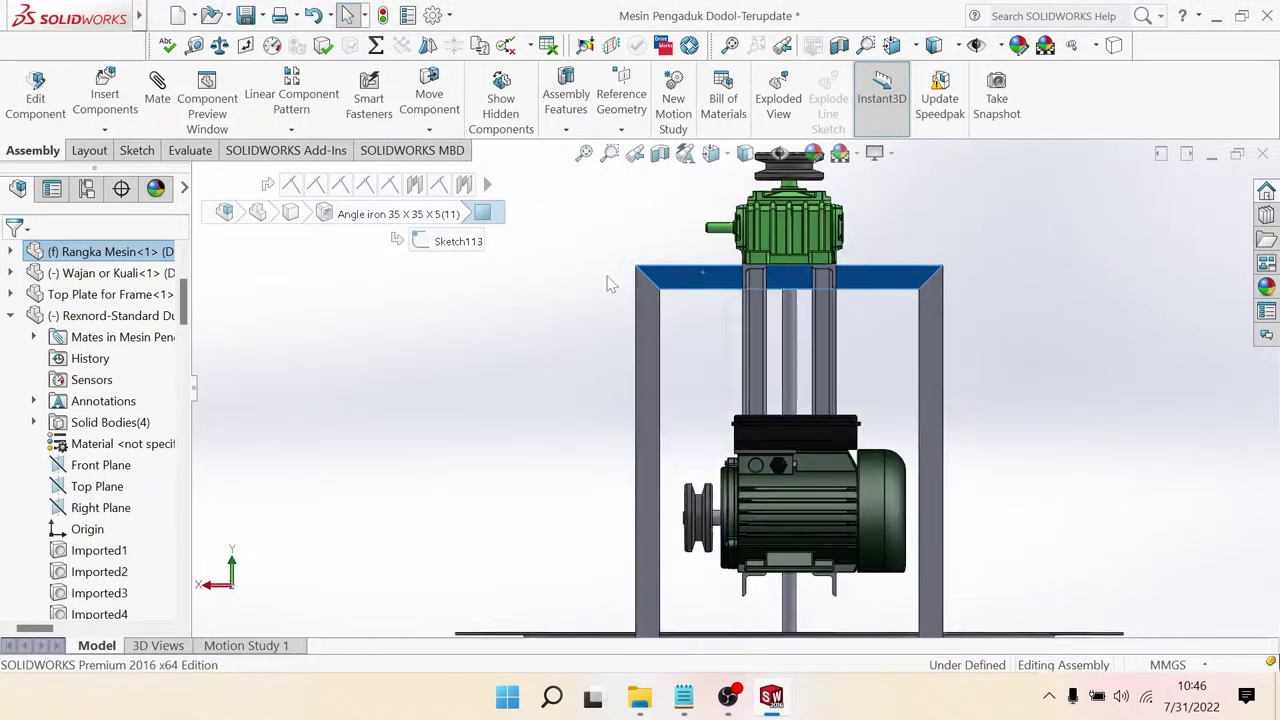
pyautogui.scroll(-1, 609, 283)
pyautogui.press('Escape')
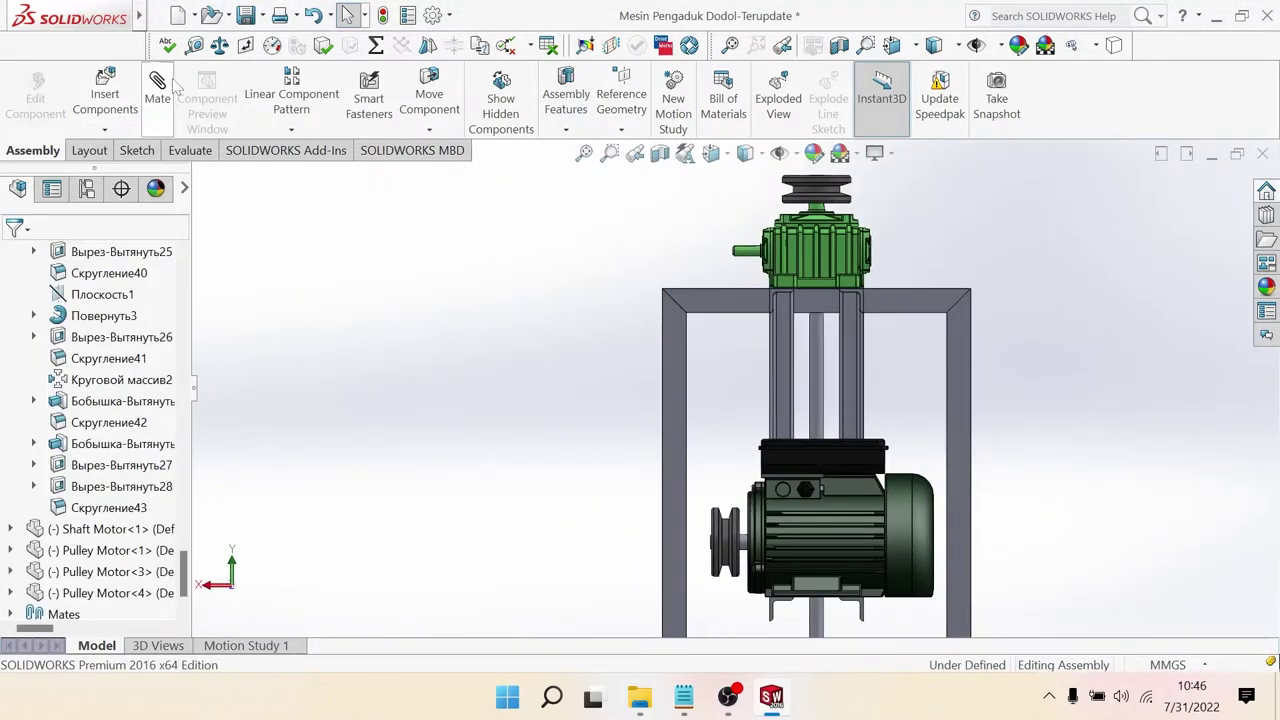
# Step: Measure from the gearbox shaft end to the motor pulley
pyautogui.click(193, 46)
pyautogui.scroll(-1, 727, 296)
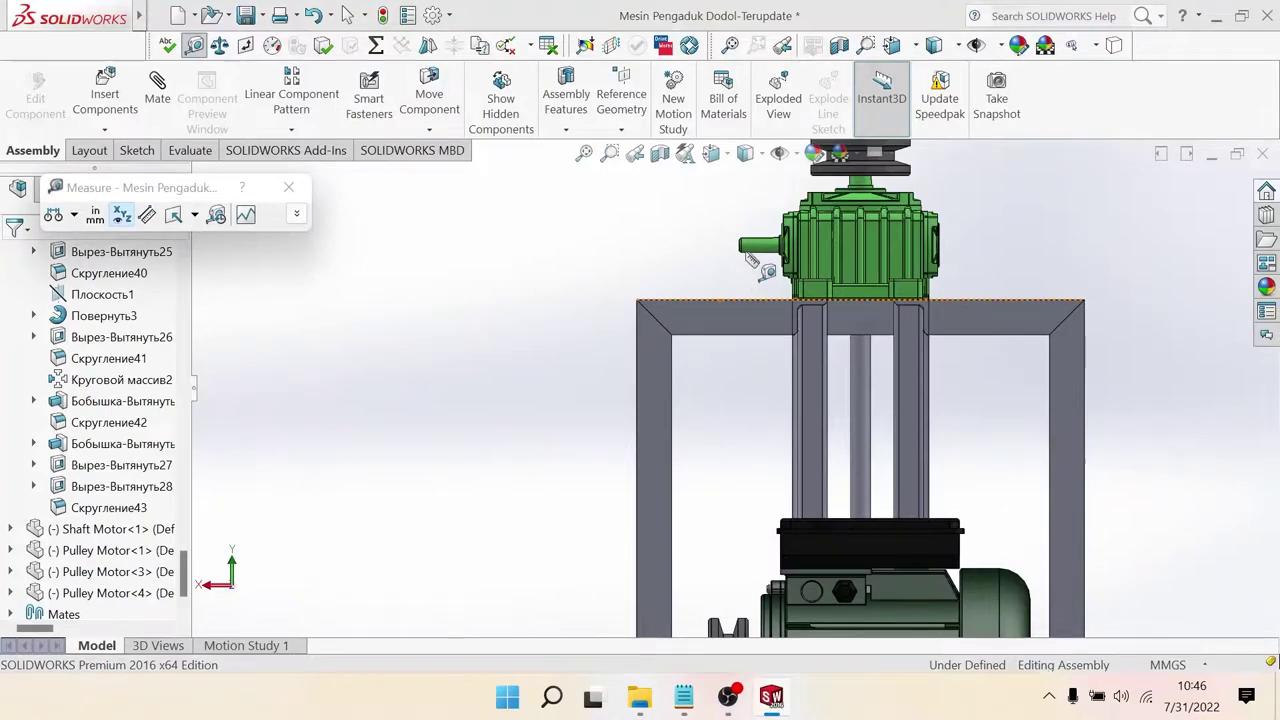
pyautogui.scroll(-1, 750, 262)
pyautogui.scroll(-3, 746, 290)
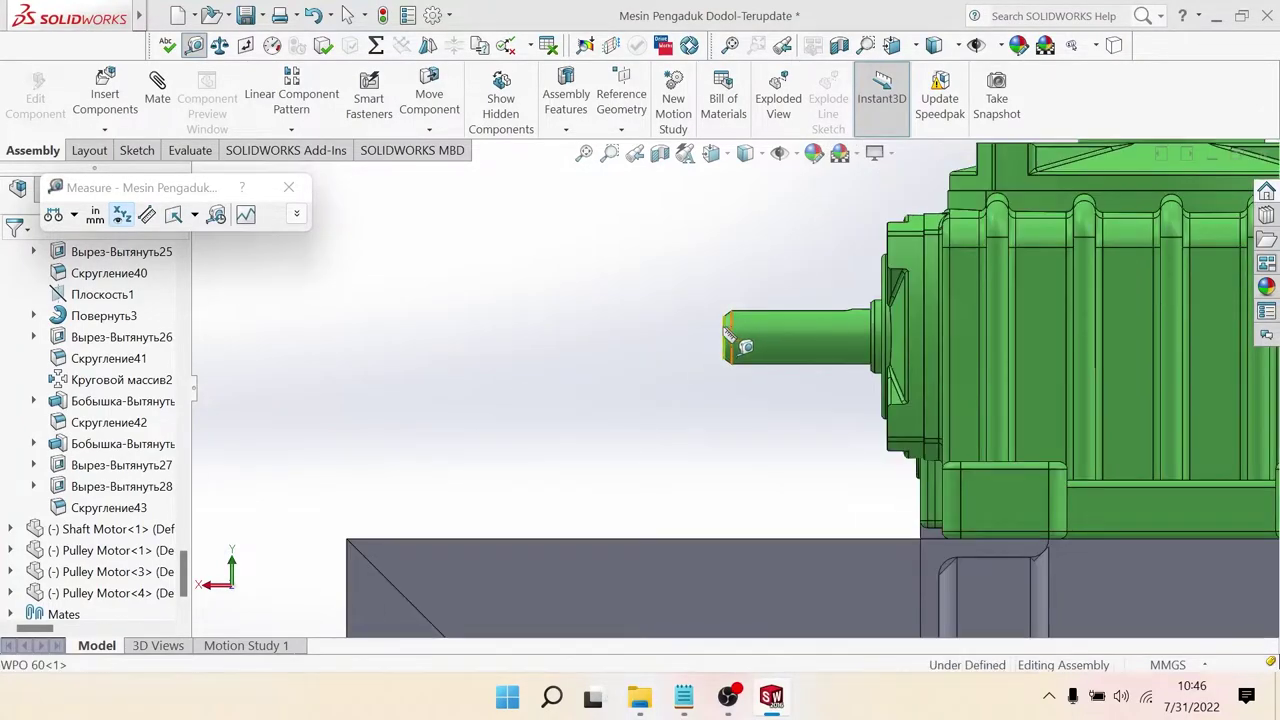
pyautogui.click(740, 338)
pyautogui.scroll(3, 694, 476)
pyautogui.scroll(2, 694, 476)
pyautogui.scroll(-2, 743, 528)
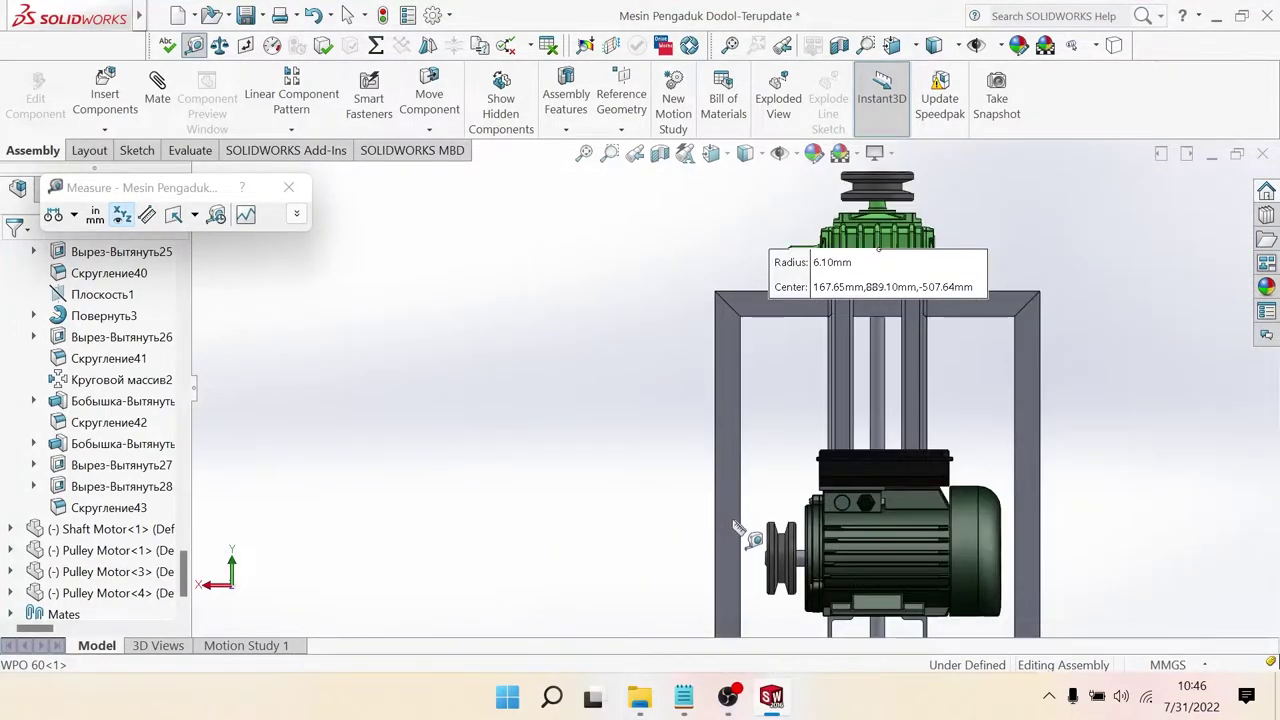
pyautogui.scroll(-3, 748, 543)
pyautogui.scroll(-2, 762, 542)
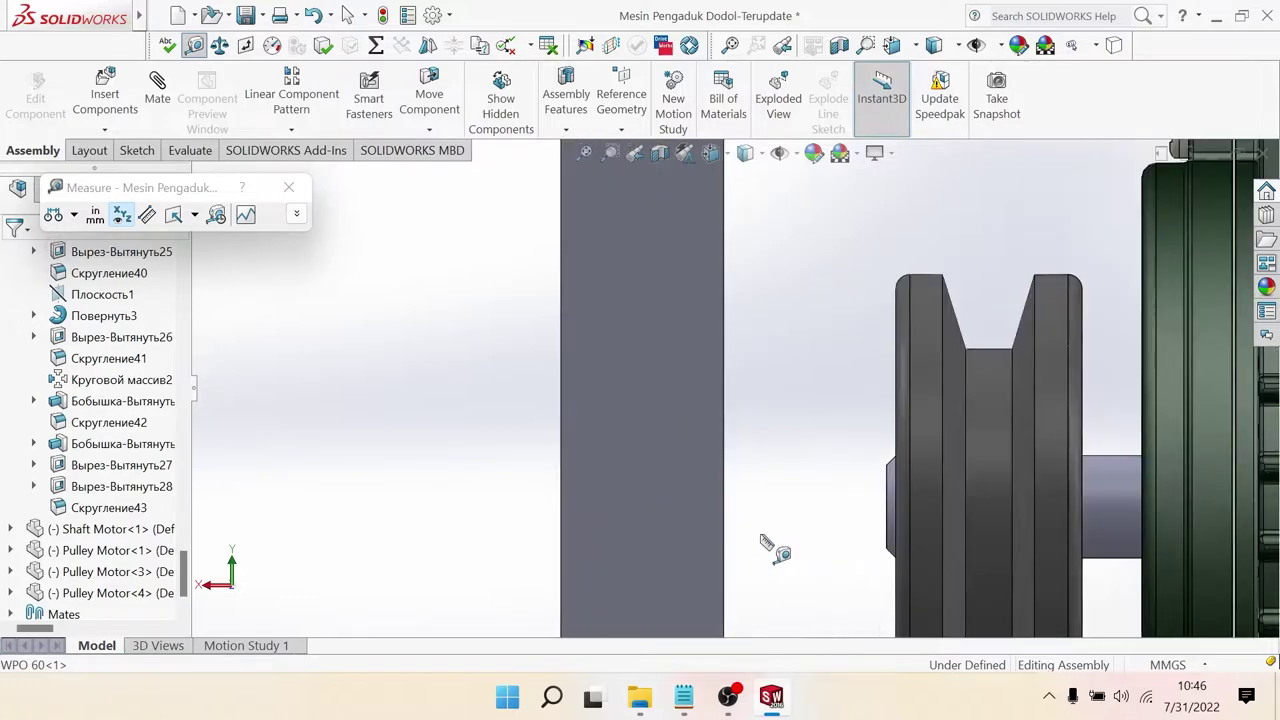
pyautogui.click(889, 480)
# Step: Review the 437.47 mm centre distance and 33 mm offset, then close Measure
pyautogui.scroll(1, 797, 450)
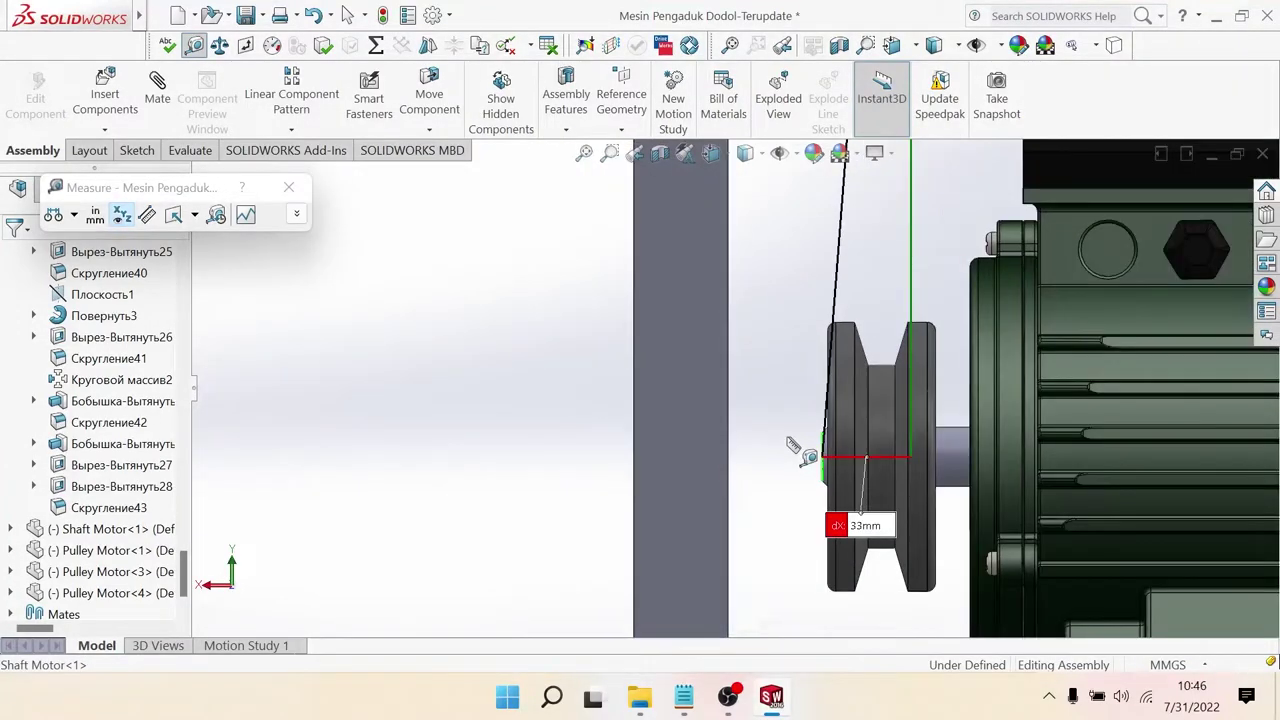
pyautogui.scroll(1, 798, 450)
pyautogui.scroll(1, 799, 450)
pyautogui.scroll(1, 800, 450)
pyautogui.scroll(1, 798, 448)
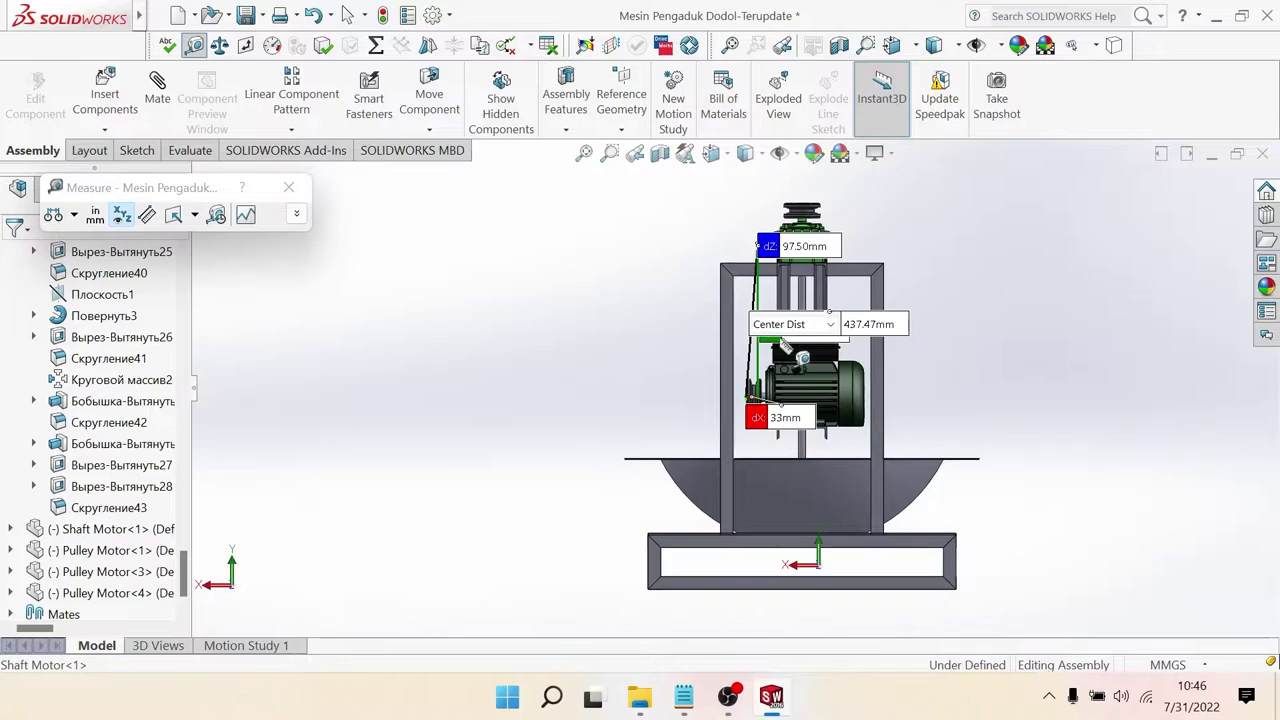
pyautogui.scroll(-1, 790, 295)
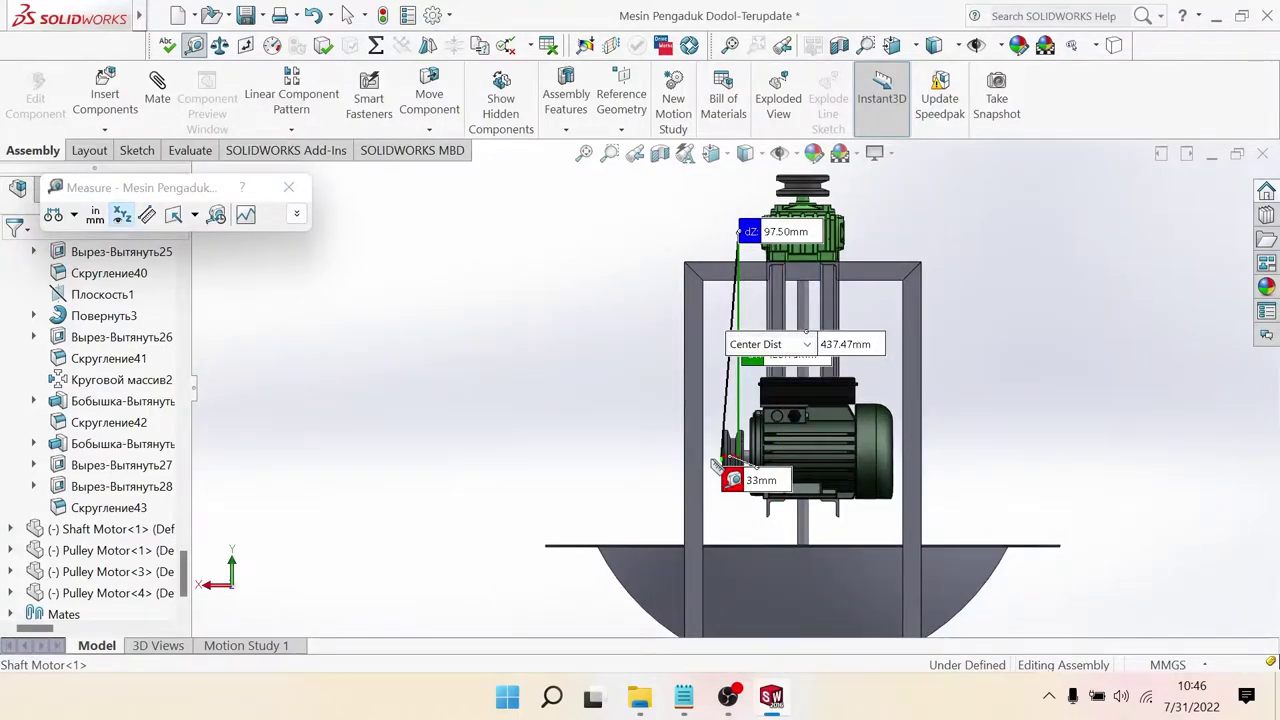
pyautogui.scroll(-1, 798, 516)
pyautogui.scroll(-1, 800, 515)
pyautogui.scroll(1, 792, 507)
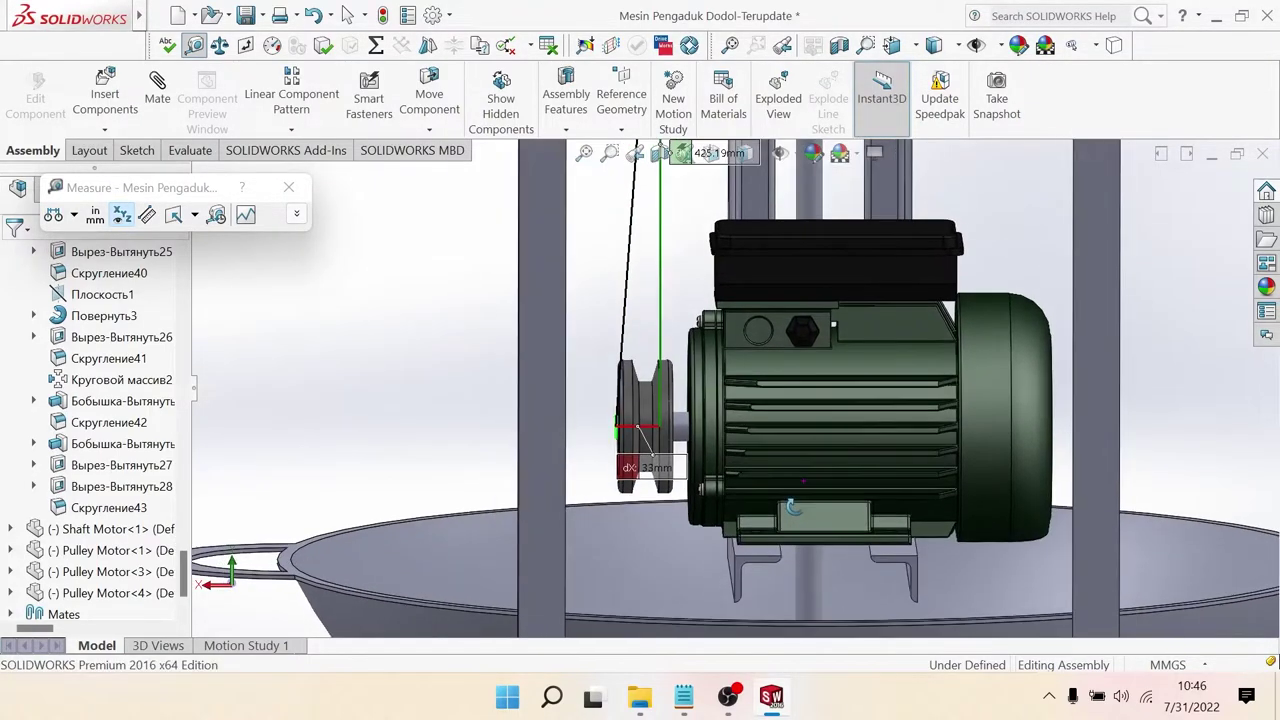
pyautogui.scroll(1, 810, 545)
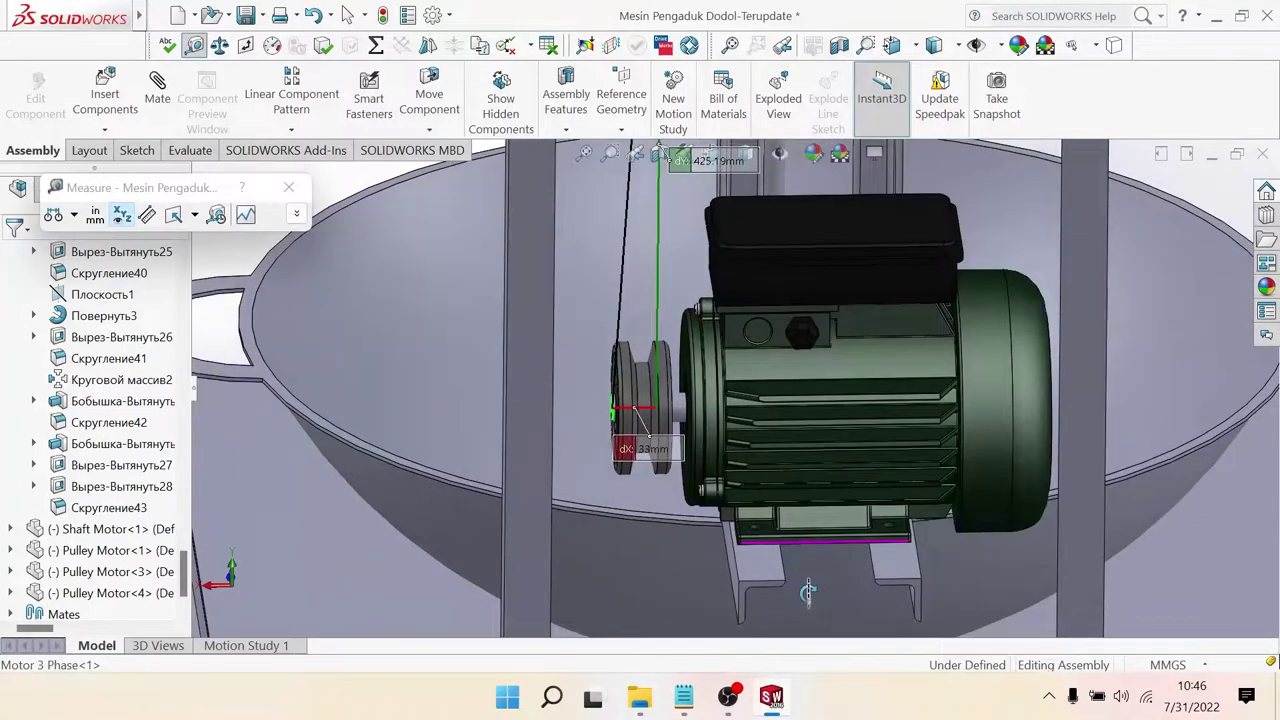
pyautogui.scroll(2, 810, 556)
pyautogui.scroll(1, 805, 550)
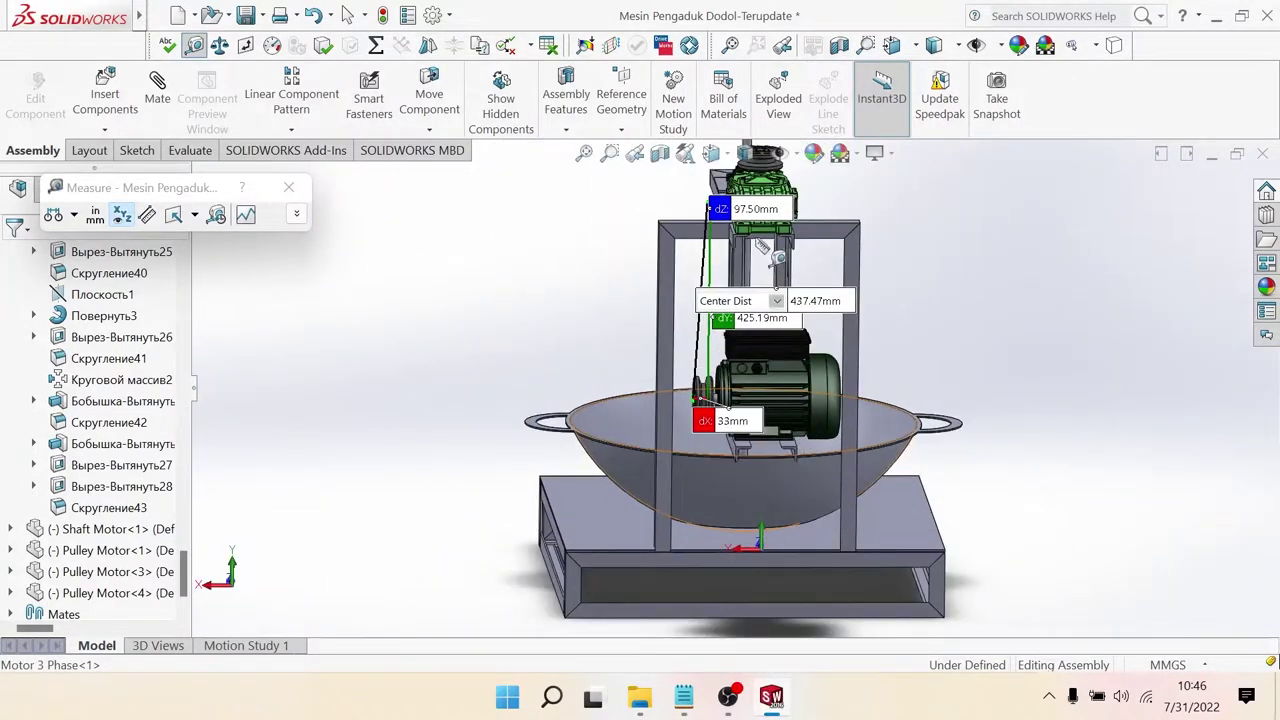
pyautogui.scroll(-1, 700, 240)
pyautogui.scroll(-2, 690, 232)
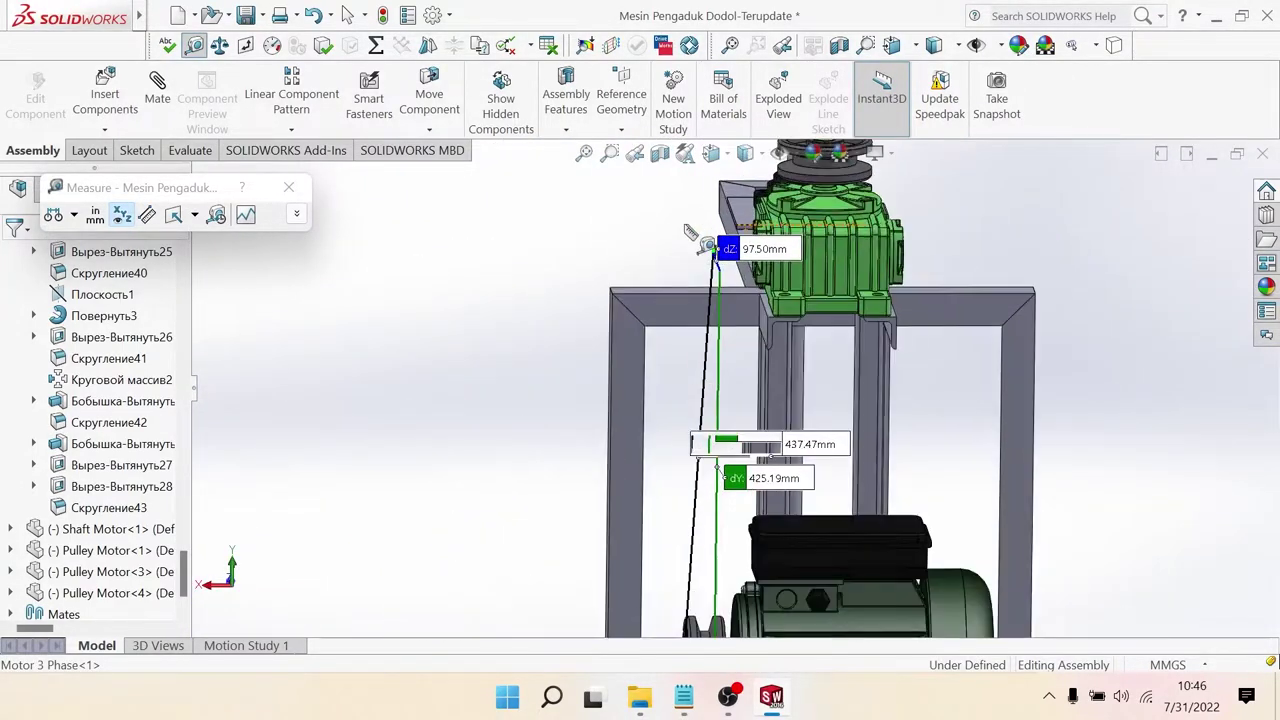
pyautogui.click(290, 189)
pyautogui.scroll(-2, 704, 256)
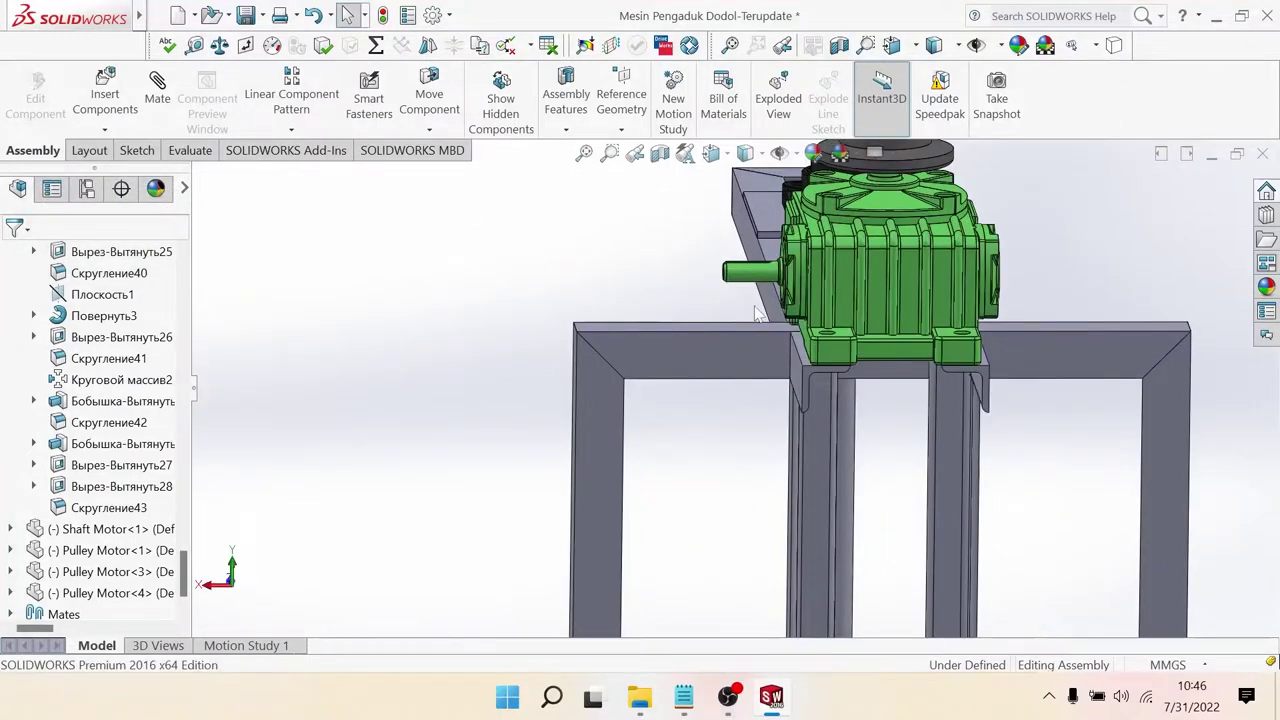
# Step: Open the WPO 60 gearbox component as a separate part
pyautogui.moveTo(757, 313); pyautogui.dragTo(746, 277, button='middle')
pyautogui.click(746, 277)
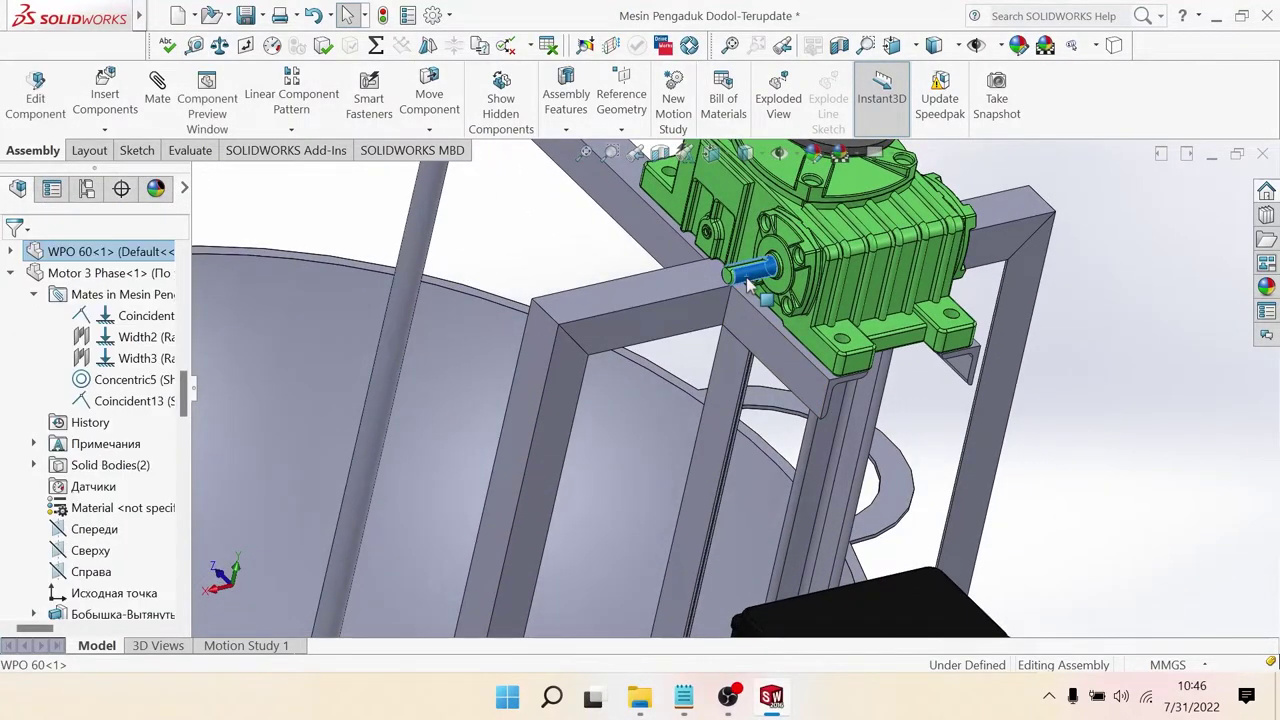
pyautogui.rightClick(746, 277)
pyautogui.click(645, 191)
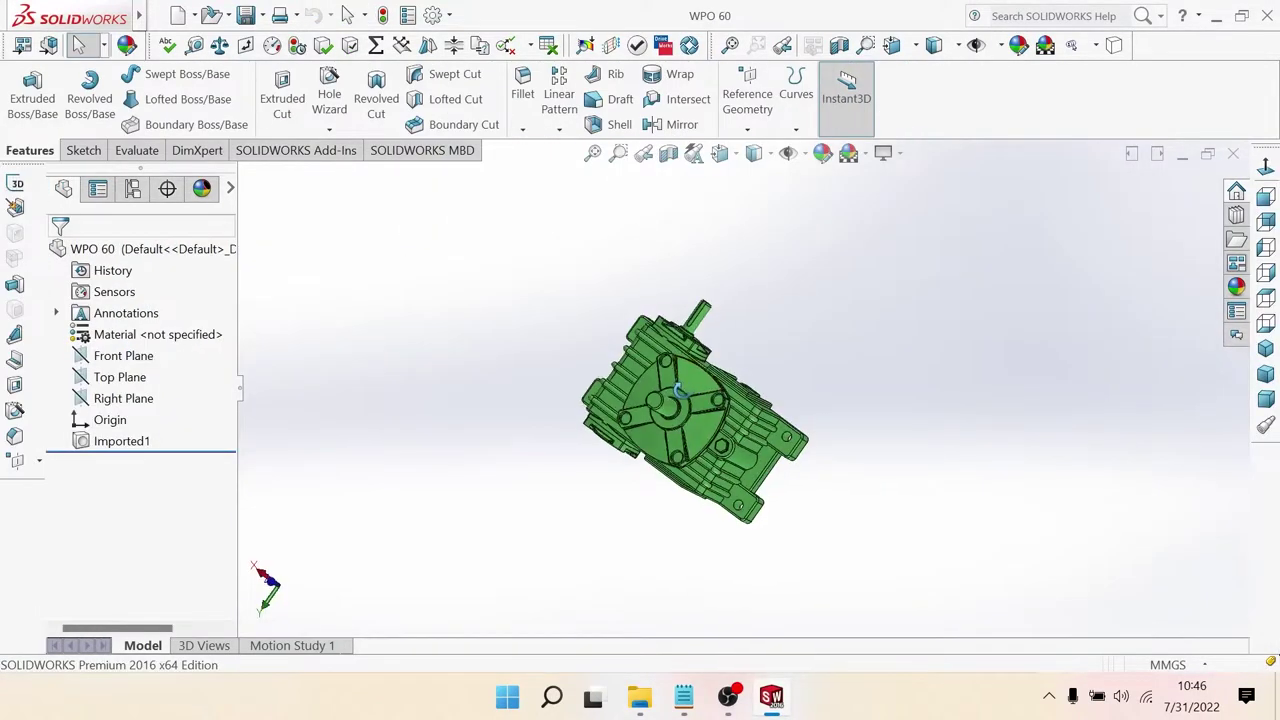
# Step: Zoom in on the gearbox's output shaft and select its end face
pyautogui.moveTo(645, 191)
pyautogui.mouseDown(button='middle')
pyautogui.moveTo(640, 277)
pyautogui.moveTo(737, 543)
pyautogui.mouseUp(button='middle')
pyautogui.press('f')
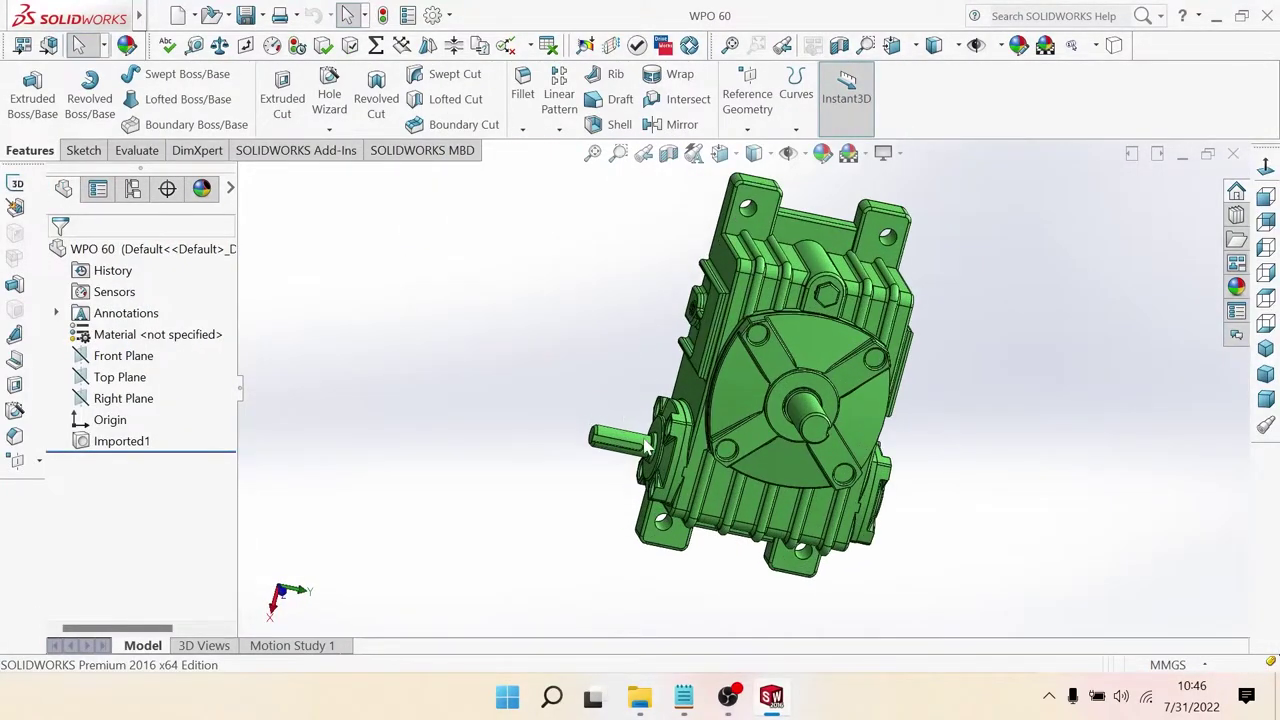
pyautogui.moveTo(645, 447); pyautogui.dragTo(628, 443, button='middle')
pyautogui.click(628, 443)
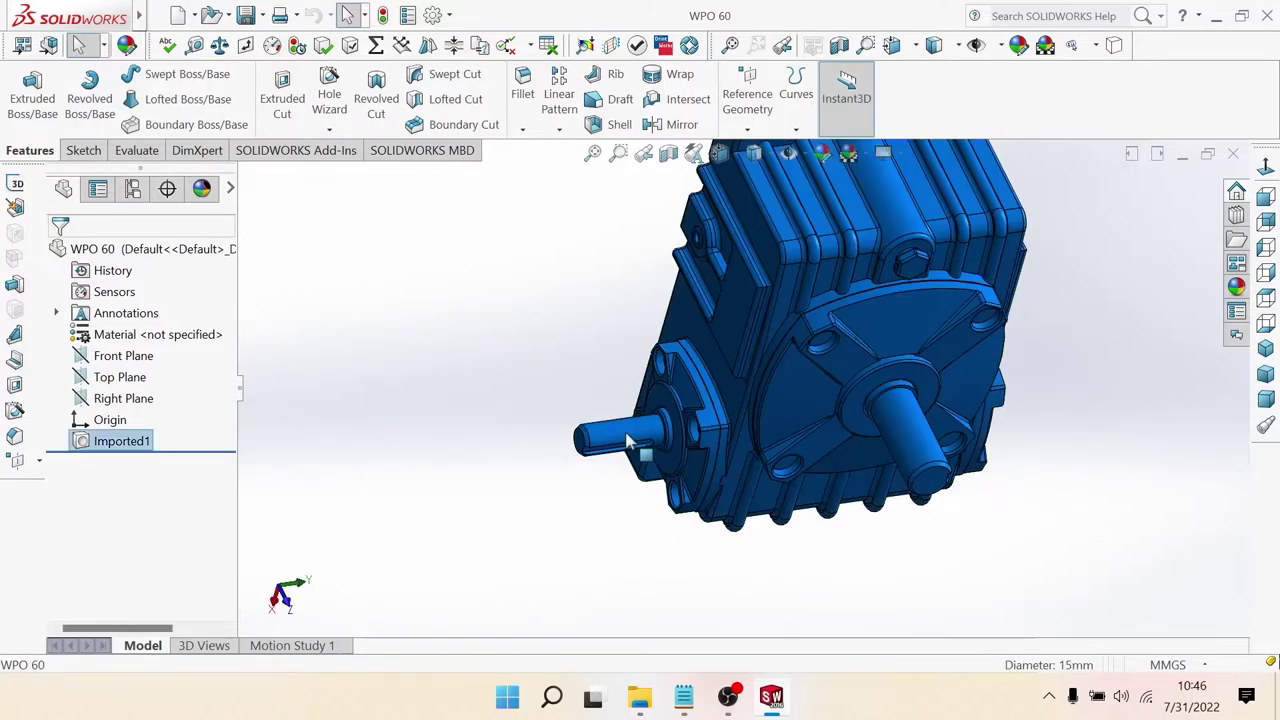
pyautogui.click(518, 397)
pyautogui.scroll(-4, 623, 440)
pyautogui.scroll(-2, 623, 440)
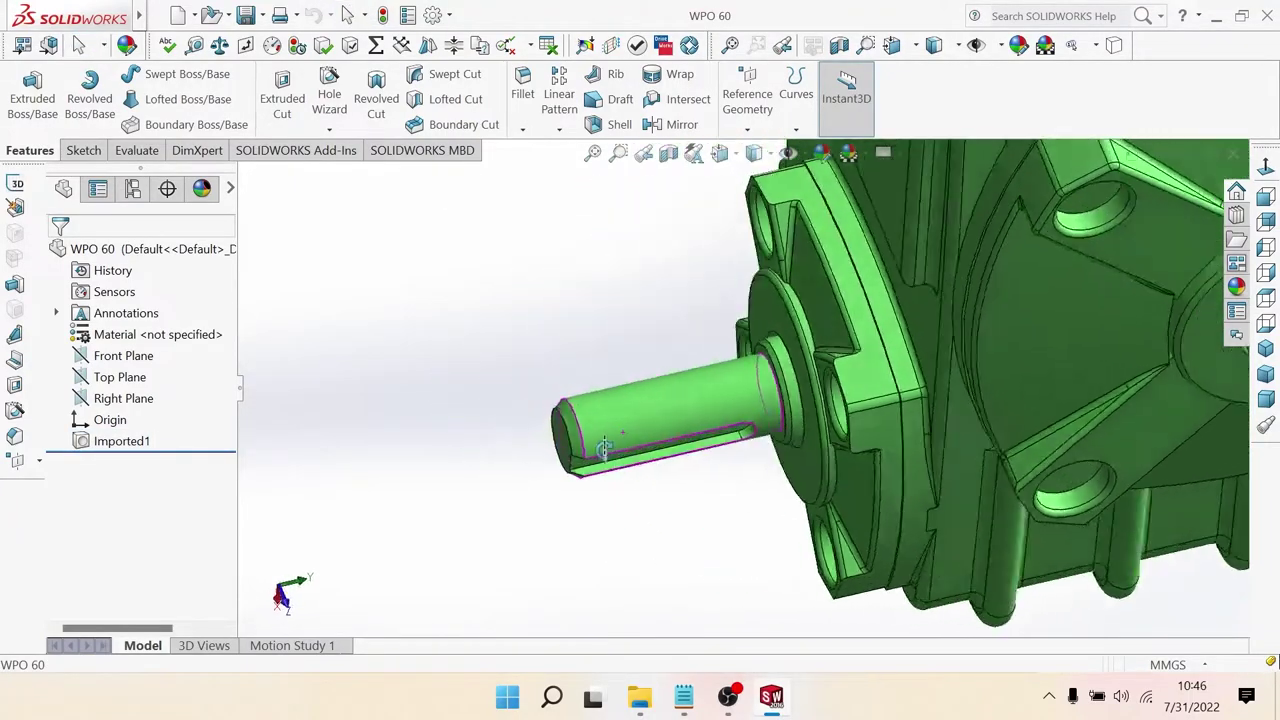
pyautogui.scroll(-2, 625, 439)
pyautogui.scroll(-2, 627, 438)
pyautogui.scroll(-2, 629, 437)
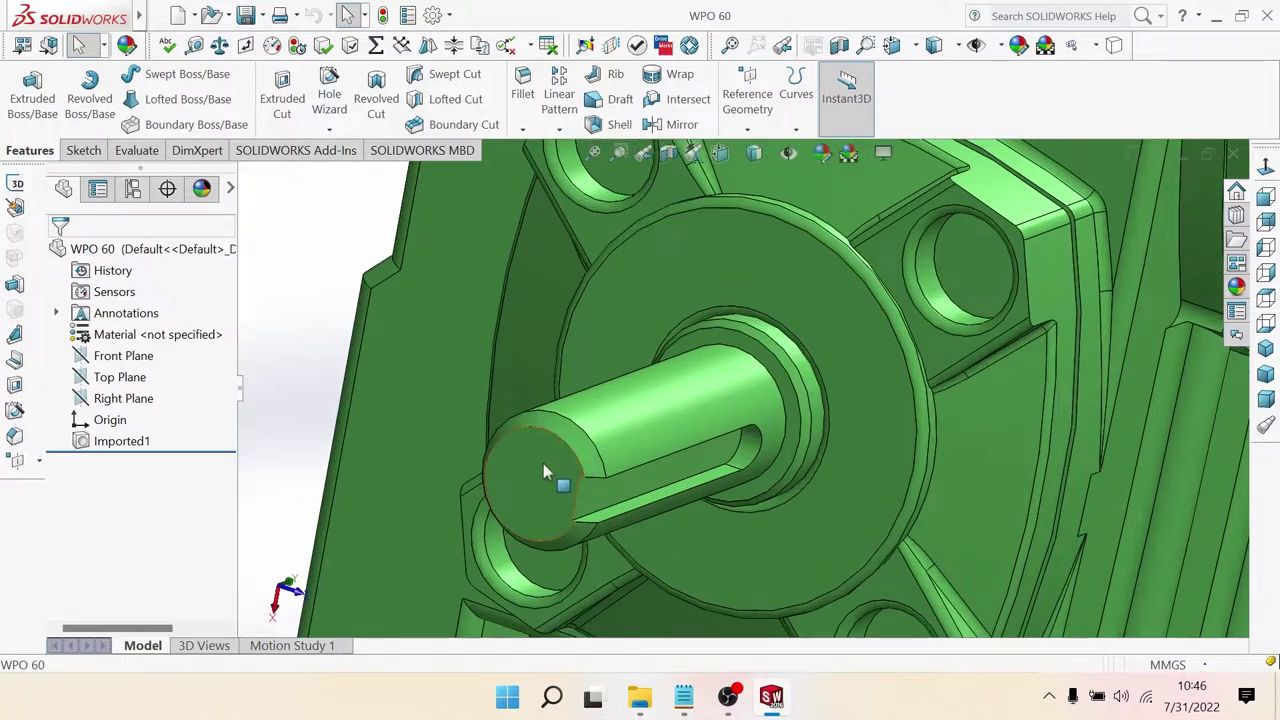
pyautogui.click(544, 468)
# Step: Sketch a circle matching the shaft outline on the gearbox shaft's end face, viewed Normal To
pyautogui.click(621, 425)
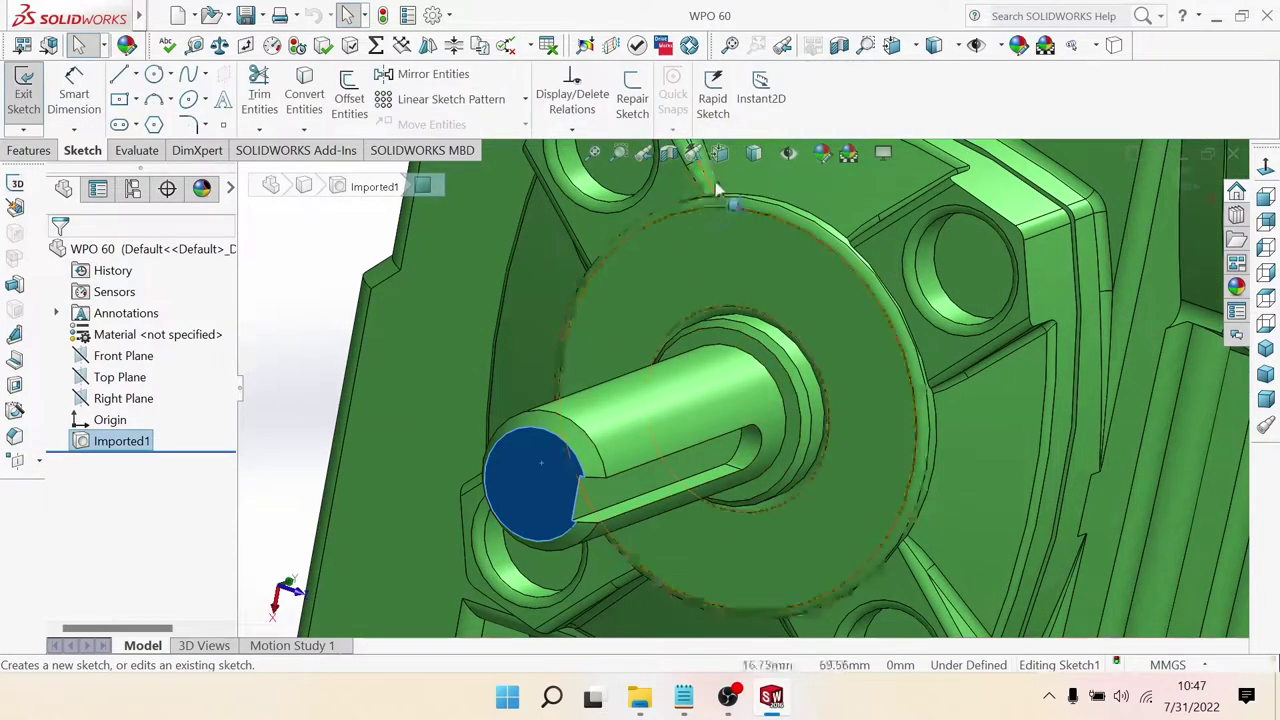
pyautogui.click(724, 154)
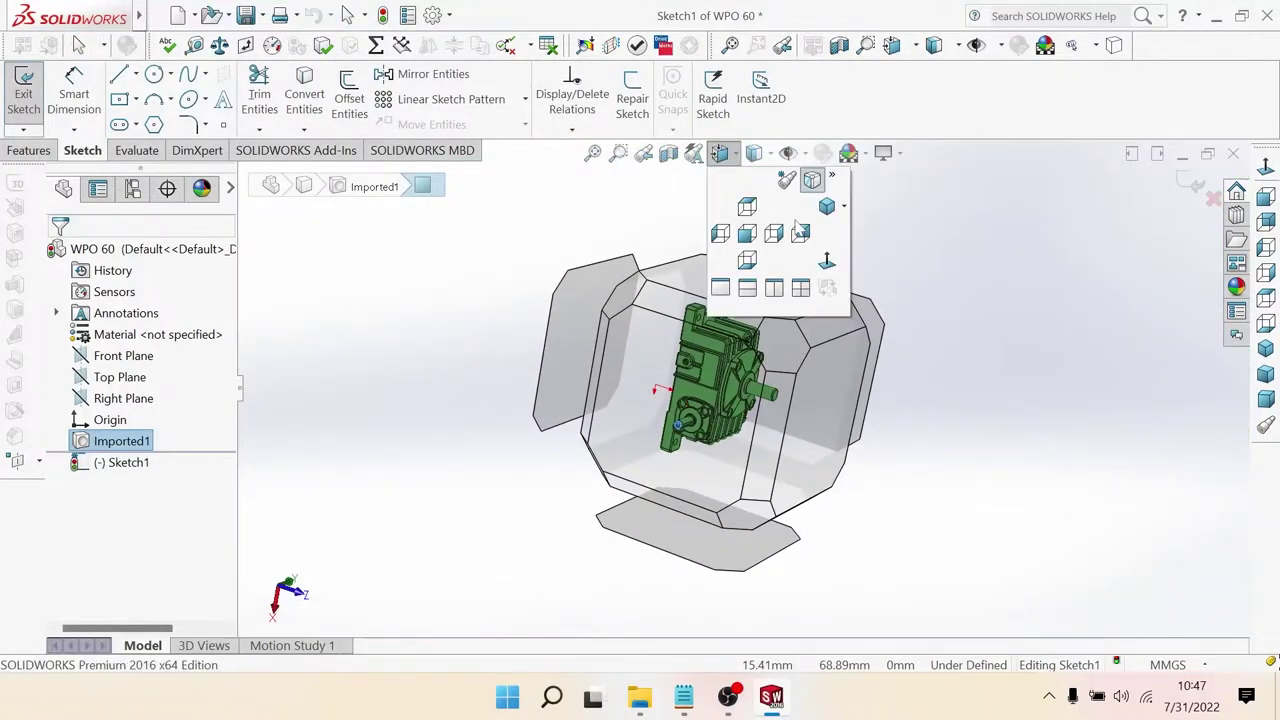
pyautogui.click(826, 262)
pyautogui.scroll(-3, 700, 430)
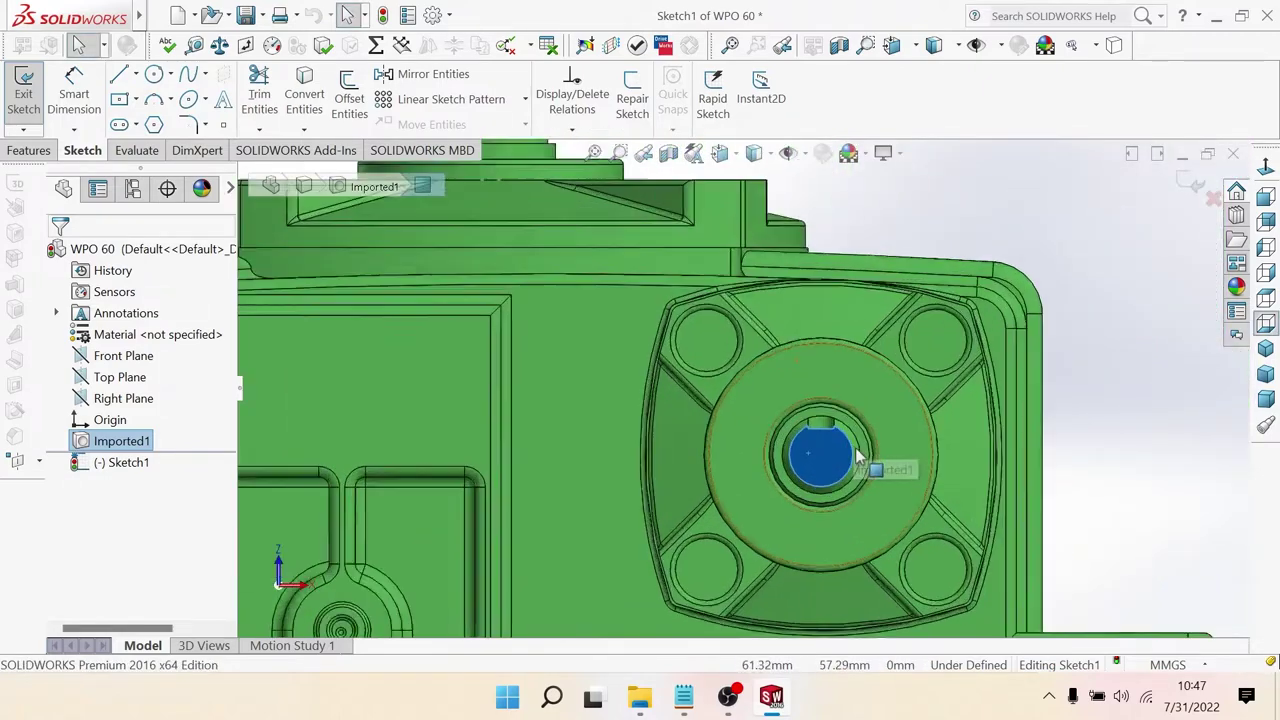
pyautogui.scroll(-3, 637, 370)
pyautogui.click(153, 74)
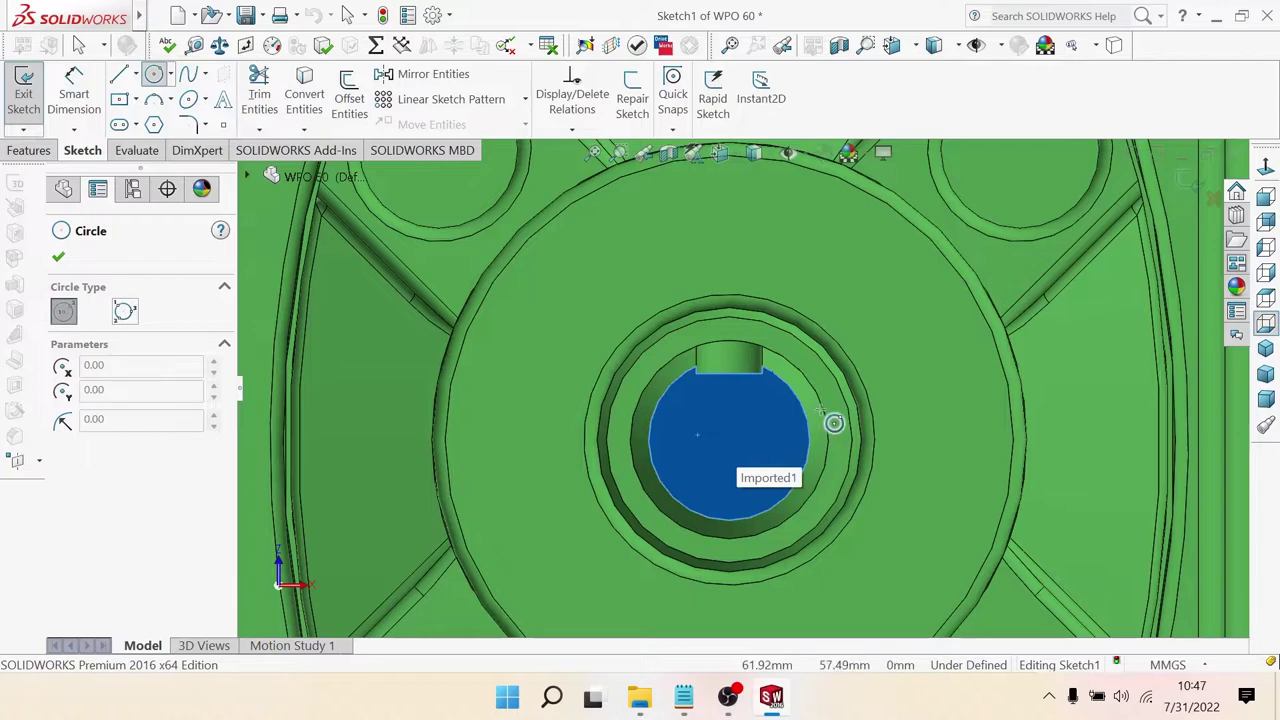
pyautogui.click(729, 438)
pyautogui.click(789, 368)
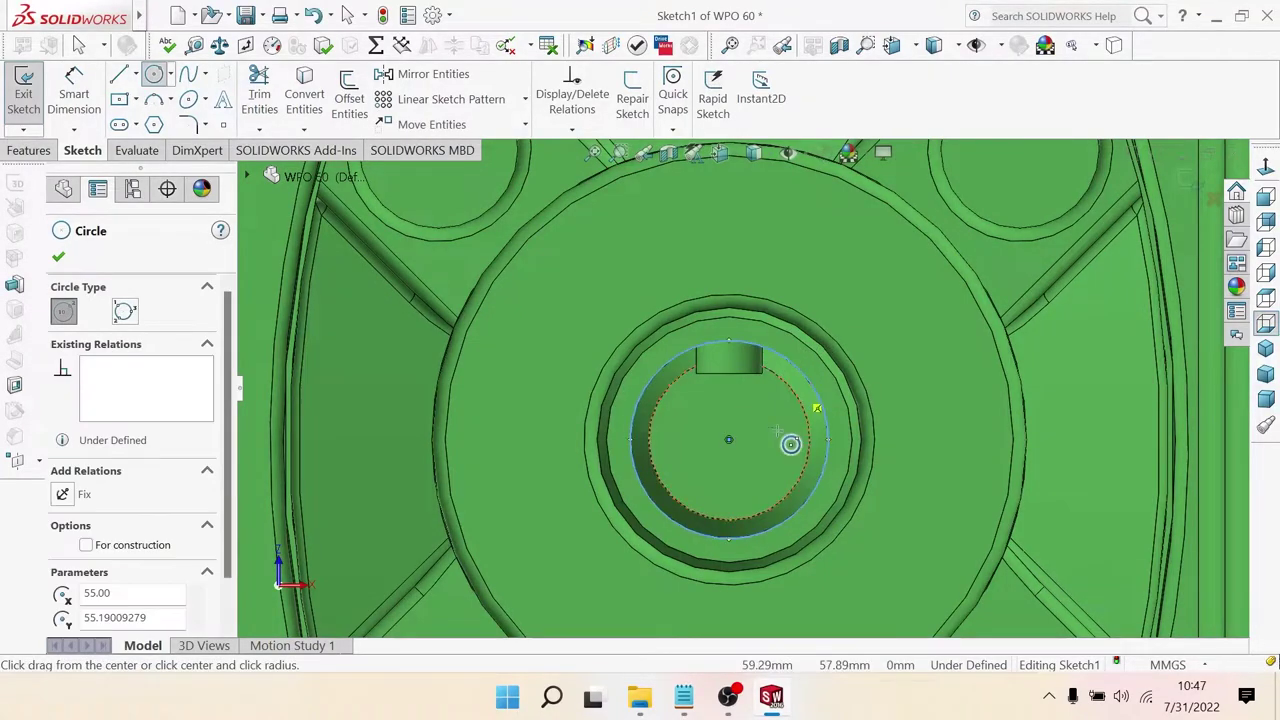
pyautogui.scroll(5, 790, 443)
pyautogui.moveTo(766, 451); pyautogui.dragTo(479, 398, button='middle')
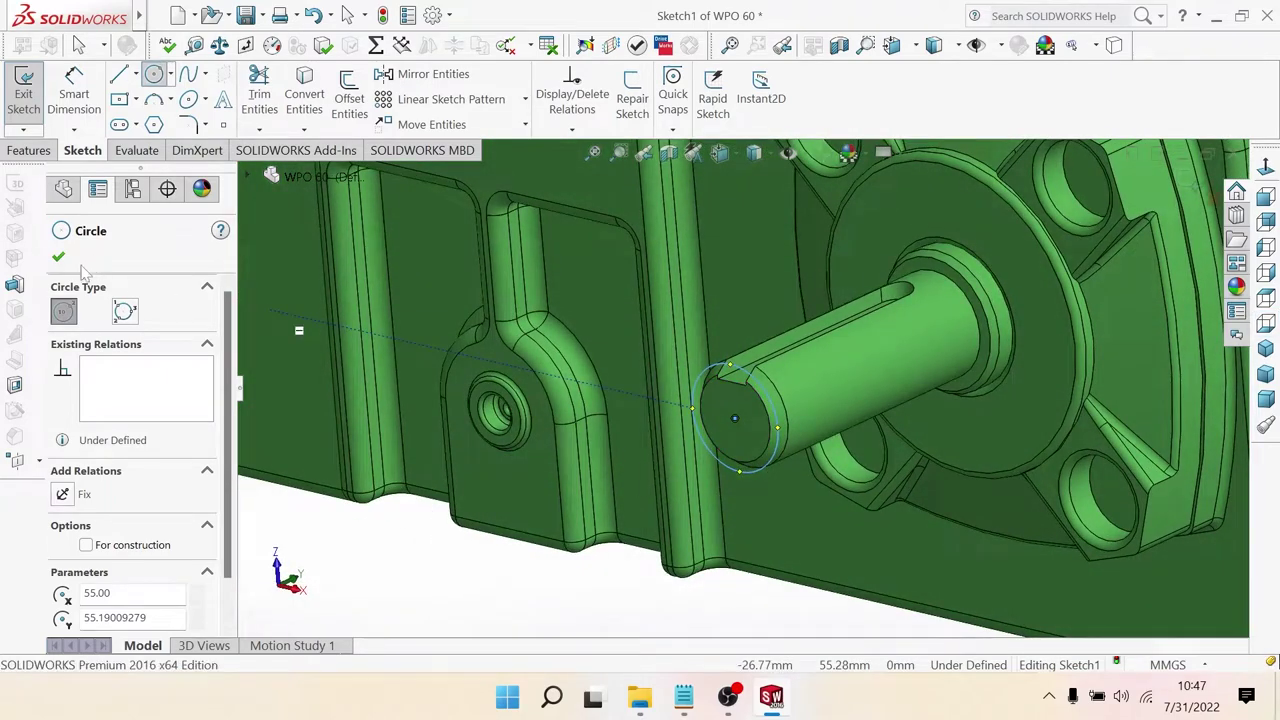
pyautogui.click(58, 258)
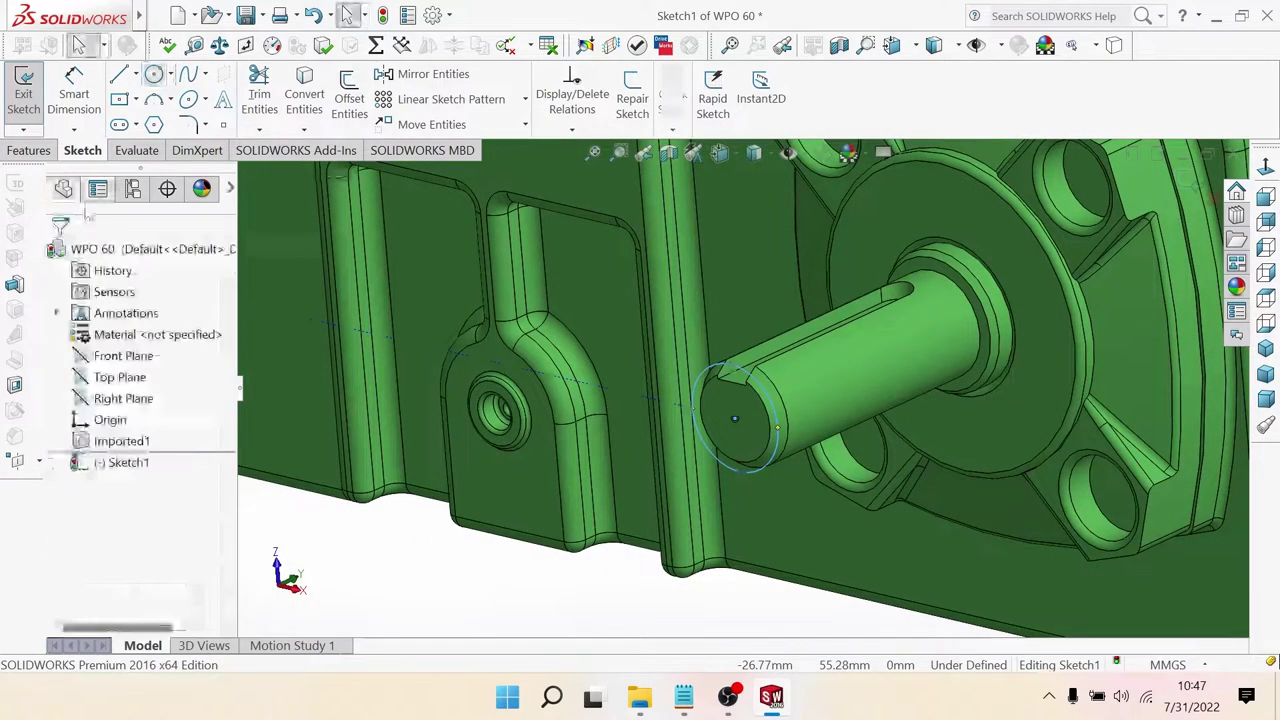
# Step: Extrude the circle 33 mm as Boss-Extrude1 to lengthen the output shaft
pyautogui.click(28, 150)
pyautogui.click(32, 98)
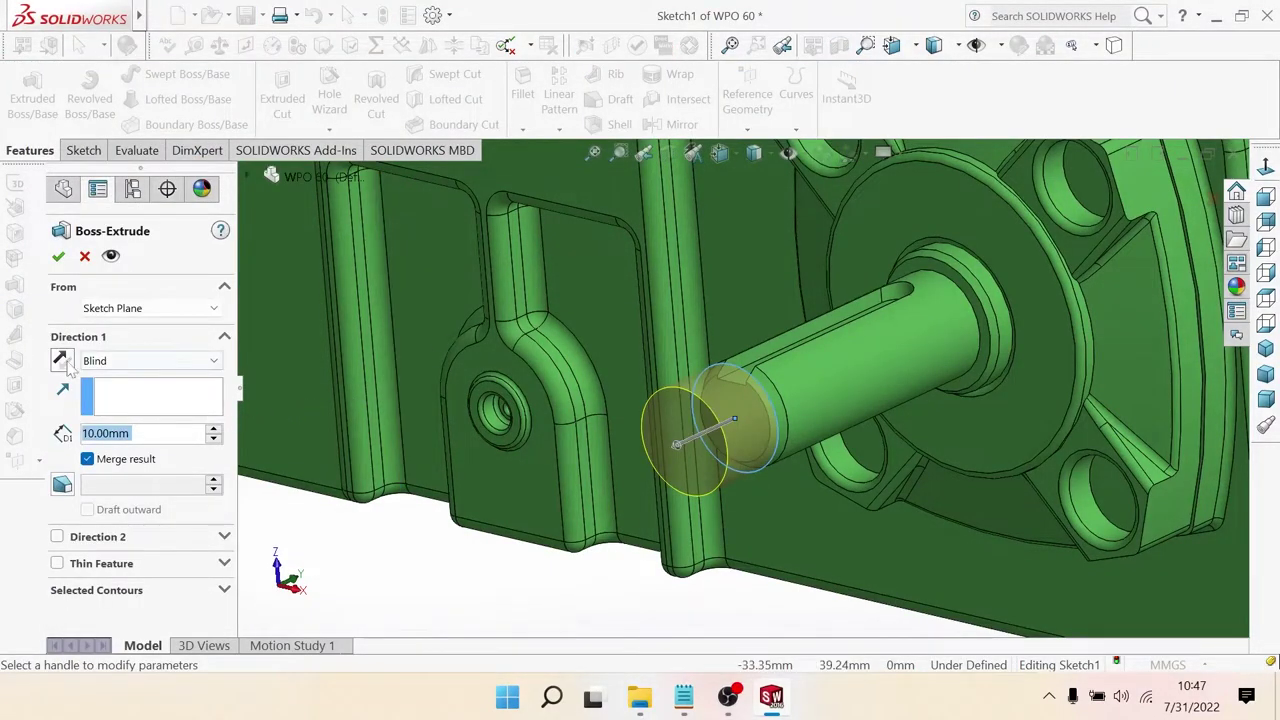
pyautogui.write('33')
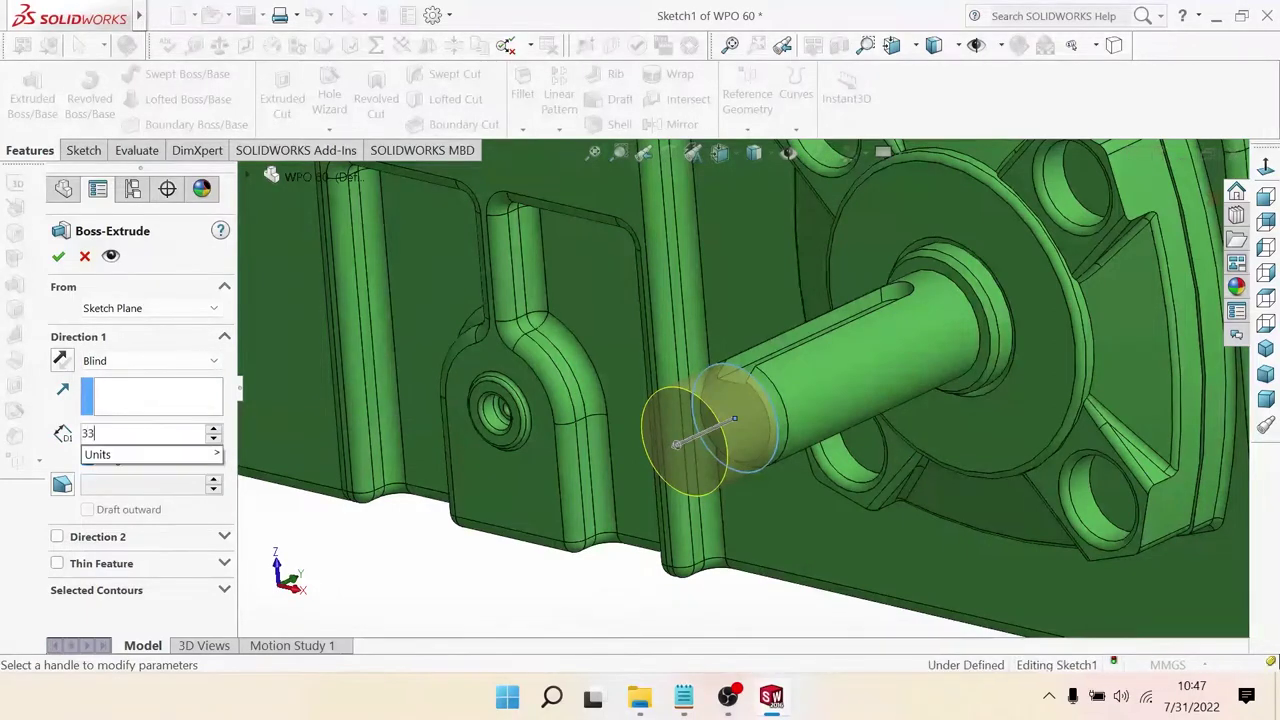
pyautogui.press('Return')
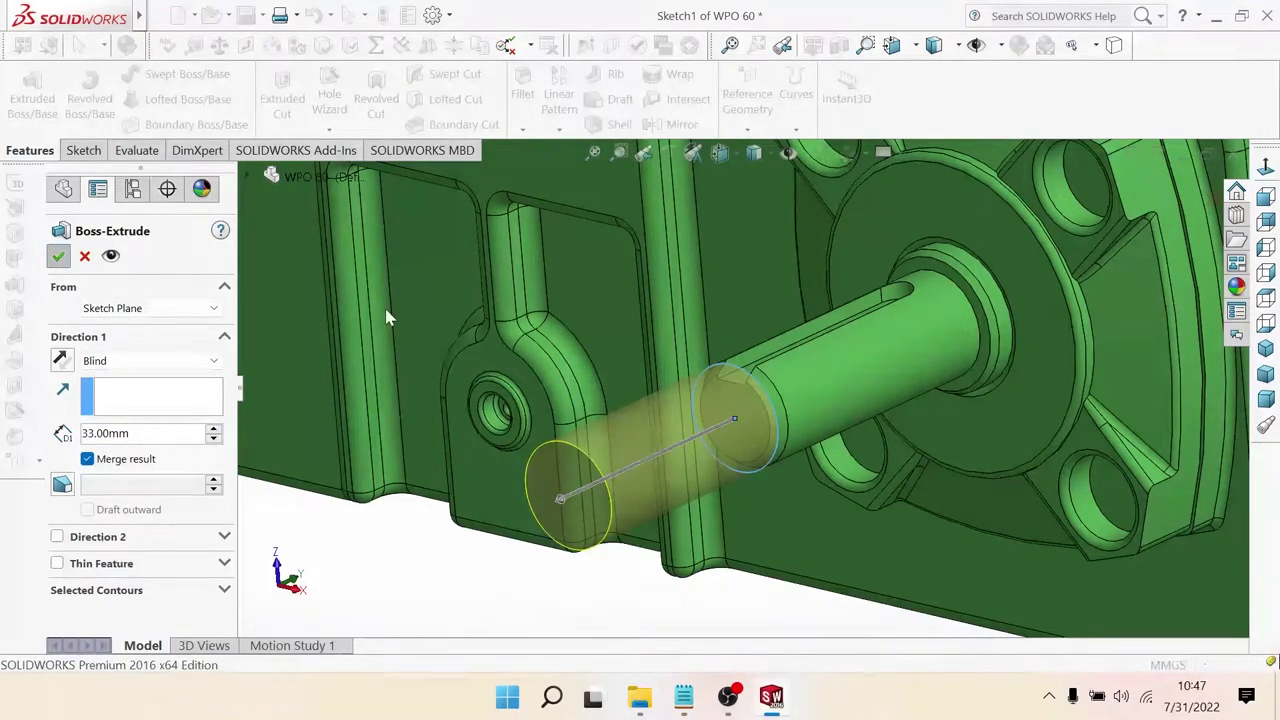
pyautogui.press('Return')
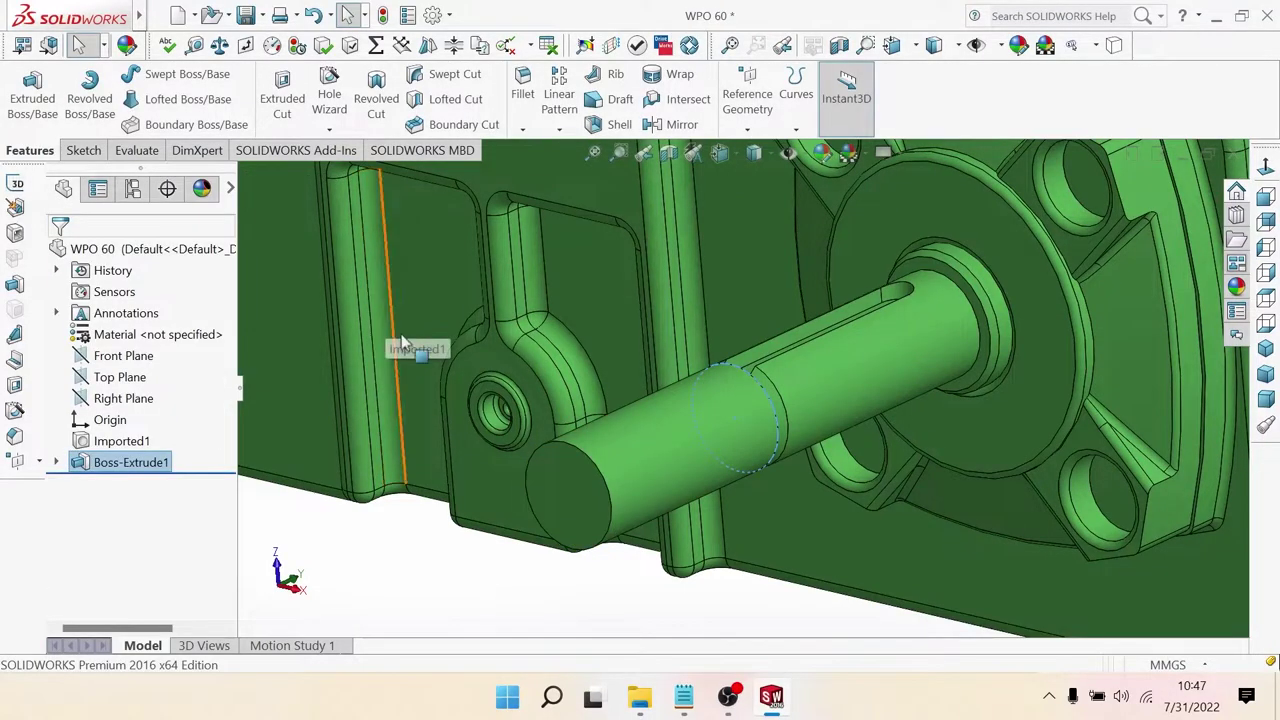
pyautogui.moveTo(575, 580); pyautogui.dragTo(607, 576, button='middle')
pyautogui.scroll(-3, 786, 434)
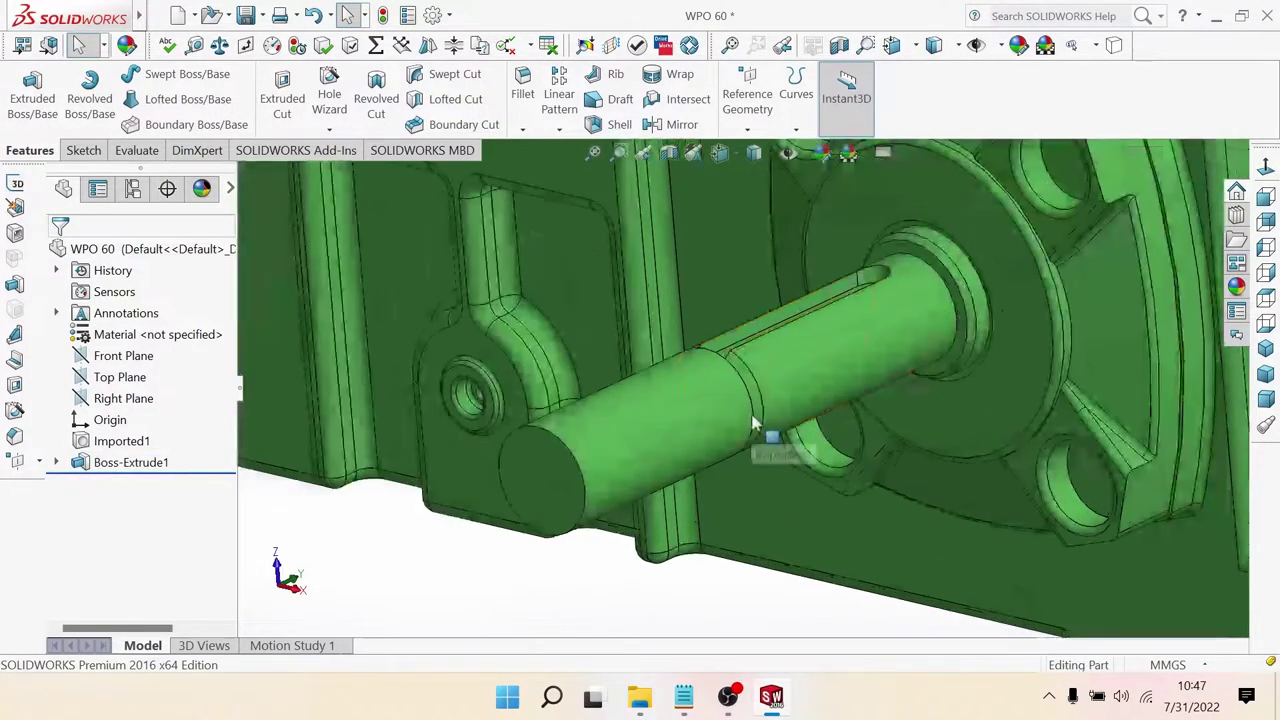
pyautogui.moveTo(766, 429)
pyautogui.mouseDown(button='middle')
pyautogui.moveTo(731, 423)
pyautogui.moveTo(703, 449)
pyautogui.moveTo(721, 446)
pyautogui.moveTo(688, 448)
pyautogui.moveTo(683, 466)
pyautogui.moveTo(757, 380)
pyautogui.moveTo(760, 394)
pyautogui.mouseUp(button='middle')
pyautogui.scroll(-2, 748, 392)
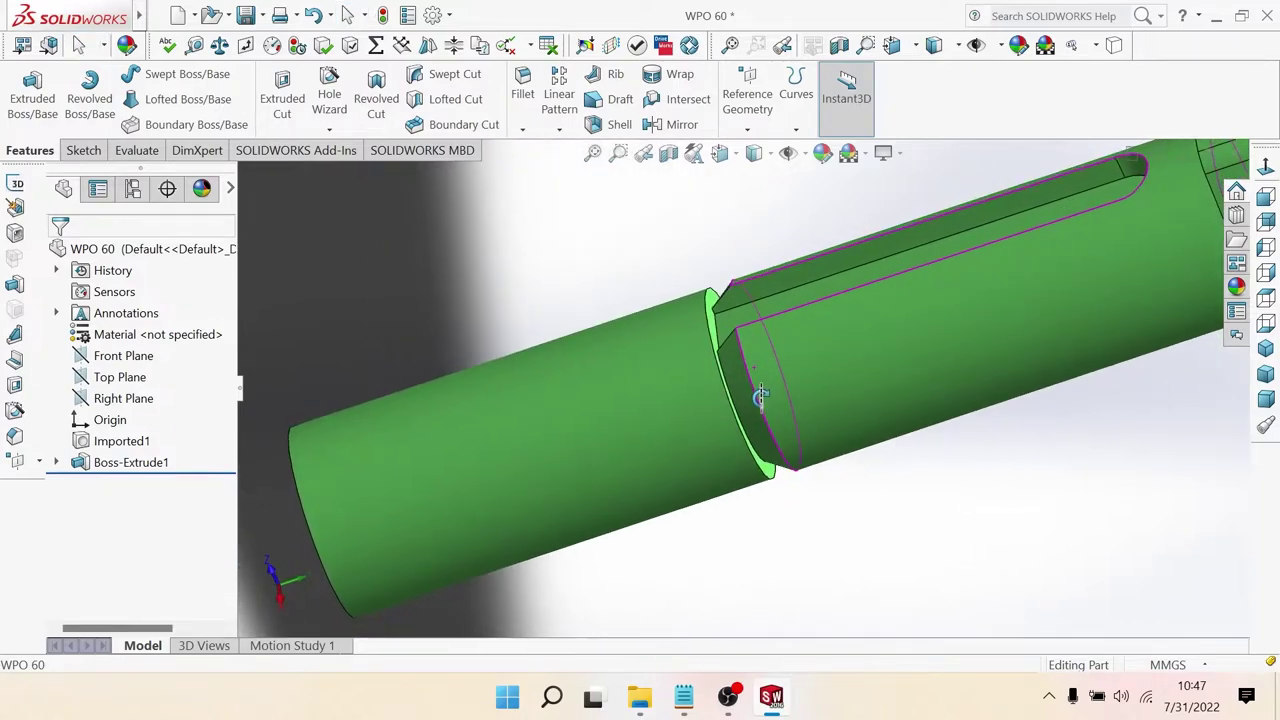
pyautogui.click(714, 320)
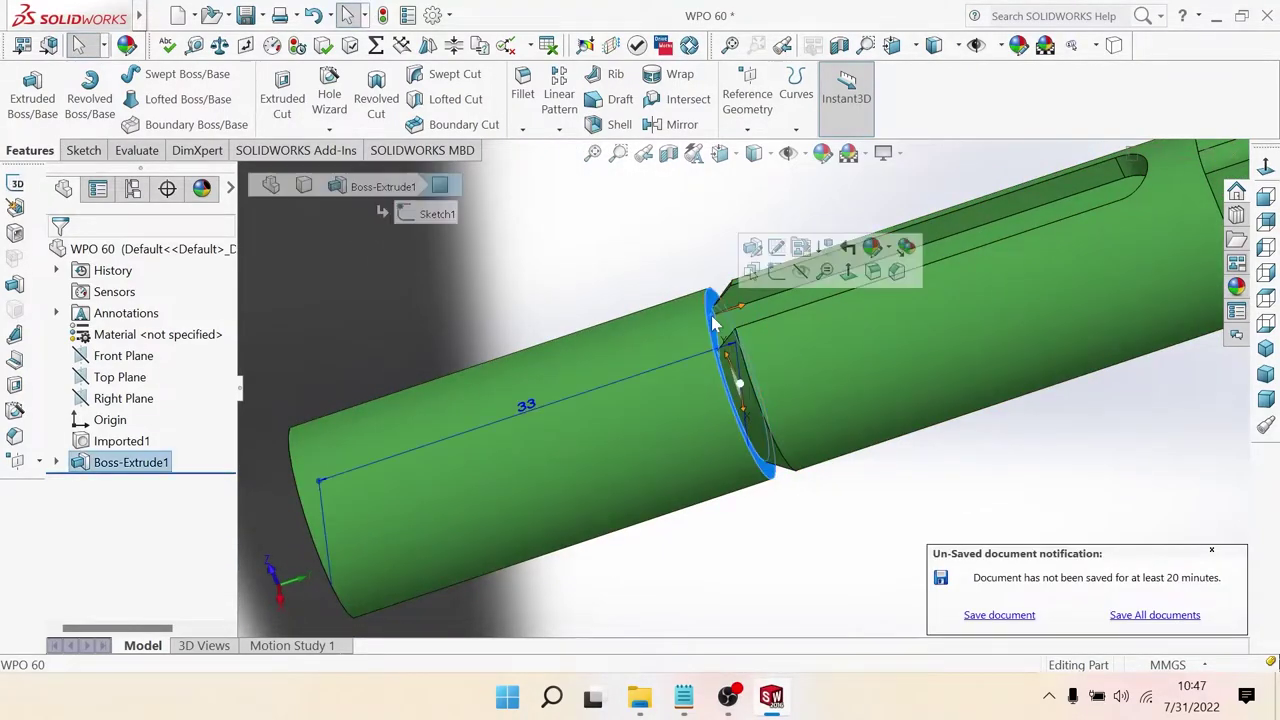
# Step: Edit Boss-Extrude1 to add a Blind 2 mm Direction 2 reaching back into the original shaft
pyautogui.click(752, 248)
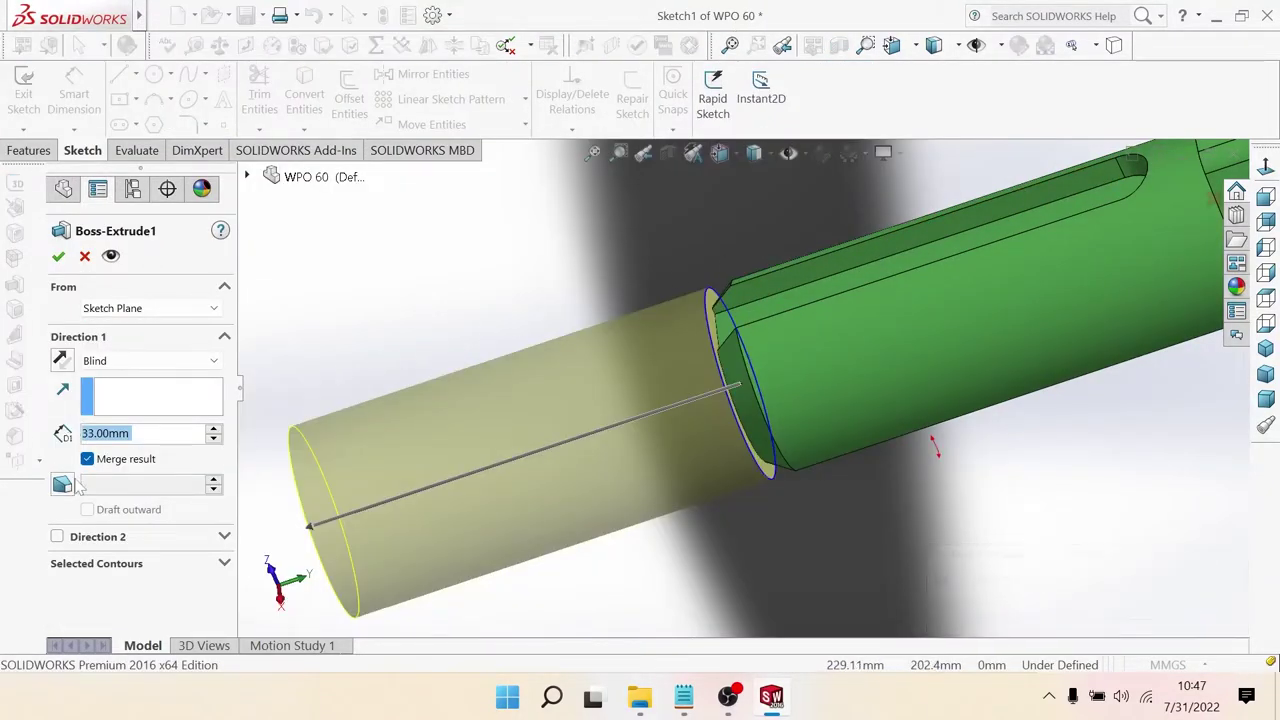
pyautogui.click(57, 537)
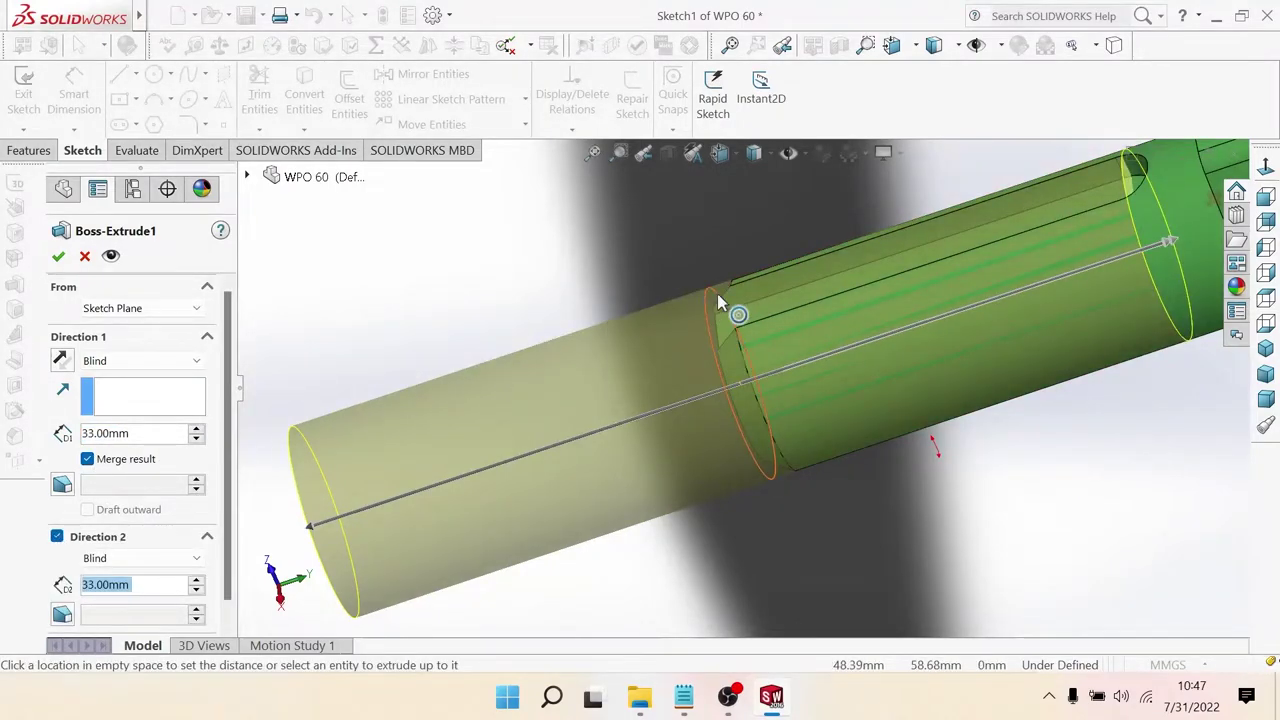
pyautogui.moveTo(1165, 244); pyautogui.dragTo(748, 331)
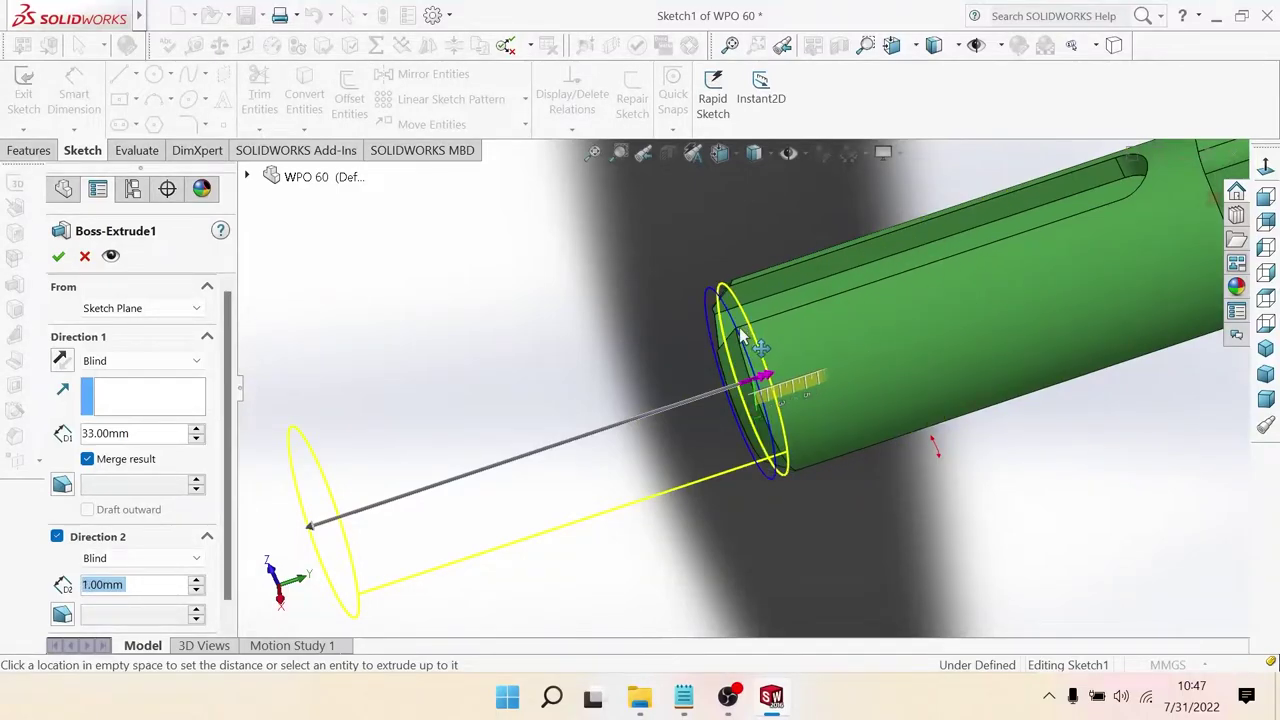
pyautogui.scroll(-2, 745, 345)
pyautogui.scroll(-2, 745, 350)
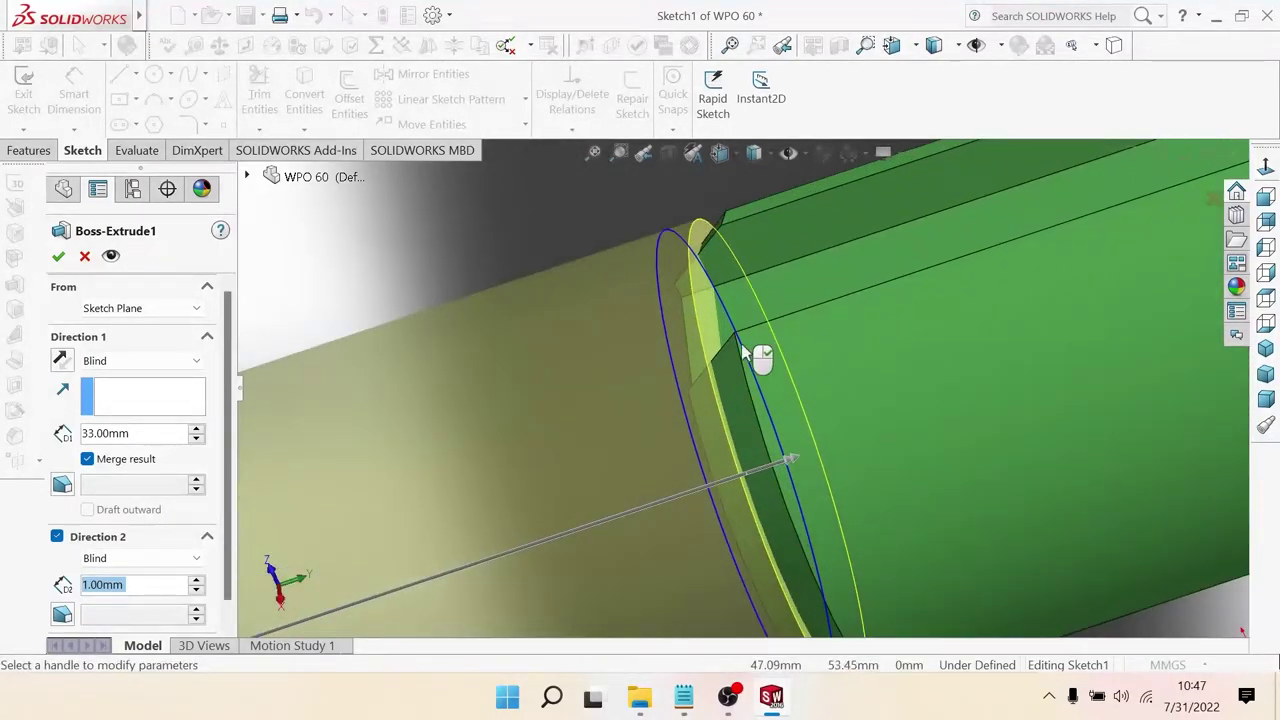
pyautogui.click(790, 463)
pyautogui.click(798, 457)
pyautogui.click(794, 454)
pyautogui.click(826, 455)
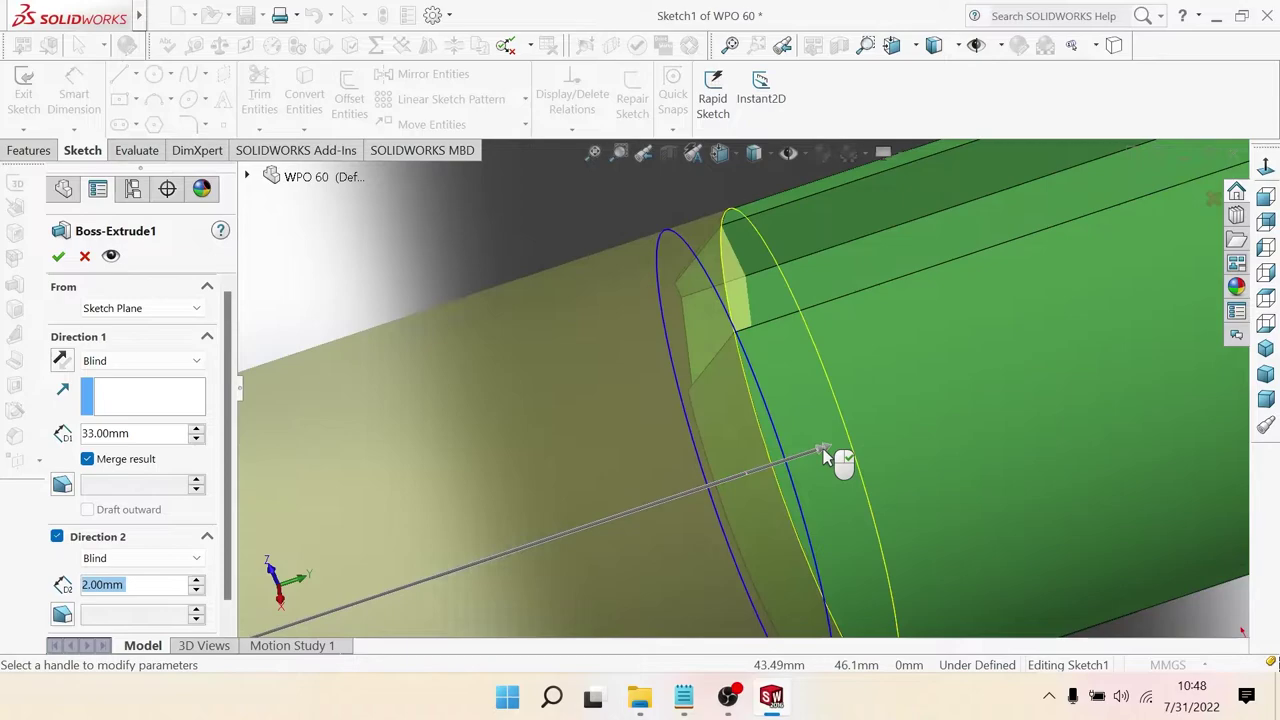
pyautogui.press('z')
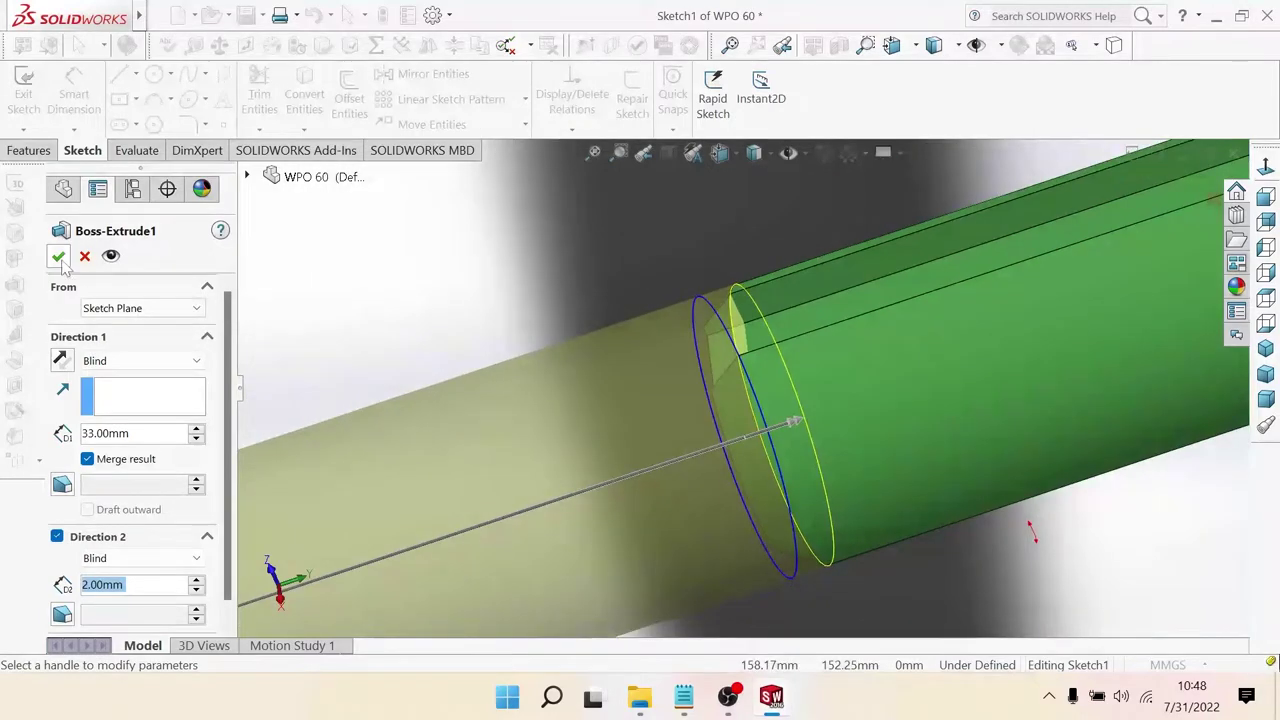
pyautogui.click(58, 256)
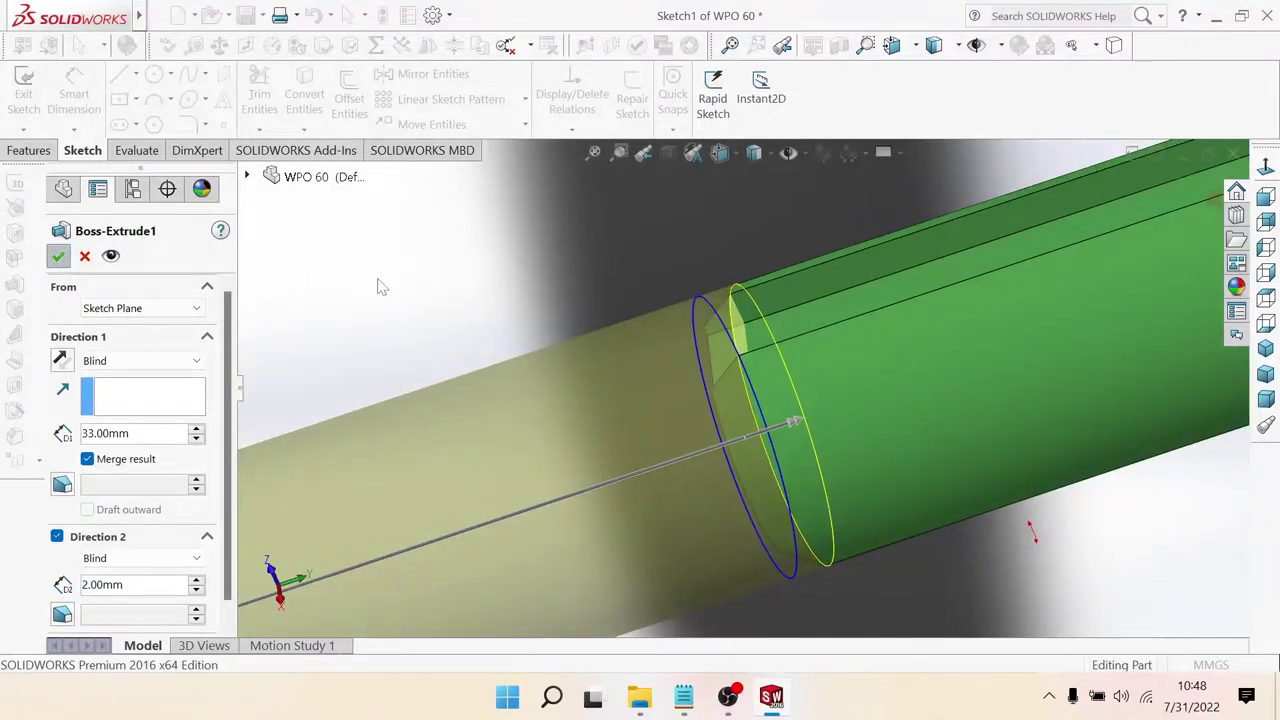
pyautogui.scroll(-5, 380, 287)
pyautogui.scroll(6, 501, 343)
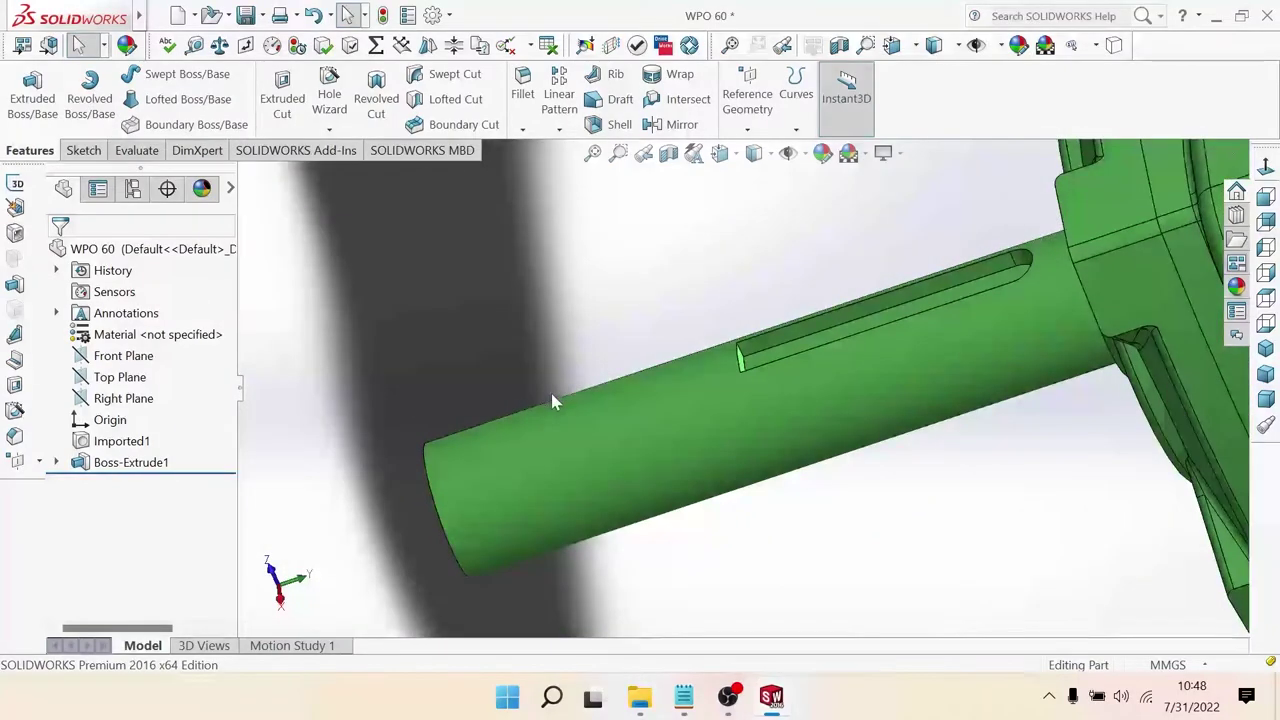
# Step: Start a new sketch on the shaft's end face and turn the part to face it head-on
pyautogui.moveTo(553, 401); pyautogui.dragTo(604, 464, button='middle')
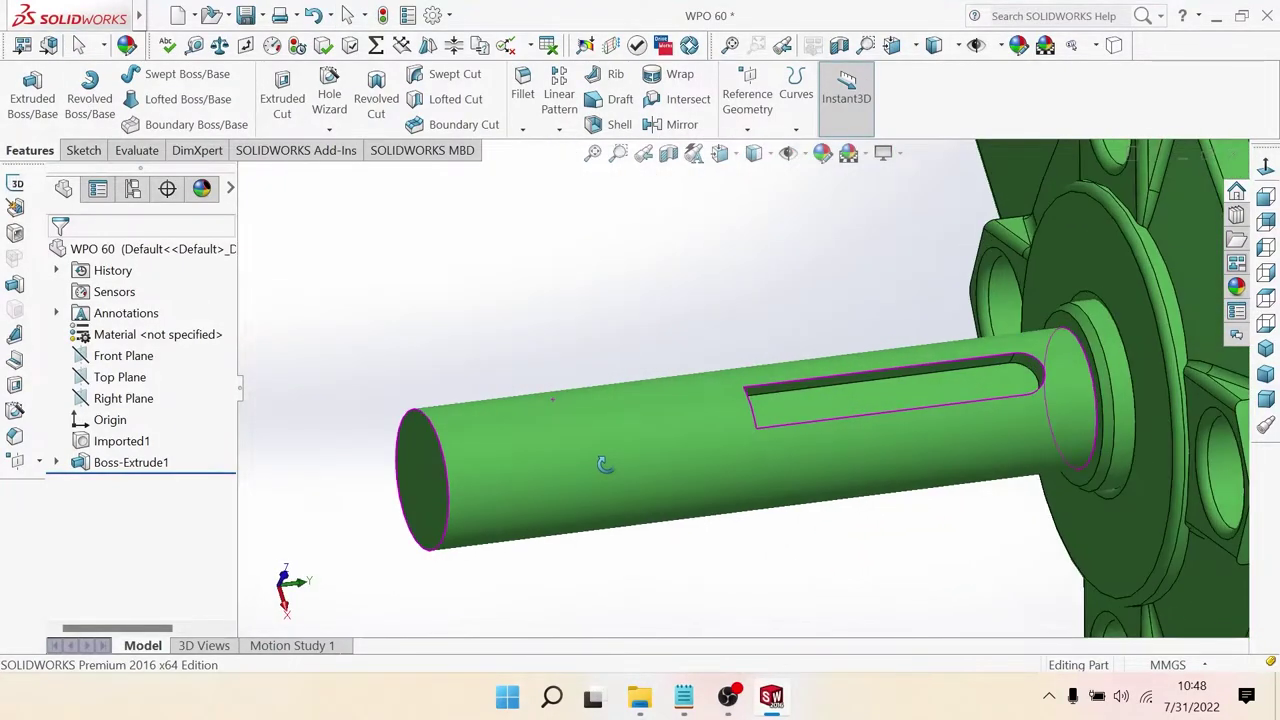
pyautogui.scroll(-3, 740, 425)
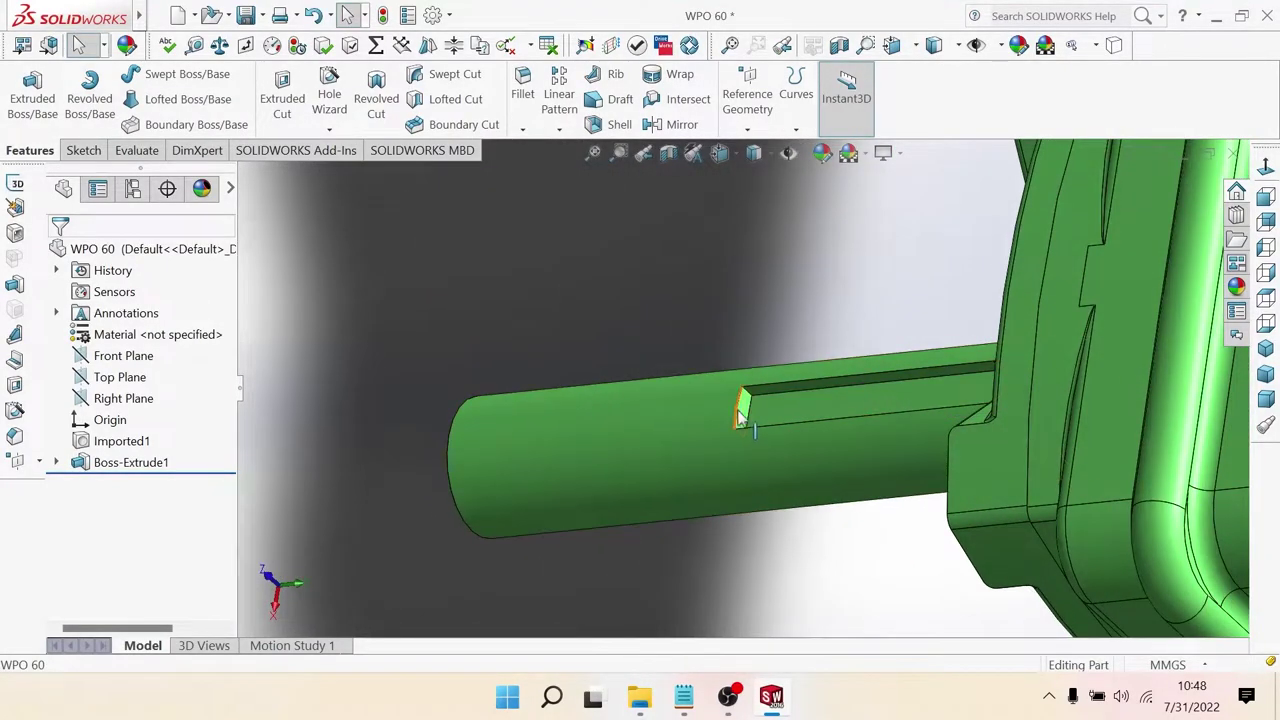
pyautogui.click(748, 408)
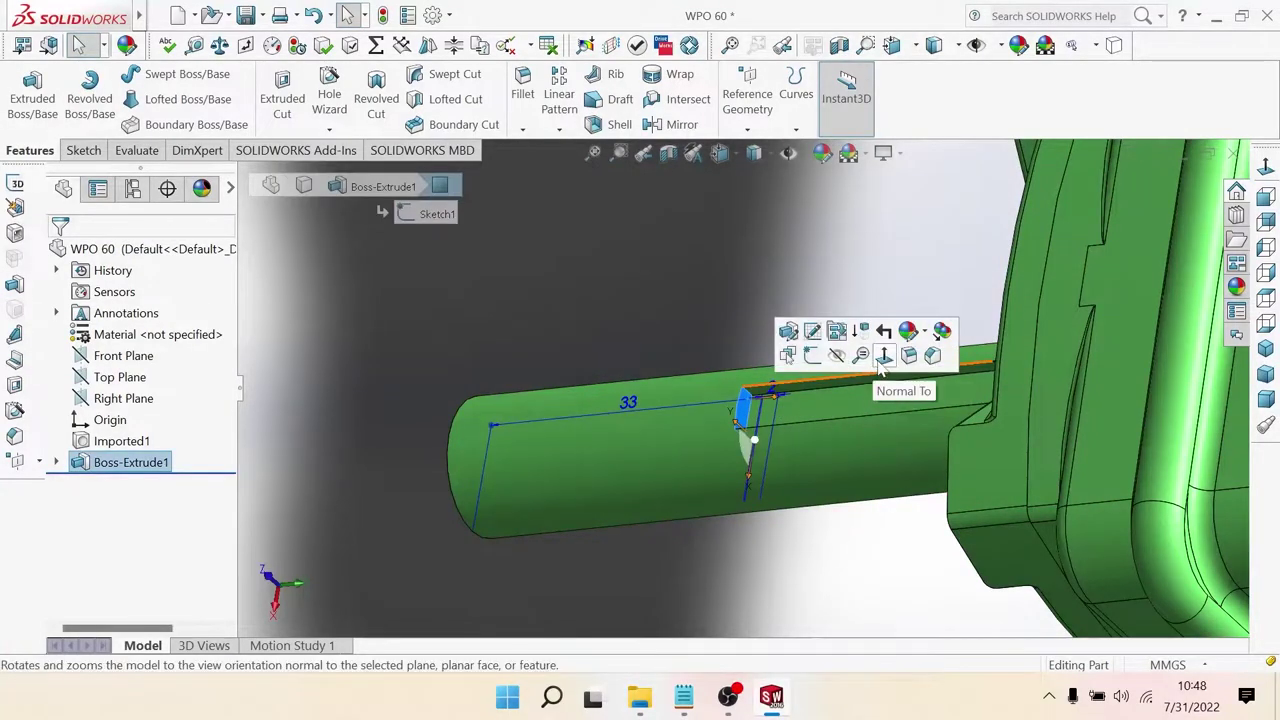
pyautogui.click(811, 356)
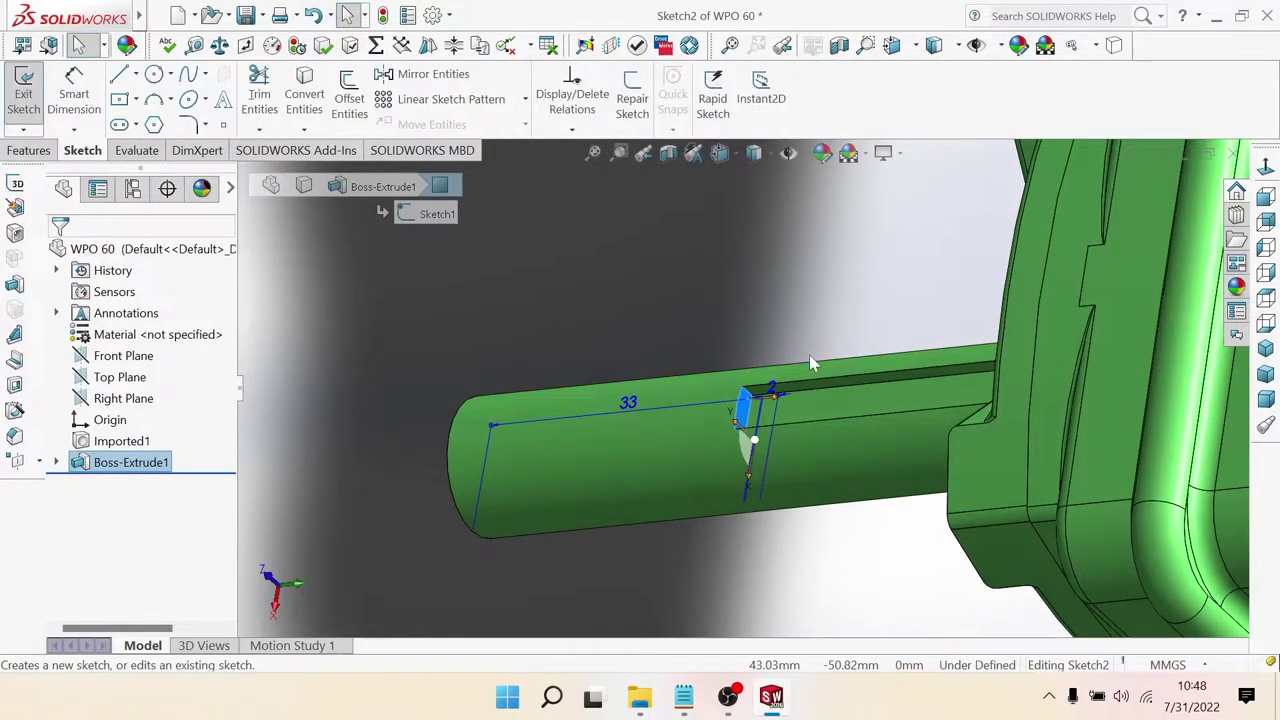
pyautogui.click(718, 155)
pyautogui.click(826, 262)
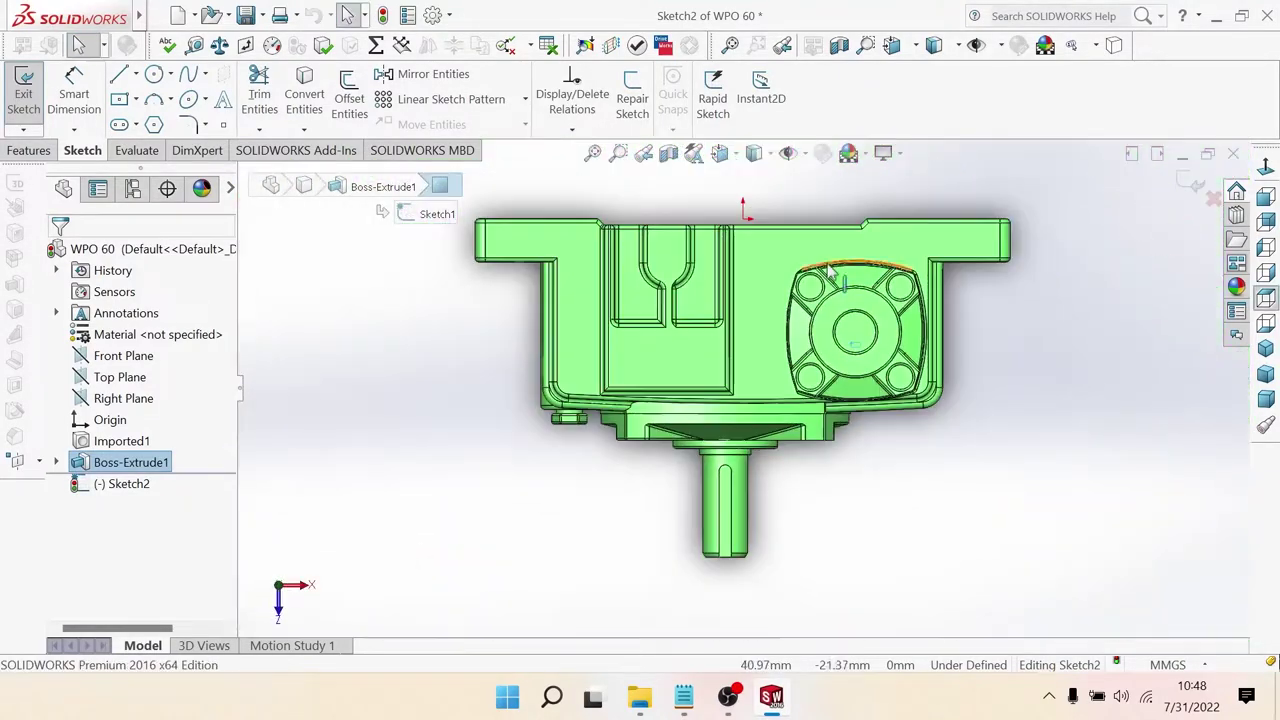
pyautogui.moveTo(855, 425)
pyautogui.mouseDown(button='middle')
pyautogui.moveTo(910, 422)
pyautogui.moveTo(875, 420)
pyautogui.mouseUp(button='middle')
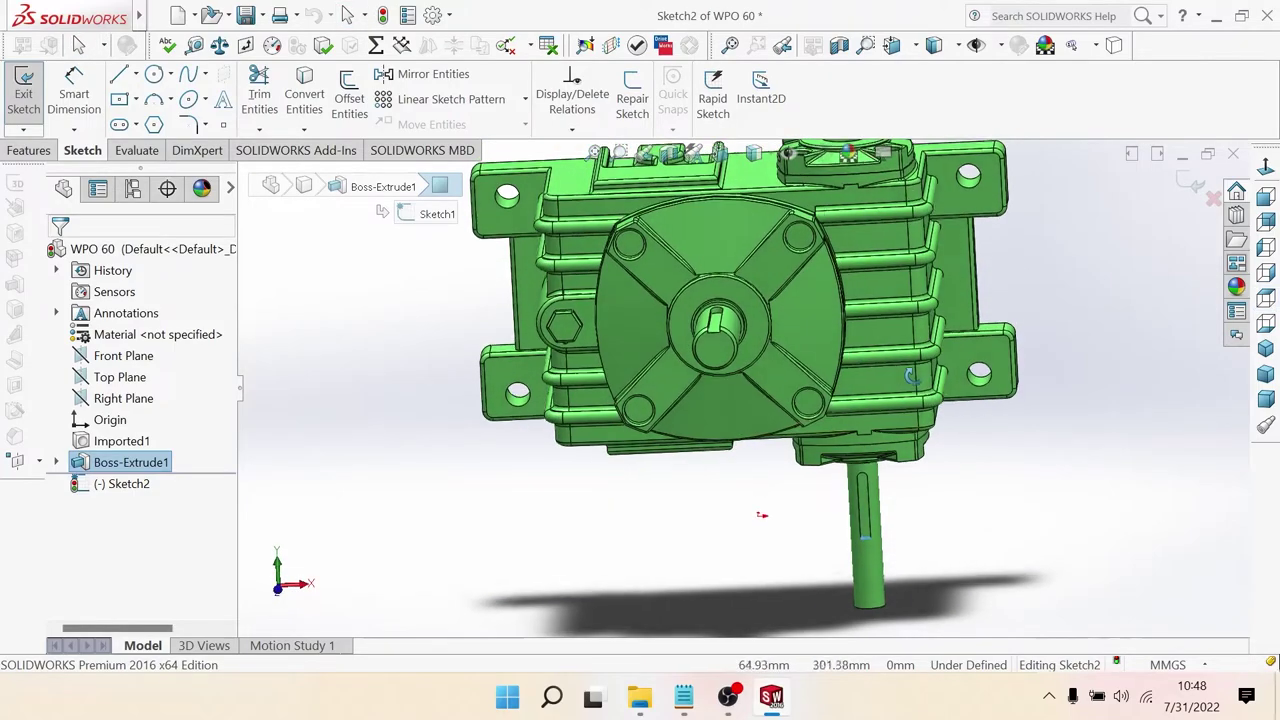
pyautogui.moveTo(872, 535); pyautogui.dragTo(877, 528, button='middle')
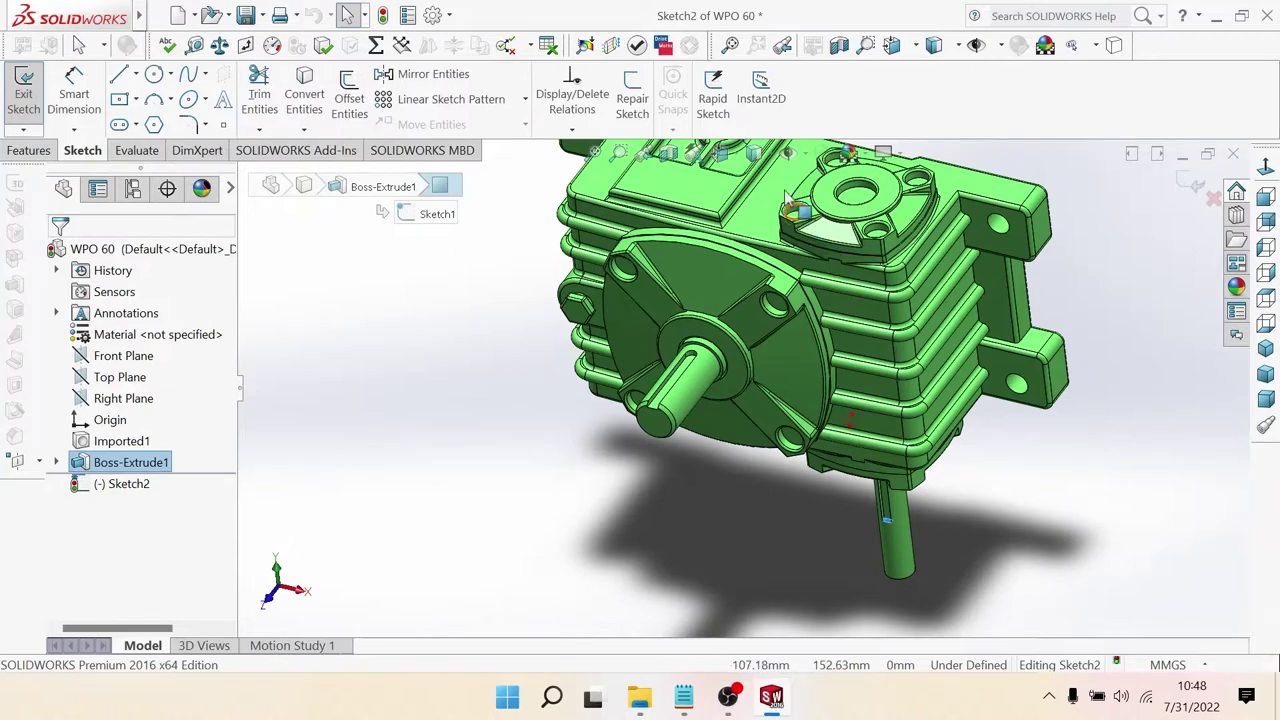
# Step: Switch the display to Hidden Lines Visible and zoom in, facing the shaft end face
pyautogui.click(755, 259)
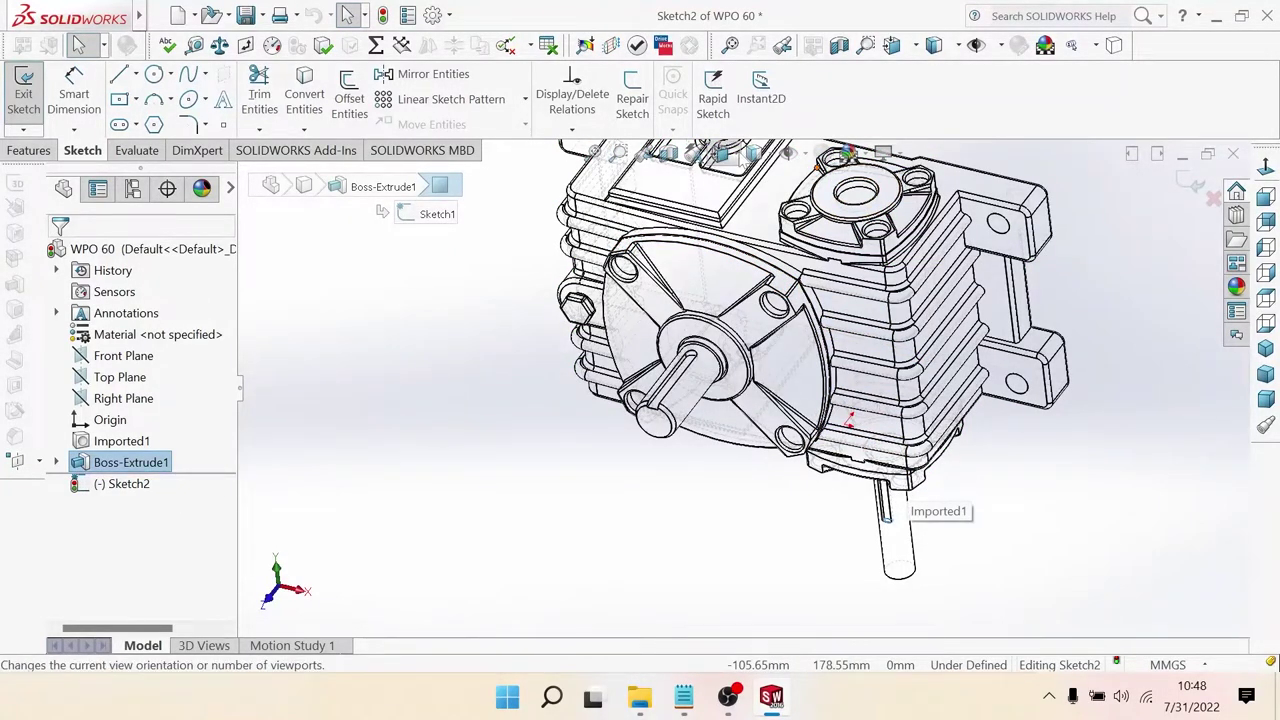
pyautogui.click(720, 153)
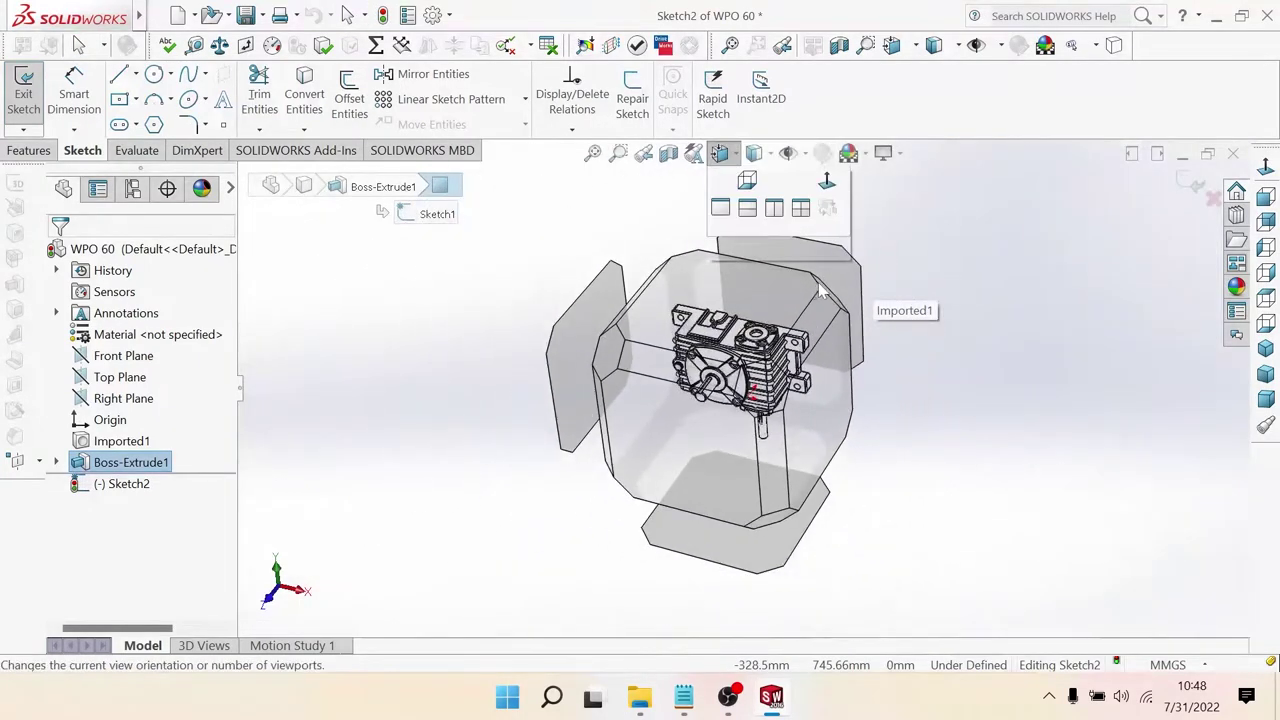
pyautogui.click(820, 290)
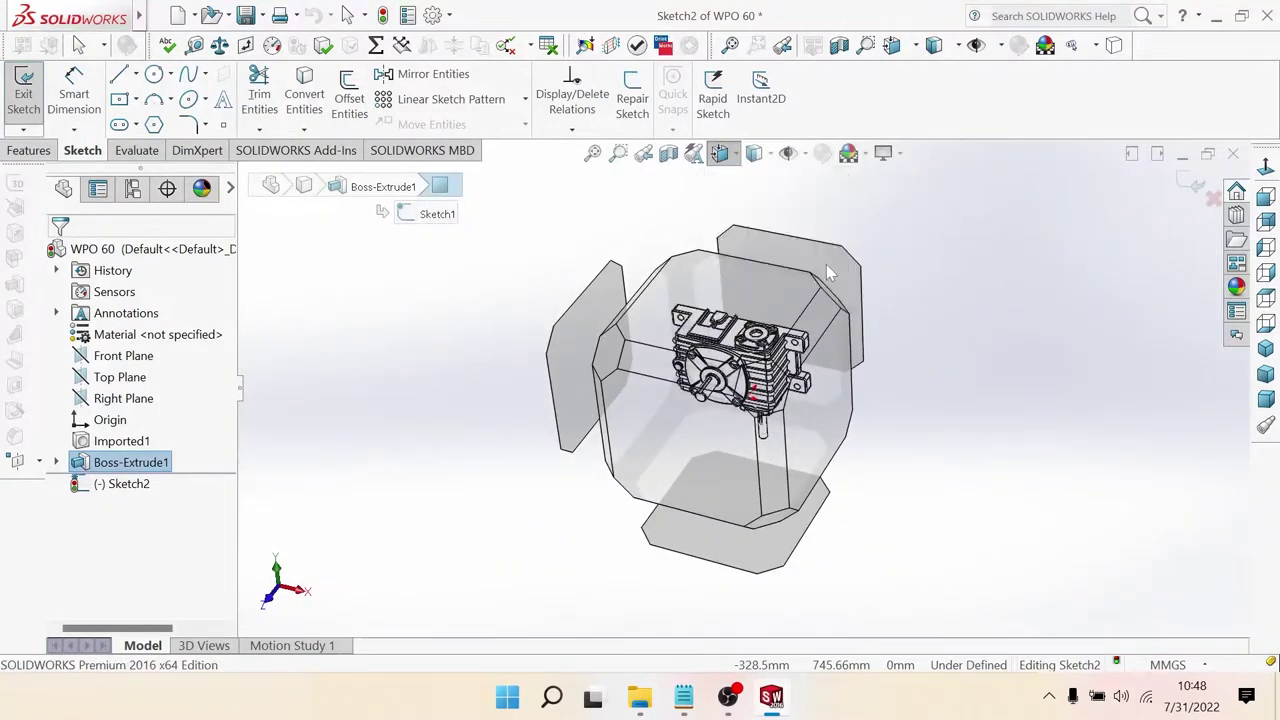
pyautogui.scroll(-3, 868, 350)
pyautogui.scroll(-3, 845, 355)
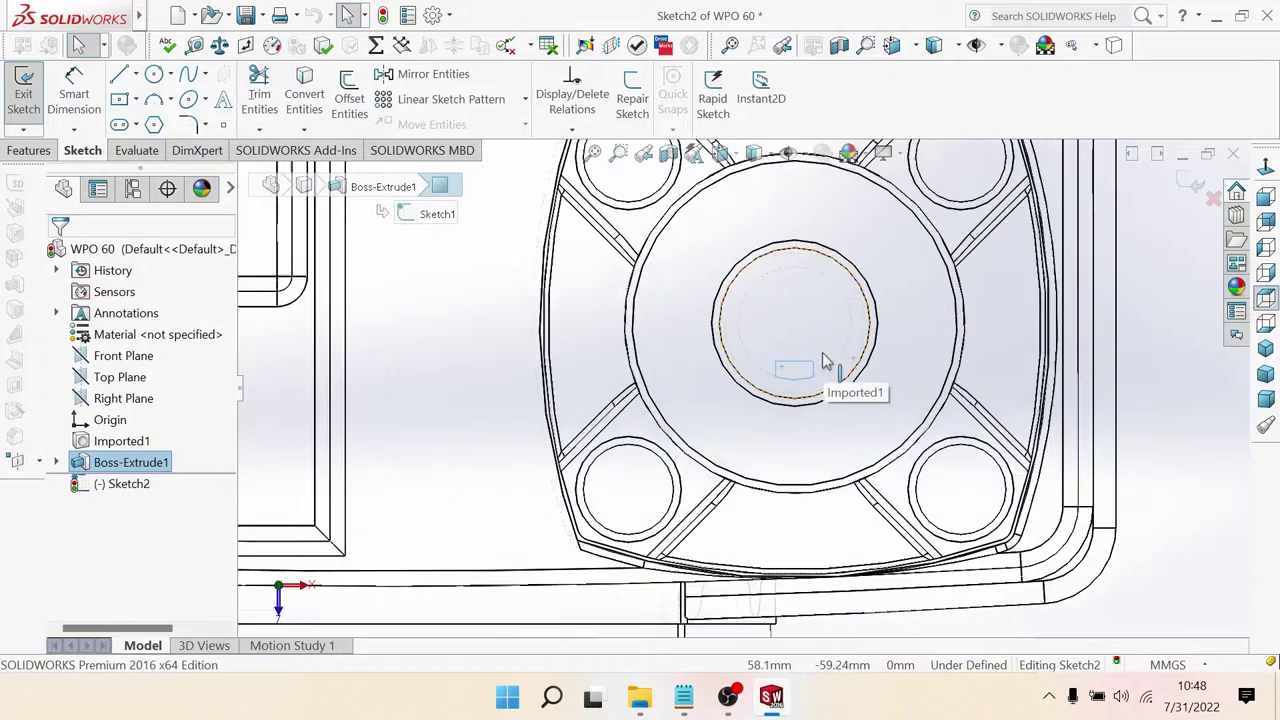
pyautogui.scroll(-2, 829, 357)
# Step: Draw a circle at the shaft's radius and a corner rectangle across its lower edge
pyautogui.click(153, 74)
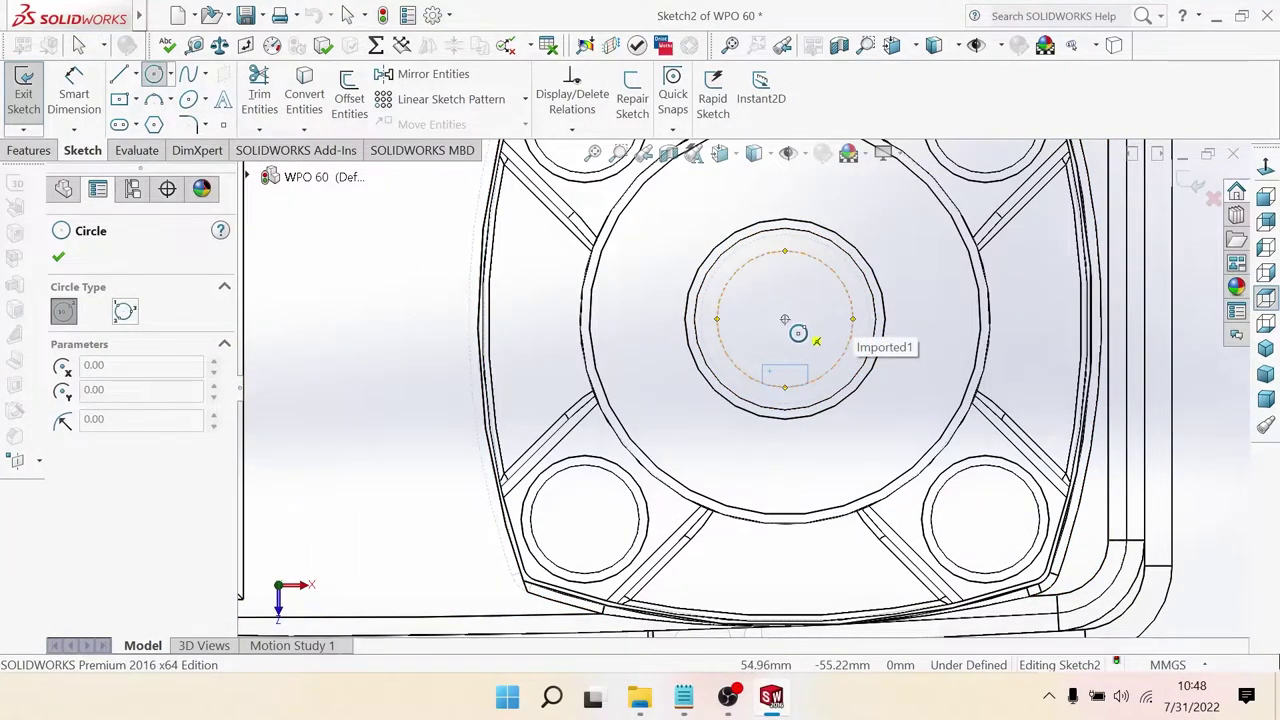
pyautogui.click(785, 320)
pyautogui.click(831, 371)
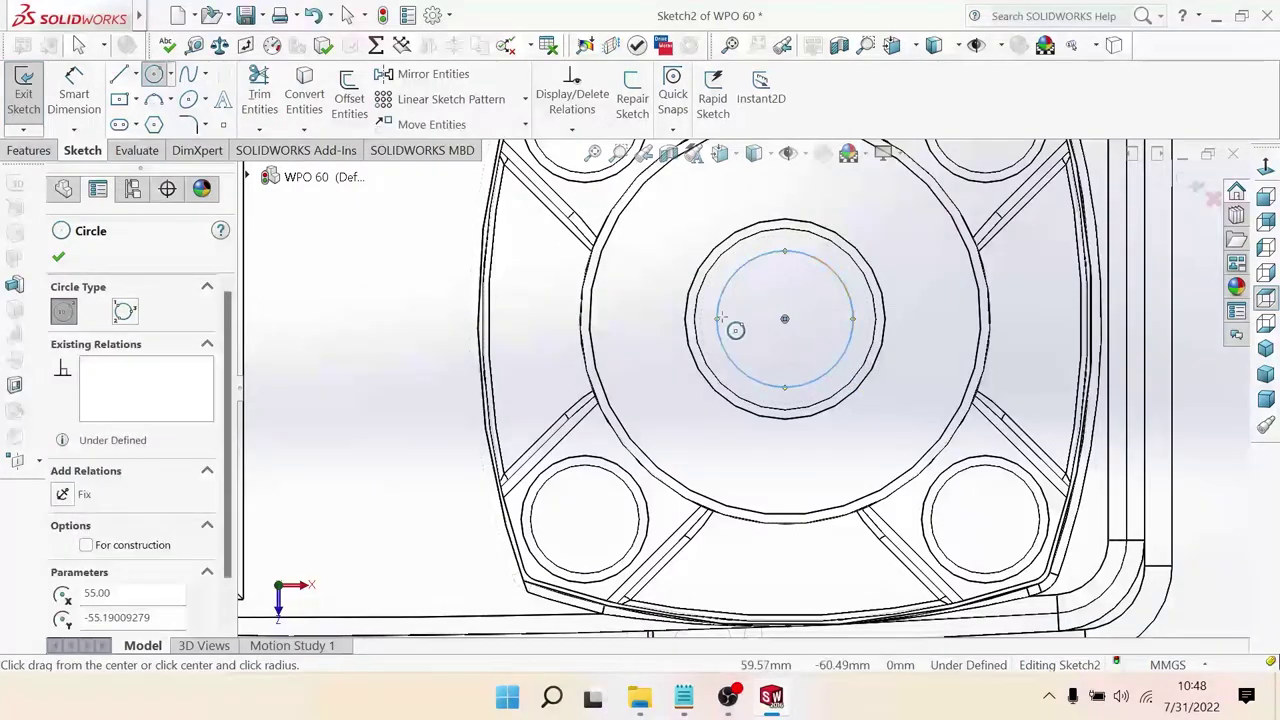
pyautogui.click(136, 100)
pyautogui.click(130, 124)
pyautogui.scroll(-3, 820, 365)
pyautogui.scroll(-3, 825, 370)
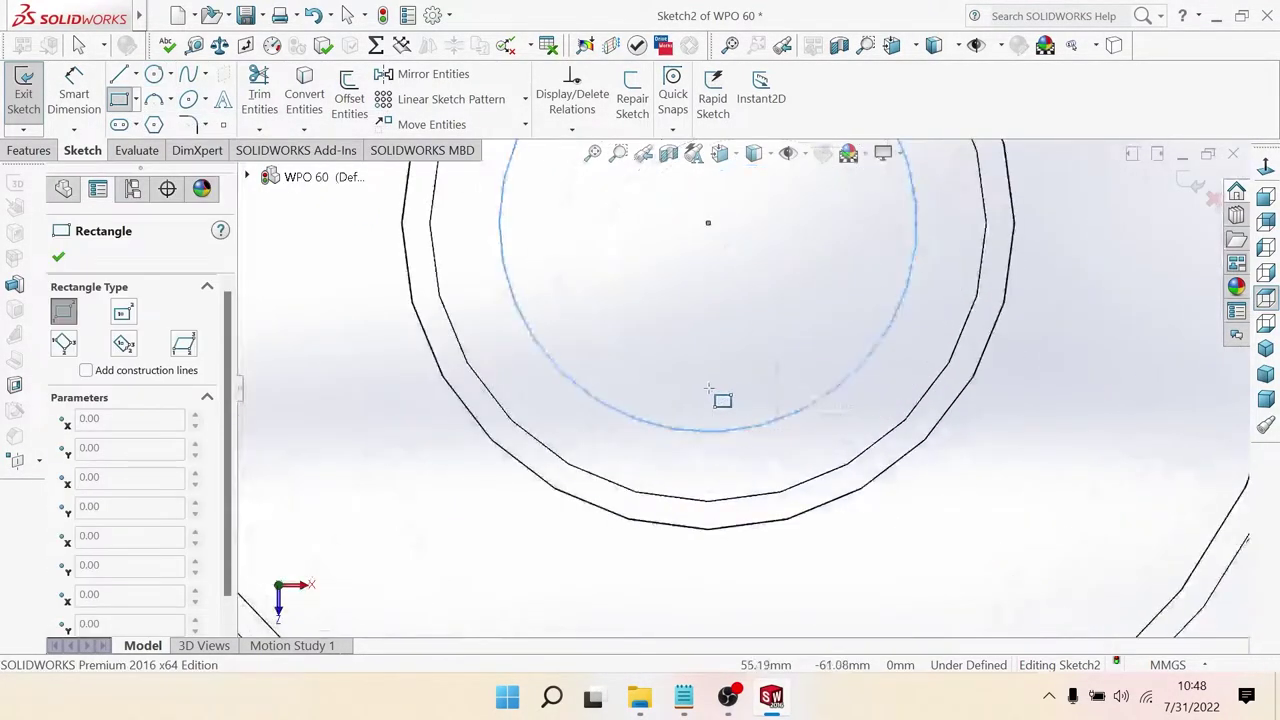
pyautogui.click(638, 364)
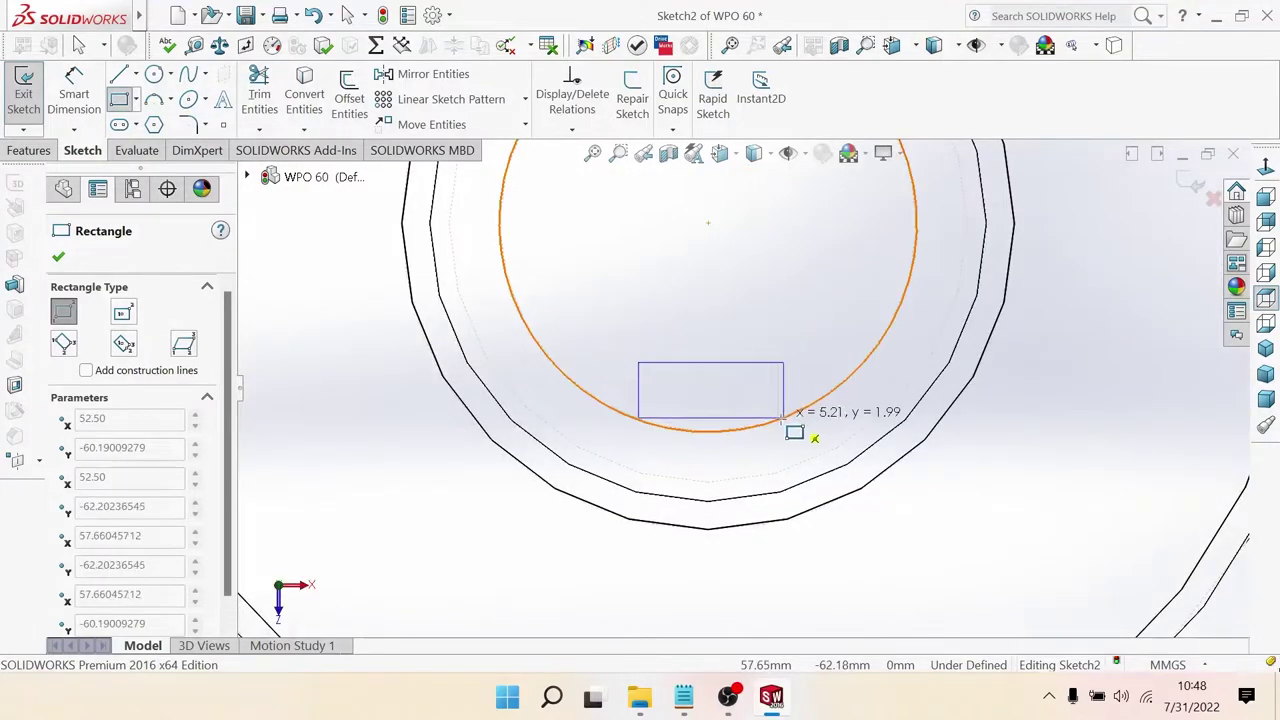
pyautogui.click(778, 438)
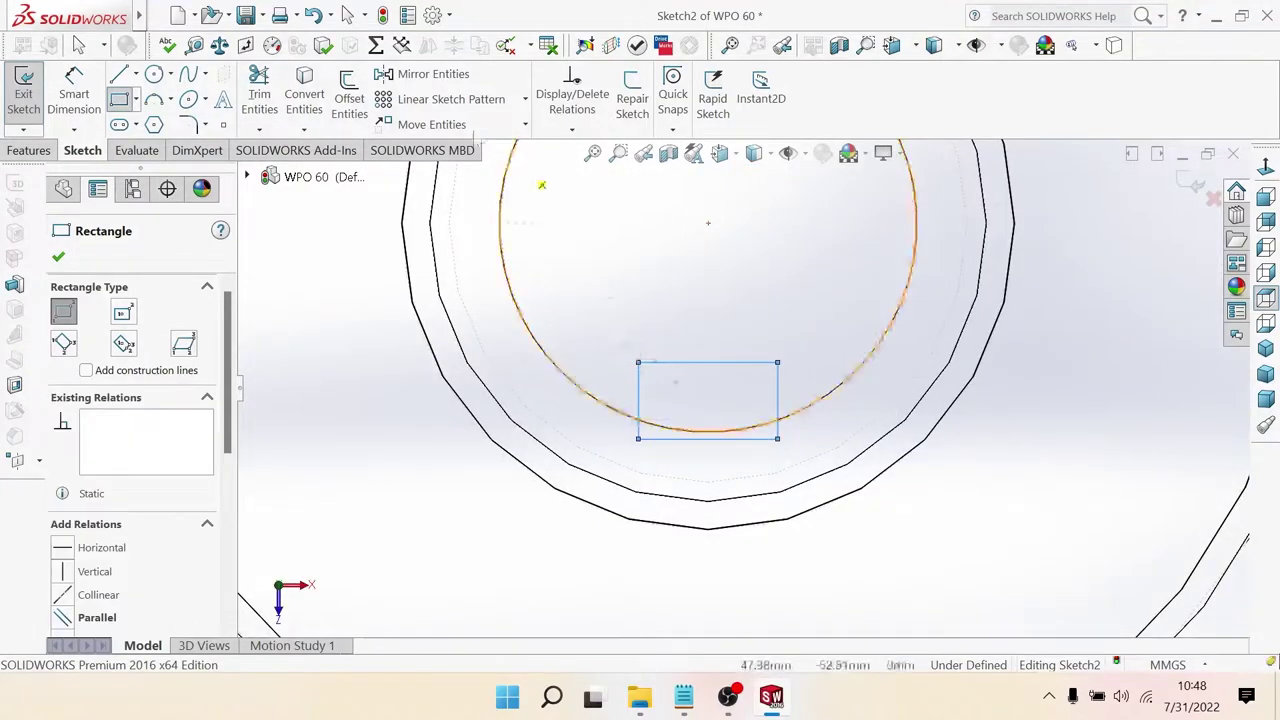
# Step: Trim away the circle outside the rectangle, leaving the keyway profile
pyautogui.click(259, 95)
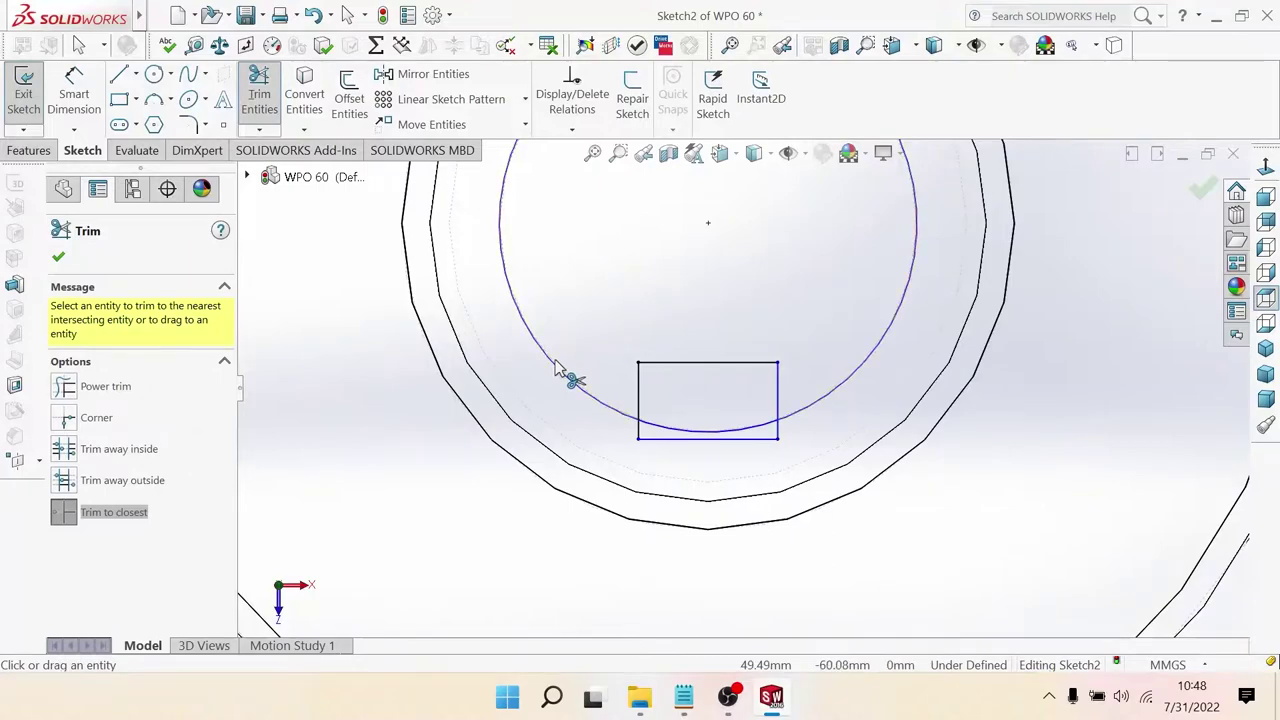
pyautogui.click(557, 367)
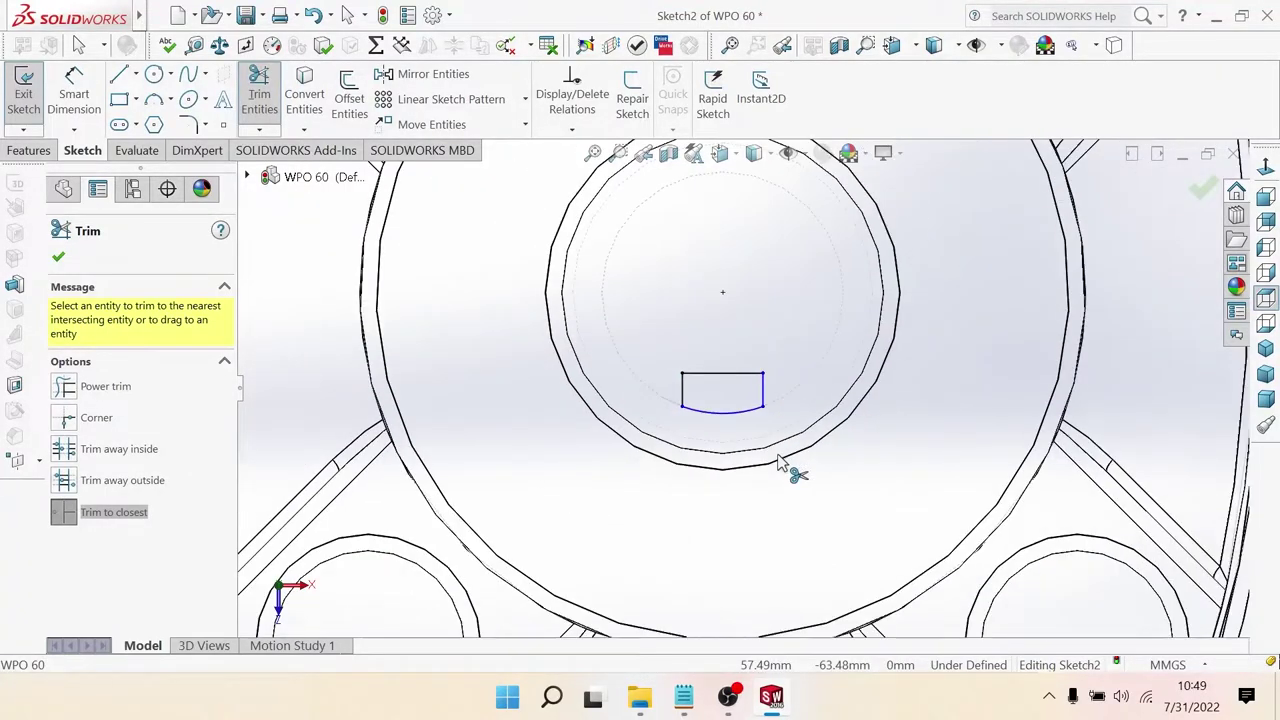
pyautogui.scroll(2, 792, 464)
pyautogui.scroll(3, 792, 464)
pyautogui.scroll(3, 799, 461)
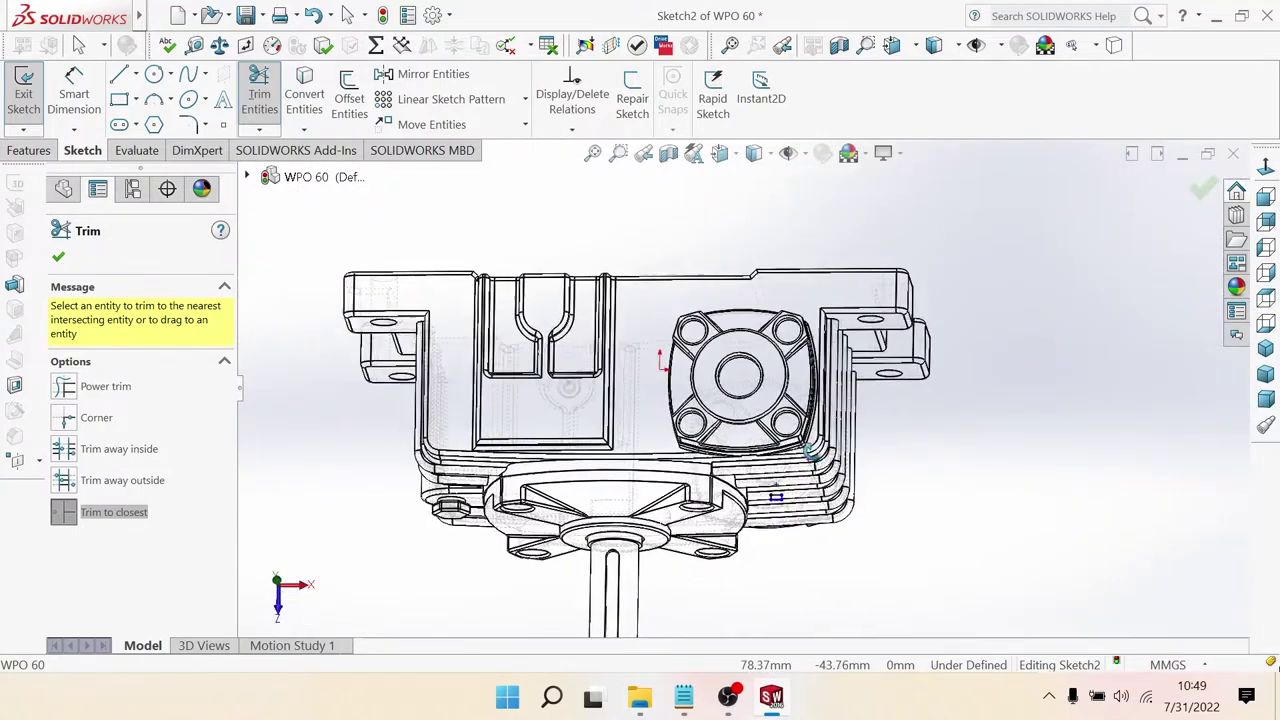
pyautogui.moveTo(801, 460); pyautogui.dragTo(952, 521, button='middle')
pyautogui.scroll(-2, 897, 470)
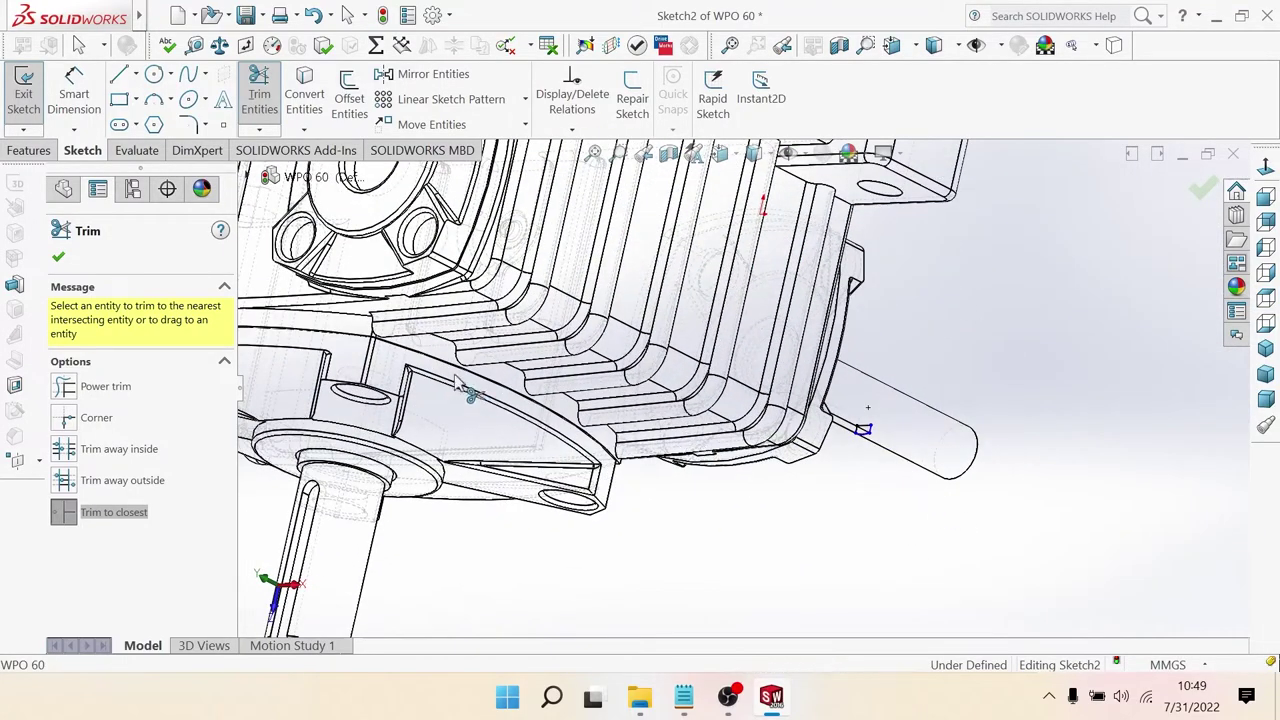
pyautogui.click(24, 151)
# Step: Cut the keyway profile Through All along the shaft as Cut-Extrude1
pyautogui.click(282, 98)
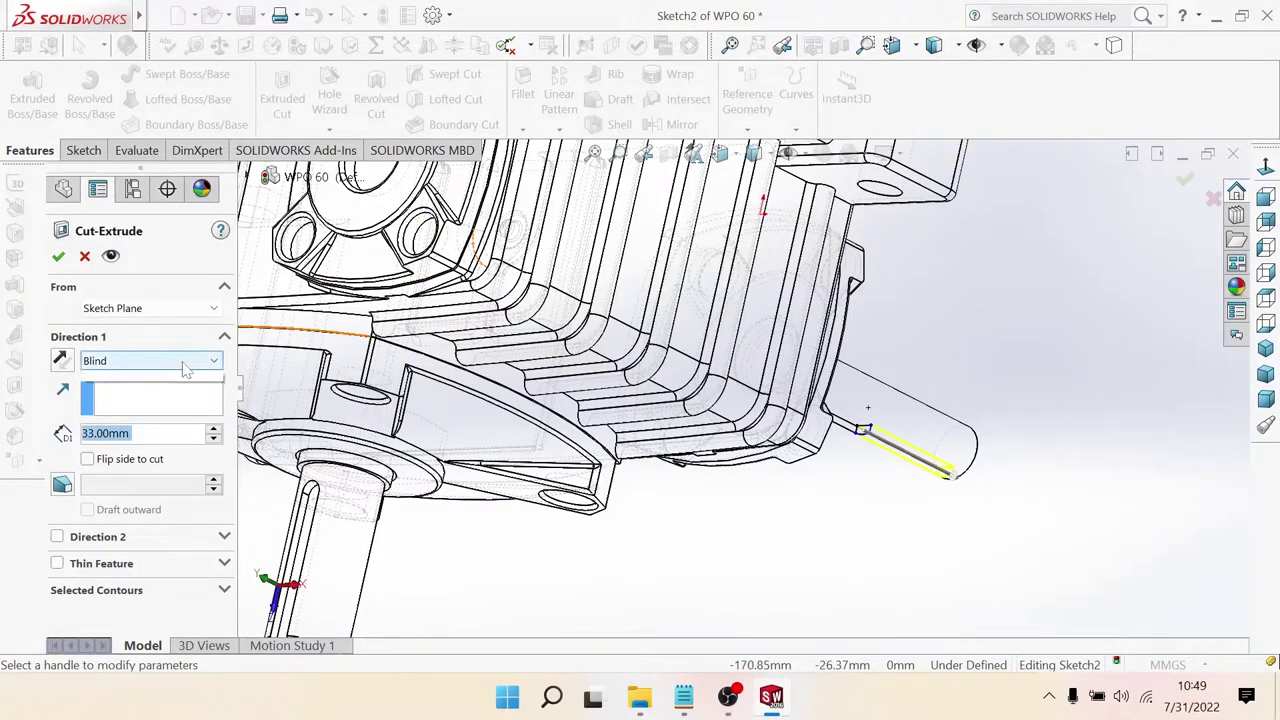
pyautogui.click(186, 361)
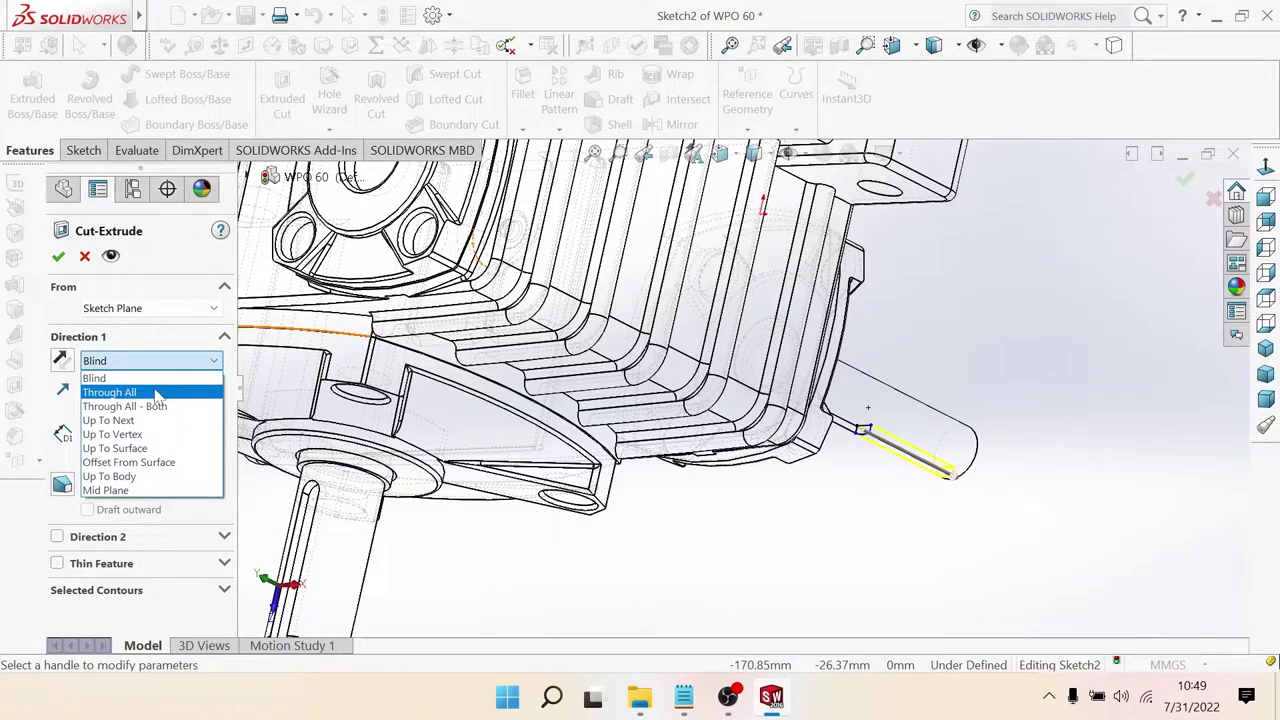
pyautogui.click(110, 392)
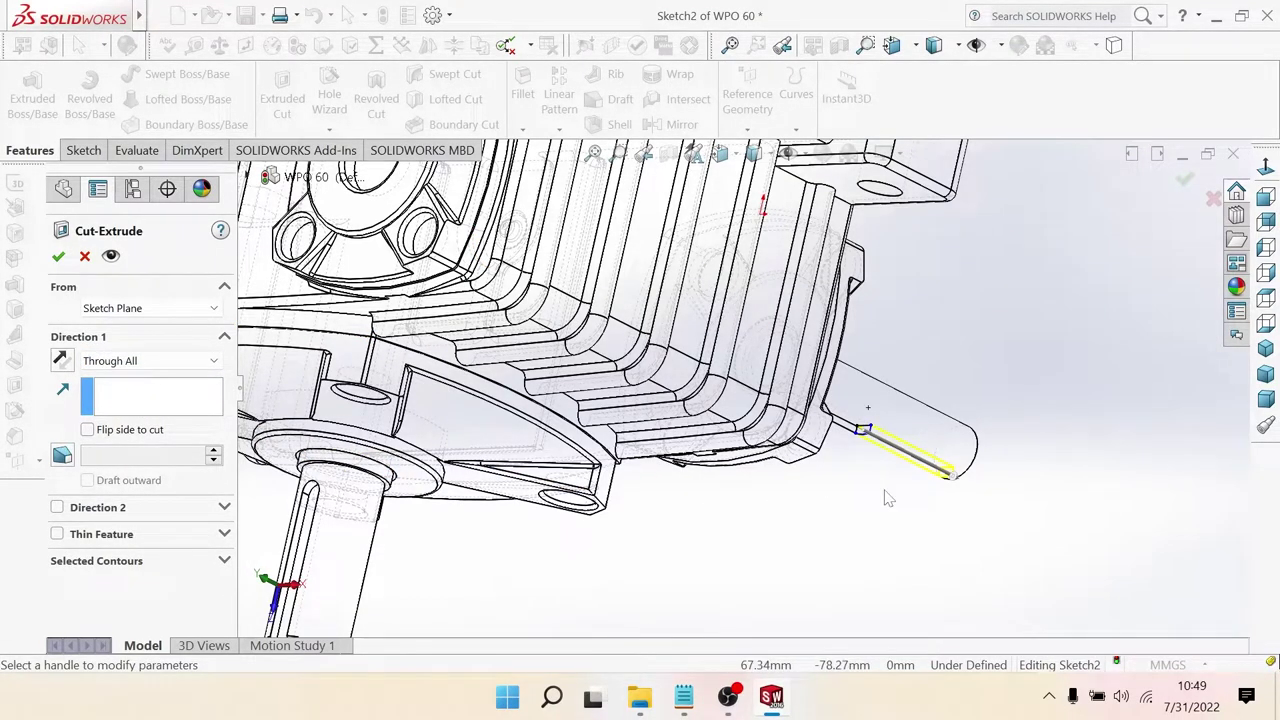
pyautogui.moveTo(886, 478); pyautogui.dragTo(903, 397, button='middle')
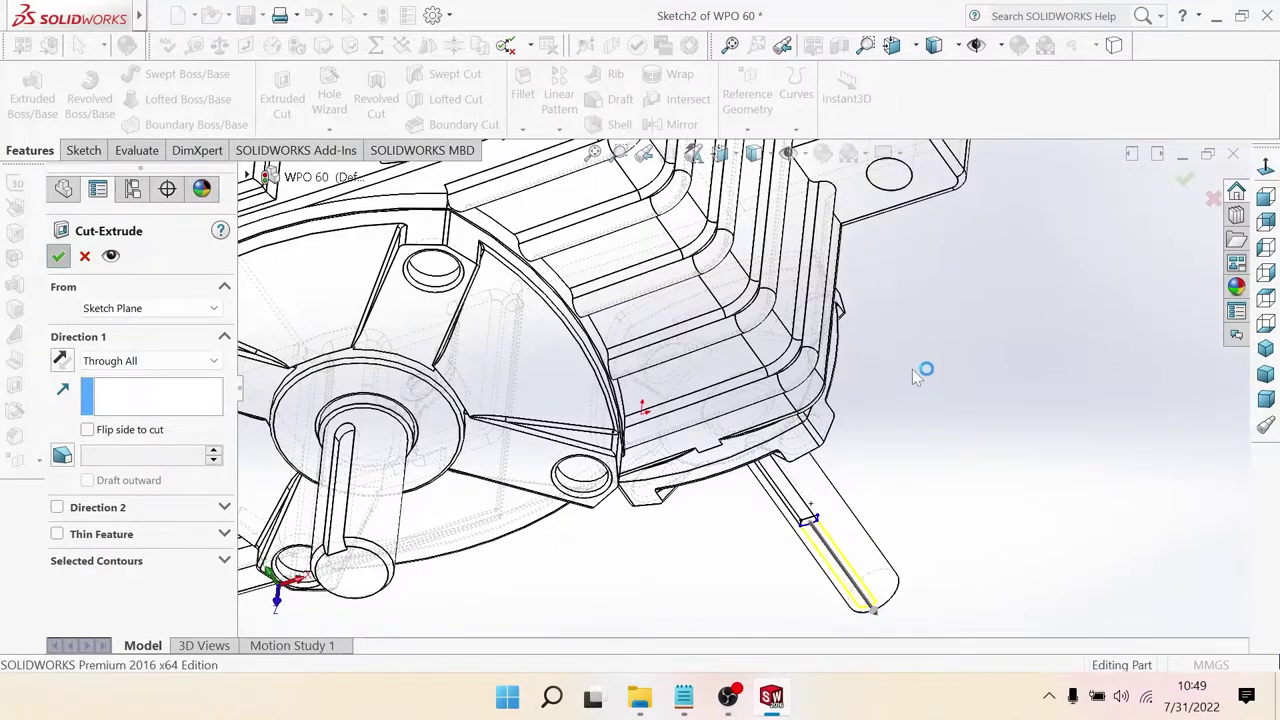
pyautogui.click(1181, 180)
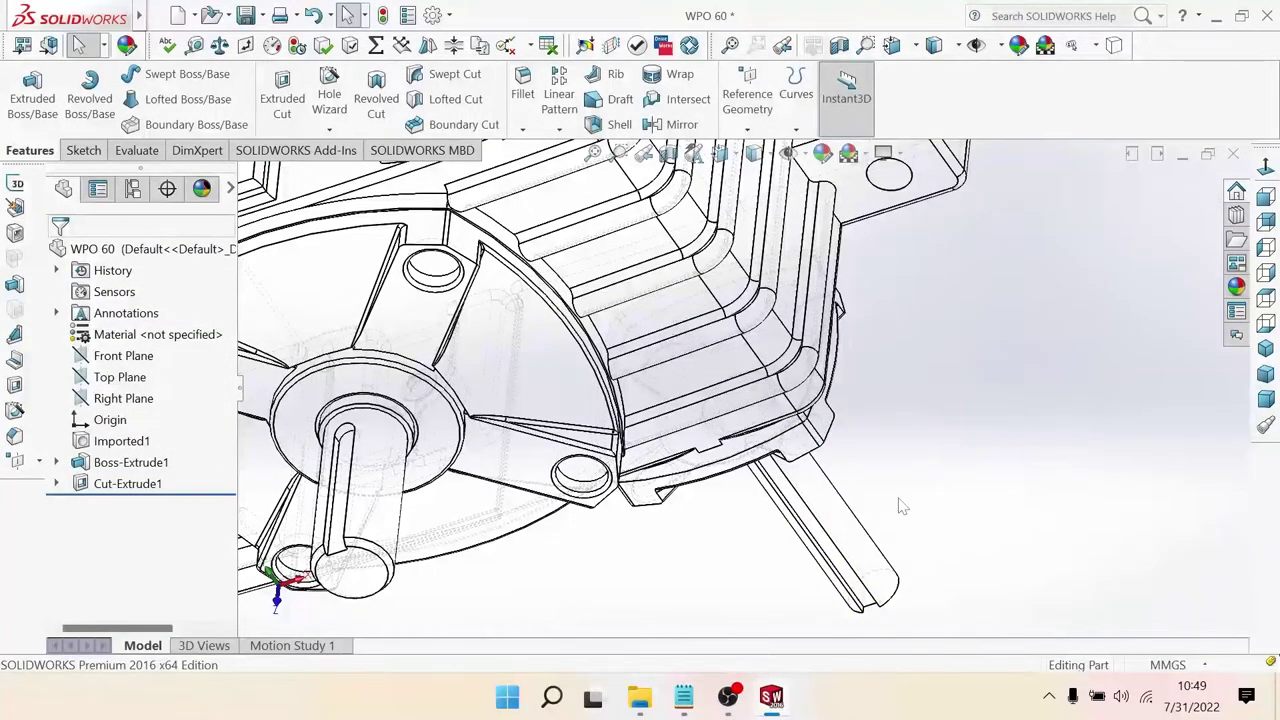
pyautogui.moveTo(897, 503); pyautogui.dragTo(883, 365, button='middle')
# Step: Set the display style back to Shaded With Edges and view the keyed shaft
pyautogui.click(754, 152)
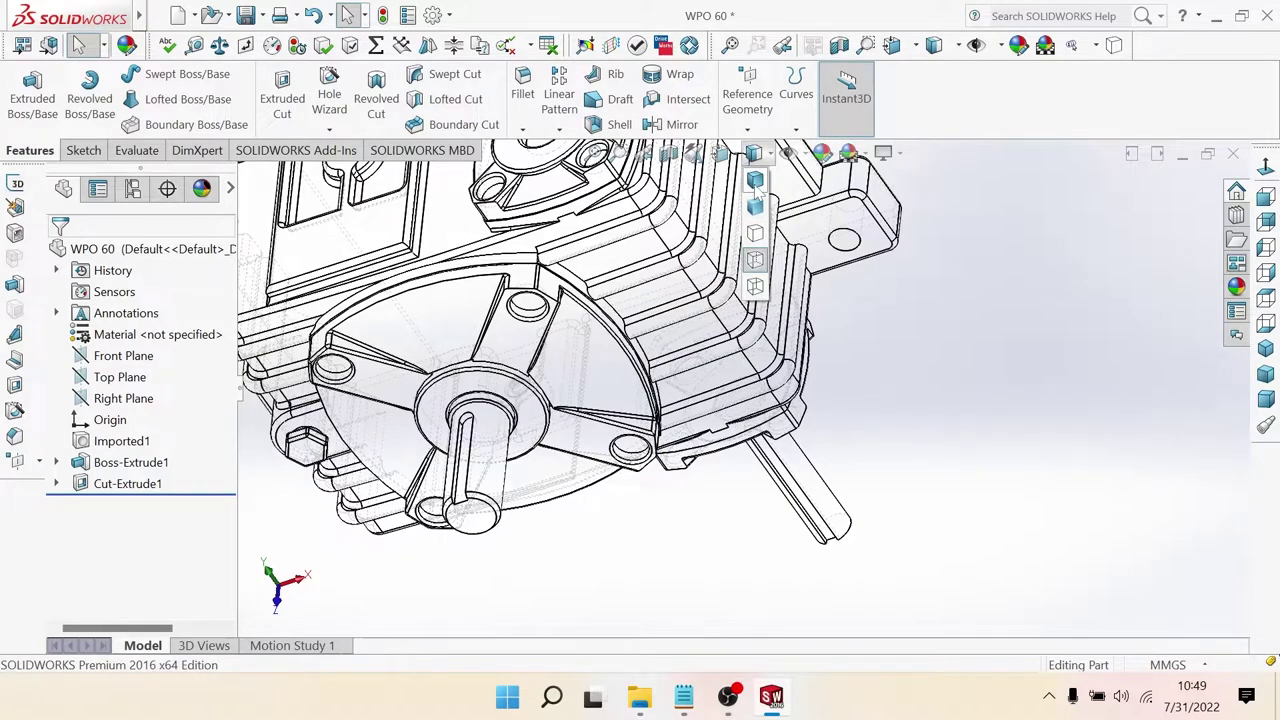
pyautogui.click(758, 182)
pyautogui.moveTo(850, 275)
pyautogui.mouseDown(button='middle')
pyautogui.moveTo(869, 529)
pyautogui.moveTo(836, 362)
pyautogui.moveTo(894, 357)
pyautogui.moveTo(806, 440)
pyautogui.mouseUp(button='middle')
pyautogui.scroll(-2, 830, 440)
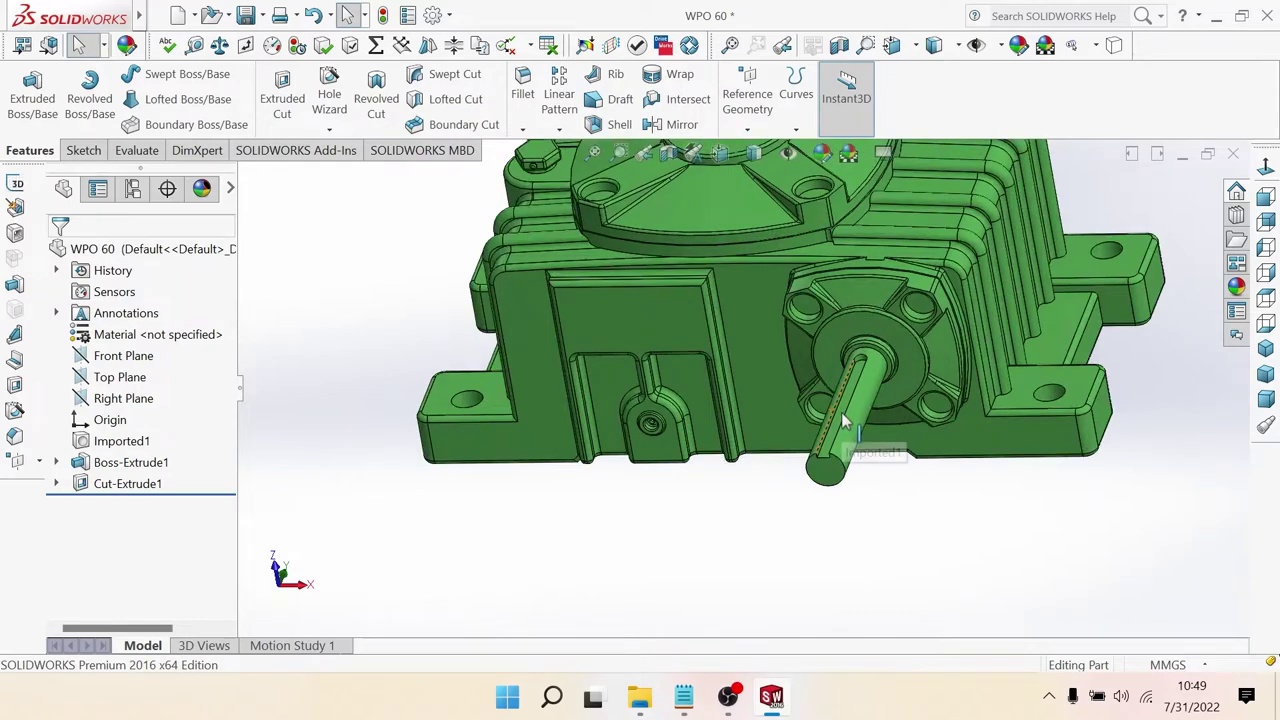
pyautogui.scroll(-3, 830, 440)
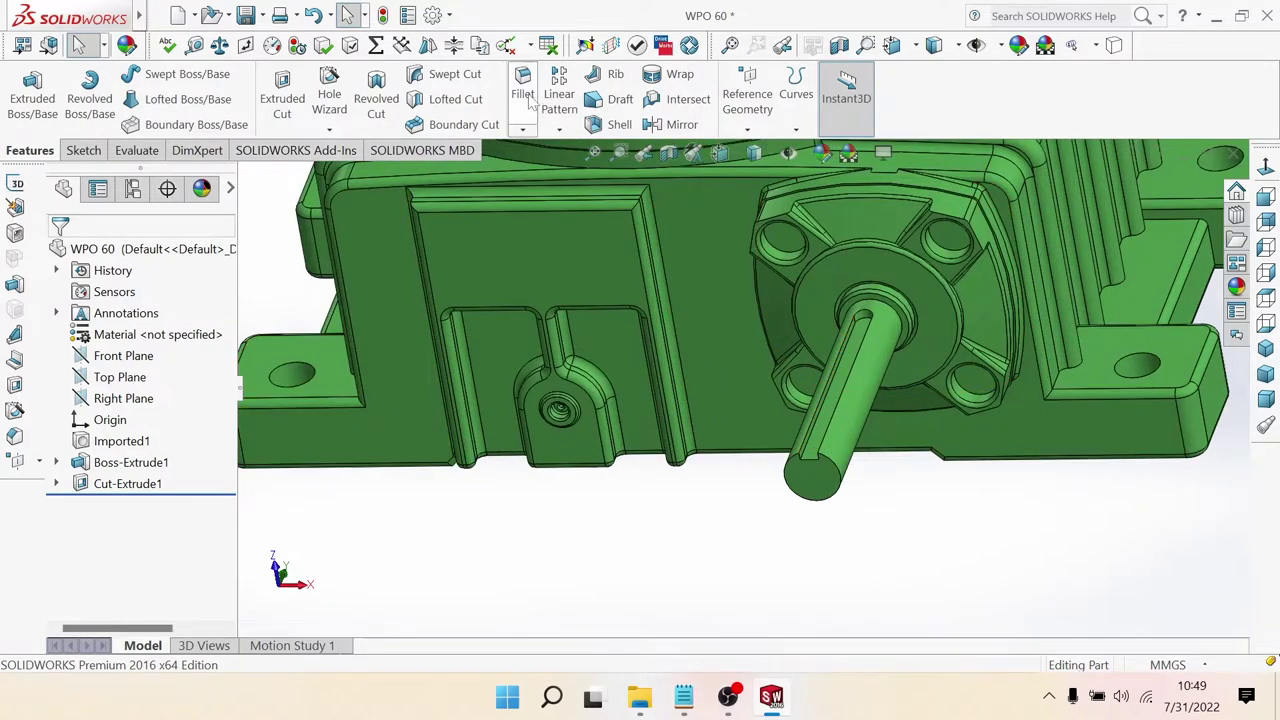
# Step: Chamfer the shaft end edge at 1 mm × 45° as Chamfer1
pyautogui.click(523, 130)
pyautogui.click(557, 174)
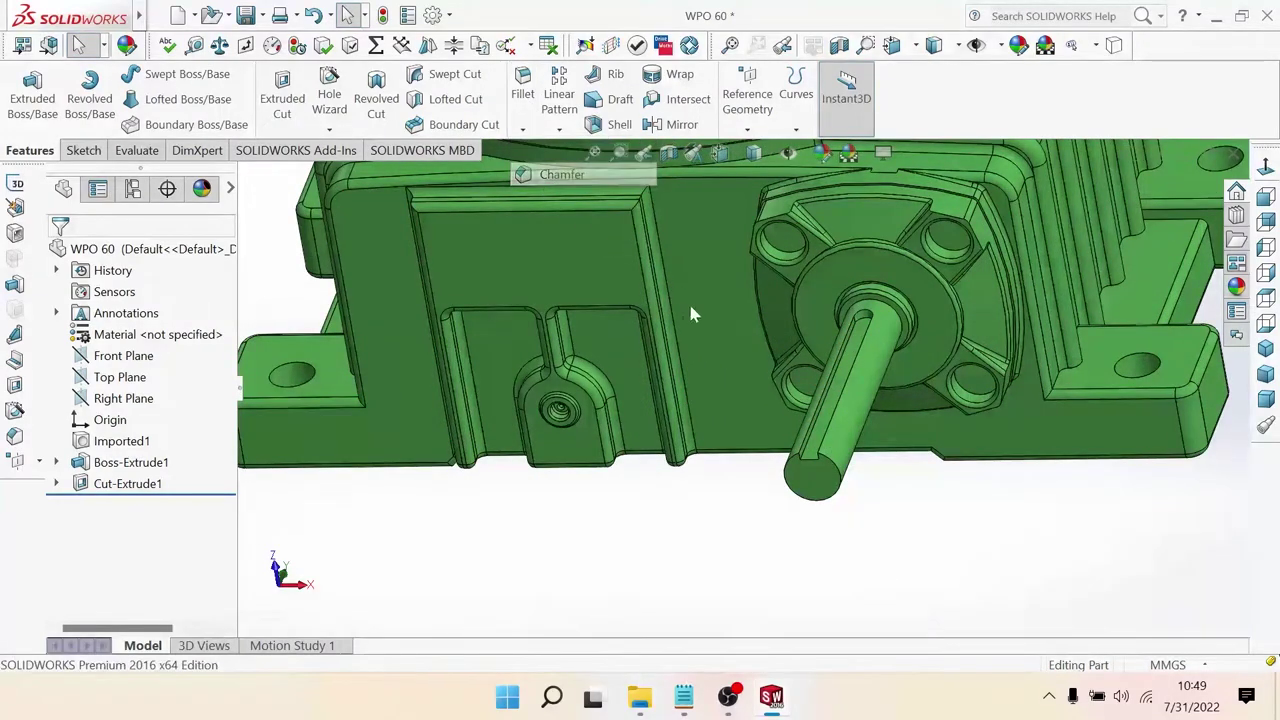
pyautogui.click(838, 477)
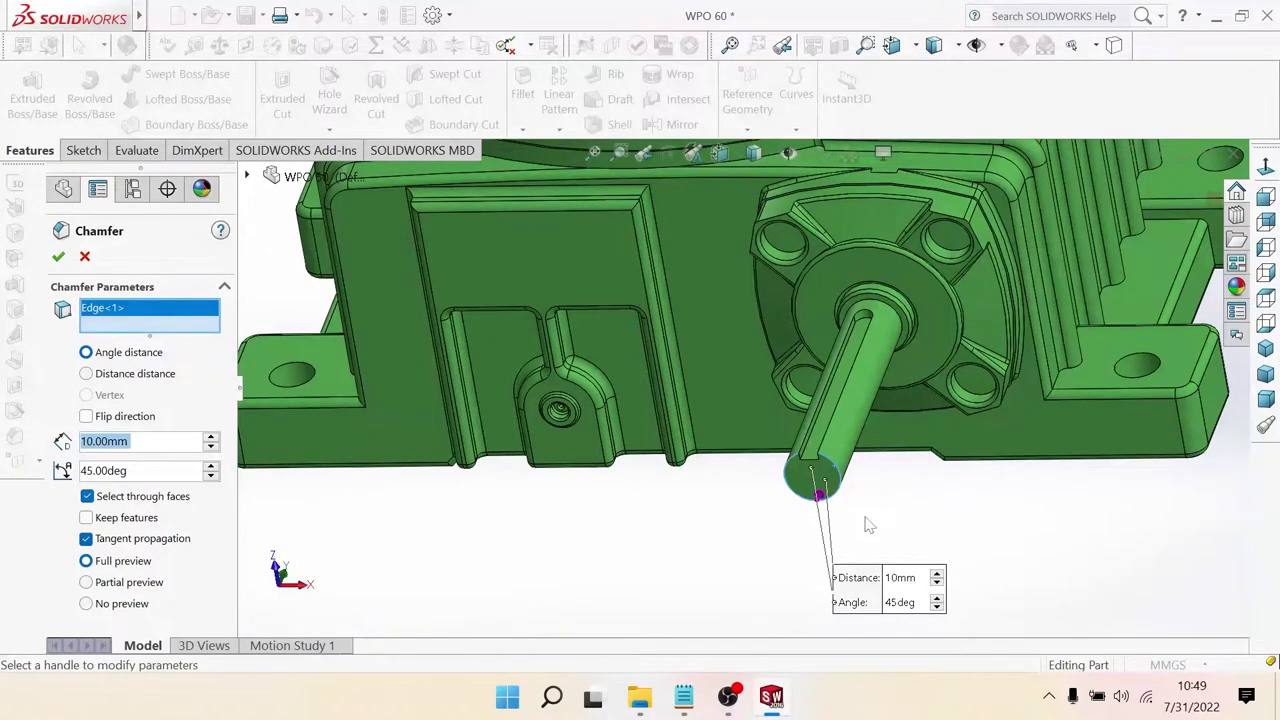
pyautogui.scroll(-3, 869, 525)
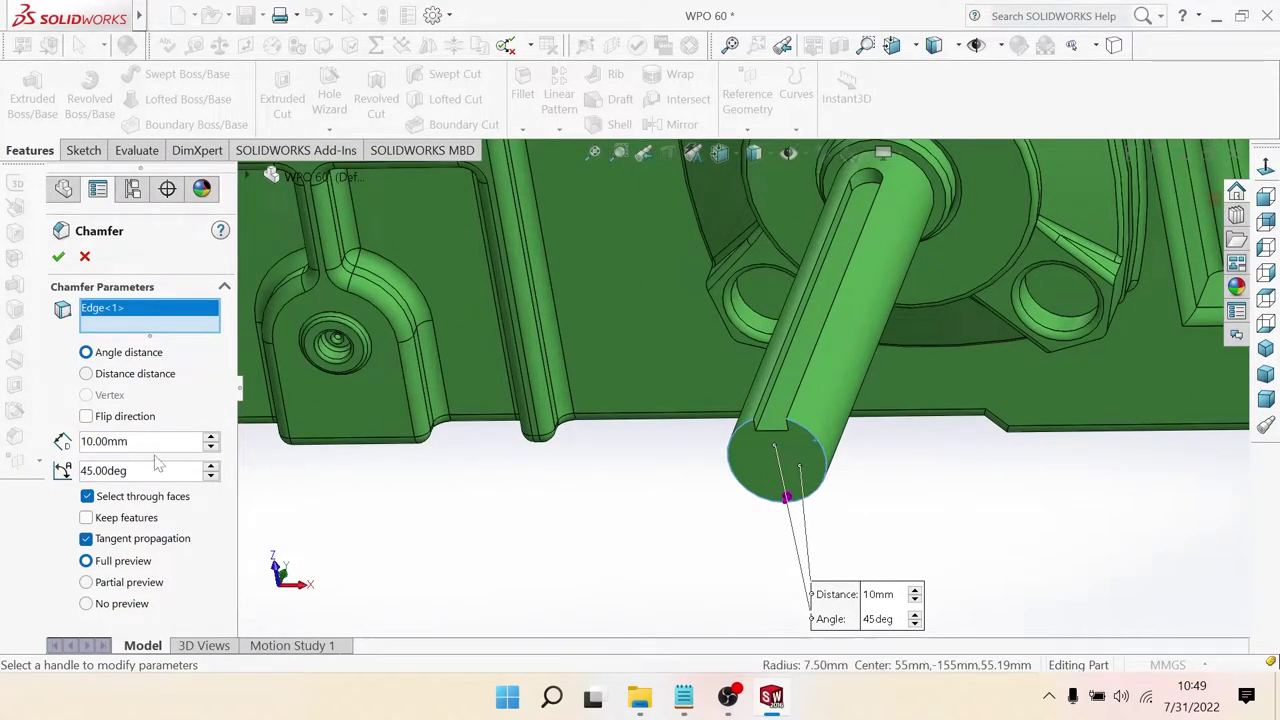
pyautogui.write('2')
pyautogui.press('Return')
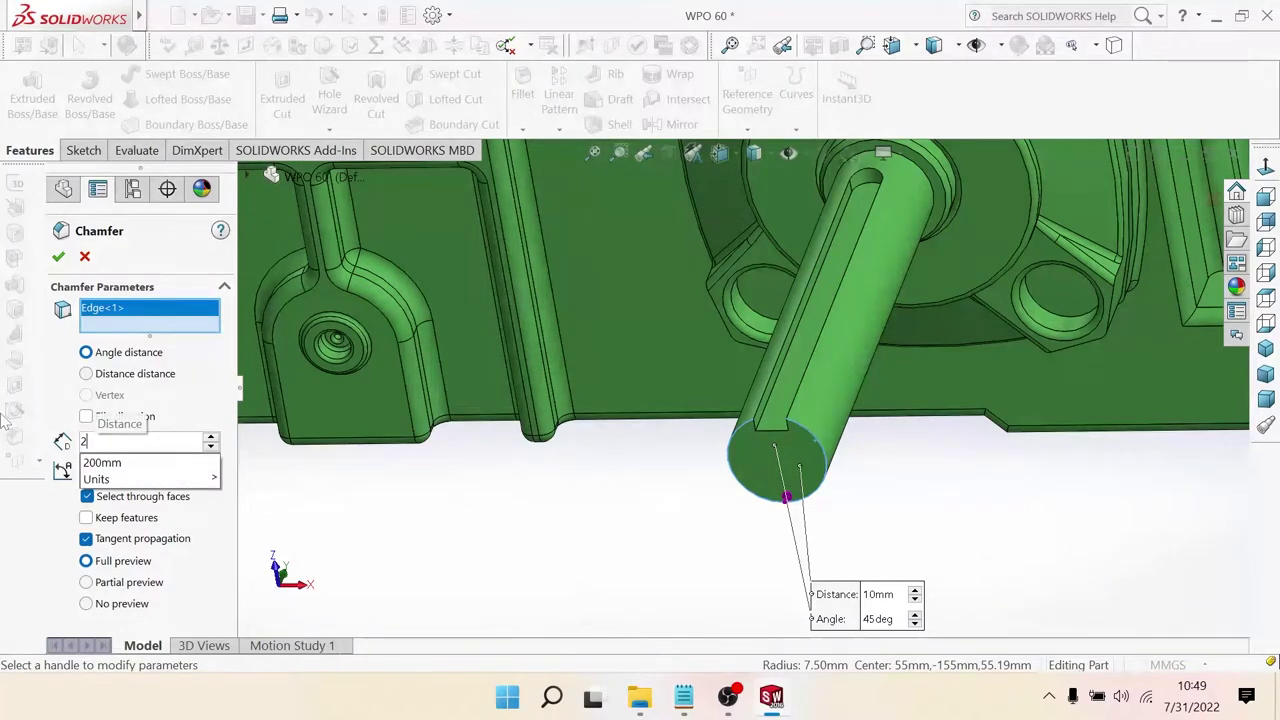
pyautogui.write('1')
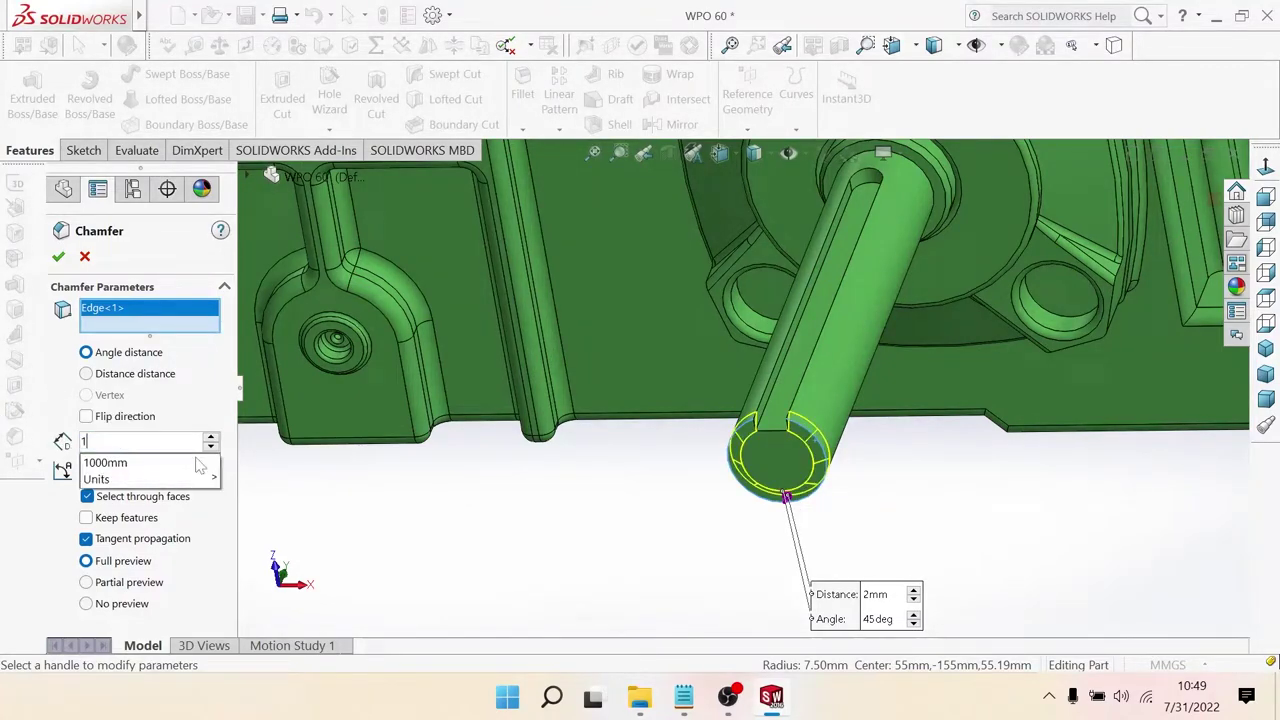
pyautogui.press('Return')
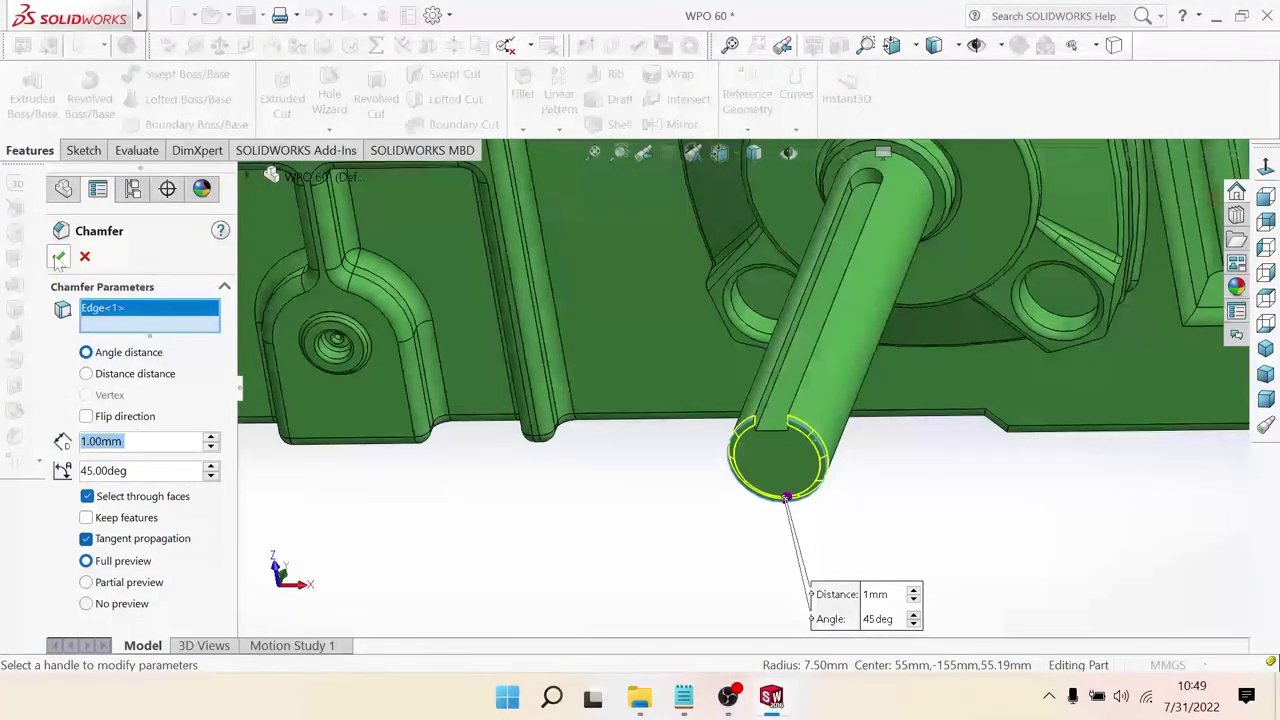
pyautogui.click(58, 257)
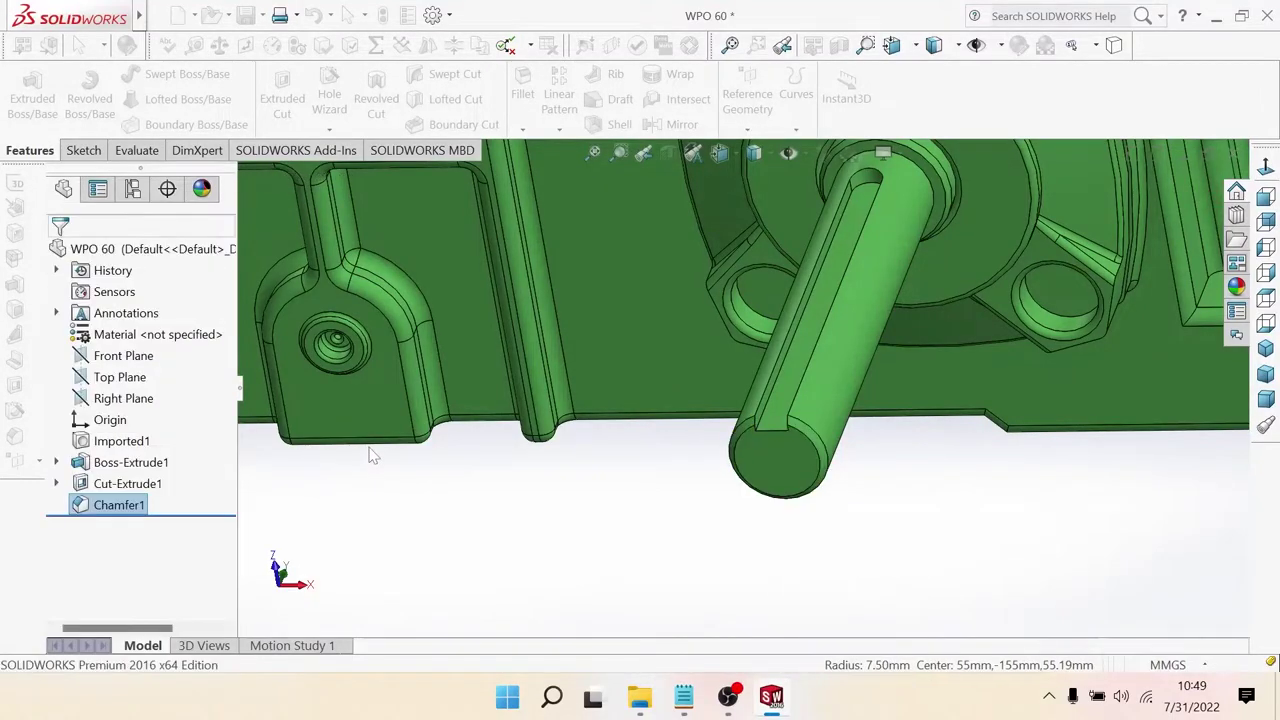
# Step: Close the WPO 60 part and return to the dodol mixer assembly
pyautogui.moveTo(477, 481); pyautogui.dragTo(491, 451, button='middle')
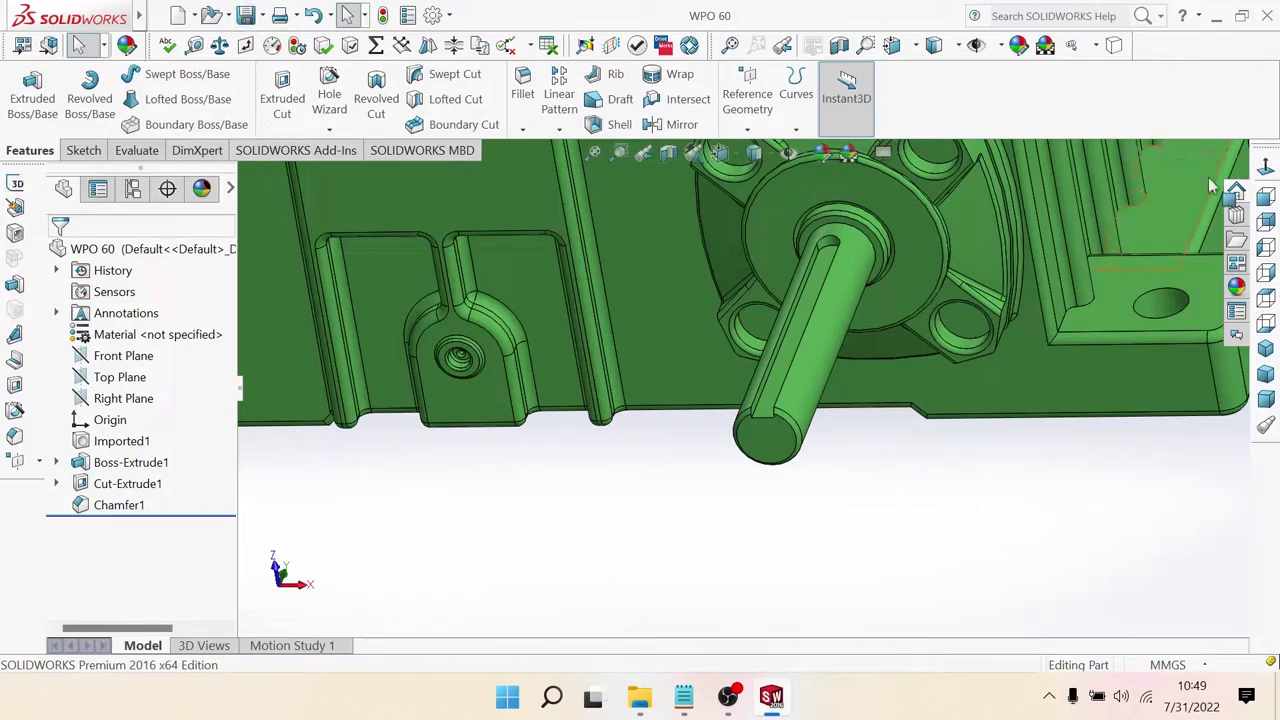
pyautogui.moveTo(986, 394); pyautogui.dragTo(1174, 34, button='middle')
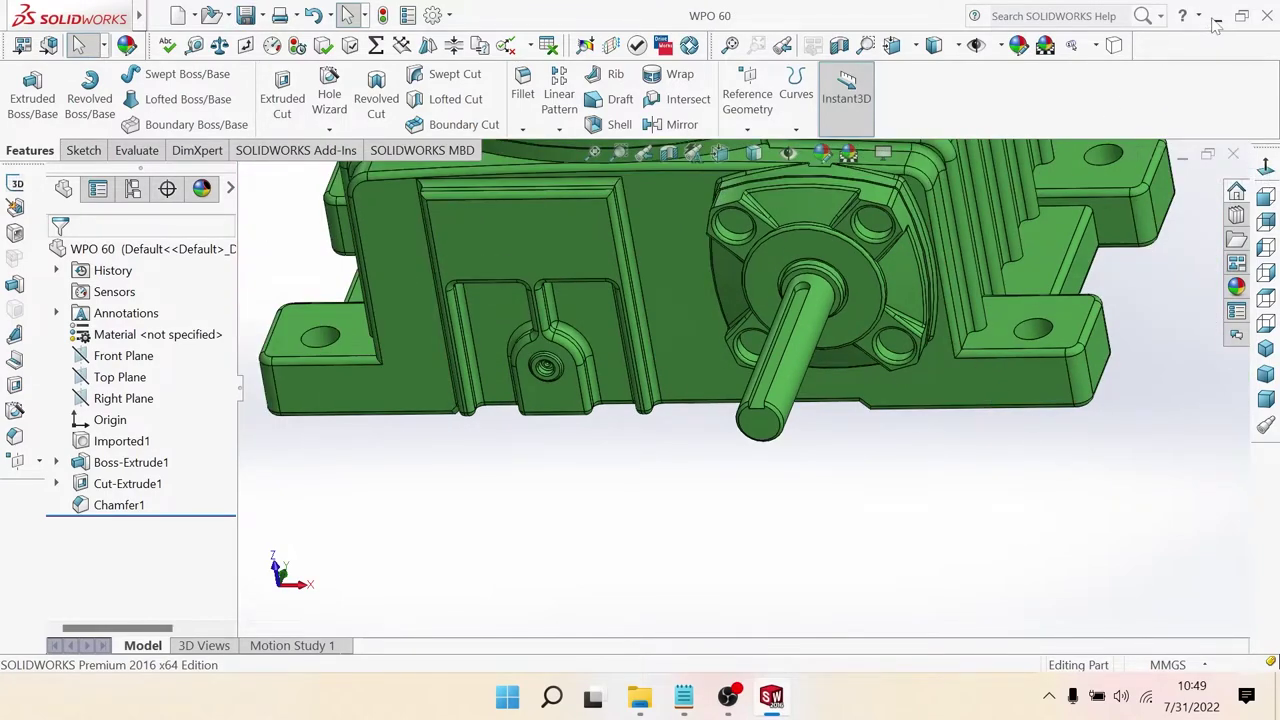
pyautogui.click(1236, 157)
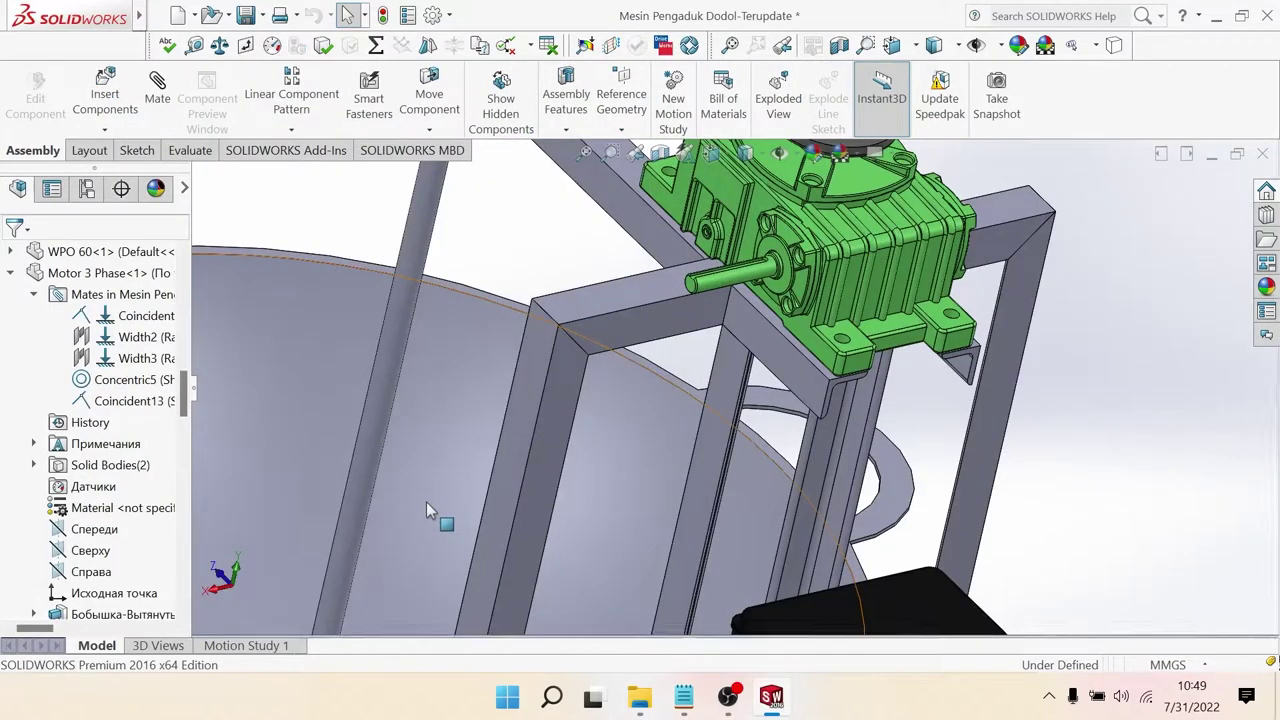
# Step: Turn the assembly view face-on to one of the frame's angle-iron members
pyautogui.scroll(5, 655, 419)
pyautogui.scroll(3, 663, 425)
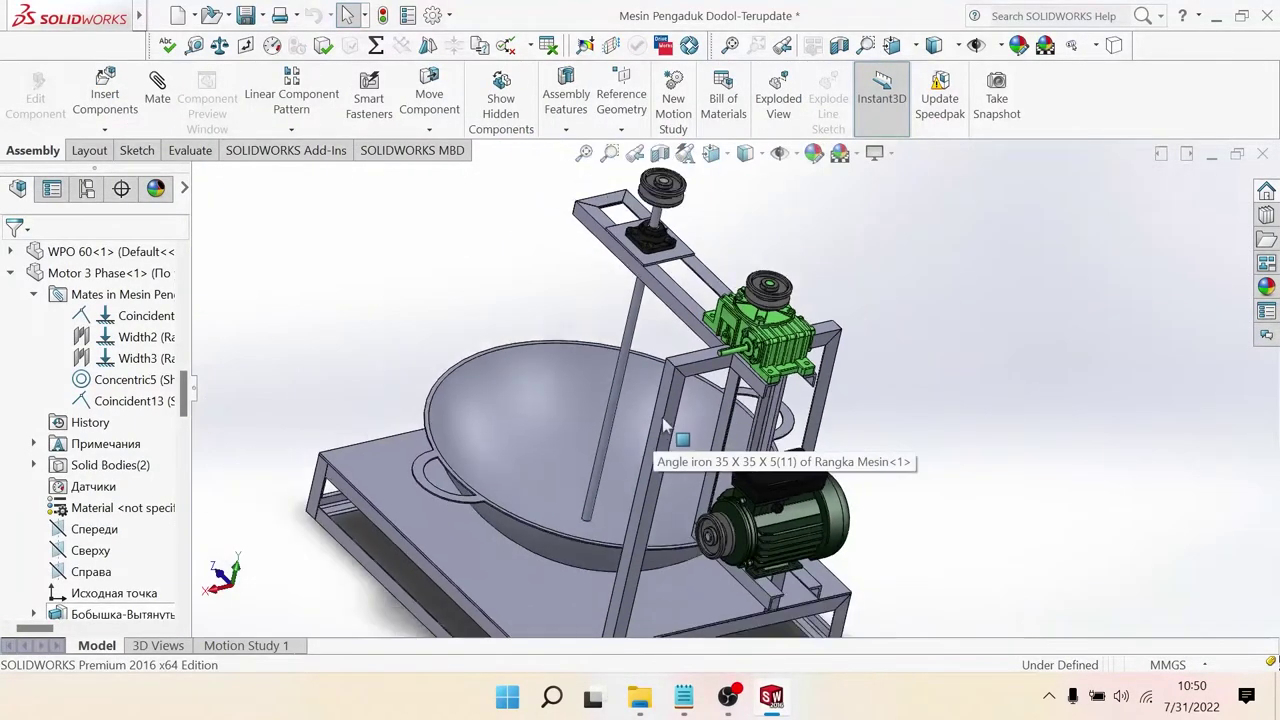
pyautogui.moveTo(663, 425); pyautogui.dragTo(590, 390, button='middle')
pyautogui.scroll(-2, 574, 381)
pyautogui.scroll(-2, 574, 381)
pyautogui.scroll(-2, 551, 474)
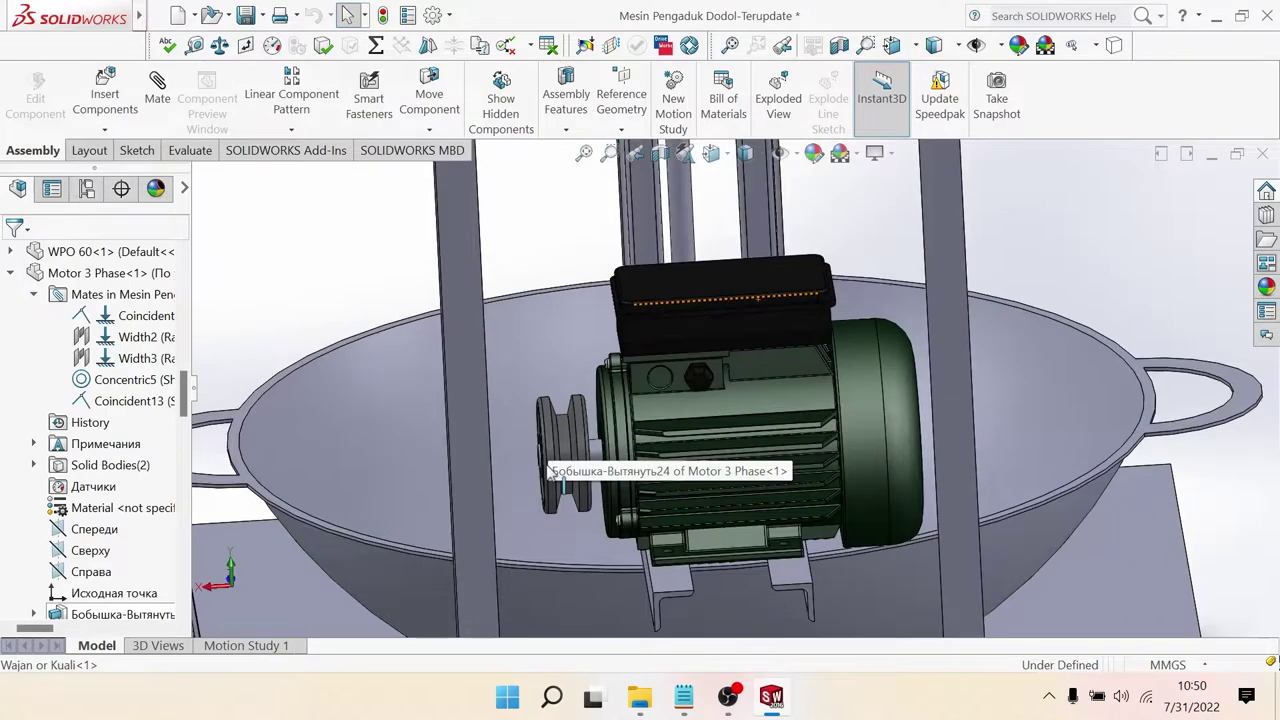
pyautogui.scroll(2, 552, 468)
pyautogui.click(579, 406)
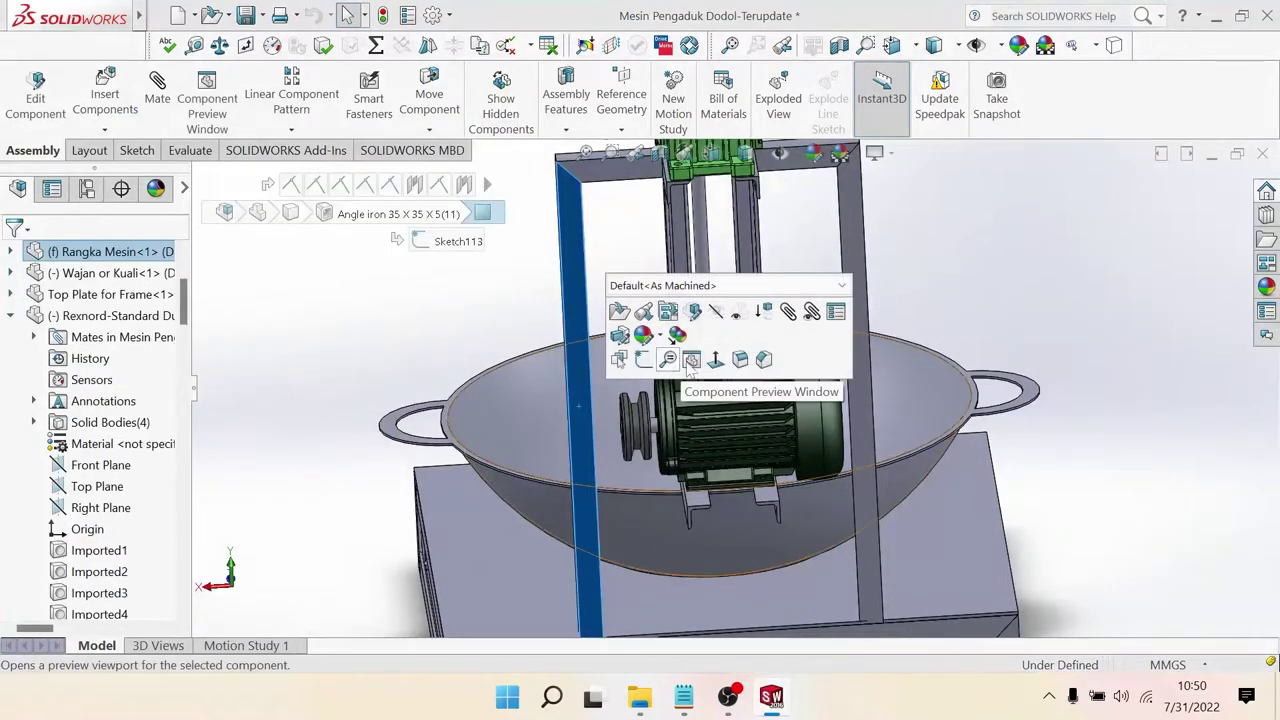
pyautogui.click(715, 360)
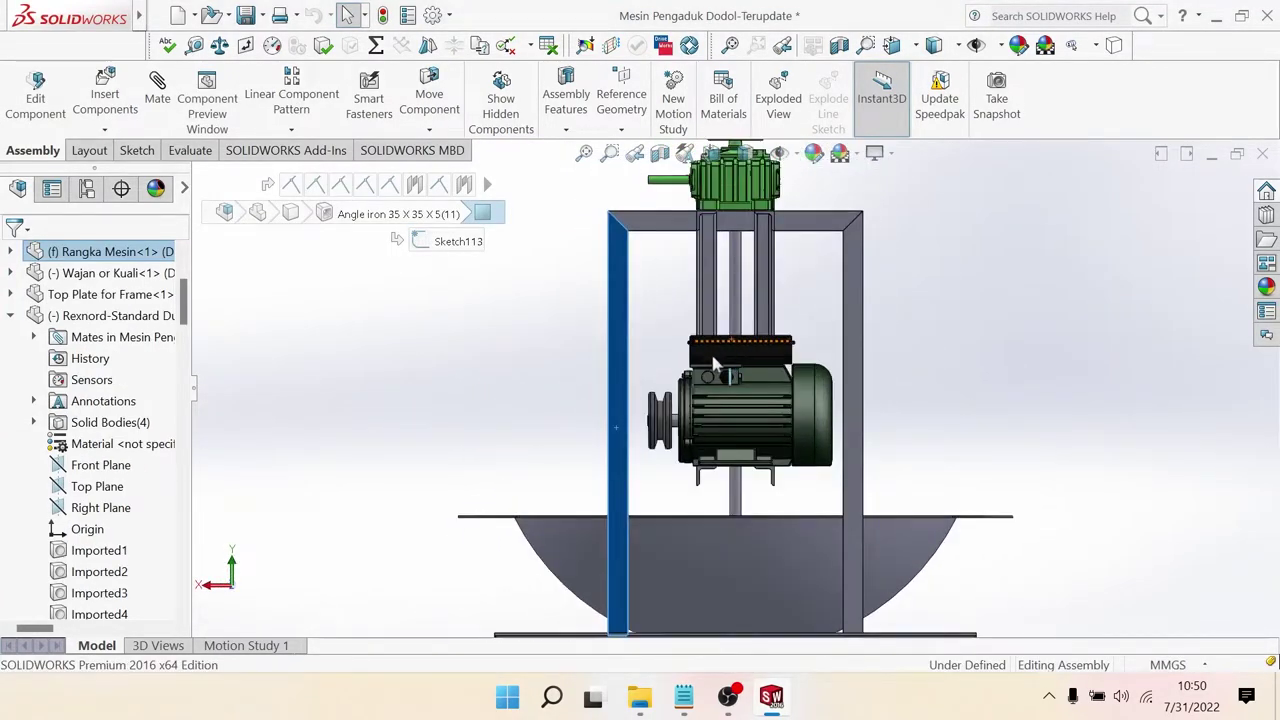
pyautogui.scroll(-2, 715, 365)
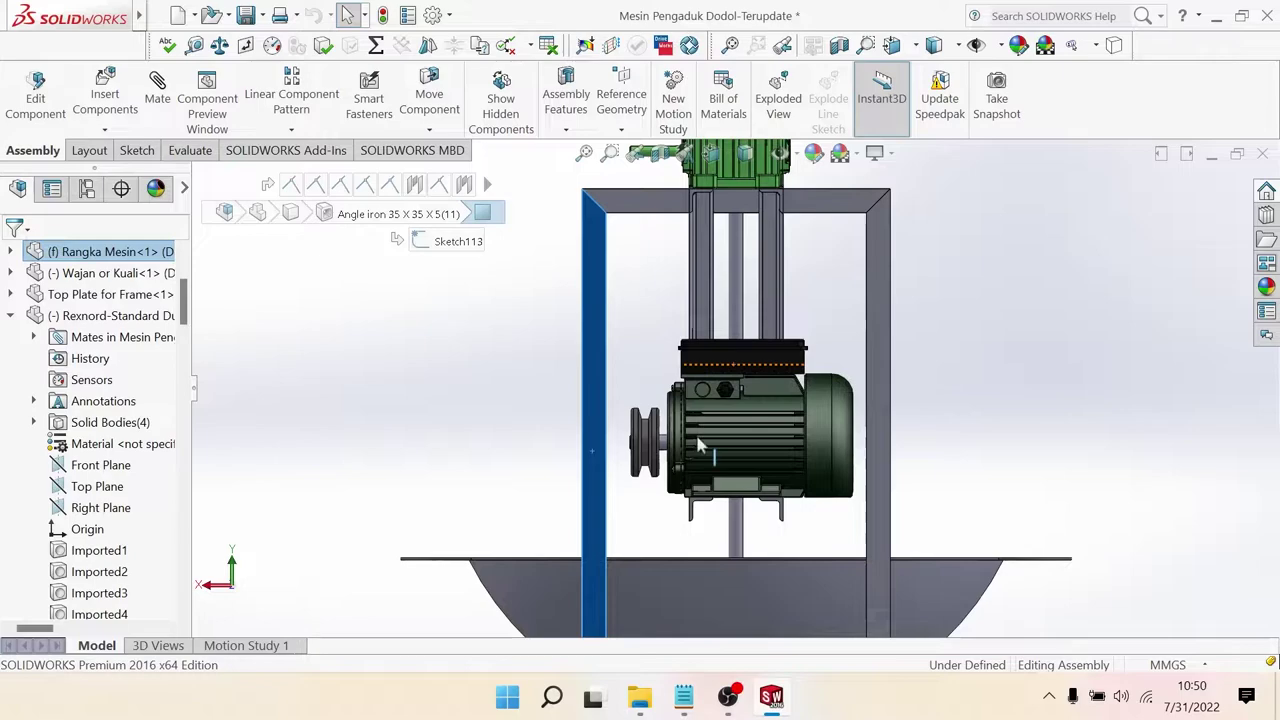
# Step: Drag a copy of the motor pulley beside the frame and select its bore face
pyautogui.click(645, 450)
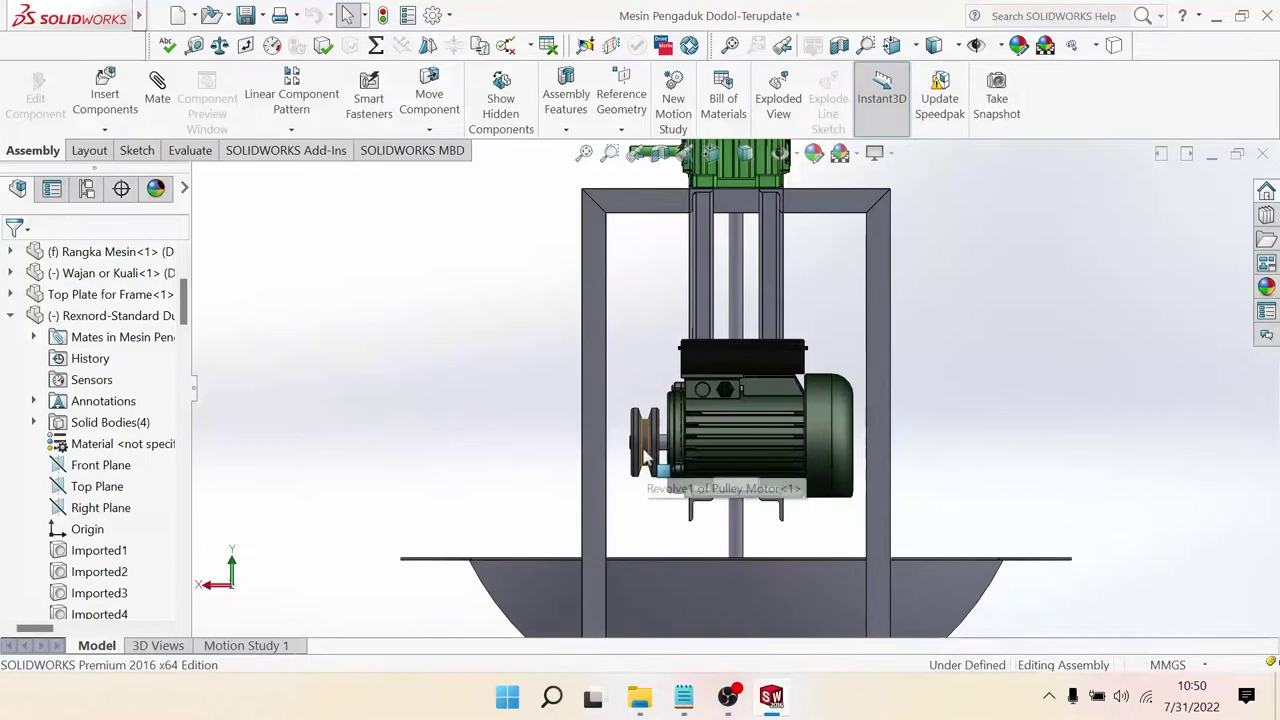
pyautogui.moveTo(640, 445); pyautogui.dragTo(482, 252)
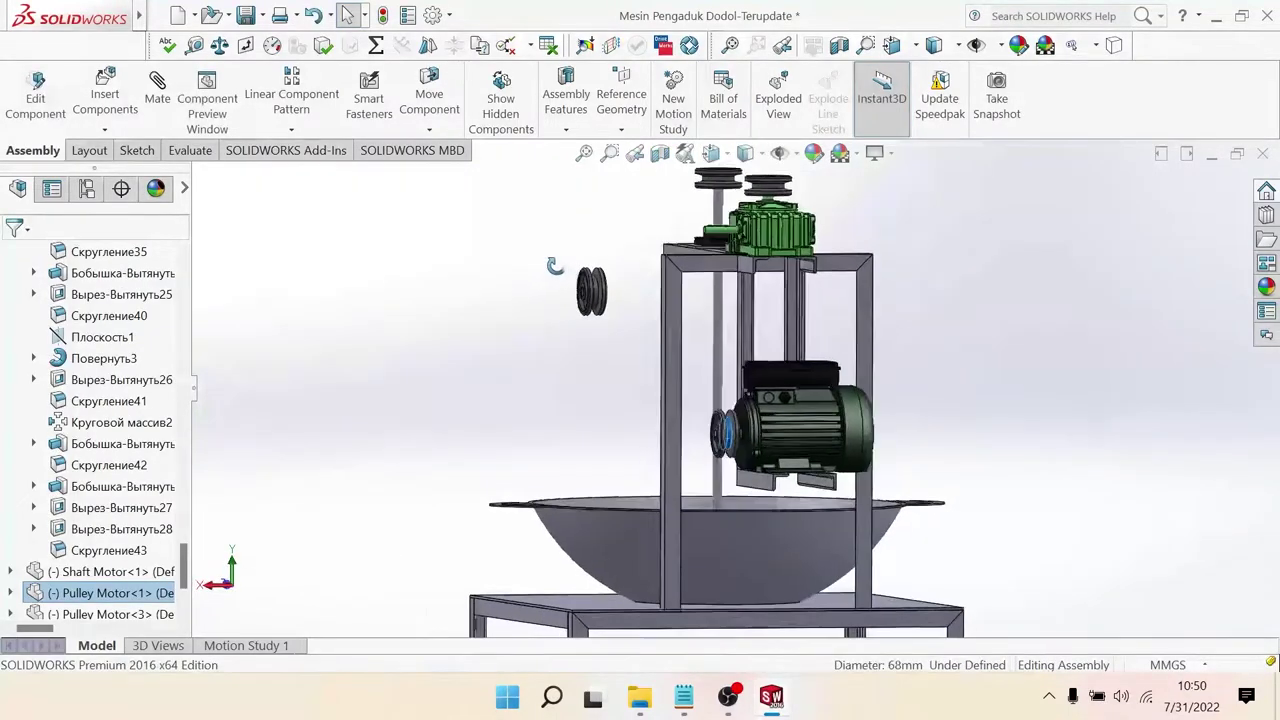
pyautogui.moveTo(533, 266); pyautogui.dragTo(720, 300, button='middle')
pyautogui.scroll(-5, 700, 340)
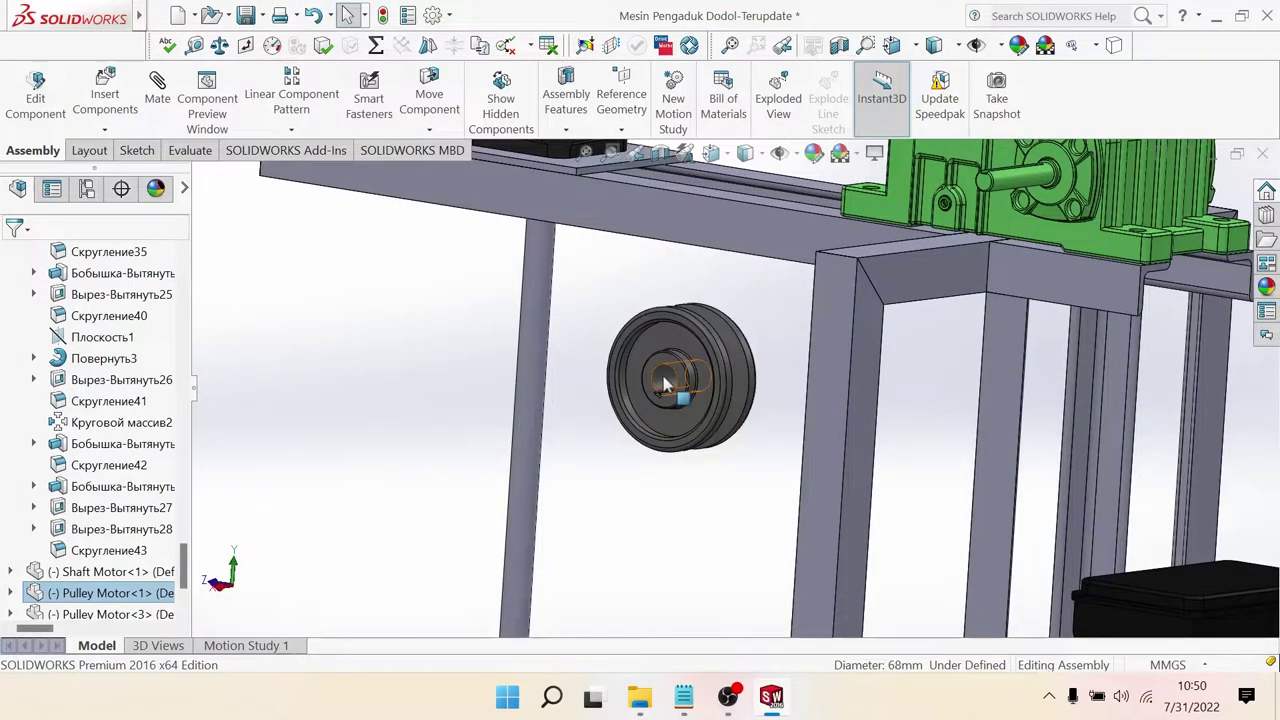
pyautogui.click(665, 383)
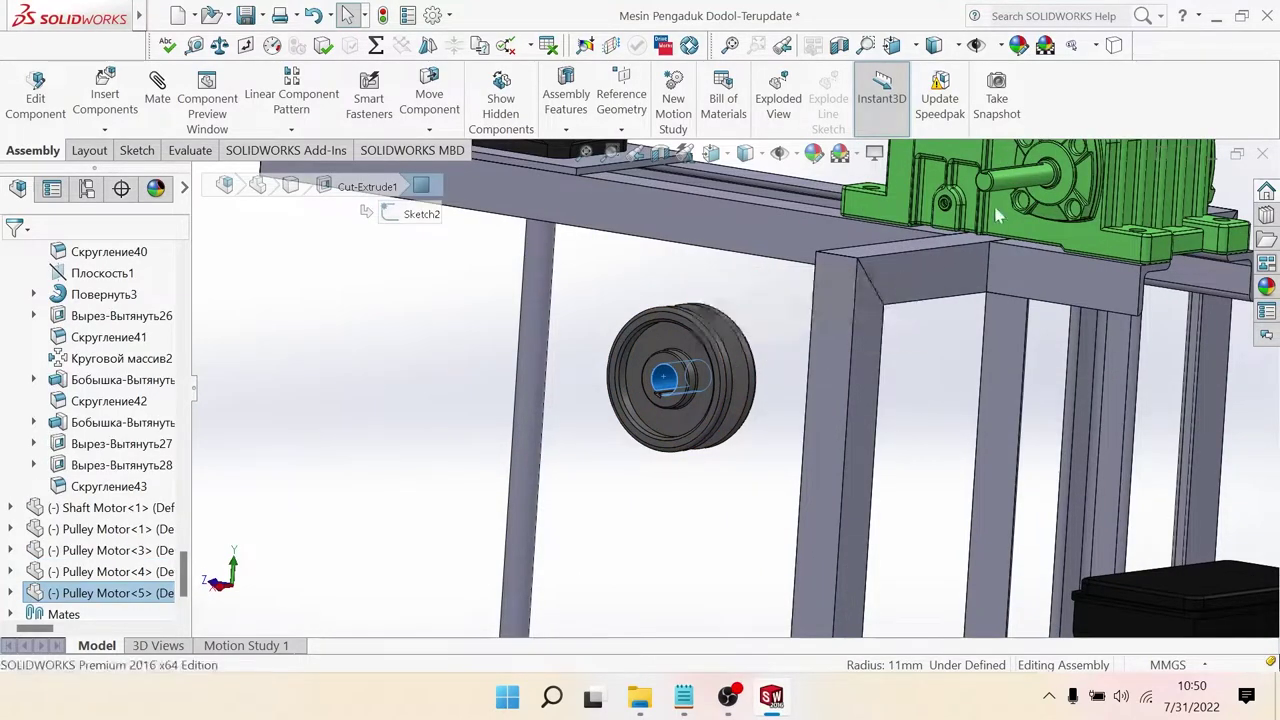
# Step: Mate the new pulley's bore concentric with the gearbox output shaft
pyautogui.click(157, 98)
pyautogui.click(1022, 182)
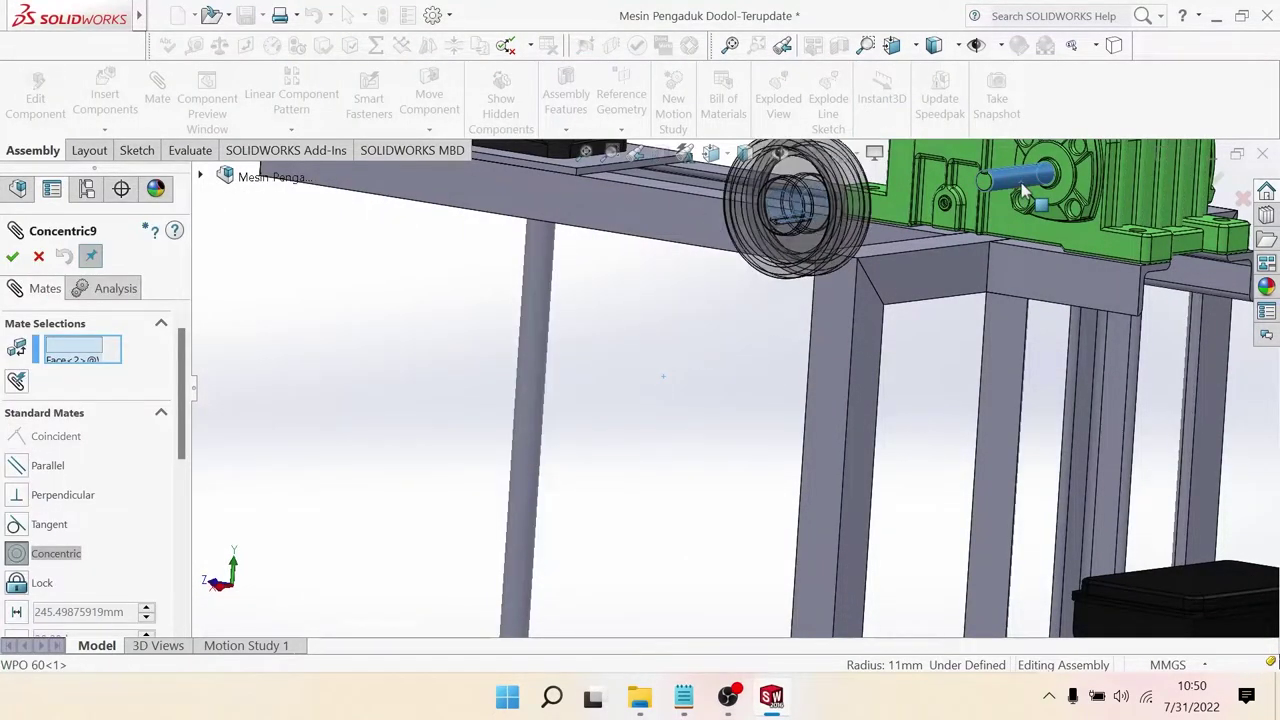
pyautogui.click(1258, 165)
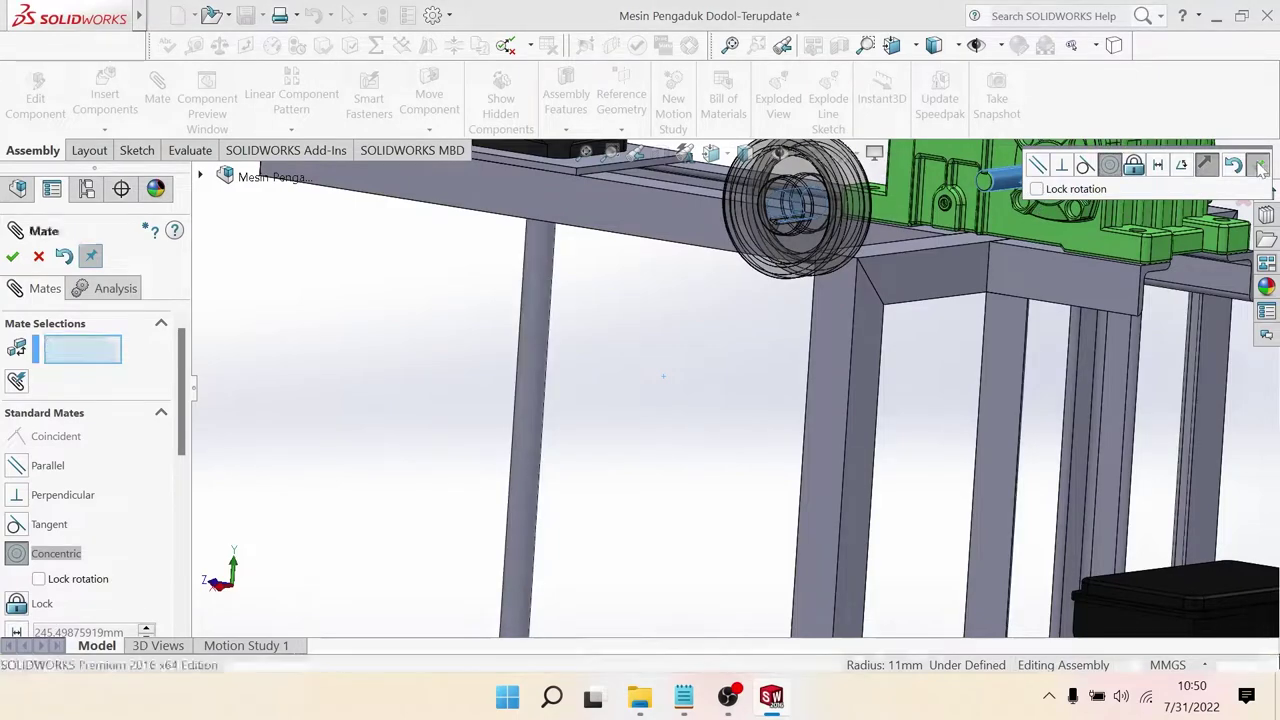
pyautogui.scroll(5, 838, 305)
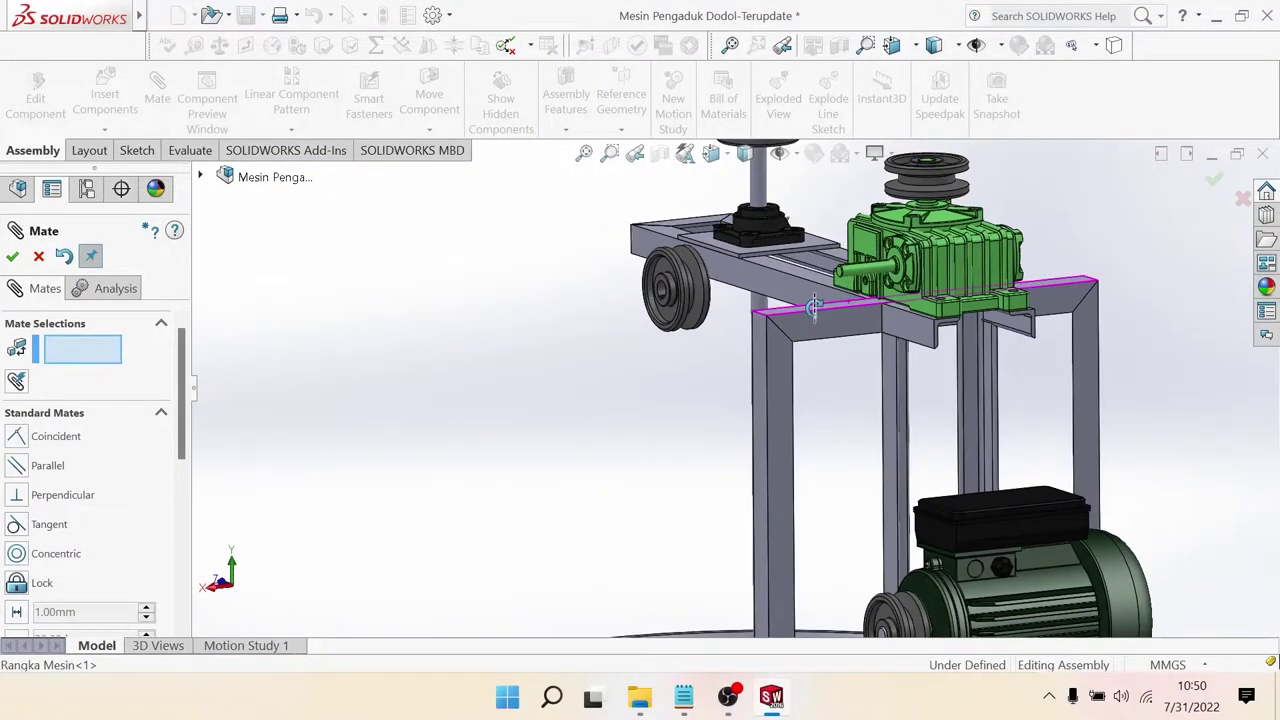
pyautogui.scroll(-5, 683, 285)
# Step: Add a coincident mate aligning the new pulley's face with the motor pulley face
pyautogui.click(614, 278)
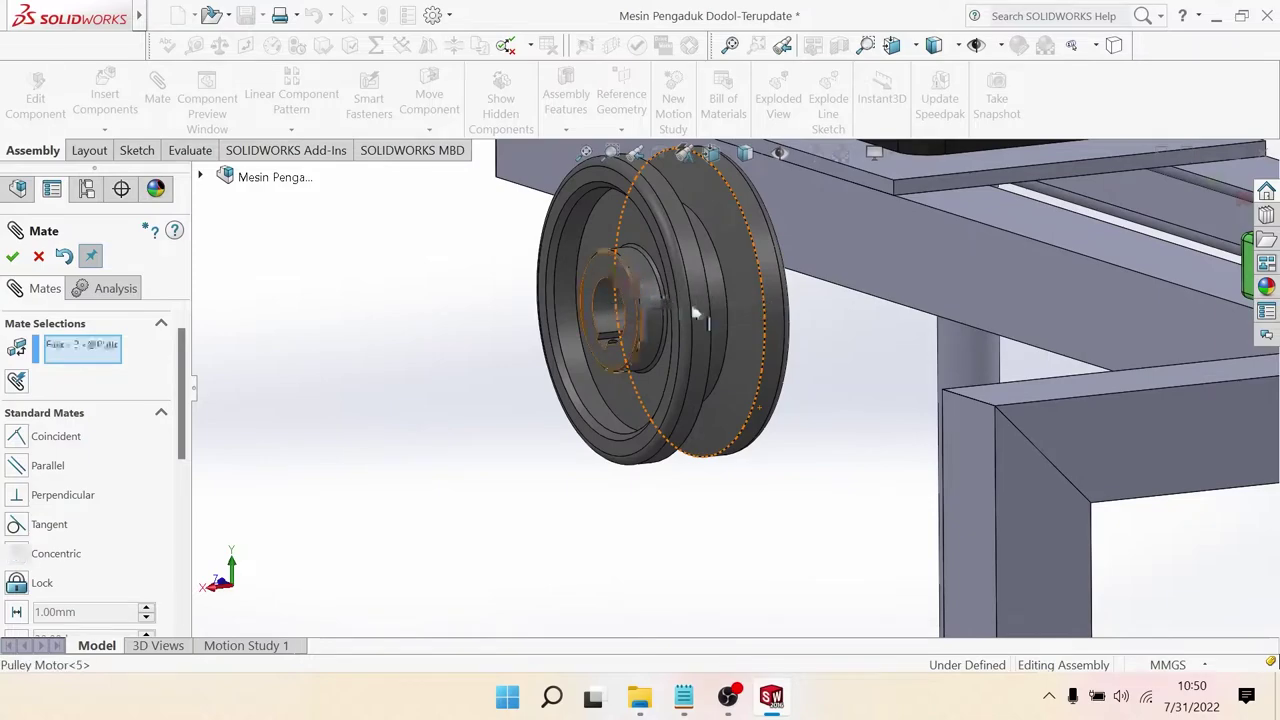
pyautogui.scroll(3, 694, 309)
pyautogui.scroll(3, 929, 480)
pyautogui.scroll(2, 866, 590)
pyautogui.scroll(-3, 866, 590)
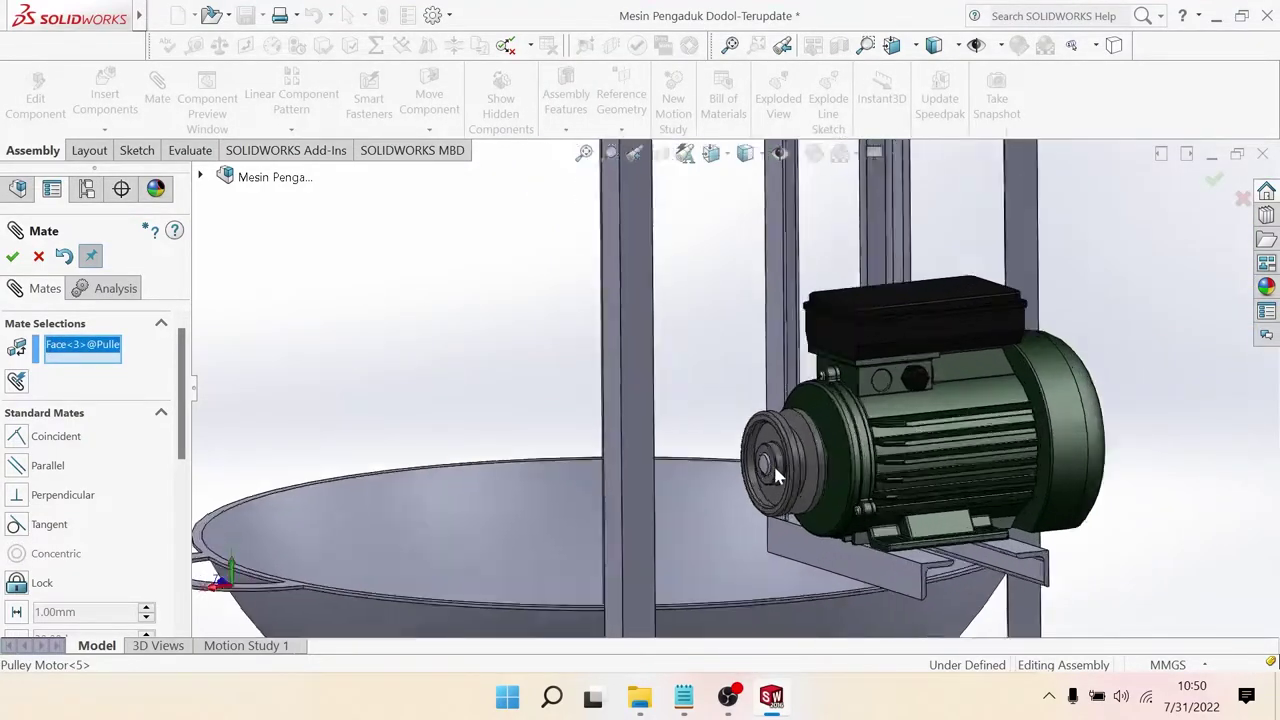
pyautogui.scroll(-2, 790, 465)
pyautogui.scroll(-2, 749, 427)
pyautogui.click(737, 423)
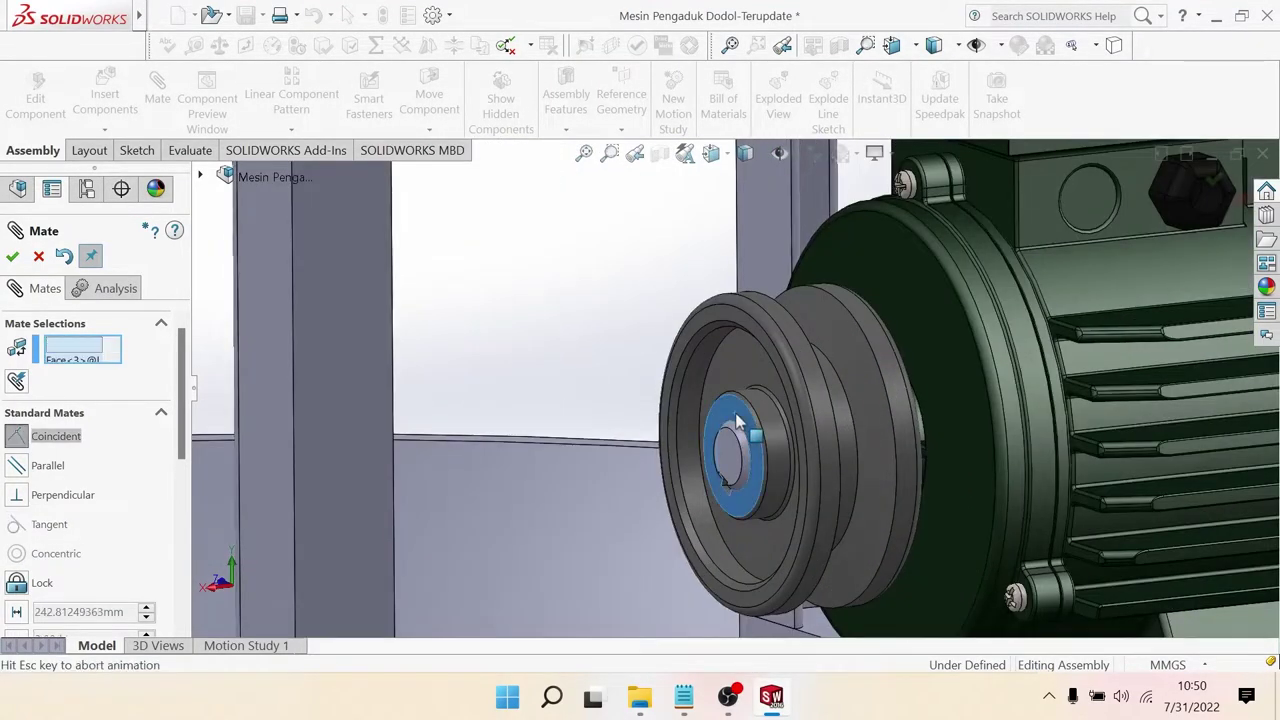
pyautogui.click(955, 441)
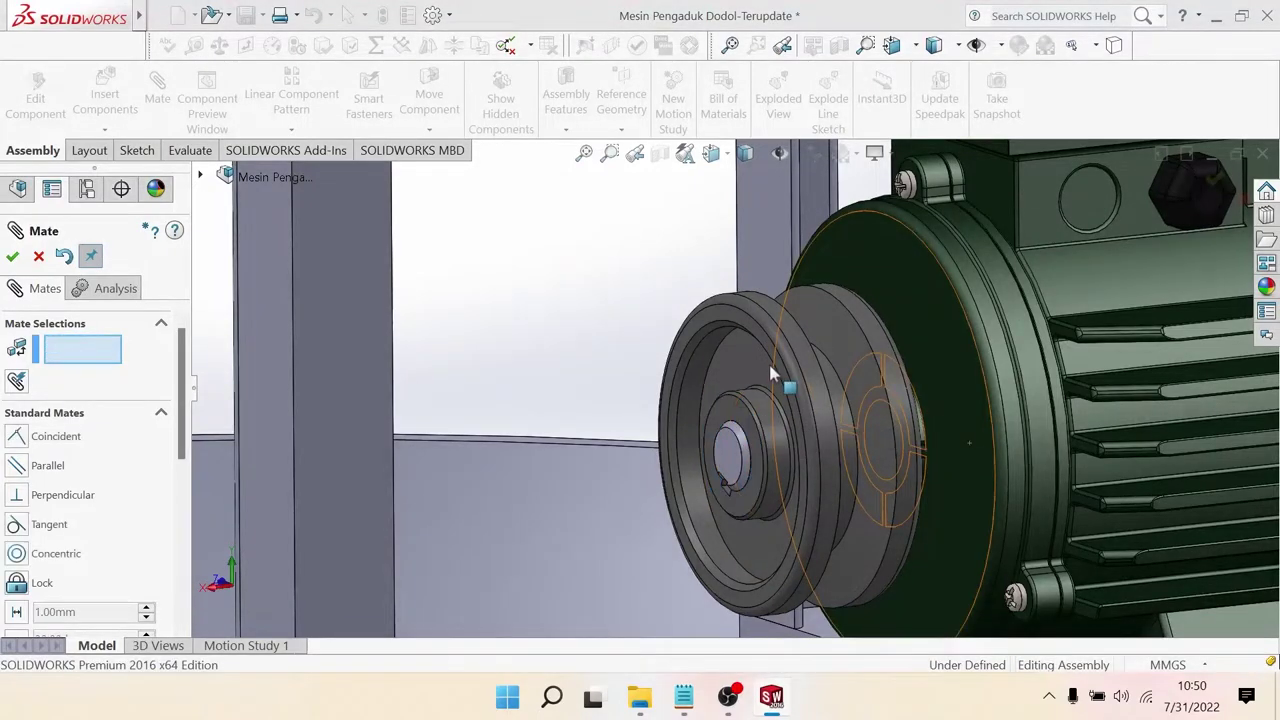
# Step: Orbit around the gearbox to check the mounted pulley and close the Mate PropertyManager
pyautogui.scroll(3, 775, 370)
pyautogui.scroll(3, 750, 365)
pyautogui.scroll(-3, 735, 263)
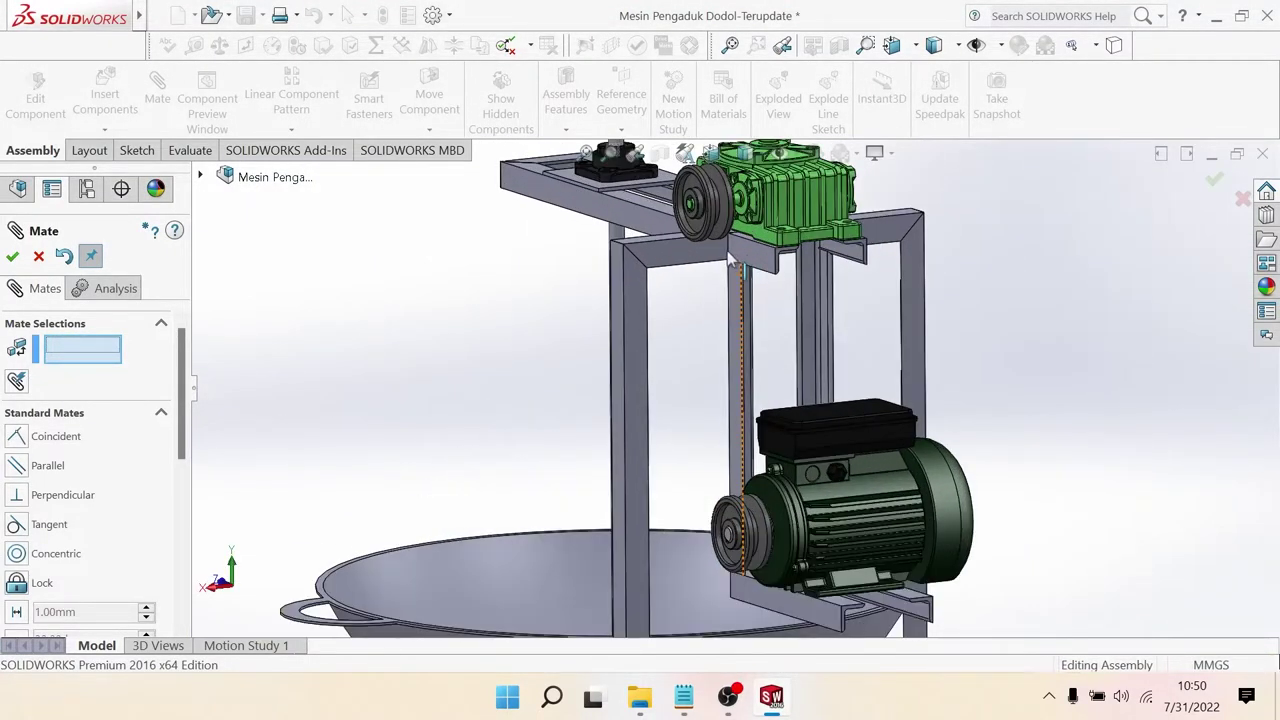
pyautogui.scroll(-2, 715, 245)
pyautogui.scroll(-1, 703, 232)
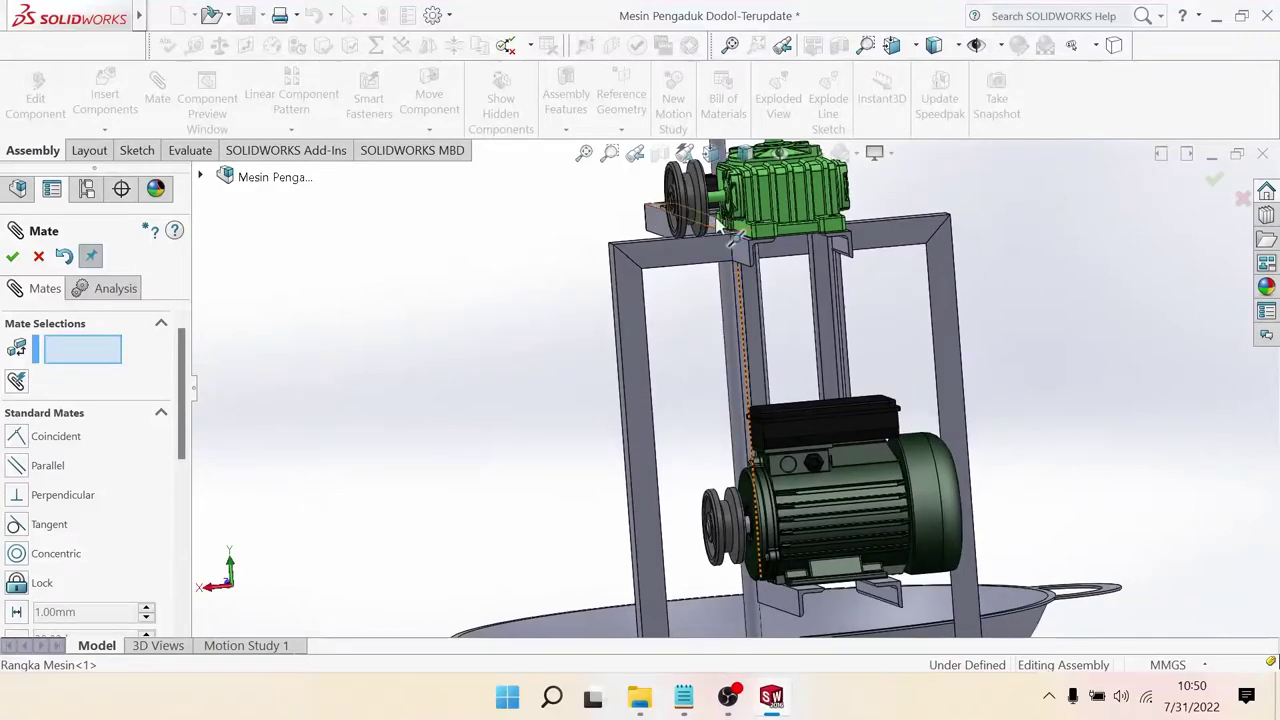
pyautogui.scroll(-1, 703, 250)
pyautogui.scroll(-1, 703, 280)
pyautogui.scroll(-1, 703, 307)
pyautogui.moveTo(703, 307)
pyautogui.mouseDown(button='middle')
pyautogui.moveTo(760, 350)
pyautogui.moveTo(820, 329)
pyautogui.moveTo(820, 363)
pyautogui.mouseUp(button='middle')
pyautogui.scroll(3, 765, 355)
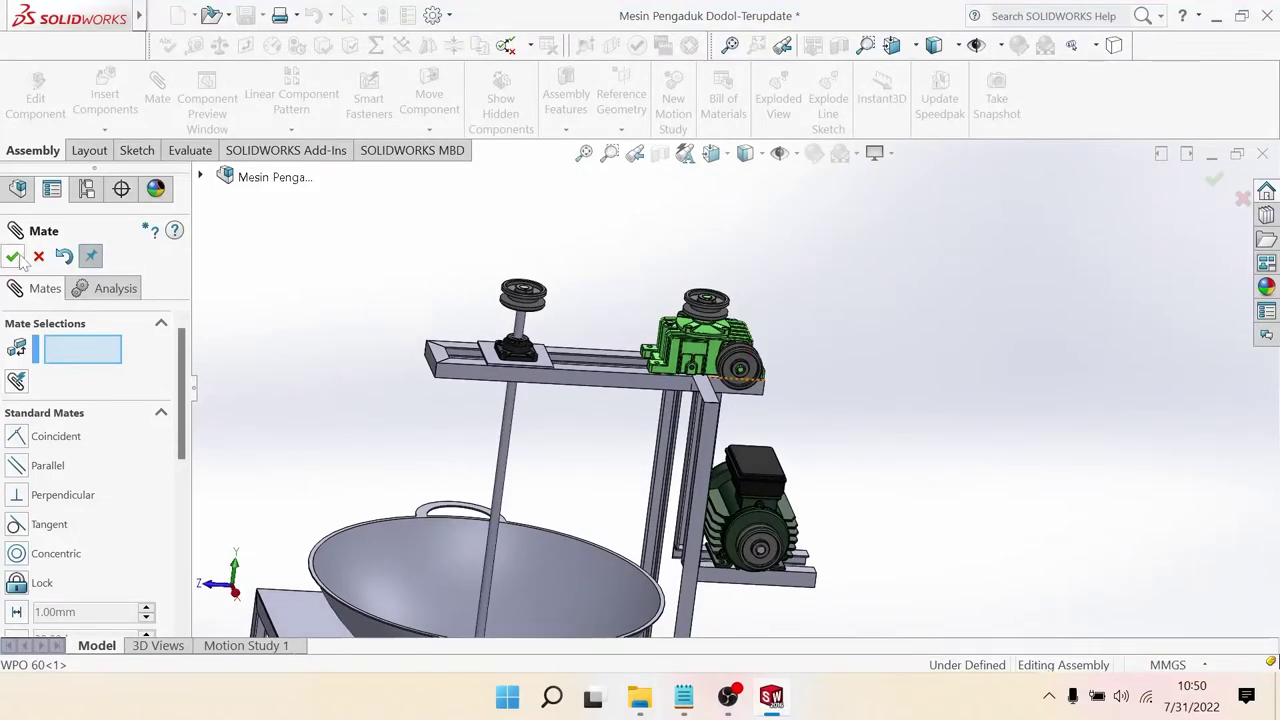
pyautogui.press('Escape')
pyautogui.scroll(3, 700, 420)
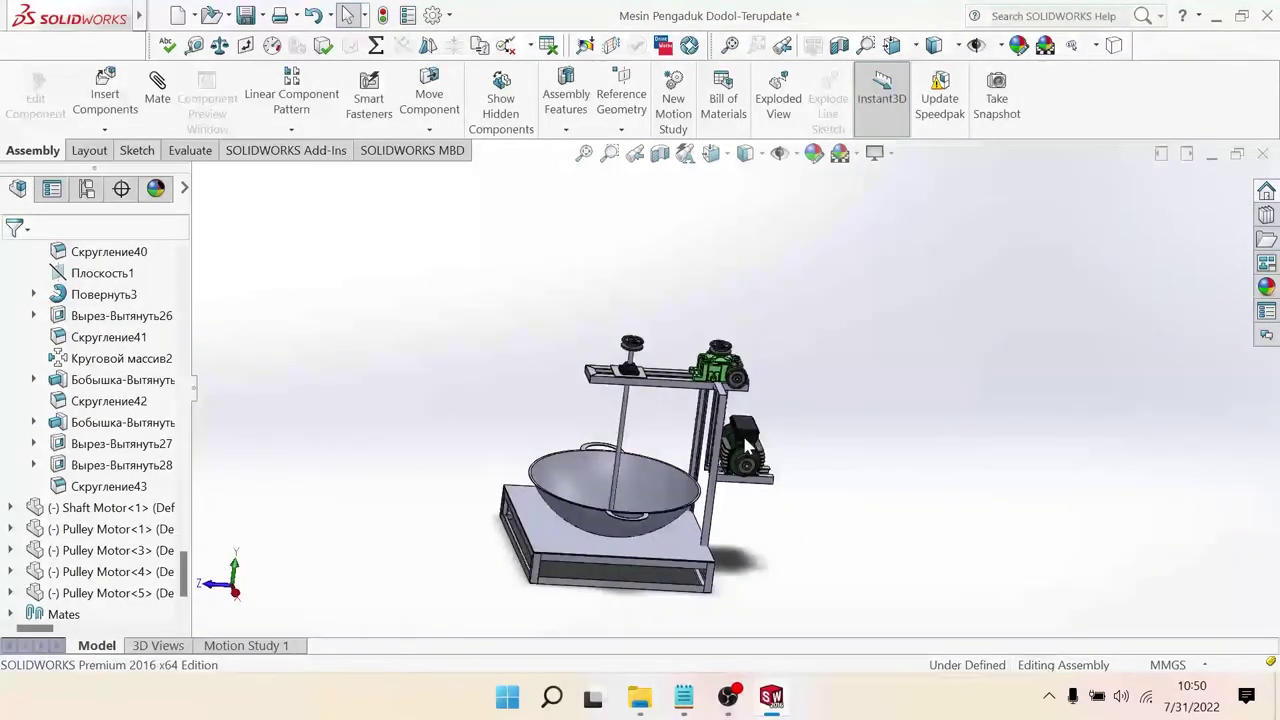
# Step: Orbit and zoom around the machine, using the isometric view, to inspect the whole assembly and base
pyautogui.moveTo(740, 450)
pyautogui.mouseDown(button='middle')
pyautogui.moveTo(787, 477)
pyautogui.moveTo(733, 328)
pyautogui.moveTo(754, 486)
pyautogui.mouseUp(button='middle')
pyautogui.scroll(-2, 754, 486)
pyautogui.scroll(-3, 703, 449)
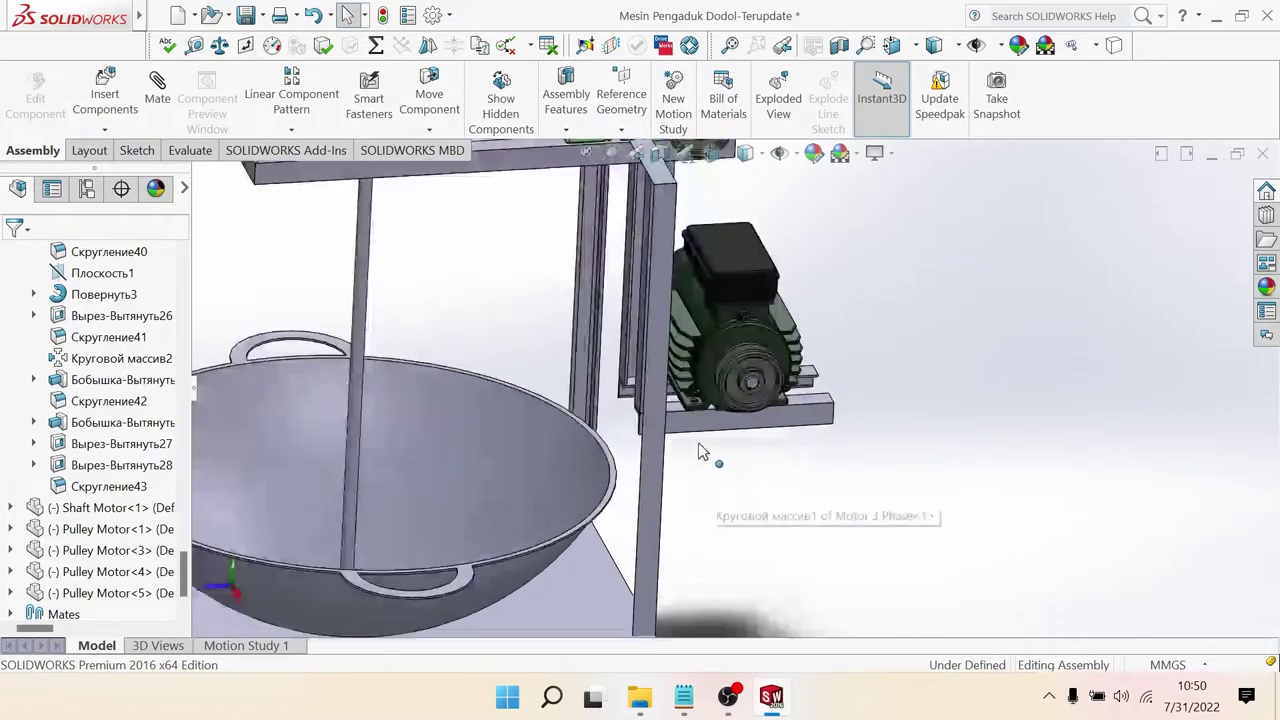
pyautogui.scroll(-3, 628, 410)
pyautogui.scroll(2, 628, 409)
pyautogui.scroll(3, 700, 330)
pyautogui.scroll(1, 765, 234)
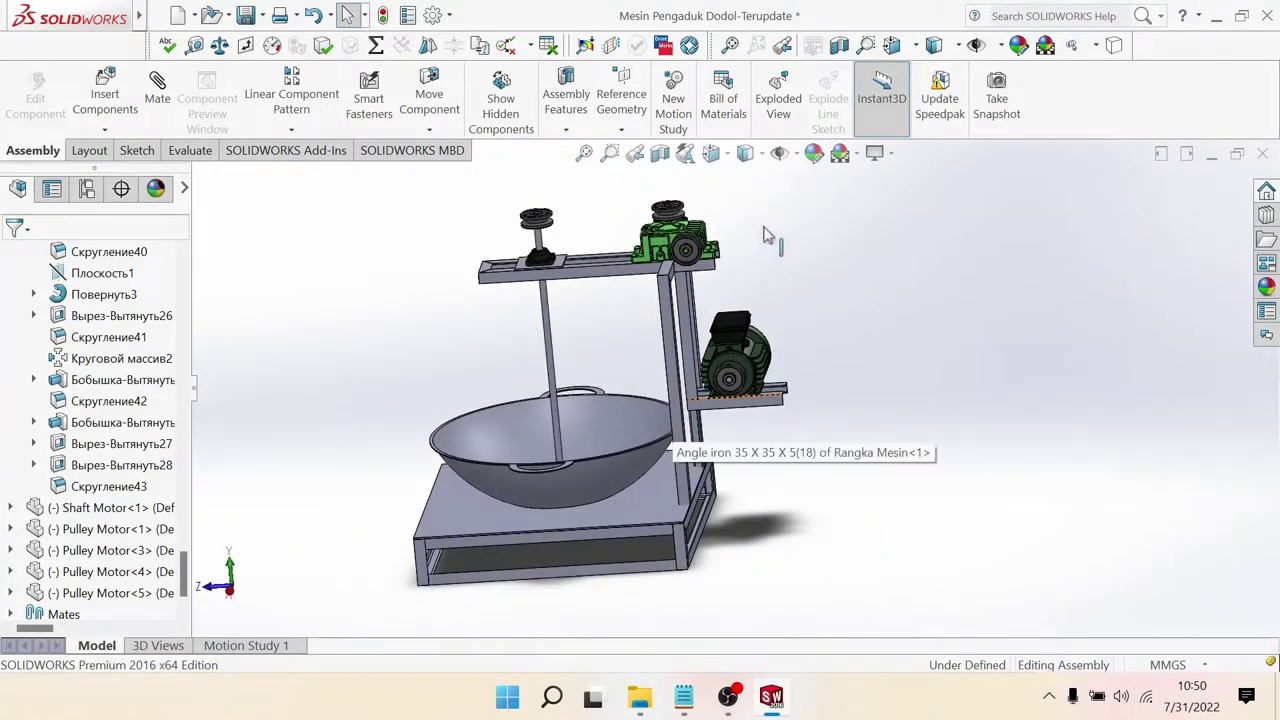
pyautogui.click(731, 160)
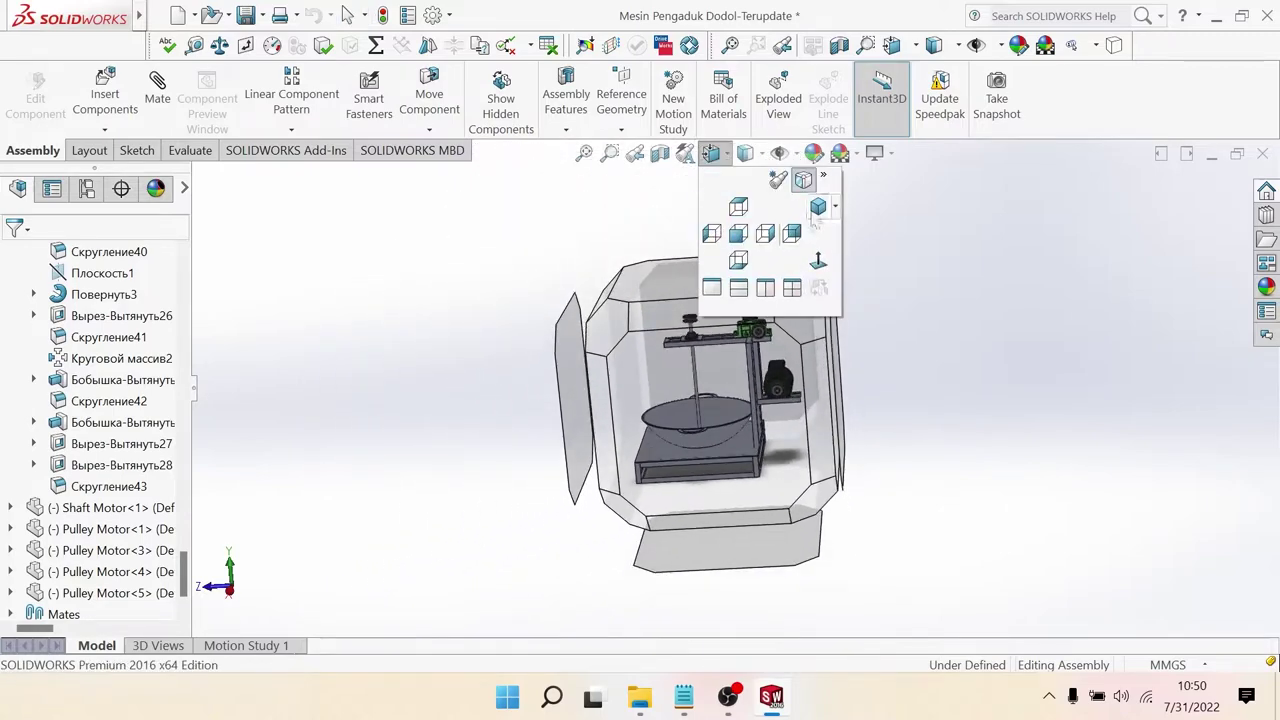
pyautogui.click(818, 218)
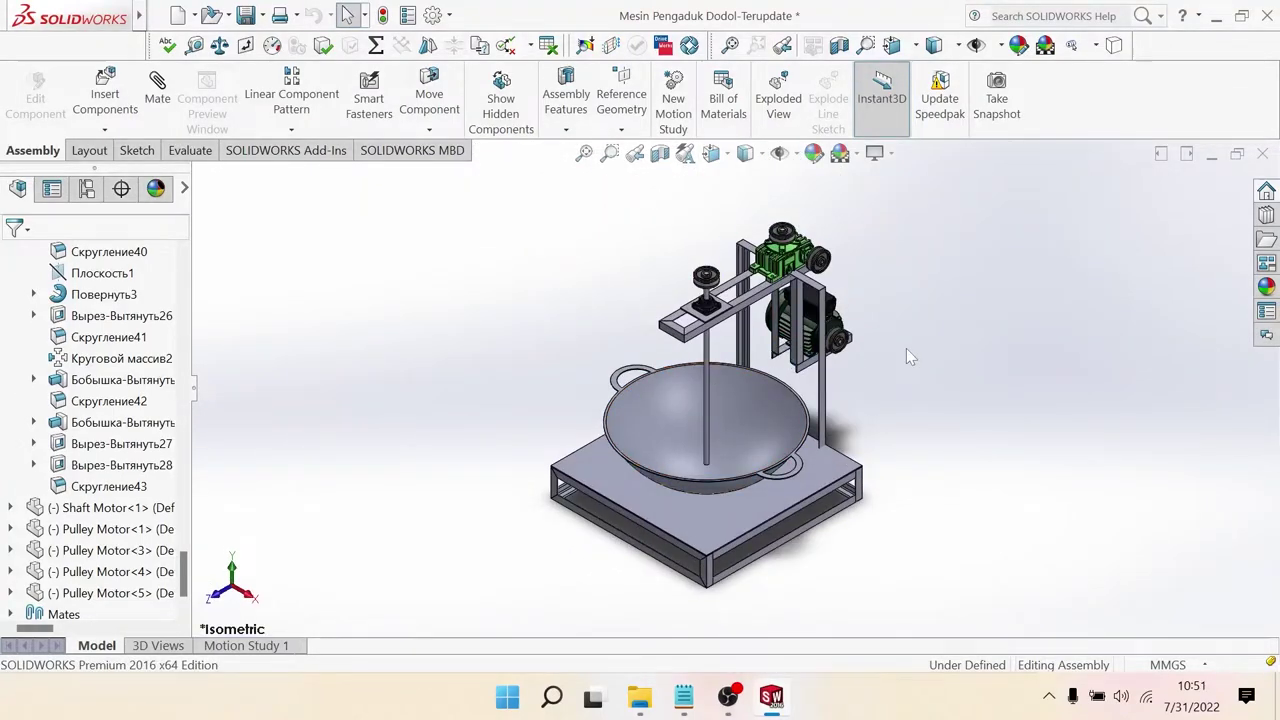
pyautogui.scroll(-2, 730, 305)
pyautogui.scroll(-1, 730, 305)
pyautogui.scroll(-1, 730, 305)
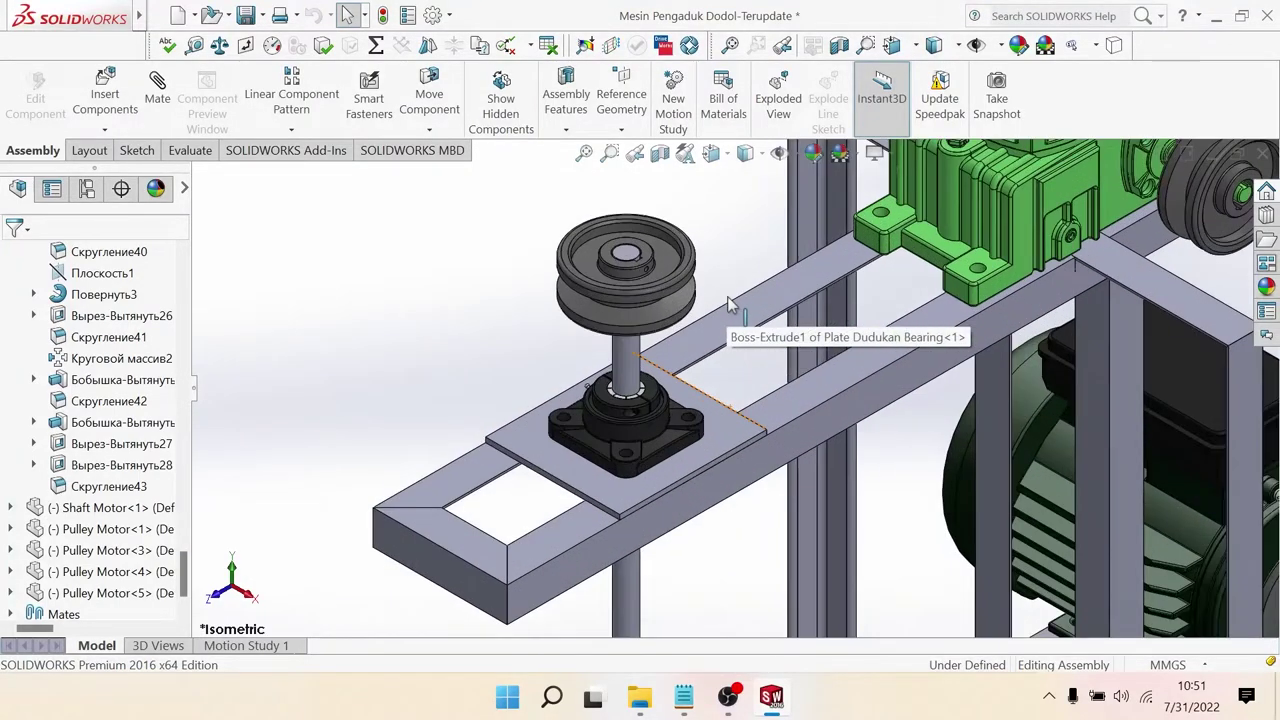
pyautogui.scroll(2, 730, 305)
pyautogui.scroll(1, 730, 305)
pyautogui.moveTo(730, 305)
pyautogui.mouseDown(button='middle')
pyautogui.moveTo(1018, 273)
pyautogui.moveTo(1023, 254)
pyautogui.mouseUp(button='middle')
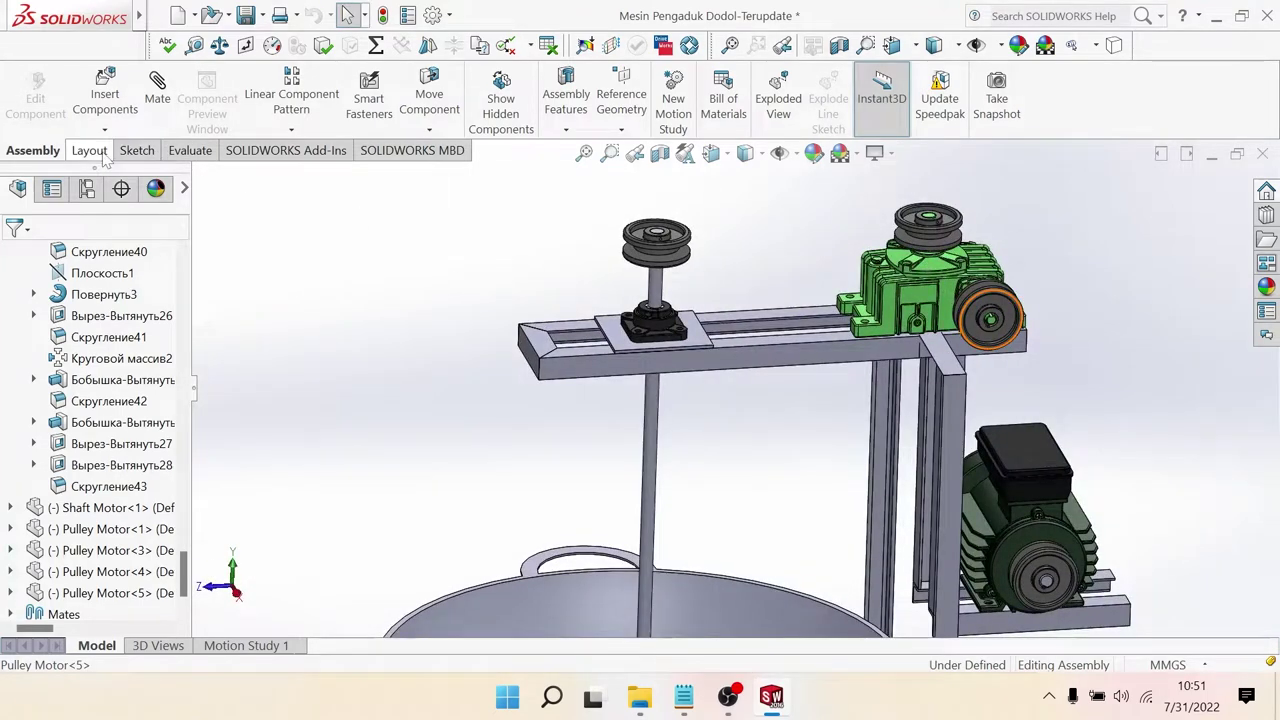
# Step: Return to the Assembly tab and drop down the Assembly Features list
pyautogui.click(137, 151)
pyautogui.click(32, 150)
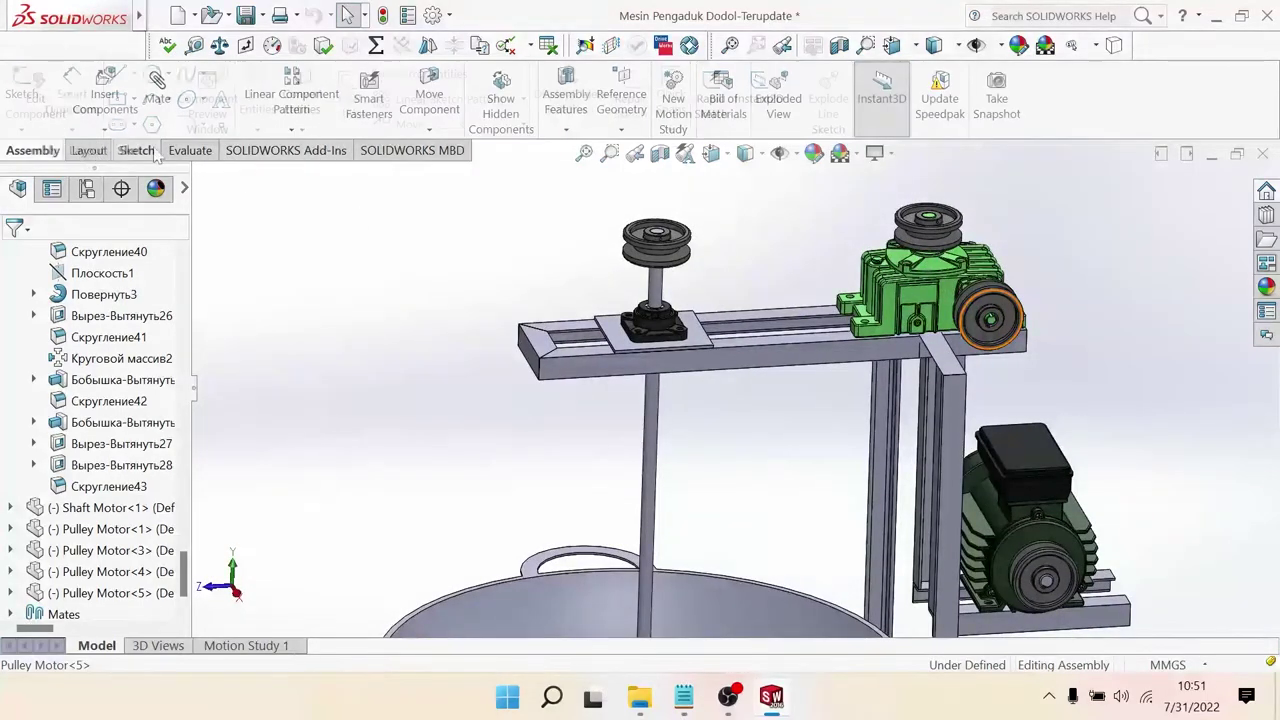
pyautogui.click(430, 130)
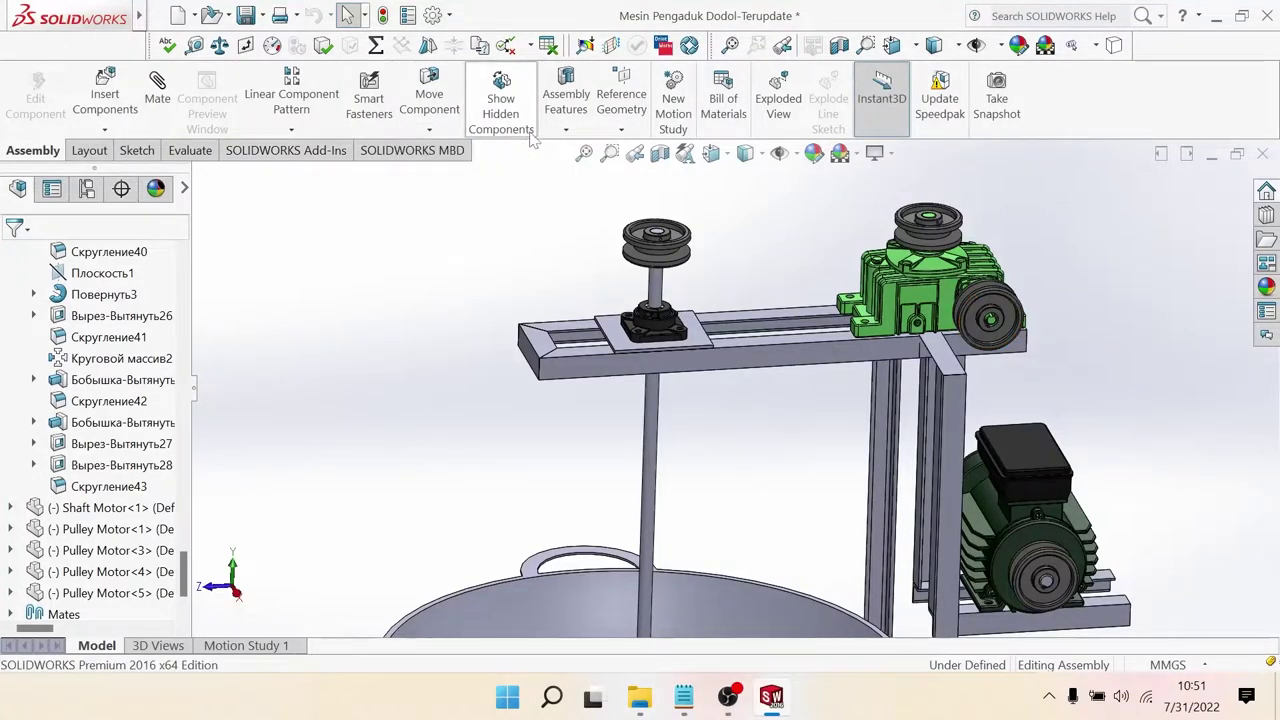
pyautogui.click(565, 131)
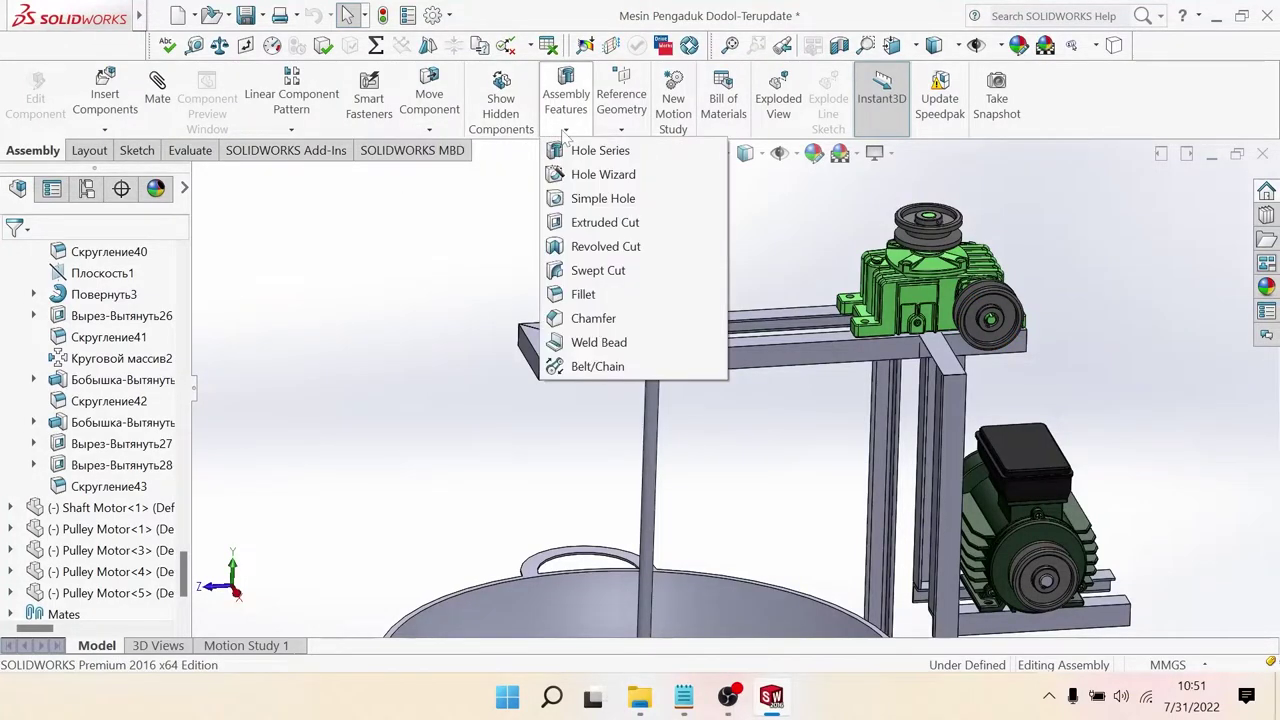
# Step: Create a Belt/Chain with the stirring-shaft pulley and gearbox's upper pulley (both 68 mm) as members
pyautogui.click(597, 366)
pyautogui.scroll(-3, 722, 240)
pyautogui.scroll(-3, 656, 290)
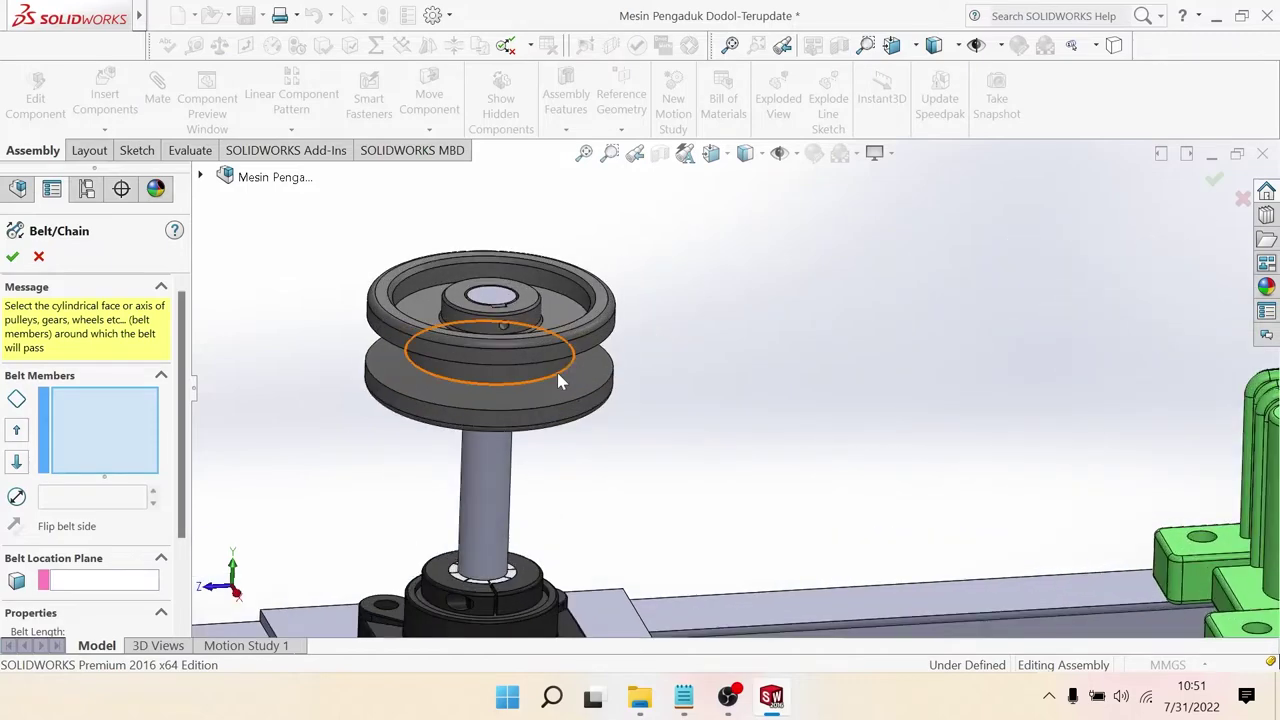
pyautogui.click(540, 372)
pyautogui.scroll(3, 760, 365)
pyautogui.scroll(-2, 1051, 362)
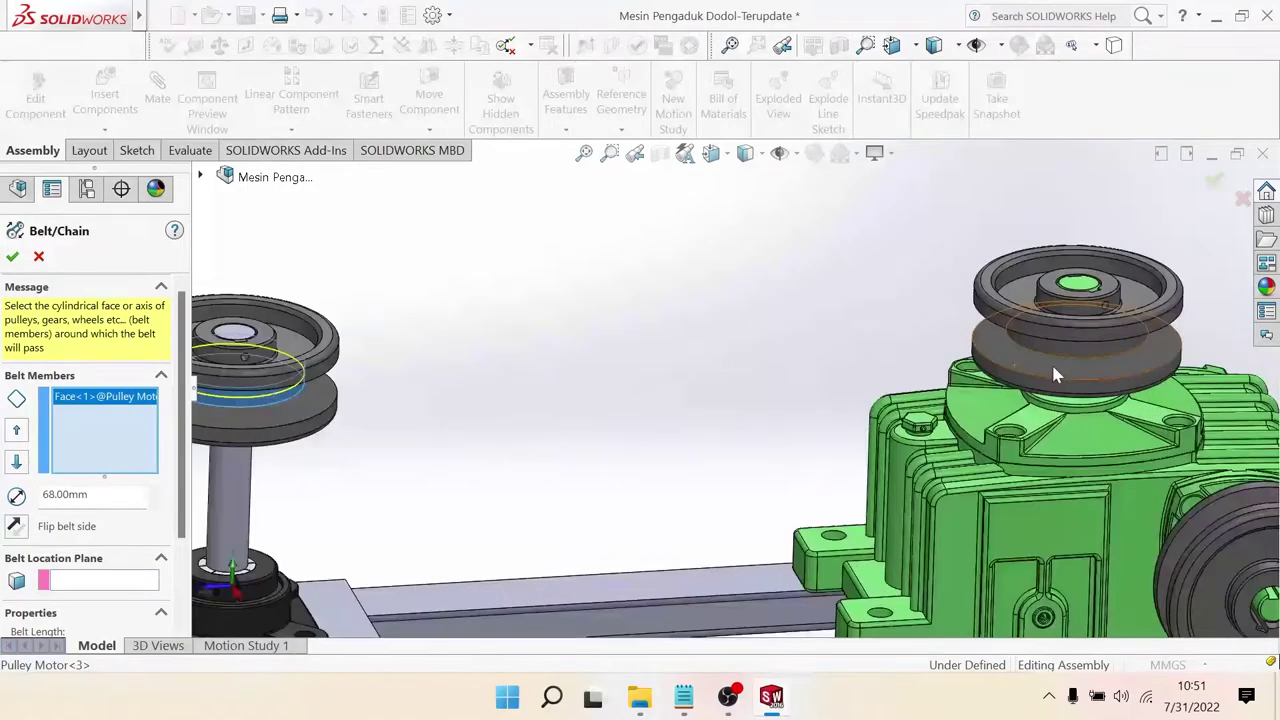
pyautogui.click(1100, 360)
pyautogui.scroll(3, 810, 435)
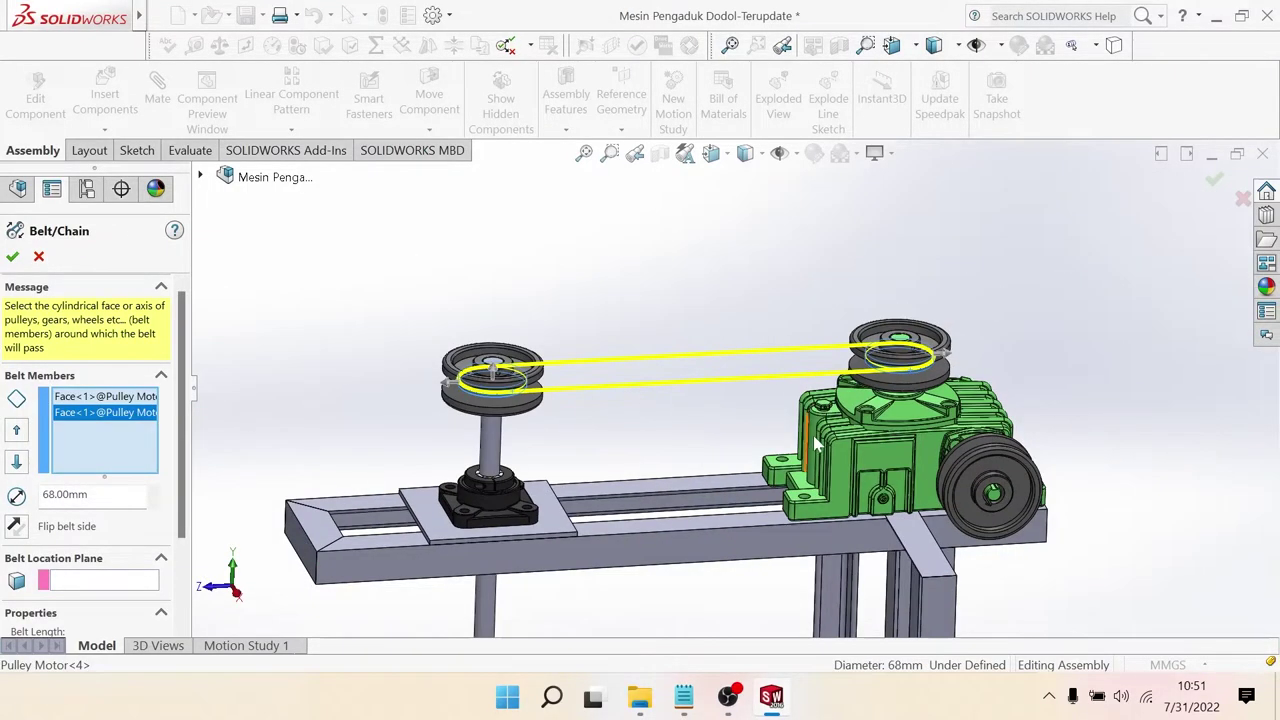
pyautogui.moveTo(953, 490); pyautogui.dragTo(945, 490, button='middle')
pyautogui.scroll(-2, 945, 490)
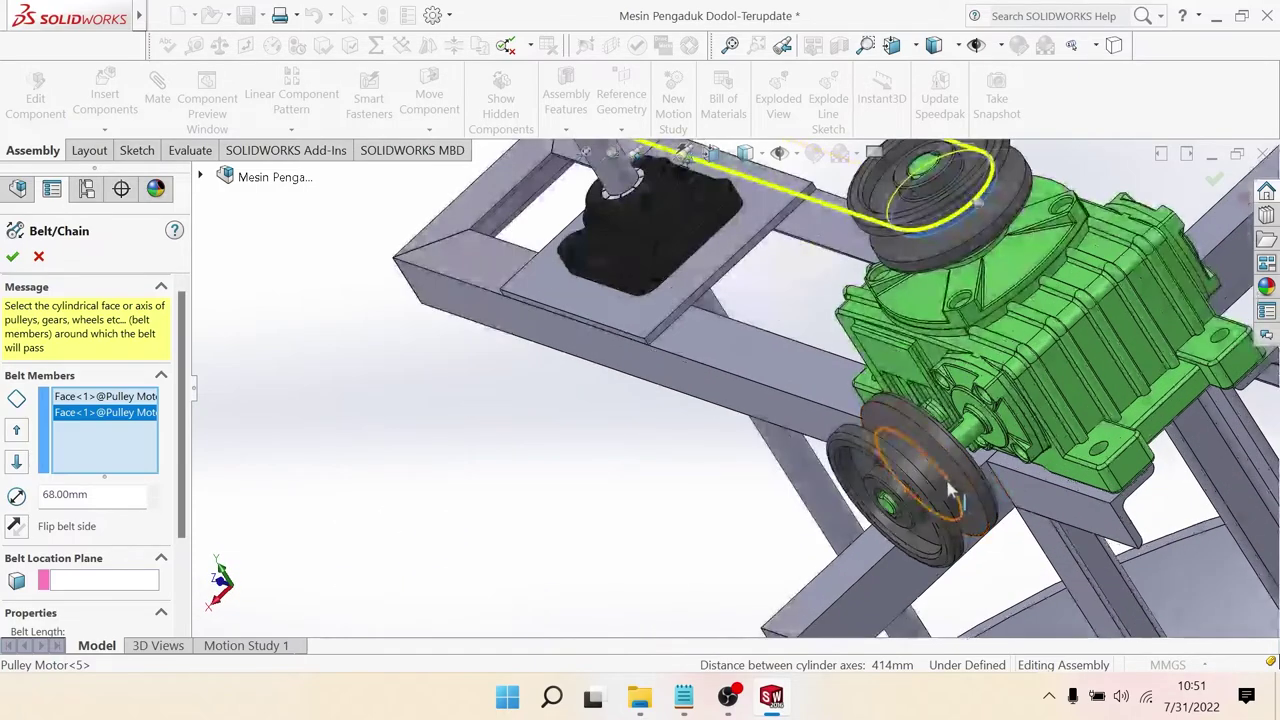
pyautogui.scroll(1, 950, 495)
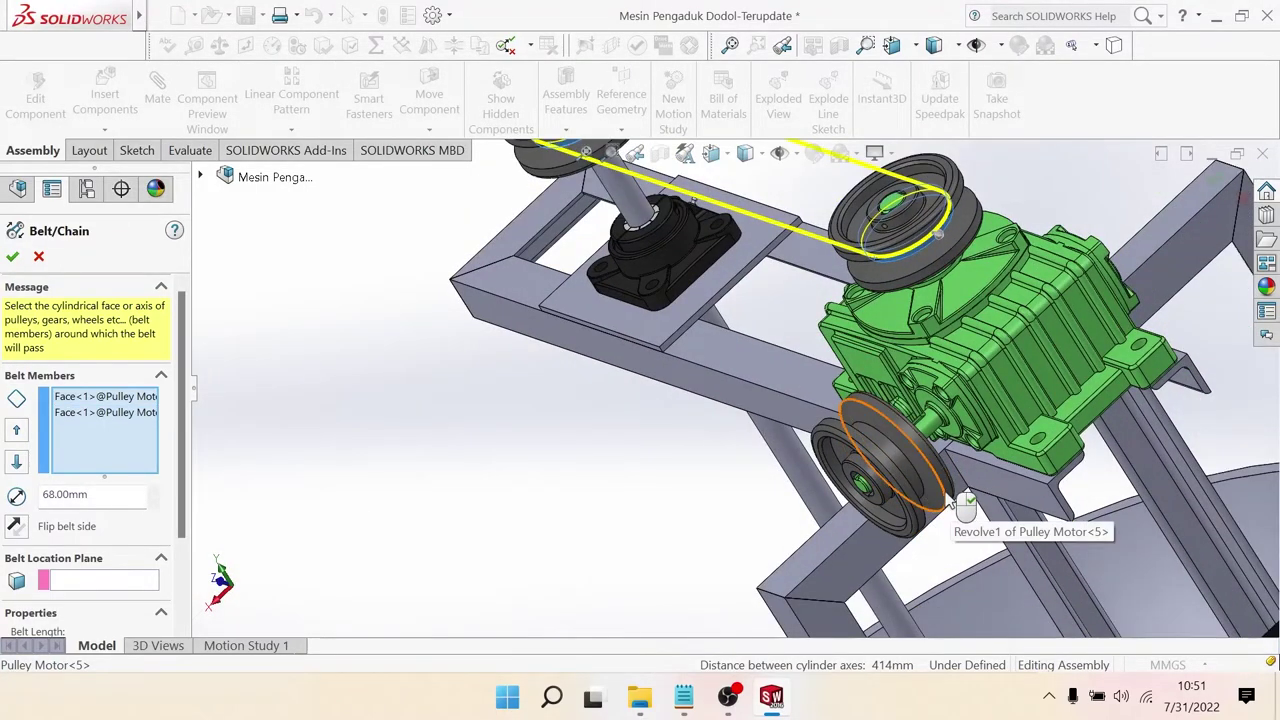
pyautogui.scroll(2, 687, 432)
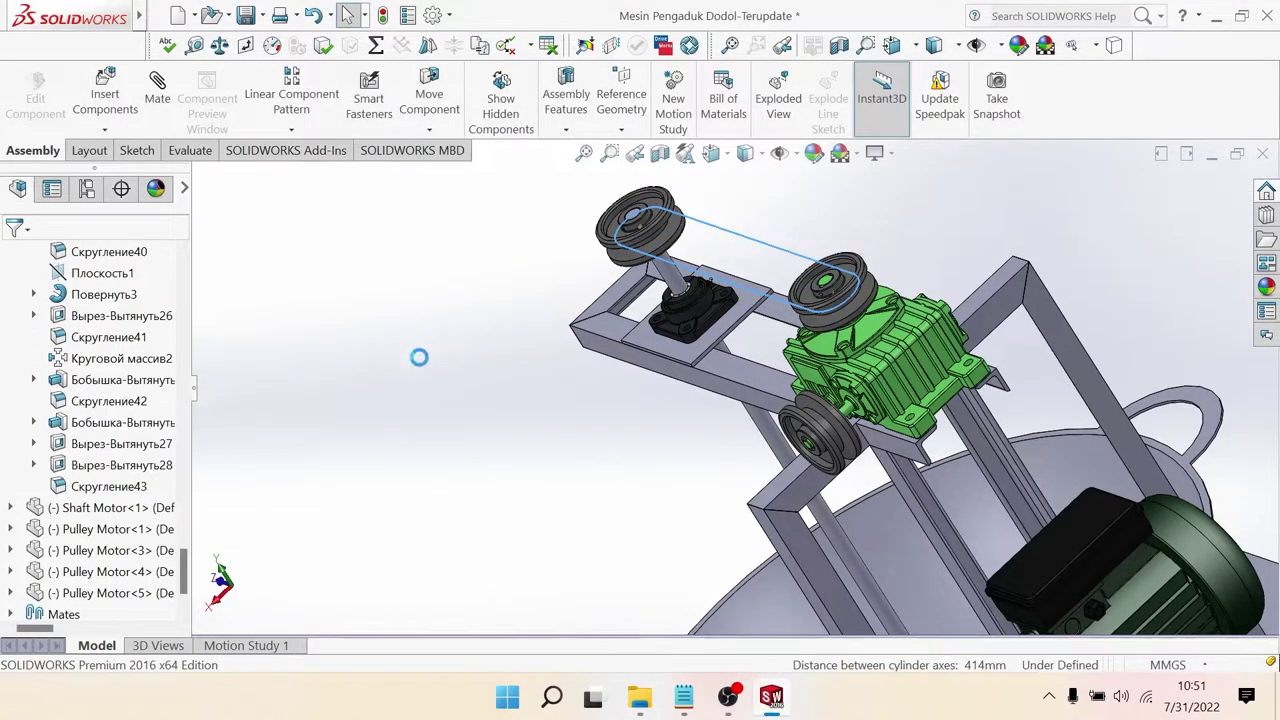
# Step: Start a second Belt/Chain feature from the Assembly Features list
pyautogui.scroll(2, 711, 420)
pyautogui.scroll(-1, 714, 419)
pyautogui.scroll(1, 556, 339)
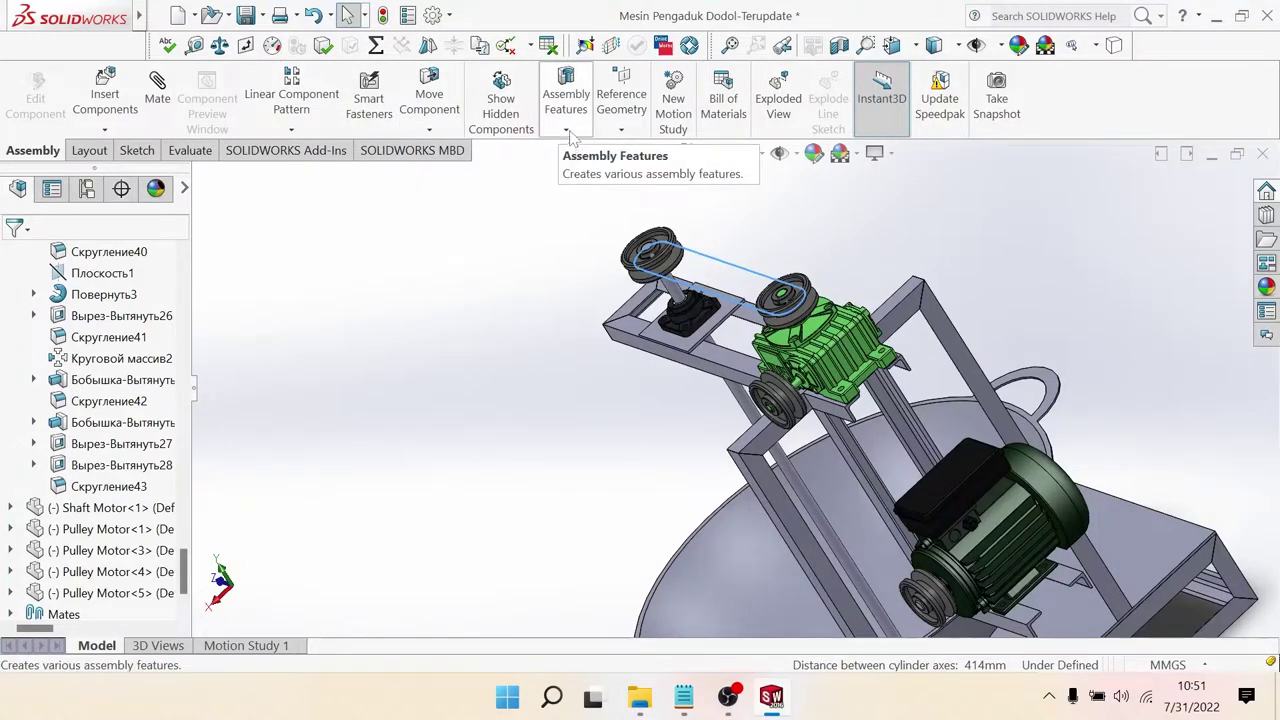
pyautogui.click(452, 134)
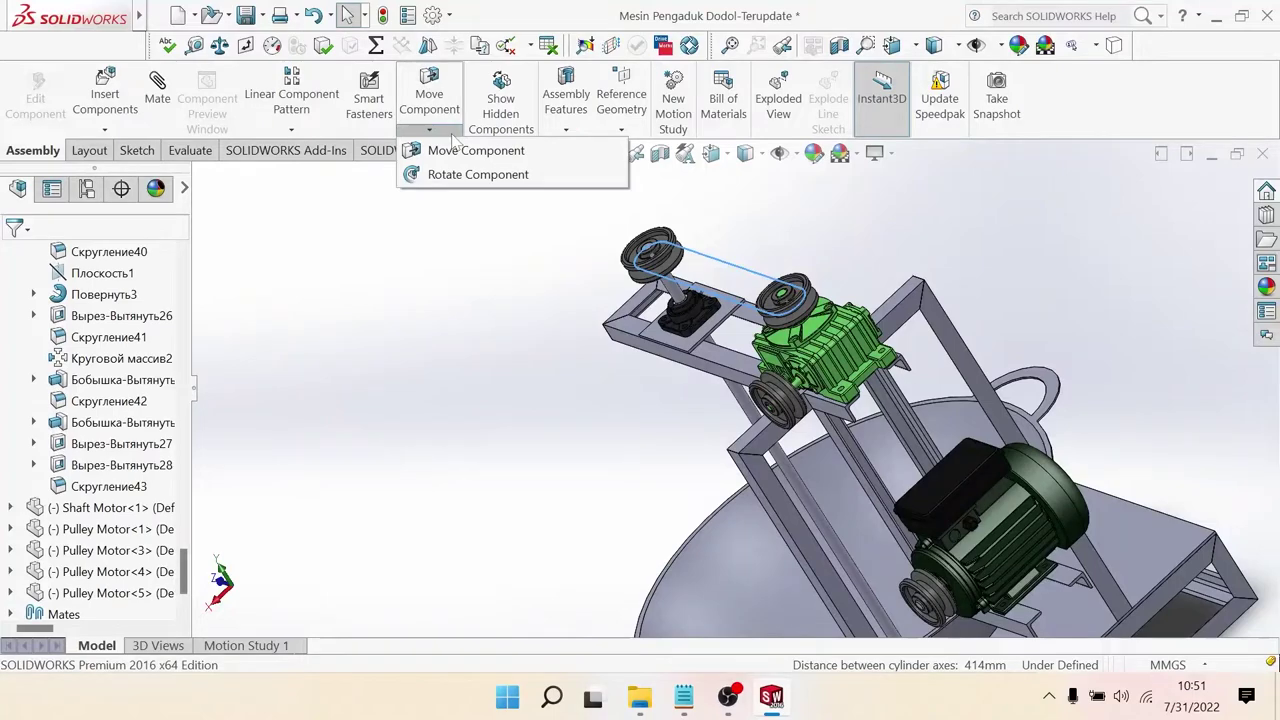
pyautogui.click(437, 277)
pyautogui.click(570, 136)
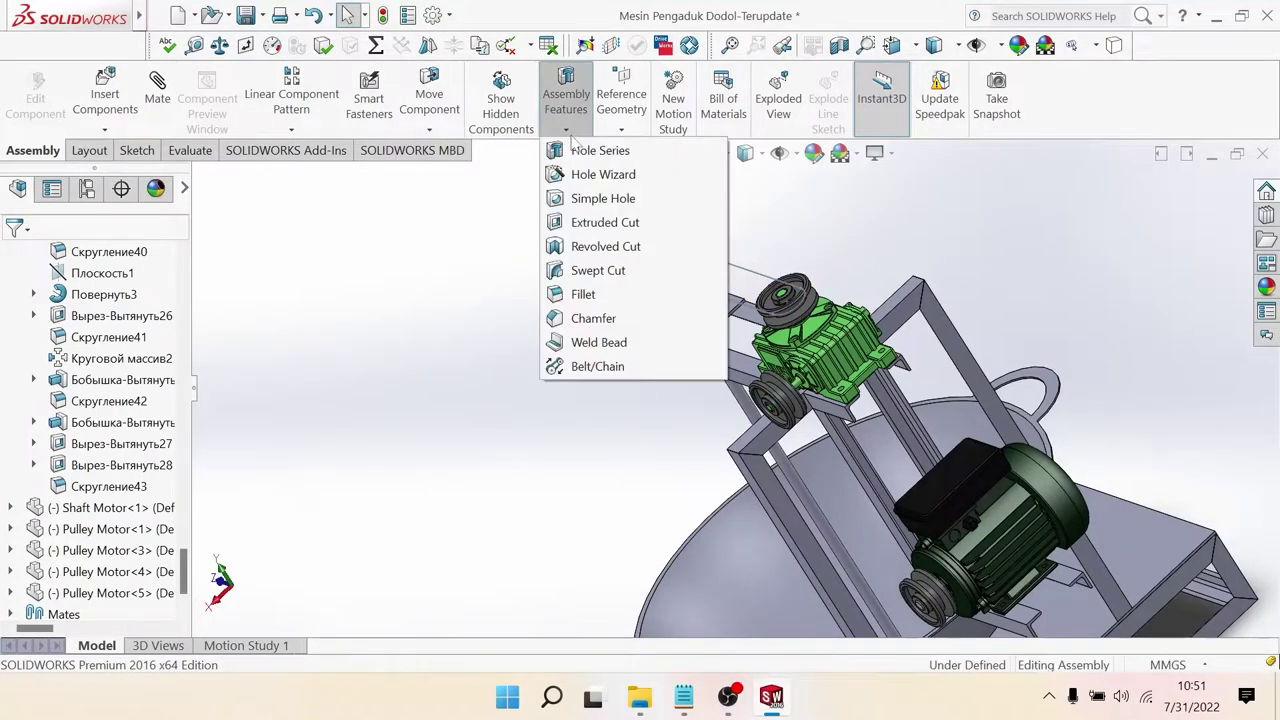
pyautogui.click(598, 365)
# Step: Select the gearbox's side pulley and the motor pulley as belt members and accept the belt
pyautogui.scroll(-3, 852, 397)
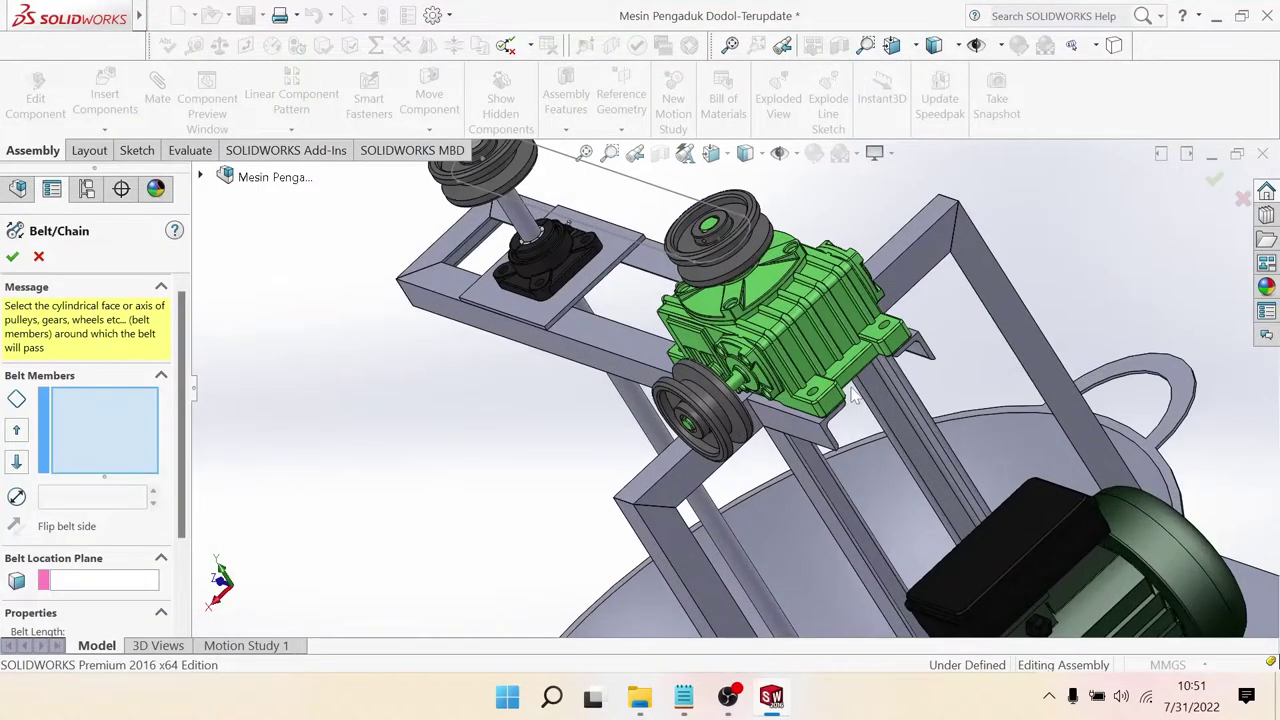
pyautogui.scroll(-3, 850, 400)
pyautogui.click(655, 432)
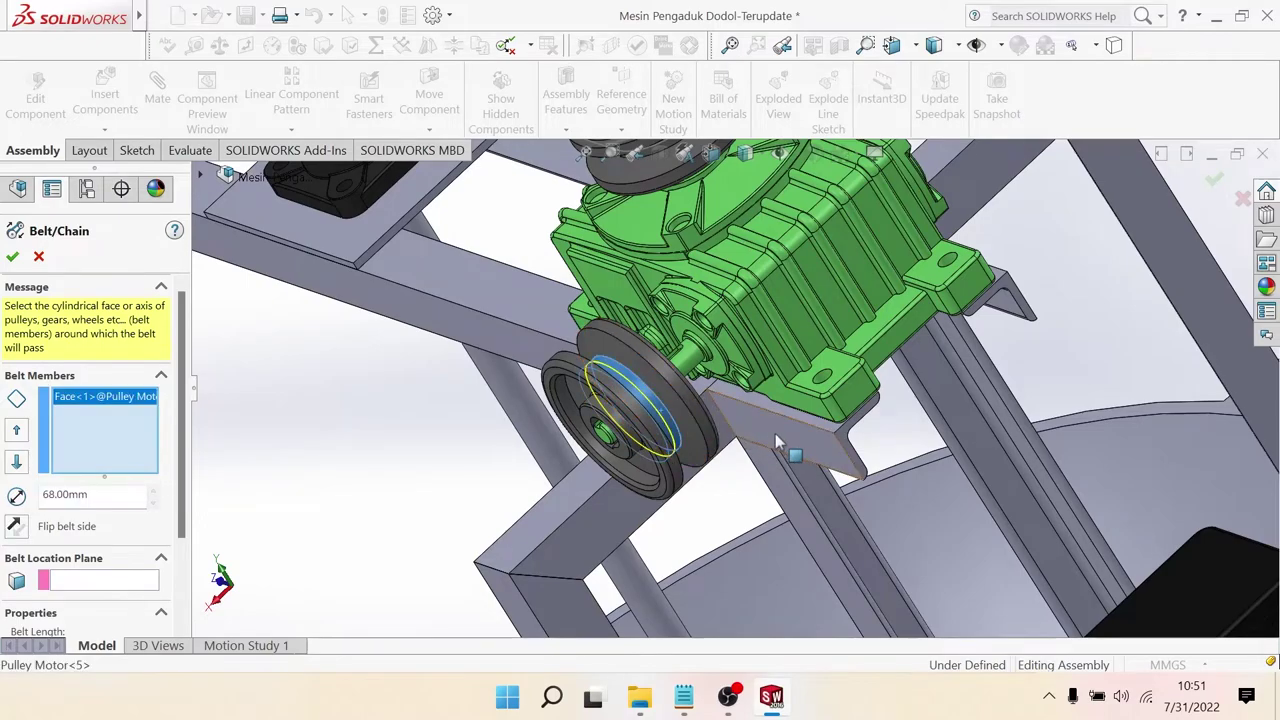
pyautogui.scroll(5, 821, 457)
pyautogui.scroll(-5, 823, 552)
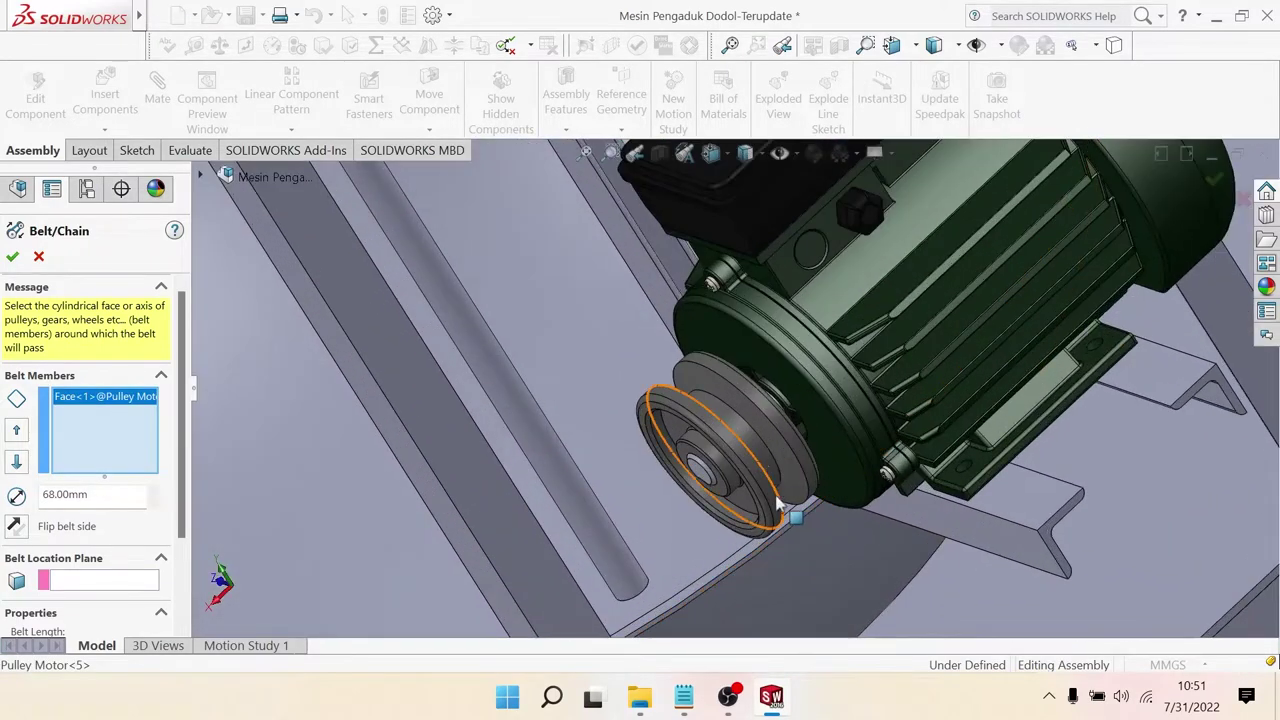
pyautogui.click(756, 440)
pyautogui.scroll(3, 707, 453)
pyautogui.scroll(3, 700, 440)
pyautogui.scroll(3, 694, 422)
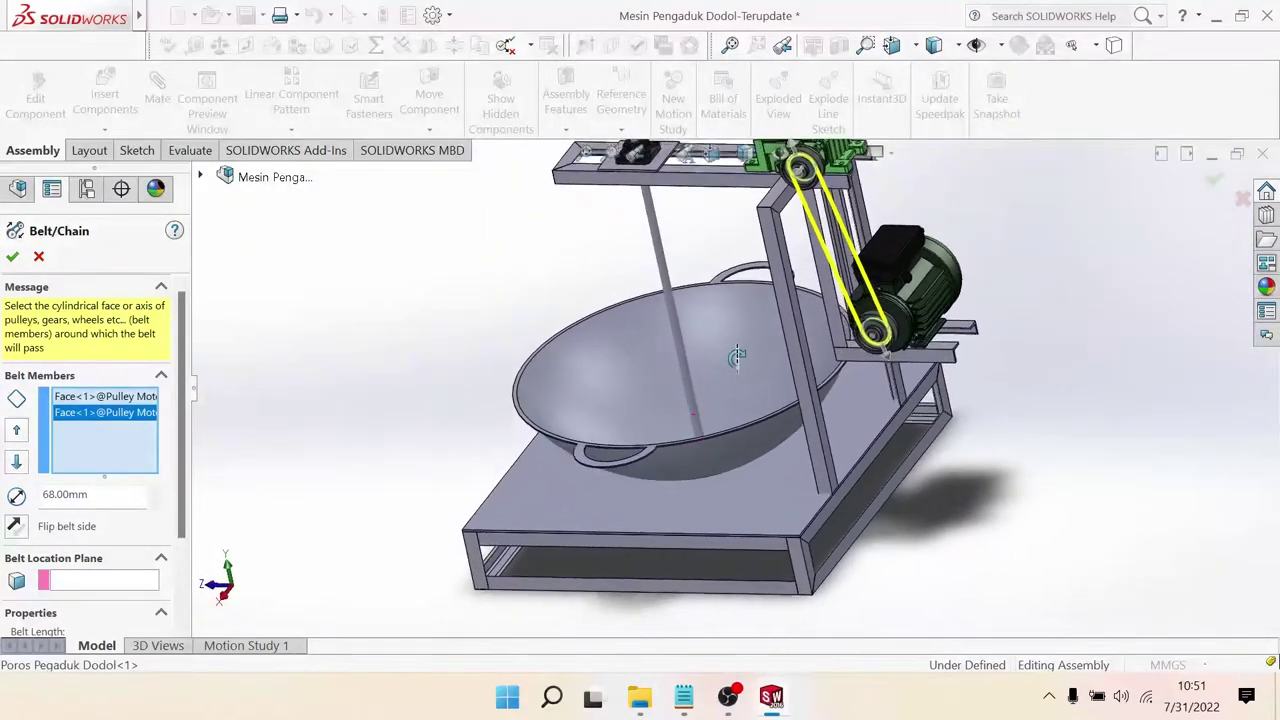
pyautogui.scroll(2, 737, 351)
pyautogui.scroll(-2, 395, 308)
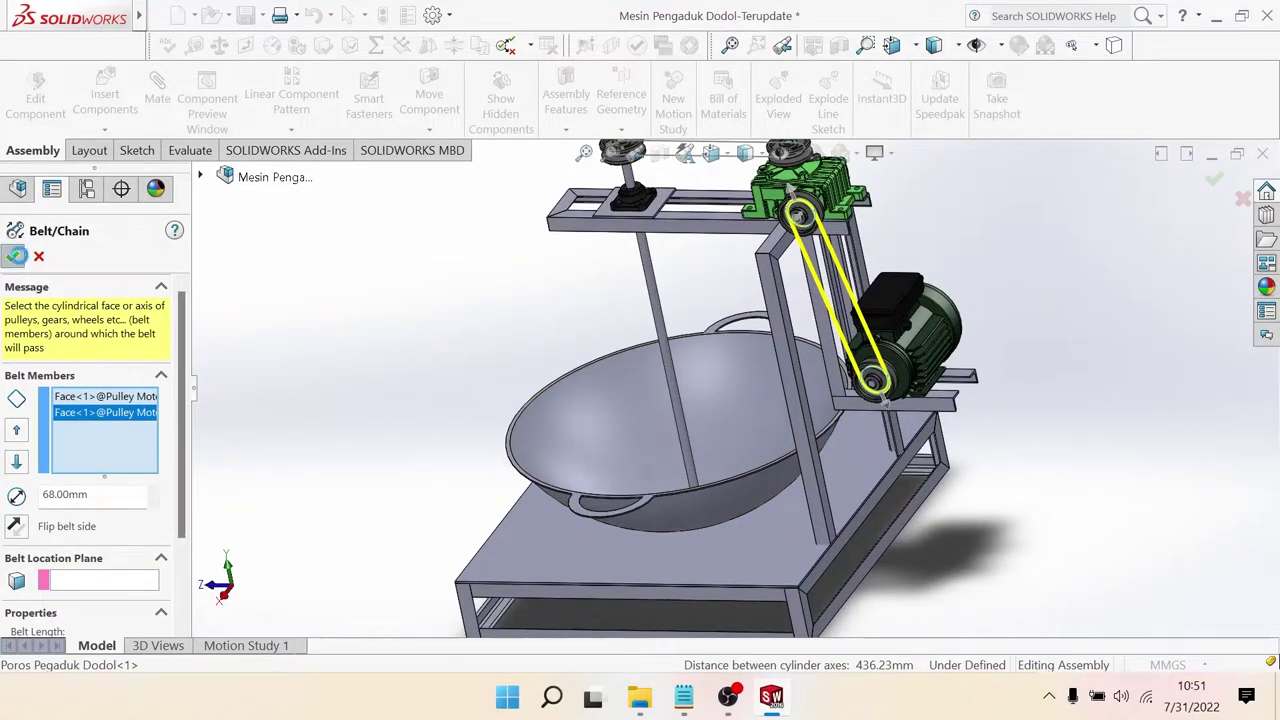
pyautogui.press('Return')
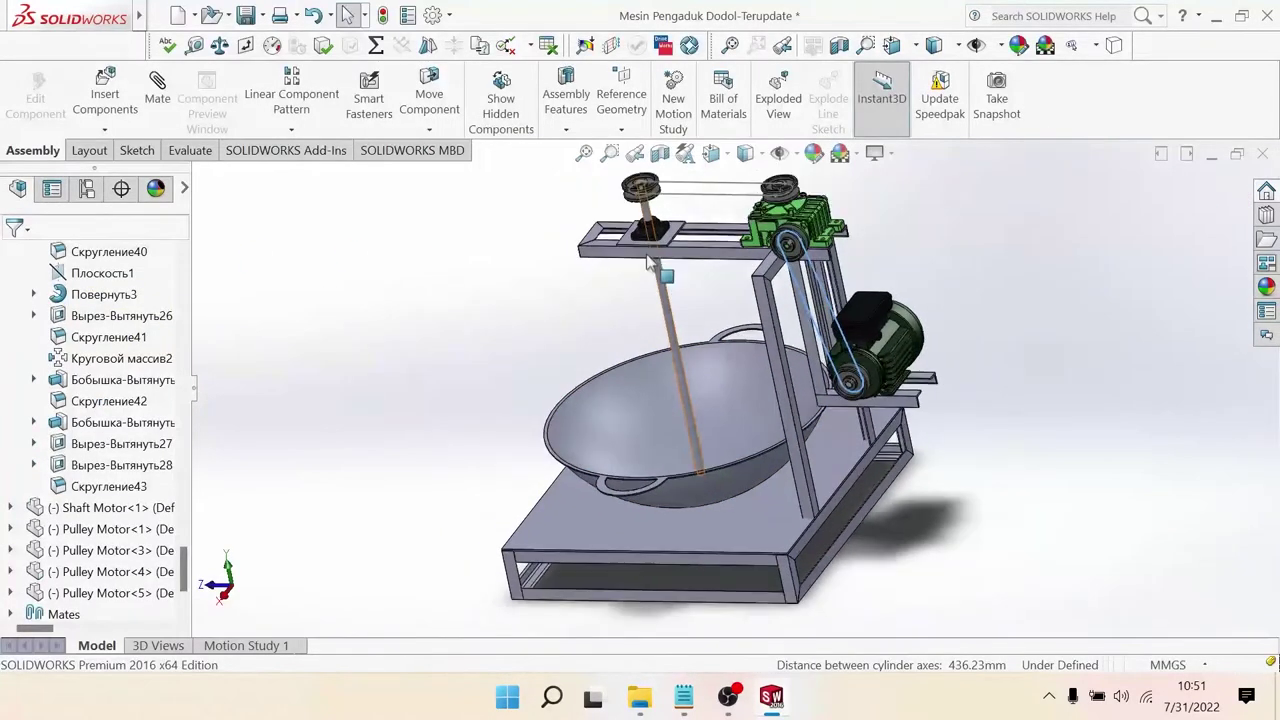
pyautogui.scroll(-3, 640, 285)
pyautogui.scroll(-2, 912, 296)
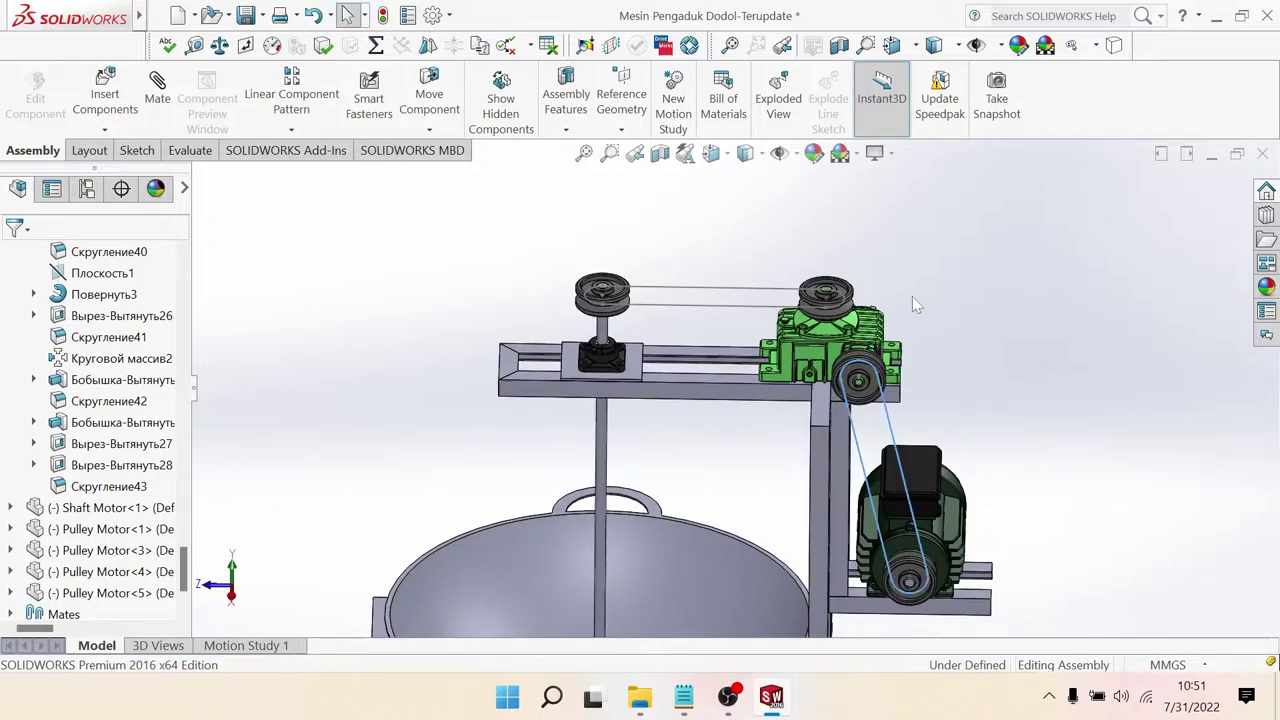
pyautogui.scroll(-2, 860, 294)
pyautogui.click(740, 325)
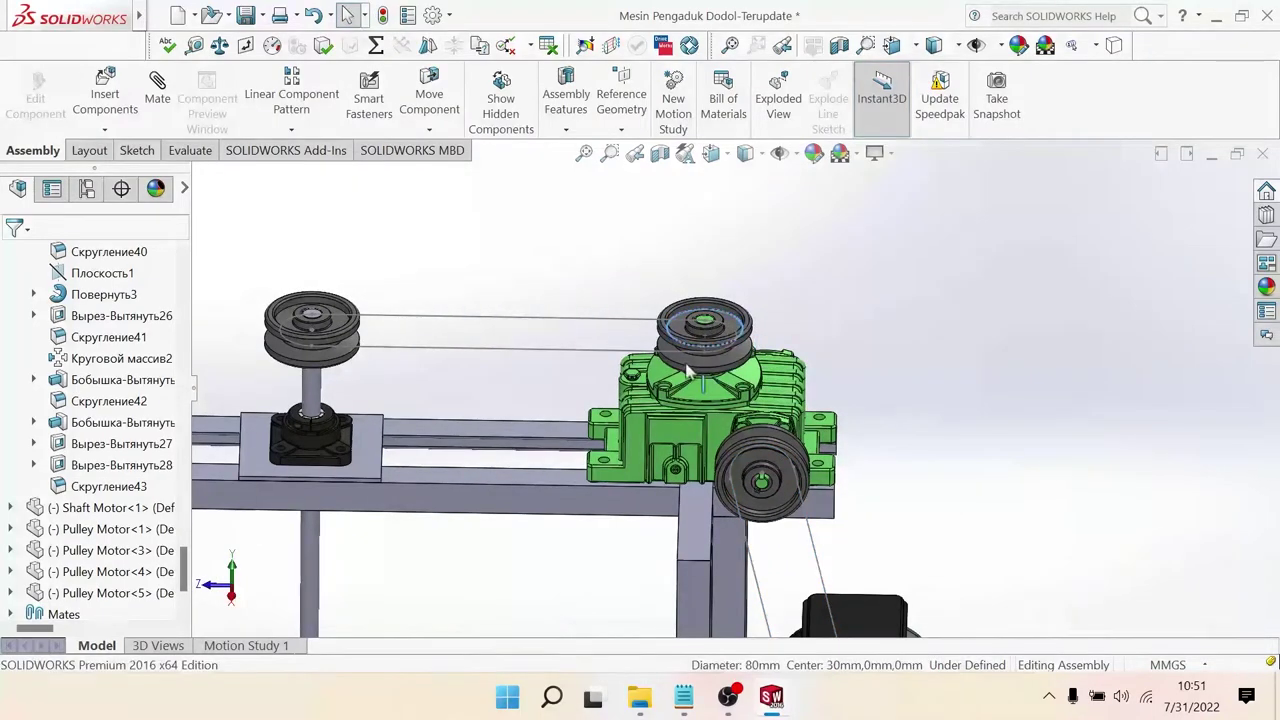
pyautogui.moveTo(634, 368); pyautogui.dragTo(757, 350, button='right')
pyautogui.press('Escape')
pyautogui.scroll(2, 600, 450)
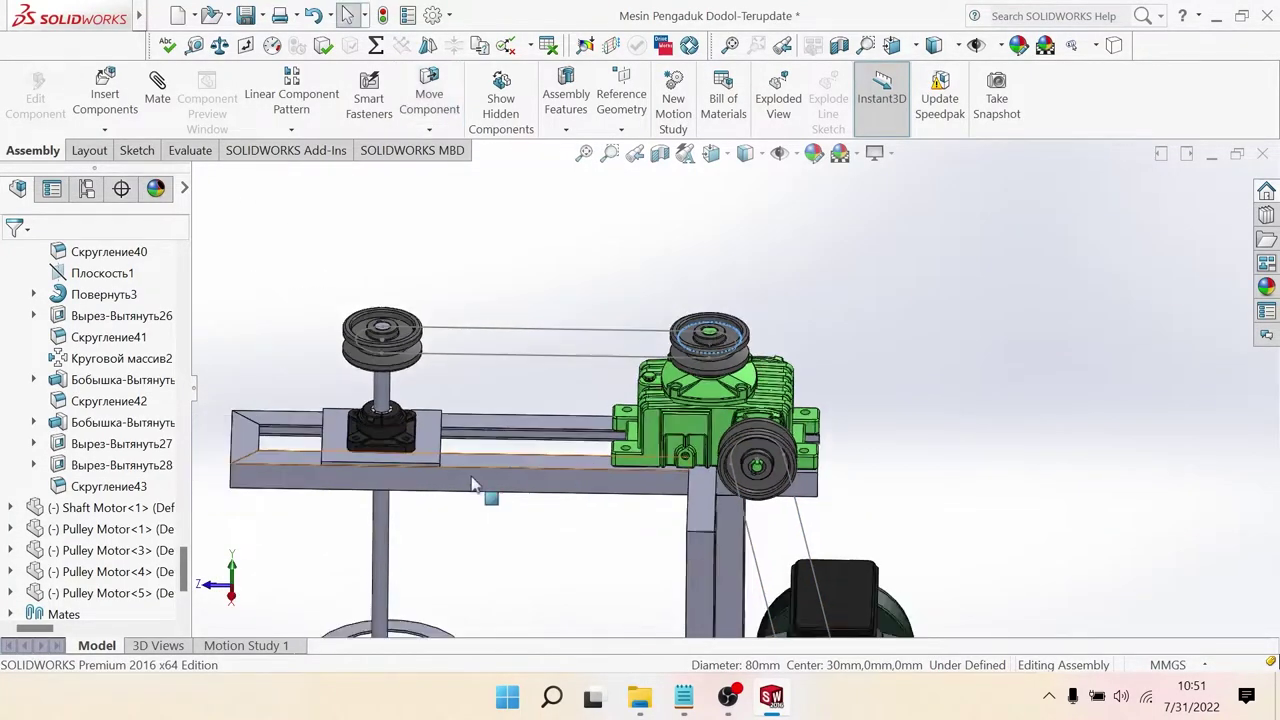
pyautogui.scroll(2, 480, 500)
pyautogui.scroll(1, 480, 510)
pyautogui.scroll(-3, 825, 425)
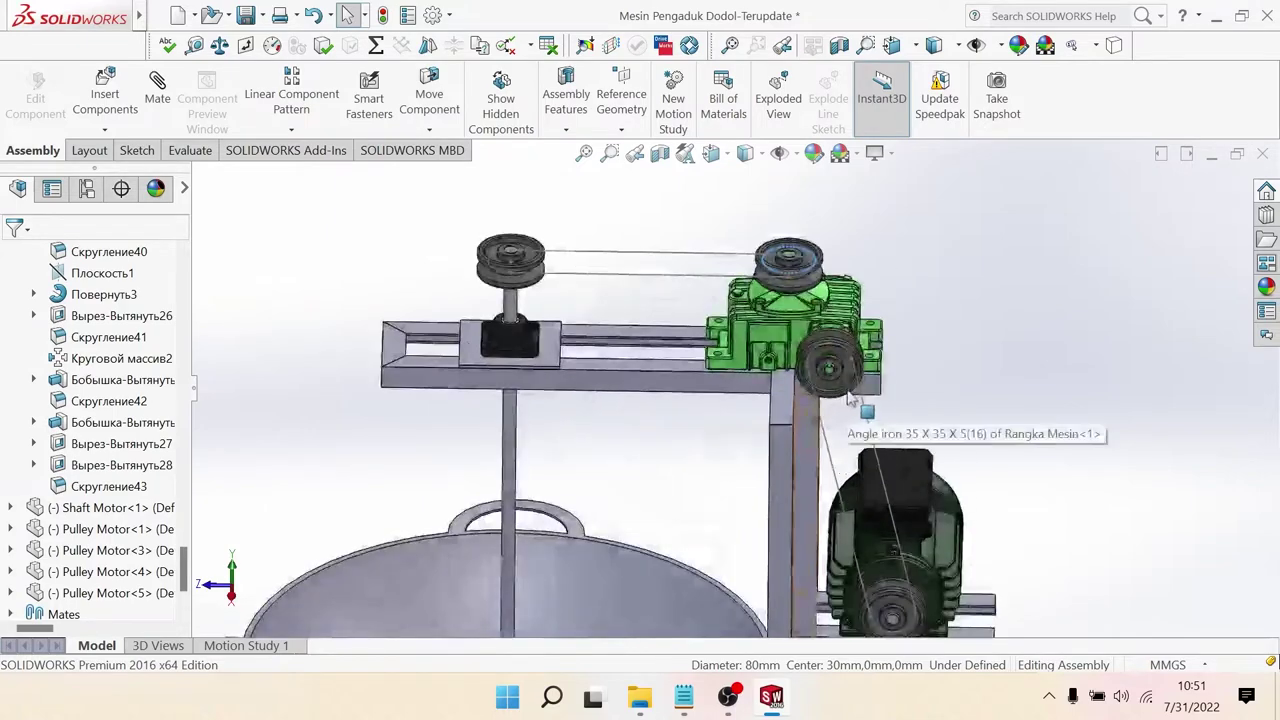
pyautogui.click(851, 370)
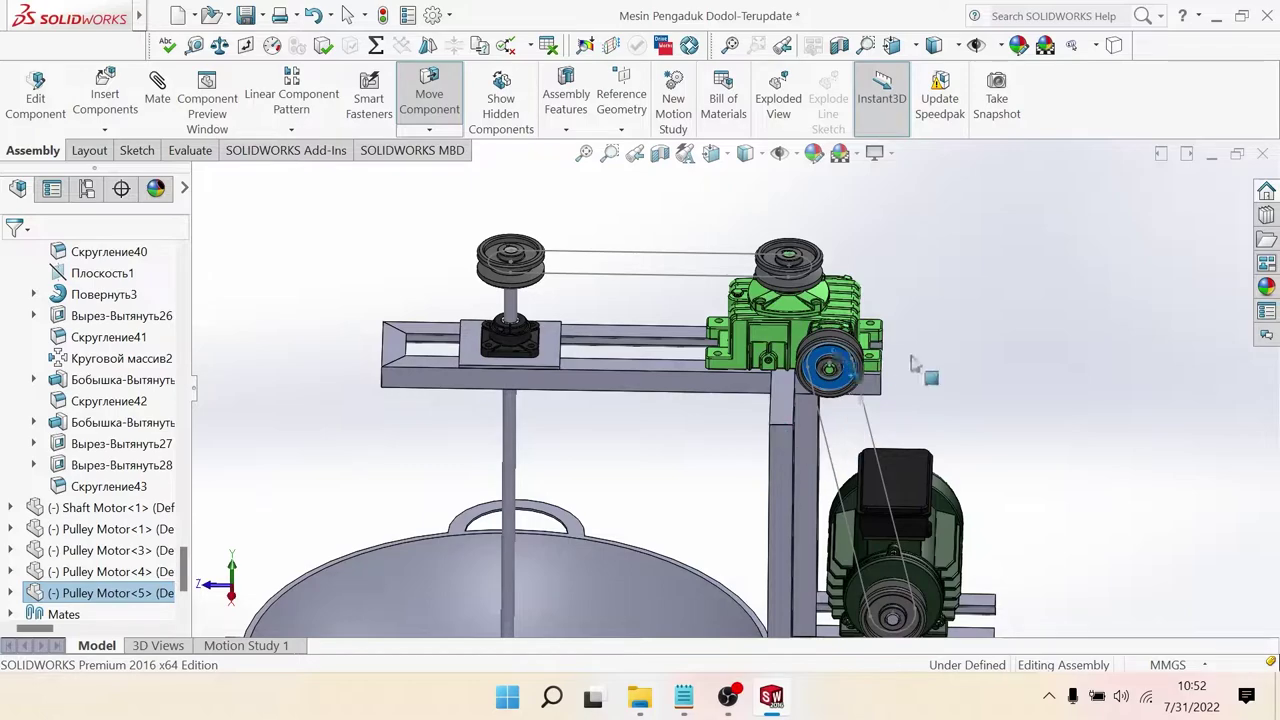
pyautogui.click(698, 419)
pyautogui.scroll(3, 698, 419)
pyautogui.moveTo(698, 419)
pyautogui.mouseDown(button='middle')
pyautogui.moveTo(633, 443)
pyautogui.moveTo(614, 434)
pyautogui.moveTo(675, 481)
pyautogui.mouseUp(button='middle')
pyautogui.scroll(-2, 596, 466)
pyautogui.scroll(3, 640, 460)
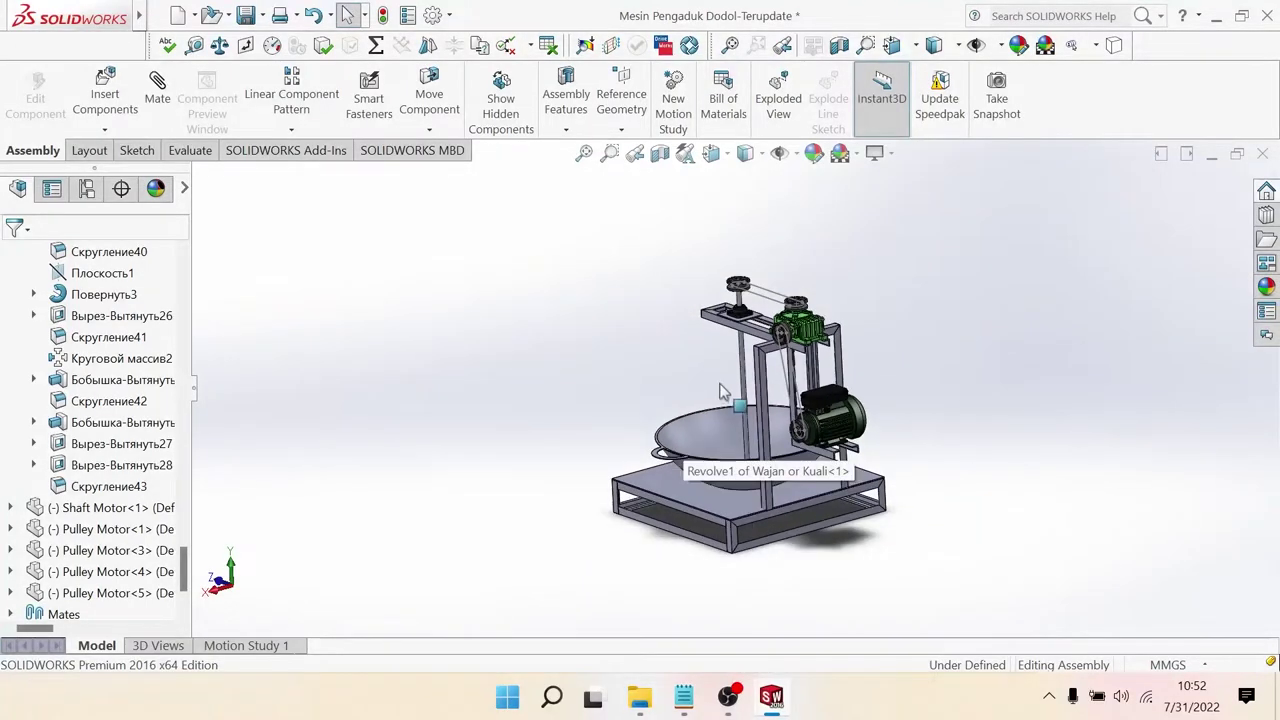
pyautogui.scroll(-3, 690, 460)
pyautogui.scroll(-3, 784, 304)
pyautogui.scroll(-2, 784, 304)
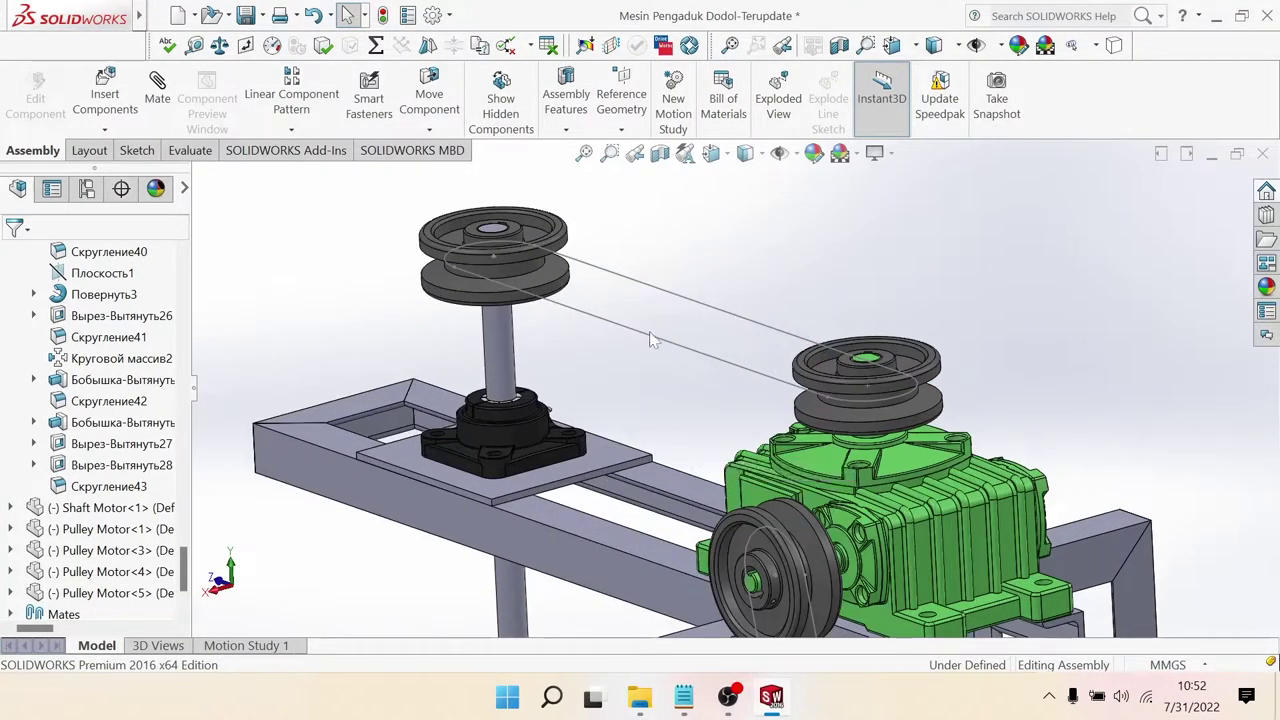
pyautogui.scroll(-2, 530, 295)
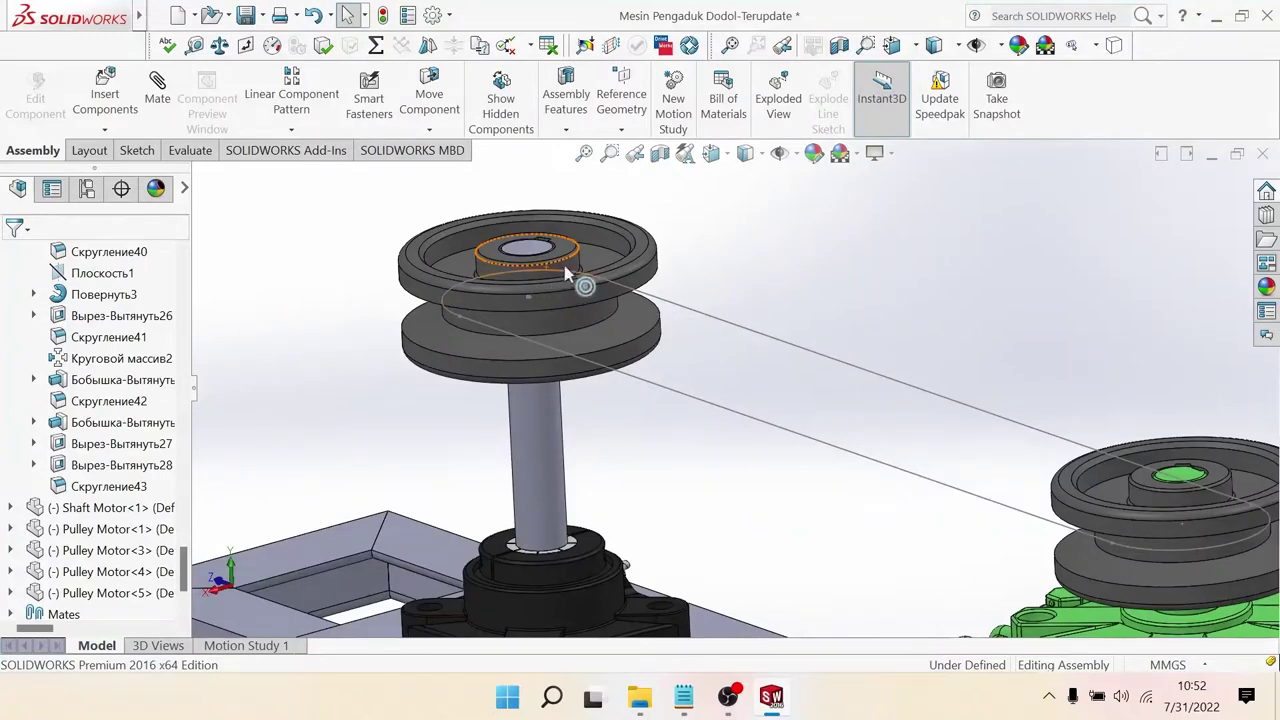
pyautogui.scroll(-1, 566, 274)
pyautogui.scroll(-1, 563, 262)
pyautogui.scroll(-1, 561, 250)
pyautogui.scroll(-2, 600, 258)
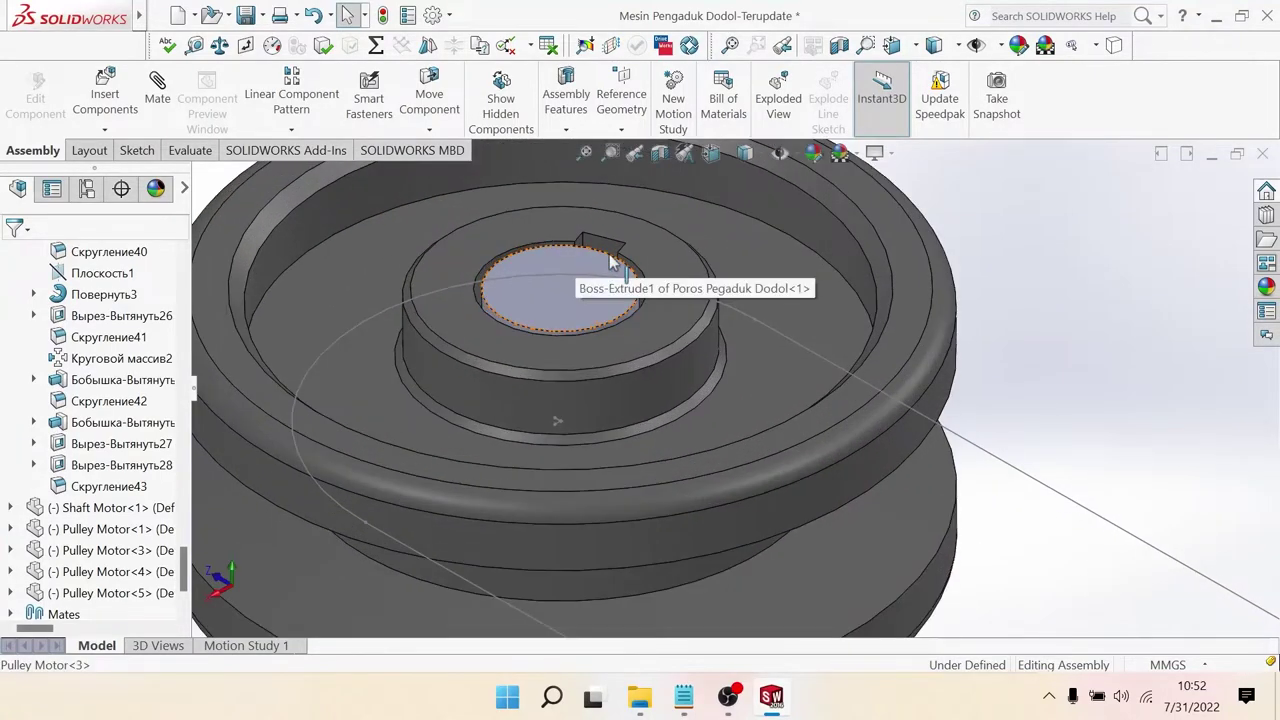
pyautogui.click(610, 262)
pyautogui.hotkey('ctrl', '8')
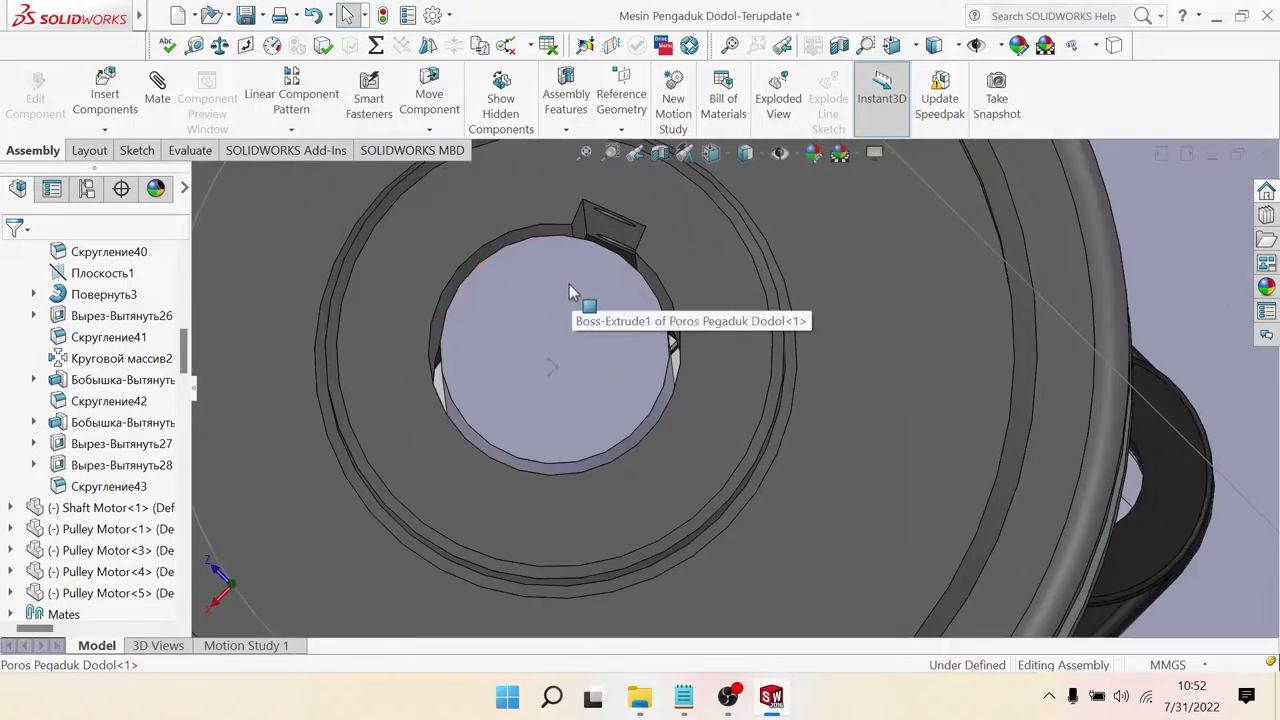
pyautogui.click(569, 284)
# Step: Face the shaft end, select its circular end face, and edit then close Boss-Extrude1
pyautogui.click(706, 237)
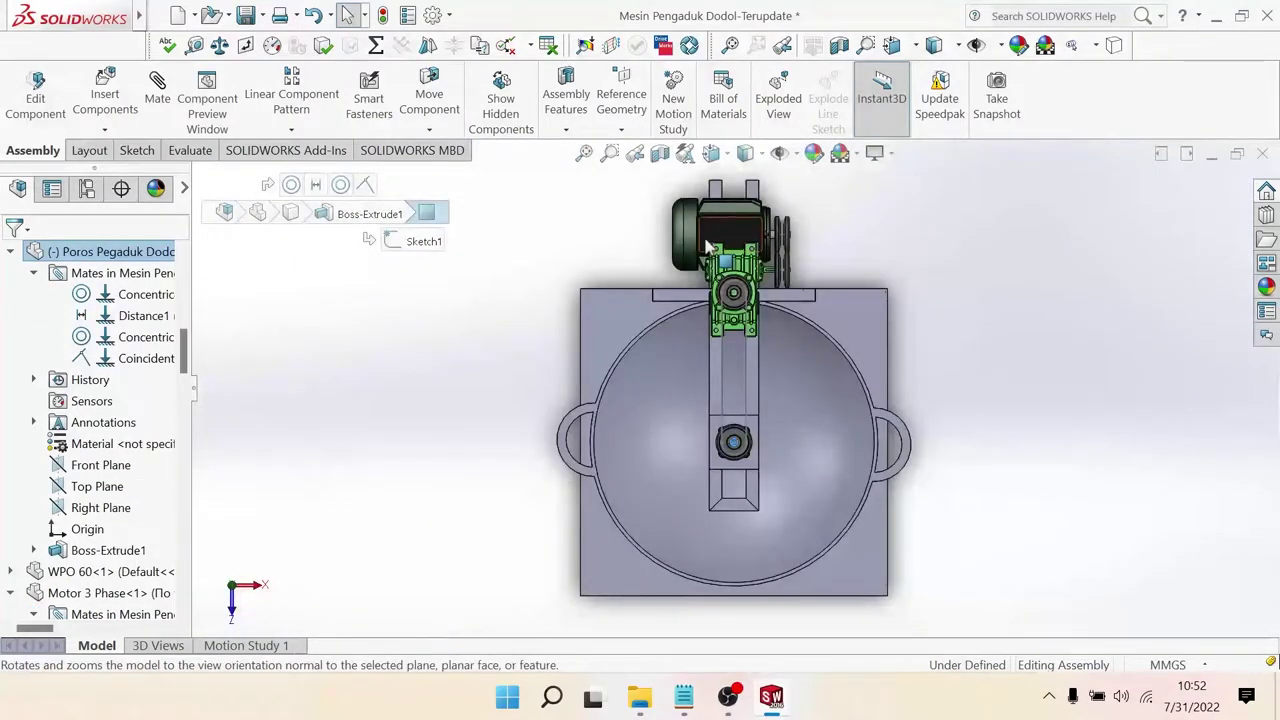
pyautogui.scroll(-3, 744, 446)
pyautogui.scroll(-2, 714, 428)
pyautogui.scroll(-2, 728, 428)
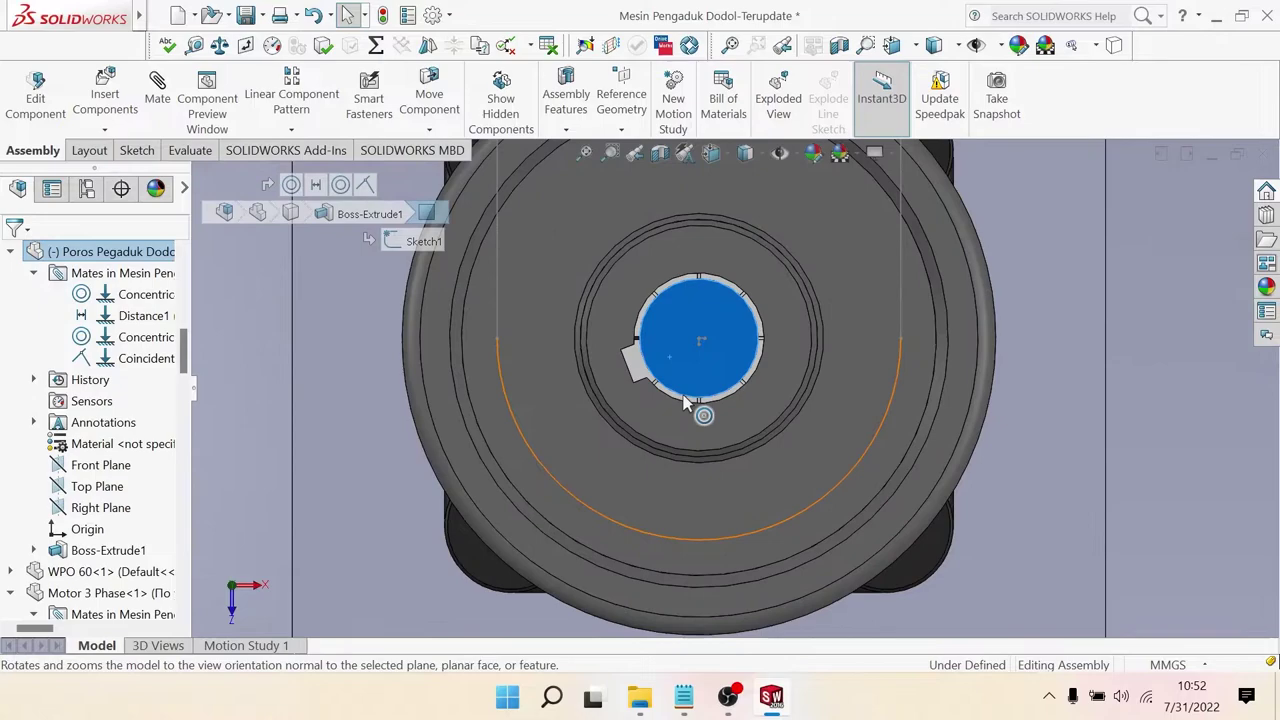
pyautogui.scroll(-2, 700, 414)
pyautogui.moveTo(602, 232)
pyautogui.mouseDown()
pyautogui.moveTo(787, 230)
pyautogui.moveTo(792, 242)
pyautogui.mouseUp()
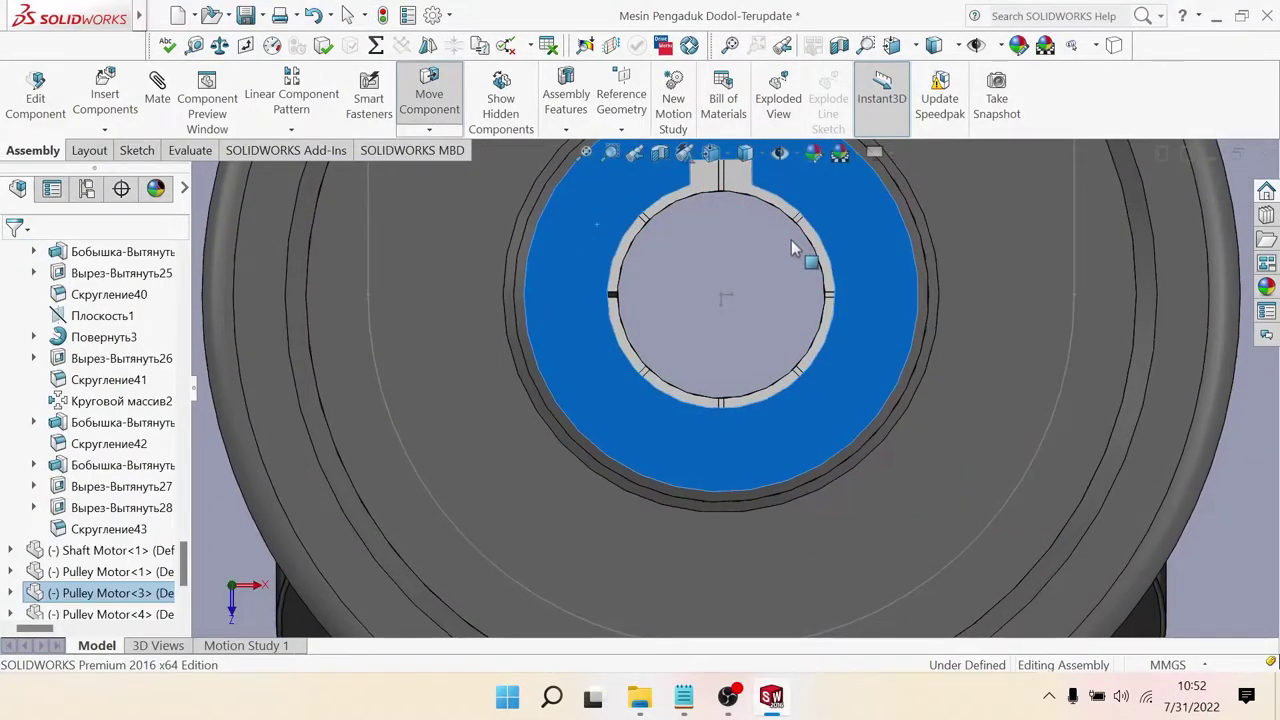
pyautogui.scroll(3, 746, 268)
pyautogui.scroll(-5, 749, 277)
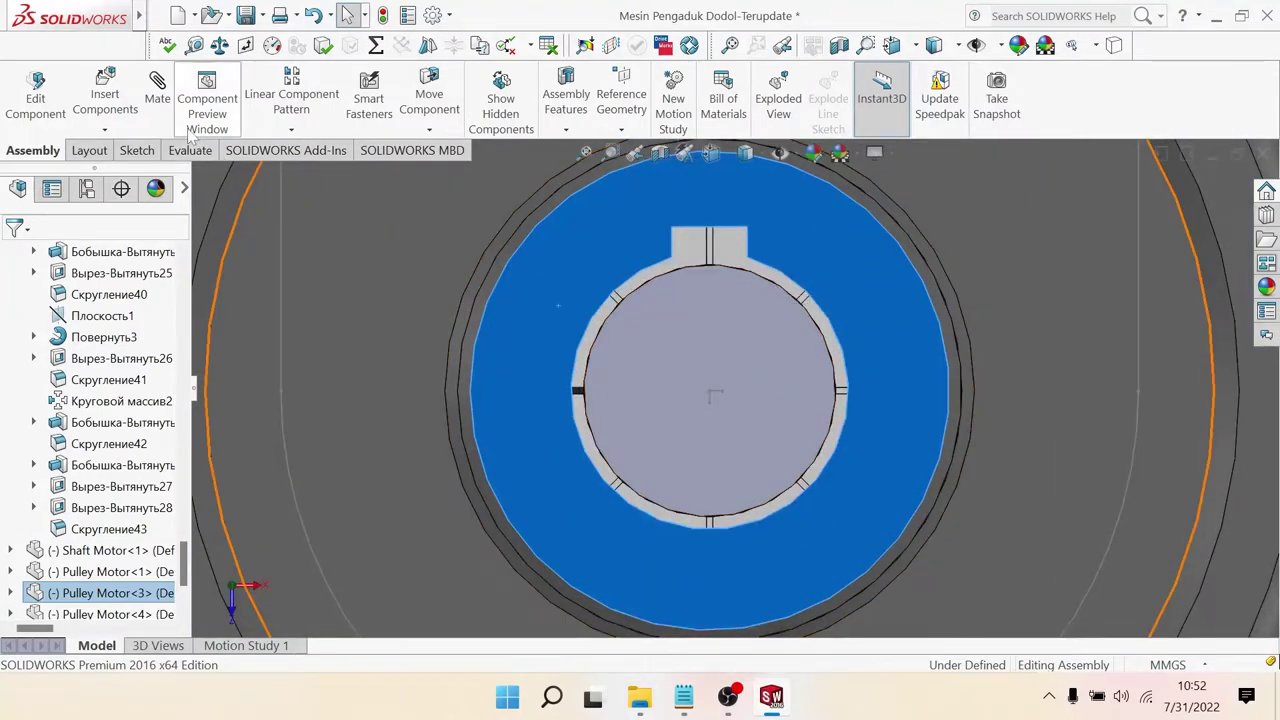
pyautogui.click(134, 151)
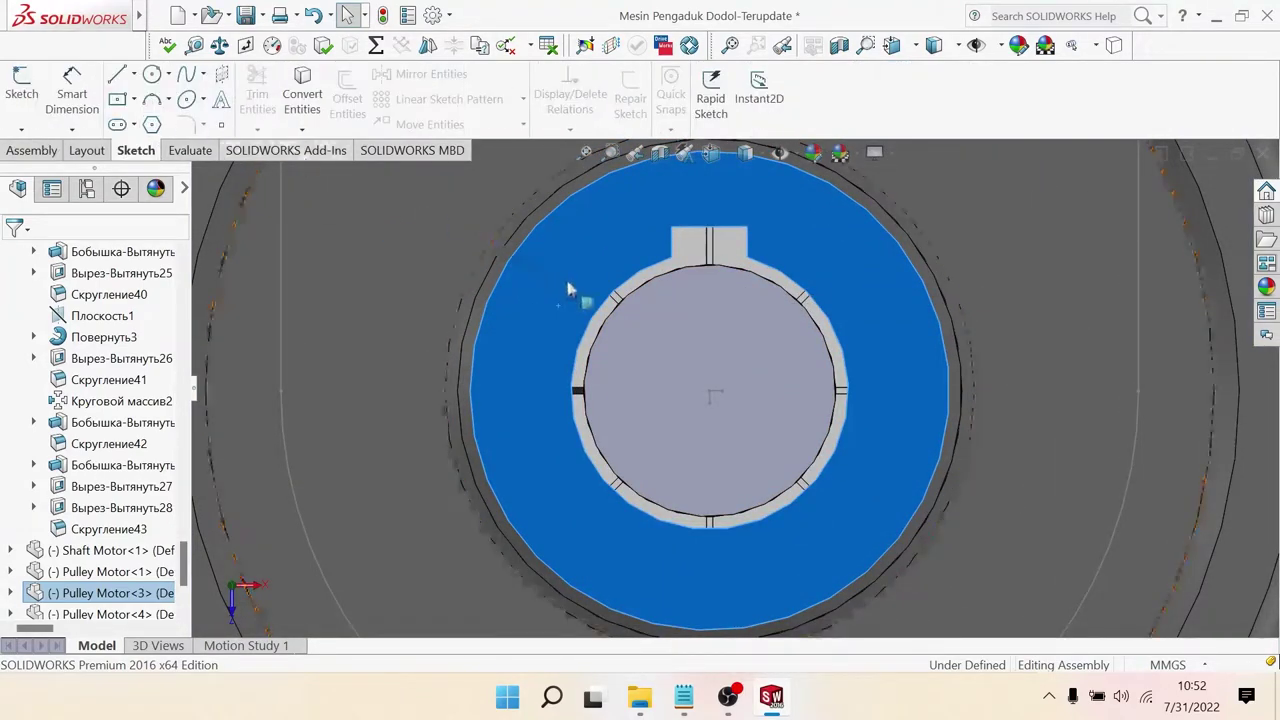
pyautogui.click(680, 330)
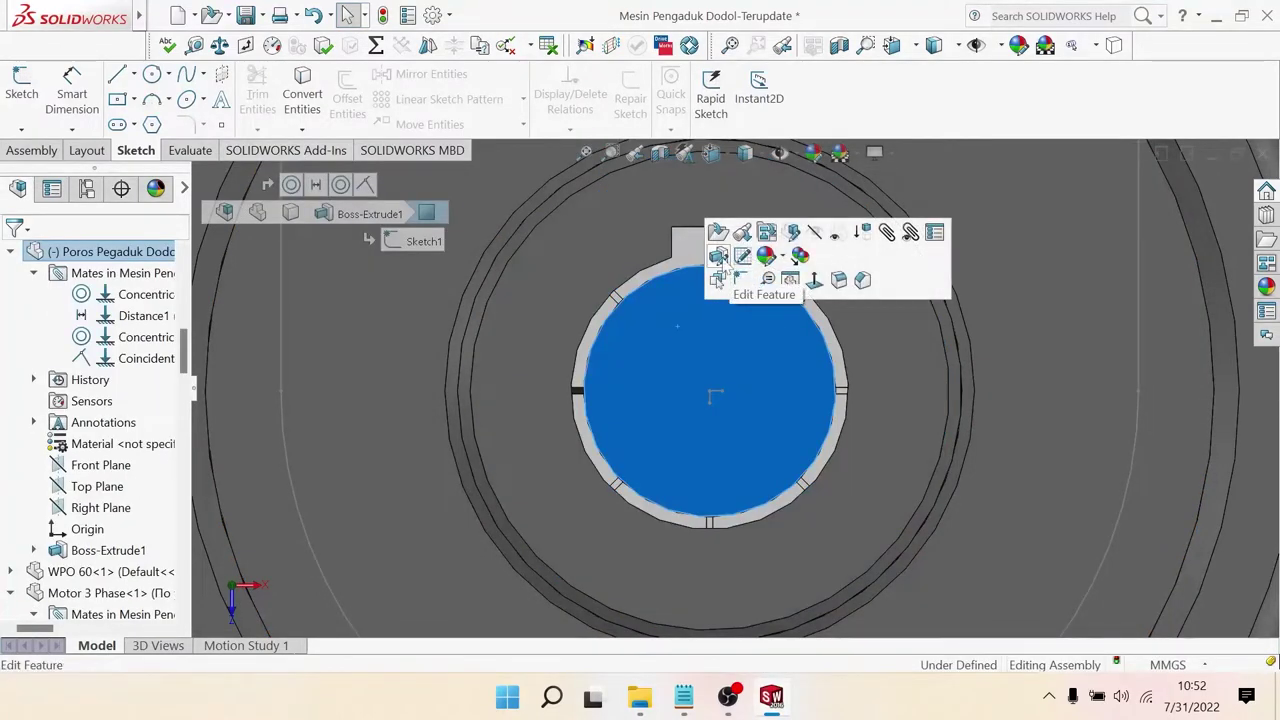
pyautogui.click(718, 256)
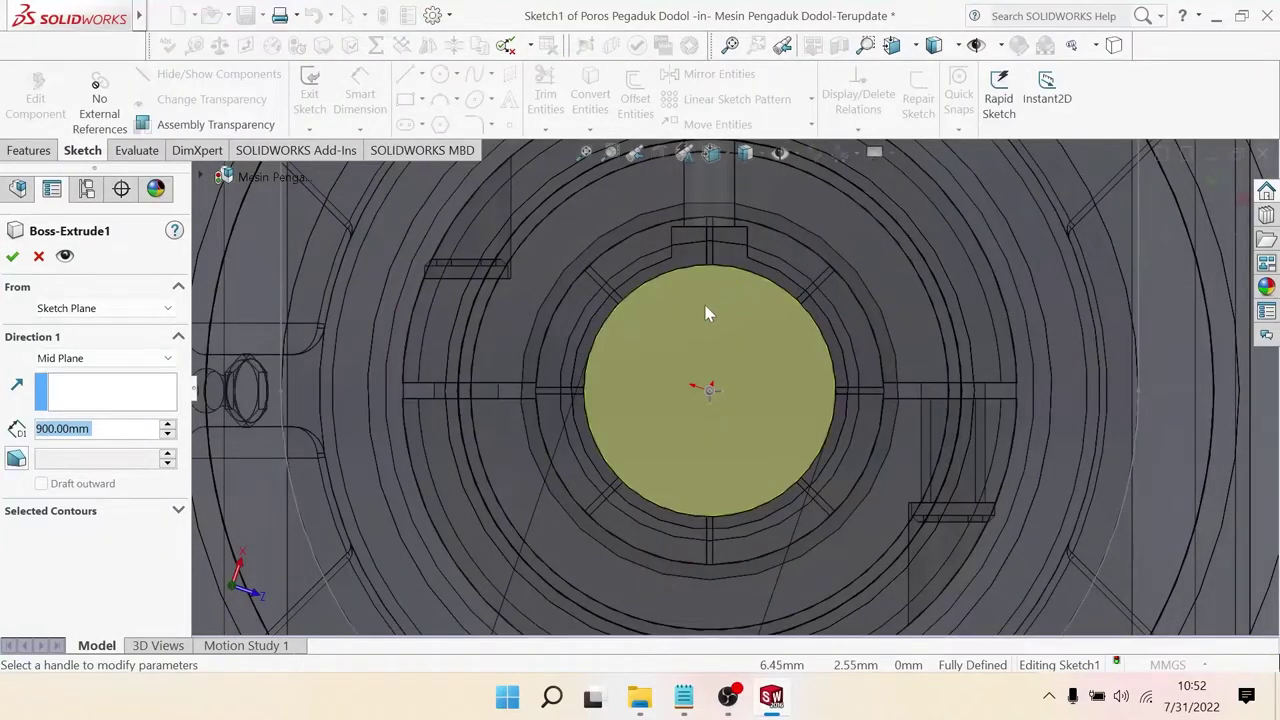
pyautogui.click(12, 260)
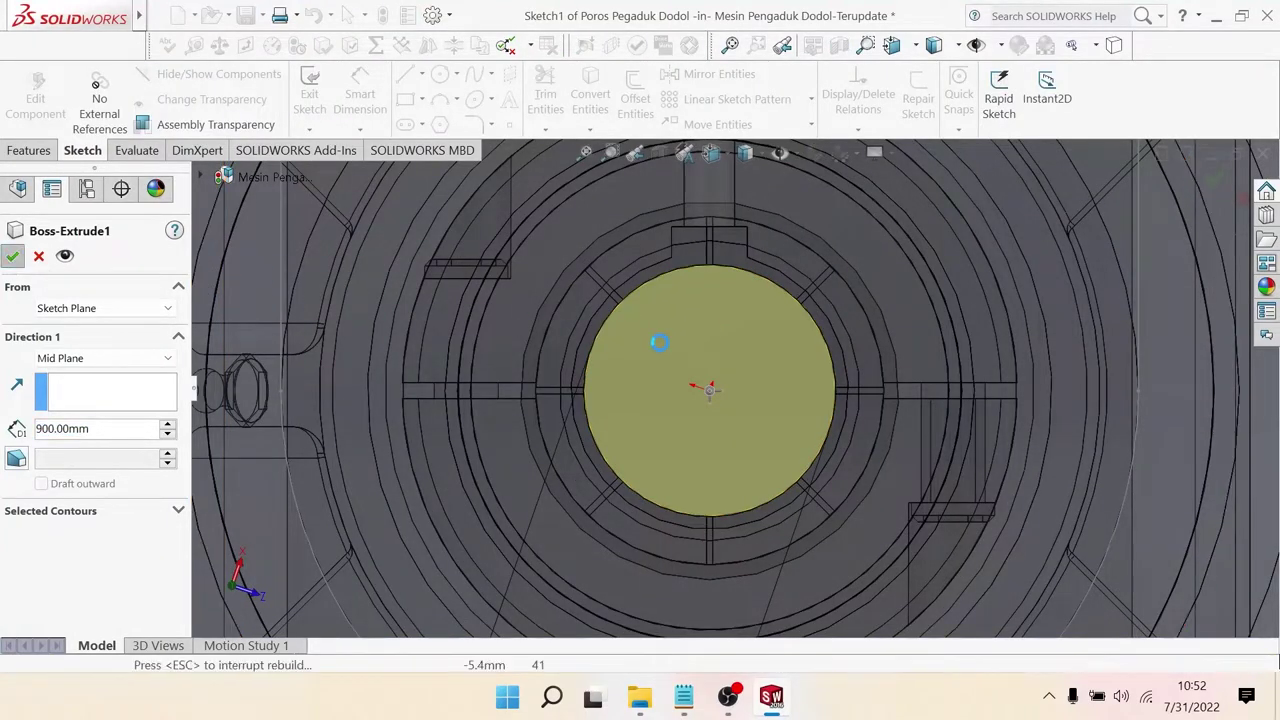
# Step: Start Sketch2 on the shaft's circular end face via the S shortcut menu
pyautogui.rightClick(678, 320)
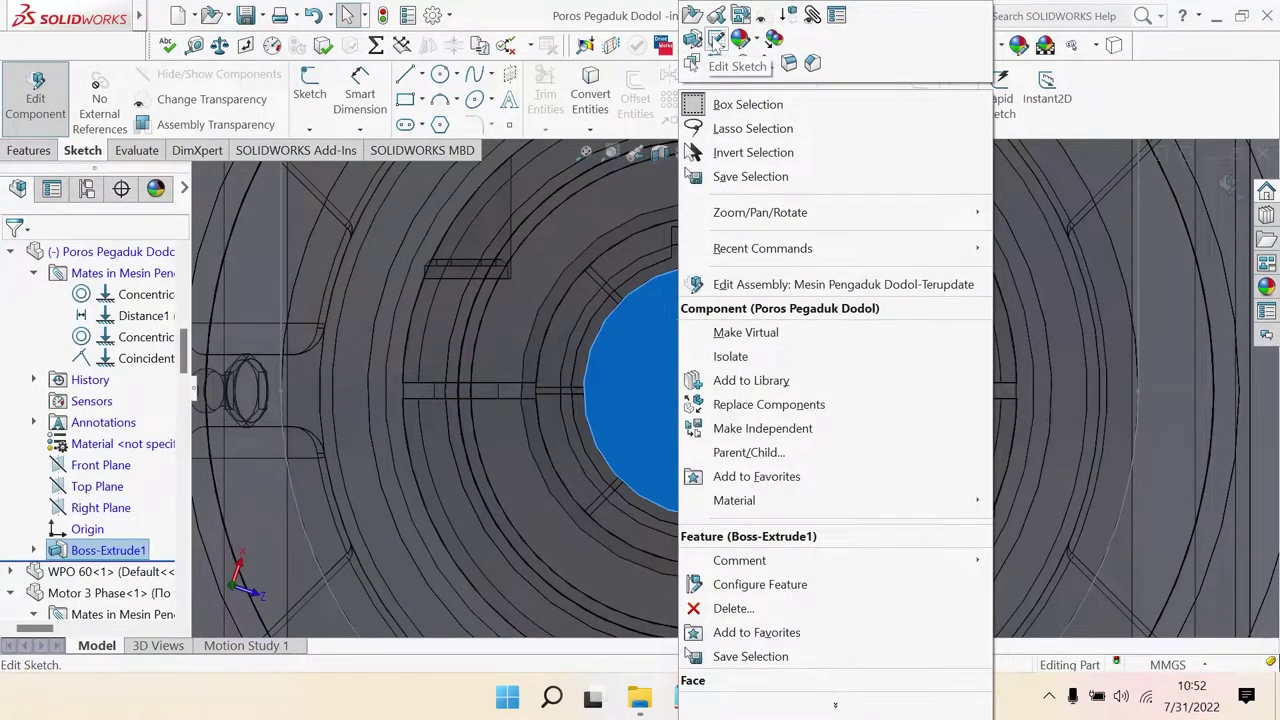
pyautogui.press('Escape')
pyautogui.press('s')
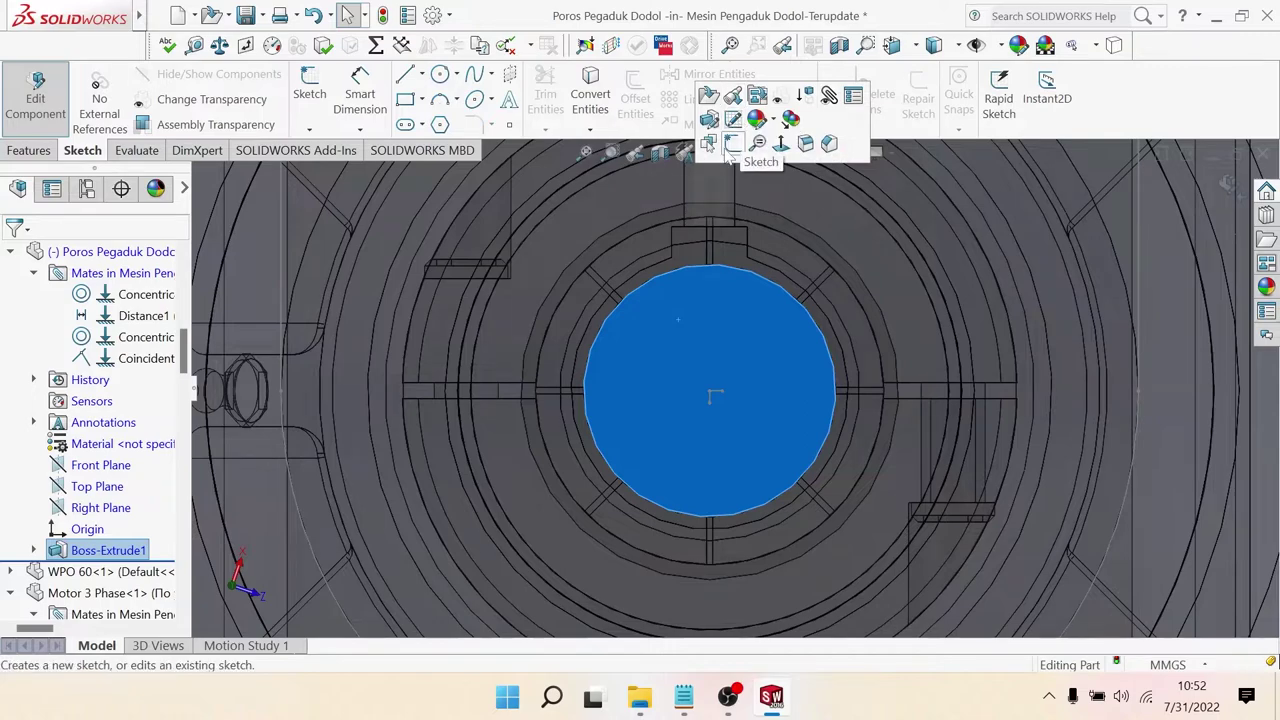
pyautogui.click(731, 148)
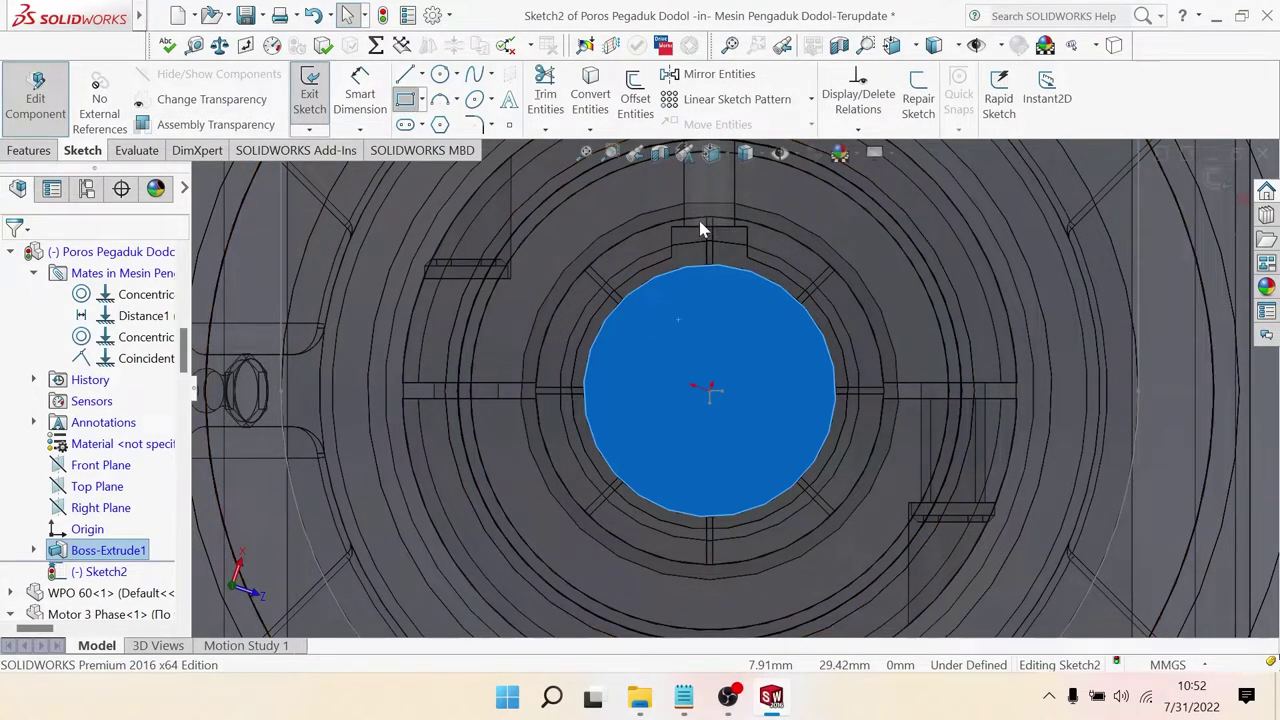
# Step: Abandon a started rectangle and draw a trial vertical line at the keyway notch's left side
pyautogui.click(405, 100)
pyautogui.scroll(-2, 720, 240)
pyautogui.scroll(-2, 640, 300)
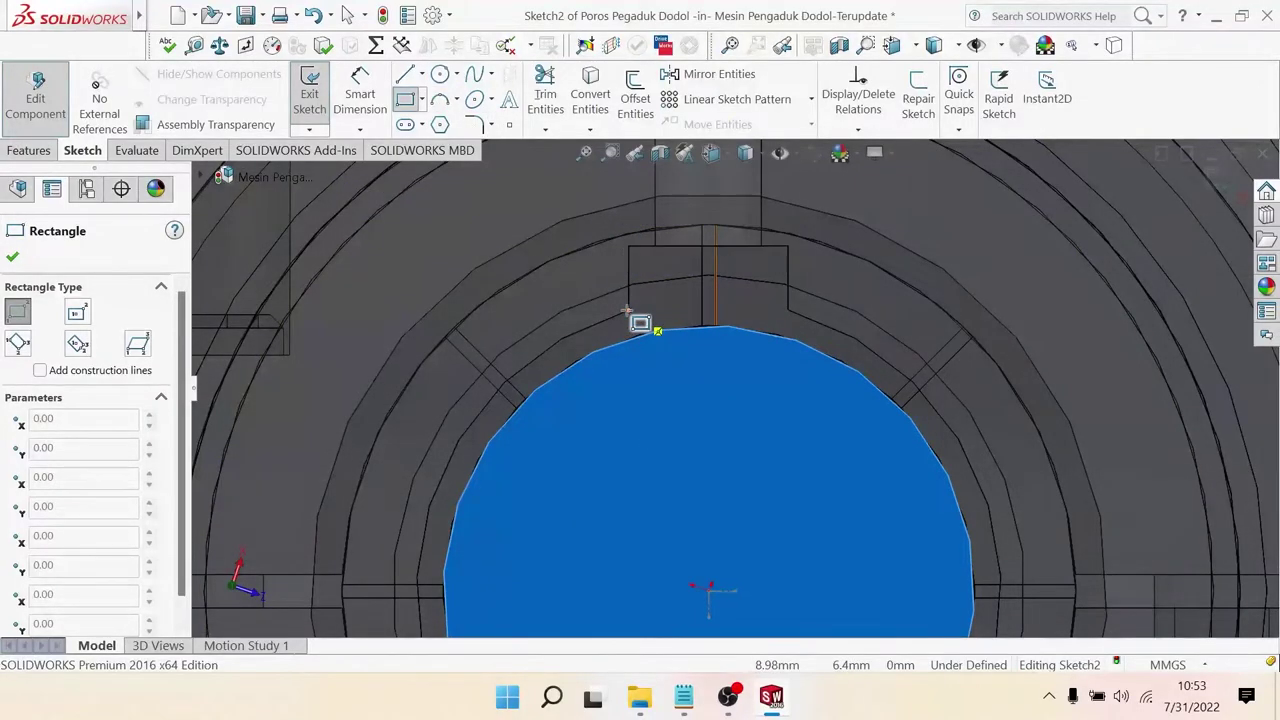
pyautogui.click(628, 311)
pyautogui.press('Escape')
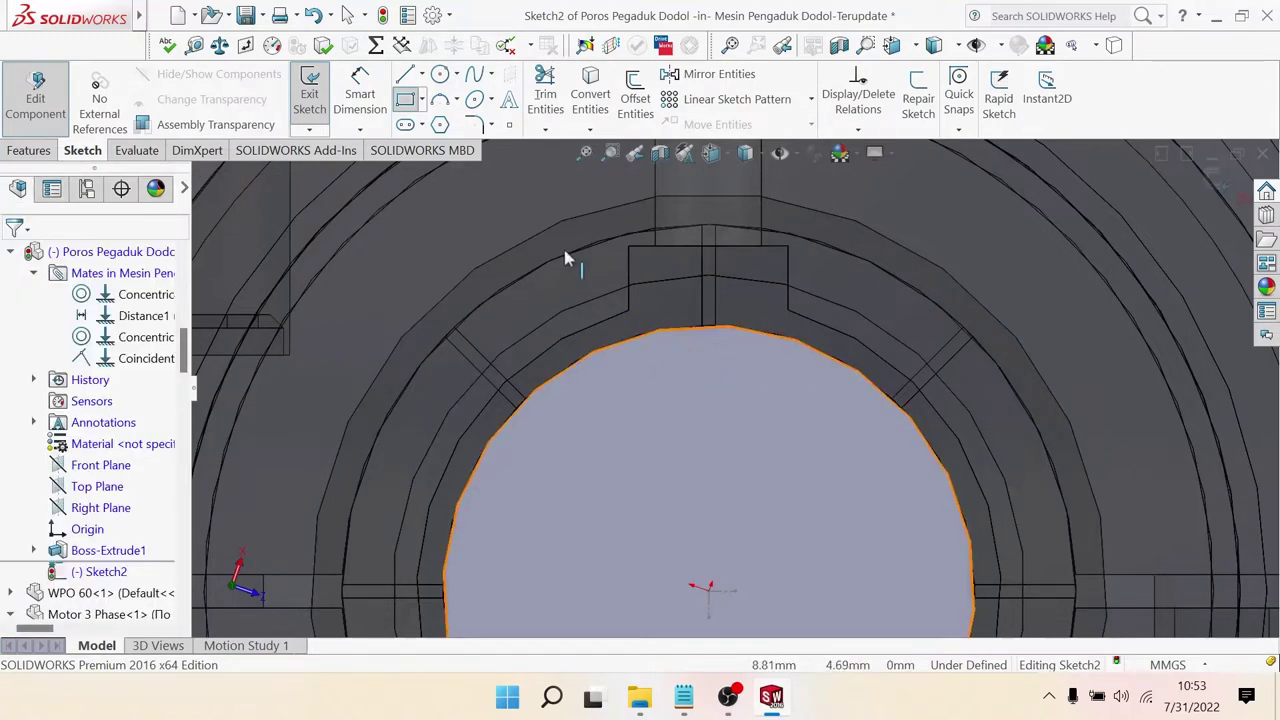
pyautogui.click(405, 74)
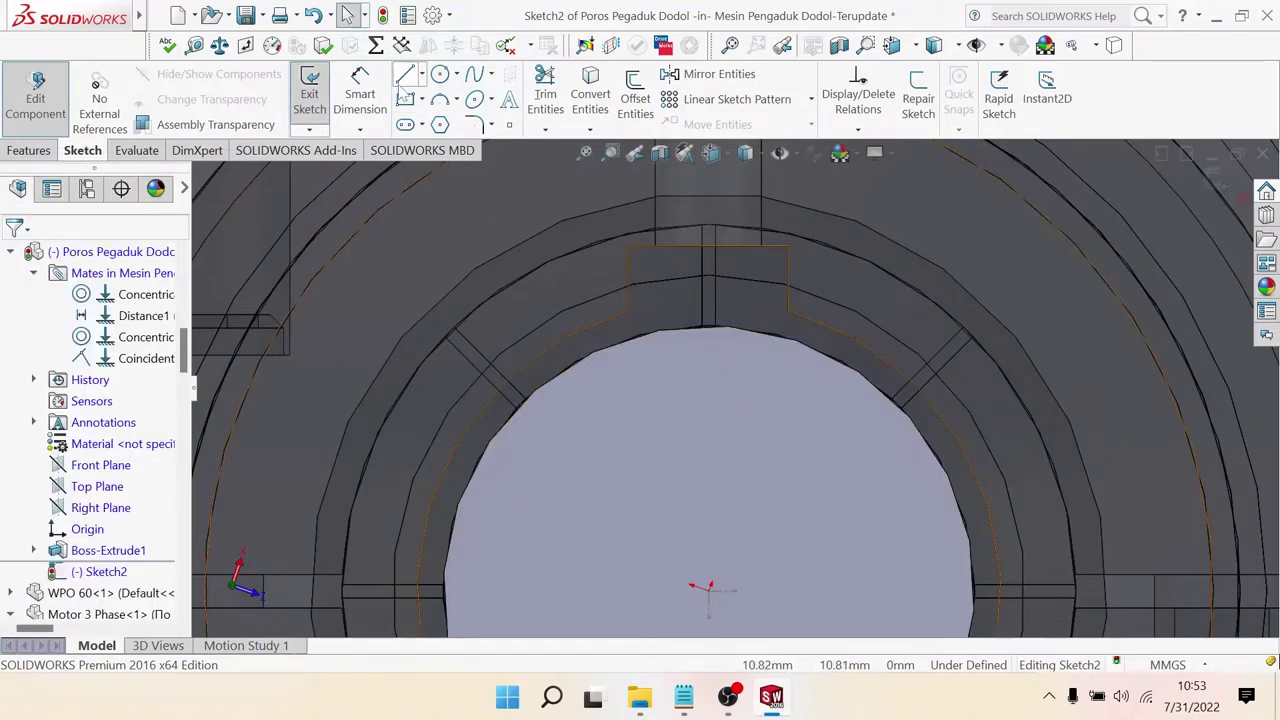
pyautogui.click(627, 313)
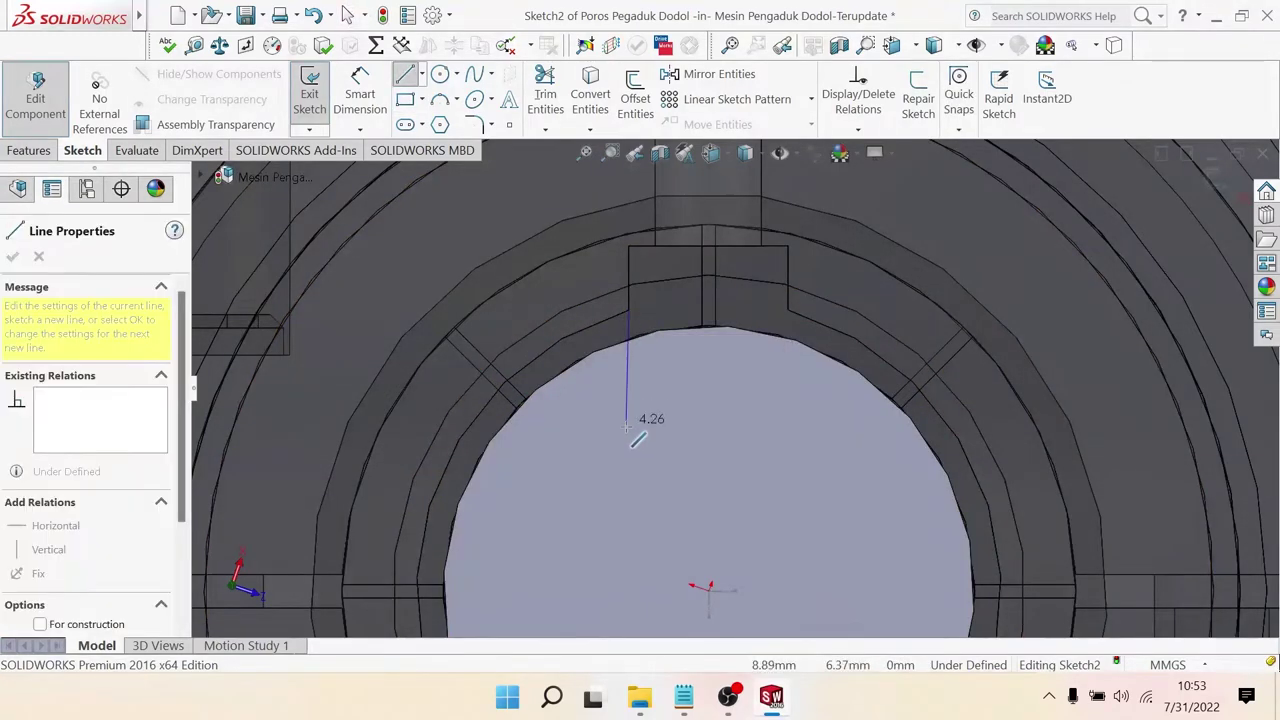
pyautogui.click(628, 477)
pyautogui.press('Escape')
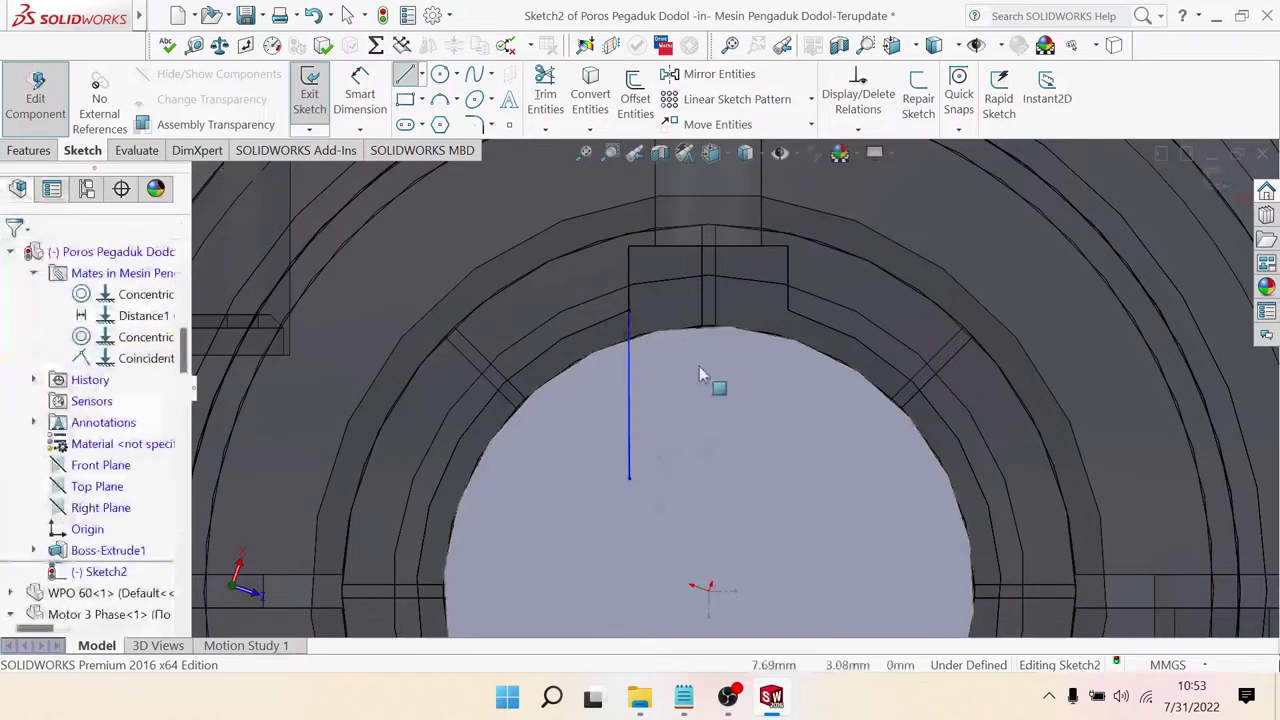
# Step: Draw a second trial vertical line at the notch's right side, then undo it
pyautogui.click(406, 77)
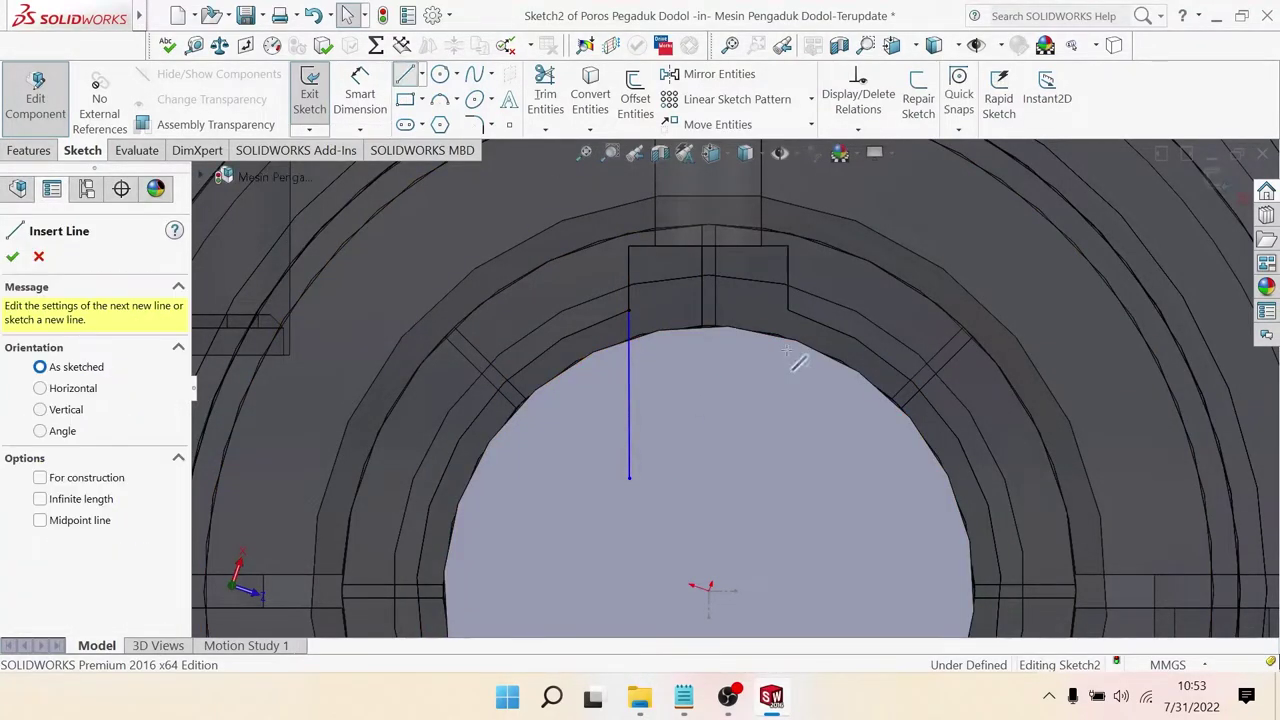
pyautogui.click(788, 312)
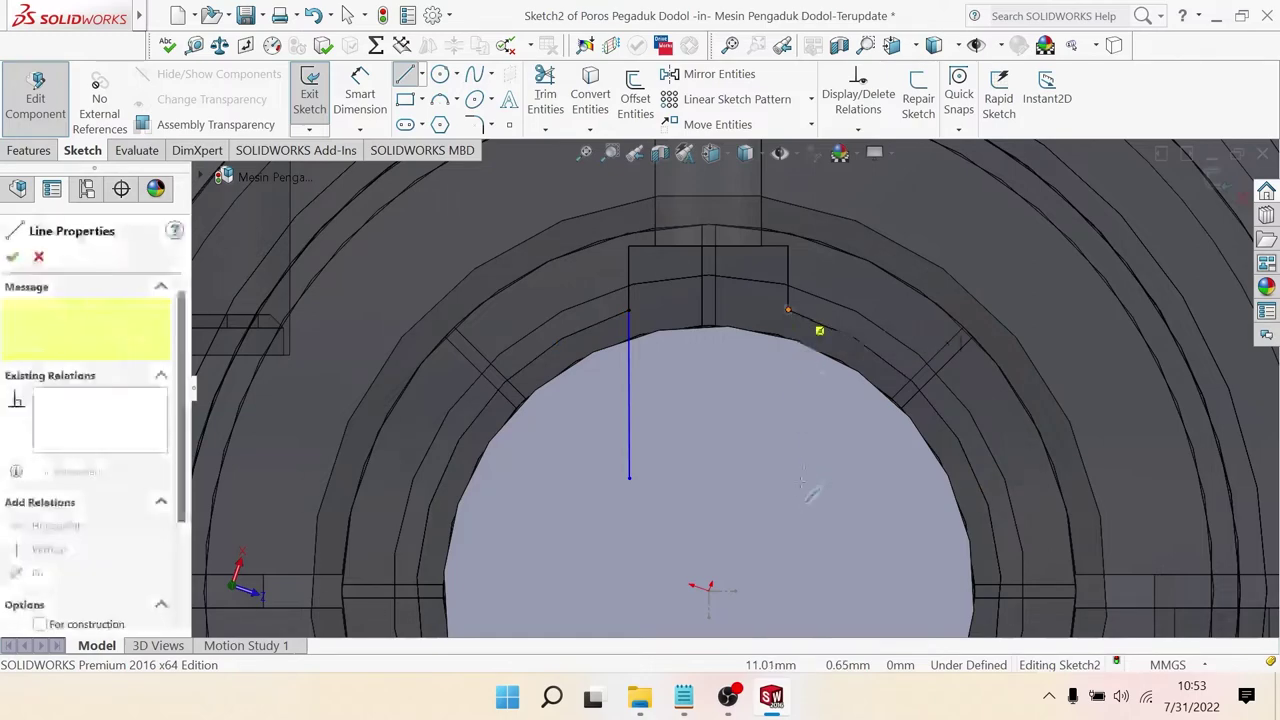
pyautogui.click(786, 472)
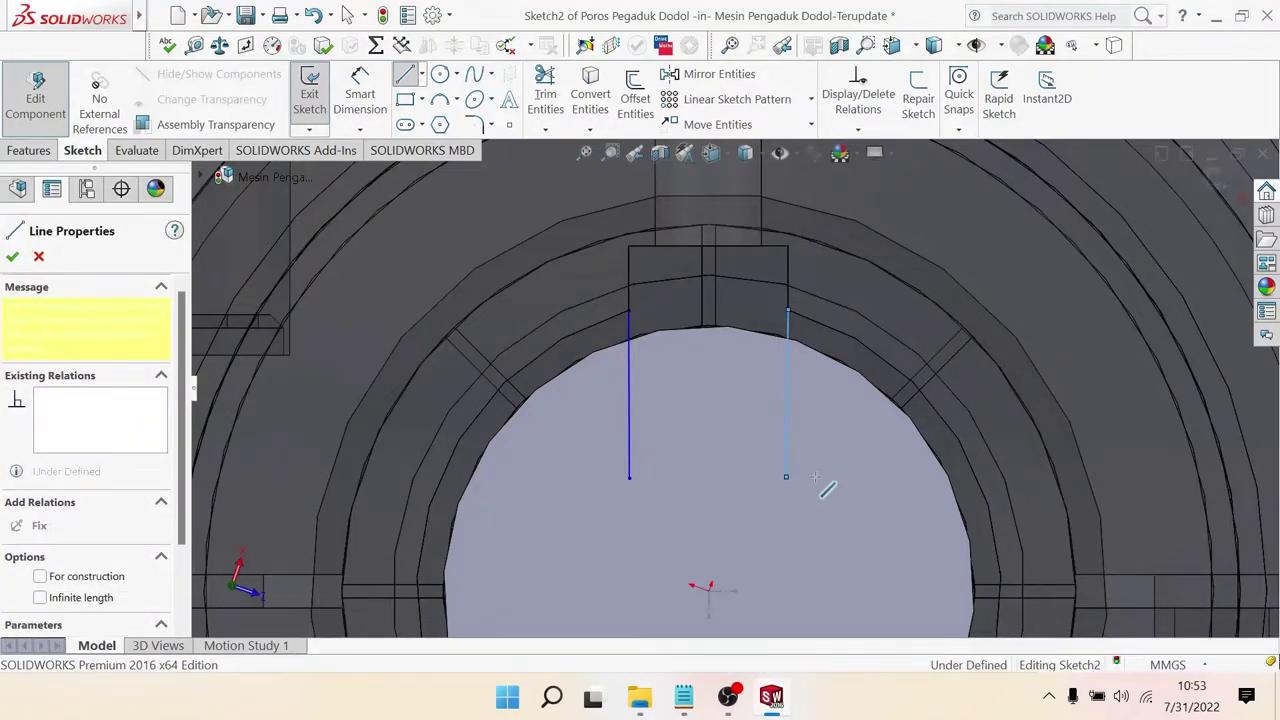
pyautogui.press('Escape')
pyautogui.scroll(1, 753, 467)
pyautogui.scroll(1, 755, 477)
pyautogui.scroll(-2, 757, 488)
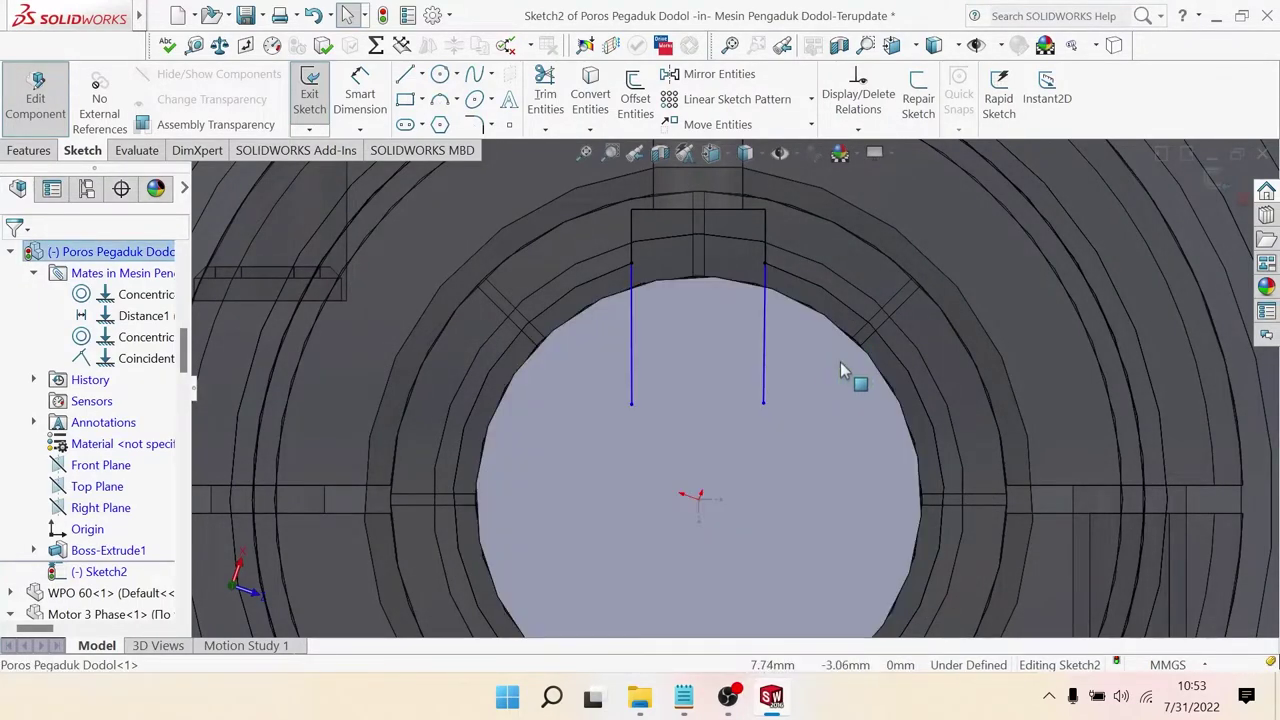
pyautogui.hotkey('ctrl', 'z')
pyautogui.hotkey('ctrl', 'z')
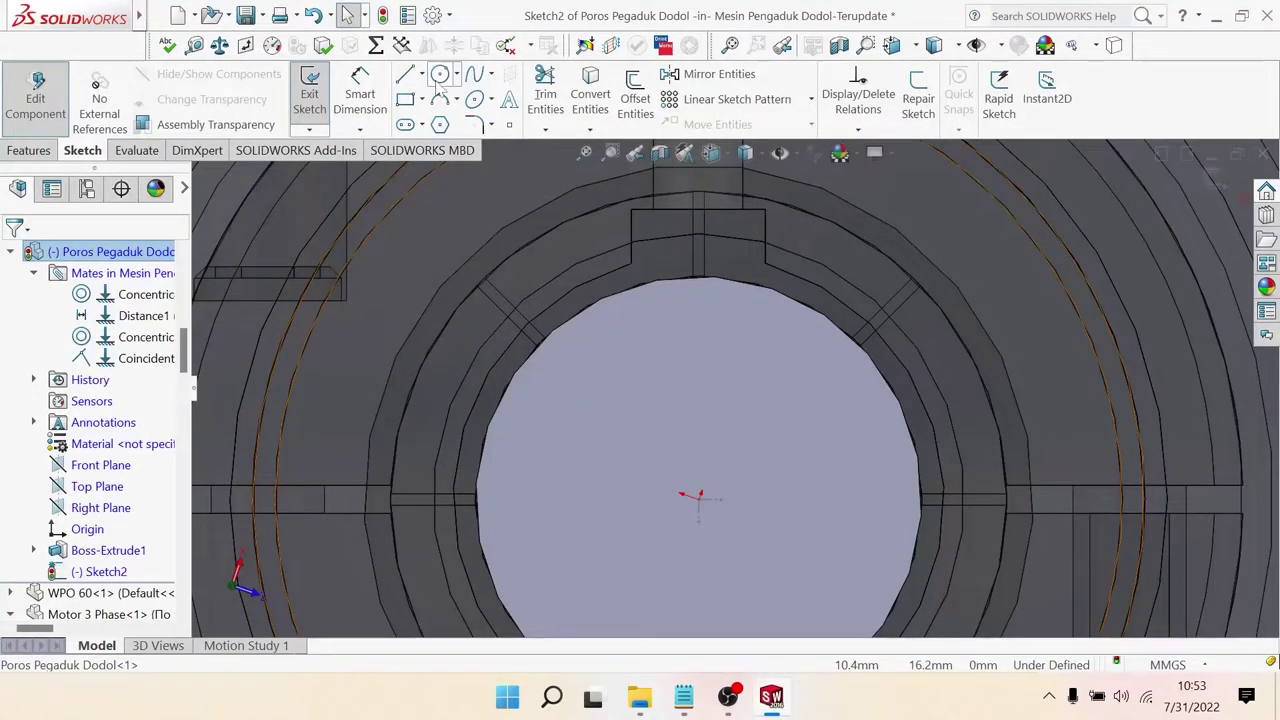
# Step: Draw a corner rectangle straddling the top edge of the shaft's end face
pyautogui.click(405, 99)
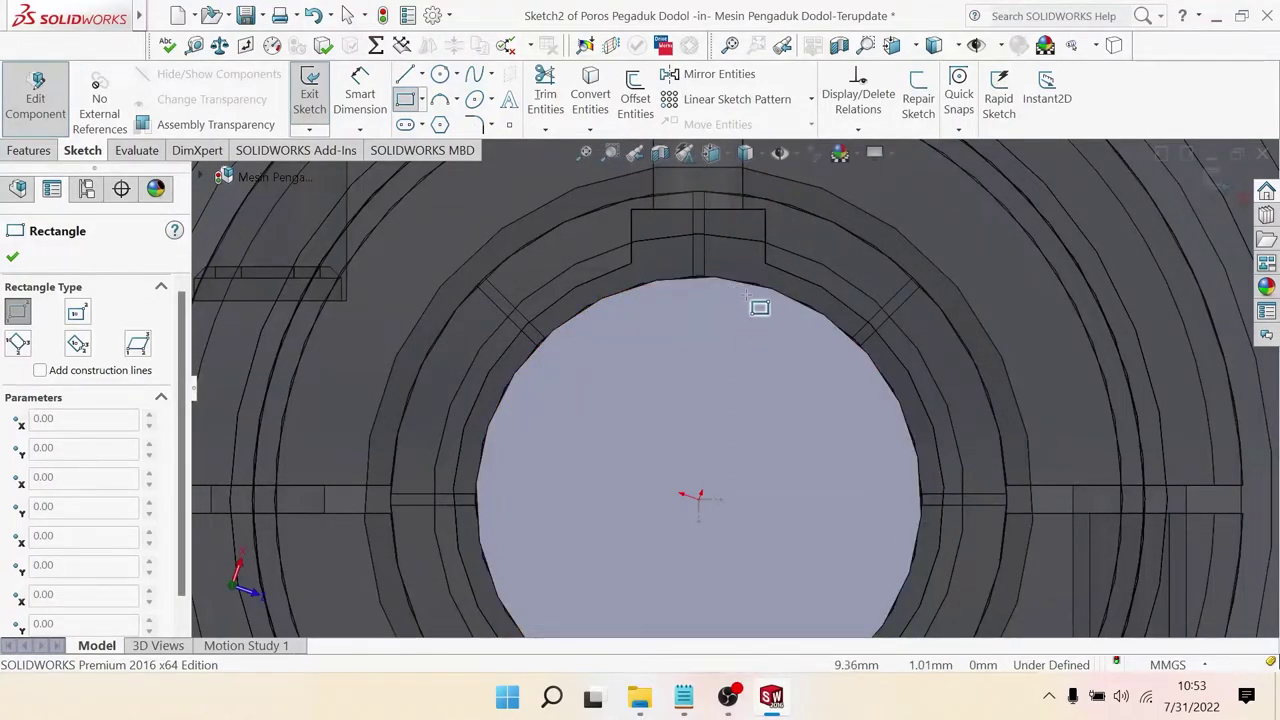
pyautogui.click(748, 295)
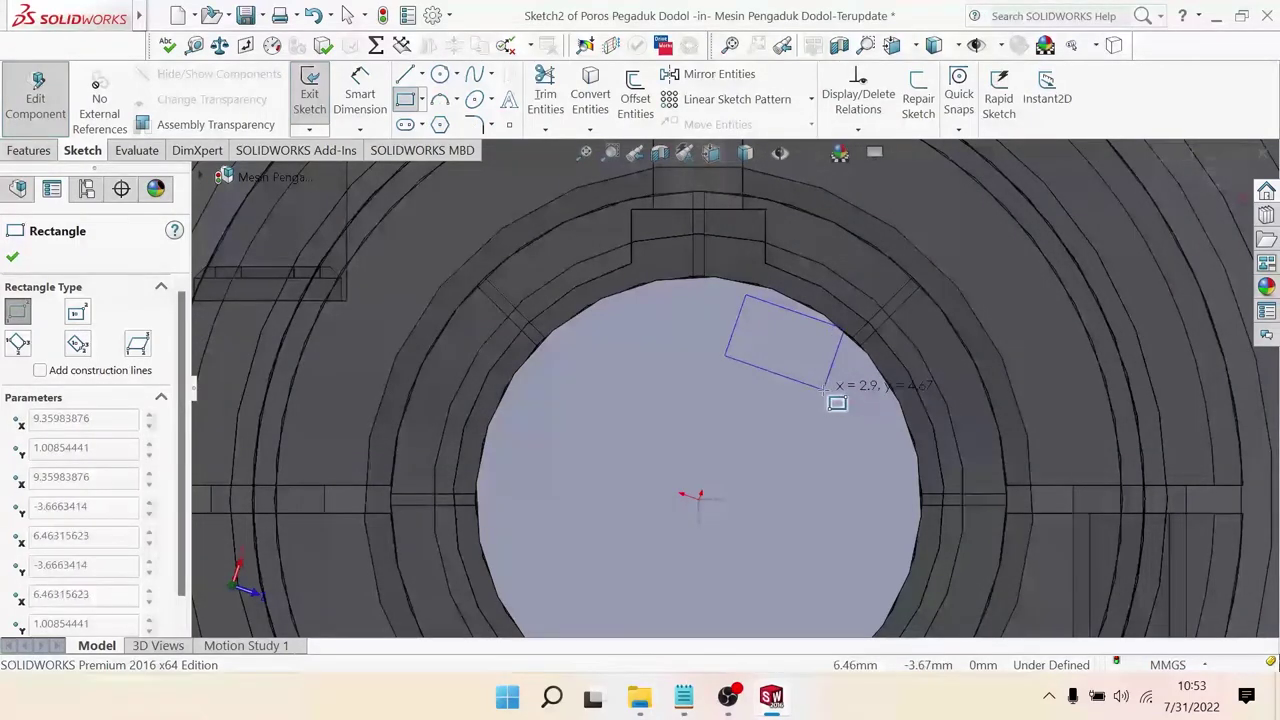
pyautogui.click(825, 388)
pyautogui.press('Escape')
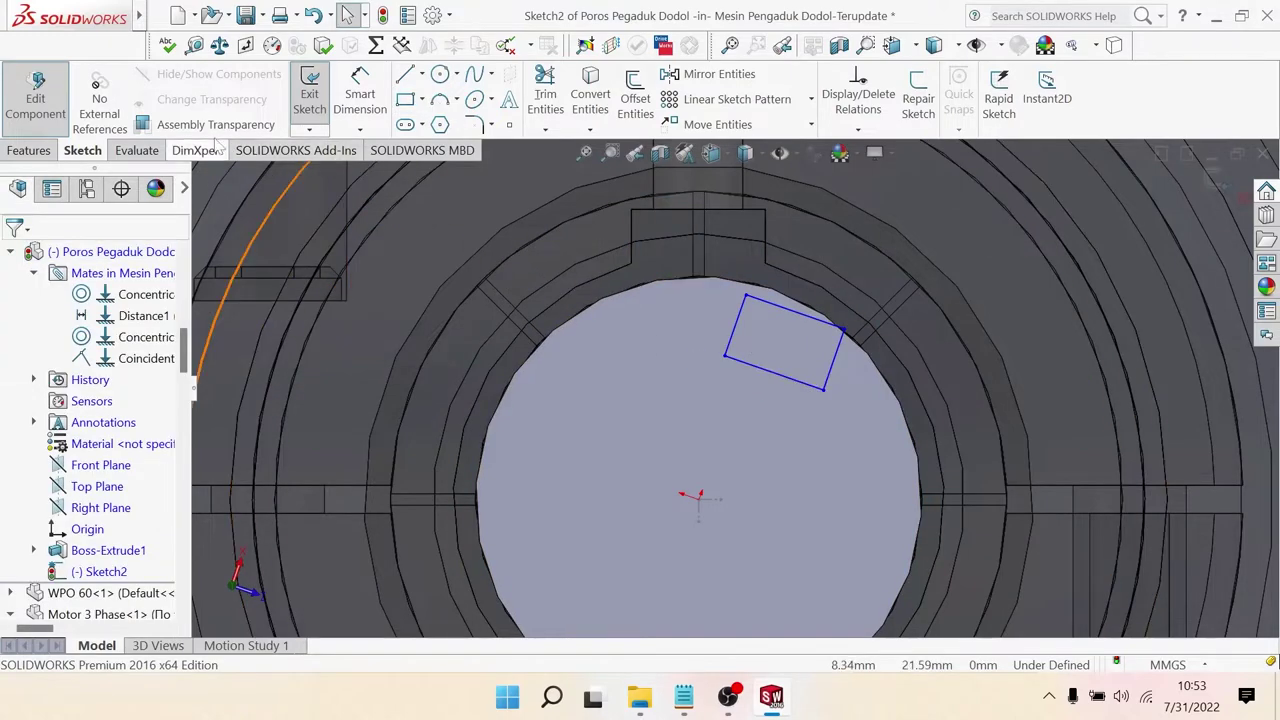
# Step: Dimension the rectangle's lower edge to 6 mm with Smart Dimension
pyautogui.click(352, 100)
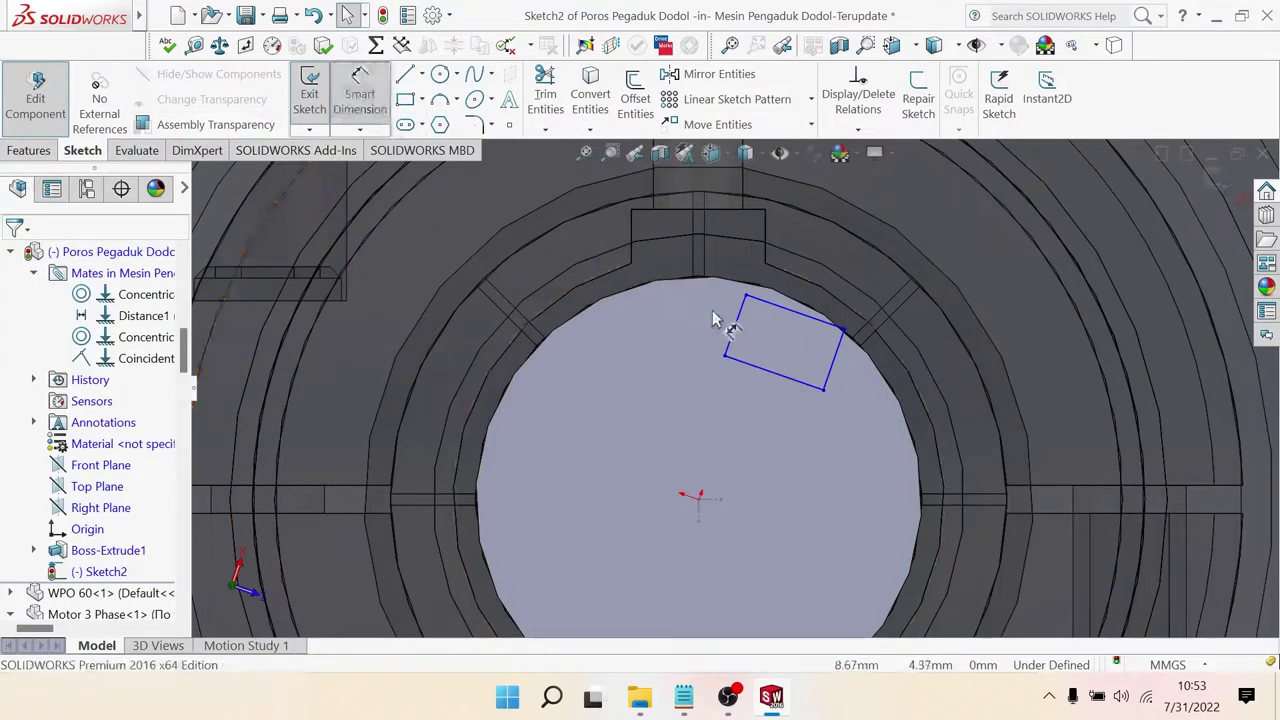
pyautogui.click(760, 378)
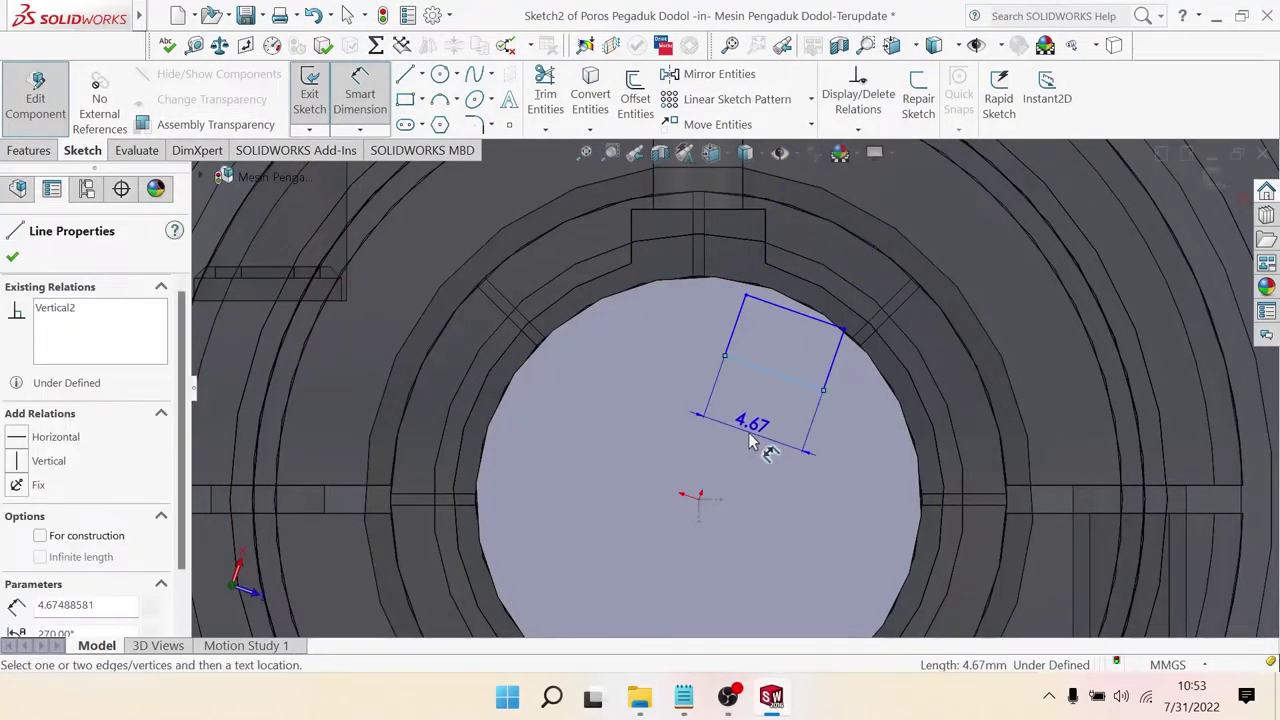
pyautogui.click(755, 443)
pyautogui.write('6')
pyautogui.press('Return')
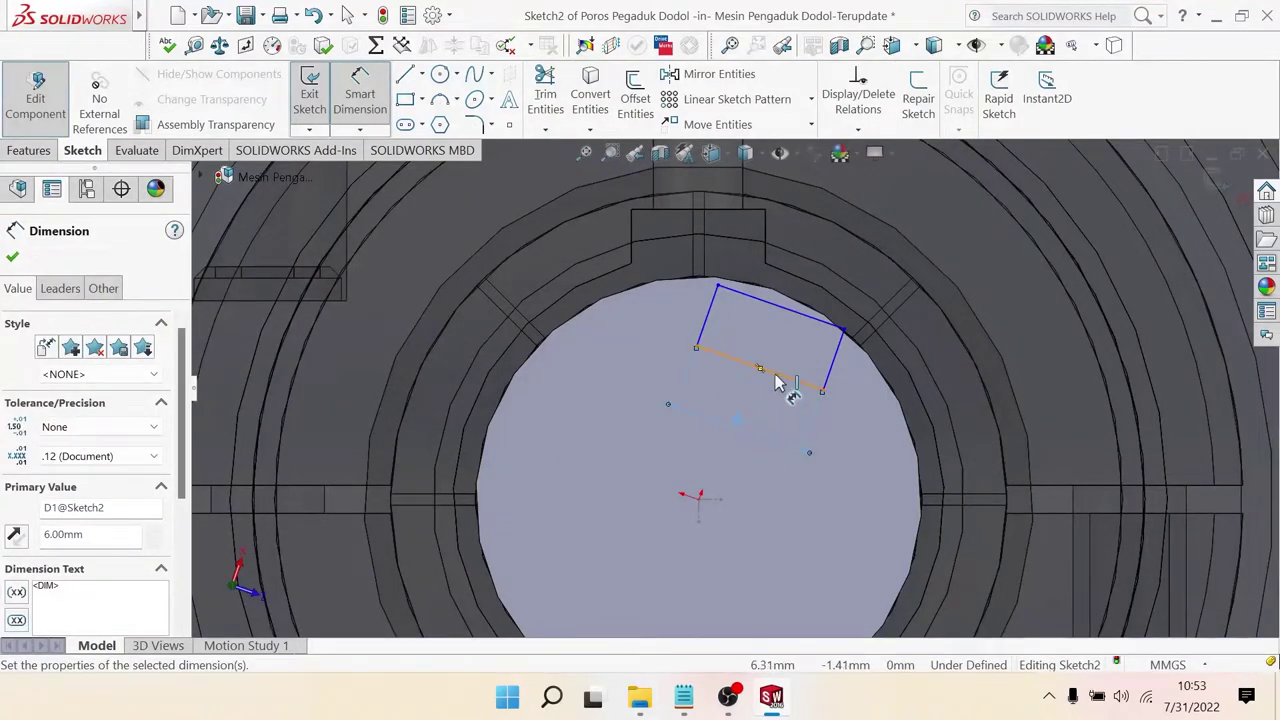
pyautogui.press('Escape')
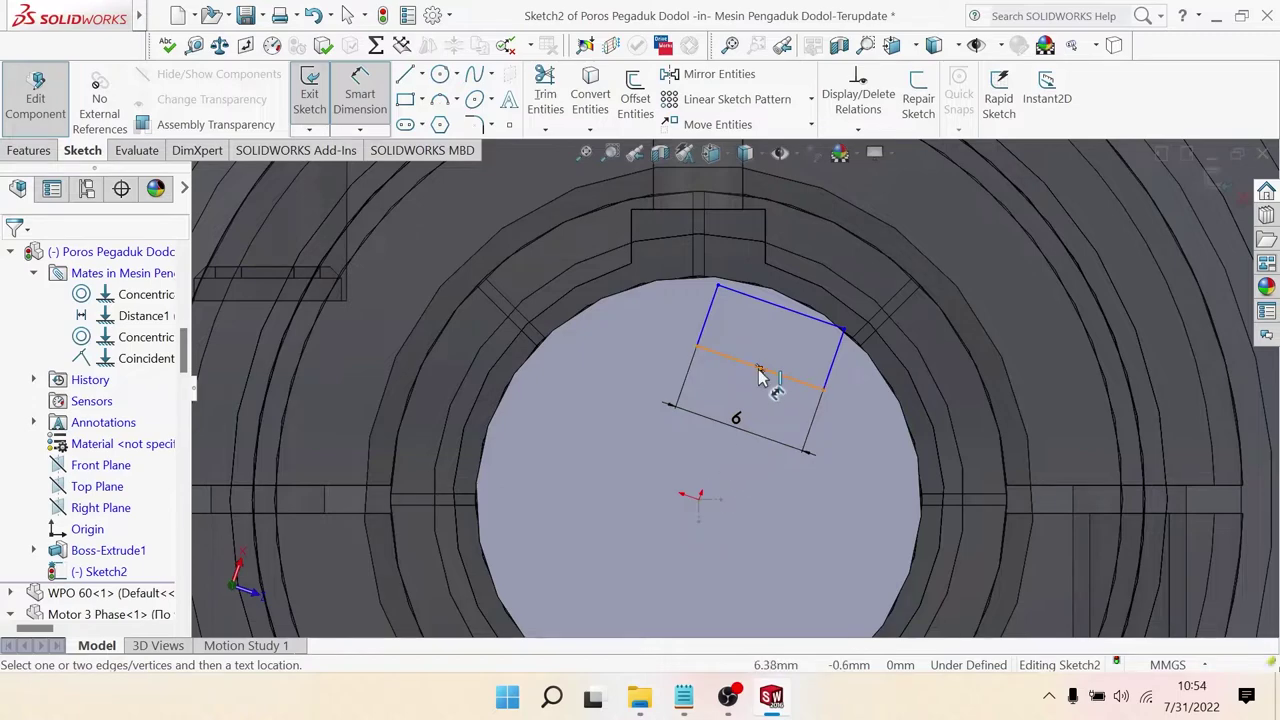
# Step: Dimension the rectangle's side edge 8 mm from the sketch origin, then exit the sketch
pyautogui.click(748, 372)
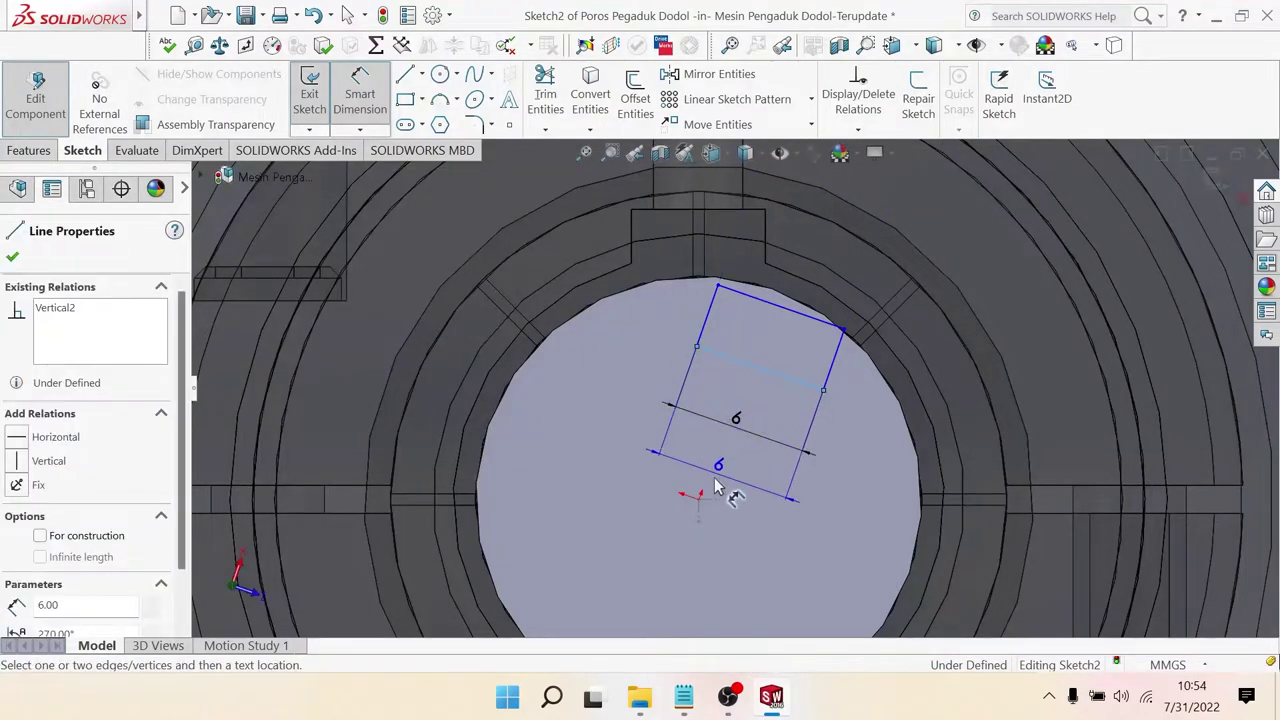
pyautogui.click(684, 493)
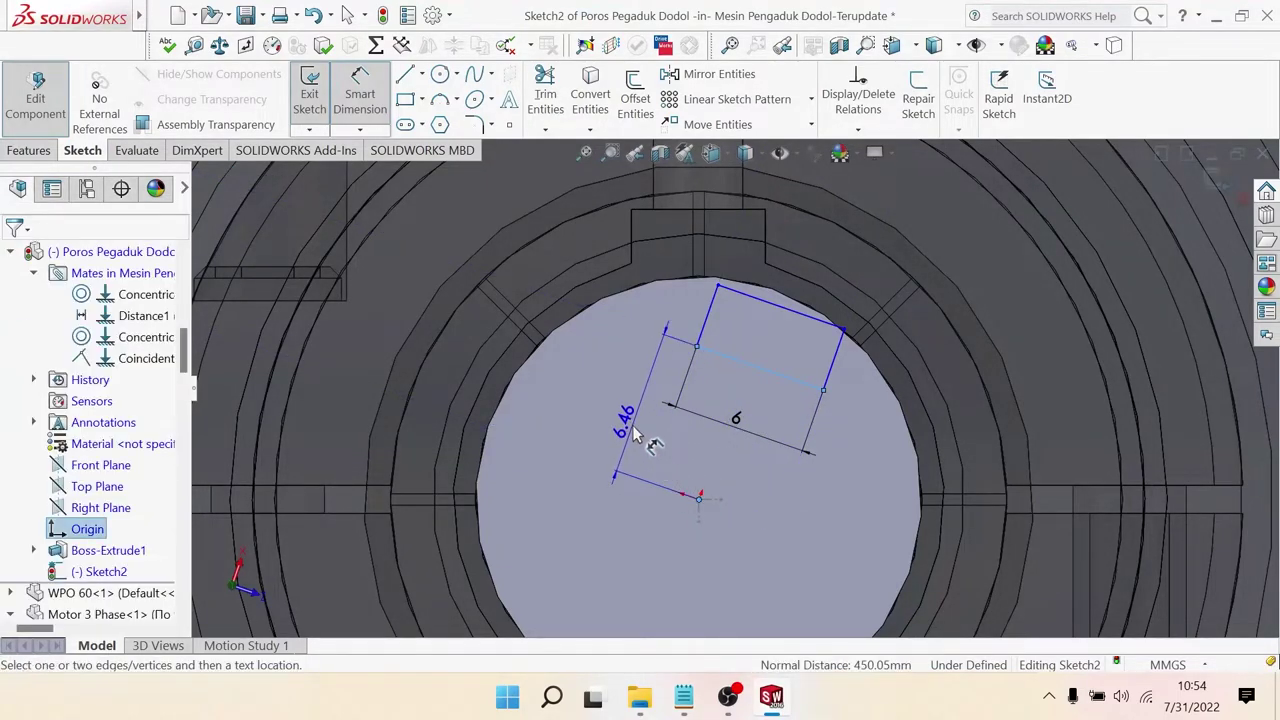
pyautogui.click(632, 428)
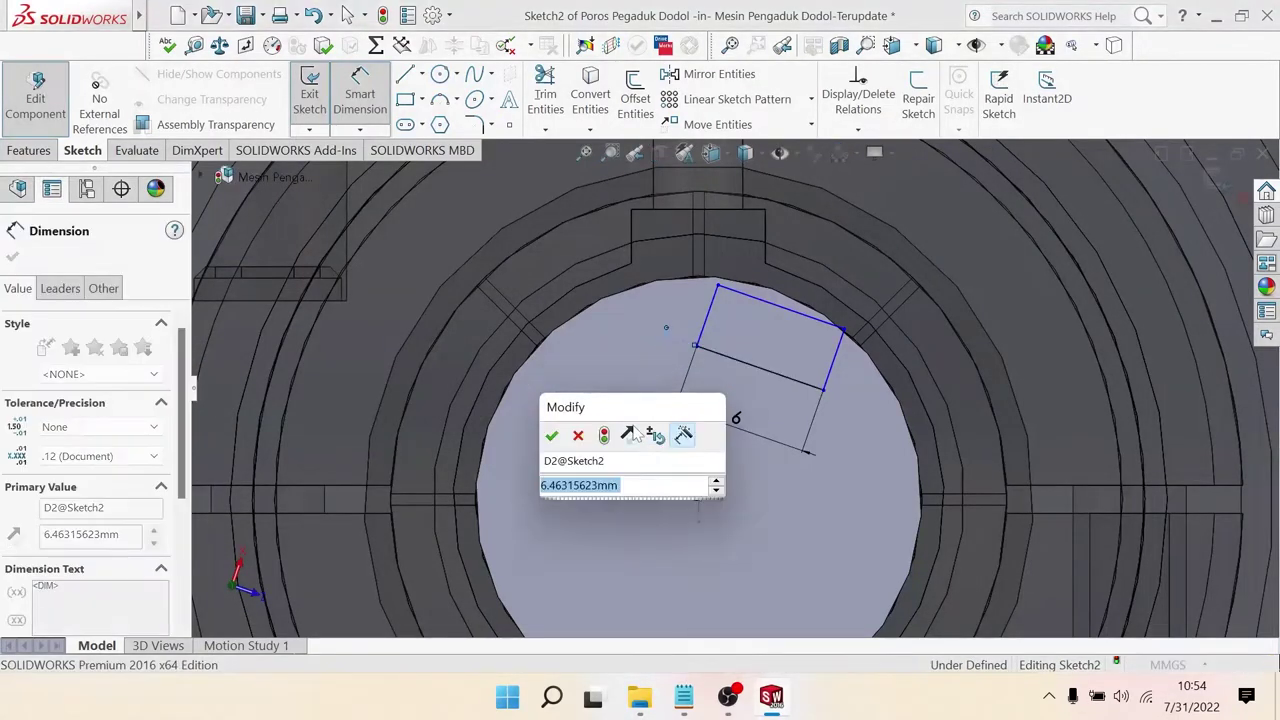
pyautogui.write('8')
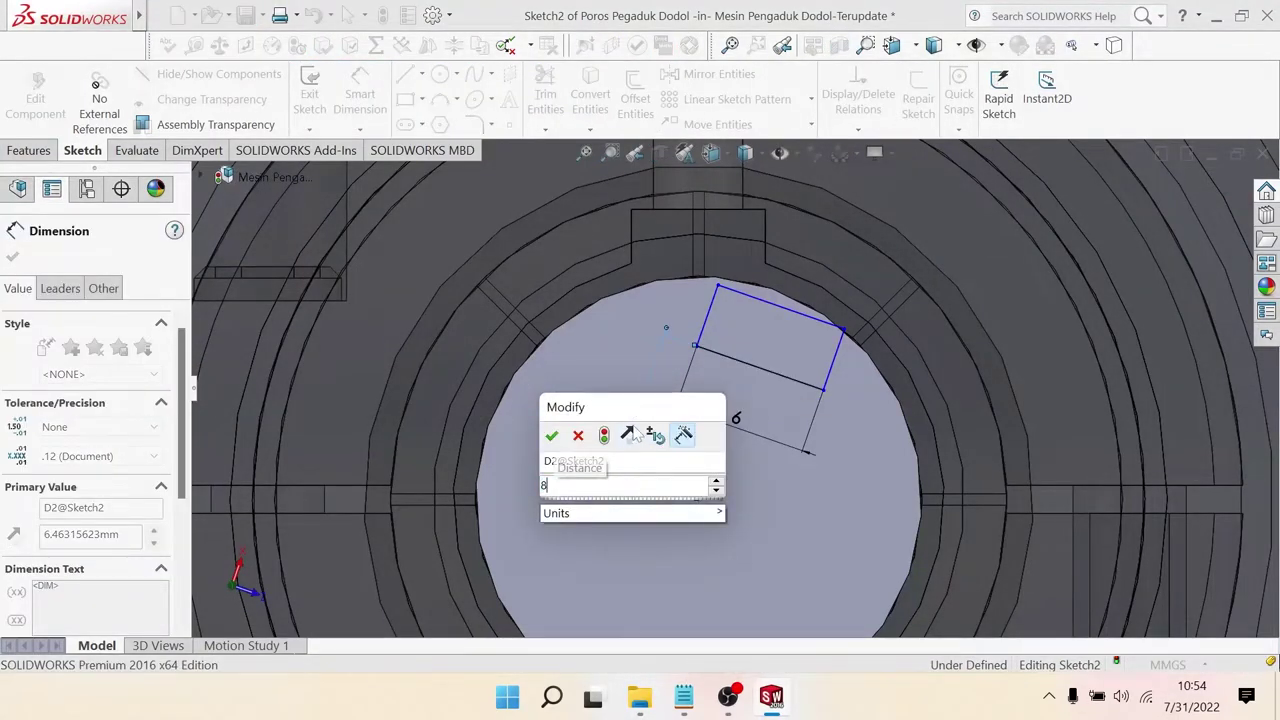
pyautogui.press('Return')
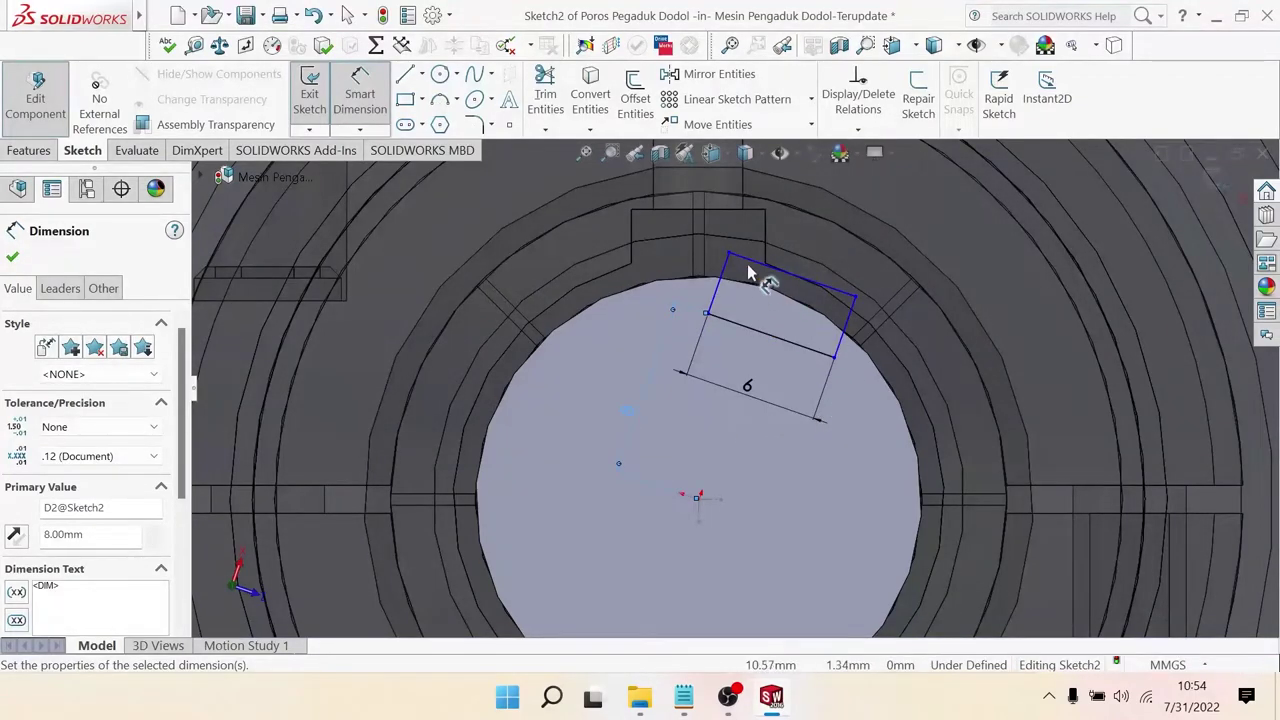
pyautogui.scroll(2, 787, 370)
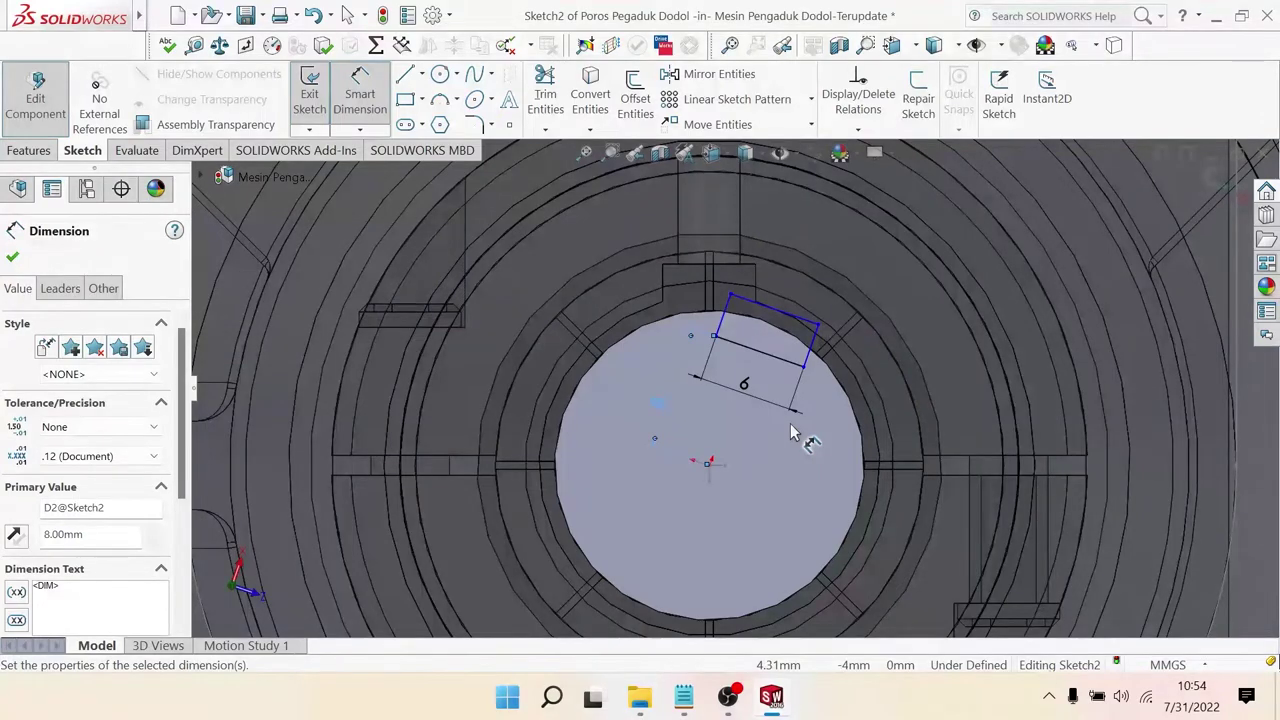
pyautogui.click(12, 258)
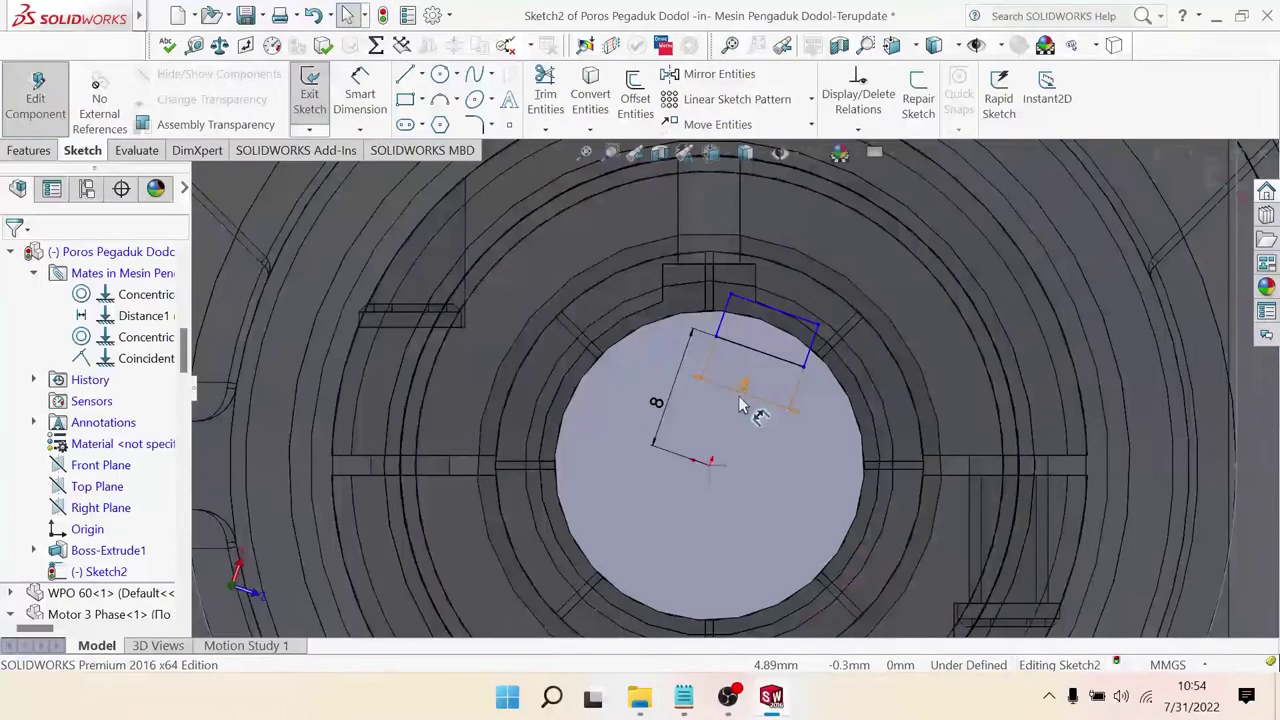
pyautogui.moveTo(743, 400)
pyautogui.mouseDown(button='middle')
pyautogui.moveTo(727, 418)
pyautogui.moveTo(748, 428)
pyautogui.mouseUp(button='middle')
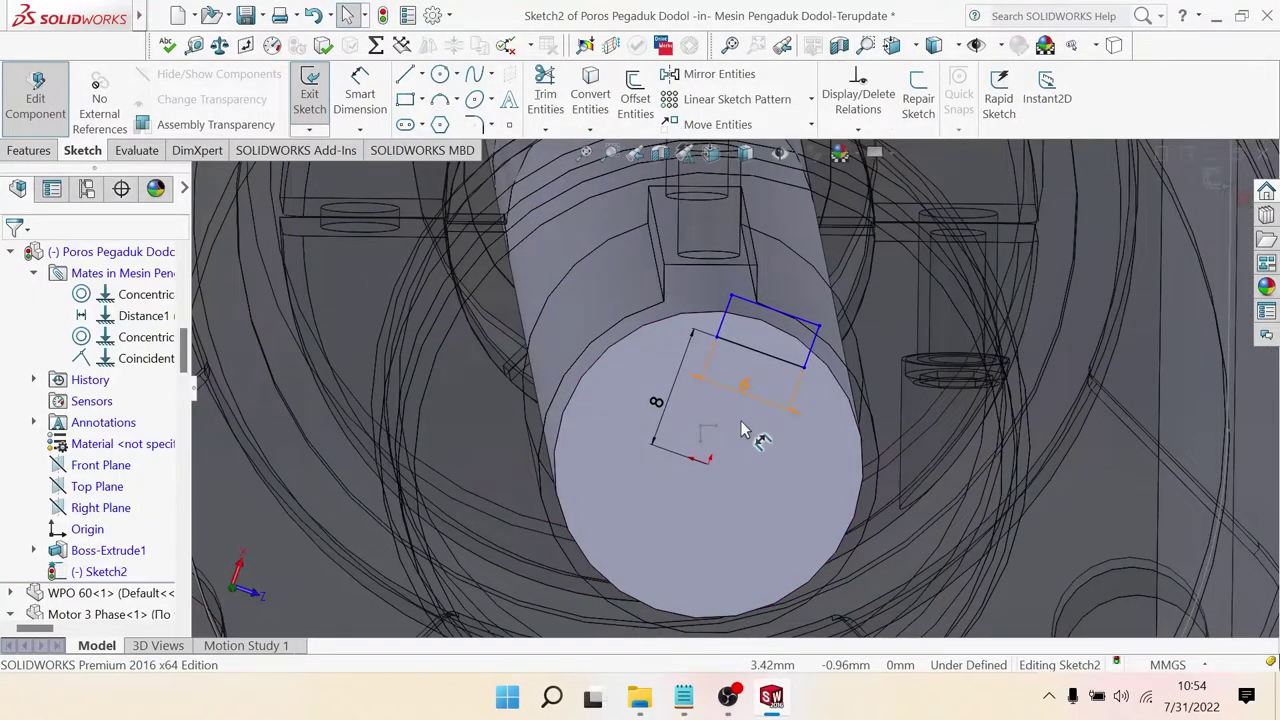
pyautogui.click(1241, 199)
# Step: Discard the assembly sketch and open the Poros Pegaduk Dodol shaft part in its own window
pyautogui.click(790, 360)
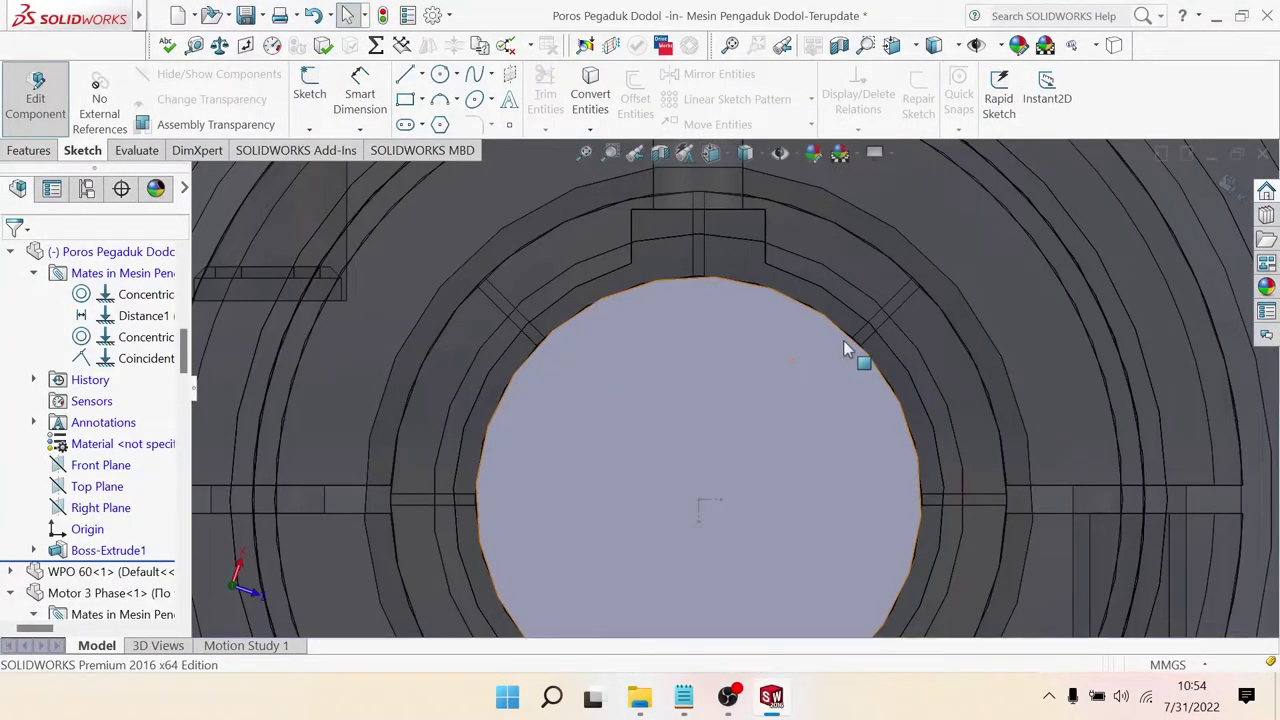
pyautogui.scroll(5, 843, 345)
pyautogui.scroll(2, 778, 380)
pyautogui.moveTo(778, 380); pyautogui.dragTo(649, 462, button='middle')
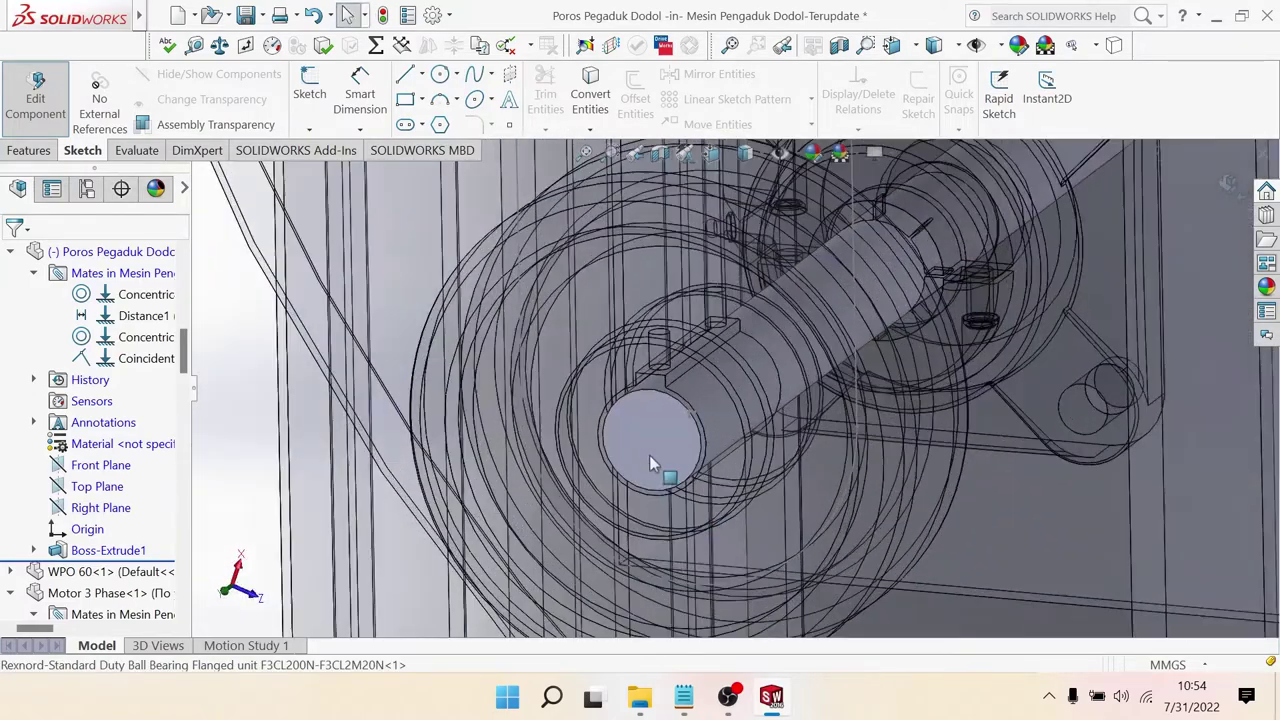
pyautogui.scroll(-3, 649, 462)
pyautogui.rightClick(660, 405)
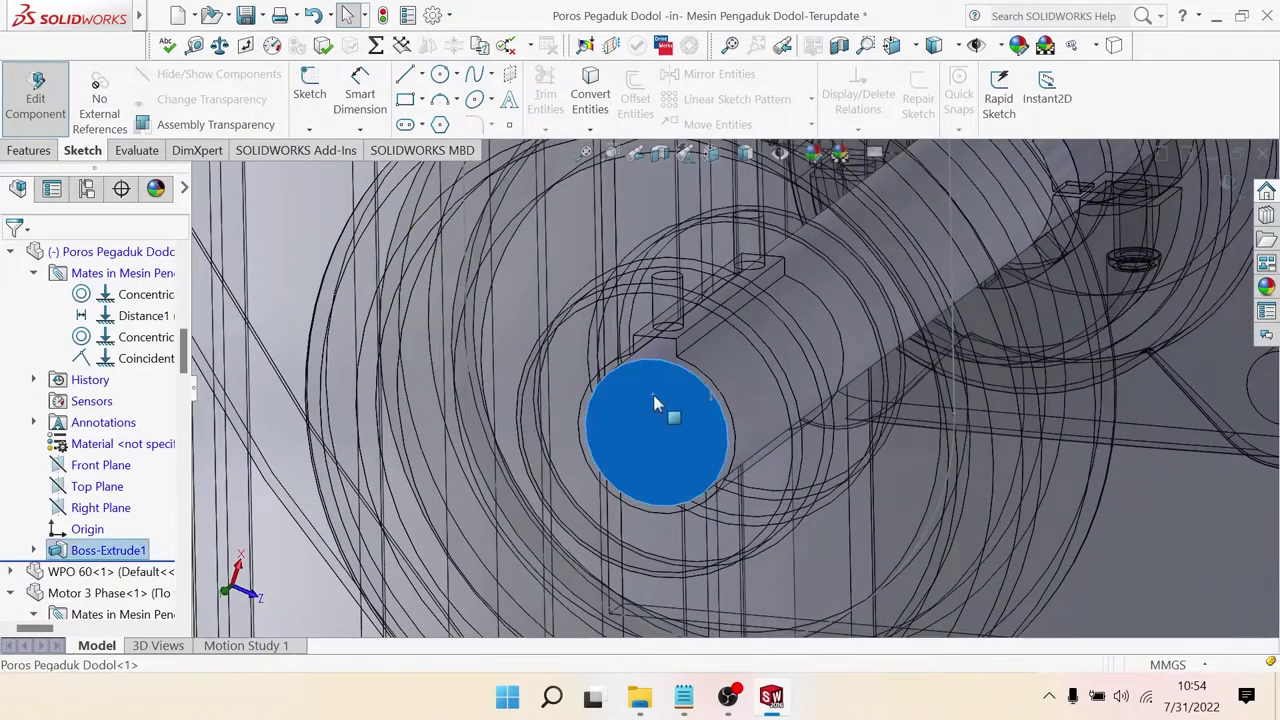
pyautogui.click(667, 16)
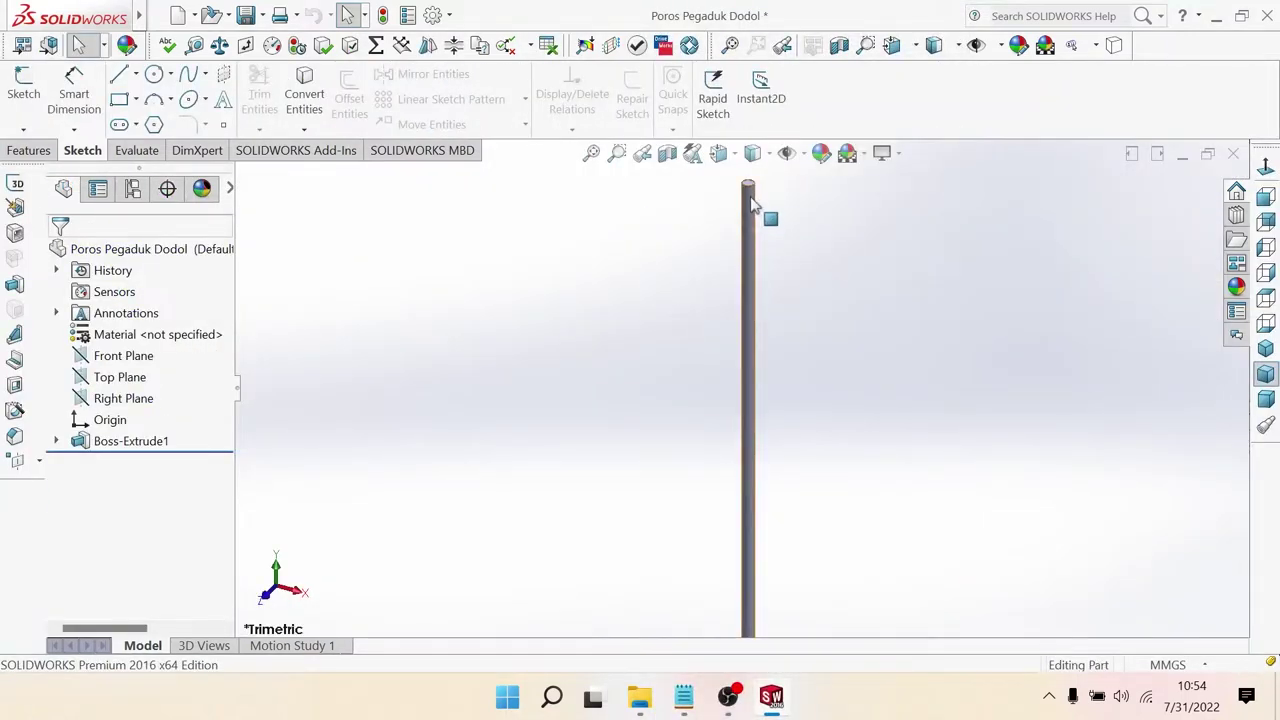
# Step: Select the shaft's top end face and turn the view Normal To it
pyautogui.scroll(-2, 750, 190)
pyautogui.scroll(-3, 752, 200)
pyautogui.scroll(-3, 740, 300)
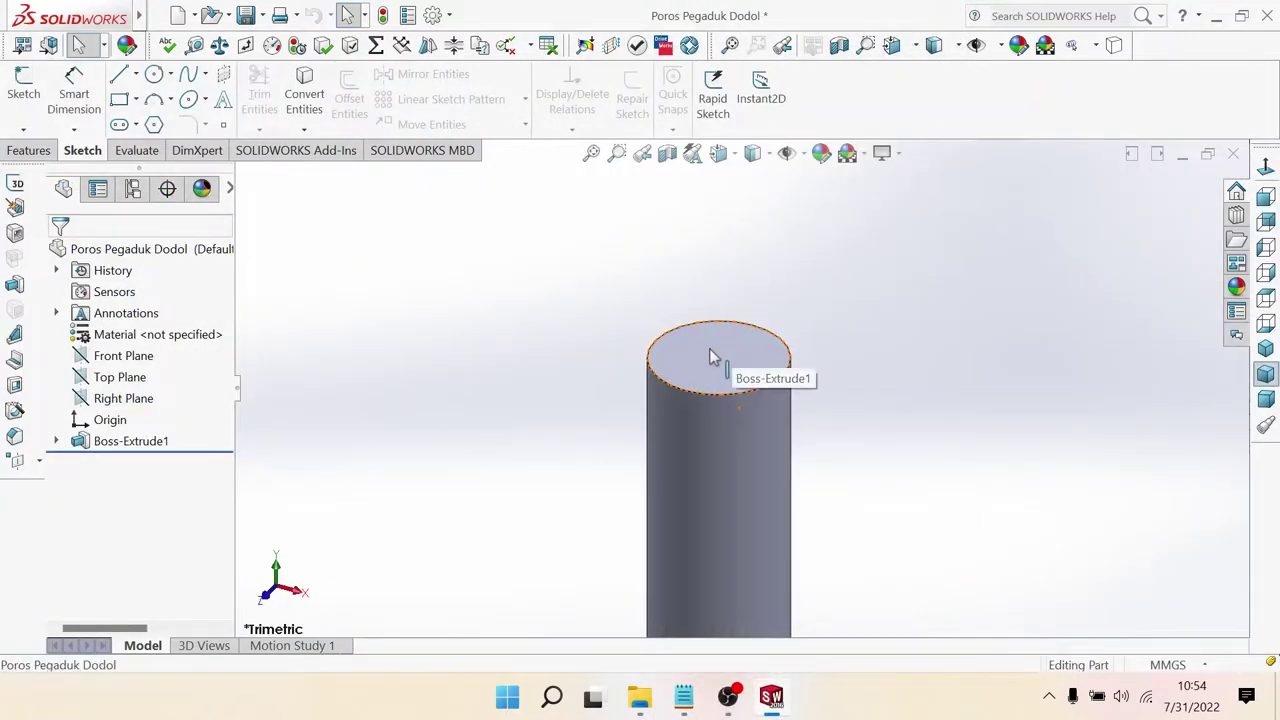
pyautogui.click(714, 350)
pyautogui.click(843, 310)
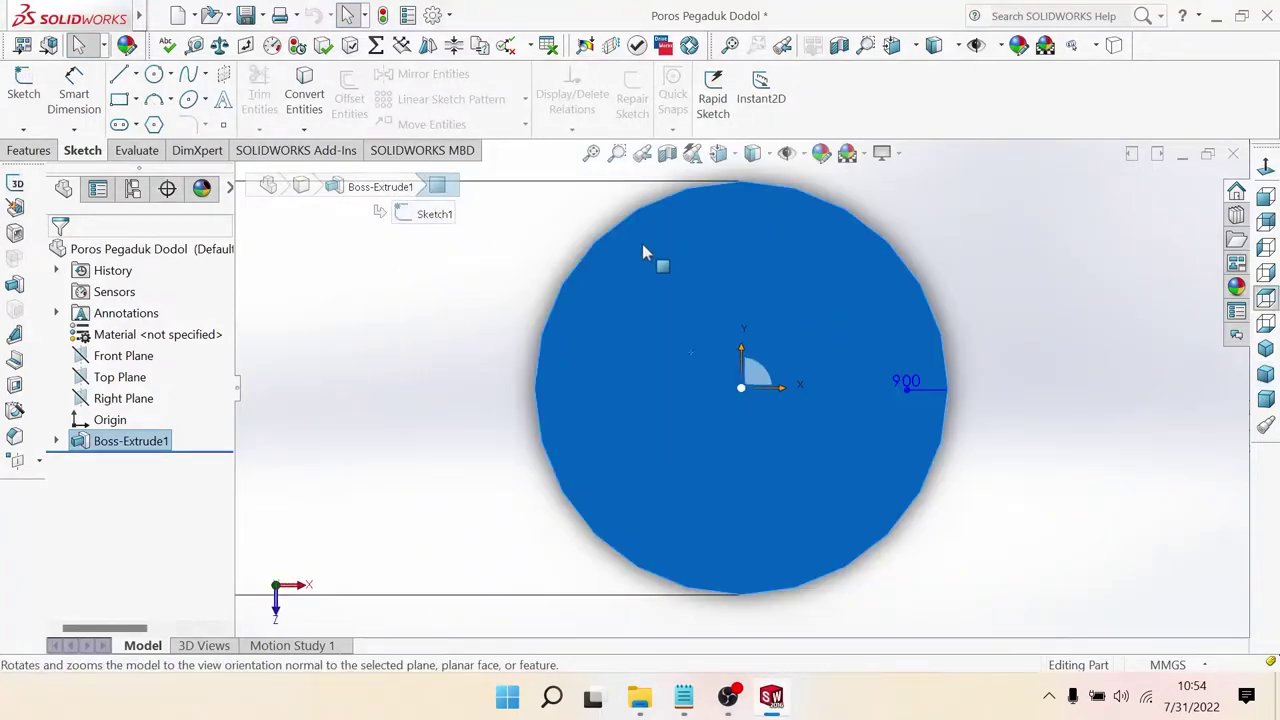
# Step: Draw a corner rectangle near the top of the shaft end face
pyautogui.click(119, 100)
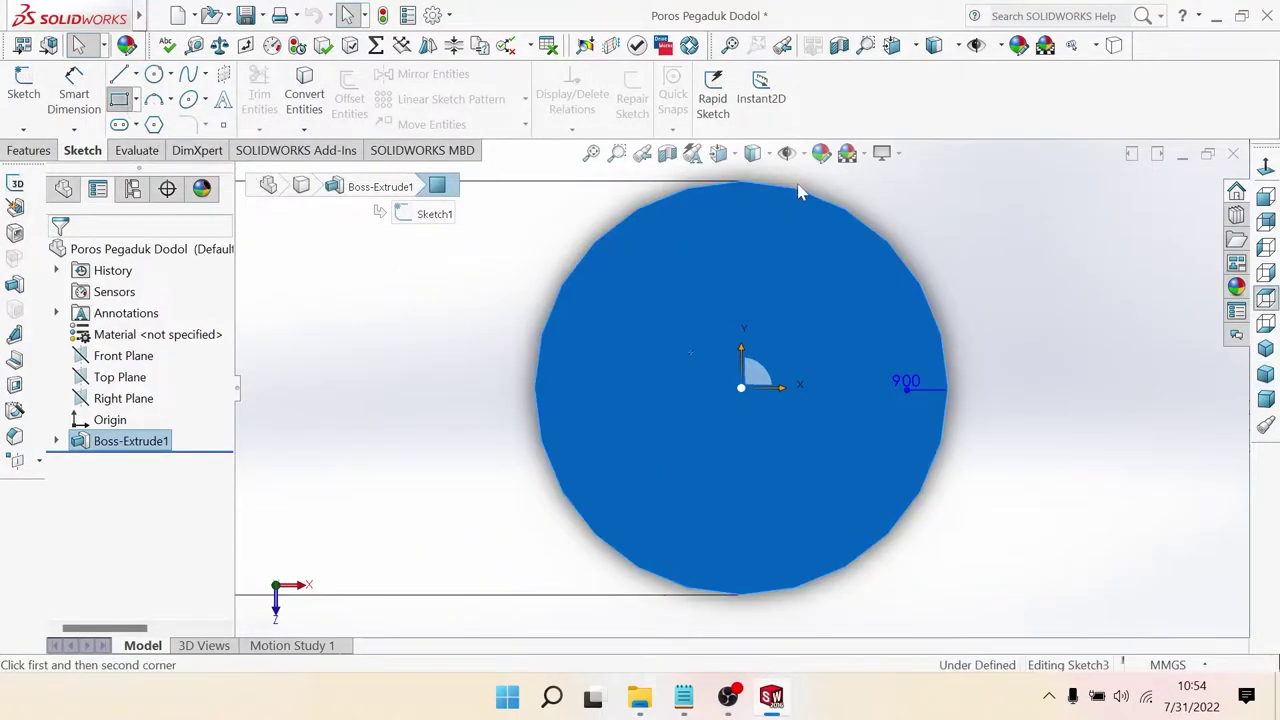
pyautogui.scroll(1, 752, 231)
pyautogui.scroll(-2, 705, 213)
pyautogui.click(705, 211)
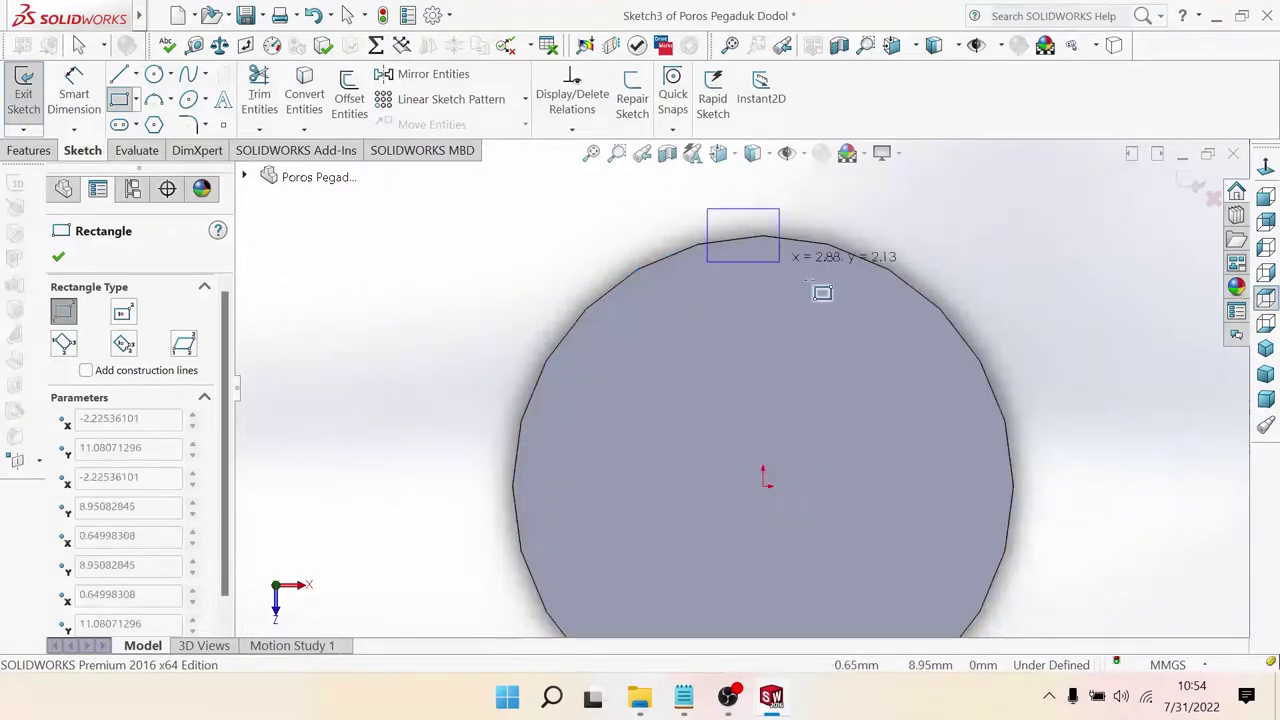
pyautogui.click(816, 269)
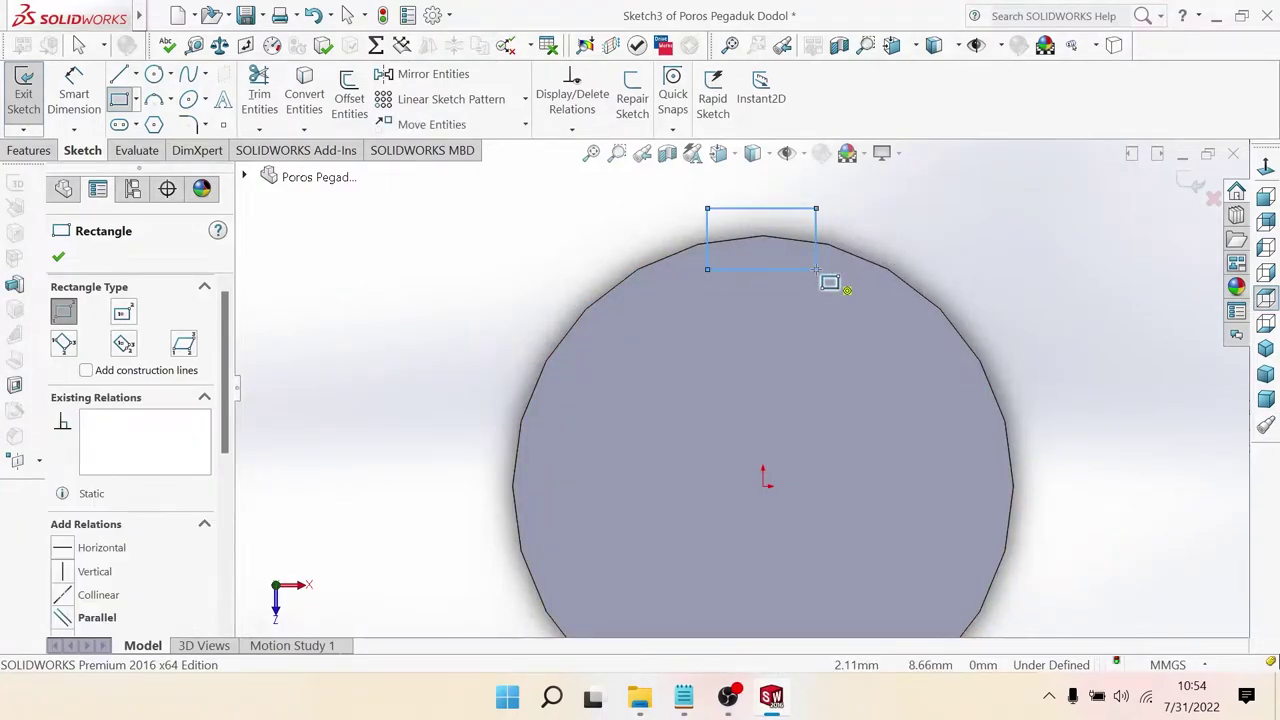
pyautogui.press('Escape')
# Step: Dimension the rectangle's lower edge to a 6 mm width
pyautogui.click(75, 95)
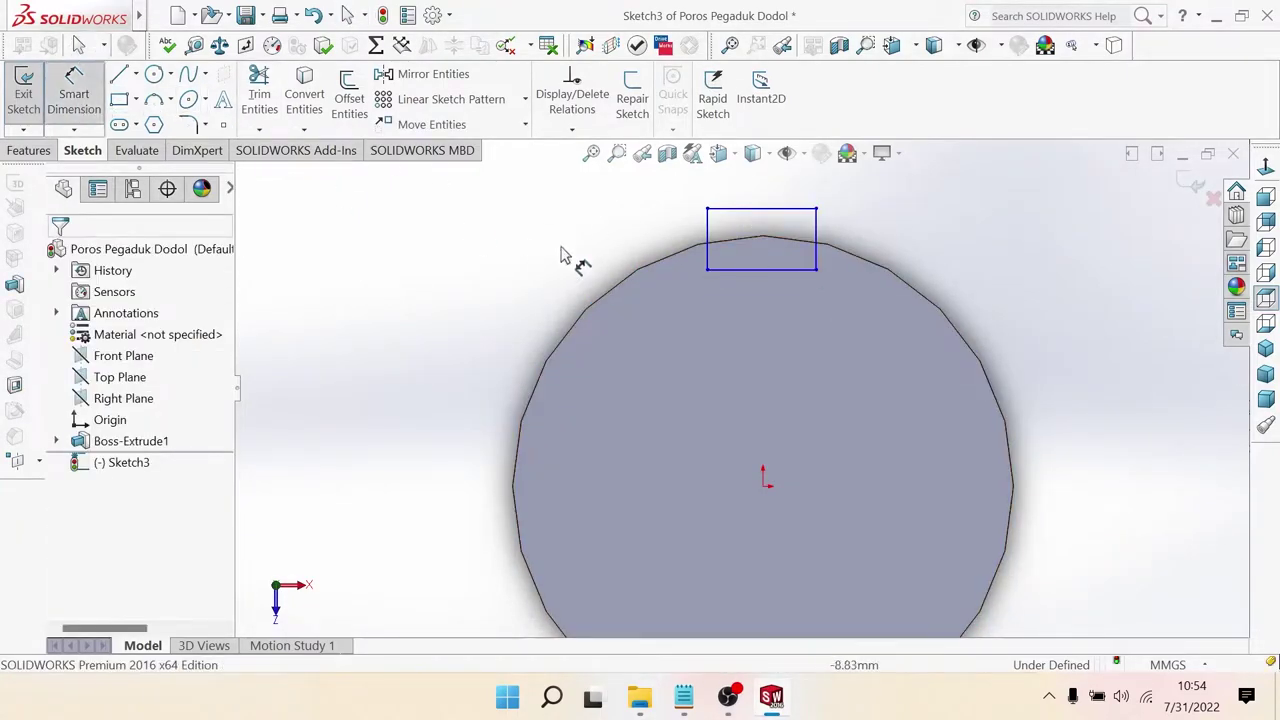
pyautogui.click(748, 270)
pyautogui.click(755, 345)
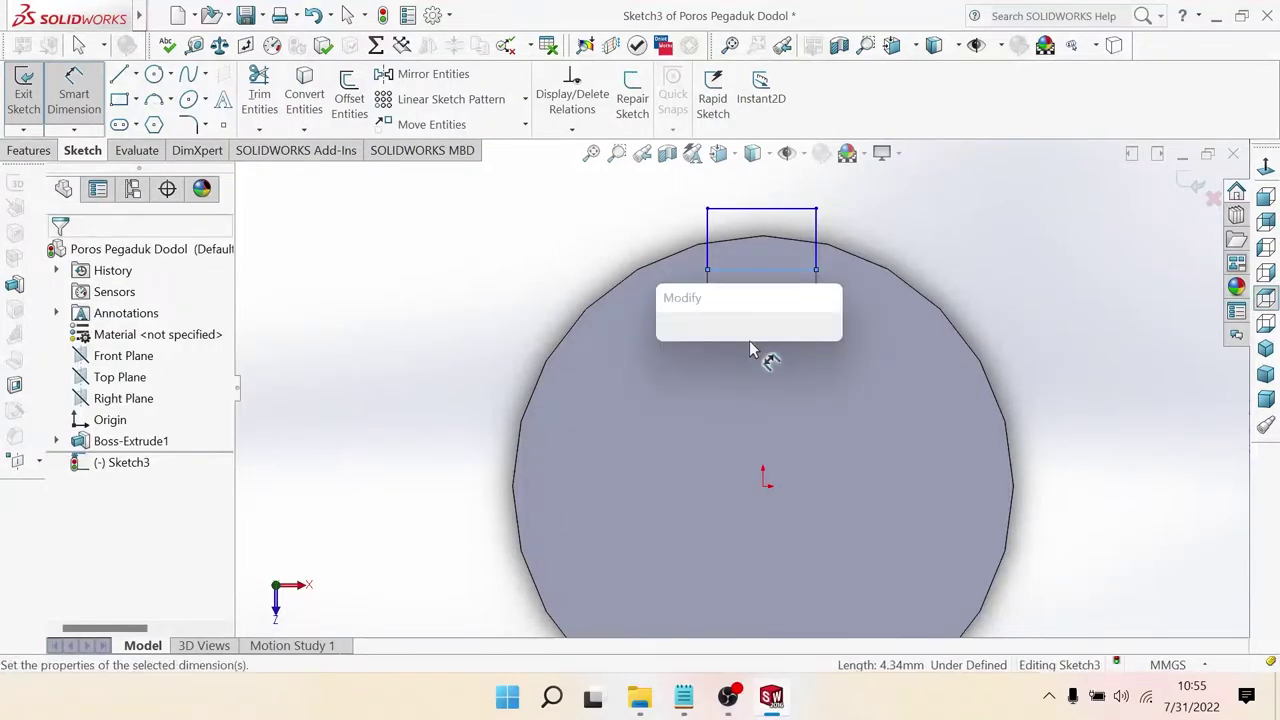
pyautogui.write('6')
pyautogui.press('Return')
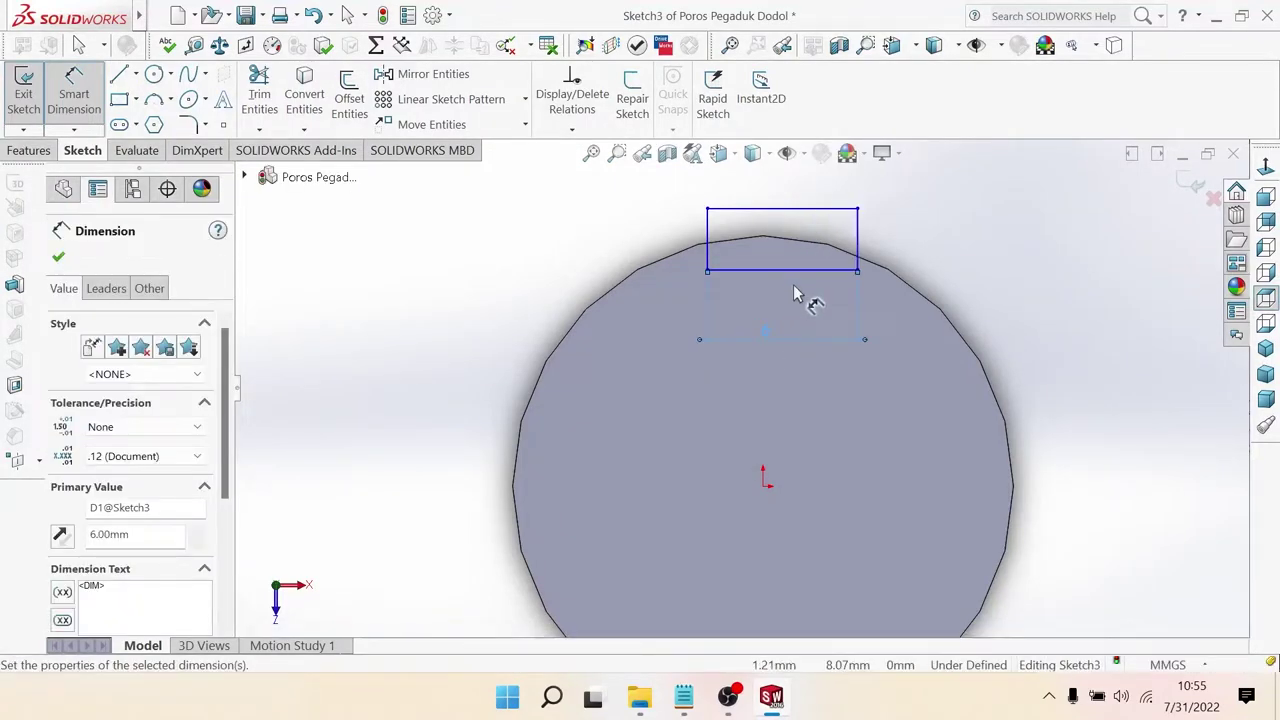
pyautogui.moveTo(782, 272); pyautogui.dragTo(756, 480)
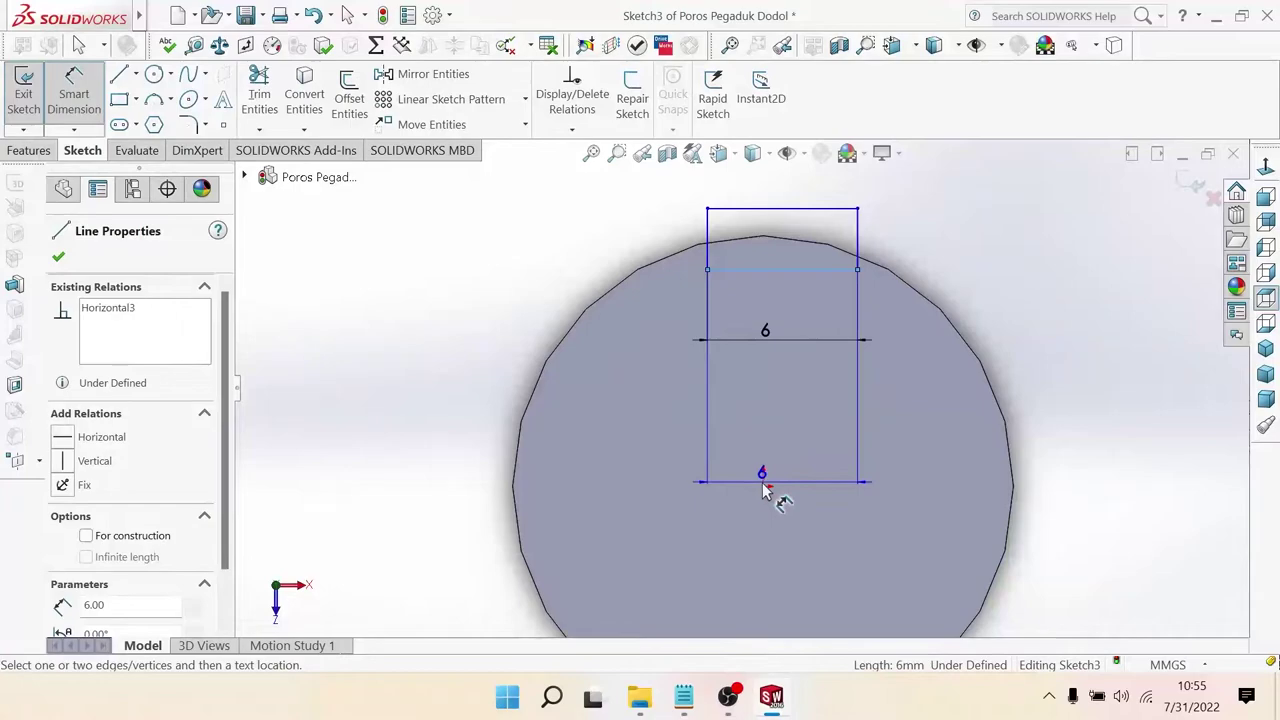
pyautogui.click(765, 485)
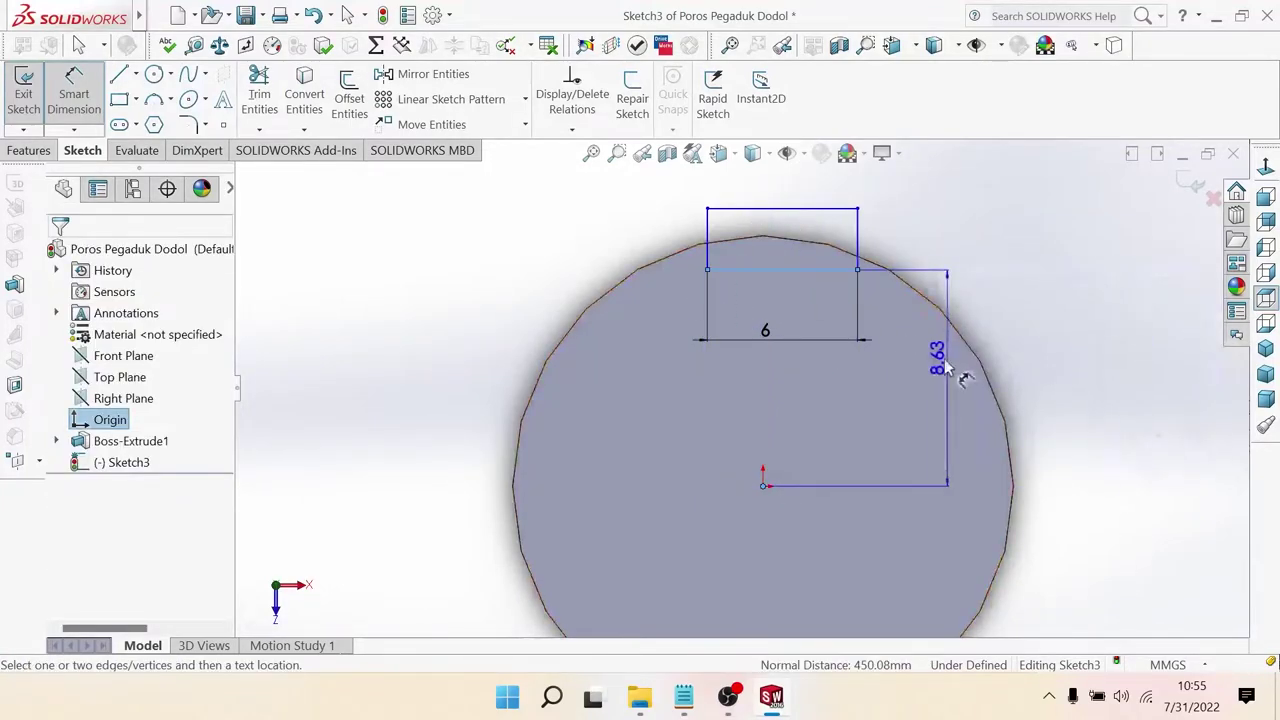
pyautogui.hotkey('ctrl', 'z')
pyautogui.press('Escape')
pyautogui.press('Escape')
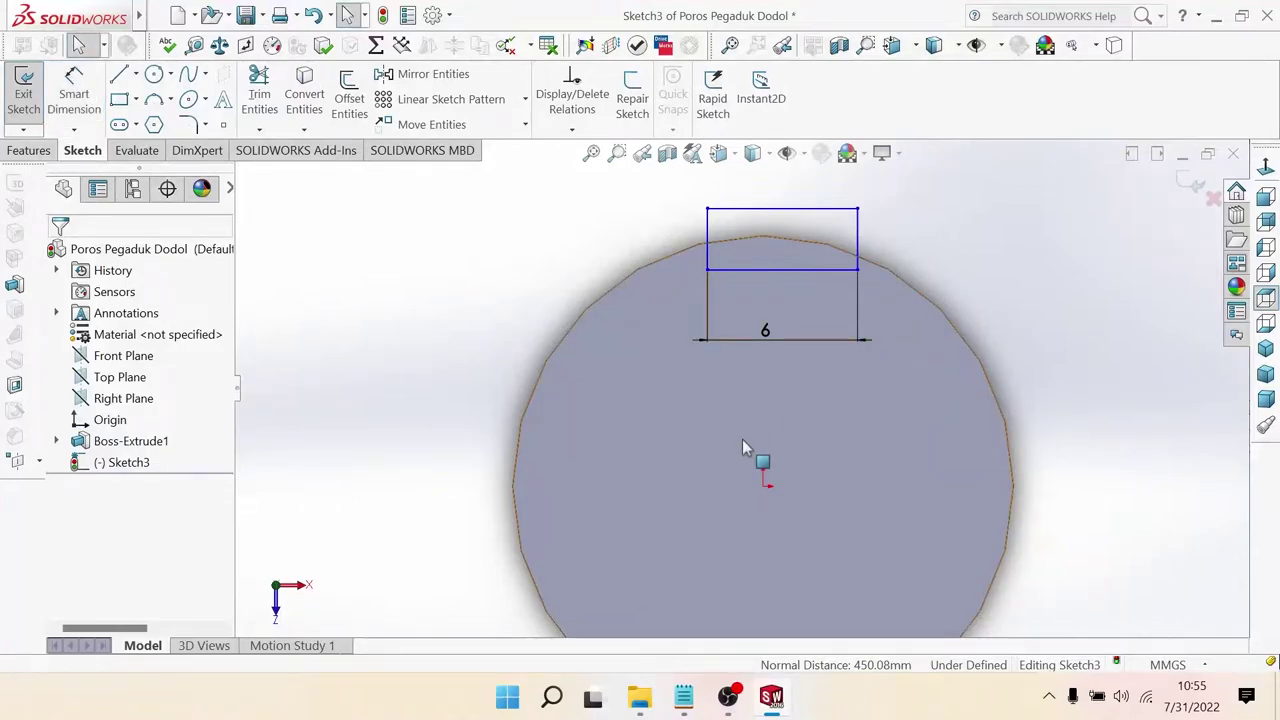
# Step: Centre the rectangle horizontally on the shaft with a 0 mm offset dimension
pyautogui.click(90, 102)
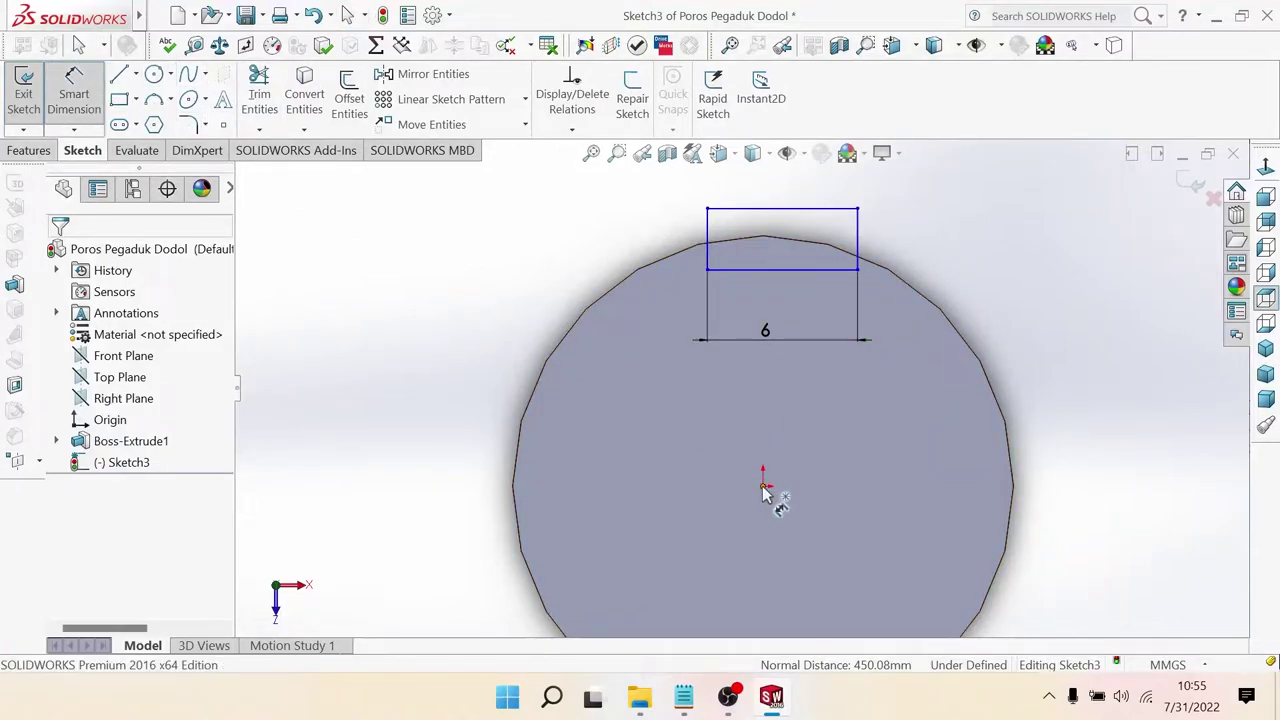
pyautogui.click(763, 487)
pyautogui.click(781, 270)
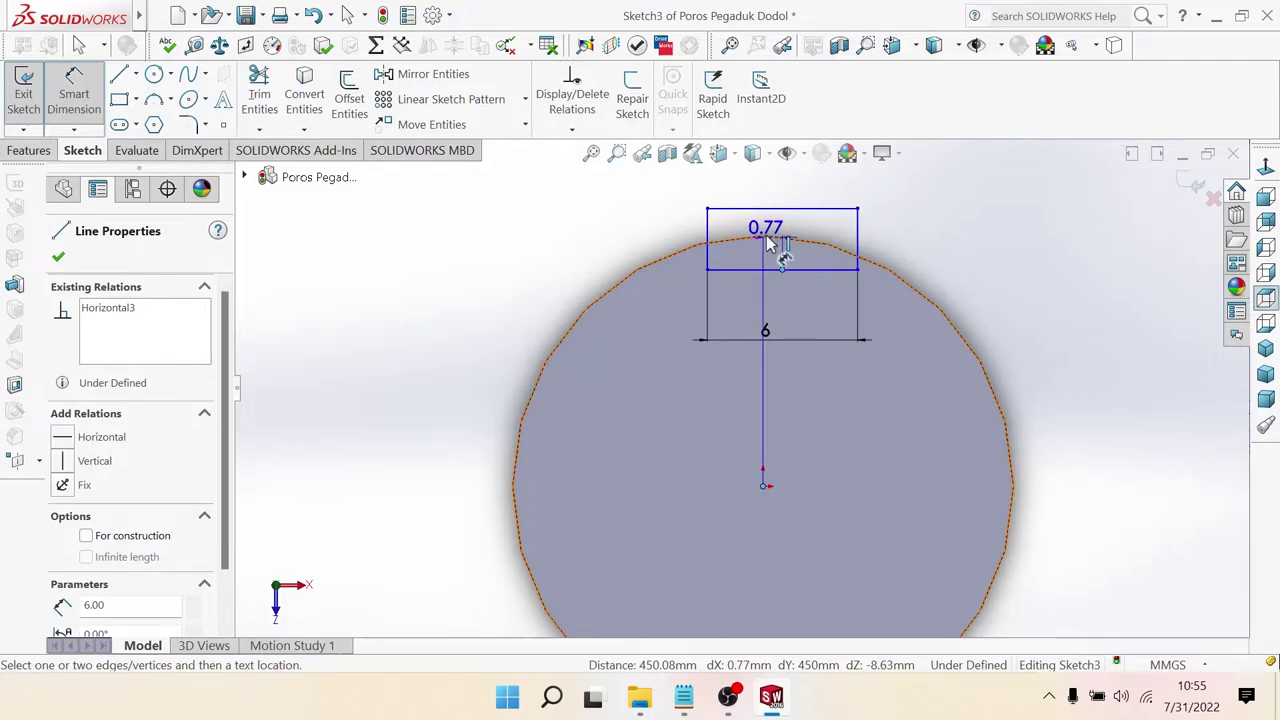
pyautogui.click(776, 232)
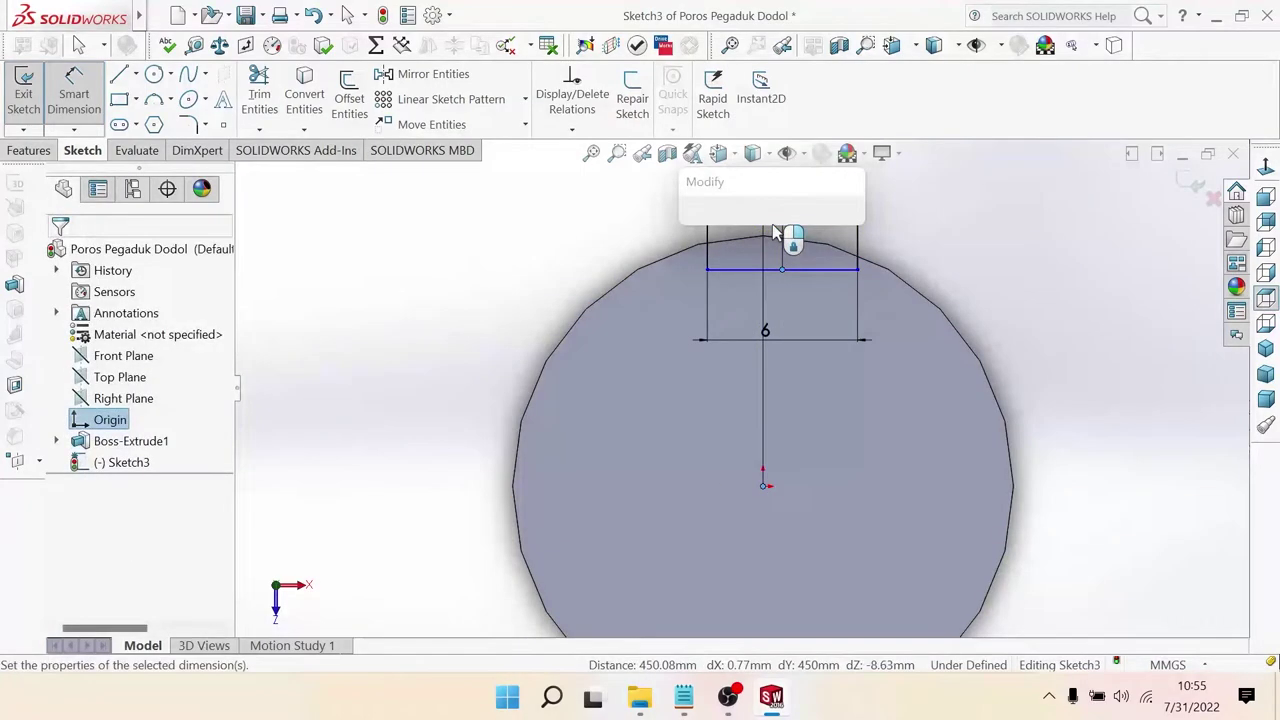
pyautogui.write('0')
pyautogui.press('Return')
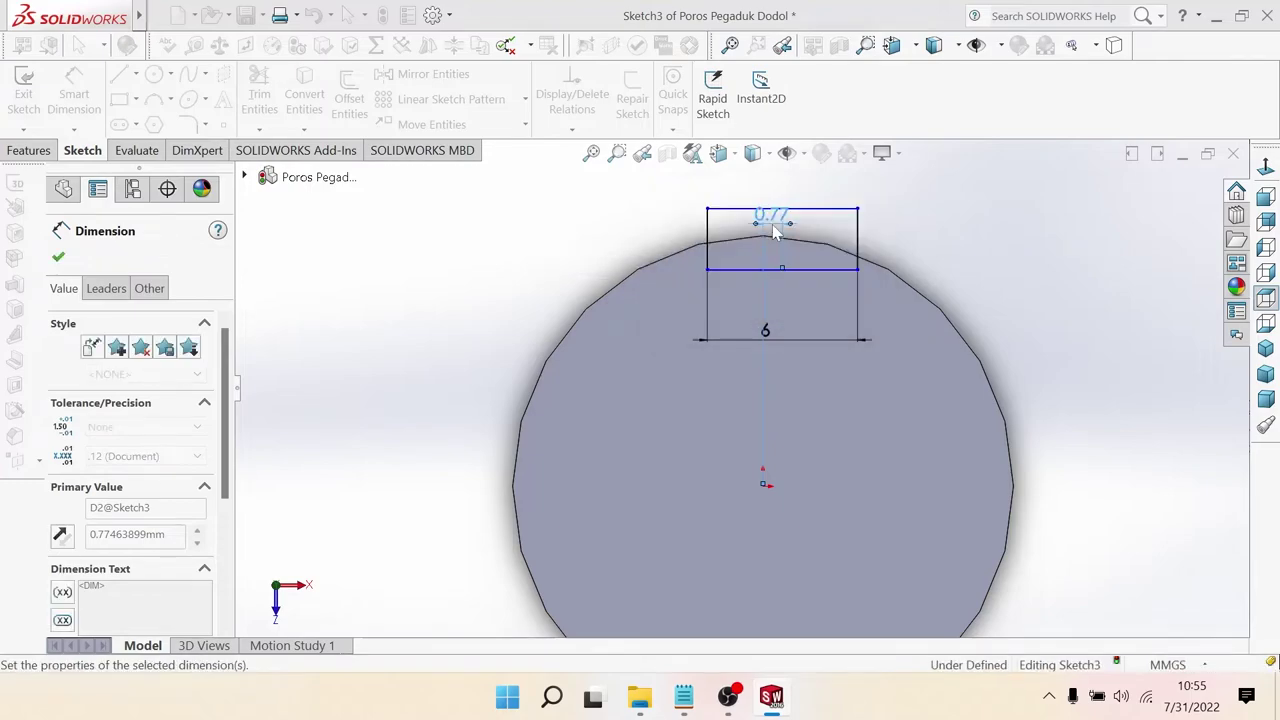
# Step: Set the rectangle's lower edge 8 mm vertically from the shaft centre
pyautogui.scroll(-1, 727, 297)
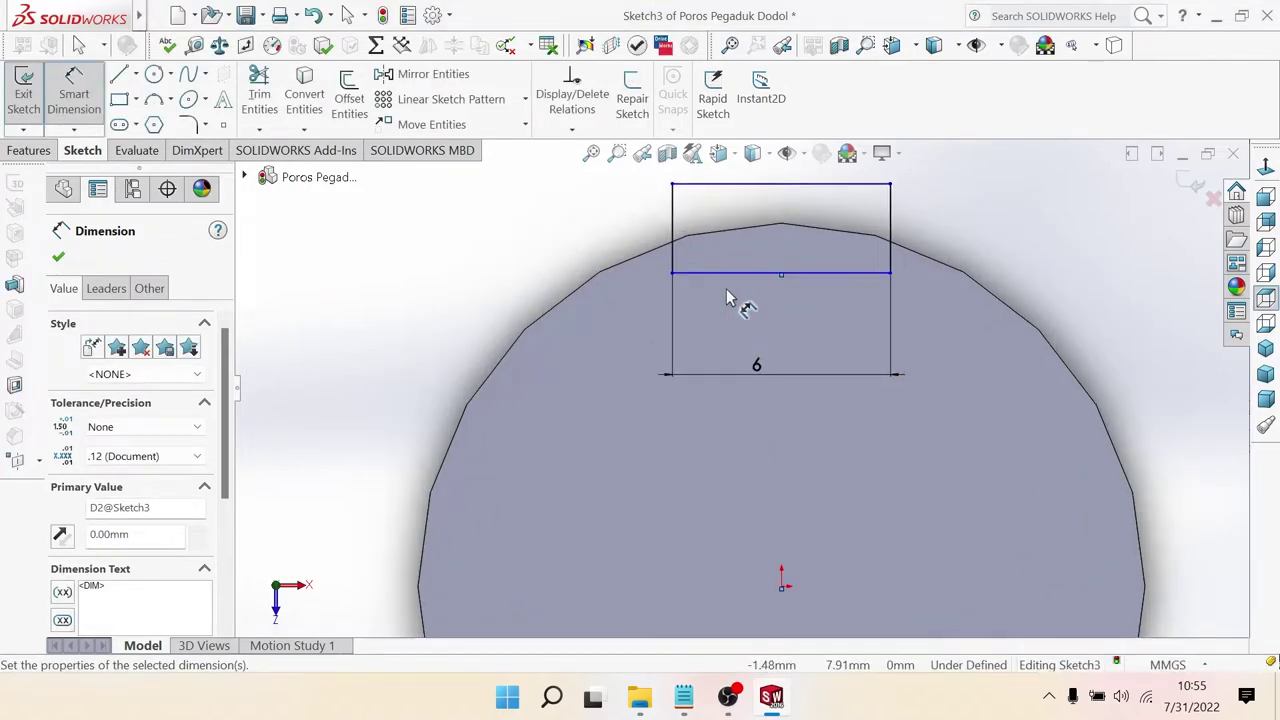
pyautogui.click(731, 295)
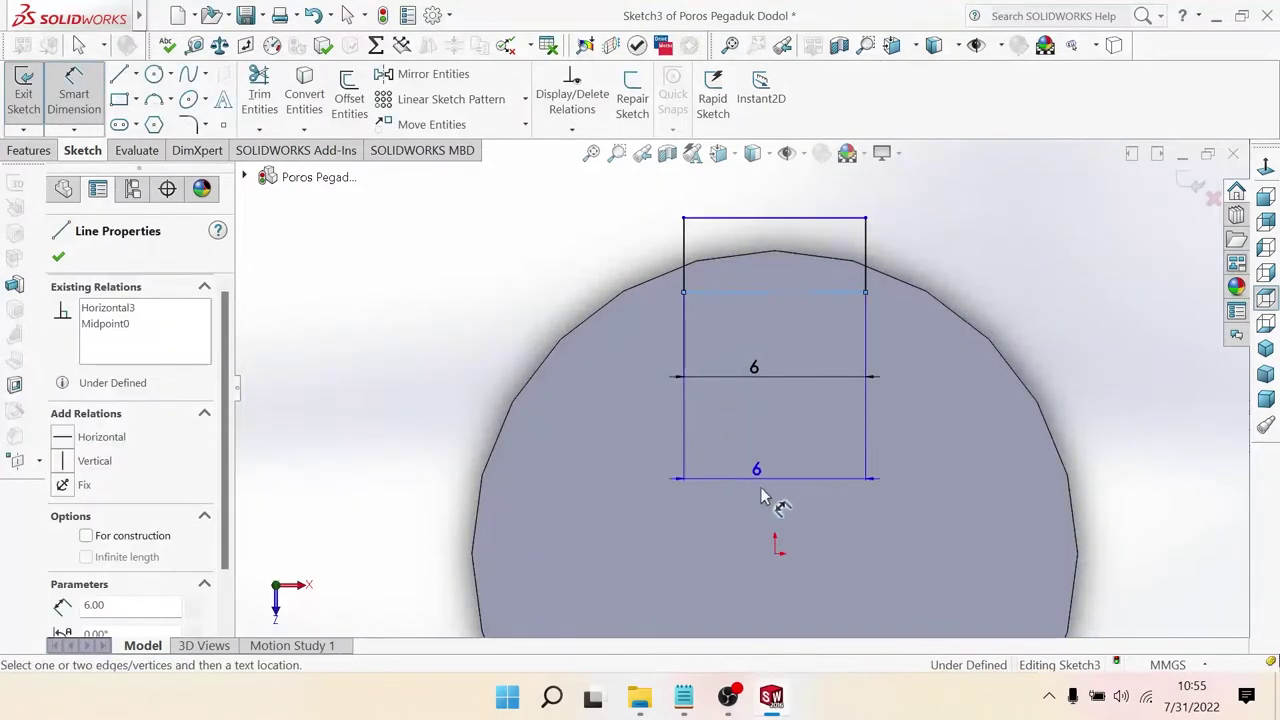
pyautogui.click(777, 543)
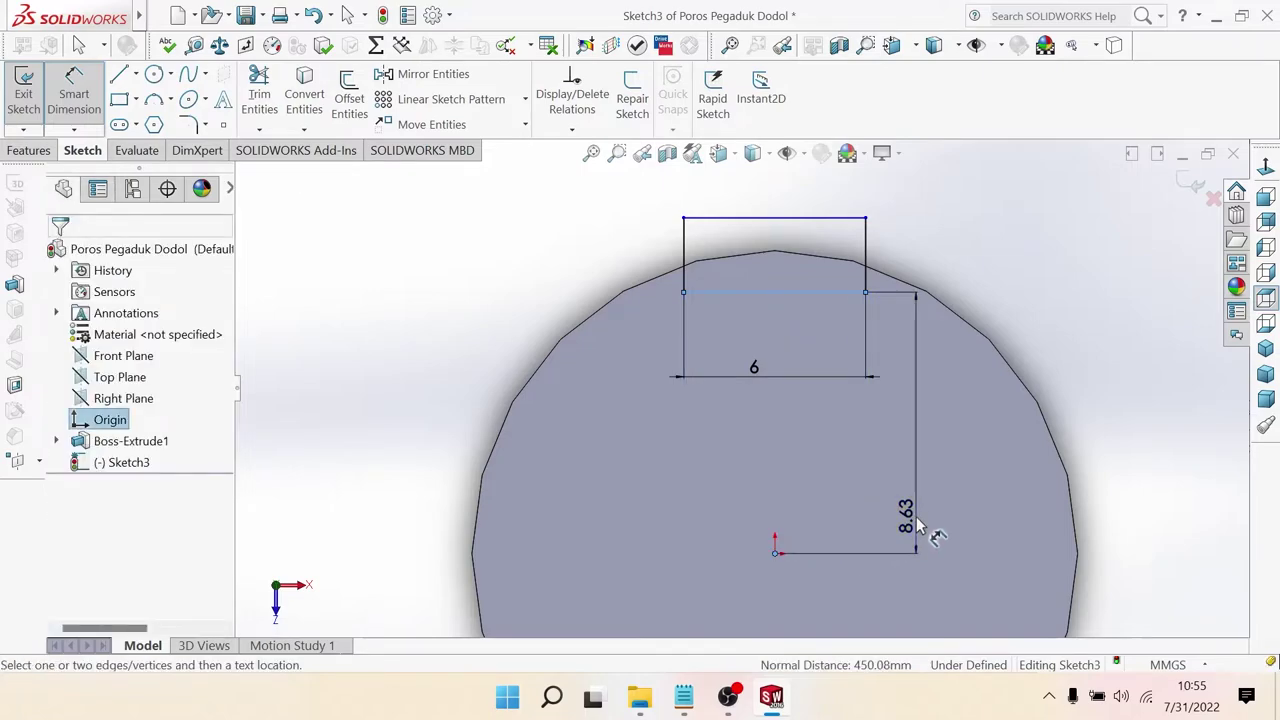
pyautogui.click(920, 527)
pyautogui.write('6.5')
pyautogui.press('Return')
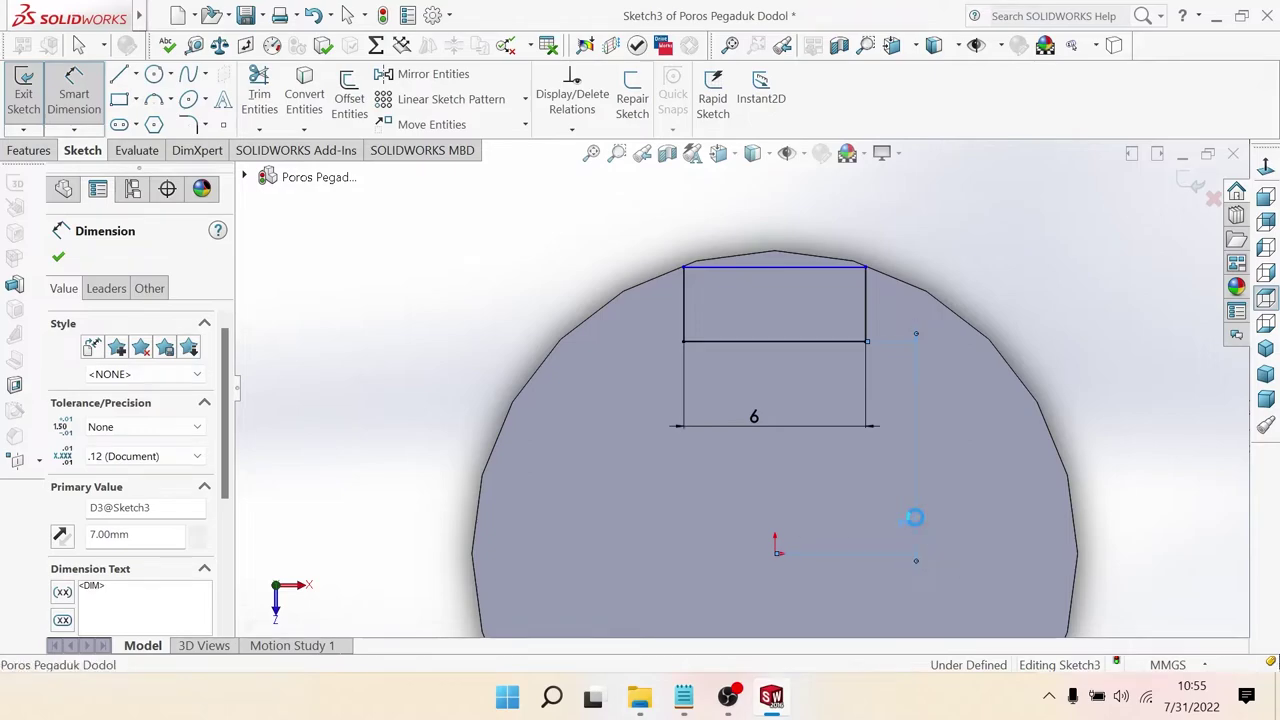
pyautogui.doubleClick(920, 527)
pyautogui.write('8')
pyautogui.press('Return')
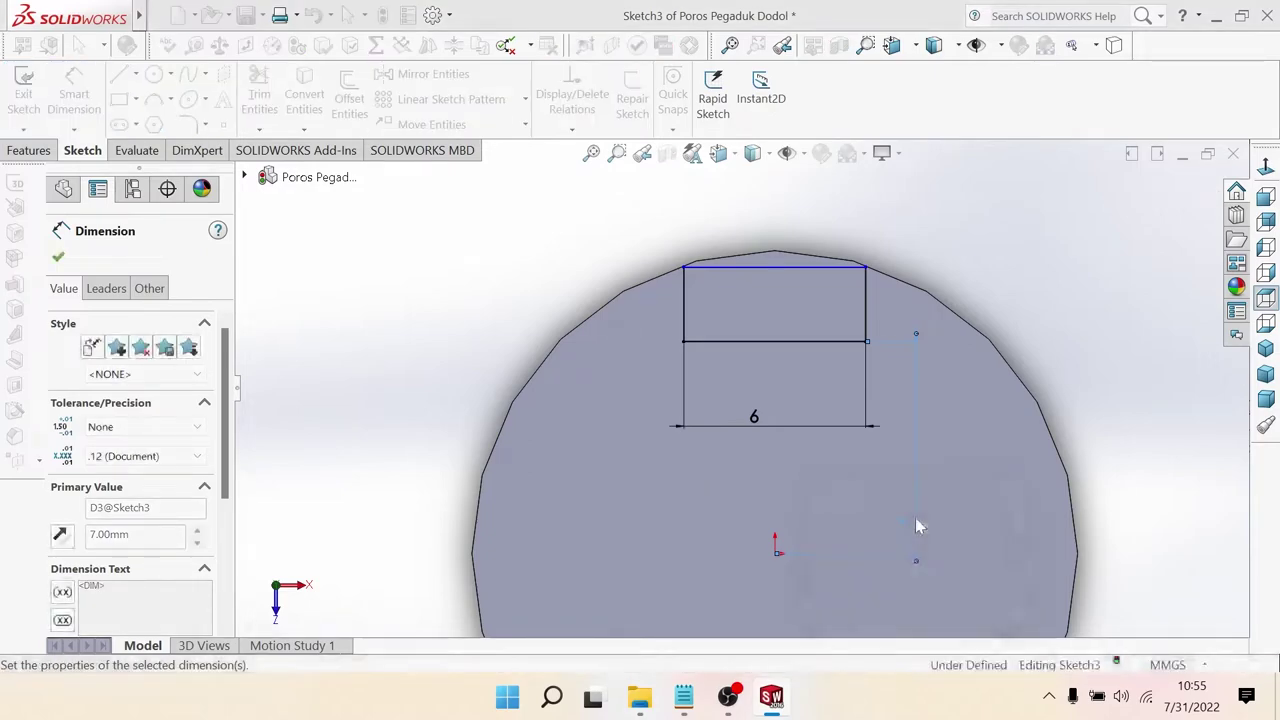
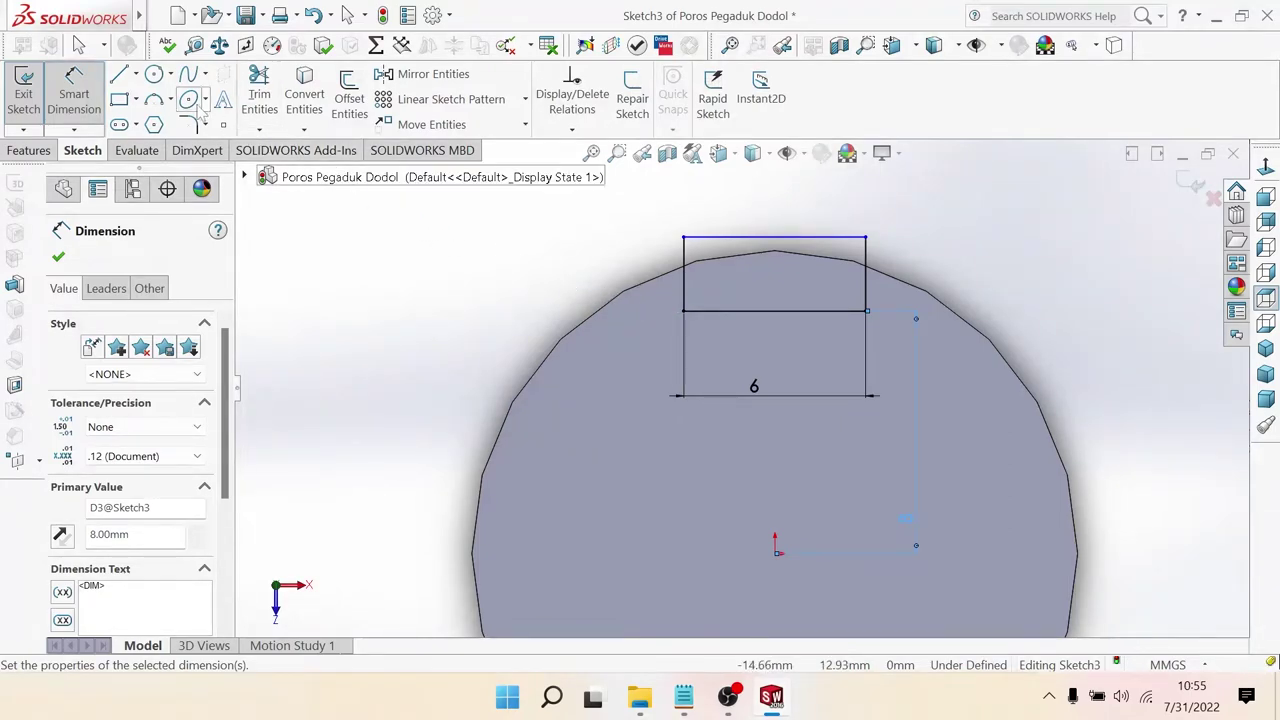
# Step: Discard the stray line, keeping the 6 mm keyway rectangle dimensioned 8 mm from centre
pyautogui.click(121, 76)
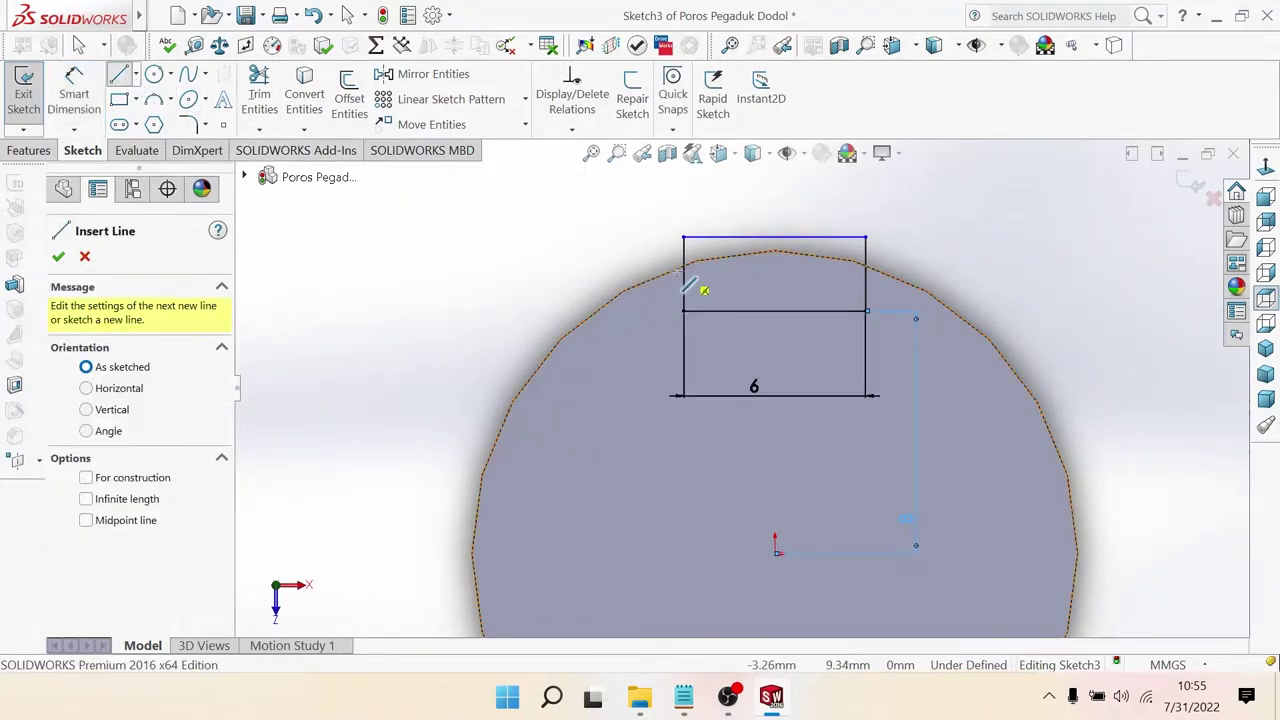
pyautogui.click(775, 311)
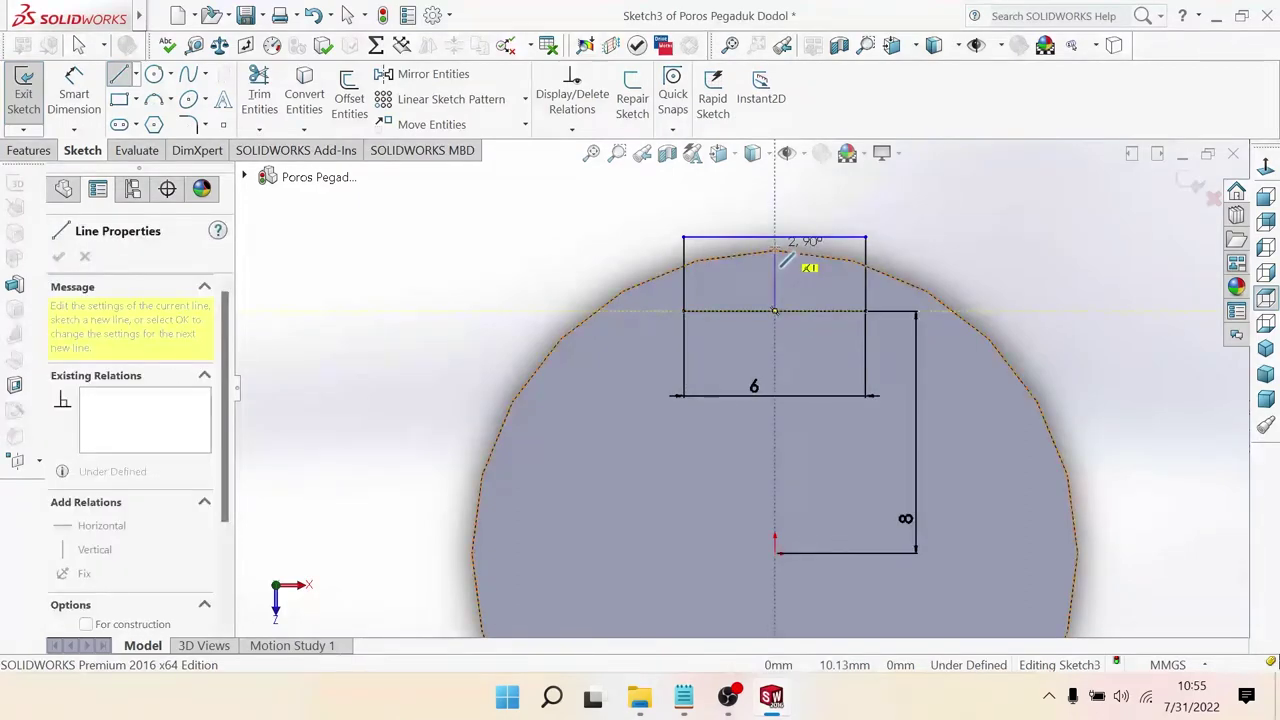
pyautogui.press('Escape')
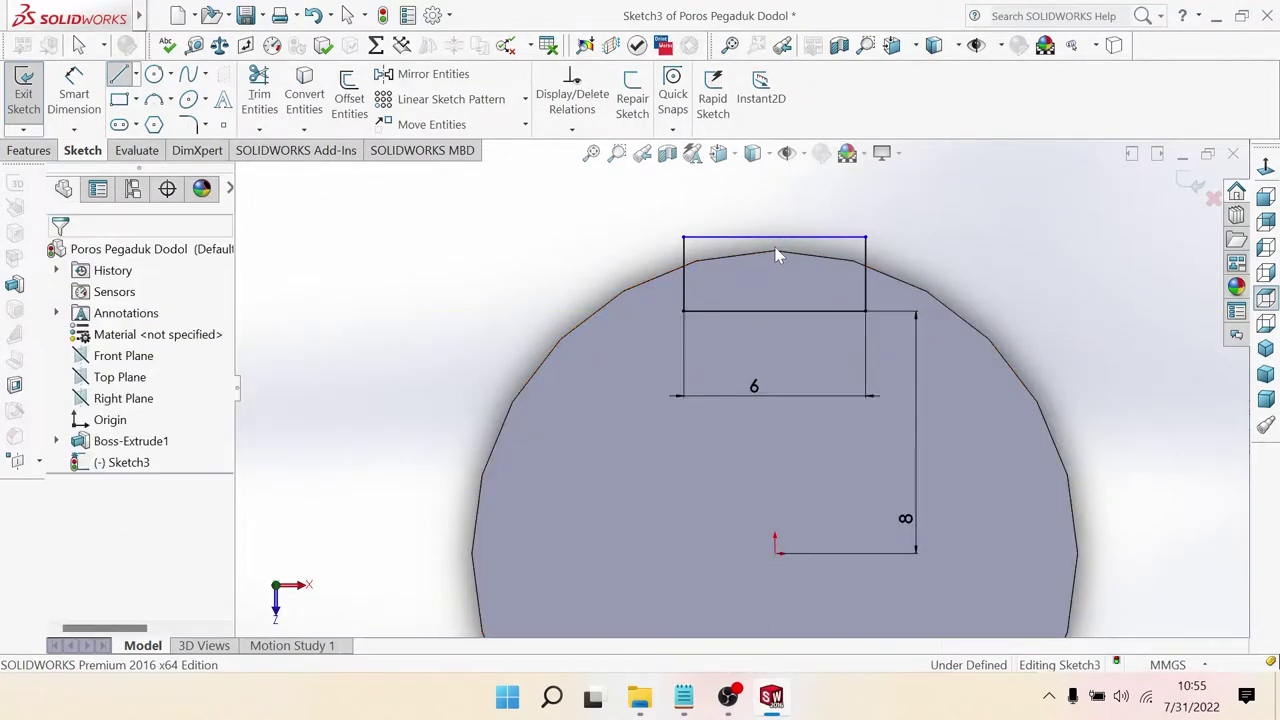
pyautogui.press('z')
pyautogui.click(40, 152)
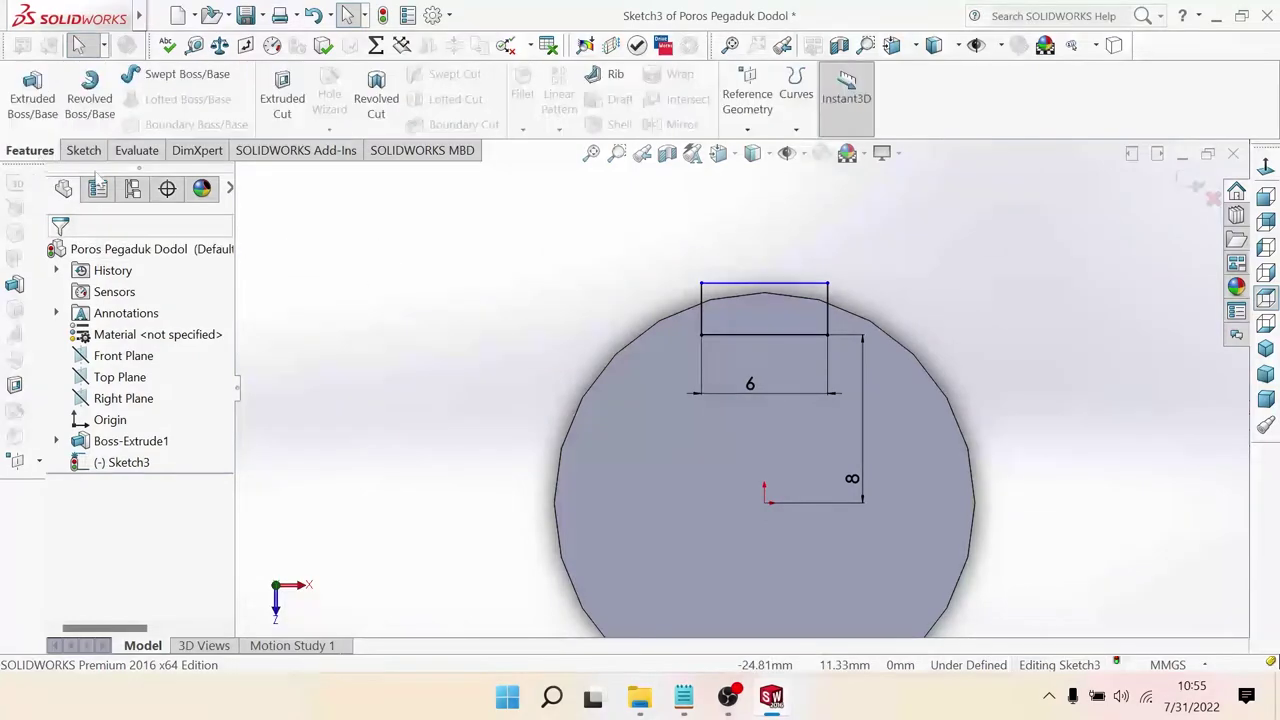
# Step: Extrude-cut the keyway rectangle 42 mm blind into the shaft end, creating Cut-Extrude1
pyautogui.click(15, 384)
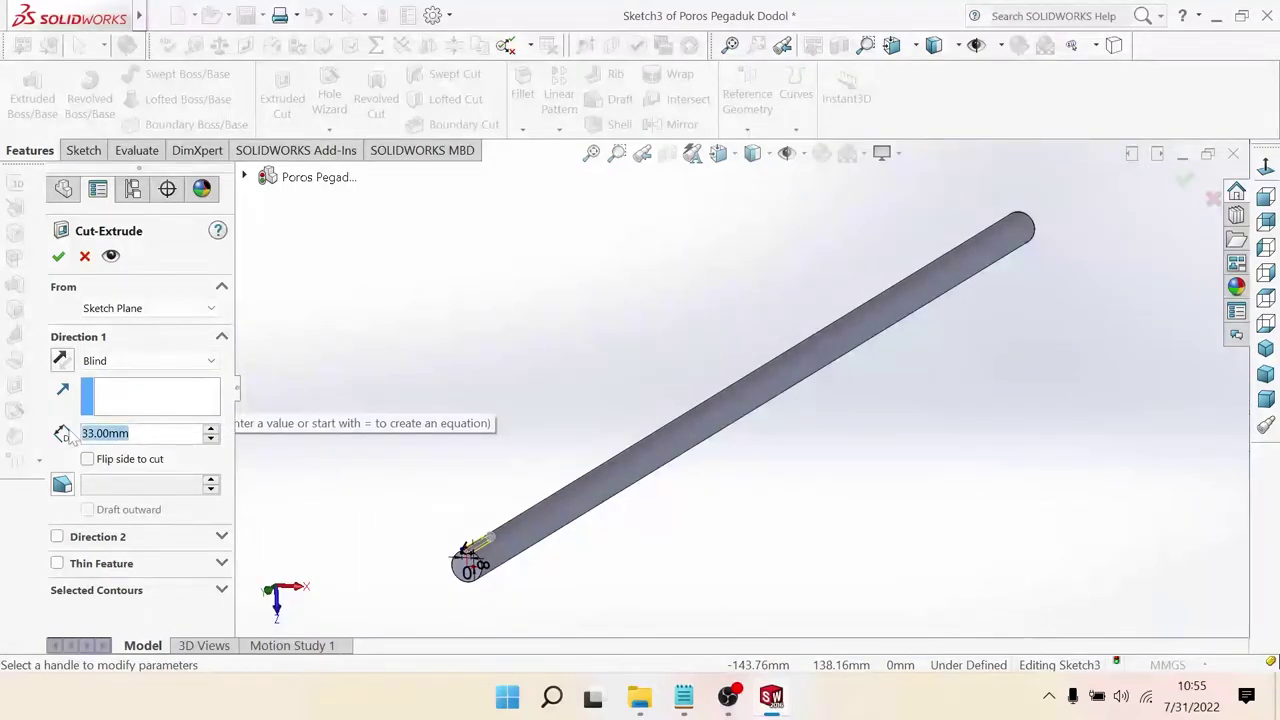
pyautogui.write('42')
pyautogui.press('Return')
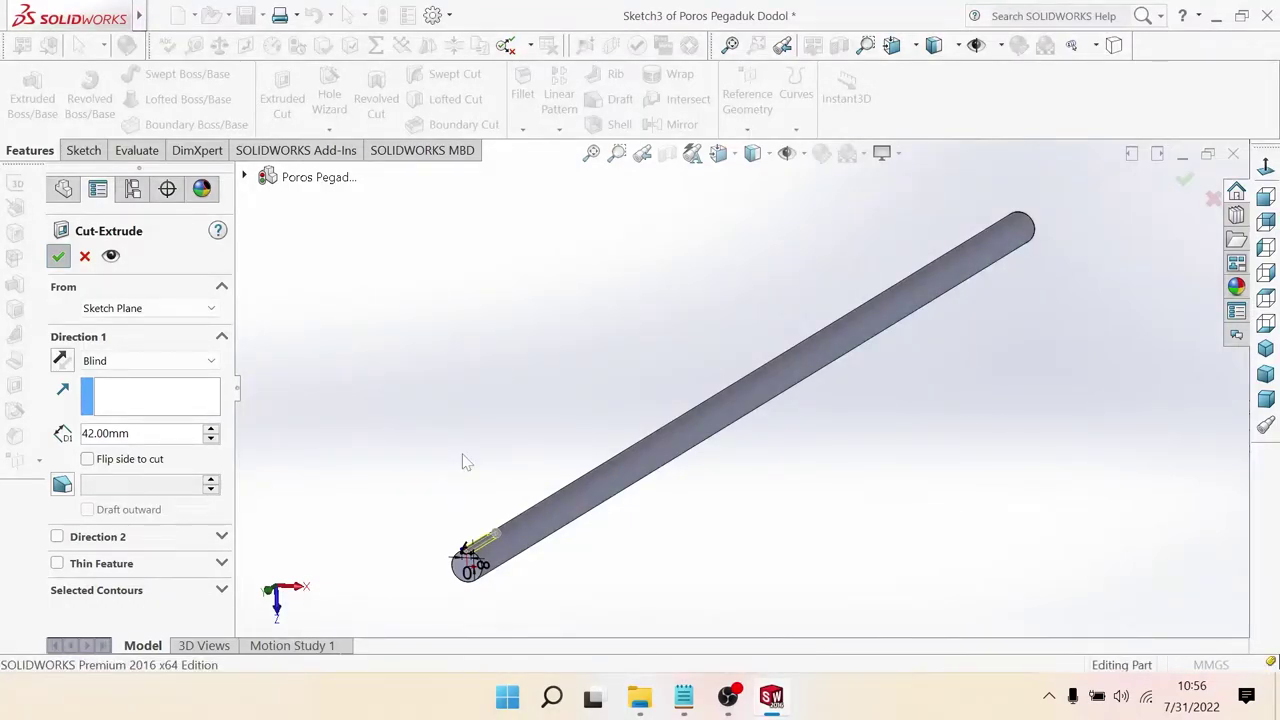
pyautogui.press('Return')
pyautogui.scroll(-3, 517, 529)
# Step: Orbit to the keyway's flat face, set it Normal To, and zoom in
pyautogui.scroll(-3, 548, 497)
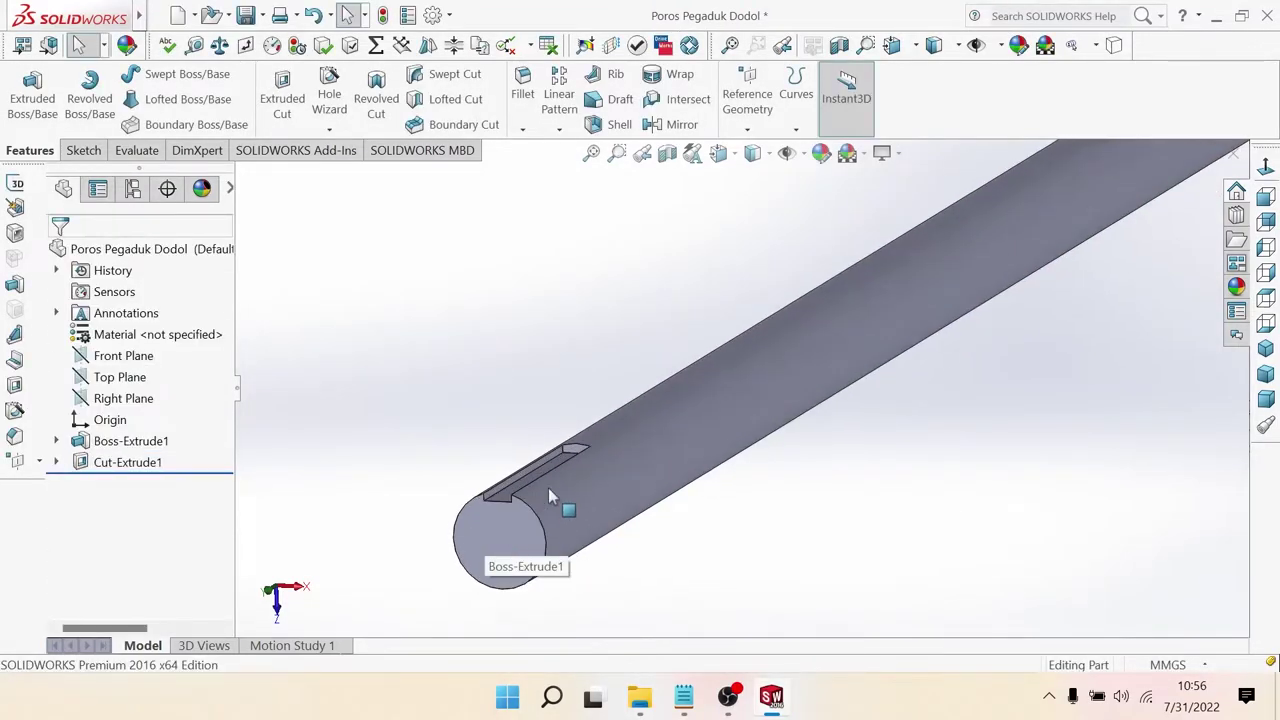
pyautogui.scroll(-2, 560, 470)
pyautogui.moveTo(611, 435); pyautogui.dragTo(611, 435, button='middle')
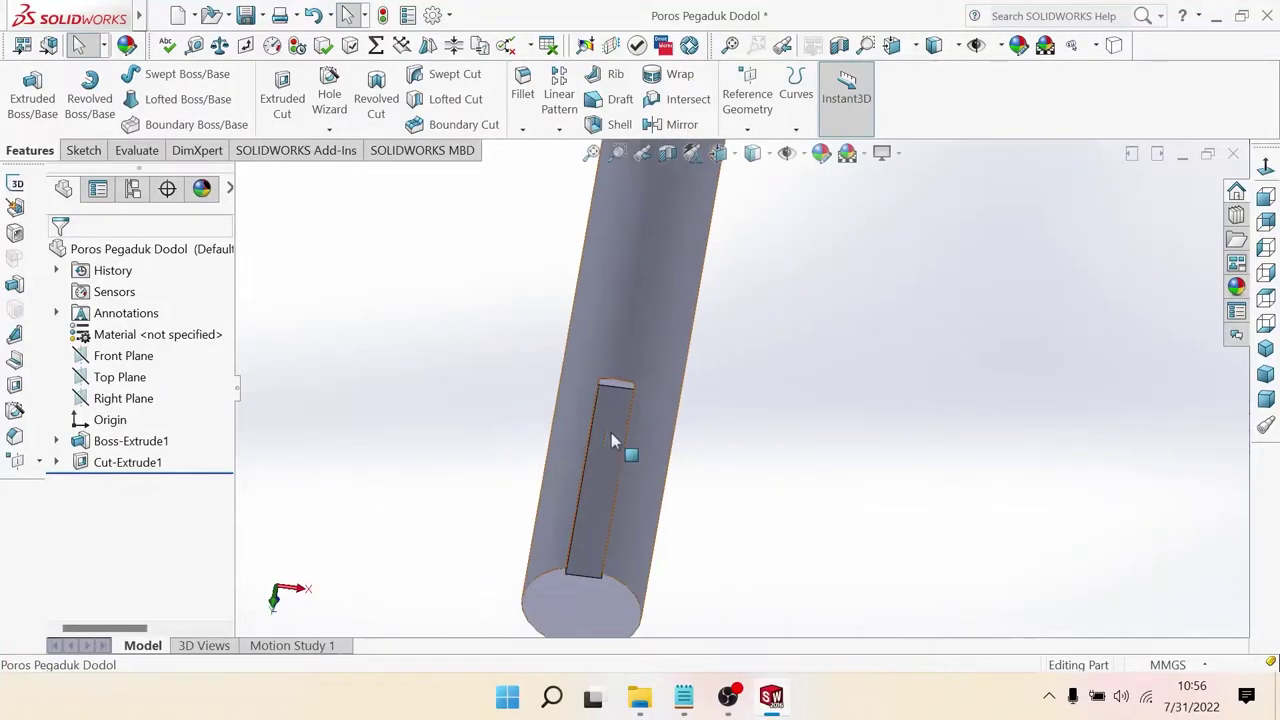
pyautogui.click(625, 445)
pyautogui.click(779, 392)
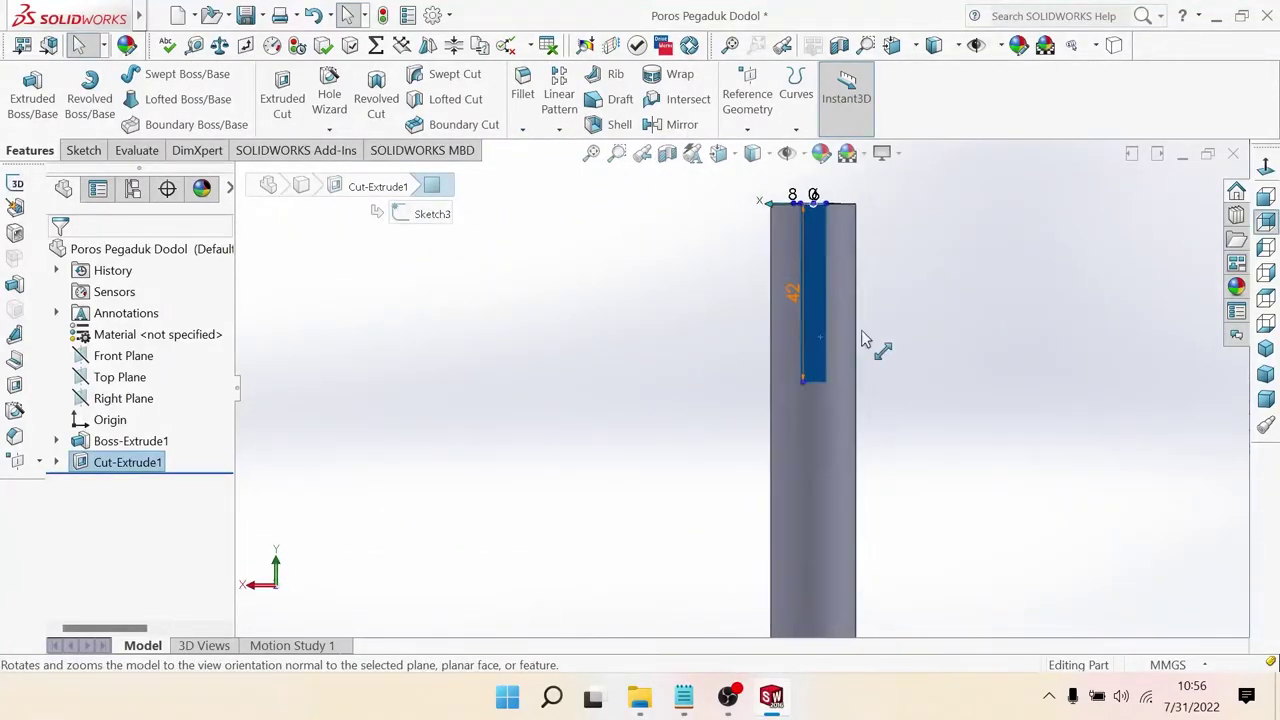
pyautogui.scroll(-3, 862, 333)
# Step: Start a sketch on the keyway face and draw a downward 3-point arc between the slot's bottom corners
pyautogui.click(86, 152)
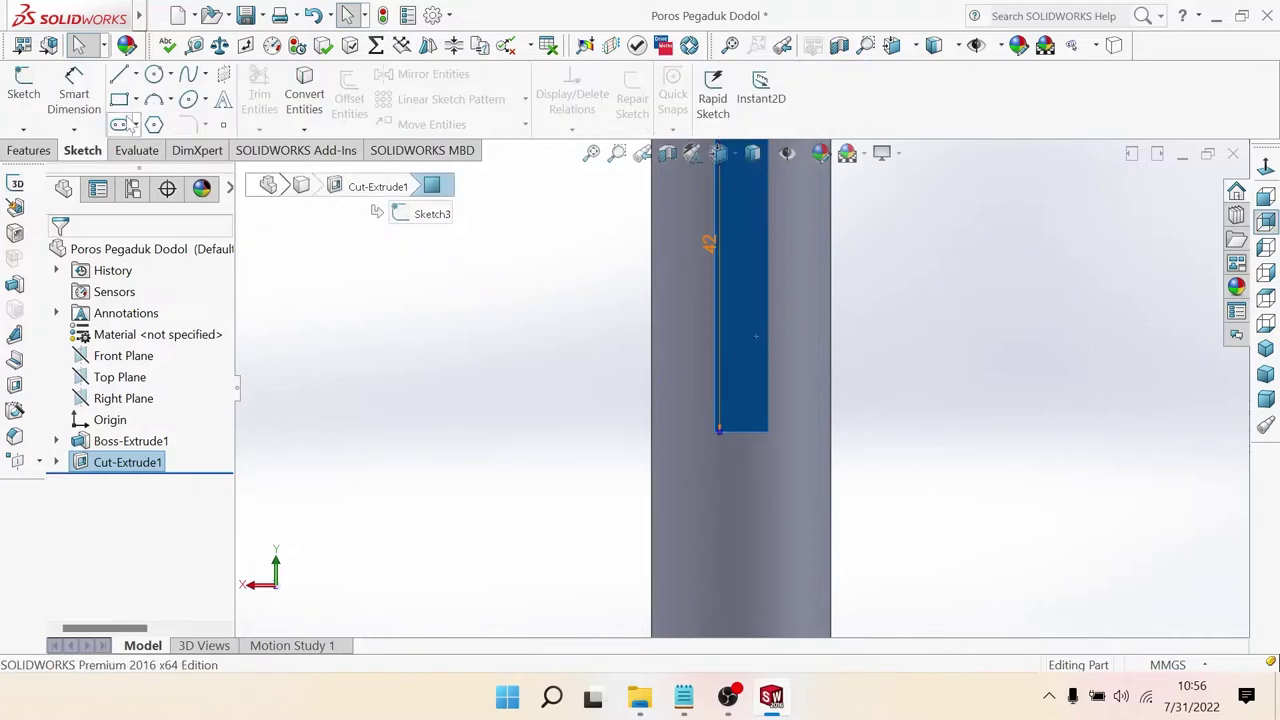
pyautogui.click(24, 96)
pyautogui.click(153, 99)
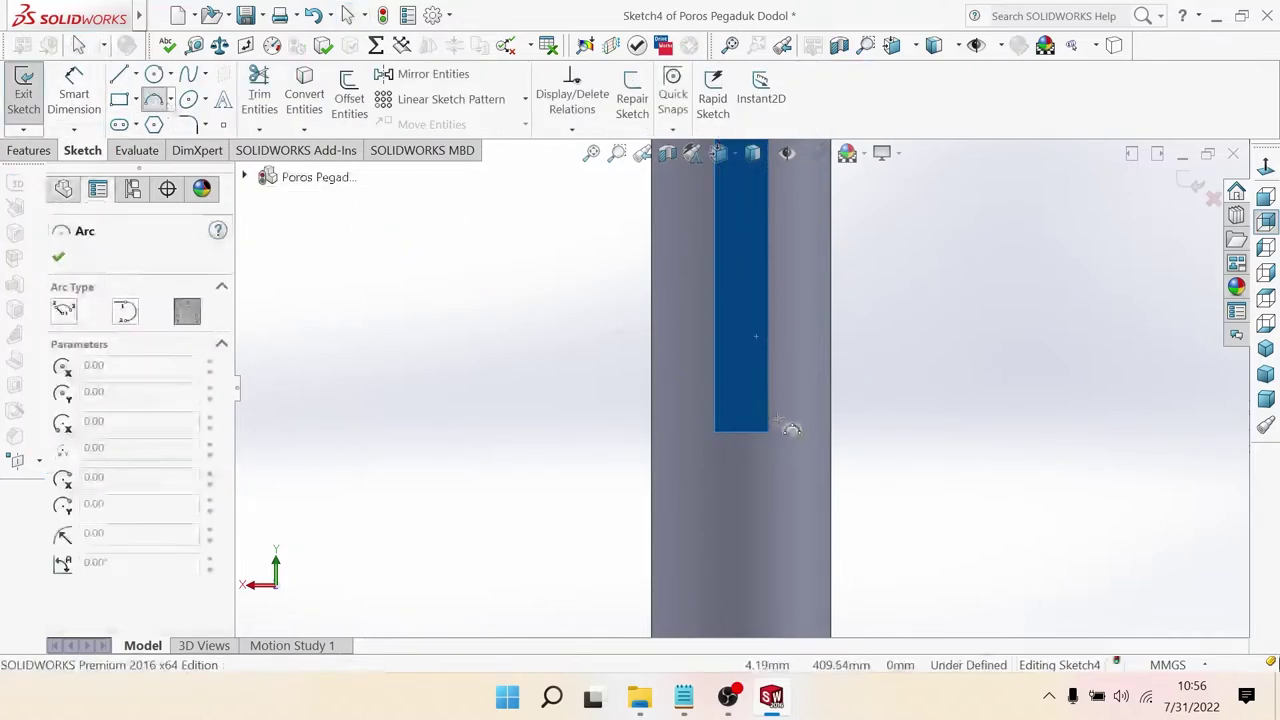
pyautogui.scroll(-2, 760, 450)
pyautogui.click(672, 412)
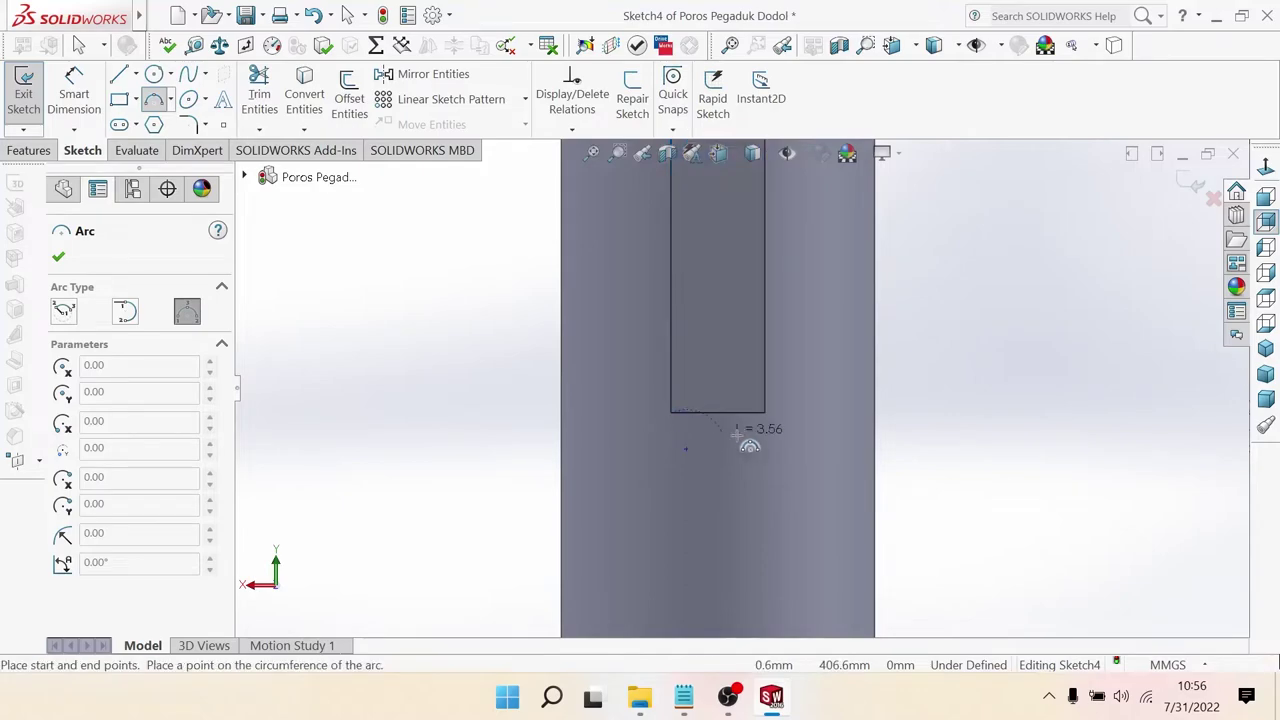
pyautogui.click(765, 412)
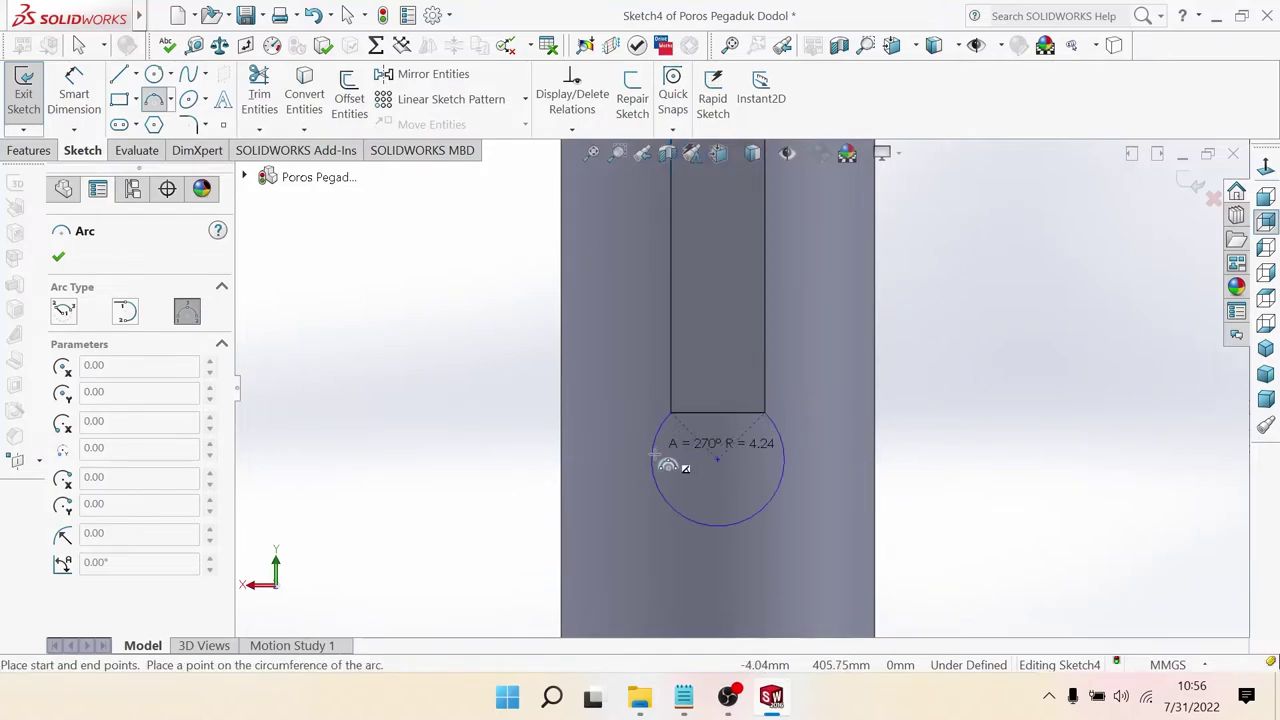
pyautogui.click(715, 462)
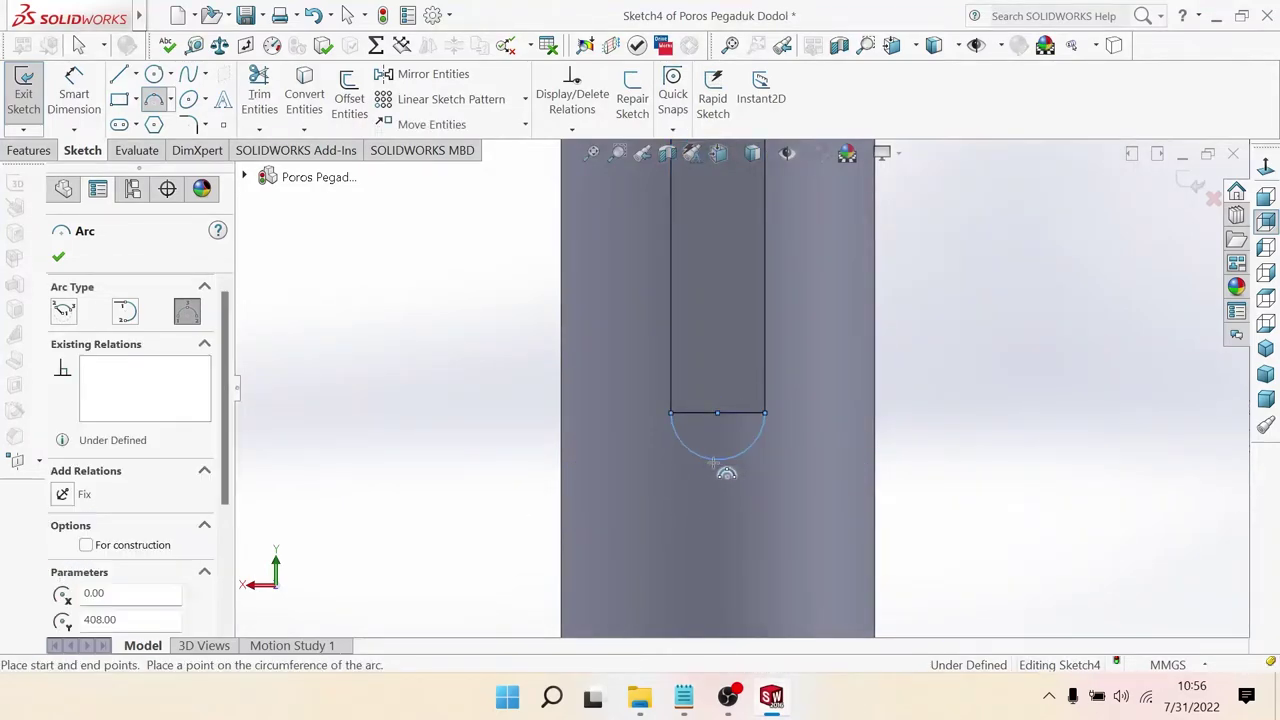
# Step: Close the half-circle with a horizontal line joining the arc's ends
pyautogui.click(117, 76)
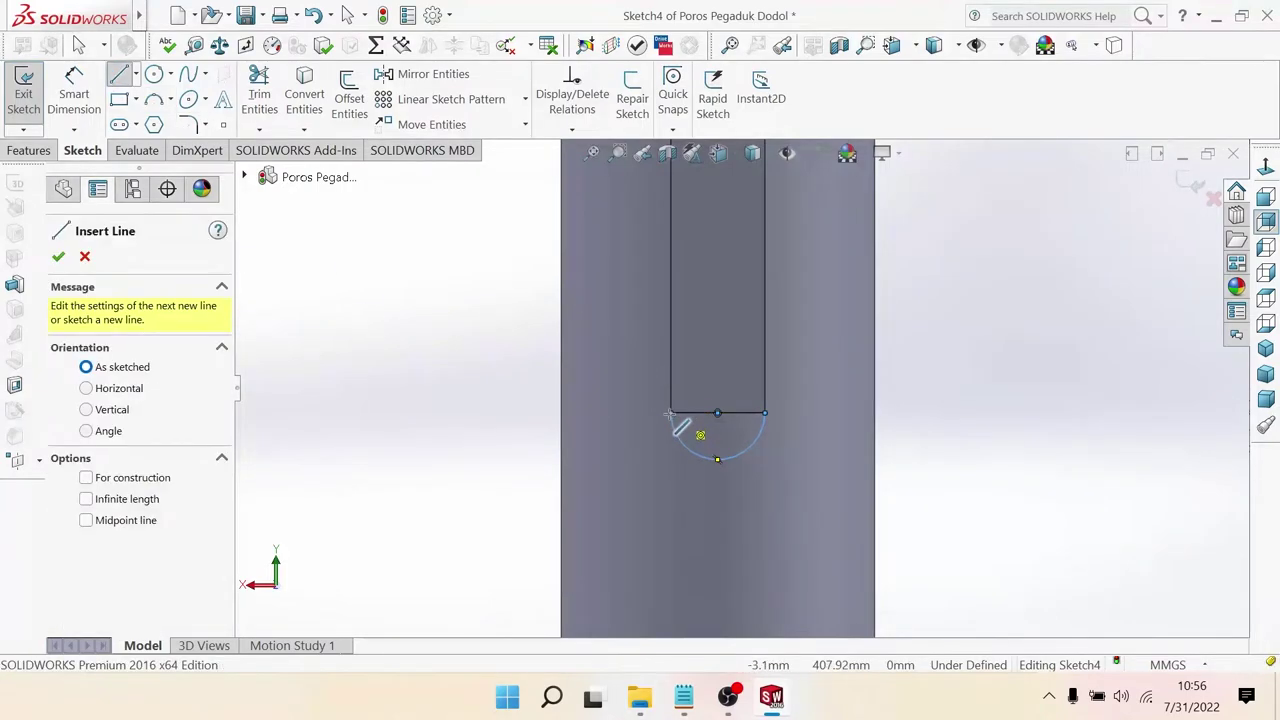
pyautogui.scroll(-3, 784, 420)
pyautogui.click(744, 403)
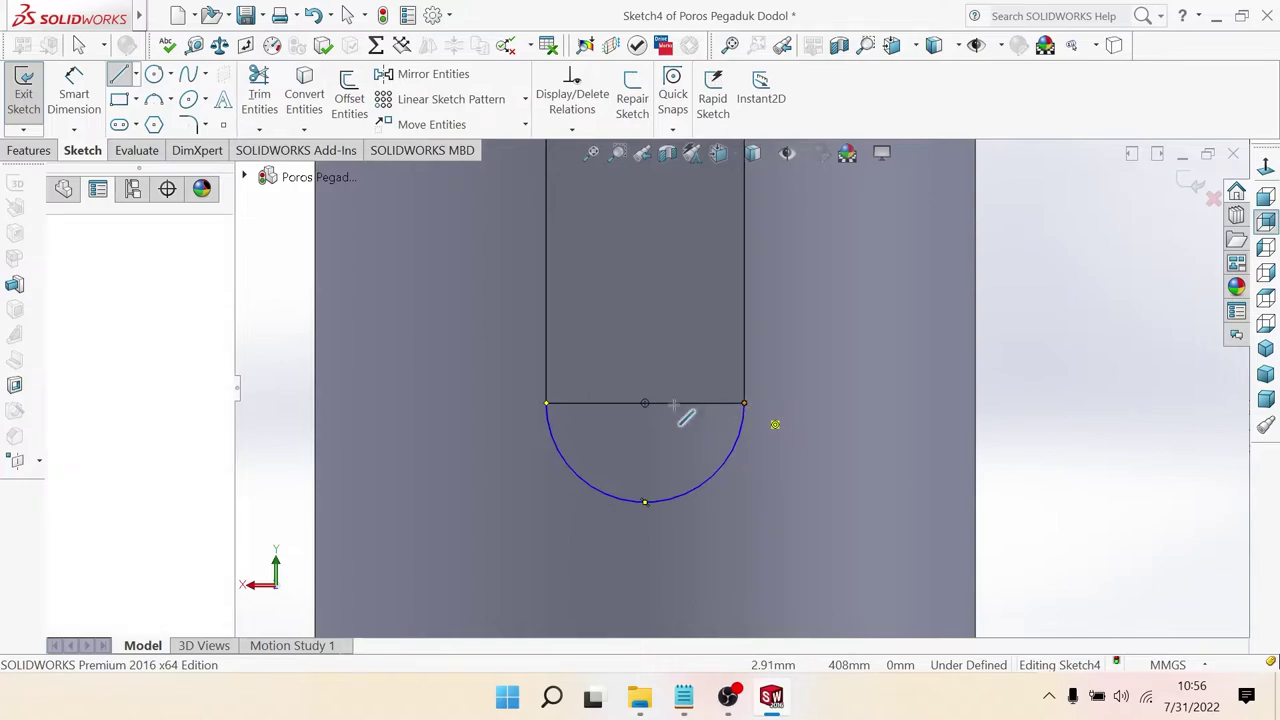
pyautogui.doubleClick(546, 403)
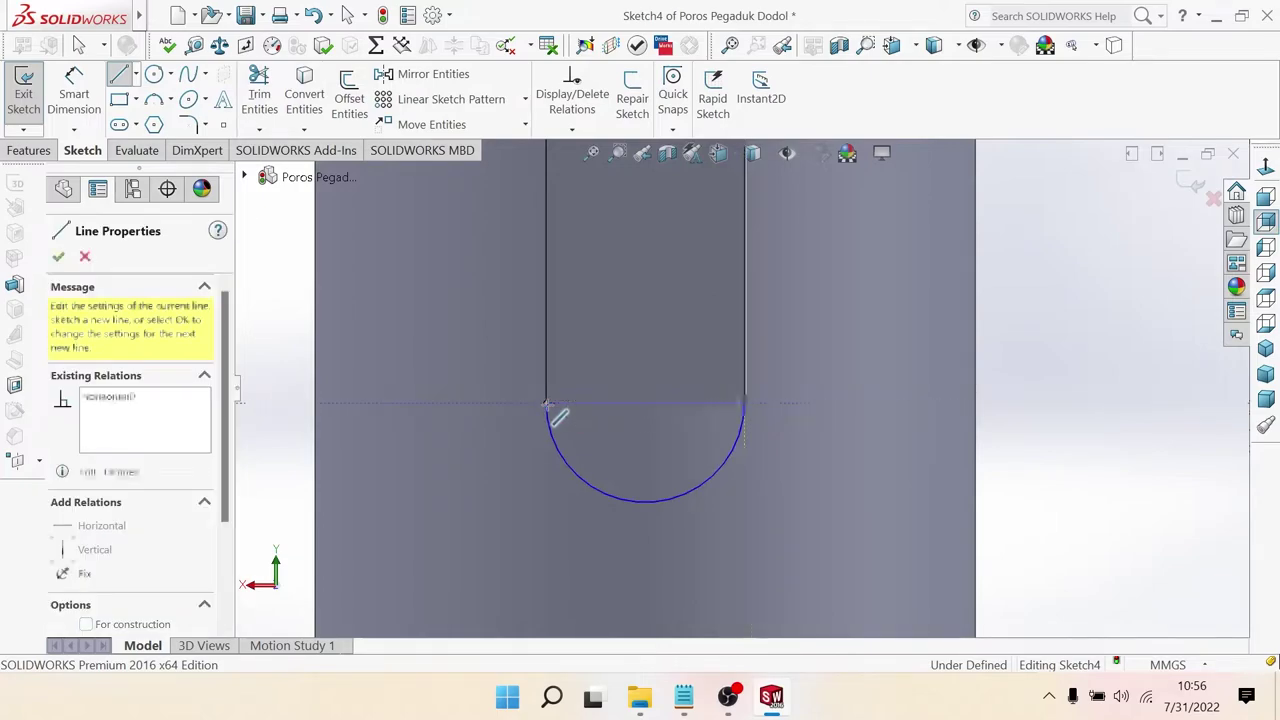
pyautogui.click(28, 150)
# Step: Cut the half-circle 42 mm blind in reversed direction, creating Cut-Extrude2
pyautogui.click(282, 95)
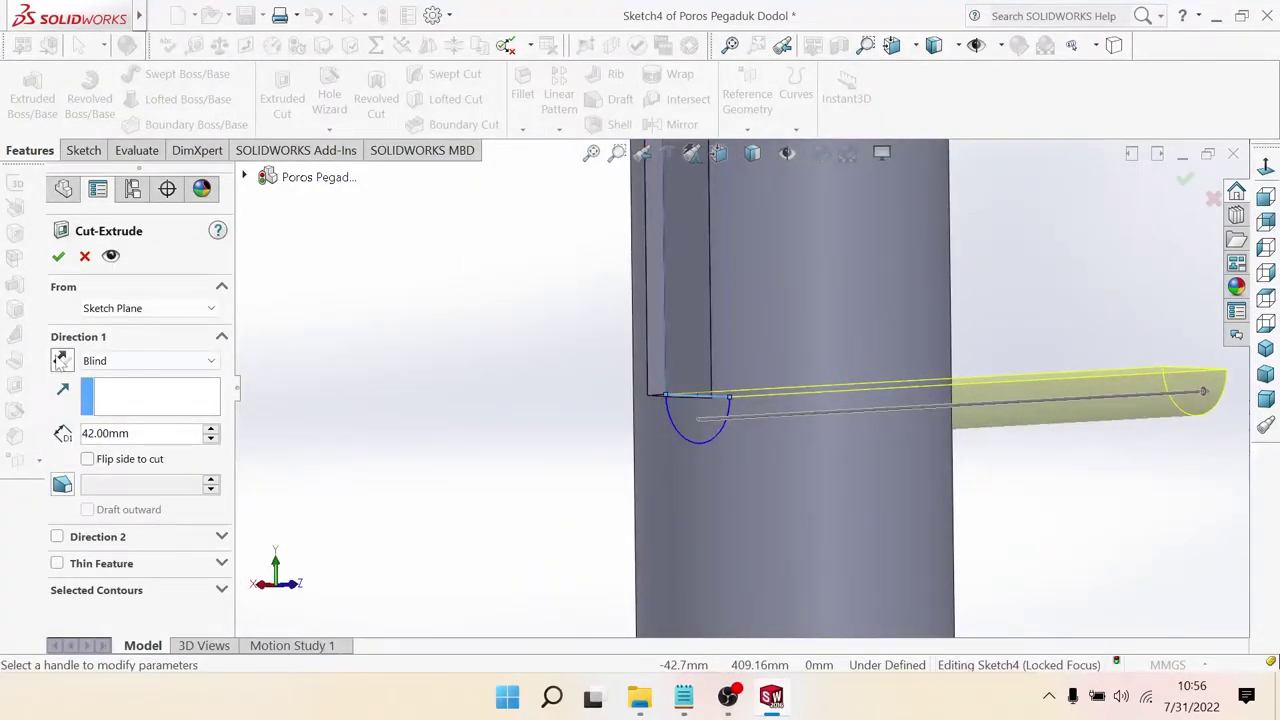
pyautogui.click(61, 360)
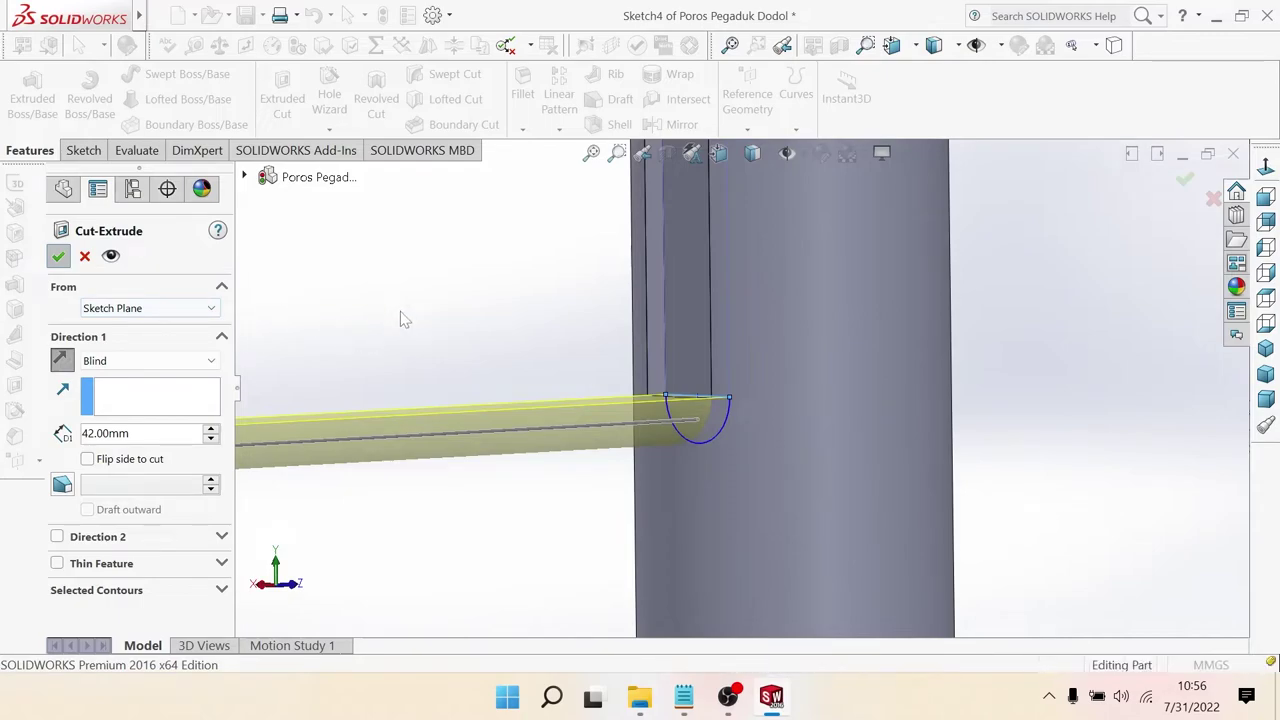
pyautogui.press('Return')
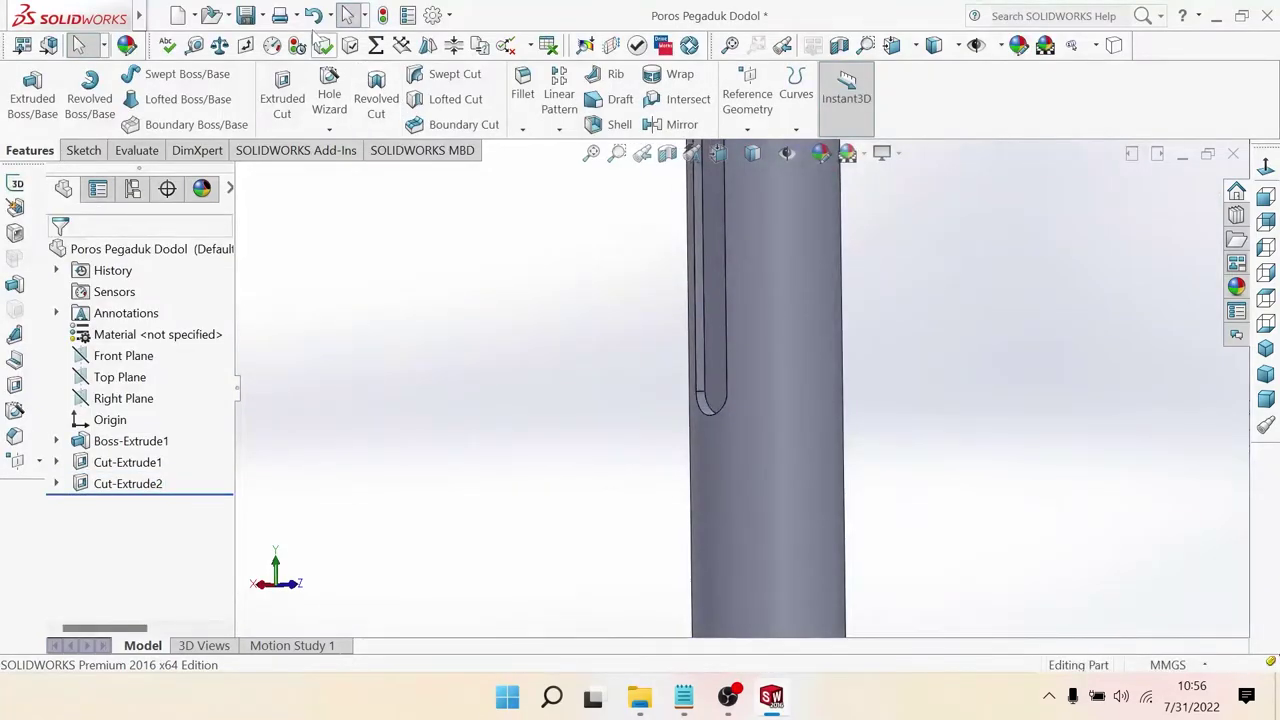
# Step: Exit the shaft edit and return to the assembly
pyautogui.click(1230, 157)
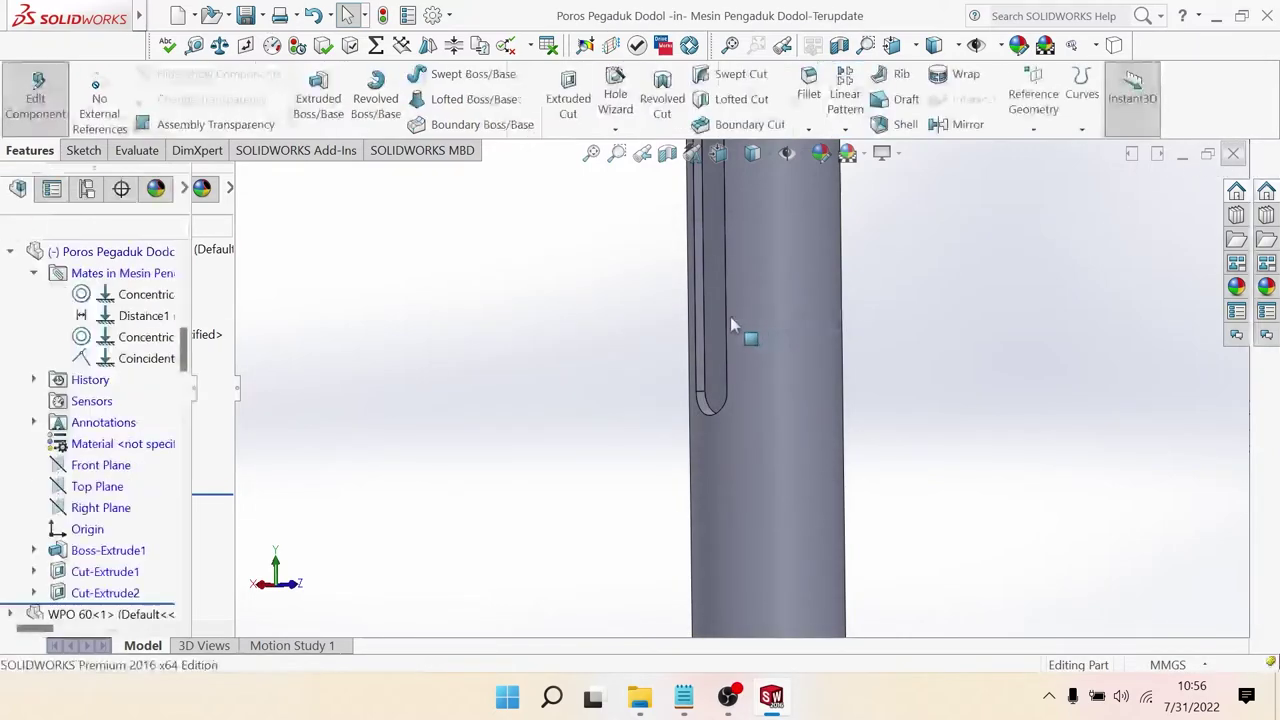
pyautogui.scroll(2, 700, 360)
pyautogui.scroll(2, 740, 390)
pyautogui.scroll(2, 775, 397)
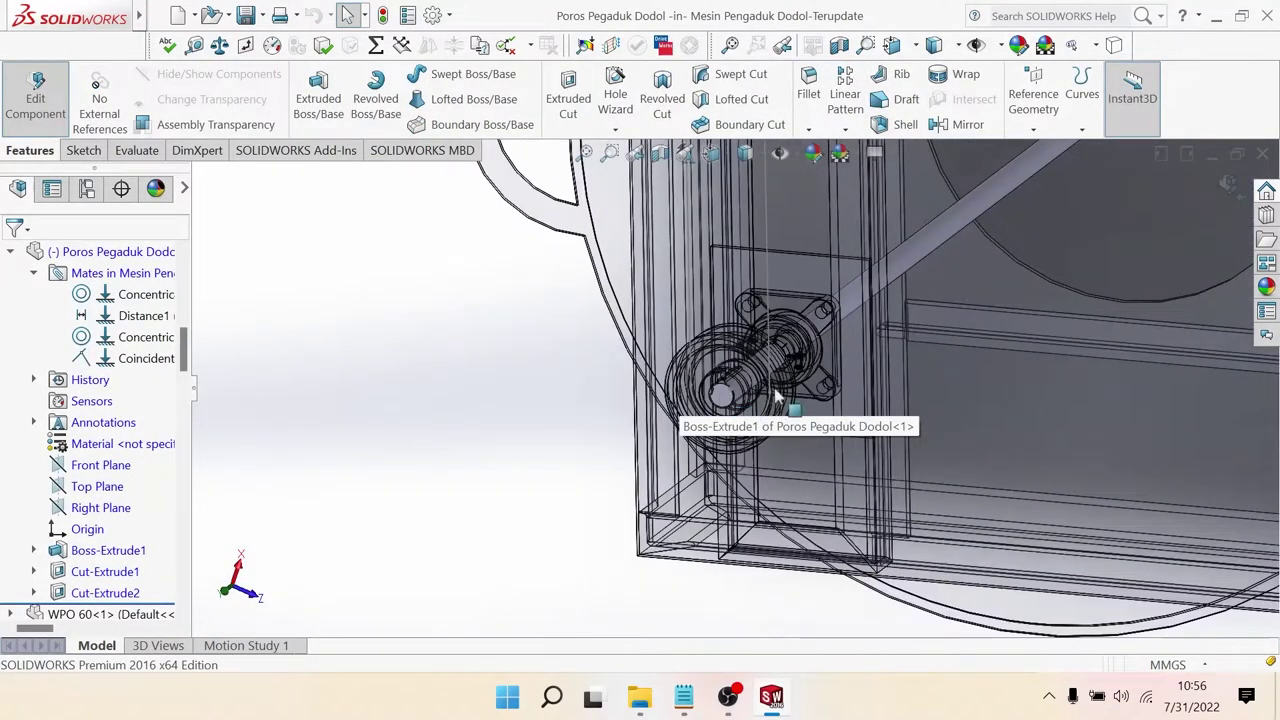
pyautogui.click(1228, 184)
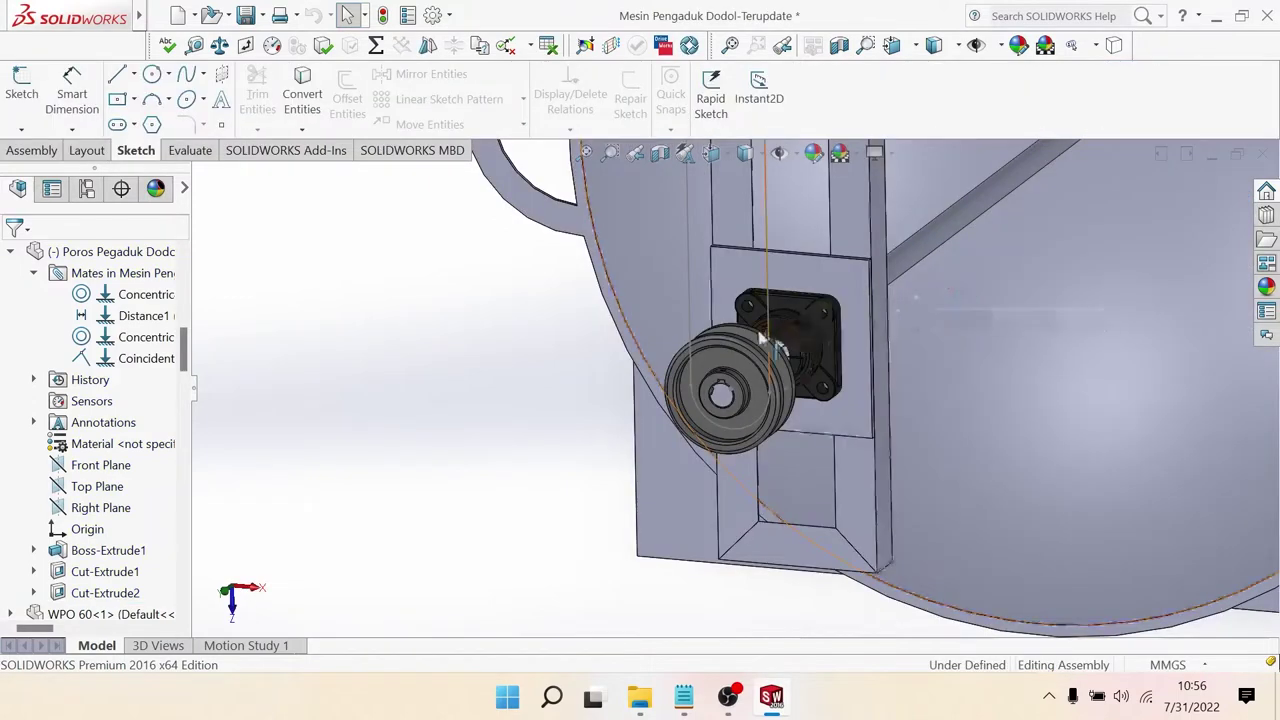
pyautogui.scroll(-3, 735, 400)
pyautogui.scroll(-4, 690, 440)
# Step: Mate the pulley bore's keyway face coincident with the shaft key face
pyautogui.click(697, 492)
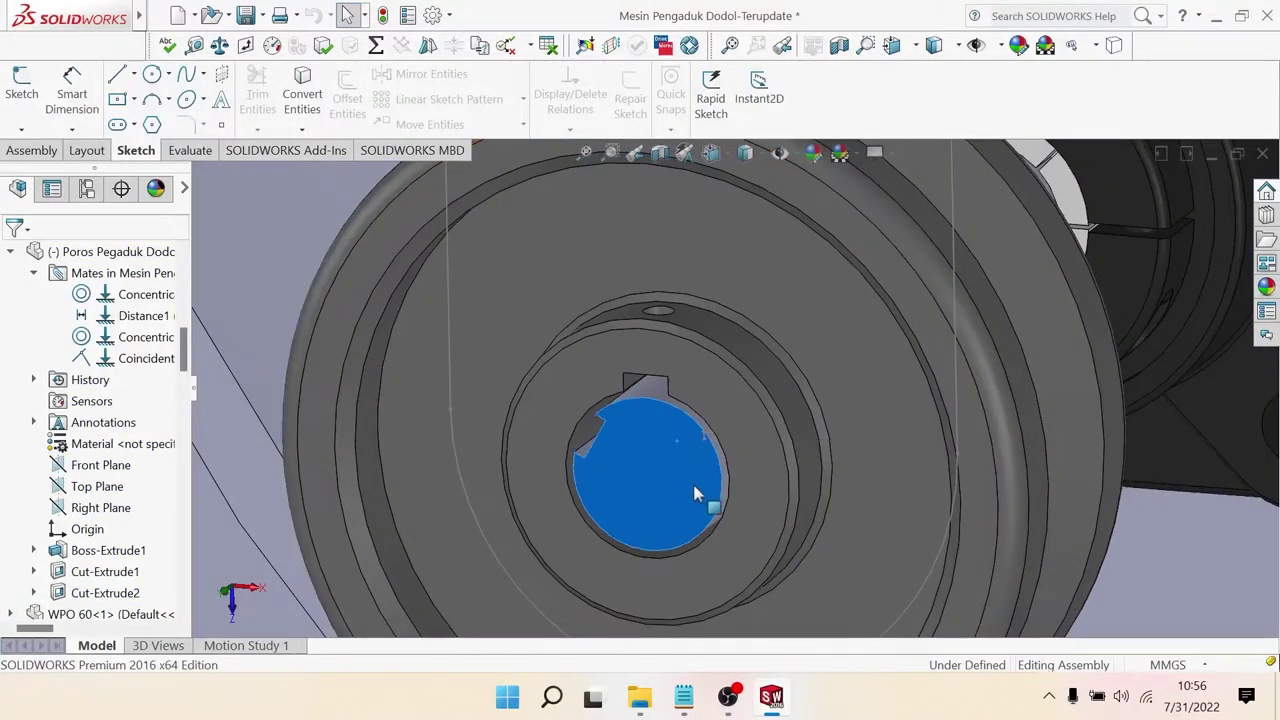
pyautogui.scroll(-2, 645, 445)
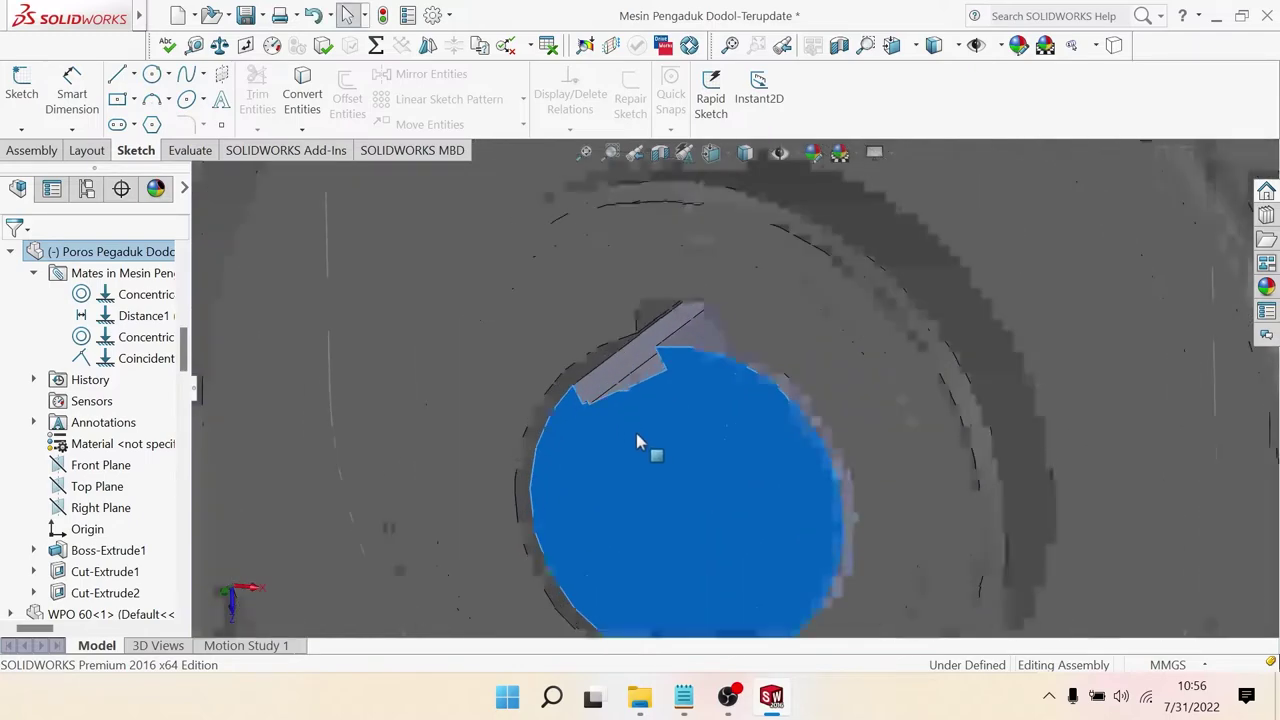
pyautogui.click(640, 370)
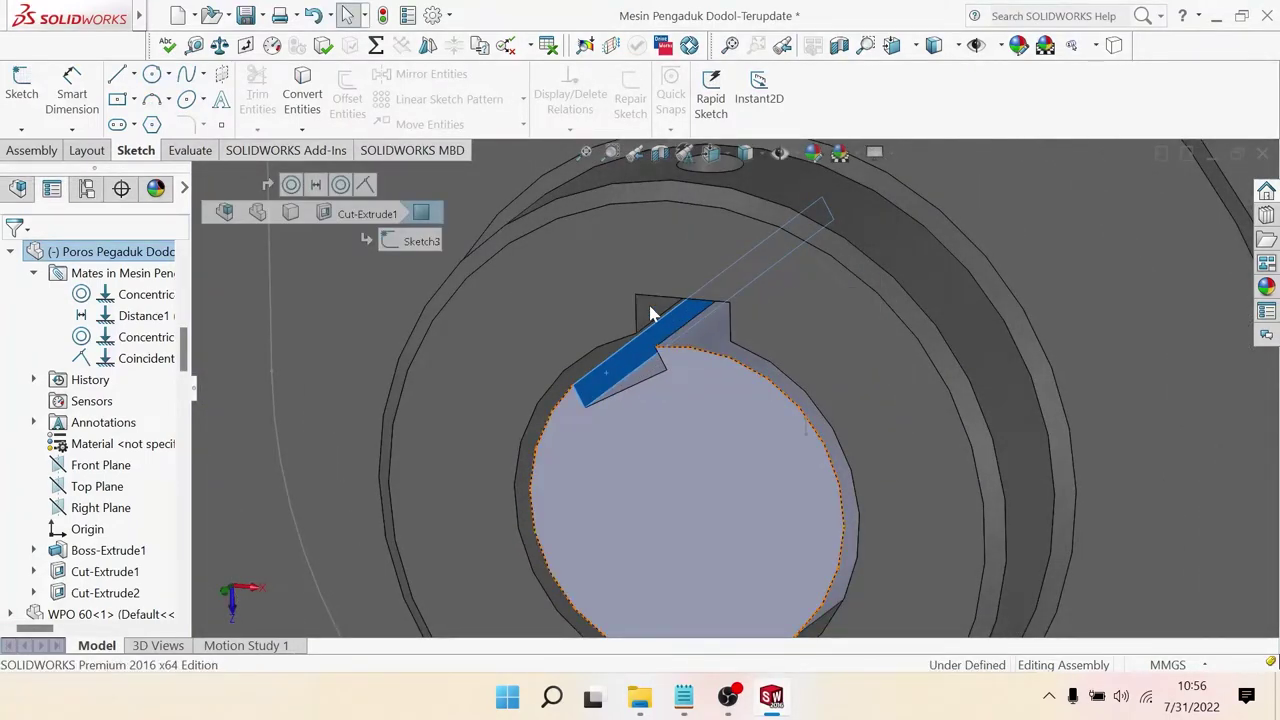
pyautogui.click(650, 314)
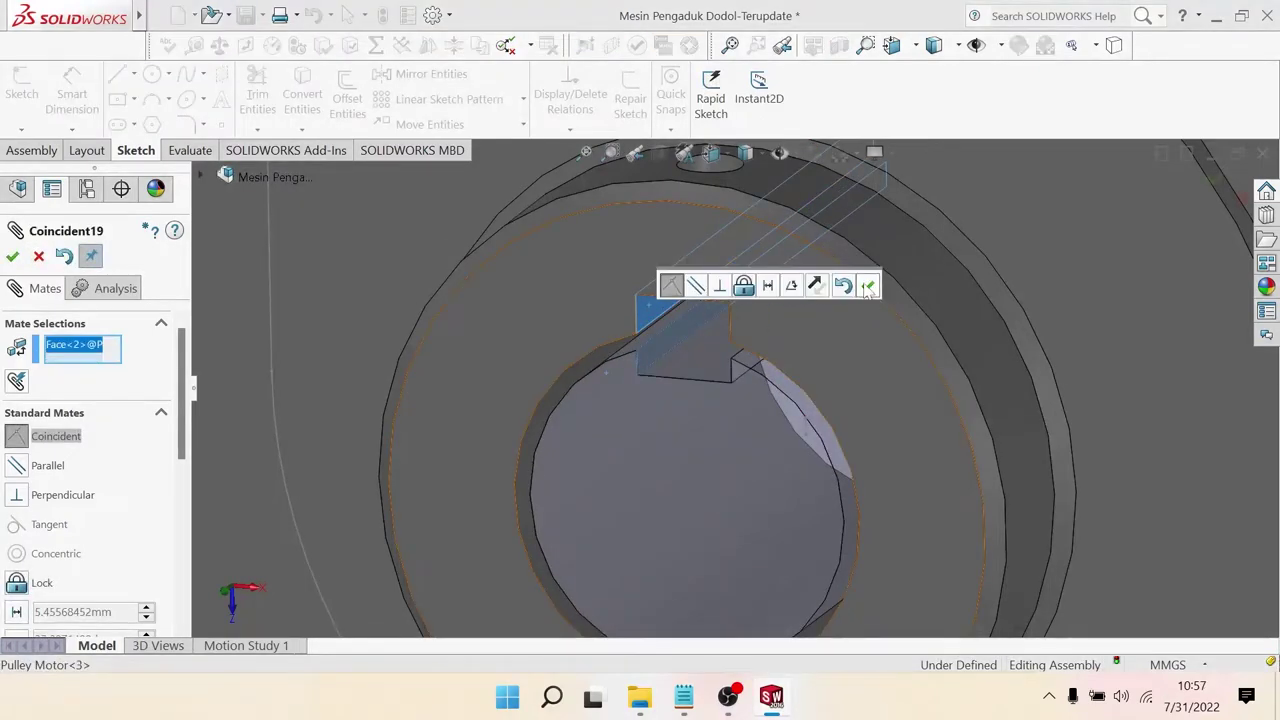
pyautogui.click(867, 286)
pyautogui.scroll(-3, 737, 397)
pyautogui.moveTo(714, 409); pyautogui.dragTo(577, 390, button='middle')
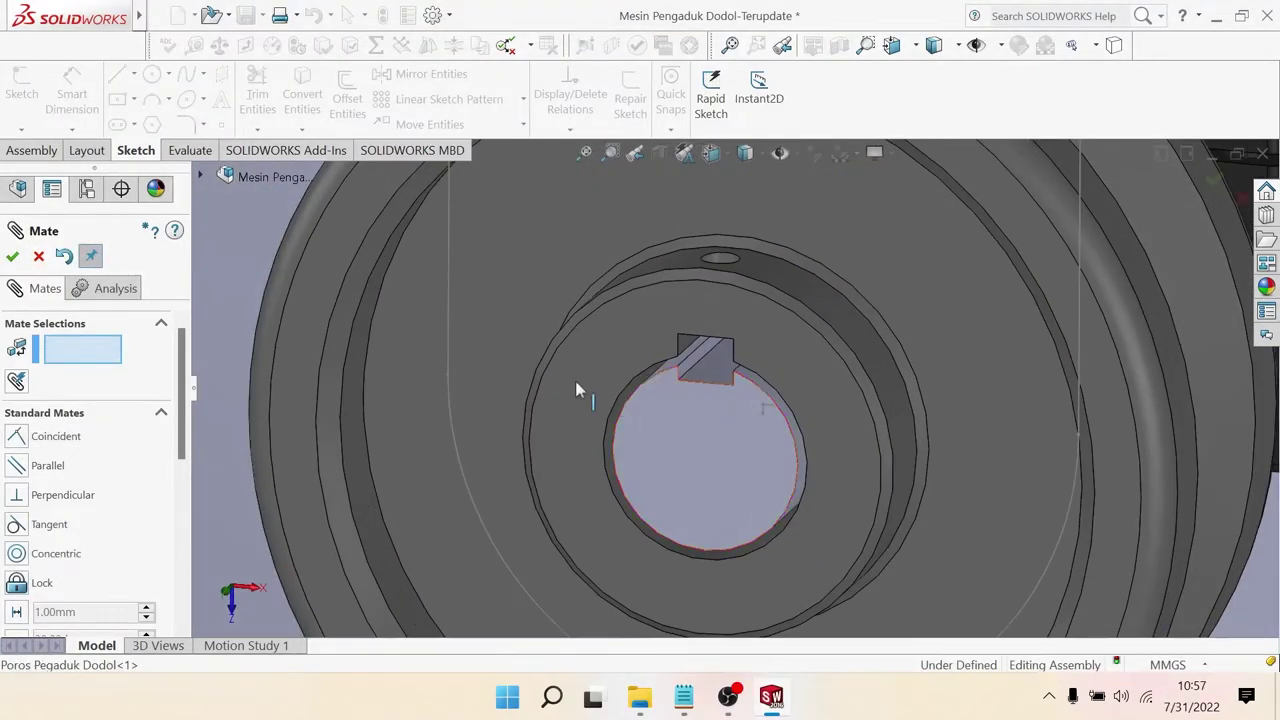
# Step: Finish the pulley mate and orbit to an isometric view of the whole machine
pyautogui.click(38, 256)
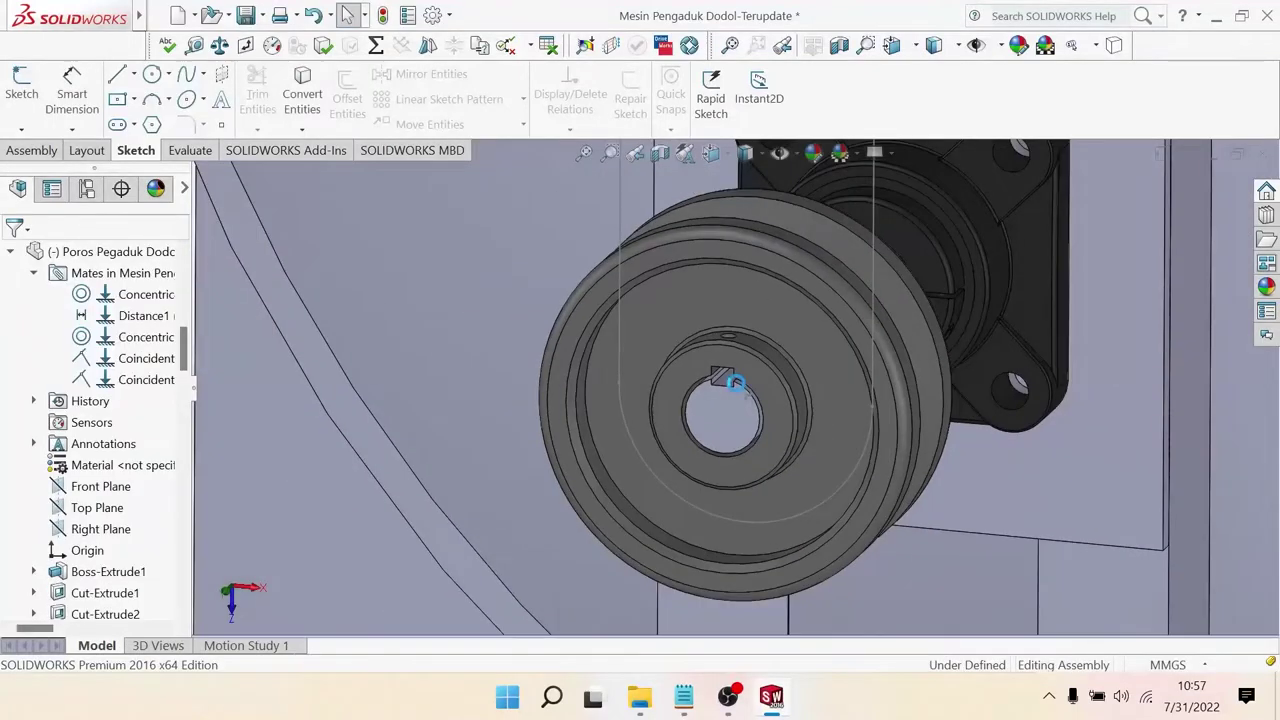
pyautogui.scroll(5, 745, 392)
pyautogui.scroll(3, 745, 392)
pyautogui.scroll(2, 745, 392)
pyautogui.moveTo(745, 392); pyautogui.dragTo(789, 257, button='middle')
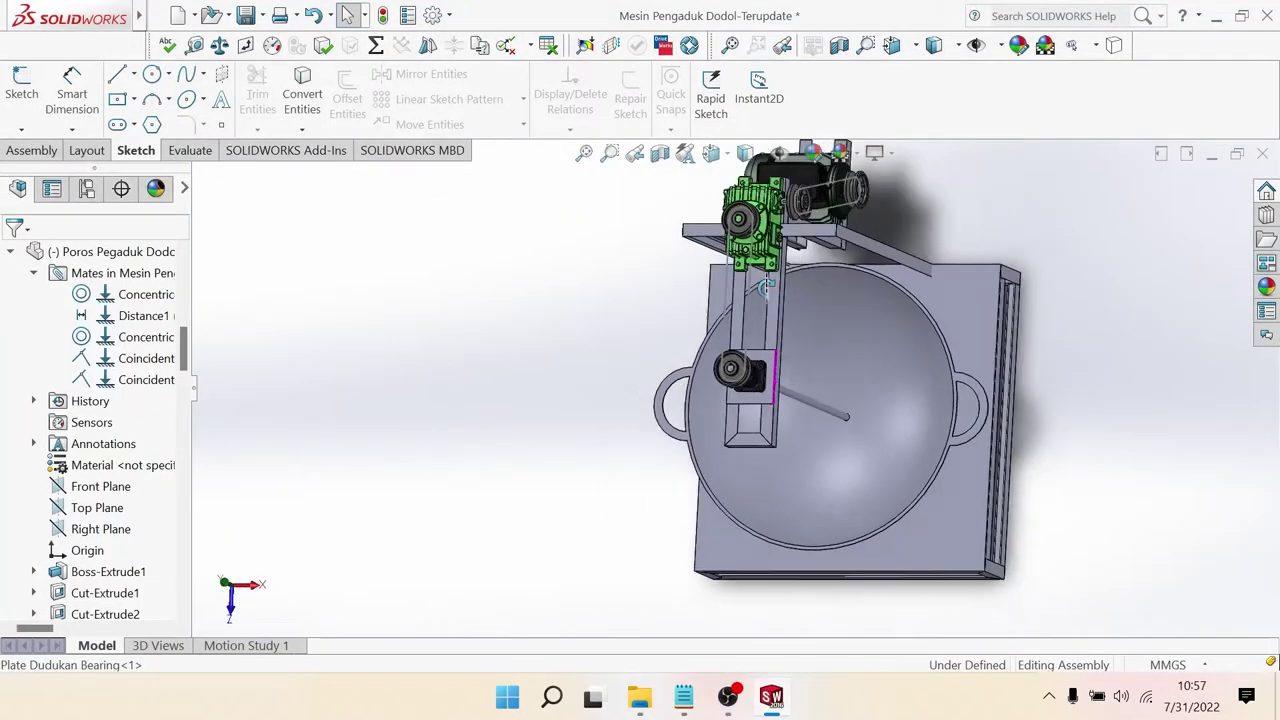
pyautogui.scroll(2, 789, 257)
pyautogui.scroll(-4, 795, 300)
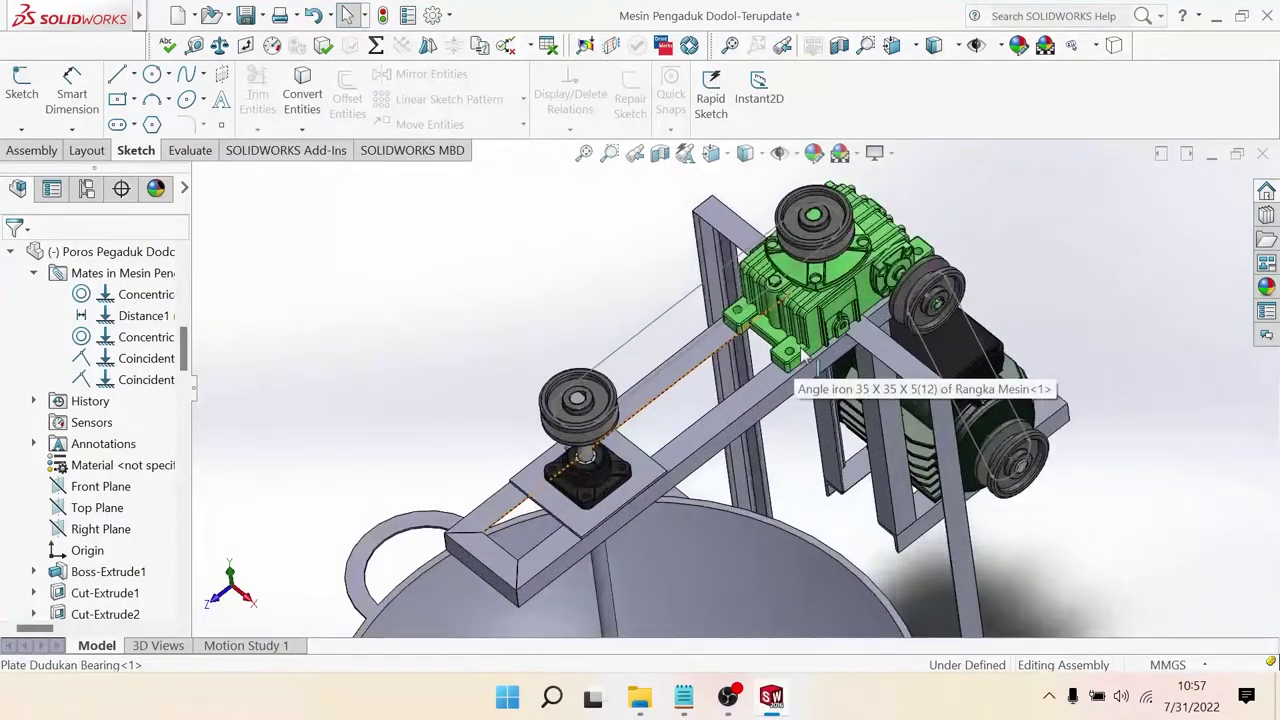
pyautogui.scroll(3, 800, 330)
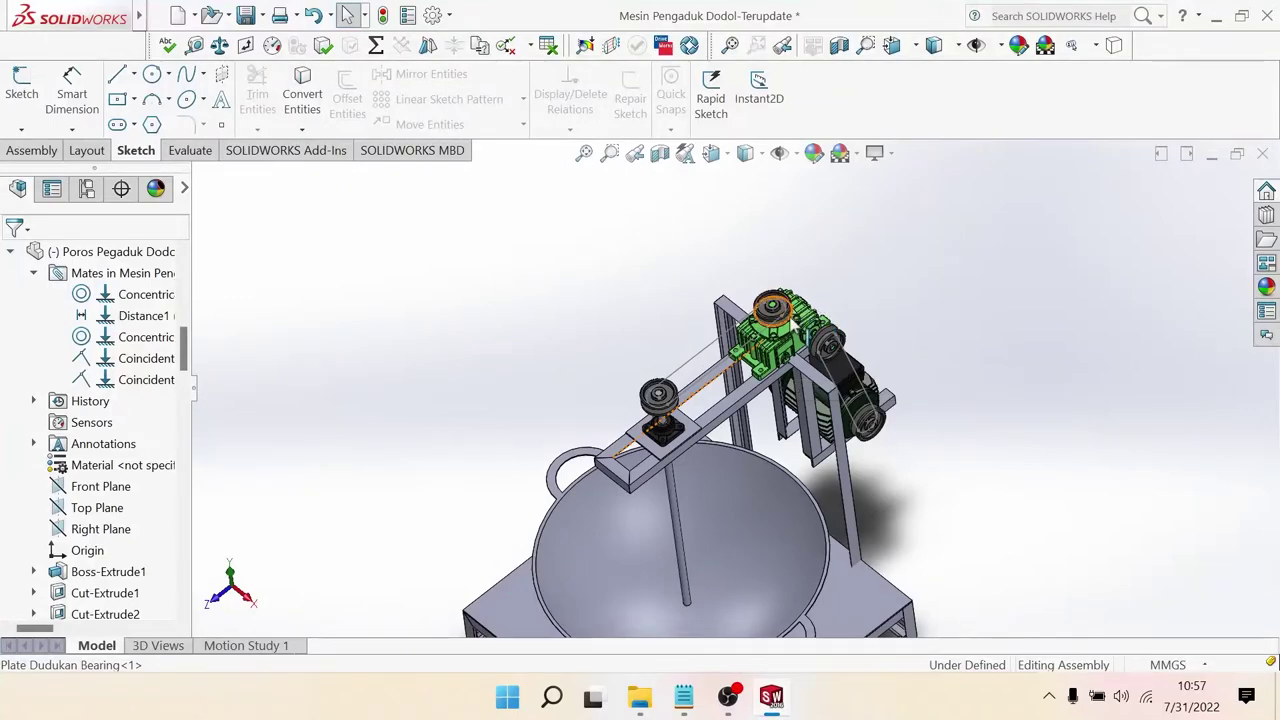
pyautogui.scroll(-3, 765, 330)
pyautogui.scroll(-1, 766, 320)
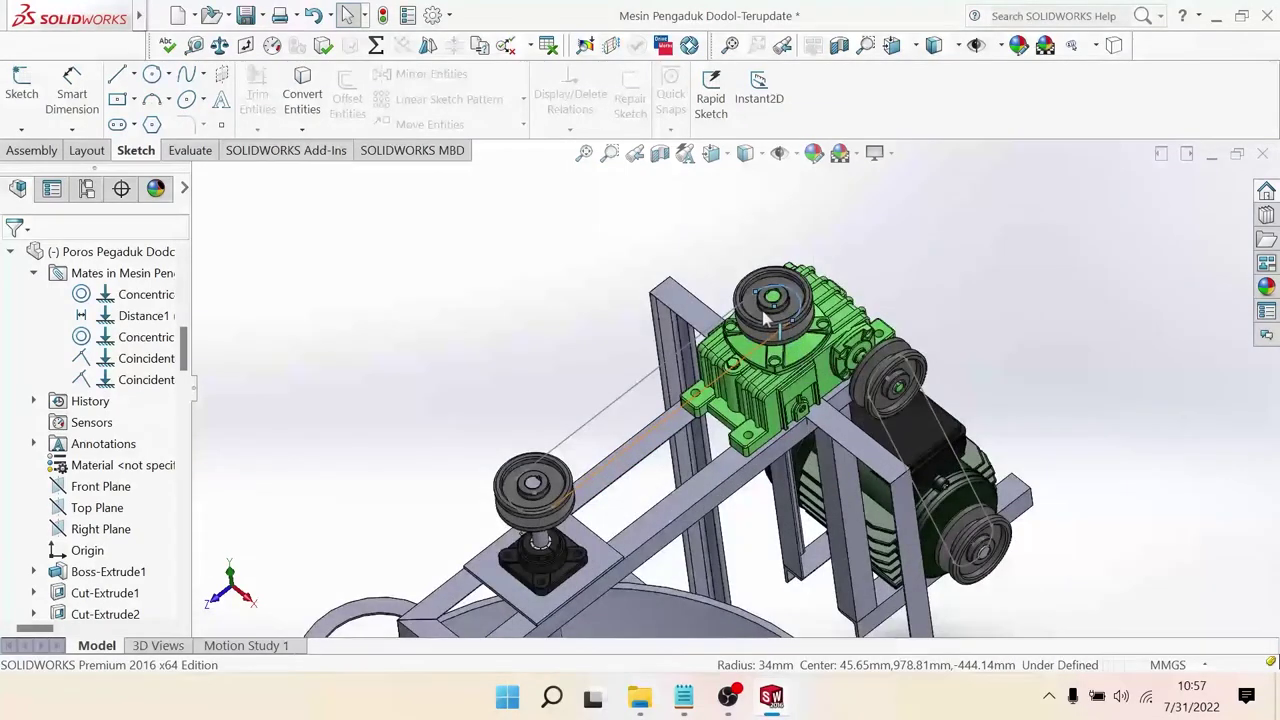
# Step: Check the gearbox pulley from a near-front view, then rebuild and save the assembly
pyautogui.click(757, 322)
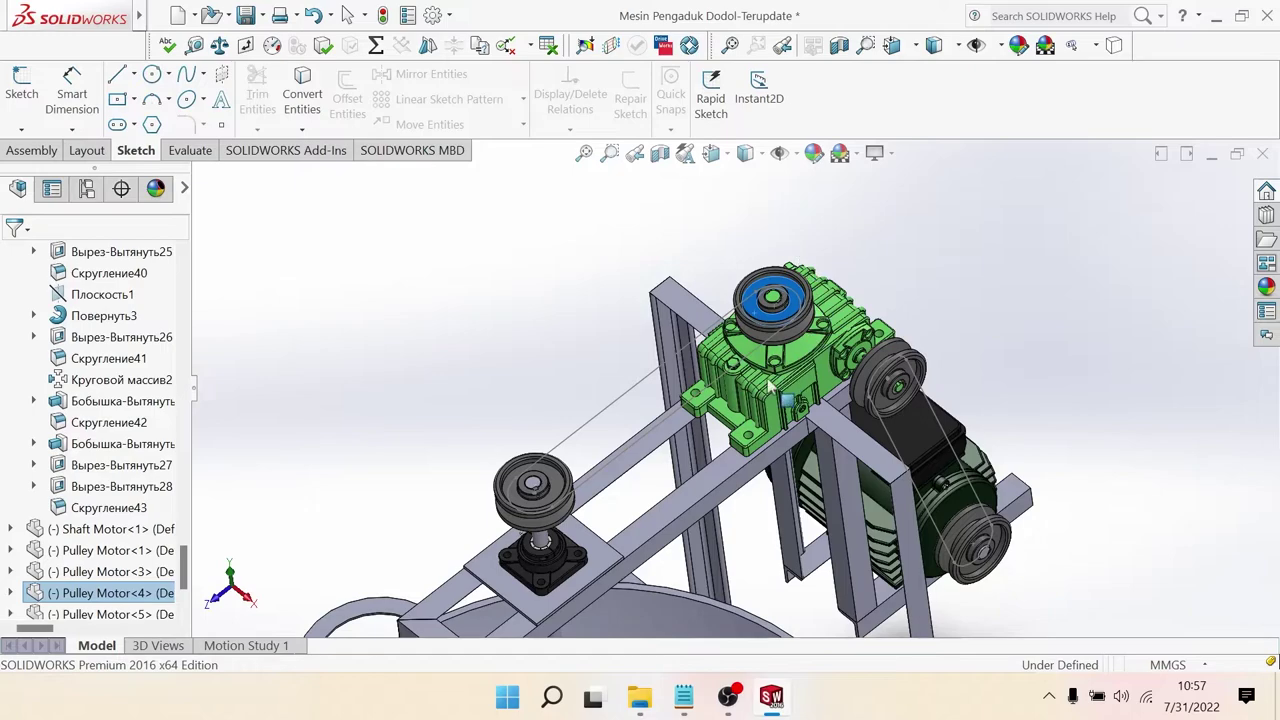
pyautogui.scroll(2, 769, 386)
pyautogui.scroll(2, 740, 410)
pyautogui.scroll(2, 700, 430)
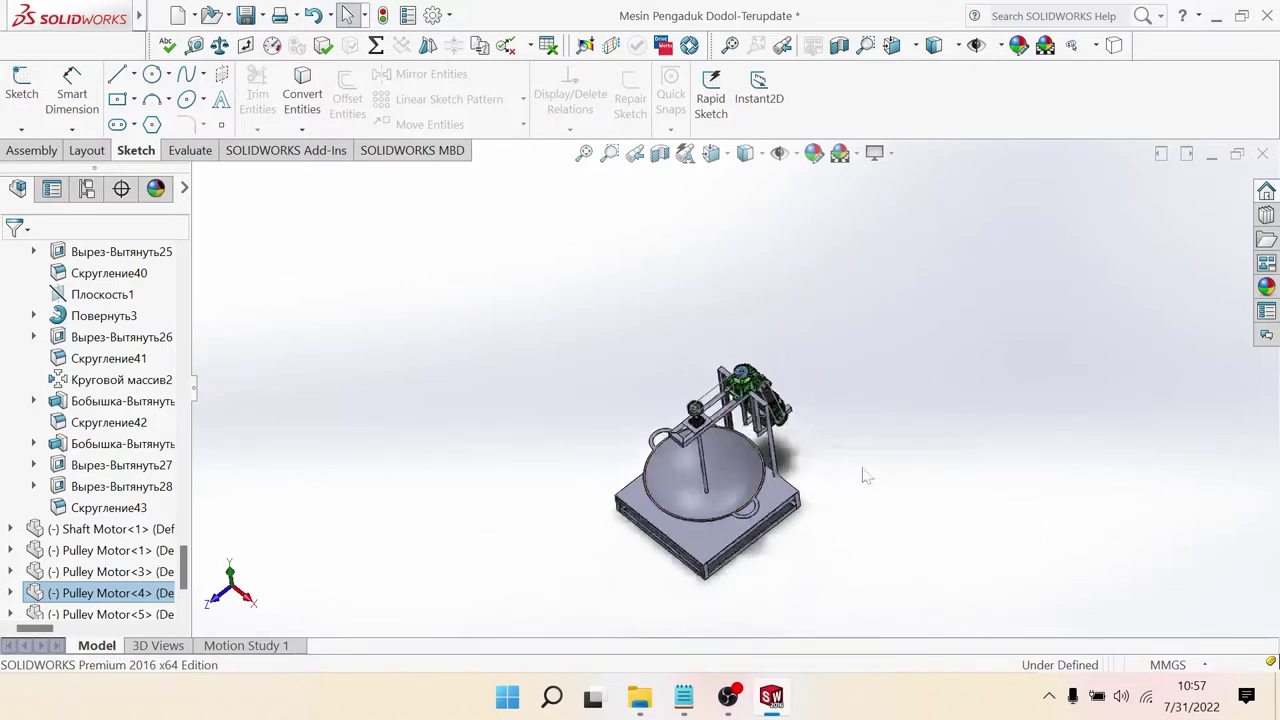
pyautogui.moveTo(866, 476)
pyautogui.mouseDown(button='middle')
pyautogui.moveTo(906, 400)
pyautogui.moveTo(760, 440)
pyautogui.mouseUp(button='middle')
pyautogui.scroll(-2, 732, 450)
pyautogui.scroll(-2, 778, 437)
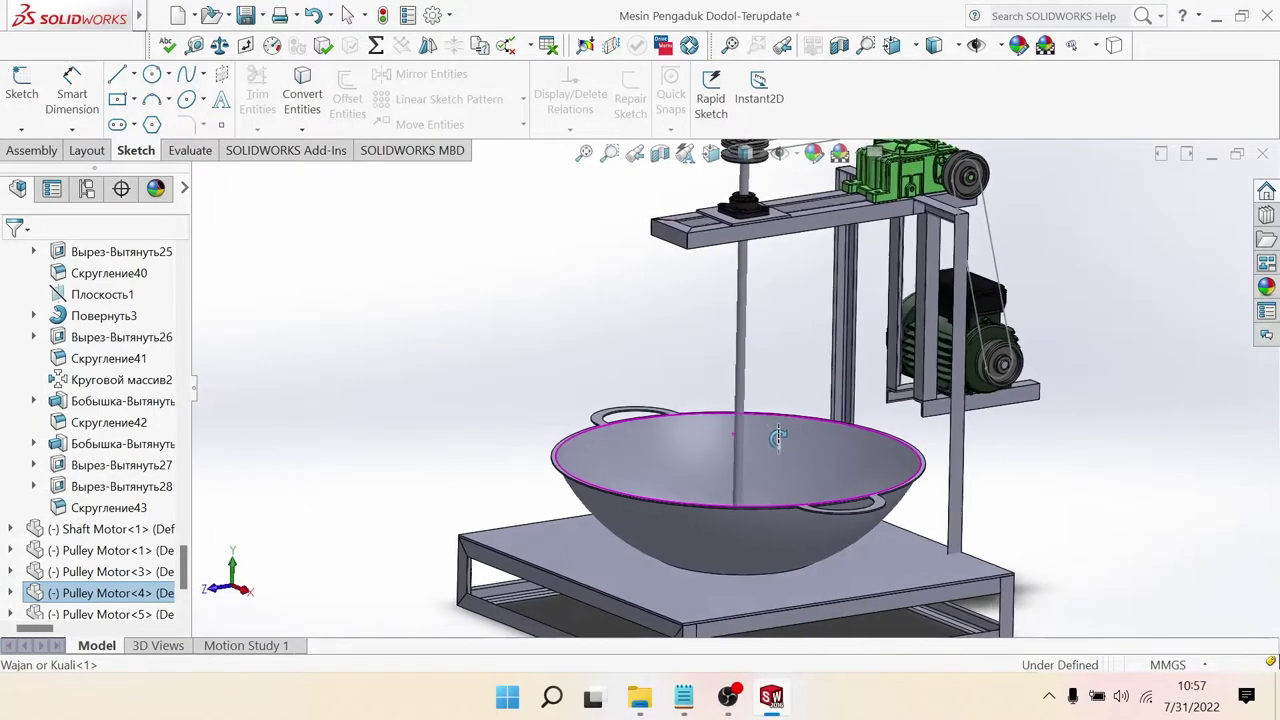
pyautogui.scroll(2, 775, 467)
pyautogui.scroll(1, 775, 467)
pyautogui.scroll(-1, 730, 470)
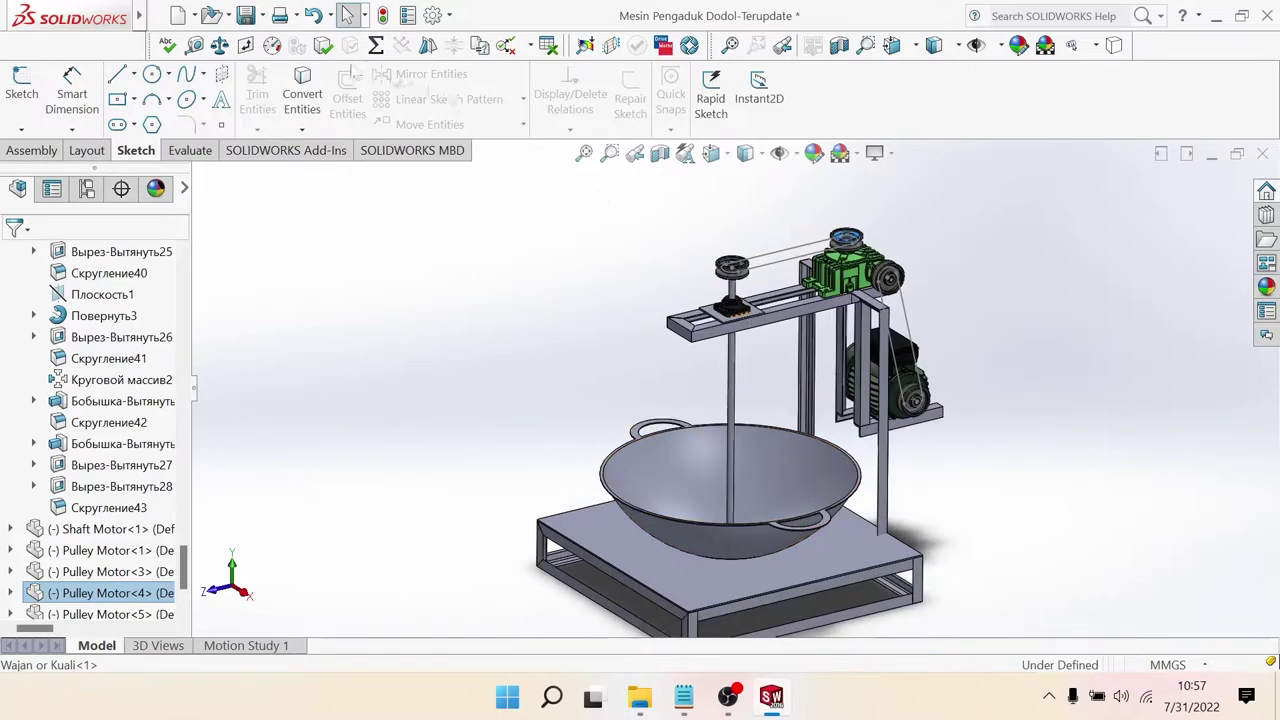
pyautogui.click(246, 15)
pyautogui.click(656, 264)
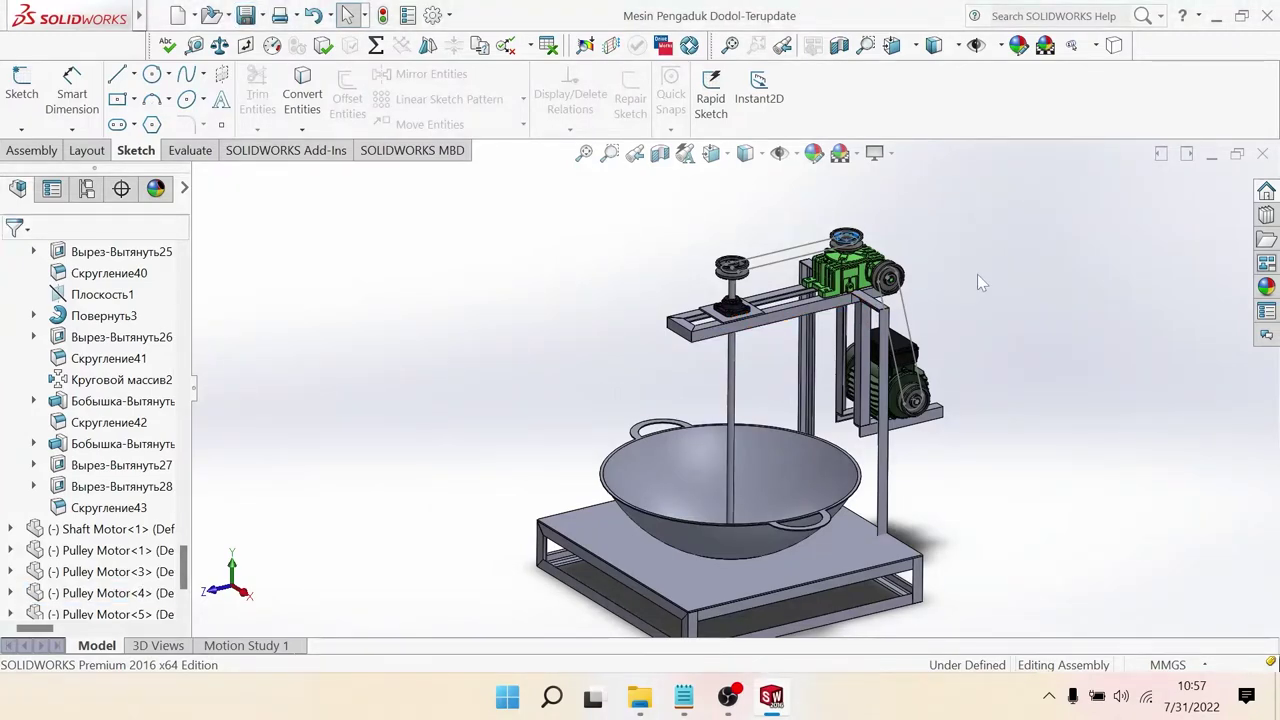
# Step: Rotate to a side view of the motor pulley and select its face
pyautogui.scroll(-3, 947, 320)
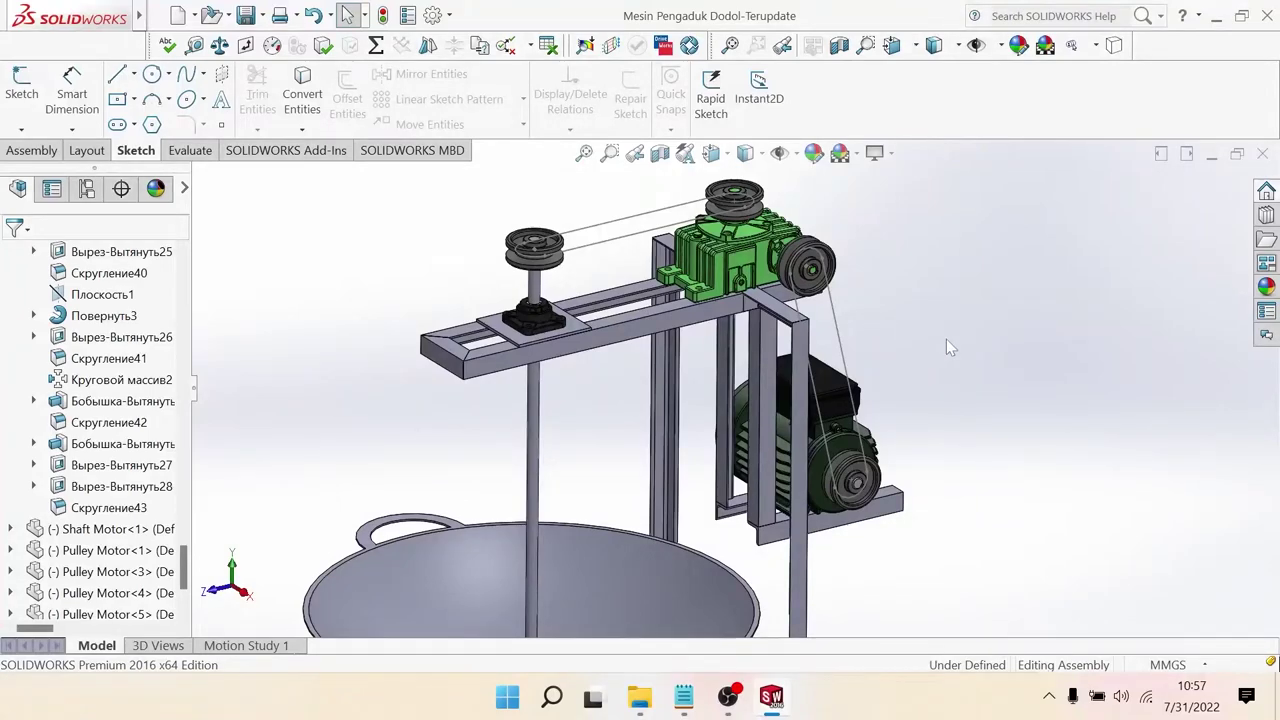
pyautogui.moveTo(946, 339); pyautogui.dragTo(922, 347, button='middle')
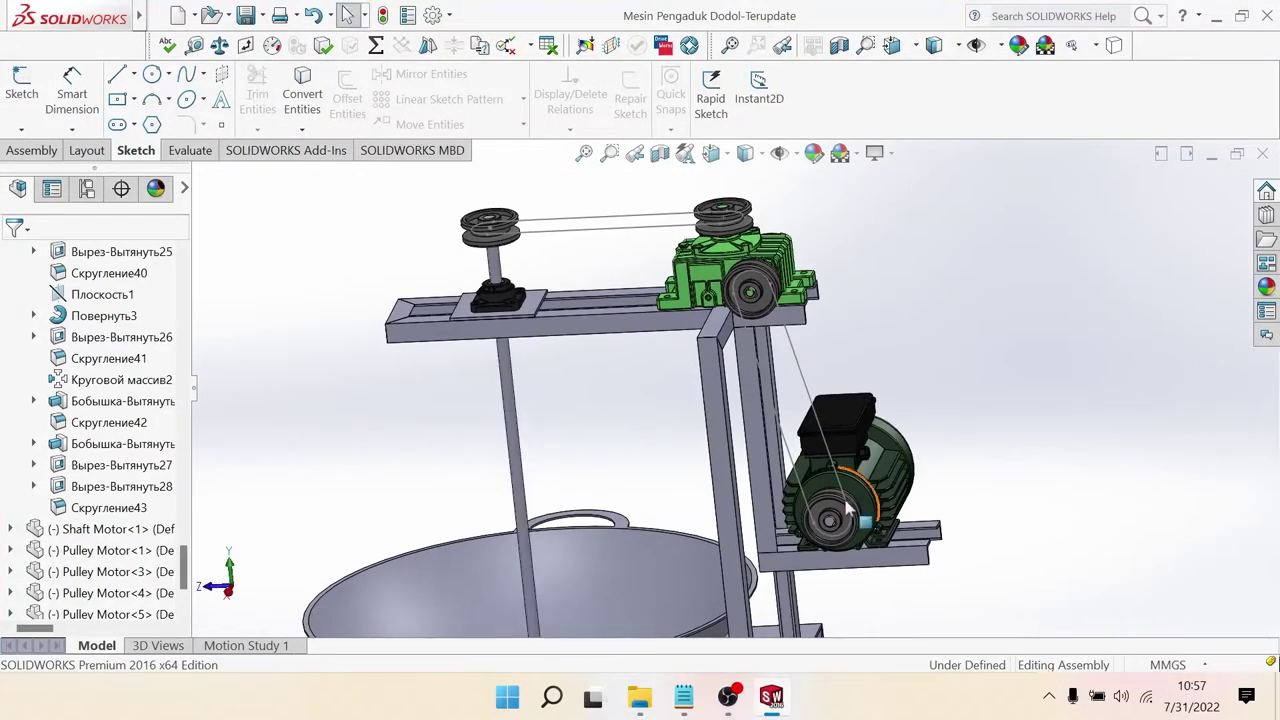
pyautogui.scroll(3, 840, 508)
pyautogui.scroll(-5, 790, 500)
pyautogui.scroll(-3, 770, 432)
pyautogui.moveTo(770, 432); pyautogui.dragTo(822, 405, button='middle')
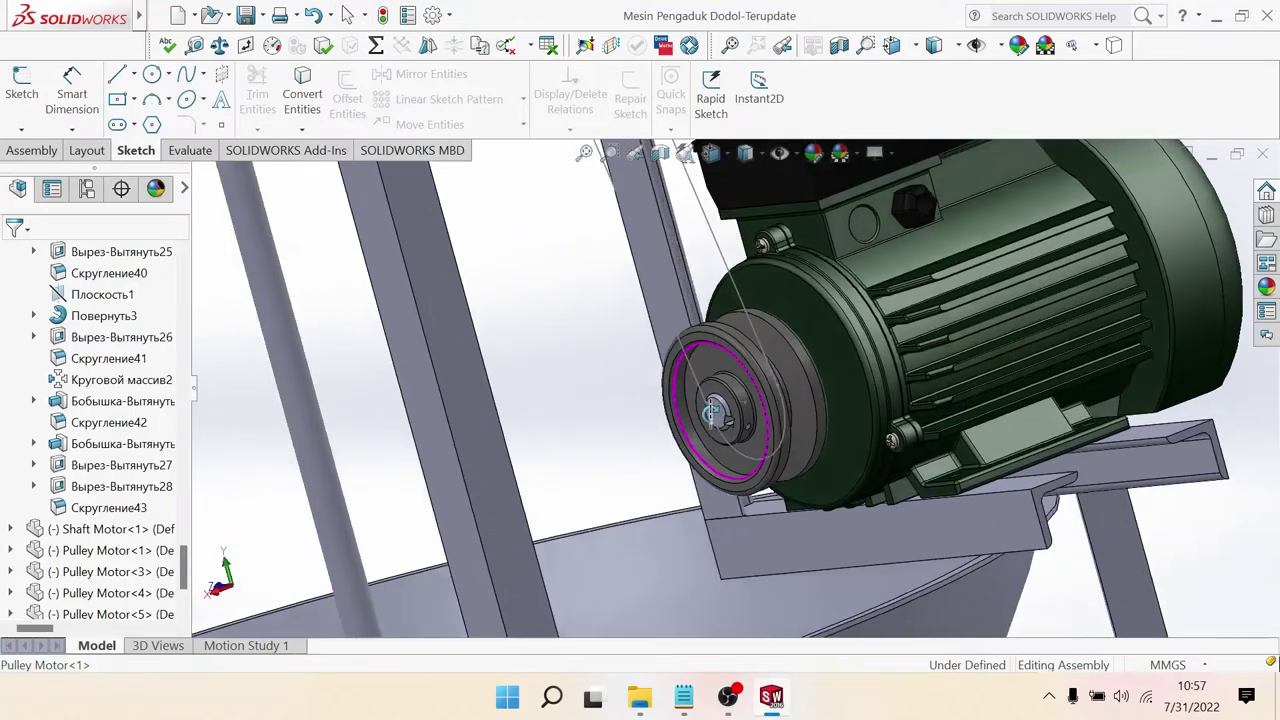
pyautogui.scroll(-2, 822, 405)
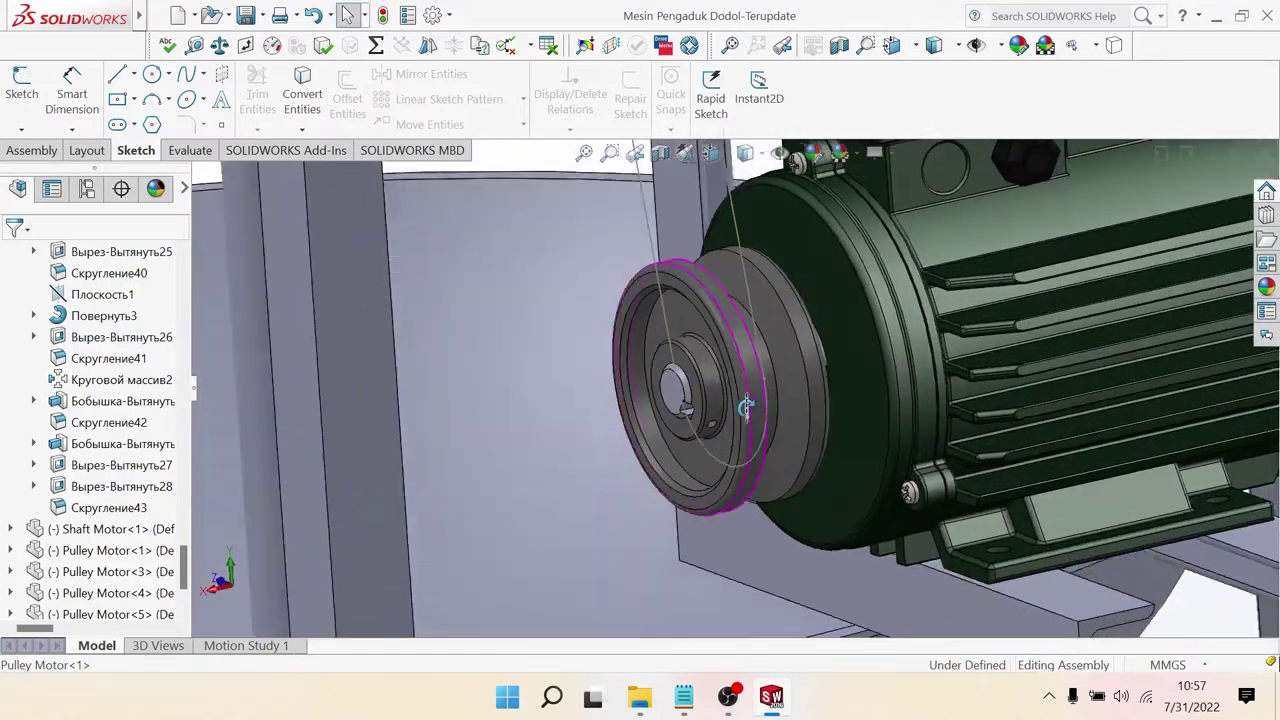
pyautogui.scroll(-2, 740, 410)
pyautogui.scroll(-2, 750, 420)
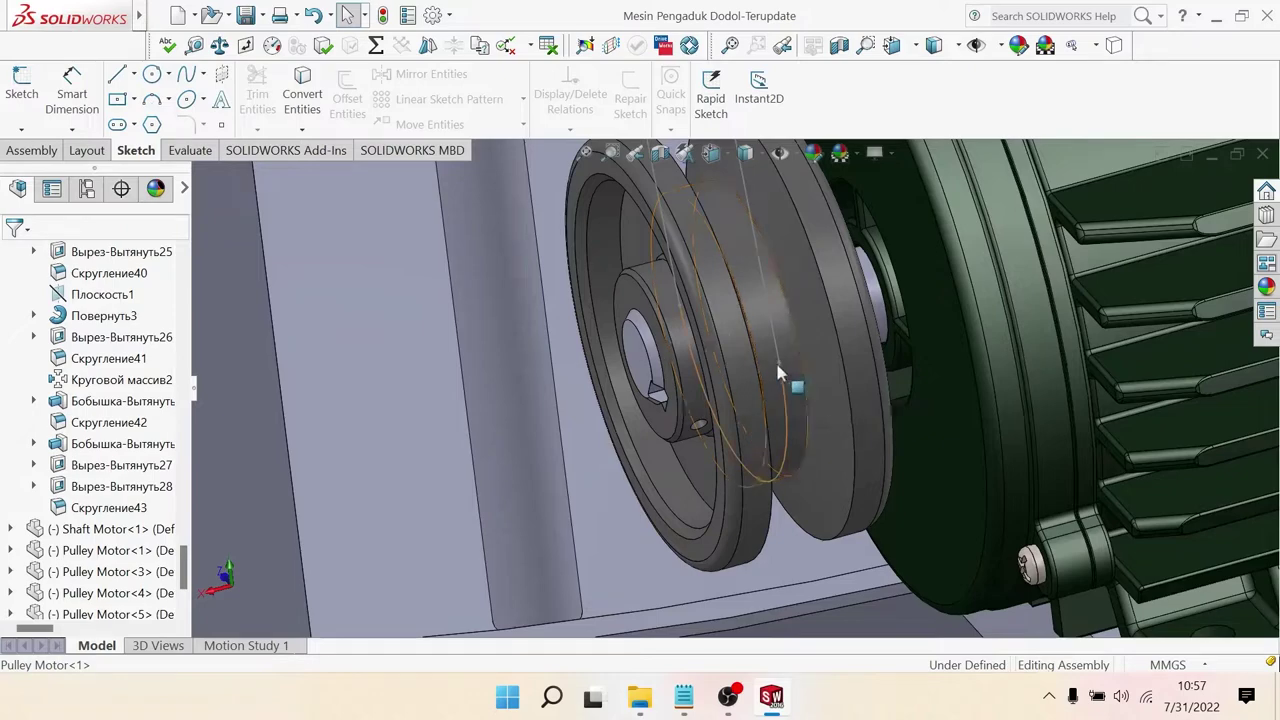
pyautogui.click(779, 365)
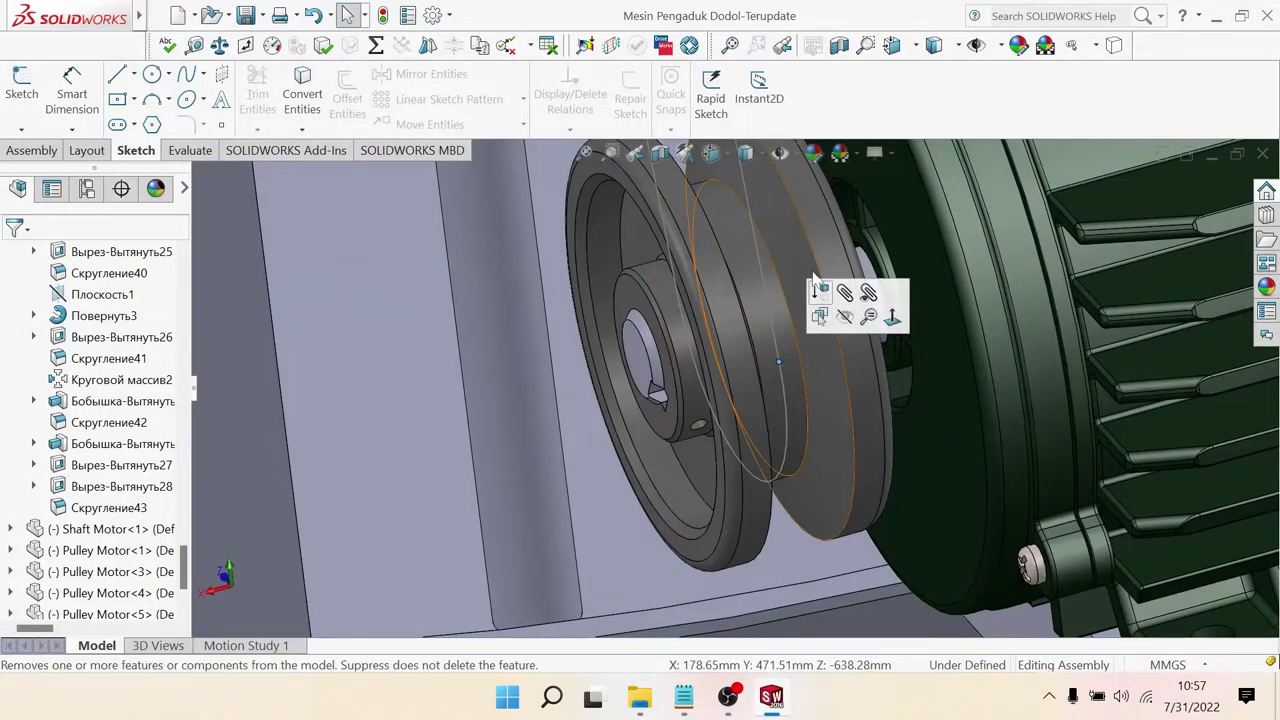
pyautogui.click(38, 152)
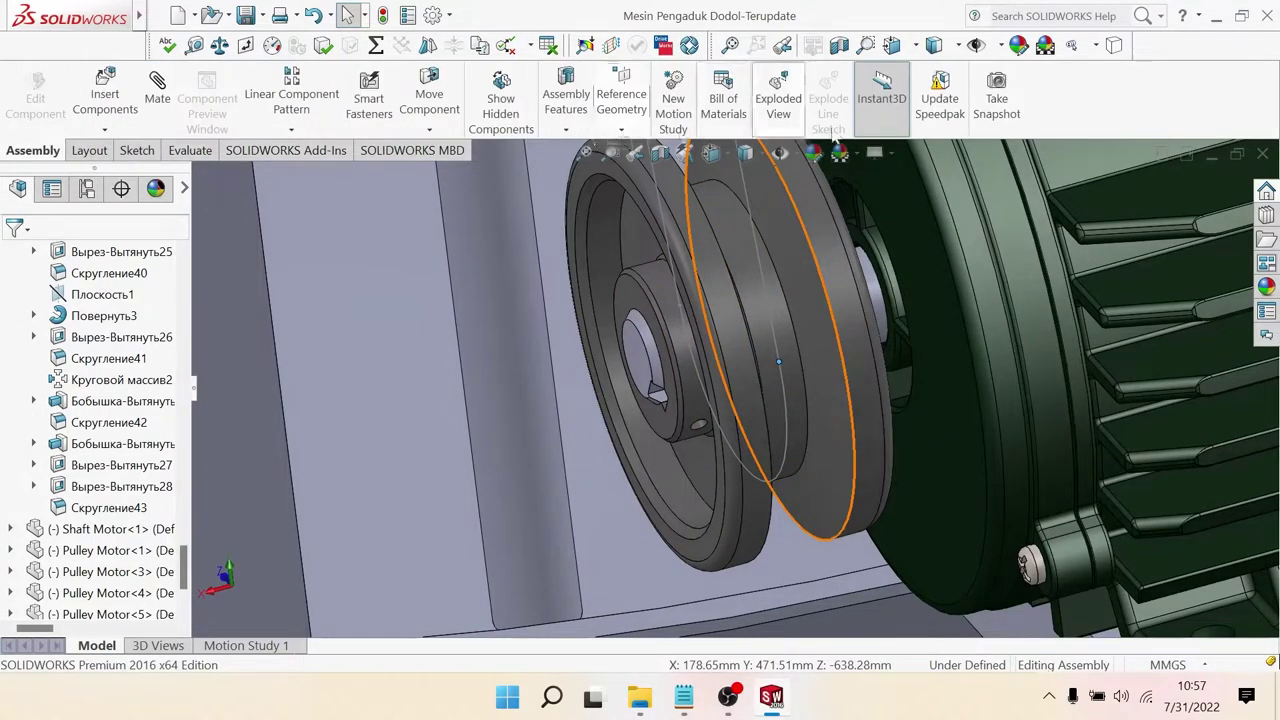
# Step: Add reference plane PLANE3 perpendicular to Line4@Sketch5 and through Point9@Sketch5
pyautogui.click(431, 130)
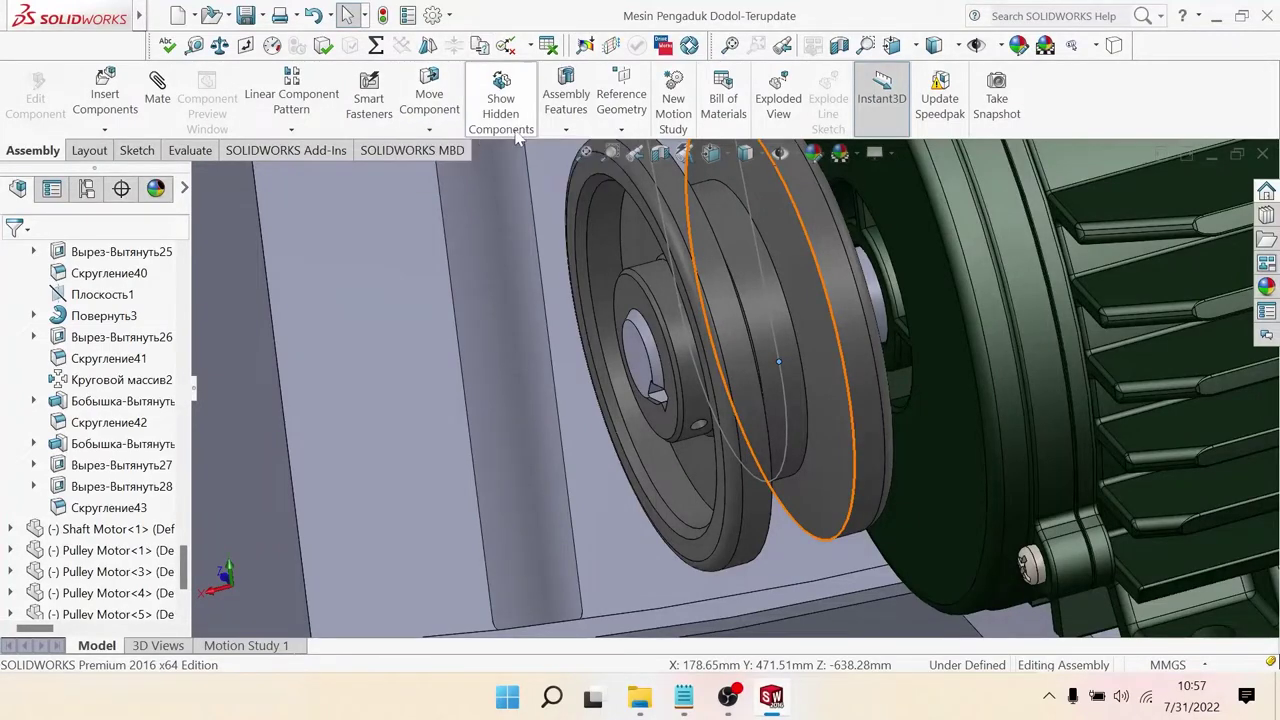
pyautogui.click(565, 131)
pyautogui.click(621, 130)
pyautogui.click(610, 150)
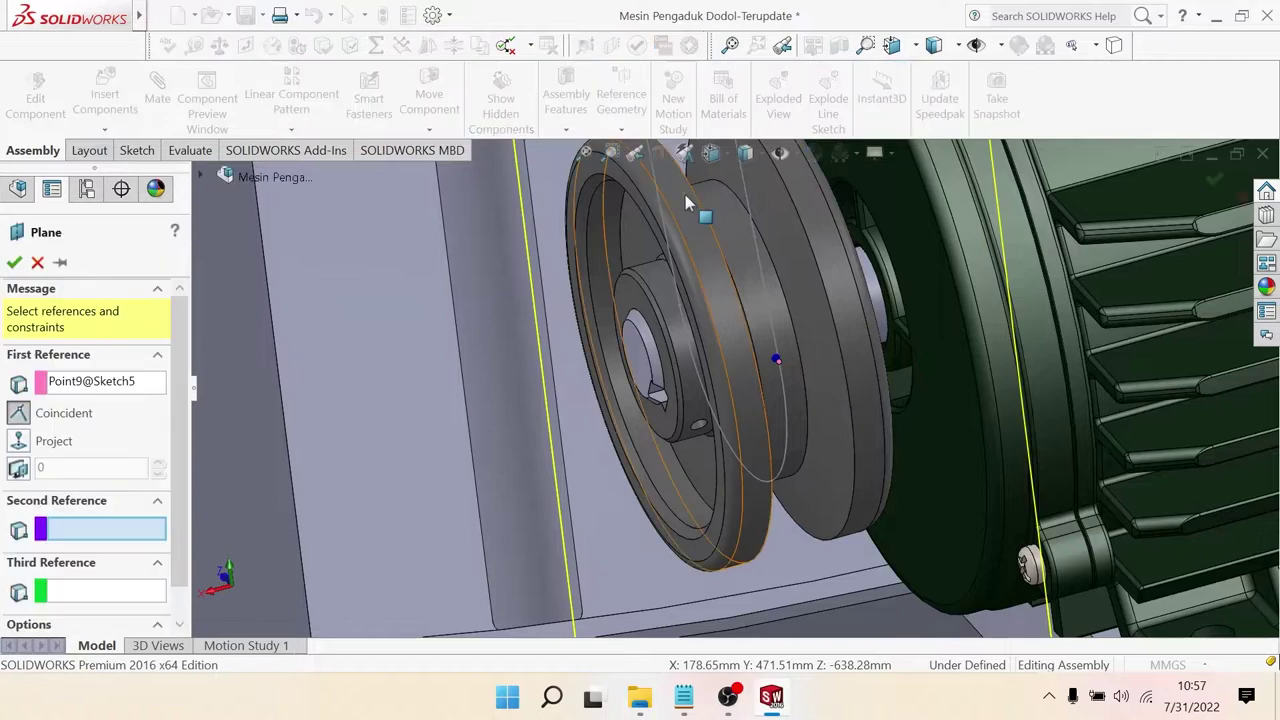
pyautogui.scroll(4, 800, 355)
pyautogui.scroll(-3, 790, 366)
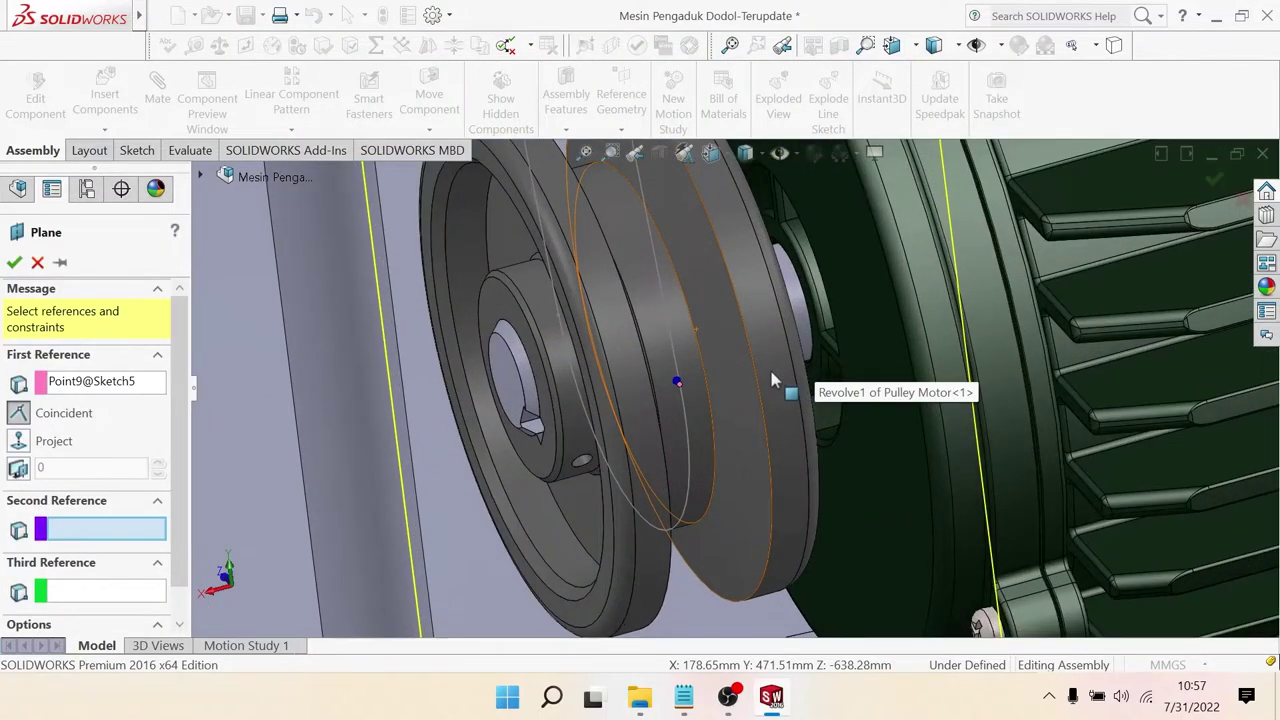
pyautogui.scroll(-3, 755, 369)
pyautogui.scroll(-3, 680, 420)
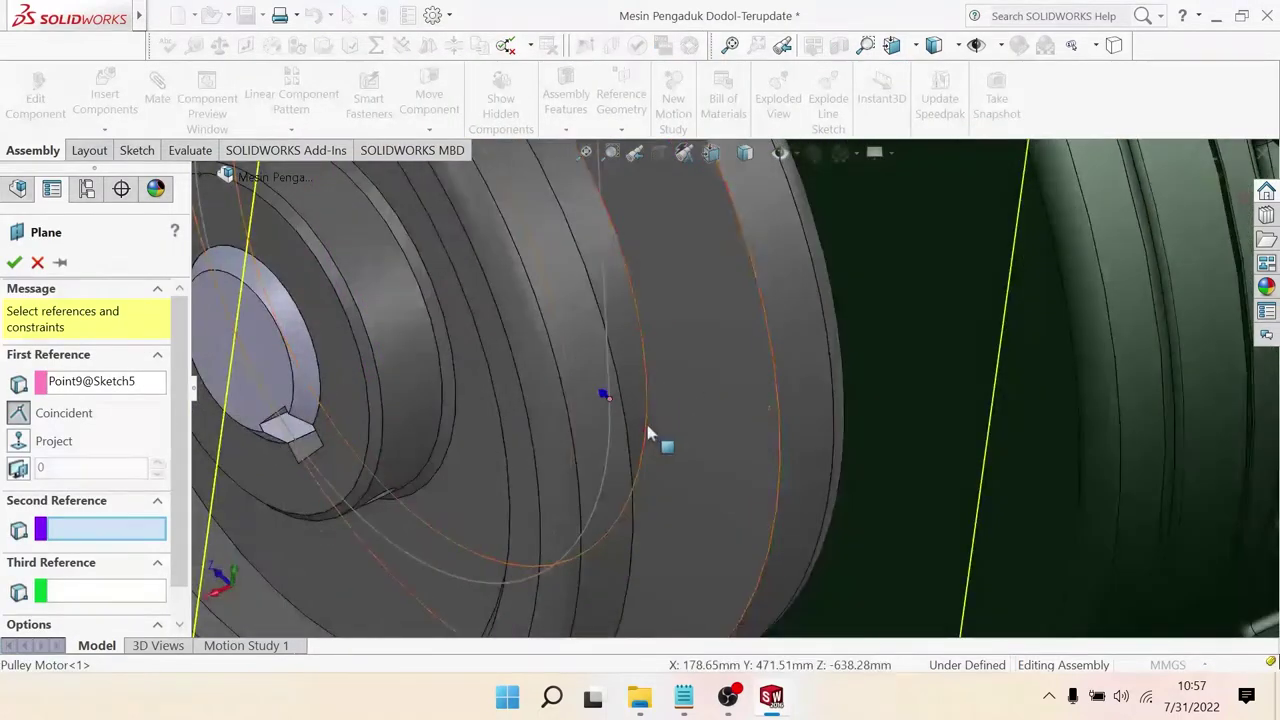
pyautogui.click(608, 400)
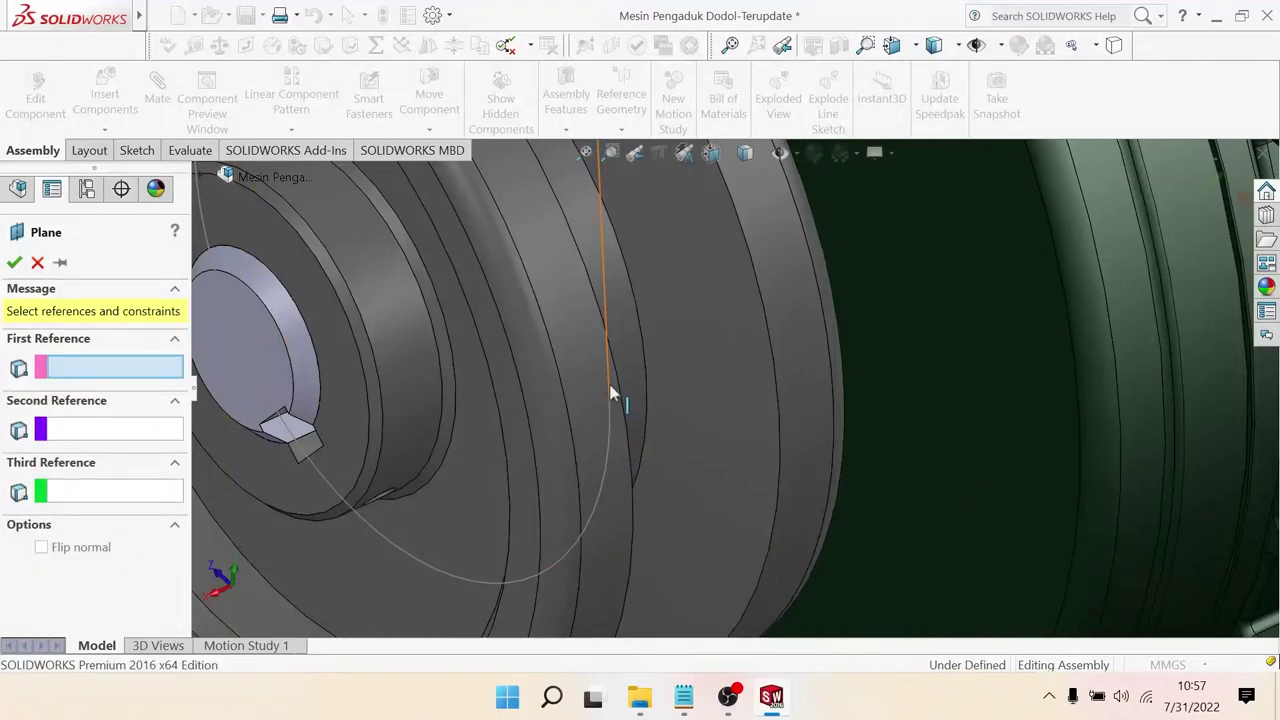
pyautogui.click(610, 395)
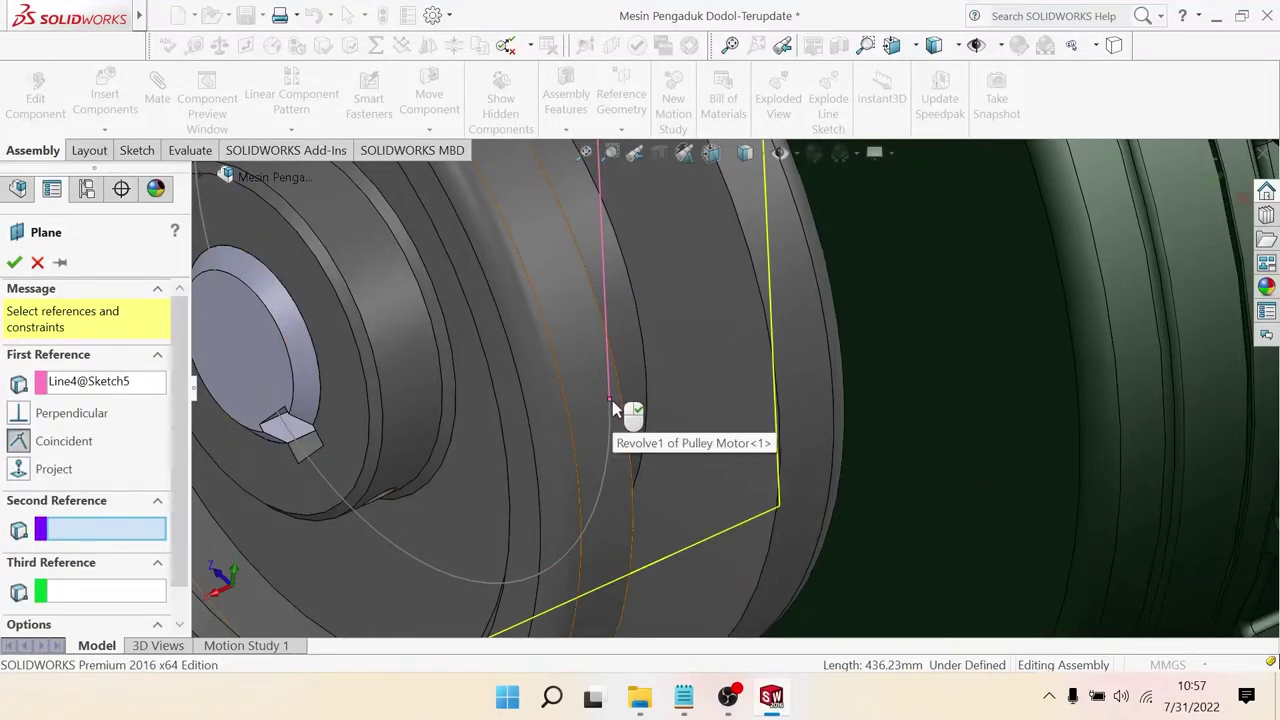
pyautogui.click(609, 401)
pyautogui.scroll(2, 640, 415)
pyautogui.scroll(2, 600, 400)
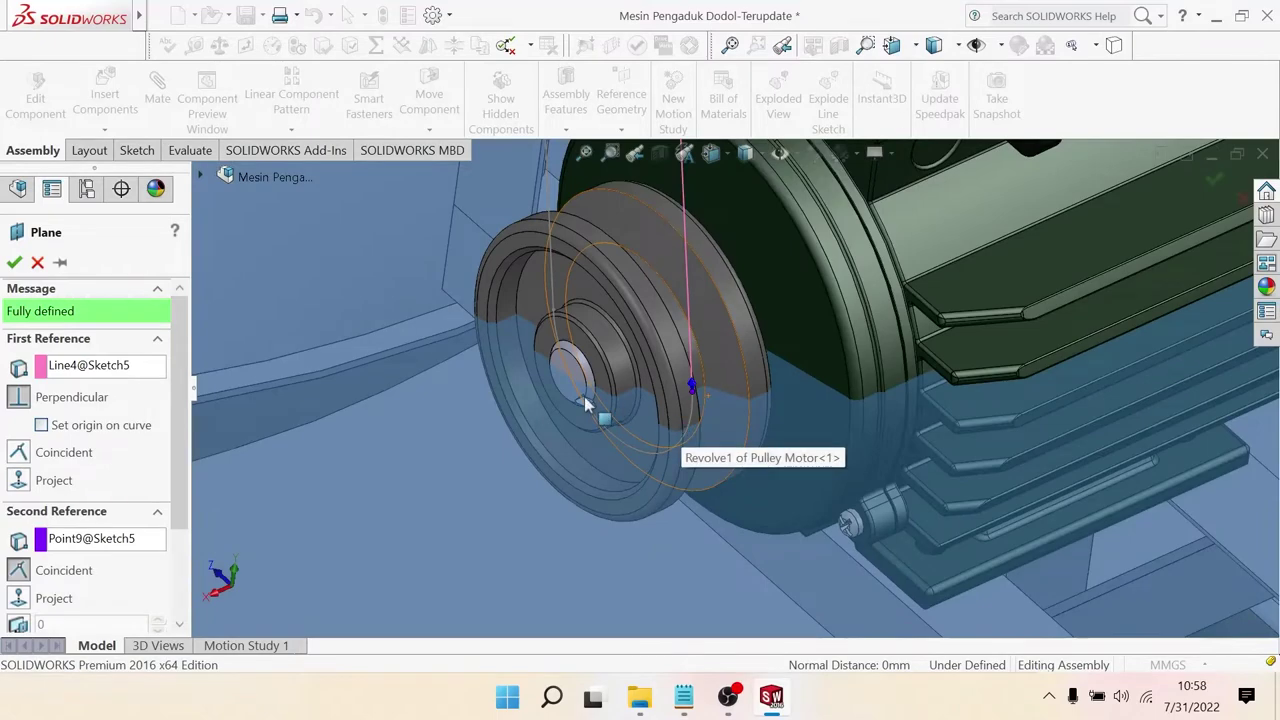
pyautogui.scroll(2, 540, 396)
pyautogui.scroll(2, 520, 395)
pyautogui.click(14, 262)
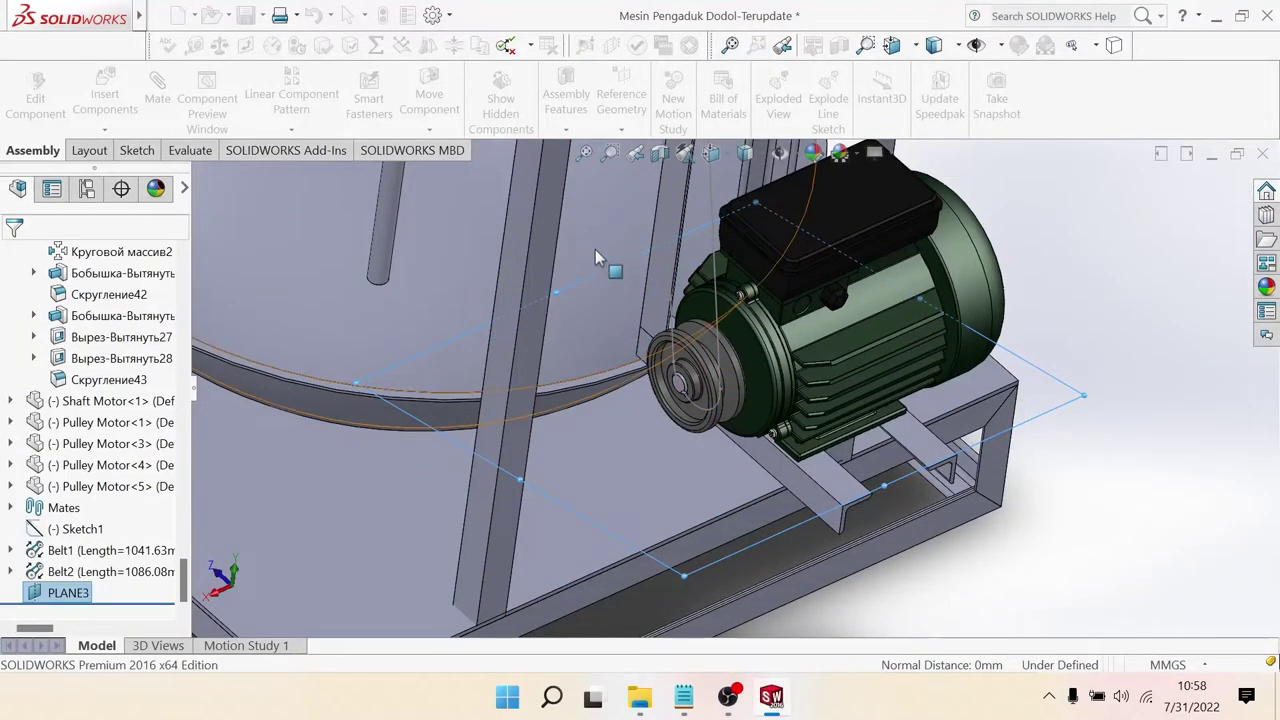
# Step: Open Sketch6 on PLANE3, view it Normal To, and zoom onto the pulley groove
pyautogui.click(143, 151)
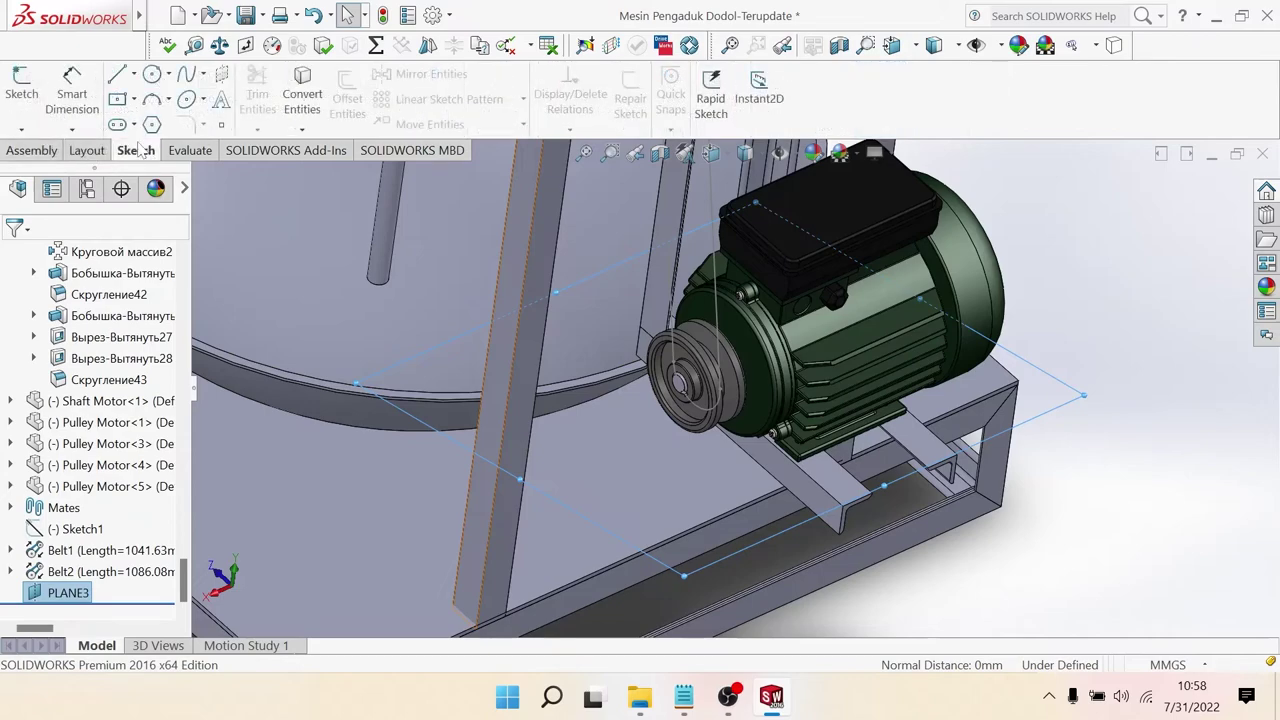
pyautogui.click(22, 95)
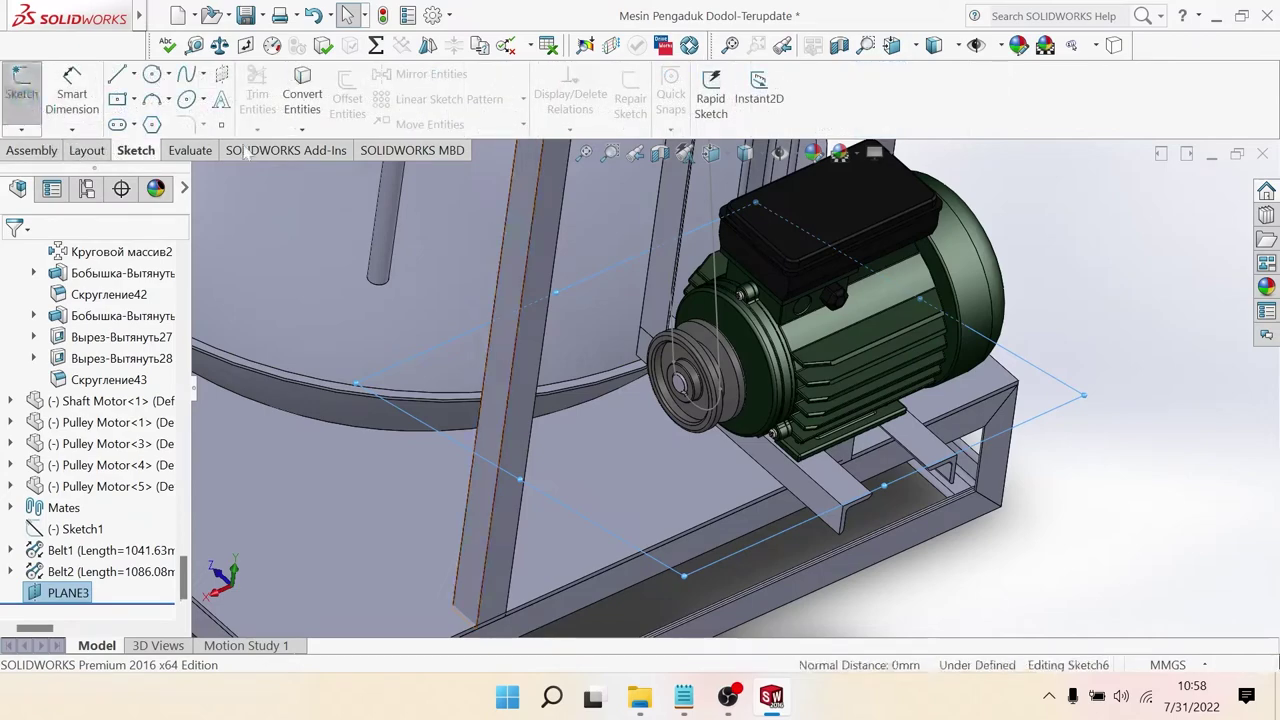
pyautogui.click(724, 162)
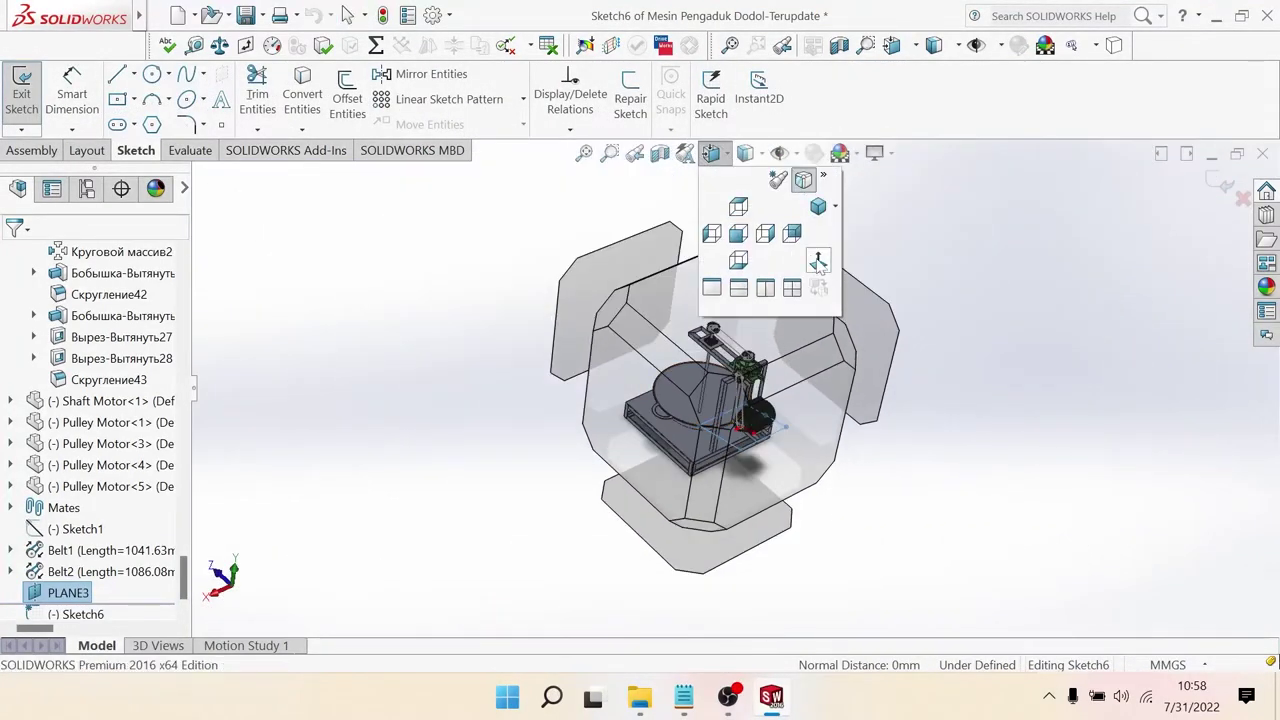
pyautogui.click(818, 262)
pyautogui.scroll(-3, 810, 266)
pyautogui.scroll(-5, 707, 341)
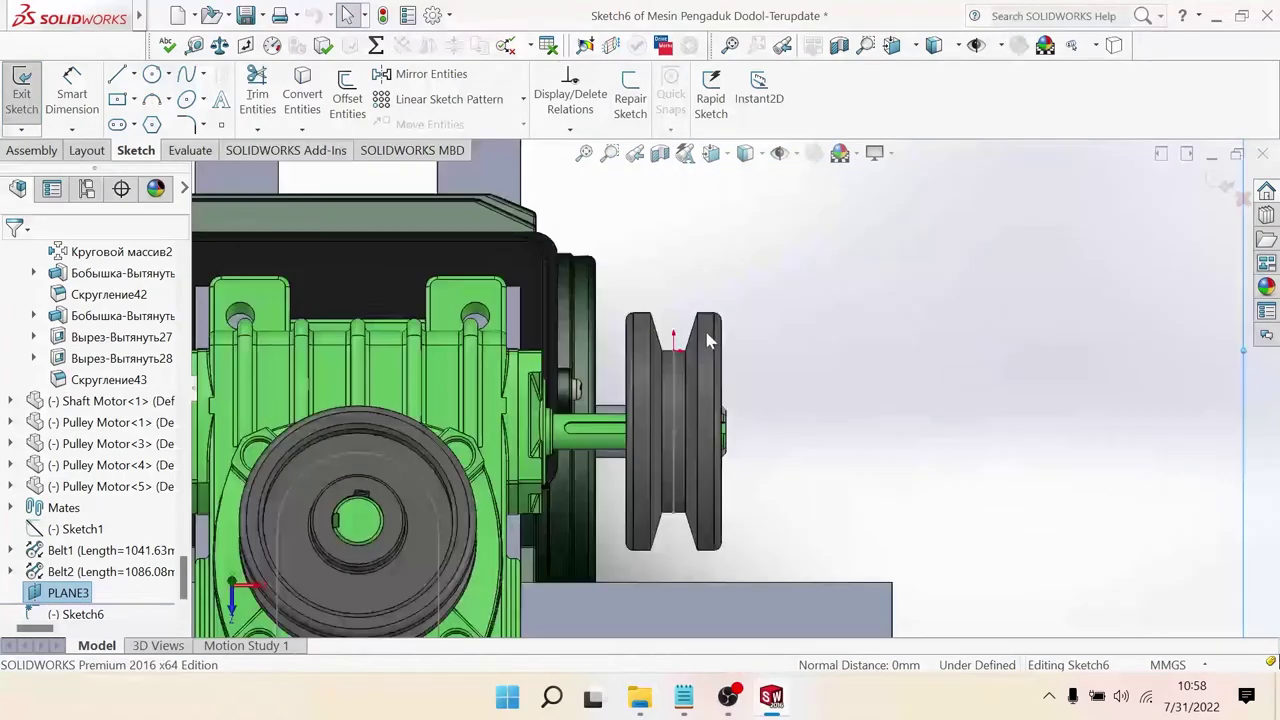
pyautogui.scroll(-3, 707, 341)
pyautogui.scroll(-2, 697, 350)
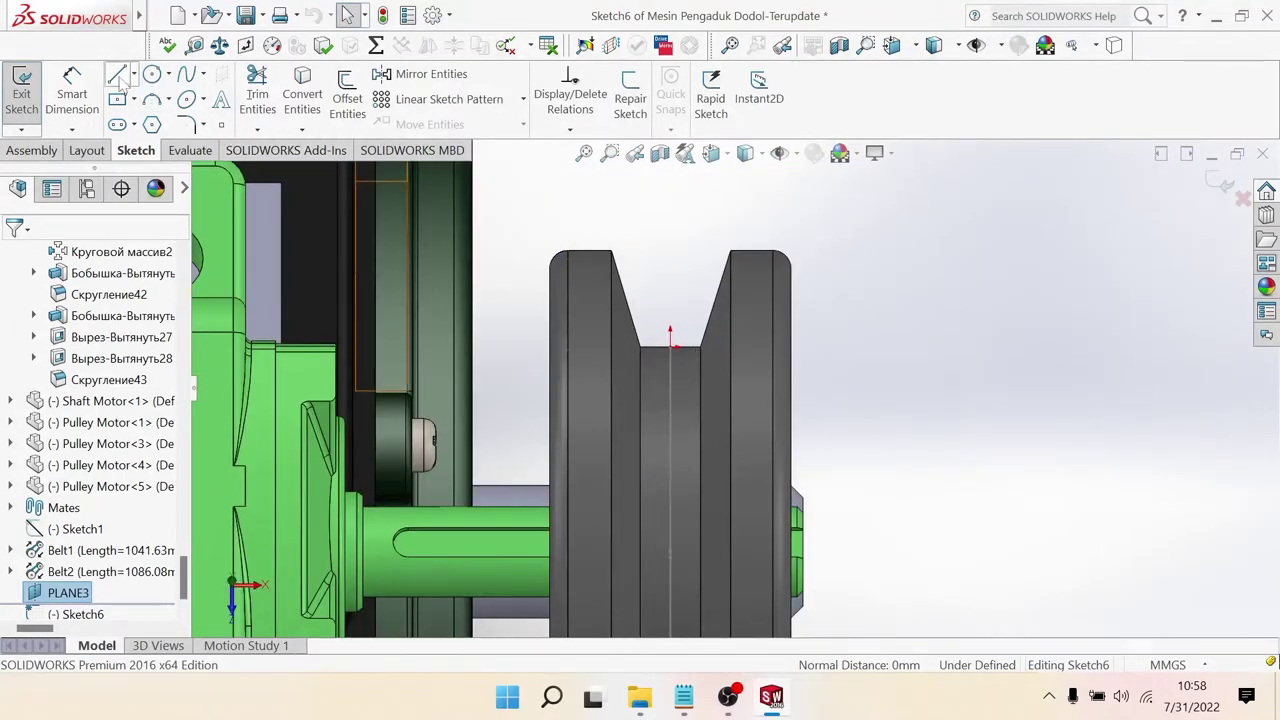
# Step: Trace the V-groove's four corners as a closed trapezoid in Sketch6 and exit the sketch
pyautogui.scroll(-3, 666, 296)
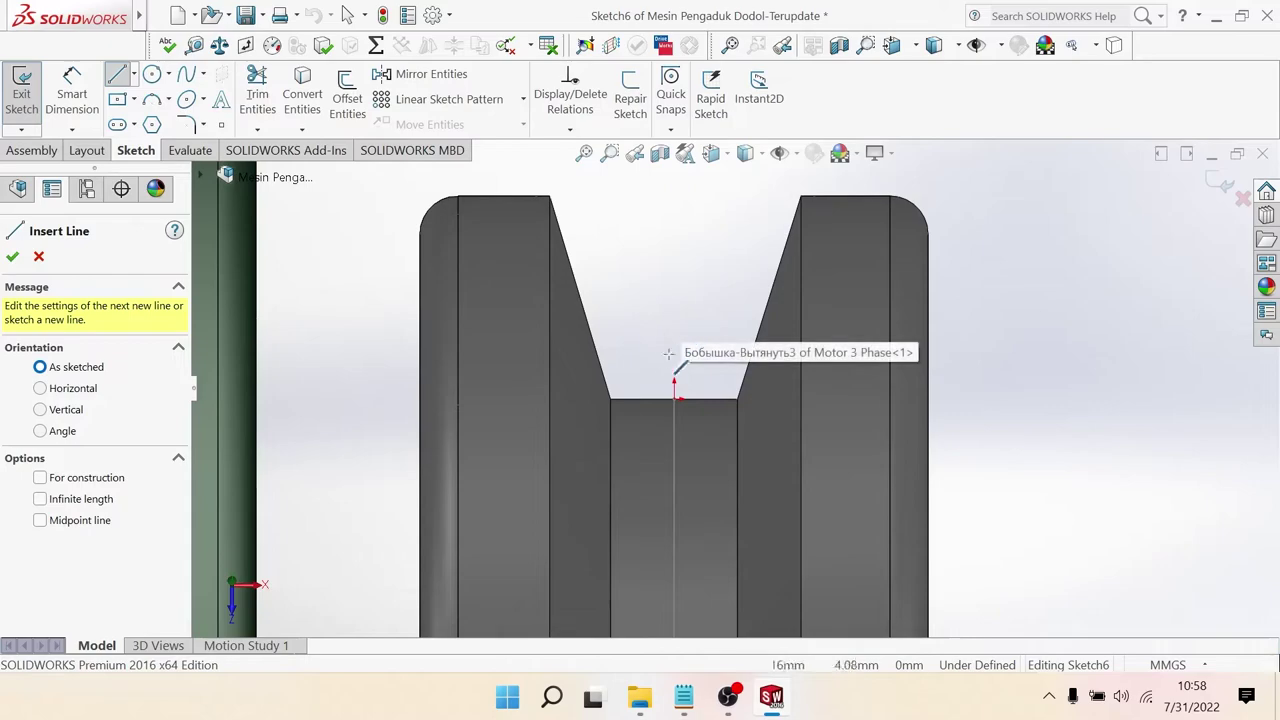
pyautogui.click(610, 400)
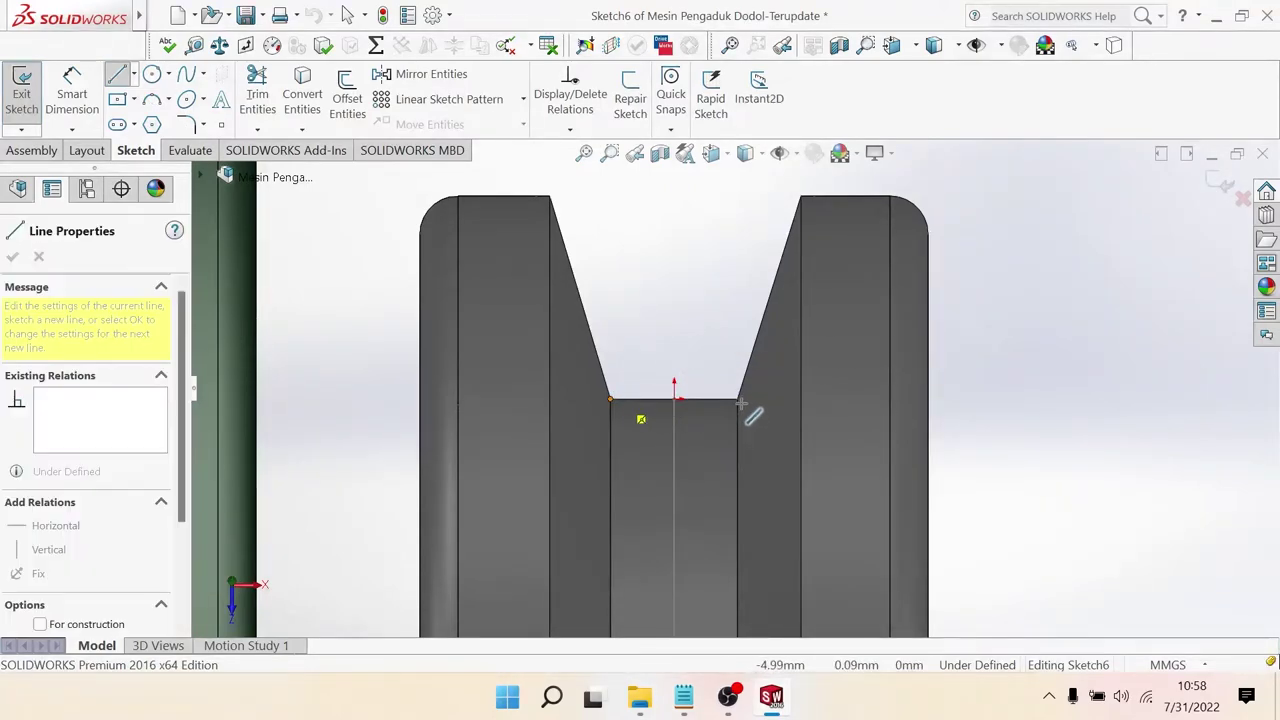
pyautogui.click(738, 399)
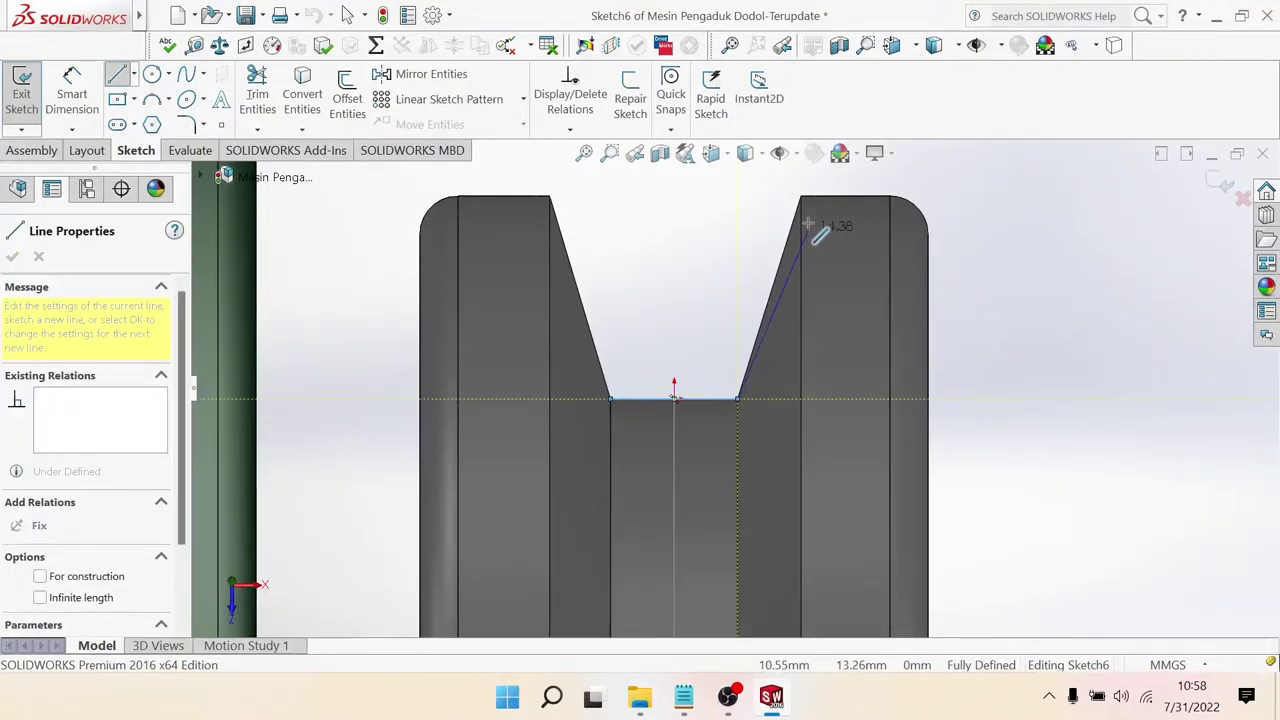
pyautogui.click(801, 194)
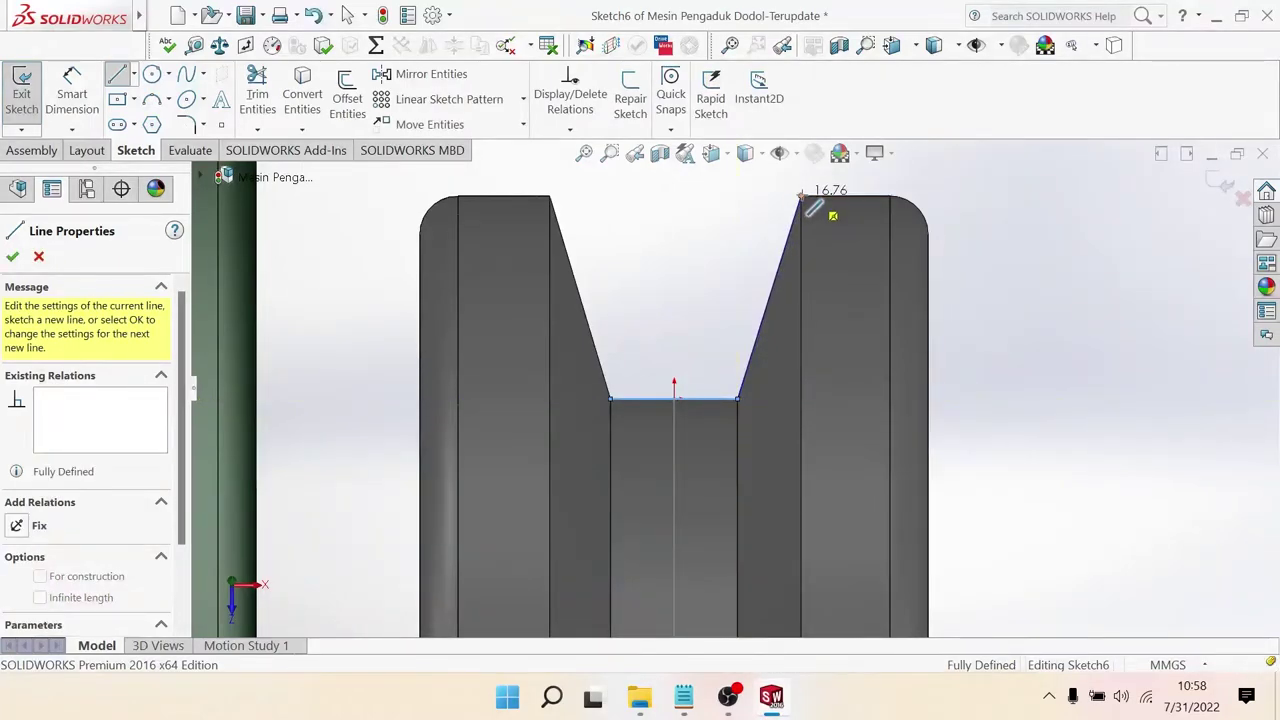
pyautogui.click(801, 194)
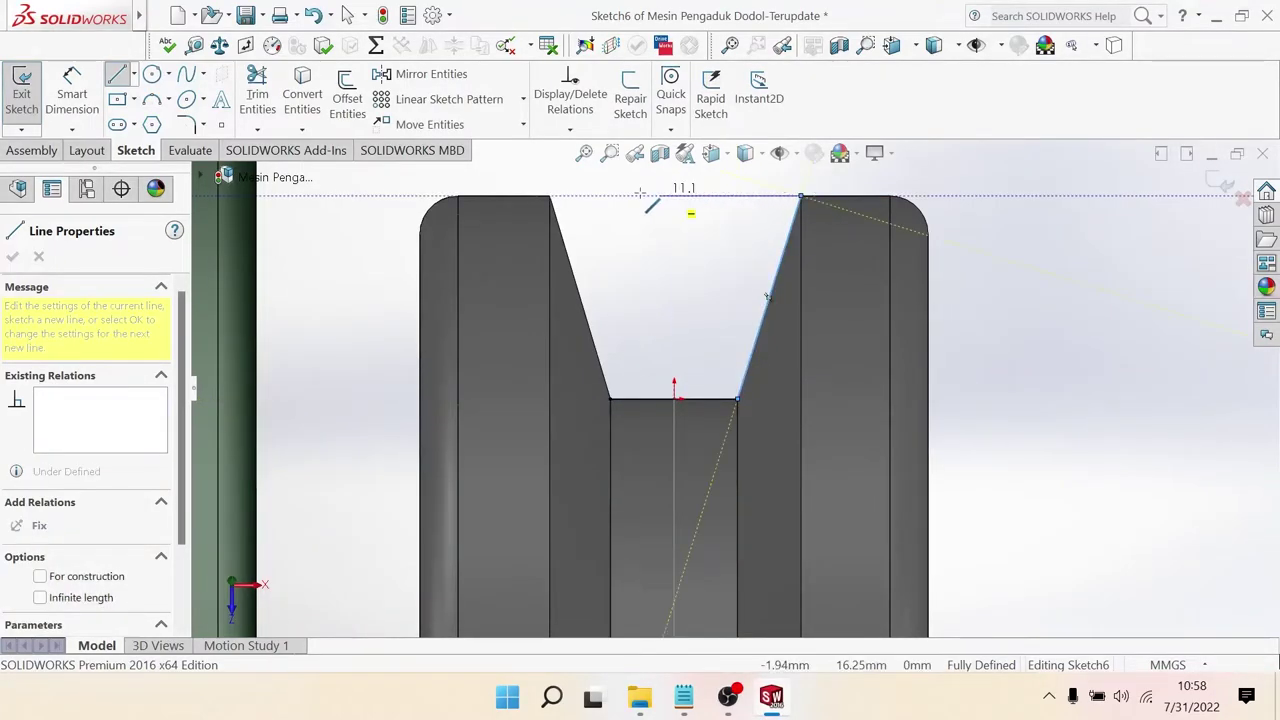
pyautogui.click(550, 196)
pyautogui.click(609, 401)
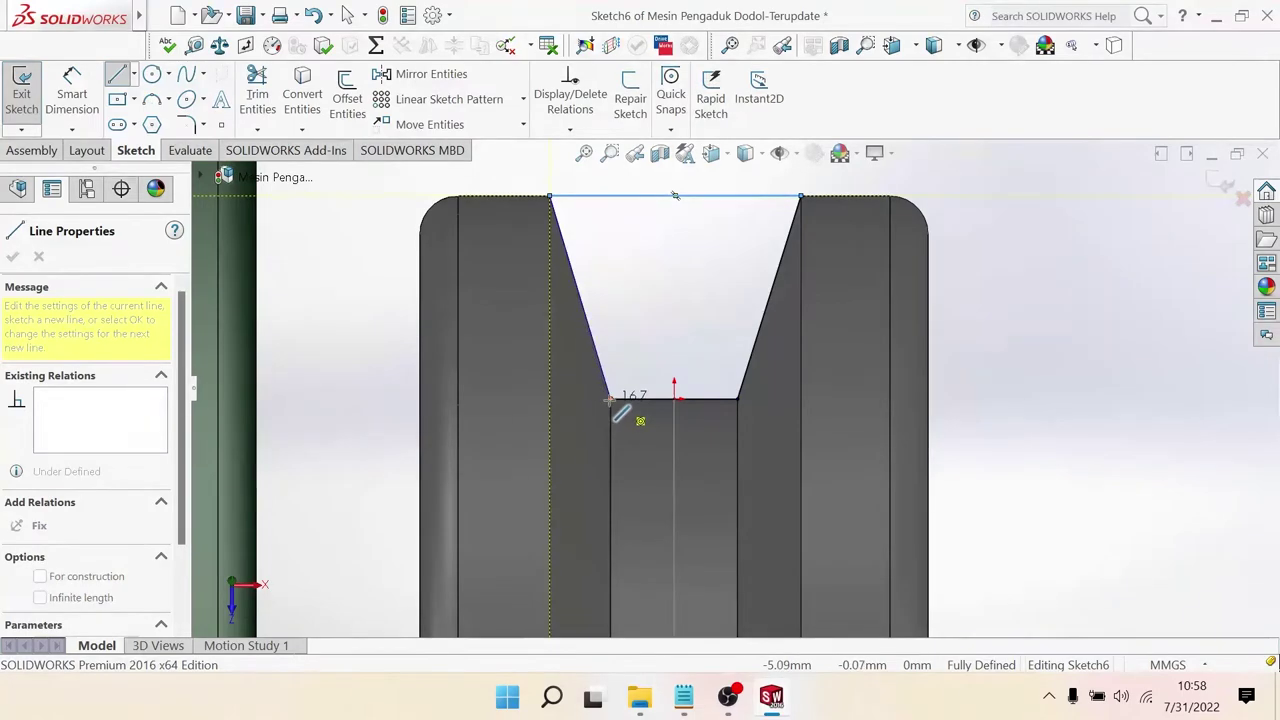
pyautogui.scroll(3, 700, 370)
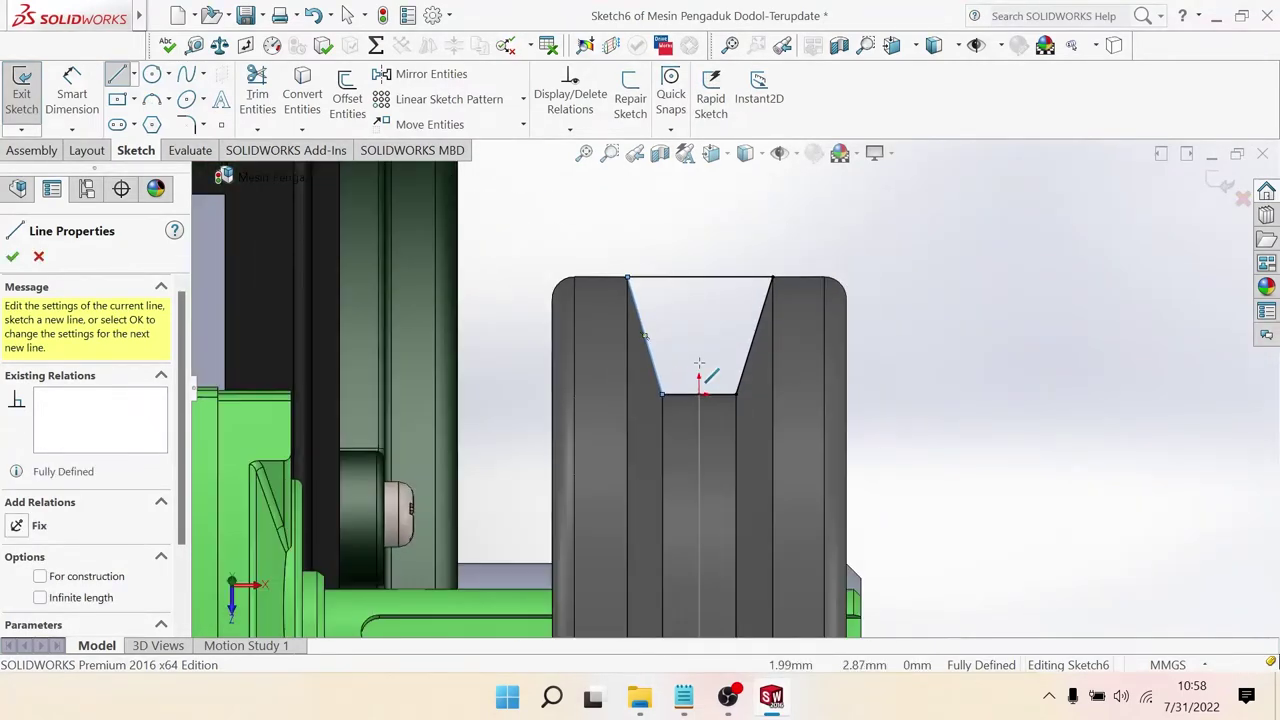
pyautogui.click(1222, 188)
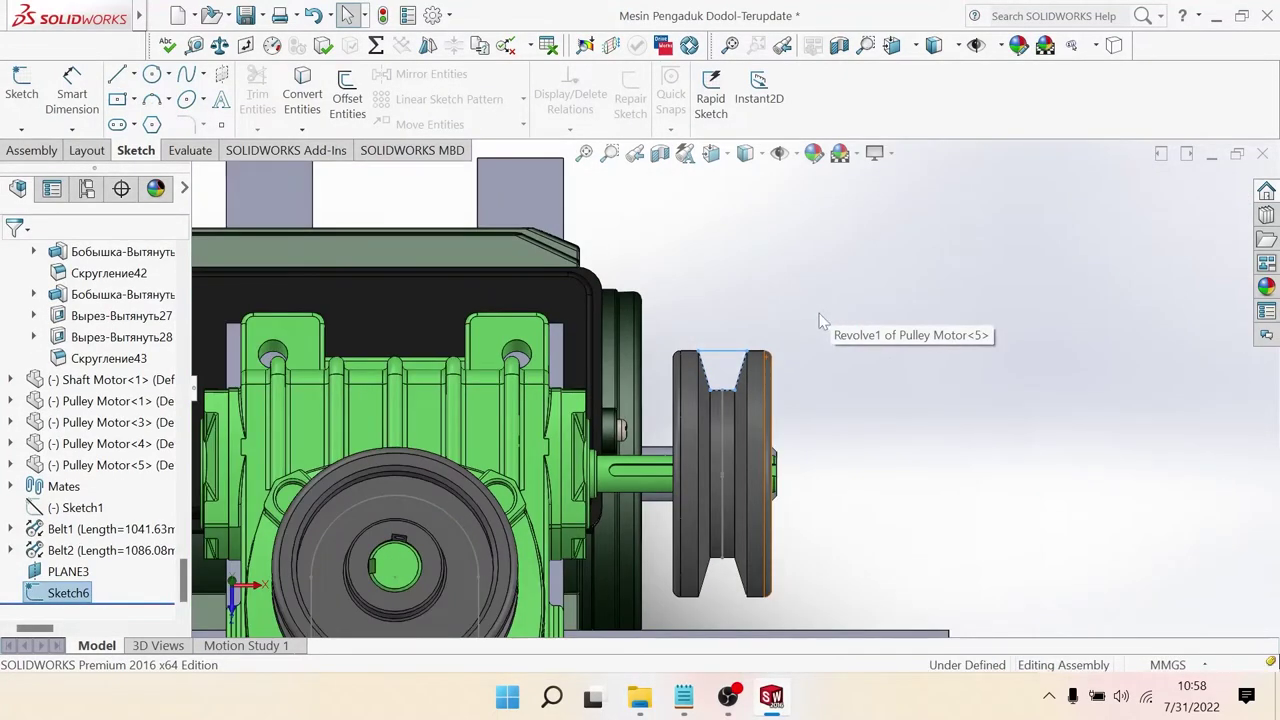
# Step: Inspect the PLANE3 groove sketch from an angled view, then show the Assembly Features list
pyautogui.moveTo(822, 320); pyautogui.dragTo(947, 362, button='middle')
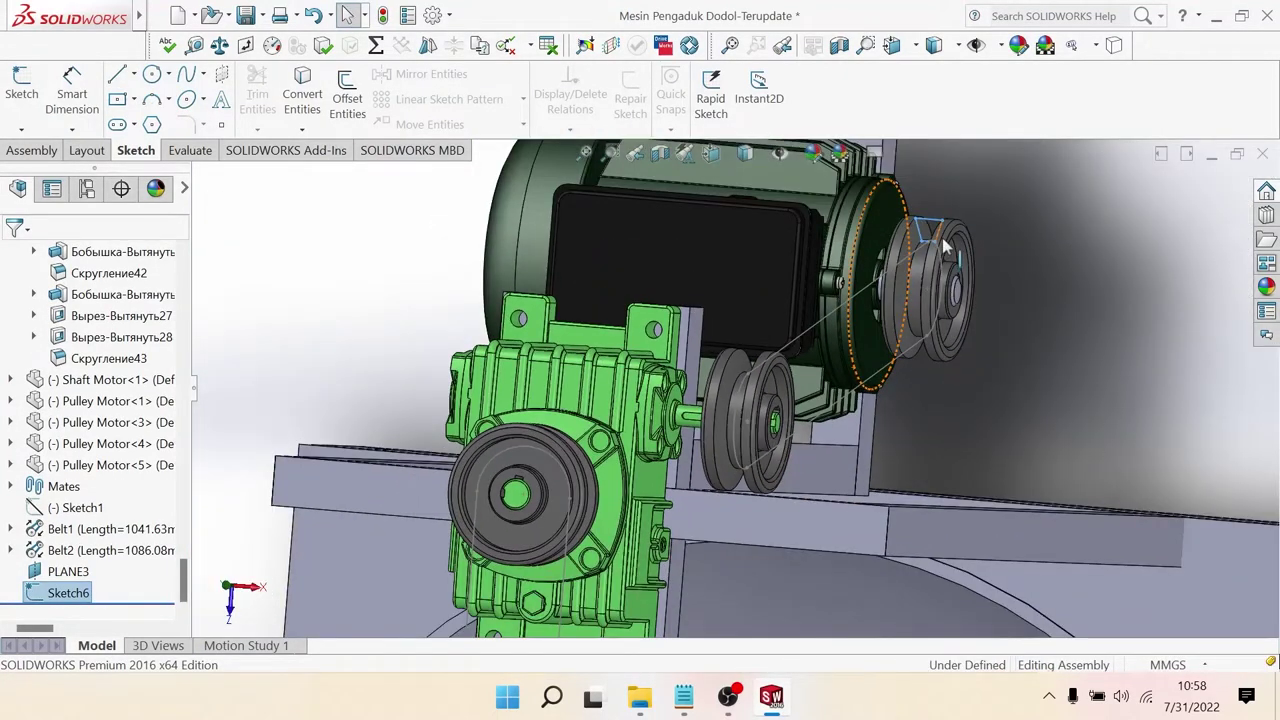
pyautogui.scroll(-3, 945, 248)
pyautogui.click(988, 191)
pyautogui.scroll(-2, 878, 277)
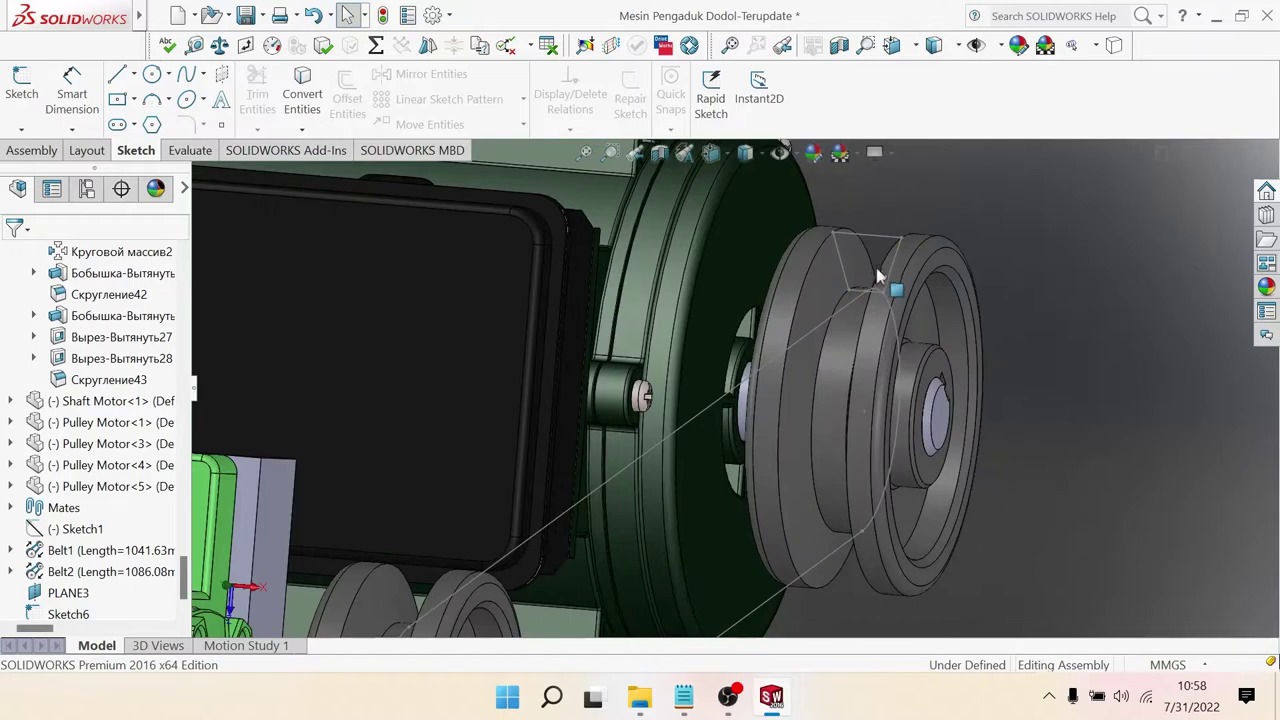
pyautogui.moveTo(878, 277)
pyautogui.mouseDown(button='middle')
pyautogui.moveTo(903, 266)
pyautogui.moveTo(886, 245)
pyautogui.moveTo(853, 273)
pyautogui.moveTo(870, 237)
pyautogui.moveTo(825, 307)
pyautogui.mouseUp(button='middle')
pyautogui.scroll(3, 872, 250)
pyautogui.scroll(3, 875, 270)
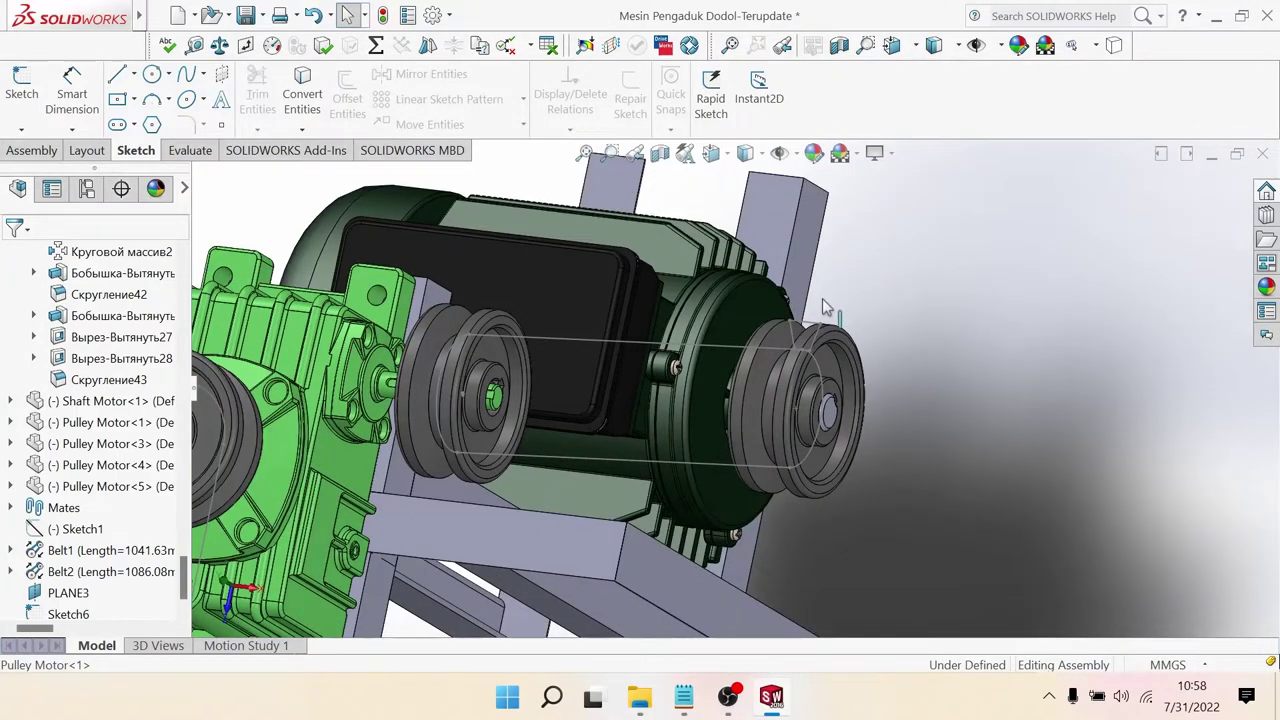
pyautogui.scroll(-2, 825, 307)
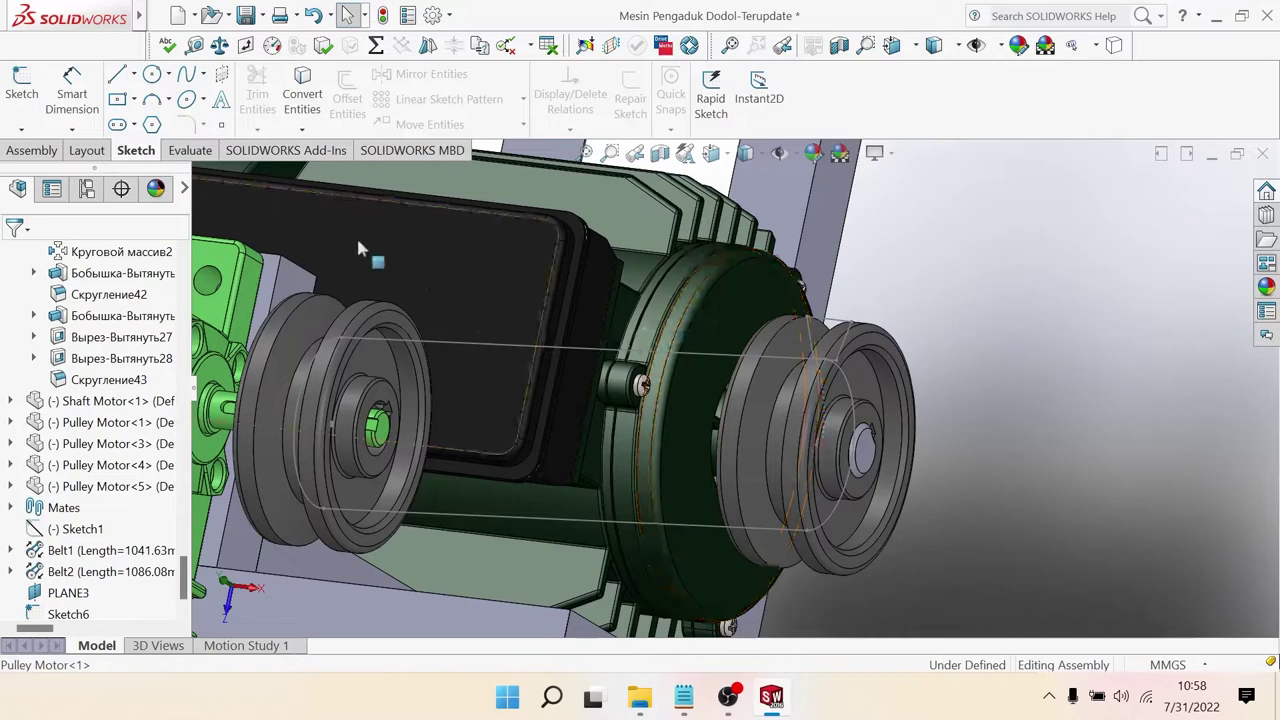
pyautogui.click(40, 151)
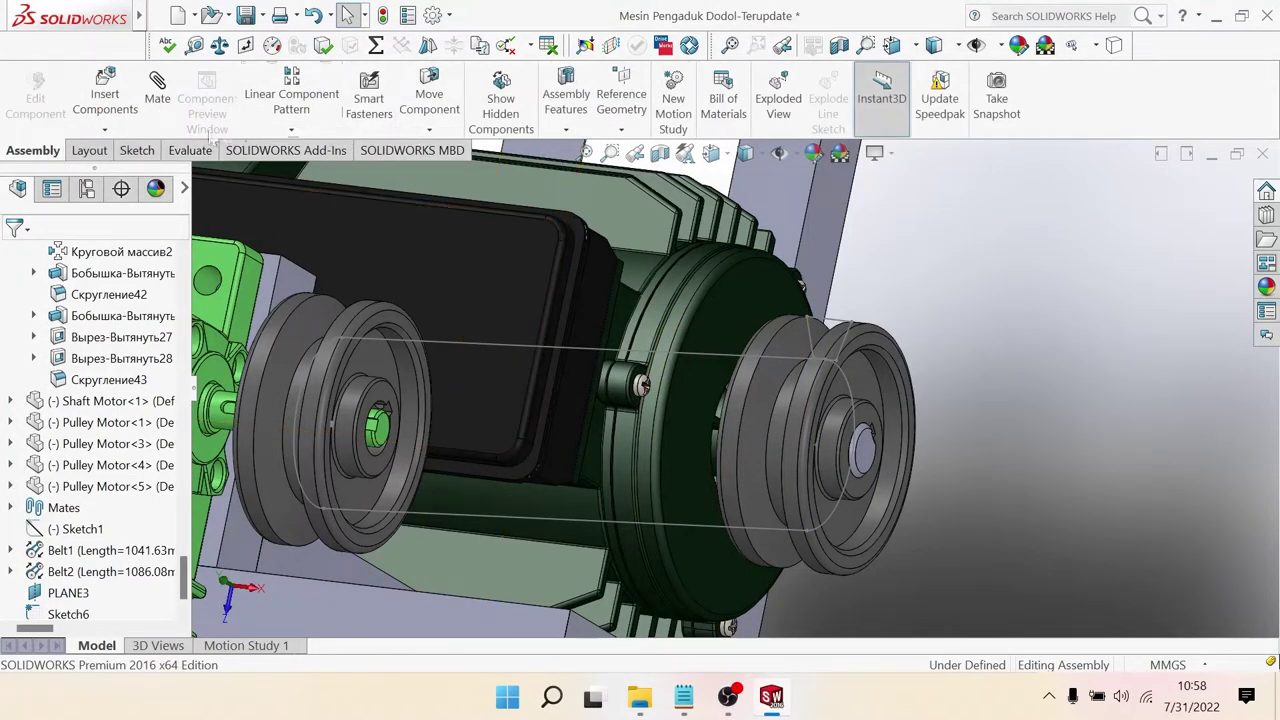
pyautogui.click(565, 131)
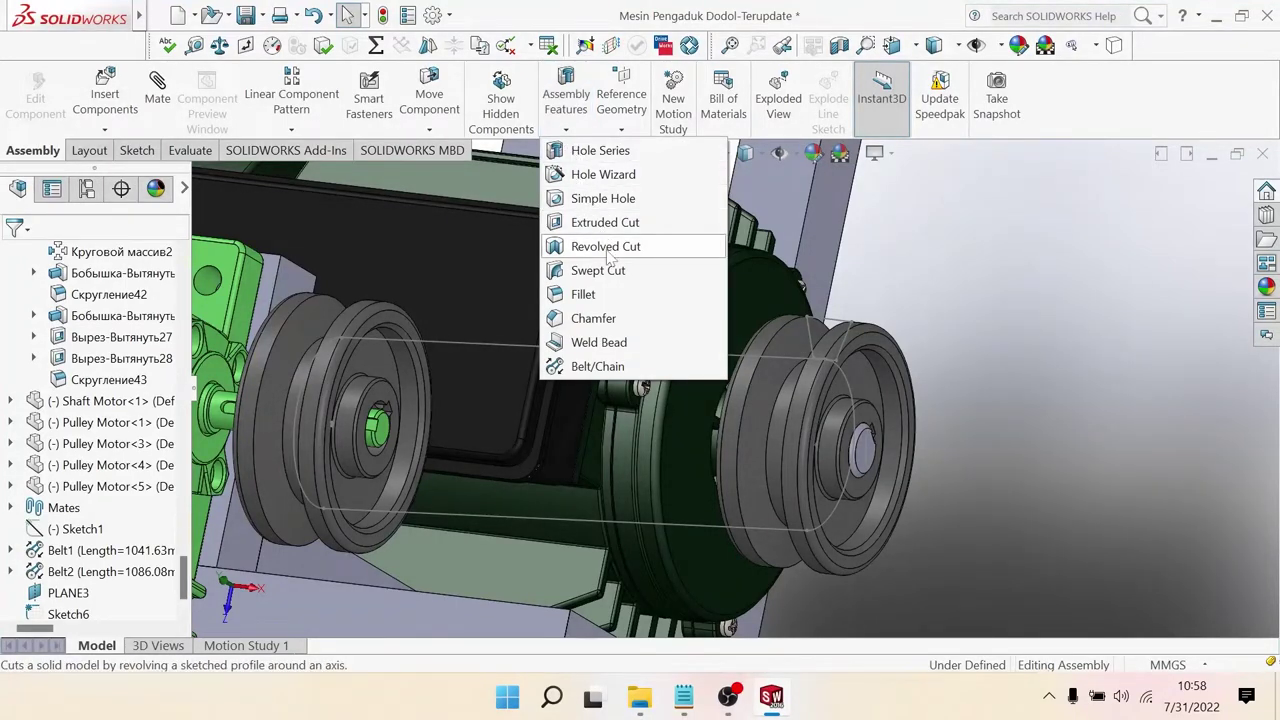
# Step: Dismiss the Assembly Features list and orbit and zoom around the motor pulley's groove sketch
pyautogui.click(1012, 271)
pyautogui.scroll(3, 1065, 263)
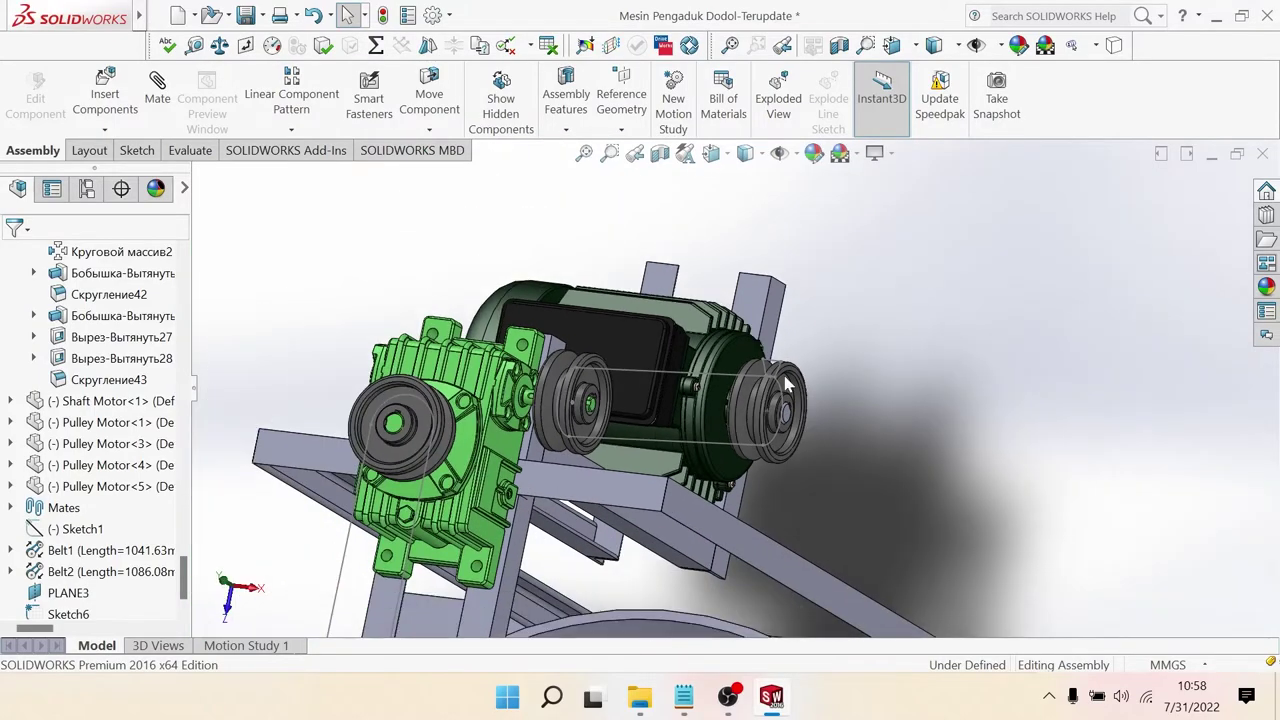
pyautogui.moveTo(785, 385)
pyautogui.mouseDown(button='middle')
pyautogui.moveTo(795, 392)
pyautogui.moveTo(634, 329)
pyautogui.moveTo(606, 306)
pyautogui.moveTo(605, 268)
pyautogui.moveTo(653, 287)
pyautogui.mouseUp(button='middle')
pyautogui.scroll(-3, 795, 392)
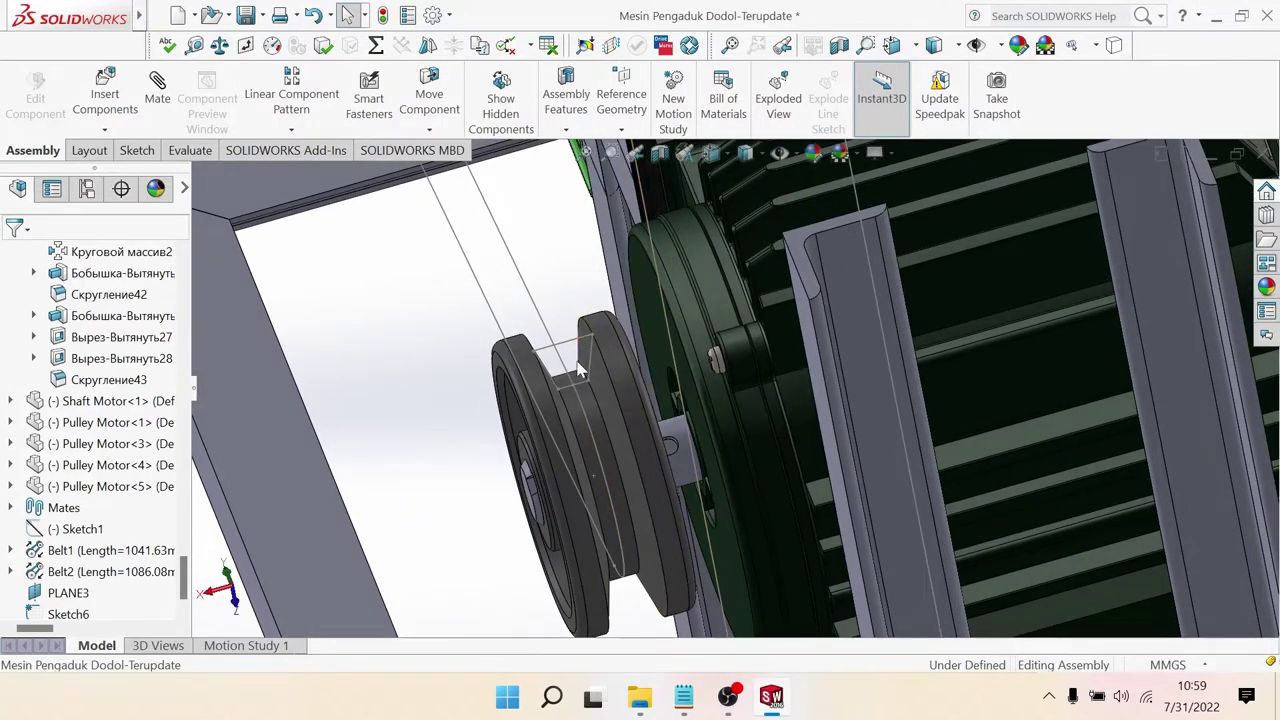
pyautogui.scroll(-2, 577, 375)
pyautogui.scroll(1, 577, 375)
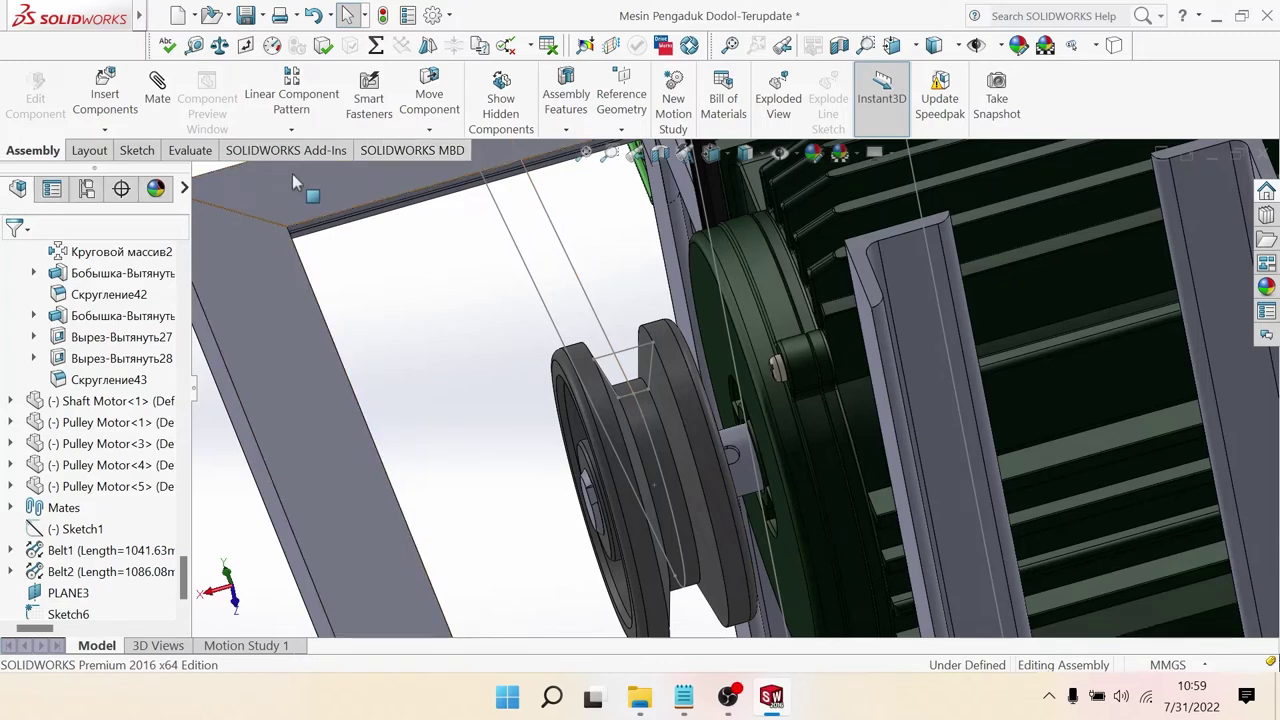
pyautogui.click(566, 126)
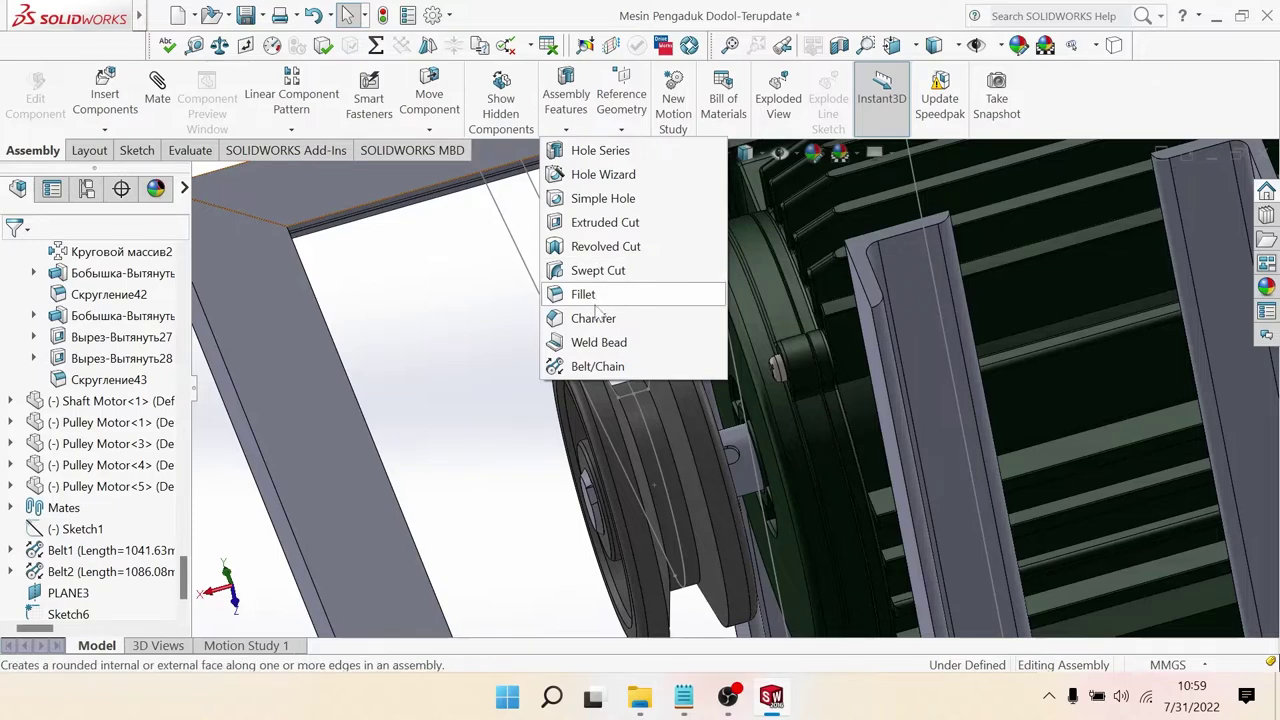
pyautogui.moveTo(461, 328); pyautogui.dragTo(726, 420, button='middle')
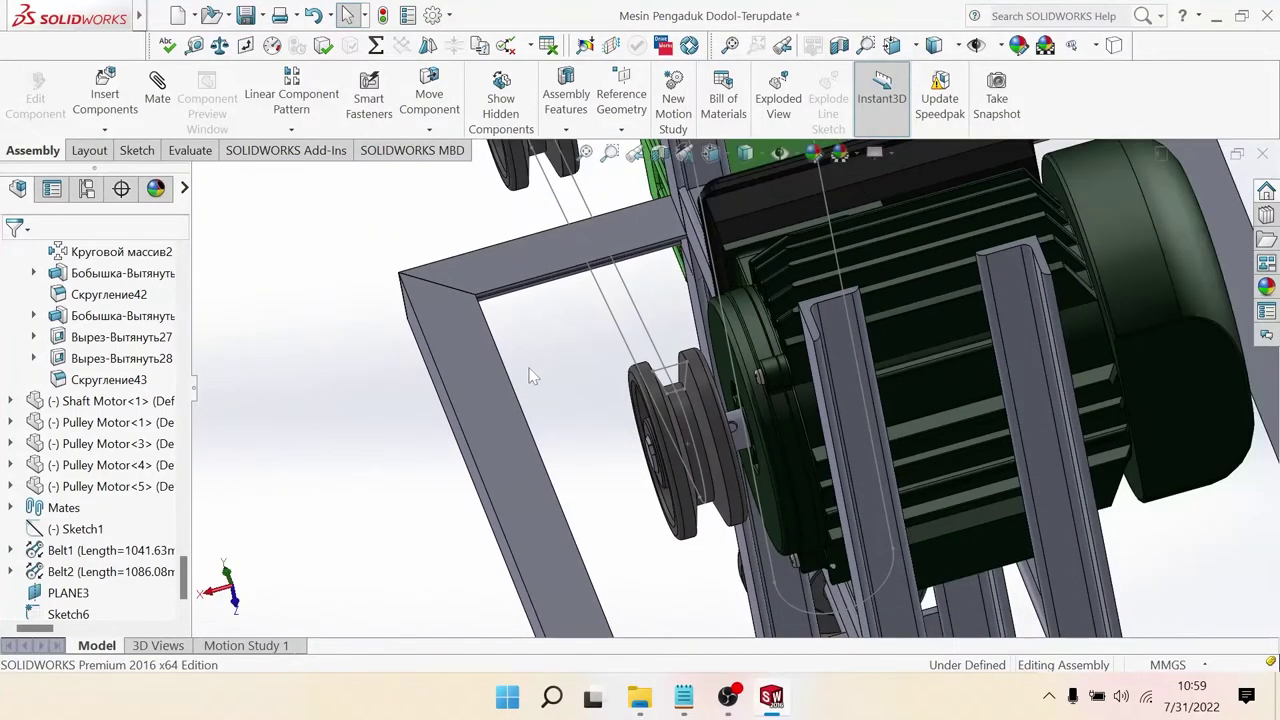
pyautogui.scroll(-3, 726, 420)
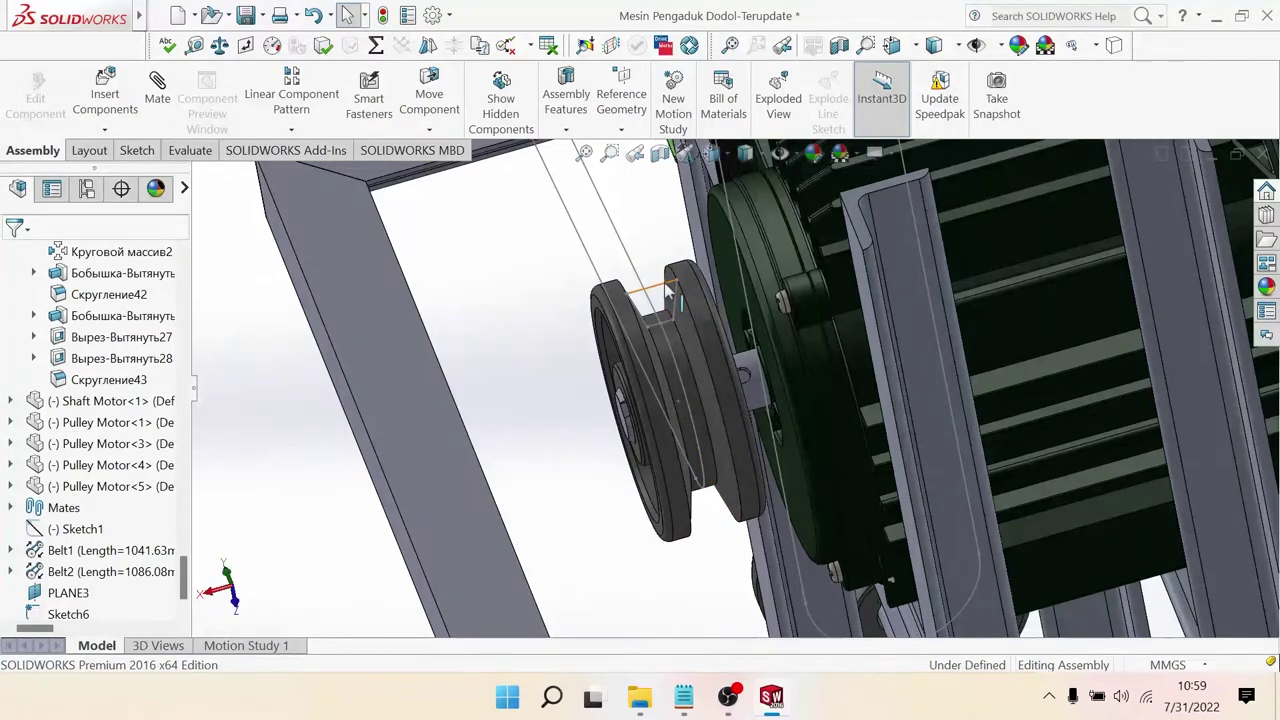
pyautogui.scroll(-1, 82, 590)
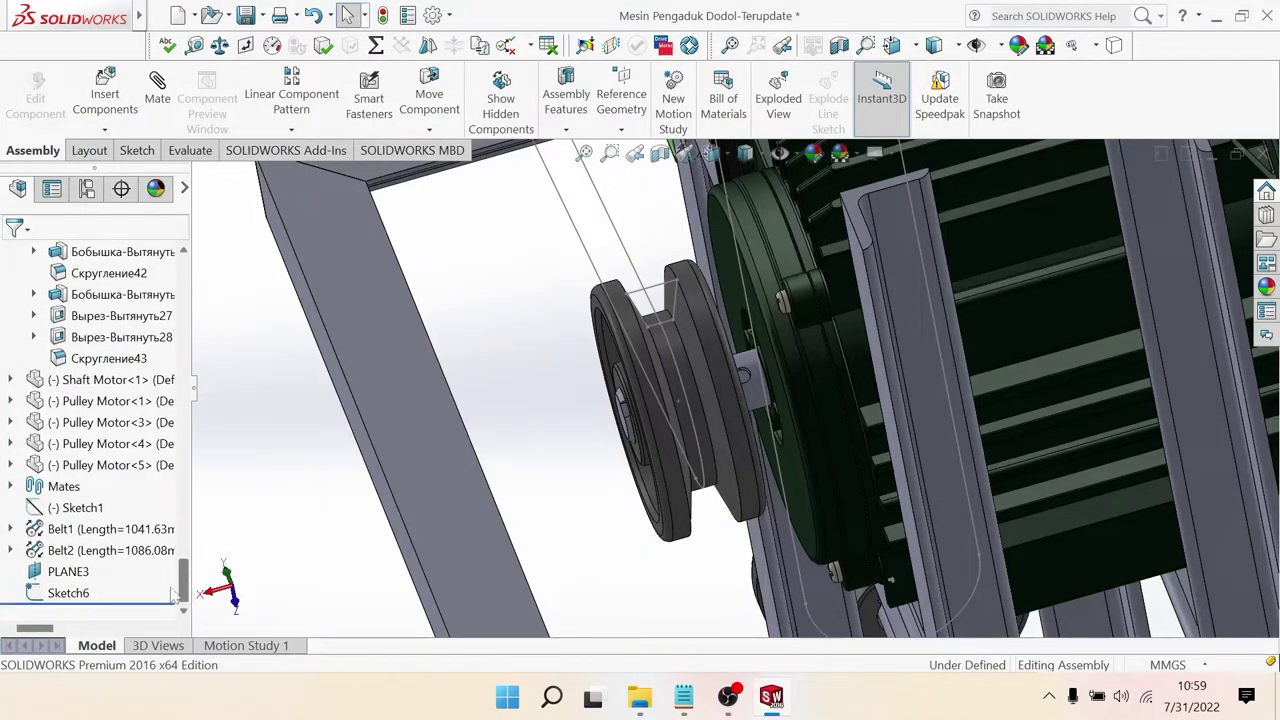
# Step: Delete the leftover Sketch6 groove outline from the FeatureManager tree
pyautogui.click(74, 593)
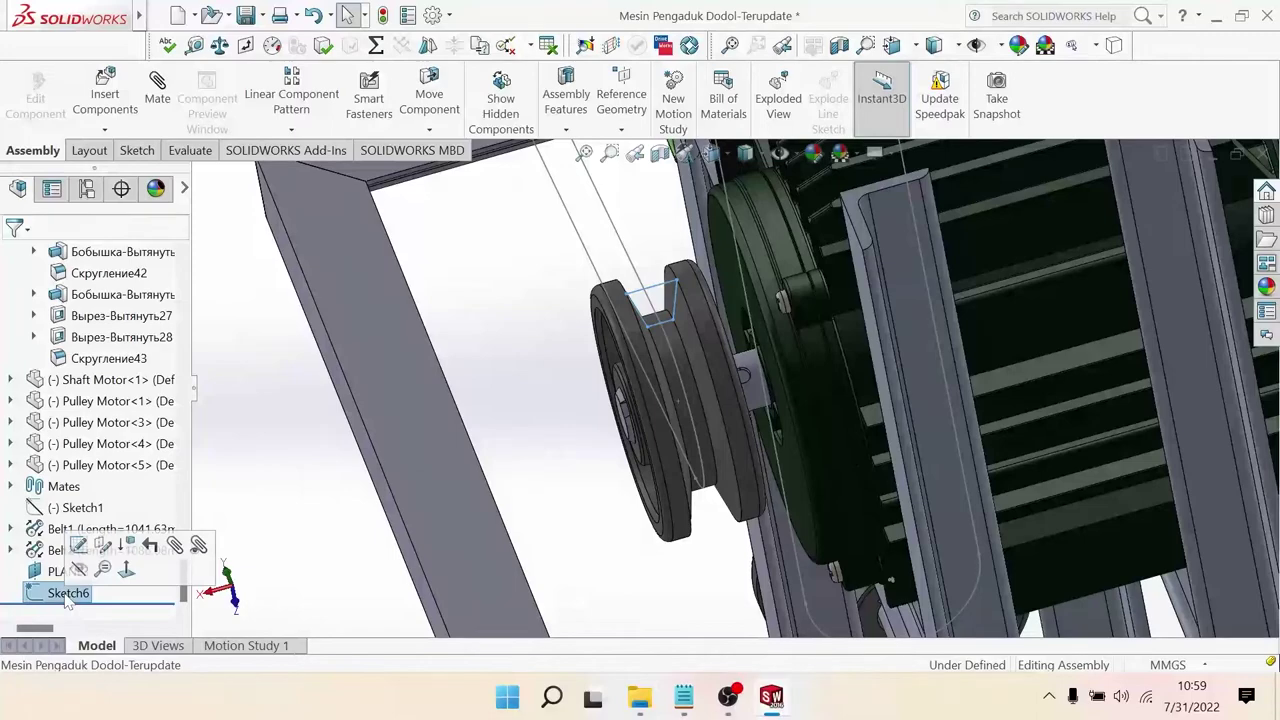
pyautogui.rightClick(70, 597)
pyautogui.click(152, 465)
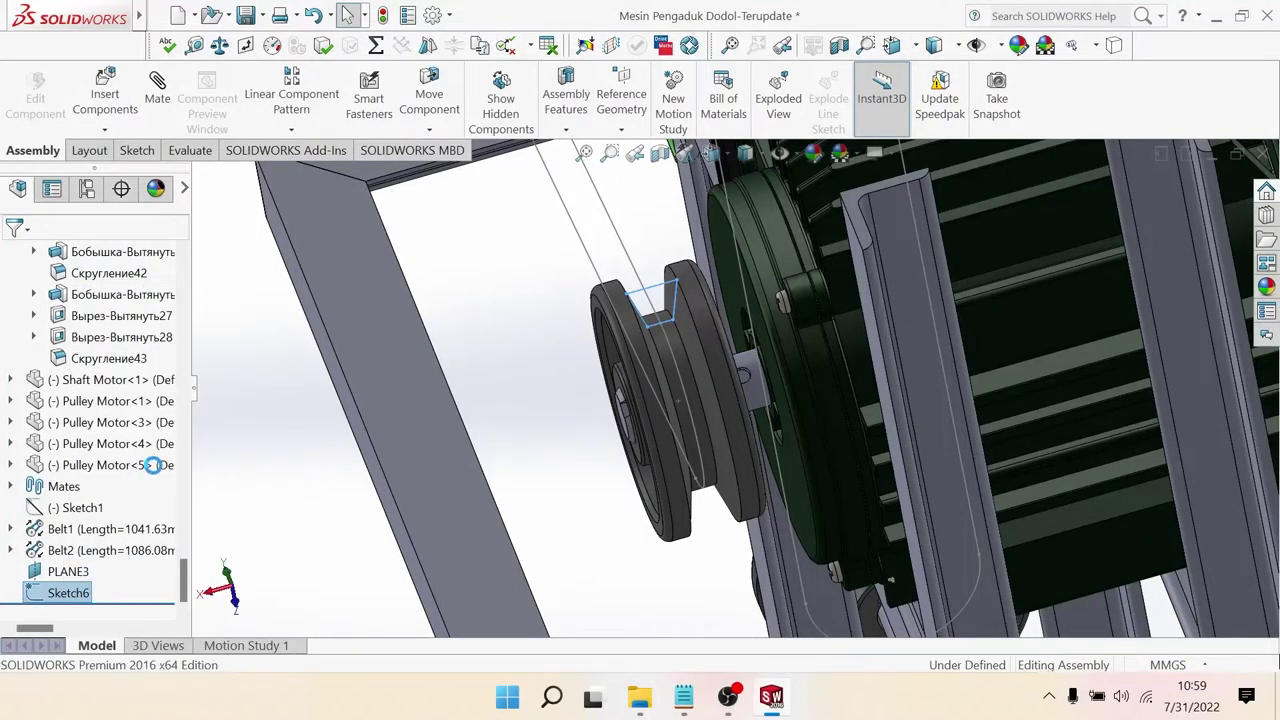
pyautogui.scroll(-2, 636, 335)
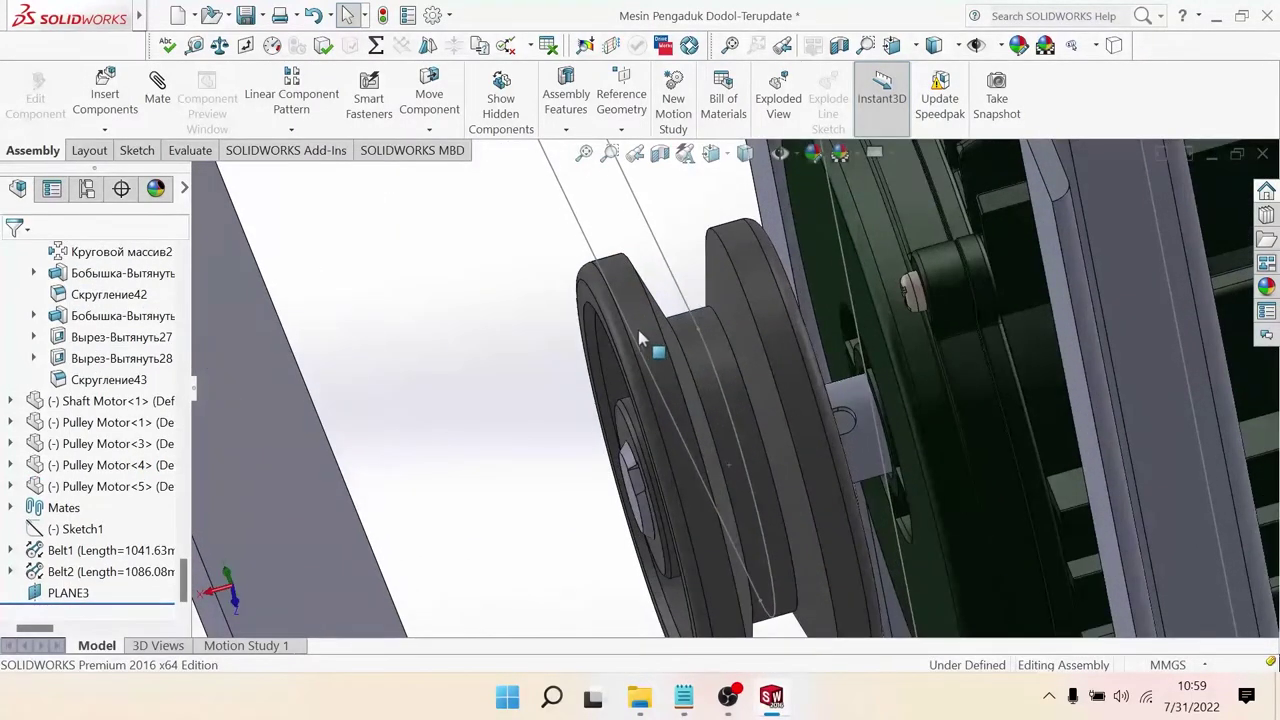
pyautogui.scroll(1, 645, 333)
pyautogui.scroll(1, 705, 345)
pyautogui.scroll(2, 706, 345)
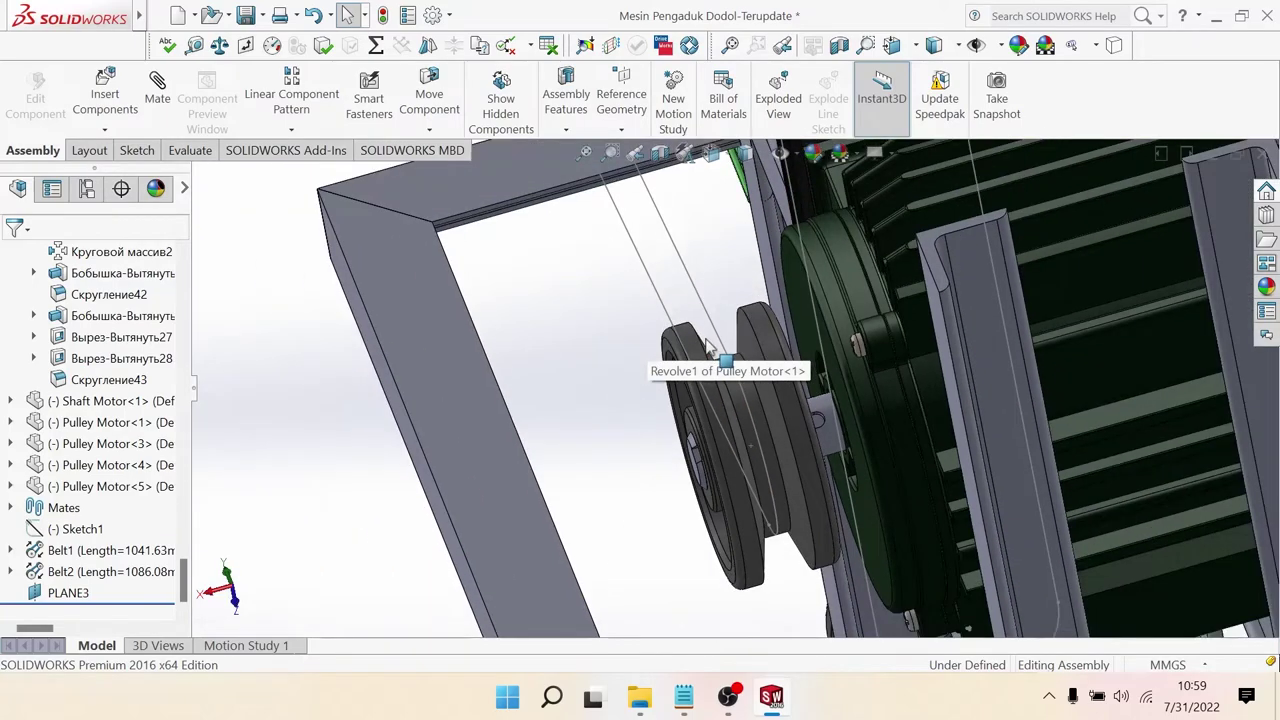
# Step: Expand Belt2 and select its Sketch5 belt path
pyautogui.rightClick(705, 312)
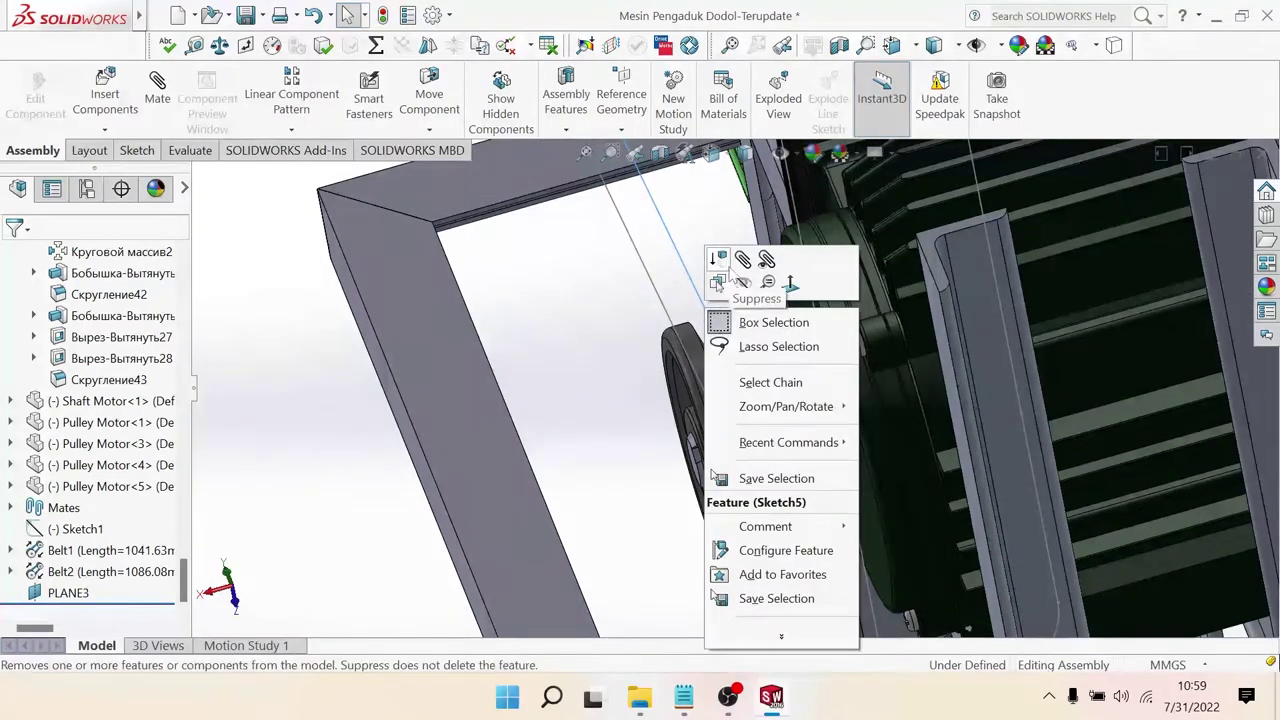
pyautogui.click(8, 578)
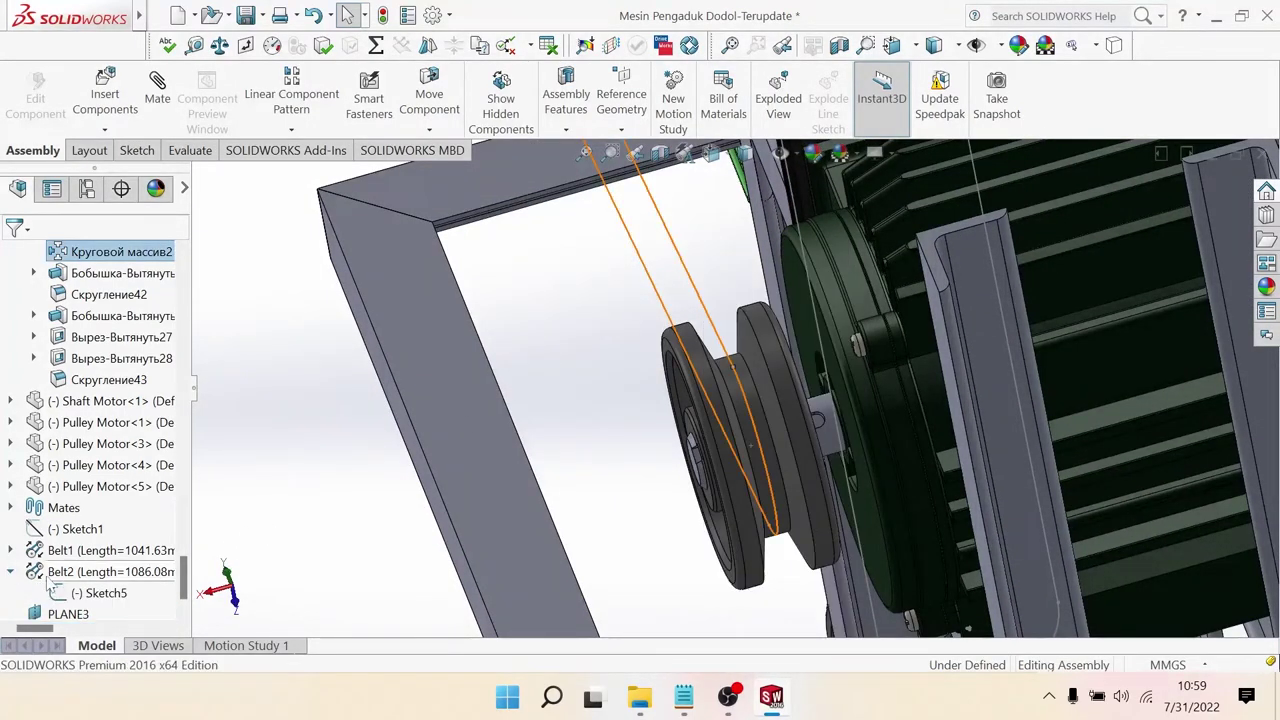
pyautogui.click(10, 571)
pyautogui.click(88, 571)
pyautogui.click(92, 593)
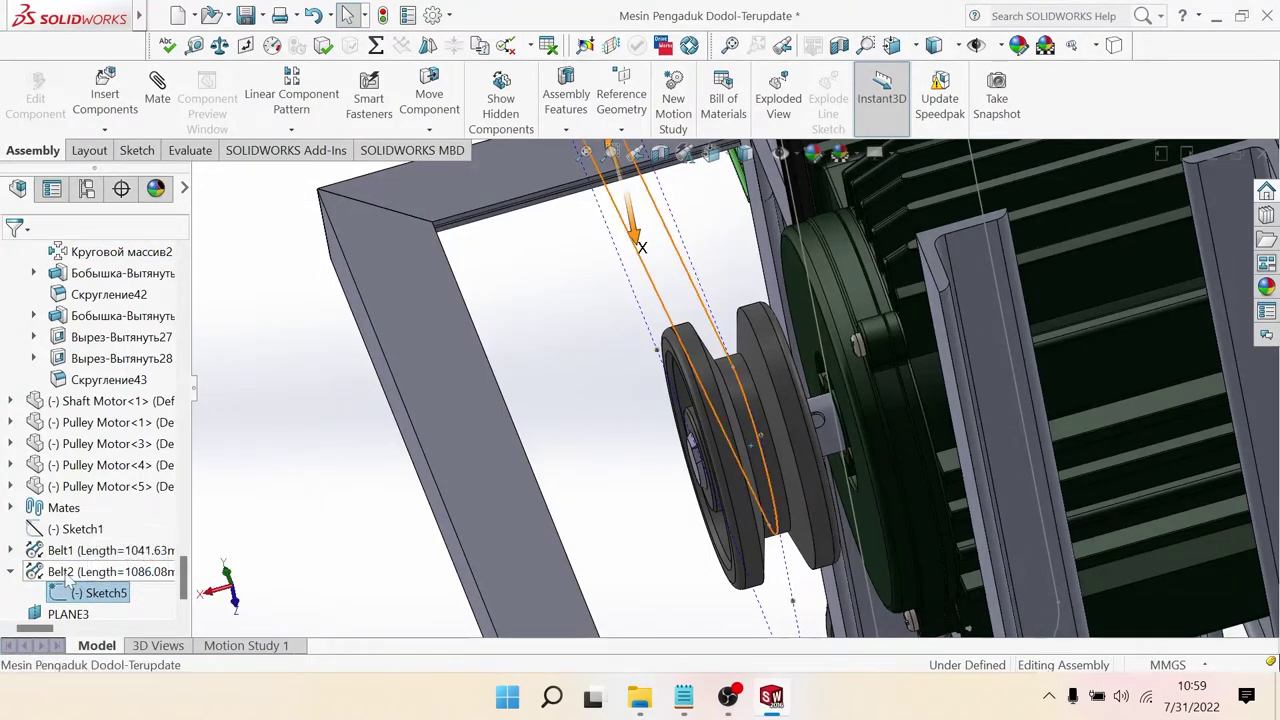
pyautogui.click(36, 571)
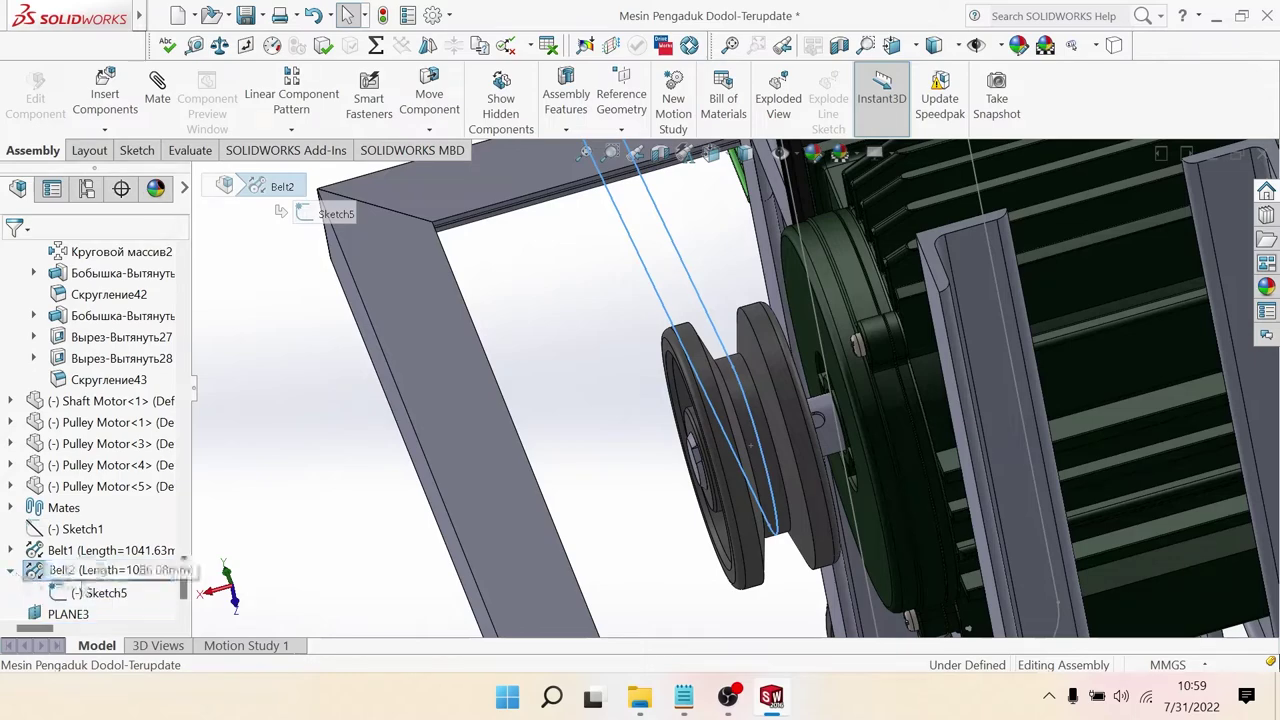
pyautogui.rightClick(82, 593)
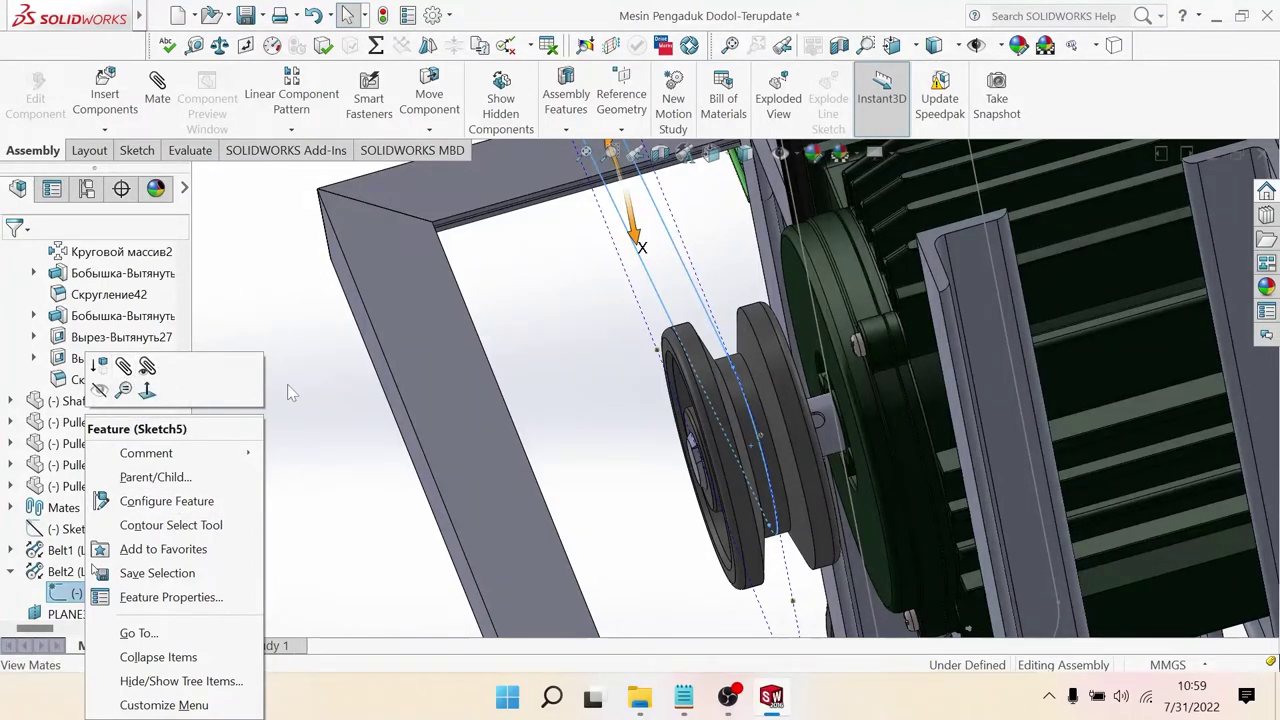
pyautogui.click(358, 527)
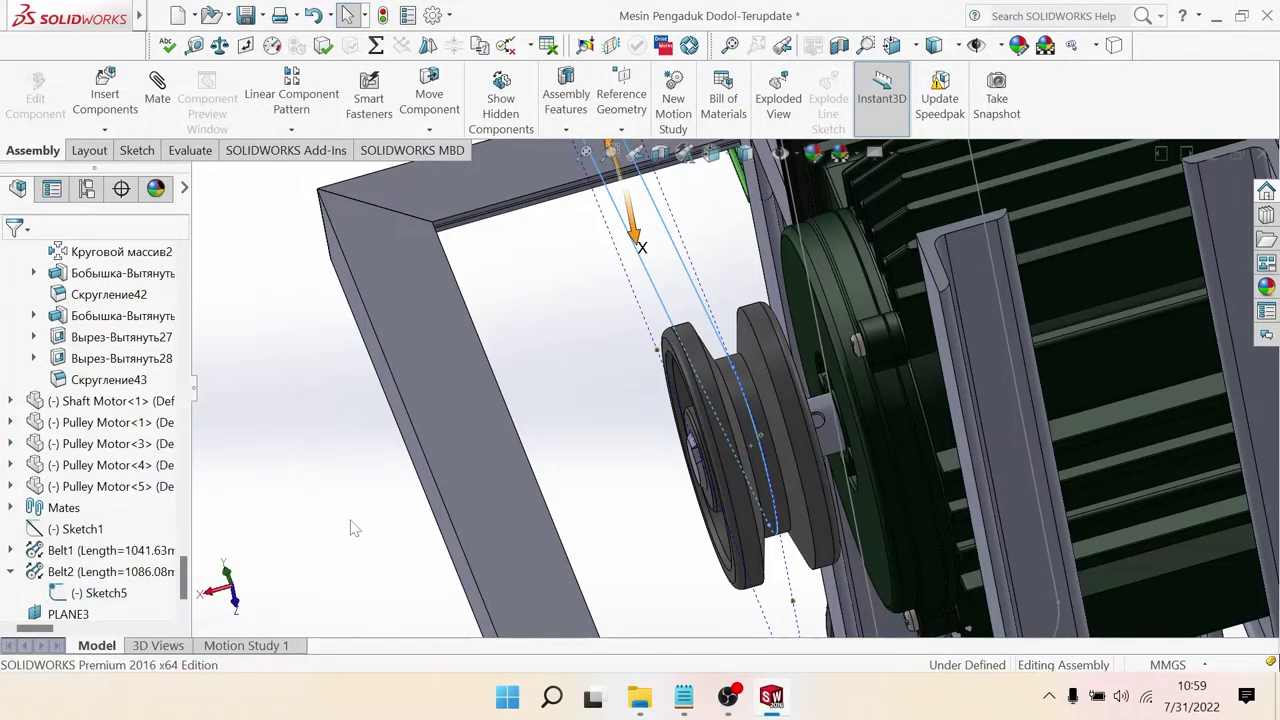
pyautogui.click(100, 593)
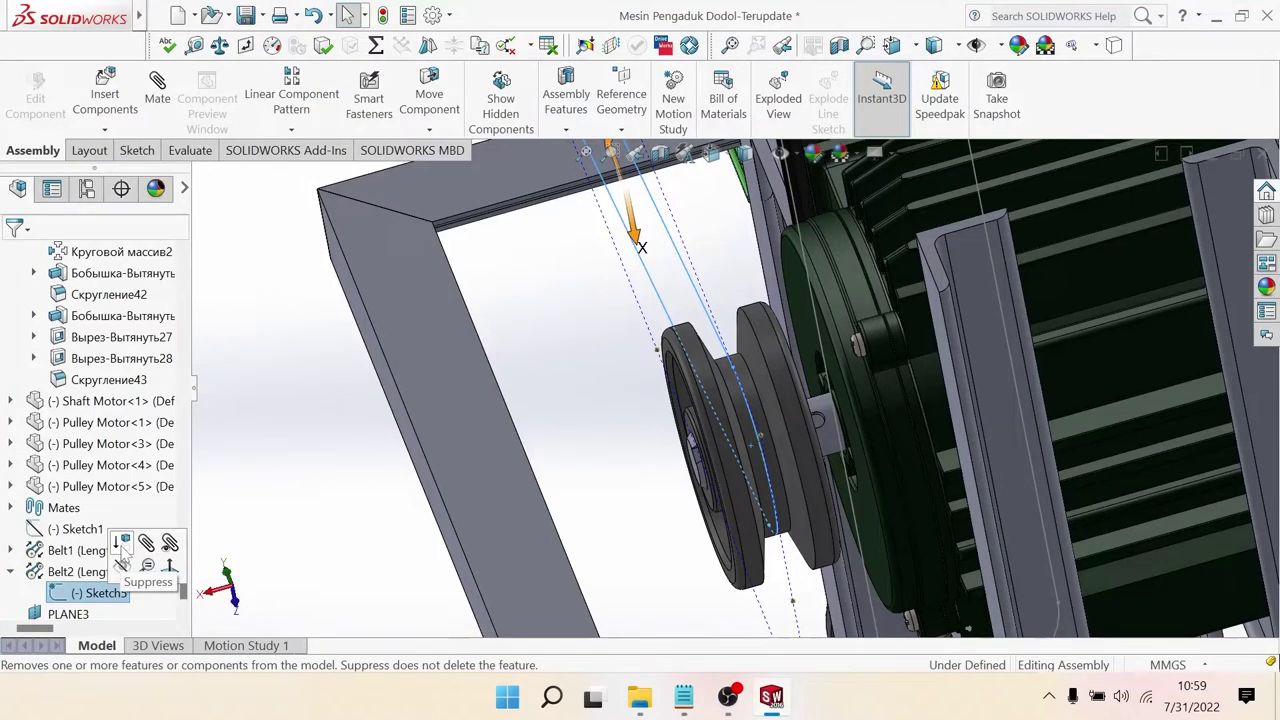
# Step: Save the Mesin Pengaduk Dodol-Terupdate assembly
pyautogui.click(256, 17)
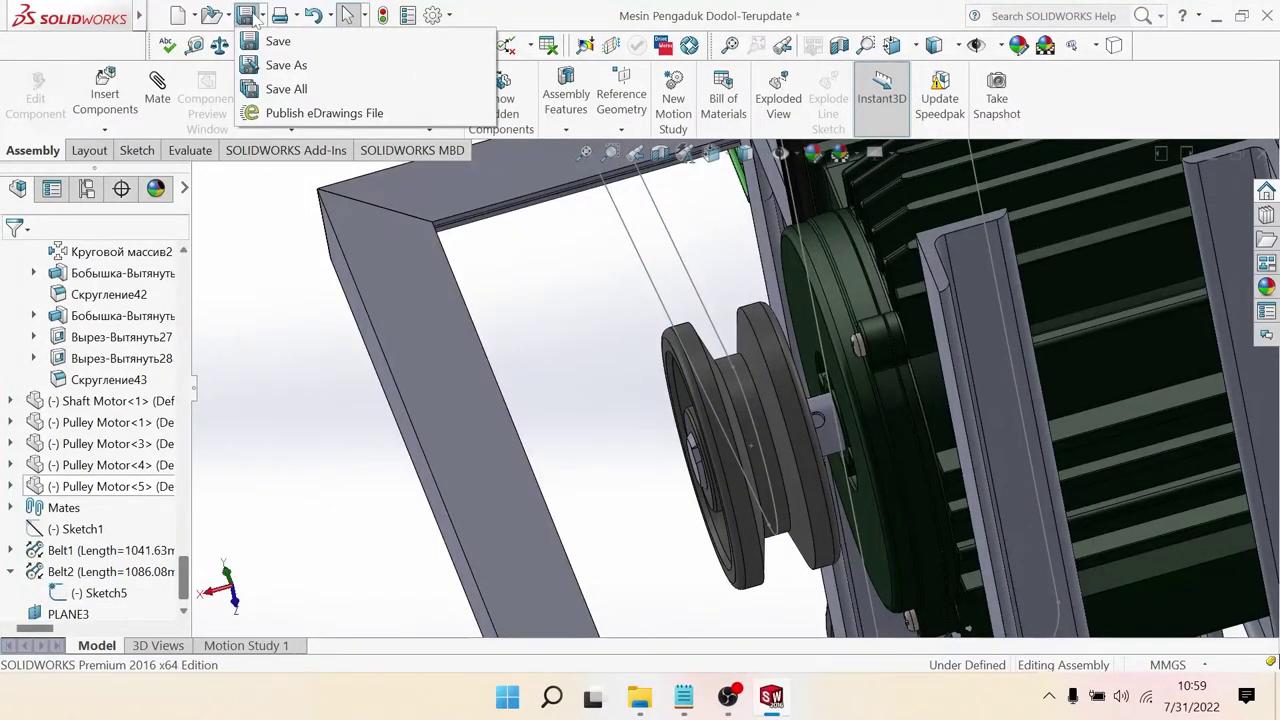
pyautogui.click(278, 41)
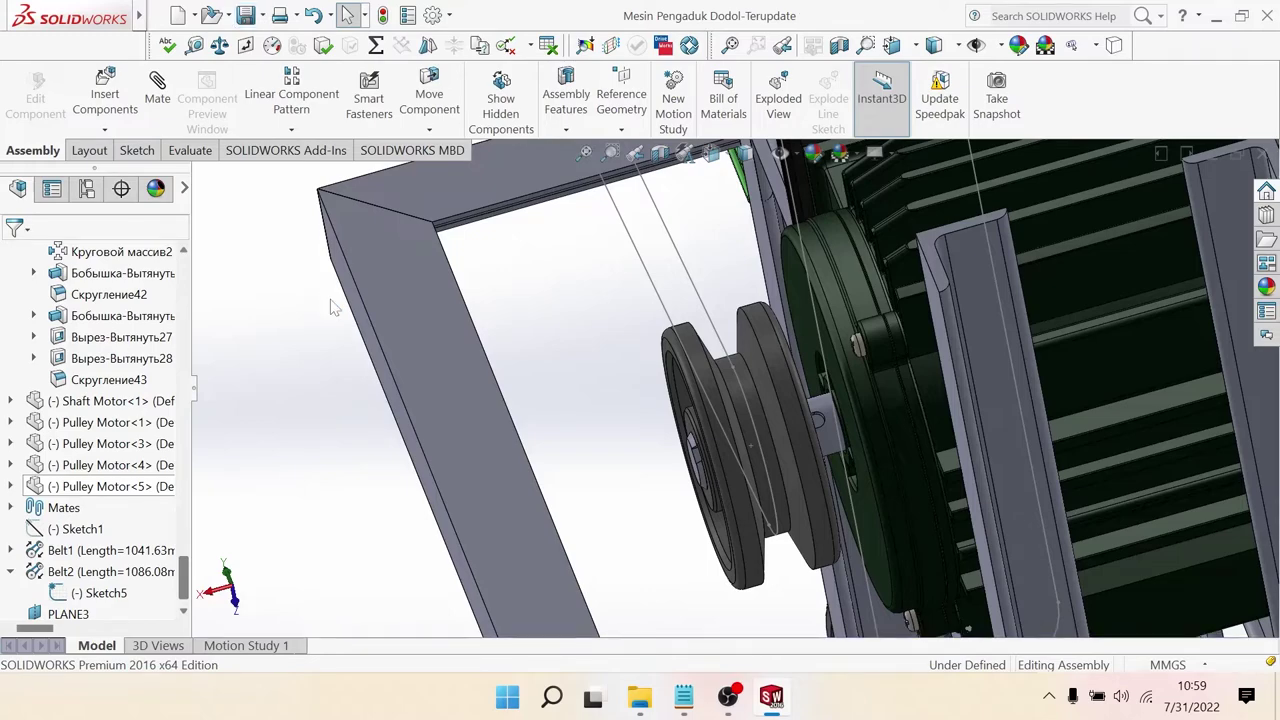
pyautogui.rightClick(95, 594)
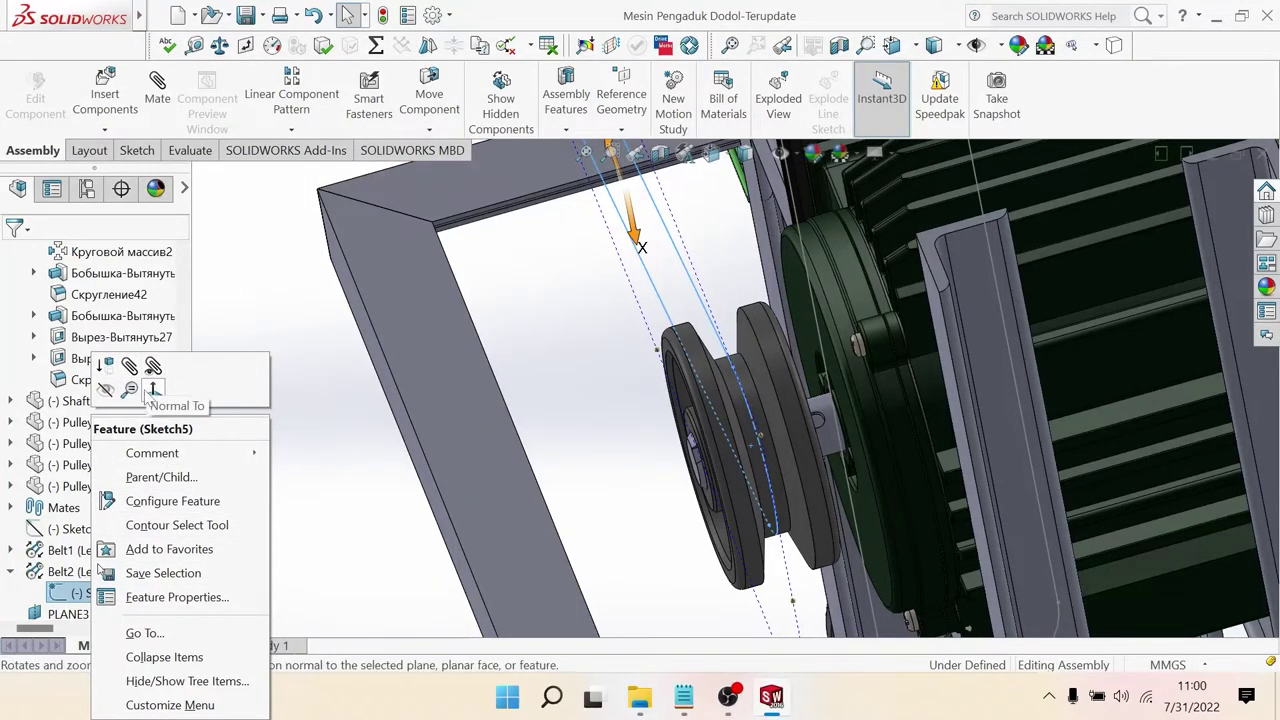
# Step: Orbit and zoom around the motor pulley to check Belt2 linking it to the gearbox pulley
pyautogui.moveTo(668, 471)
pyautogui.mouseDown(button='middle')
pyautogui.moveTo(747, 425)
pyautogui.moveTo(882, 410)
pyautogui.mouseUp(button='middle')
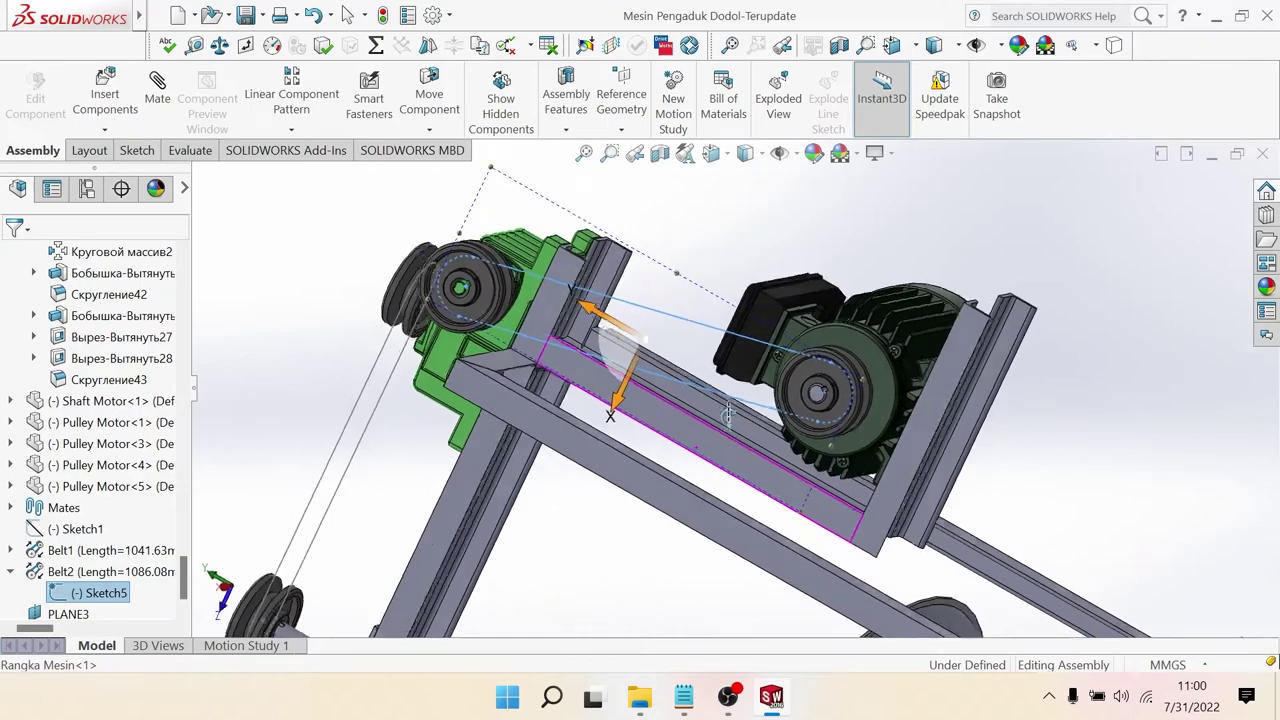
pyautogui.scroll(-5, 757, 395)
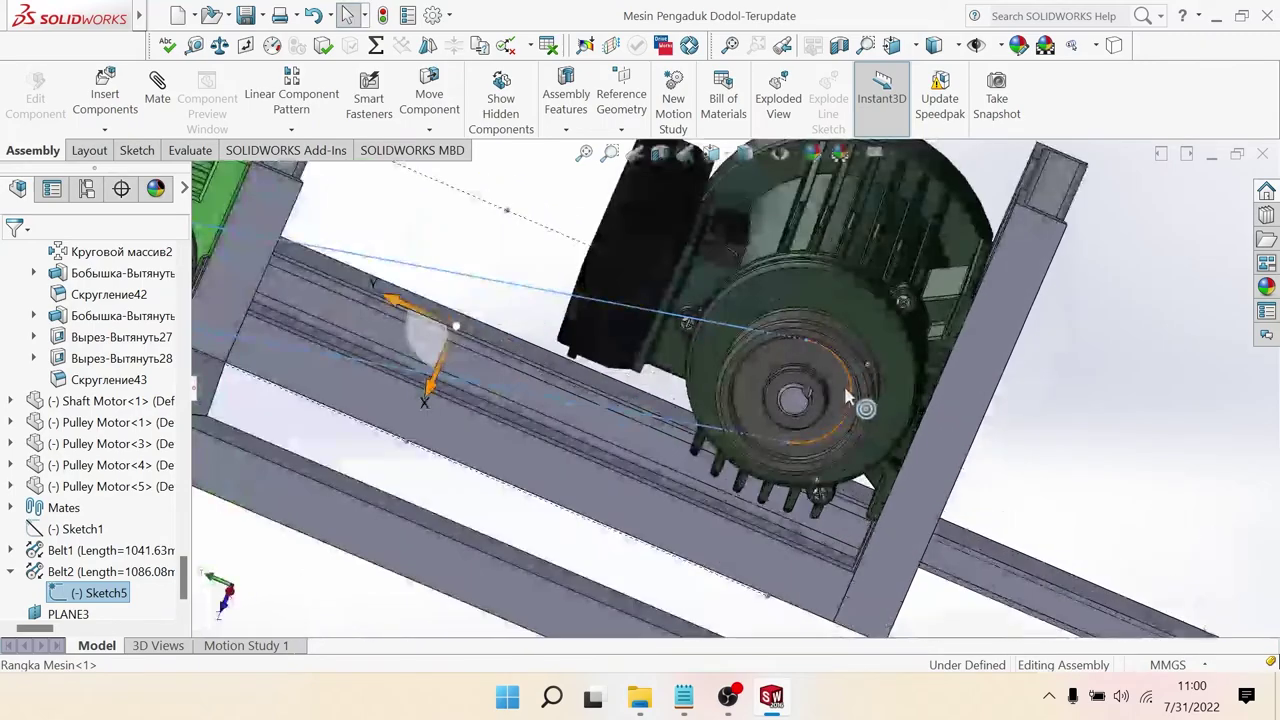
pyautogui.scroll(3, 737, 460)
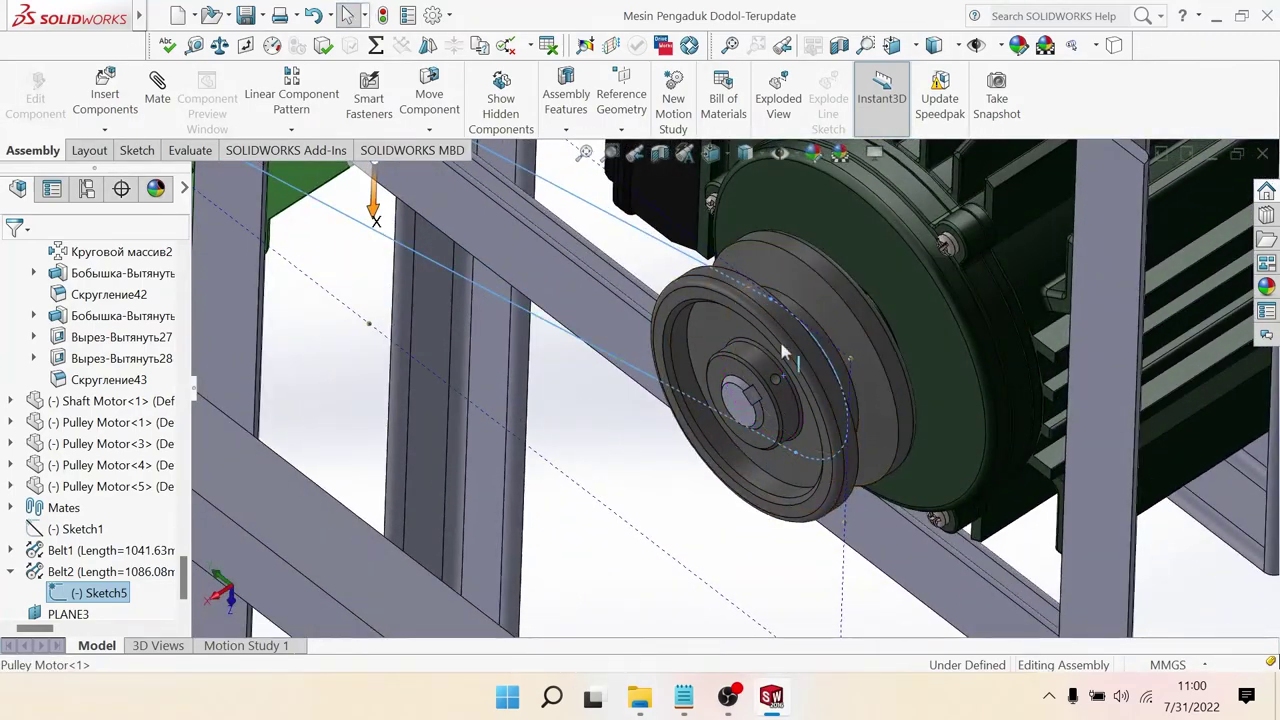
pyautogui.scroll(-3, 757, 390)
pyautogui.scroll(-3, 721, 357)
pyautogui.scroll(2, 721, 357)
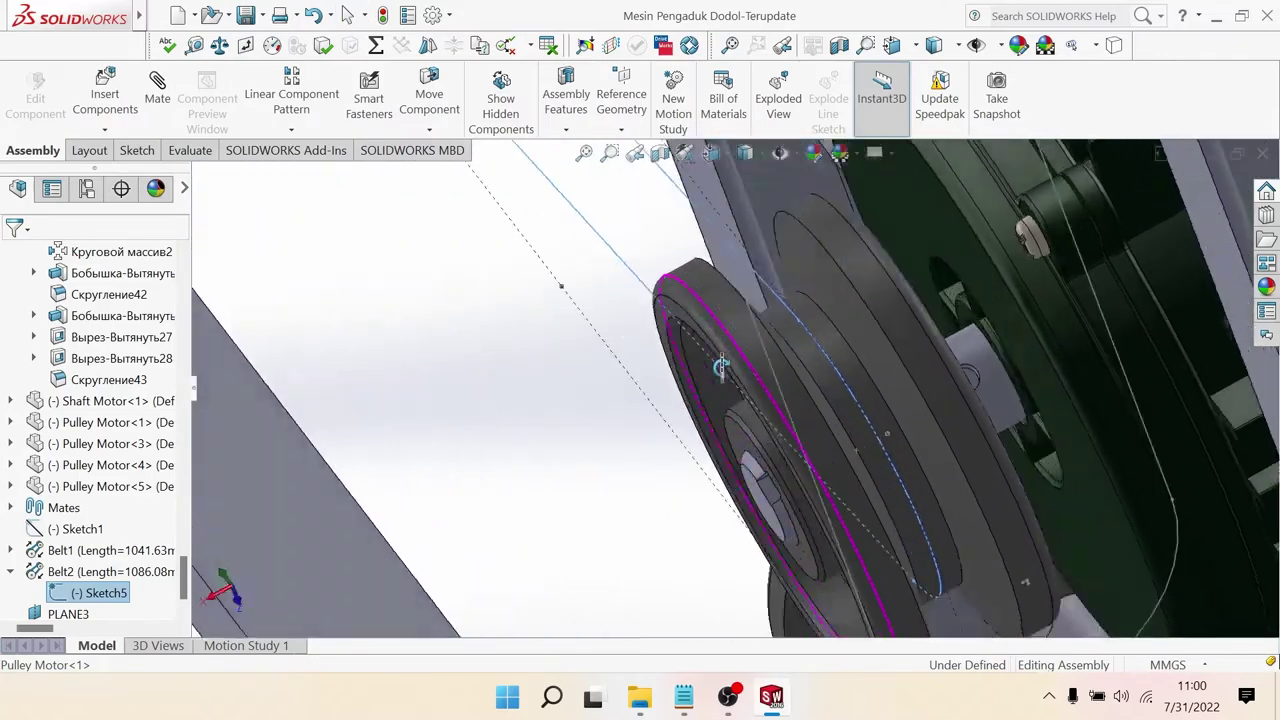
pyautogui.scroll(2, 738, 366)
pyautogui.scroll(2, 738, 366)
pyautogui.scroll(2, 742, 372)
pyautogui.scroll(2, 742, 372)
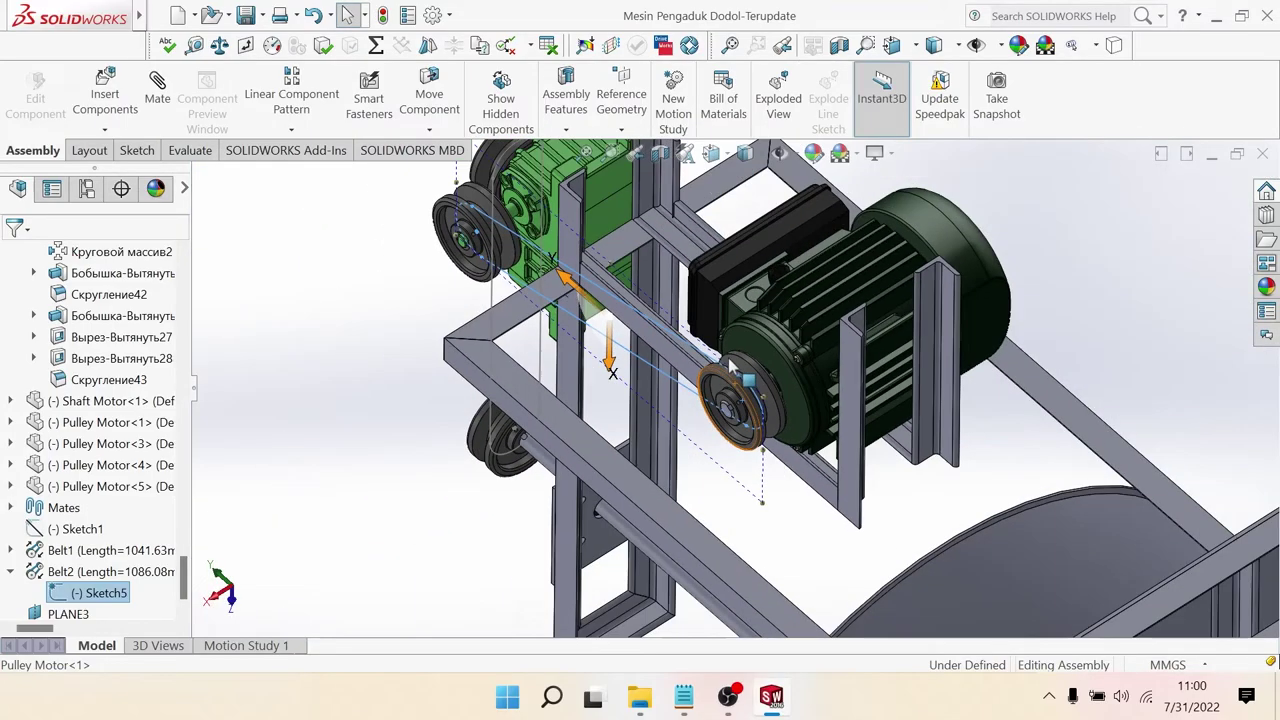
pyautogui.moveTo(666, 340)
pyautogui.mouseDown(button='middle')
pyautogui.moveTo(675, 352)
pyautogui.moveTo(679, 323)
pyautogui.moveTo(648, 314)
pyautogui.moveTo(706, 373)
pyautogui.moveTo(691, 425)
pyautogui.mouseUp(button='middle')
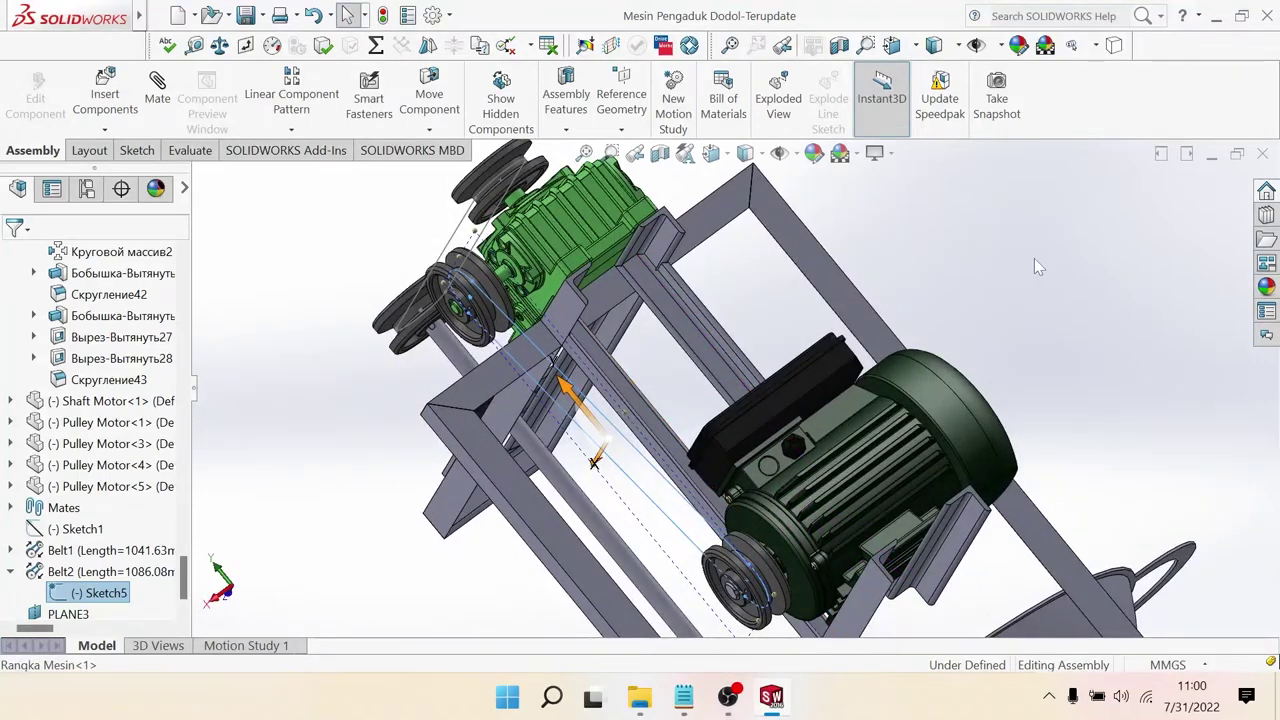
pyautogui.scroll(-3, 683, 385)
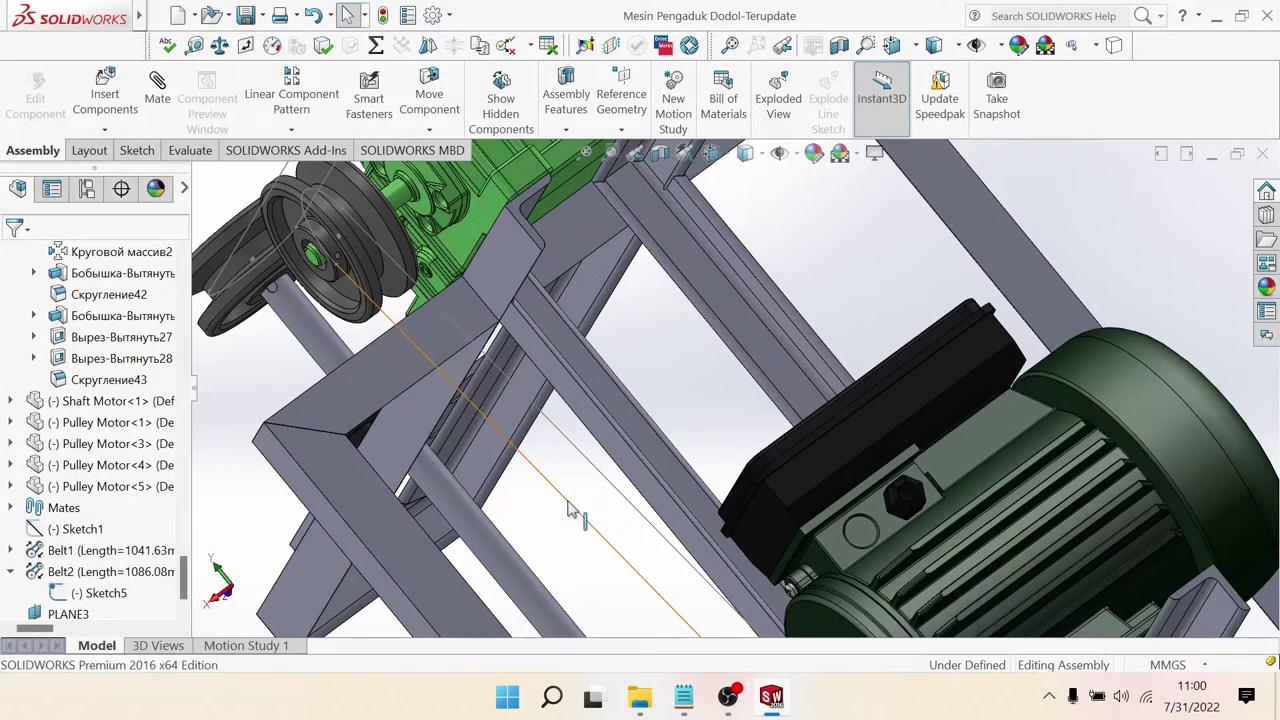
# Step: Hide Belt2's Sketch5 belt path
pyautogui.rightClick(568, 508)
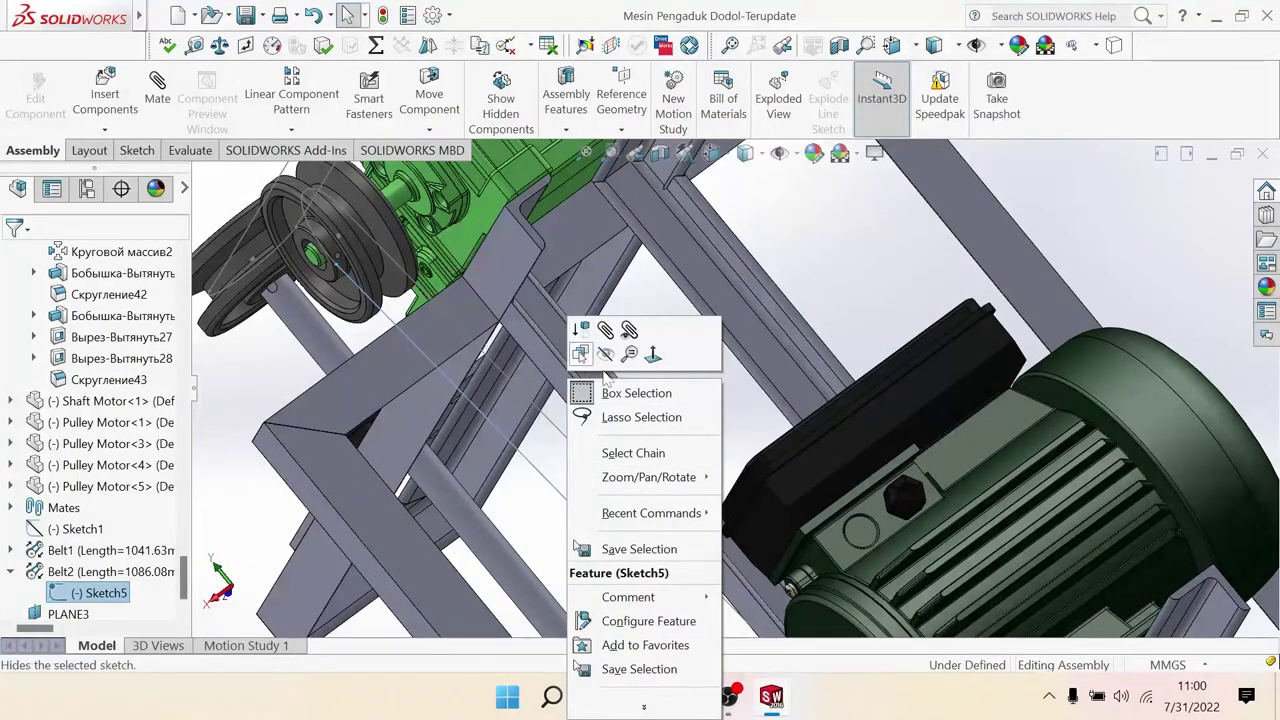
pyautogui.click(757, 423)
pyautogui.moveTo(757, 423); pyautogui.dragTo(514, 384, button='middle')
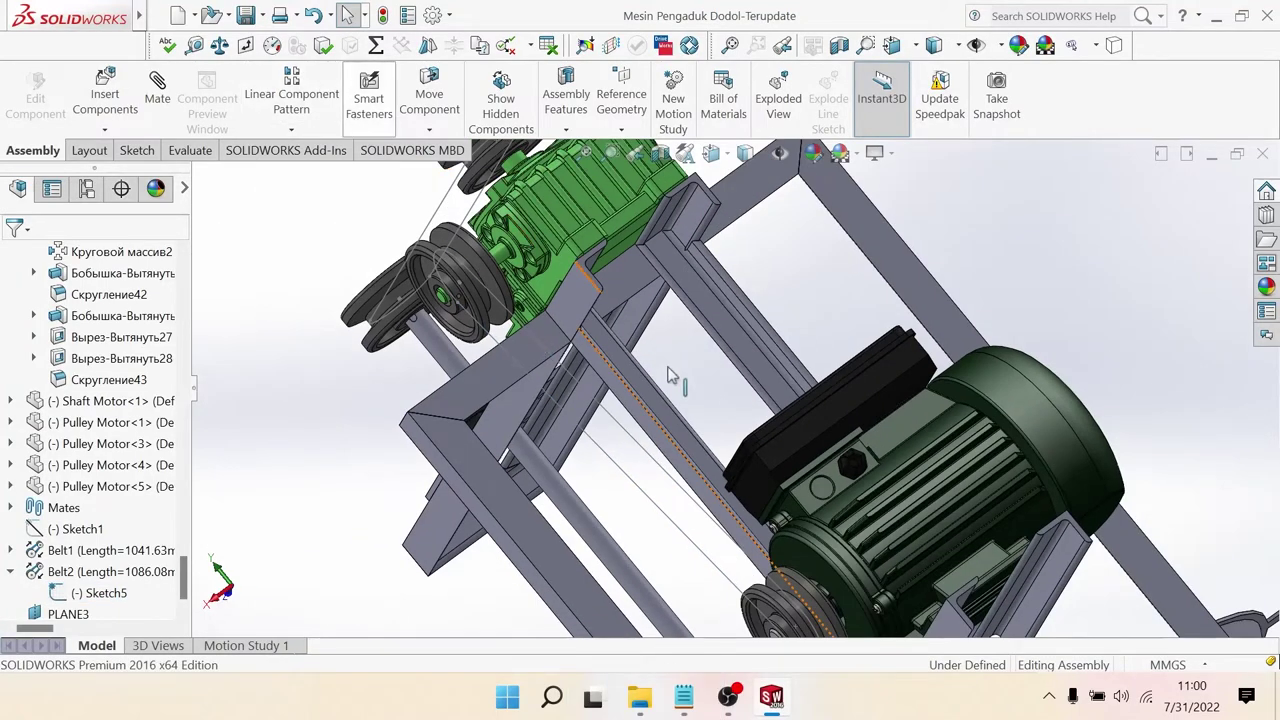
# Step: Show the complete dodol stirring machine in a fitted isometric view
pyautogui.hotkey('ctrl', '4')
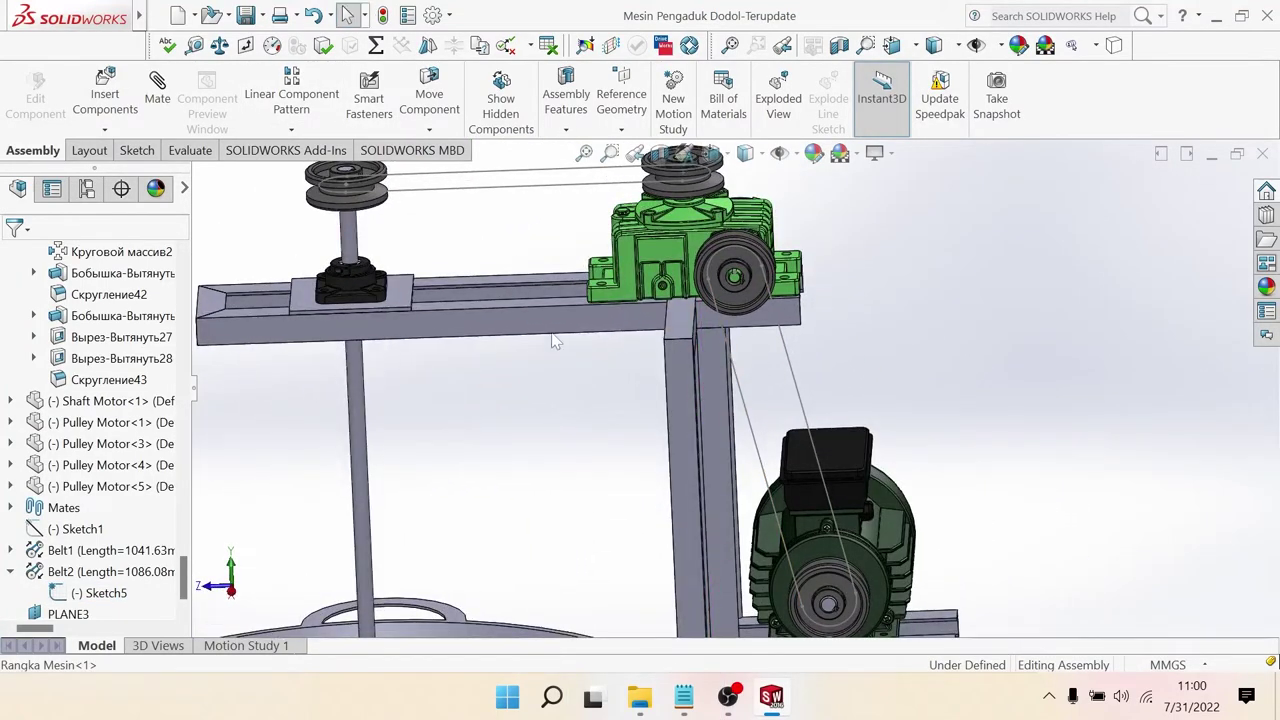
pyautogui.hotkey('ctrl', '7')
pyautogui.click(733, 165)
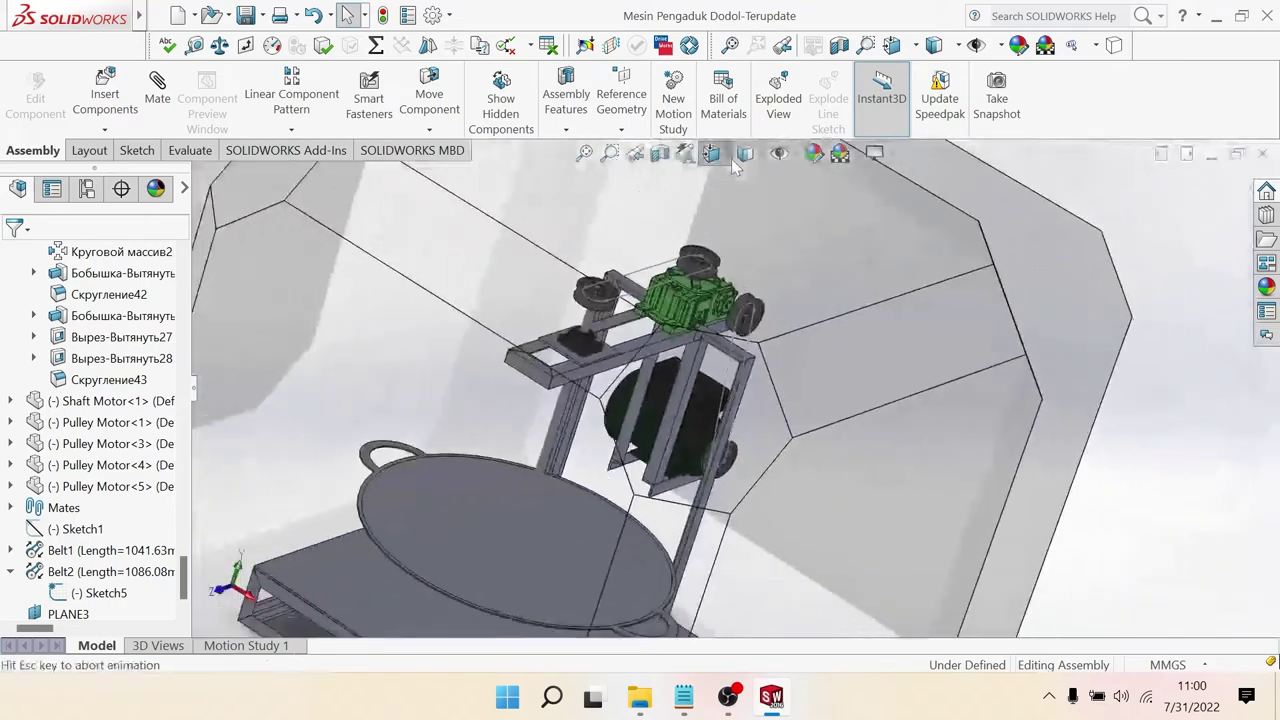
pyautogui.click(818, 206)
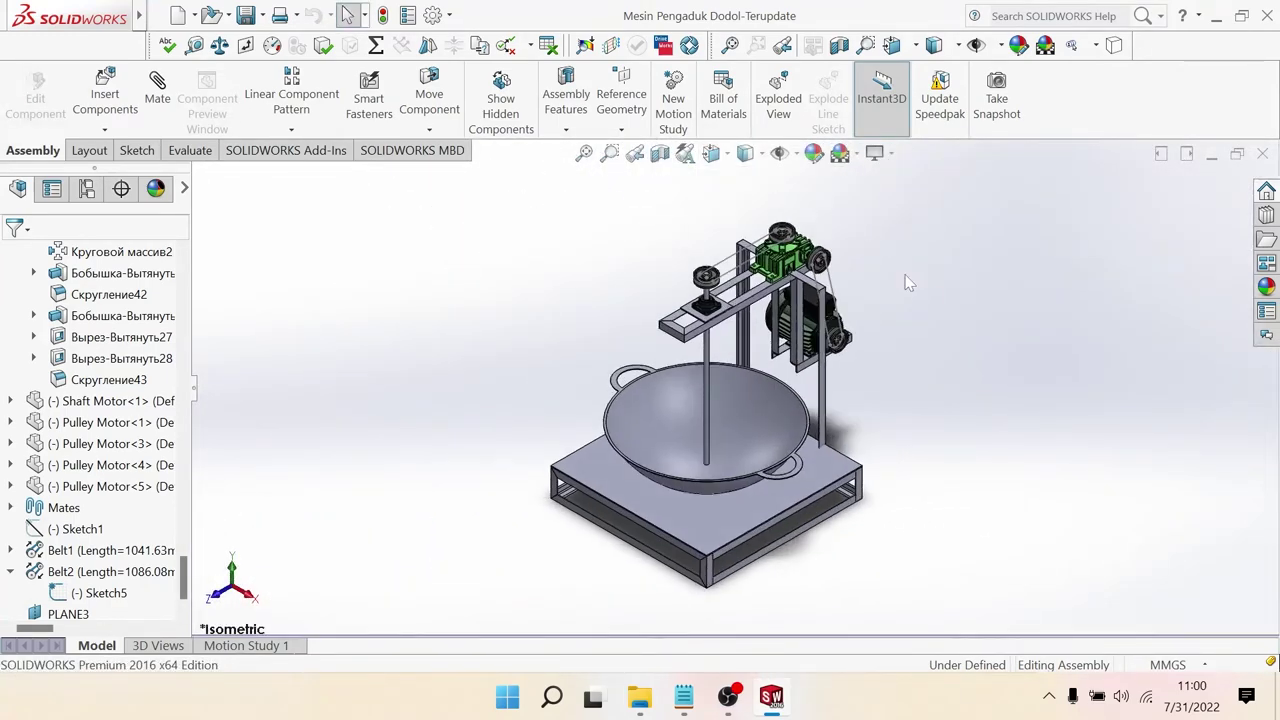